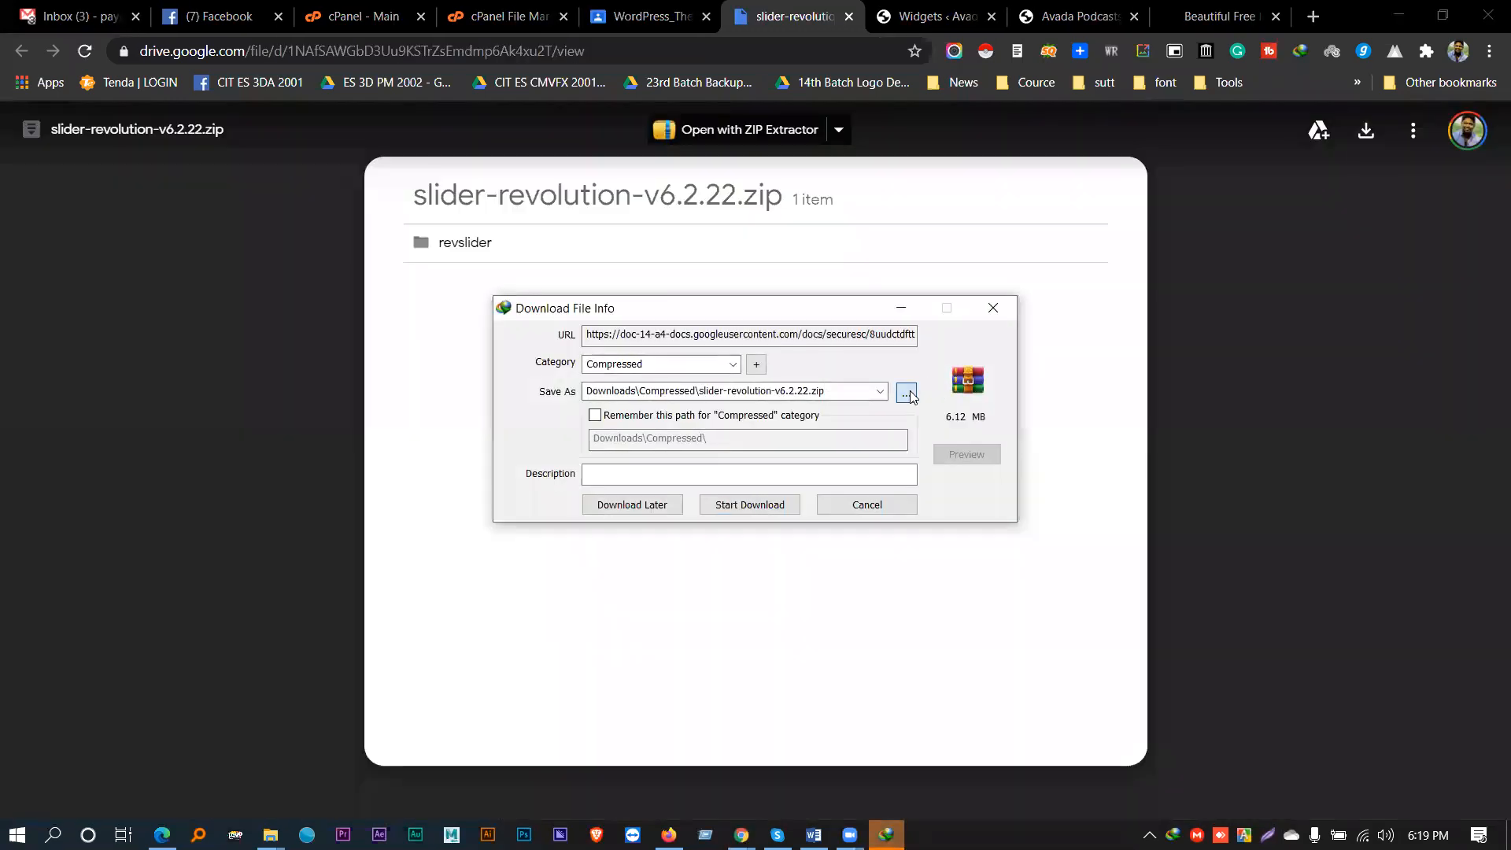
- Download slider-revolution-v6.2.22.zip to the Desktop, overwriting the existing copy
{"action": "left_click", "coordinate": [906, 393]}
{"action": "scroll", "coordinate": [534, 313], "scroll_direction": "up", "scroll_amount": 2}
{"action": "left_click", "coordinate": [536, 295]}
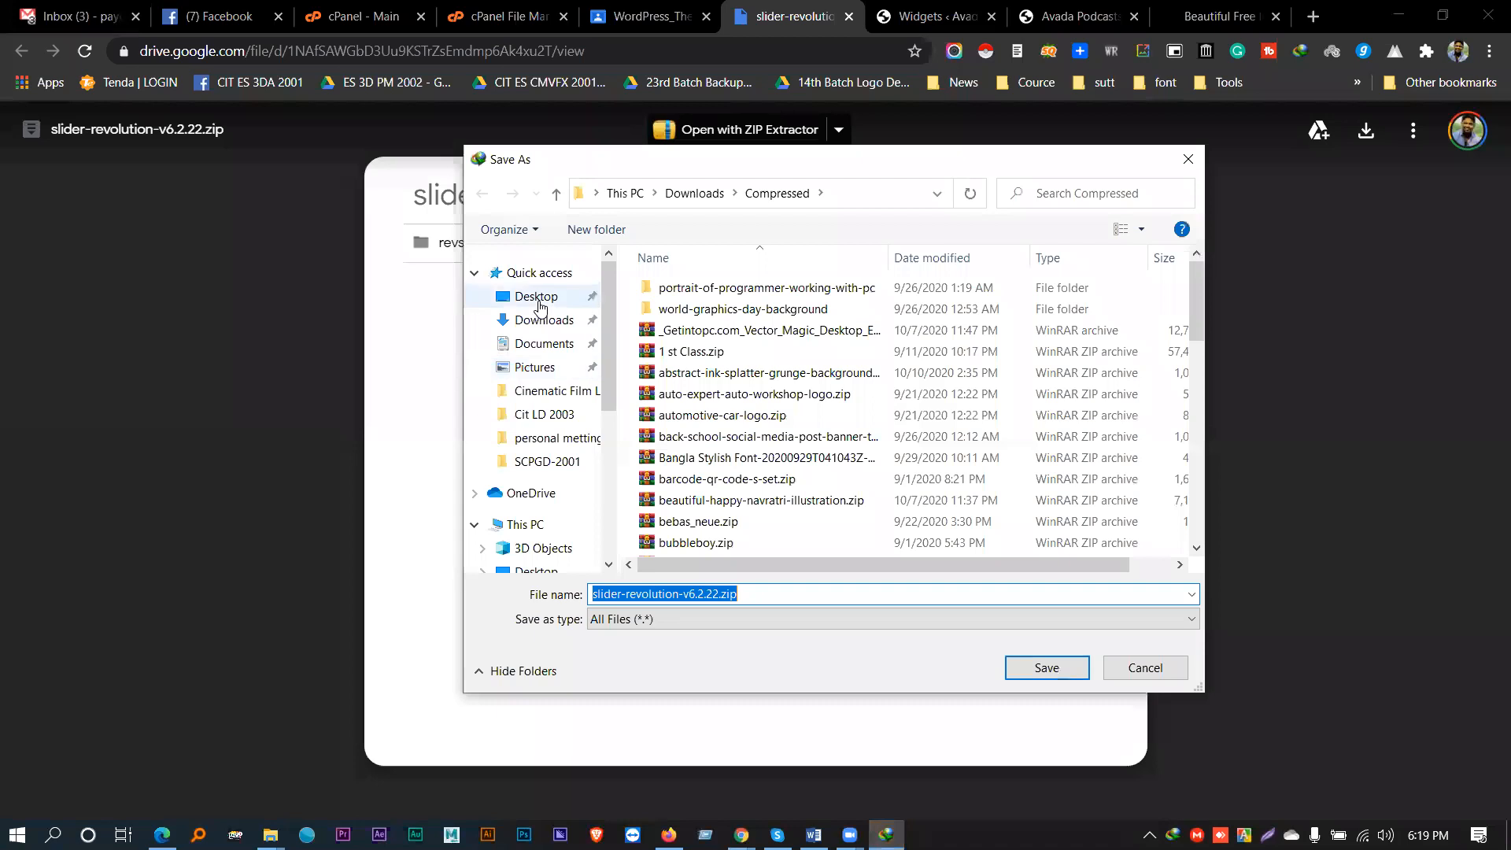
{"action": "left_click", "coordinate": [1038, 663]}
{"action": "left_click", "coordinate": [808, 427]}
{"action": "left_click", "coordinate": [785, 507]}
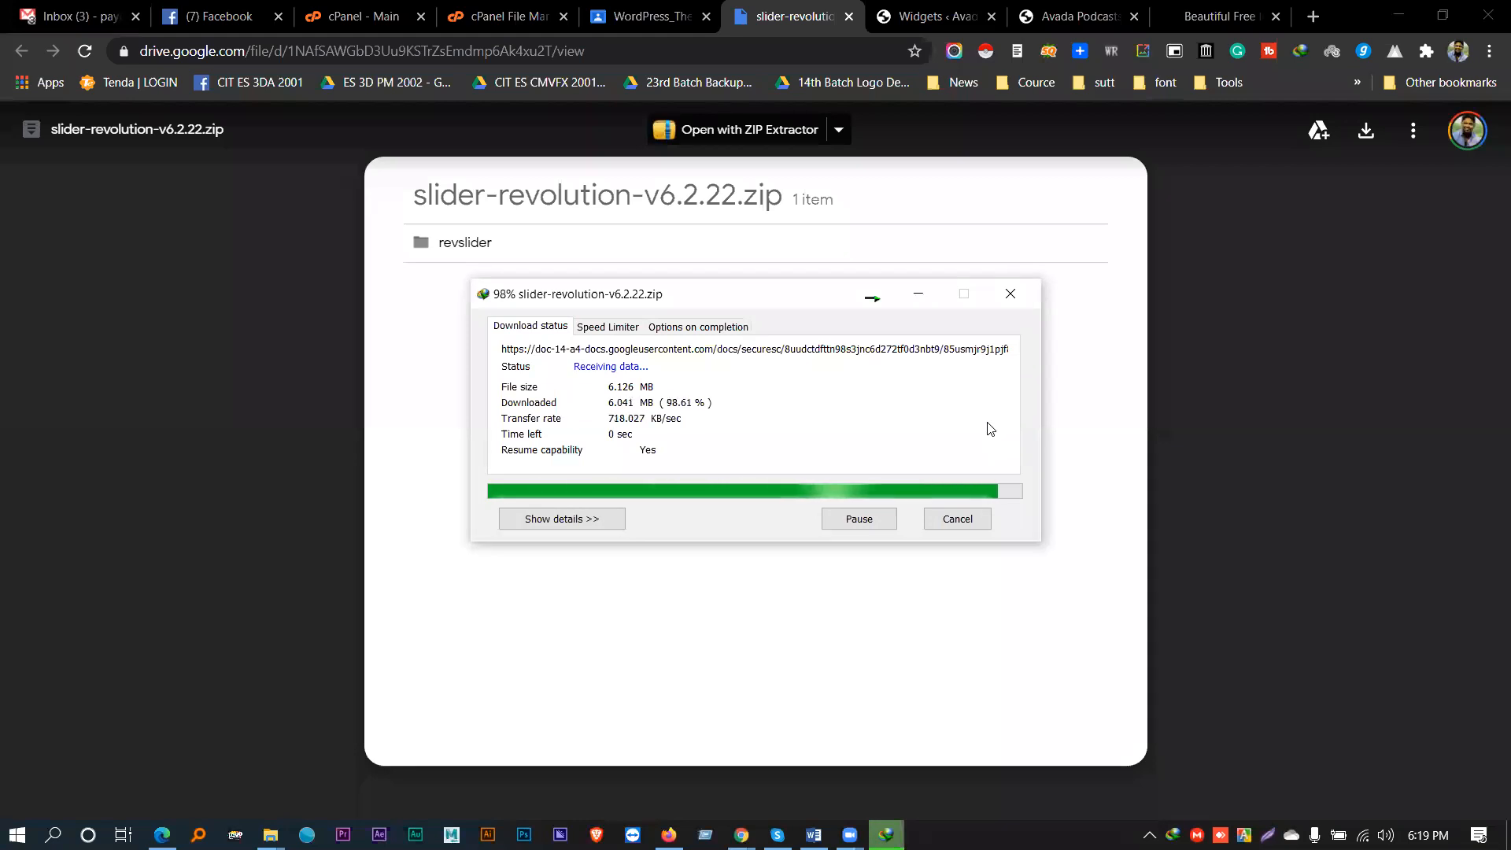
{"action": "left_click", "coordinate": [912, 480]}
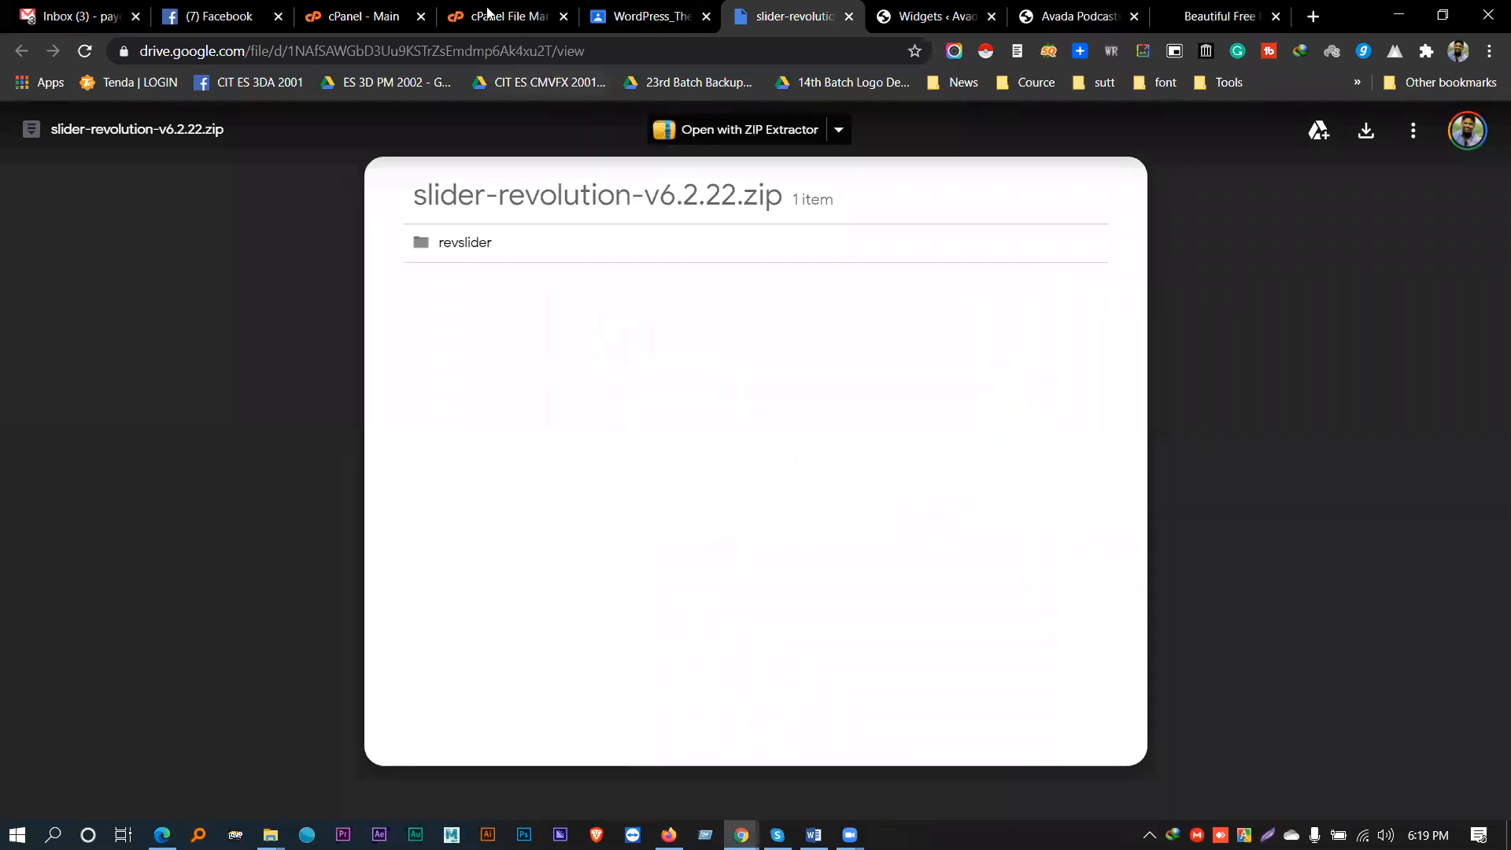
- Return to the Classroom post and highlight its plugin panel instruction
{"action": "left_click", "coordinate": [216, 17]}
{"action": "left_click", "coordinate": [791, 9]}
{"action": "left_click", "coordinate": [633, 9]}
{"action": "left_click", "coordinate": [368, 253]}
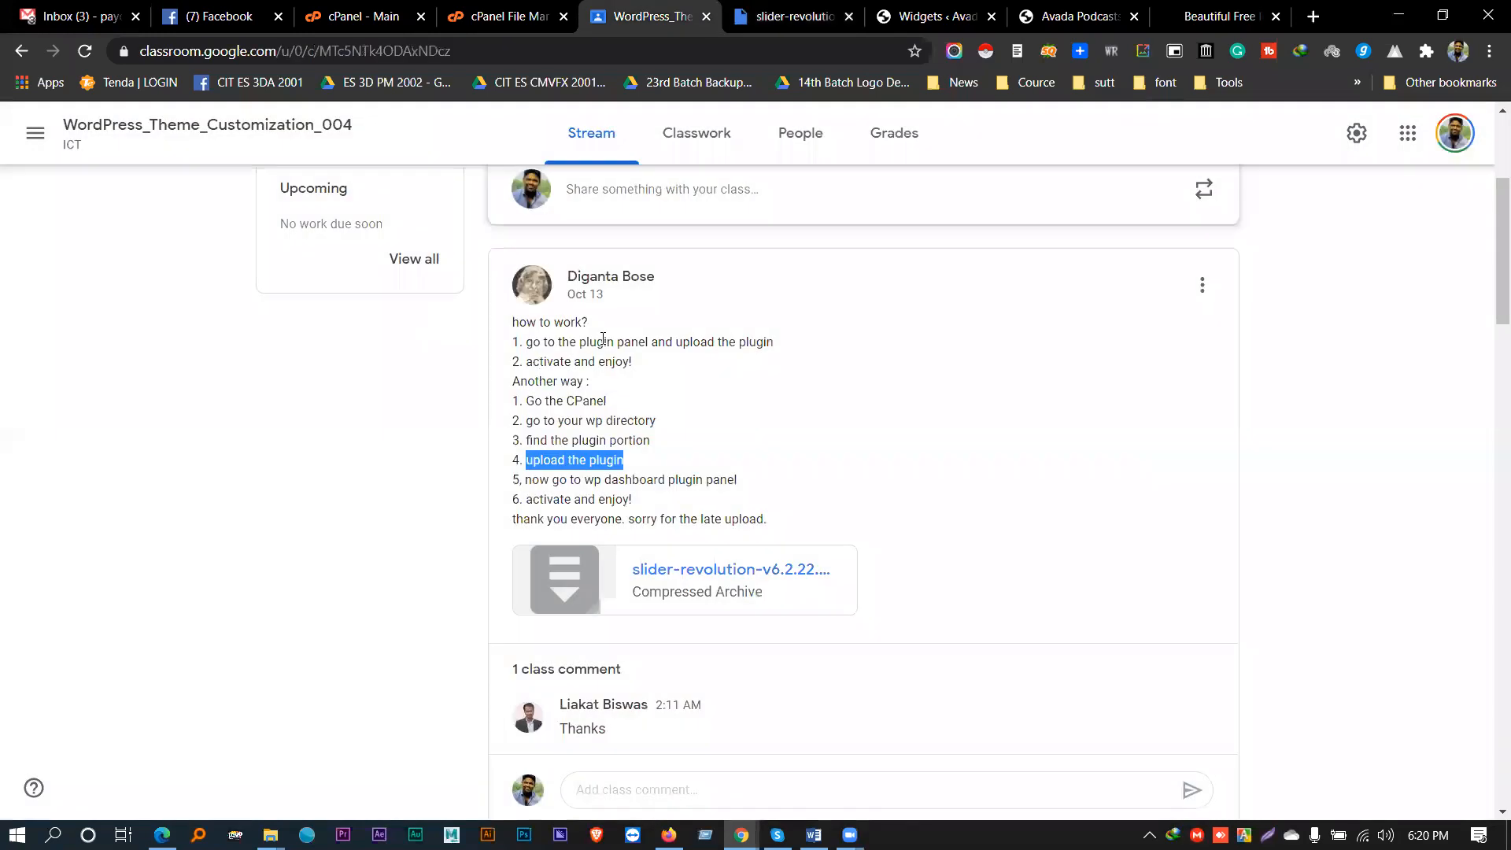
{"action": "left_click_drag", "start_coordinate": [579, 342], "coordinate": [648, 341]}
- Go to Plugins > Add New and bring up the Upload Plugin form
{"action": "left_click", "coordinate": [936, 16]}
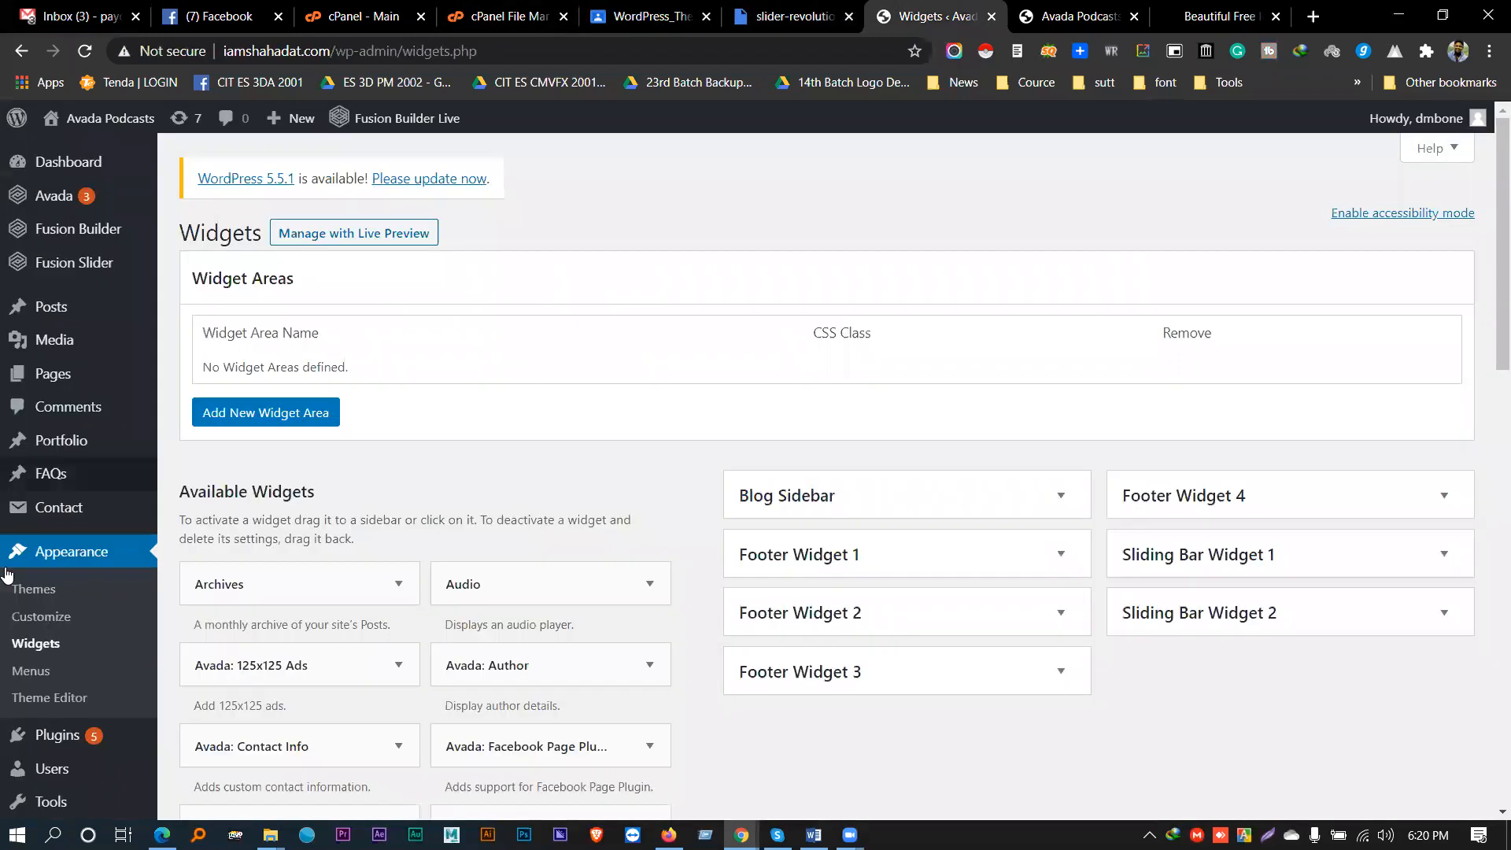
{"action": "scroll", "coordinate": [87, 590], "scroll_direction": "down", "scroll_amount": 4}
{"action": "mouse_move", "coordinate": [114, 621]}
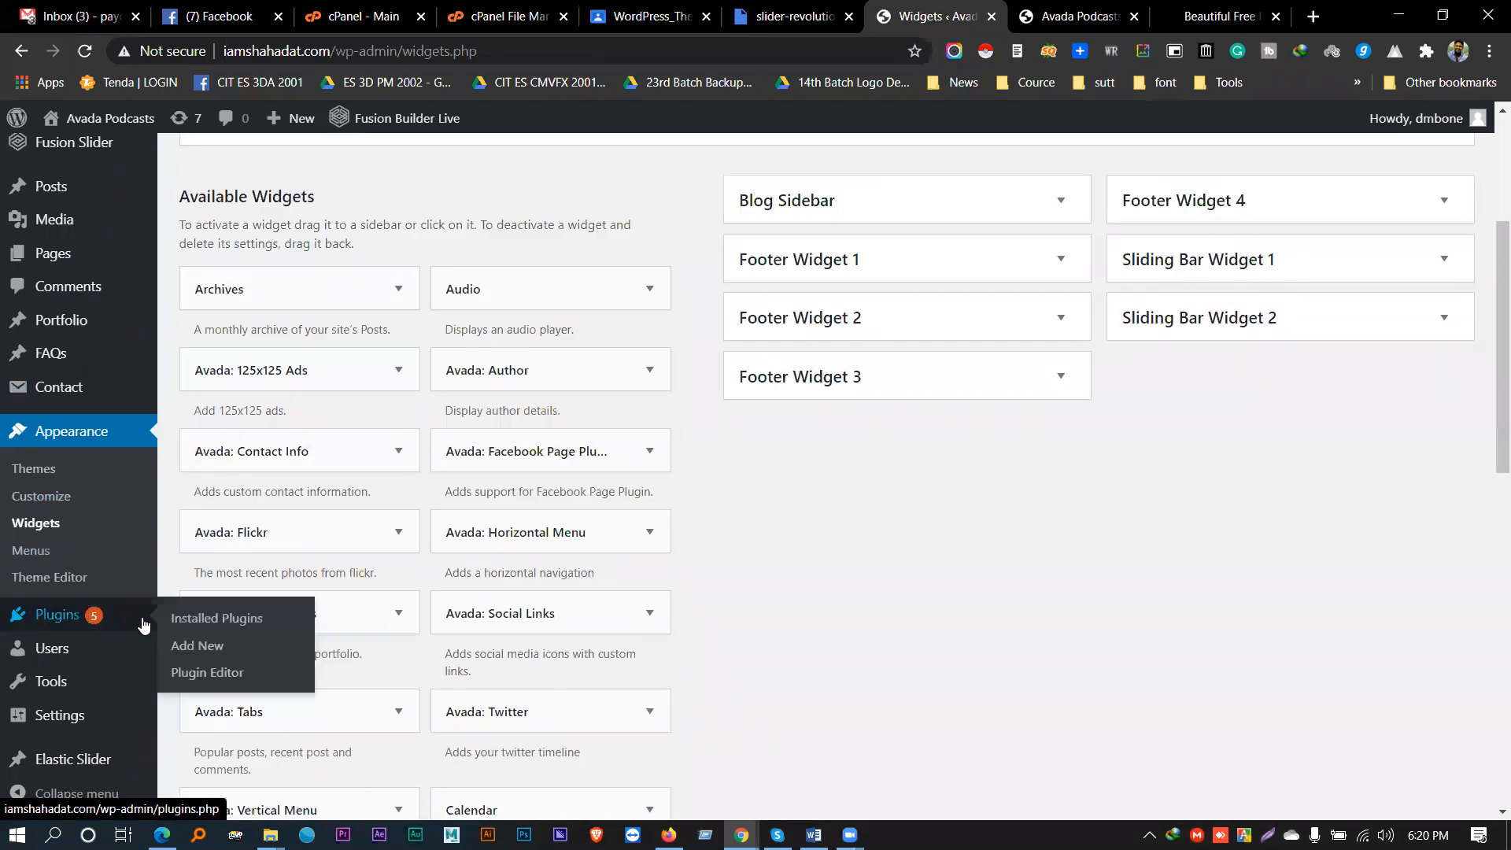
{"action": "left_click", "coordinate": [183, 650]}
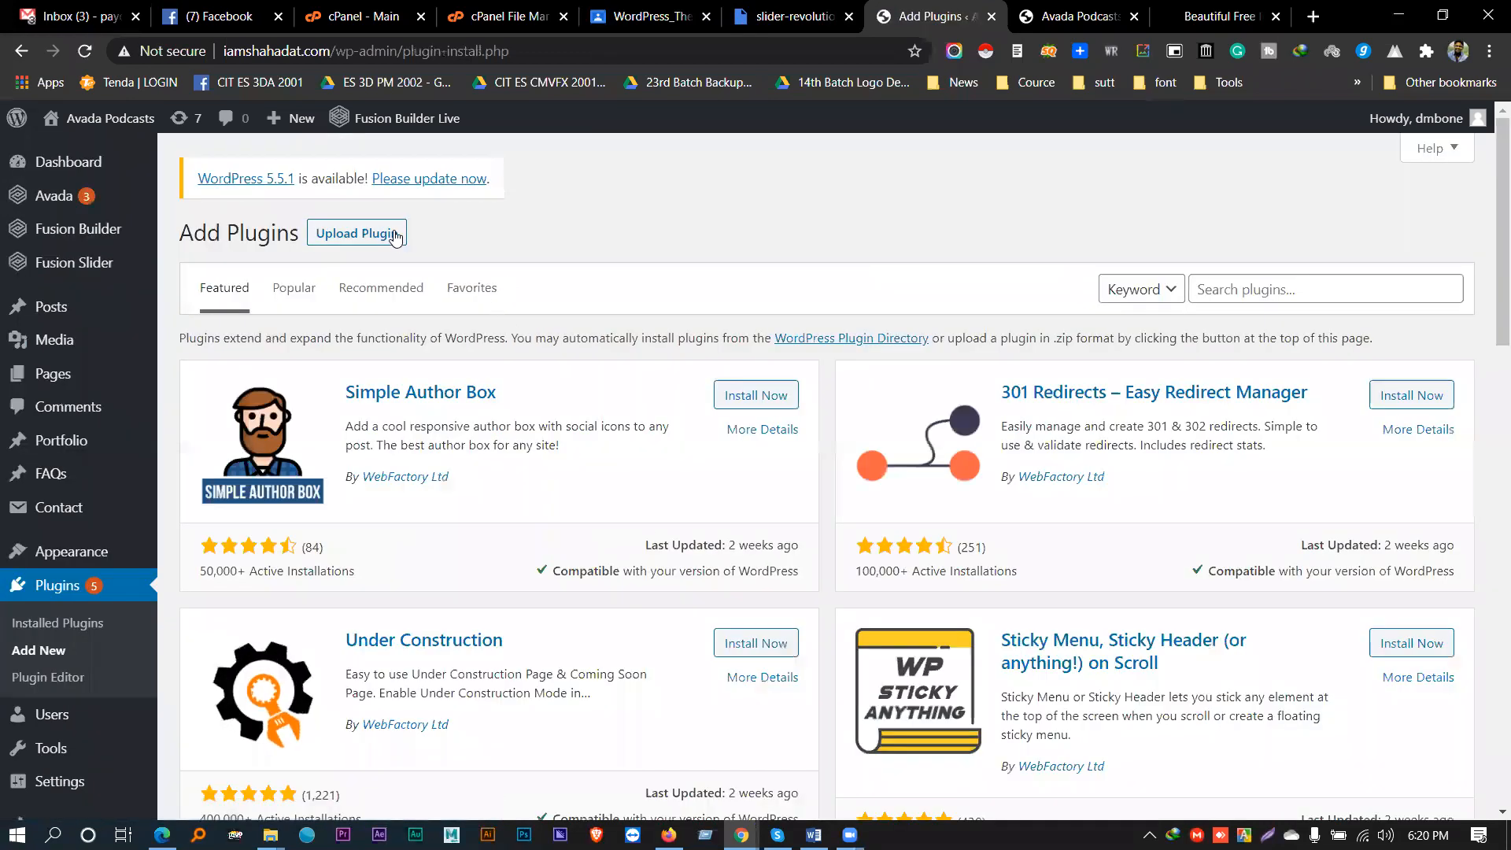
{"action": "left_click", "coordinate": [358, 233]}
- Upload slider-revolution-v6.2.22.zip from the Desktop and install it
{"action": "left_click", "coordinate": [684, 410]}
{"action": "scroll", "coordinate": [568, 344], "scroll_direction": "down", "scroll_amount": 1}
{"action": "left_click", "coordinate": [568, 344]}
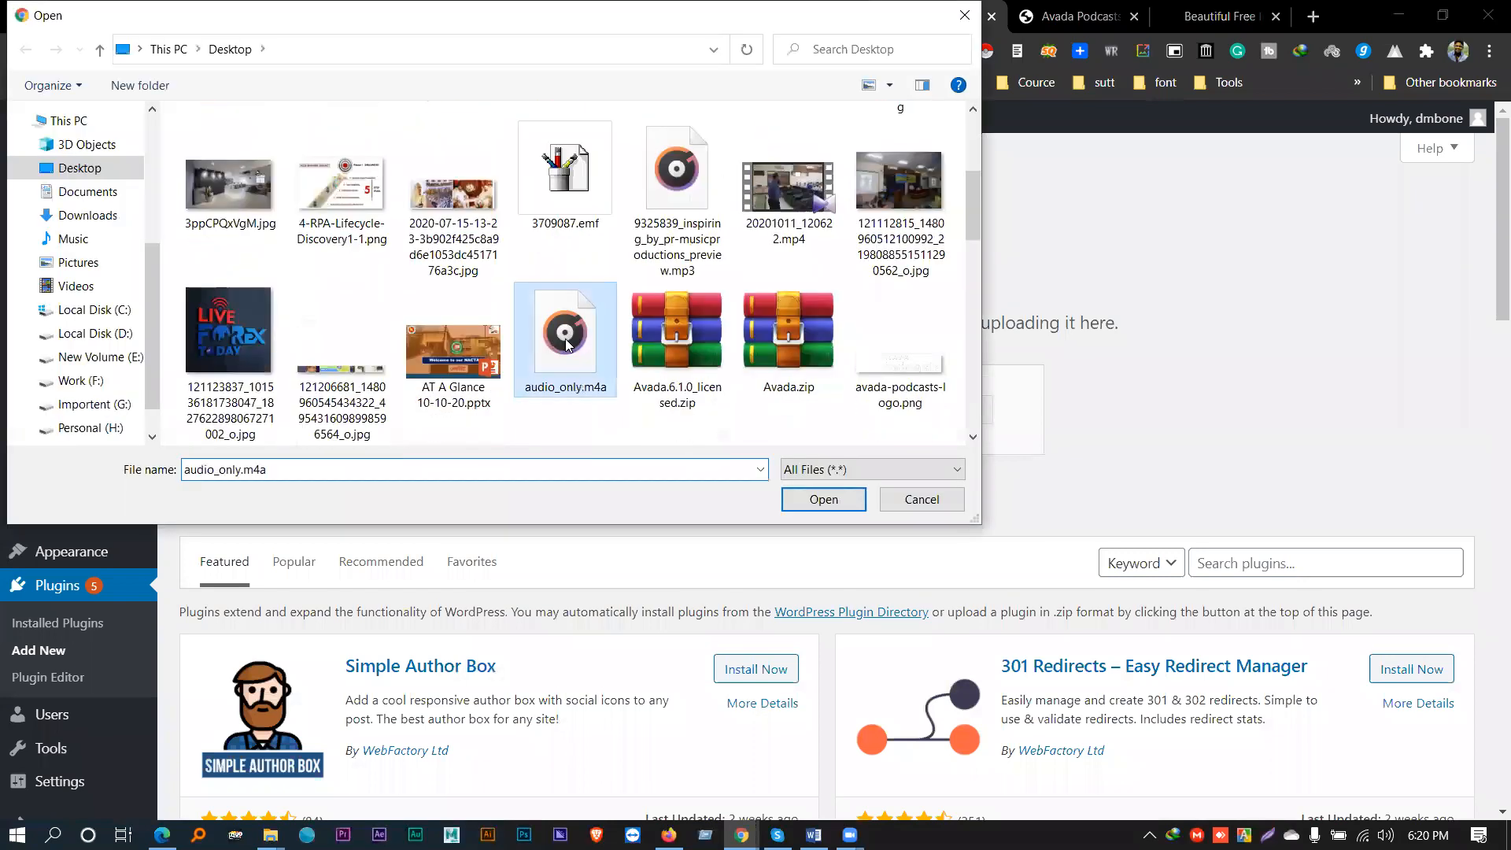
{"action": "key", "text": "s"}
{"action": "key", "text": "s"}
{"action": "key", "text": "s"}
{"action": "key", "text": "s"}
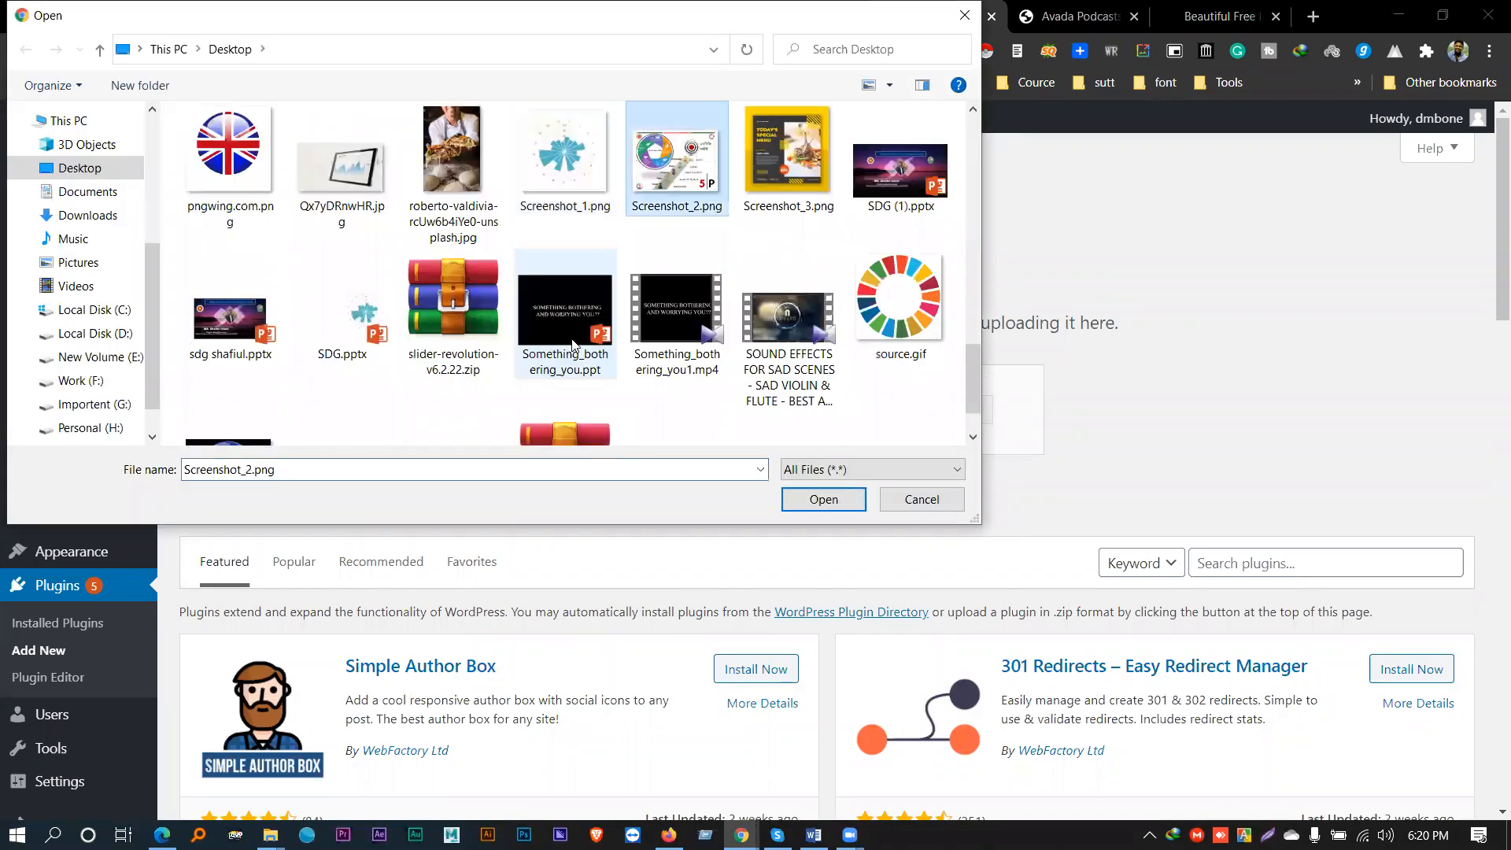
{"action": "double_click", "coordinate": [450, 358]}
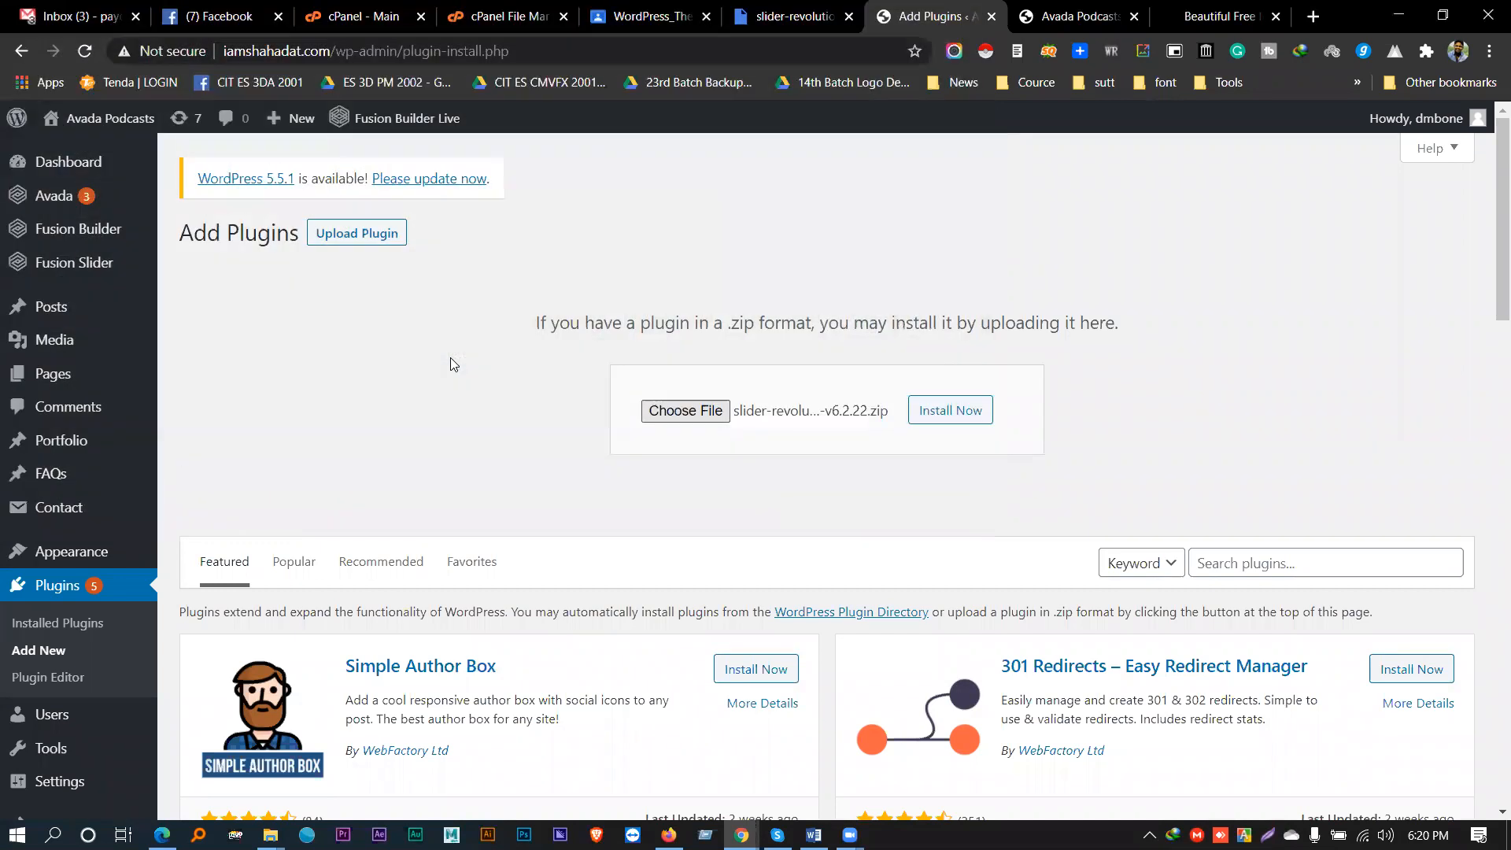
{"action": "left_click", "coordinate": [963, 423]}
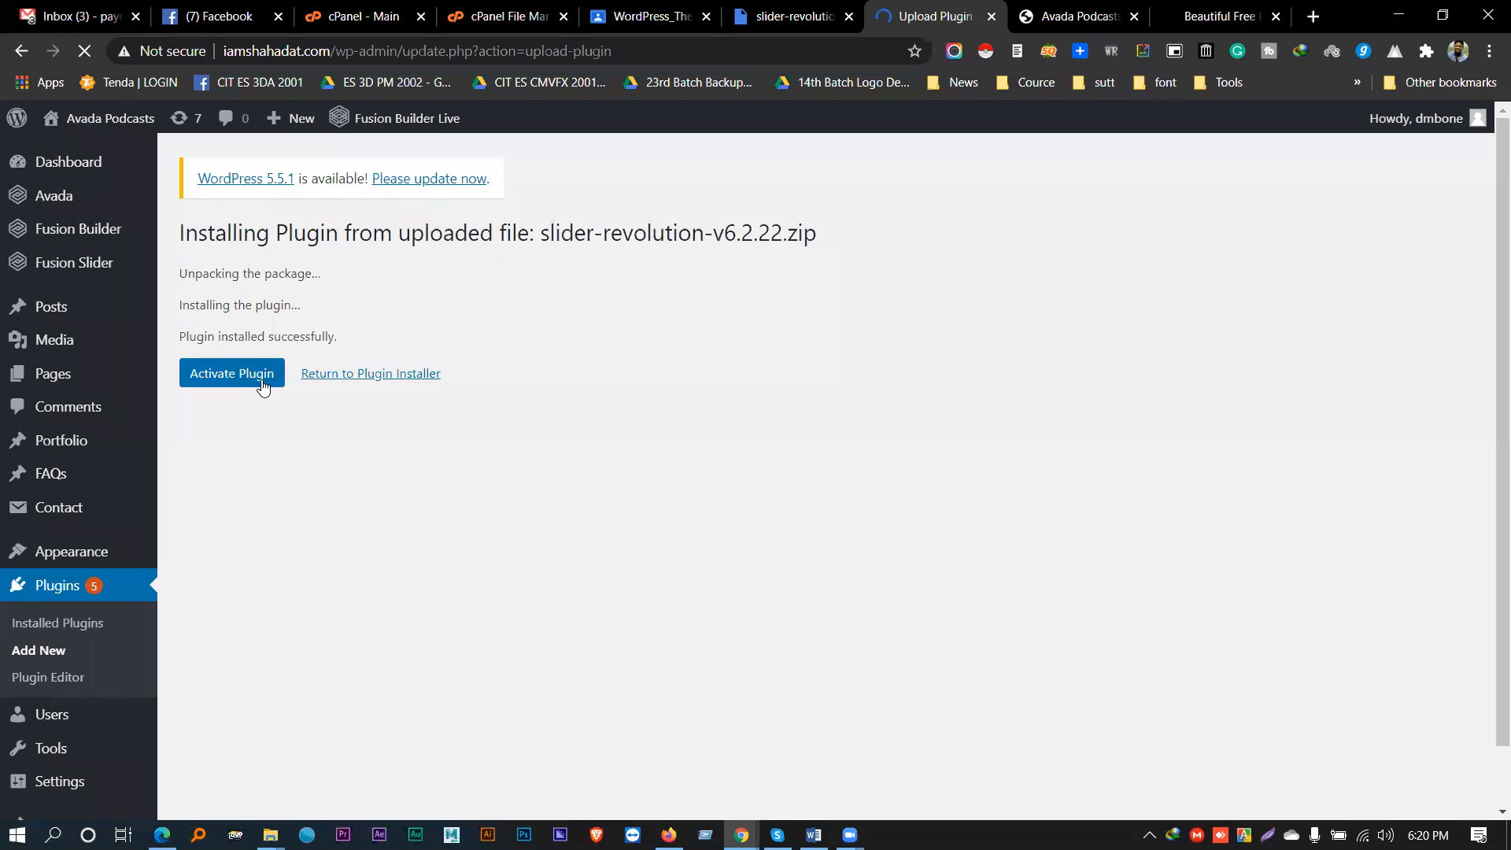
- Activate Slider Revolution and check it in the Installed Plugins list
{"action": "left_click", "coordinate": [263, 379]}
{"action": "left_click_drag", "start_coordinate": [190, 333], "coordinate": [349, 345]}
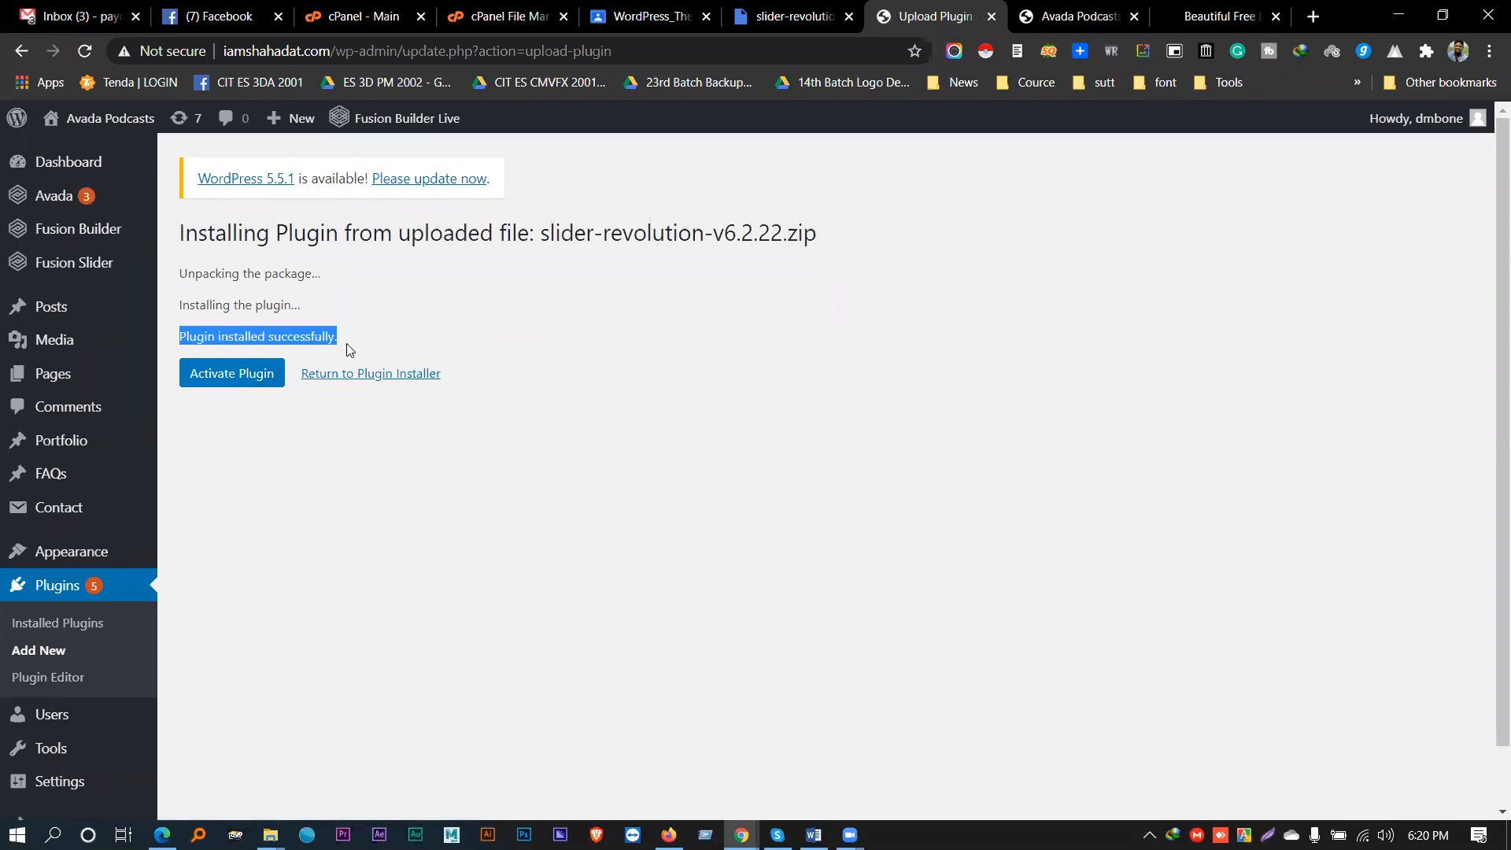
{"action": "left_click", "coordinate": [240, 376]}
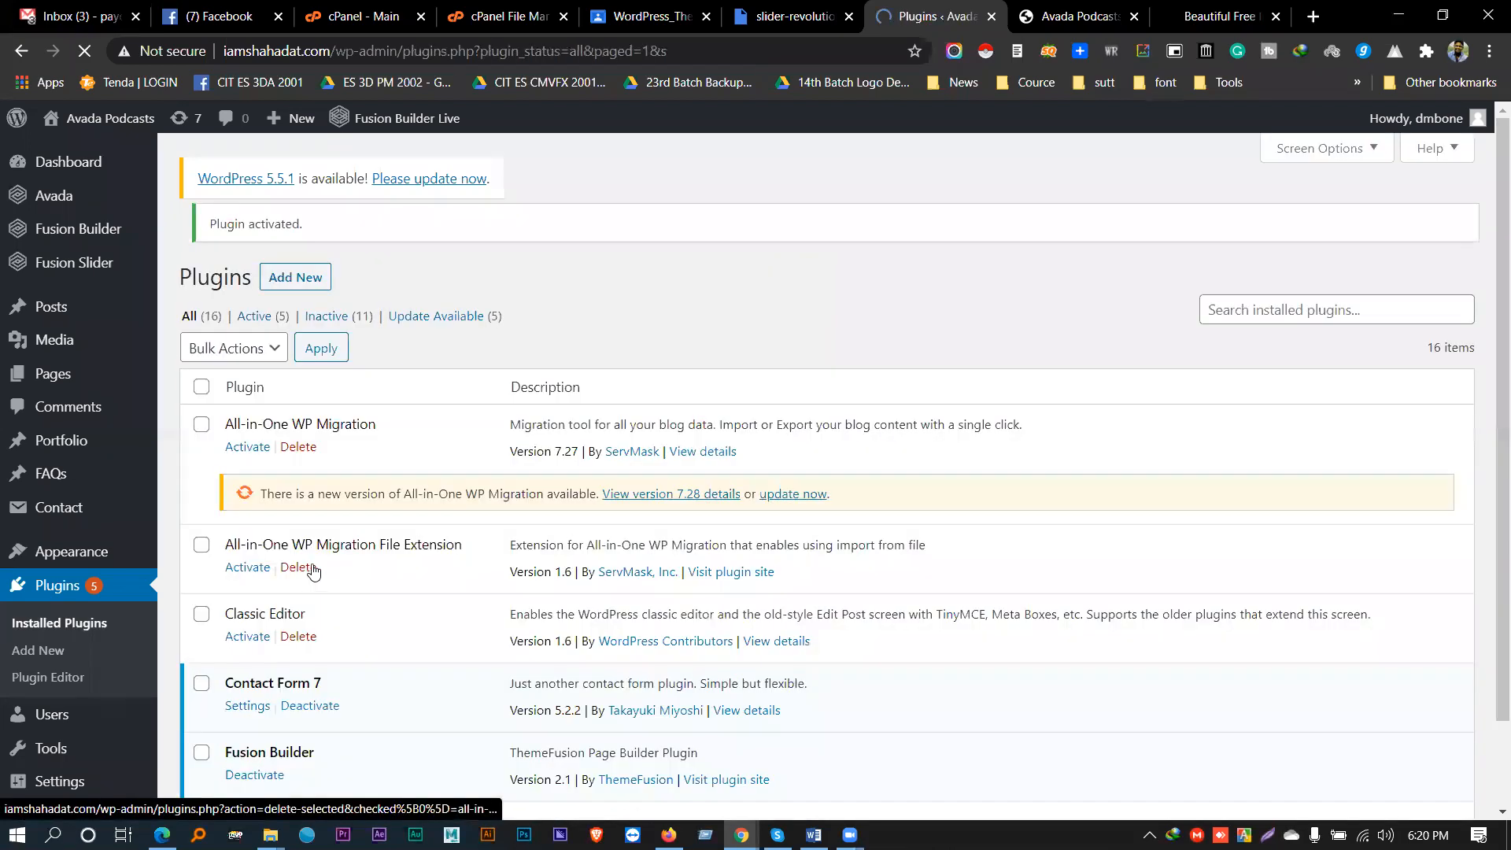
{"action": "scroll", "coordinate": [329, 560], "scroll_direction": "down", "scroll_amount": 3}
{"action": "scroll", "coordinate": [329, 560], "scroll_direction": "down", "scroll_amount": 5}
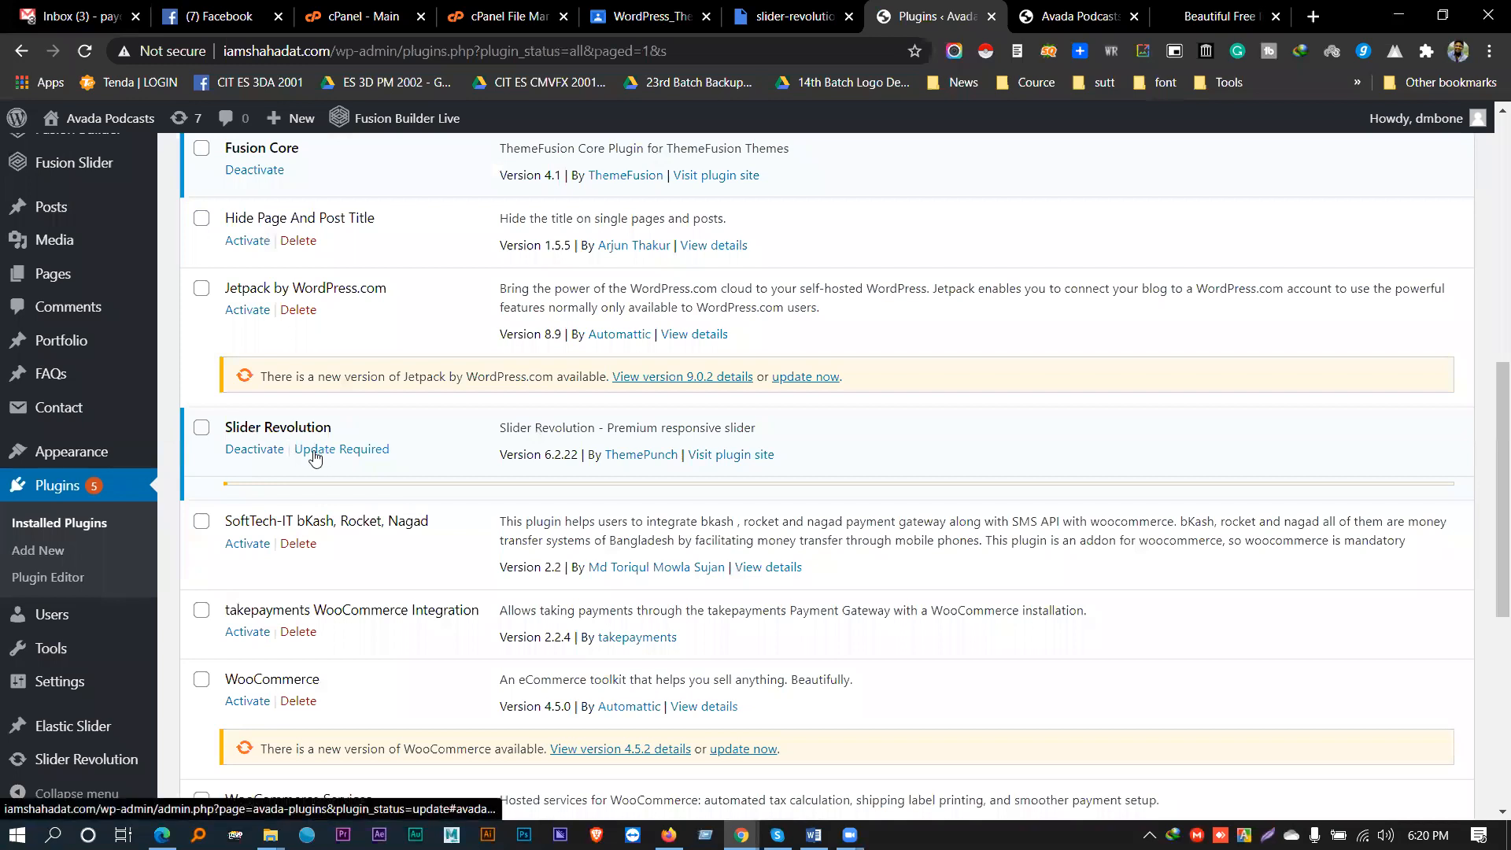
- Close the Avada Podcasts, Drive preview and other extra tabs, returning to the plugins list
{"action": "left_click", "coordinate": [1077, 16]}
{"action": "left_click_drag", "start_coordinate": [938, 6], "coordinate": [1228, 8]}
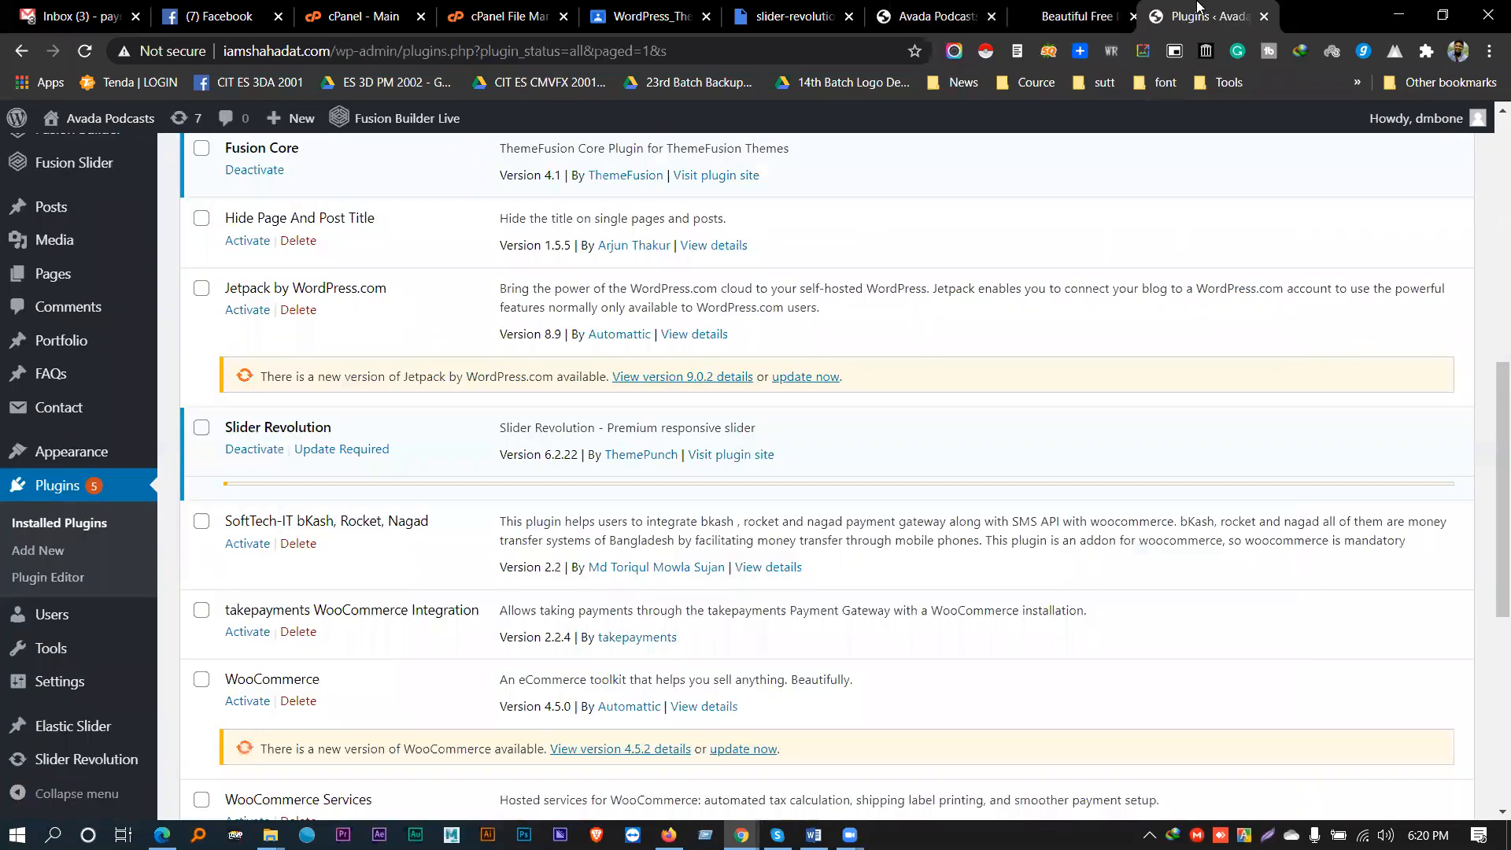
{"action": "middle_click", "coordinate": [1073, 6]}
{"action": "middle_click", "coordinate": [954, 19]}
{"action": "left_click", "coordinate": [847, 8]}
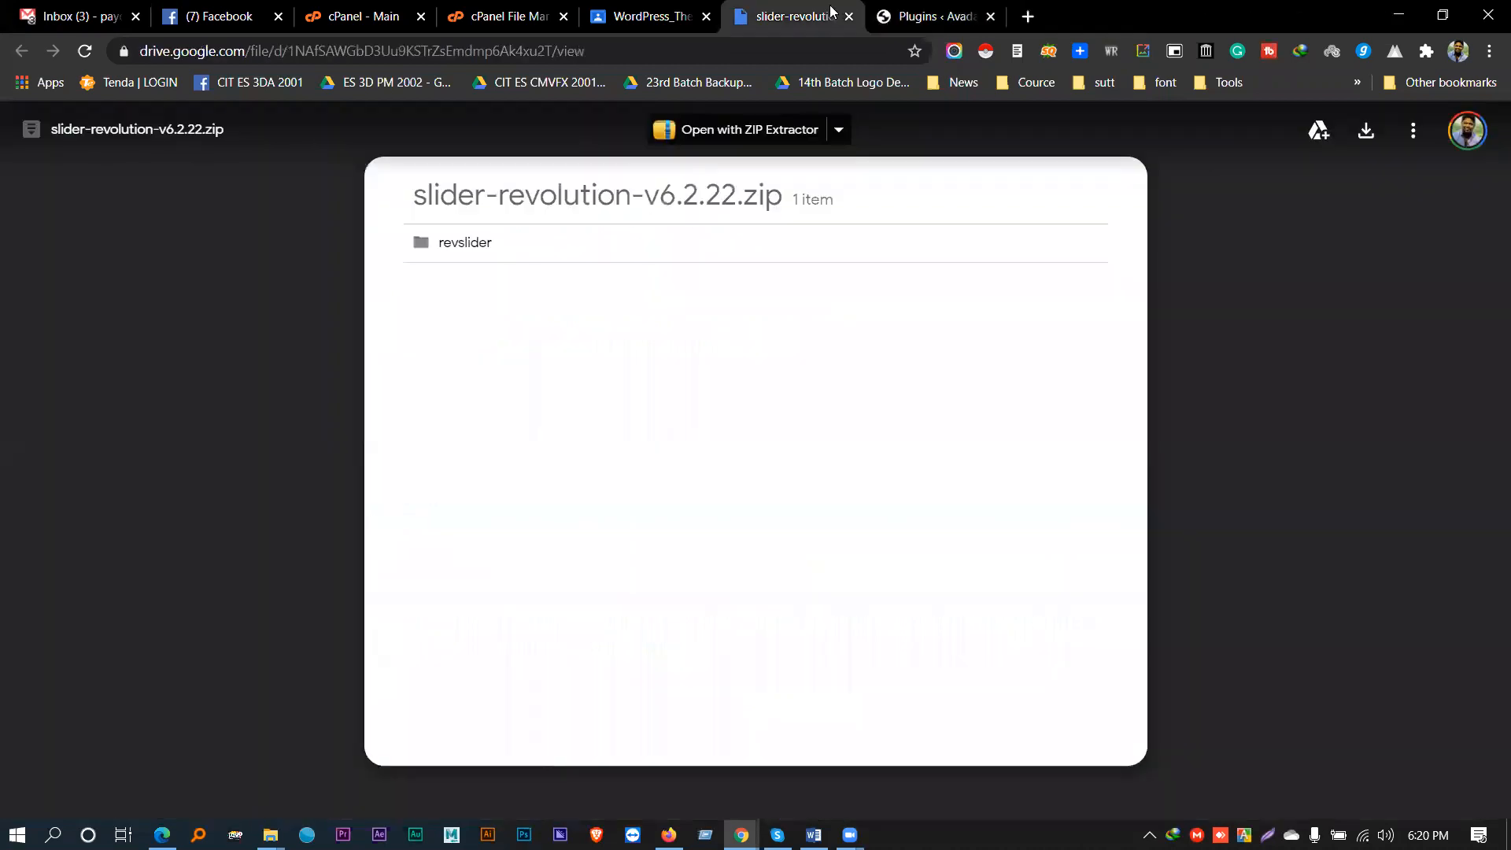
{"action": "middle_click", "coordinate": [831, 11]}
{"action": "left_click", "coordinate": [689, 6]}
{"action": "left_click", "coordinate": [790, 16]}
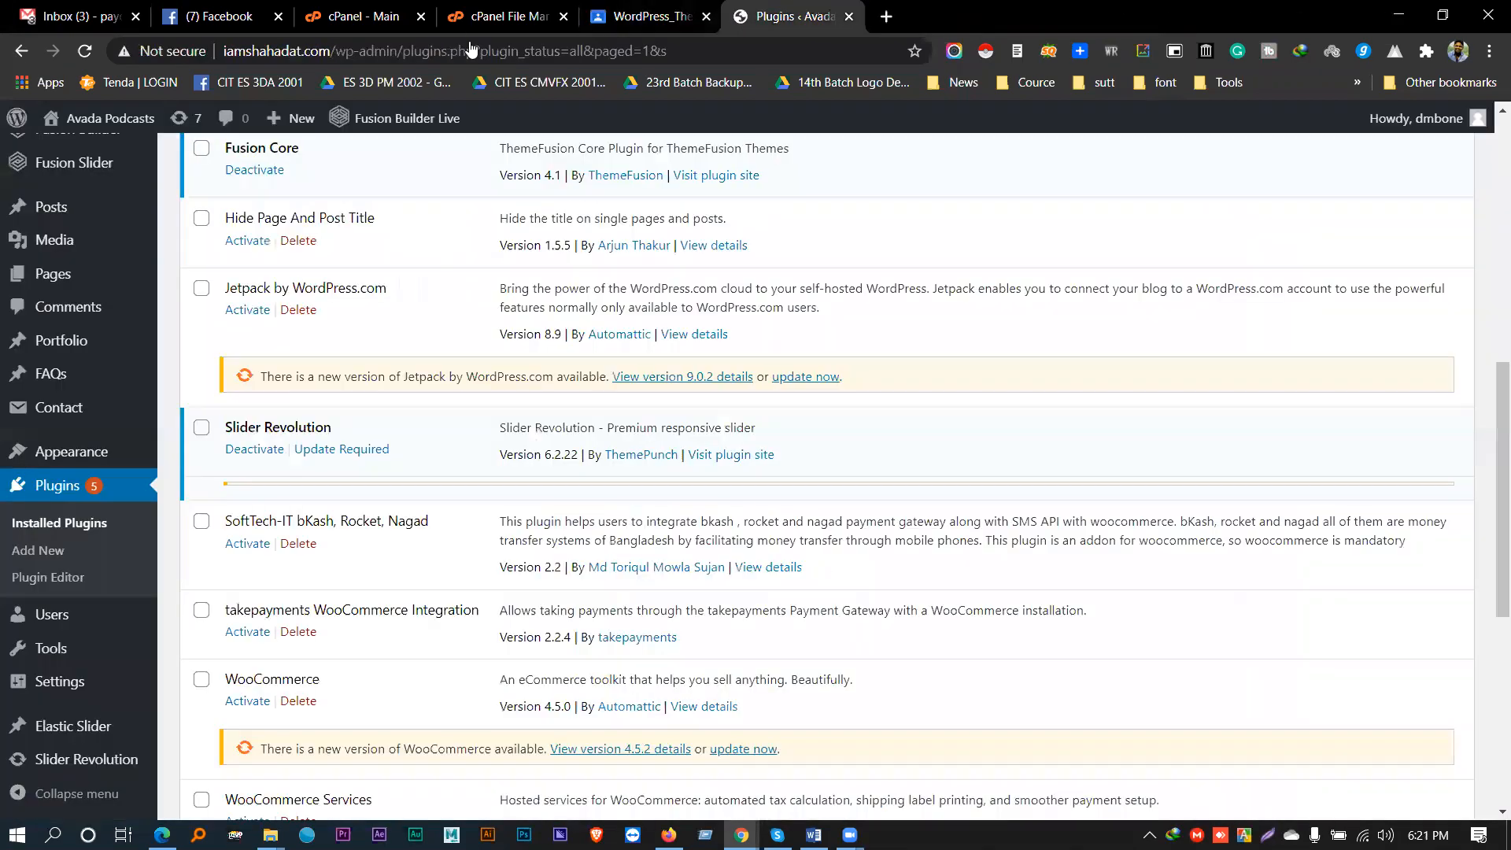
{"action": "scroll", "coordinate": [351, 499], "scroll_direction": "down", "scroll_amount": 4}
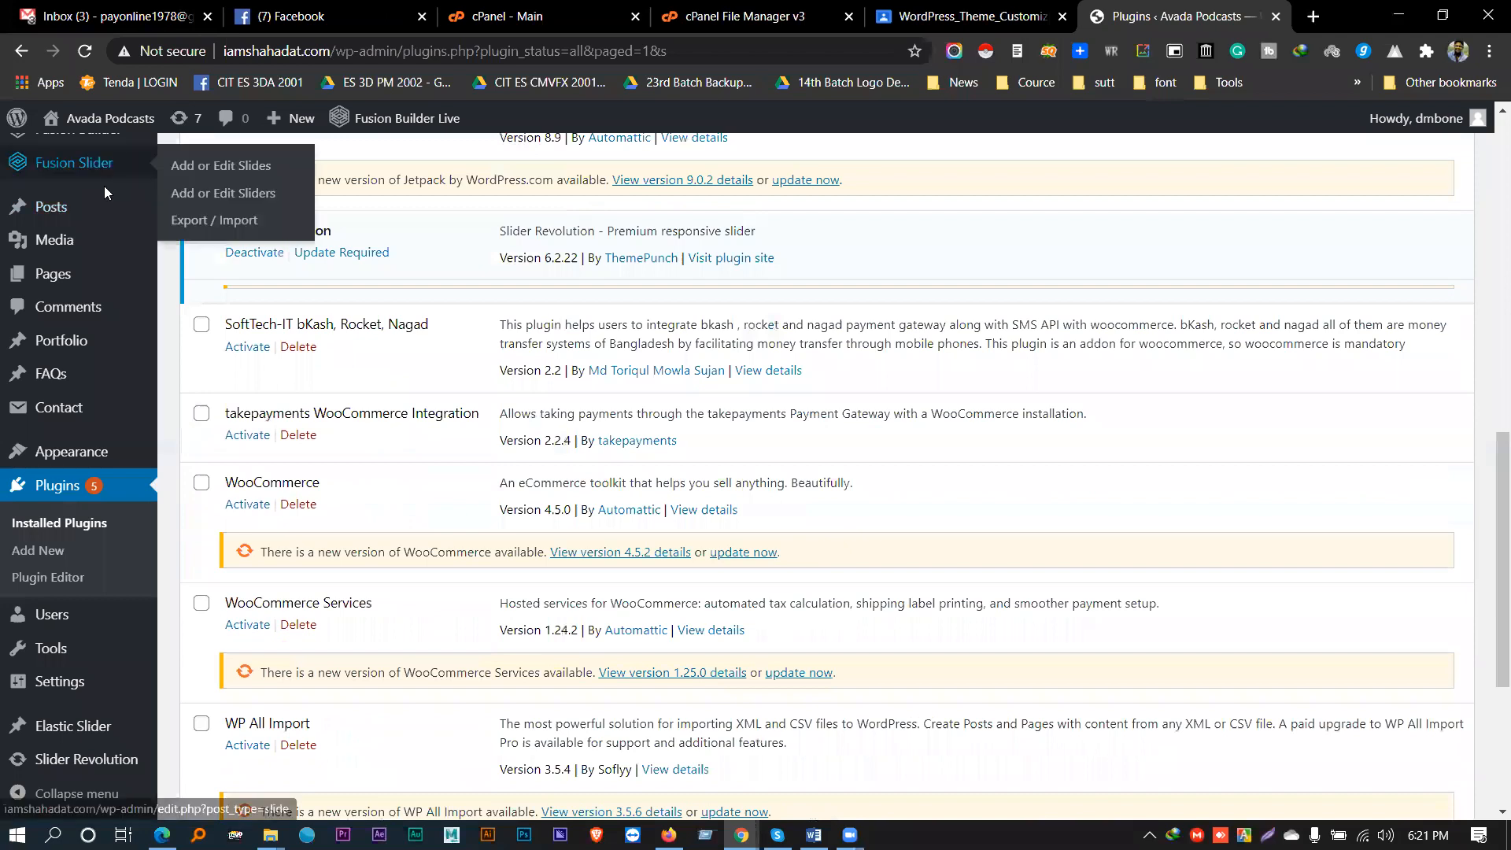
{"action": "scroll", "coordinate": [95, 522], "scroll_direction": "down", "scroll_amount": 3}
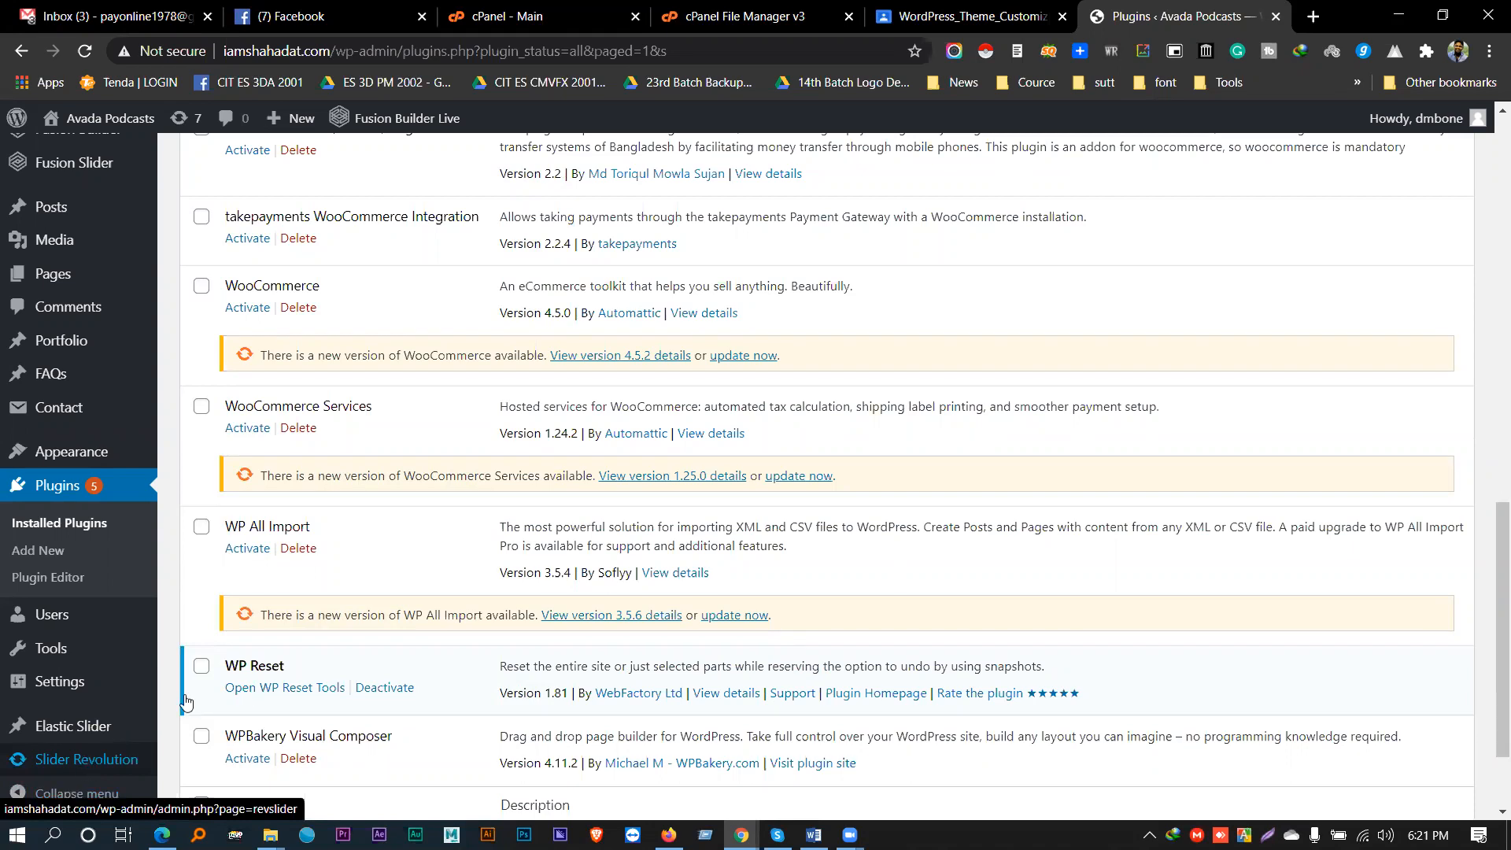
- Review the Slider Revolution 6.2.22 dashboard, then start a New Module from Template
{"action": "left_click", "coordinate": [78, 762]}
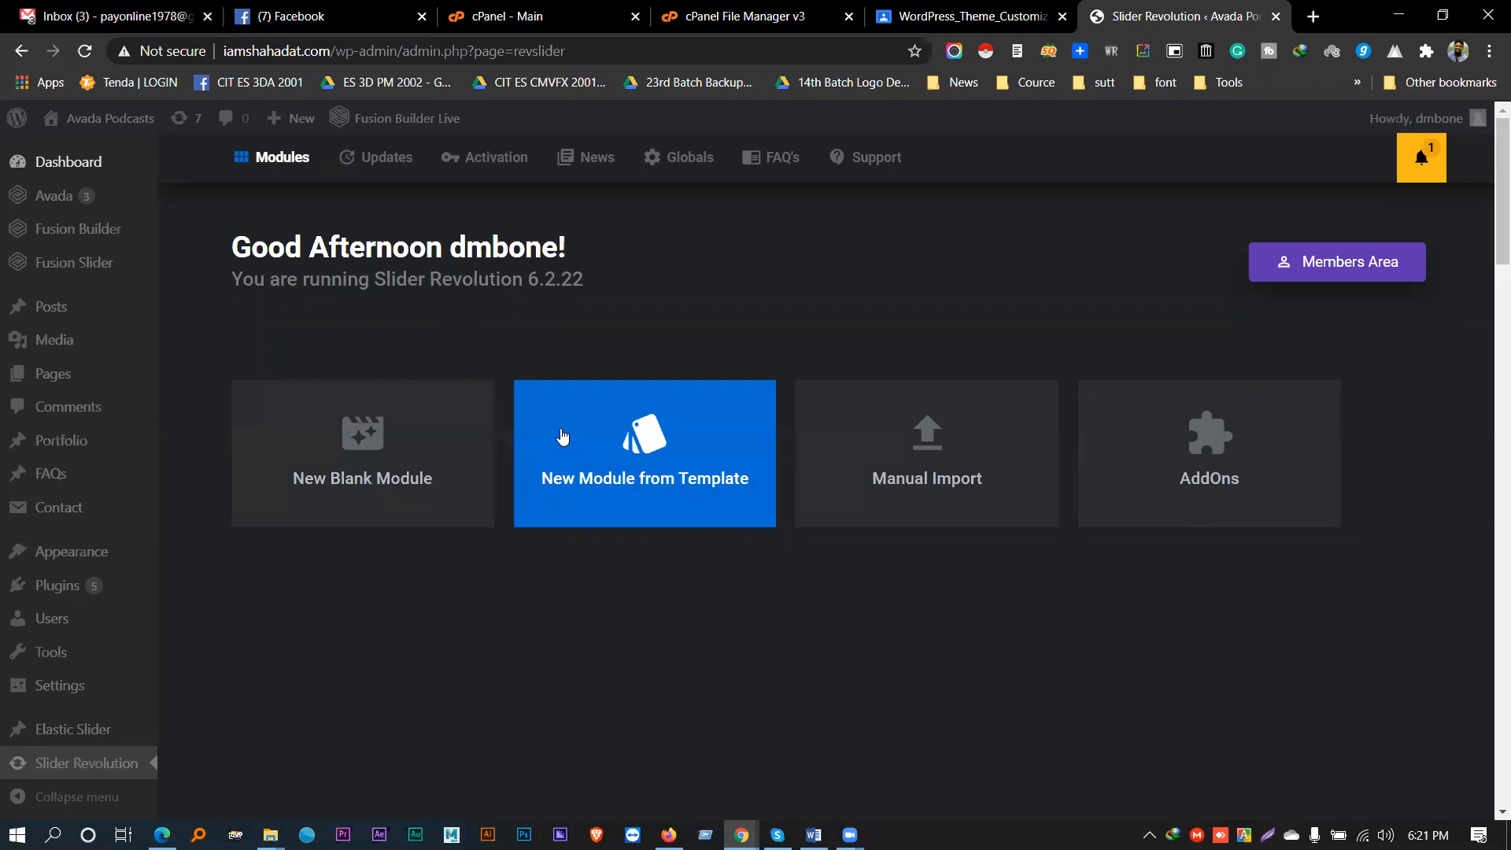
{"action": "scroll", "coordinate": [574, 432], "scroll_direction": "down", "scroll_amount": 5}
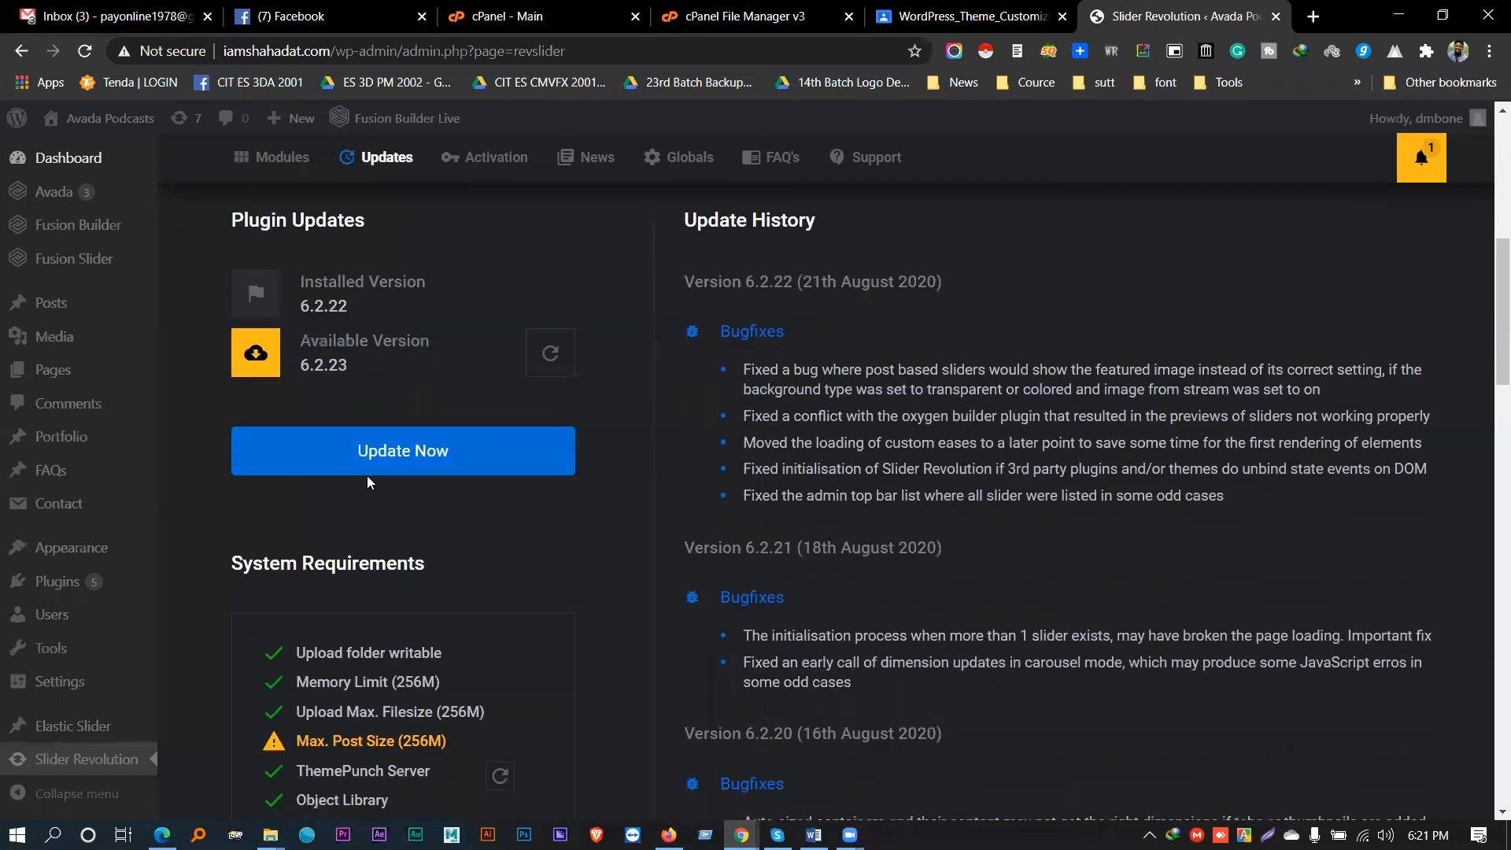
{"action": "scroll", "coordinate": [366, 475], "scroll_direction": "down", "scroll_amount": 1}
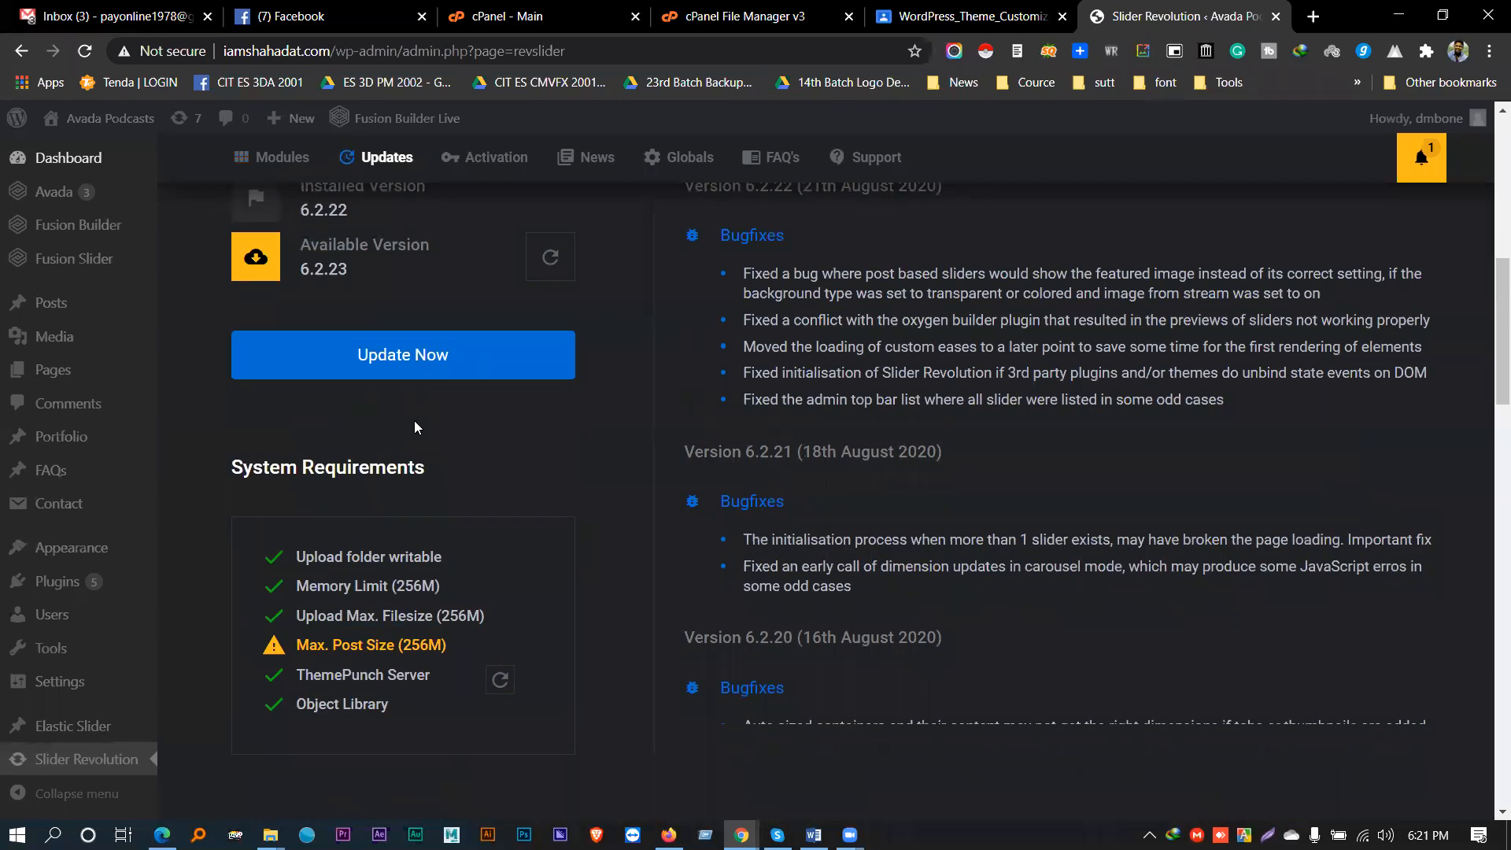
{"action": "scroll", "coordinate": [415, 427], "scroll_direction": "down", "scroll_amount": 8}
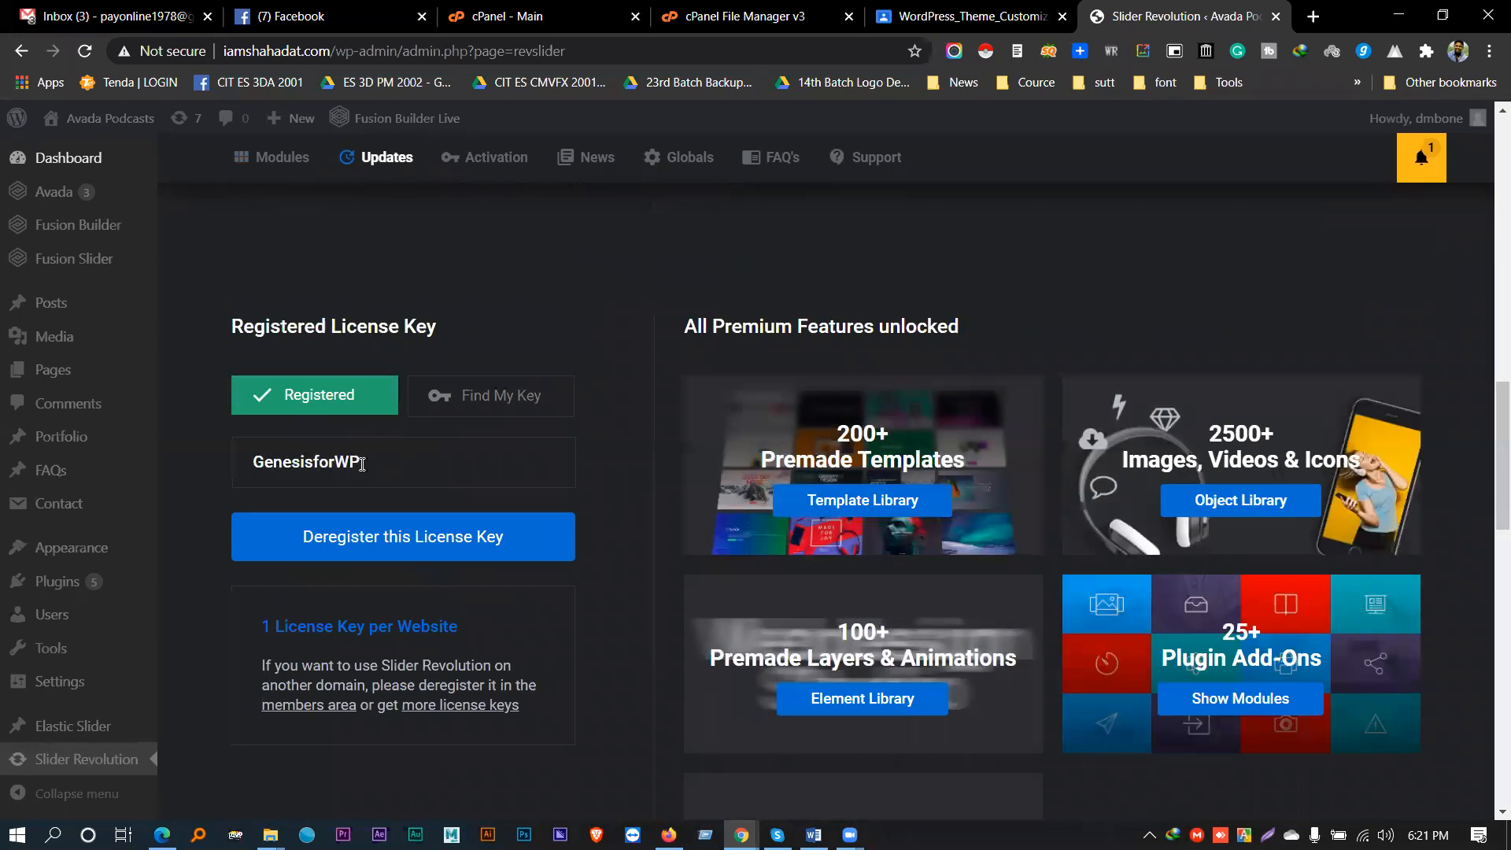
{"action": "scroll", "coordinate": [362, 466], "scroll_direction": "down", "scroll_amount": 7}
{"action": "scroll", "coordinate": [379, 457], "scroll_direction": "up", "scroll_amount": 10}
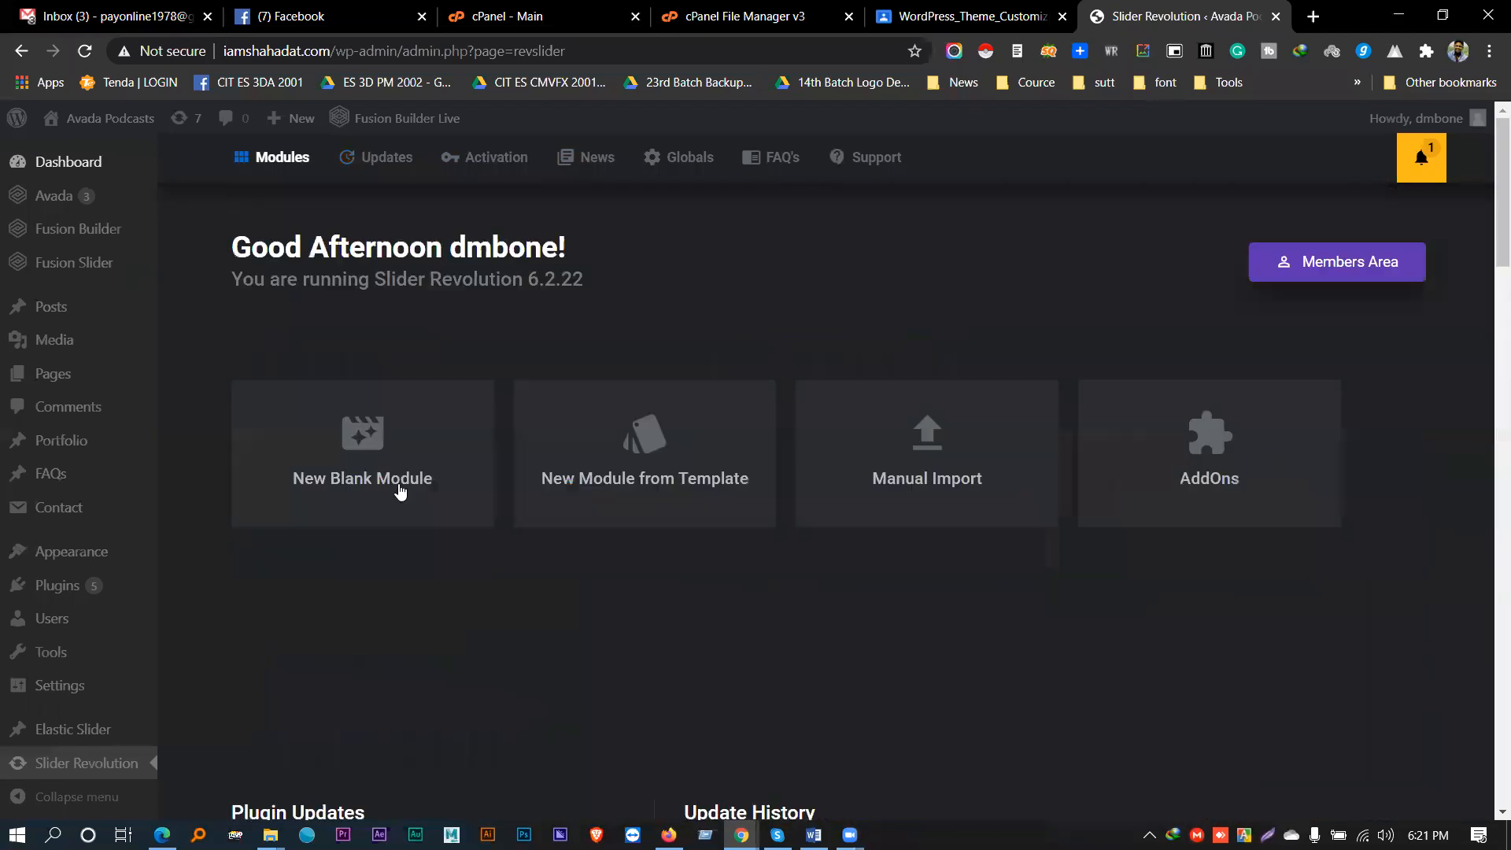
{"action": "left_click", "coordinate": [634, 465]}
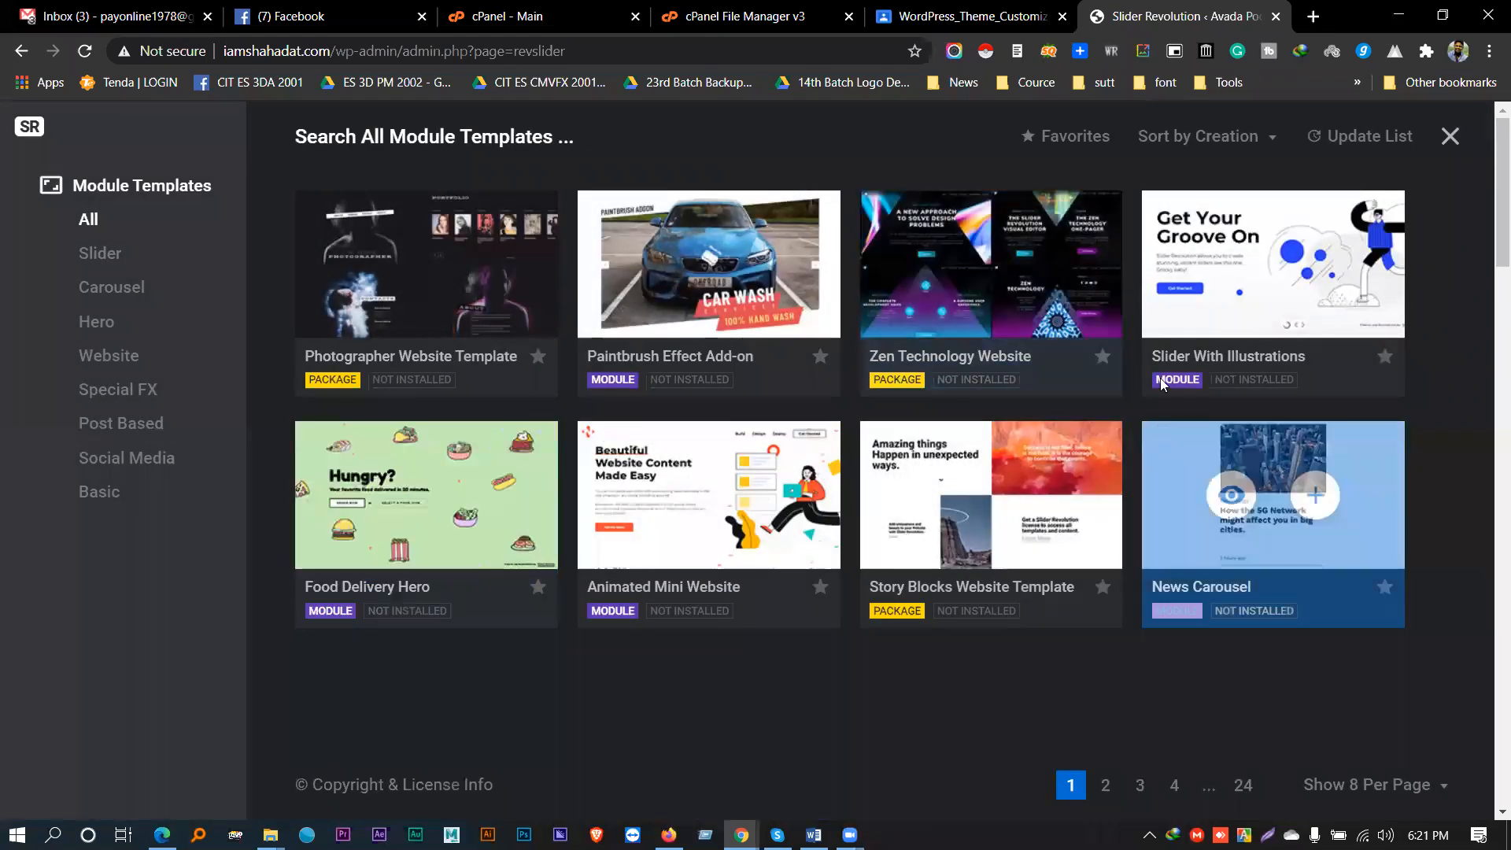
- Filter the template library to the Slider category and browse cards like Big Summer Sale
{"action": "left_click", "coordinate": [110, 253]}
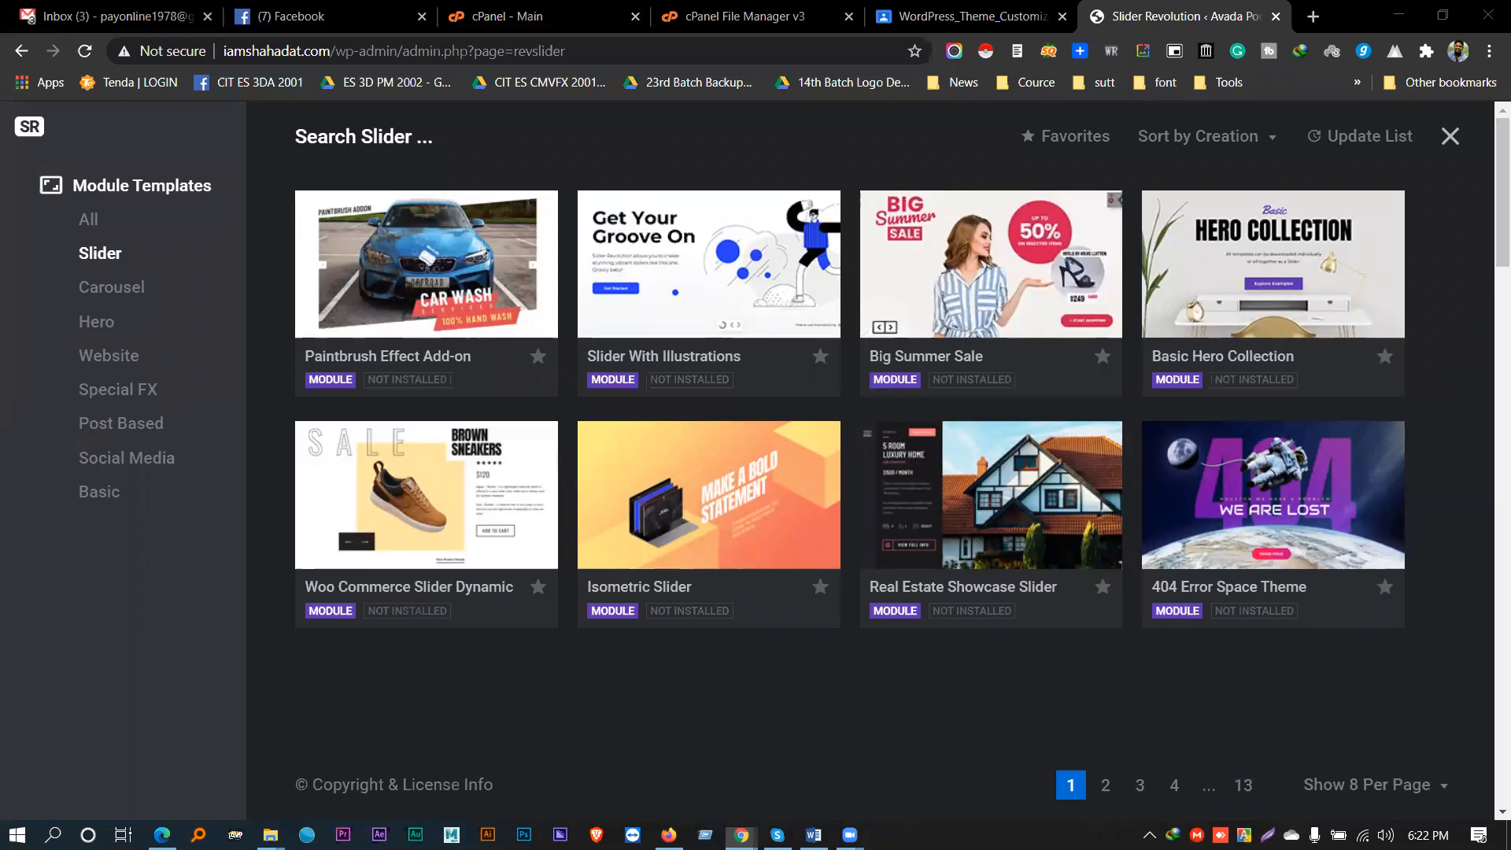
{"action": "mouse_move", "coordinate": [385, 348]}
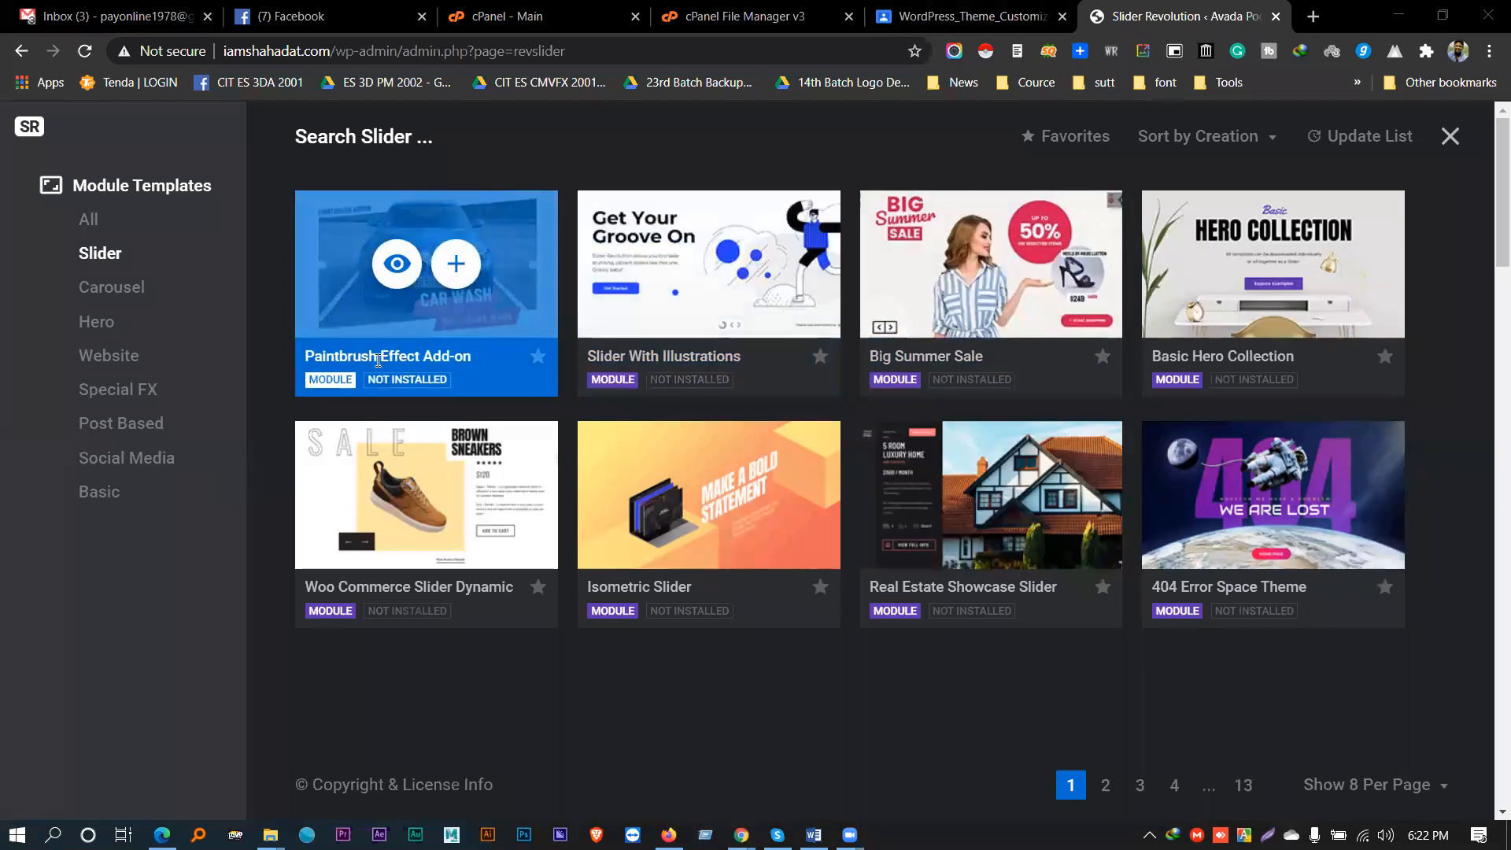
{"action": "mouse_move", "coordinate": [1036, 390]}
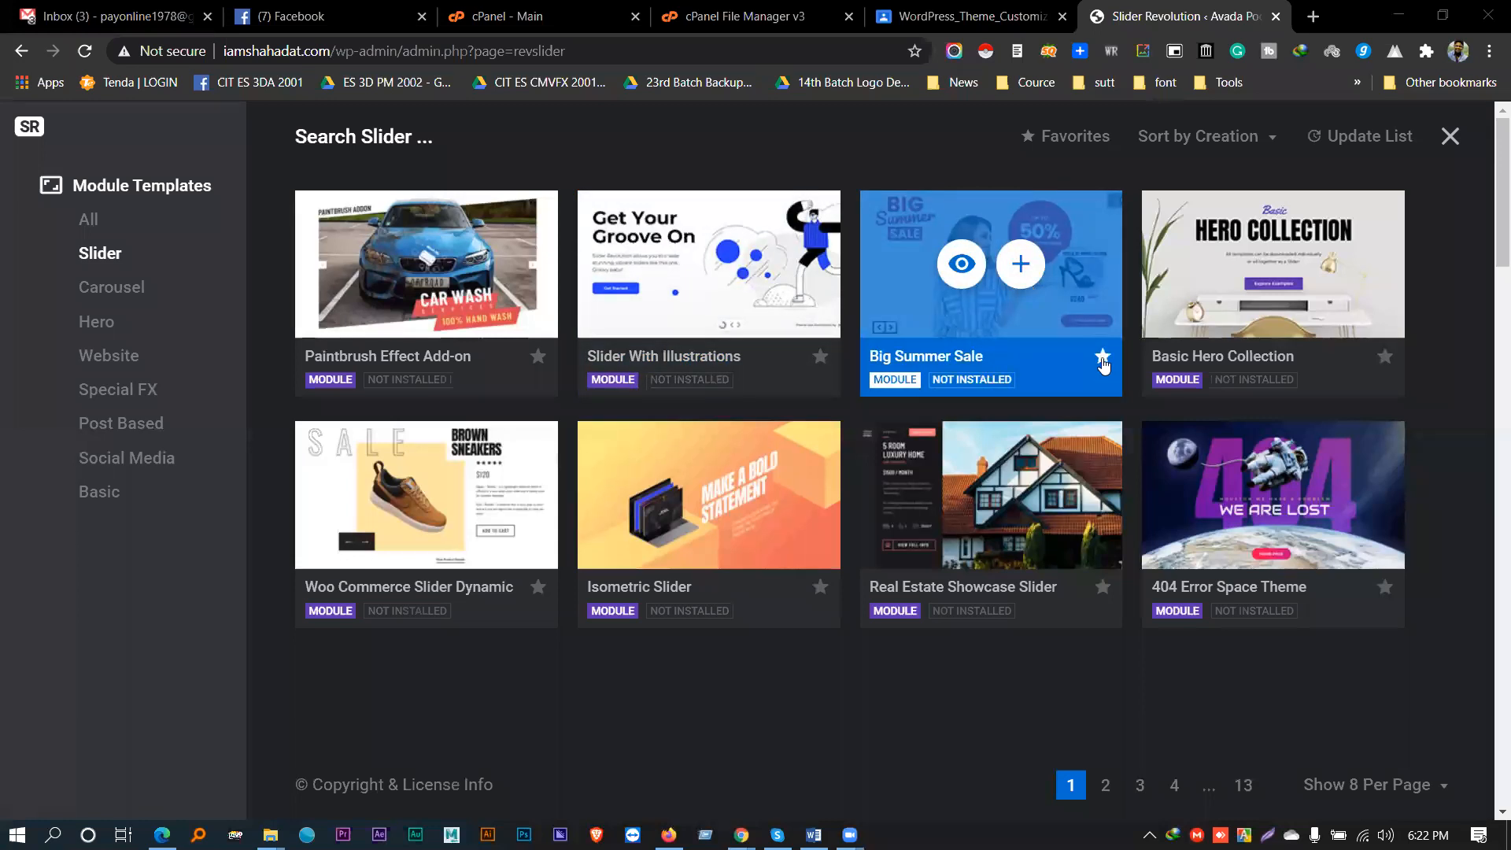
- Try installing Big Summer Sale, dismiss the invalid license key notice, and retry
{"action": "left_click", "coordinate": [1019, 268]}
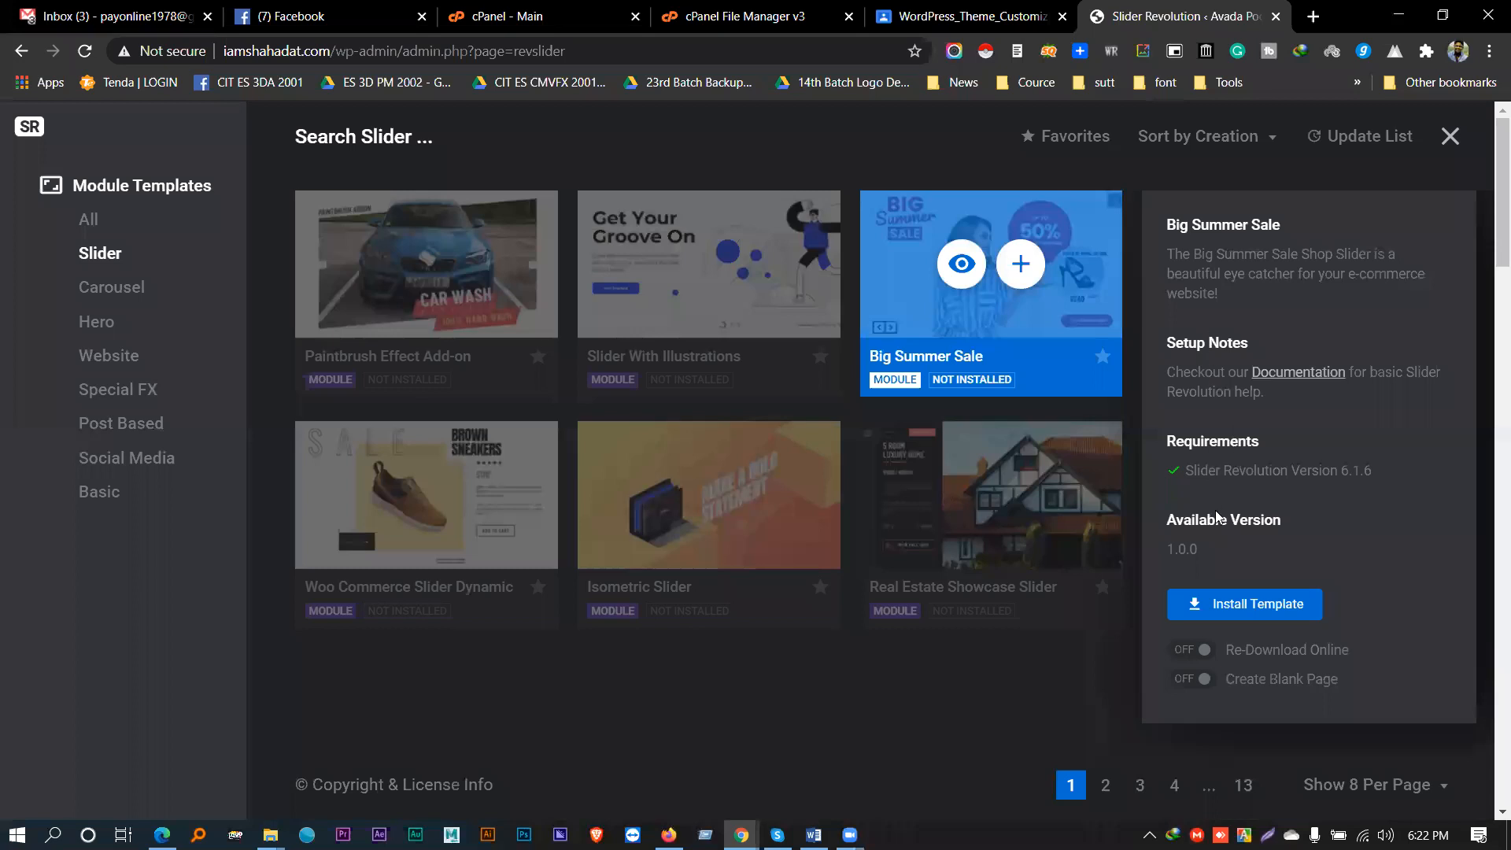
{"action": "left_click", "coordinate": [1258, 606]}
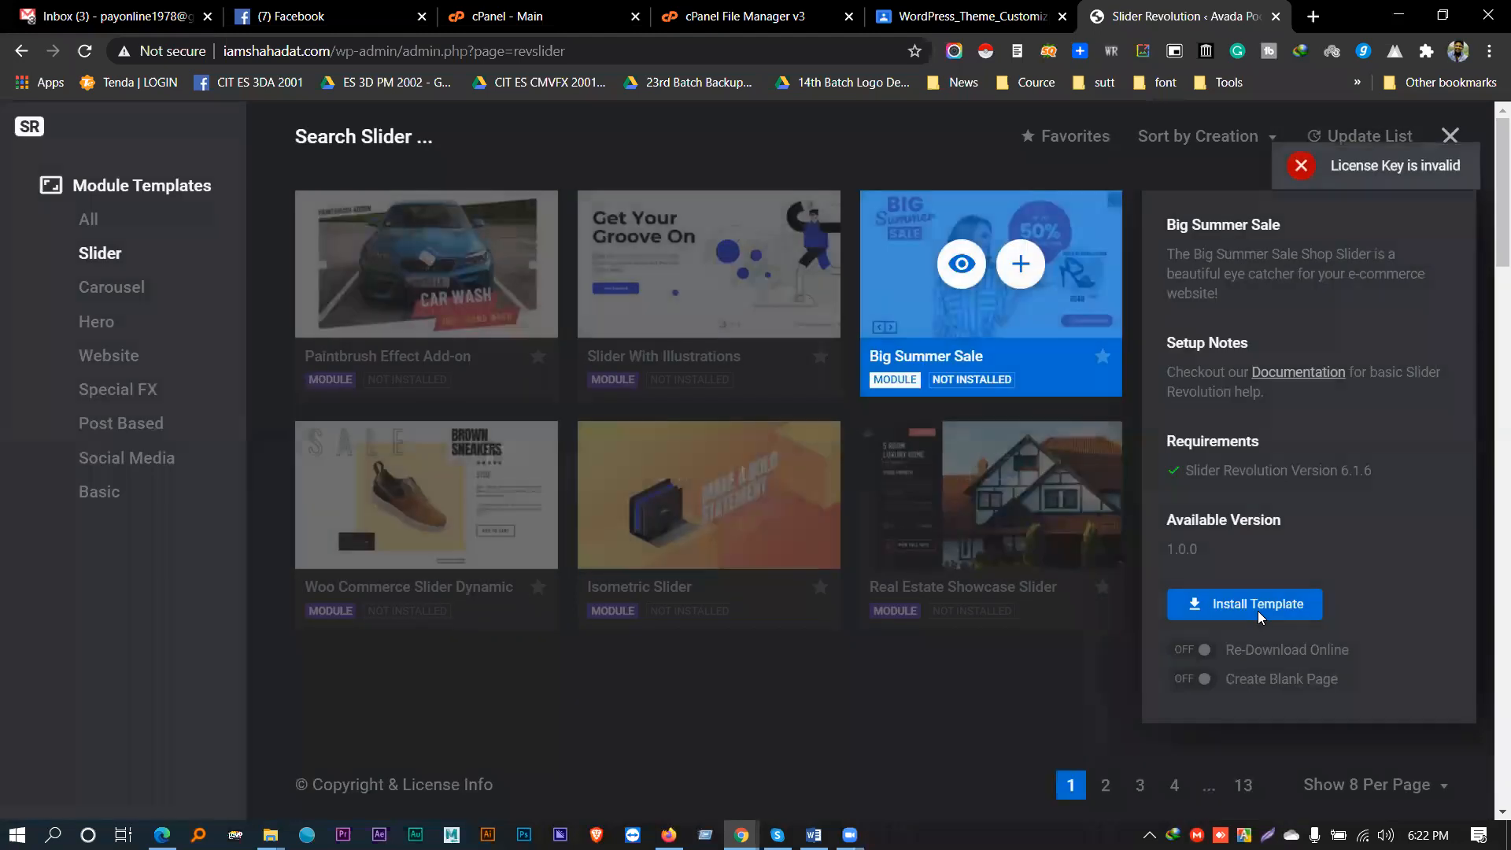
{"action": "left_click", "coordinate": [1360, 175]}
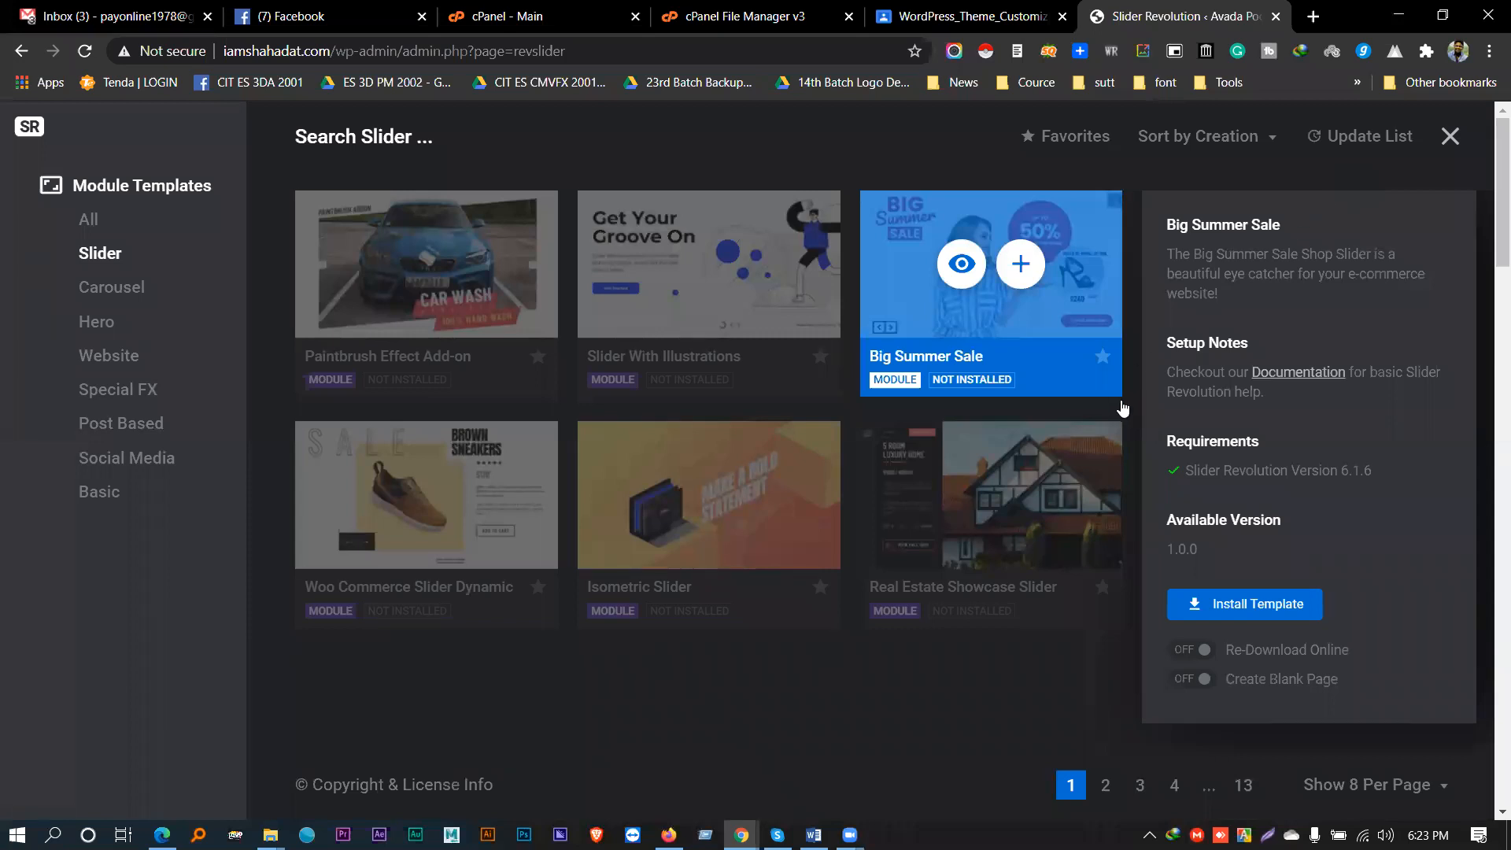
{"action": "left_click", "coordinate": [1232, 615]}
{"action": "left_click", "coordinate": [1452, 141]}
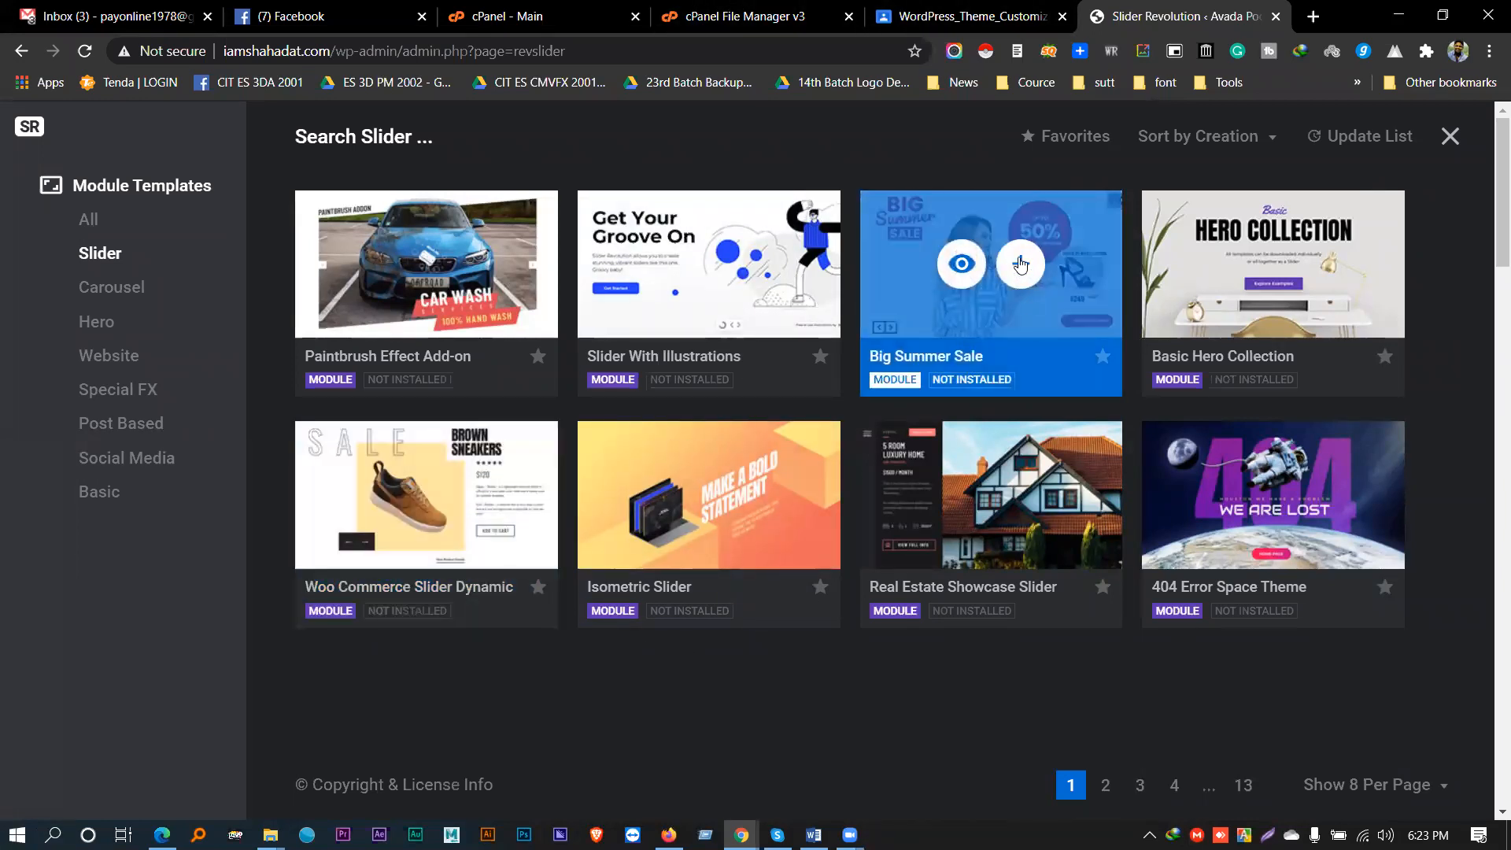
- Attempt the Big Summer Sale install once more, then close the template library
{"action": "left_click", "coordinate": [1021, 265]}
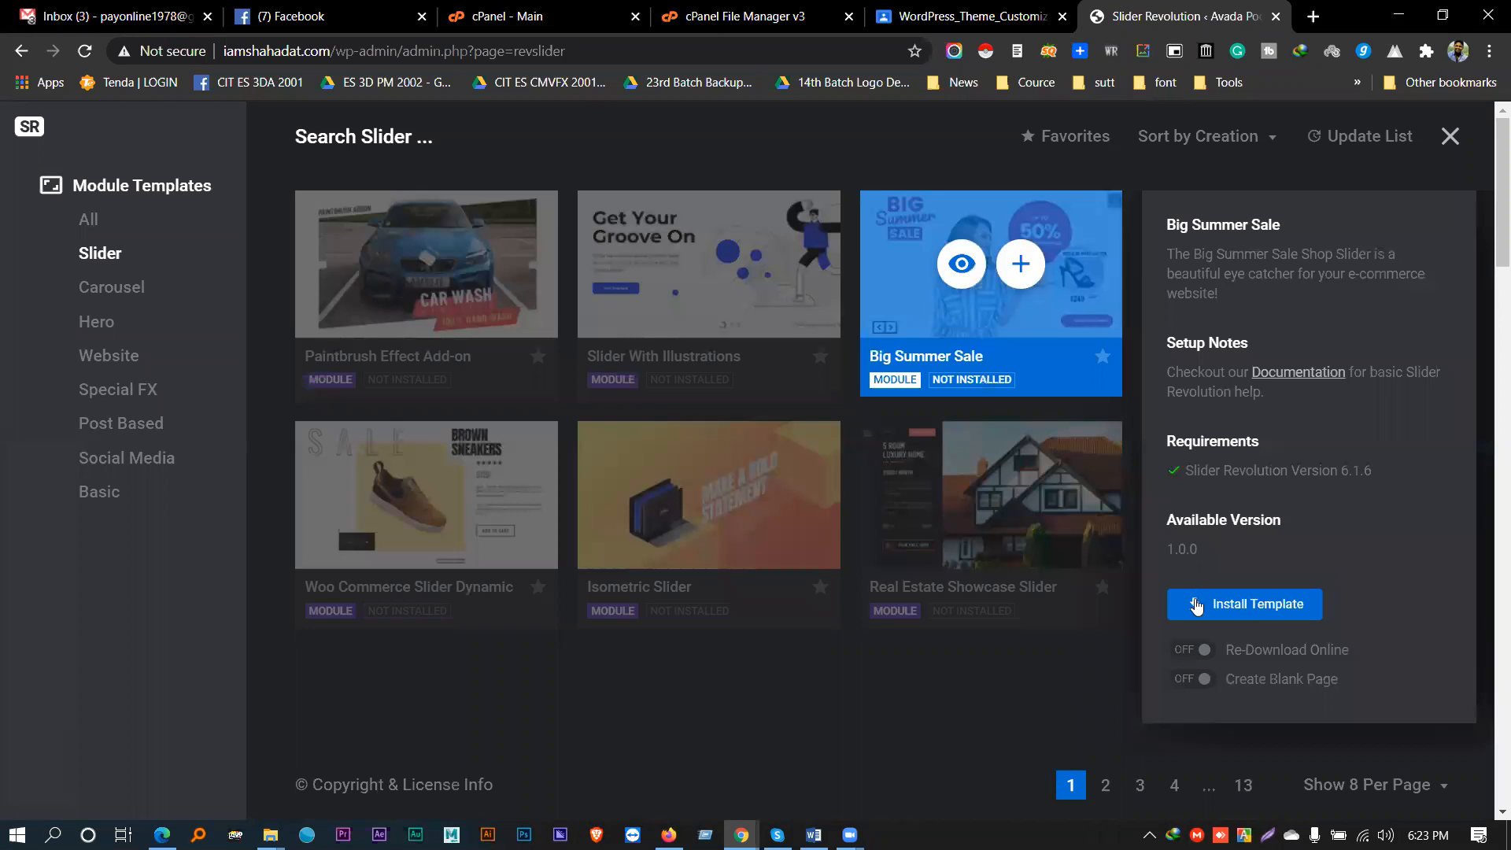
{"action": "left_click", "coordinate": [1196, 605]}
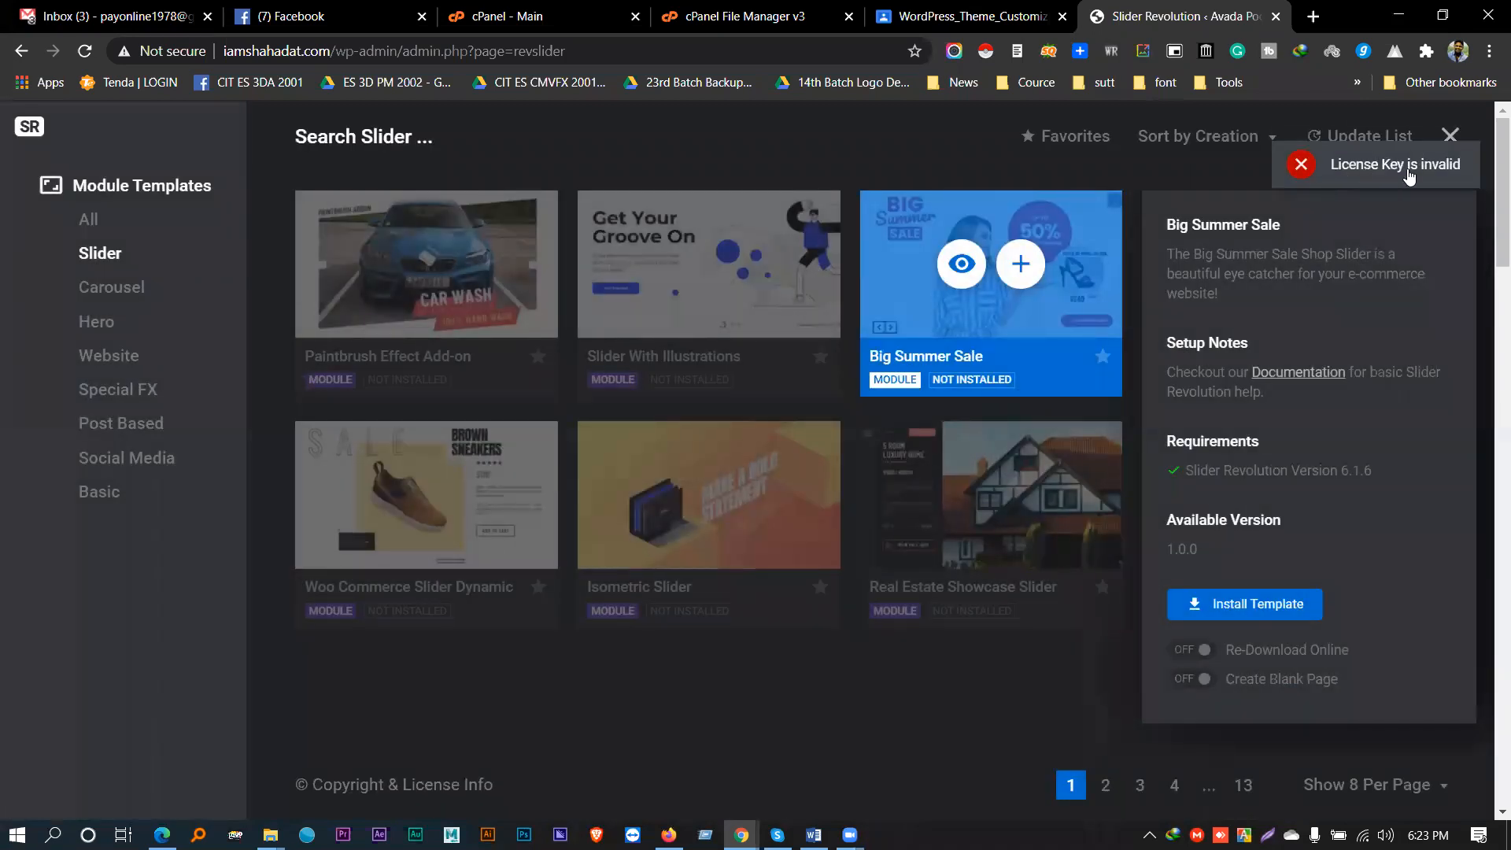
{"action": "left_click", "coordinate": [1450, 135]}
- Scroll the dashboard to check the registered license key and version 6.2.22
{"action": "left_click", "coordinate": [1446, 139]}
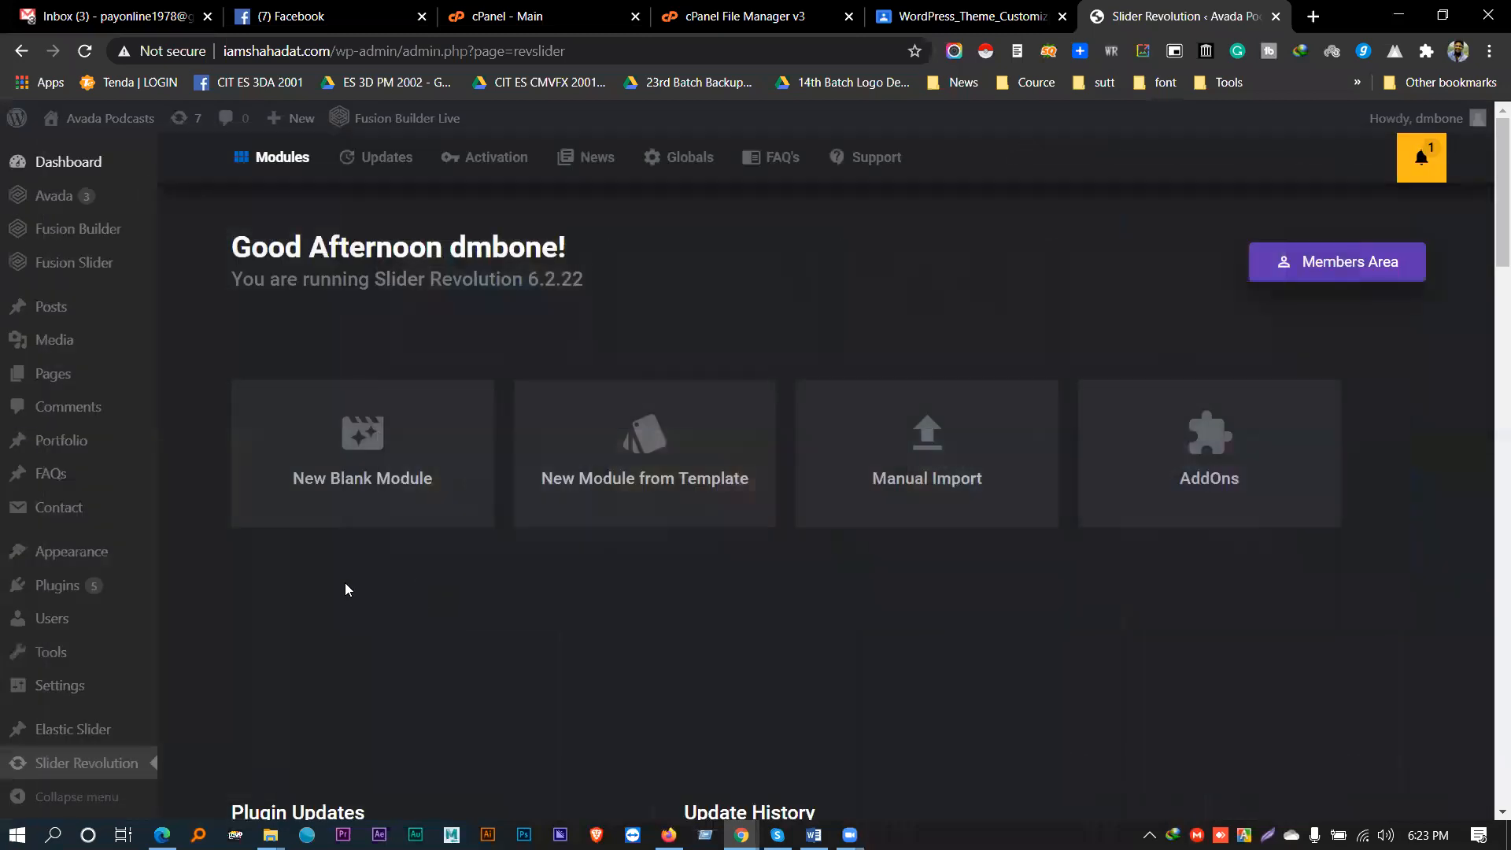
{"action": "scroll", "coordinate": [347, 589], "scroll_direction": "down", "scroll_amount": 12}
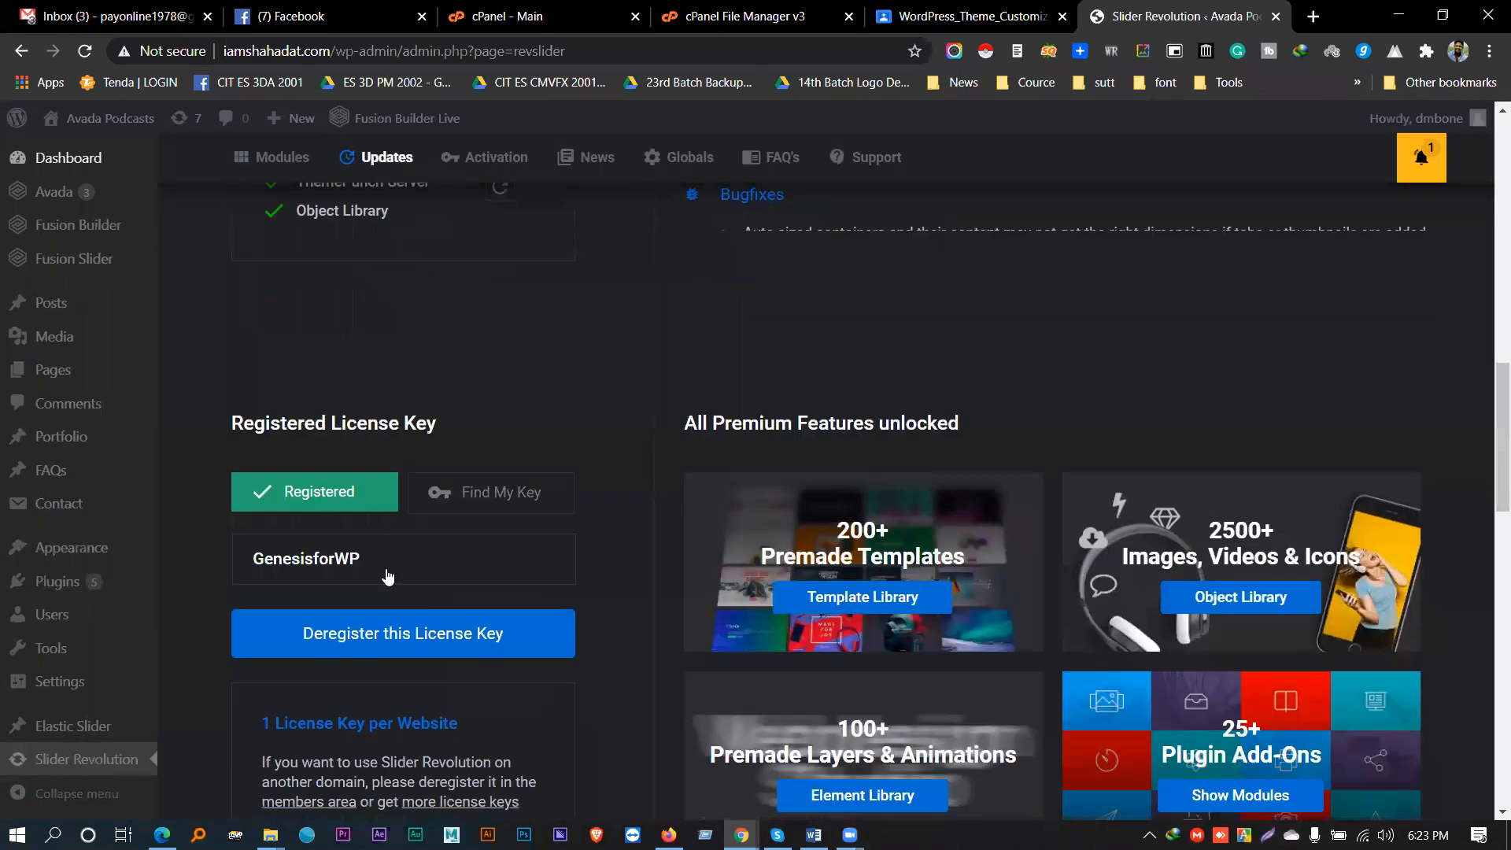
{"action": "scroll", "coordinate": [387, 577], "scroll_direction": "down", "scroll_amount": 1}
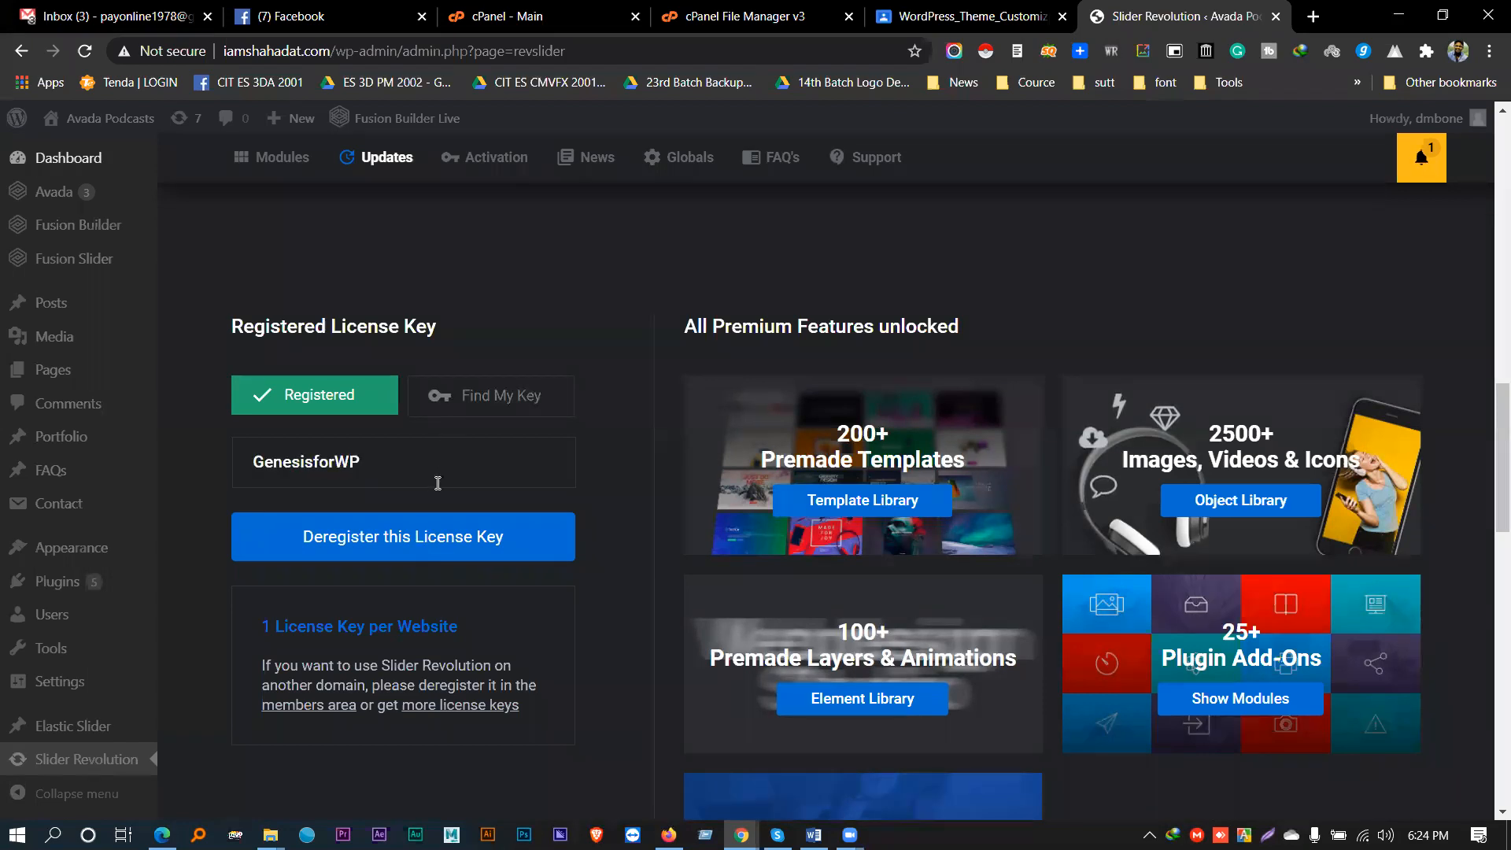
{"action": "scroll", "coordinate": [519, 441], "scroll_direction": "up", "scroll_amount": 5}
{"action": "scroll", "coordinate": [526, 445], "scroll_direction": "up", "scroll_amount": 4}
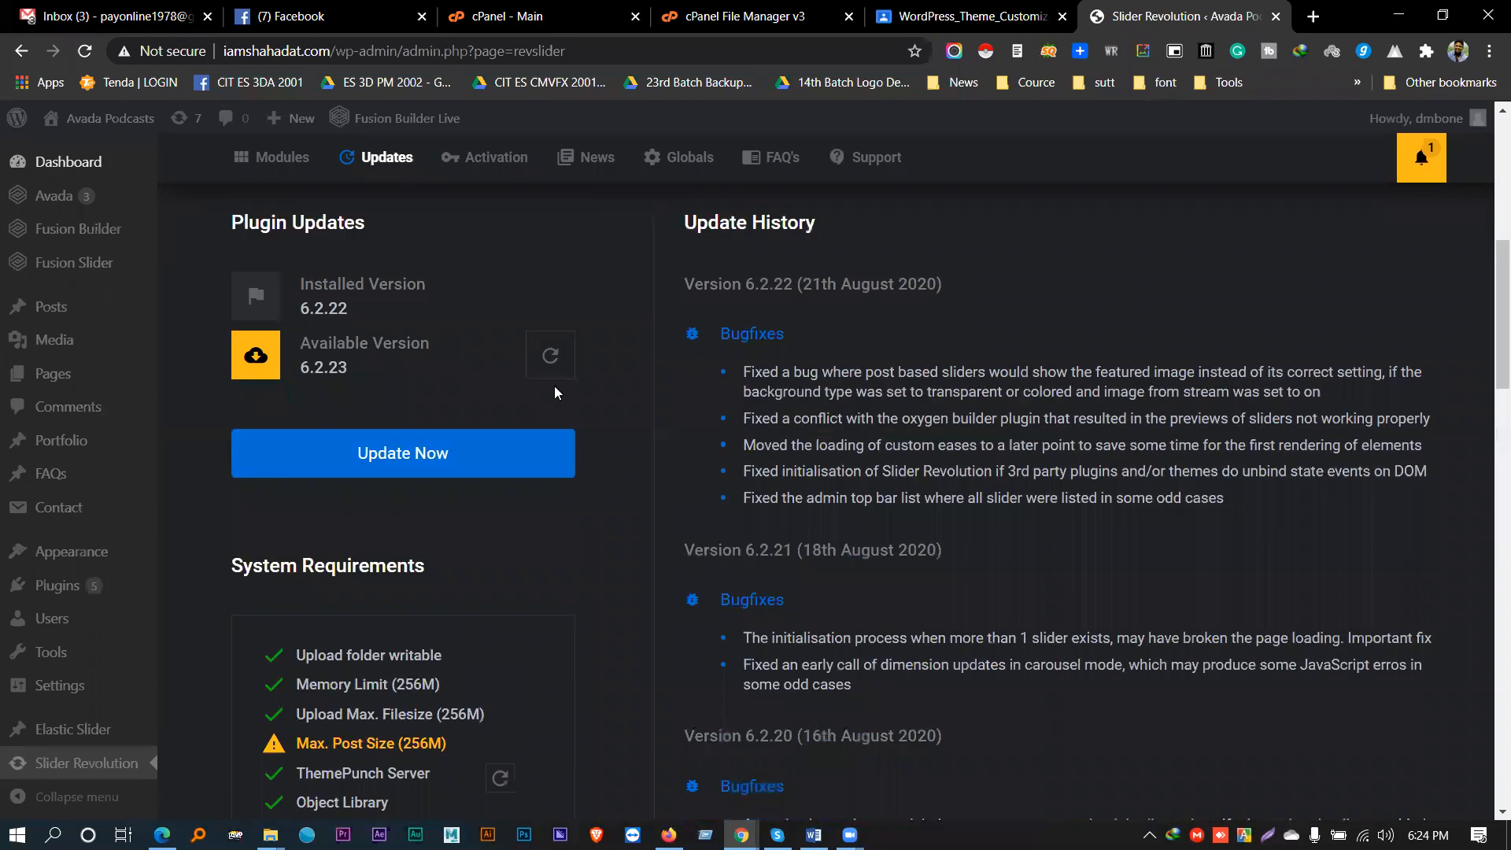
{"action": "scroll", "coordinate": [522, 405], "scroll_direction": "up", "scroll_amount": 4}
{"action": "scroll", "coordinate": [521, 423], "scroll_direction": "up", "scroll_amount": 3}
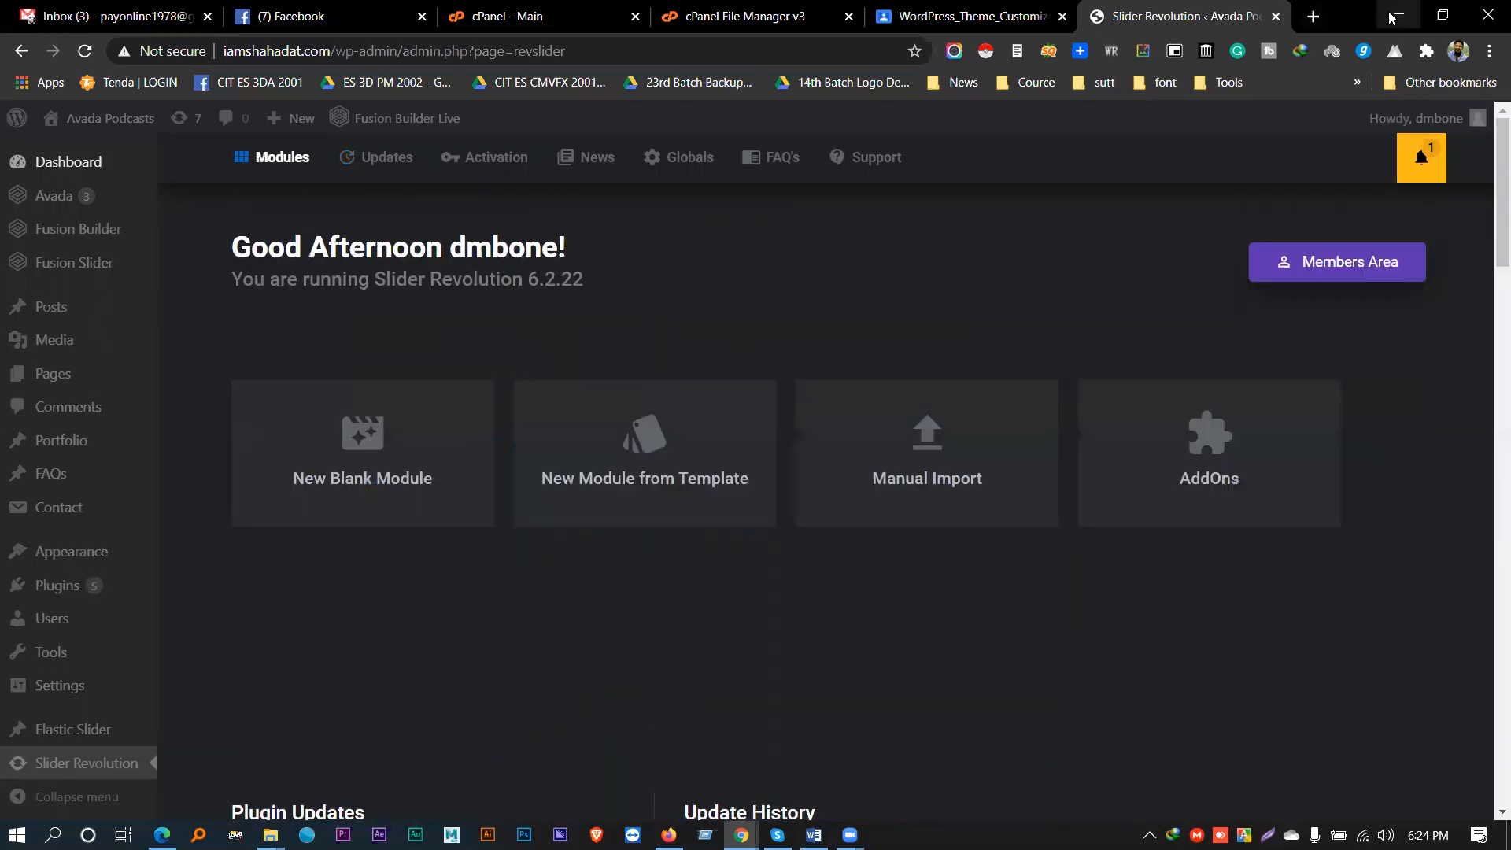
{"action": "scroll", "coordinate": [504, 461], "scroll_direction": "down", "scroll_amount": 6}
{"action": "scroll", "coordinate": [466, 452], "scroll_direction": "down", "scroll_amount": 10}
{"action": "mouse_move", "coordinate": [406, 458]}
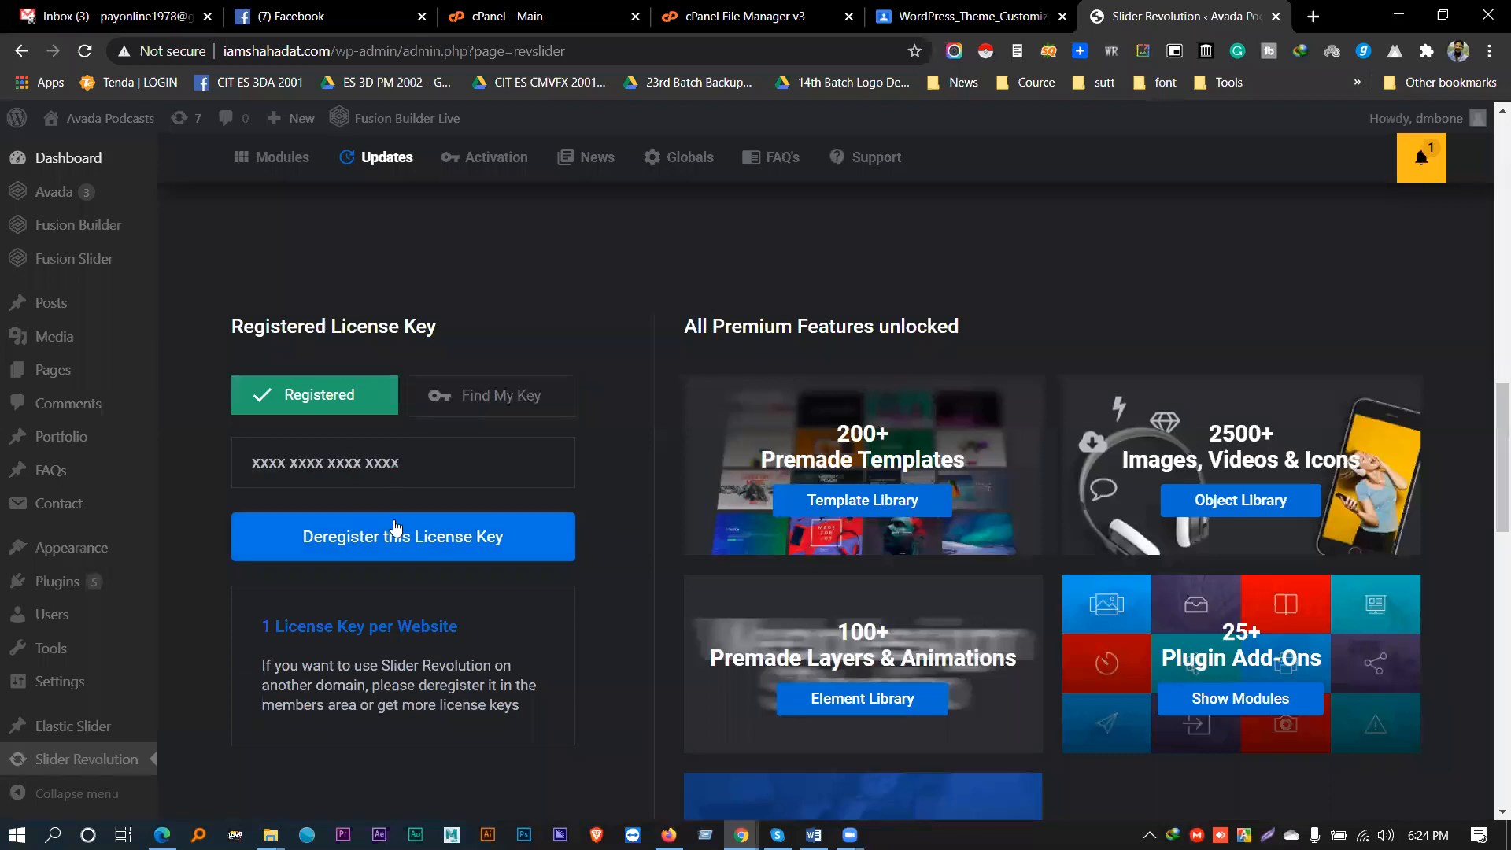
{"action": "scroll", "coordinate": [551, 453], "scroll_direction": "up", "scroll_amount": 15}
{"action": "scroll", "coordinate": [1132, 426], "scroll_direction": "down", "scroll_amount": 5}
{"action": "scroll", "coordinate": [774, 480], "scroll_direction": "down", "scroll_amount": 6}
{"action": "scroll", "coordinate": [742, 506], "scroll_direction": "up", "scroll_amount": 6}
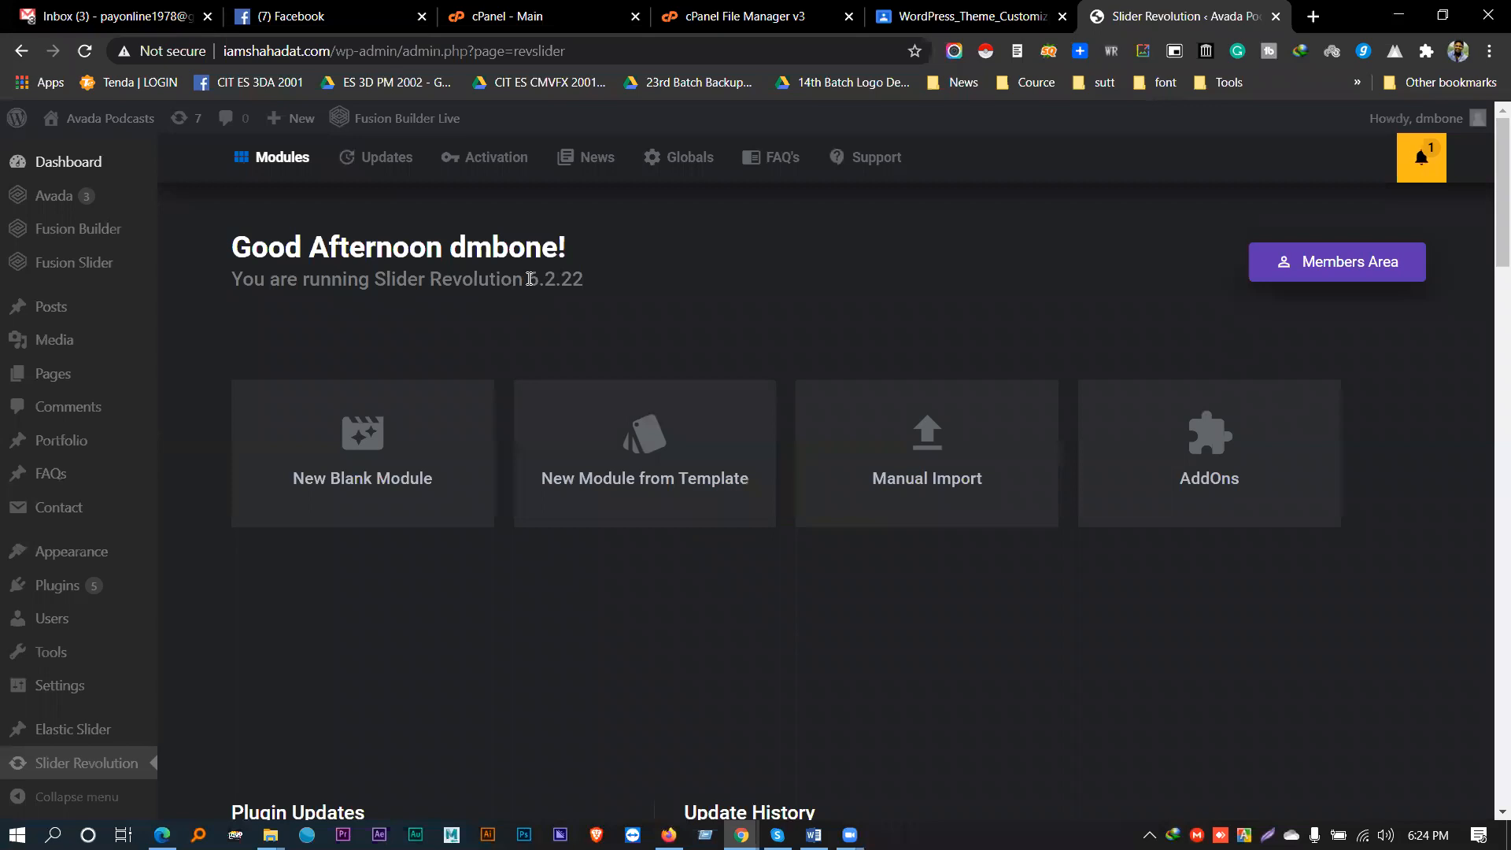
{"action": "left_click_drag", "start_coordinate": [526, 280], "coordinate": [587, 285]}
{"action": "left_click", "coordinate": [548, 302]}
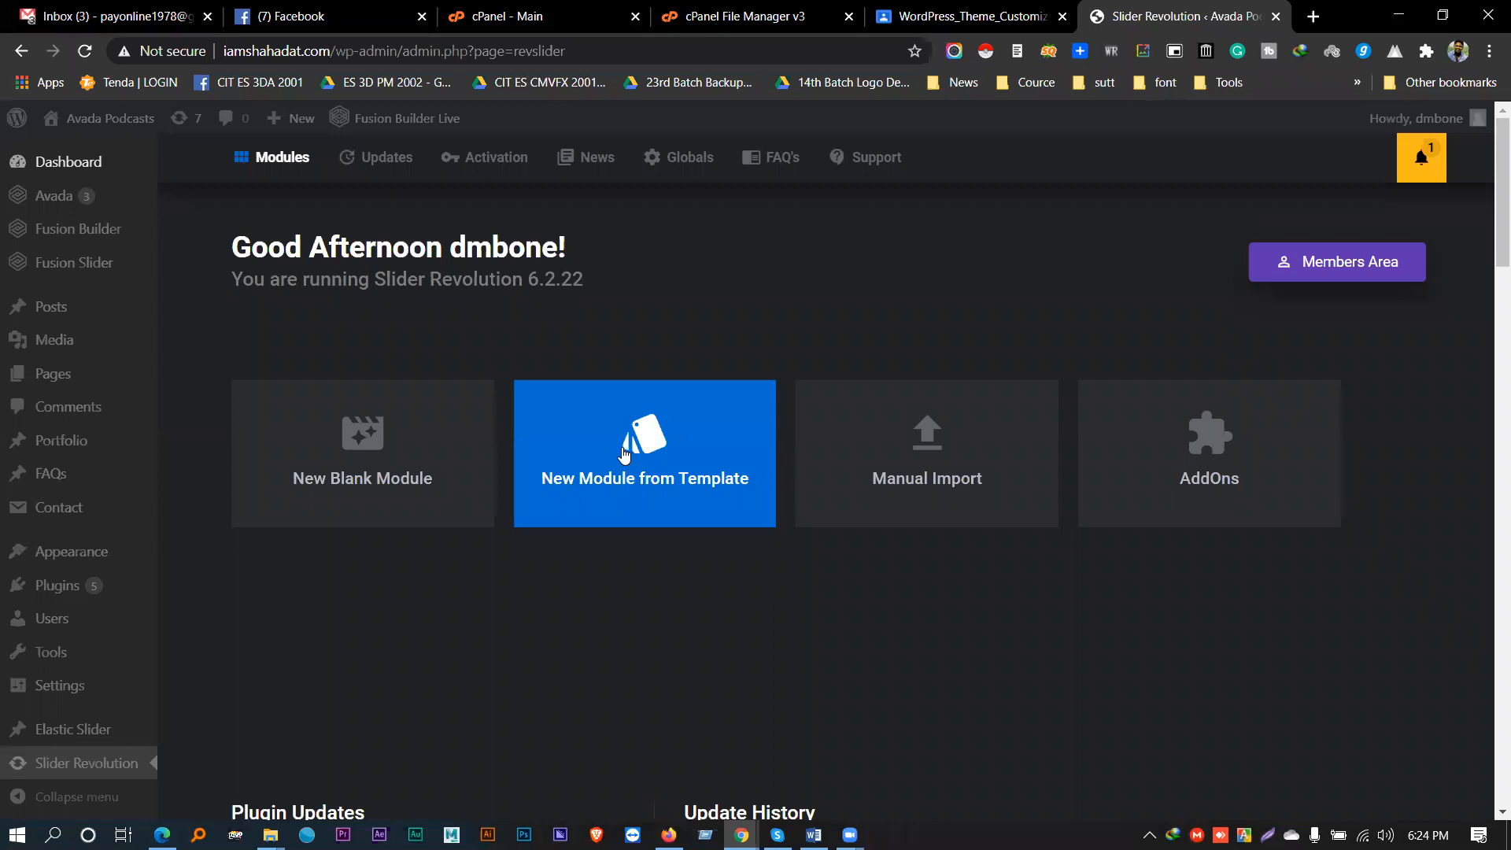
- Reopen the module template library filtered to Slider templates
{"action": "mouse_move", "coordinate": [741, 834]}
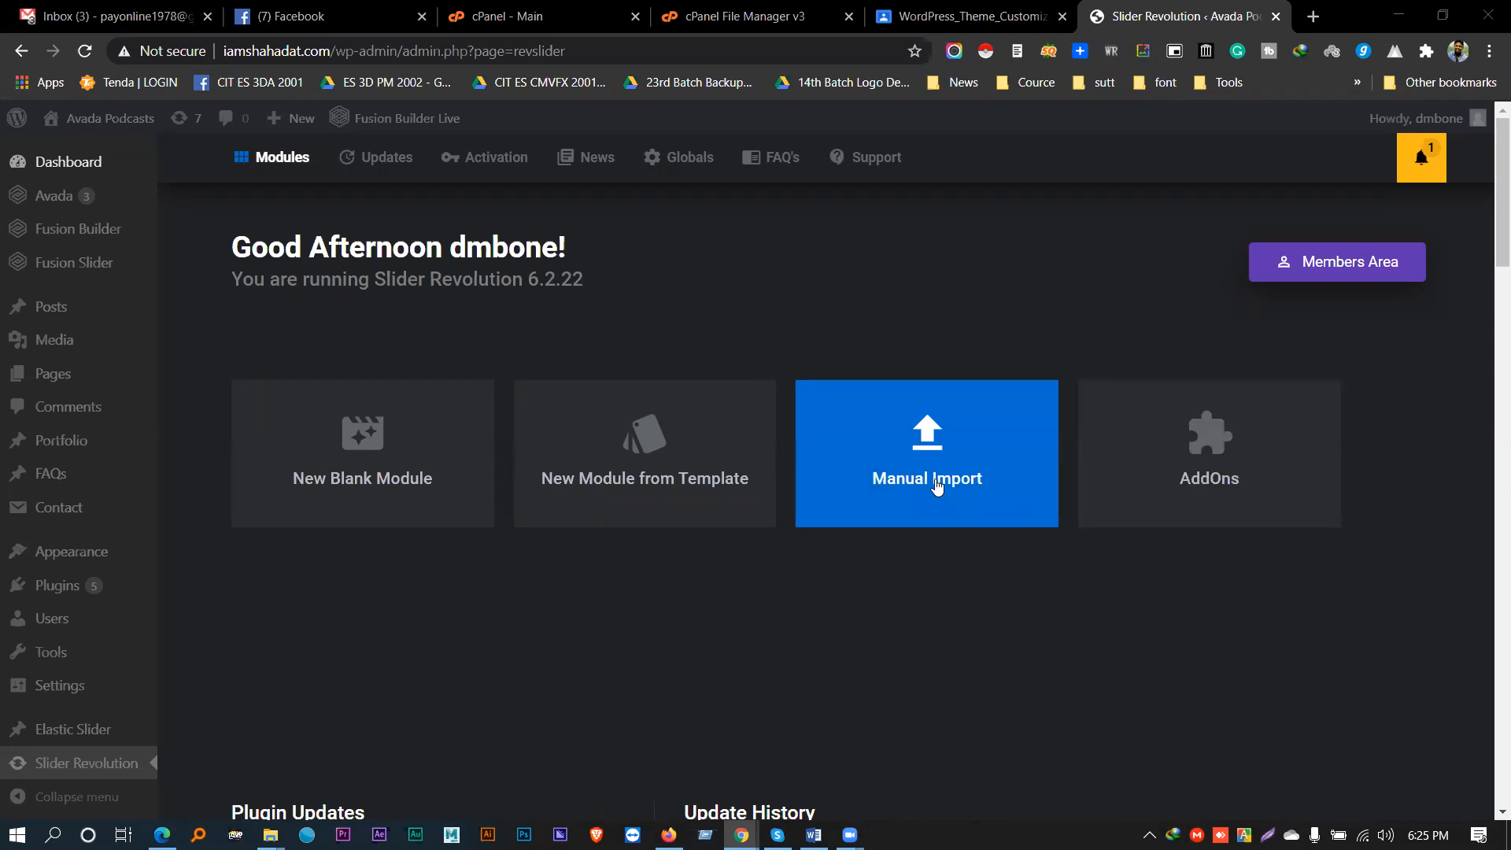
{"action": "left_click", "coordinate": [708, 444]}
{"action": "left_click", "coordinate": [99, 253]}
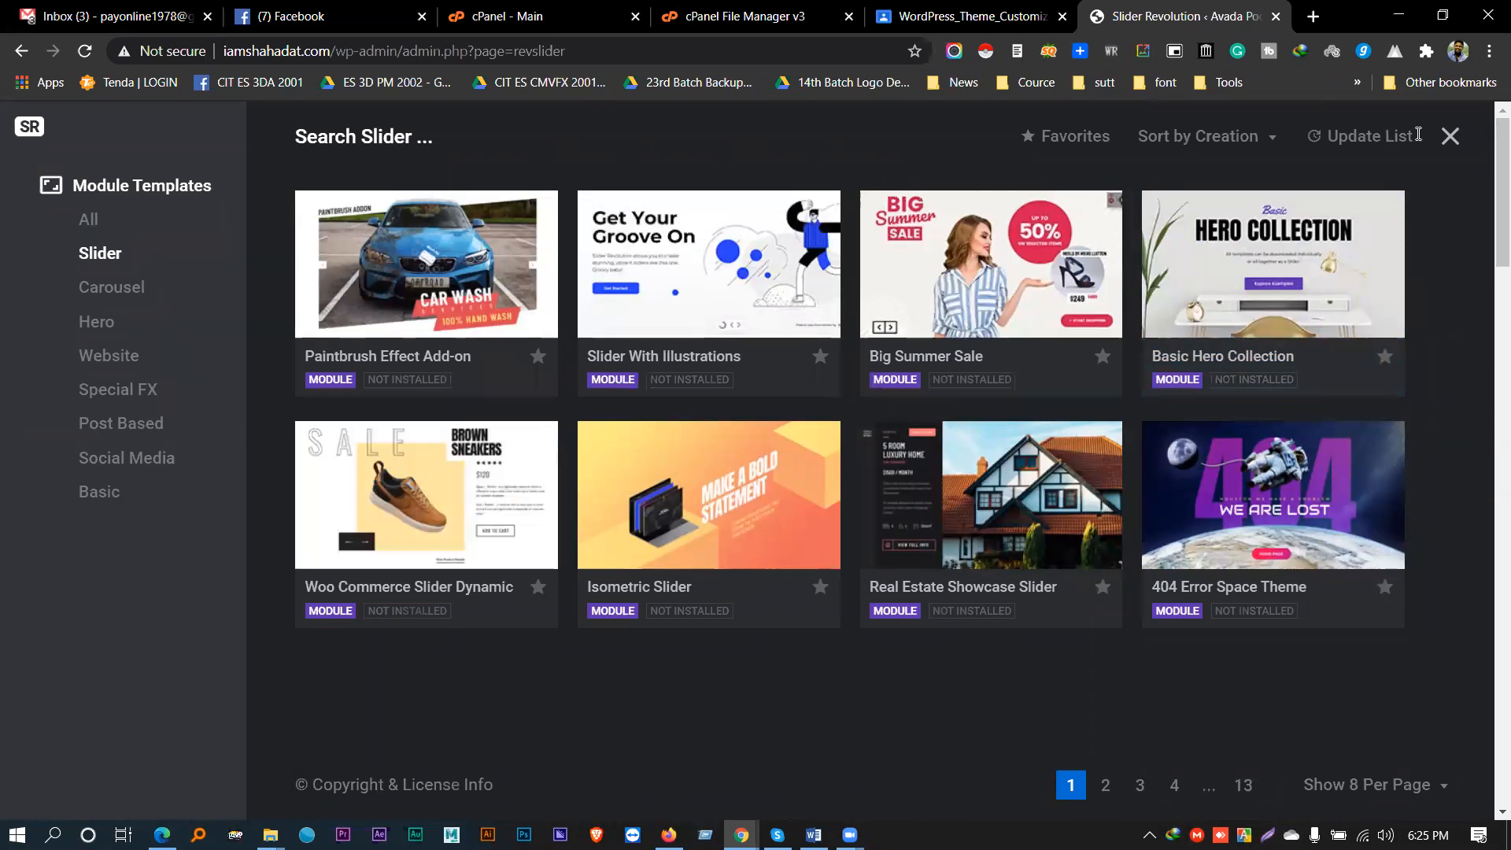
- Close the template library, reopen it briefly, and close it again
{"action": "left_click", "coordinate": [1449, 138]}
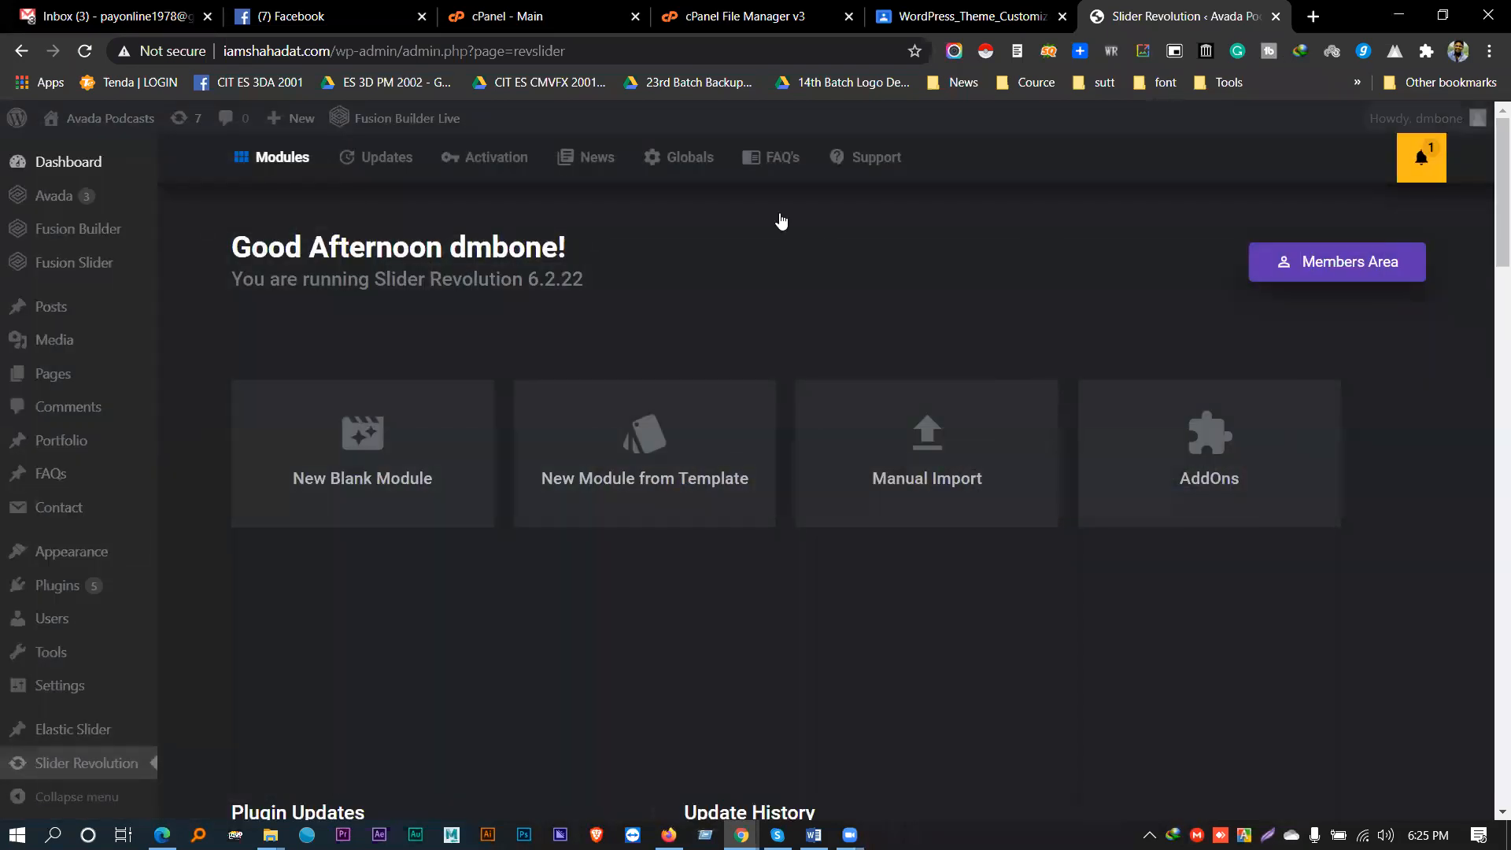
{"action": "left_click", "coordinate": [685, 417]}
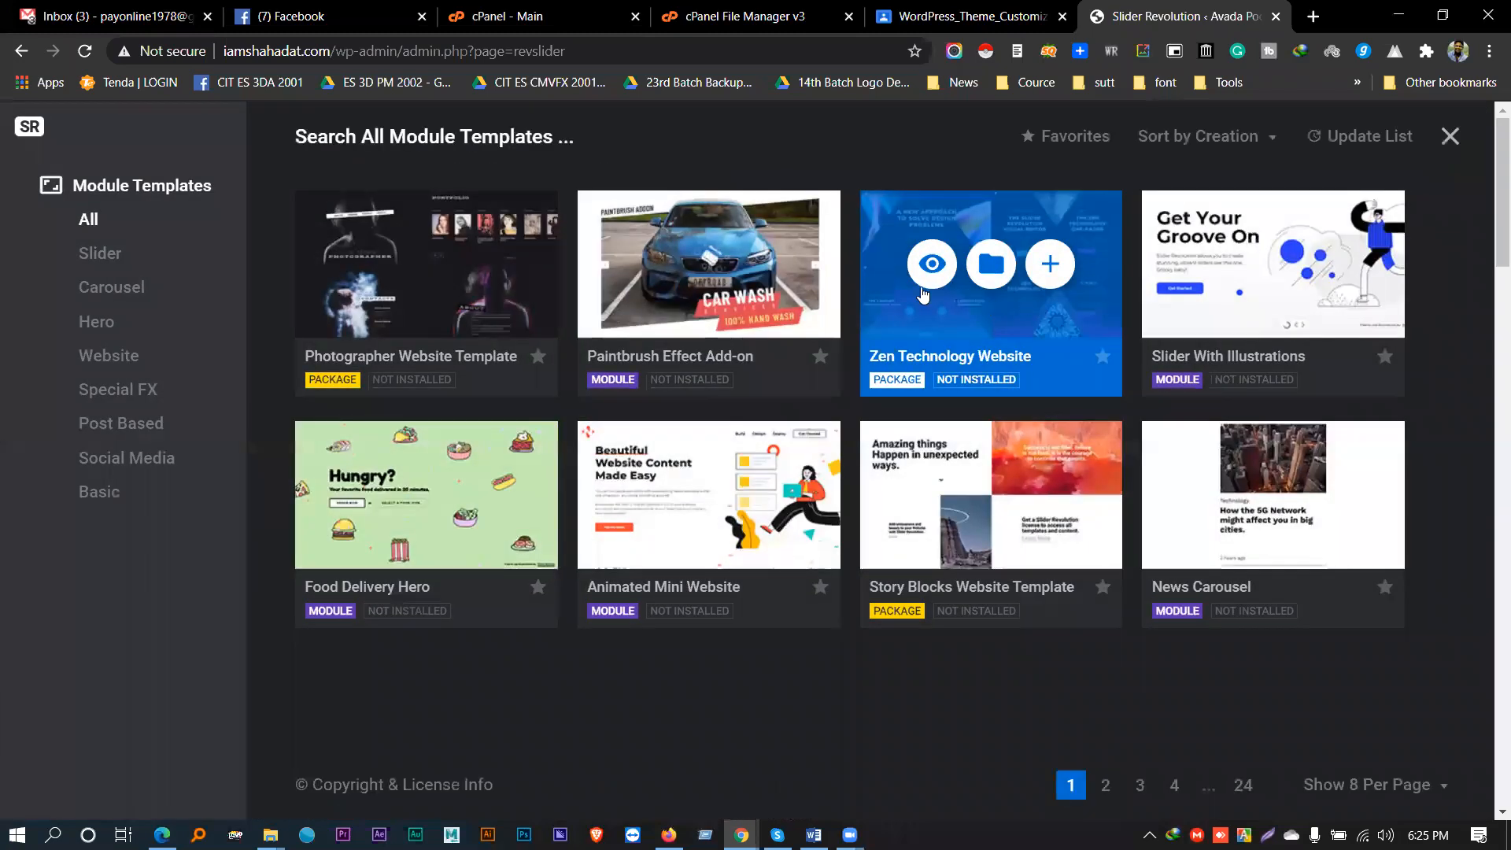
{"action": "mouse_move", "coordinate": [703, 262]}
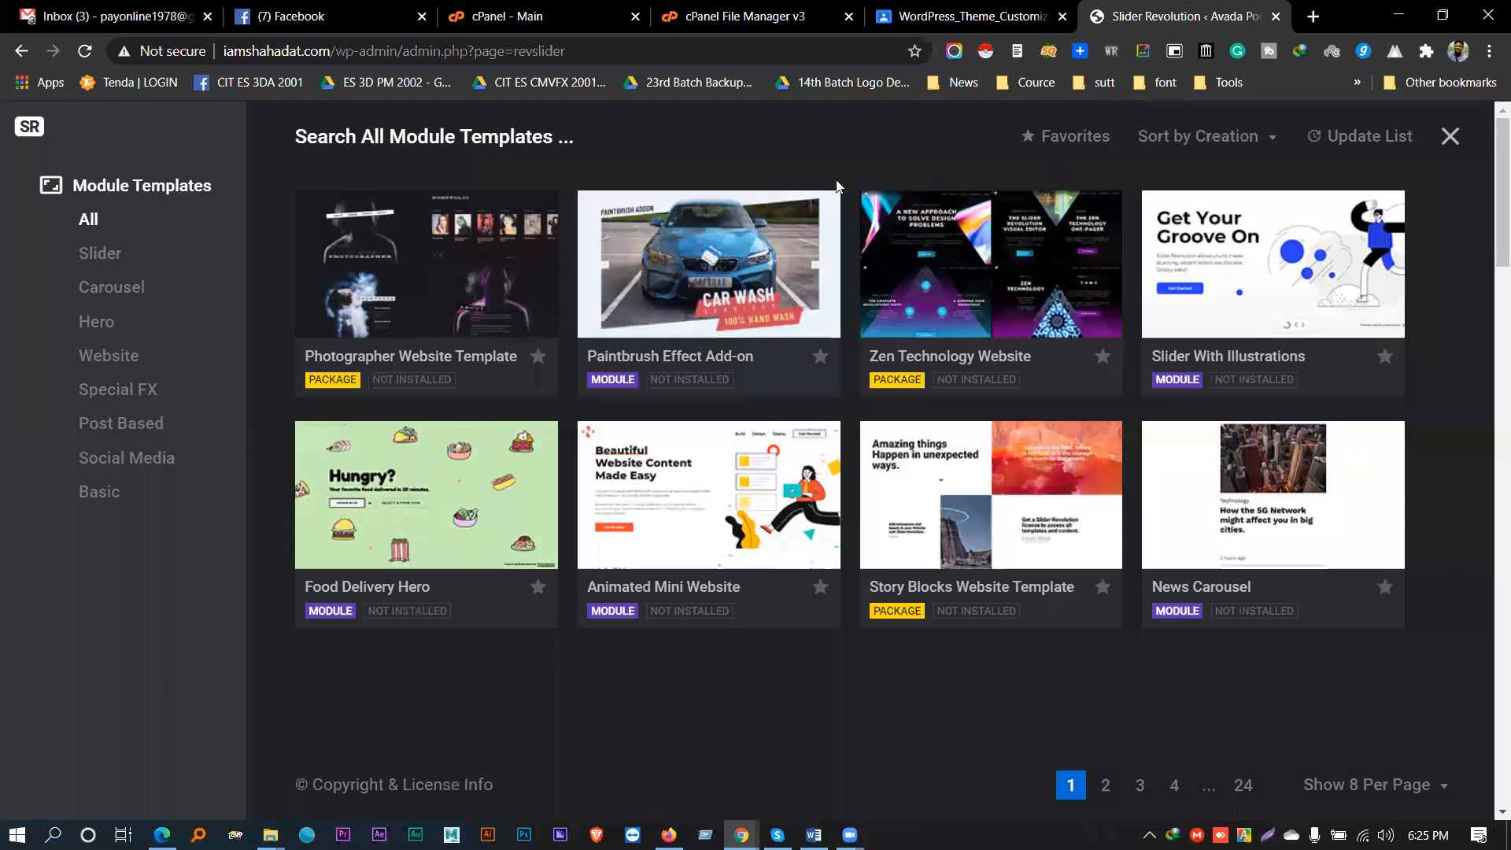
{"action": "left_click", "coordinate": [1449, 138]}
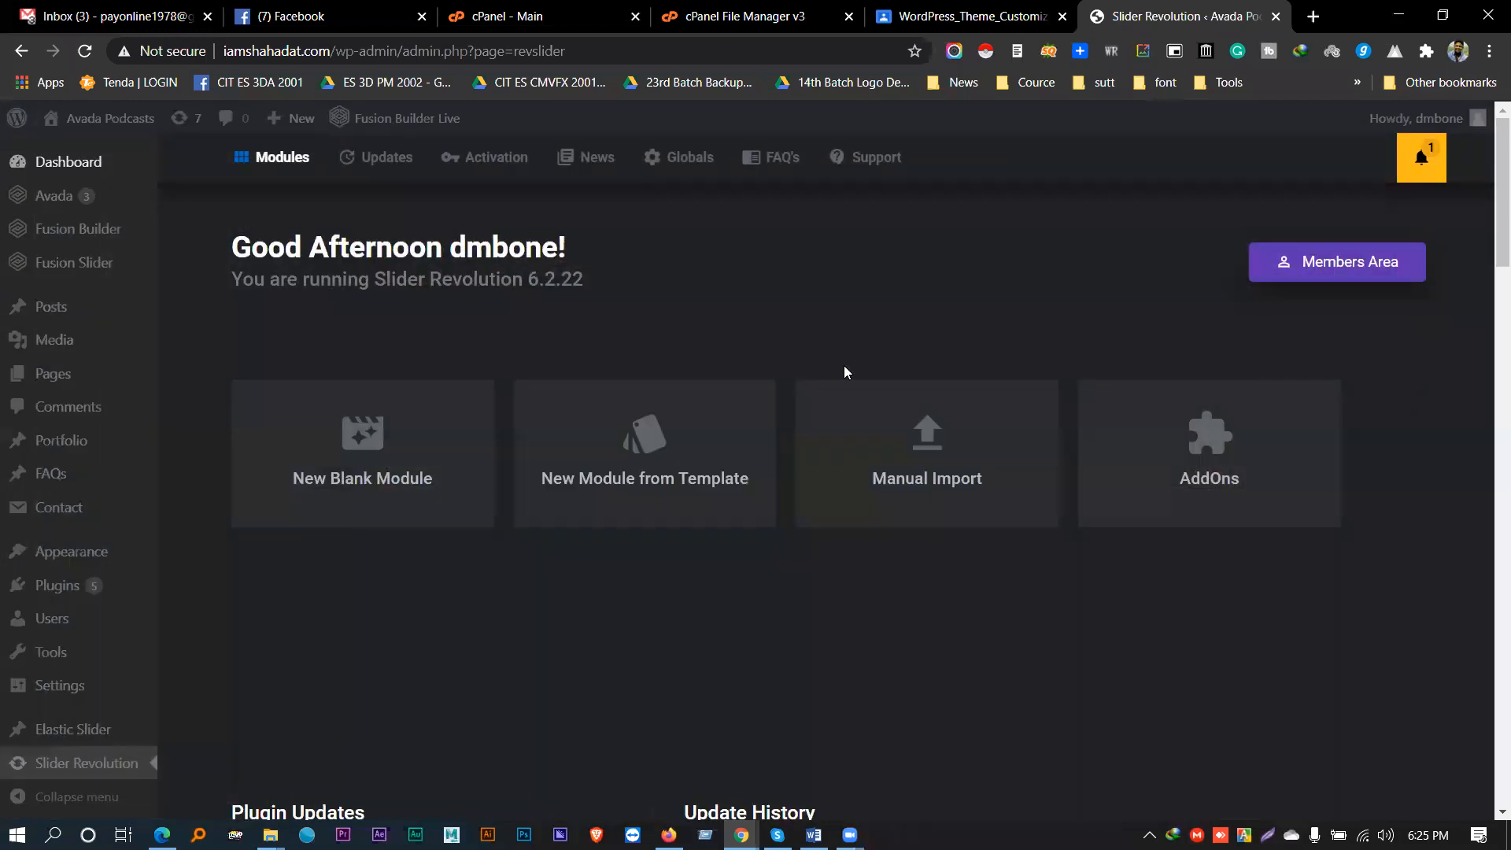
{"action": "left_click", "coordinate": [1312, 16]}
- Load themeforest.net and go to the Code marketplace
{"action": "type", "text": "thme"}
{"action": "key", "text": "BackSpace"}
{"action": "key", "text": "BackSpace"}
{"action": "key", "text": "BackSpace"}
{"action": "type", "text": "hemeforest.net"}
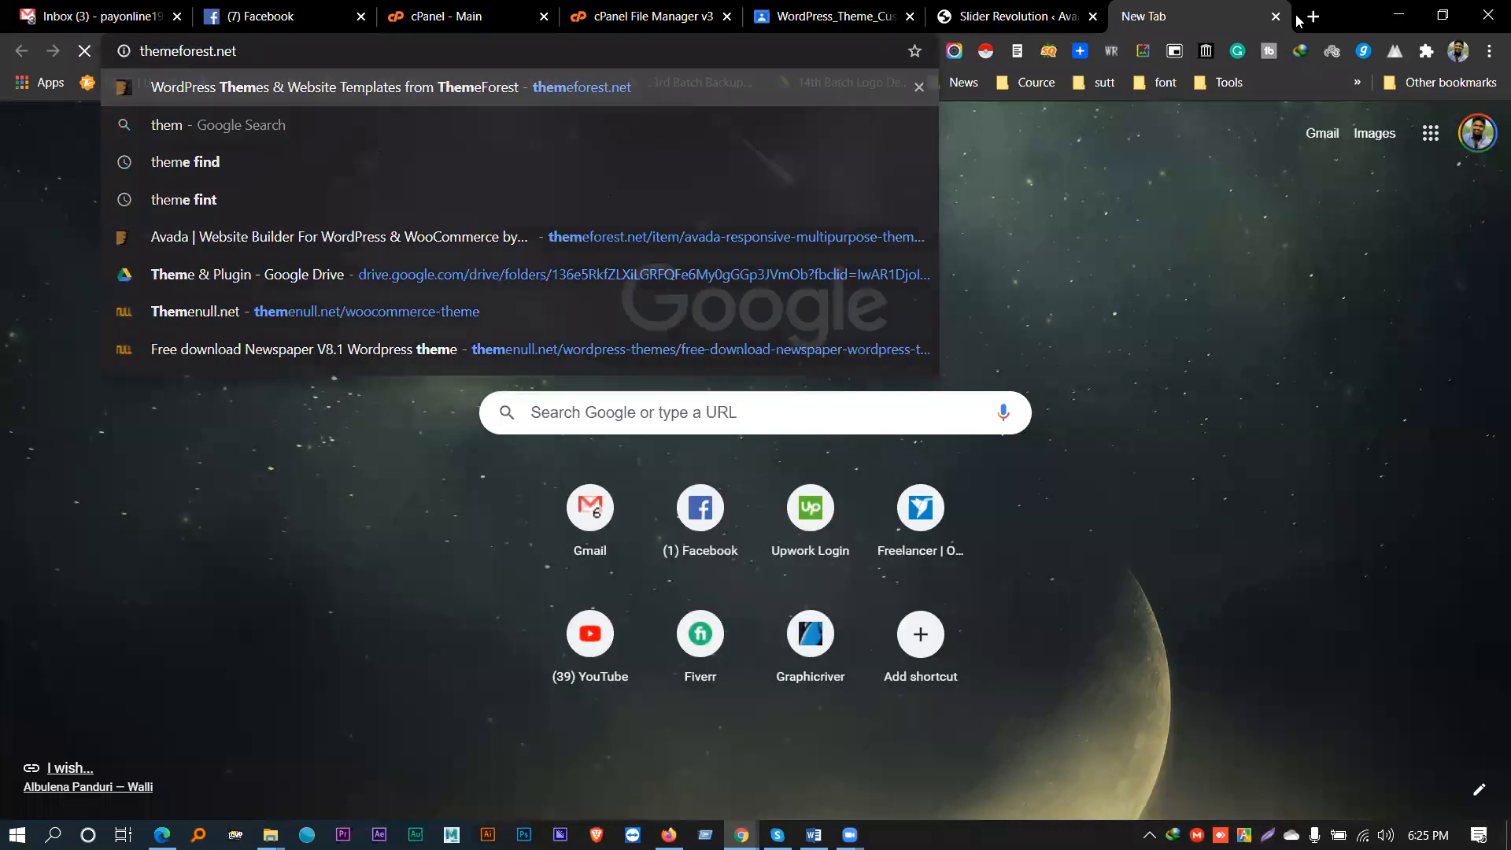
{"action": "key", "text": "Return"}
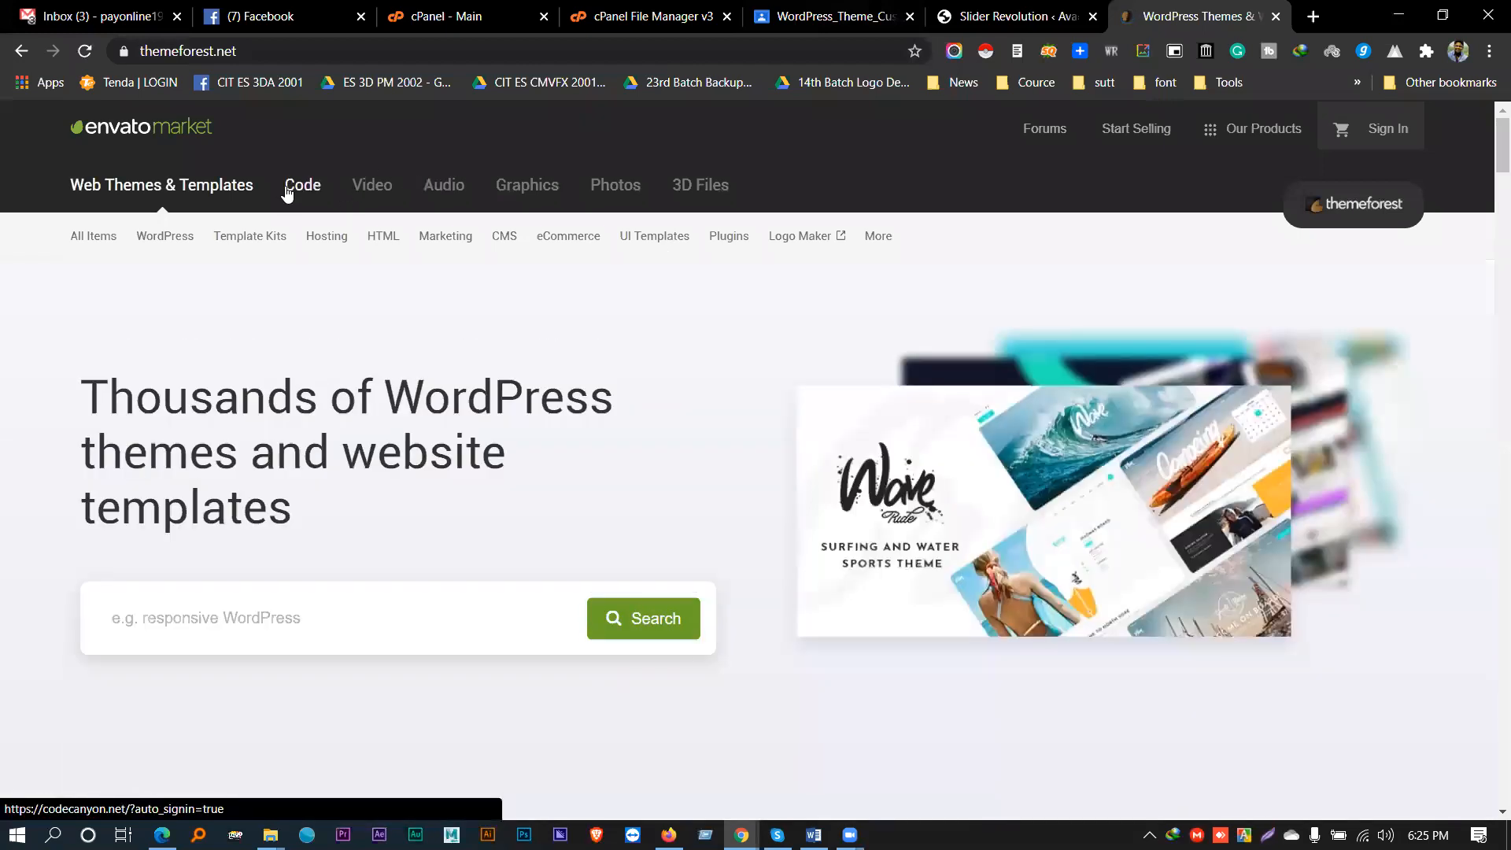
{"action": "left_click", "coordinate": [287, 192]}
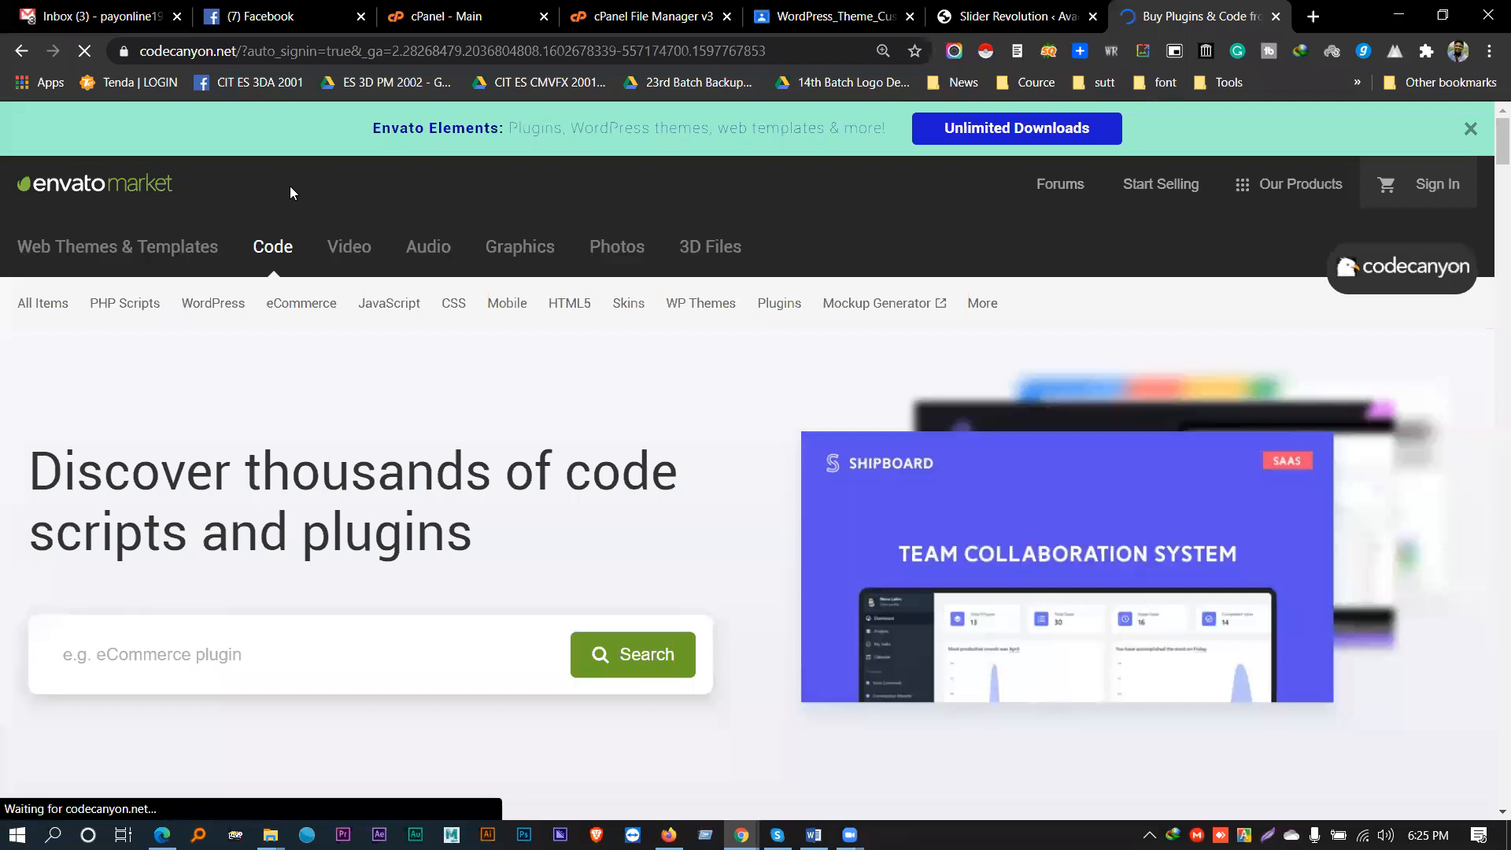
- Check CodeCanyon best sellers, noting Slider Revolution at $59, and move the MEGA tab last
{"action": "mouse_move", "coordinate": [43, 304]}
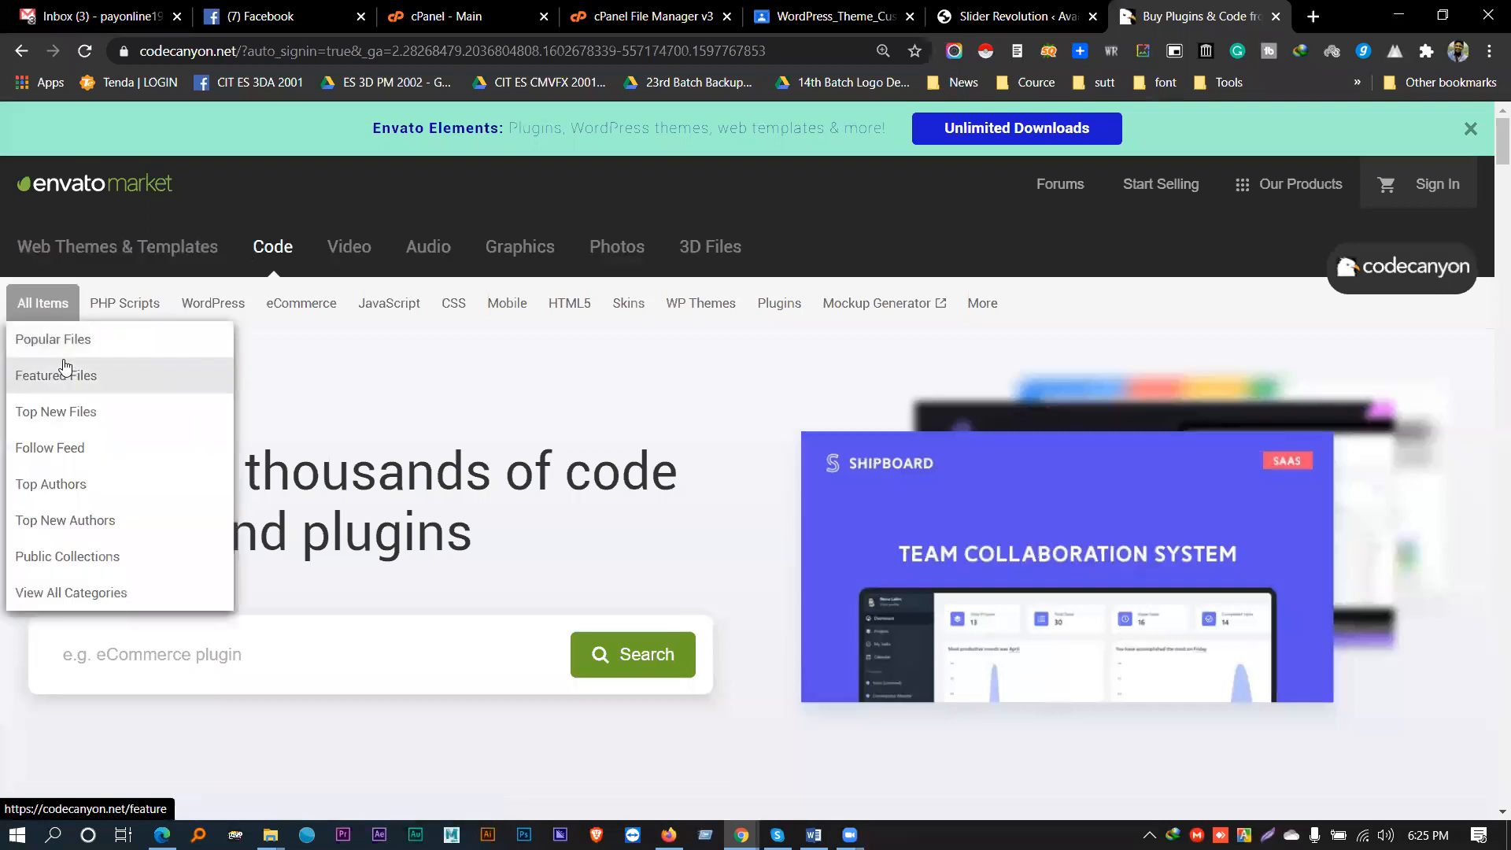
{"action": "left_click", "coordinate": [48, 340]}
{"action": "scroll", "coordinate": [423, 336], "scroll_direction": "down", "scroll_amount": 2}
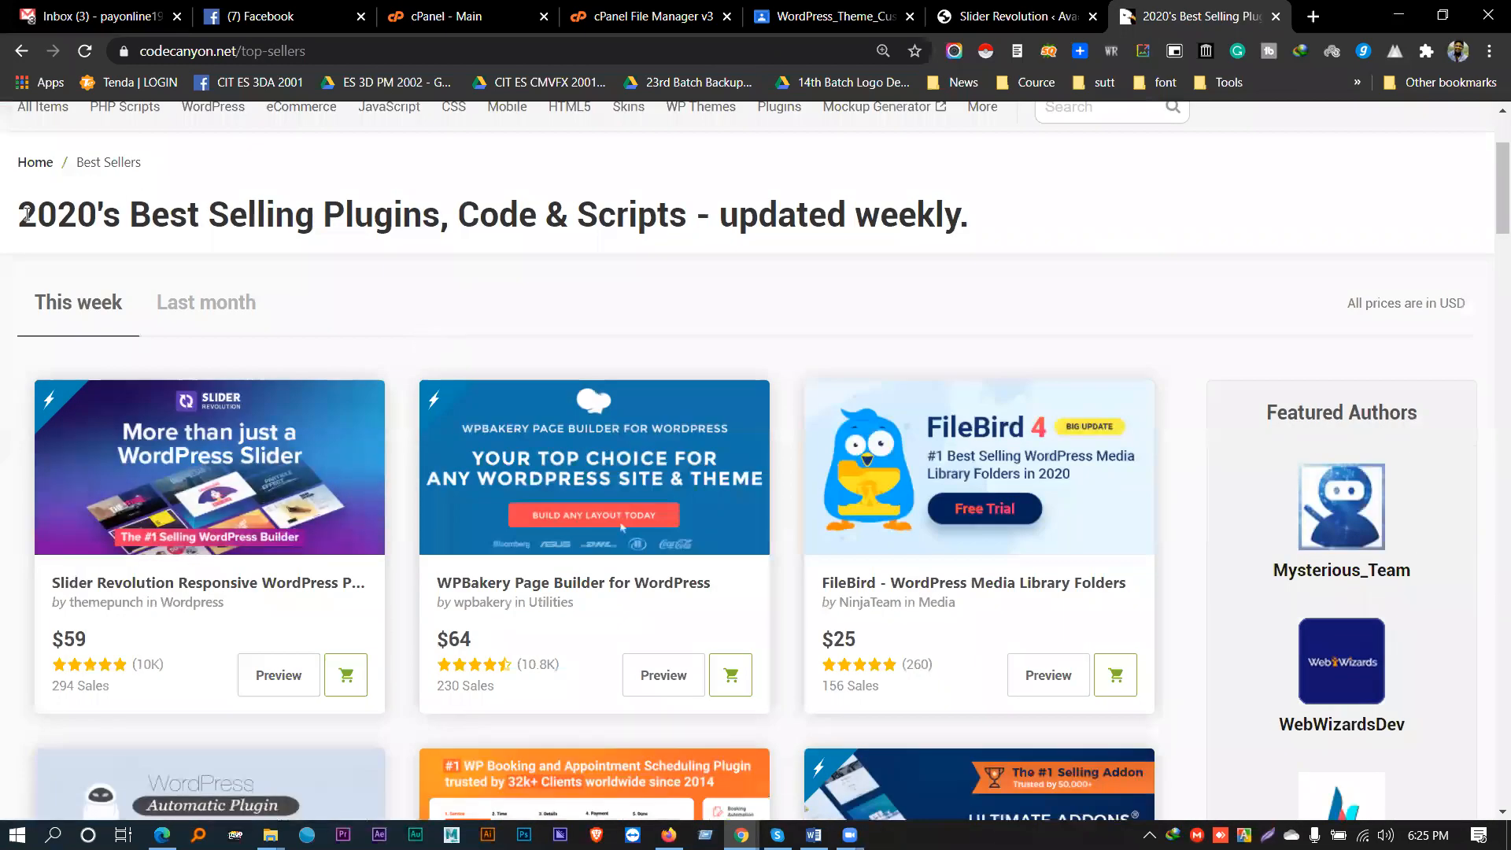
{"action": "scroll", "coordinate": [26, 214], "scroll_direction": "down", "scroll_amount": 1}
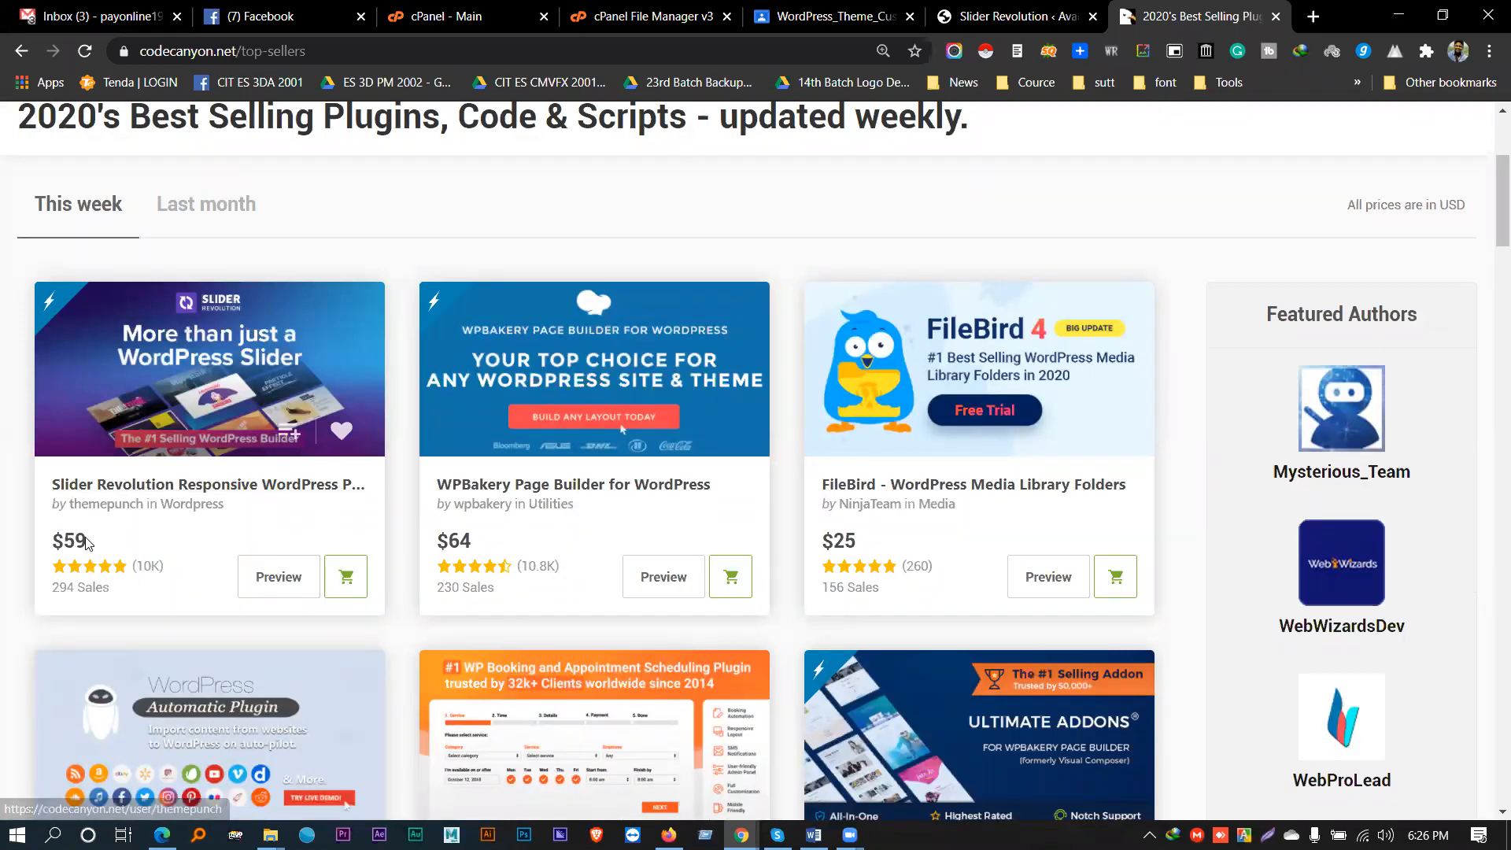
{"action": "left_click_drag", "start_coordinate": [88, 541], "coordinate": [56, 534]}
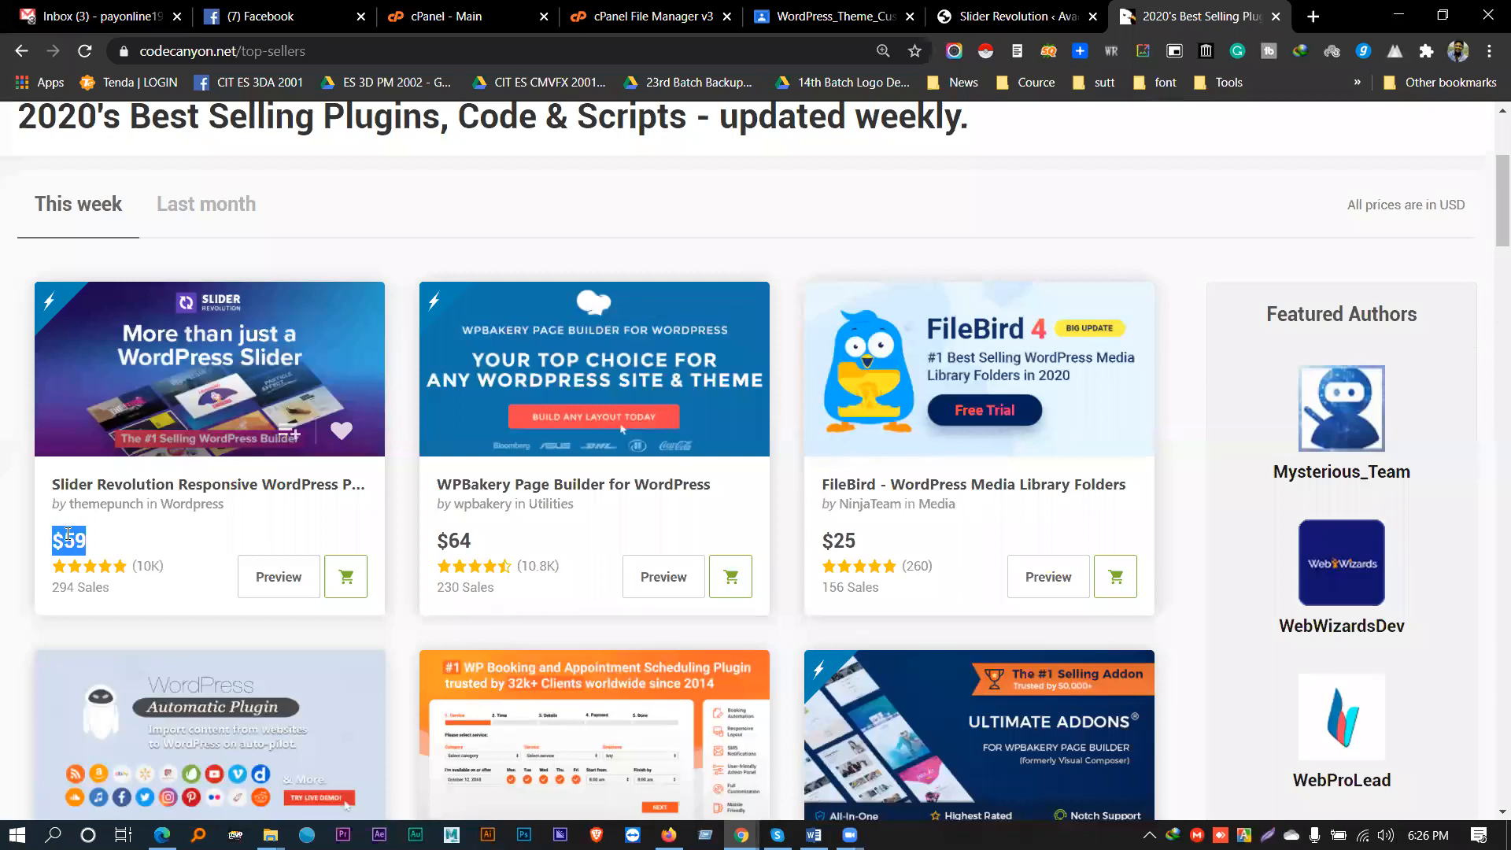
{"action": "scroll", "coordinate": [67, 535], "scroll_direction": "up", "scroll_amount": 3}
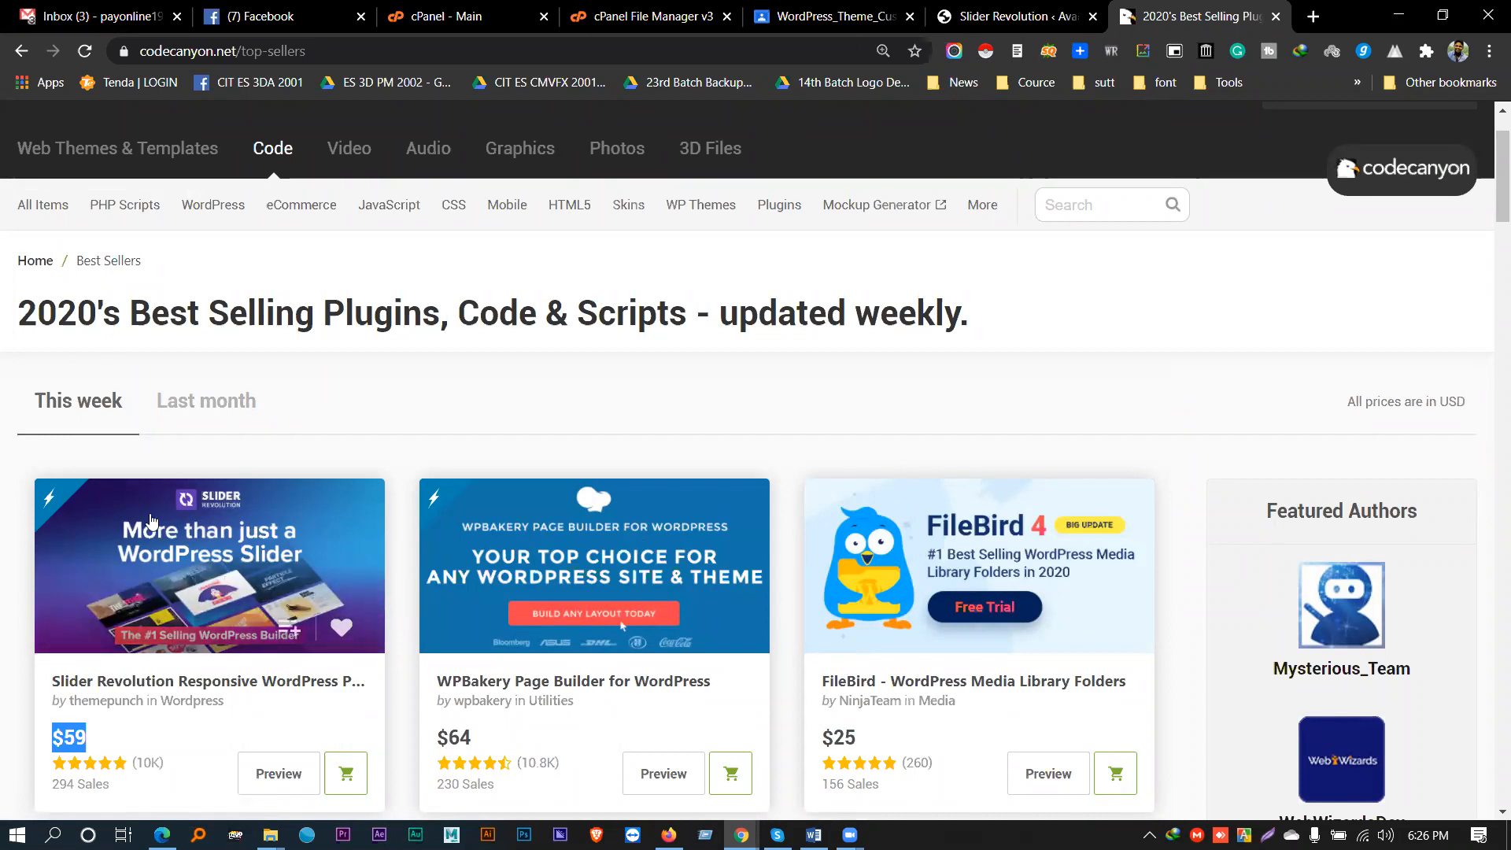
{"action": "left_click", "coordinate": [203, 419]}
{"action": "left_click", "coordinate": [84, 519]}
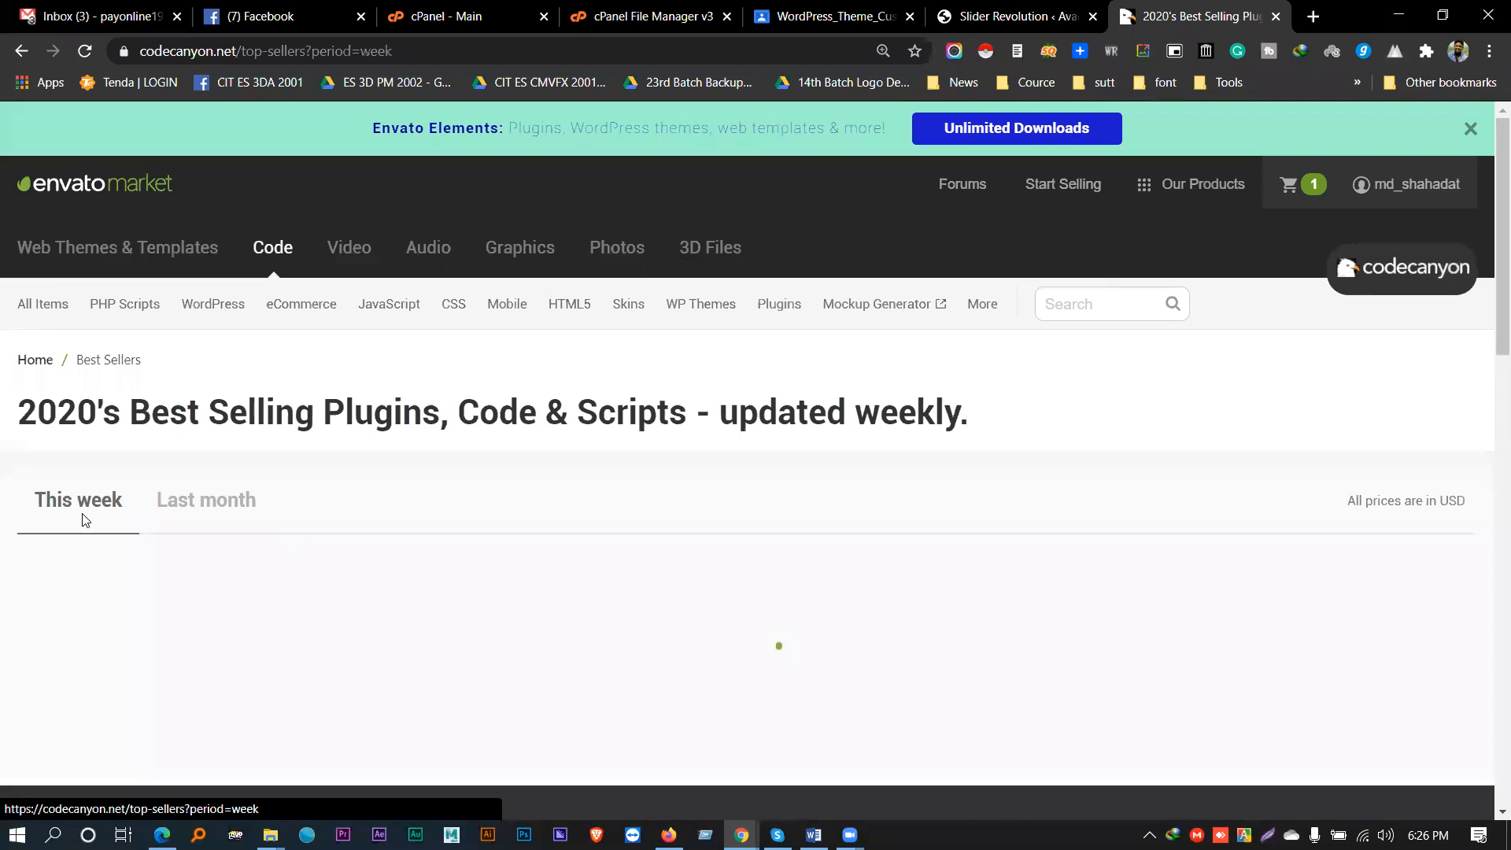
{"action": "scroll", "coordinate": [622, 429], "scroll_direction": "down", "scroll_amount": 3}
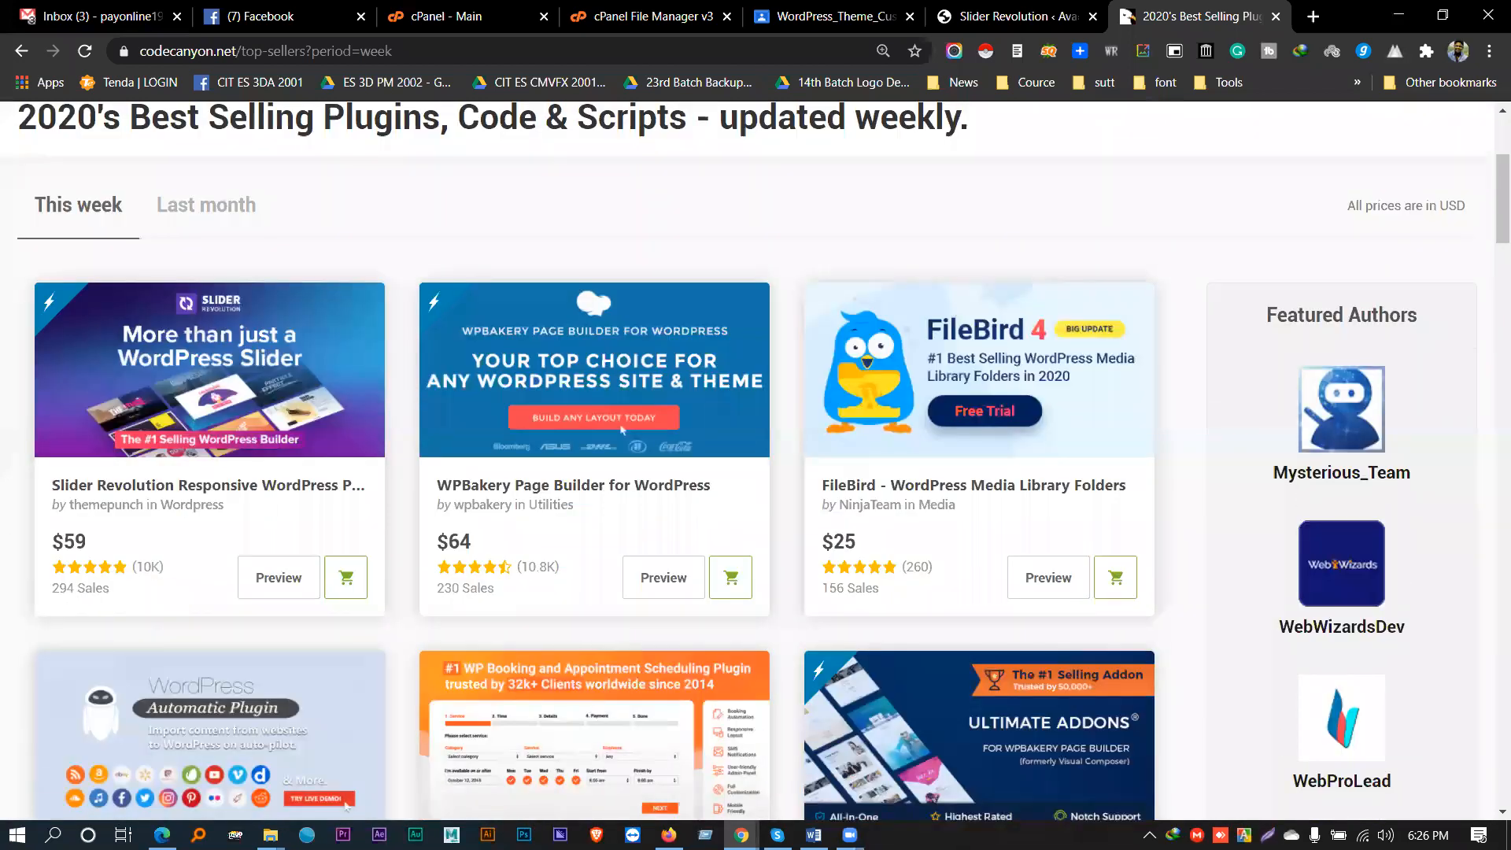
{"action": "left_click_drag", "start_coordinate": [488, 125], "coordinate": [1291, 30]}
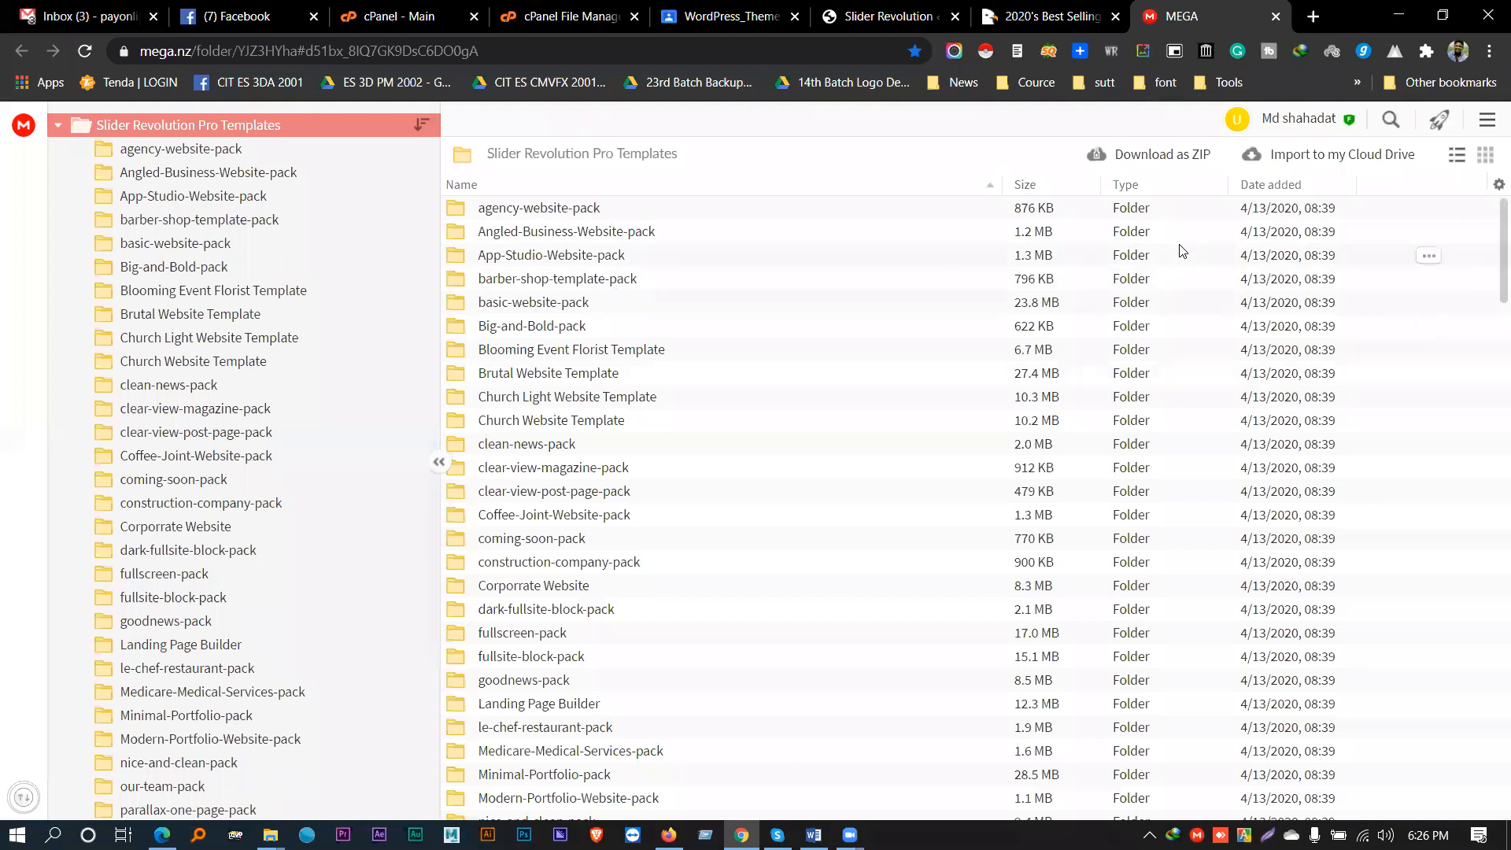
- Select big-summer-sale1.zip (958 KB) in MEGA's Slider Revolution Pro Templates folder
{"action": "left_click", "coordinate": [212, 356]}
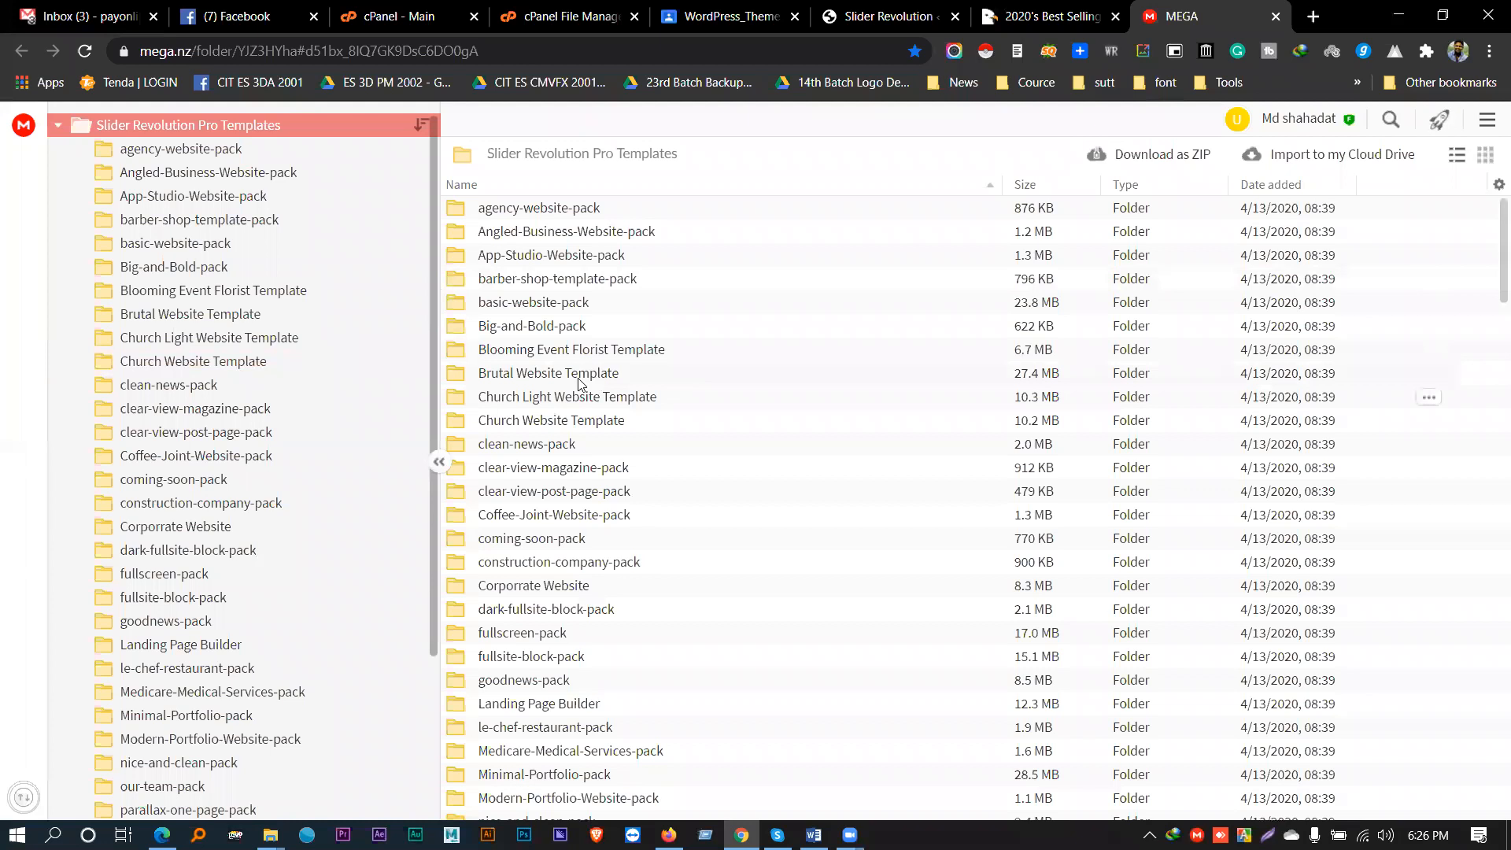
{"action": "scroll", "coordinate": [388, 395], "scroll_direction": "down", "scroll_amount": 3}
{"action": "scroll", "coordinate": [371, 418], "scroll_direction": "up", "scroll_amount": 3}
{"action": "scroll", "coordinate": [630, 421], "scroll_direction": "down", "scroll_amount": 15}
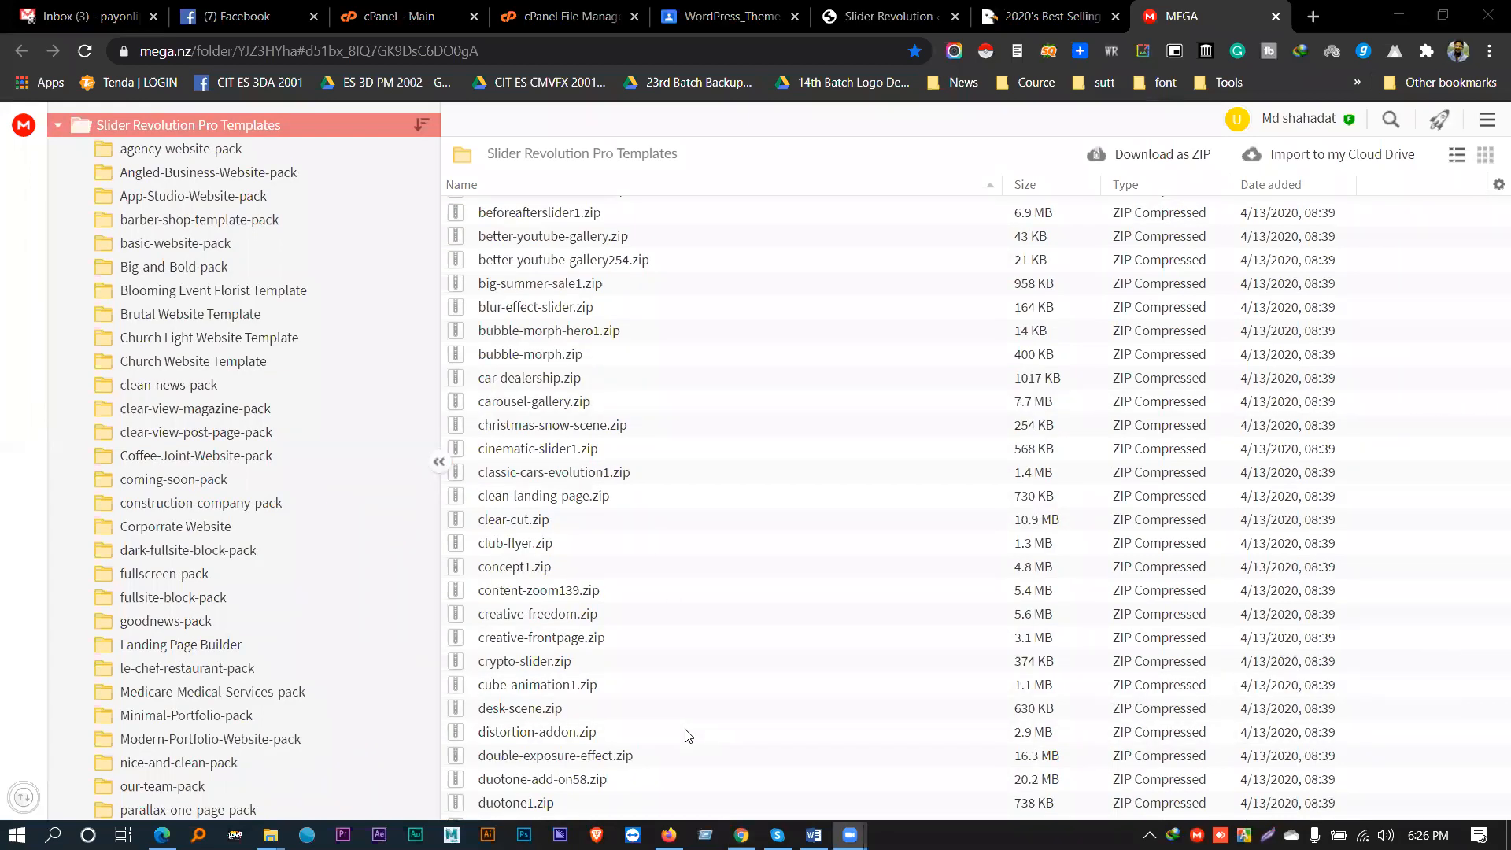
{"action": "scroll", "coordinate": [519, 591], "scroll_direction": "up", "scroll_amount": 6}
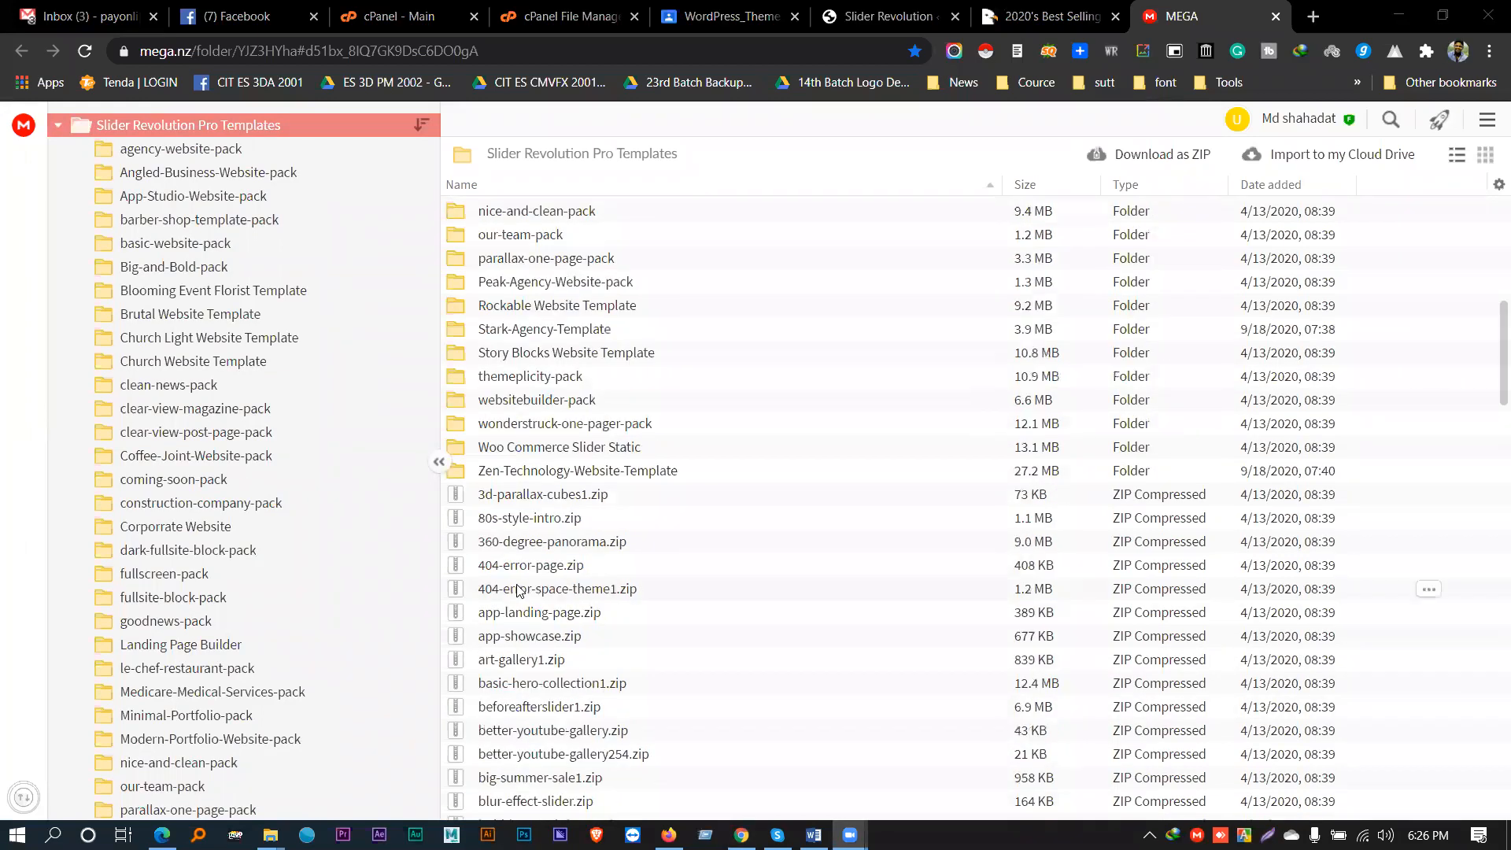
{"action": "scroll", "coordinate": [519, 592], "scroll_direction": "up", "scroll_amount": 5}
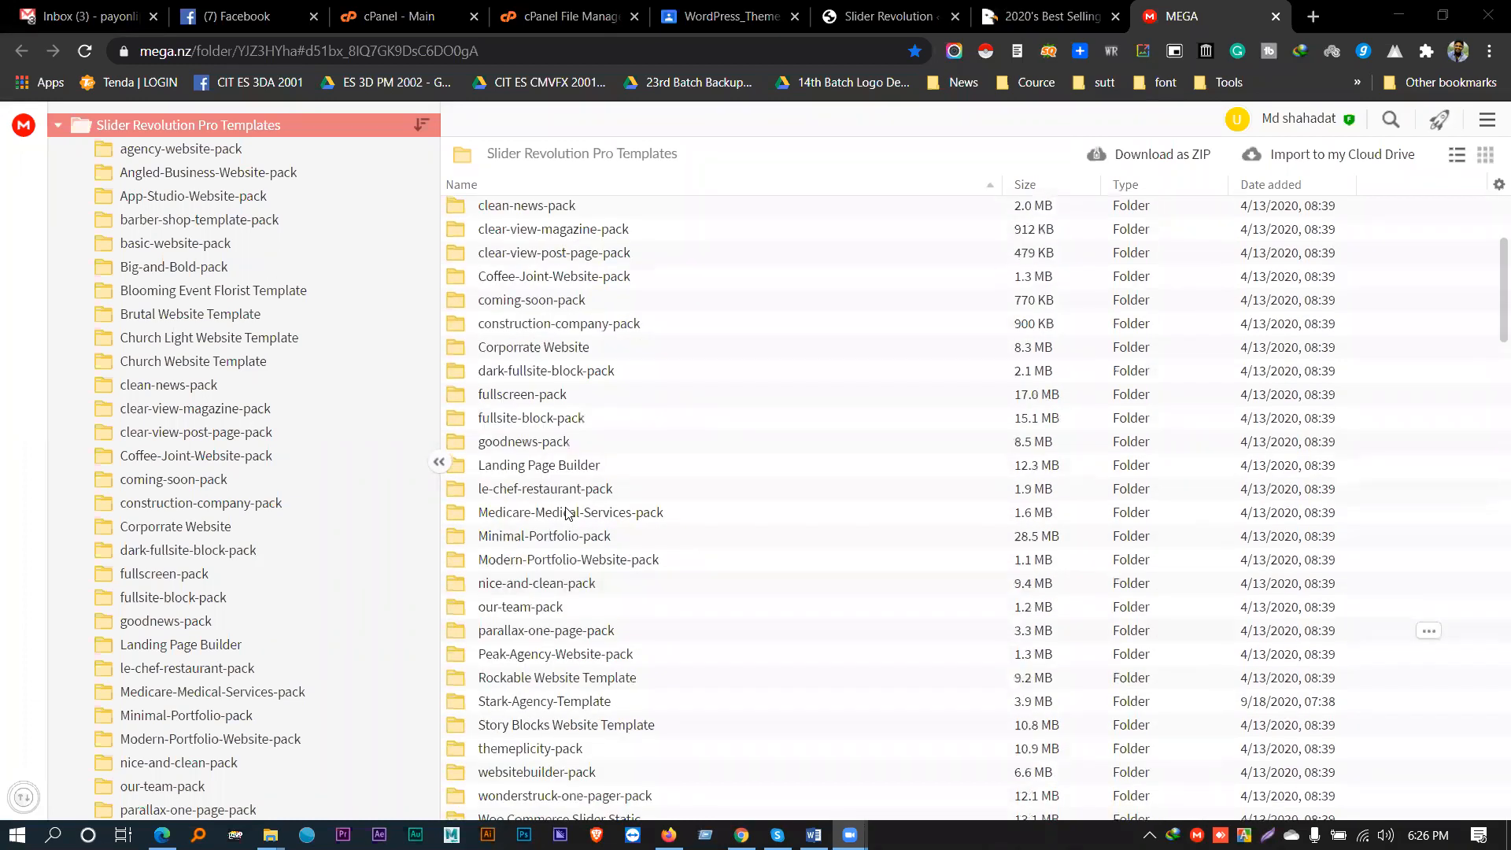
{"action": "scroll", "coordinate": [566, 513], "scroll_direction": "up", "scroll_amount": 3}
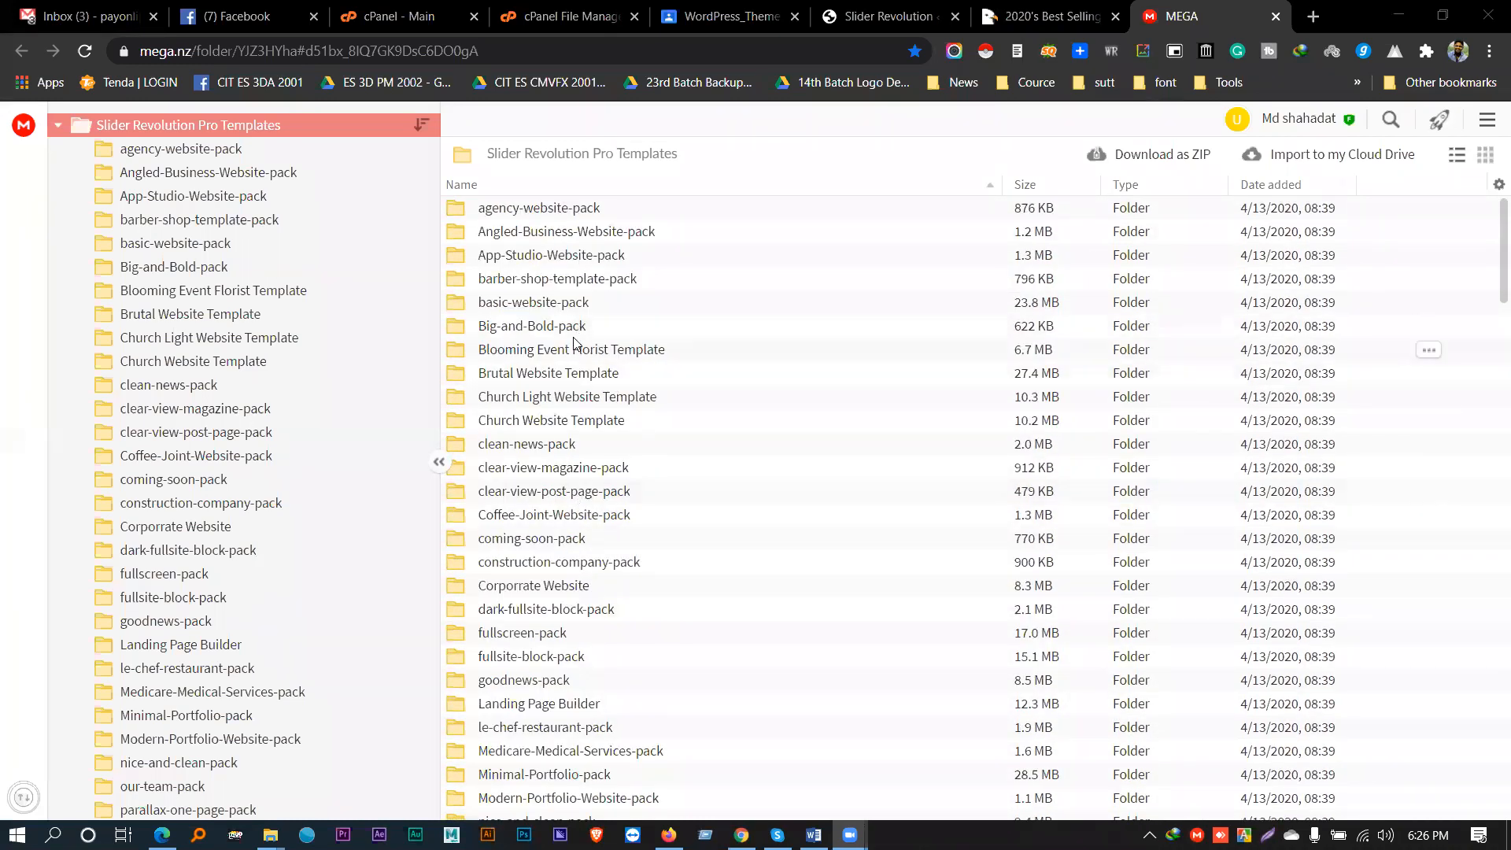
{"action": "scroll", "coordinate": [575, 370], "scroll_direction": "down", "scroll_amount": 6}
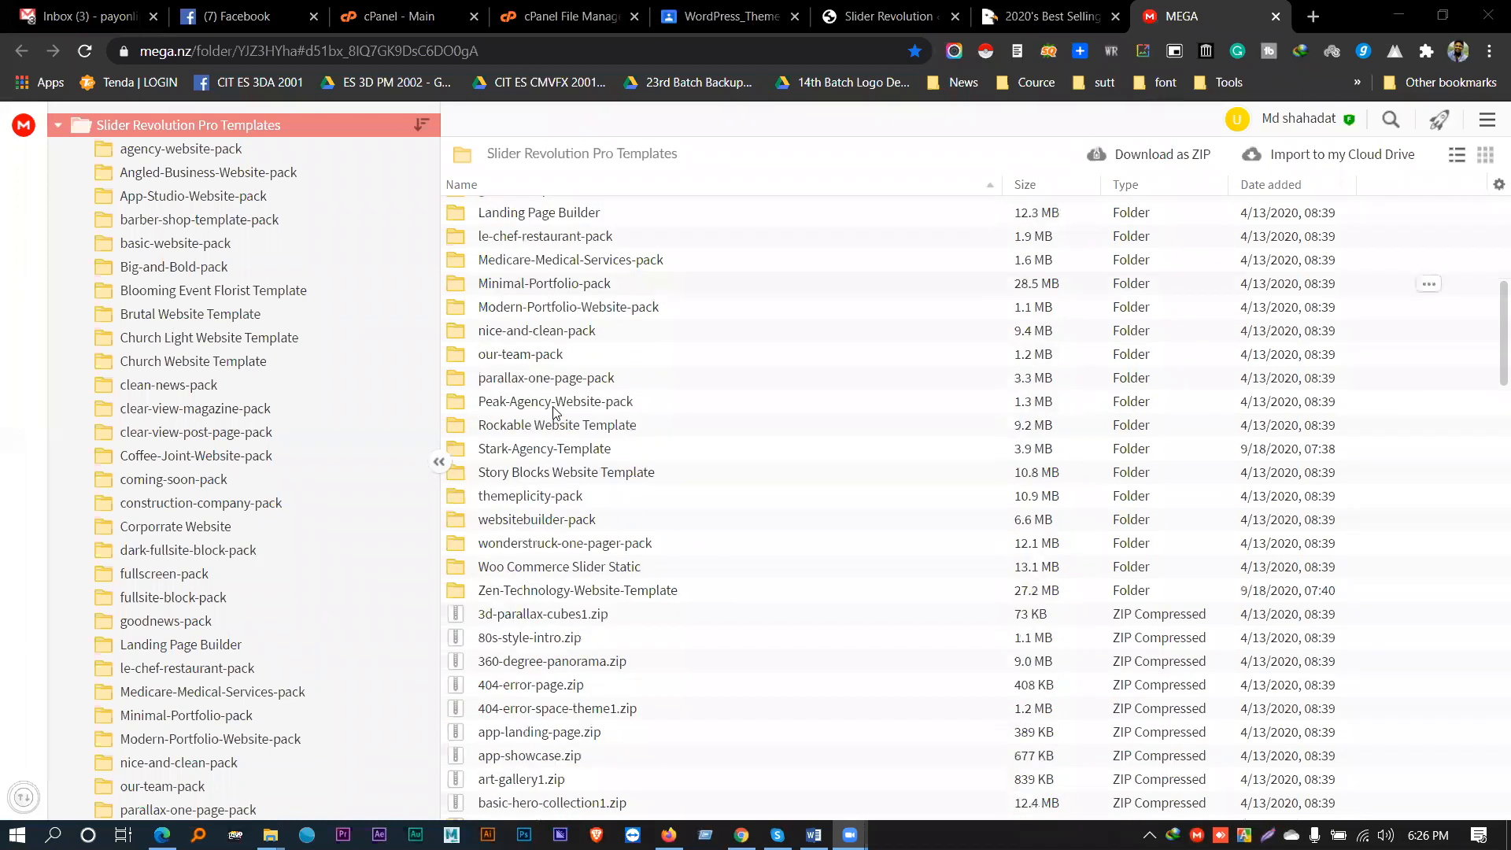
{"action": "scroll", "coordinate": [553, 410], "scroll_direction": "down", "scroll_amount": 2}
{"action": "scroll", "coordinate": [554, 429], "scroll_direction": "down", "scroll_amount": 3}
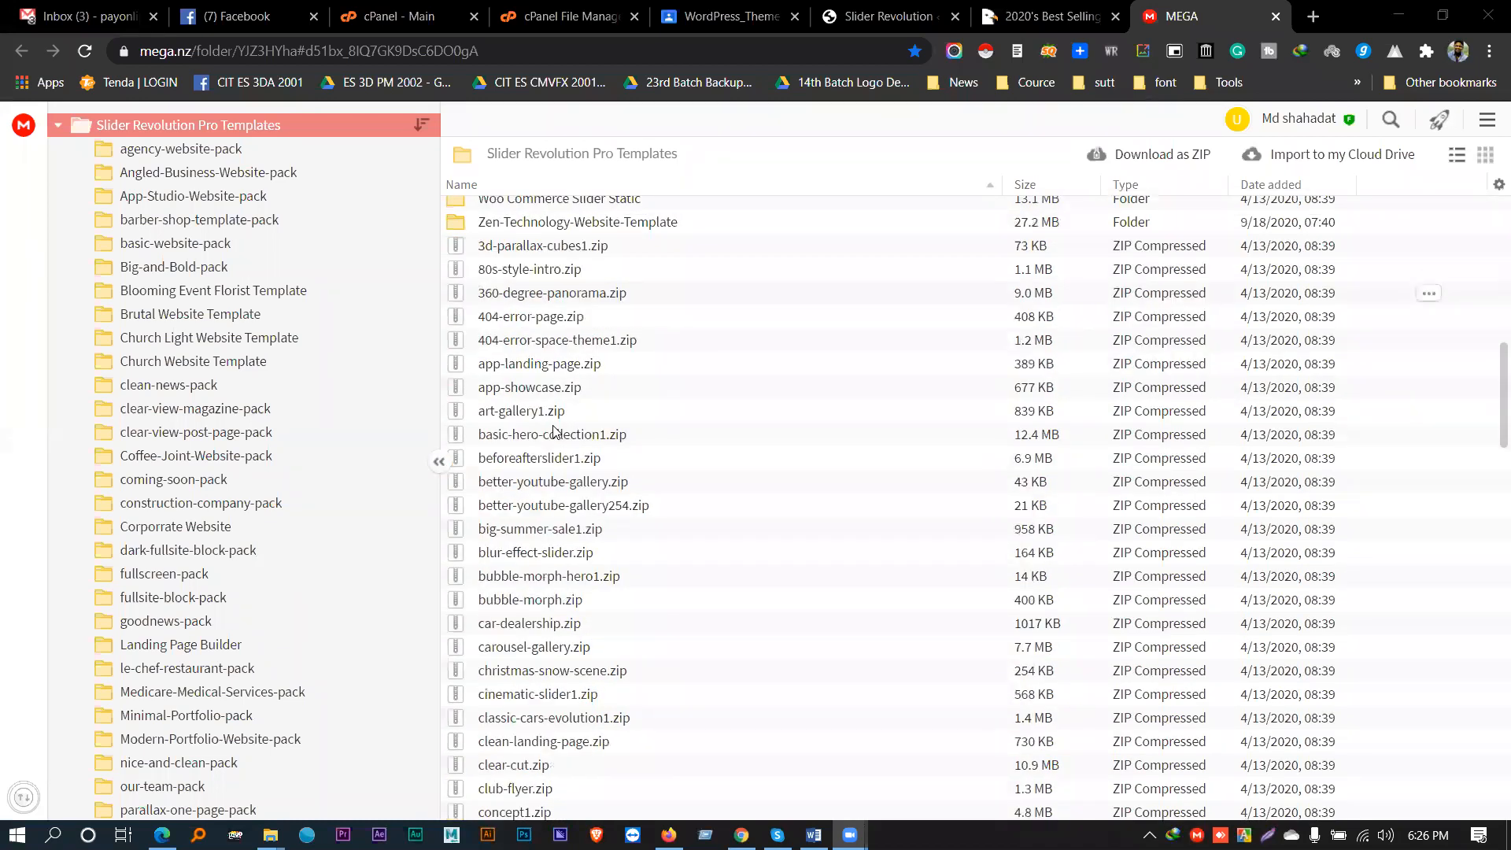
{"action": "left_click", "coordinate": [536, 529]}
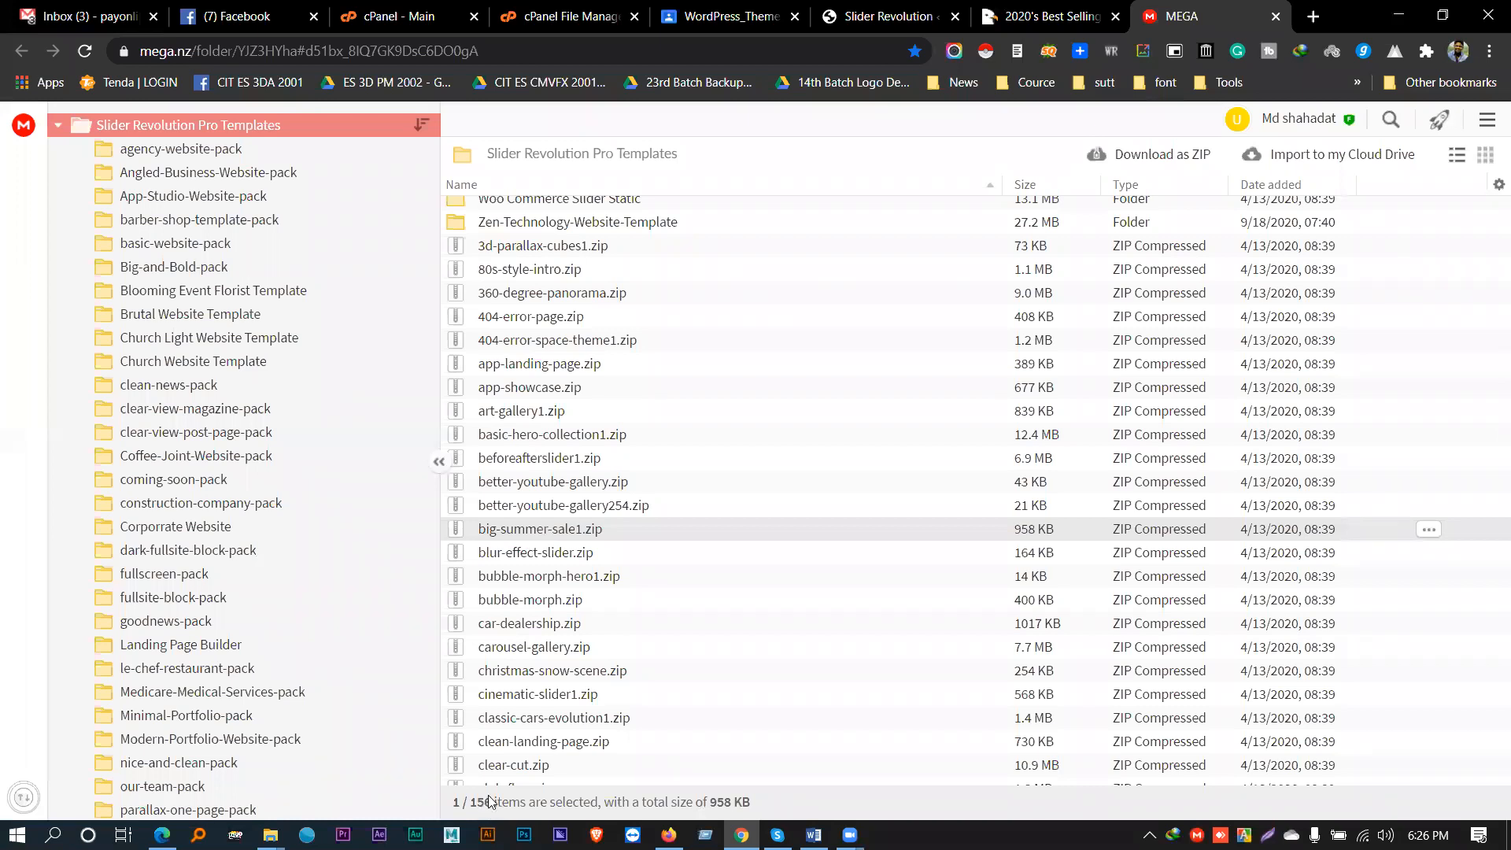
- Download big-summer-sale1.zip from MEGA through MEGAsync into the Desktop folder
{"action": "right_click", "coordinate": [537, 529]}
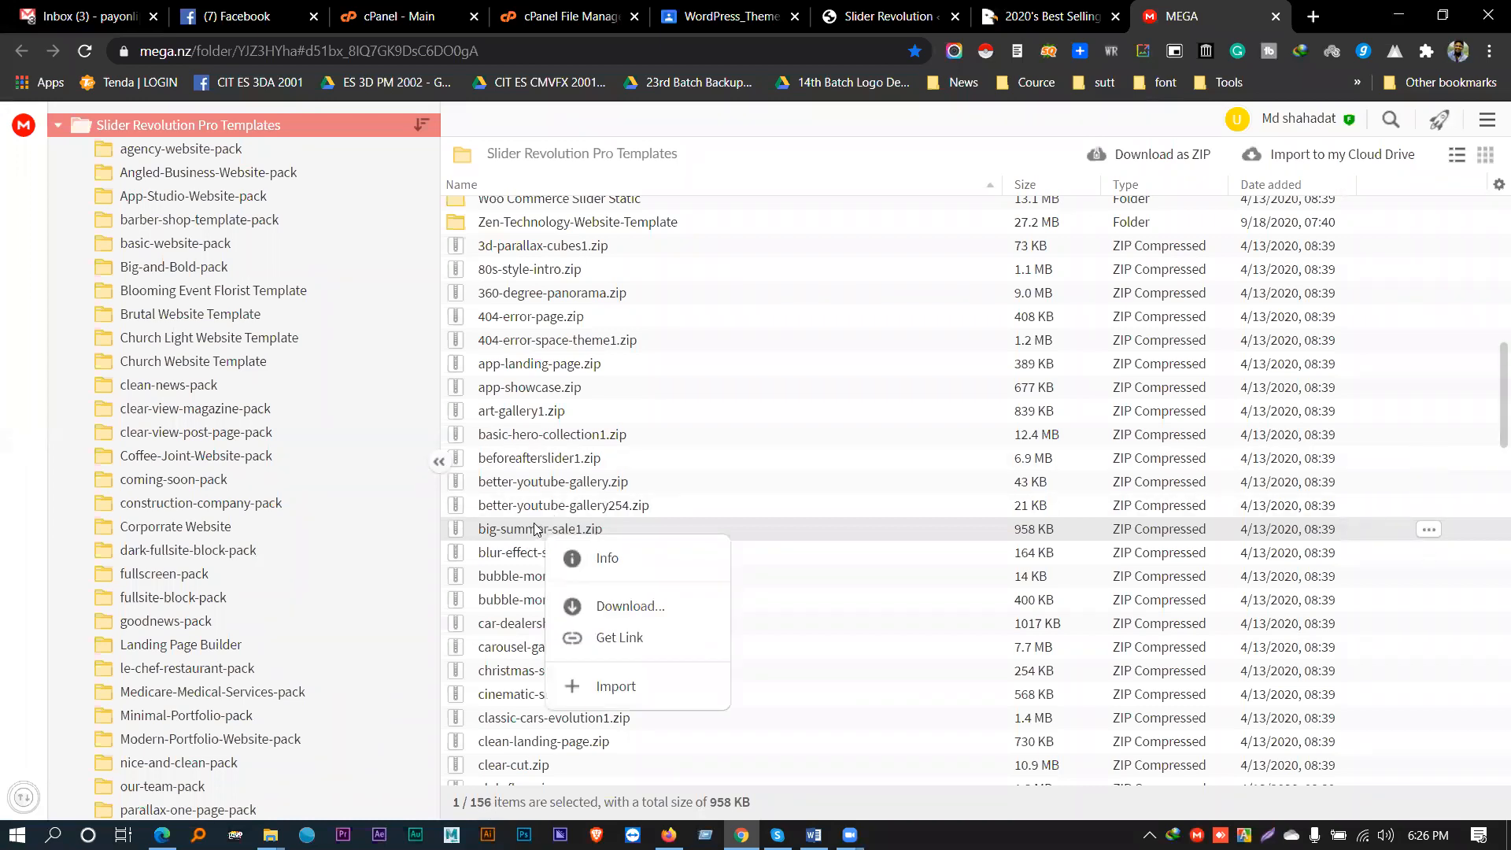
{"action": "left_click", "coordinate": [623, 606]}
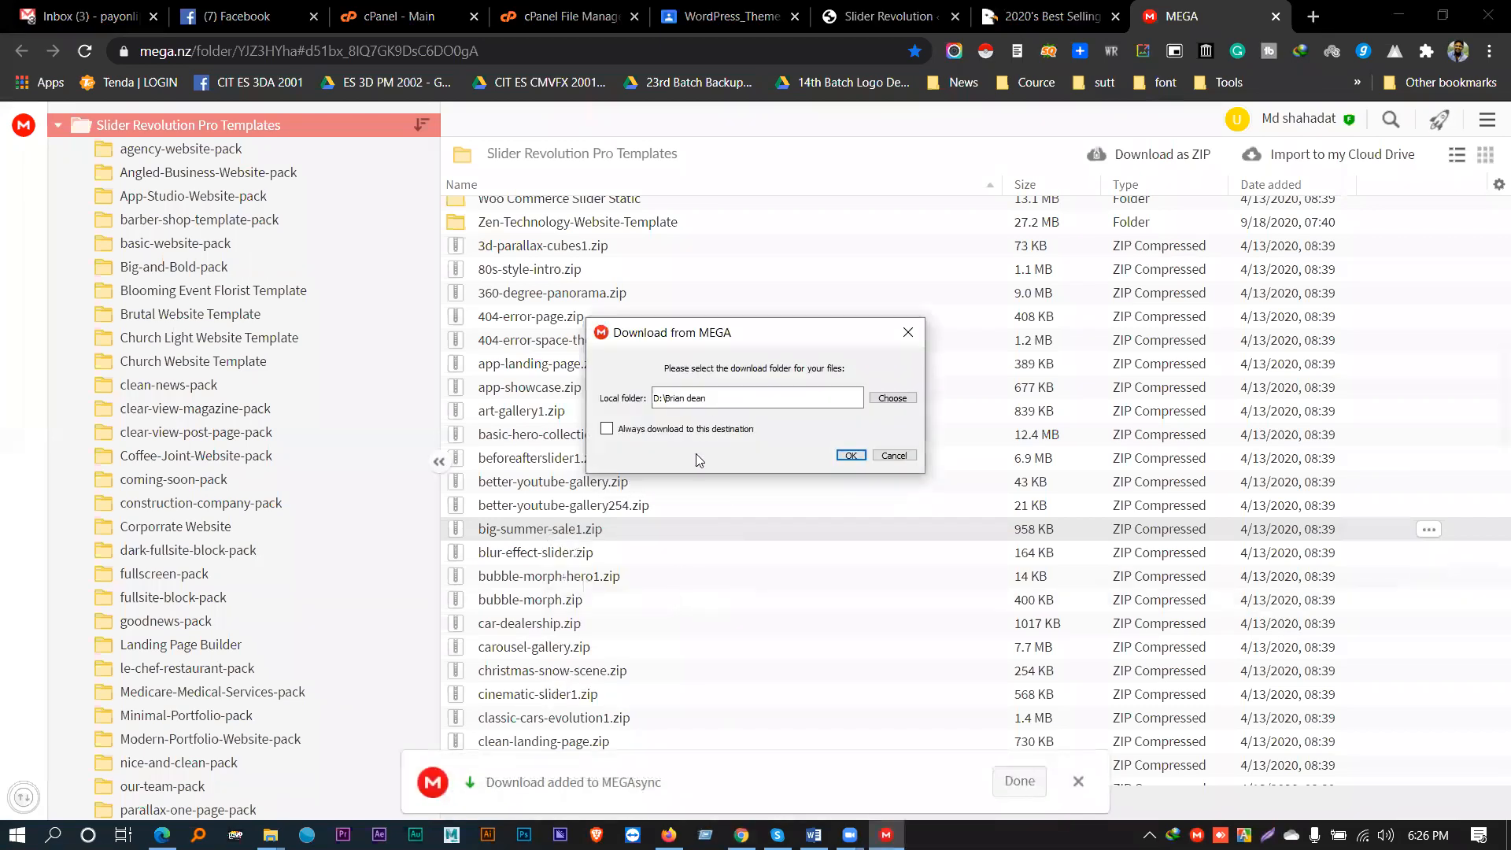
{"action": "left_click", "coordinate": [903, 402]}
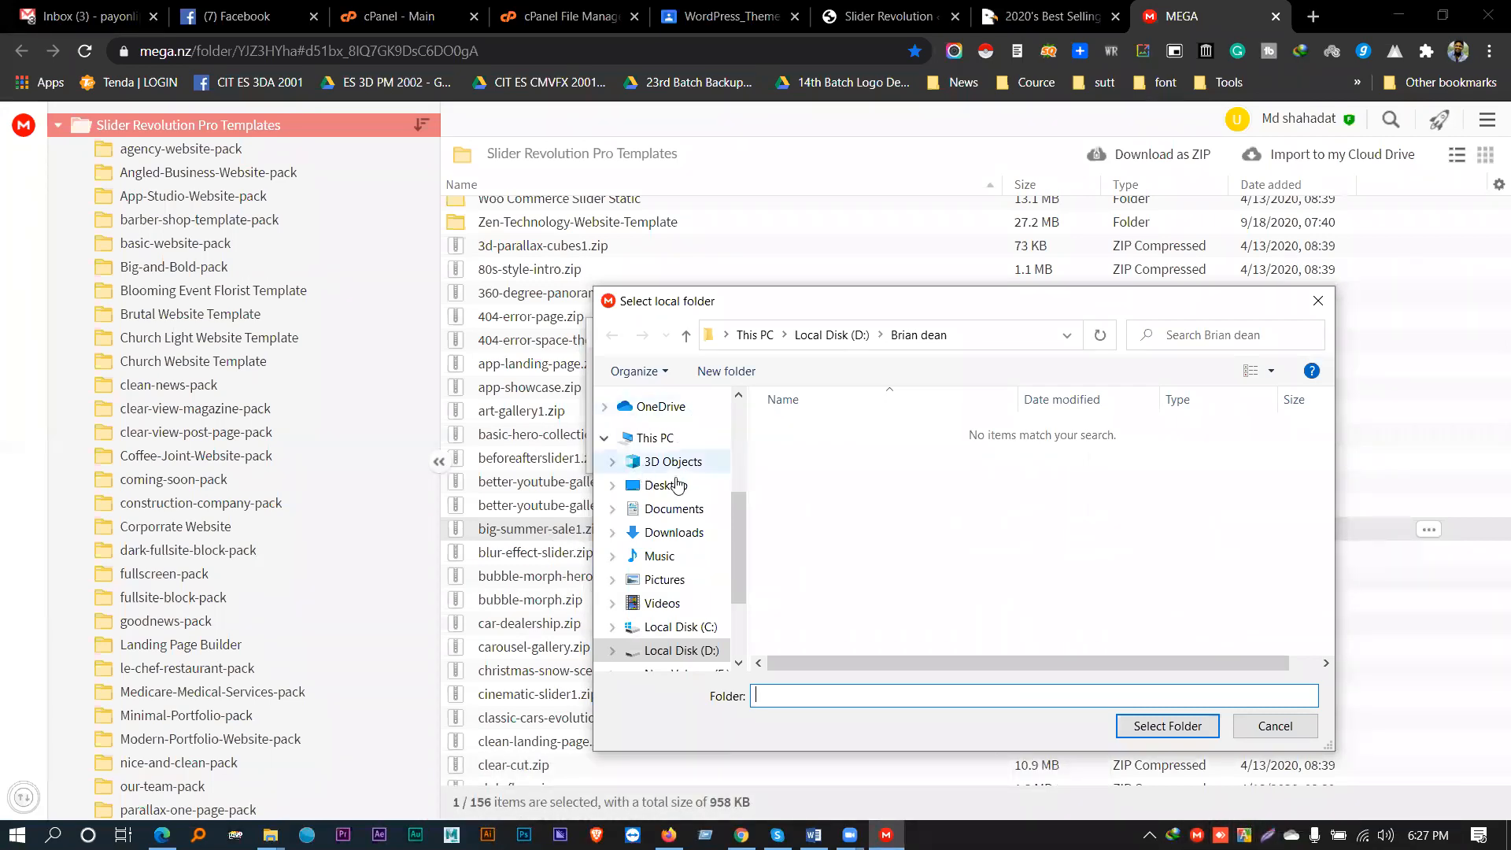
{"action": "scroll", "coordinate": [689, 484], "scroll_direction": "up", "scroll_amount": 1}
{"action": "scroll", "coordinate": [684, 472], "scroll_direction": "up", "scroll_amount": 3}
{"action": "left_click", "coordinate": [665, 437]}
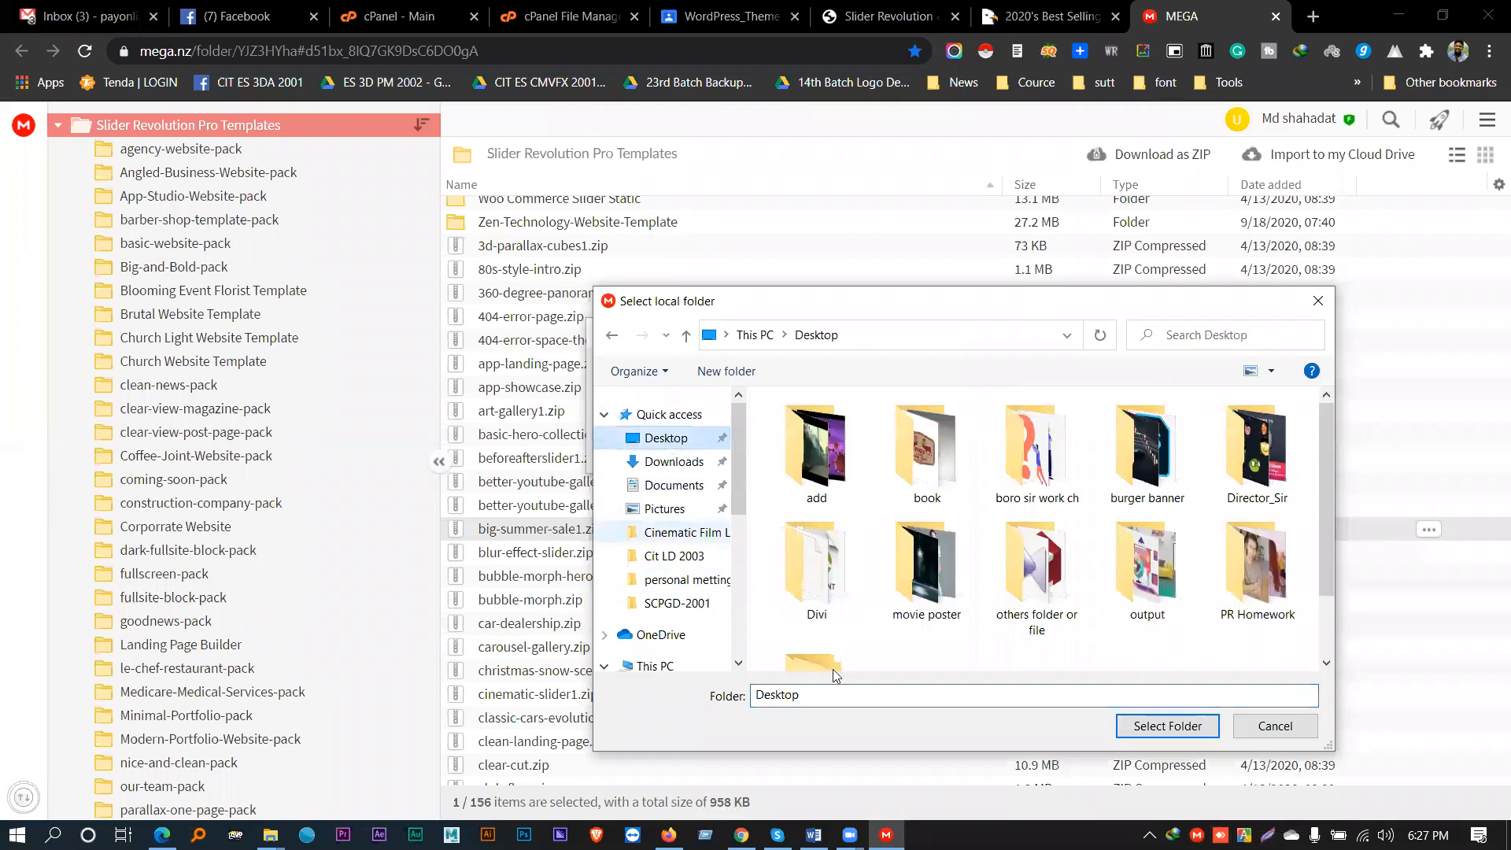
{"action": "left_click", "coordinate": [1122, 726]}
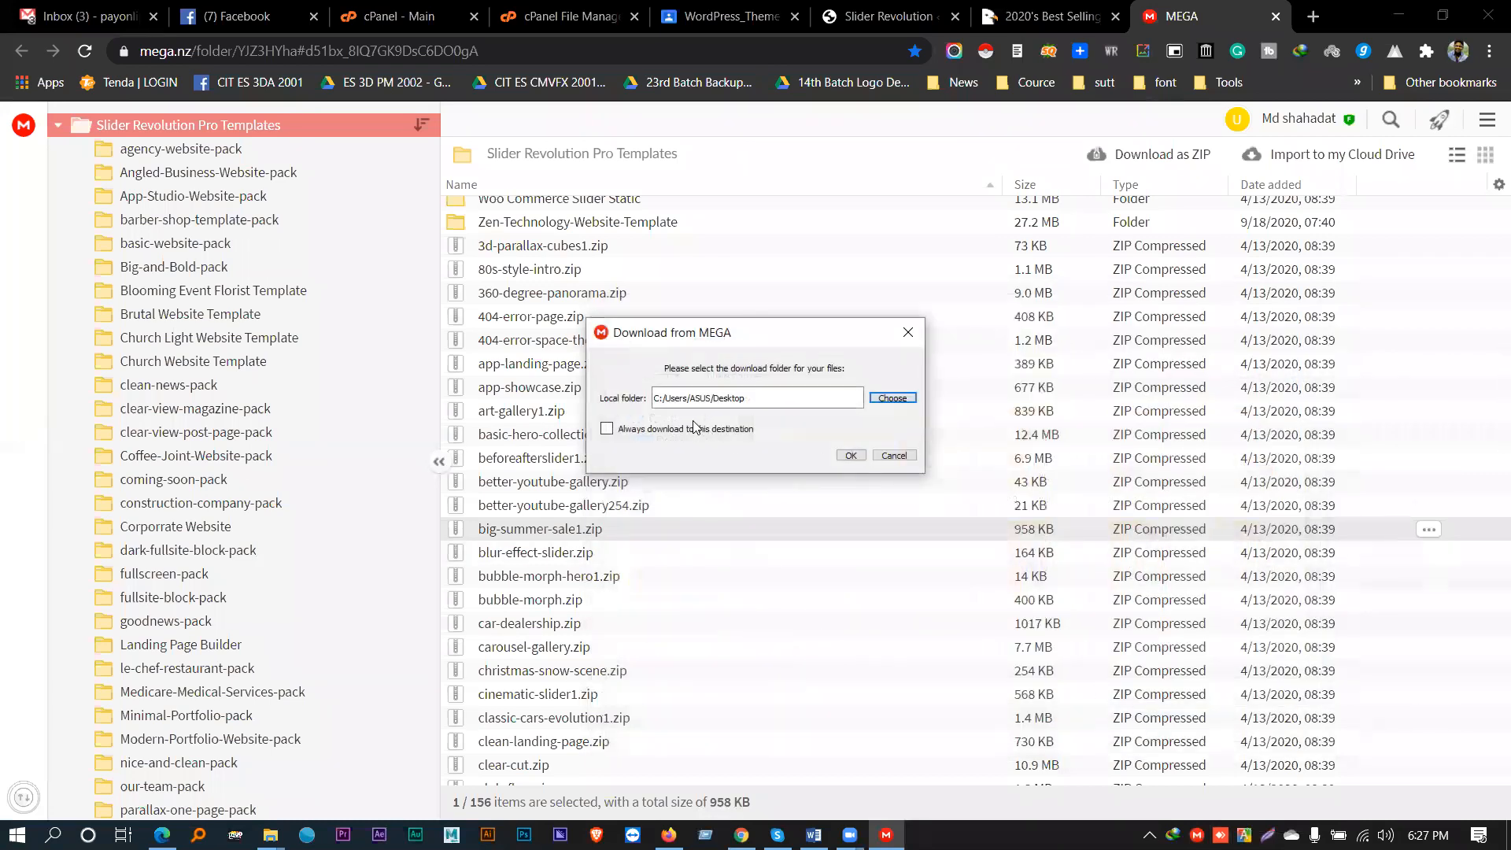
{"action": "left_click", "coordinate": [851, 456]}
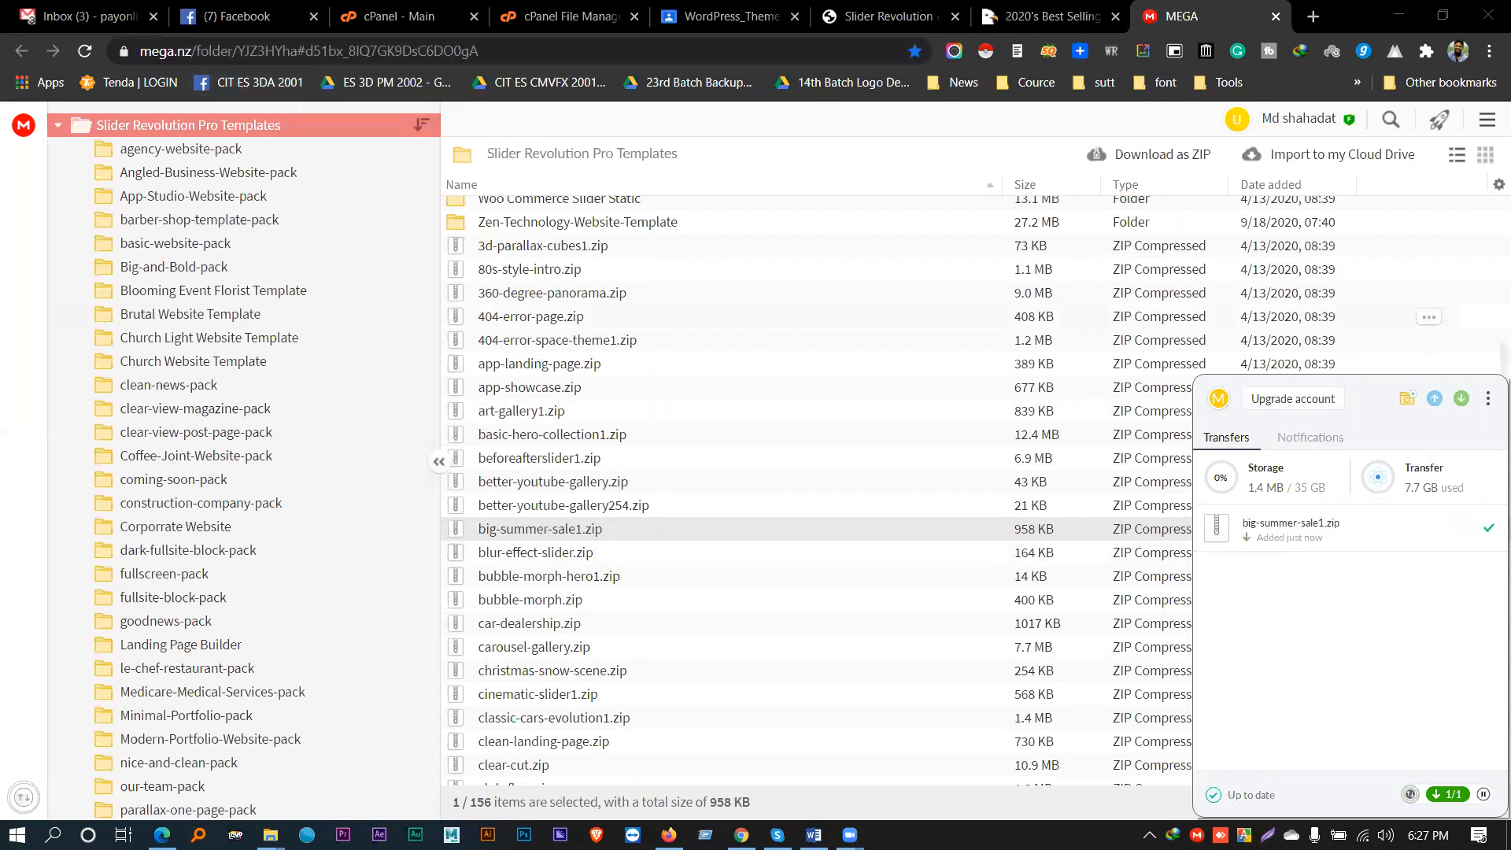
{"action": "left_click", "coordinate": [1405, 23]}
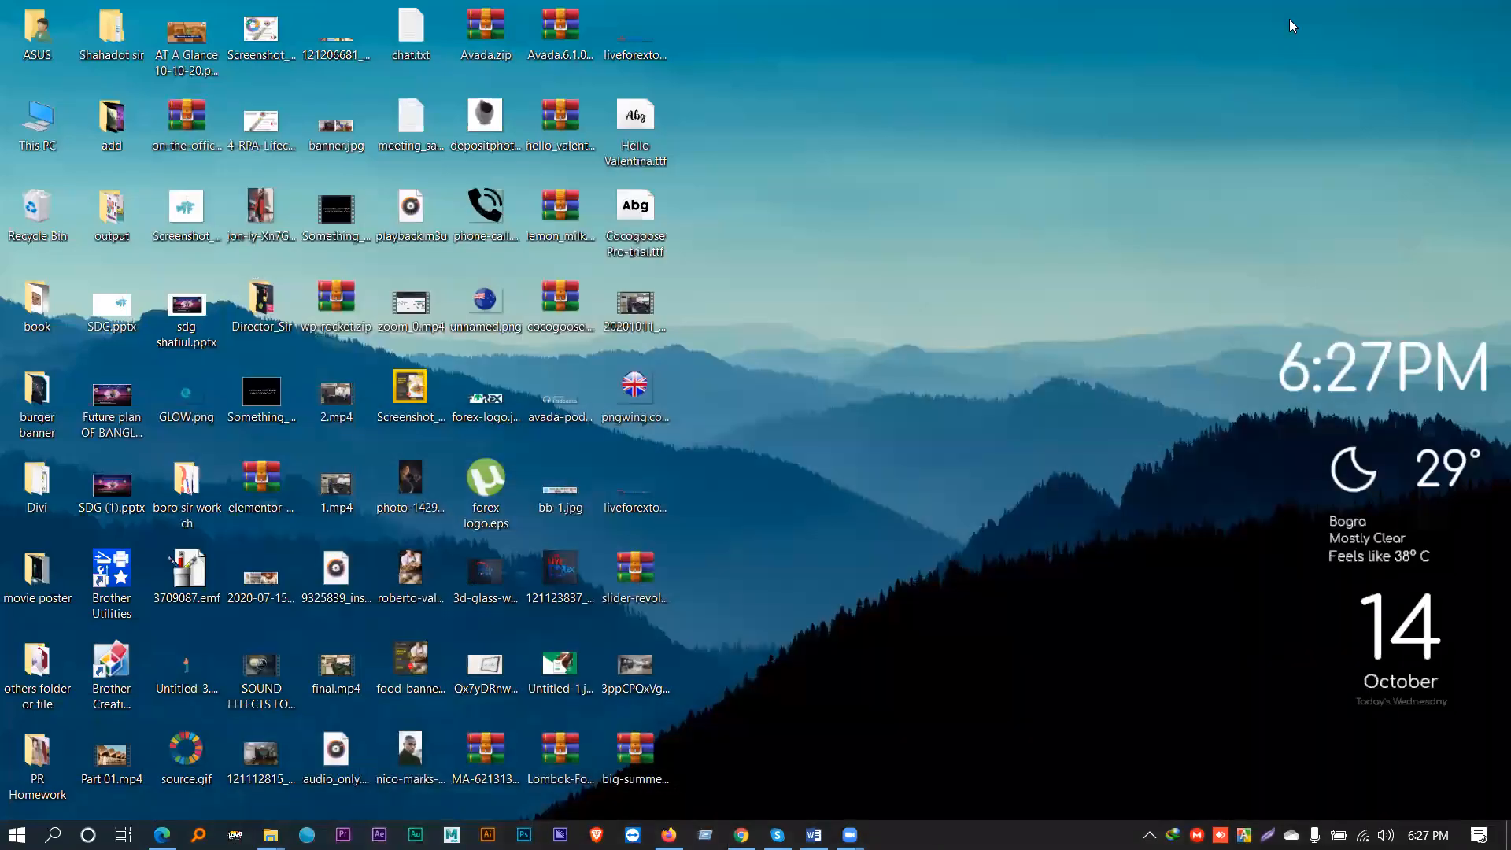
- Check in WinRAR that big-summer-sale1.zip holds images, slider_export.txt and navigation.txt, then close it
{"action": "double_click", "coordinate": [642, 773]}
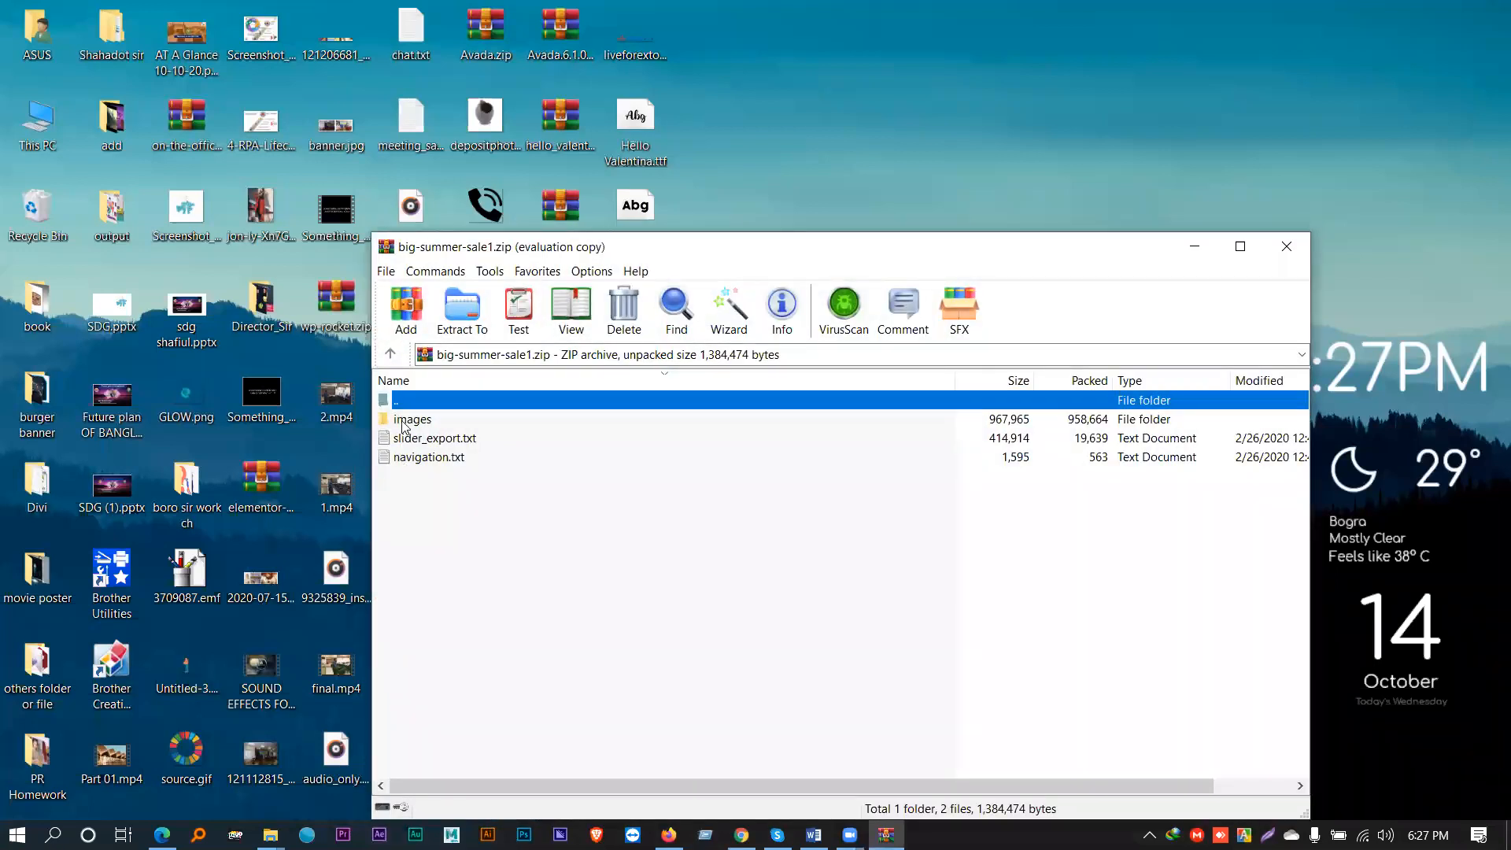
{"action": "left_click", "coordinate": [403, 421]}
{"action": "left_click", "coordinate": [933, 539]}
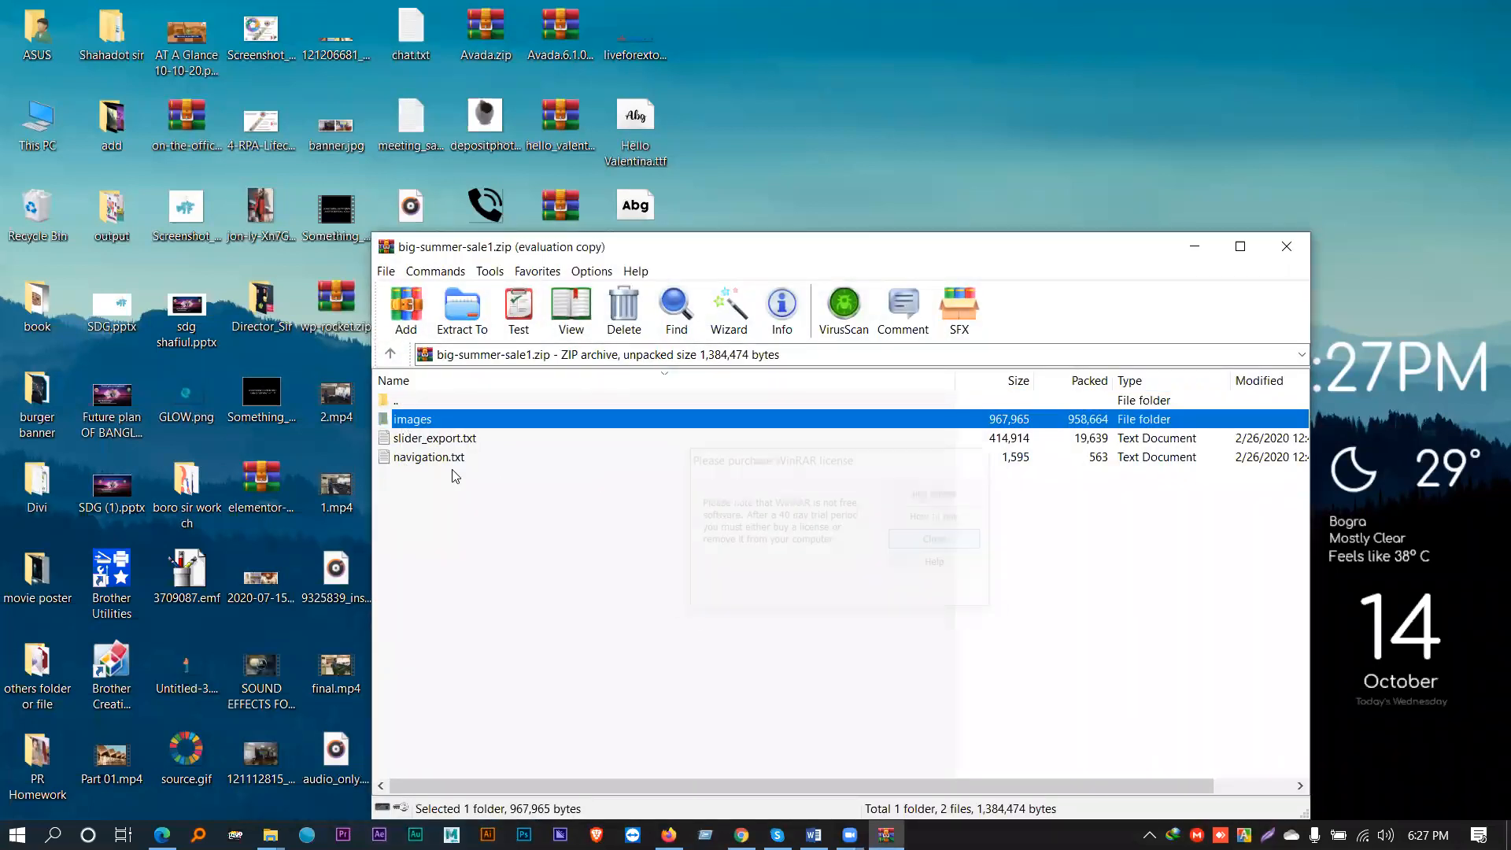
{"action": "left_click", "coordinate": [1286, 246]}
{"action": "left_click", "coordinate": [741, 834]}
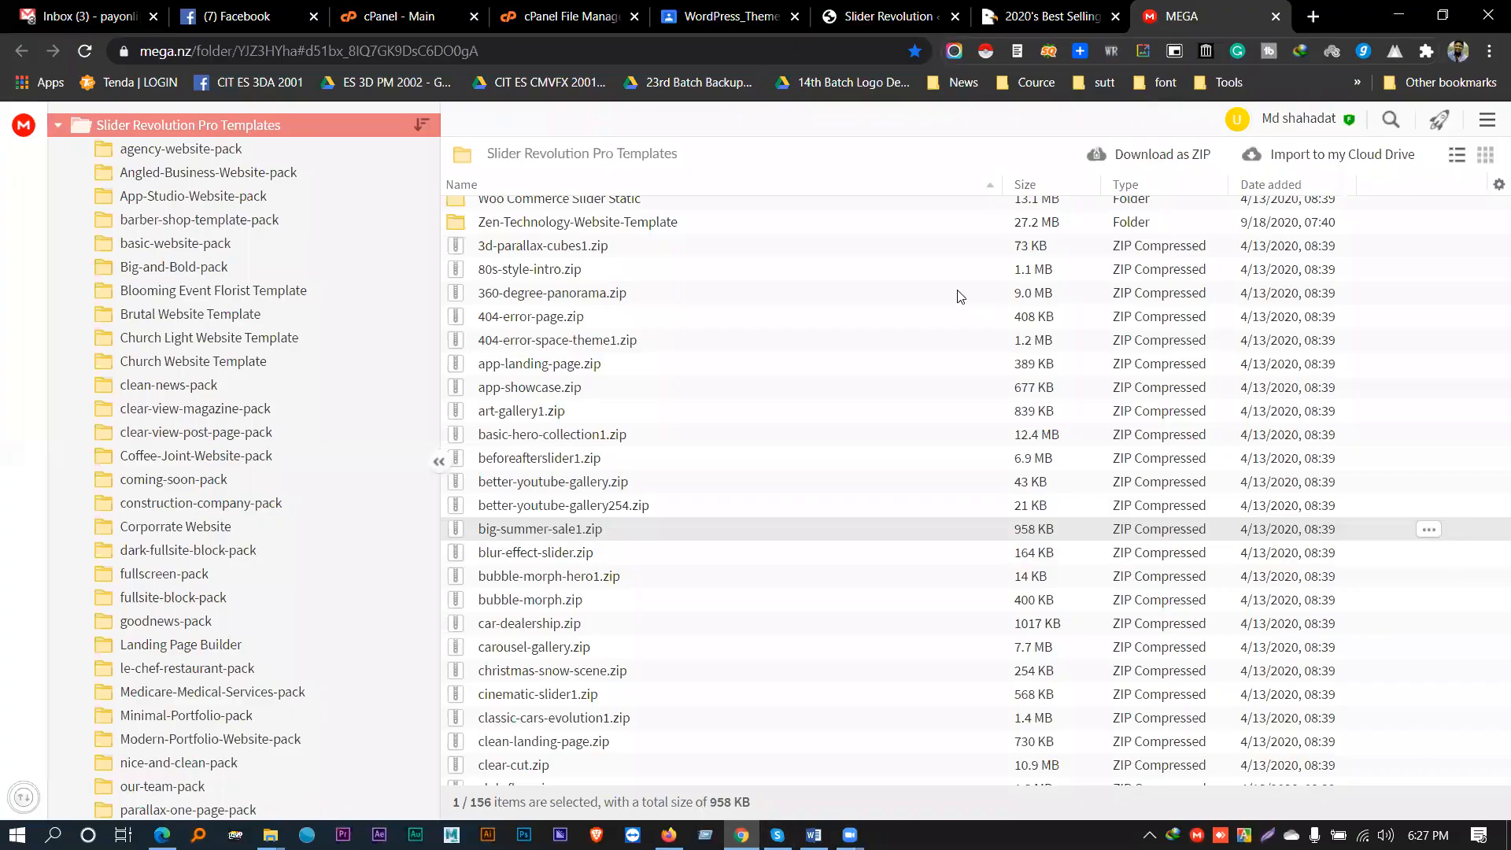
- Import big-summer-sale1.zip from the Desktop using Slider Revolution's Manual Import
{"action": "left_click", "coordinate": [883, 12]}
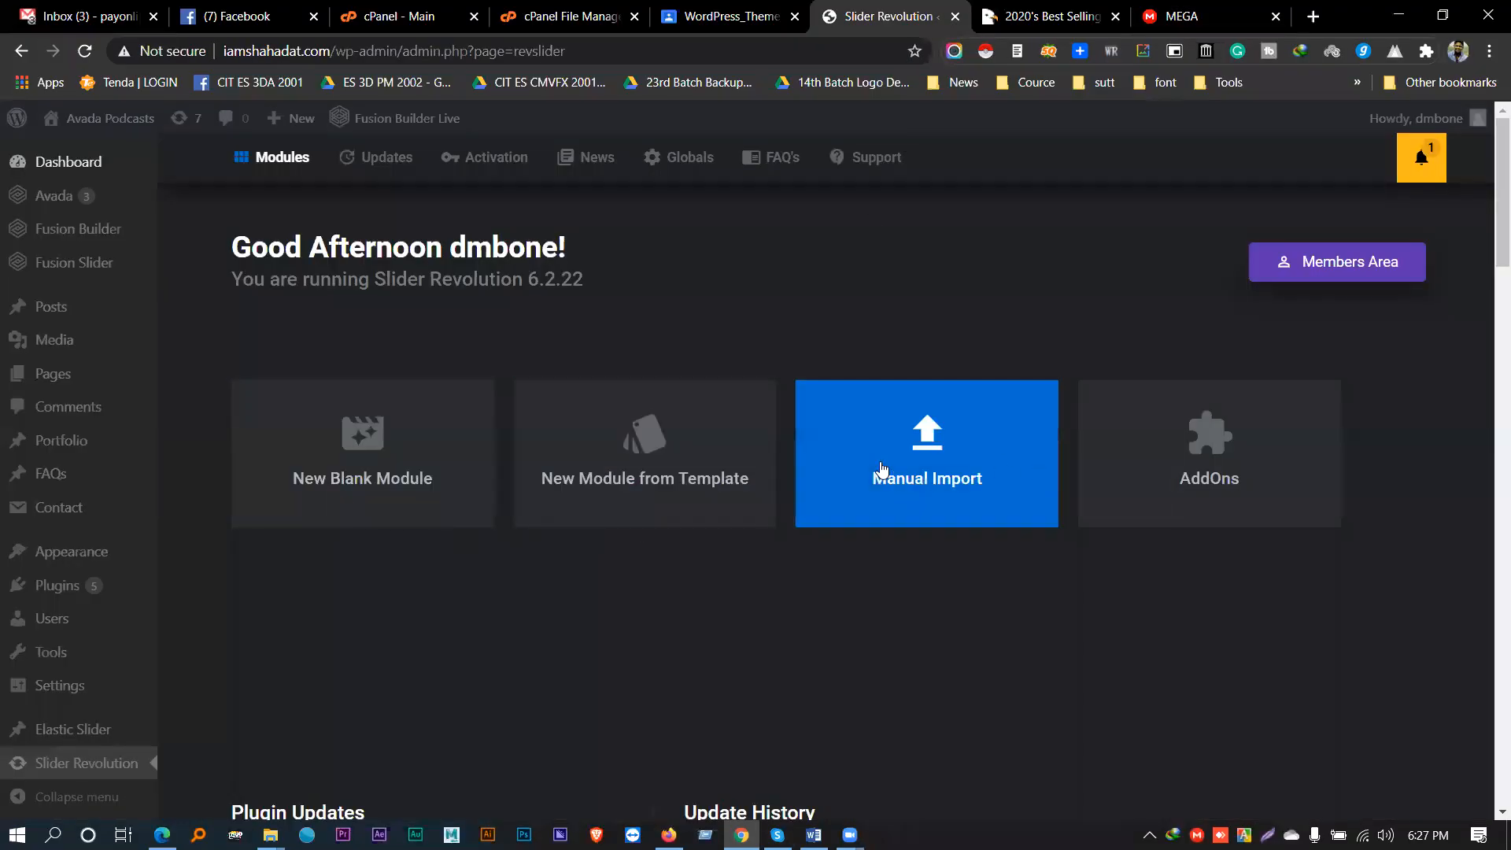
{"action": "left_click", "coordinate": [941, 465]}
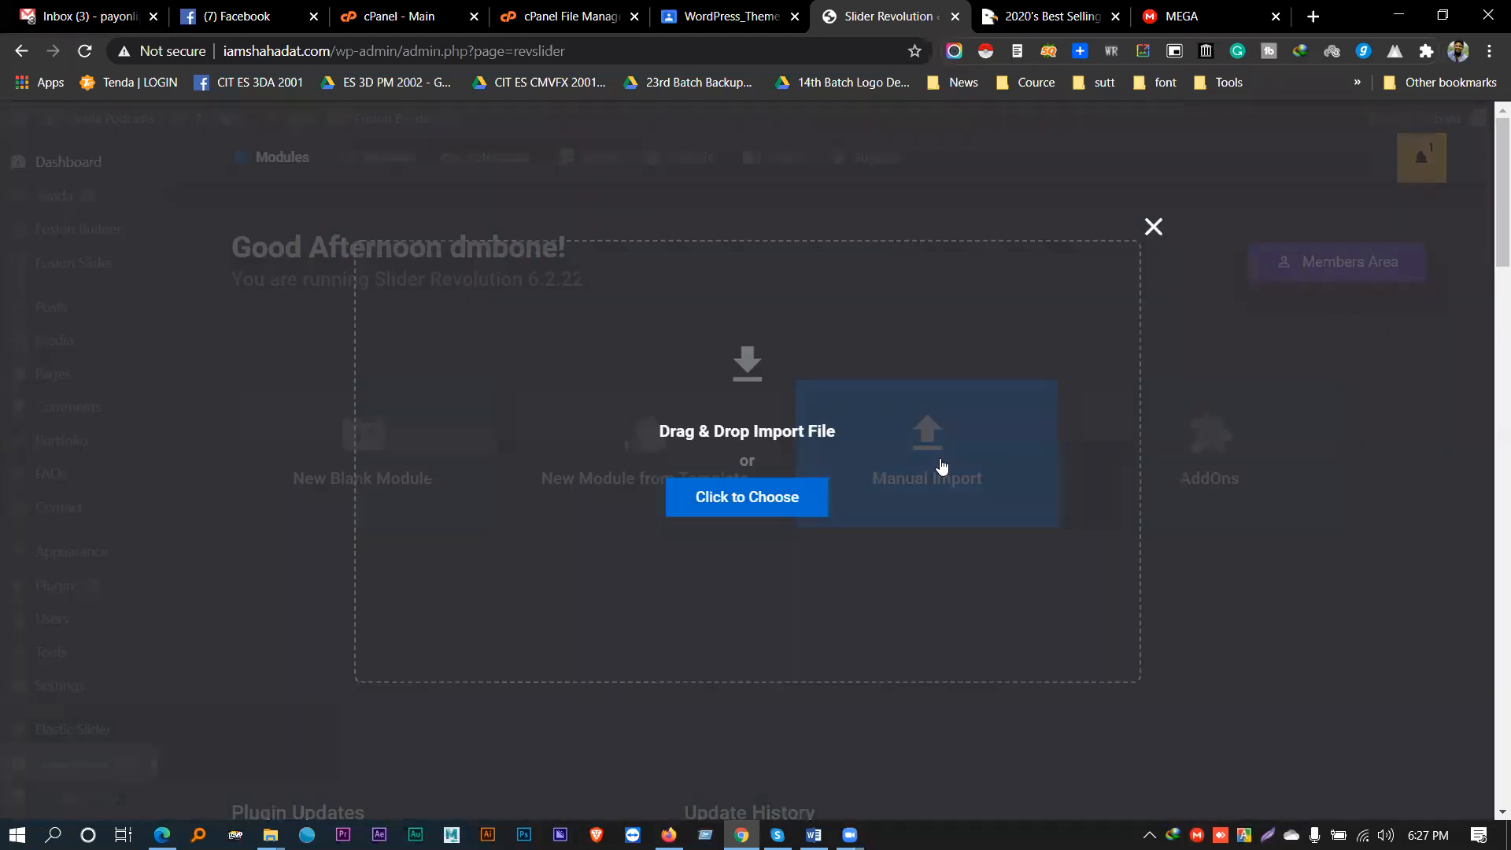
{"action": "left_click", "coordinate": [742, 506]}
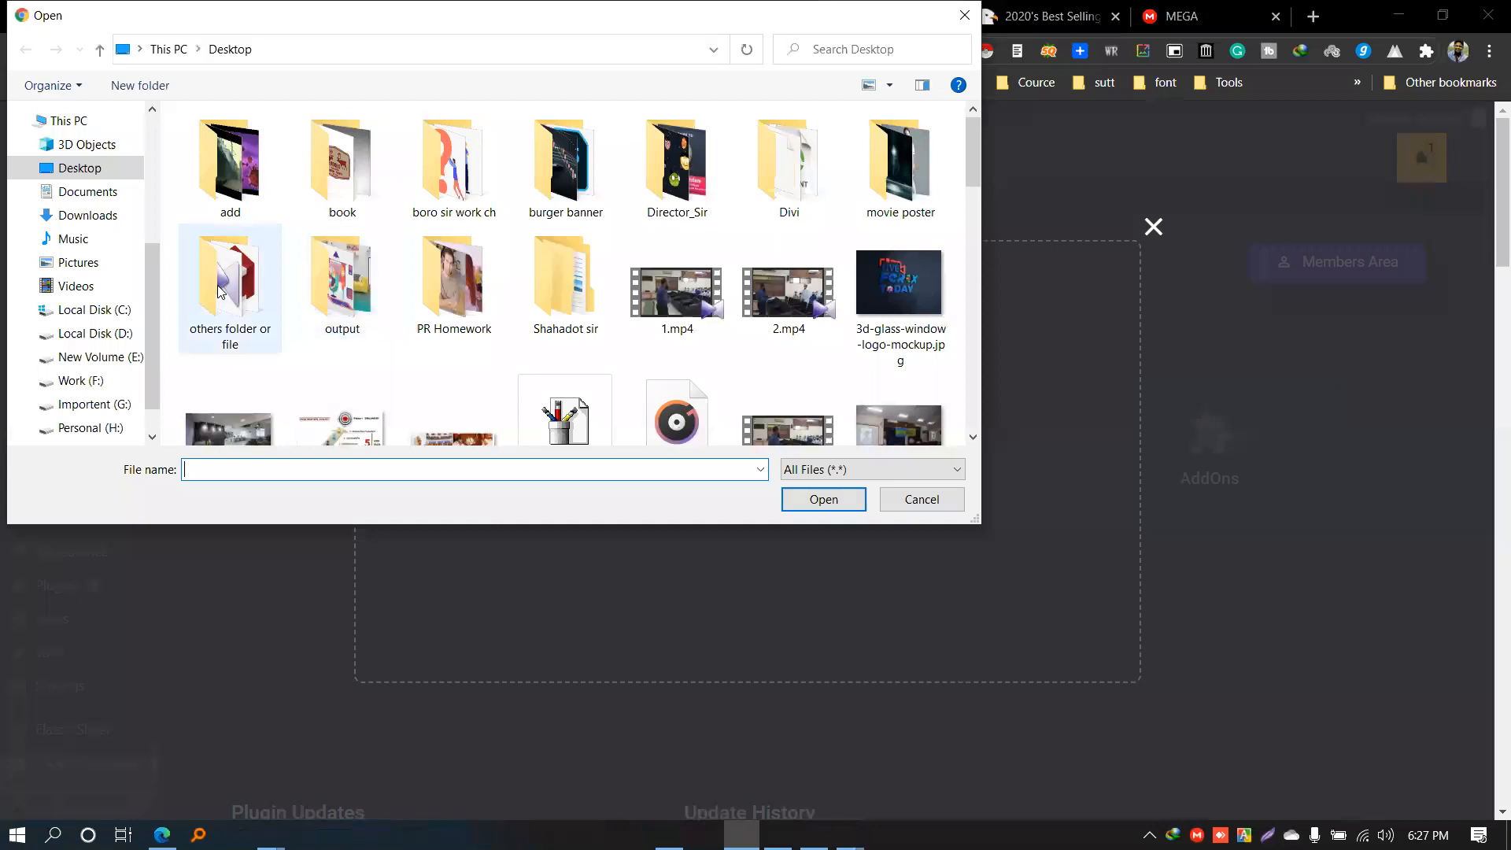
{"action": "scroll", "coordinate": [523, 340], "scroll_direction": "down", "scroll_amount": 10}
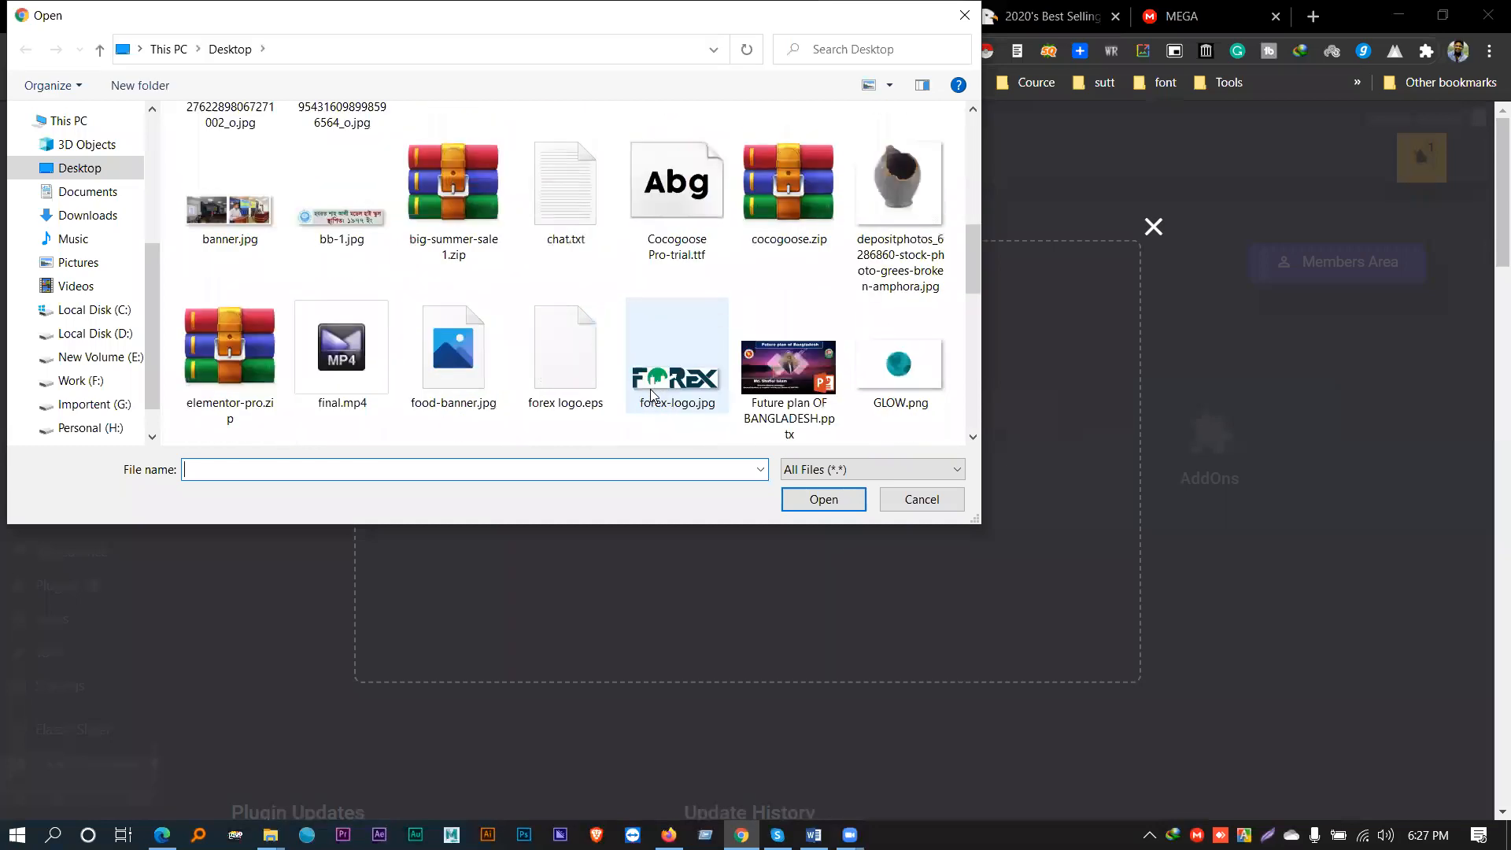
{"action": "left_click", "coordinate": [459, 254]}
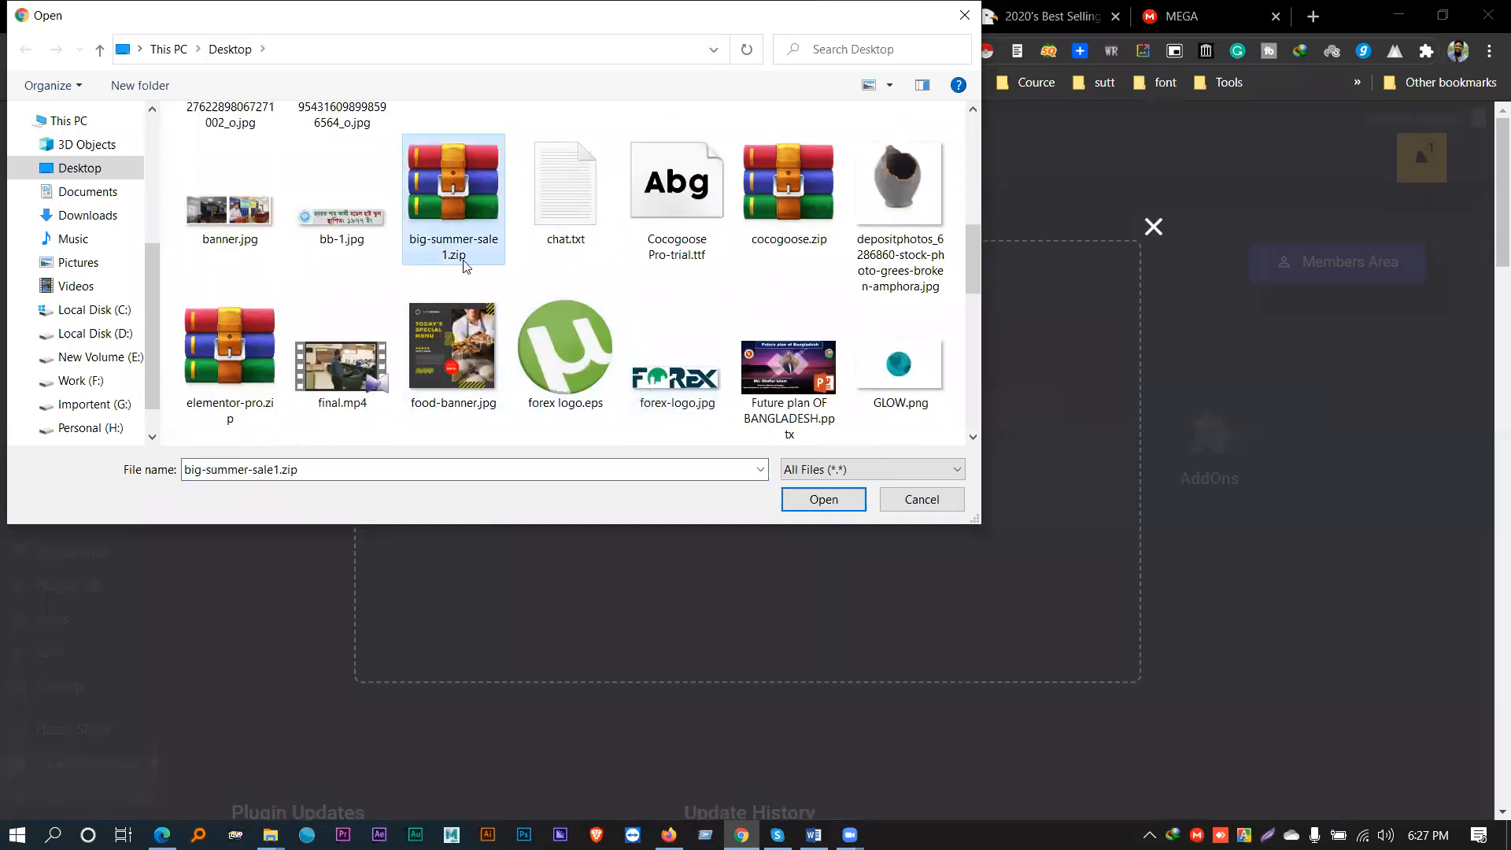
{"action": "left_click", "coordinate": [839, 500]}
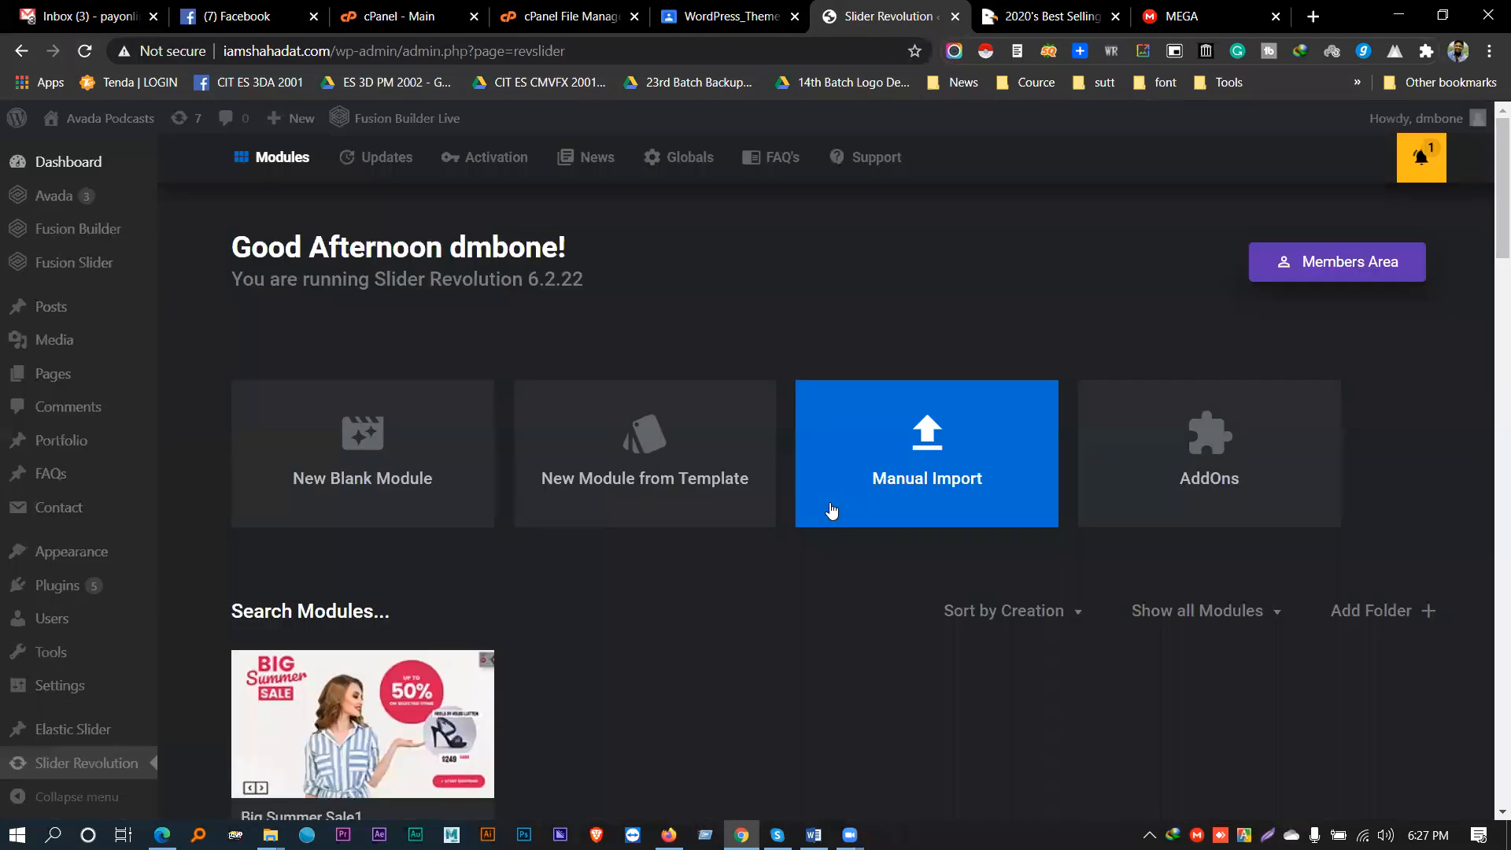
{"action": "scroll", "coordinate": [263, 493], "scroll_direction": "down", "scroll_amount": 3}
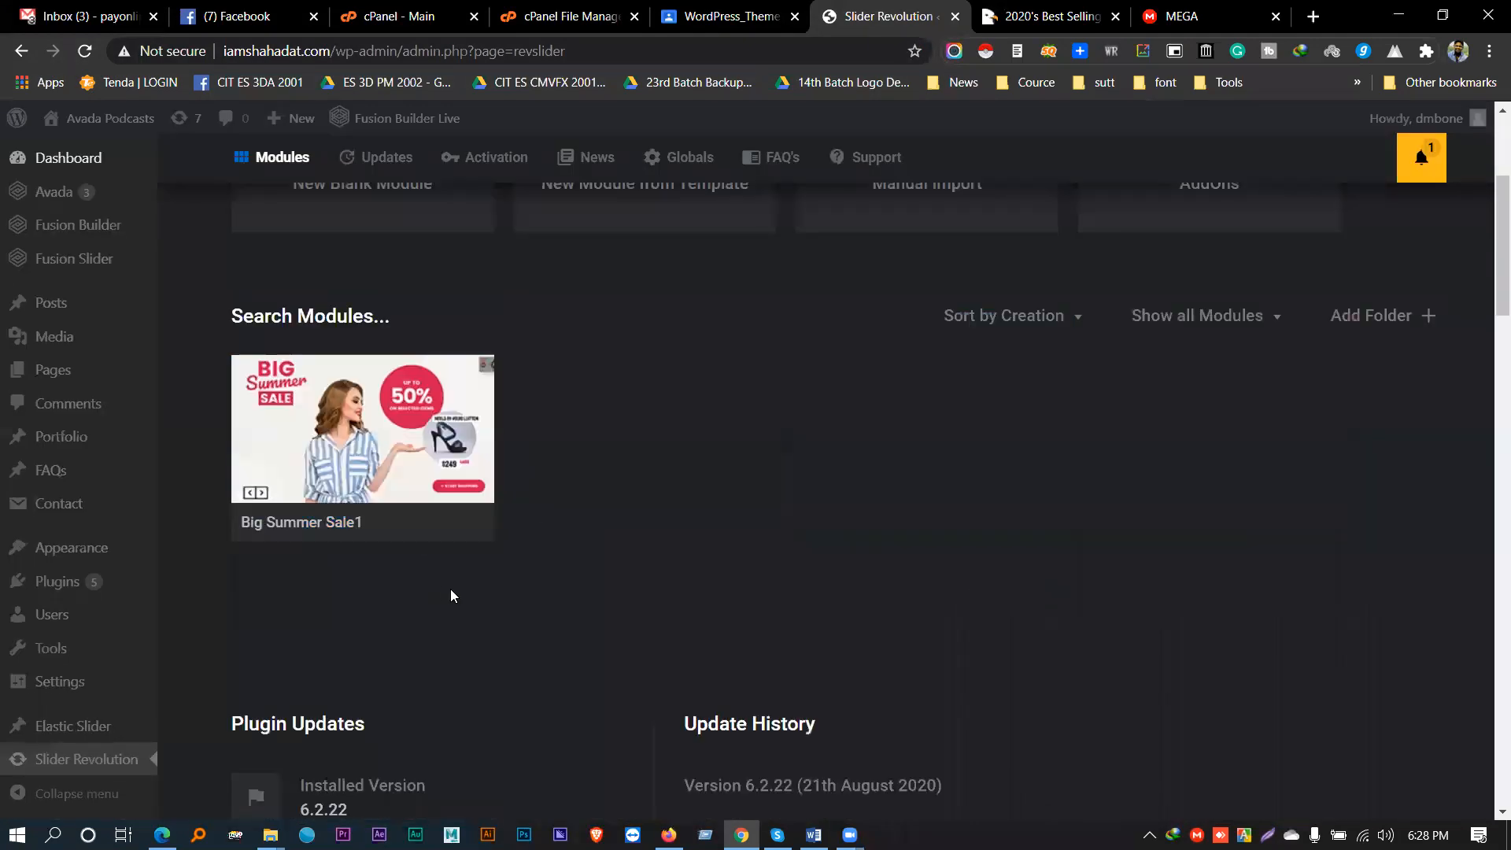
{"action": "mouse_move", "coordinate": [437, 541]}
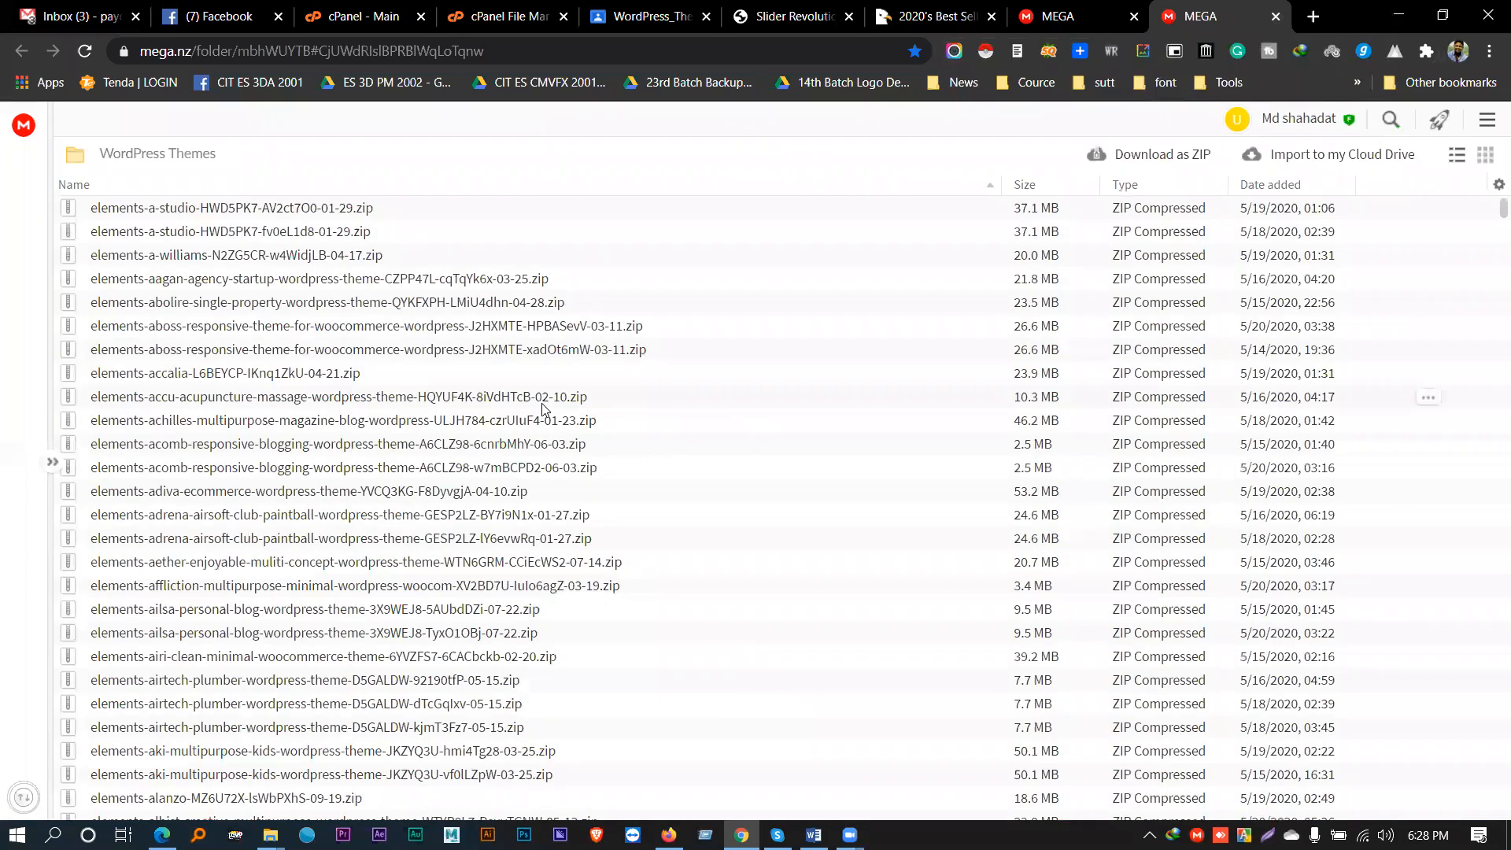
{"action": "scroll", "coordinate": [532, 408], "scroll_direction": "down", "scroll_amount": 20}
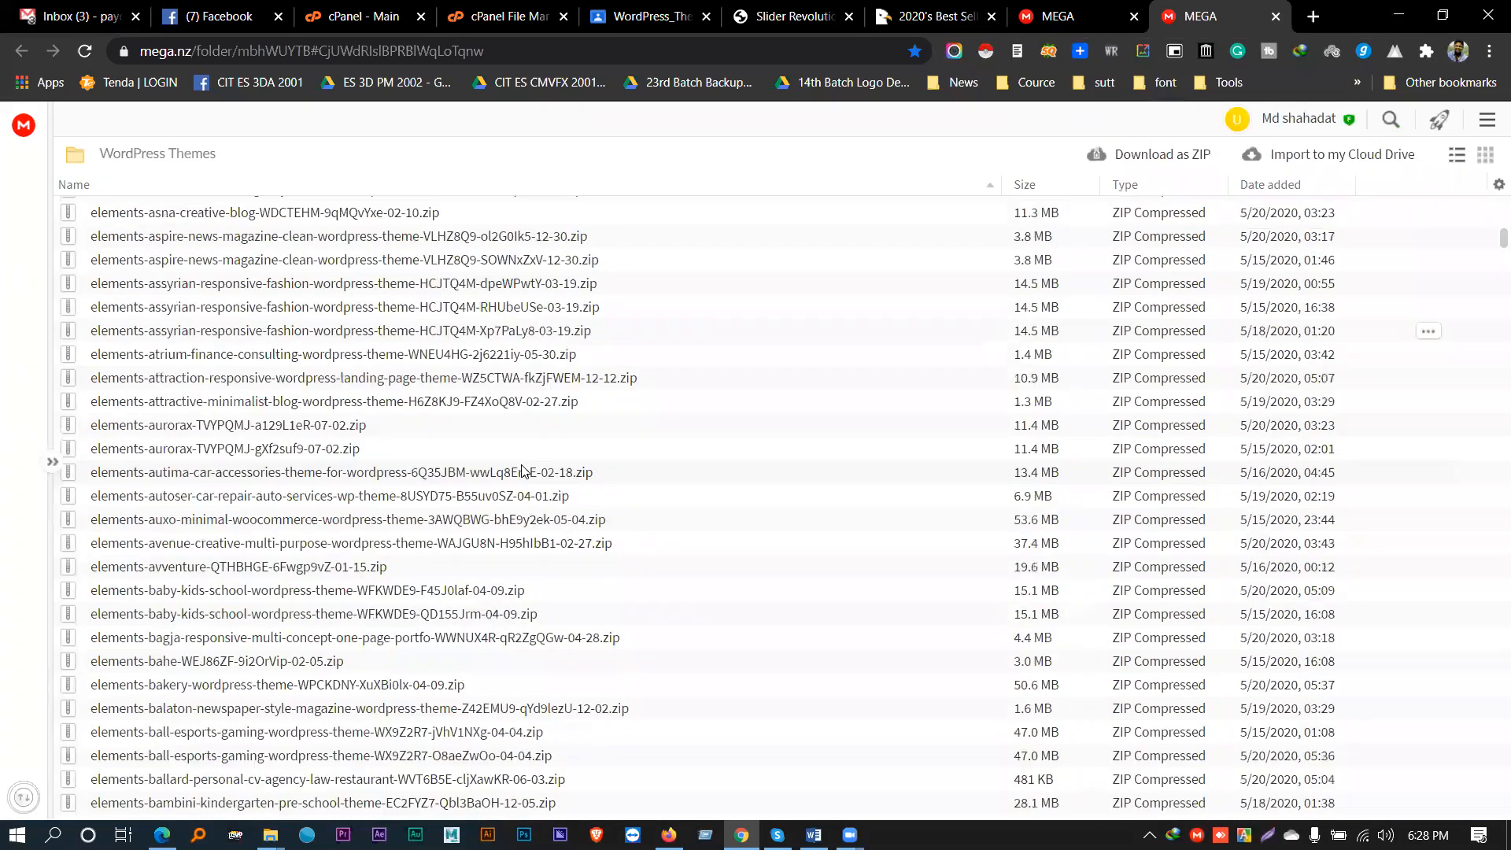
{"action": "scroll", "coordinate": [513, 489], "scroll_direction": "up", "scroll_amount": 20}
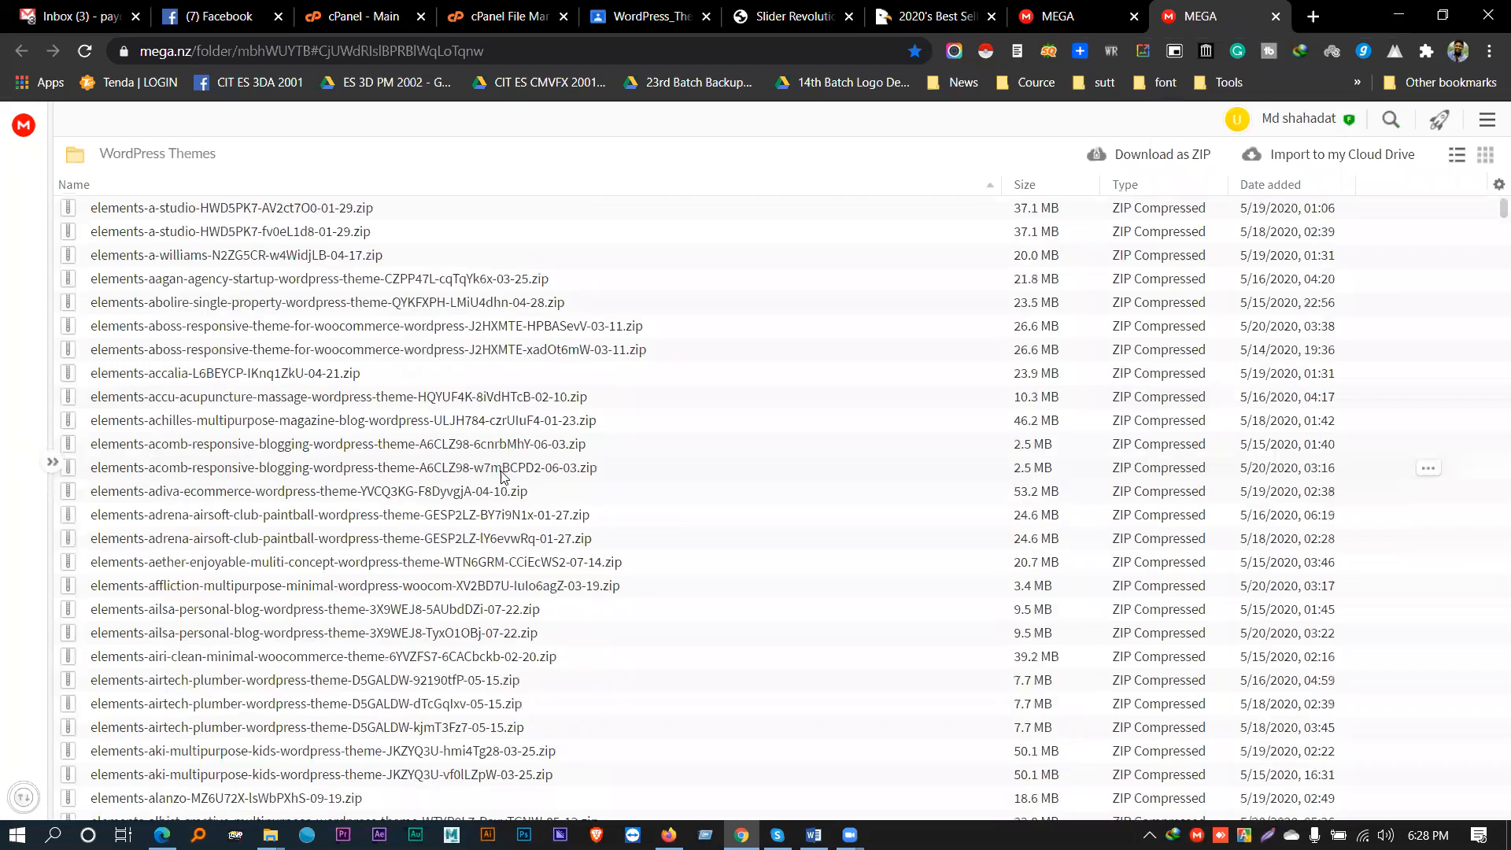
{"action": "scroll", "coordinate": [488, 470], "scroll_direction": "down", "scroll_amount": 20}
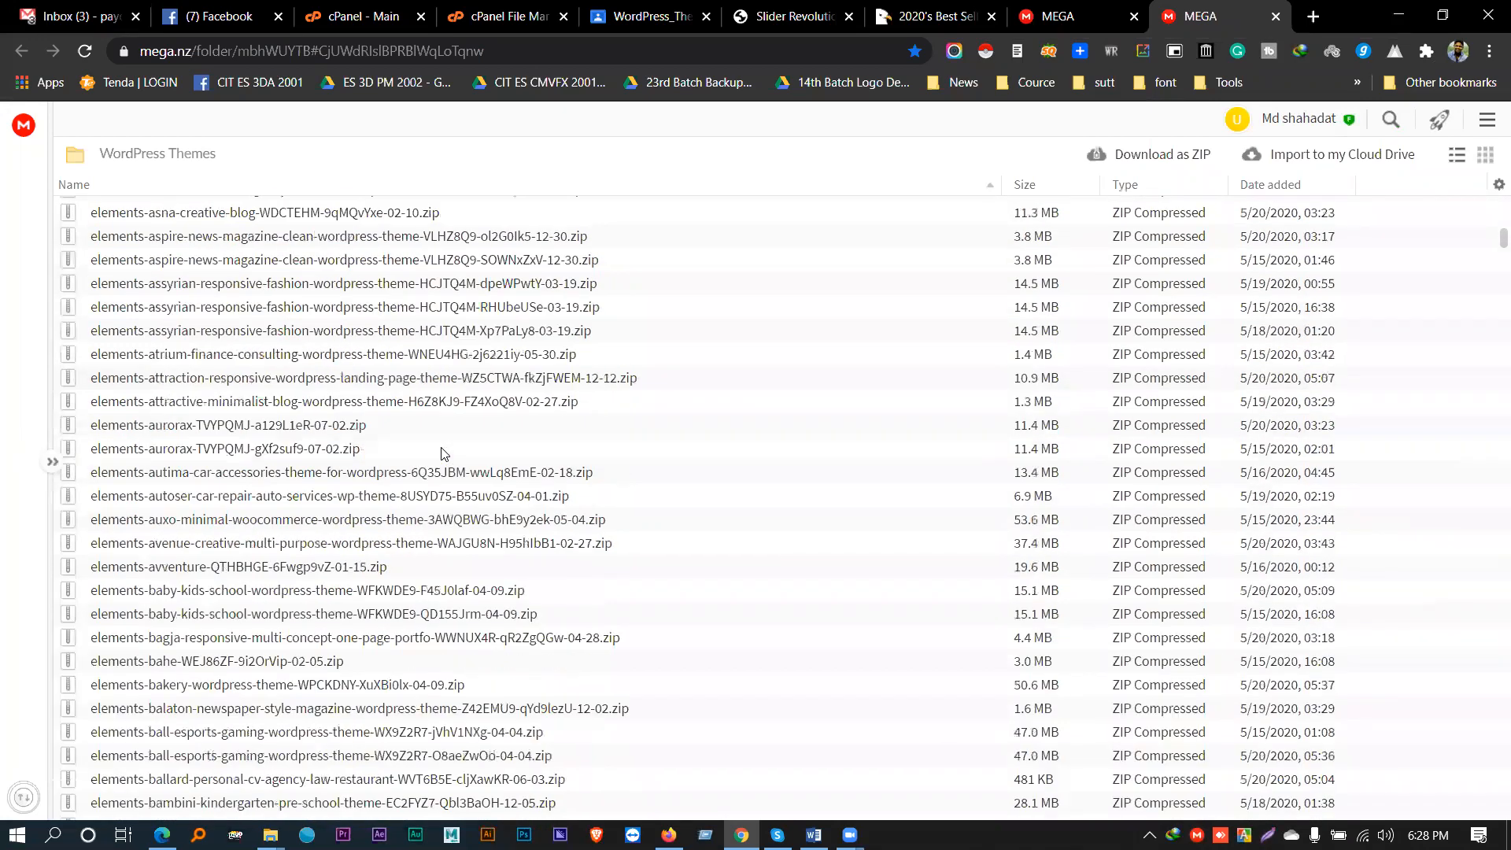
{"action": "scroll", "coordinate": [443, 455], "scroll_direction": "down", "scroll_amount": 20}
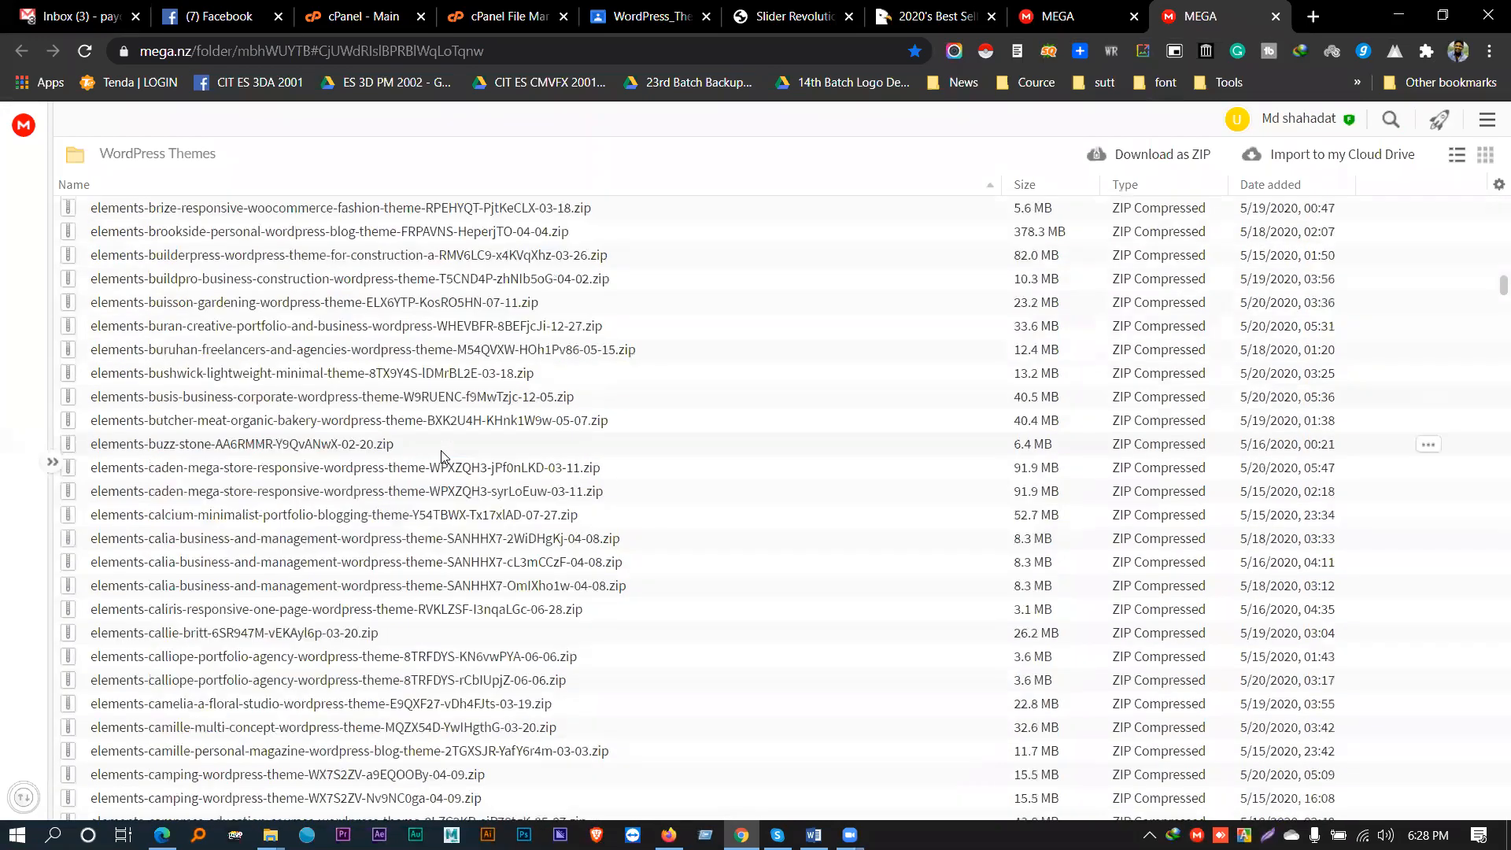
{"action": "scroll", "coordinate": [443, 455], "scroll_direction": "down", "scroll_amount": 9}
{"action": "scroll", "coordinate": [443, 454], "scroll_direction": "down", "scroll_amount": 20}
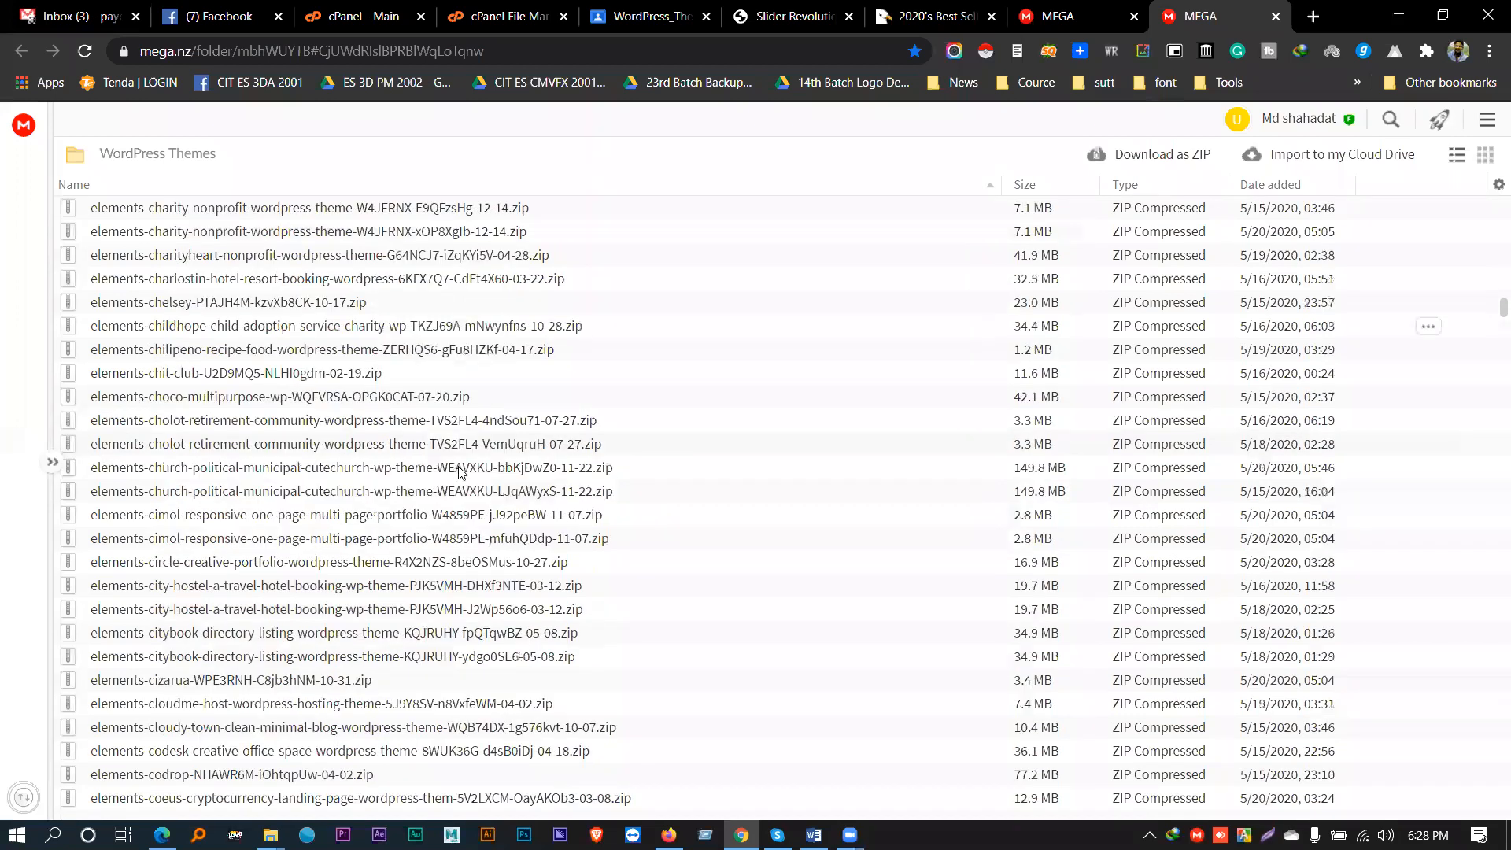
{"action": "scroll", "coordinate": [541, 516], "scroll_direction": "down", "scroll_amount": 6}
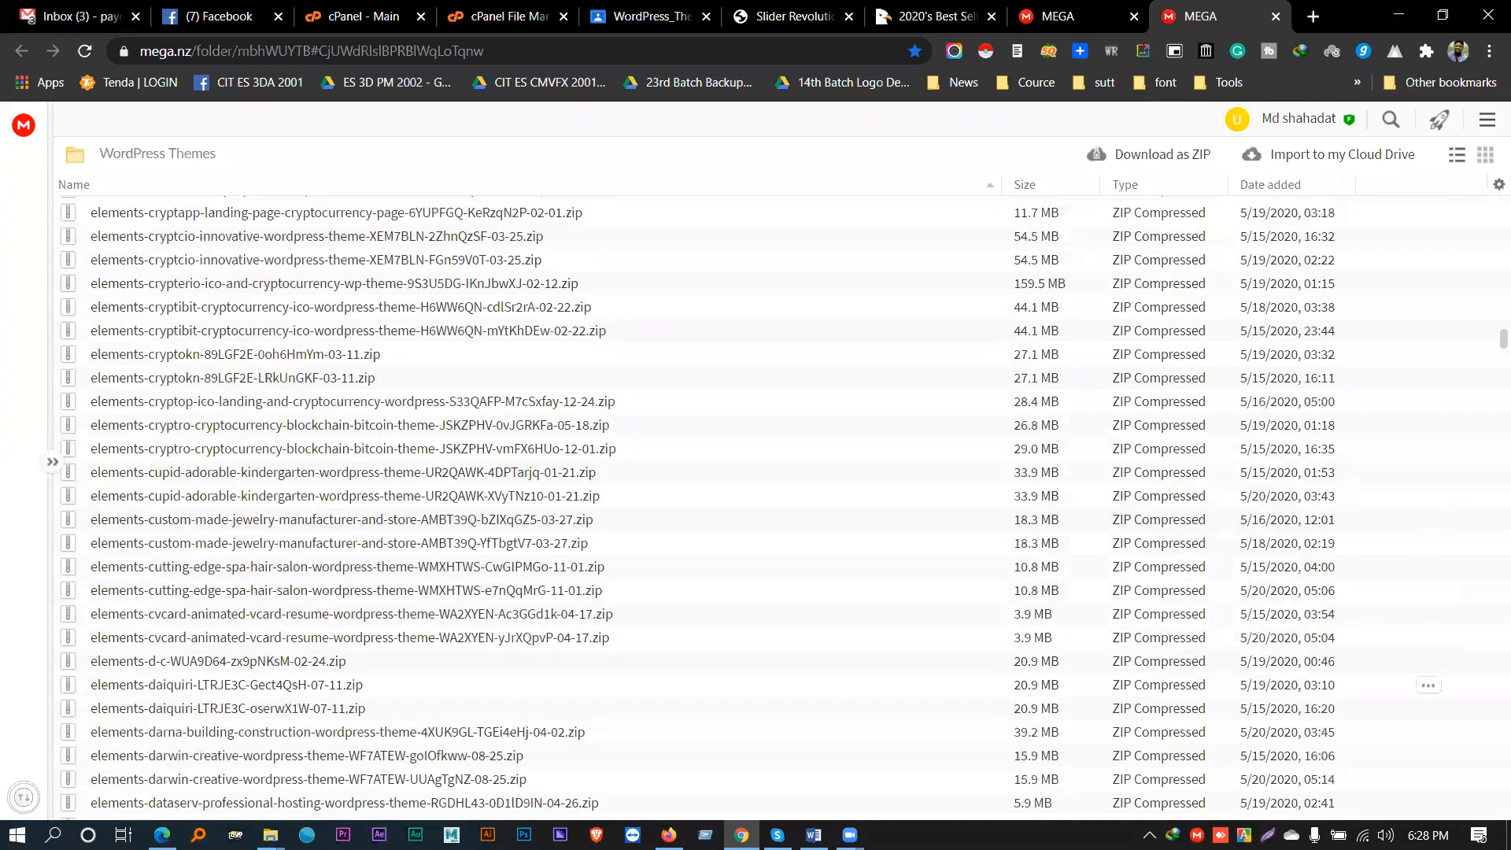
{"action": "left_click_drag", "start_coordinate": [1493, 346], "coordinate": [1490, 211]}
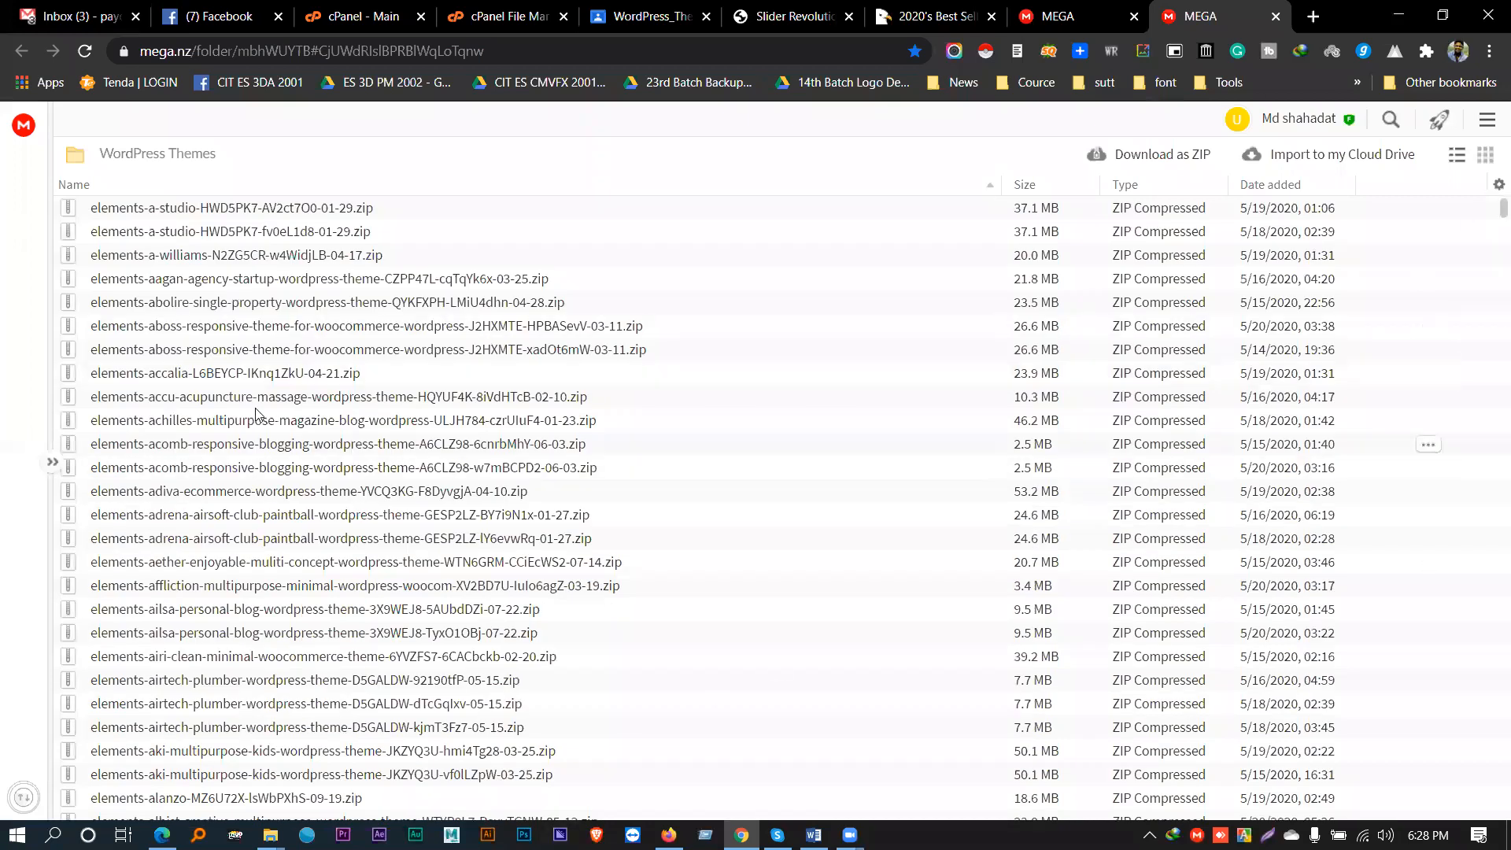
{"action": "scroll", "coordinate": [251, 405], "scroll_direction": "down", "scroll_amount": 10}
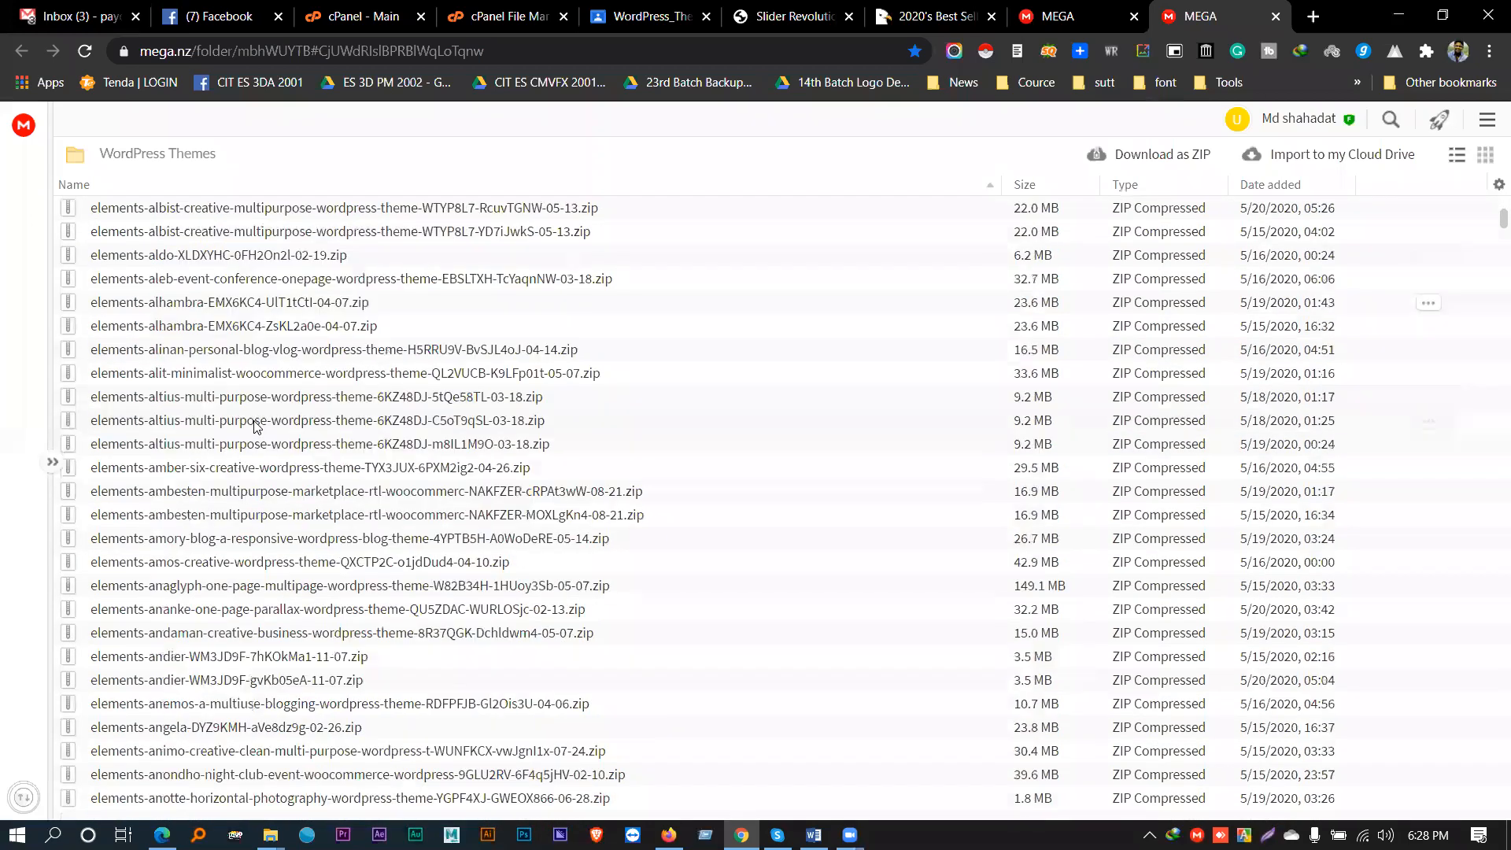
{"action": "scroll", "coordinate": [233, 429], "scroll_direction": "down", "scroll_amount": 3}
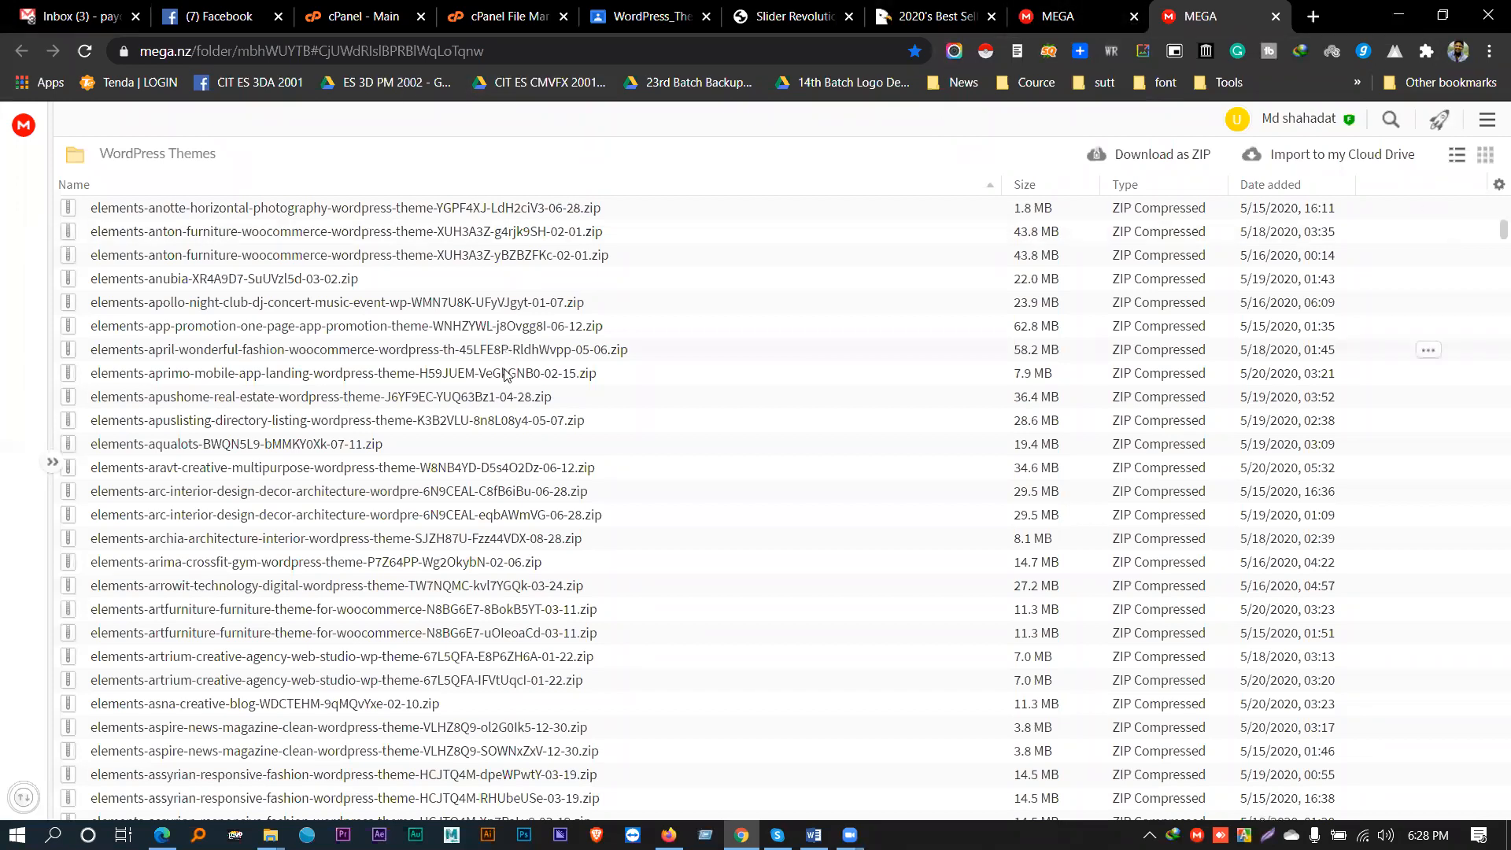
{"action": "scroll", "coordinate": [508, 376], "scroll_direction": "down", "scroll_amount": 15}
{"action": "scroll", "coordinate": [488, 435], "scroll_direction": "down", "scroll_amount": 3}
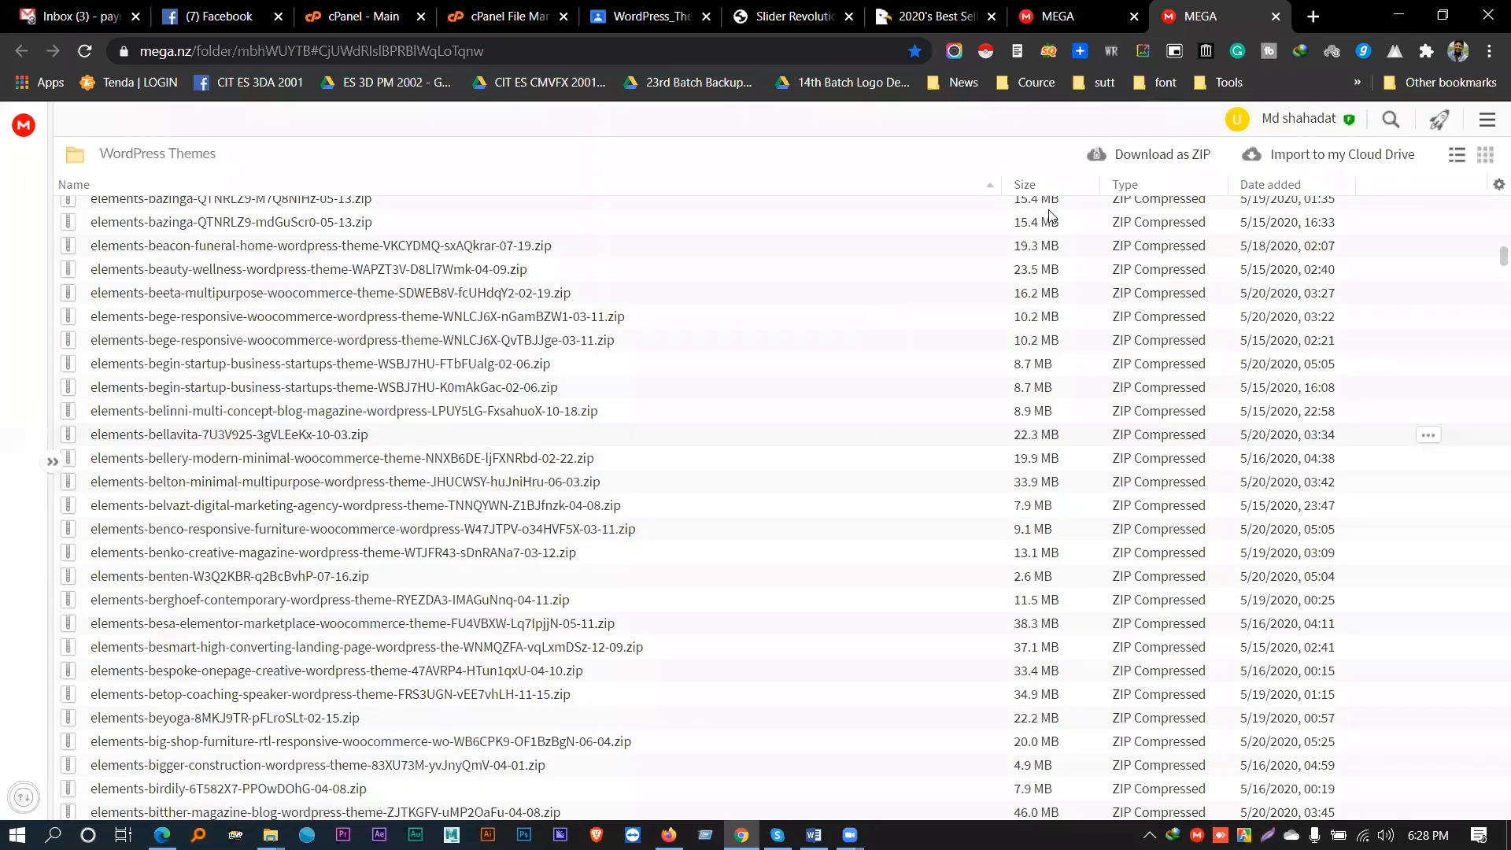
{"action": "scroll", "coordinate": [1428, 259], "scroll_direction": "up", "scroll_amount": 5}
- Close the MEGA WordPress Themes tab and go back to the Slider Revolution modules page
{"action": "left_click", "coordinate": [1275, 15]}
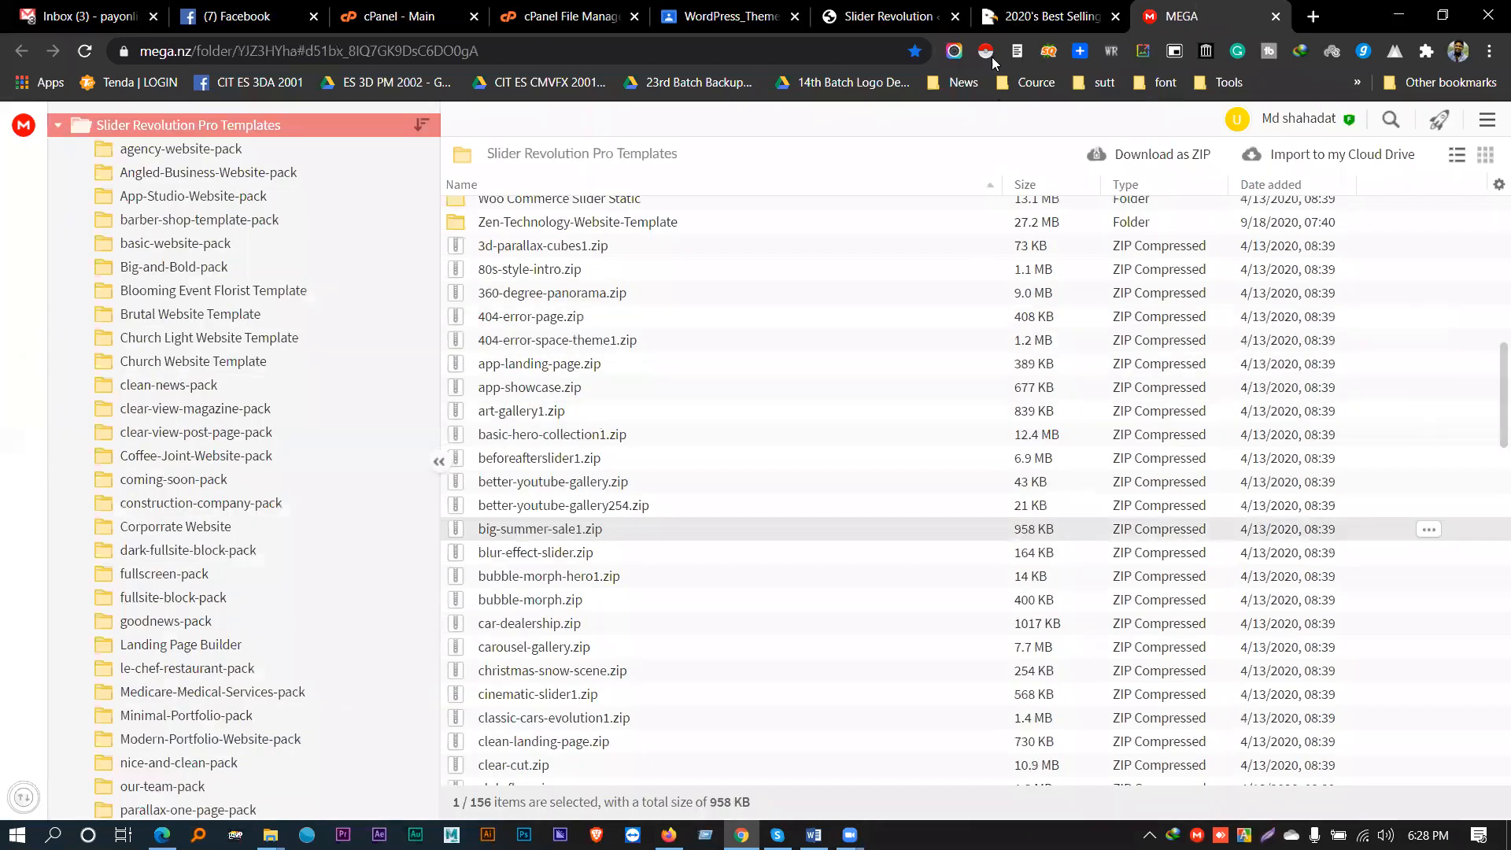
{"action": "left_click", "coordinate": [885, 16]}
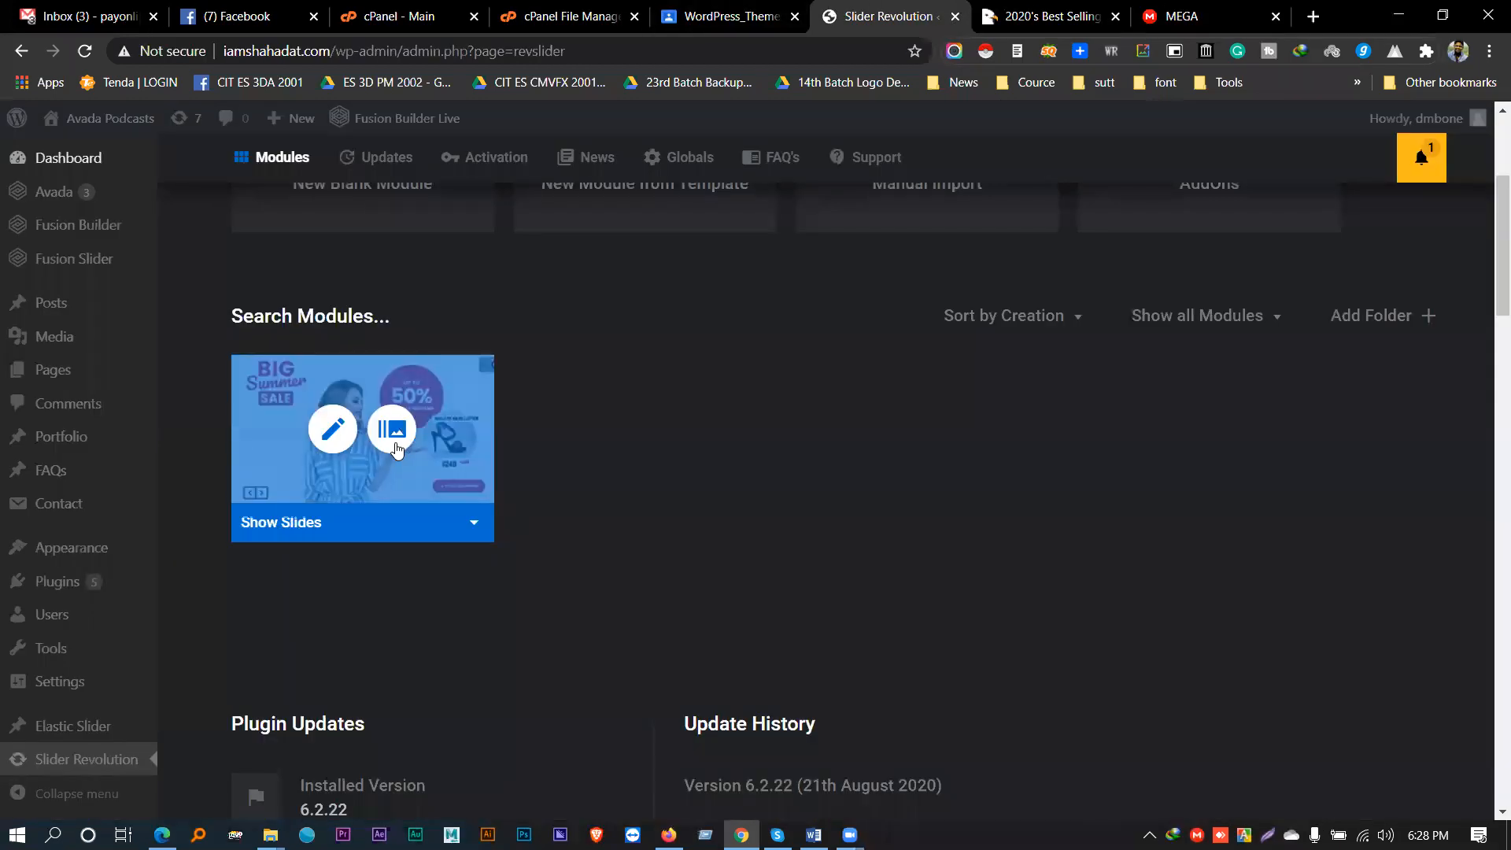
{"action": "scroll", "coordinate": [826, 485], "scroll_direction": "up", "scroll_amount": 4}
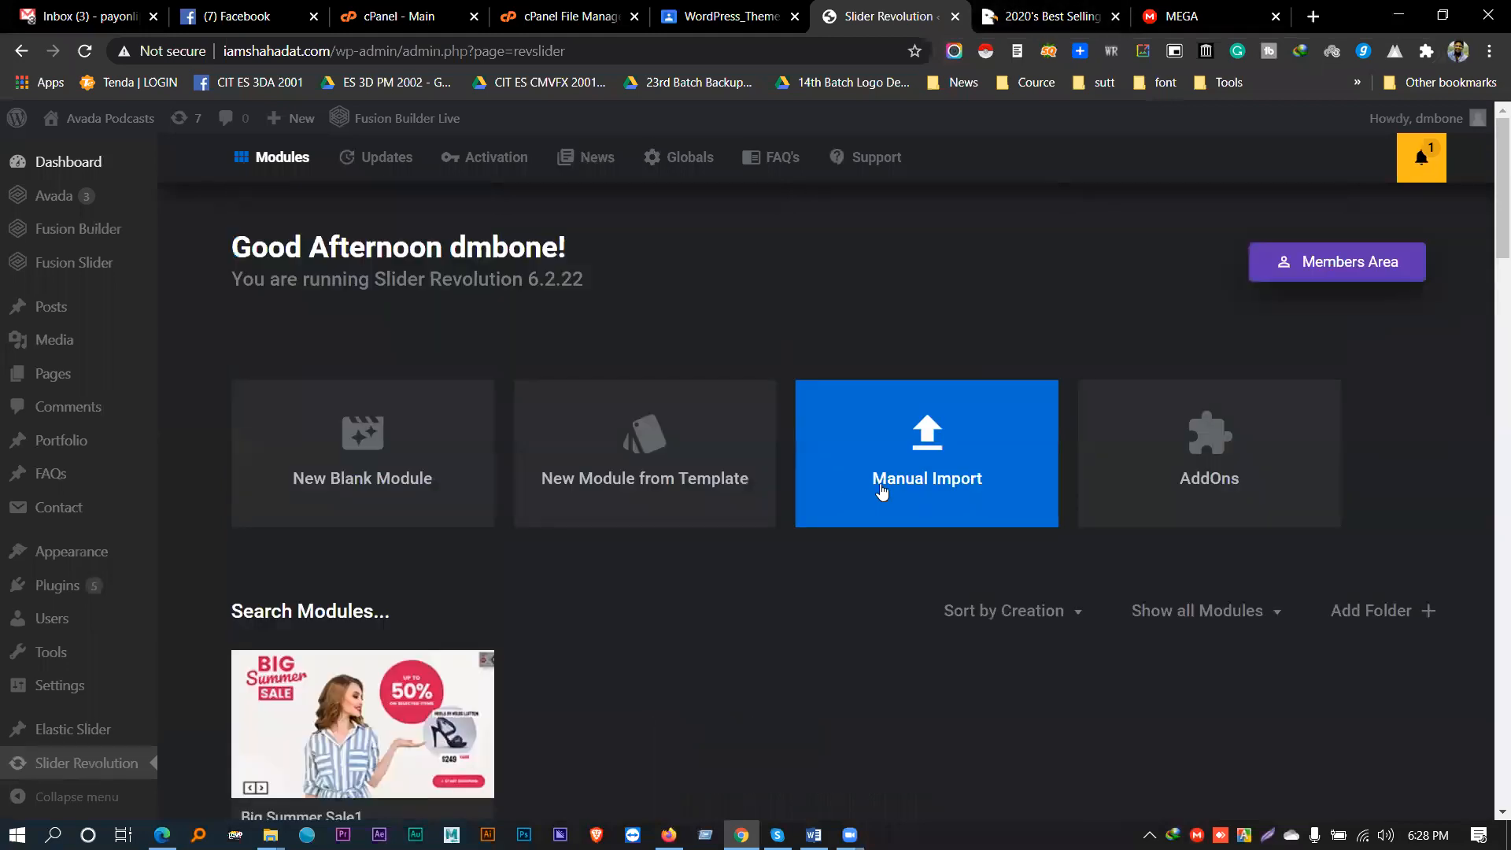
{"action": "scroll", "coordinate": [716, 510], "scroll_direction": "down", "scroll_amount": 3}
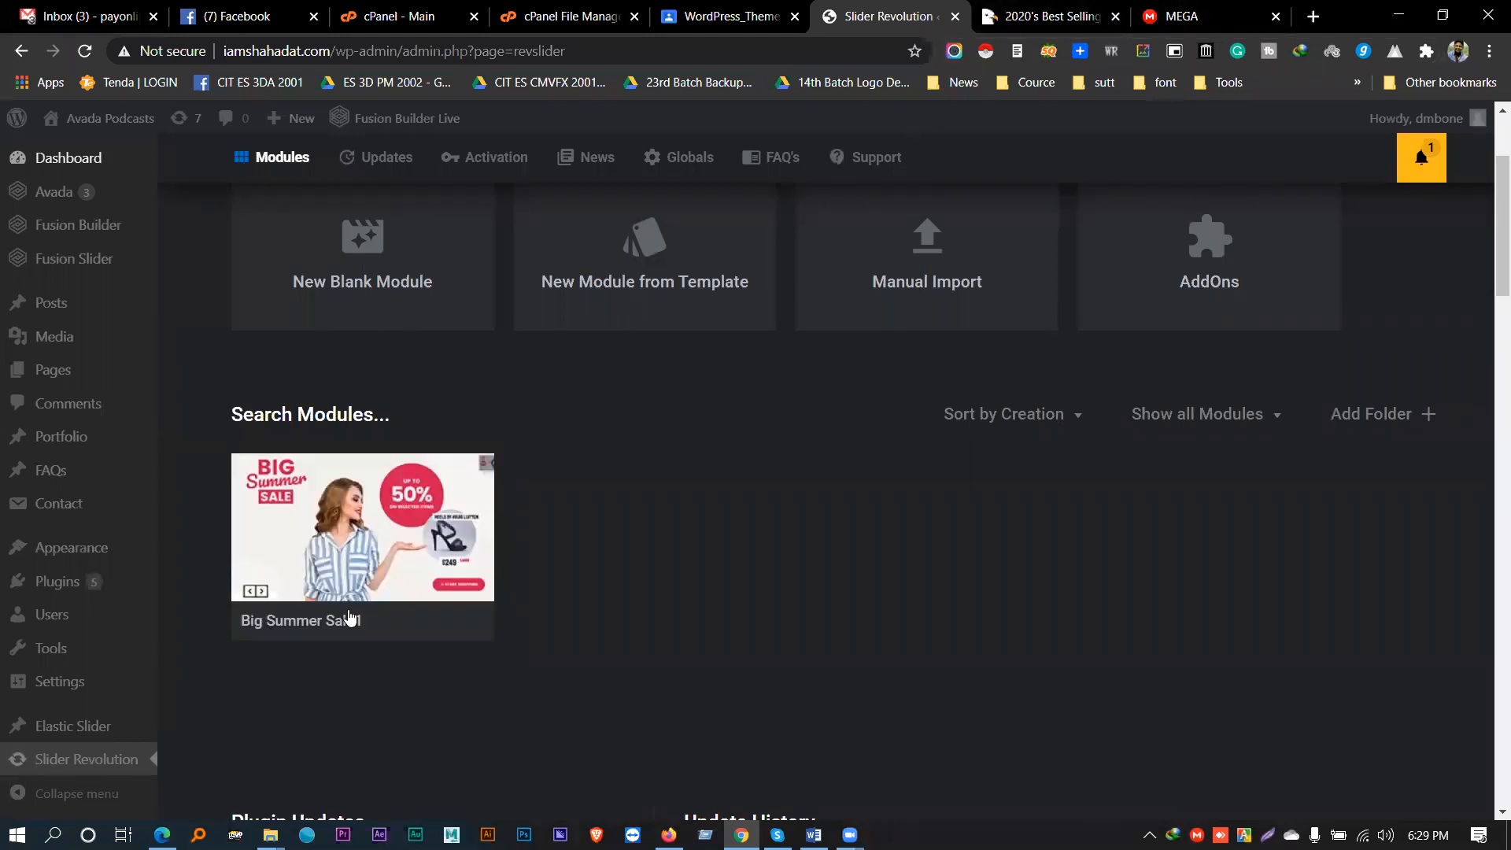
- Open Big Summer Sale1 in the slide editor and change the Summer layer to 'Hot Summer'
{"action": "left_click", "coordinate": [320, 533]}
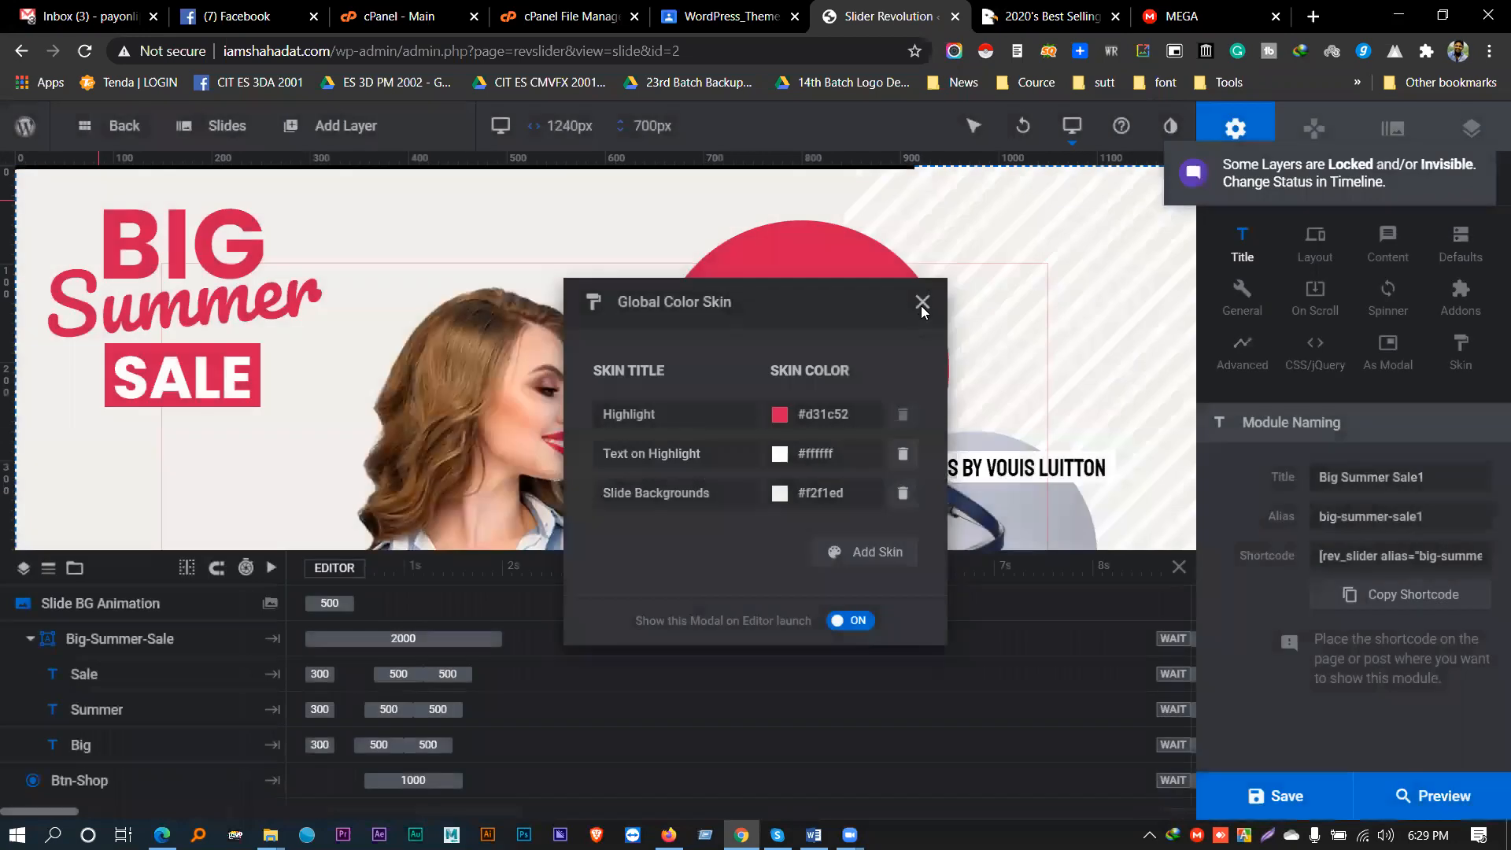
{"action": "left_click", "coordinate": [922, 304]}
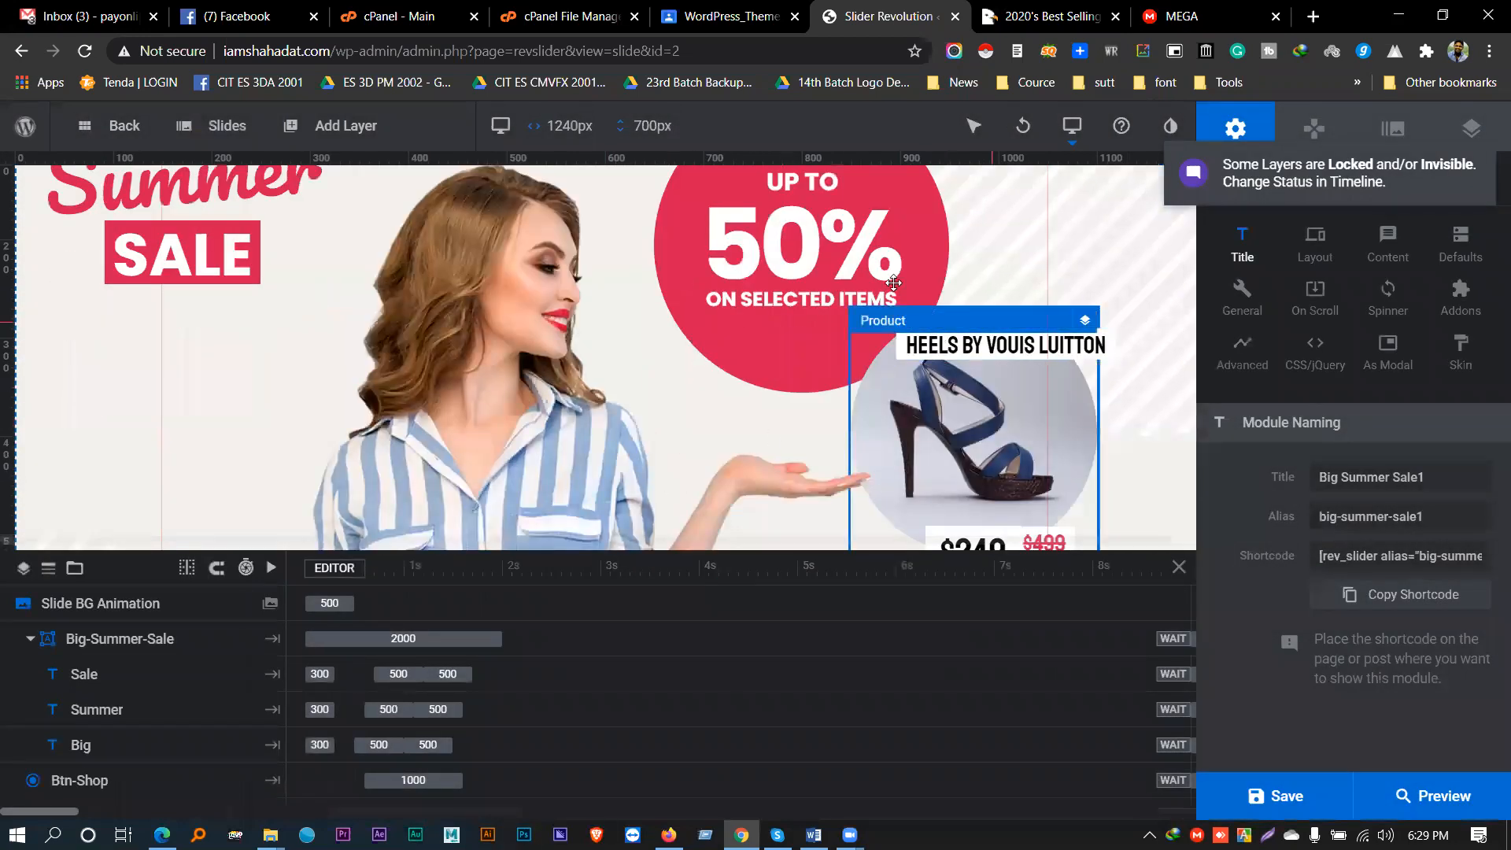
{"action": "left_click", "coordinate": [174, 306]}
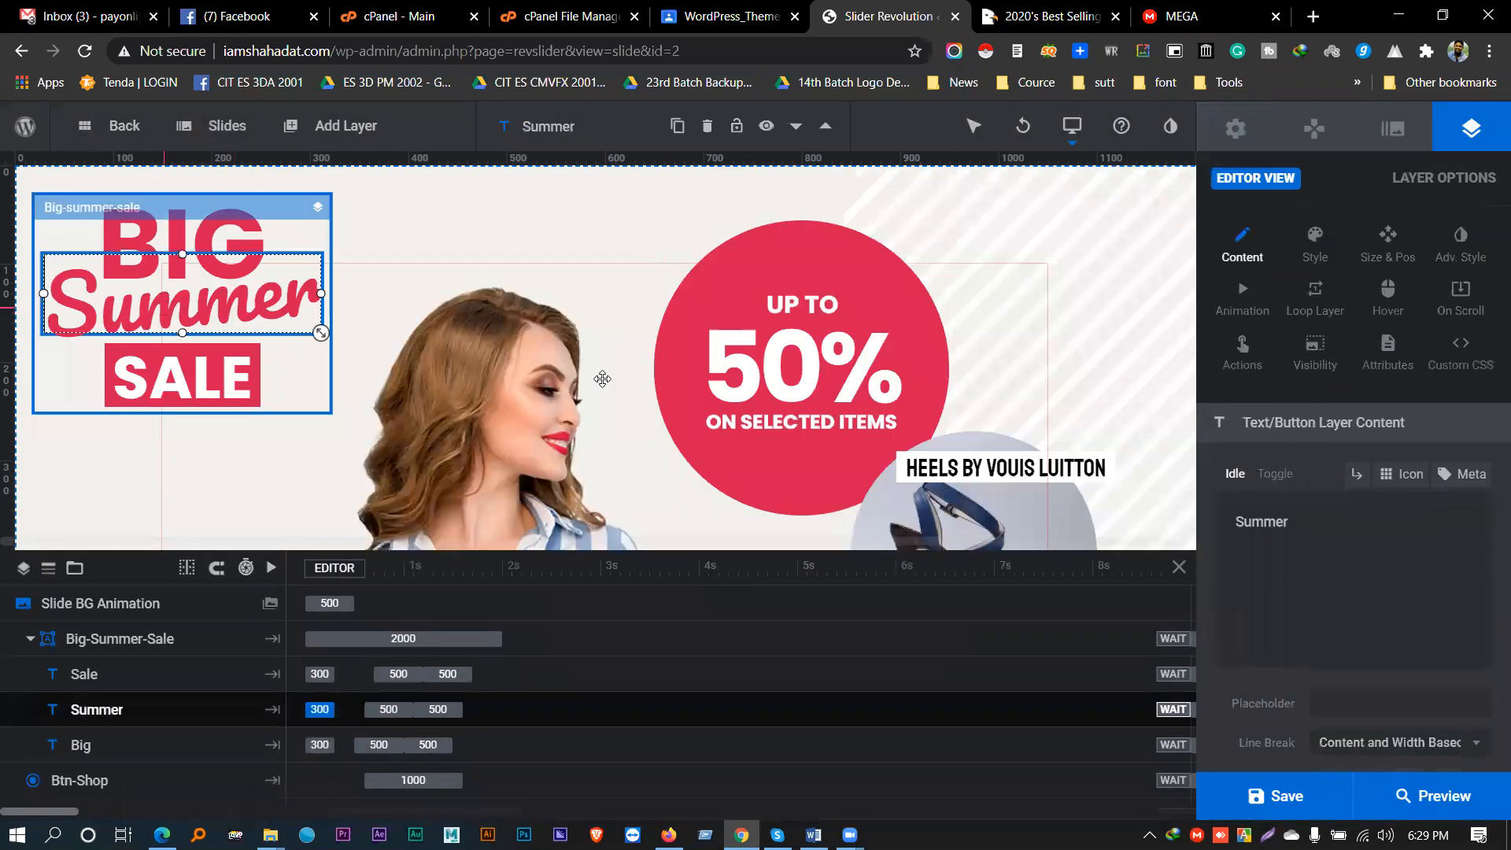
{"action": "double_click", "coordinate": [1250, 522]}
{"action": "left_click", "coordinate": [1235, 521]}
{"action": "type", "text": "HO"}
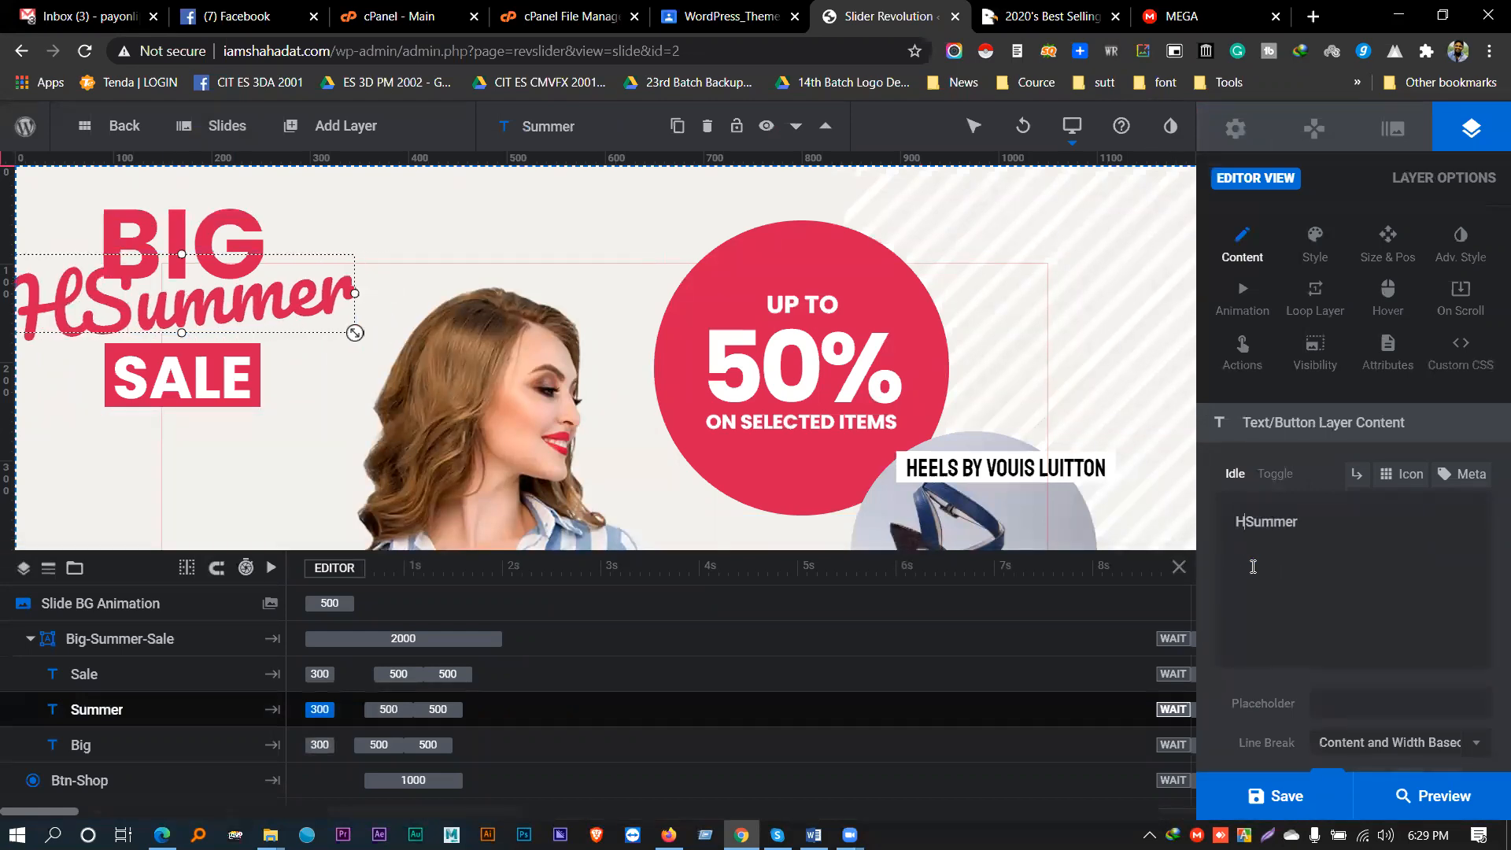
{"action": "key", "text": "BackSpace"}
{"action": "type", "text": "it "}
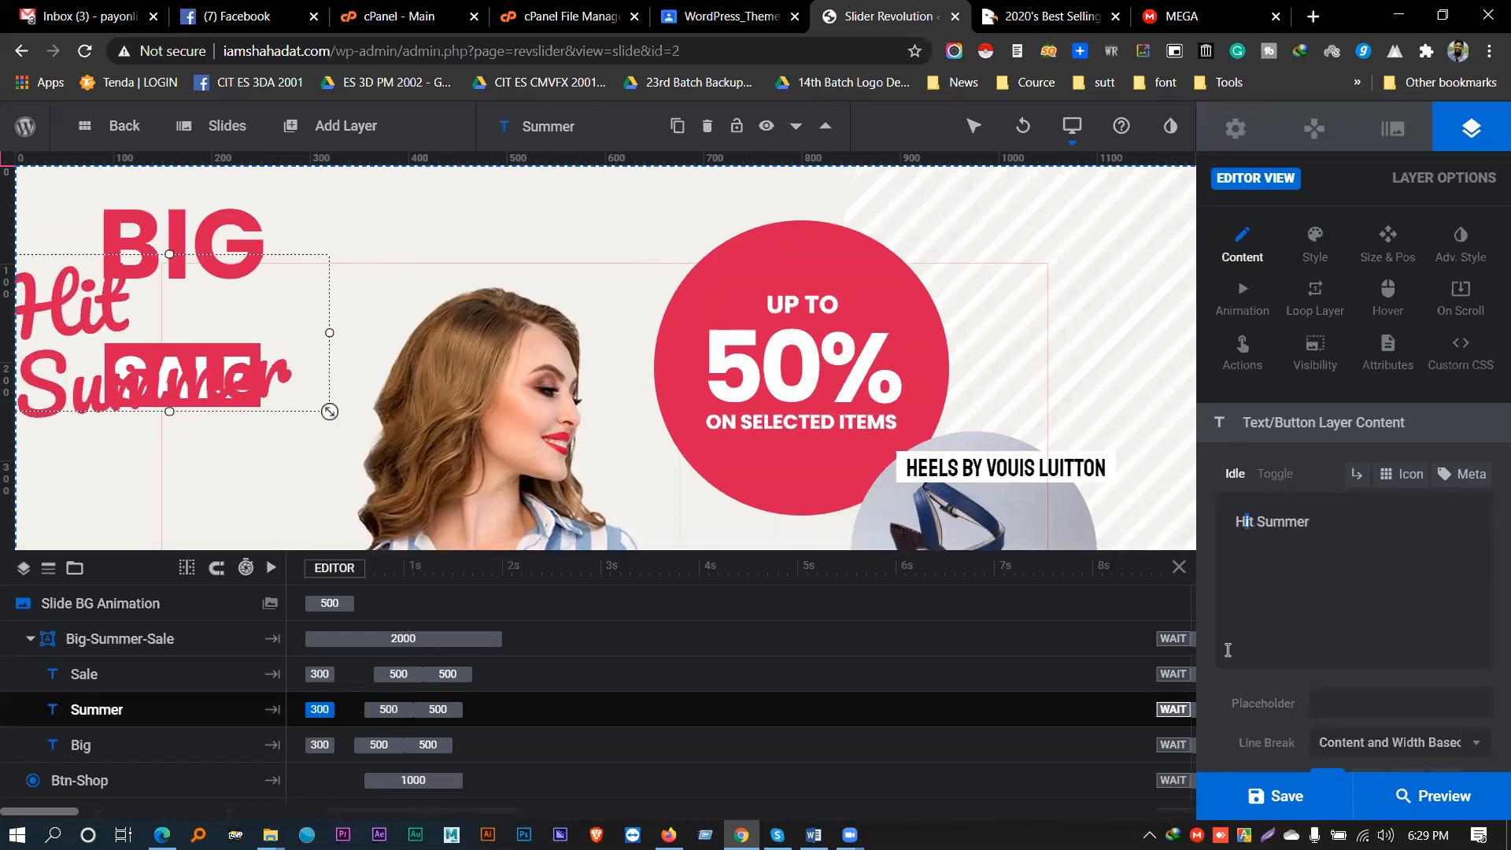
{"action": "type", "text": "o"}
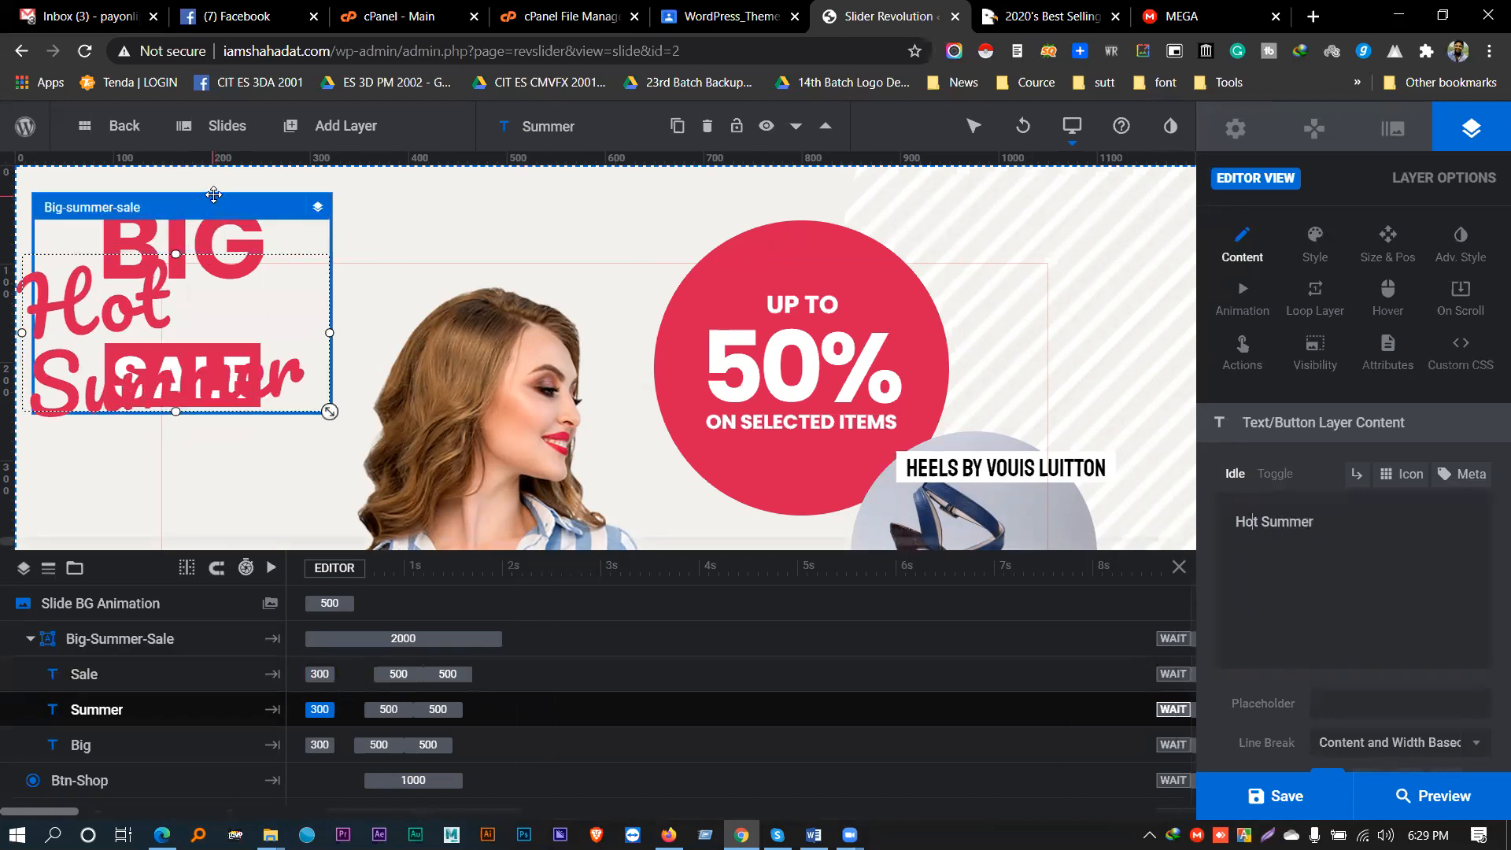
- Move the Big-summer-sale heading group further right and down
{"action": "left_click_drag", "start_coordinate": [265, 206], "coordinate": [319, 219]}
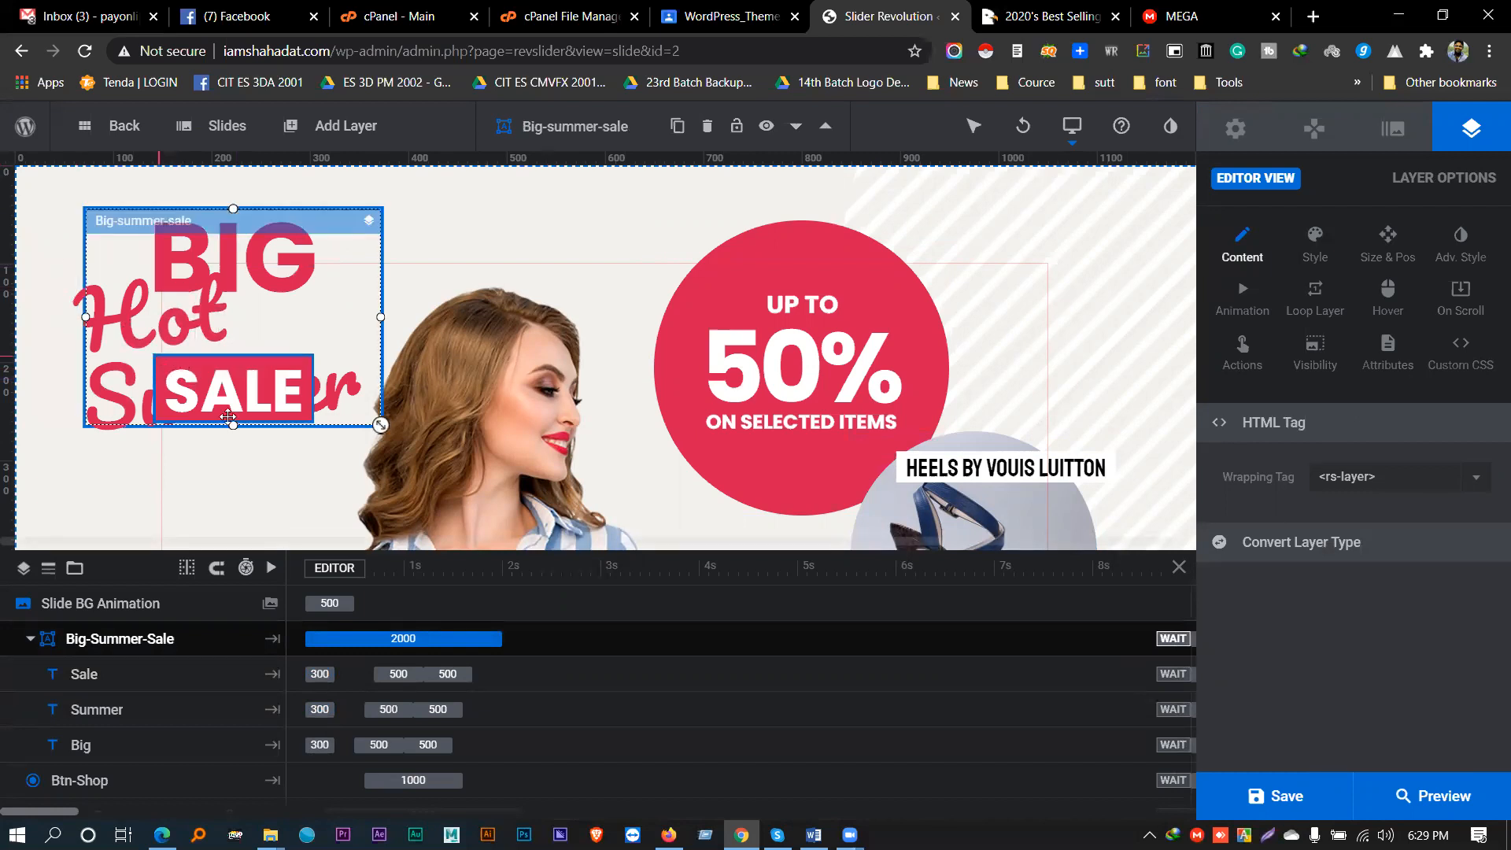
{"action": "scroll", "coordinate": [540, 432], "scroll_direction": "down", "scroll_amount": 3}
{"action": "scroll", "coordinate": [540, 433], "scroll_direction": "up", "scroll_amount": 3}
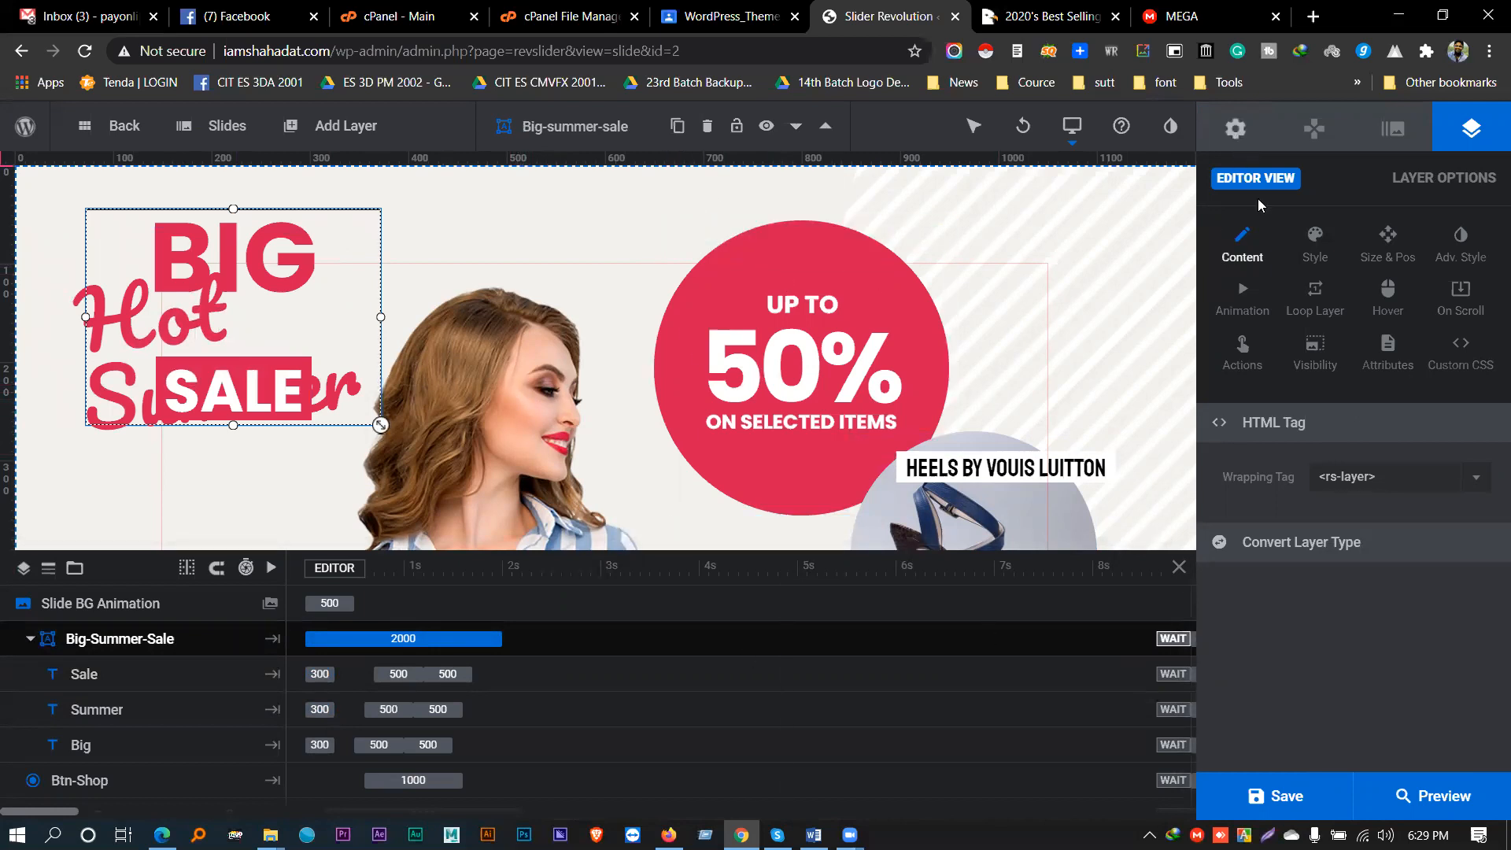
- Copy the Big Summer Sale1 shortcode from the Module General Options
{"action": "left_click", "coordinate": [1236, 128]}
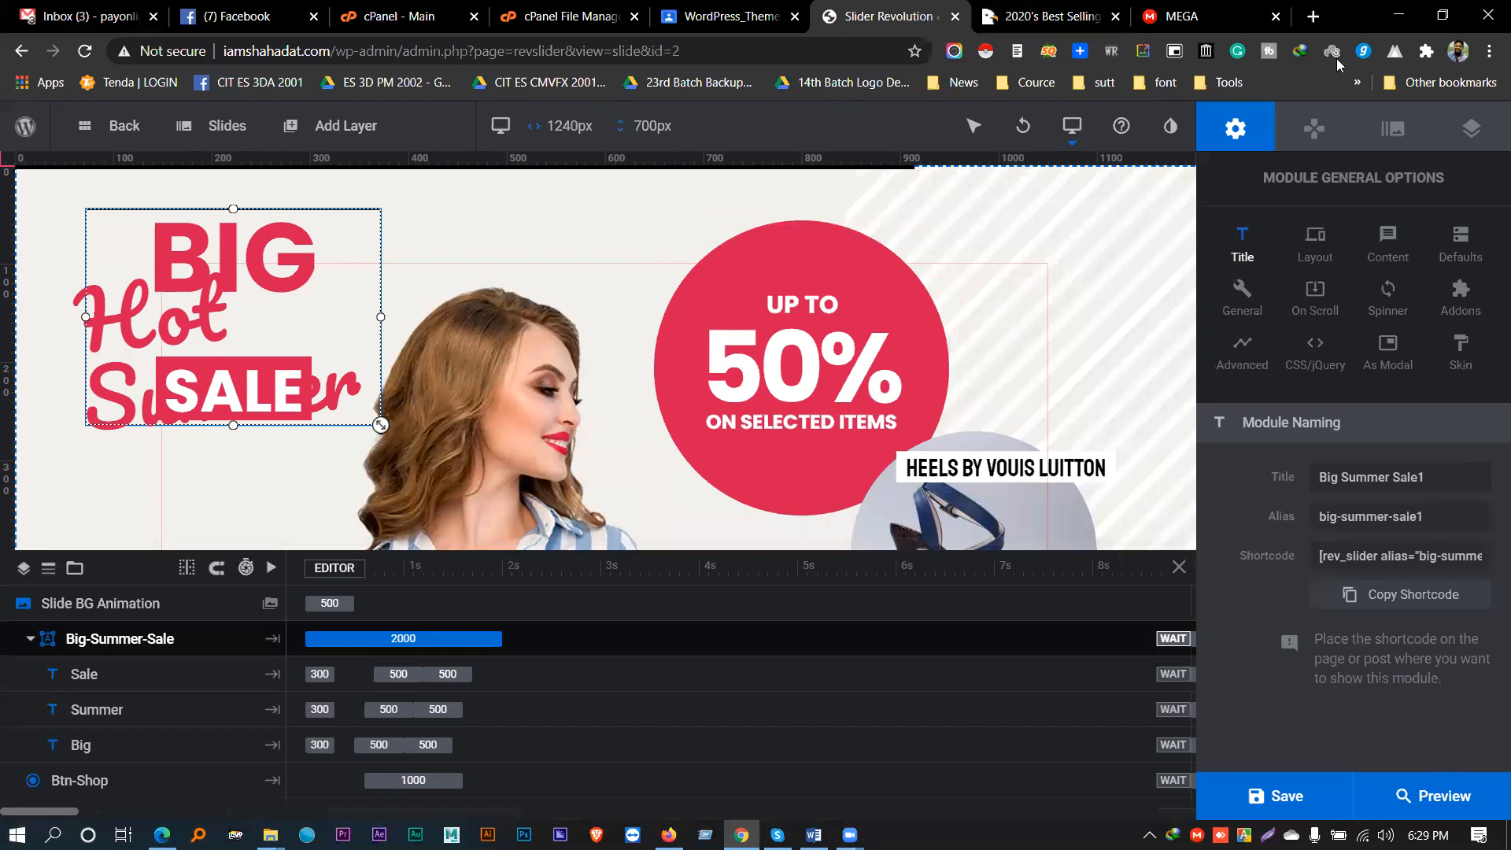
{"action": "left_click", "coordinate": [1414, 595]}
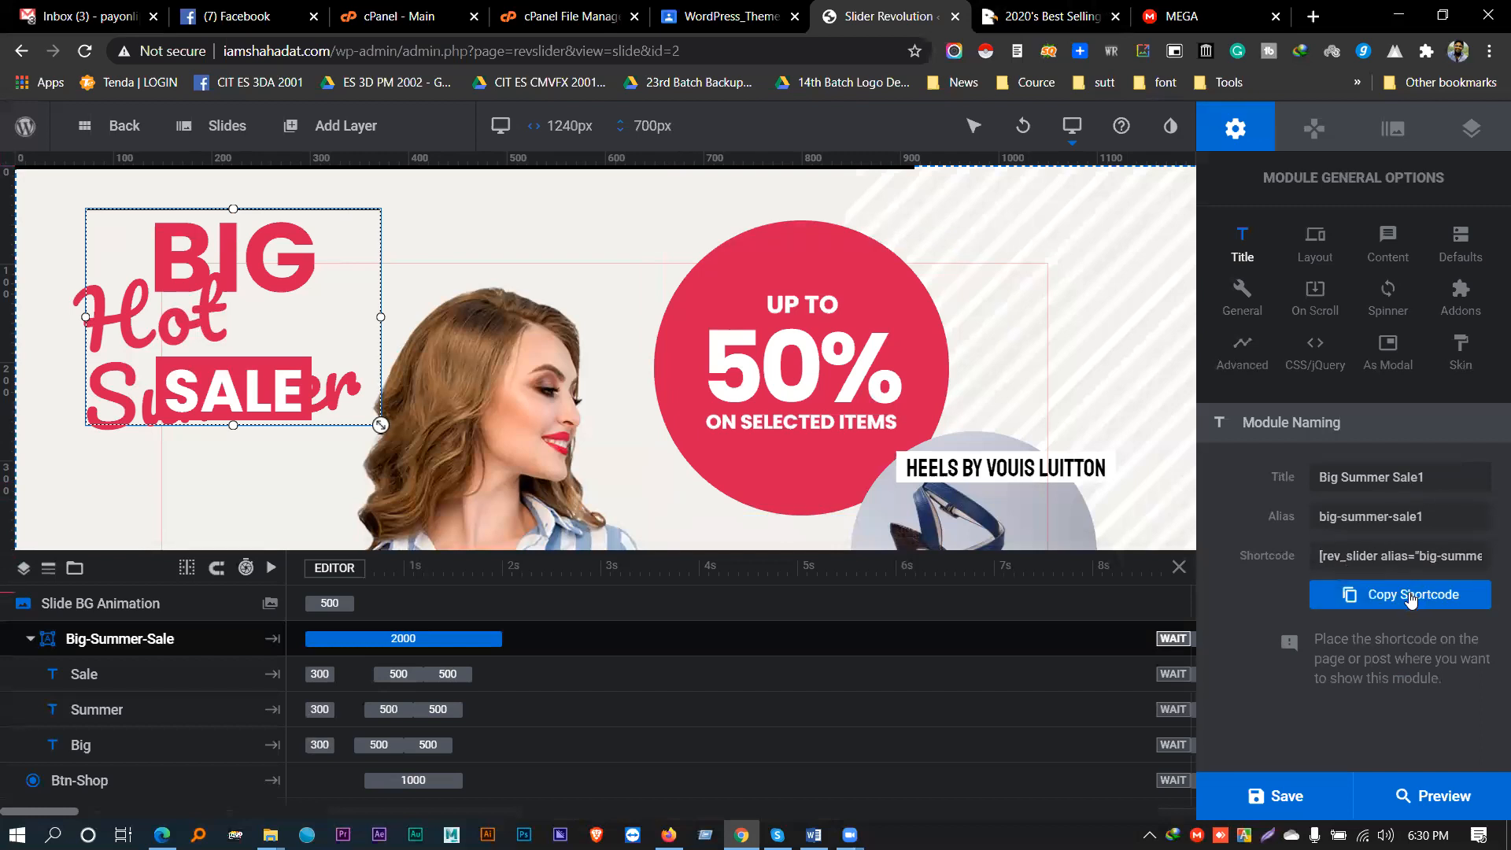
{"action": "left_click", "coordinate": [1411, 600]}
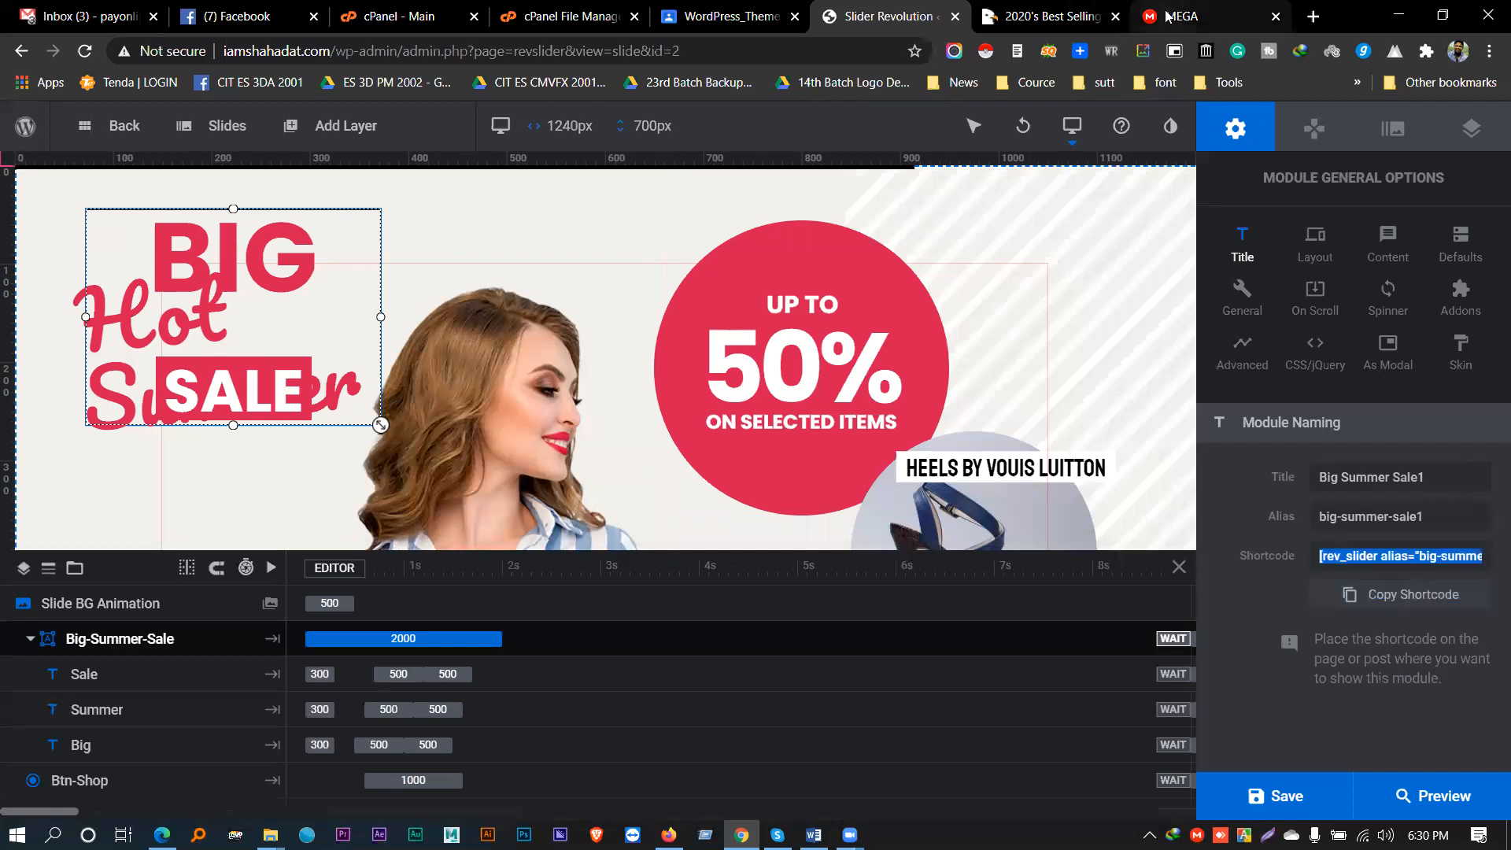
- Switch to the CodeCanyon top sellers page
{"action": "left_click", "coordinate": [1171, 16]}
{"action": "left_click", "coordinate": [1063, 9]}
{"action": "scroll", "coordinate": [680, 380], "scroll_direction": "down", "scroll_amount": 1}
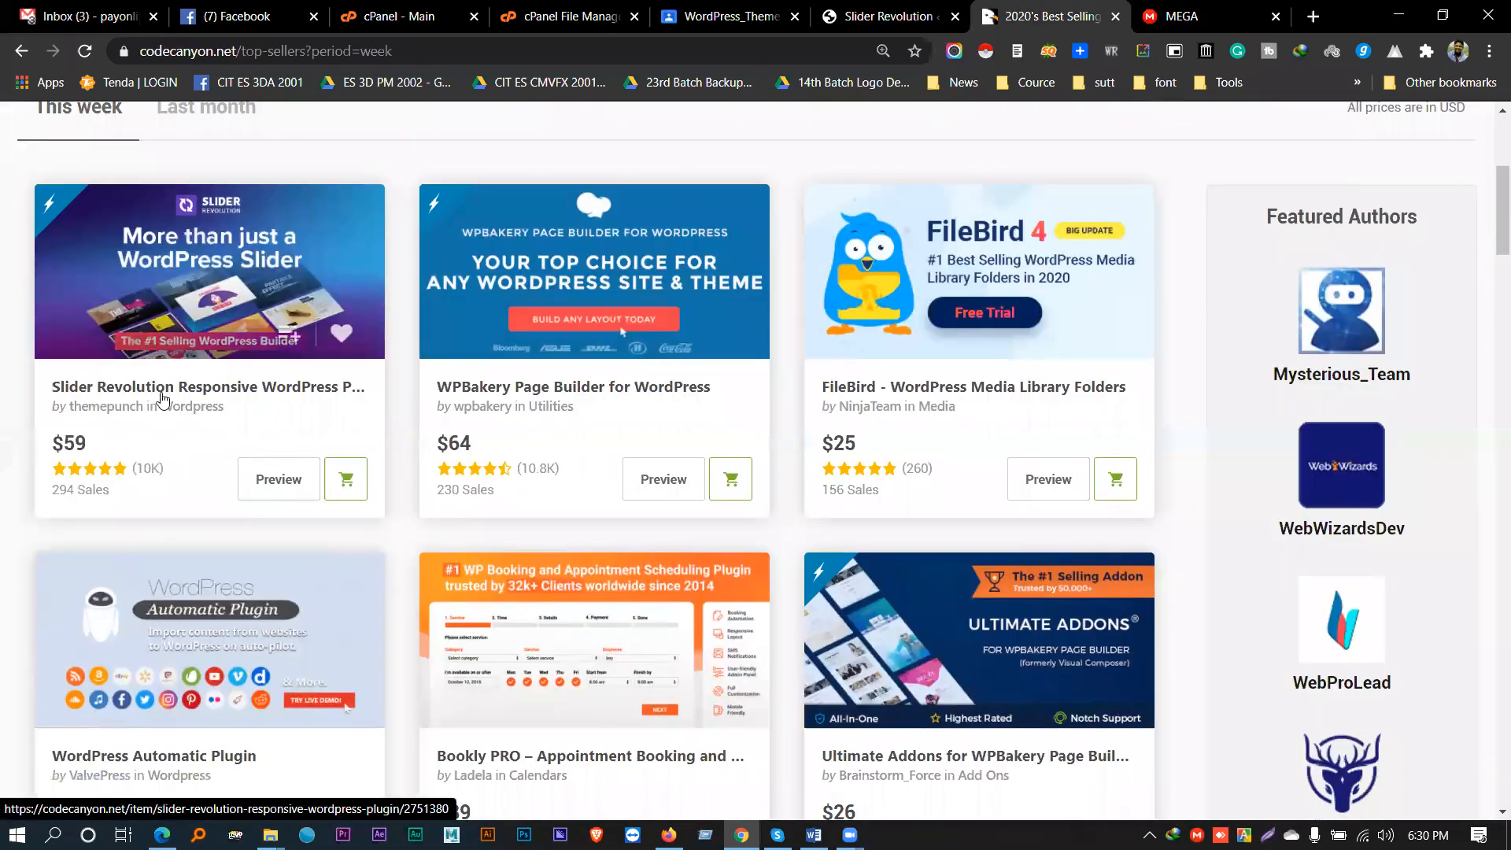
- Browse the template gallery in Slider Revolution's live preview on sliderrevolution.com, then return to MEGA
{"action": "left_click", "coordinate": [162, 393]}
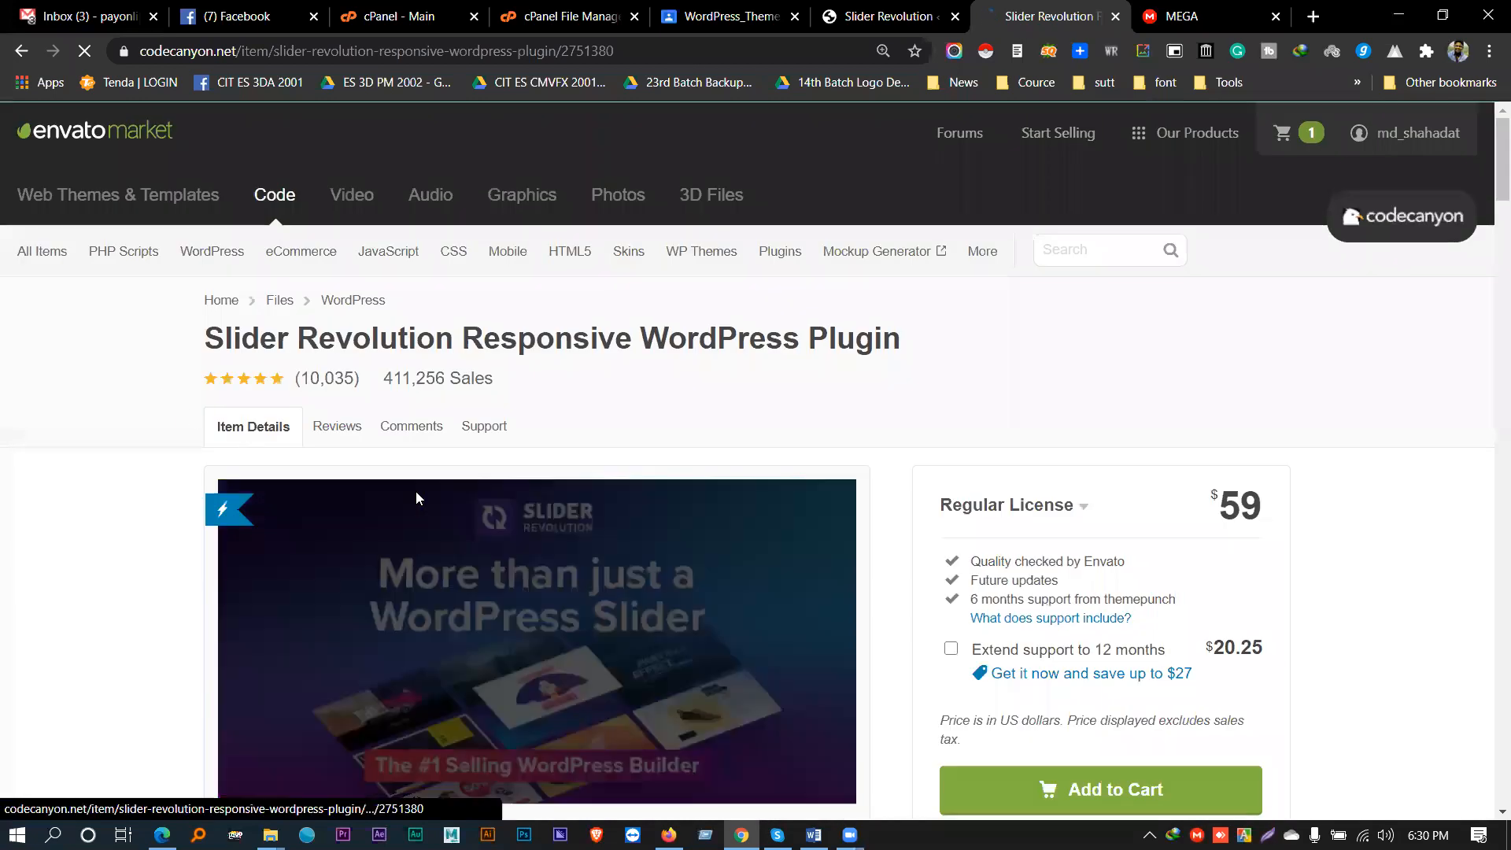
{"action": "scroll", "coordinate": [415, 491], "scroll_direction": "down", "scroll_amount": 3}
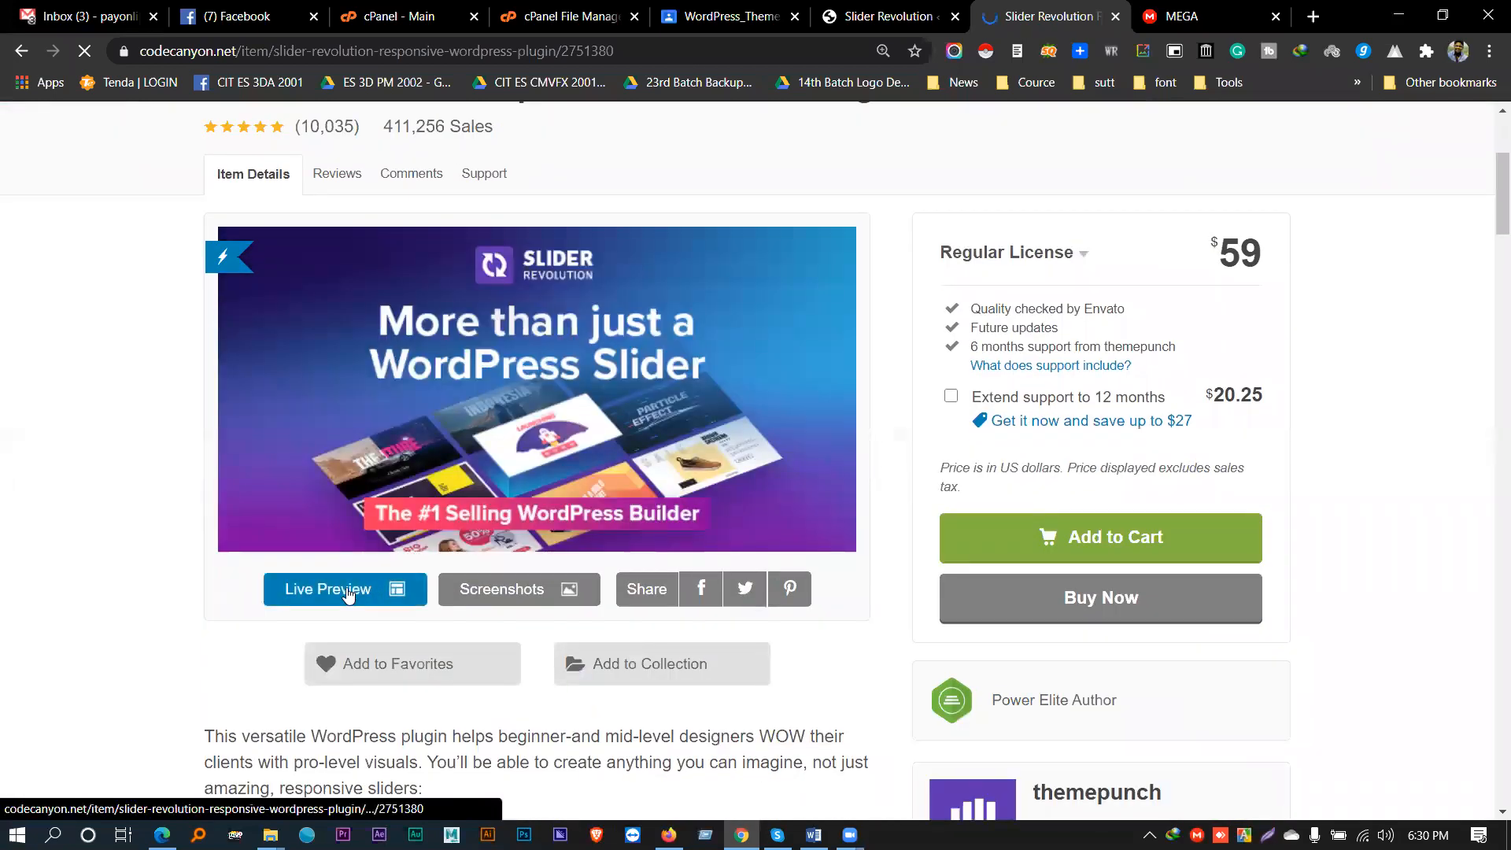
{"action": "left_click", "coordinate": [346, 587]}
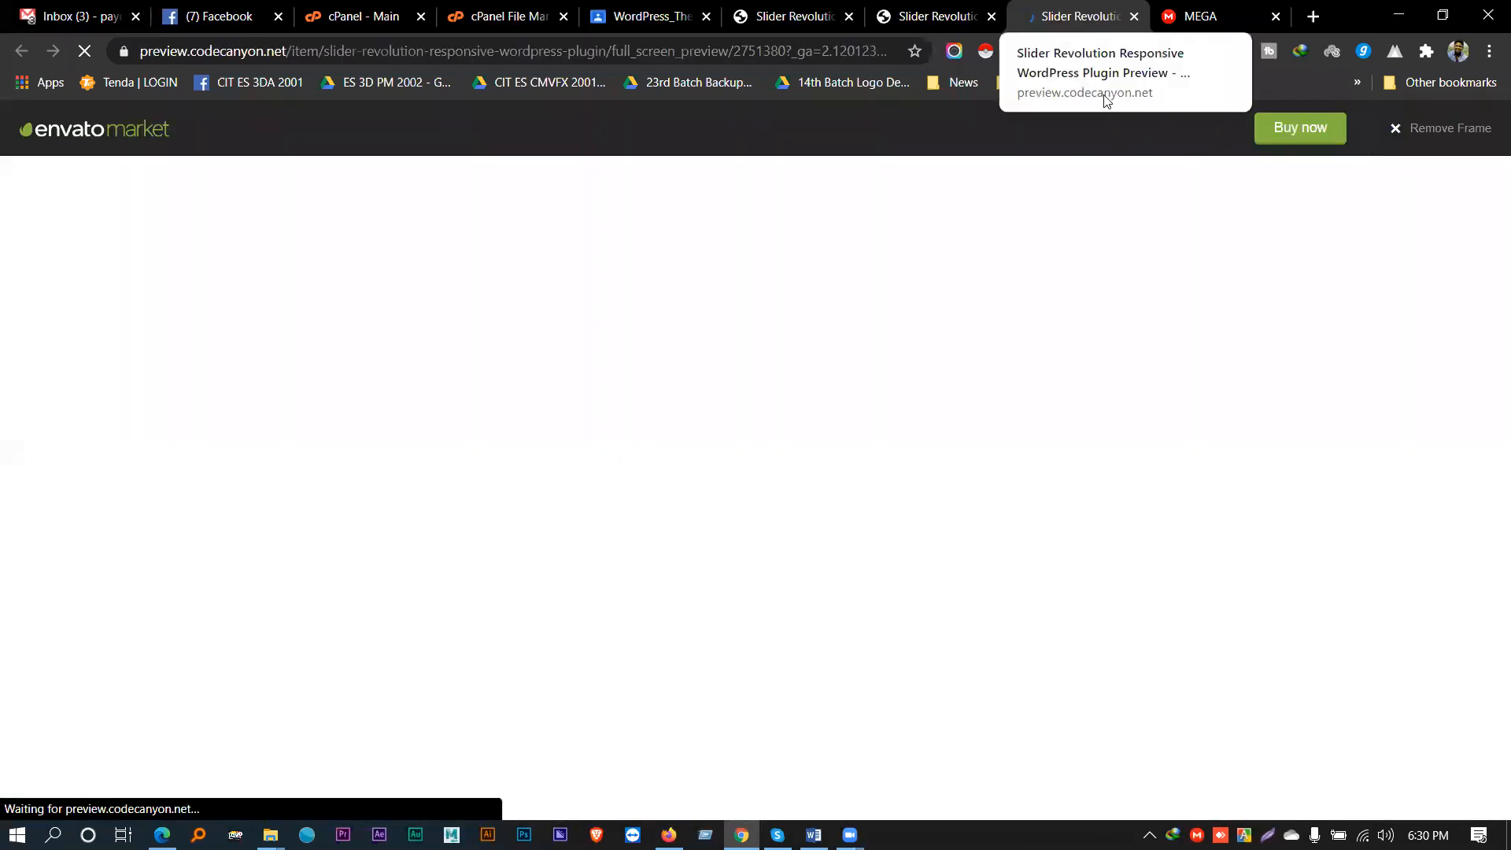
{"action": "left_click", "coordinate": [1424, 132]}
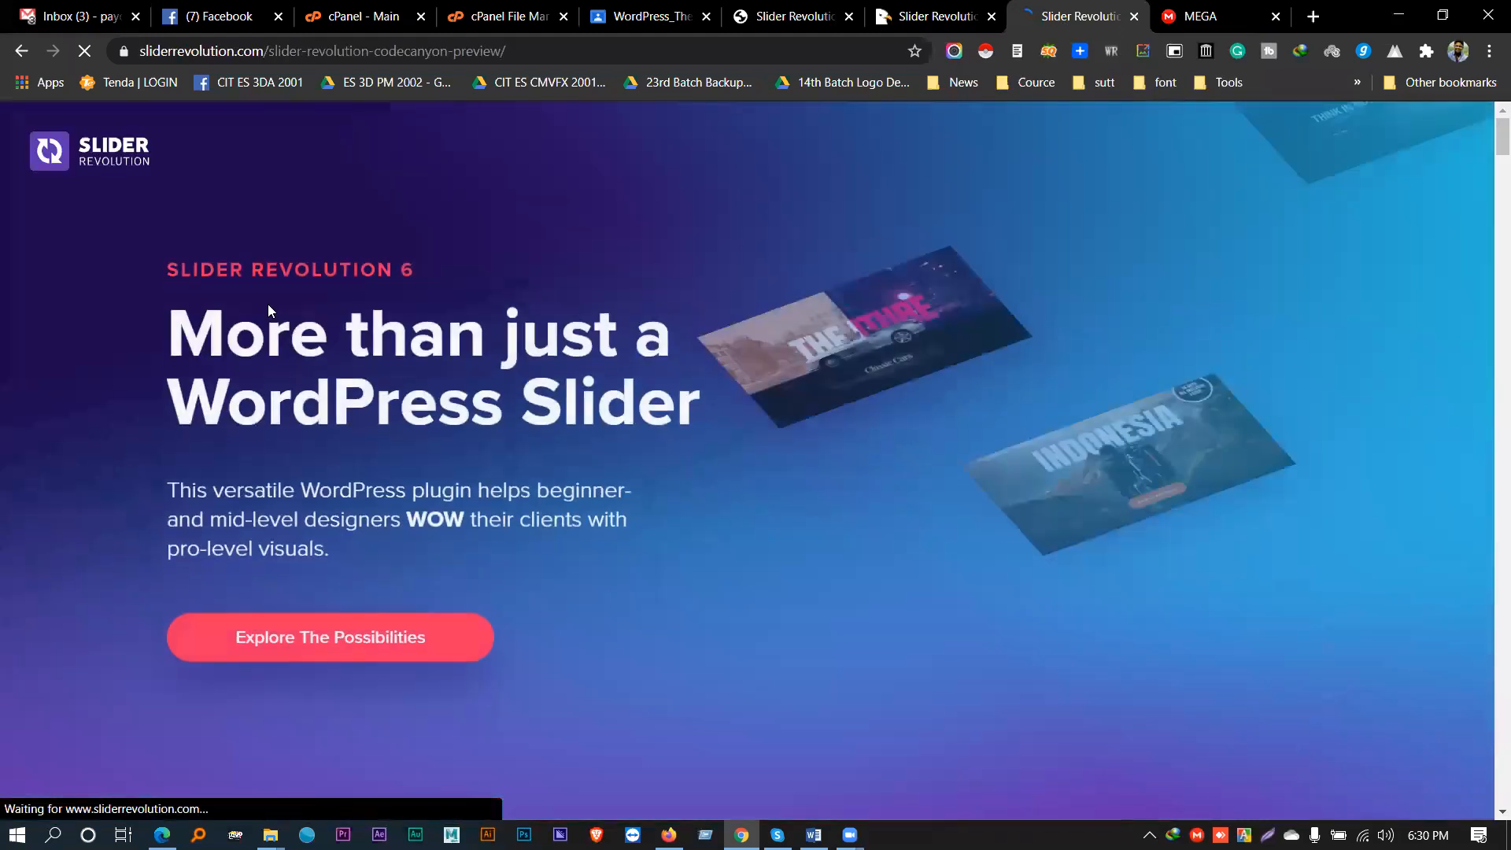
{"action": "scroll", "coordinate": [509, 285], "scroll_direction": "down", "scroll_amount": 20}
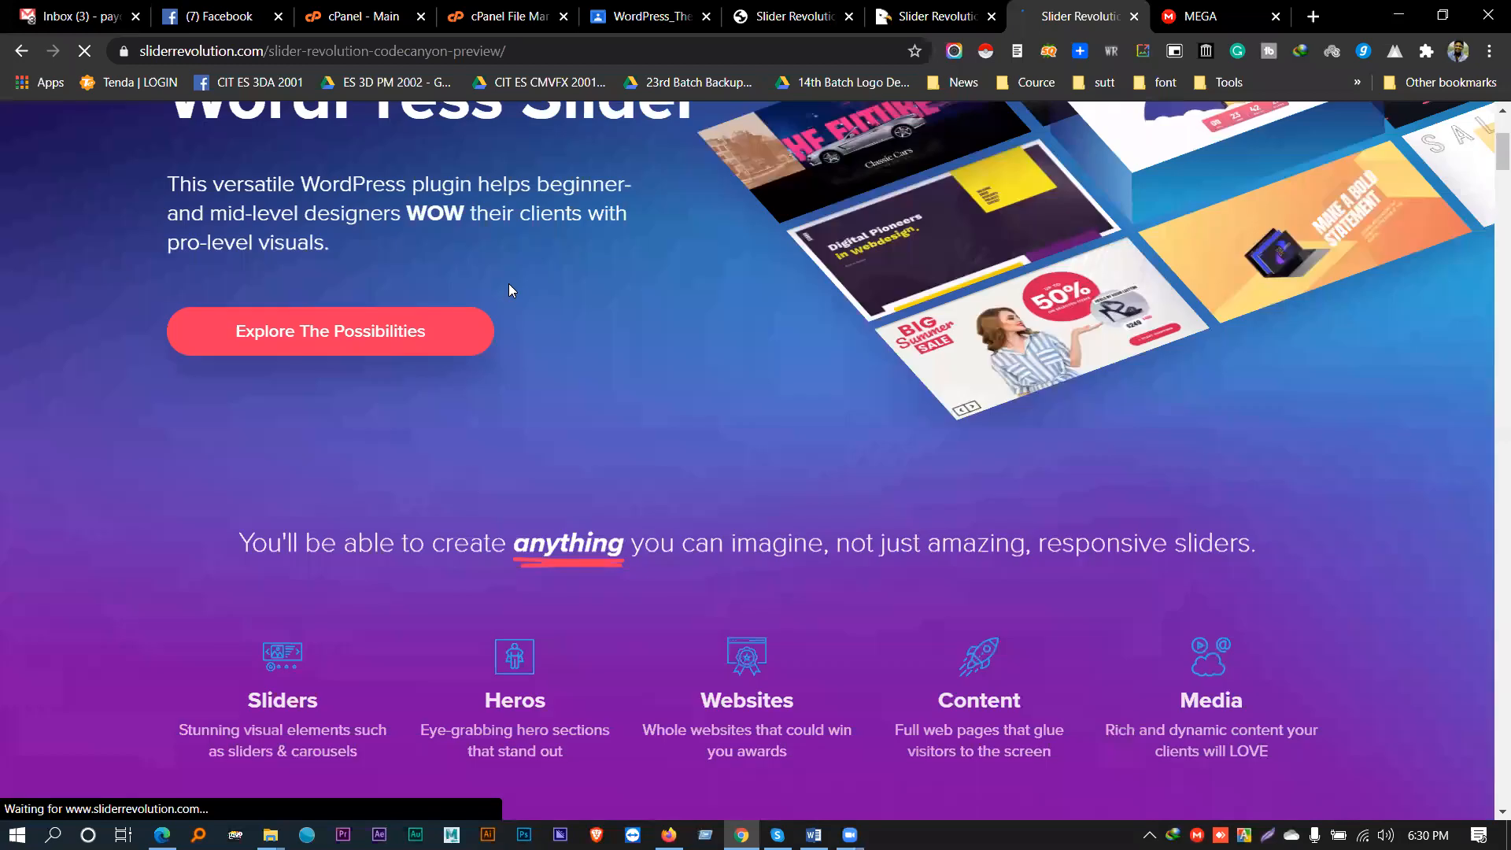
{"action": "scroll", "coordinate": [508, 293], "scroll_direction": "down", "scroll_amount": 20}
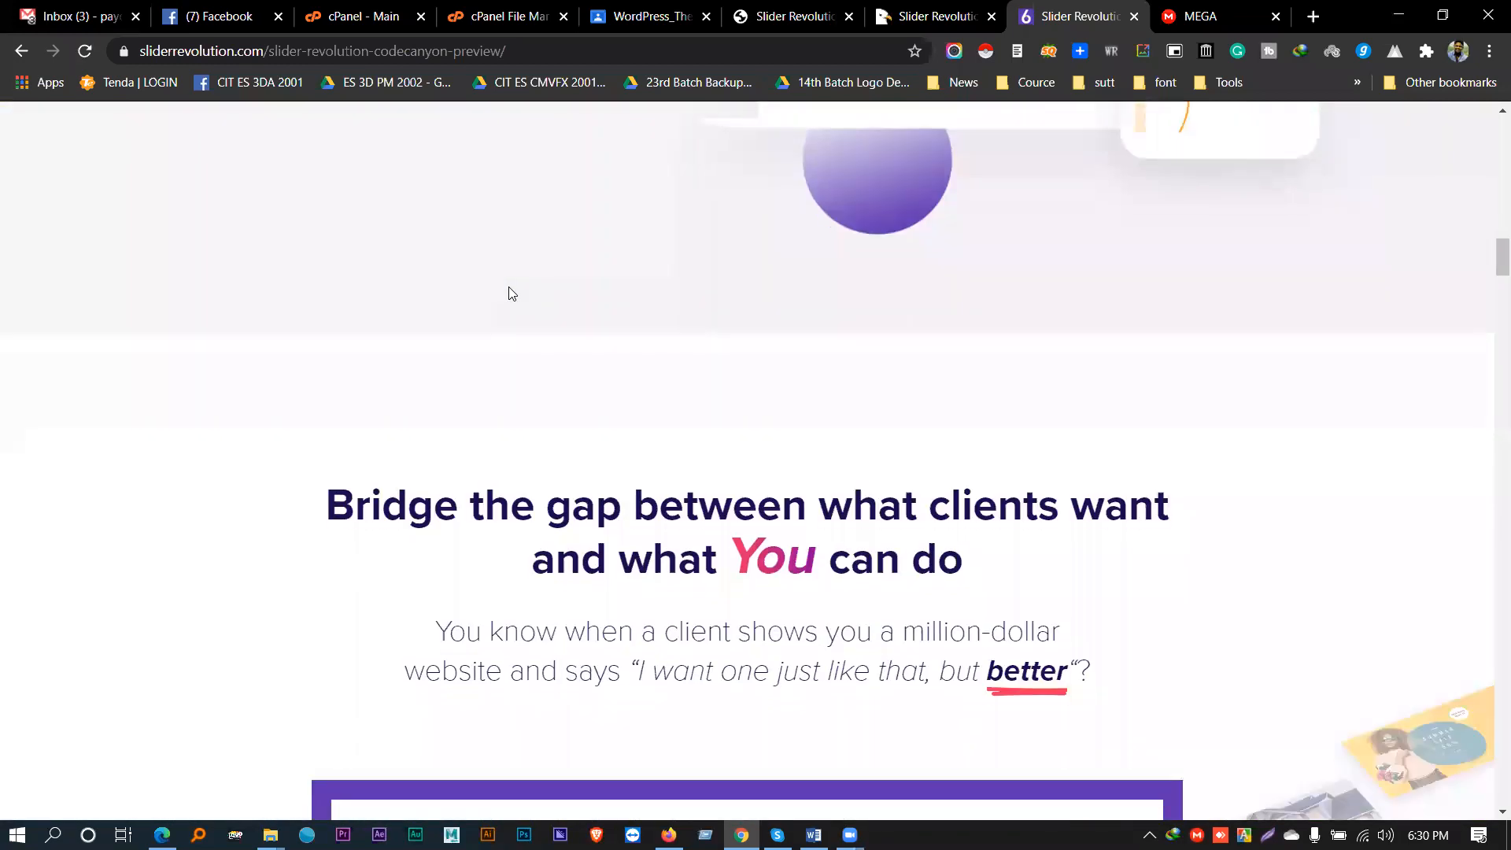
{"action": "scroll", "coordinate": [505, 288], "scroll_direction": "down", "scroll_amount": 3}
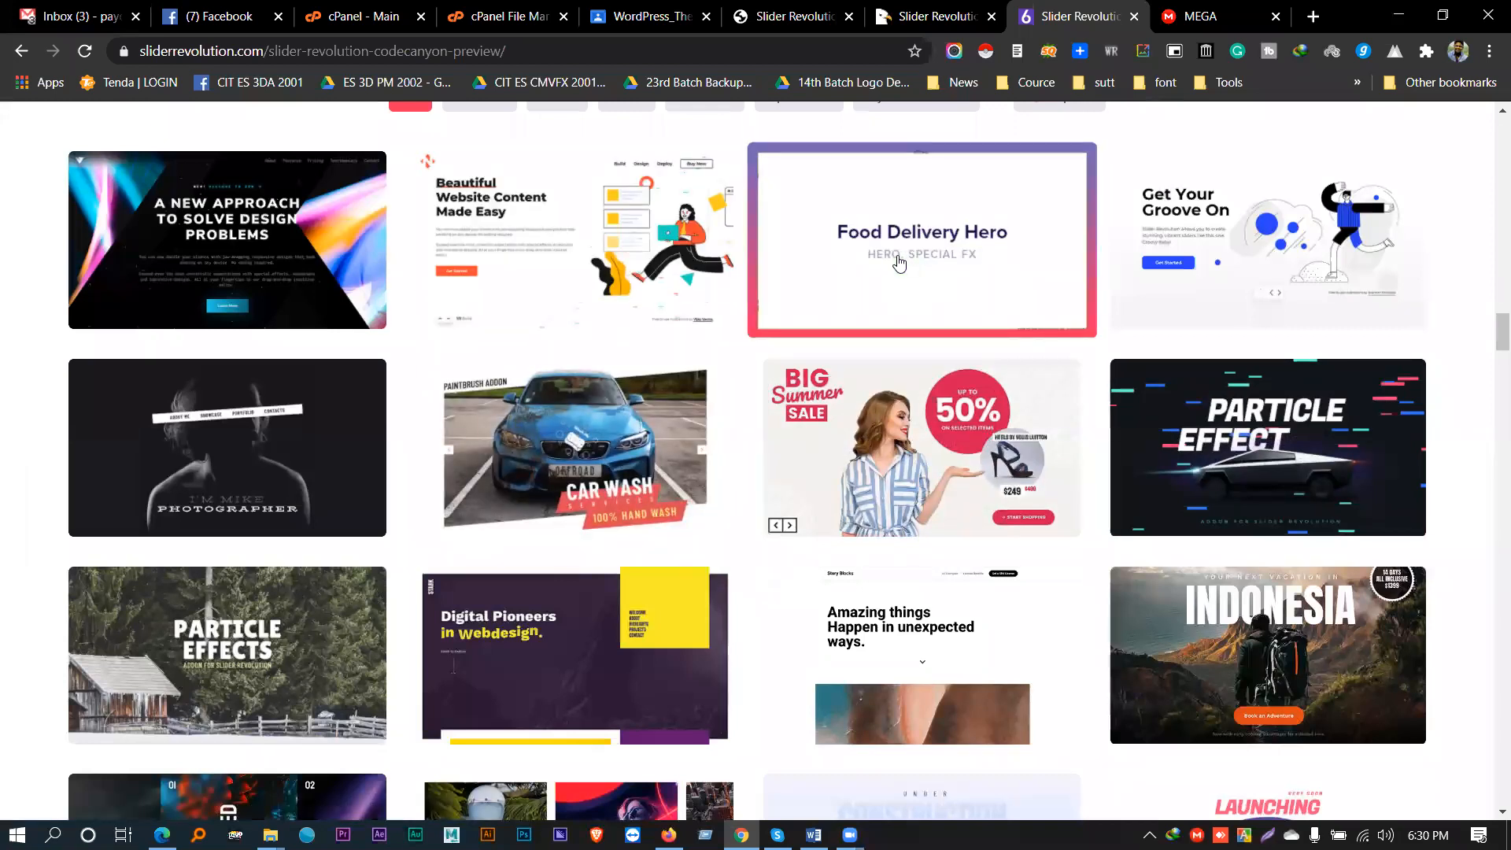
{"action": "left_click", "coordinate": [1200, 16]}
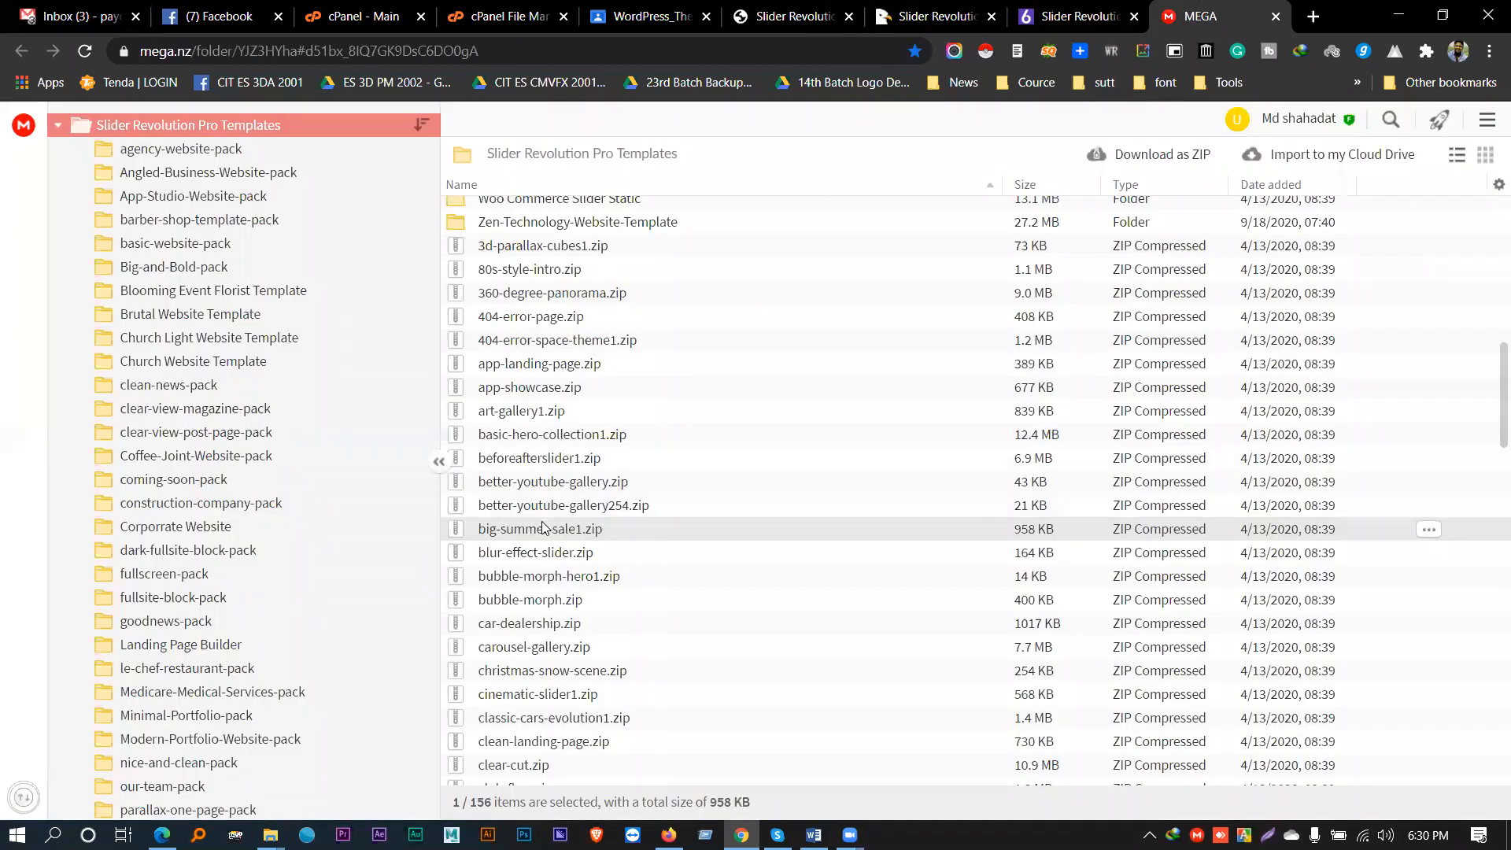
- Find food-delivery1.zip in MEGA and compare it with the gallery previews
{"action": "scroll", "coordinate": [549, 485], "scroll_direction": "up", "scroll_amount": 10}
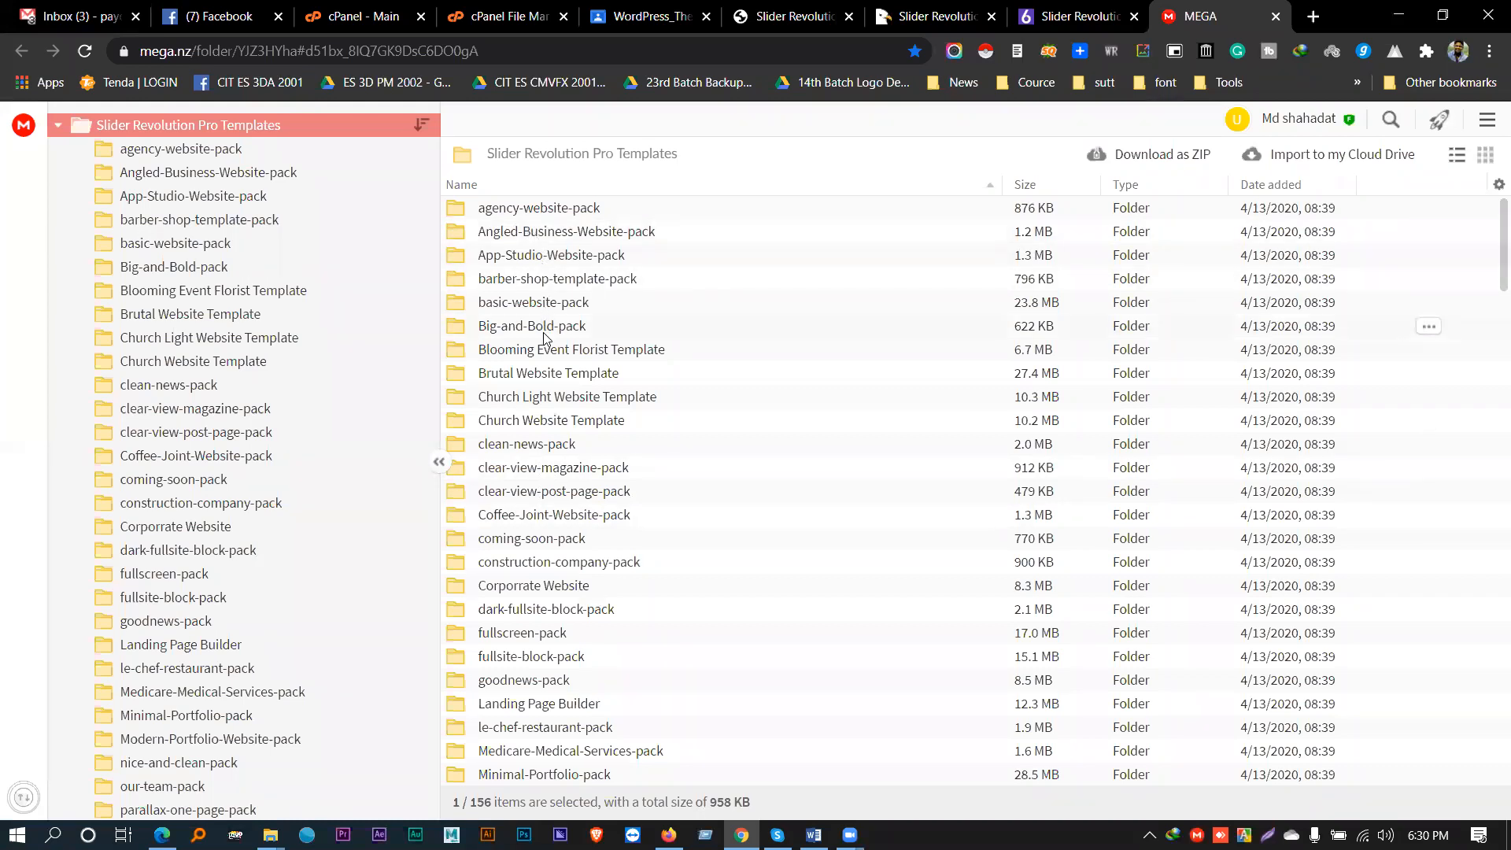
{"action": "scroll", "coordinate": [543, 443], "scroll_direction": "down", "scroll_amount": 2}
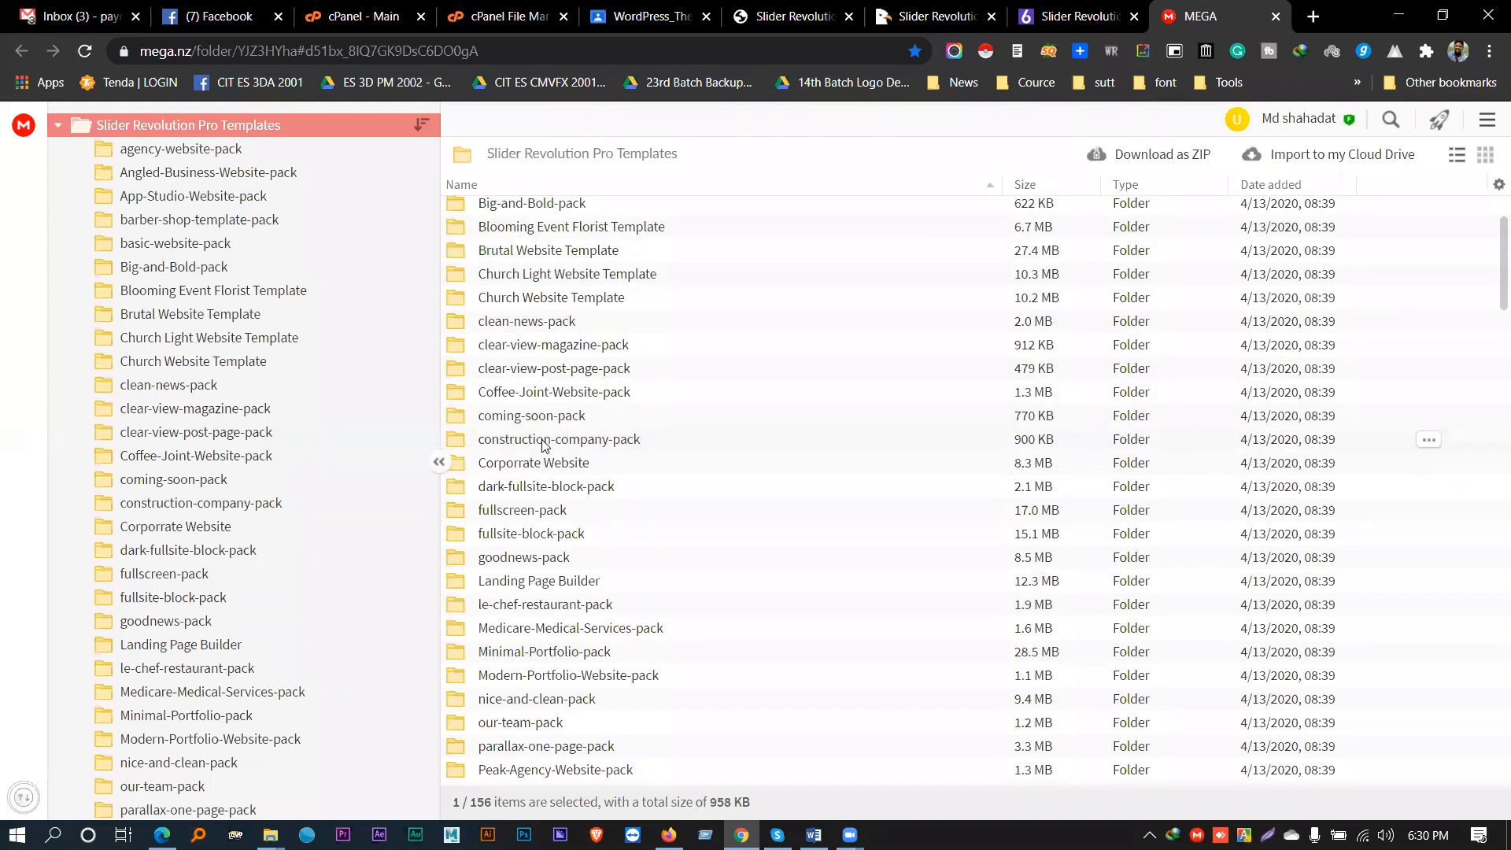
{"action": "scroll", "coordinate": [542, 445], "scroll_direction": "down", "scroll_amount": 2}
{"action": "scroll", "coordinate": [543, 444], "scroll_direction": "down", "scroll_amount": 2}
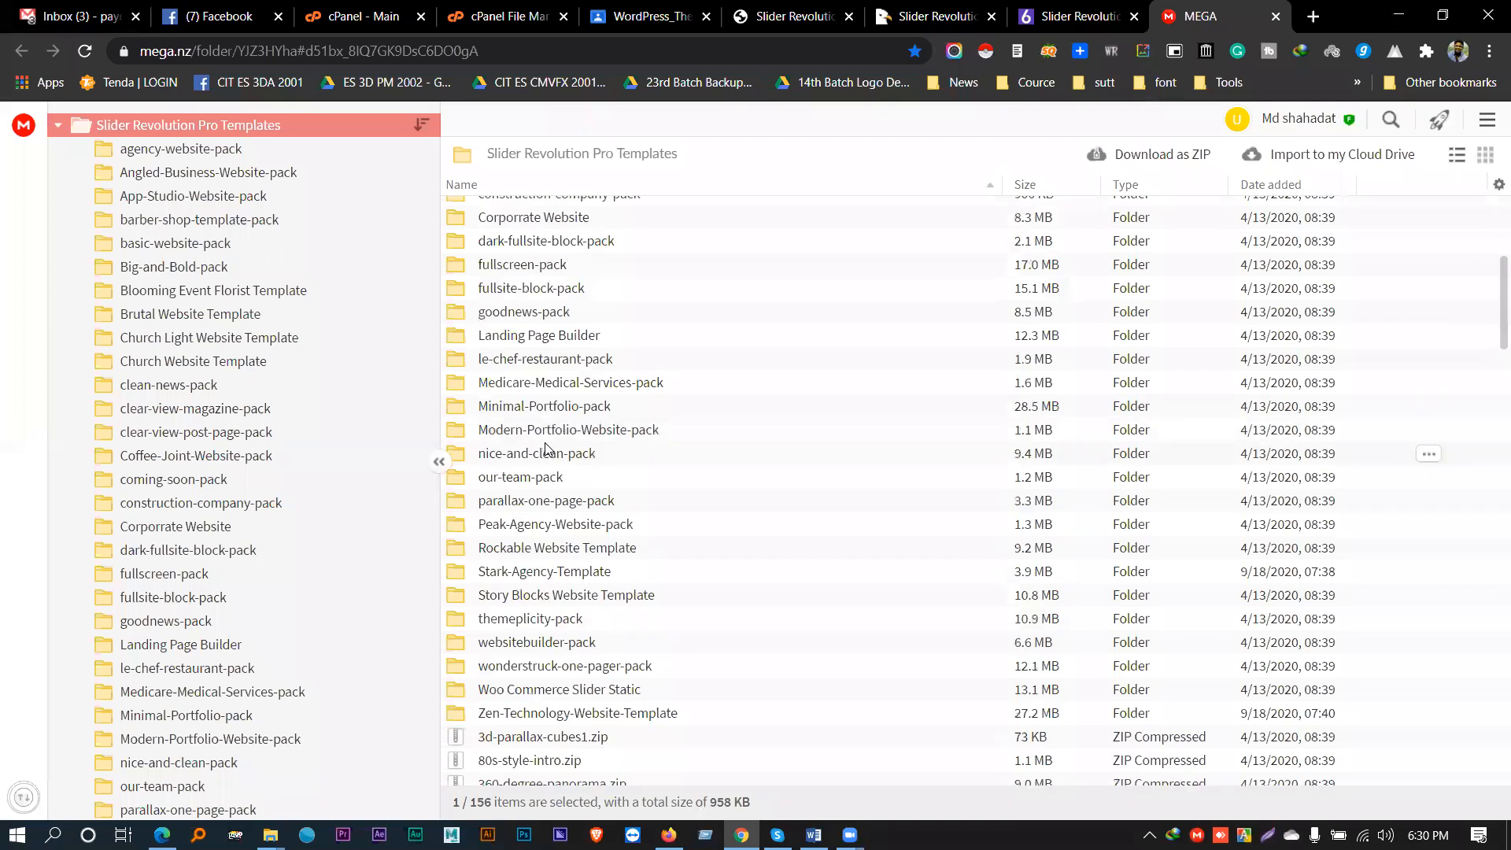
{"action": "scroll", "coordinate": [545, 447], "scroll_direction": "down", "scroll_amount": 2}
{"action": "scroll", "coordinate": [545, 451], "scroll_direction": "down", "scroll_amount": 5}
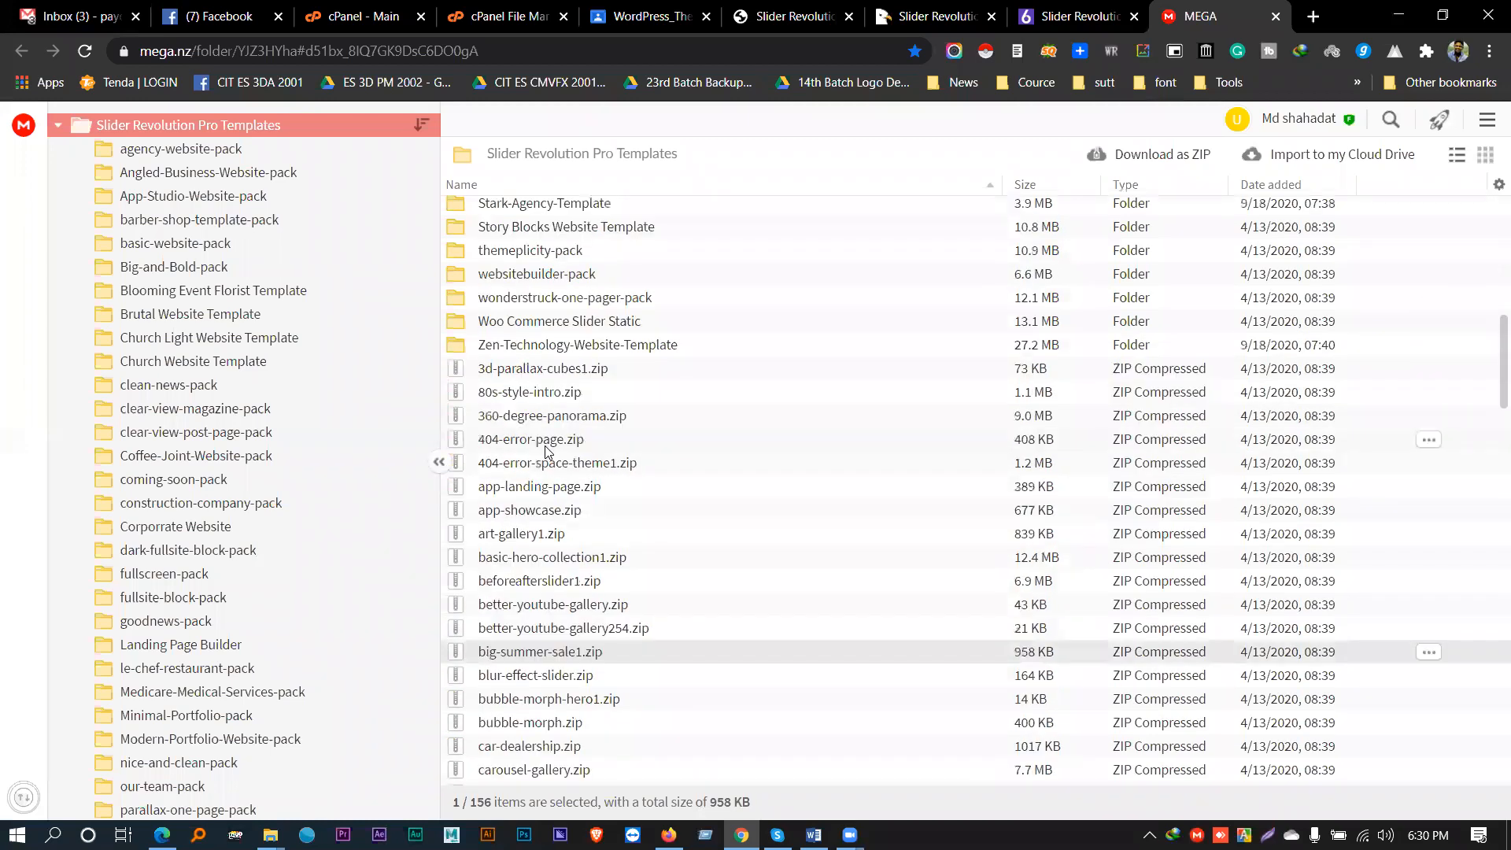
{"action": "scroll", "coordinate": [545, 451], "scroll_direction": "down", "scroll_amount": 3}
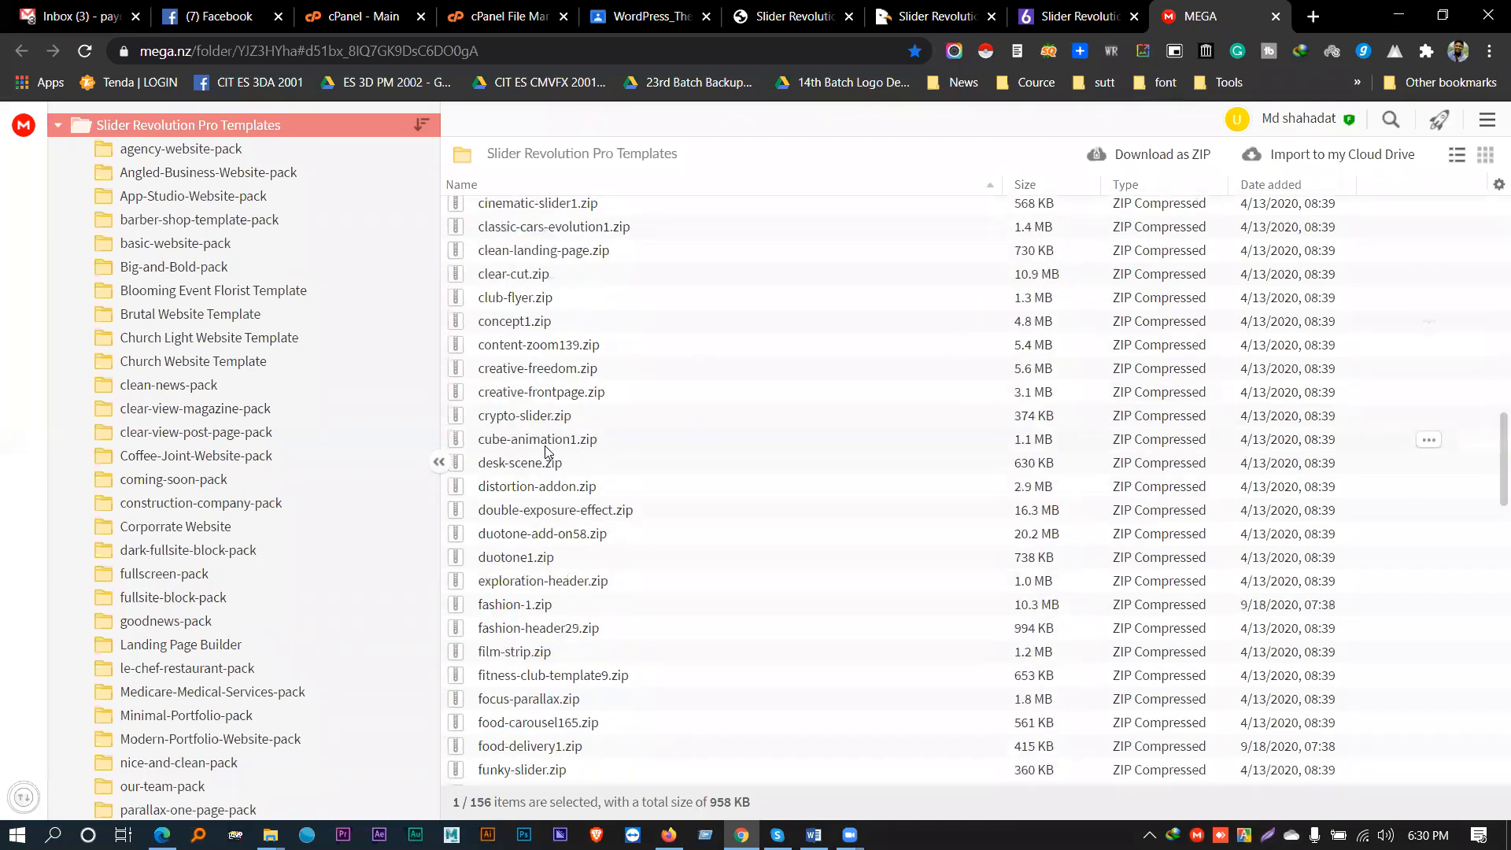
{"action": "left_click", "coordinate": [510, 625]}
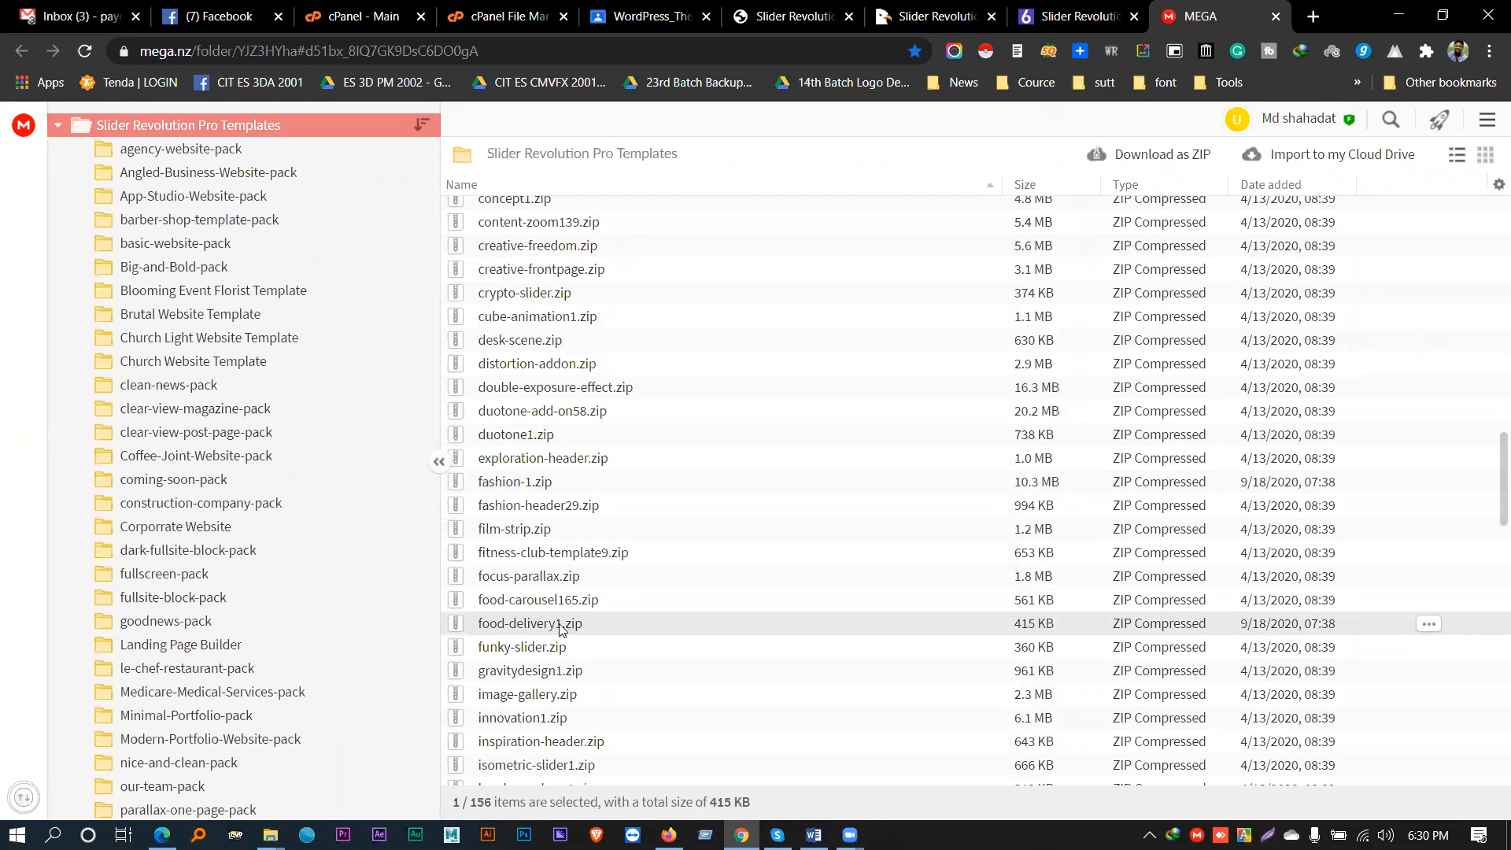
{"action": "scroll", "coordinate": [682, 623], "scroll_direction": "down", "scroll_amount": 3}
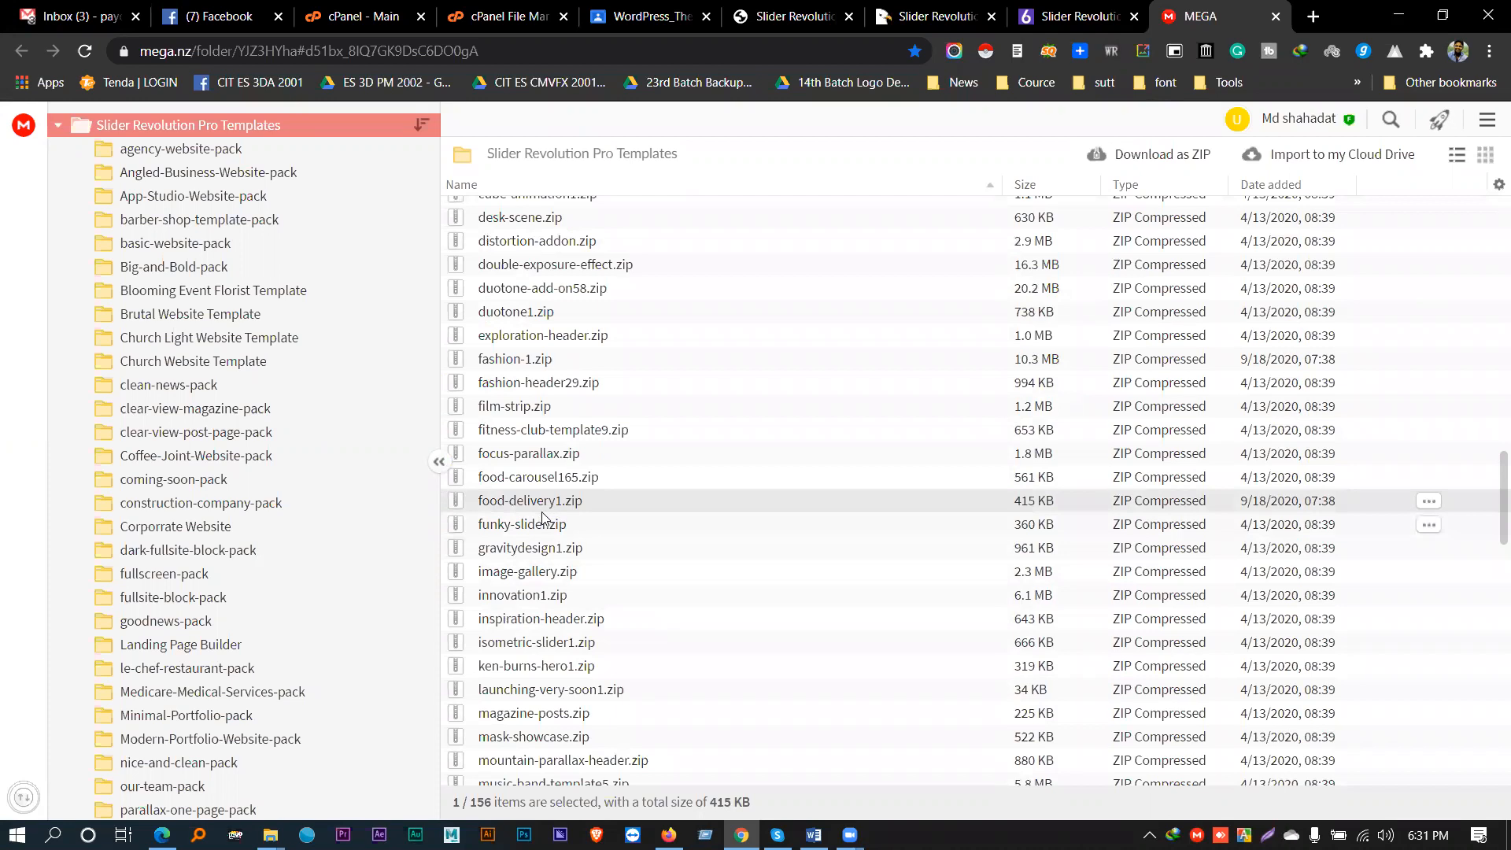
{"action": "left_click", "coordinate": [1102, 11]}
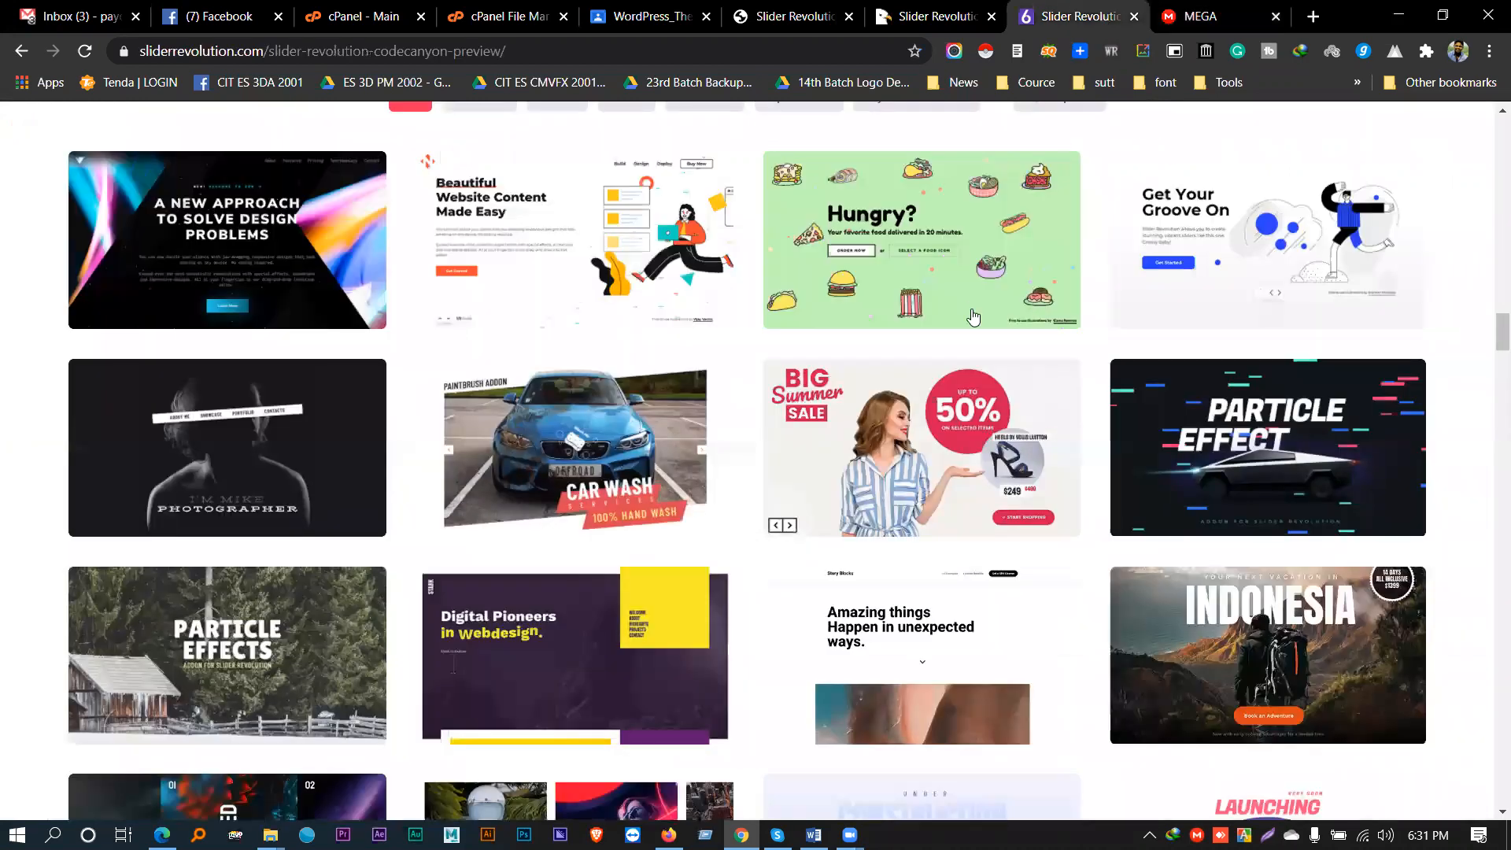
{"action": "scroll", "coordinate": [1228, 472], "scroll_direction": "down", "scroll_amount": 2}
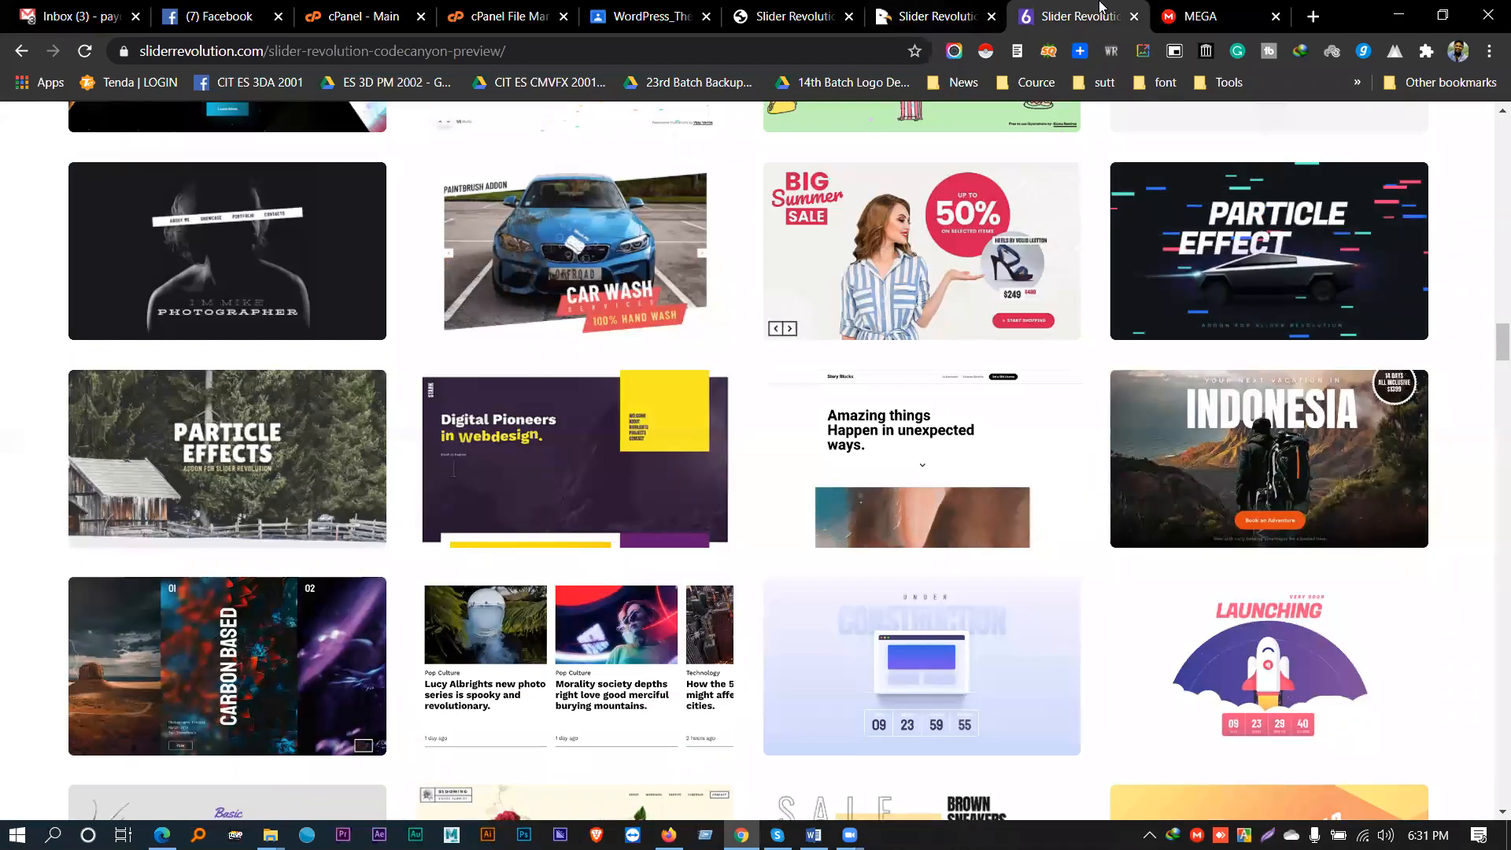
{"action": "left_click", "coordinate": [1212, 10]}
- Find traveller-carousel1.zip in MEGA and compare it with the gallery previews
{"action": "scroll", "coordinate": [561, 575], "scroll_direction": "down", "scroll_amount": 15}
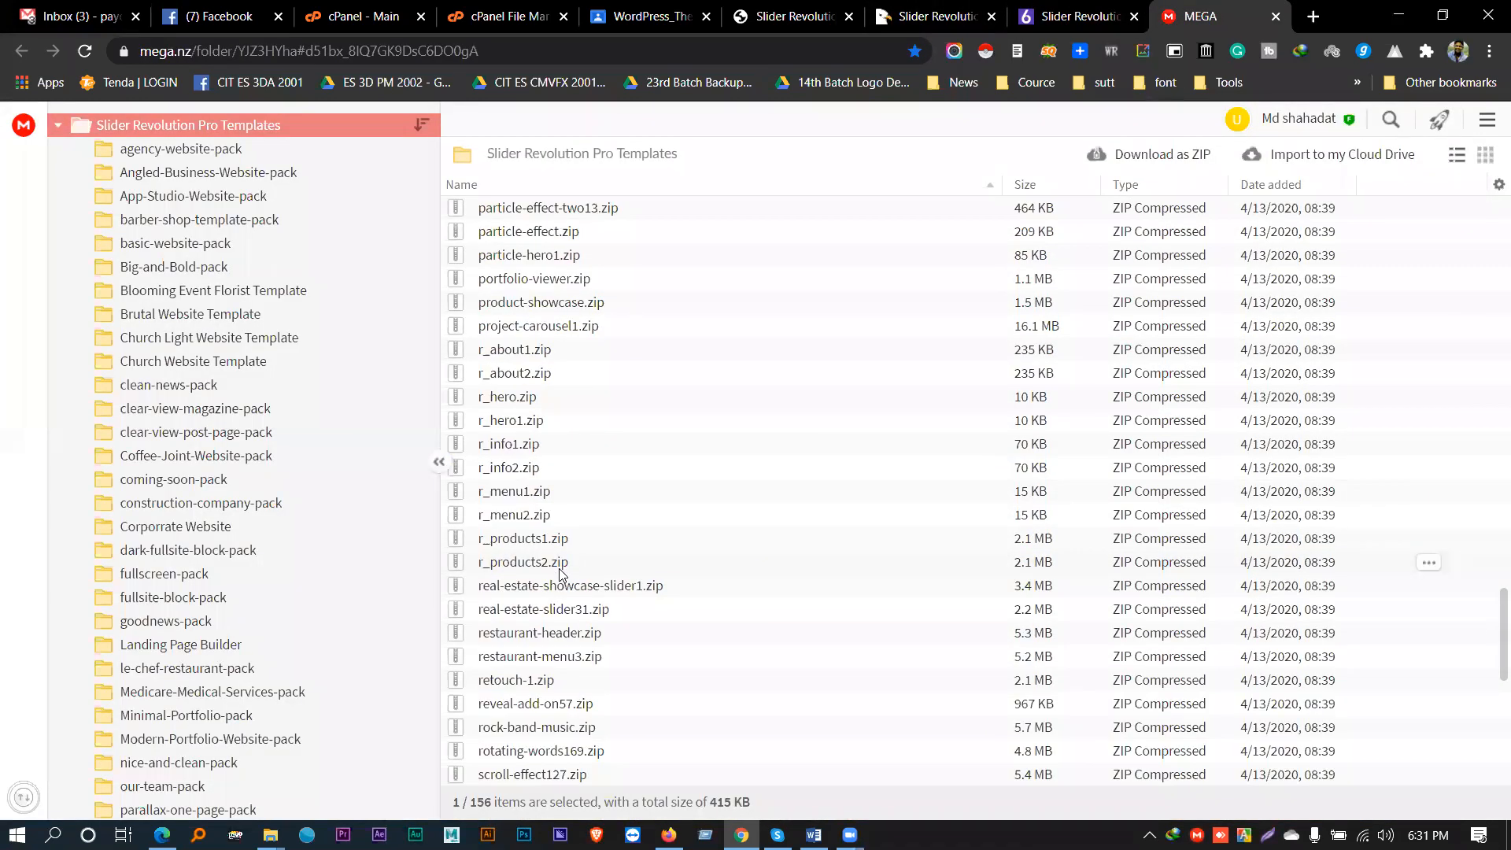
{"action": "scroll", "coordinate": [561, 574], "scroll_direction": "down", "scroll_amount": 5}
{"action": "scroll", "coordinate": [556, 570], "scroll_direction": "up", "scroll_amount": 2}
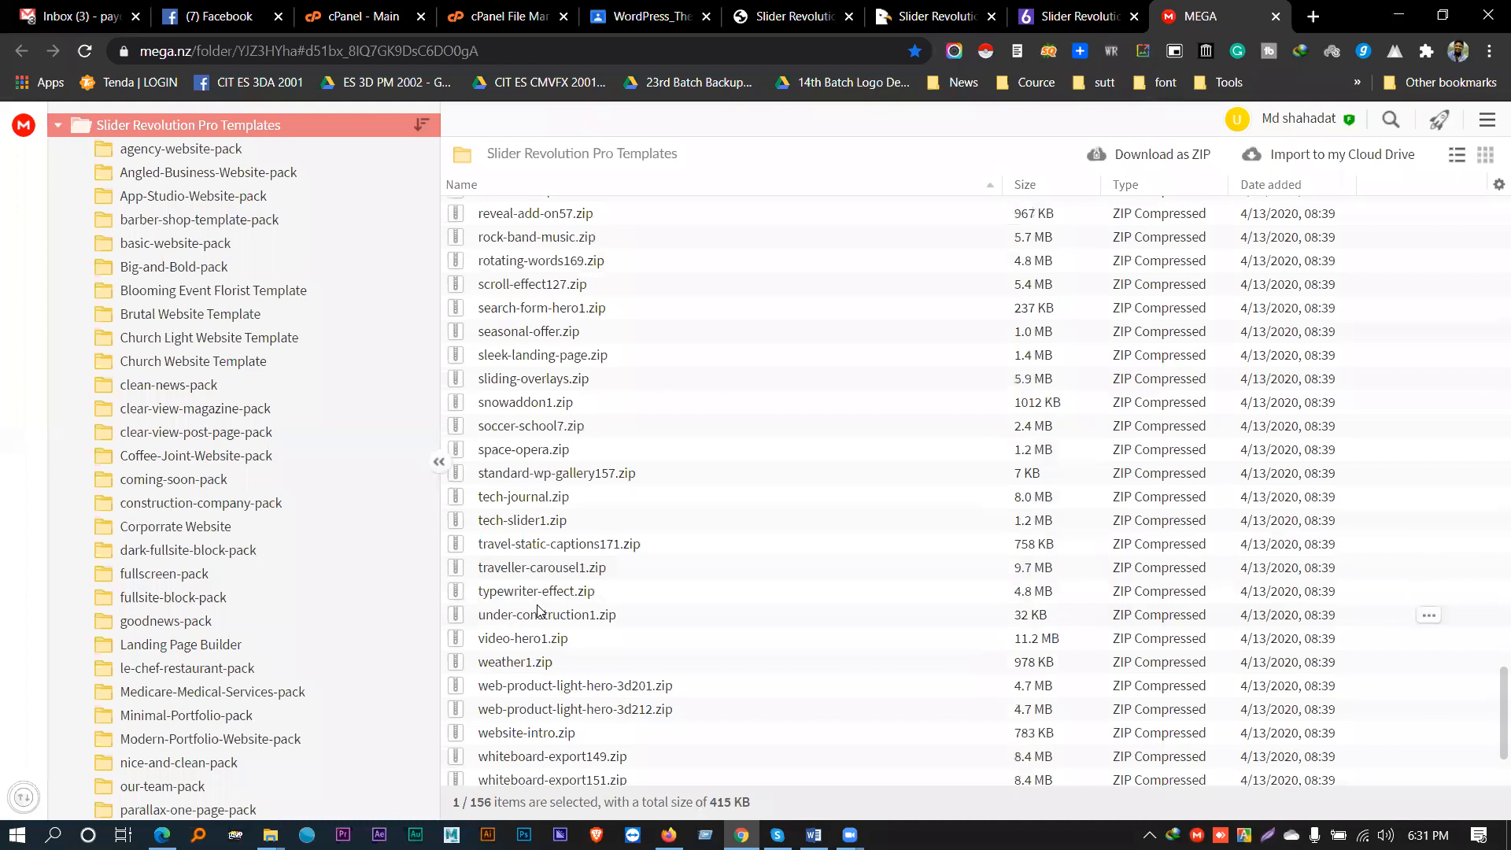
{"action": "left_click", "coordinate": [510, 571]}
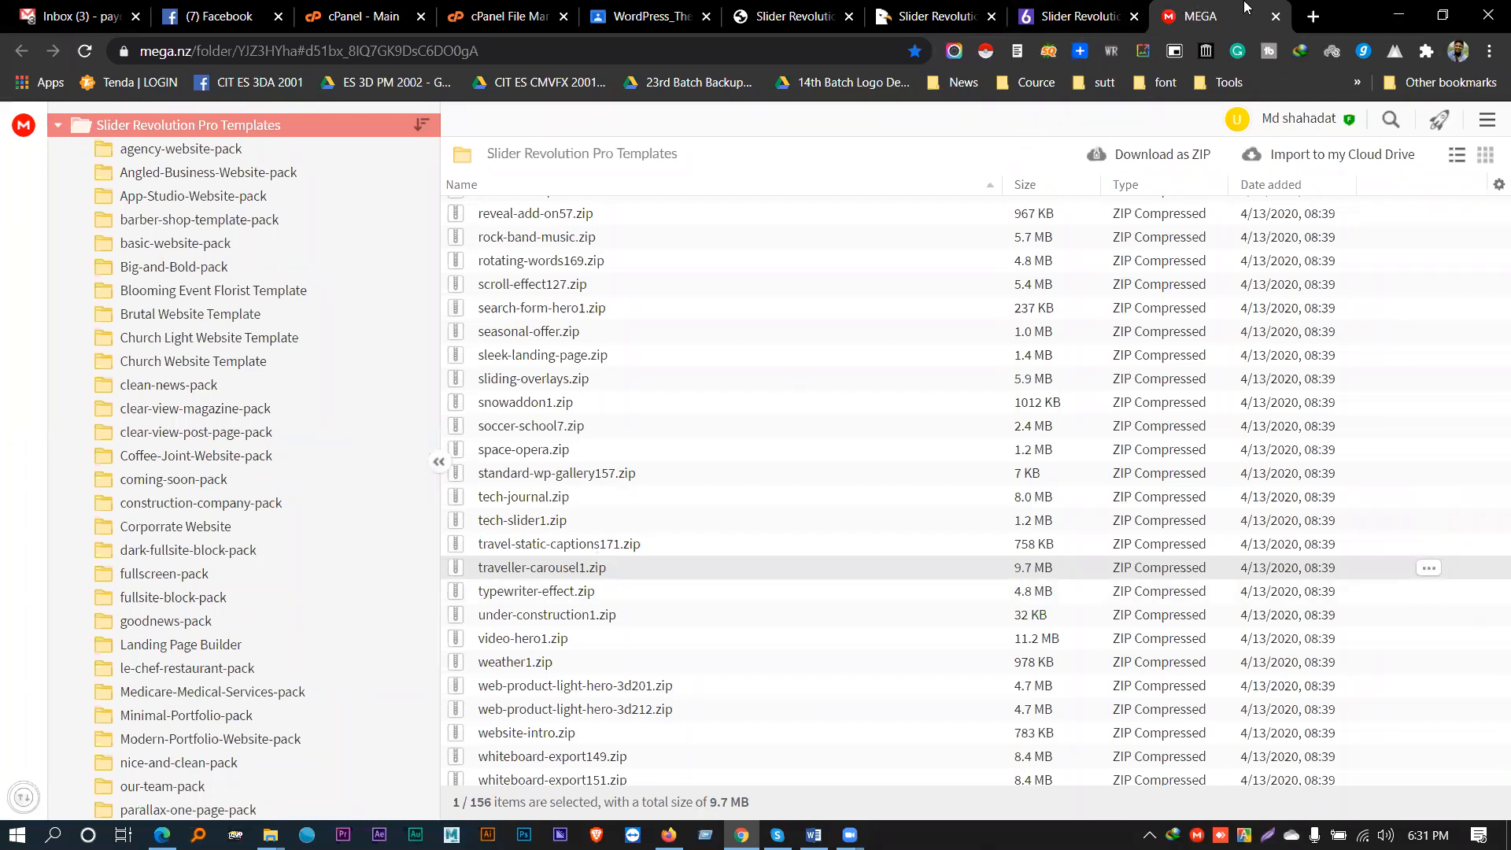
{"action": "left_click", "coordinate": [1074, 15]}
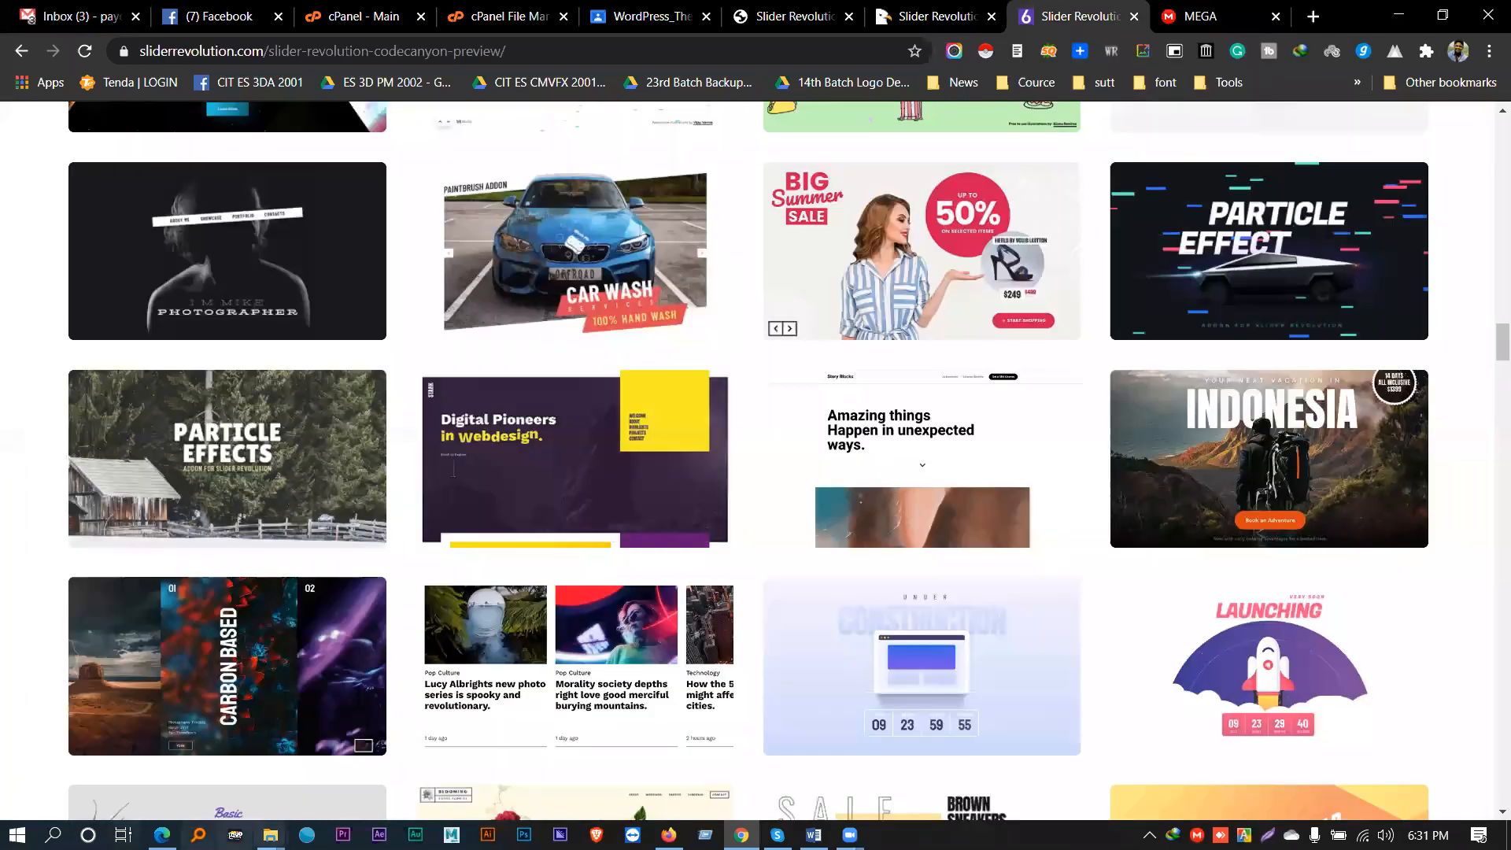
{"action": "scroll", "coordinate": [850, 551], "scroll_direction": "down", "scroll_amount": 6}
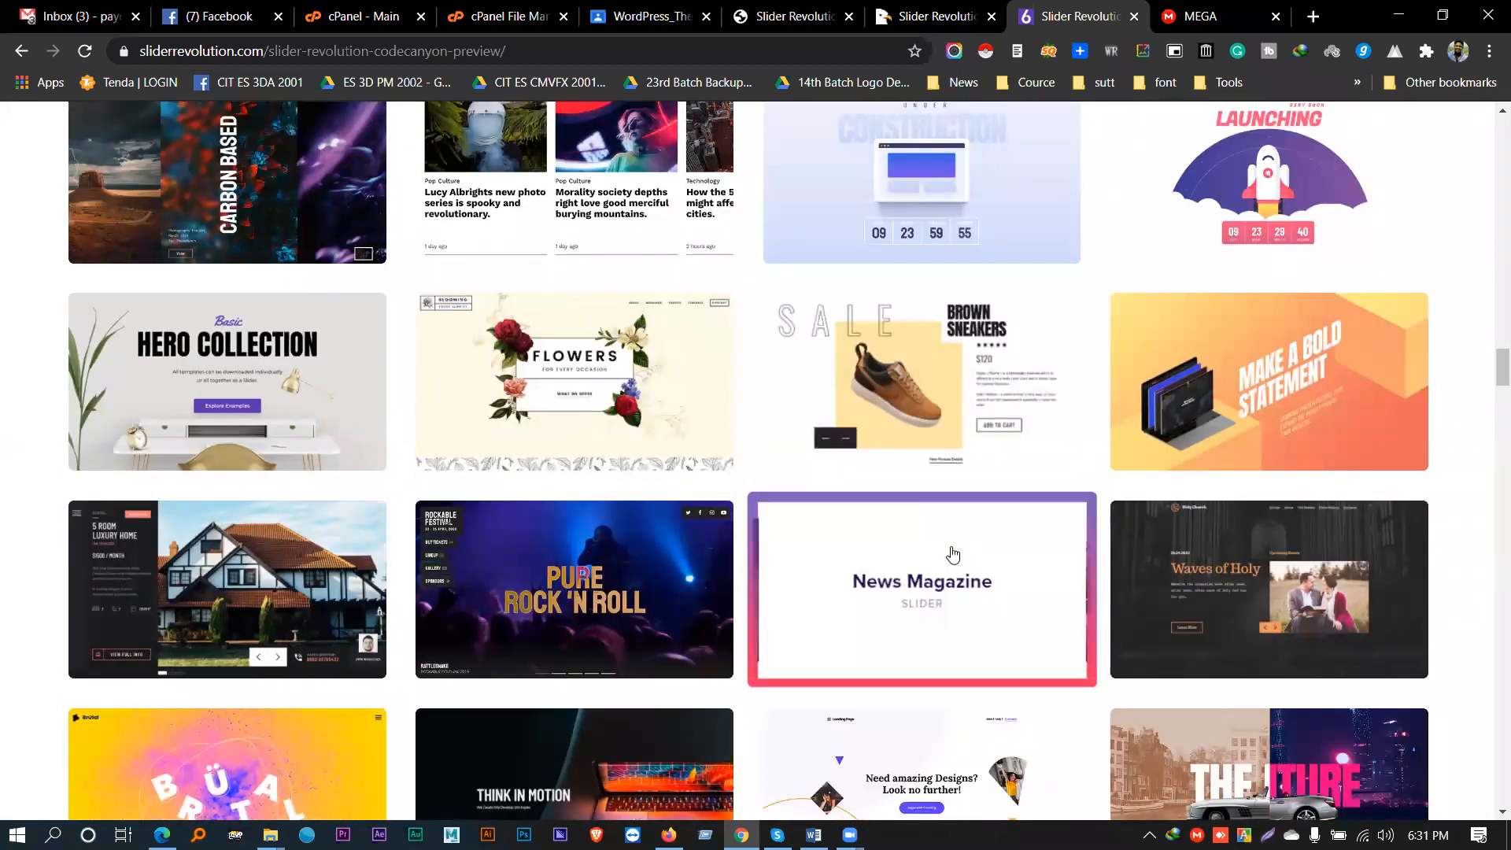
{"action": "left_click", "coordinate": [1204, 16]}
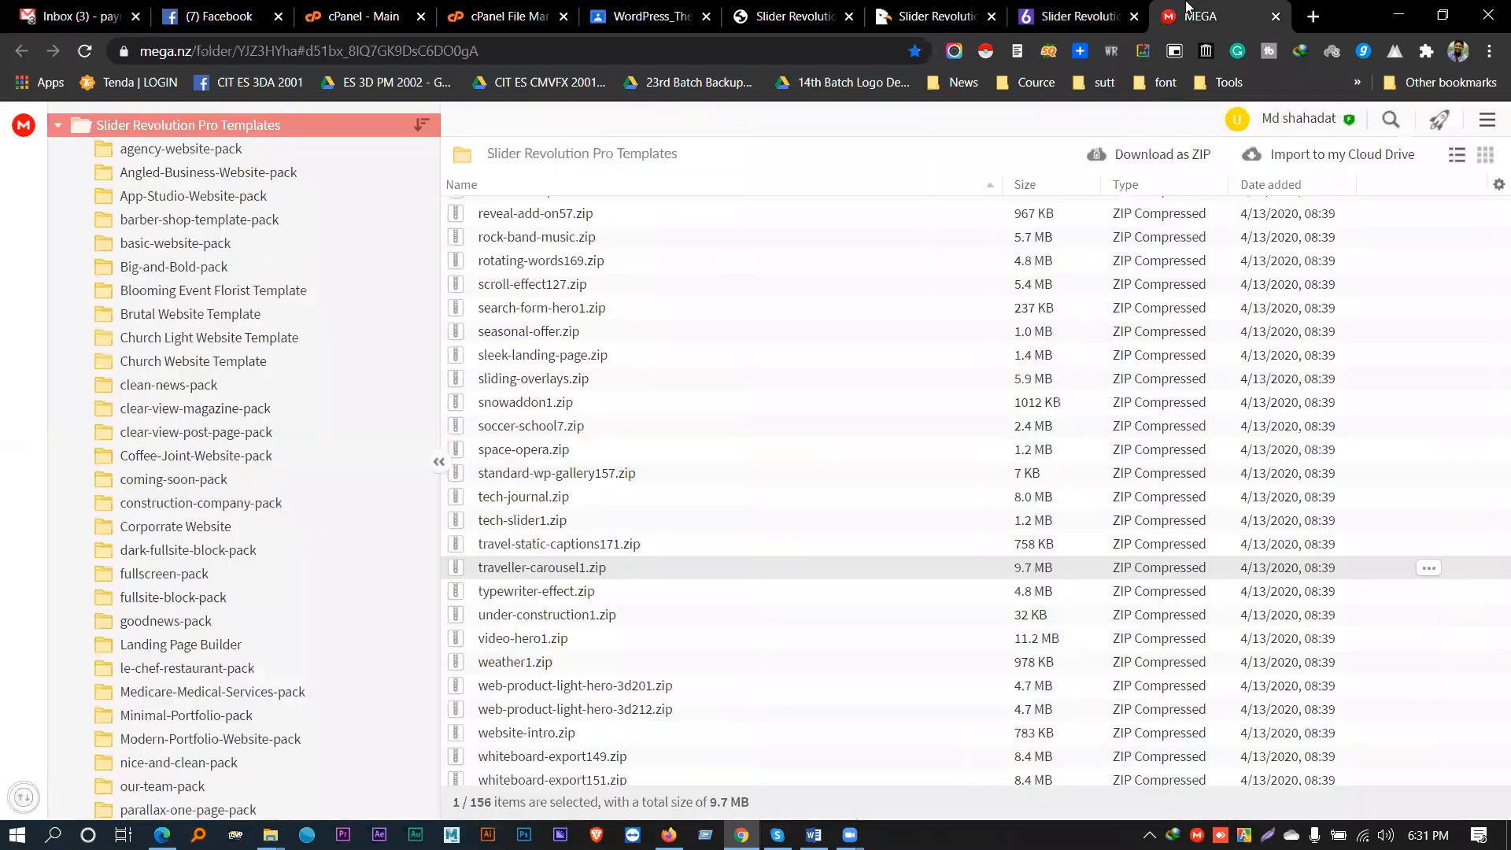
- Select the MEGA folder's URL and open the folder's Sort/Filter options
{"action": "left_click", "coordinate": [470, 51]}
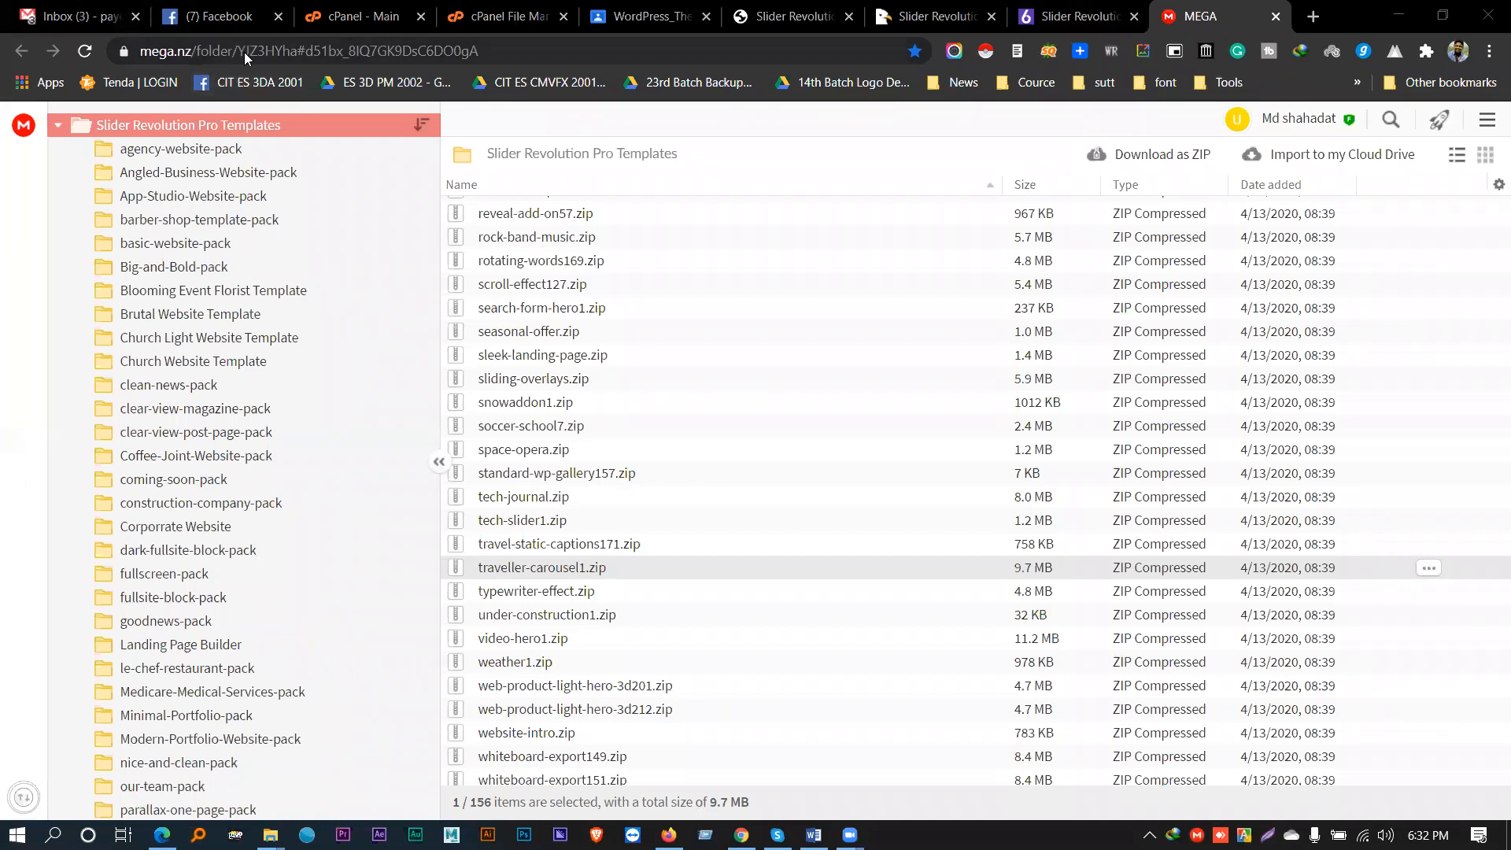
{"action": "left_click", "coordinate": [477, 51]}
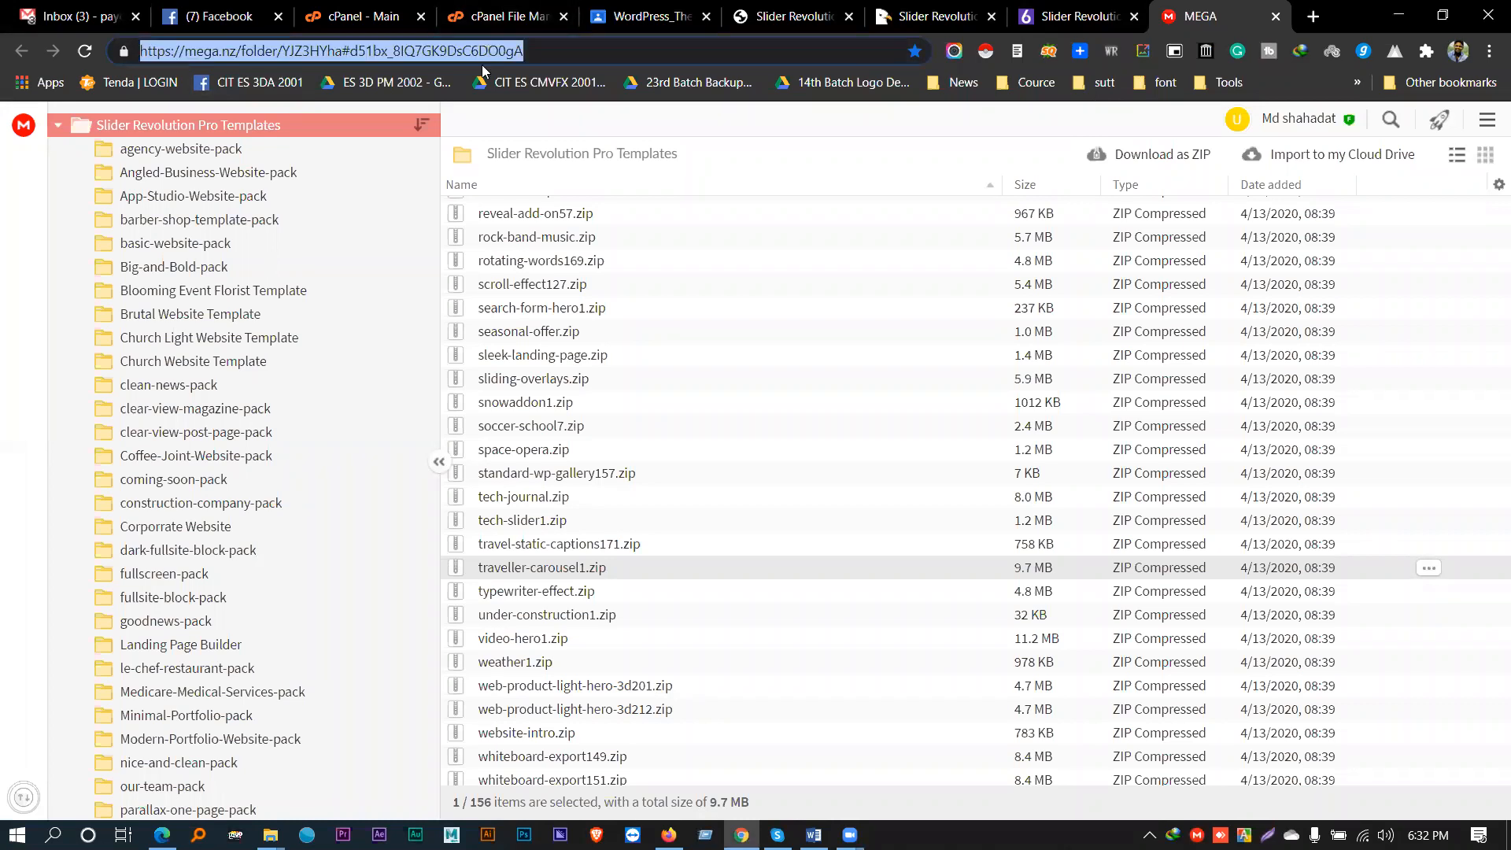
{"action": "left_click", "coordinate": [423, 125]}
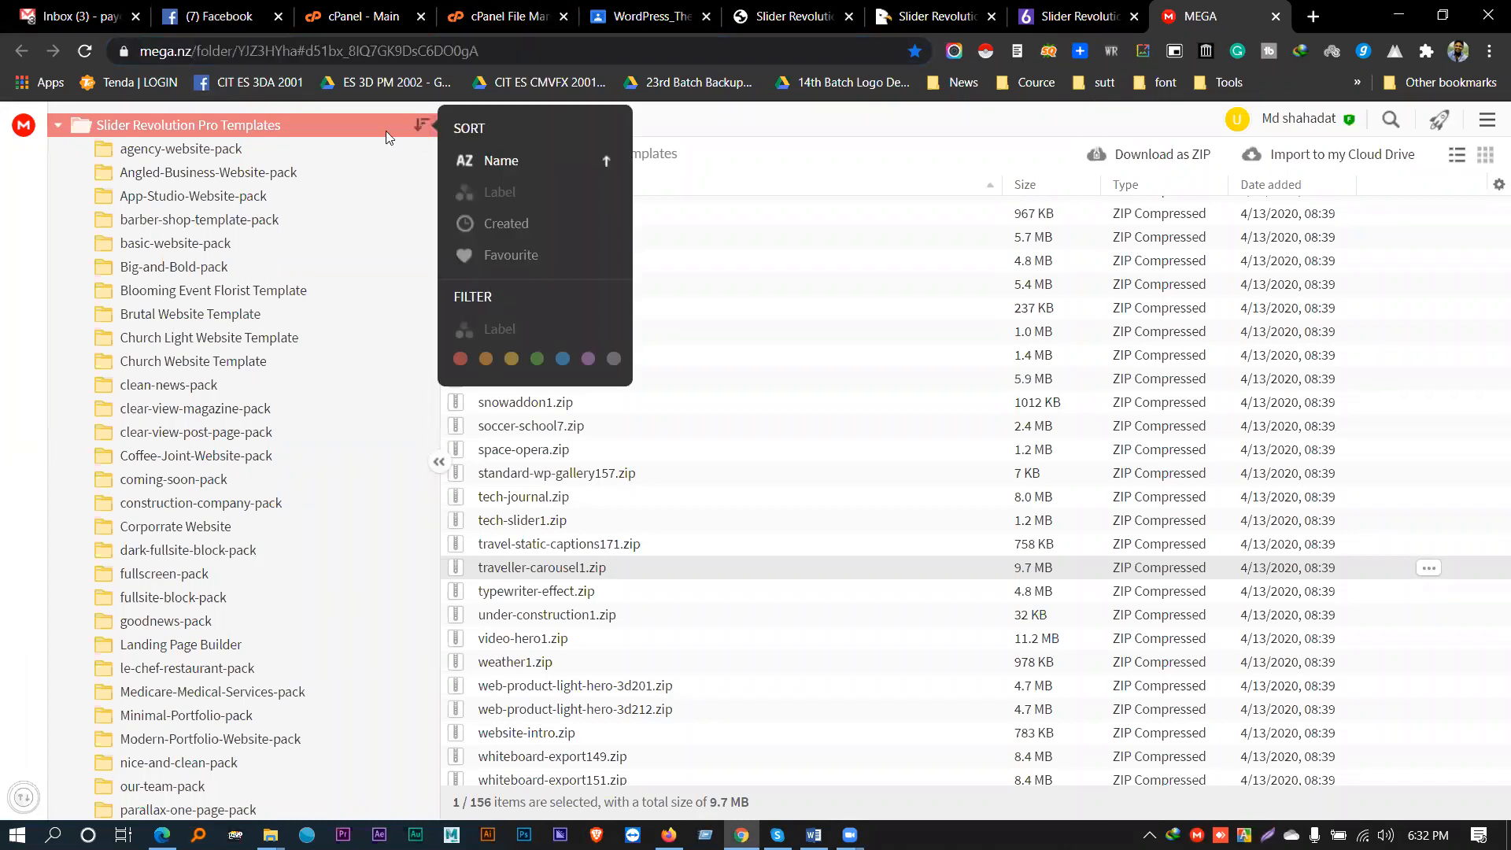
- Collapse the Slider Revolution Pro Templates tree, close Sort/Filter, and select reveal-add-on57.zip
{"action": "left_click", "coordinate": [491, 51]}
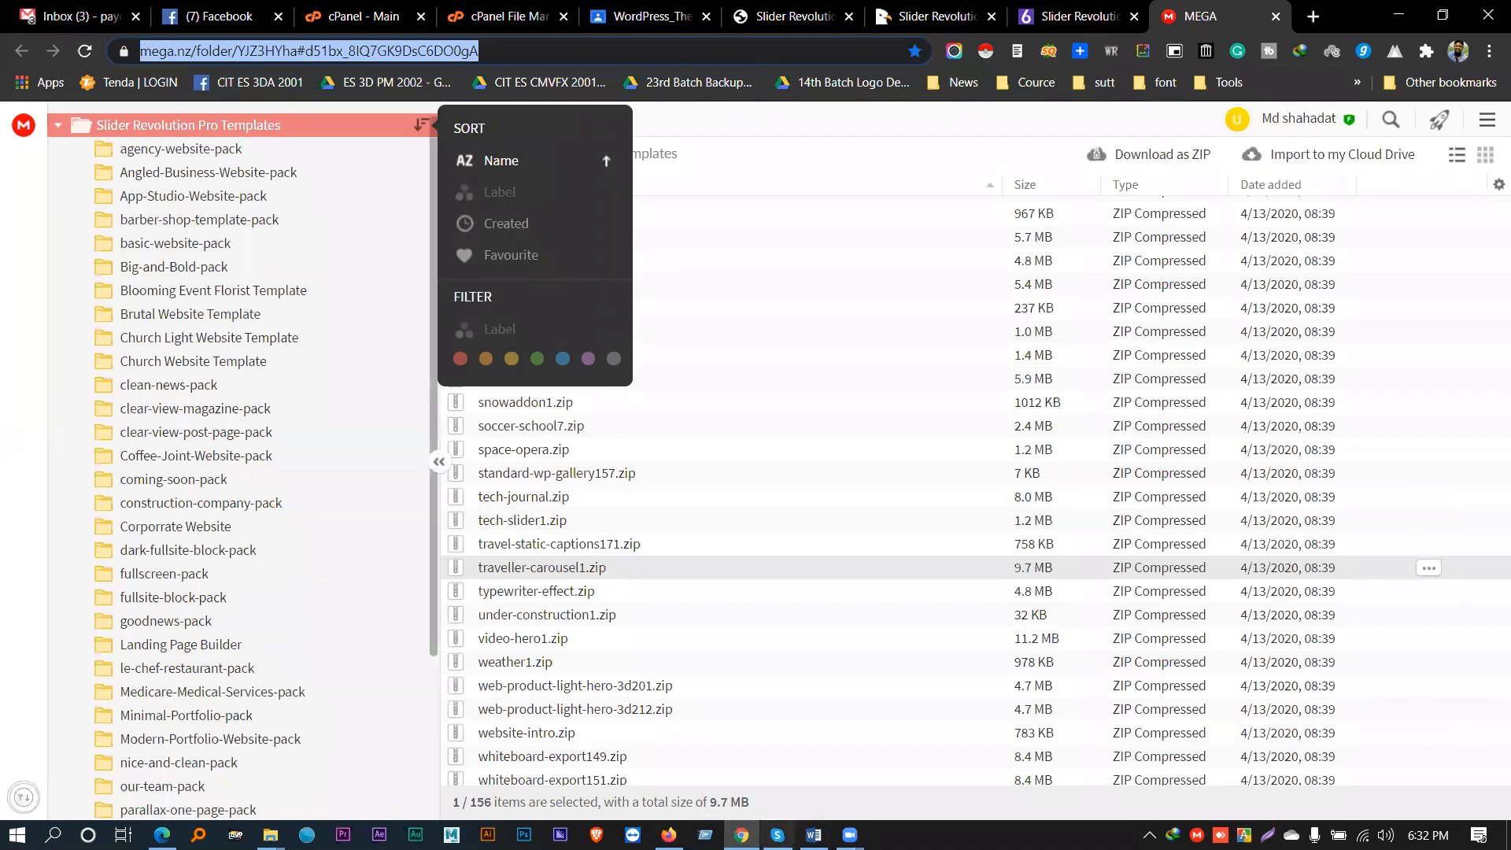
{"action": "left_click", "coordinate": [674, 696]}
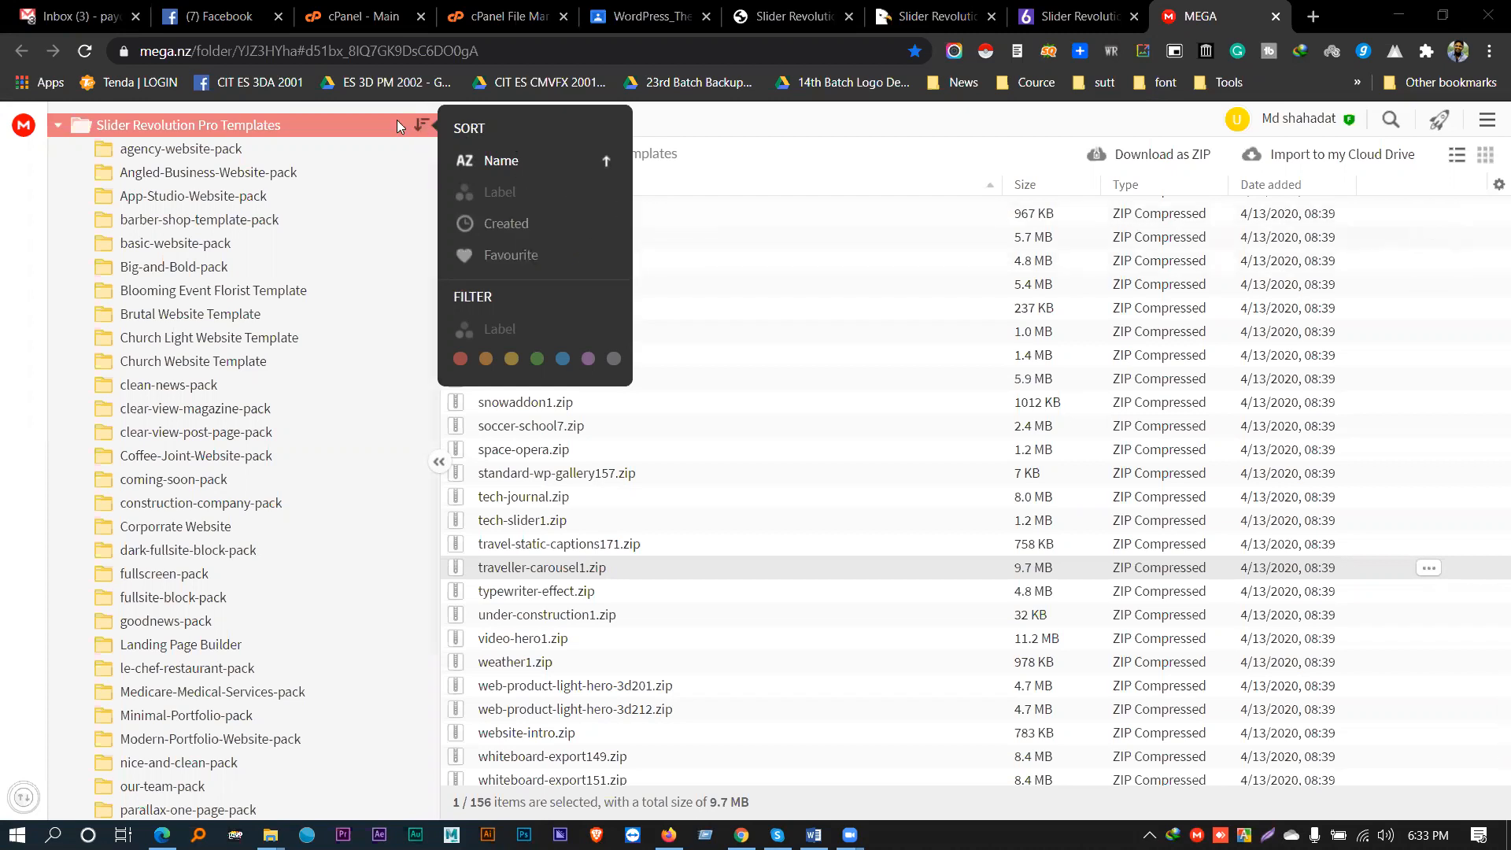
{"action": "left_click", "coordinate": [368, 123]}
{"action": "left_click", "coordinate": [422, 126]}
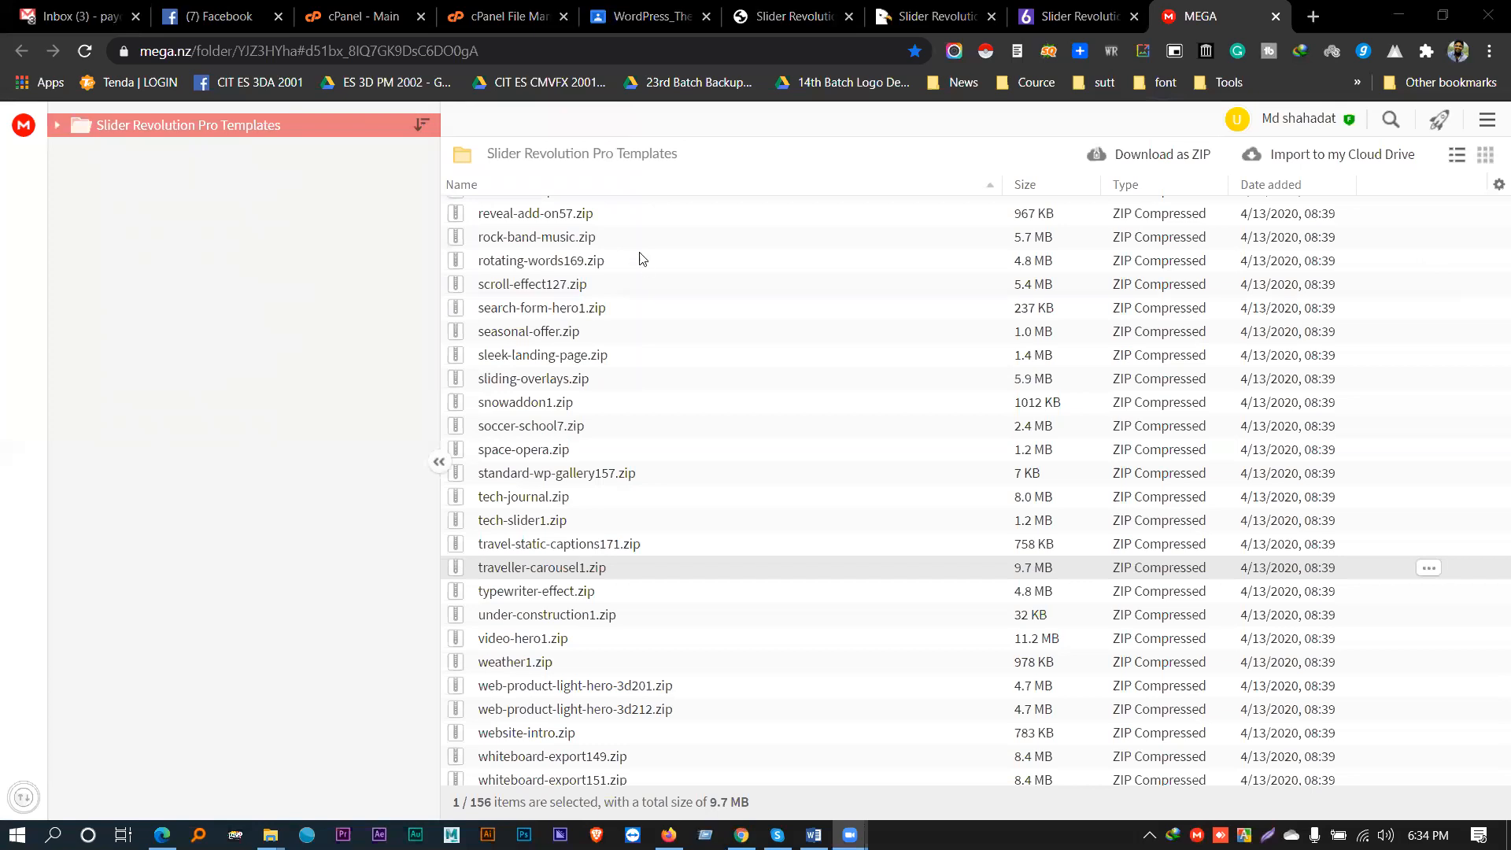
{"action": "left_click", "coordinate": [592, 214]}
- Import reveal-add-on57.zip into a new Cloud Drive folder named 'slider', then open that folder
{"action": "right_click", "coordinate": [596, 224]}
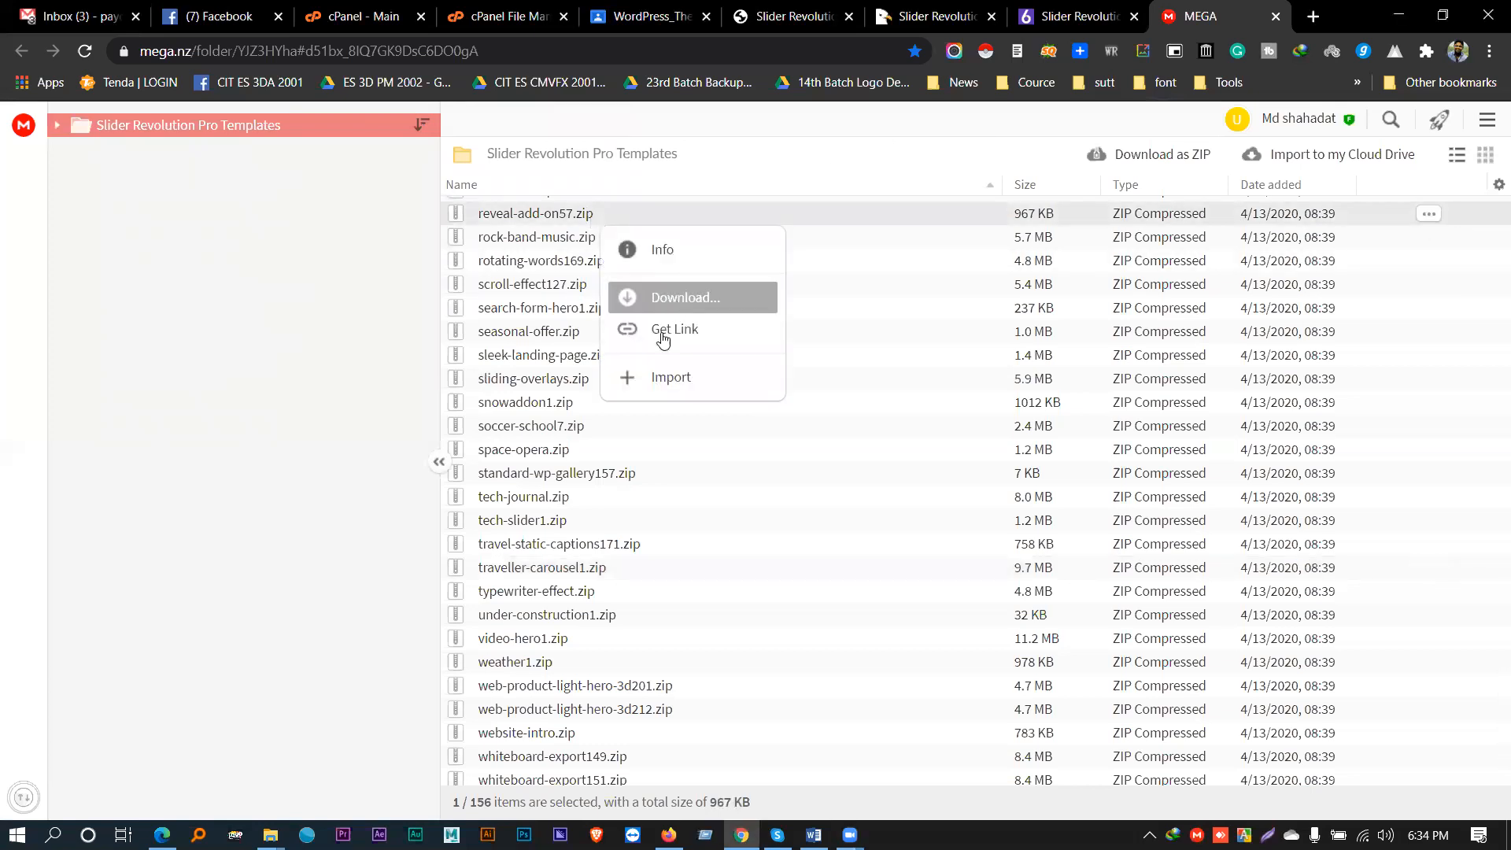
{"action": "left_click", "coordinate": [660, 380]}
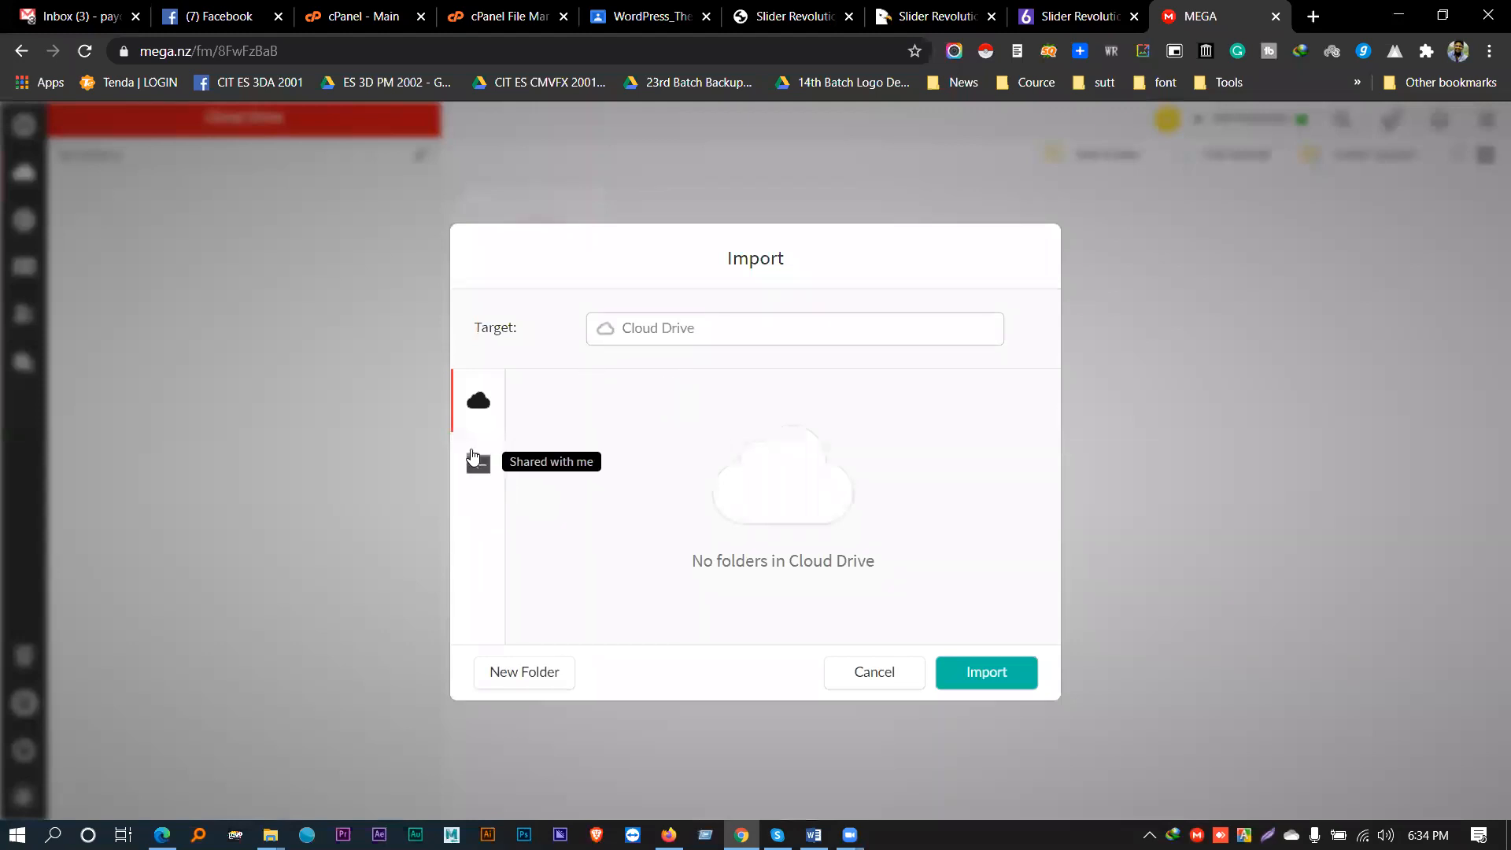
{"action": "left_click", "coordinate": [533, 671]}
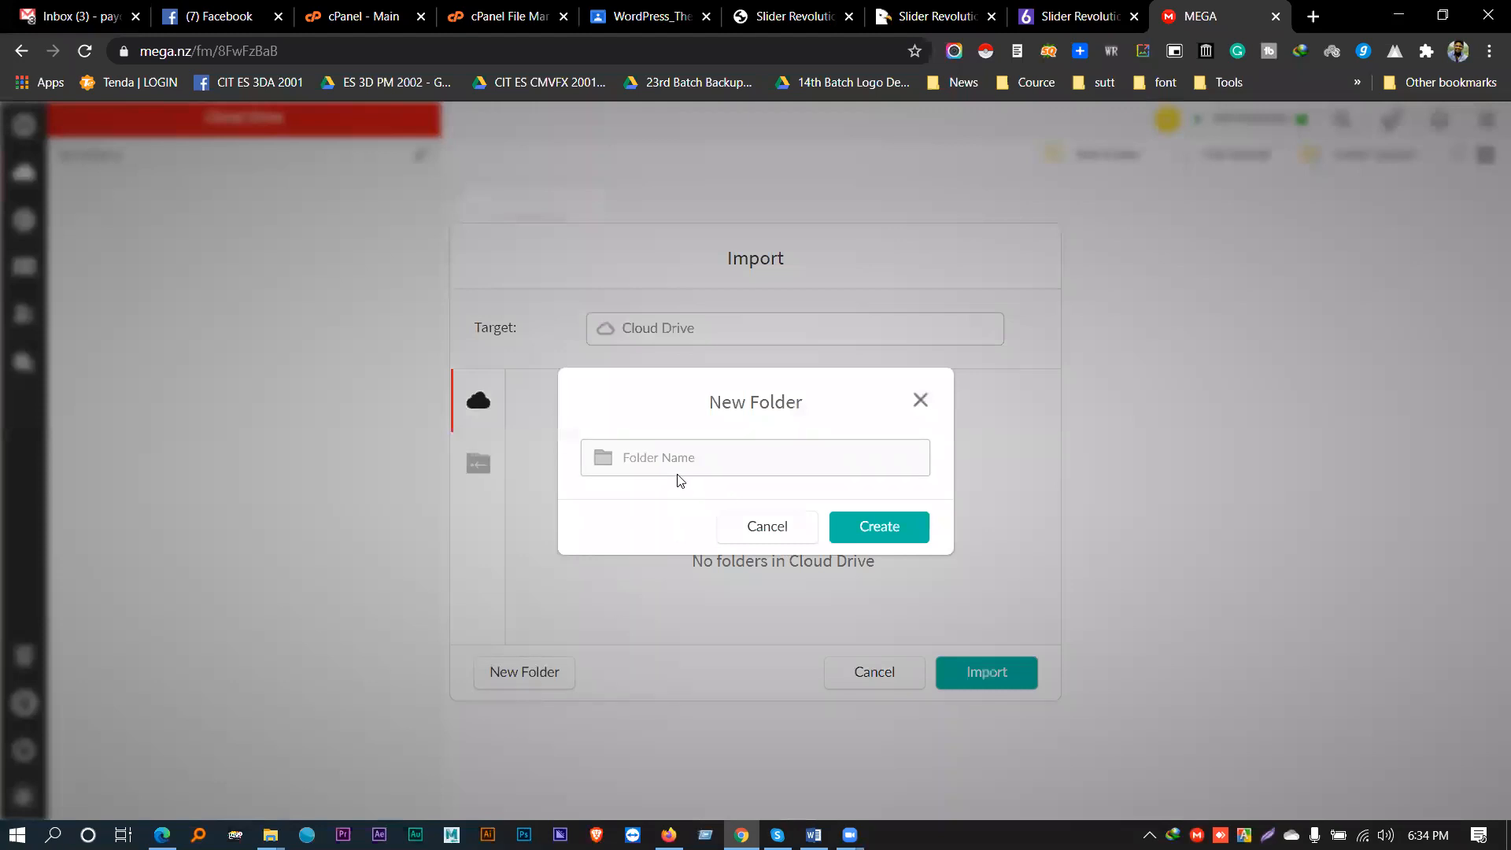
{"action": "type", "text": "slider"}
{"action": "left_click", "coordinate": [907, 541]}
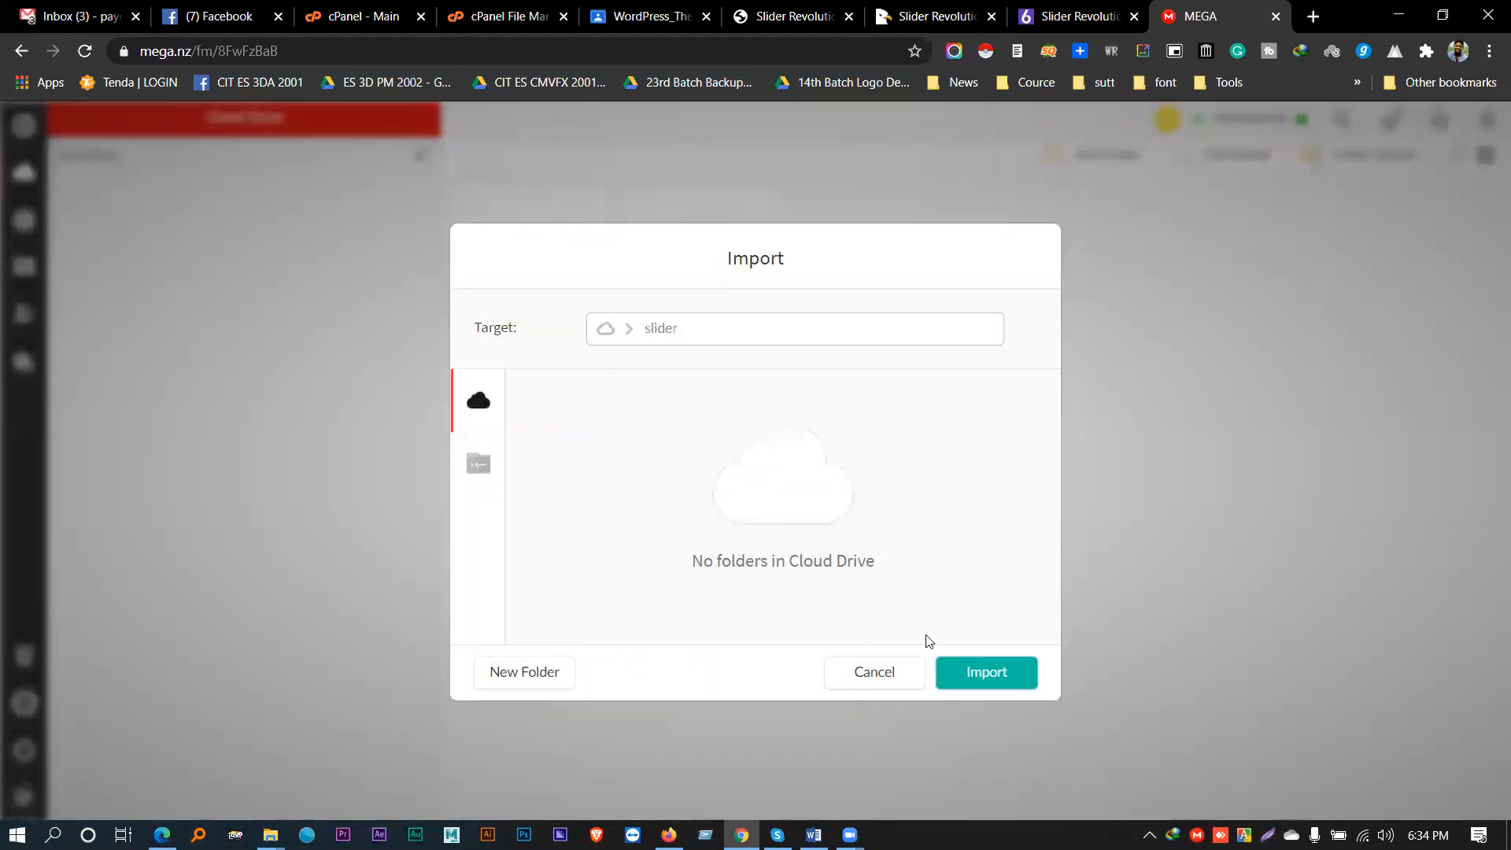
{"action": "left_click", "coordinate": [979, 668]}
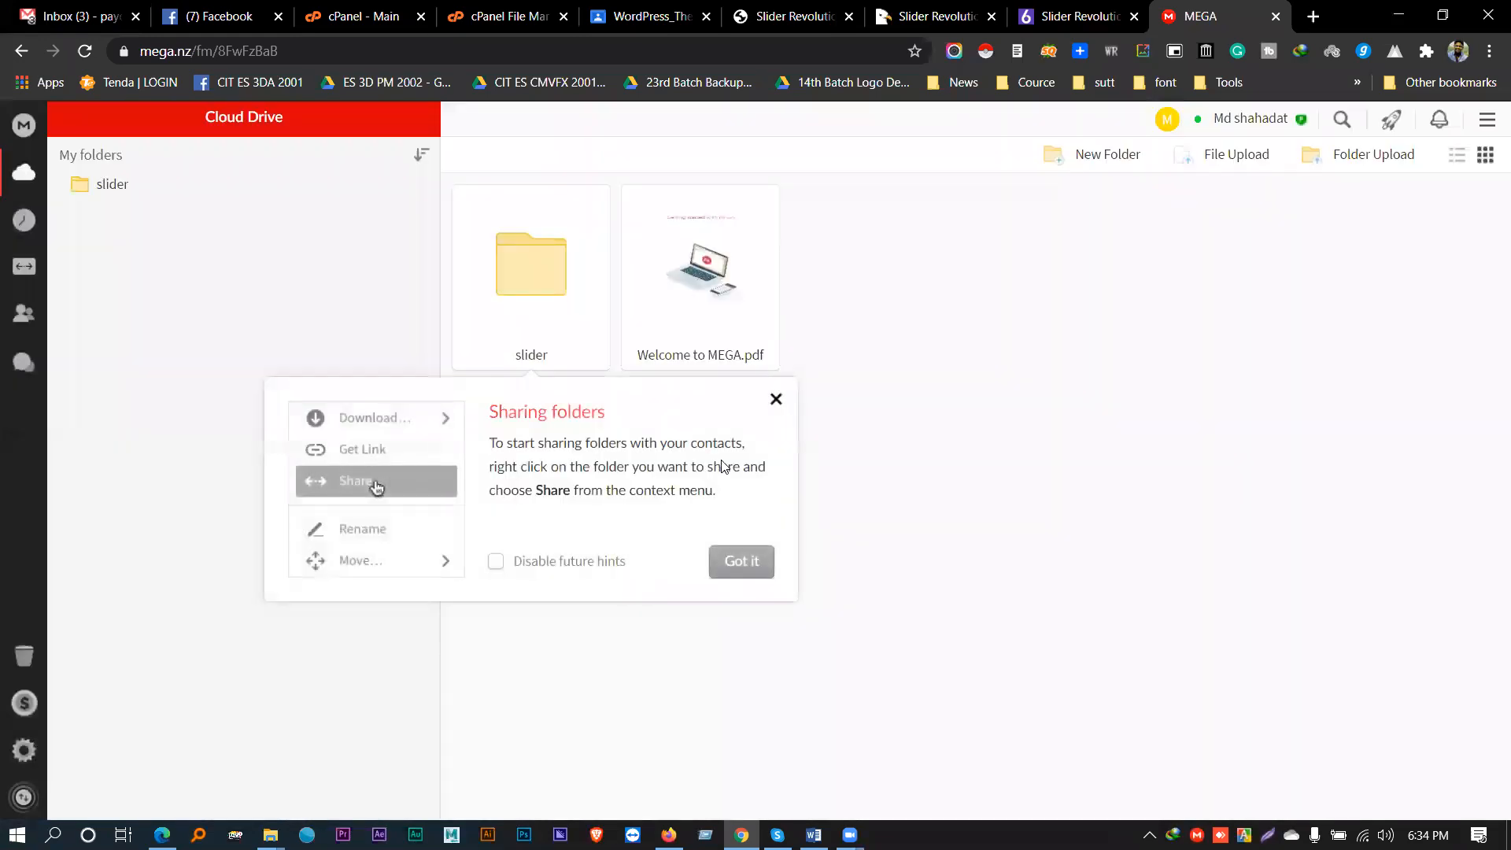
{"action": "left_click", "coordinate": [776, 400]}
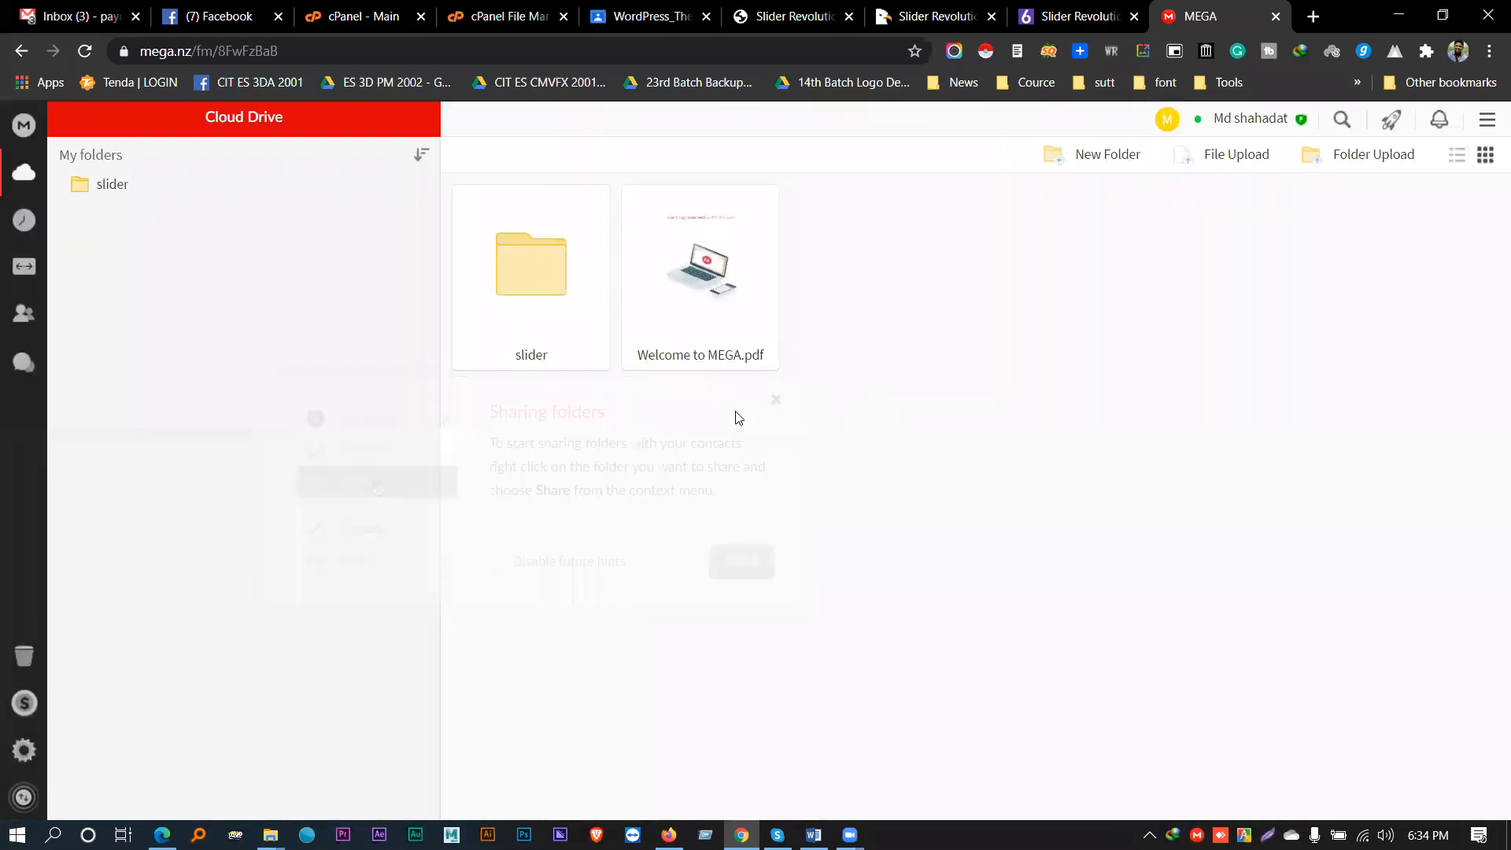
{"action": "double_click", "coordinate": [559, 298]}
- Select reveal-add-on57.zip and switch the folder view to thumbnails, then back to list
{"action": "left_click", "coordinate": [553, 211]}
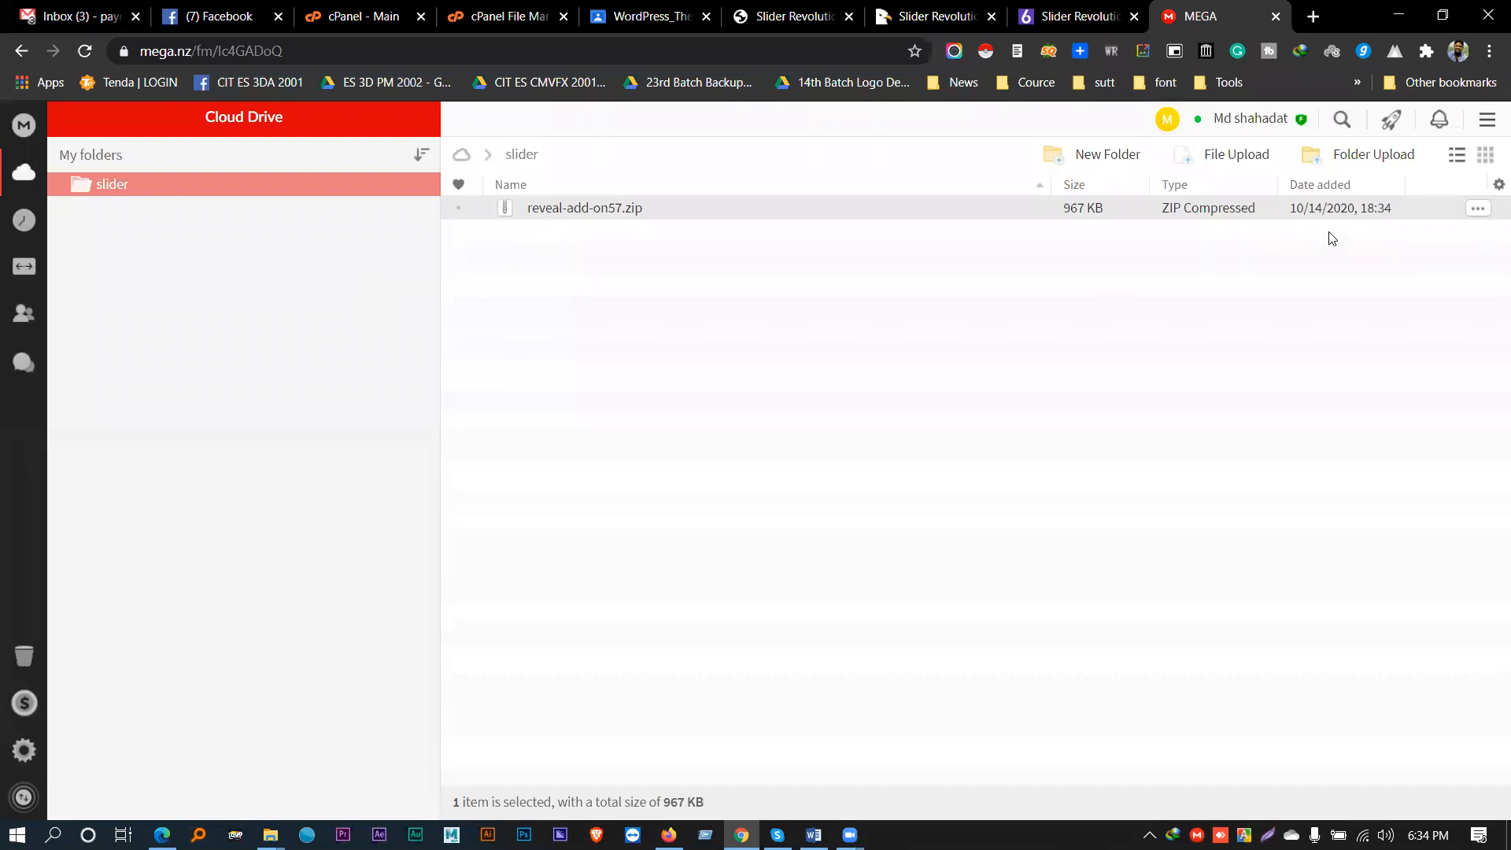
{"action": "left_click", "coordinate": [1484, 155]}
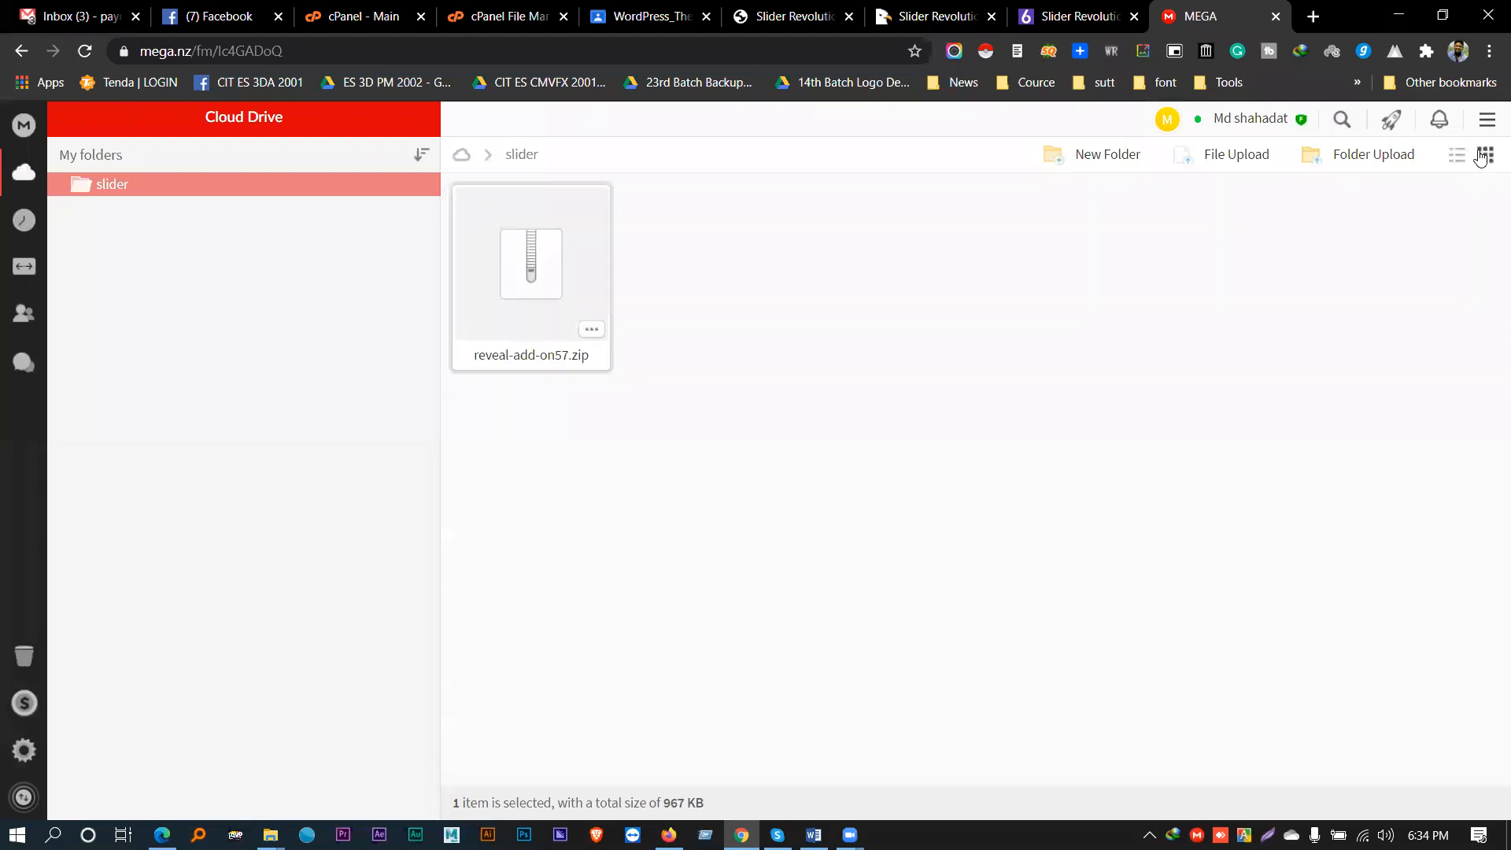
{"action": "left_click", "coordinate": [1460, 157]}
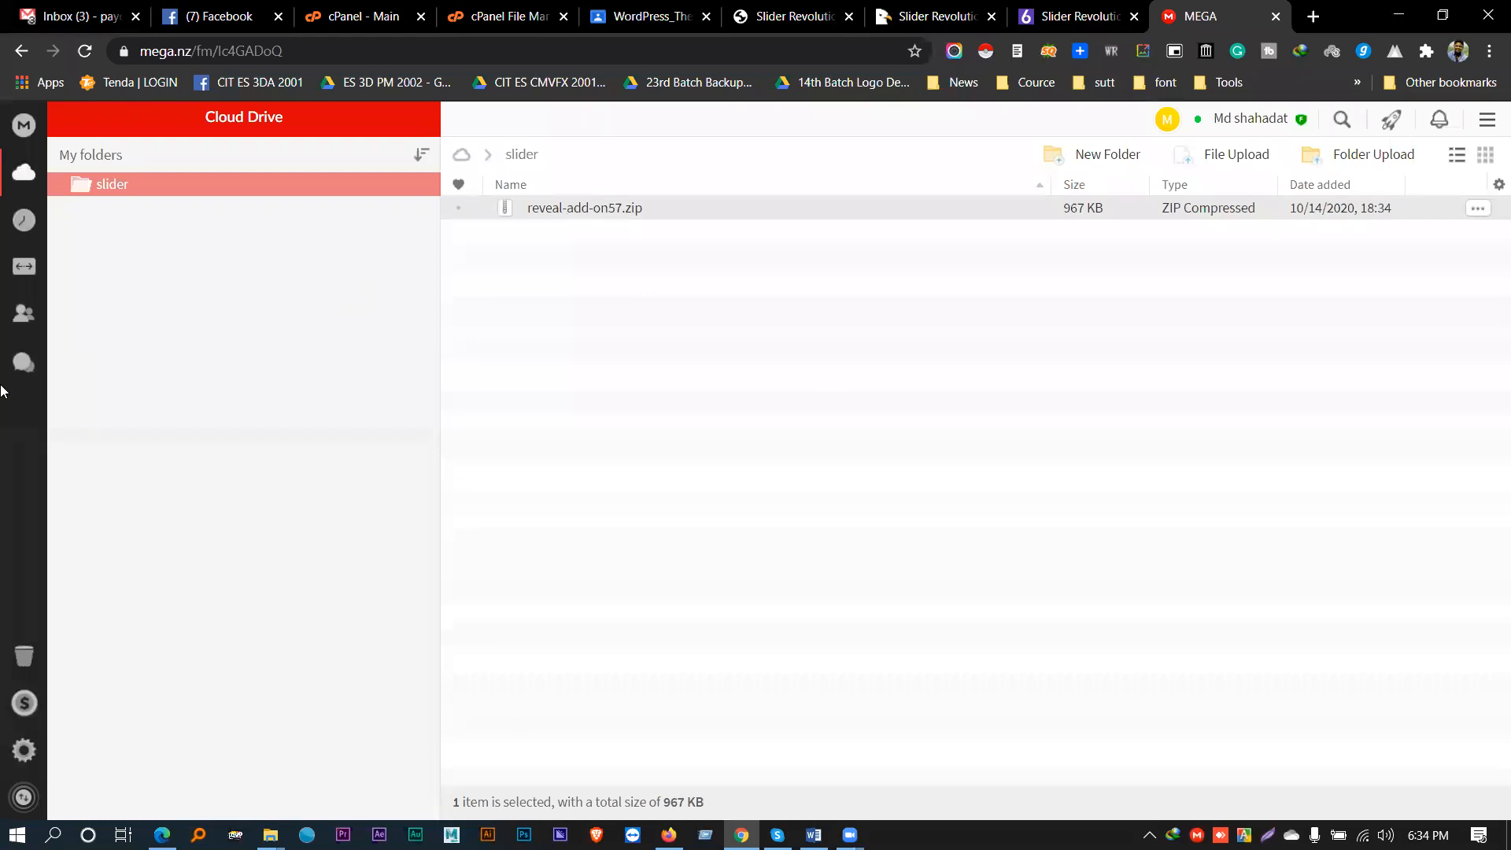
- Review storage and transfer usage on the MEGA account dashboard, then close the MEGA page
{"action": "left_click", "coordinate": [31, 119]}
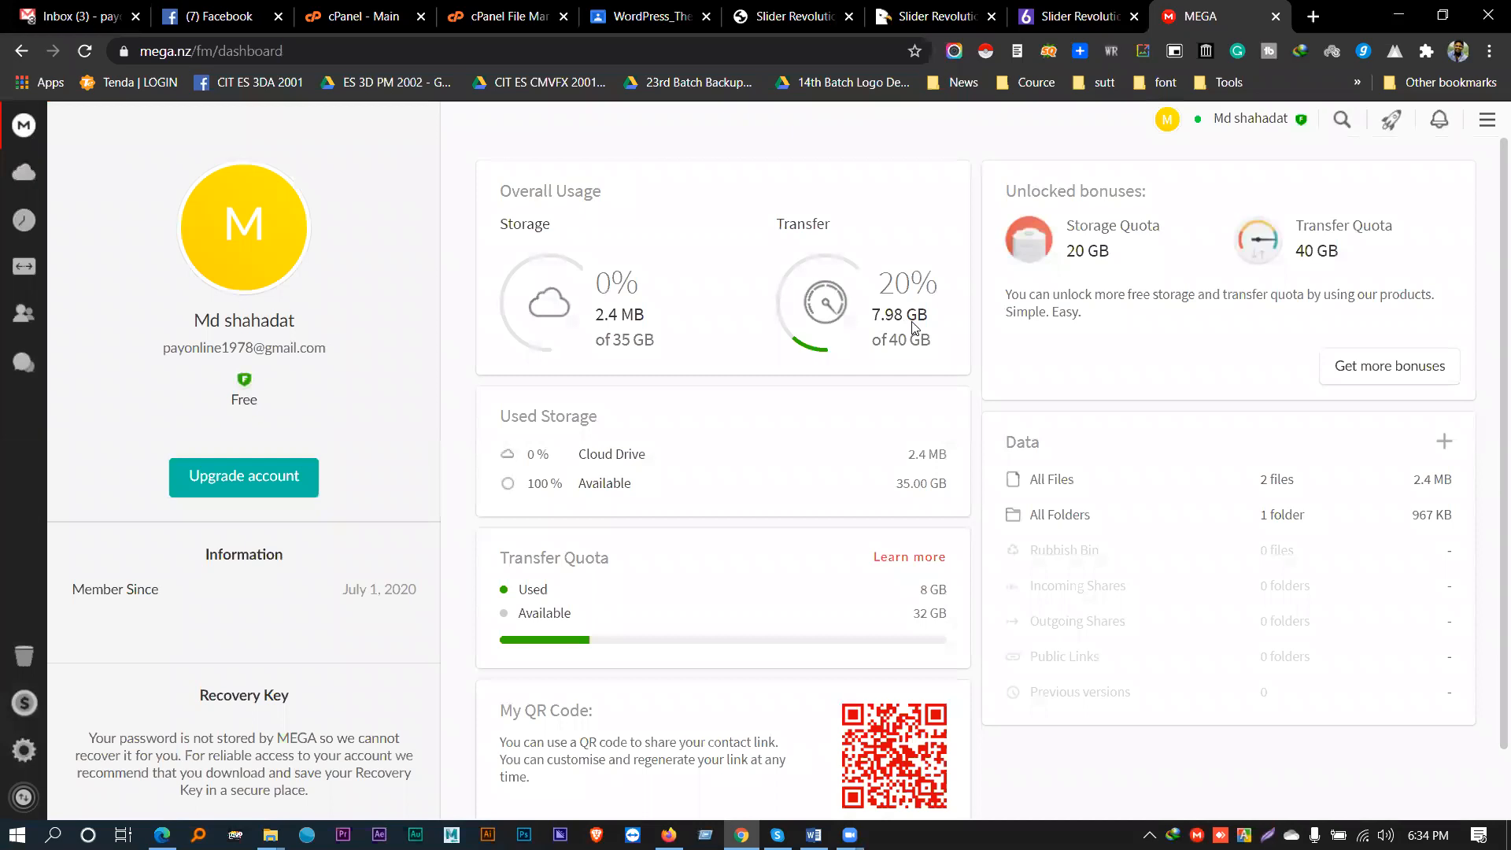
{"action": "scroll", "coordinate": [727, 490], "scroll_direction": "down", "scroll_amount": 1}
{"action": "scroll", "coordinate": [727, 489], "scroll_direction": "up", "scroll_amount": 1}
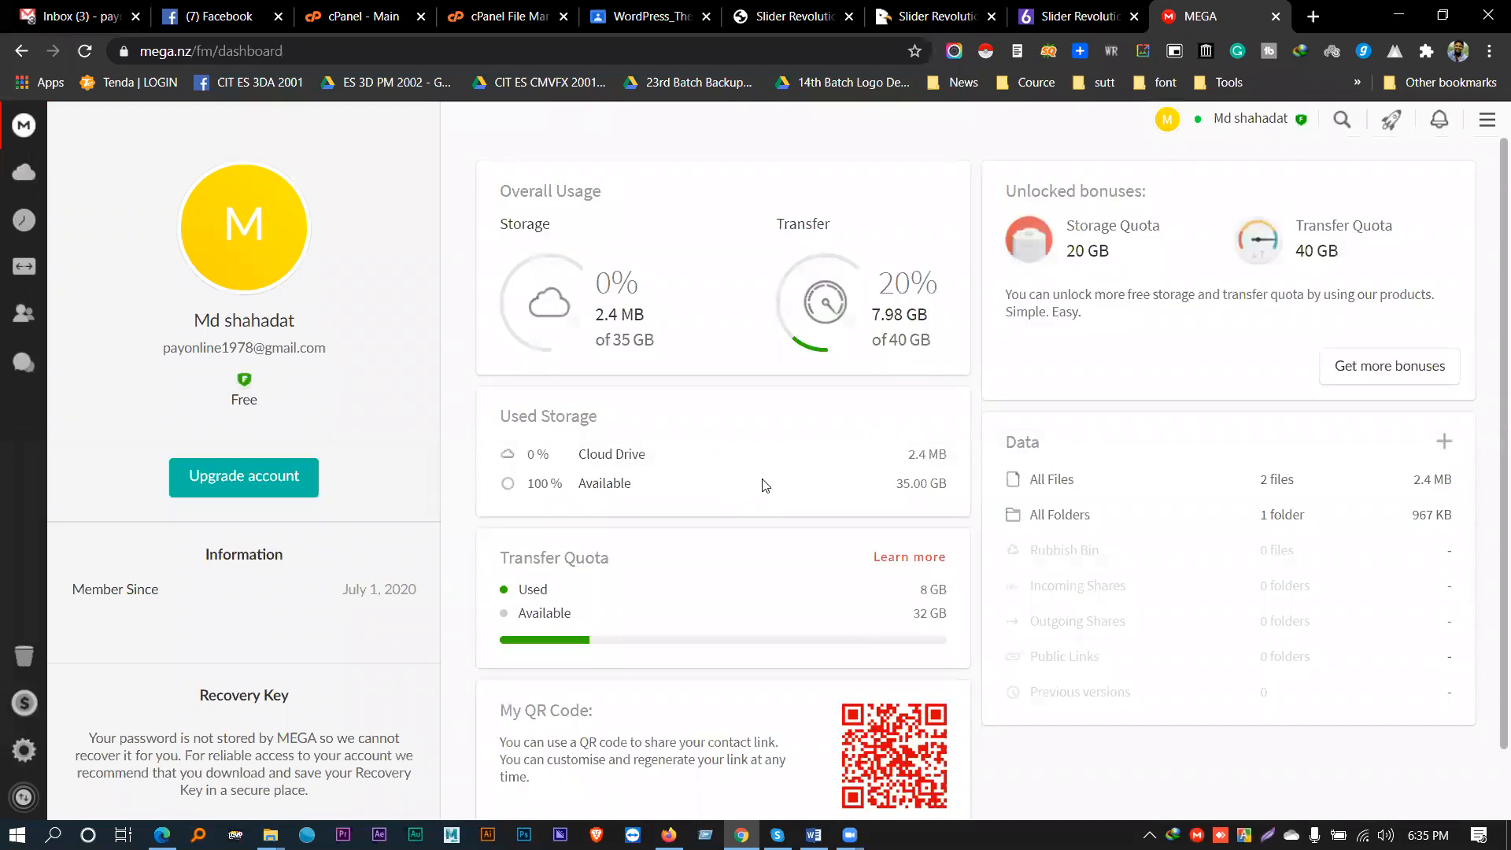
{"action": "scroll", "coordinate": [786, 454], "scroll_direction": "down", "scroll_amount": 1}
{"action": "scroll", "coordinate": [826, 441], "scroll_direction": "up", "scroll_amount": 1}
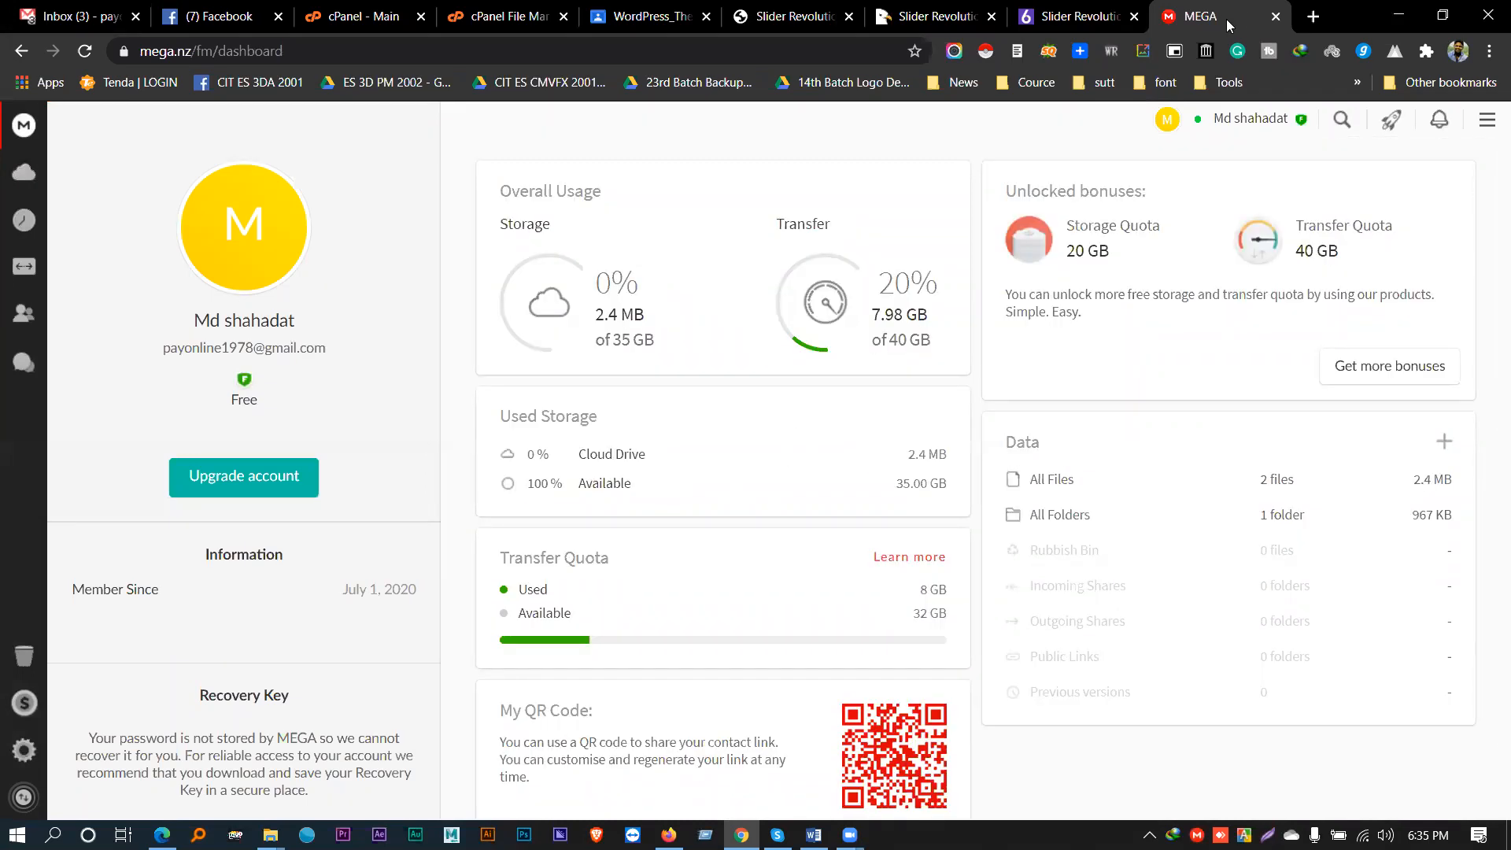
{"action": "left_click", "coordinate": [1276, 15]}
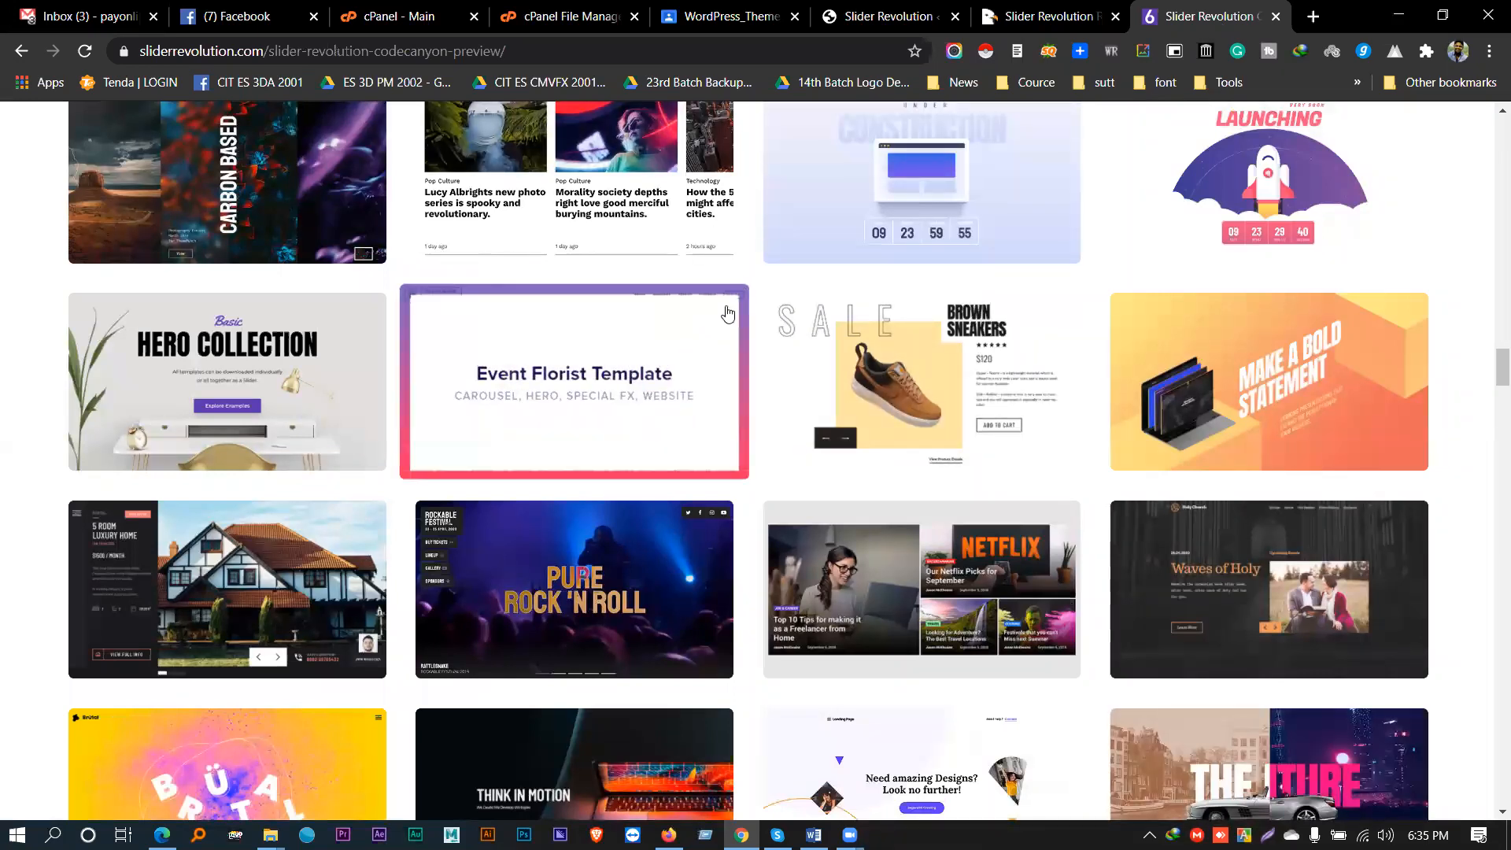
- Leave the Big Summer Sale1 slide editor, confirming the exit, and go back a page
{"action": "left_click", "coordinate": [882, 16]}
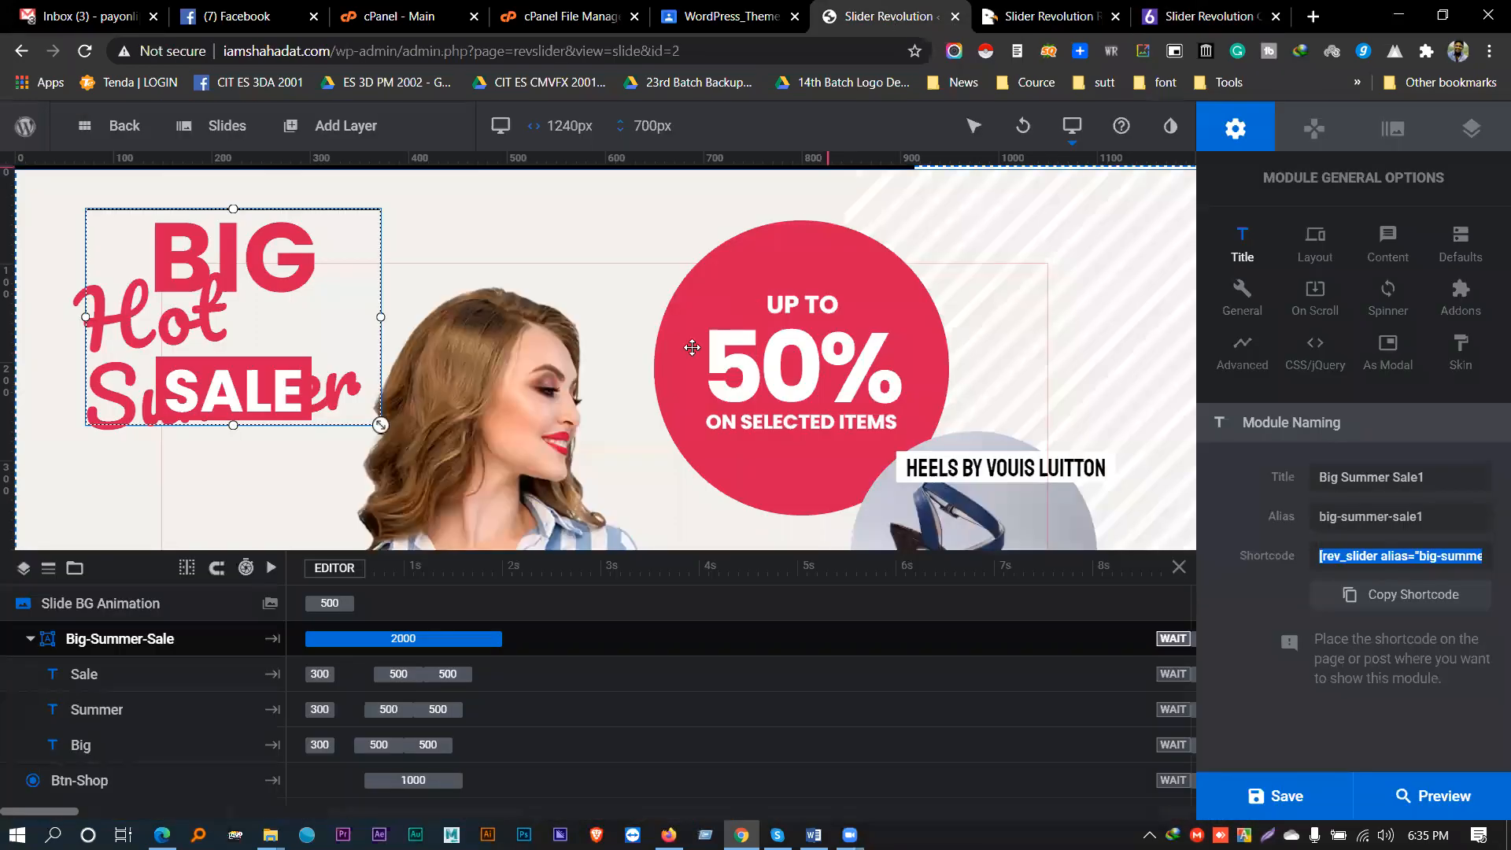
{"action": "left_click", "coordinate": [13, 52]}
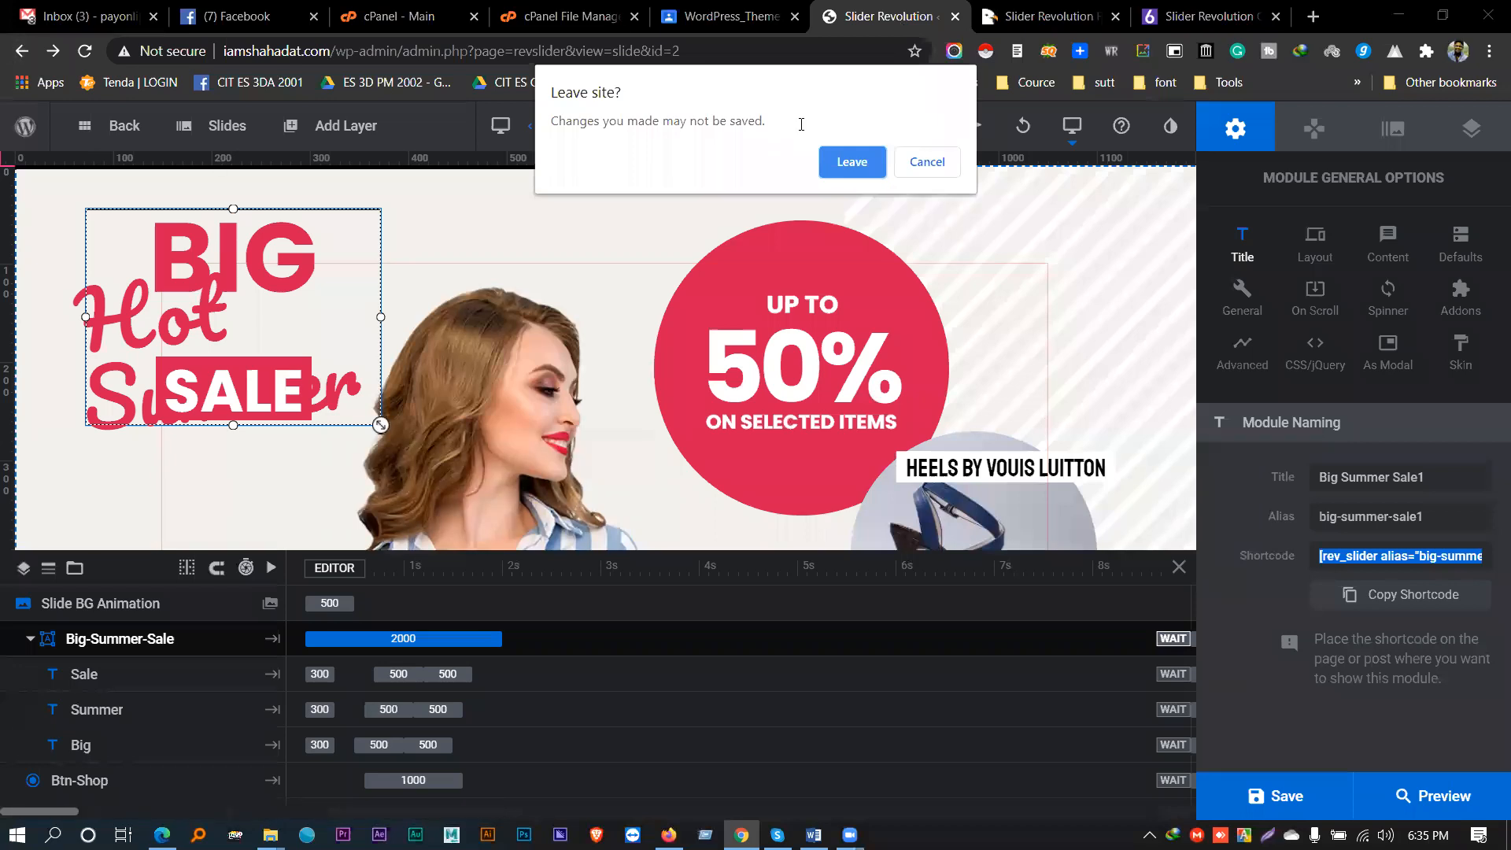
{"action": "left_click", "coordinate": [840, 161]}
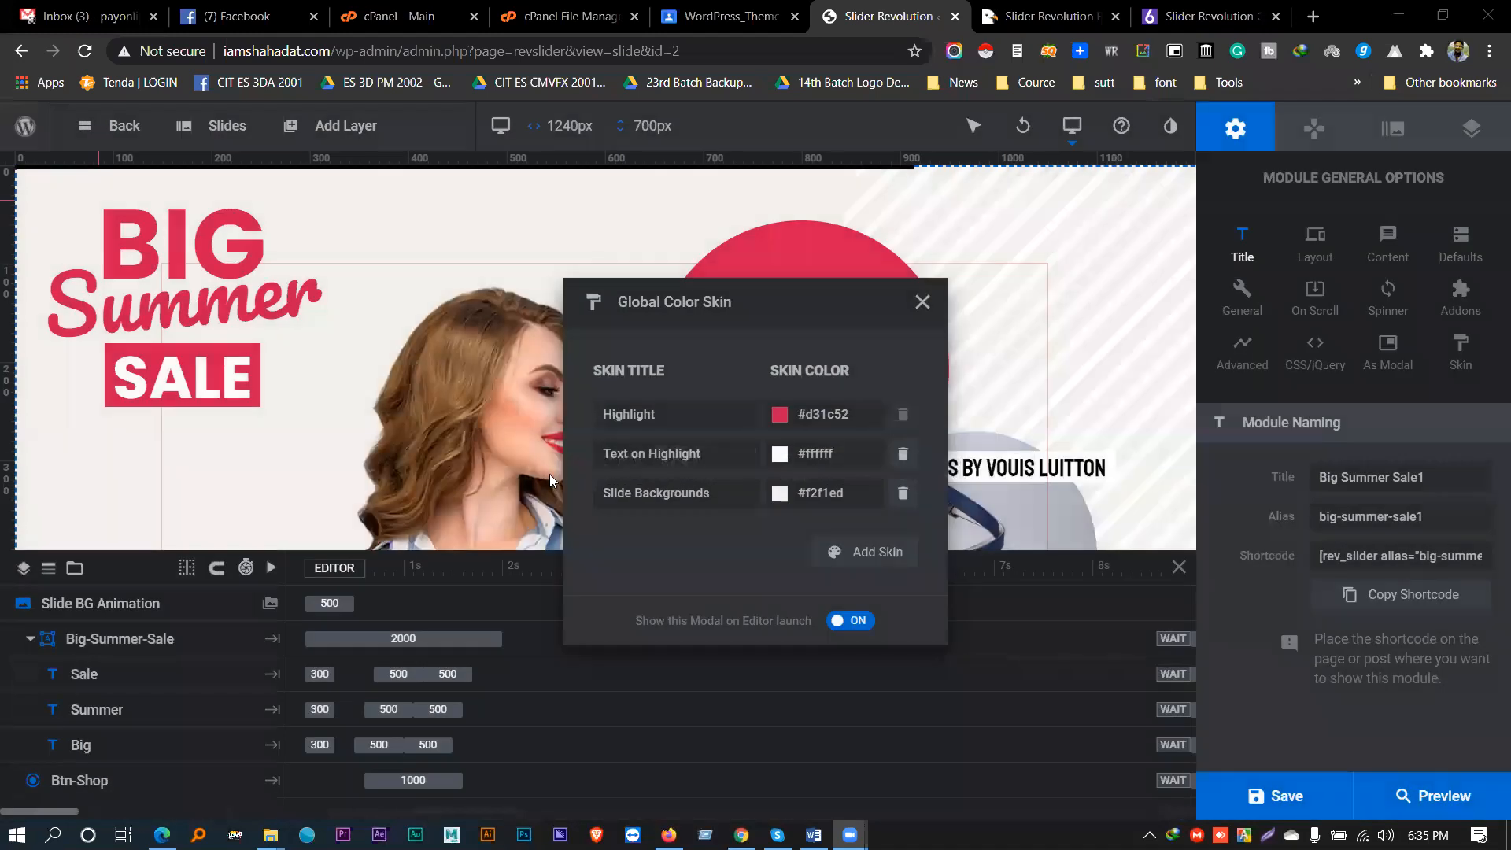
{"action": "left_click", "coordinate": [19, 51]}
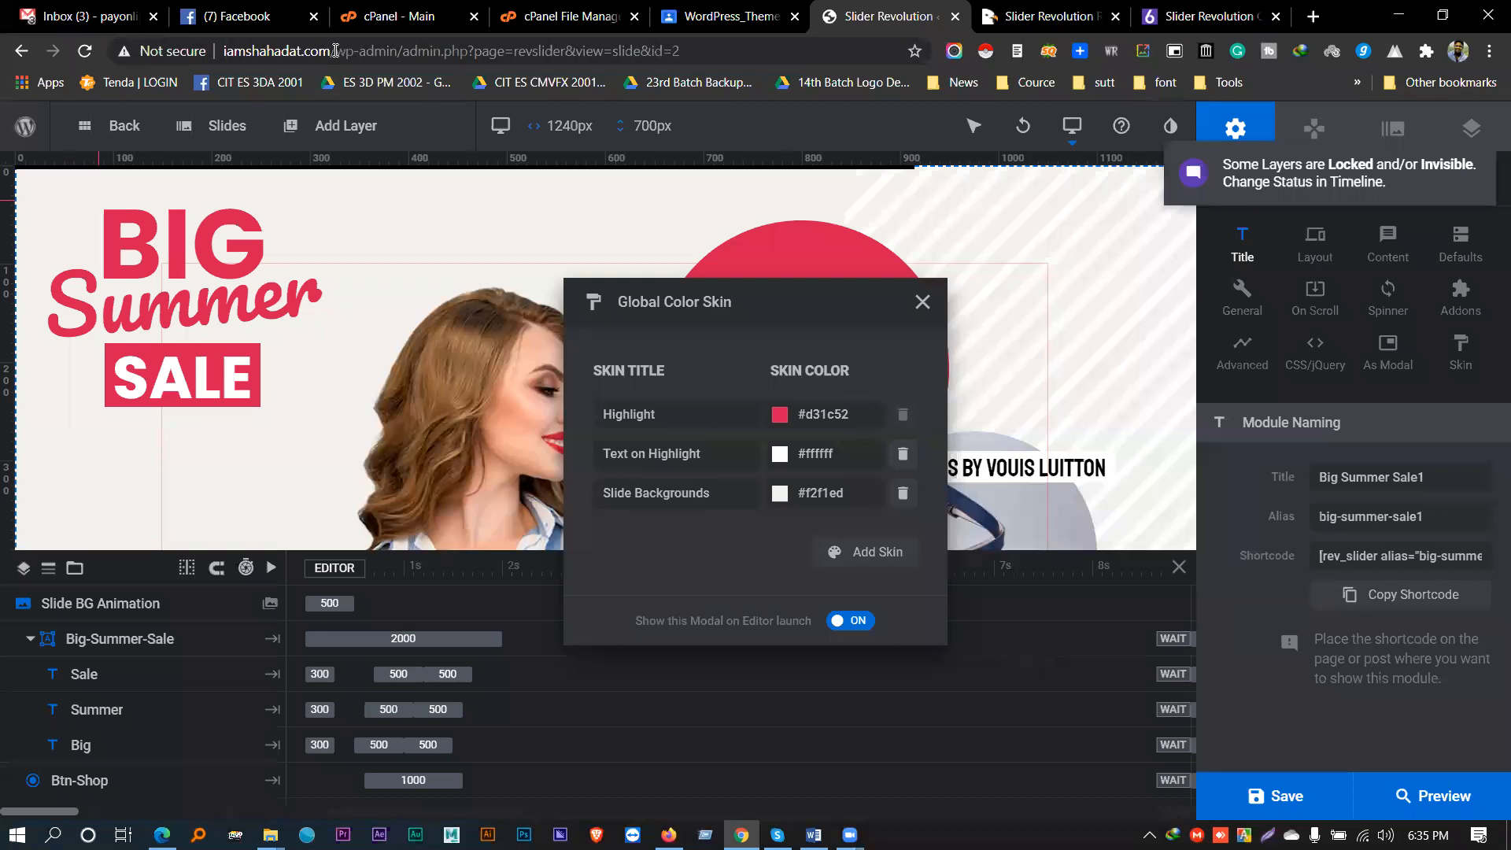
- Trim the address to /wp-admin/ to load the WordPress admin Dashboard
{"action": "left_click_drag", "start_coordinate": [398, 50], "coordinate": [682, 50]}
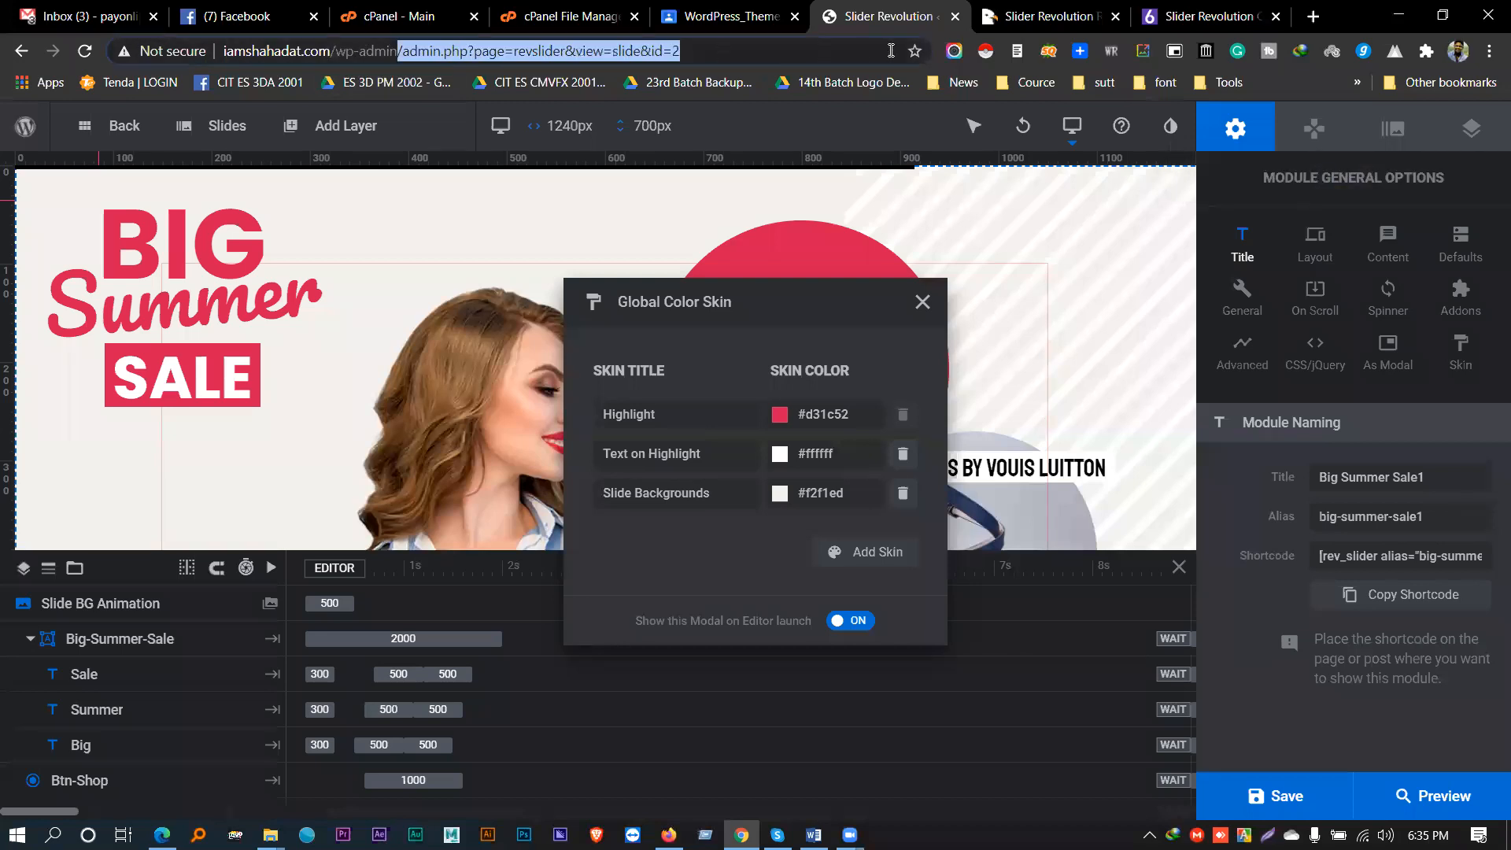
{"action": "key", "text": "BackSpace"}
{"action": "key", "text": "Return"}
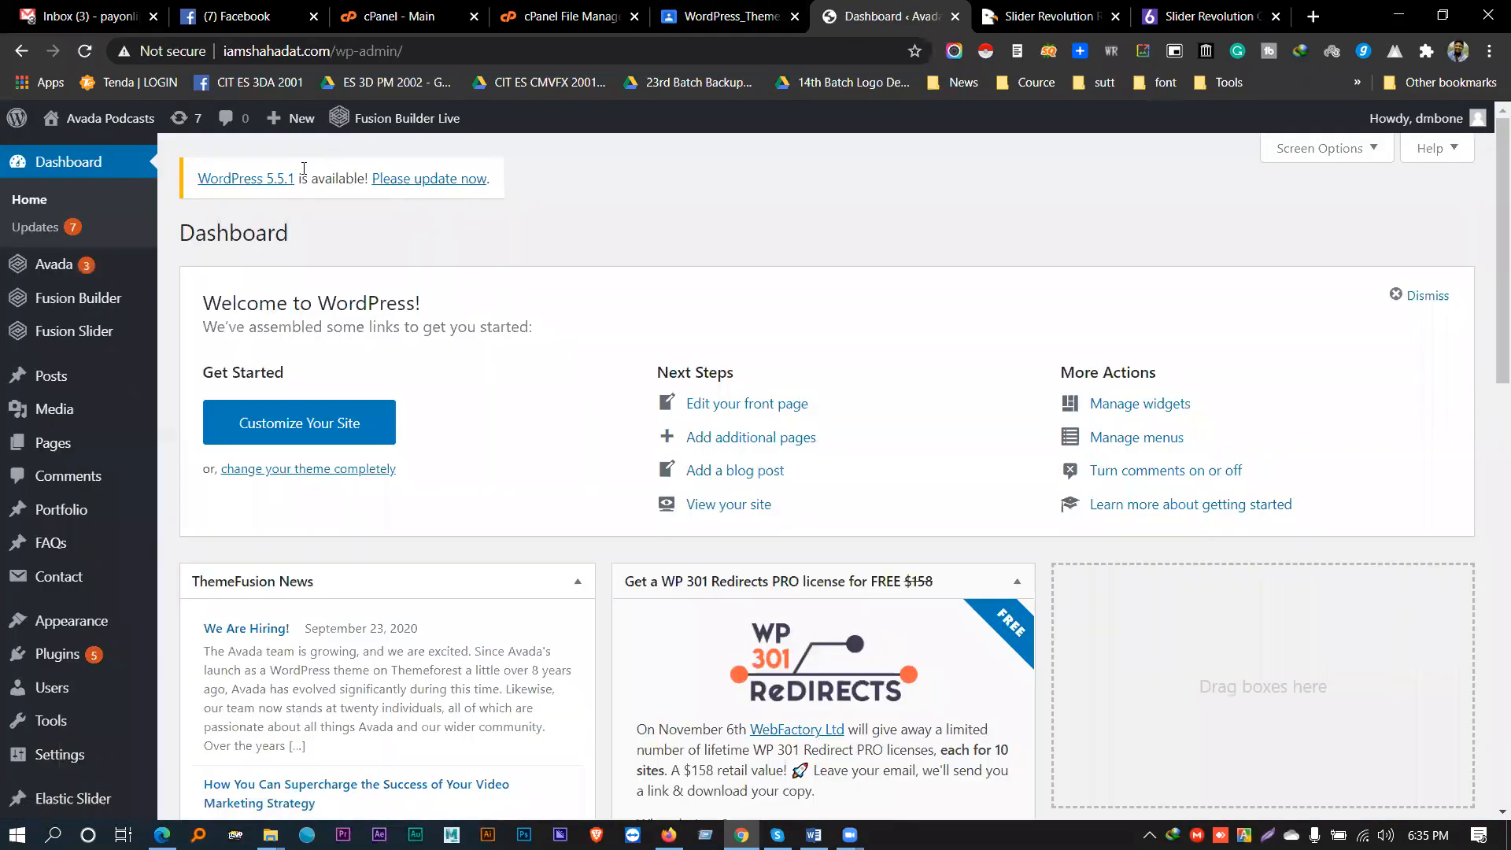
- Dismiss the Welcome to WordPress panel on the Dashboard, then switch to Google Classroom
{"action": "scroll", "coordinate": [47, 566], "scroll_direction": "down", "scroll_amount": 1}
{"action": "mouse_move", "coordinate": [79, 548]}
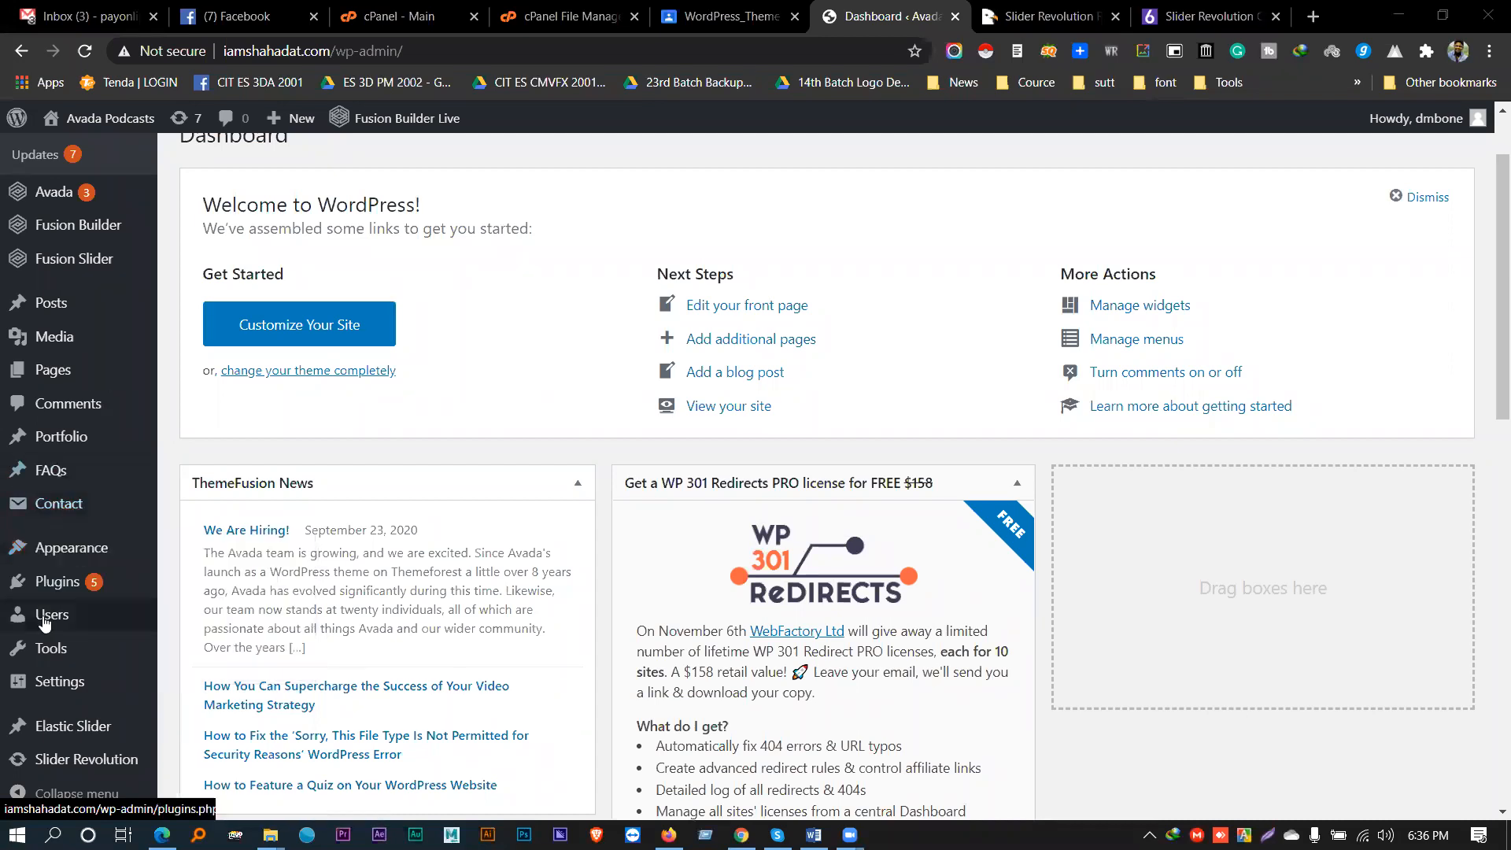
{"action": "scroll", "coordinate": [43, 622], "scroll_direction": "down", "scroll_amount": 10}
{"action": "scroll", "coordinate": [338, 489], "scroll_direction": "up", "scroll_amount": 11}
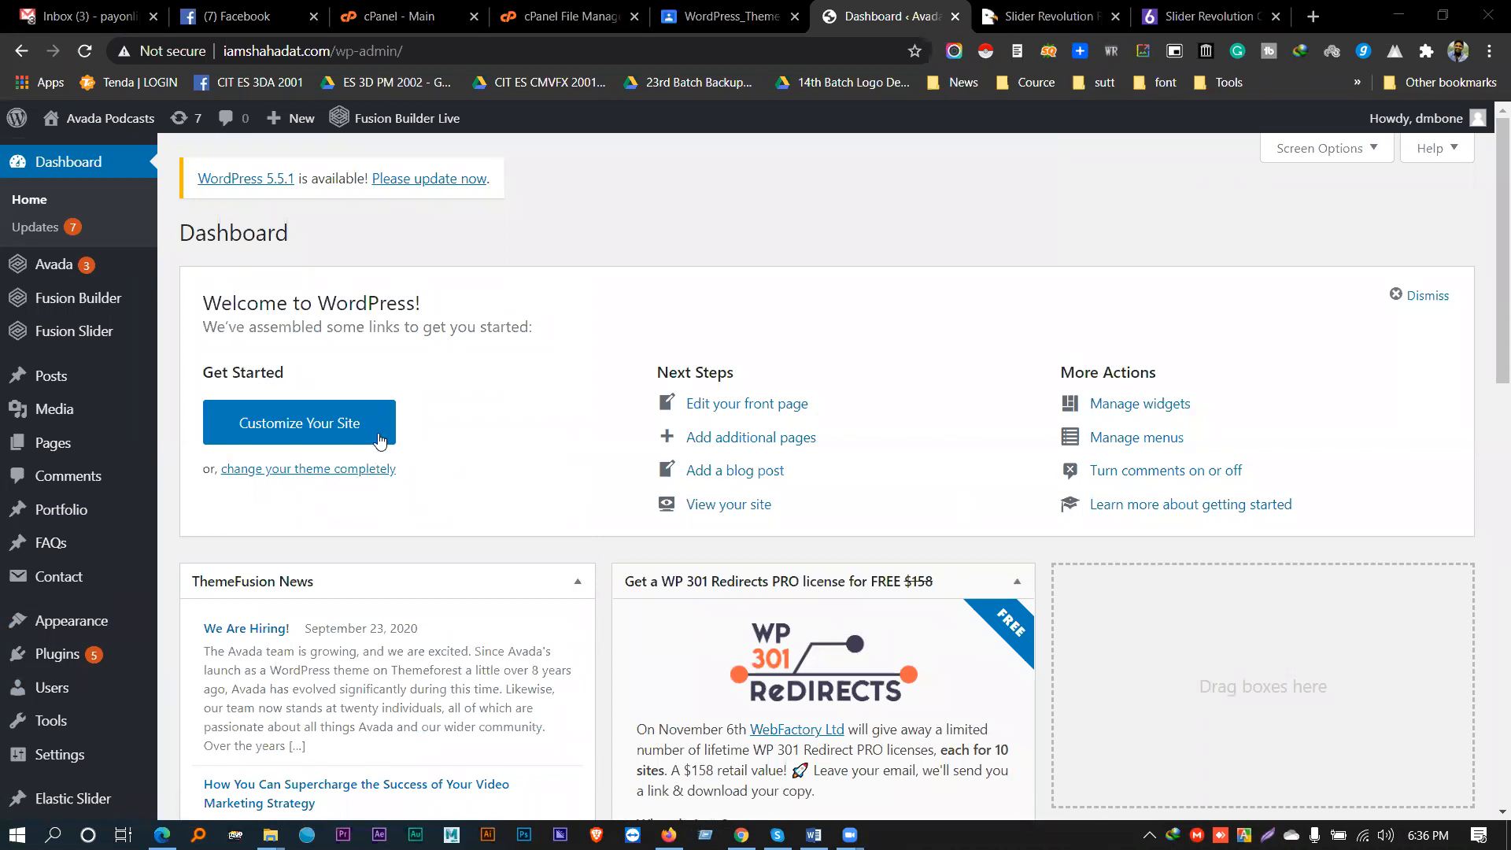
{"action": "left_click", "coordinate": [1415, 297]}
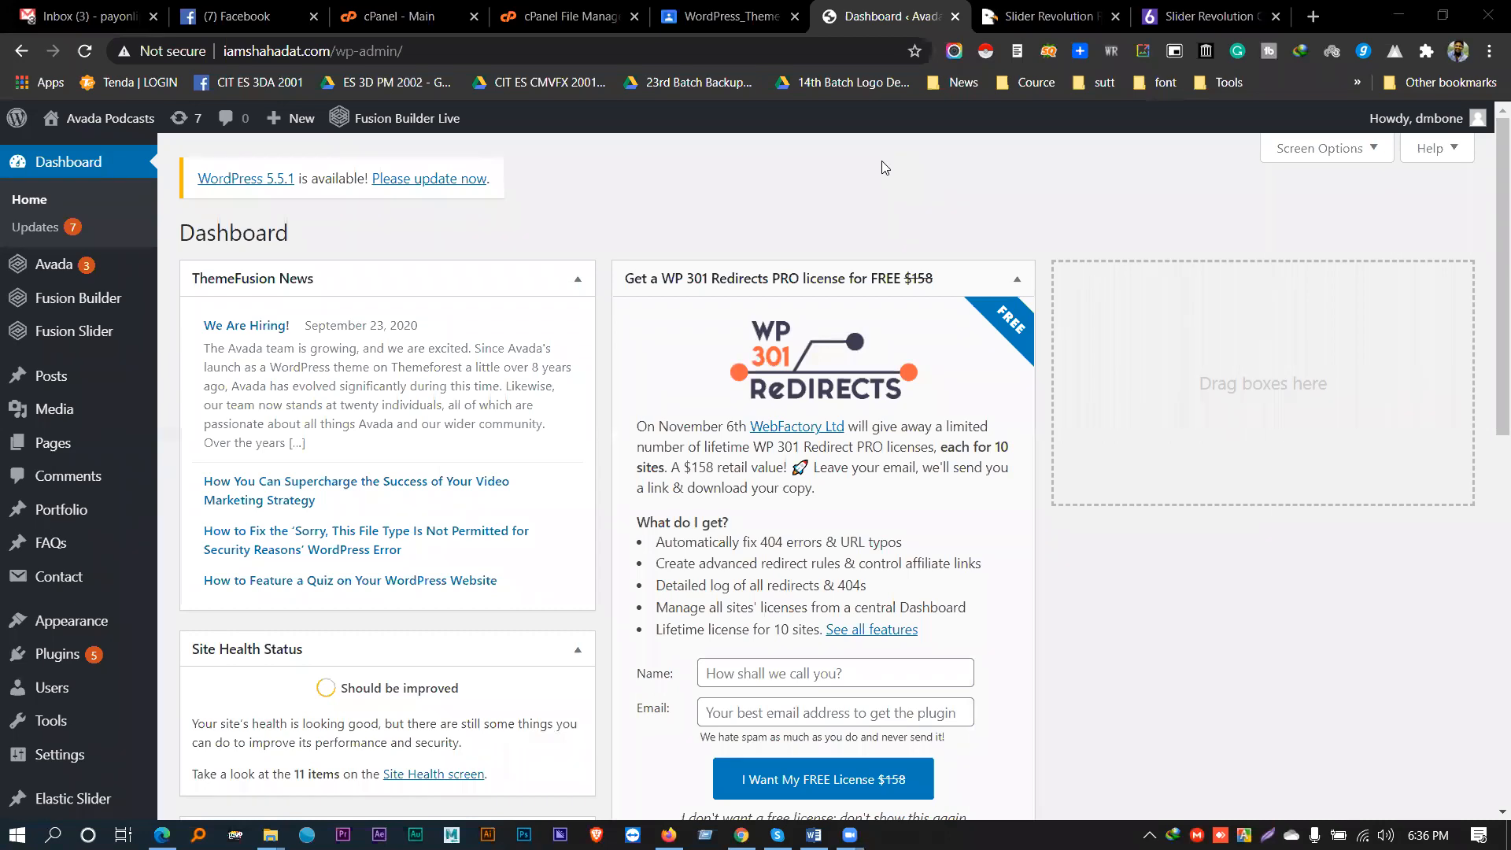
{"action": "left_click", "coordinate": [670, 14]}
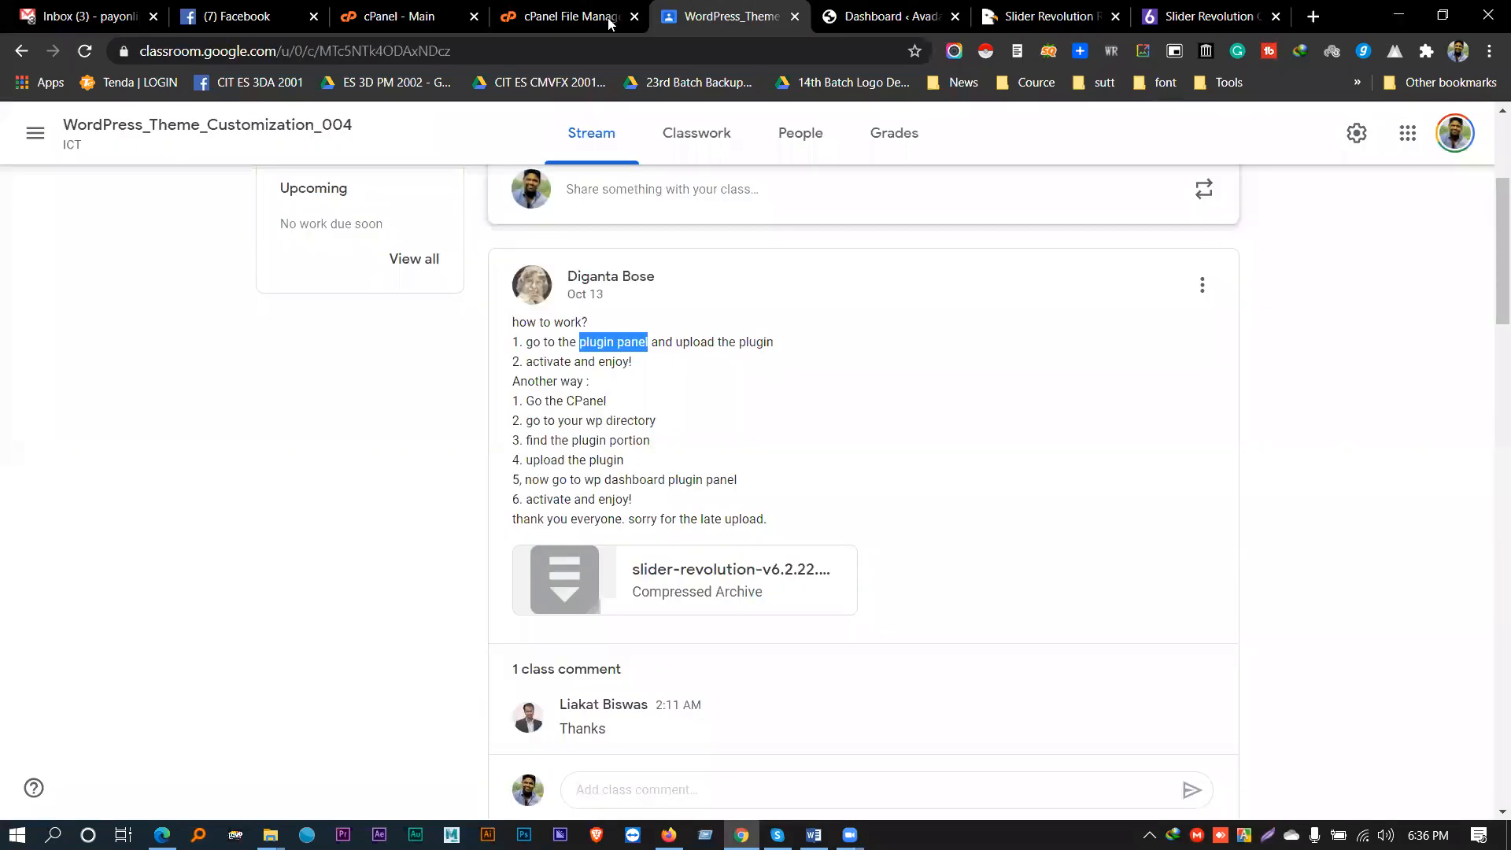
- Browse the class list and open the SEO_Batch_(28-29-30) class
{"action": "left_click", "coordinate": [35, 132]}
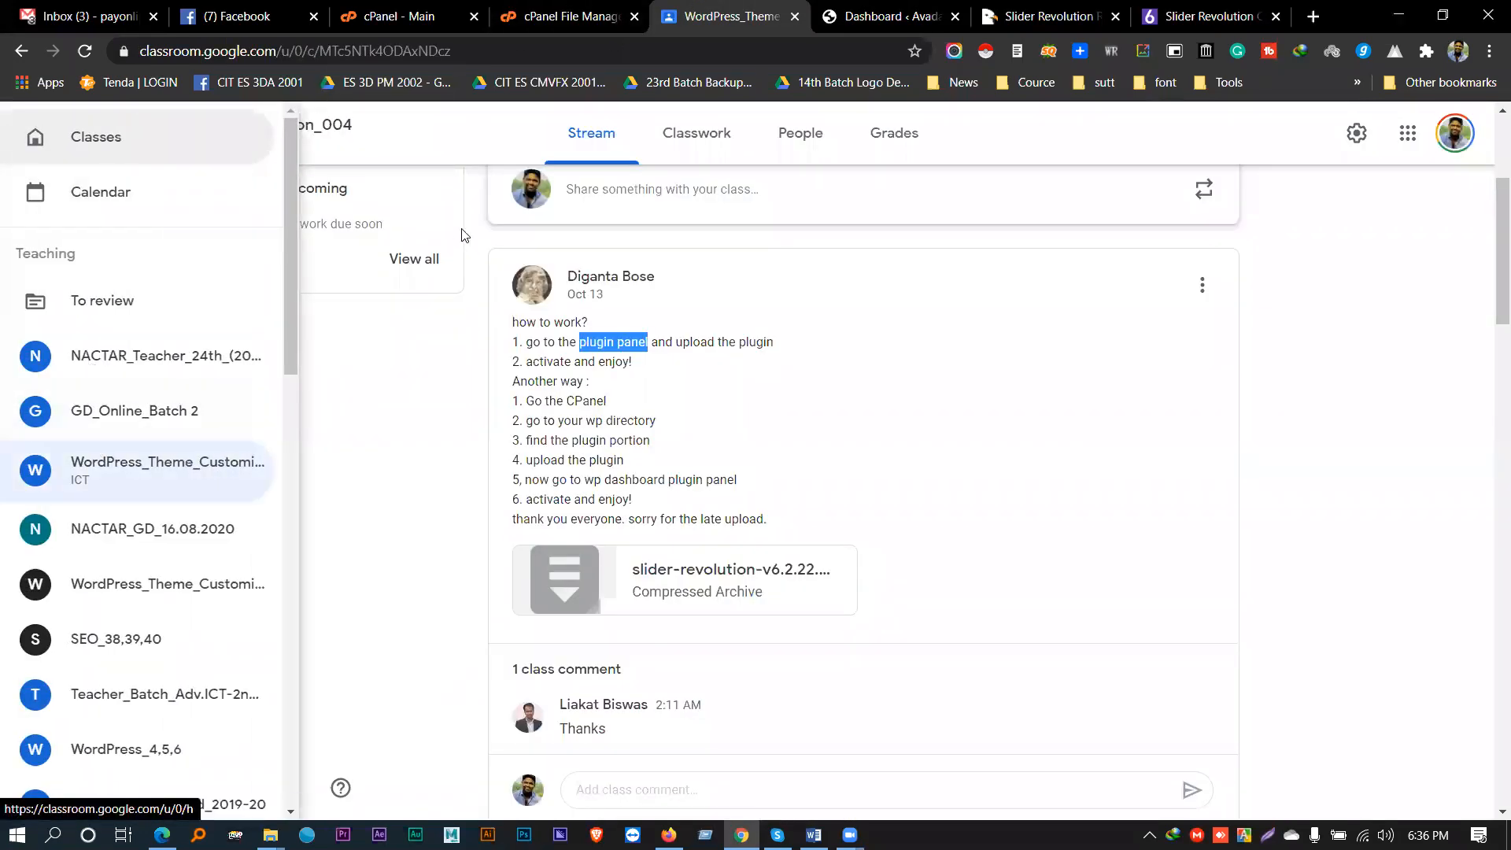
{"action": "scroll", "coordinate": [132, 340], "scroll_direction": "up", "scroll_amount": 1}
{"action": "scroll", "coordinate": [132, 340], "scroll_direction": "up", "scroll_amount": 3}
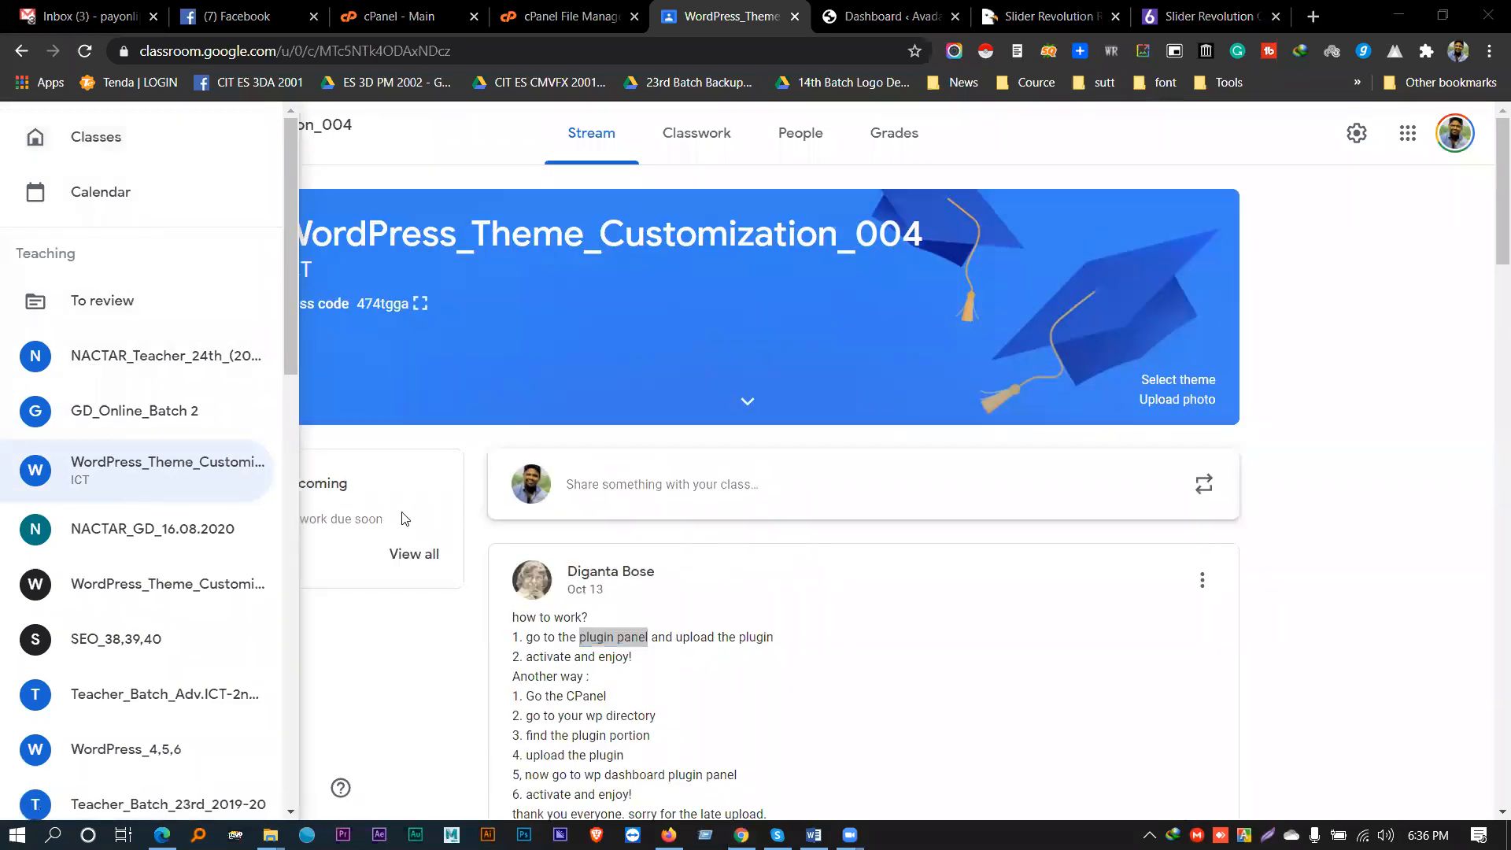
{"action": "scroll", "coordinate": [177, 483], "scroll_direction": "down", "scroll_amount": 1}
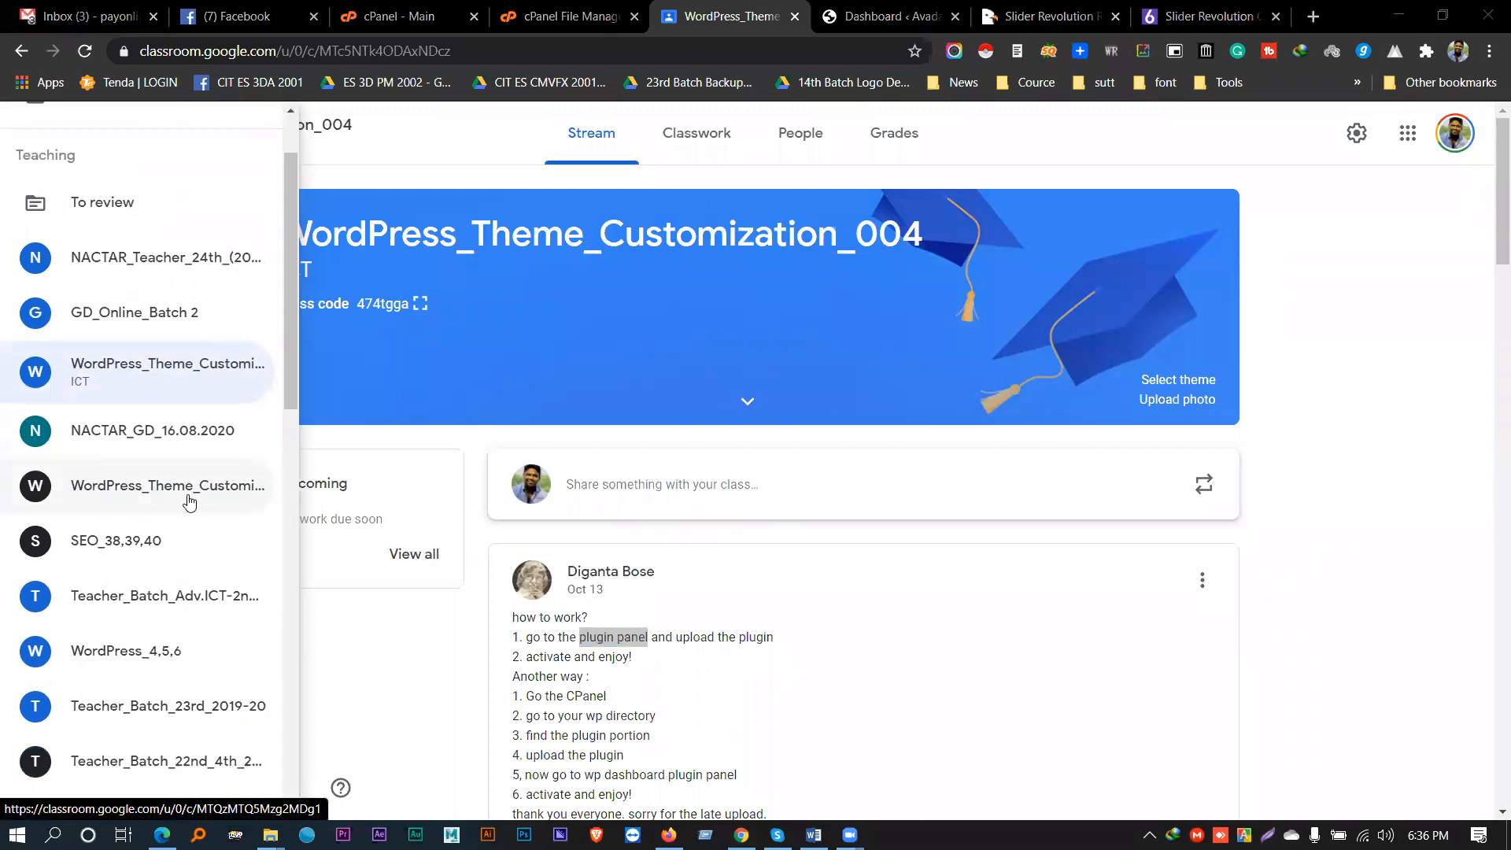
{"action": "scroll", "coordinate": [189, 502], "scroll_direction": "down", "scroll_amount": 5}
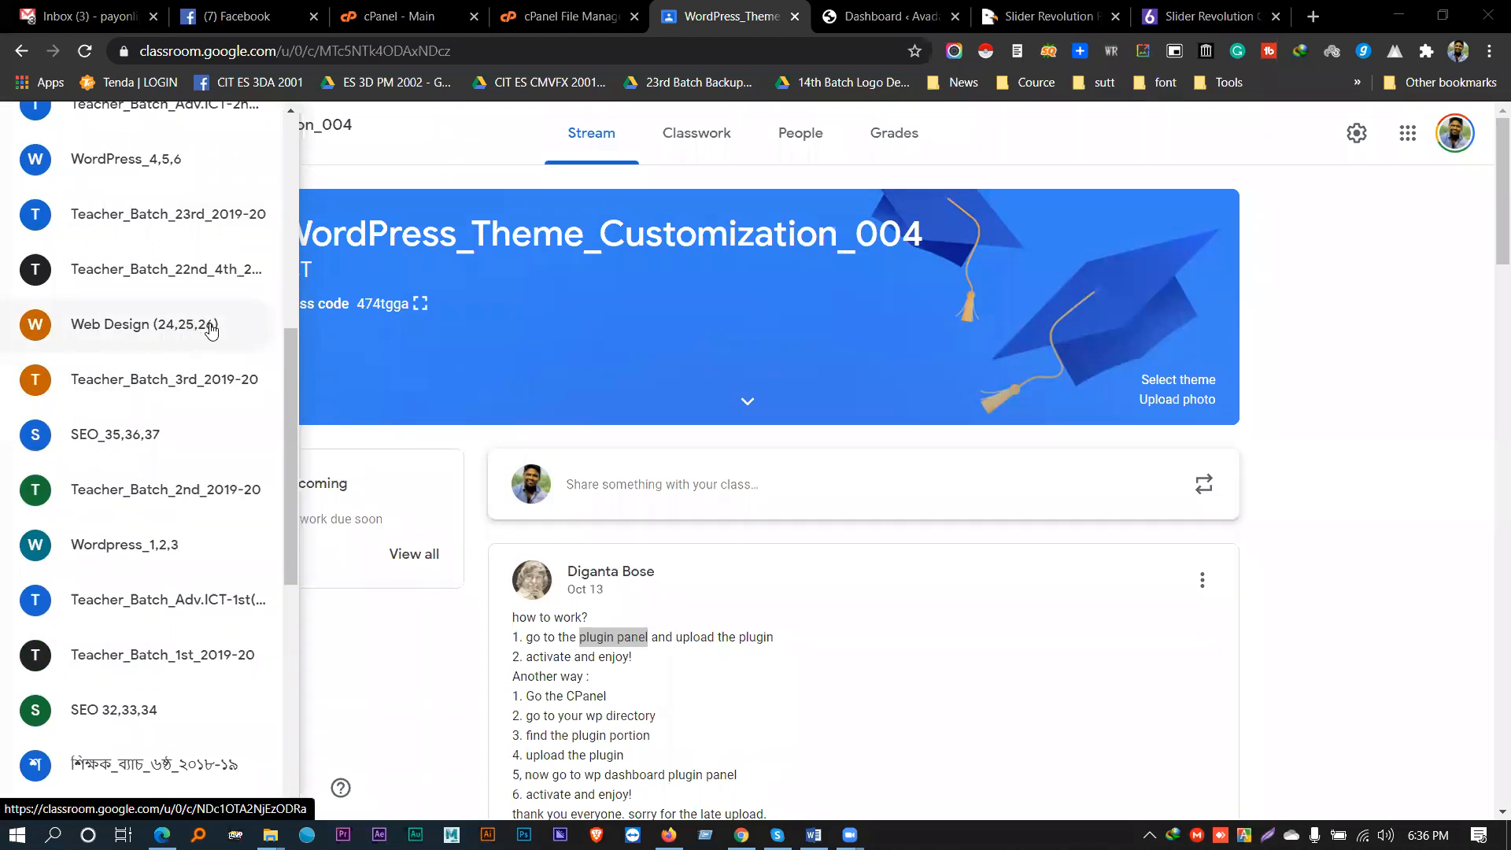
{"action": "scroll", "coordinate": [206, 333], "scroll_direction": "down", "scroll_amount": 2}
{"action": "scroll", "coordinate": [206, 334], "scroll_direction": "down", "scroll_amount": 3}
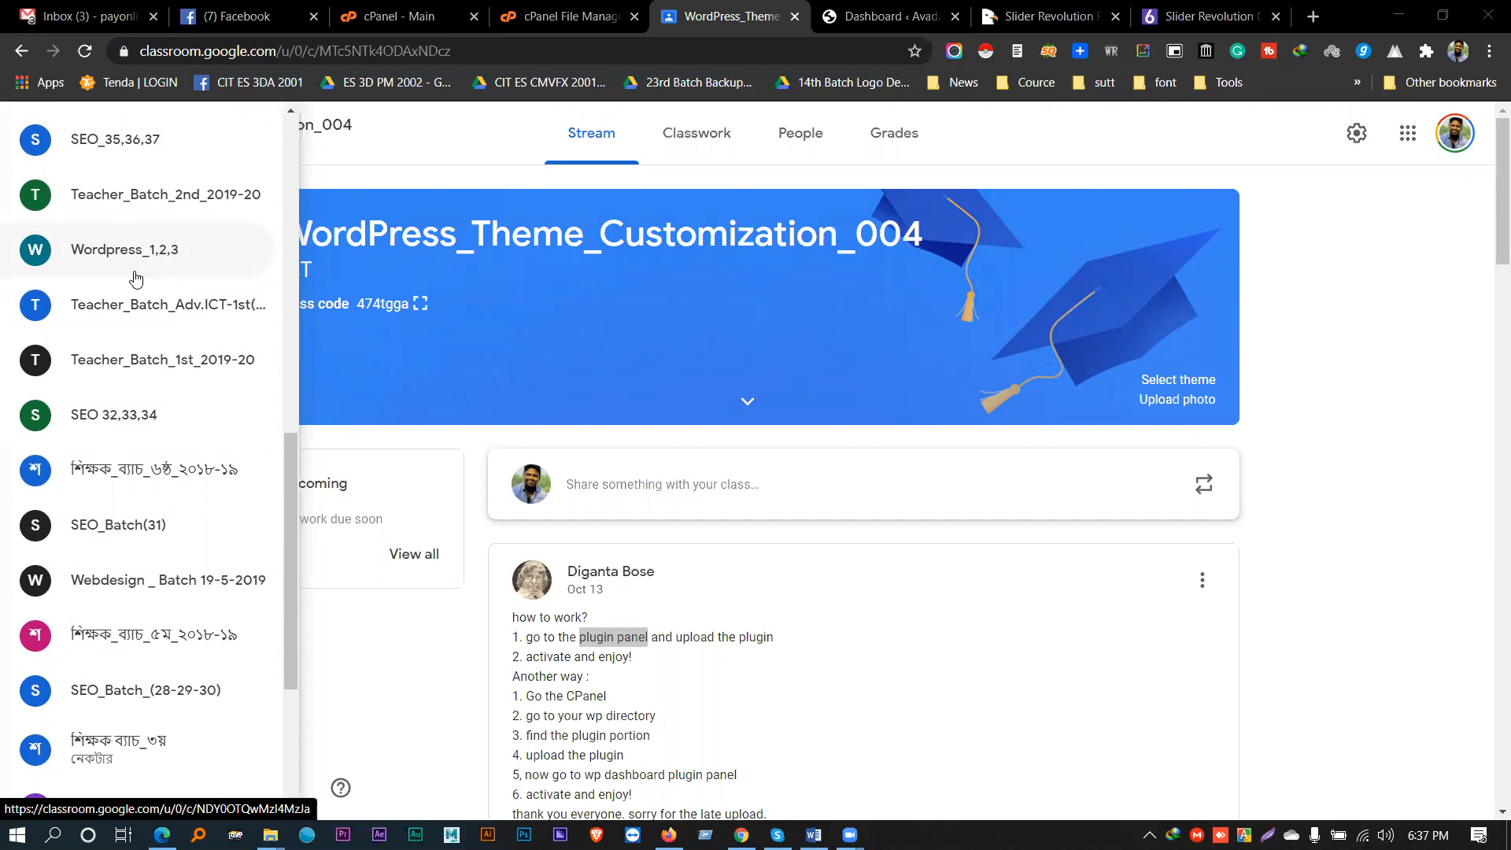
{"action": "scroll", "coordinate": [135, 277], "scroll_direction": "down", "scroll_amount": 4}
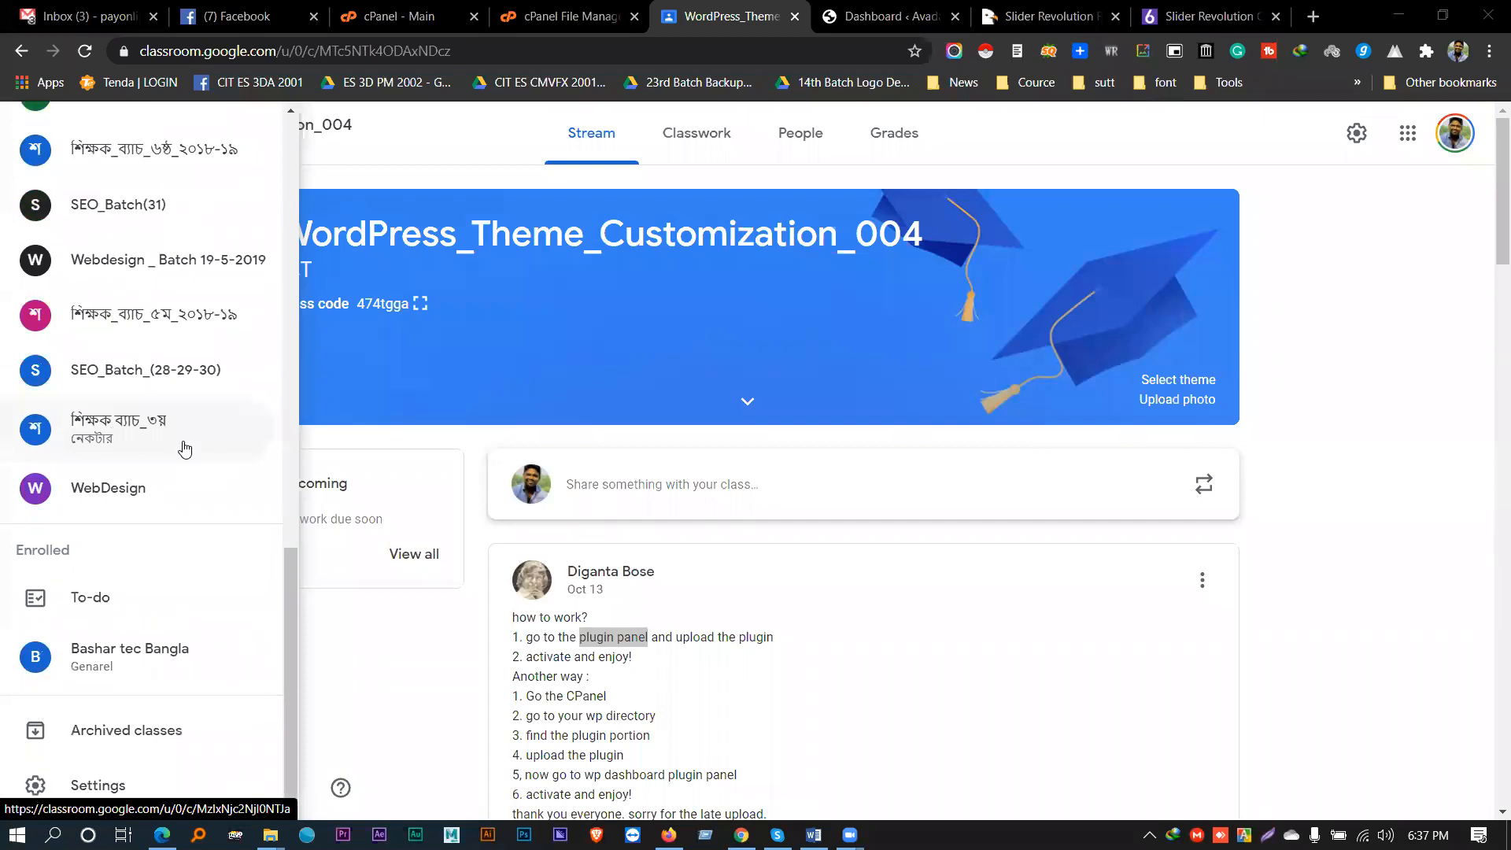
{"action": "scroll", "coordinate": [184, 449], "scroll_direction": "up", "scroll_amount": 1}
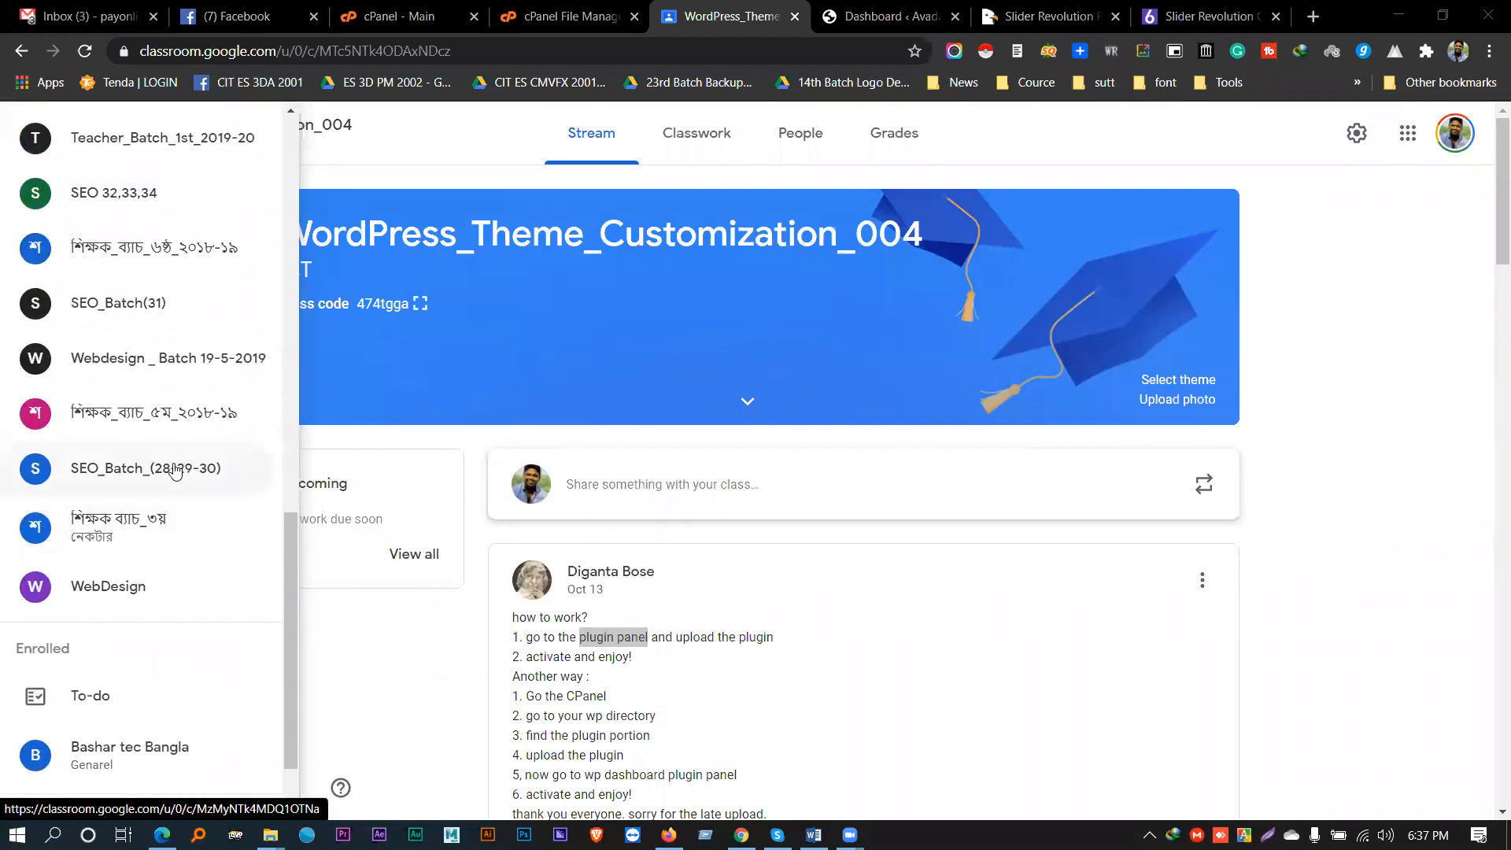
{"action": "left_click", "coordinate": [175, 471]}
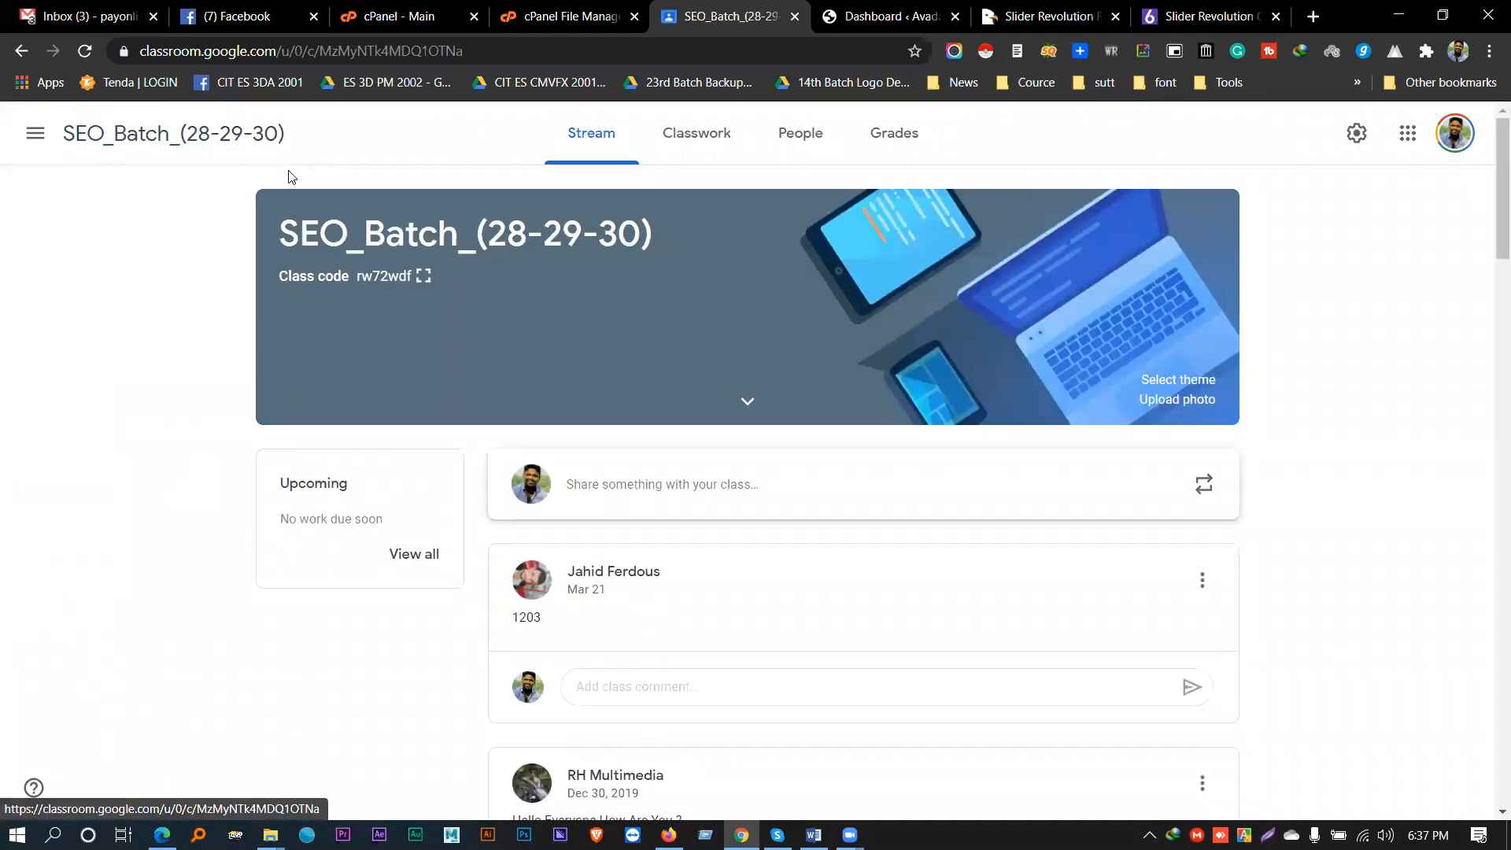
{"action": "scroll", "coordinate": [285, 212], "scroll_direction": "down", "scroll_amount": 2}
{"action": "scroll", "coordinate": [286, 241], "scroll_direction": "down", "scroll_amount": 1}
{"action": "scroll", "coordinate": [318, 256], "scroll_direction": "up", "scroll_amount": 1}
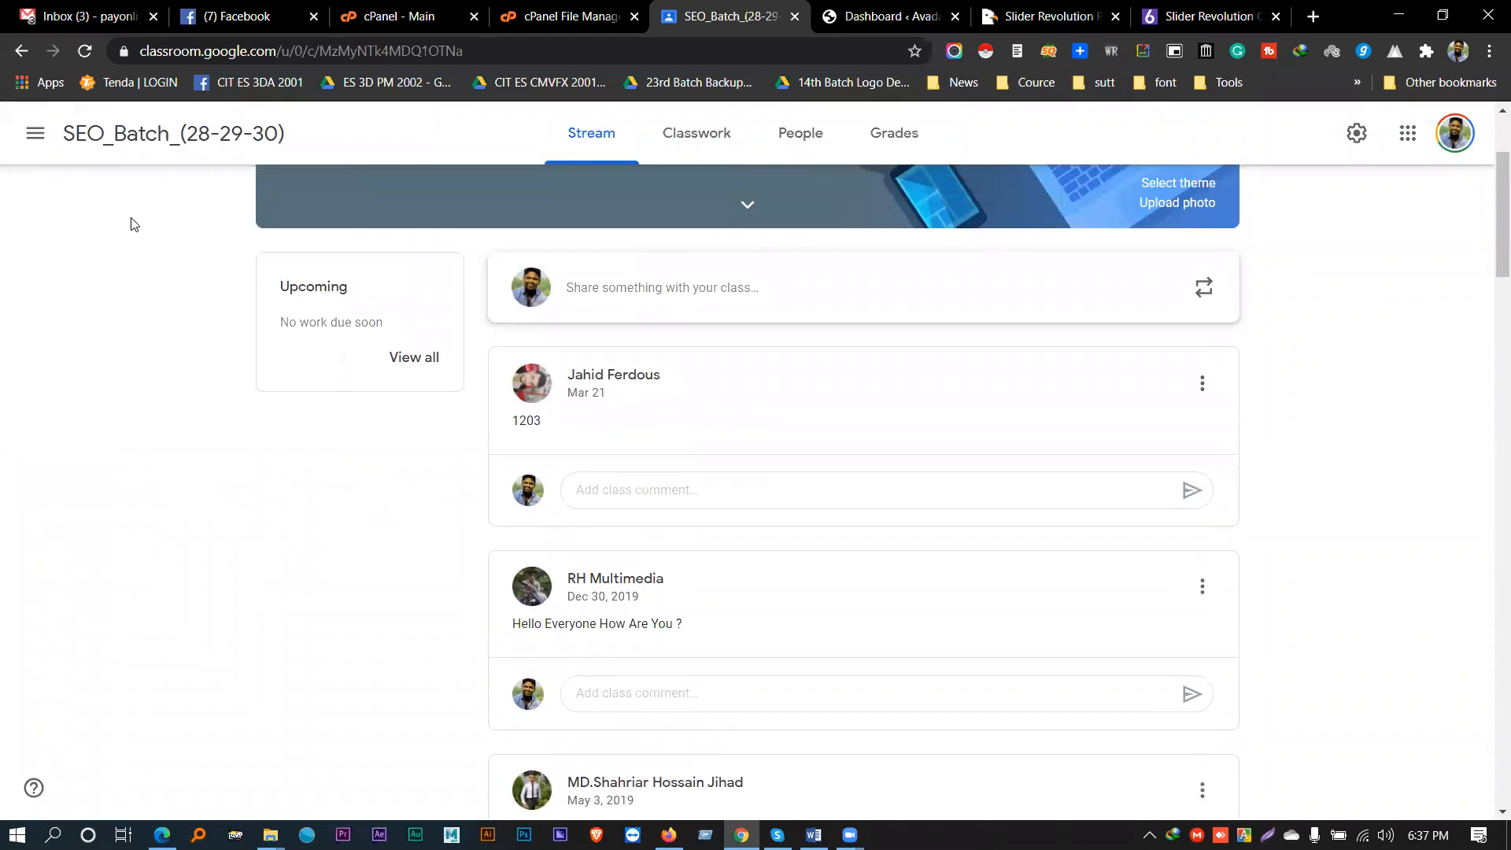
{"action": "scroll", "coordinate": [118, 204], "scroll_direction": "up", "scroll_amount": 2}
- Open the WordPress_4,5,6 class from the class list, then close its tab
{"action": "left_click", "coordinate": [42, 138]}
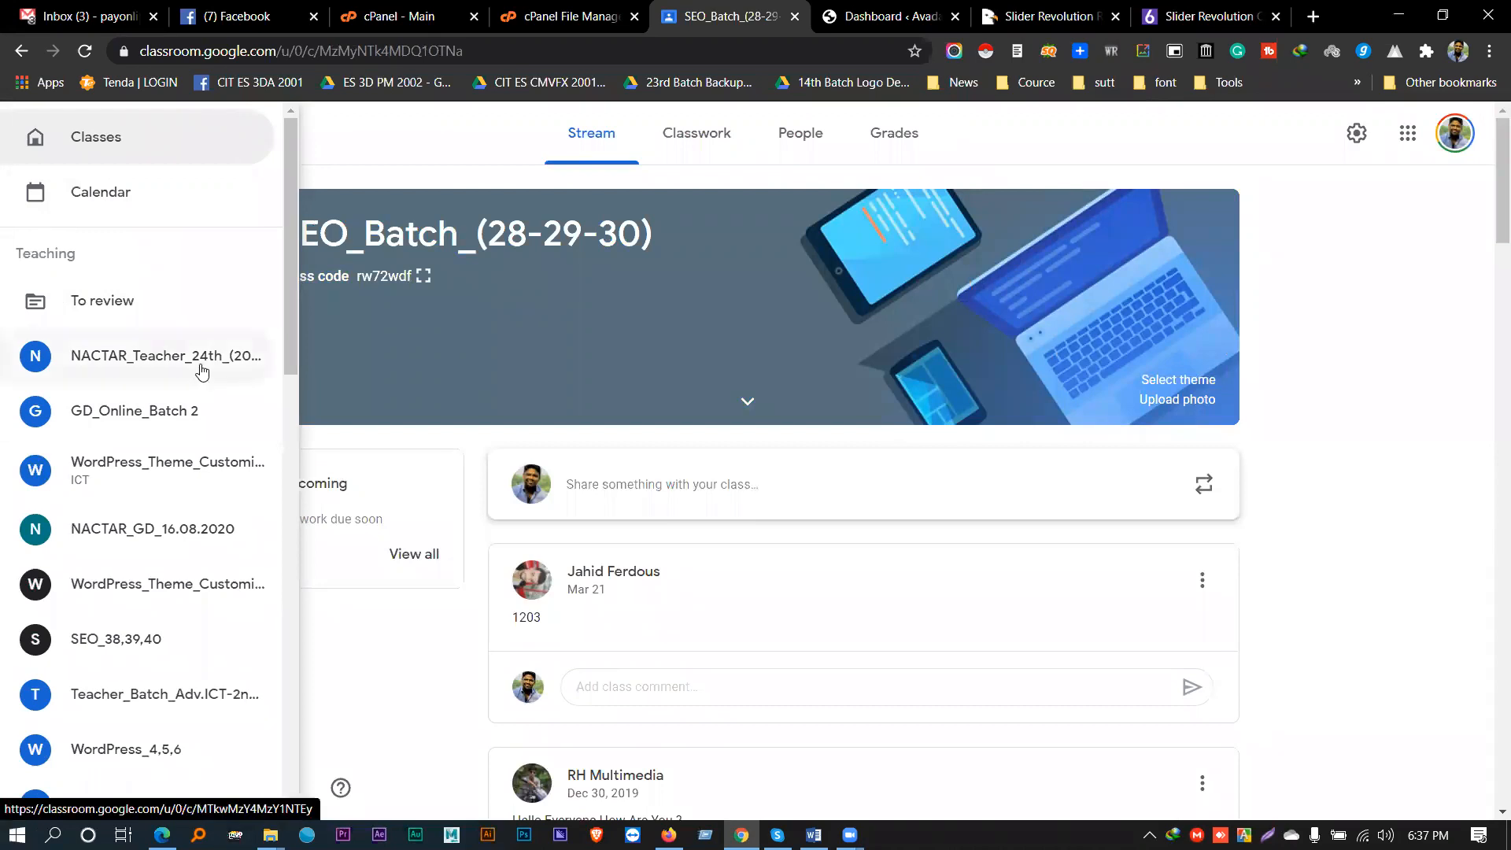
{"action": "scroll", "coordinate": [166, 449], "scroll_direction": "down", "scroll_amount": 4}
{"action": "scroll", "coordinate": [178, 365], "scroll_direction": "up", "scroll_amount": 4}
{"action": "scroll", "coordinate": [179, 454], "scroll_direction": "down", "scroll_amount": 4}
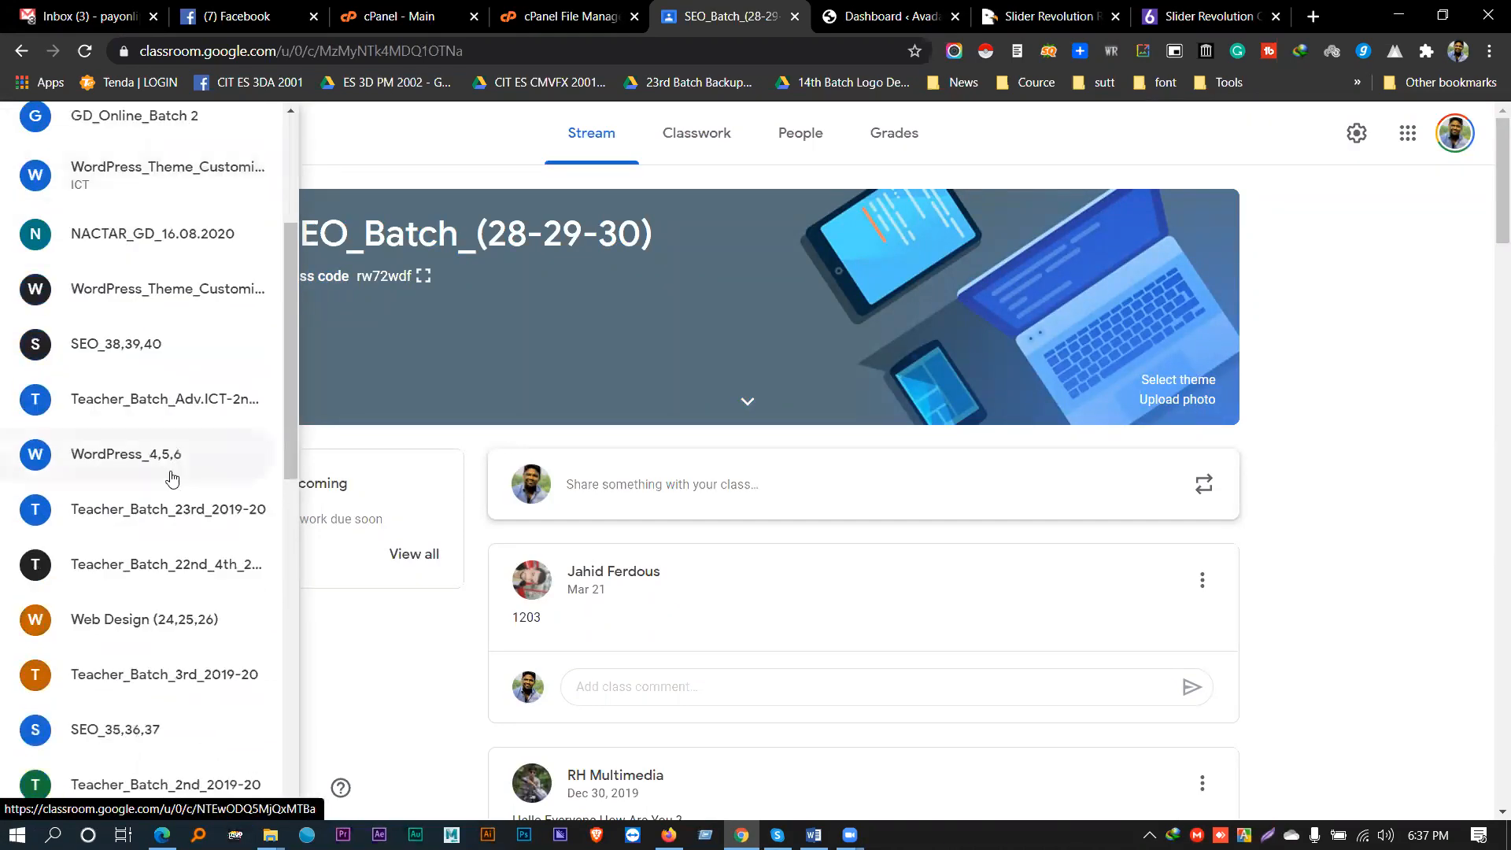
{"action": "left_click", "coordinate": [171, 470]}
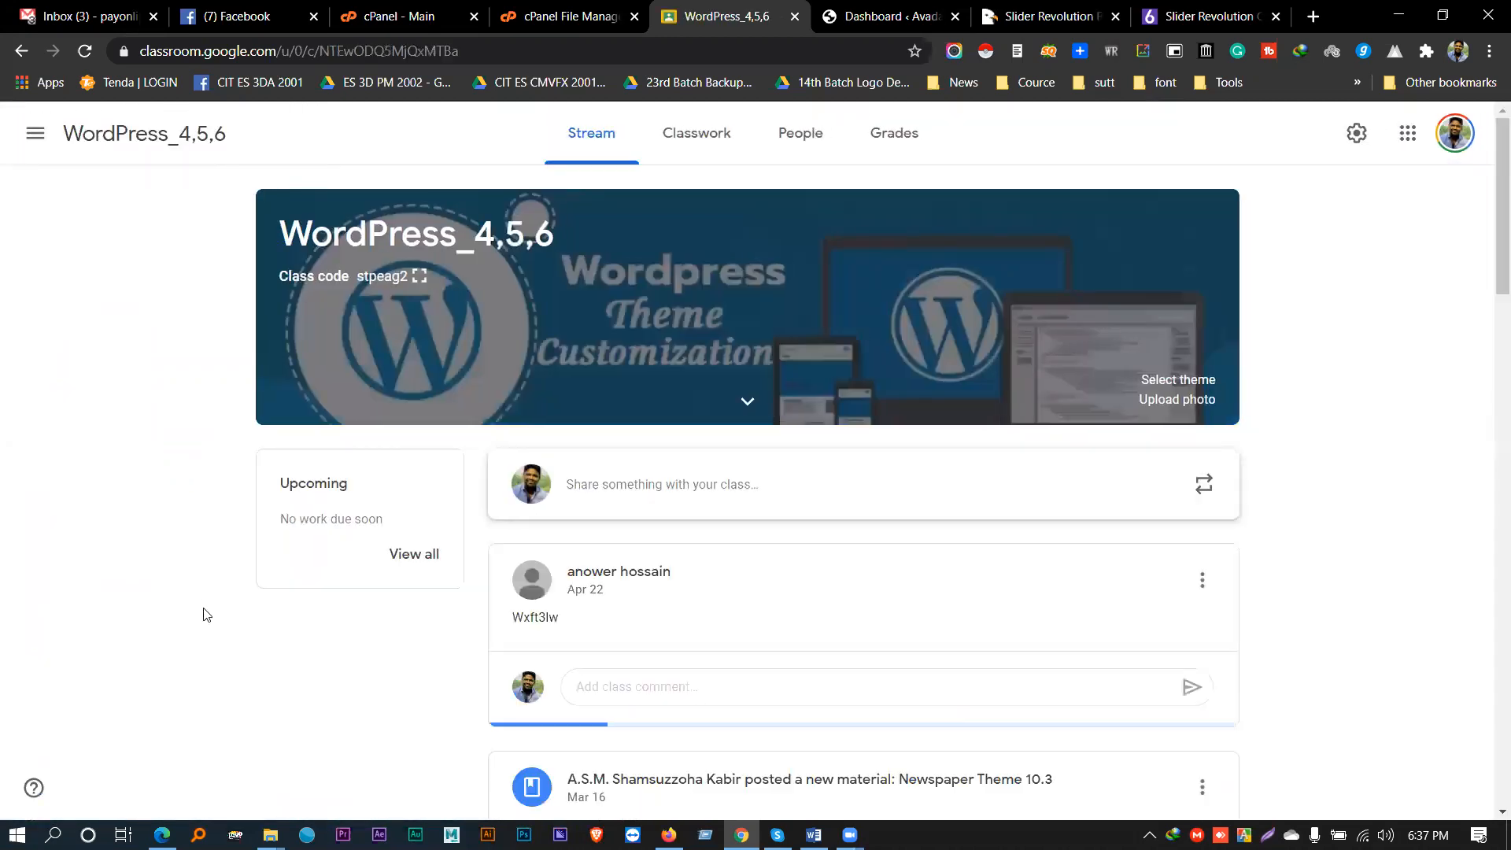
{"action": "middle_click", "coordinate": [683, 6]}
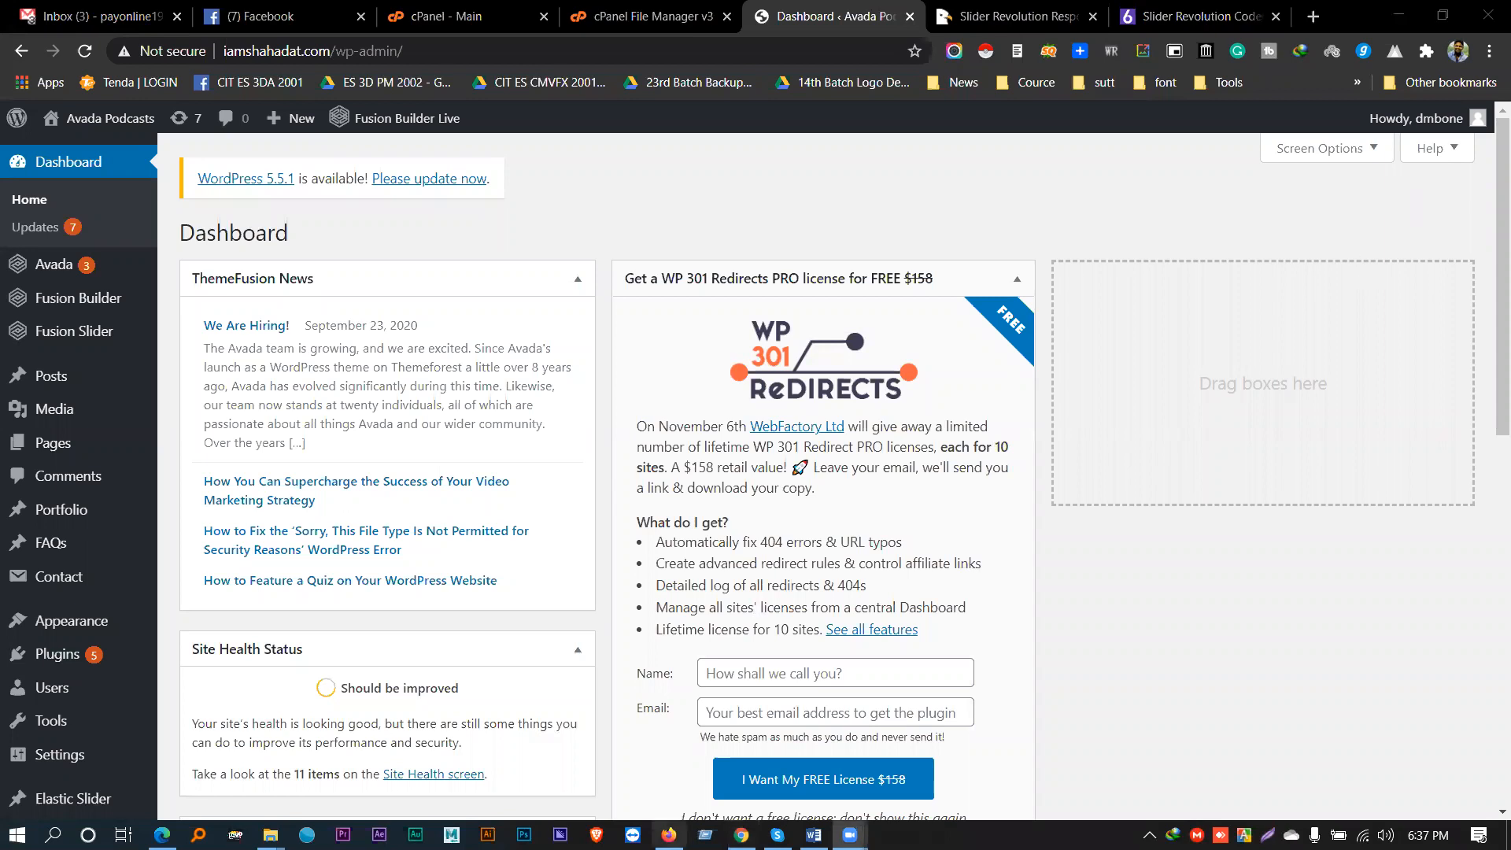
- Return to the WordPress Dashboard tab and open Slider Revolution's Modules page from the sidebar
{"action": "left_click", "coordinate": [1145, 6]}
{"action": "left_click", "coordinate": [995, 16]}
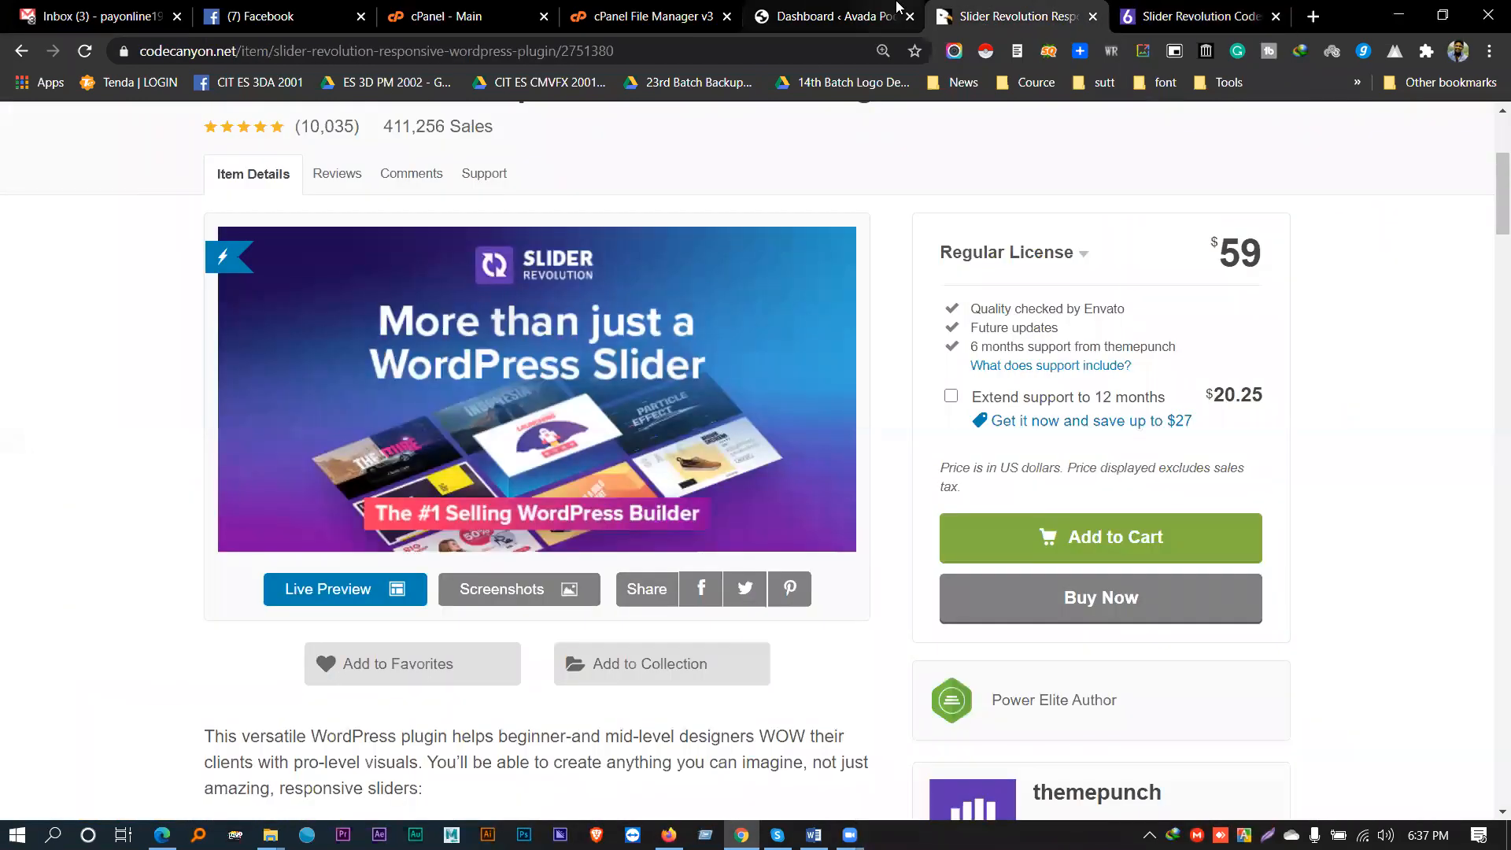
{"action": "left_click", "coordinate": [822, 10]}
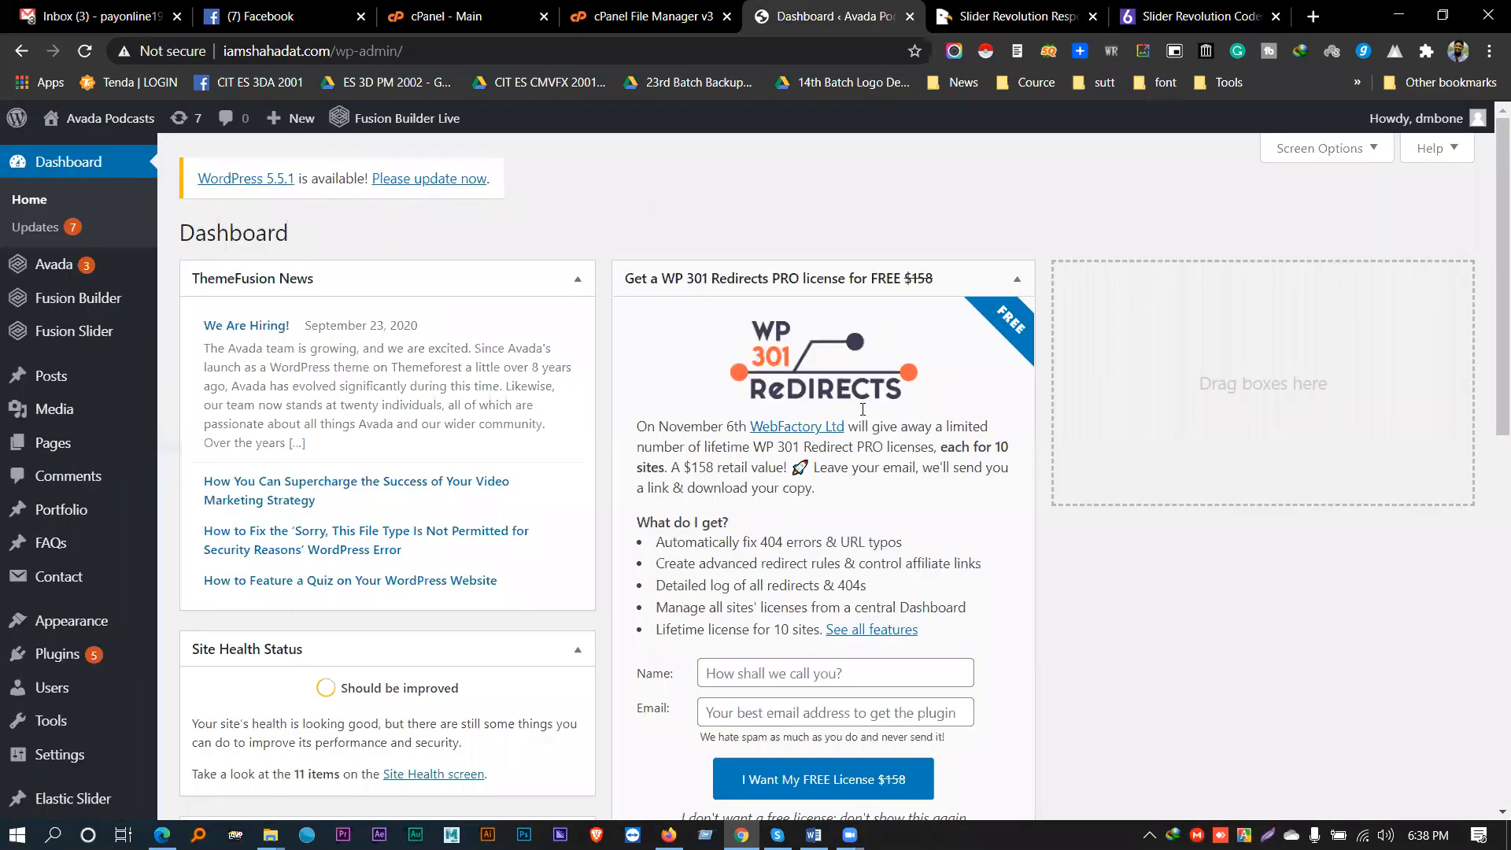
{"action": "key", "text": "Page_Down"}
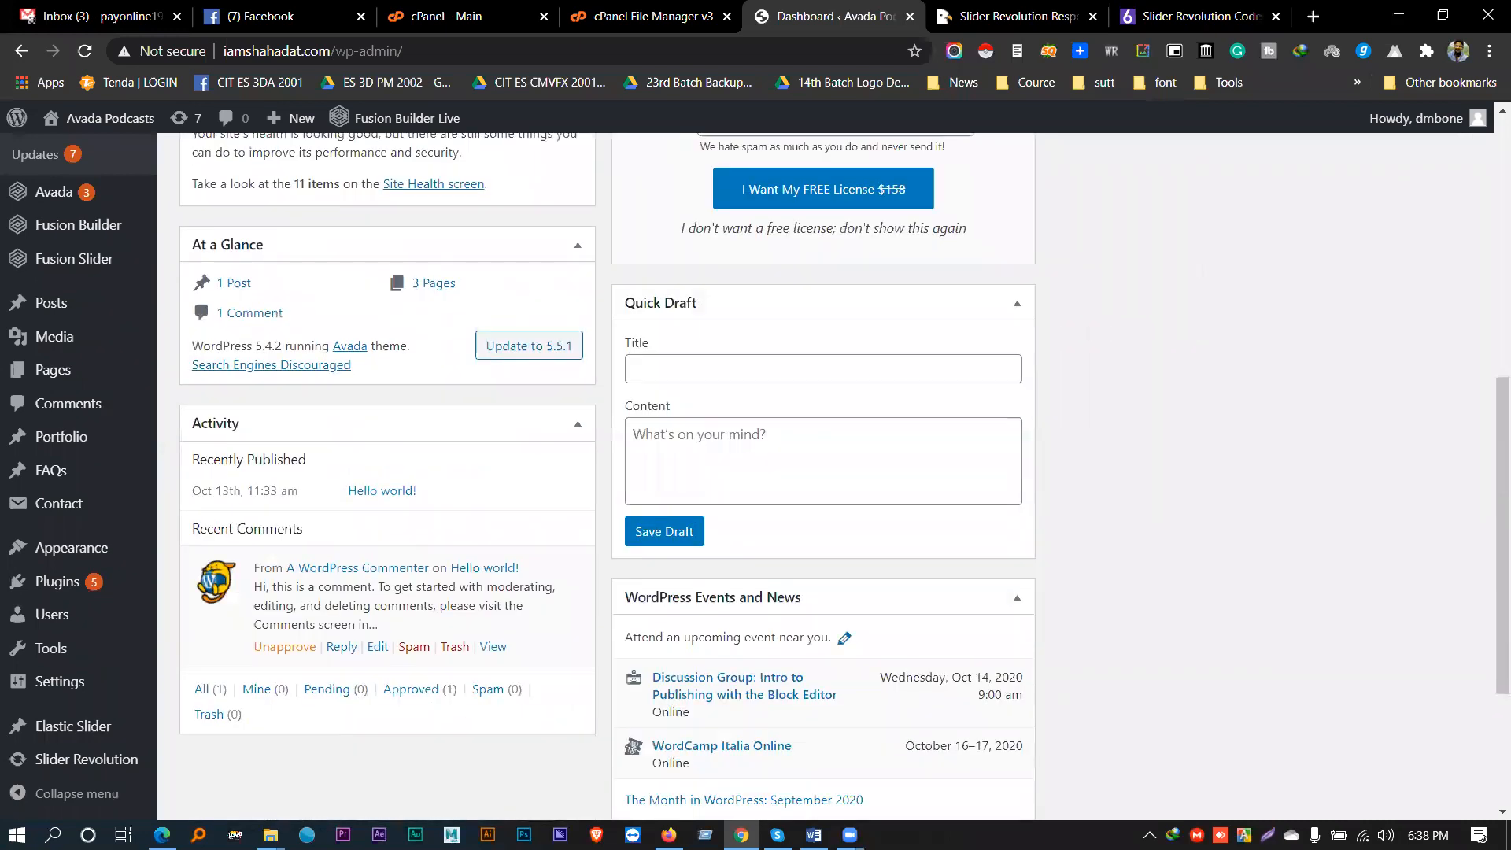
{"action": "left_click", "coordinate": [63, 760]}
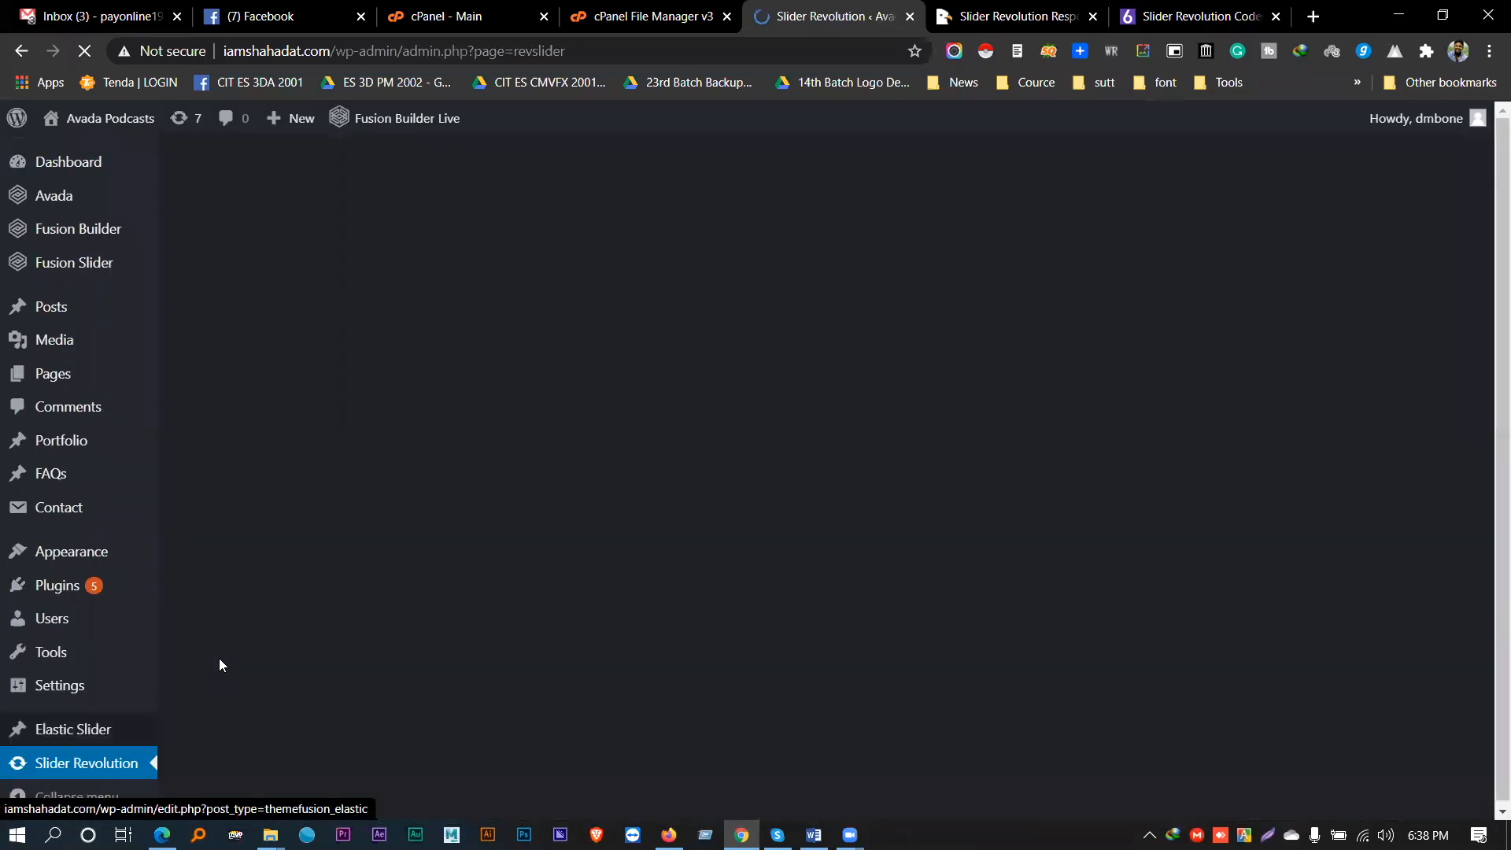
{"action": "scroll", "coordinate": [415, 425], "scroll_direction": "down", "scroll_amount": 4}
{"action": "mouse_move", "coordinate": [398, 429]}
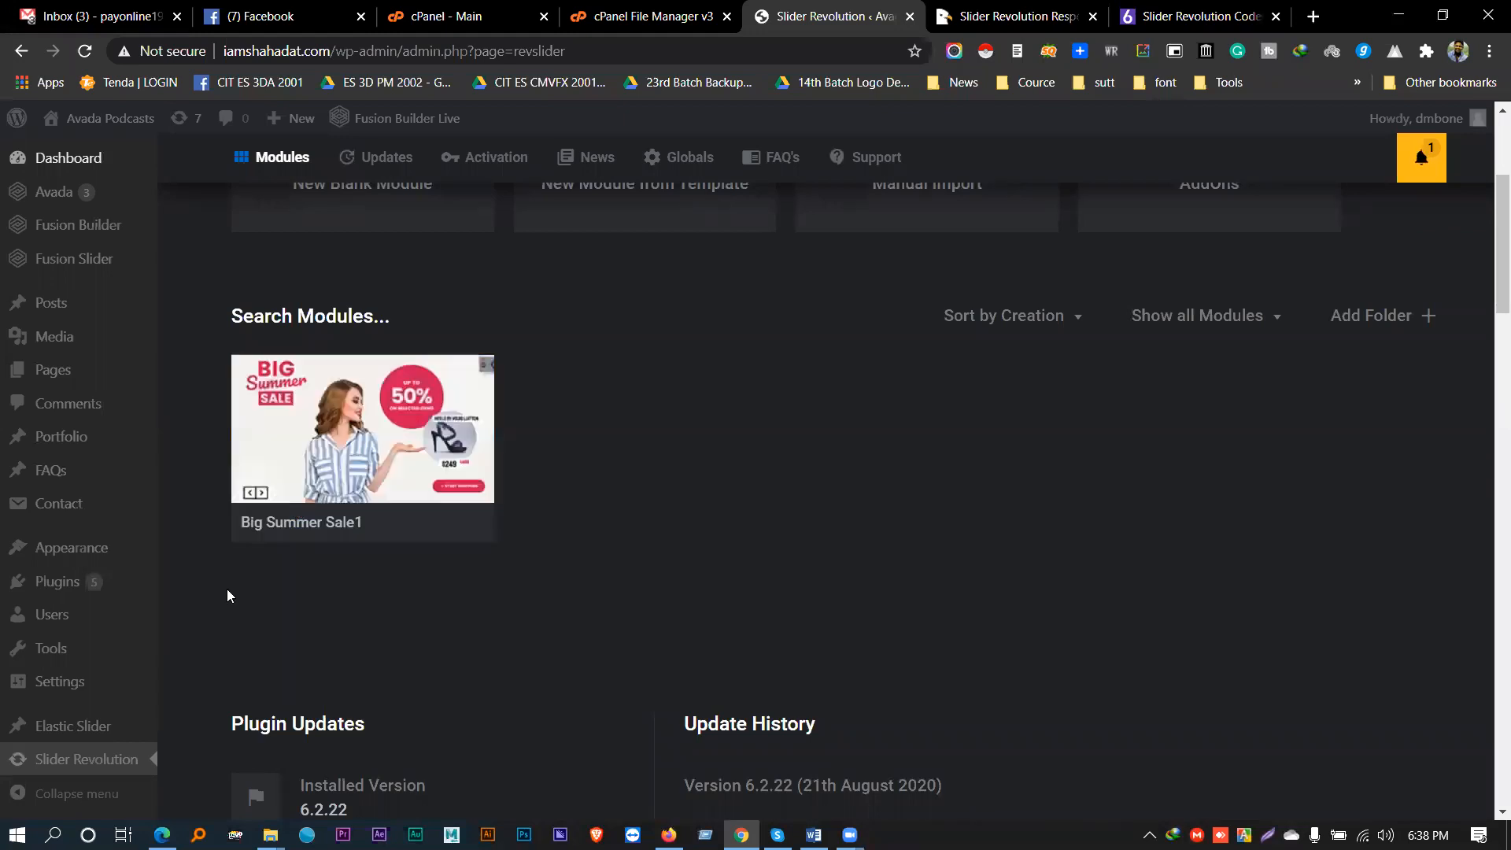
- Open Big Summer Sale1 in the slide editor and dismiss the Global Color Skin notice
{"action": "left_click", "coordinate": [326, 439]}
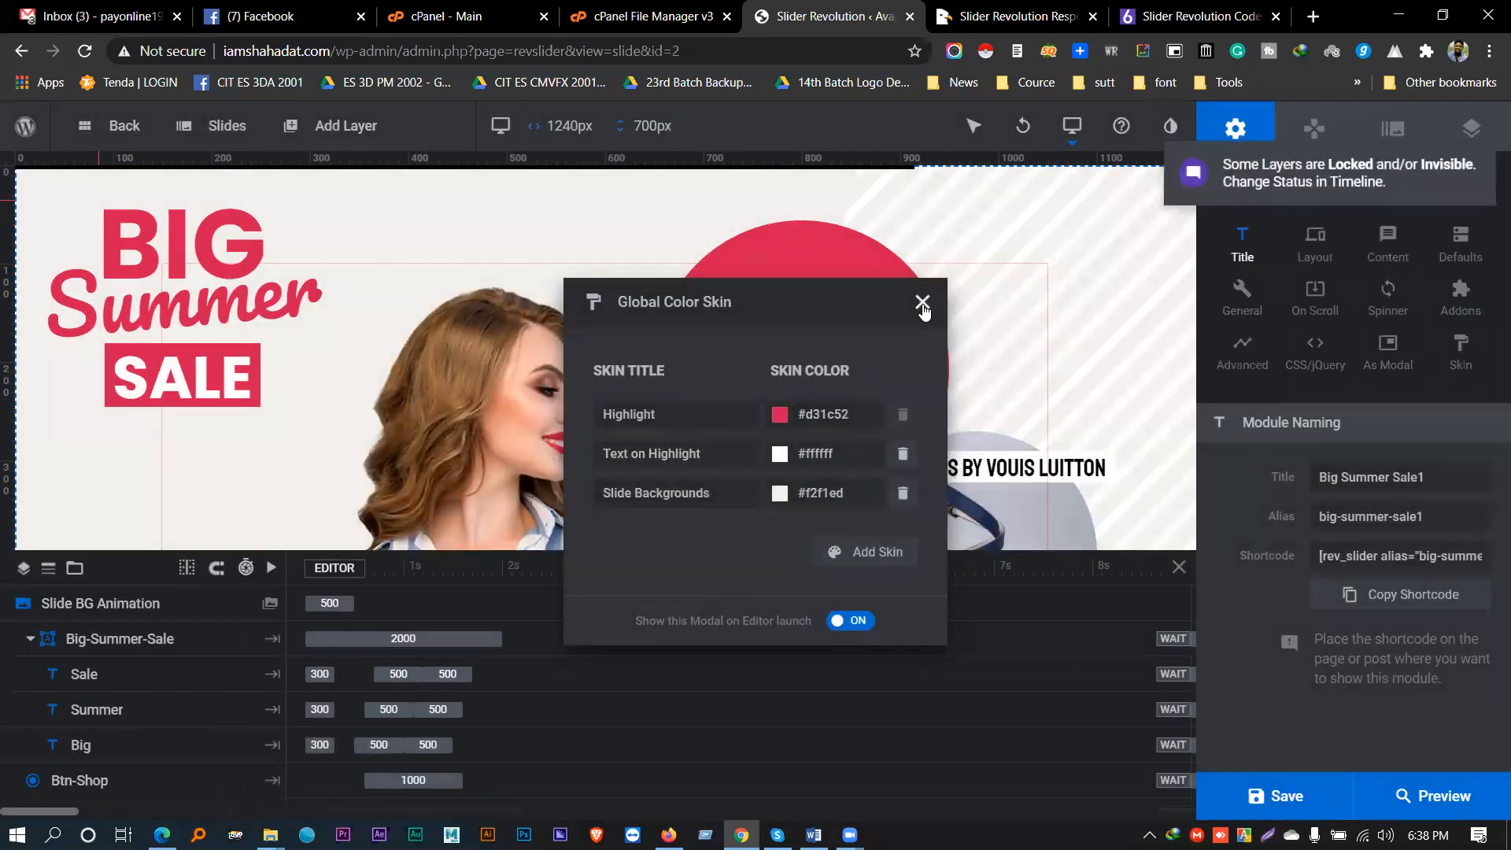
{"action": "left_click", "coordinate": [922, 303]}
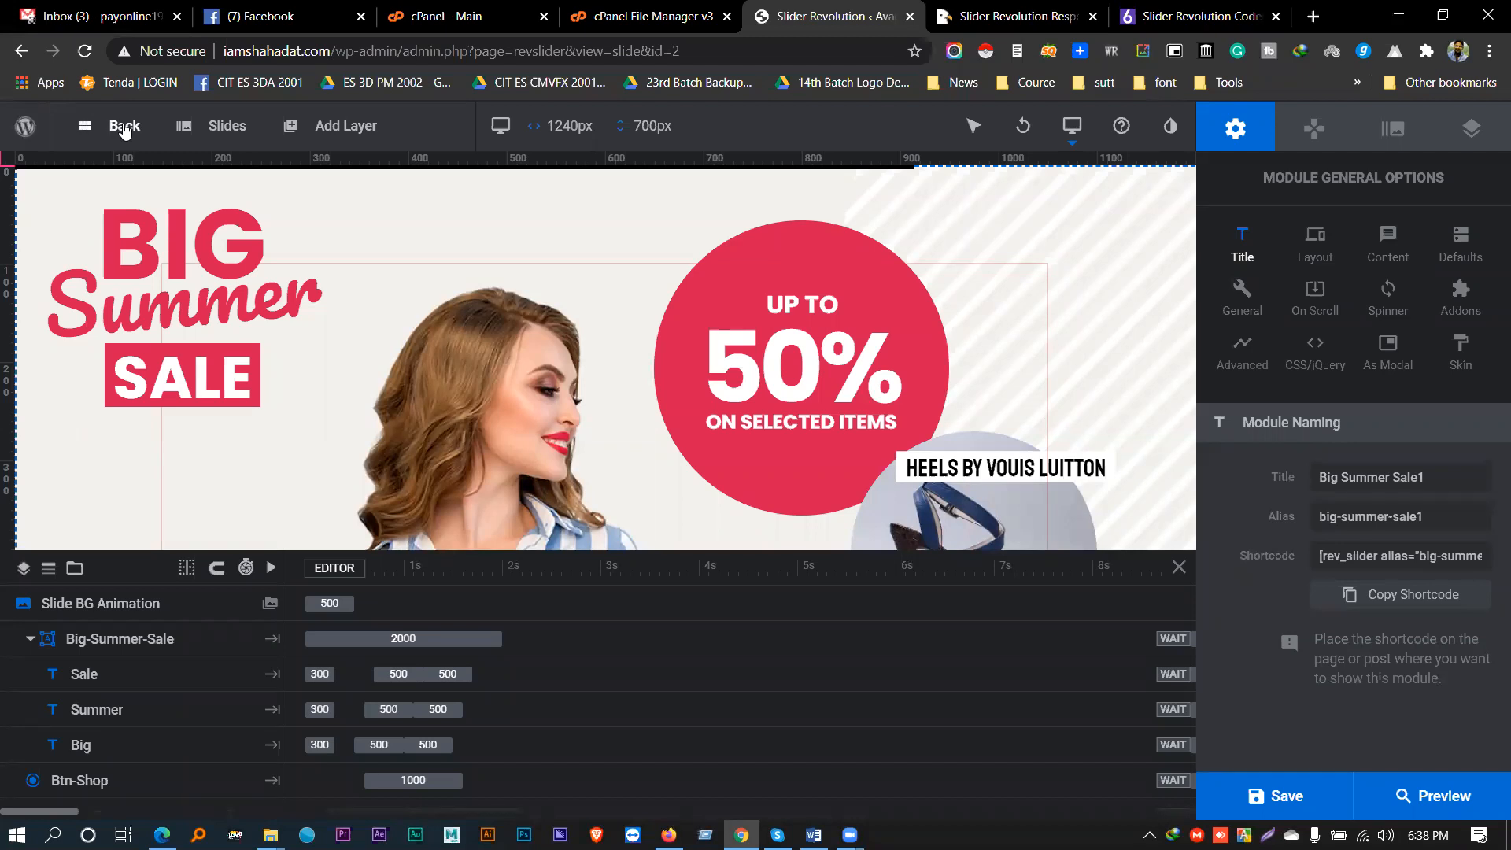
{"action": "mouse_move", "coordinate": [246, 129]}
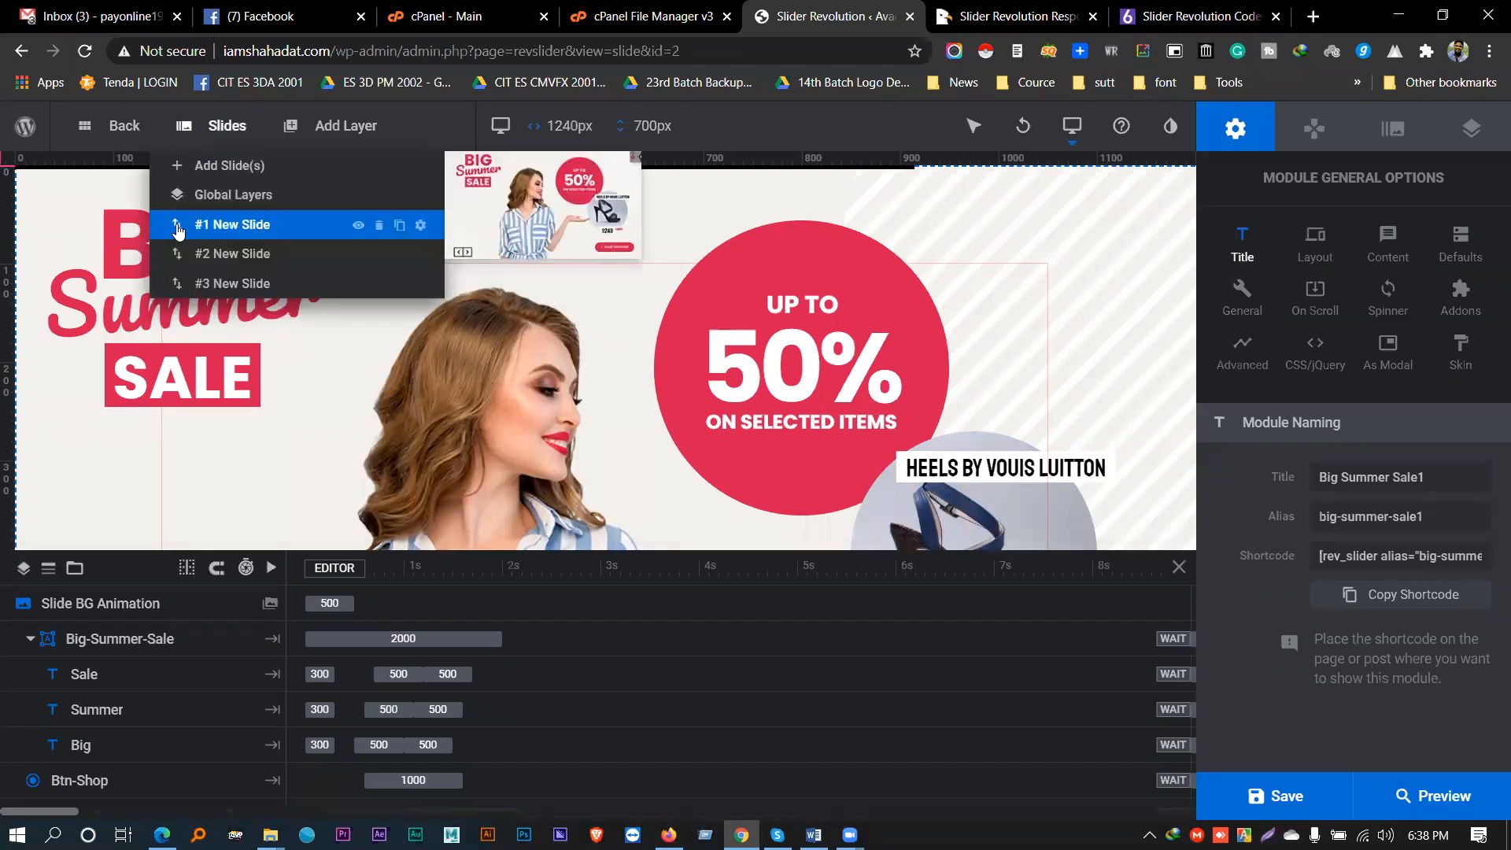
- Move #1 New Slide below #2, then duplicate #3 New Slide to create #4 New Slide
{"action": "left_click_drag", "start_coordinate": [178, 229], "coordinate": [172, 273]}
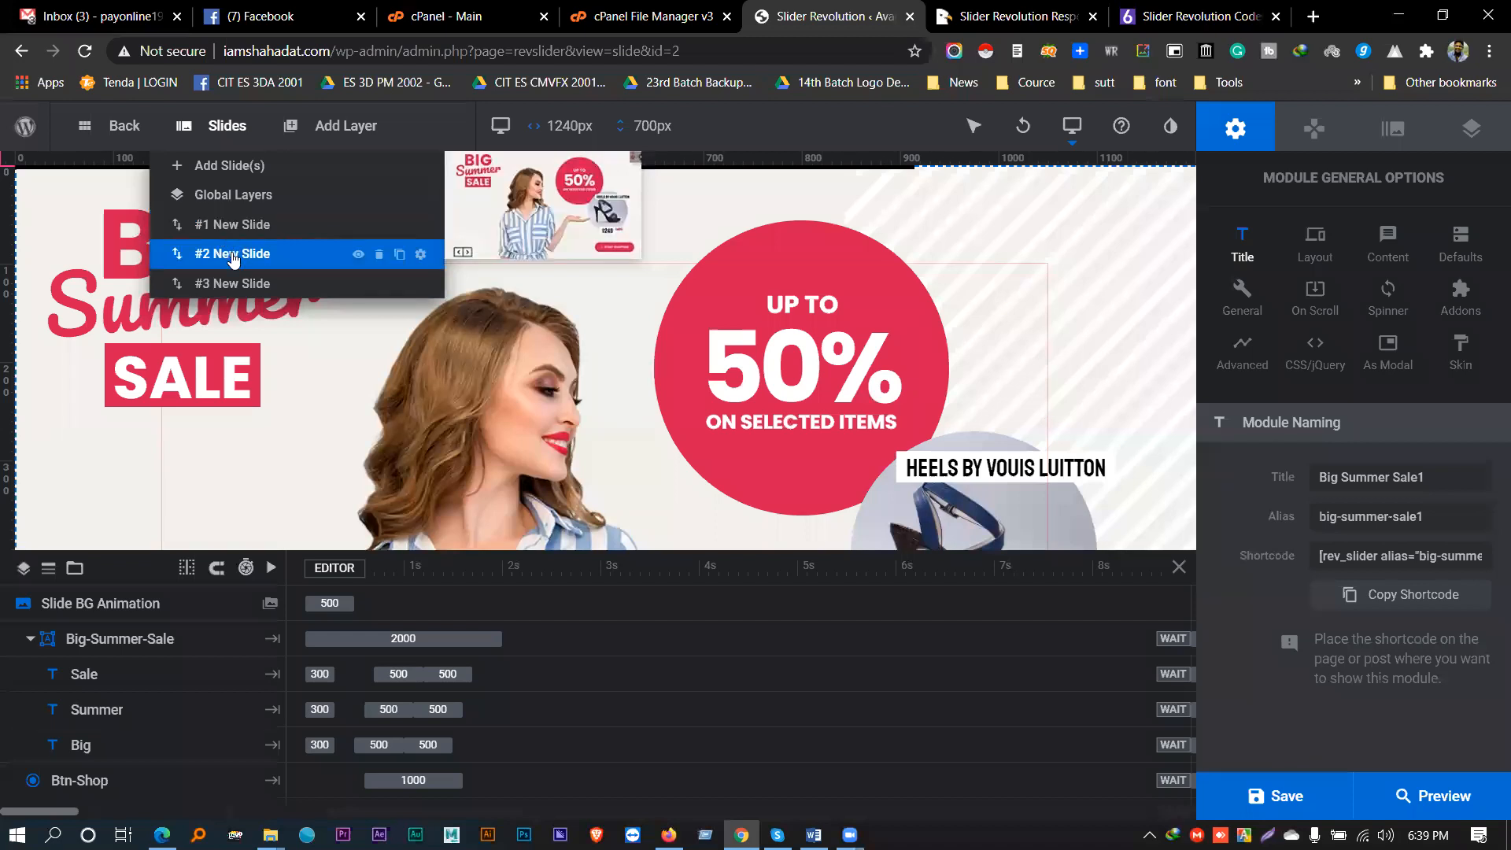
{"action": "mouse_move", "coordinate": [226, 180]}
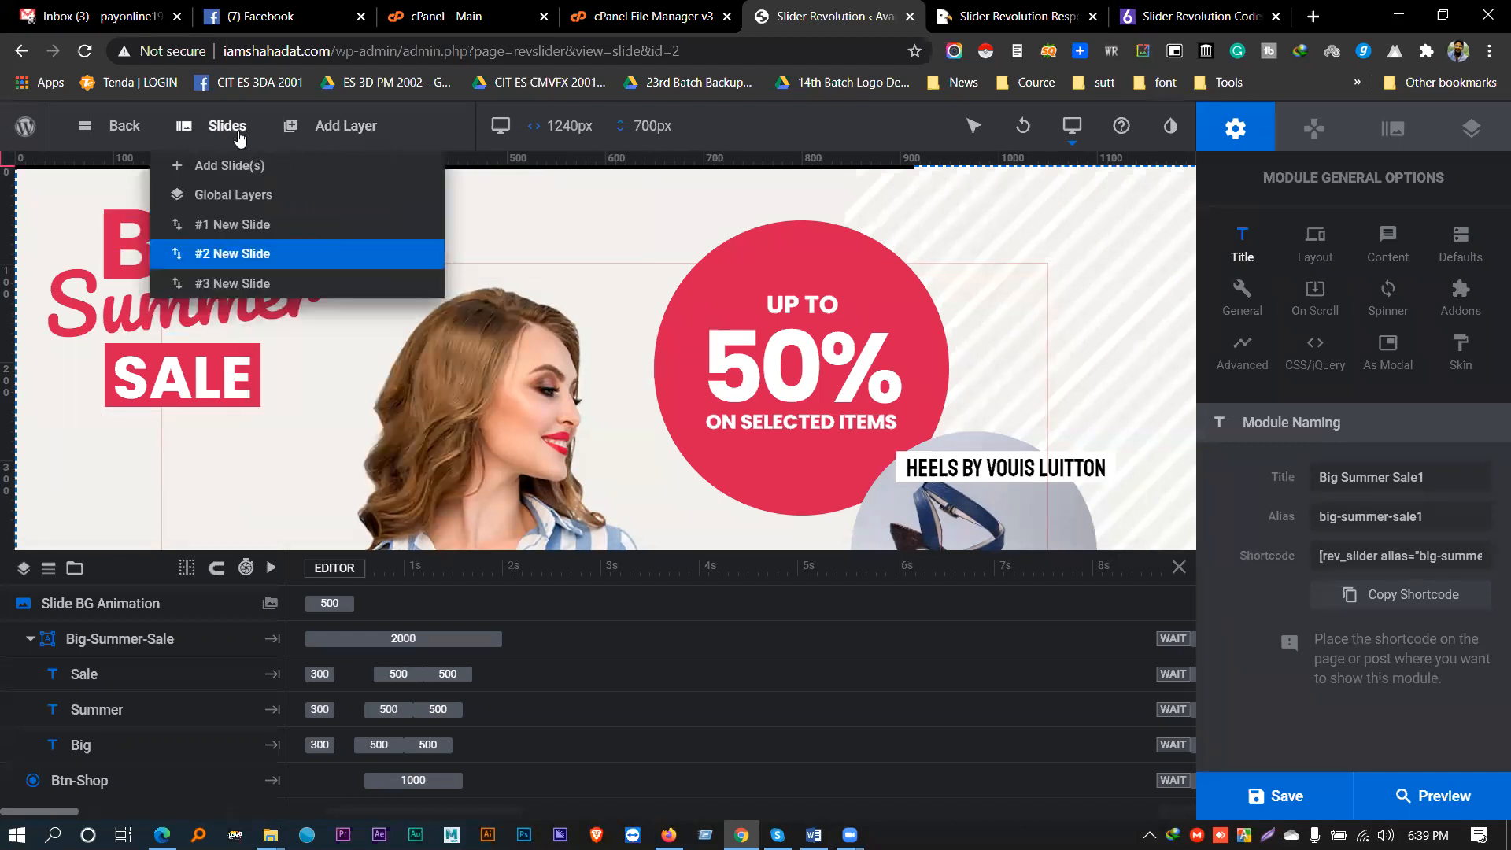
{"action": "mouse_move", "coordinate": [441, 167]}
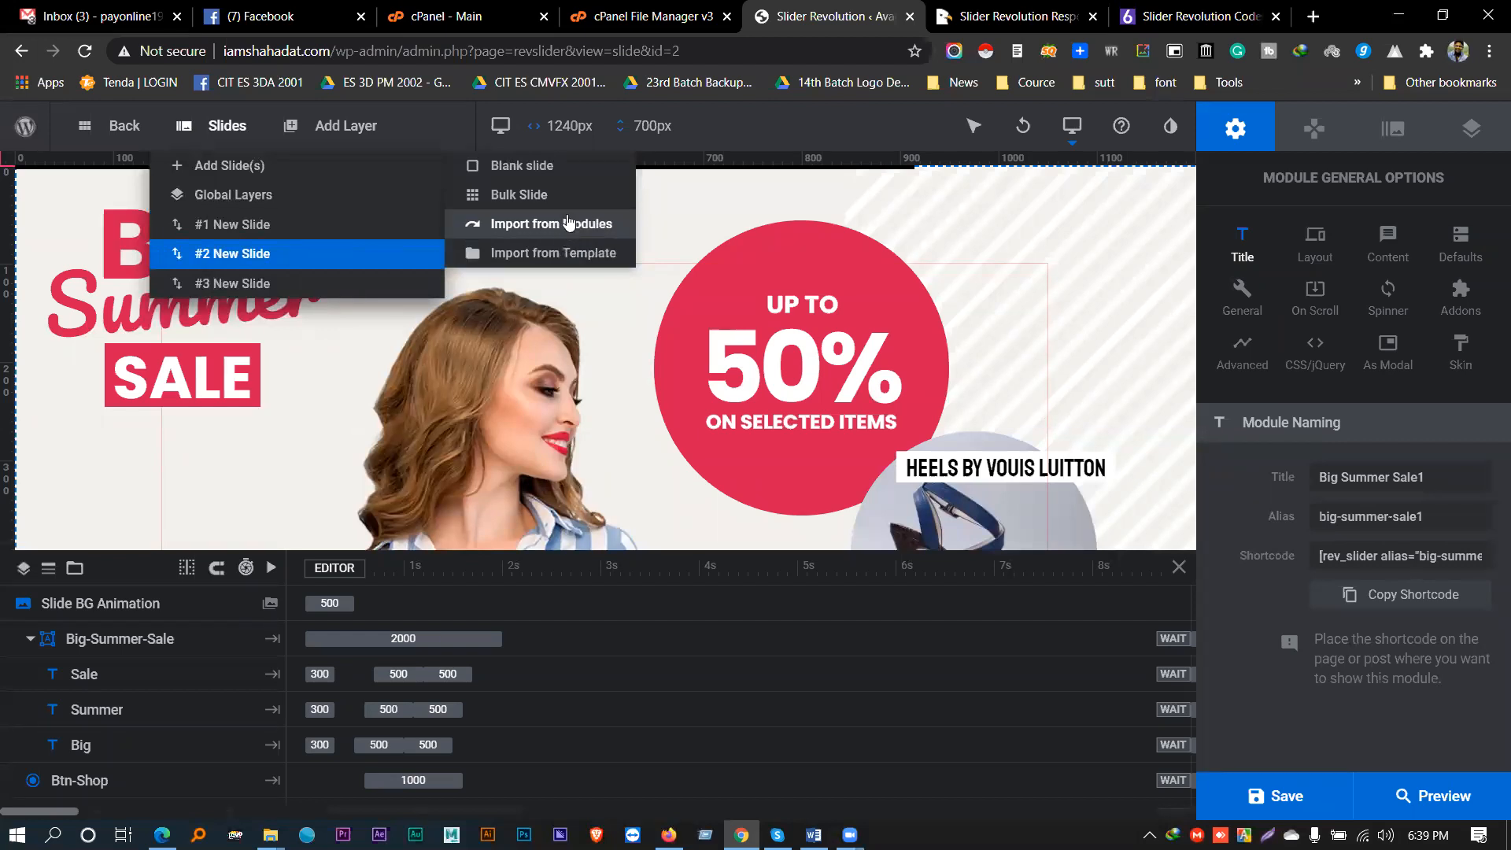
{"action": "mouse_move", "coordinate": [204, 120]}
{"action": "mouse_move", "coordinate": [229, 158]}
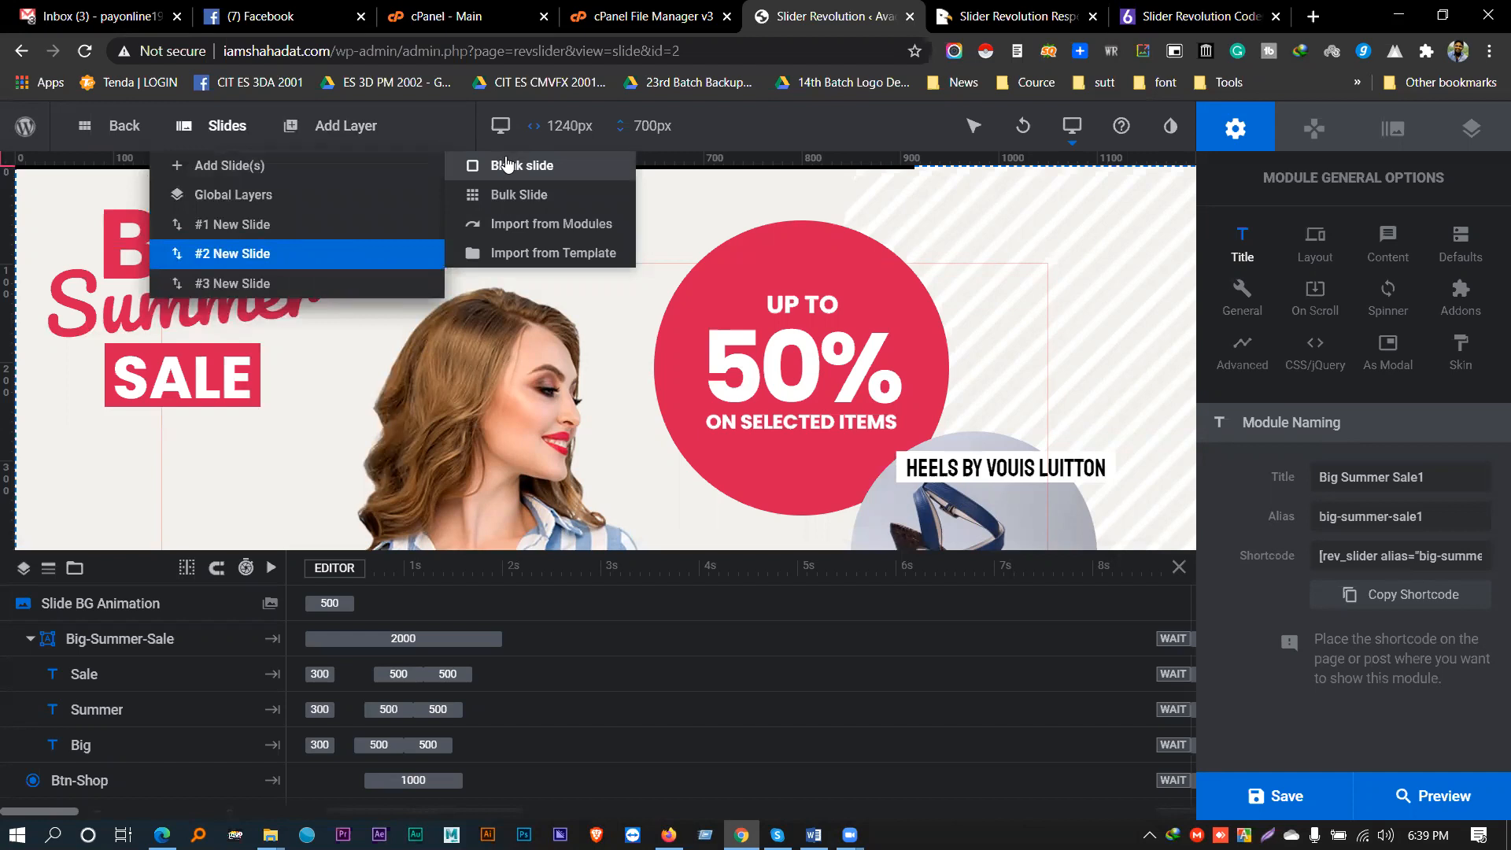
{"action": "mouse_move", "coordinate": [288, 236]}
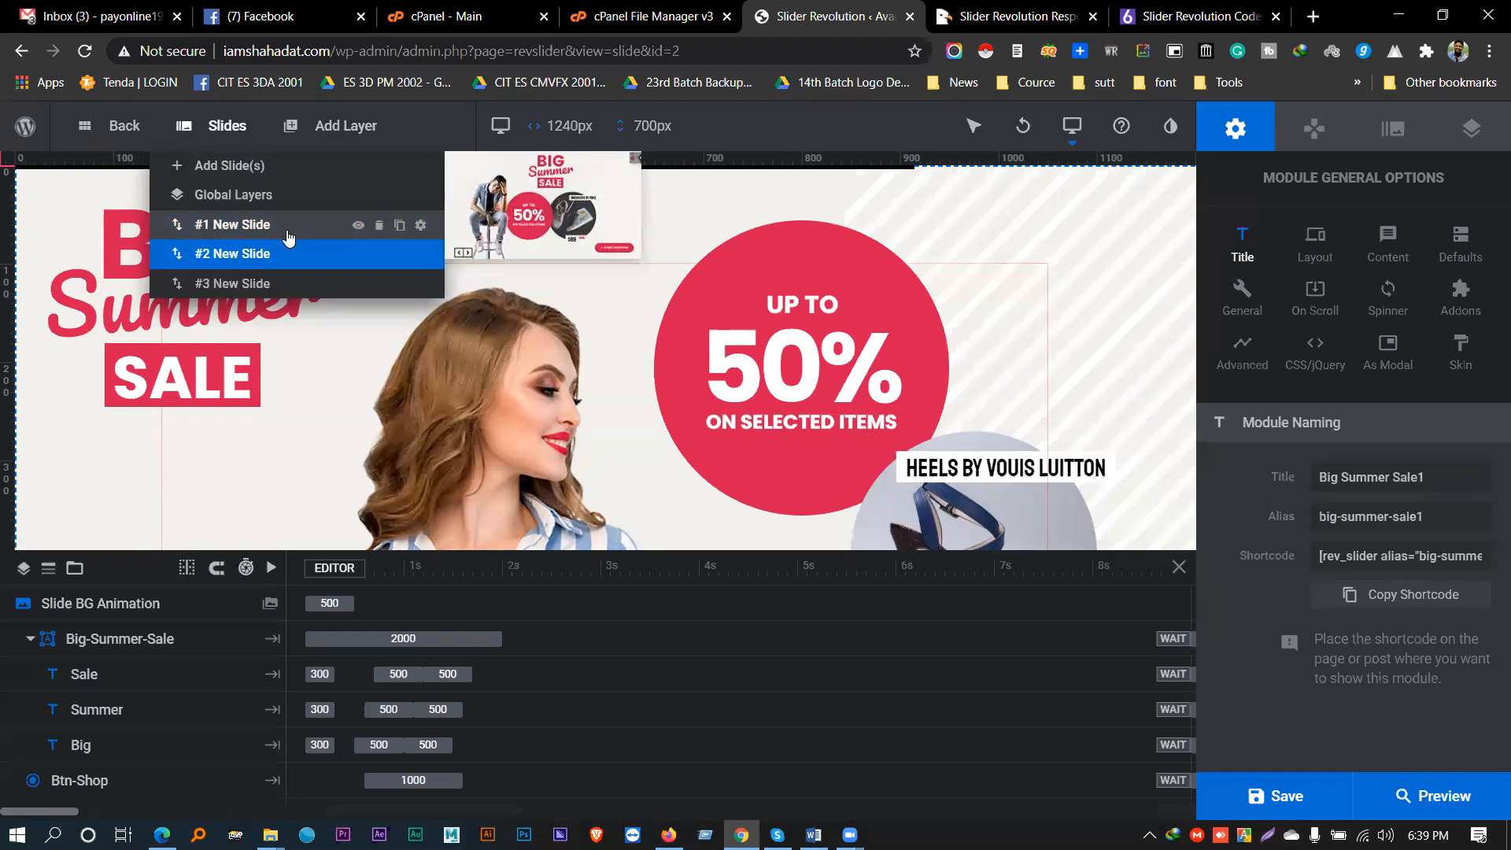
{"action": "mouse_move", "coordinate": [262, 291]}
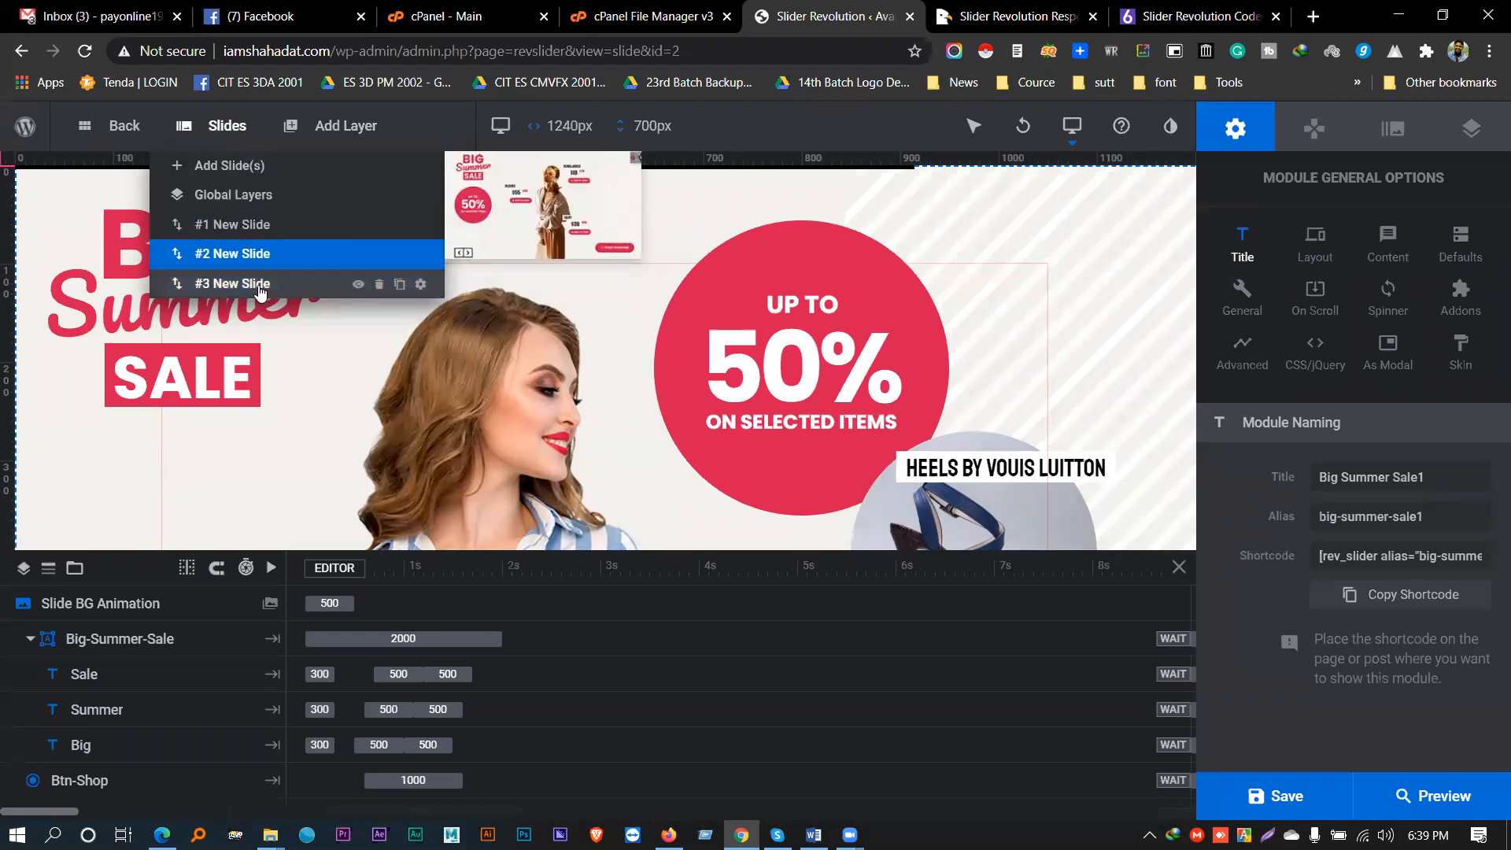
{"action": "left_click", "coordinate": [399, 286]}
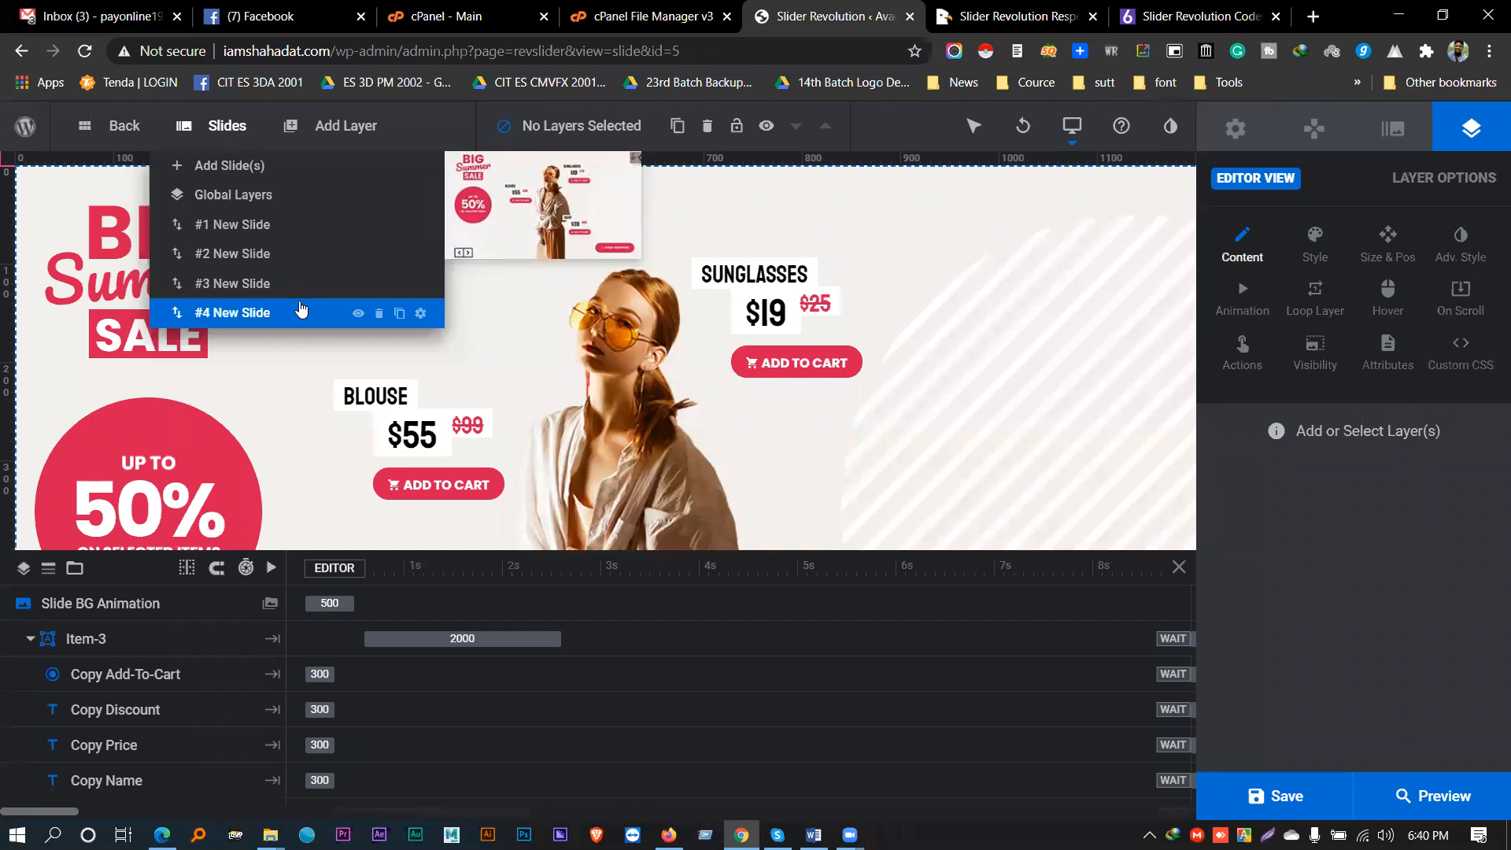
- Add an empty Icon / SVG layer, Object-66, without choosing an icon from the library
{"action": "mouse_move", "coordinate": [331, 120]}
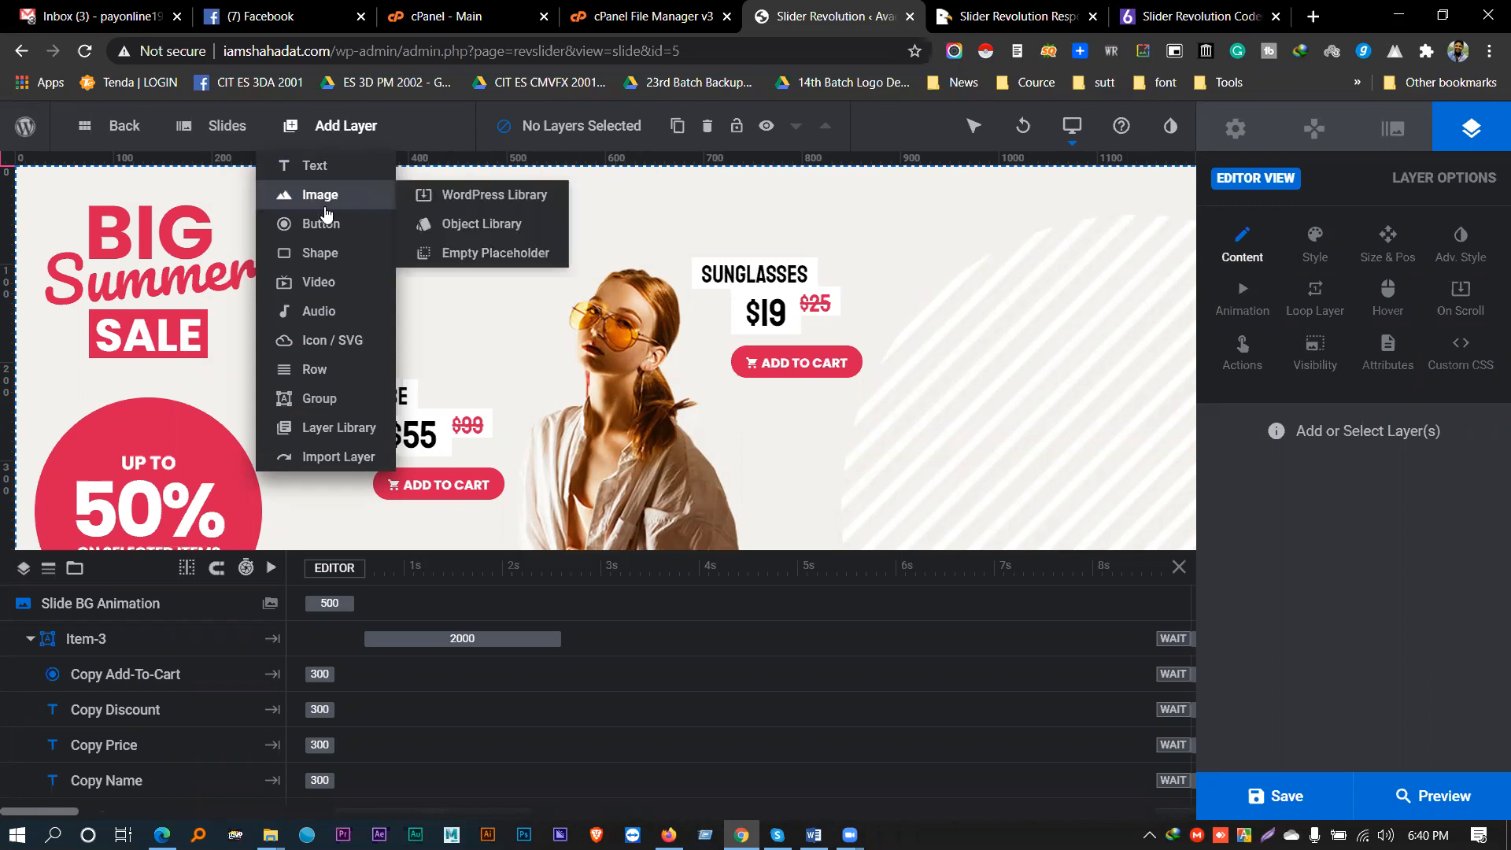
{"action": "mouse_move", "coordinate": [331, 282]}
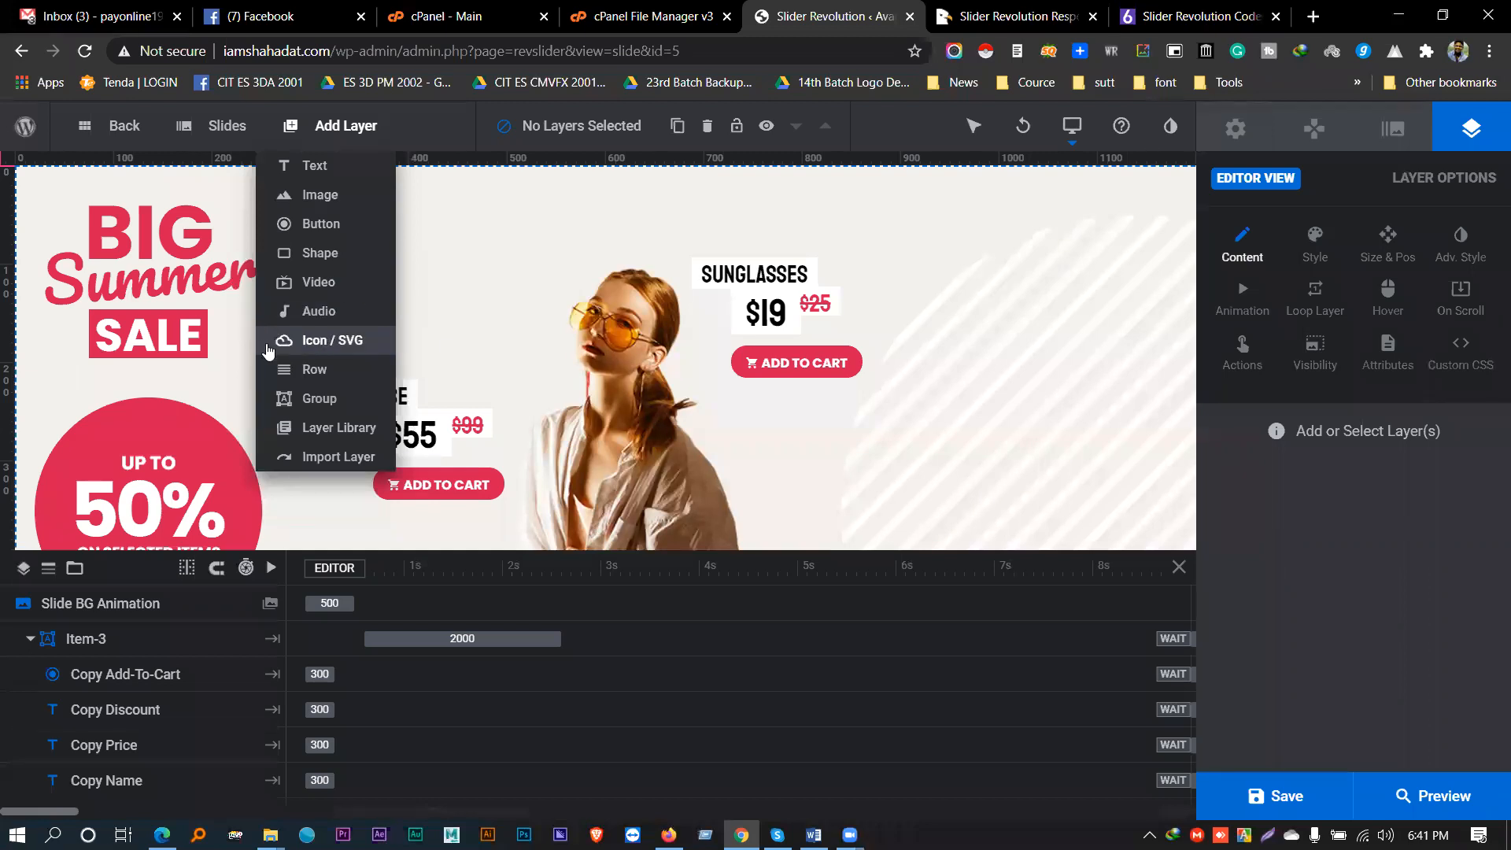
{"action": "left_click", "coordinate": [329, 342]}
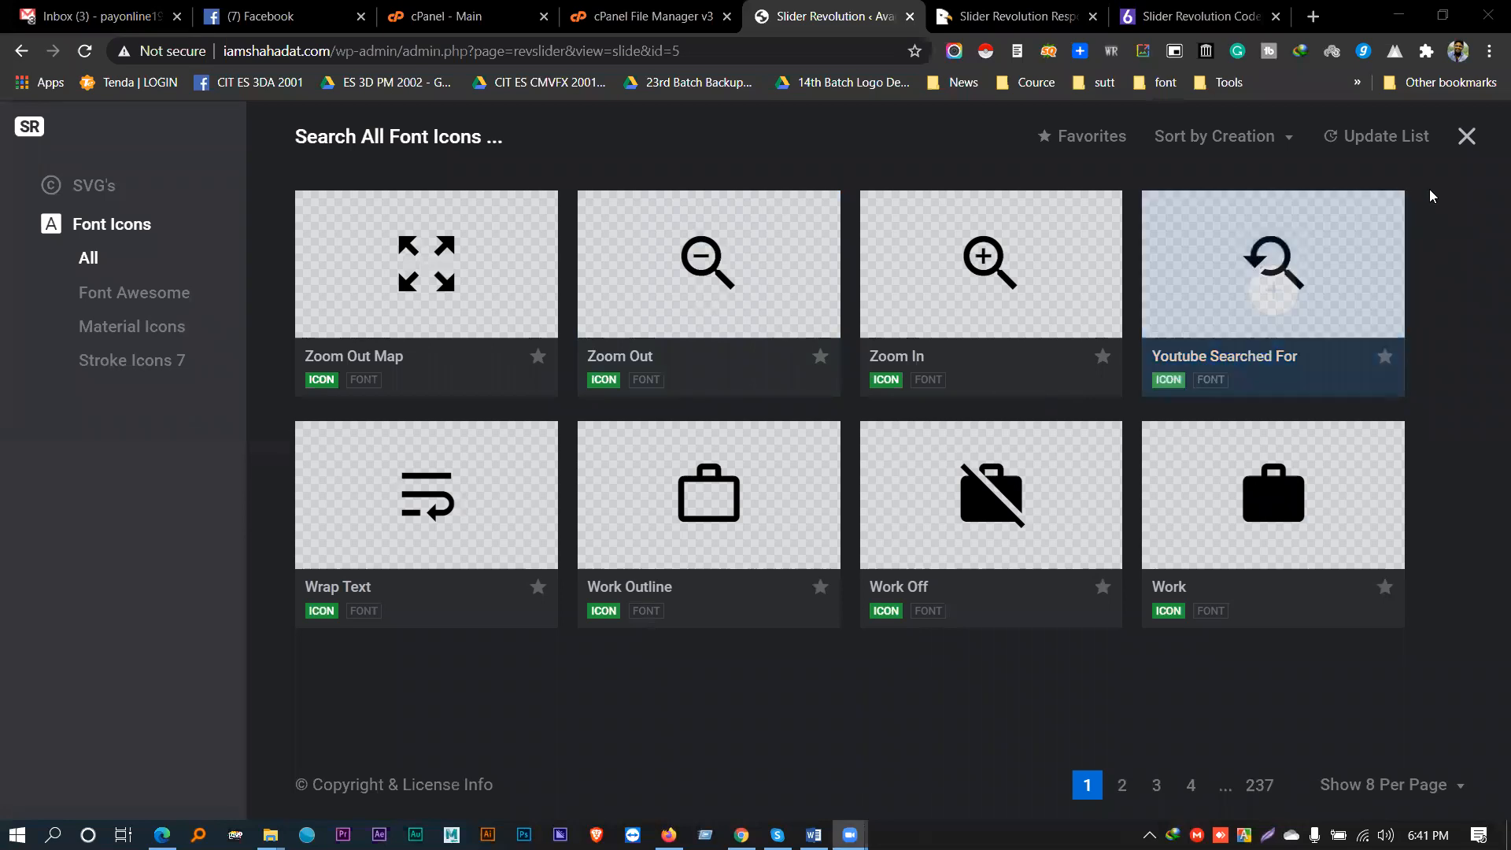
{"action": "left_click", "coordinate": [1456, 148]}
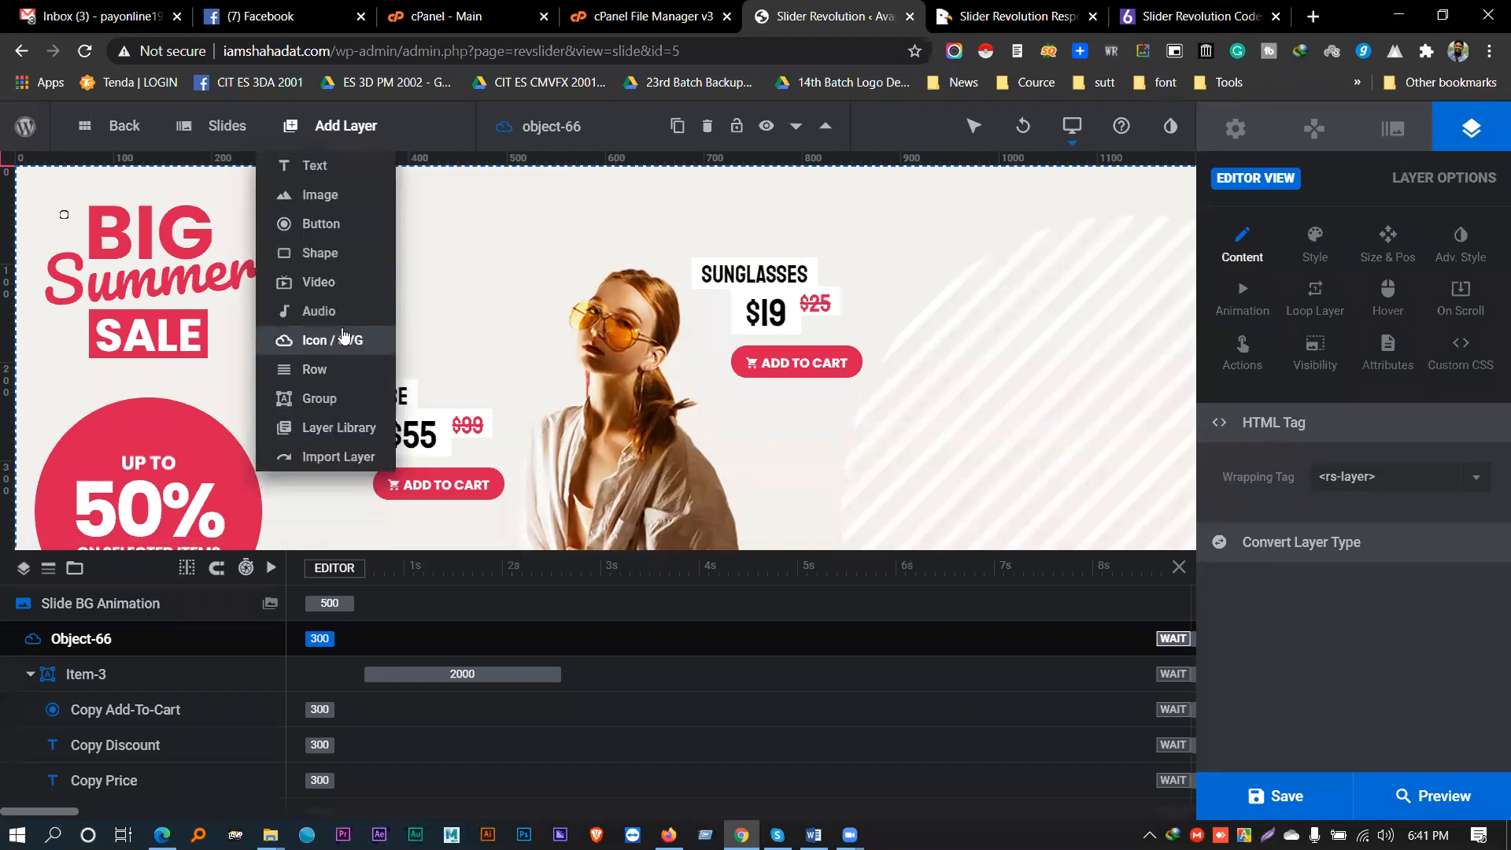
{"action": "left_click", "coordinate": [329, 255]}
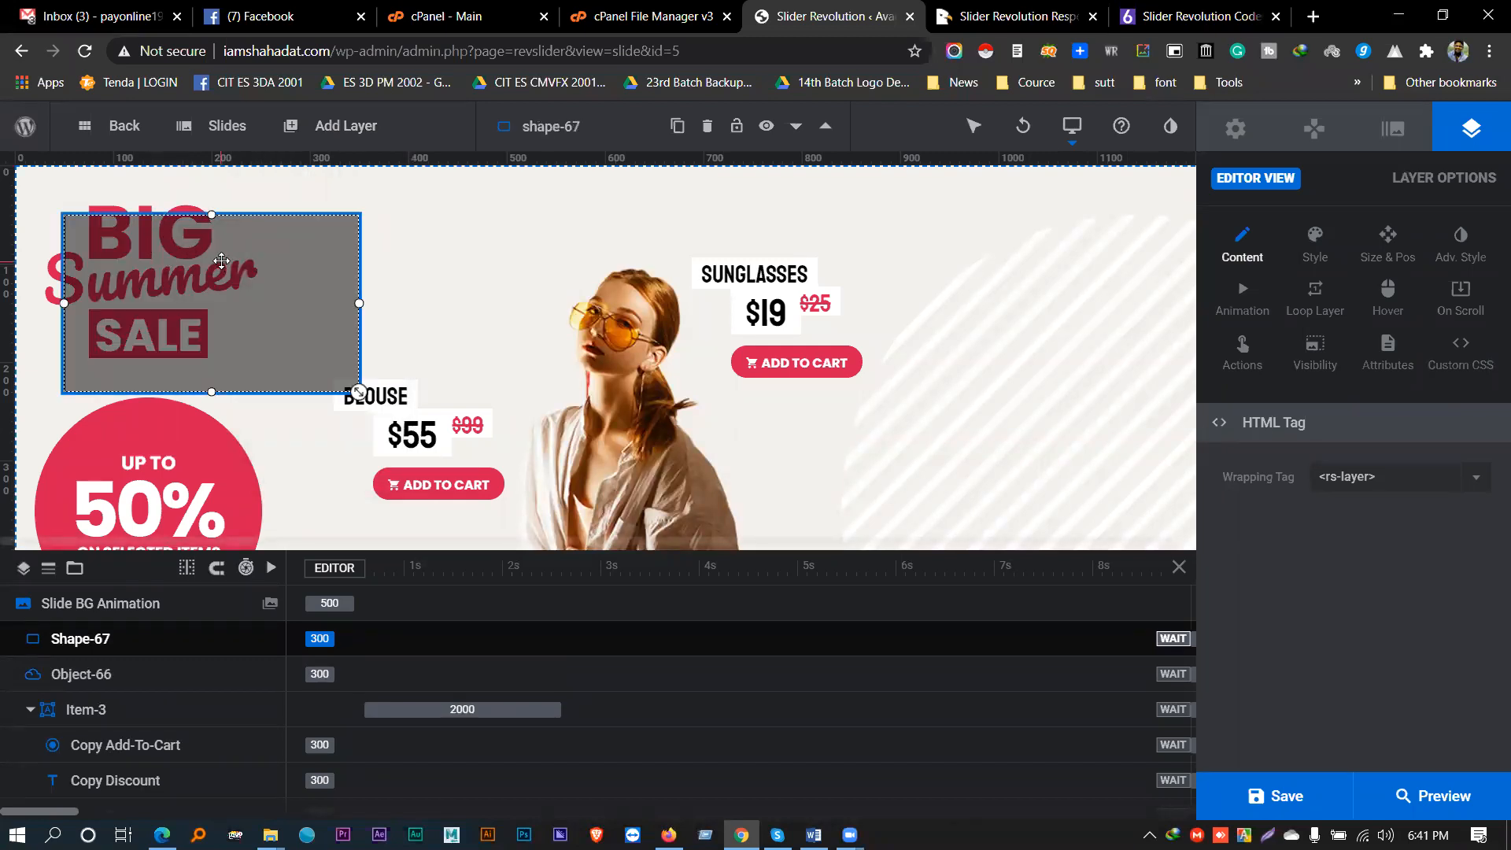
{"action": "left_click_drag", "start_coordinate": [256, 270], "coordinate": [530, 217]}
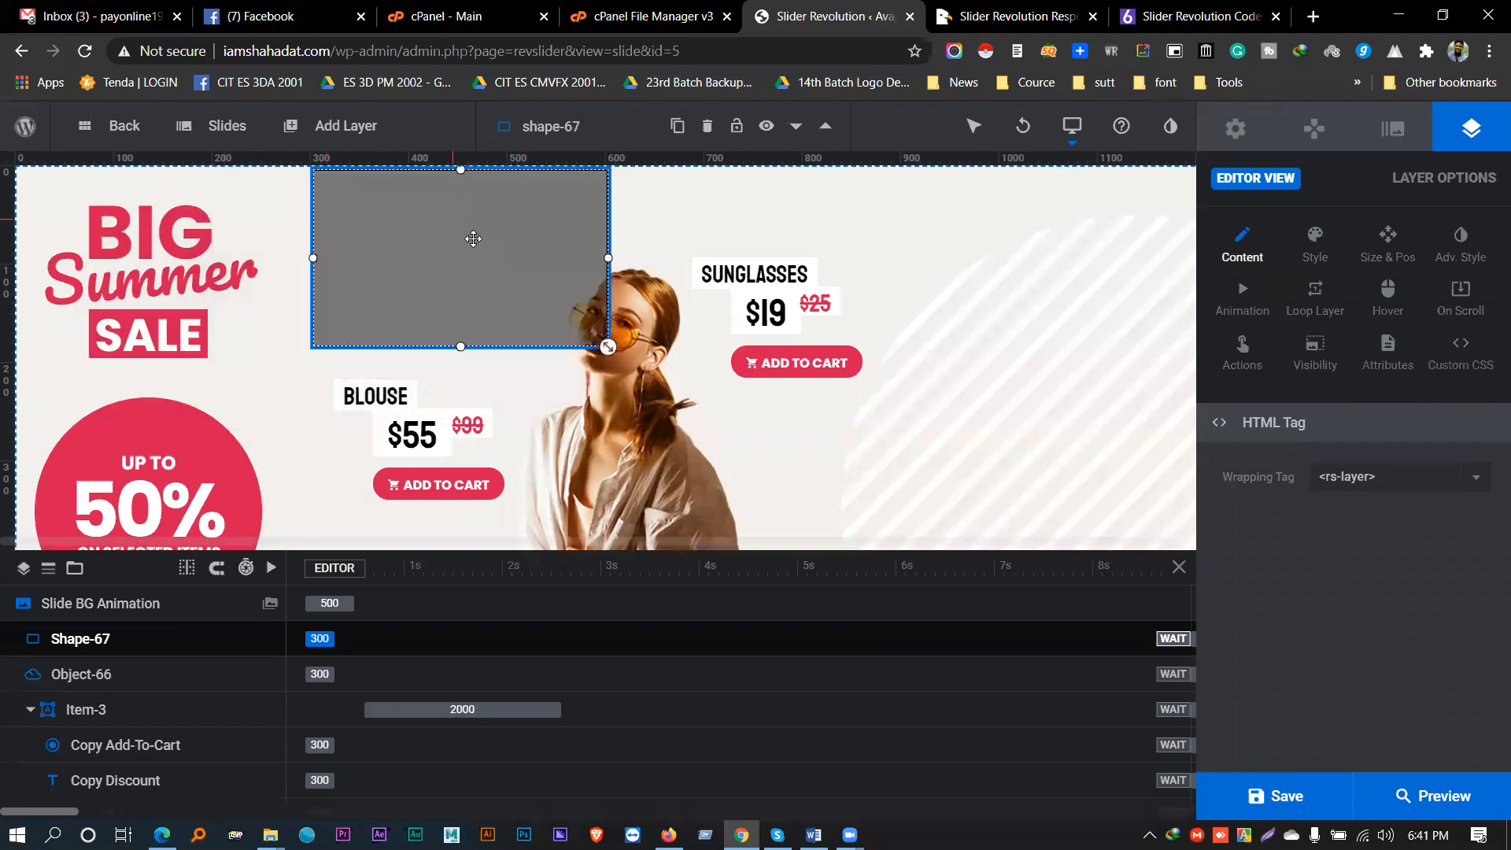
{"action": "left_click_drag", "start_coordinate": [608, 346], "coordinate": [542, 307]}
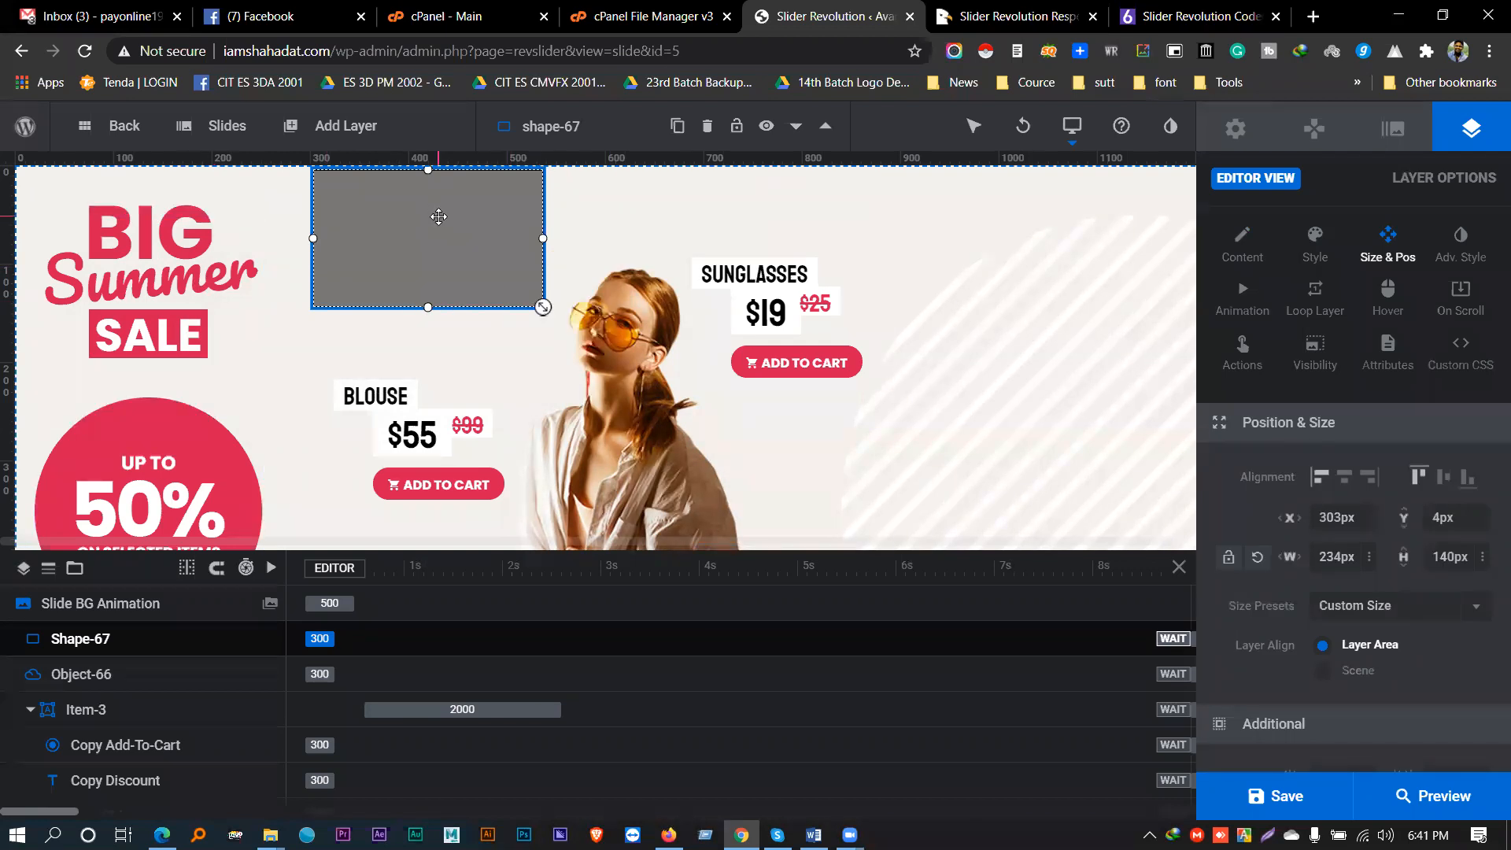
{"action": "key", "text": "Delete"}
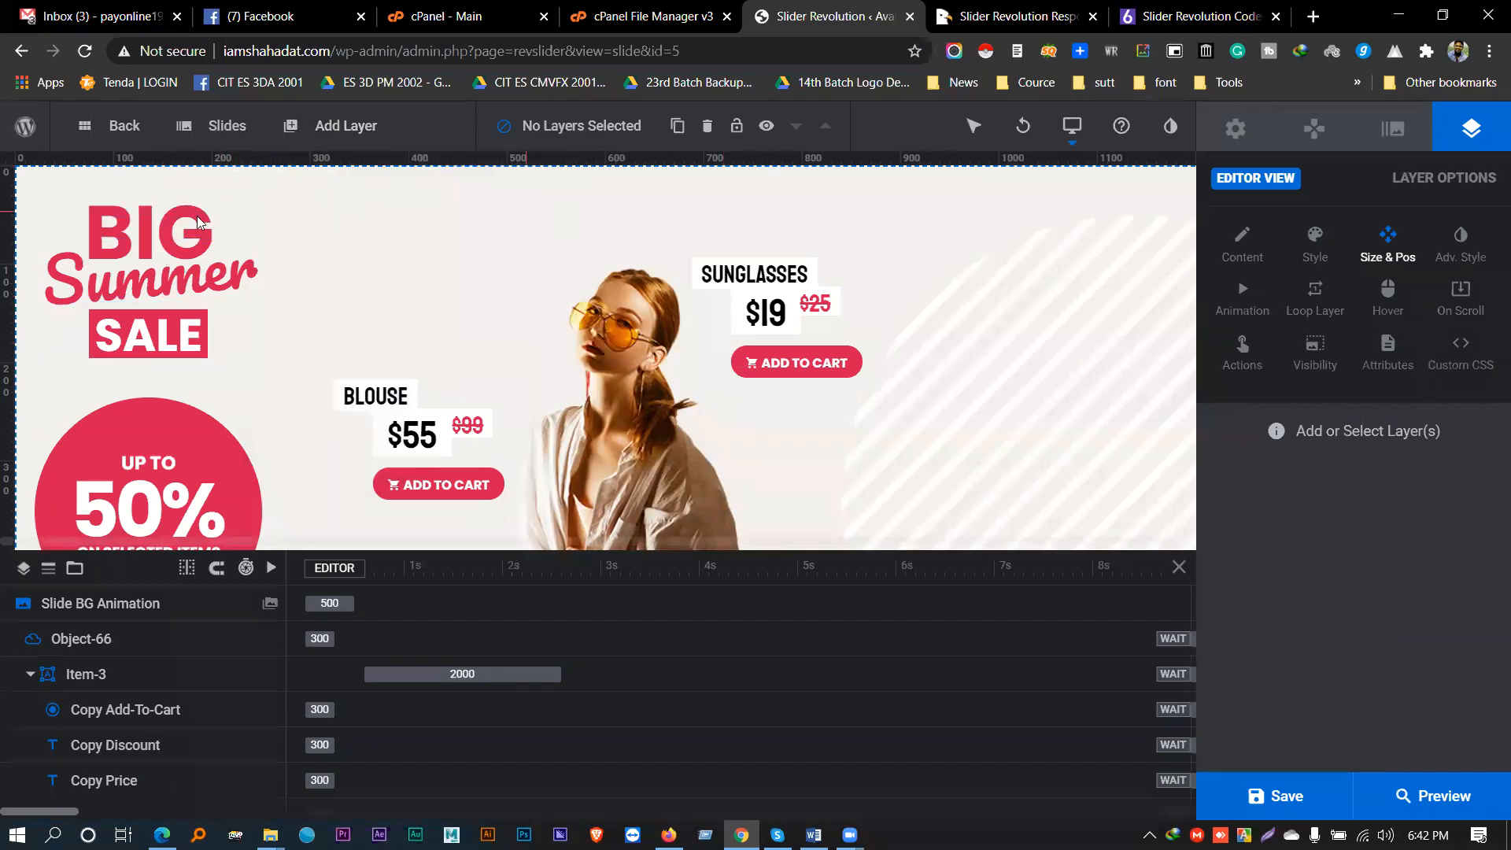
- Select the Big Summer Sale title group, then the 50% circle Rebate-group
{"action": "scroll", "coordinate": [218, 367], "scroll_direction": "down", "scroll_amount": 1}
{"action": "scroll", "coordinate": [208, 372], "scroll_direction": "up", "scroll_amount": 1}
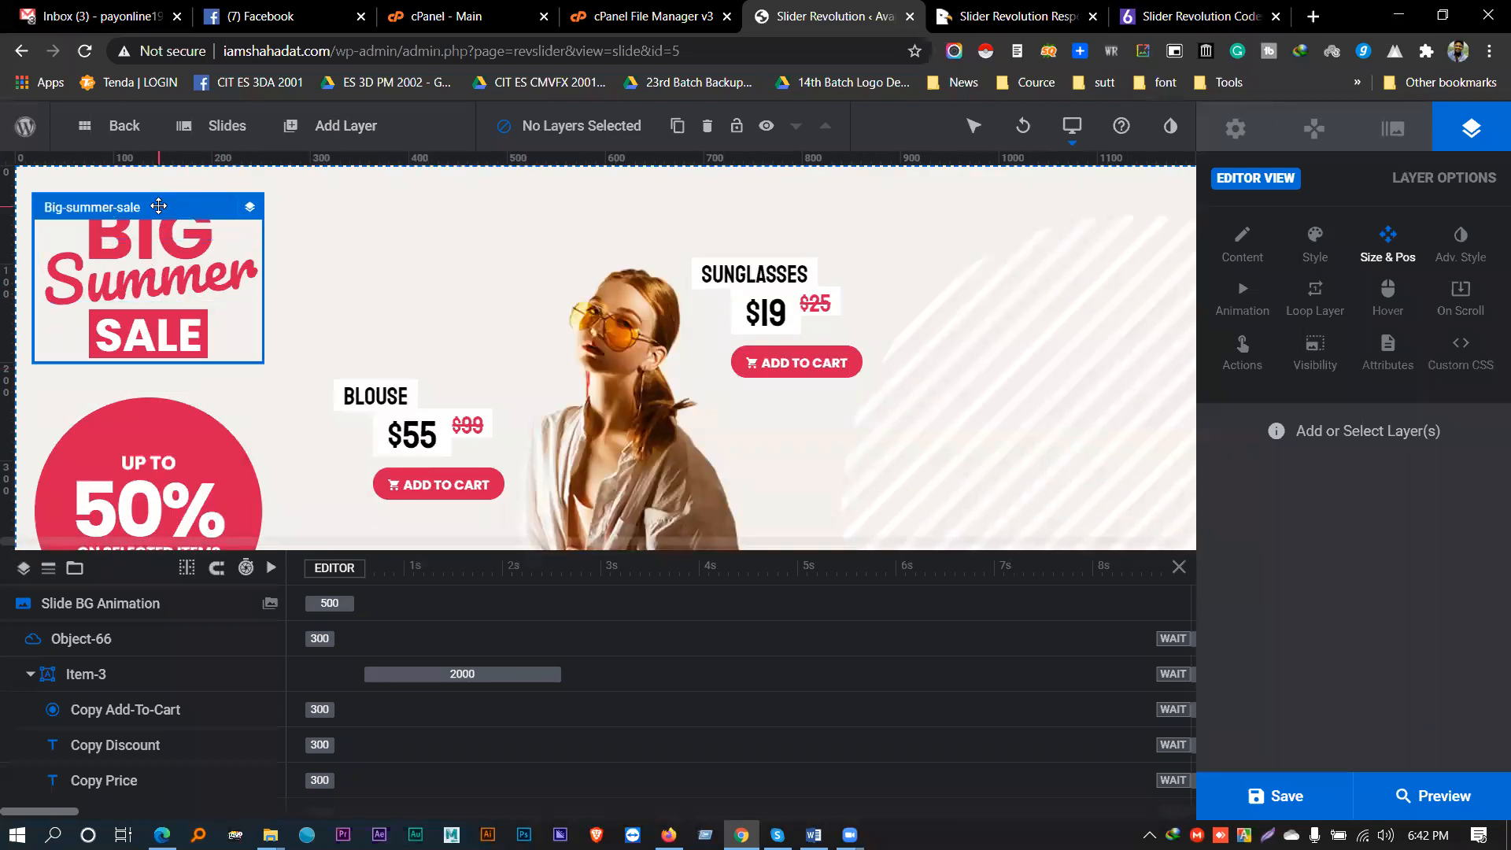
{"action": "left_click", "coordinate": [158, 207]}
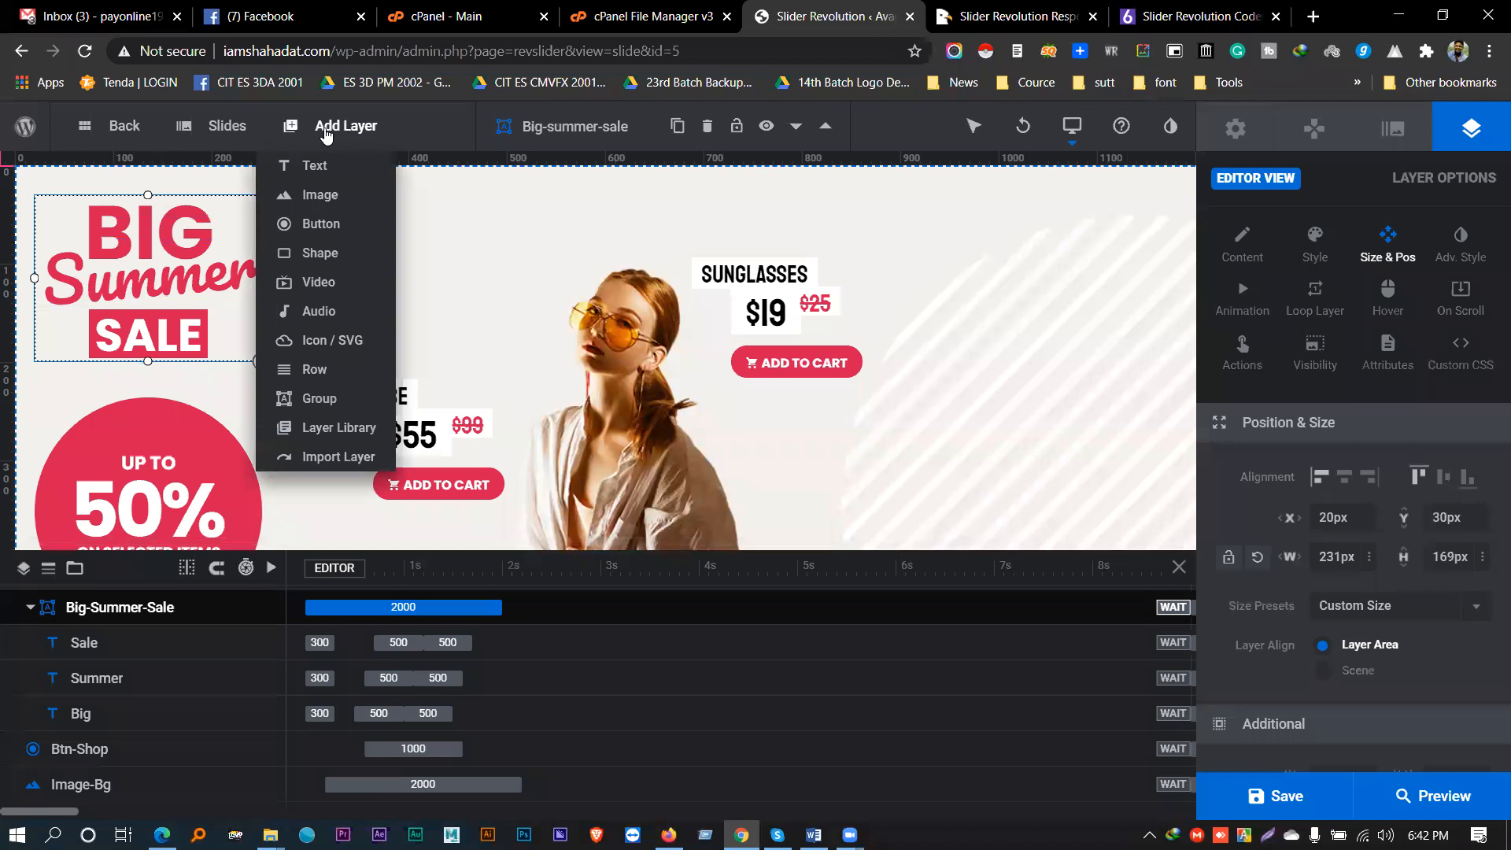
{"action": "left_click", "coordinate": [166, 407]}
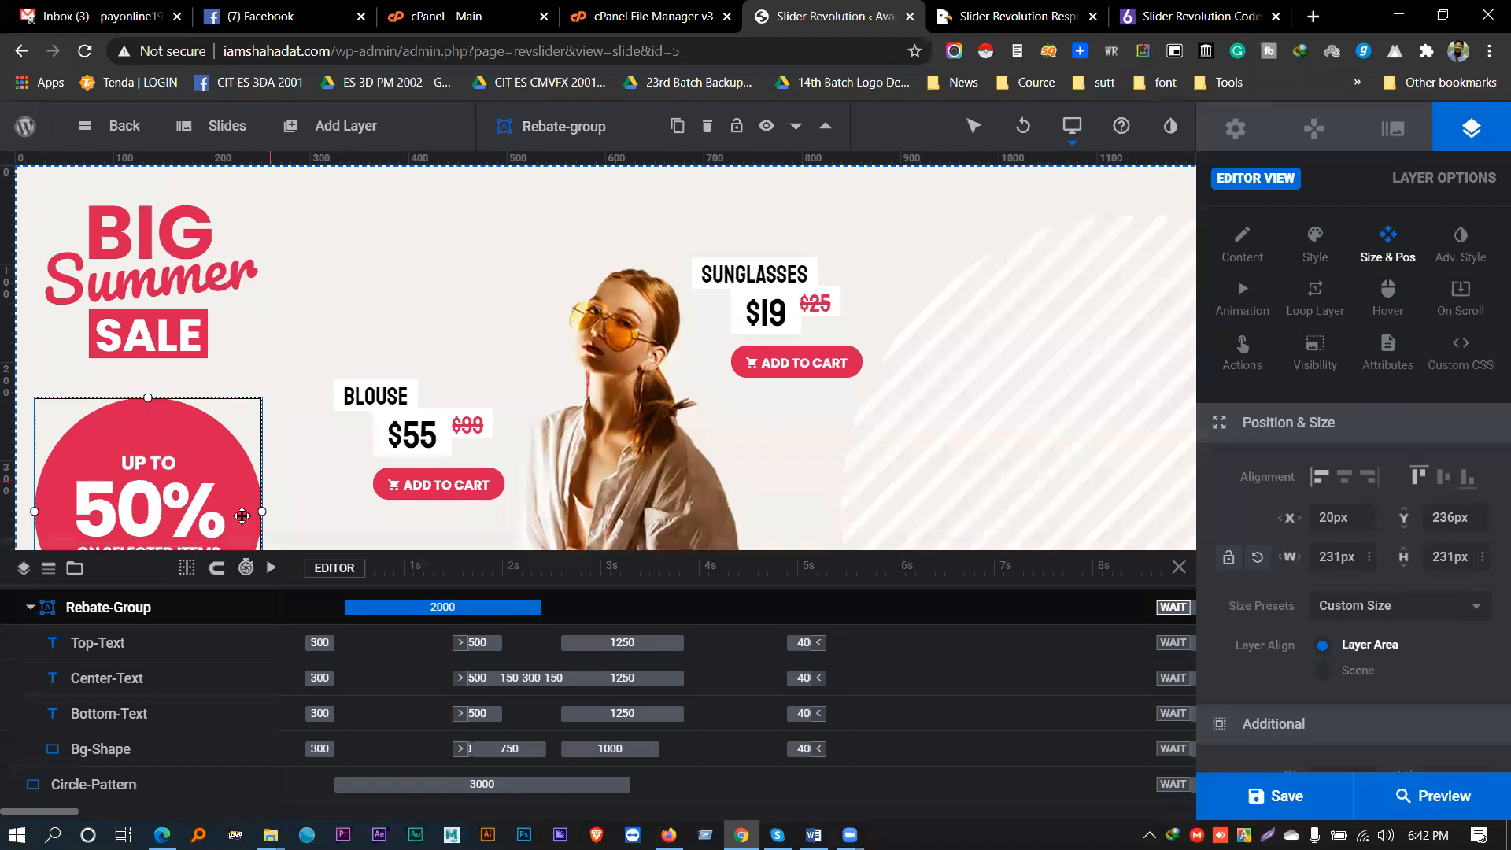
- Insert a new button layer, button-68, on the slide via Add Layer
{"action": "scroll", "coordinate": [236, 441], "scroll_direction": "down", "scroll_amount": 2}
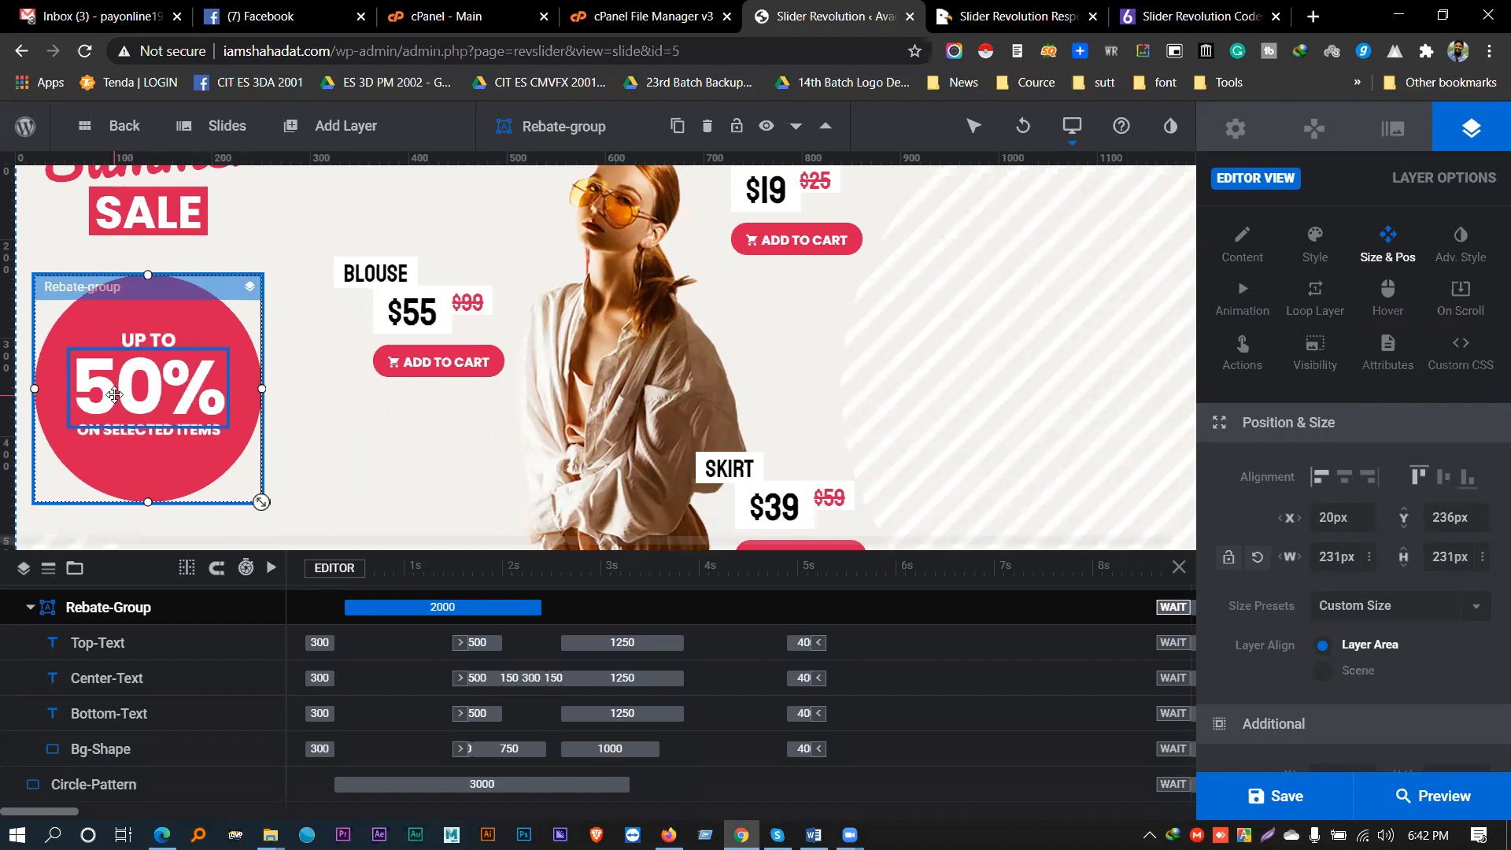
{"action": "scroll", "coordinate": [118, 394], "scroll_direction": "up", "scroll_amount": 2}
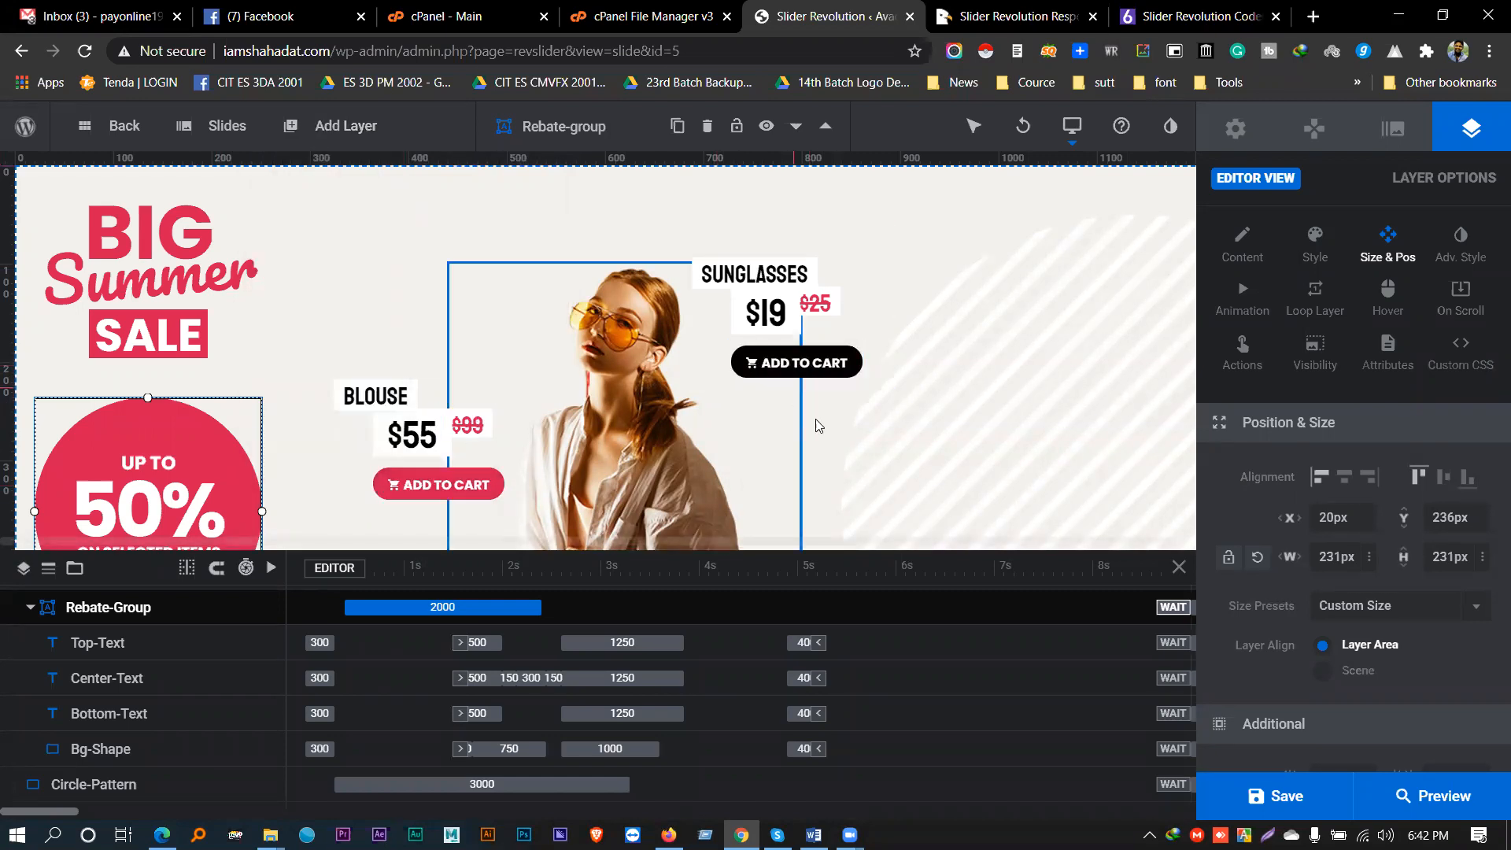
{"action": "scroll", "coordinate": [816, 426], "scroll_direction": "down", "scroll_amount": 3}
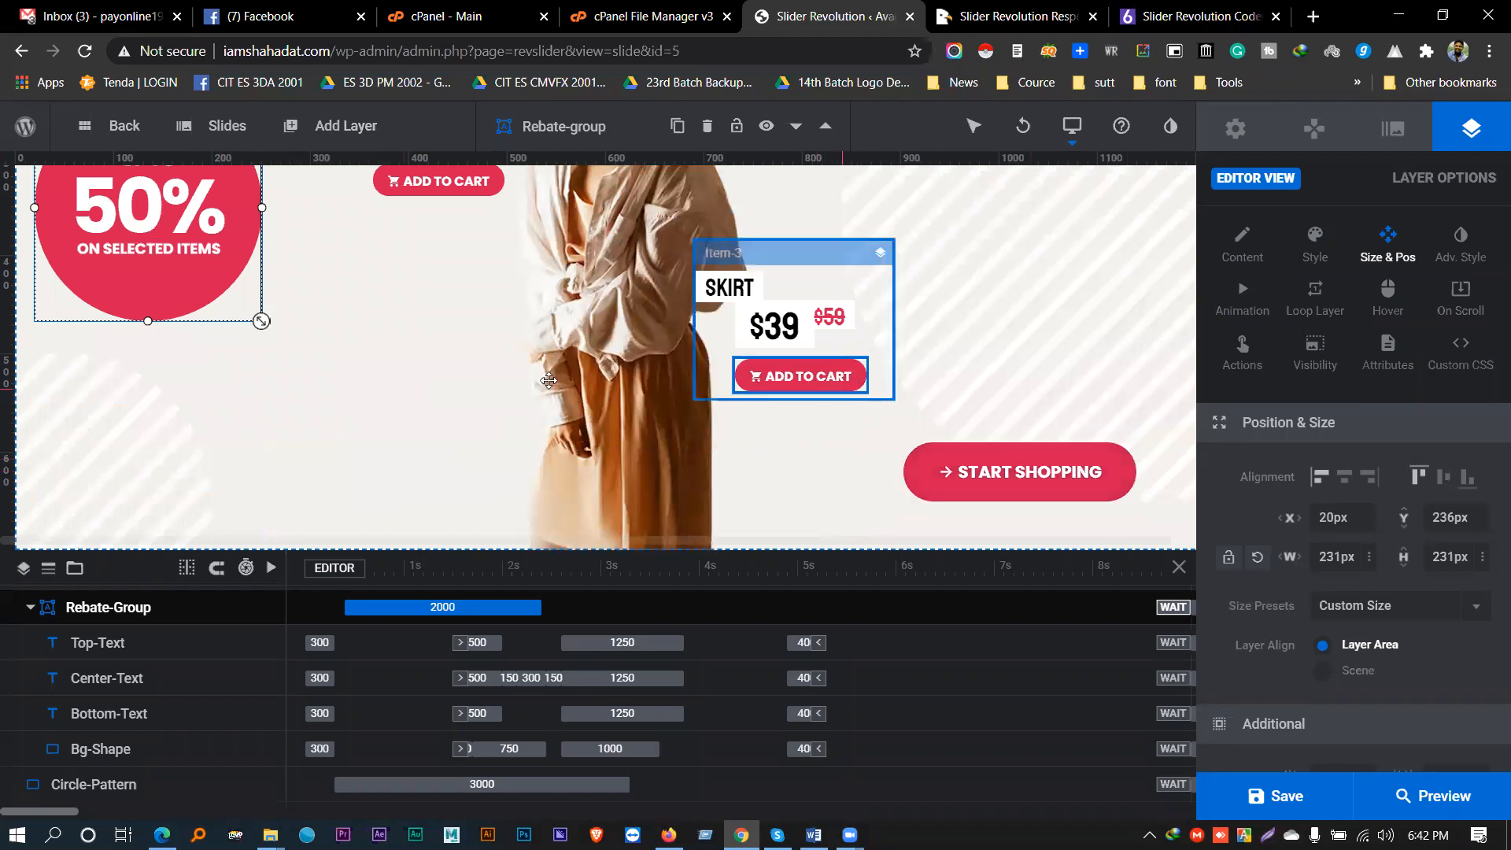
{"action": "scroll", "coordinate": [548, 380], "scroll_direction": "up", "scroll_amount": 3}
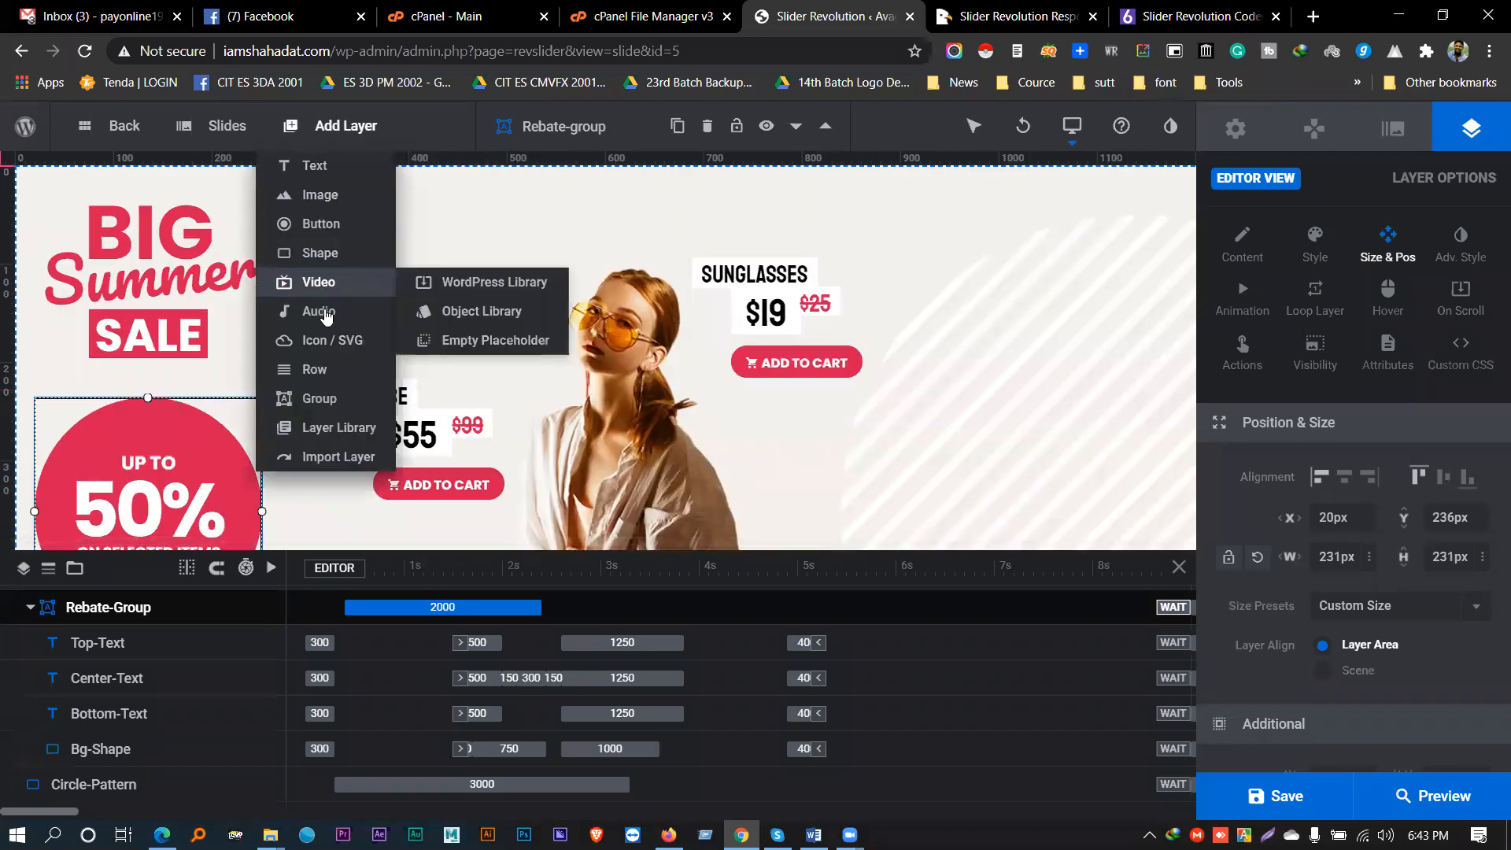
{"action": "left_click", "coordinate": [322, 225]}
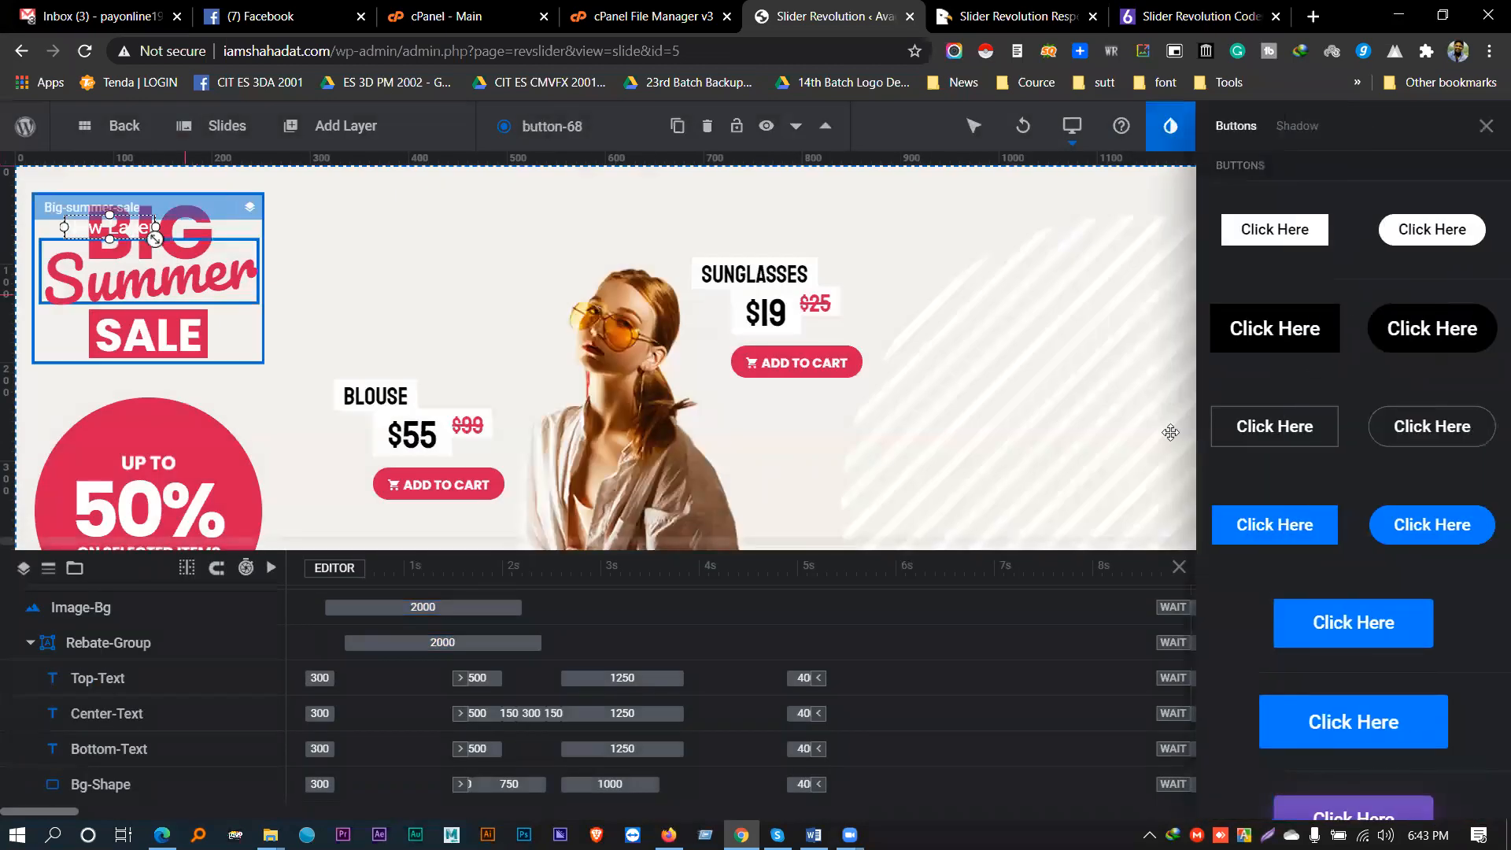
- Apply the orange Click Here preset from the Buttons library to the new button layer
{"action": "scroll", "coordinate": [1278, 425], "scroll_direction": "down", "scroll_amount": 8}
{"action": "scroll", "coordinate": [1322, 397], "scroll_direction": "up", "scroll_amount": 5}
{"action": "scroll", "coordinate": [1322, 398], "scroll_direction": "up", "scroll_amount": 3}
{"action": "scroll", "coordinate": [1323, 391], "scroll_direction": "down", "scroll_amount": 15}
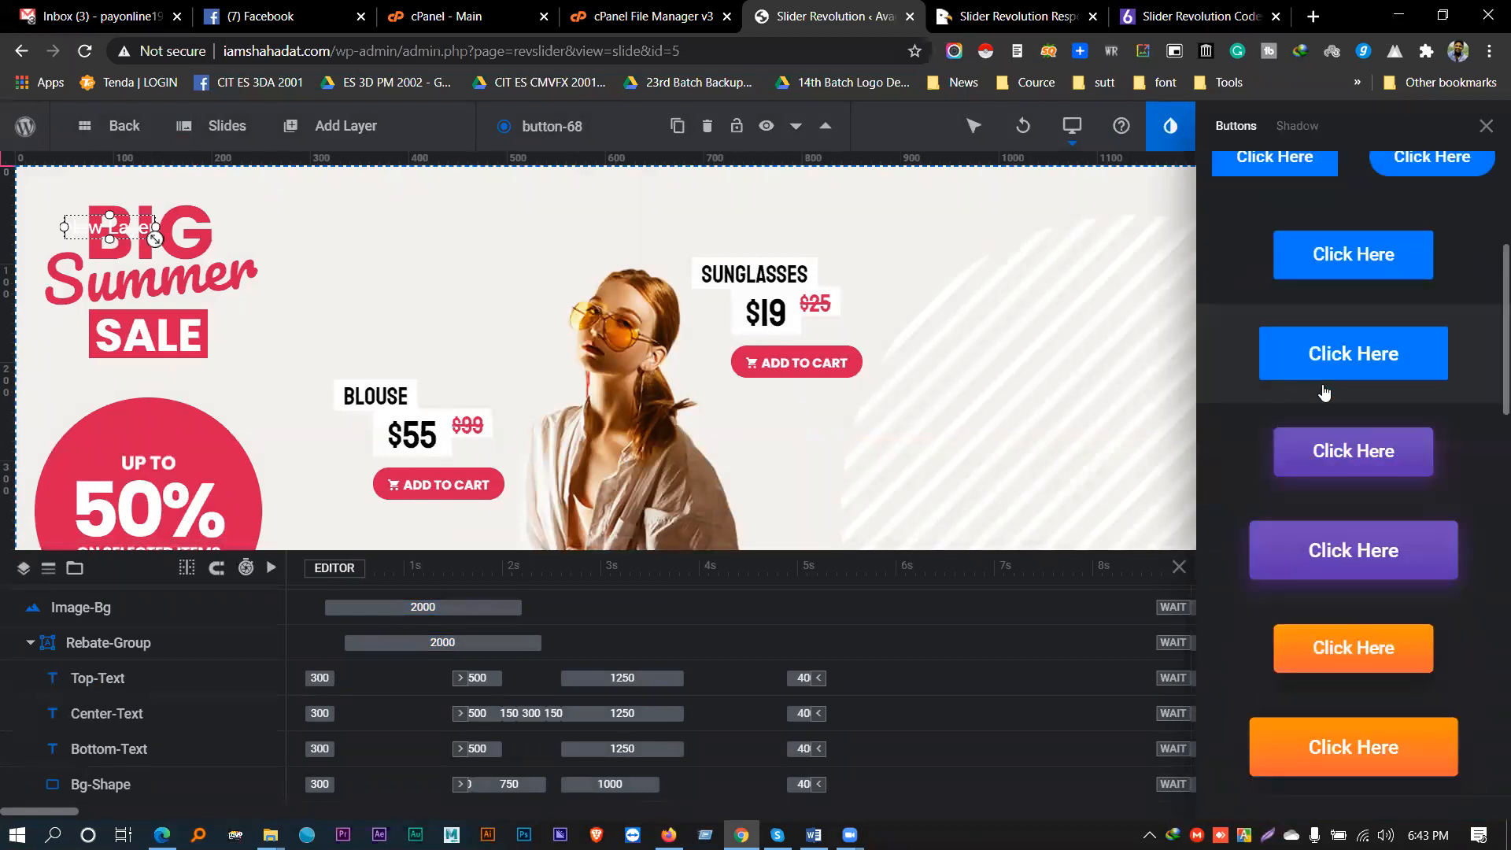
{"action": "scroll", "coordinate": [1321, 392], "scroll_direction": "down", "scroll_amount": 8}
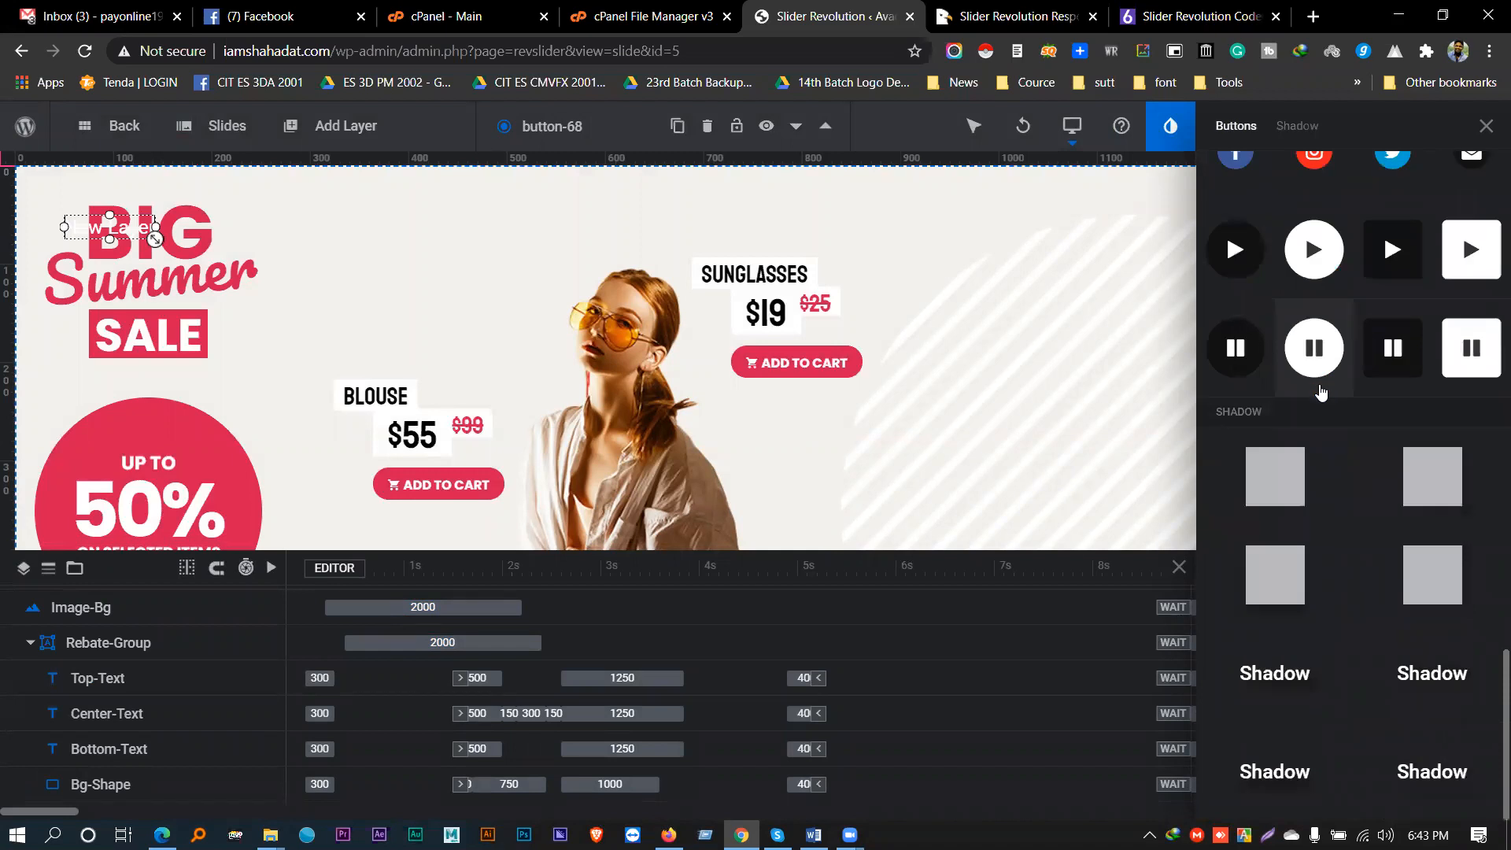
{"action": "scroll", "coordinate": [1321, 392], "scroll_direction": "up", "scroll_amount": 8}
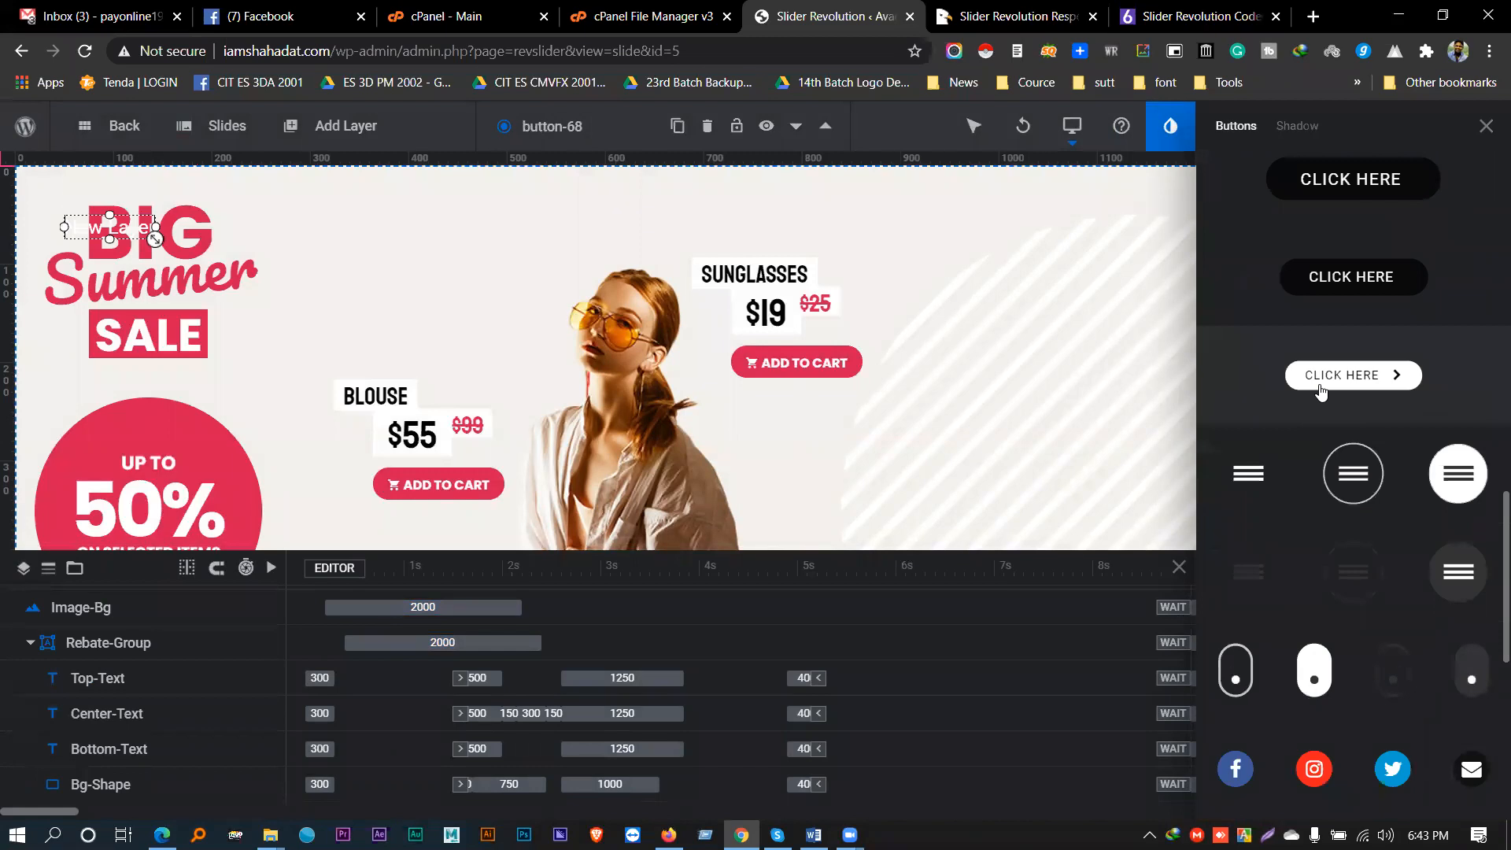
{"action": "scroll", "coordinate": [1321, 392], "scroll_direction": "up", "scroll_amount": 3}
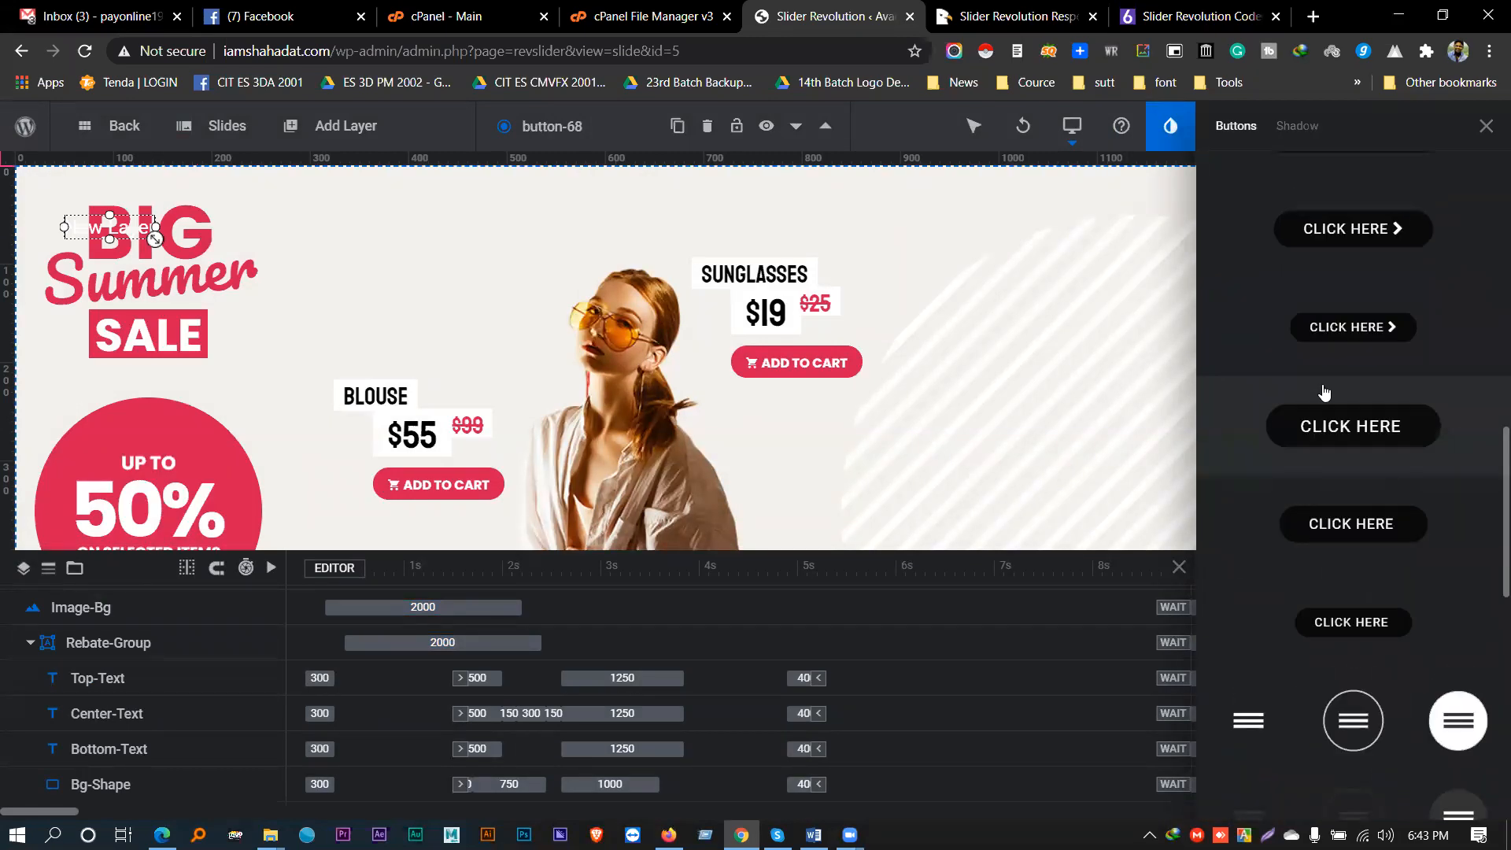
{"action": "scroll", "coordinate": [1322, 392], "scroll_direction": "up", "scroll_amount": 3}
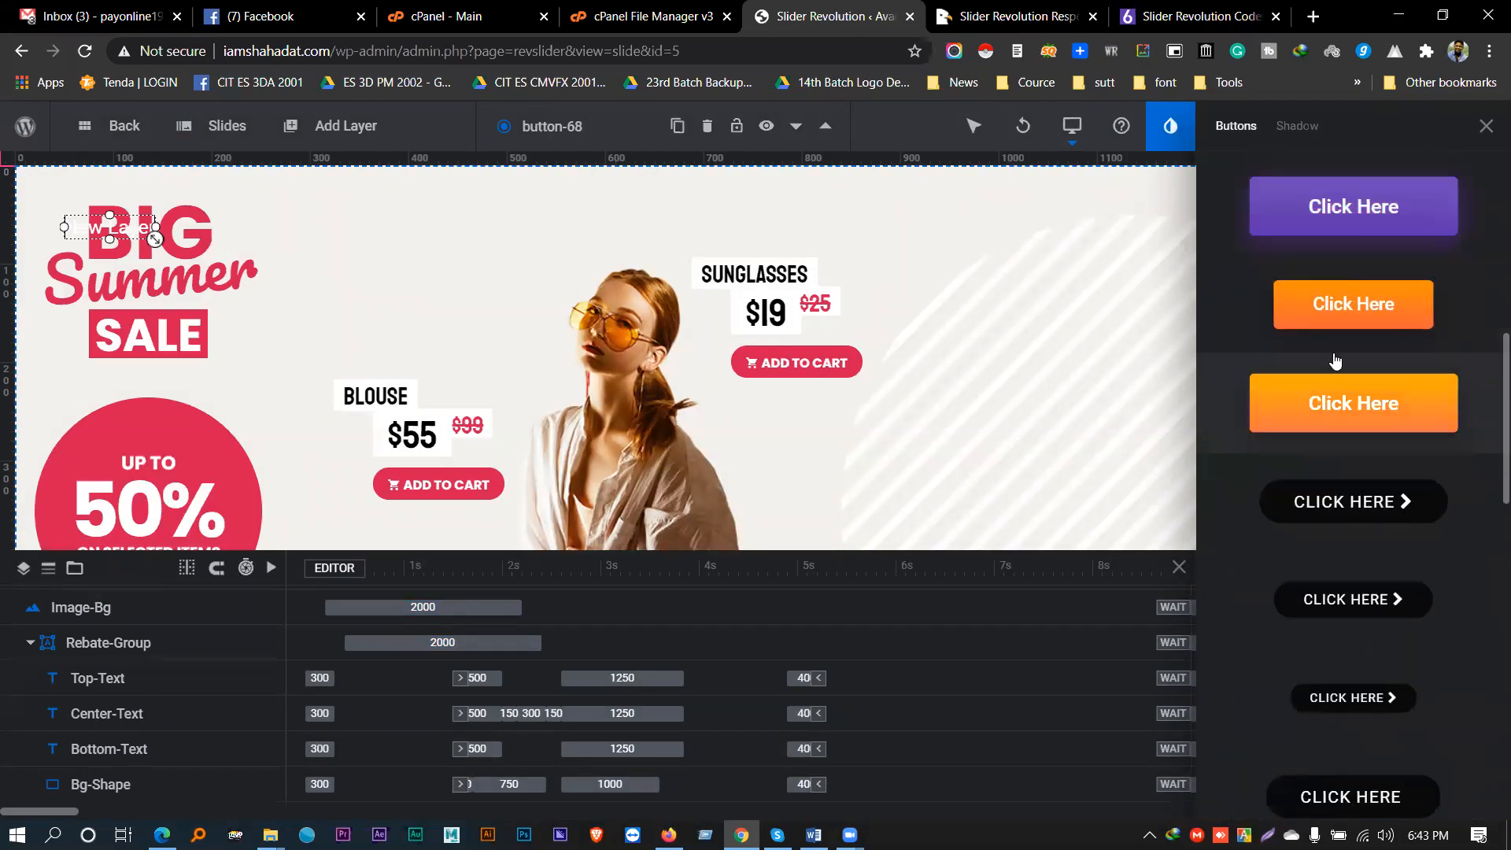
{"action": "left_click", "coordinate": [1353, 304]}
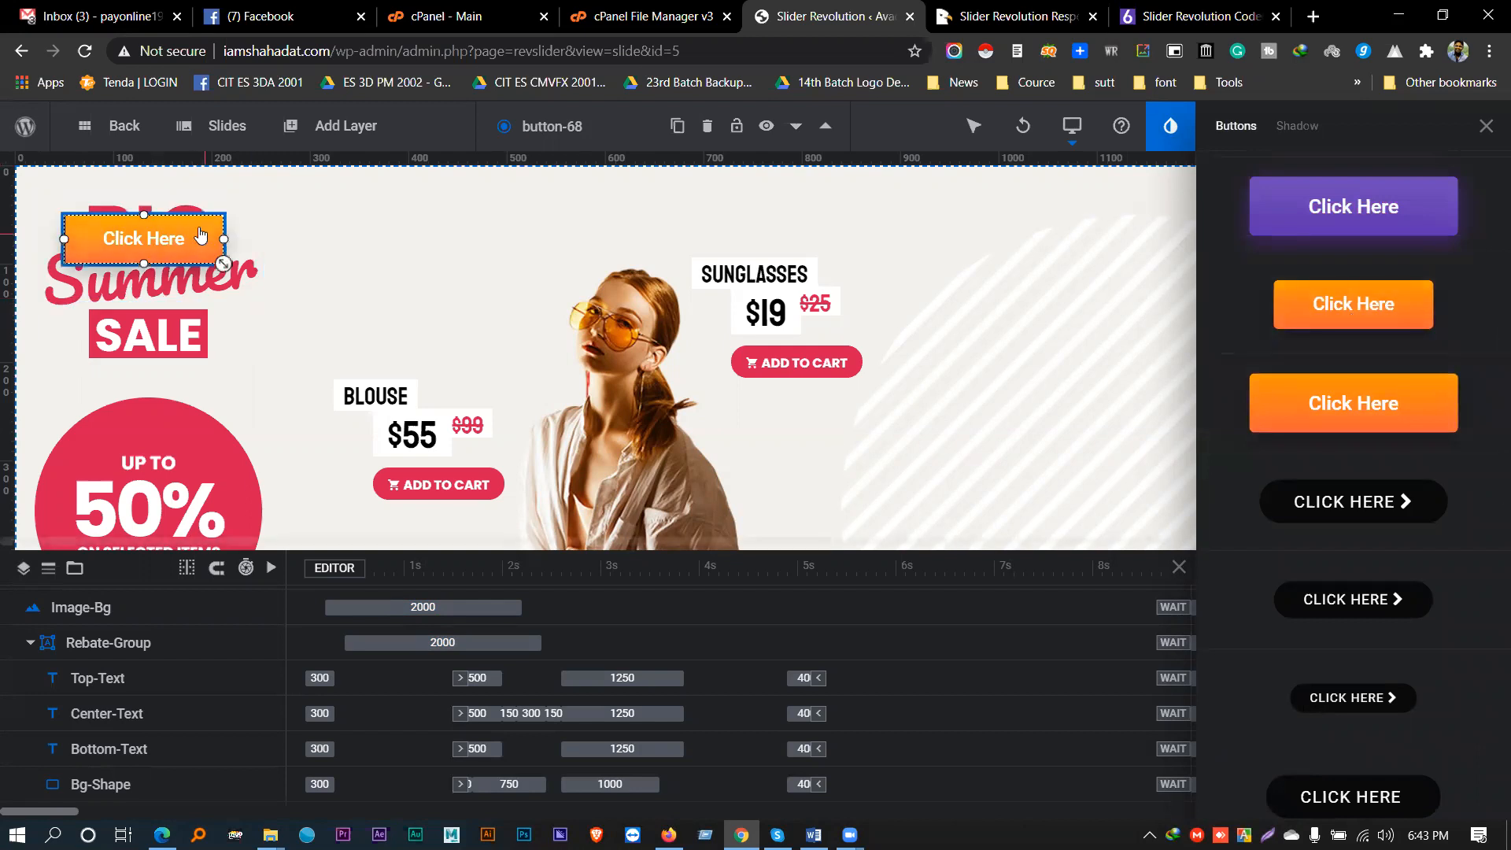
{"action": "left_click", "coordinate": [1298, 130]}
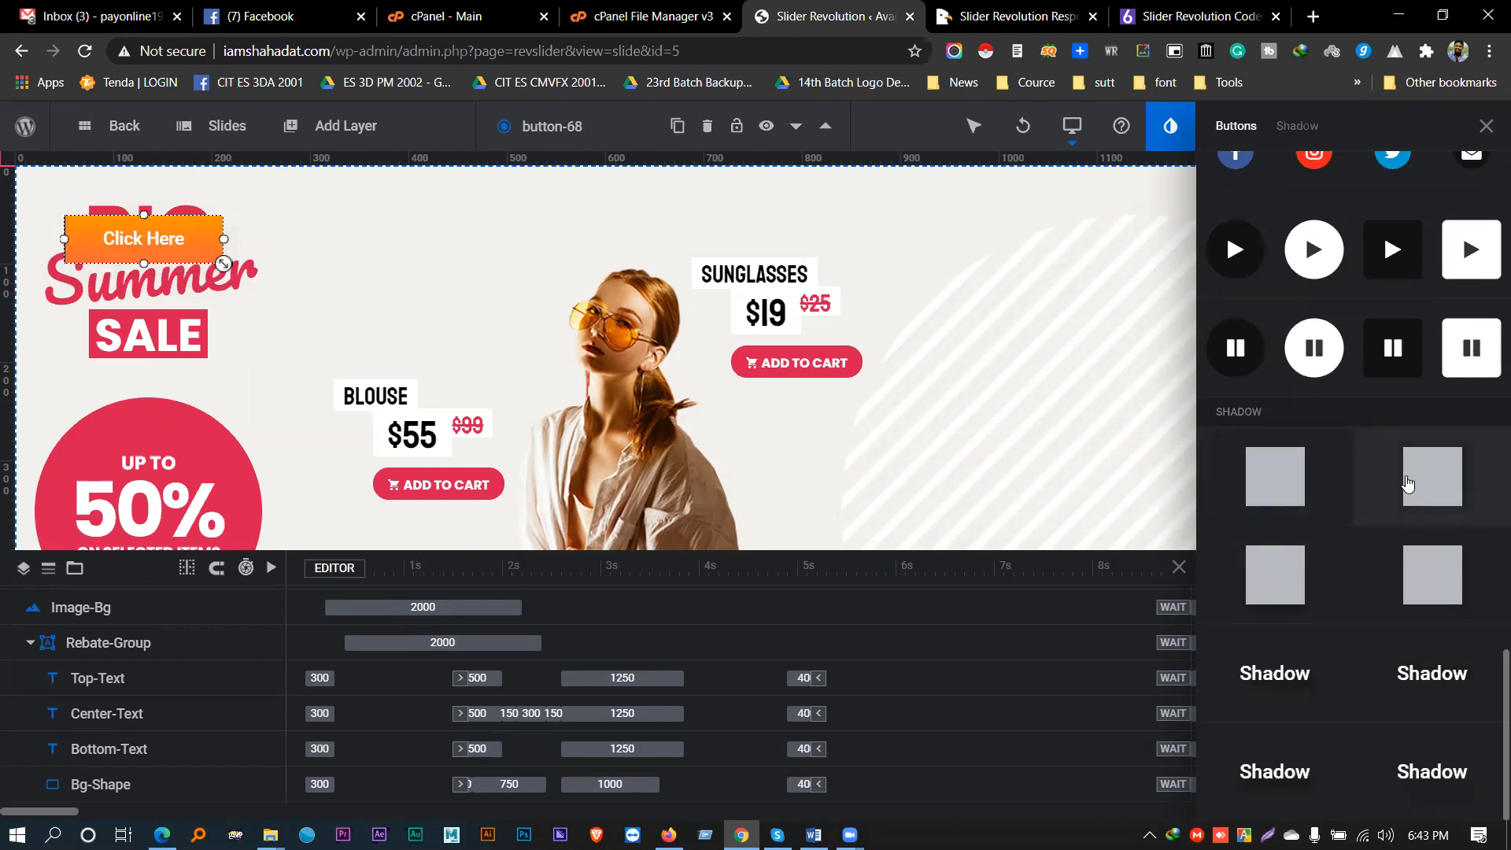
- Move the Click Here button beside the BIG Summer SALE title
{"action": "left_click", "coordinate": [444, 233]}
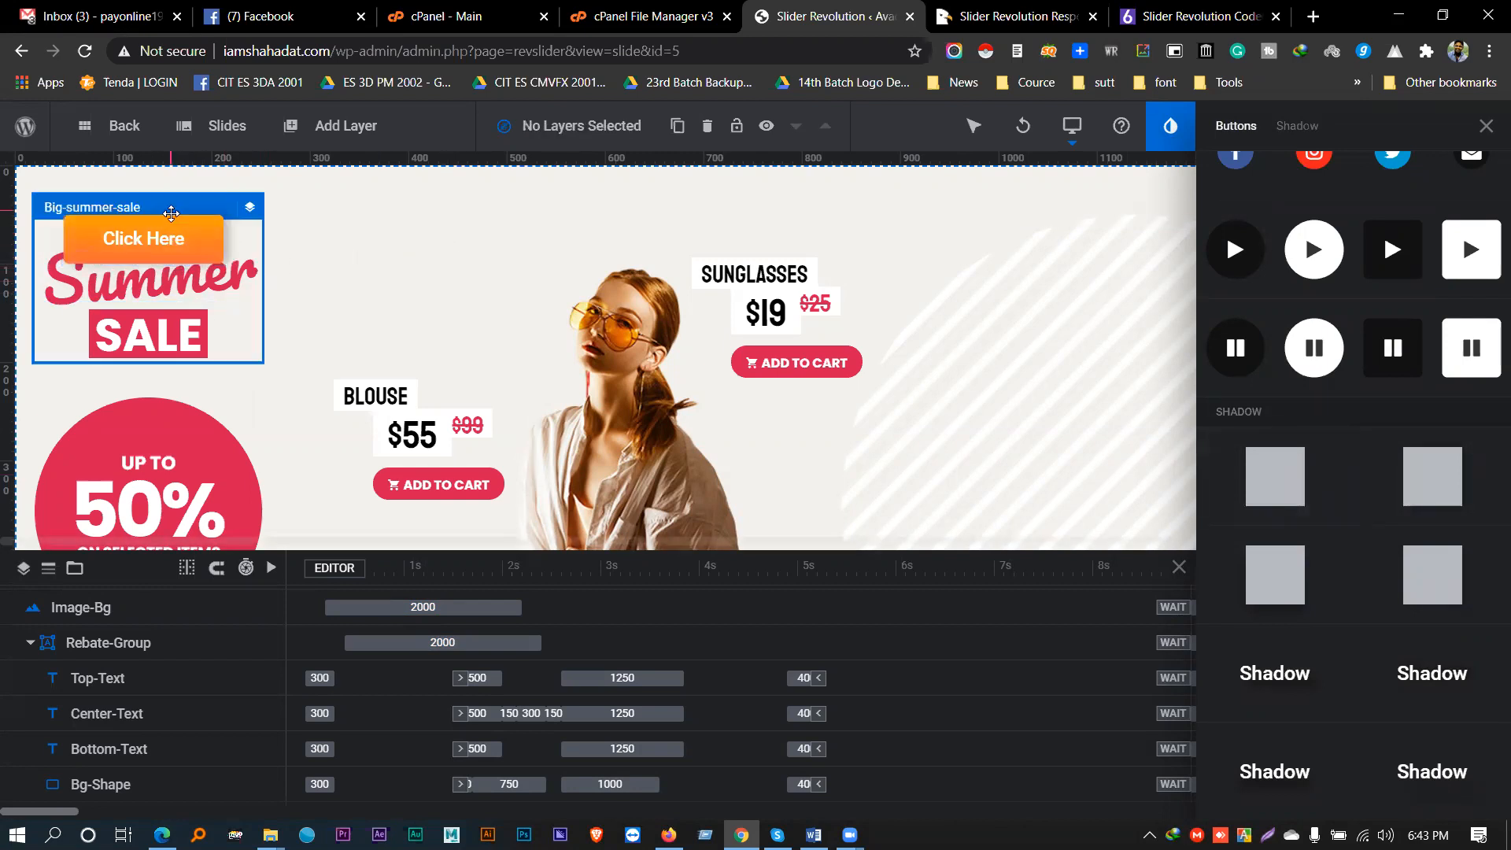
{"action": "left_click", "coordinate": [447, 242]}
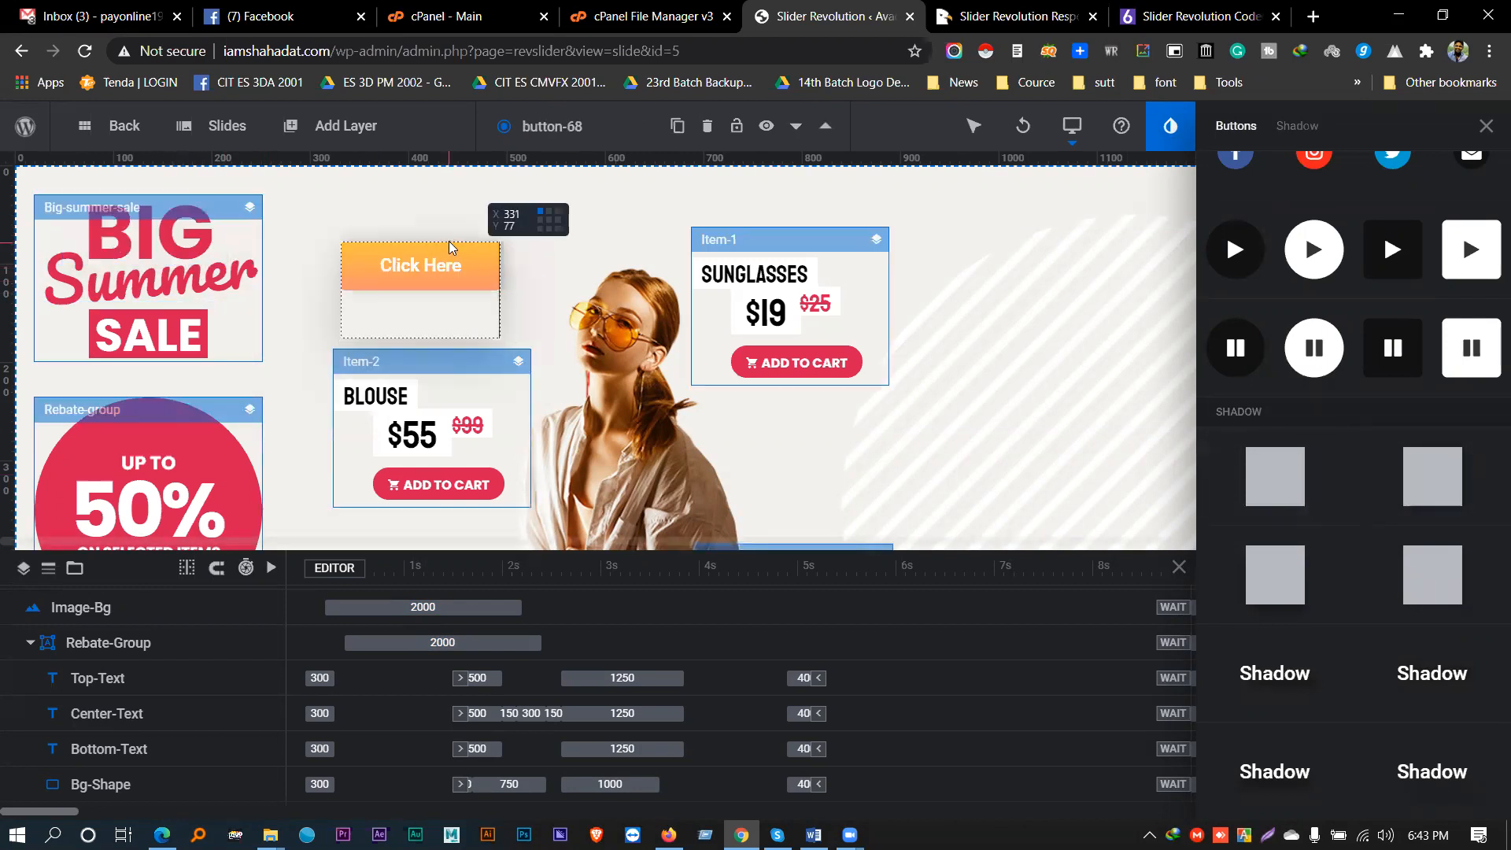
{"action": "left_click", "coordinate": [592, 248]}
{"action": "mouse_move", "coordinate": [758, 124]}
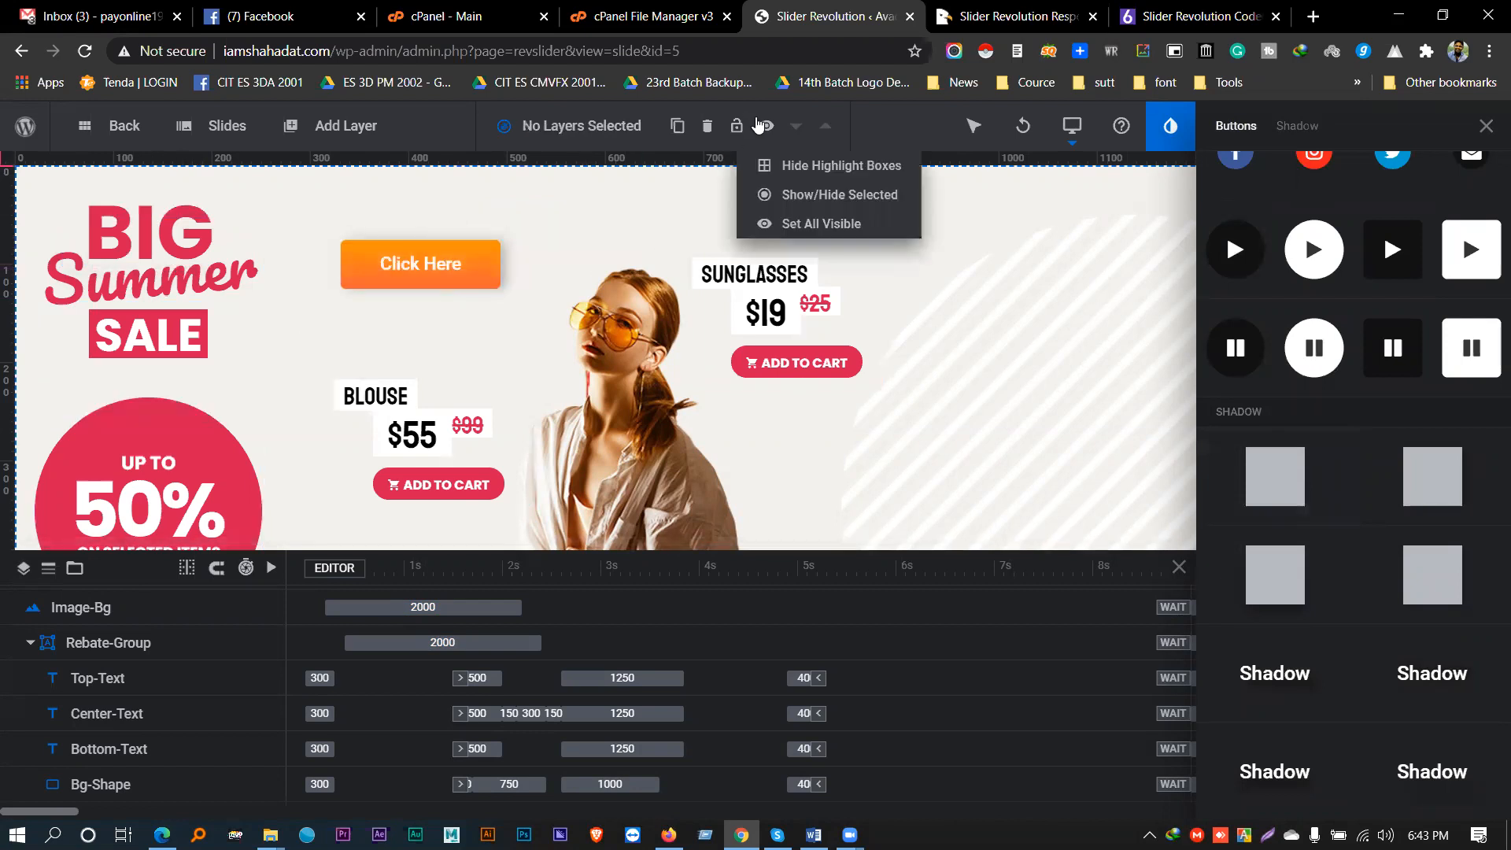
{"action": "left_click", "coordinate": [1484, 128]}
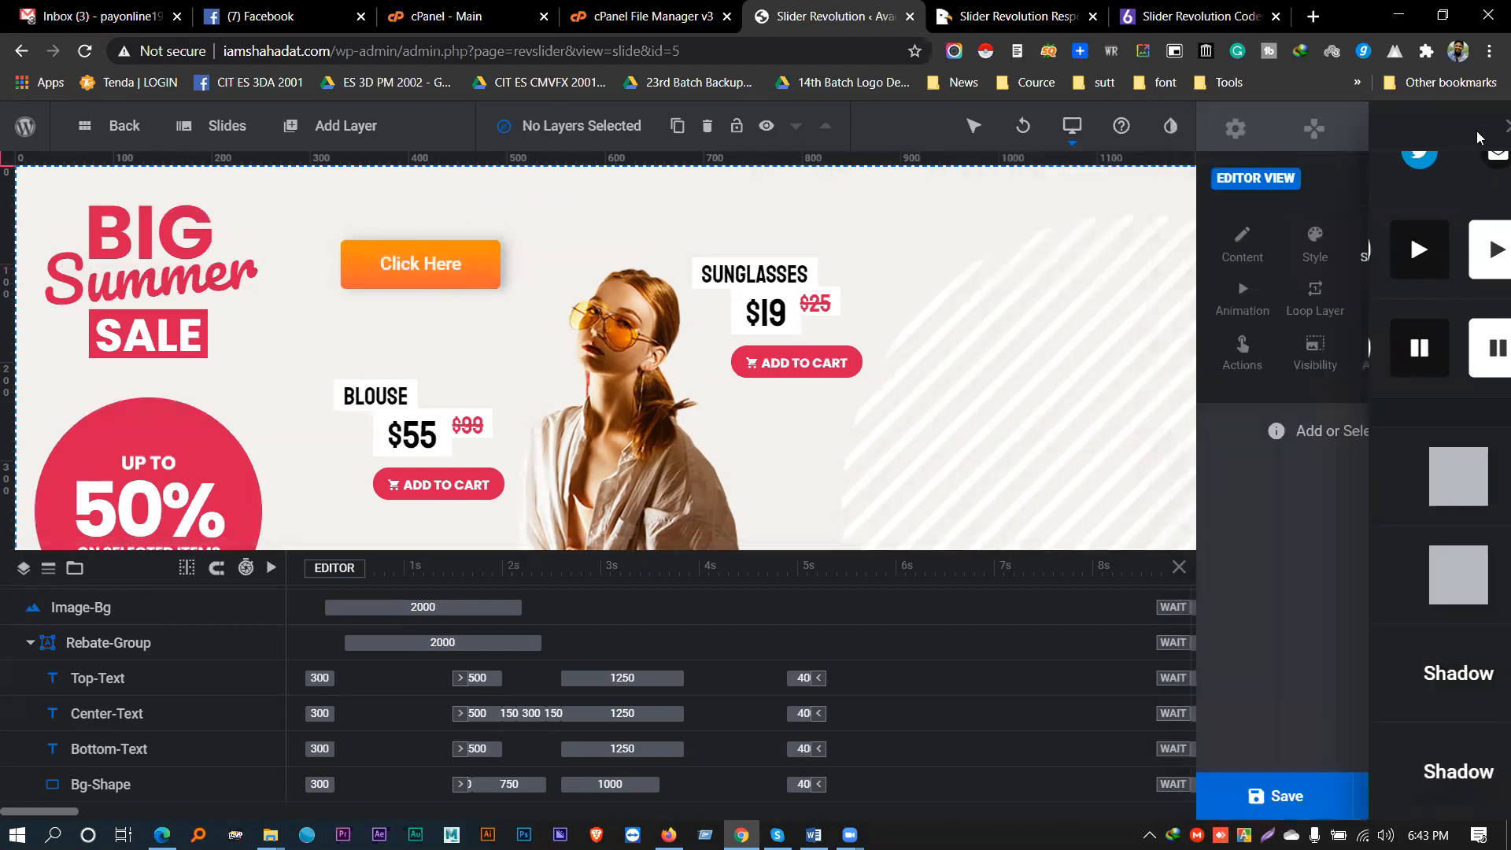
{"action": "mouse_move", "coordinate": [370, 146]}
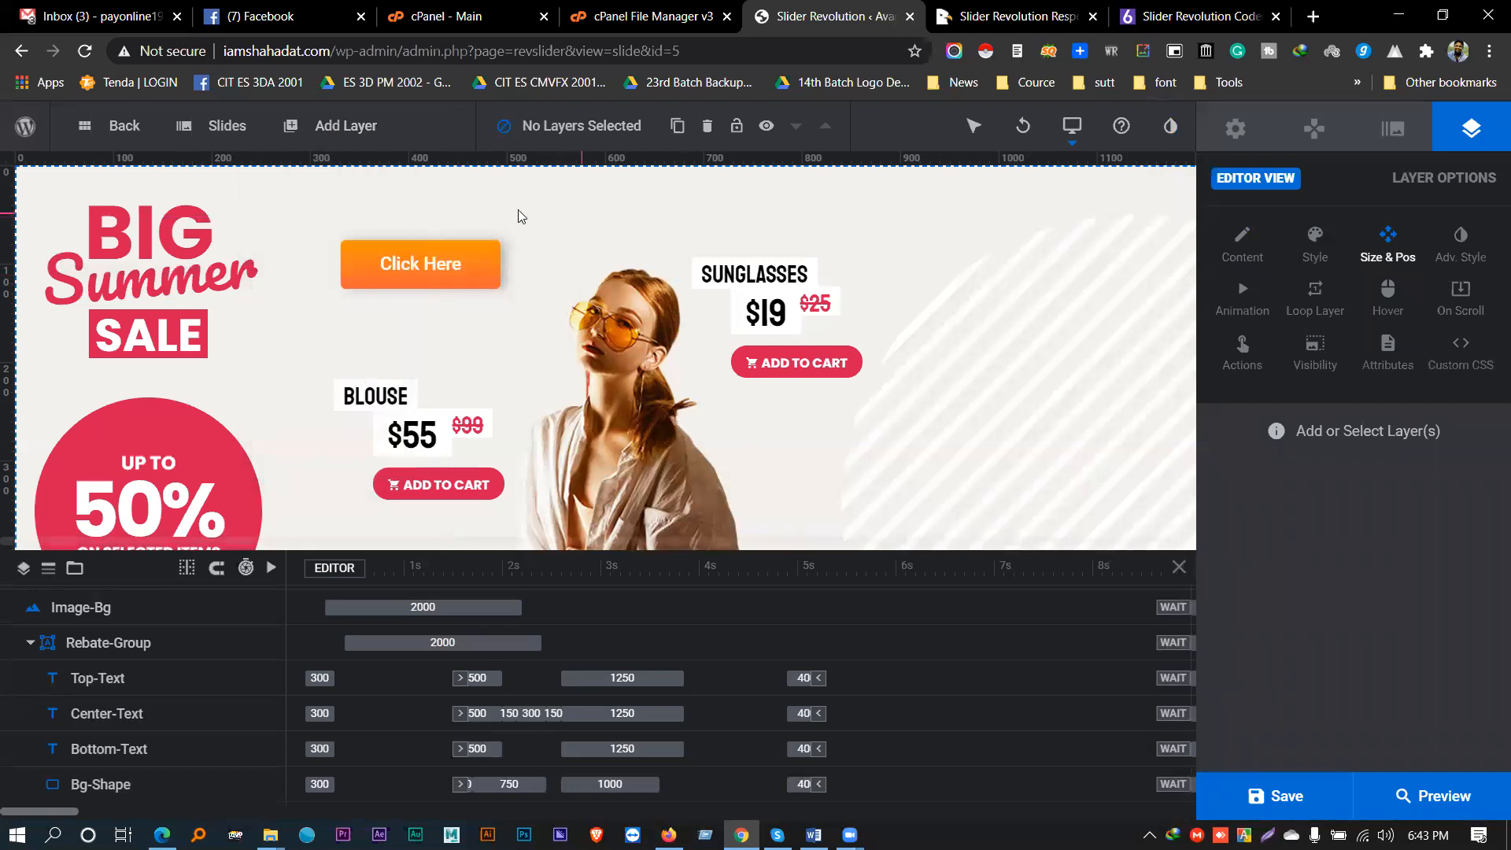
{"action": "right_click", "coordinate": [549, 203]}
{"action": "mouse_move", "coordinate": [611, 260]}
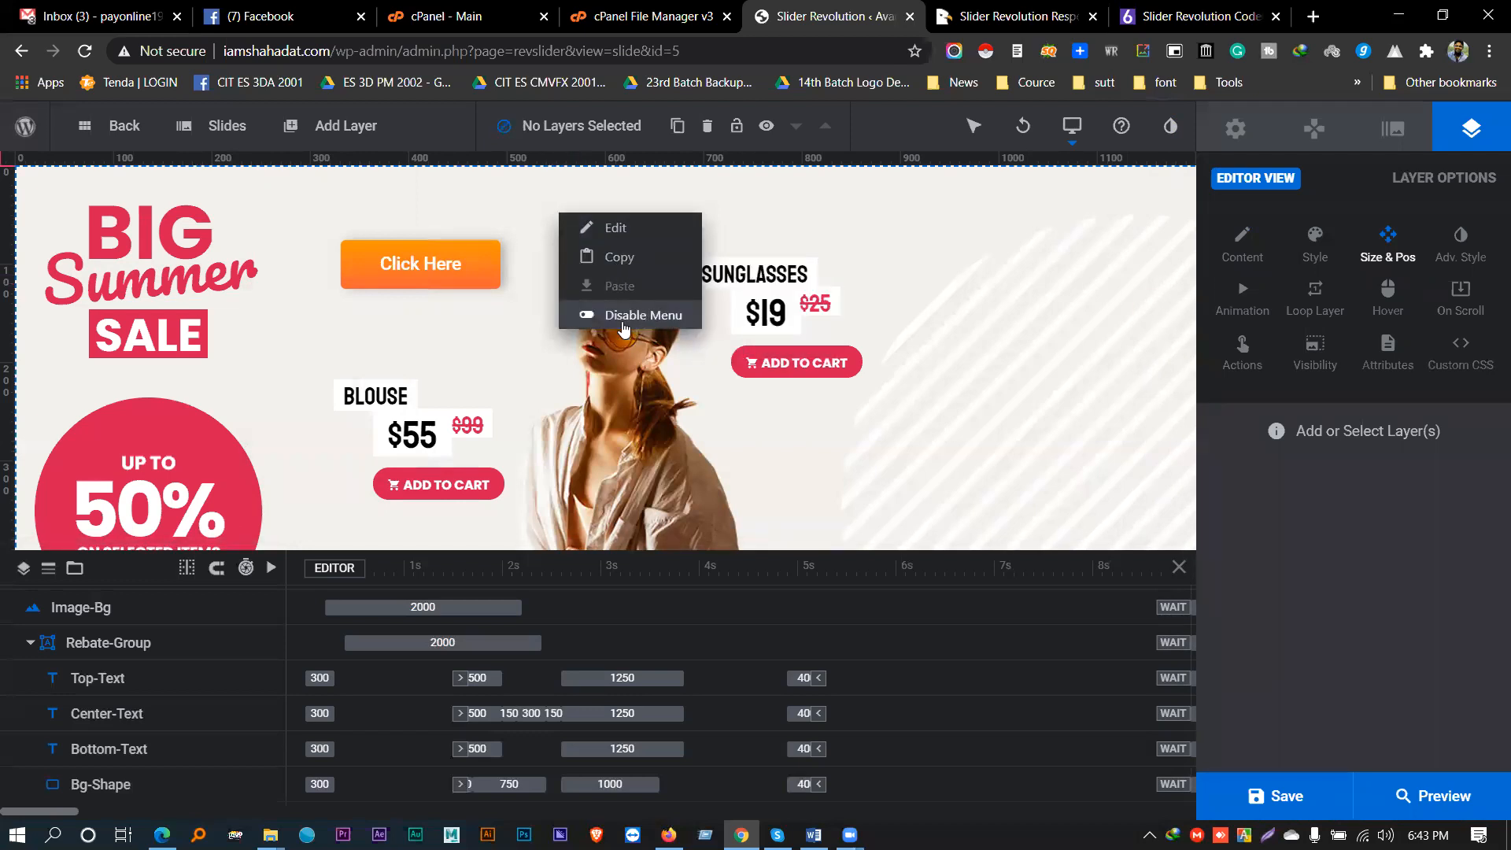
{"action": "left_click", "coordinate": [485, 187]}
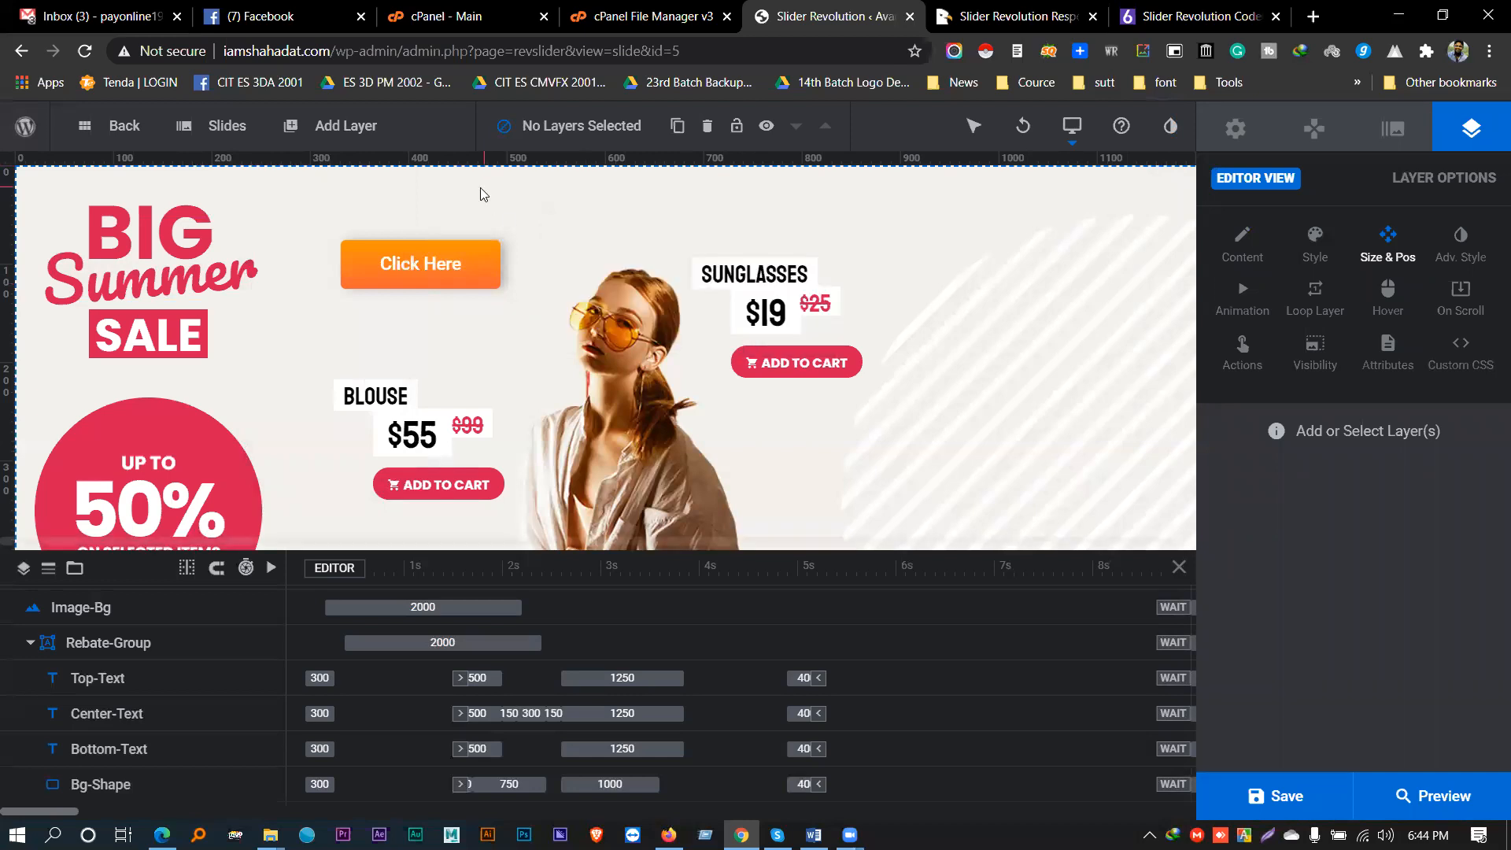
{"action": "scroll", "coordinate": [390, 290], "scroll_direction": "down", "scroll_amount": 2}
{"action": "scroll", "coordinate": [389, 289], "scroll_direction": "down", "scroll_amount": 2}
{"action": "scroll", "coordinate": [392, 288], "scroll_direction": "up", "scroll_amount": 4}
{"action": "mouse_move", "coordinate": [677, 126]}
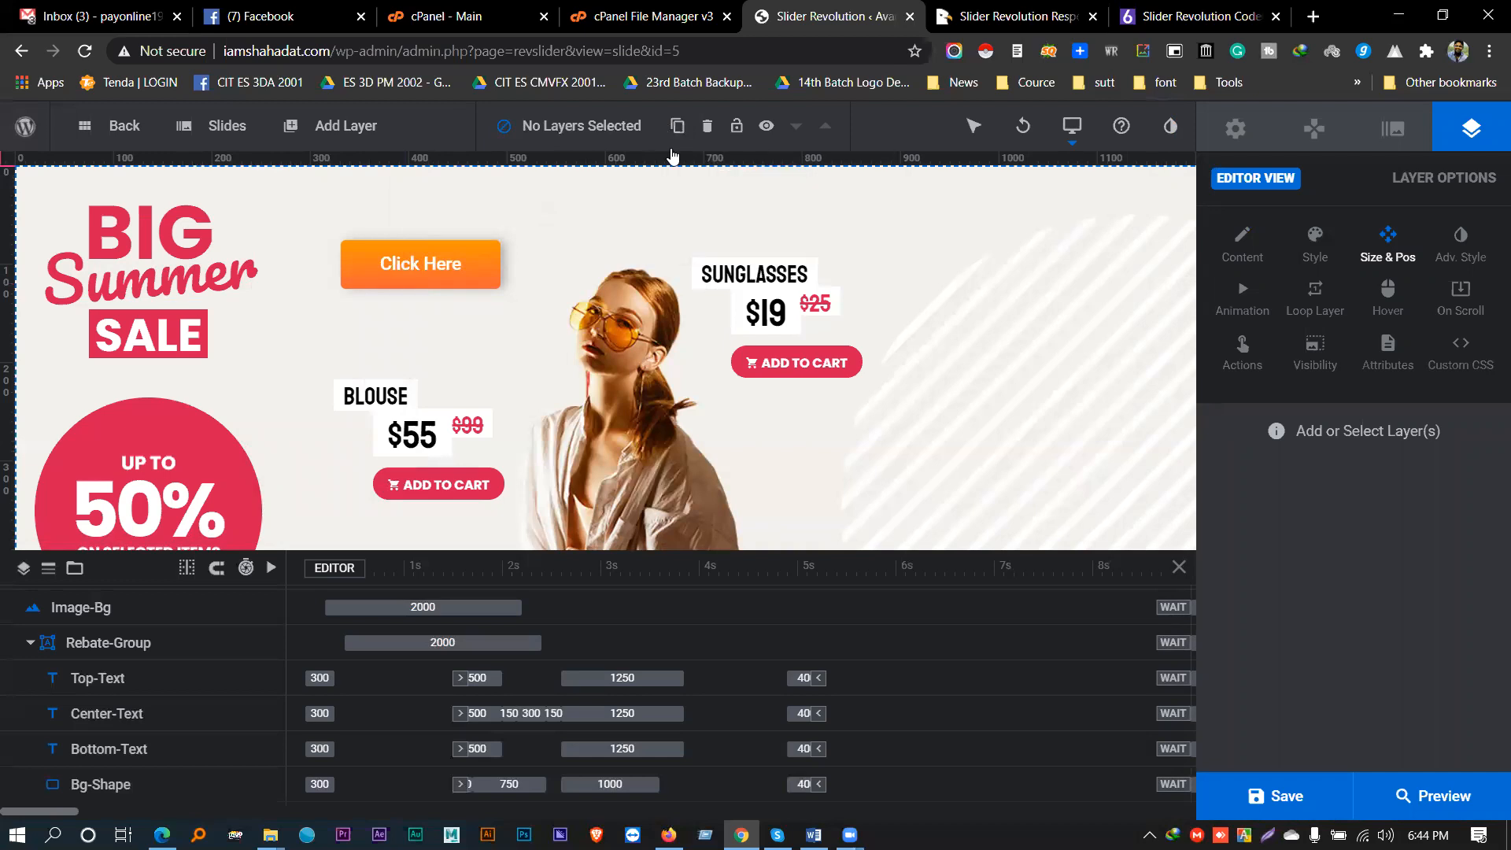
{"action": "left_click", "coordinate": [432, 241]}
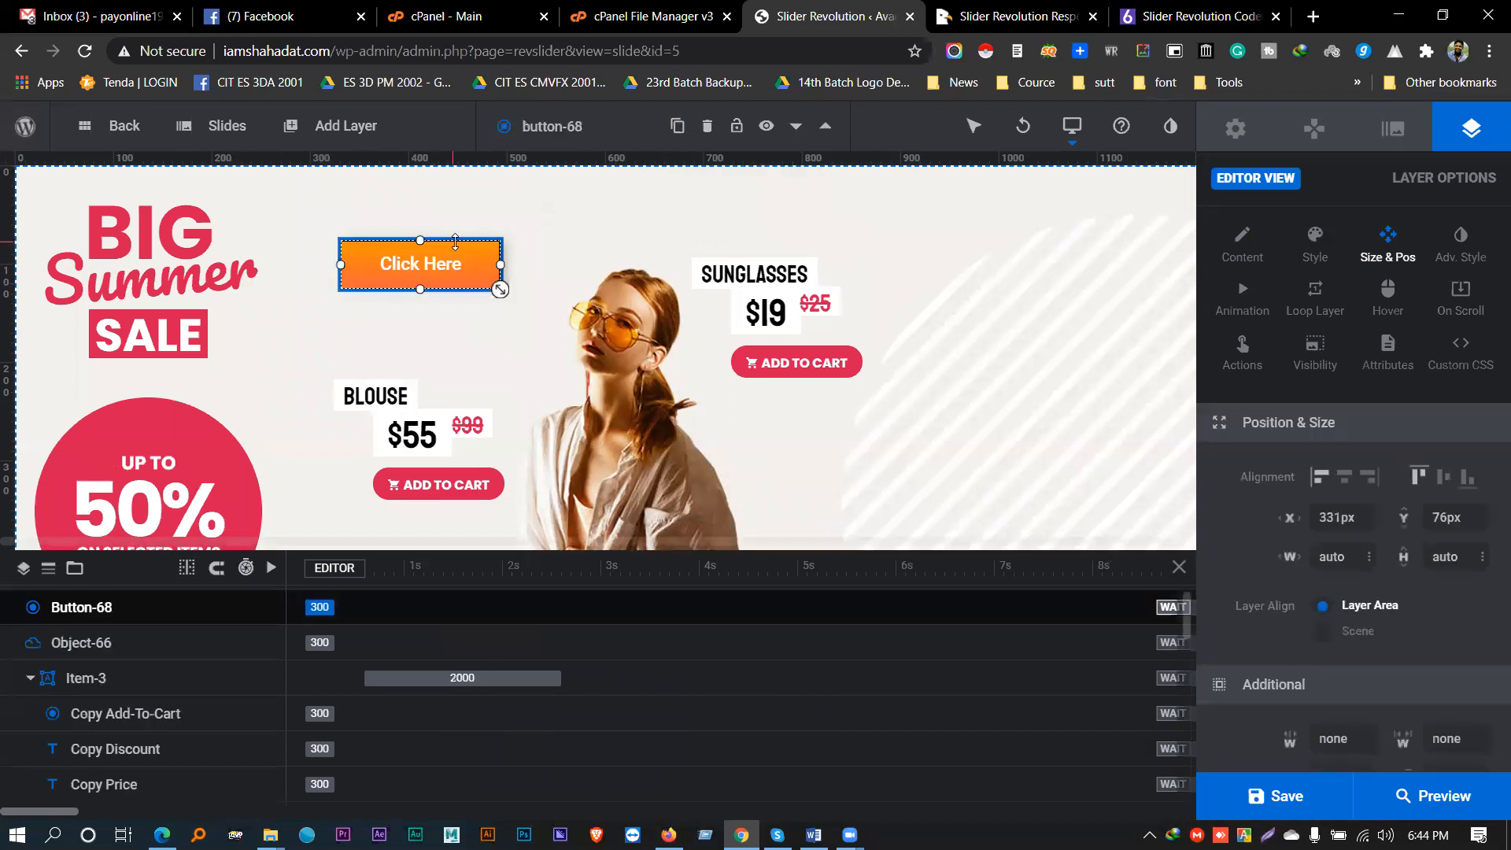
{"action": "mouse_move", "coordinate": [679, 129]}
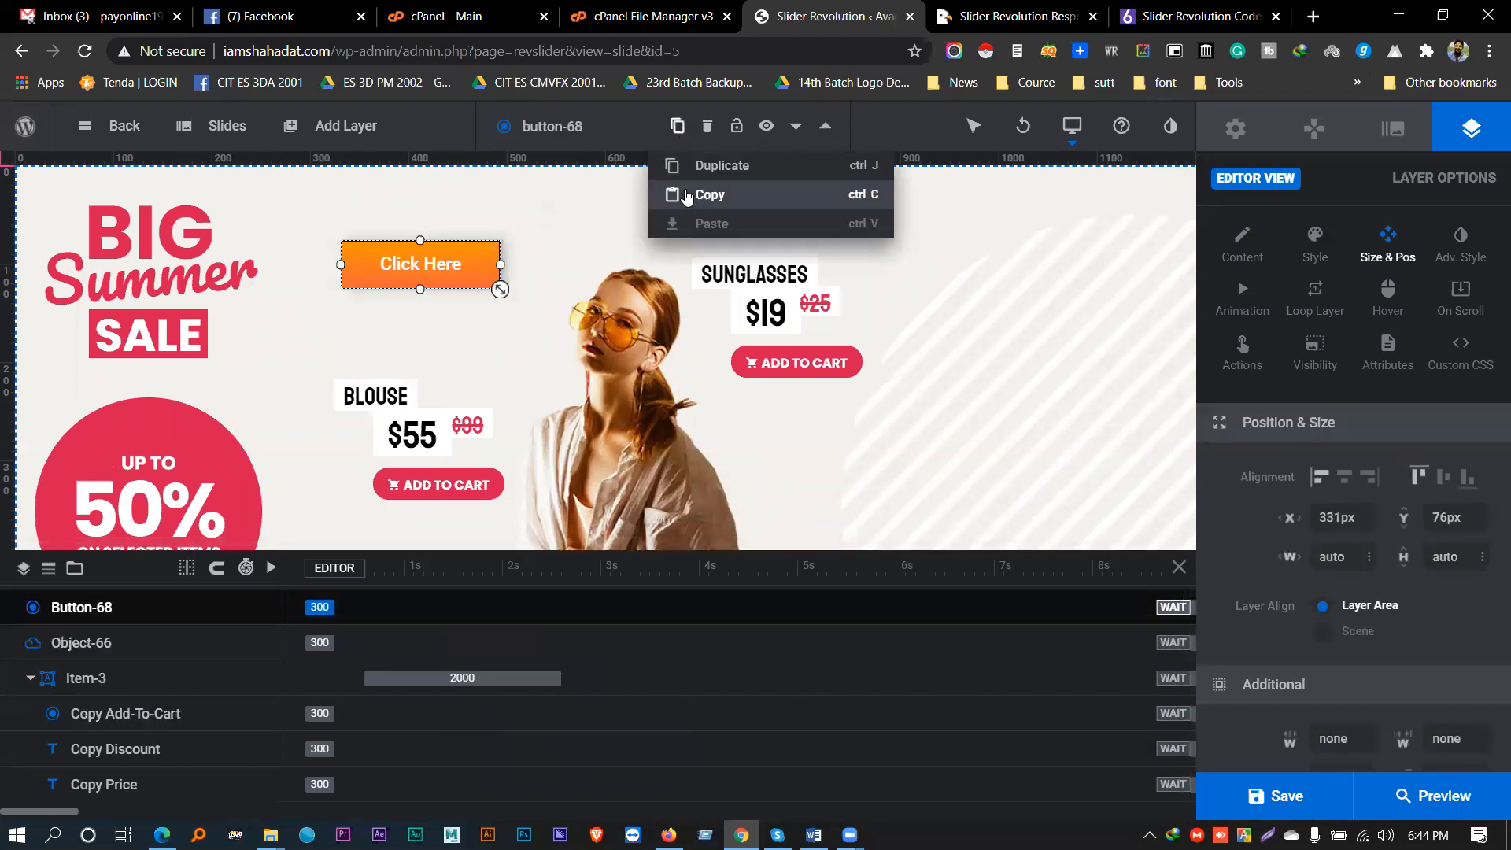
{"action": "mouse_move", "coordinate": [736, 129]}
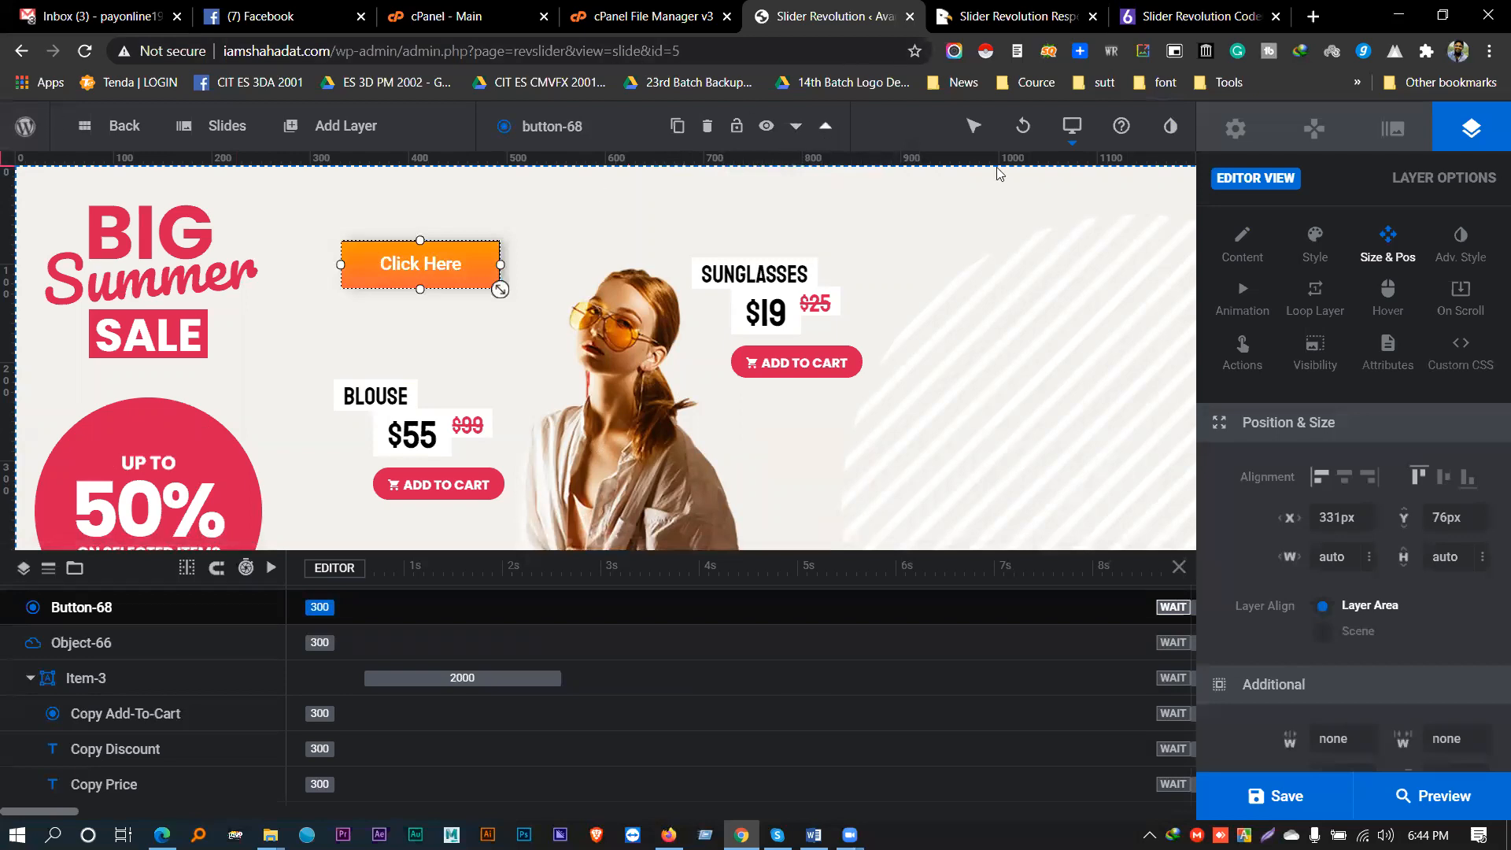
{"action": "mouse_move", "coordinate": [975, 130]}
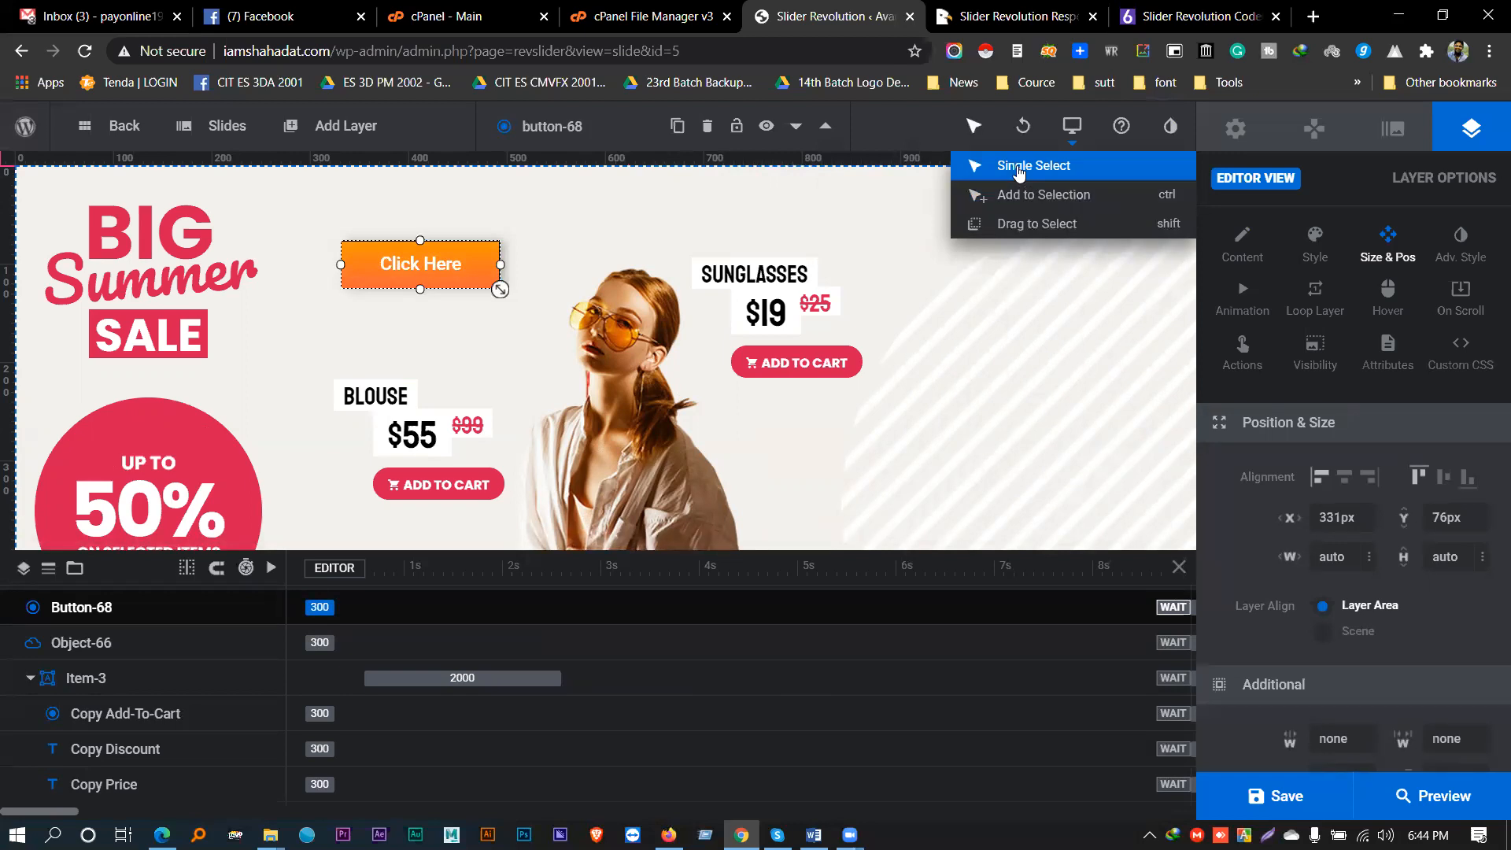
- Switch to Add to Selection mode, narrow the Click Here button so text wraps, and shift it up-right
{"action": "left_click", "coordinate": [655, 294]}
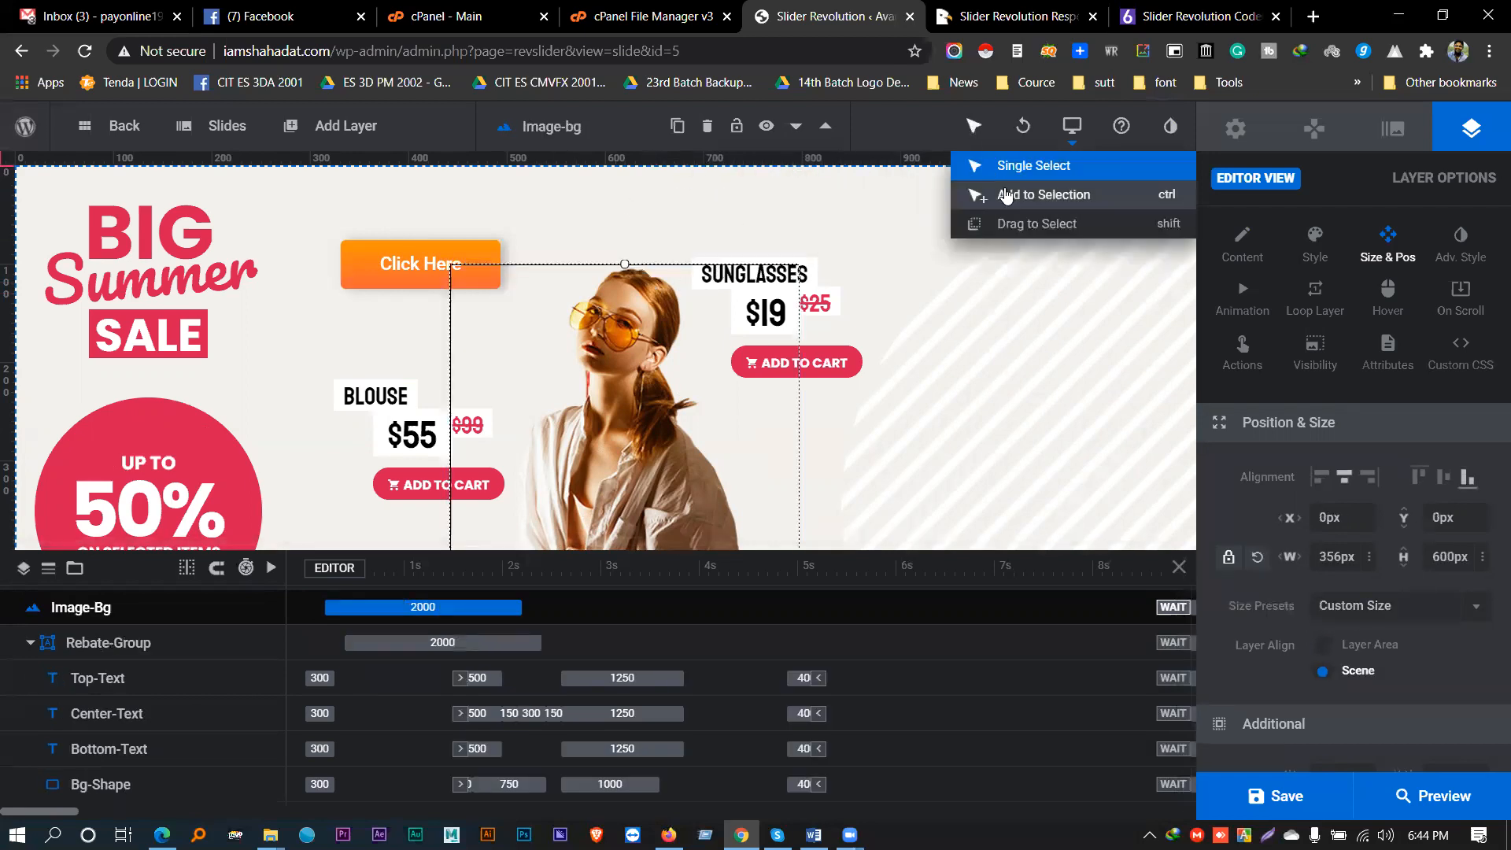
{"action": "left_click", "coordinate": [368, 263]}
{"action": "left_click", "coordinate": [494, 275]}
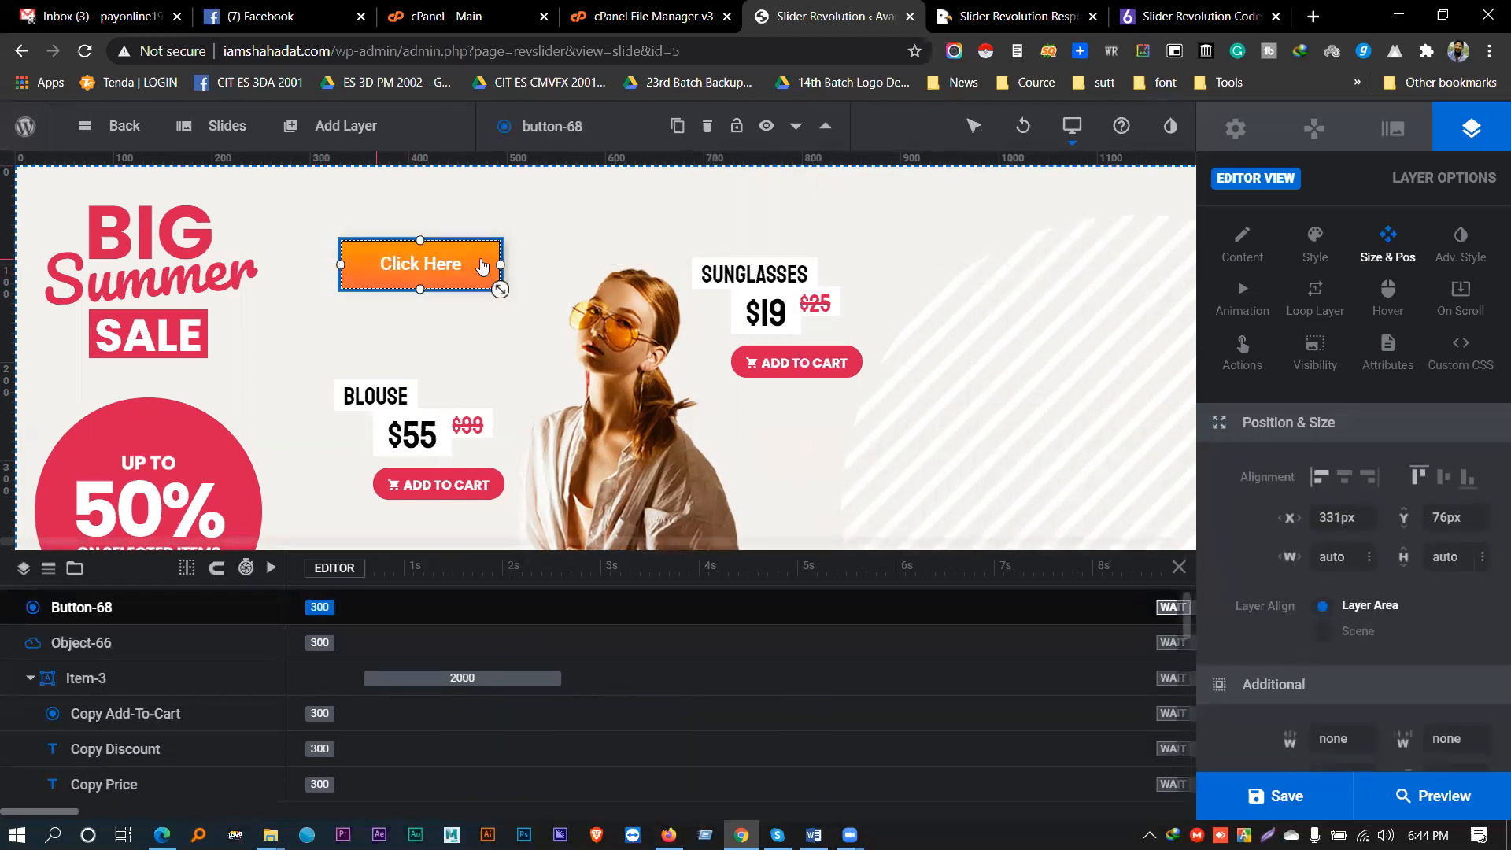
{"action": "mouse_move", "coordinate": [971, 135]}
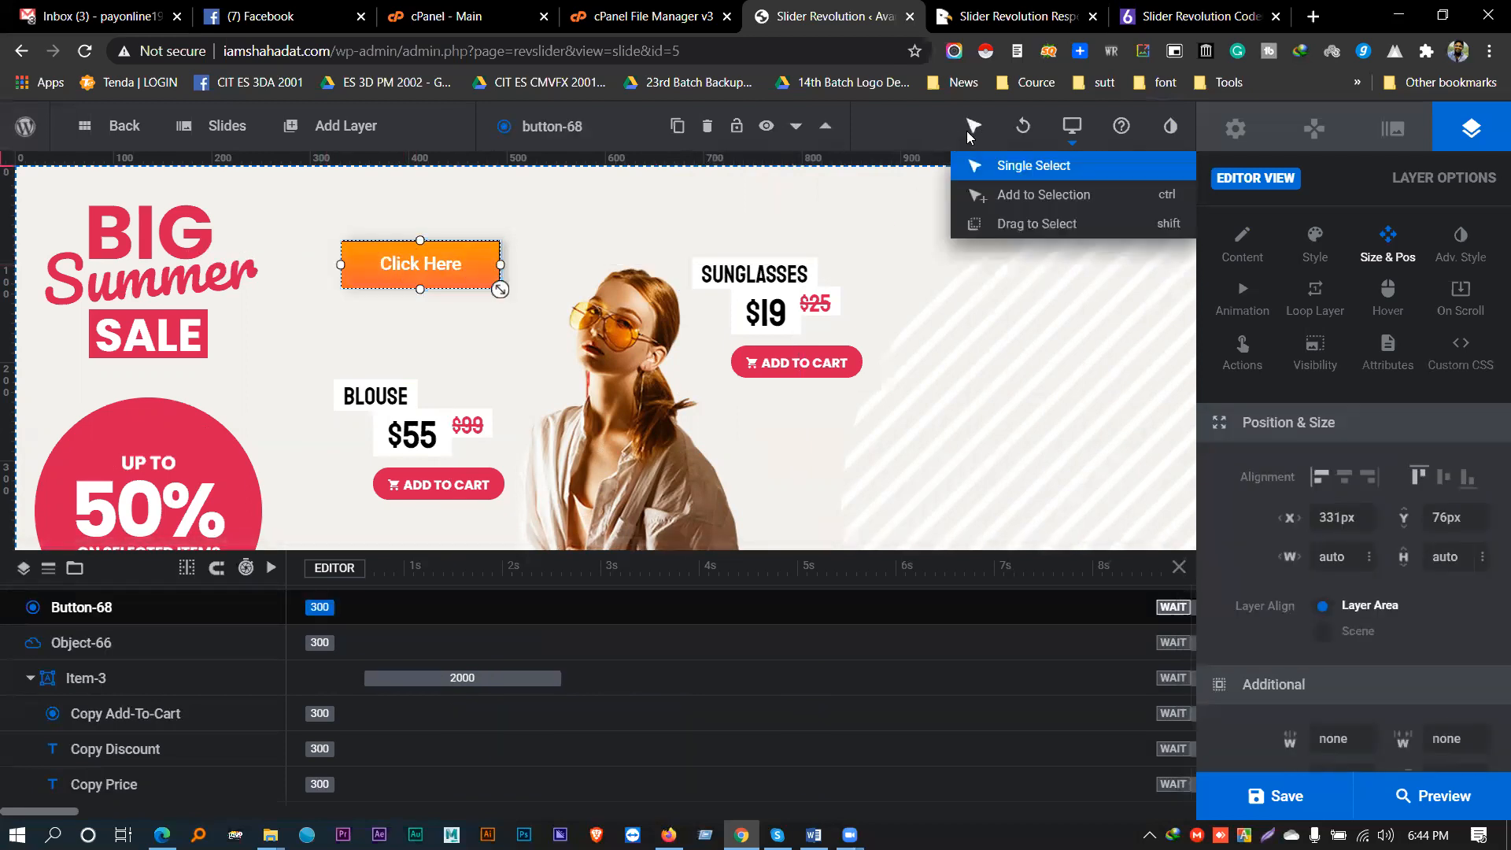
{"action": "left_click", "coordinate": [992, 203]}
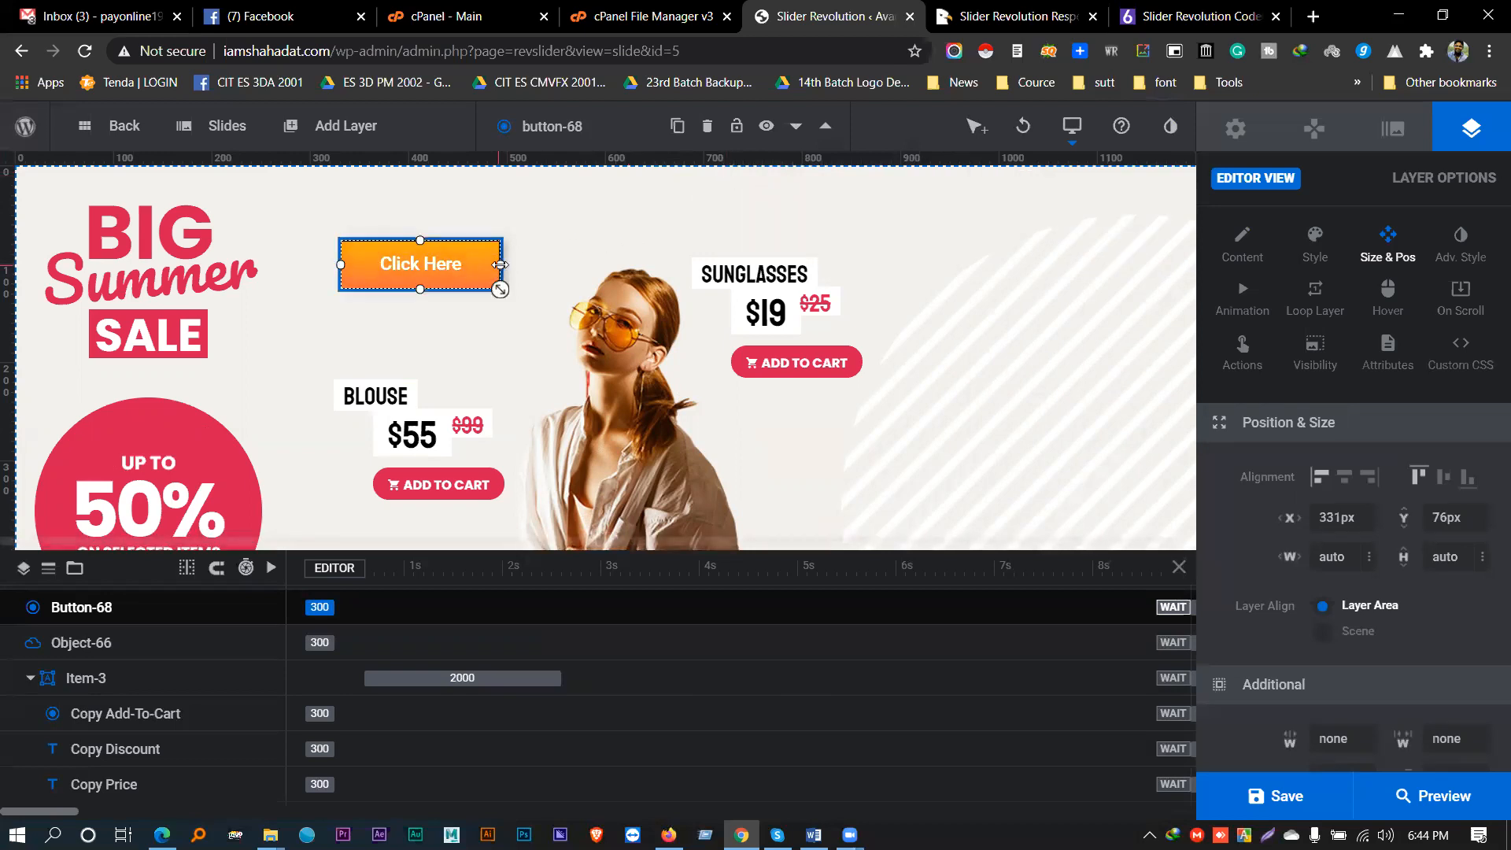
{"action": "left_click_drag", "start_coordinate": [502, 266], "coordinate": [491, 233]}
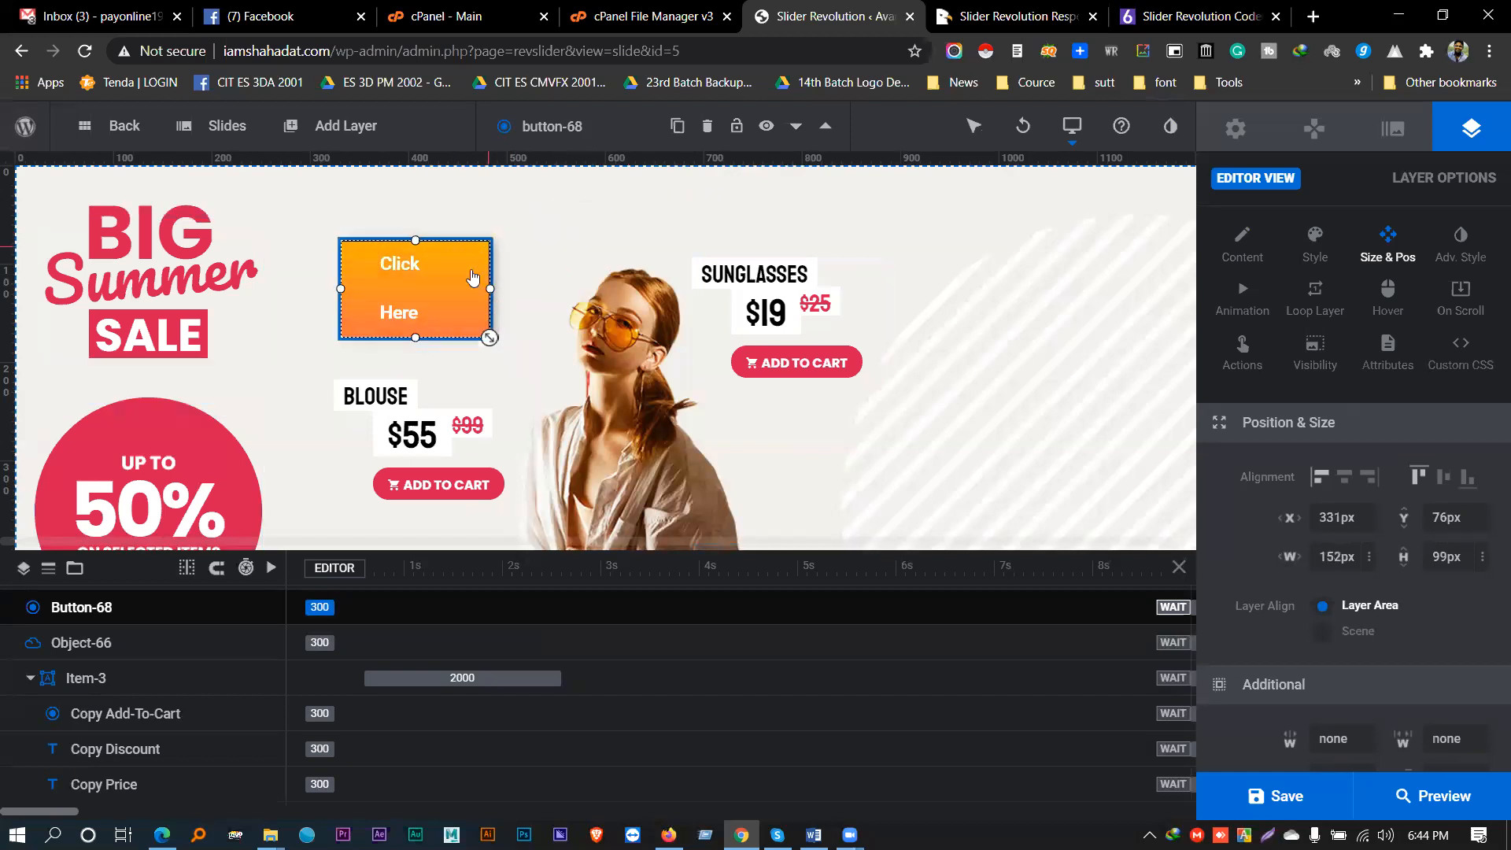
{"action": "left_click_drag", "start_coordinate": [400, 326], "coordinate": [436, 313]}
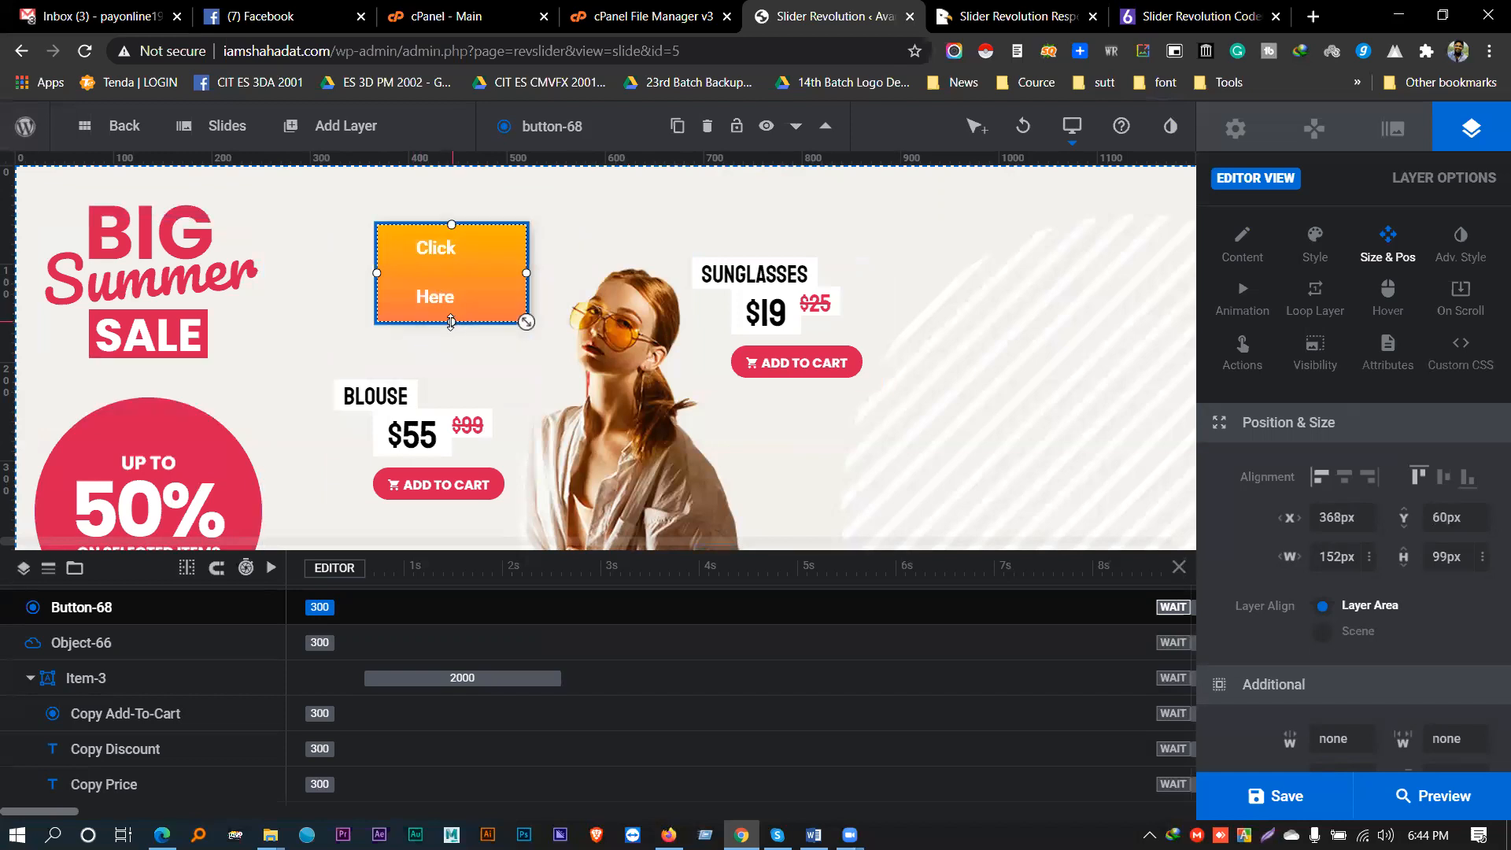
- Resize the Click Here button to about 106 × 102 px
{"action": "mouse_move", "coordinate": [974, 127]}
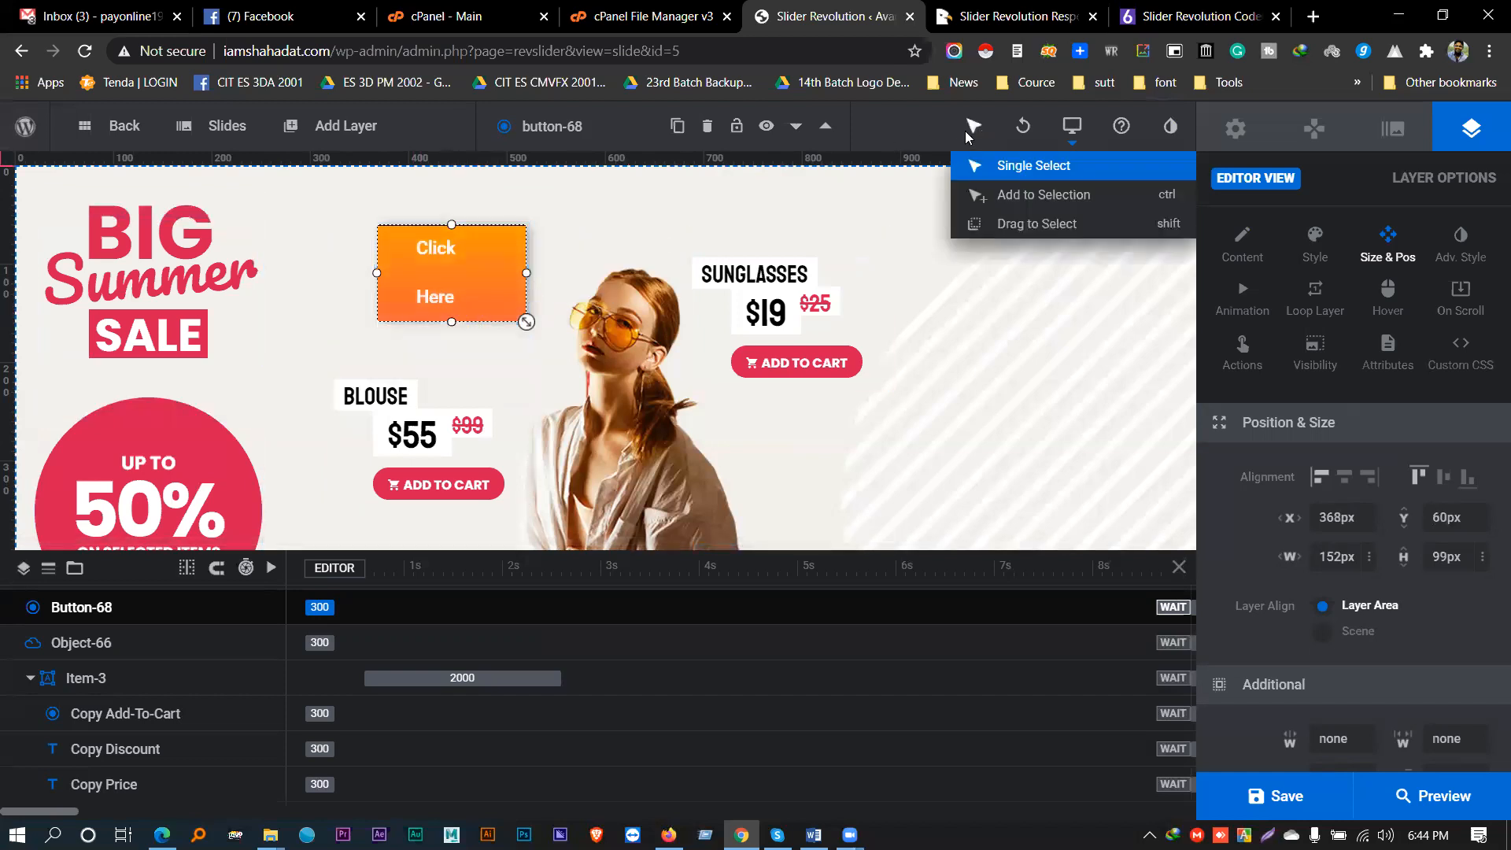
{"action": "left_click", "coordinate": [987, 197]}
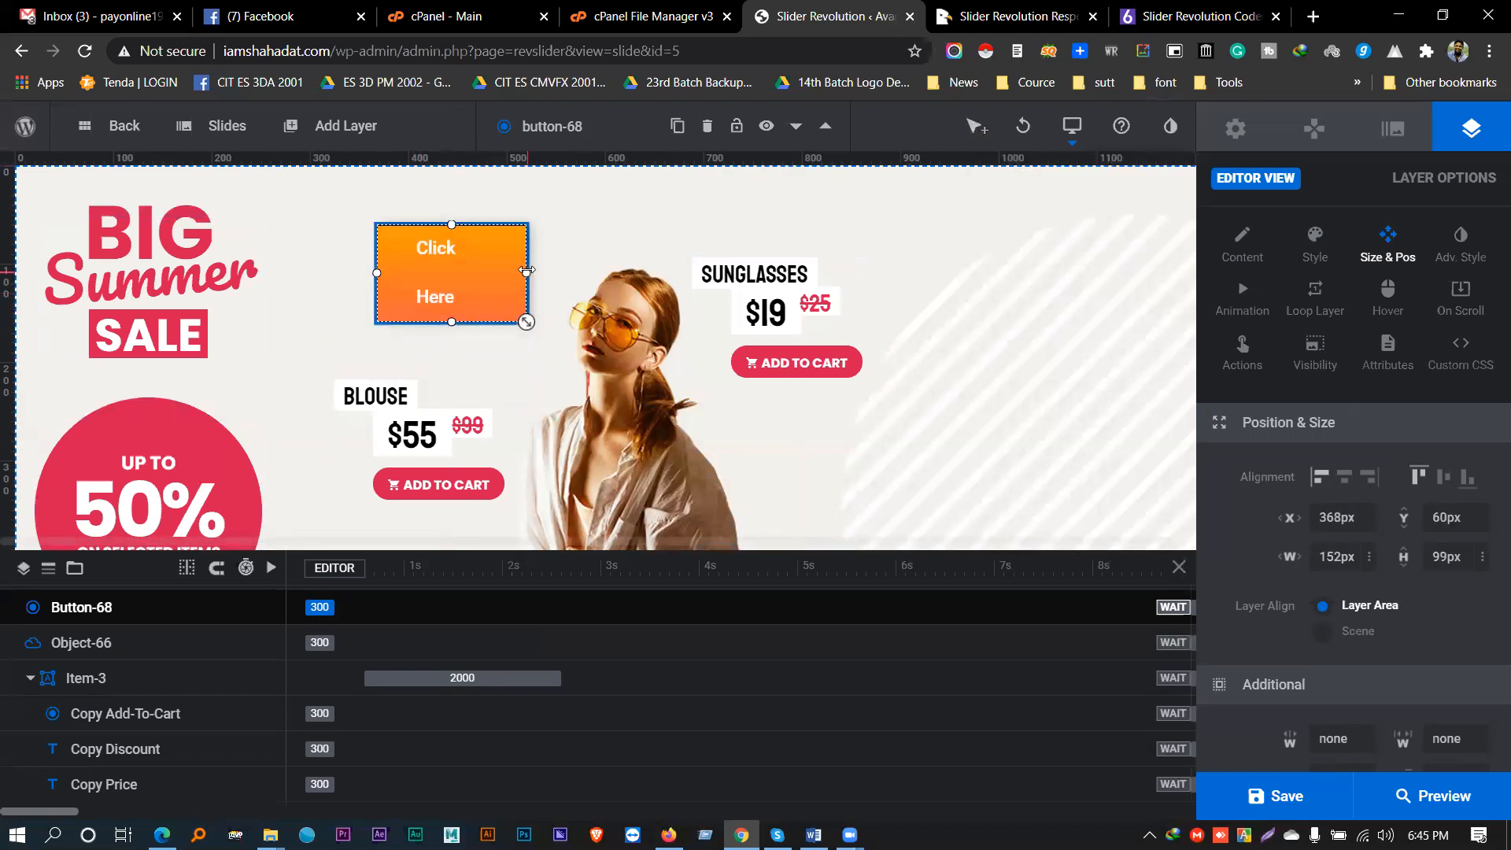
{"action": "left_click_drag", "start_coordinate": [526, 271], "coordinate": [523, 273]}
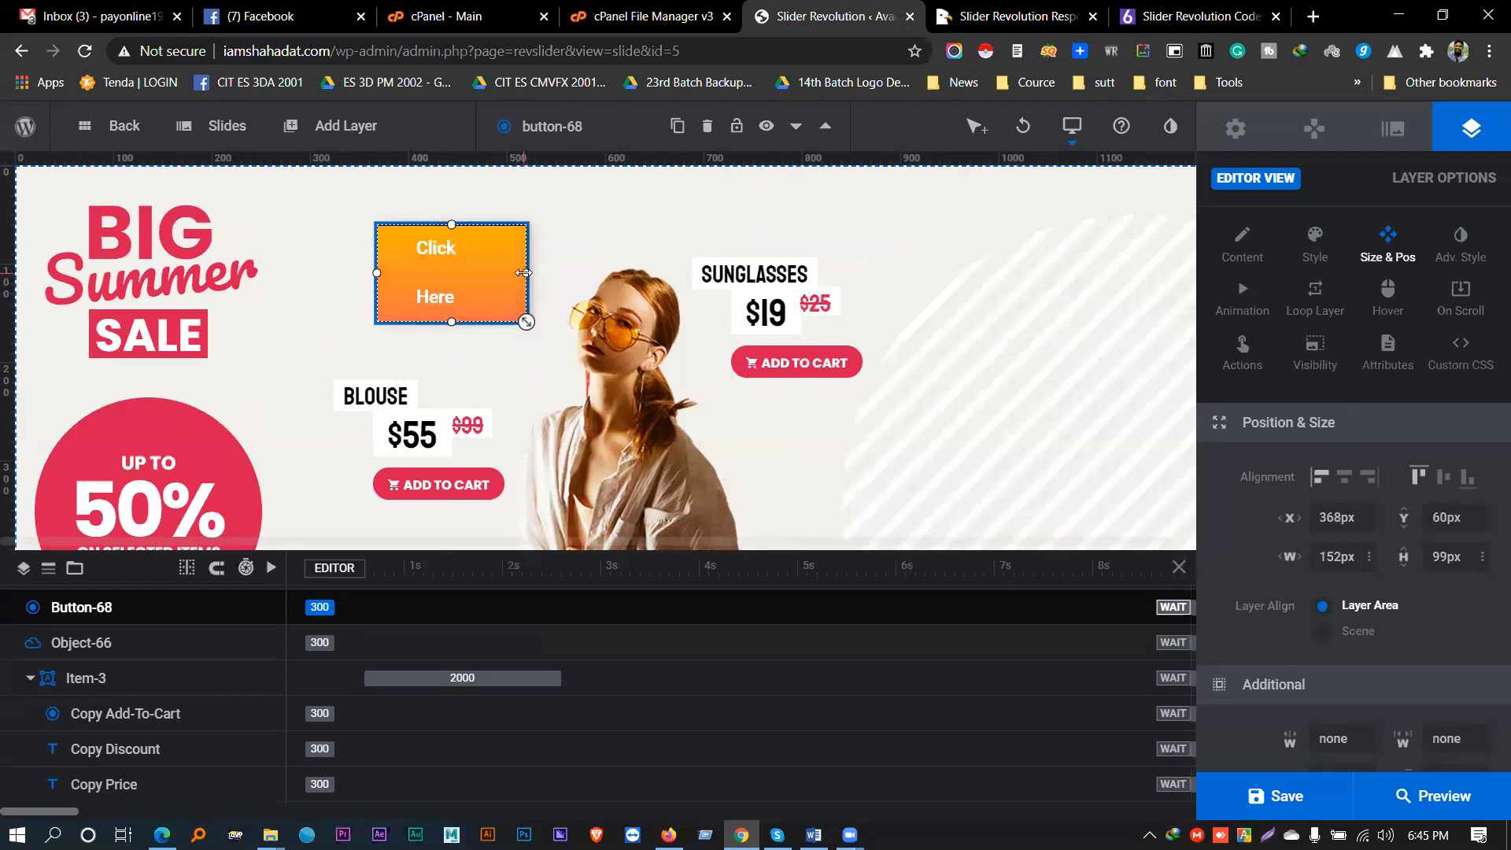
{"action": "left_click_drag", "start_coordinate": [453, 218], "coordinate": [540, 260]}
{"action": "left_click_drag", "start_coordinate": [411, 264], "coordinate": [482, 258]}
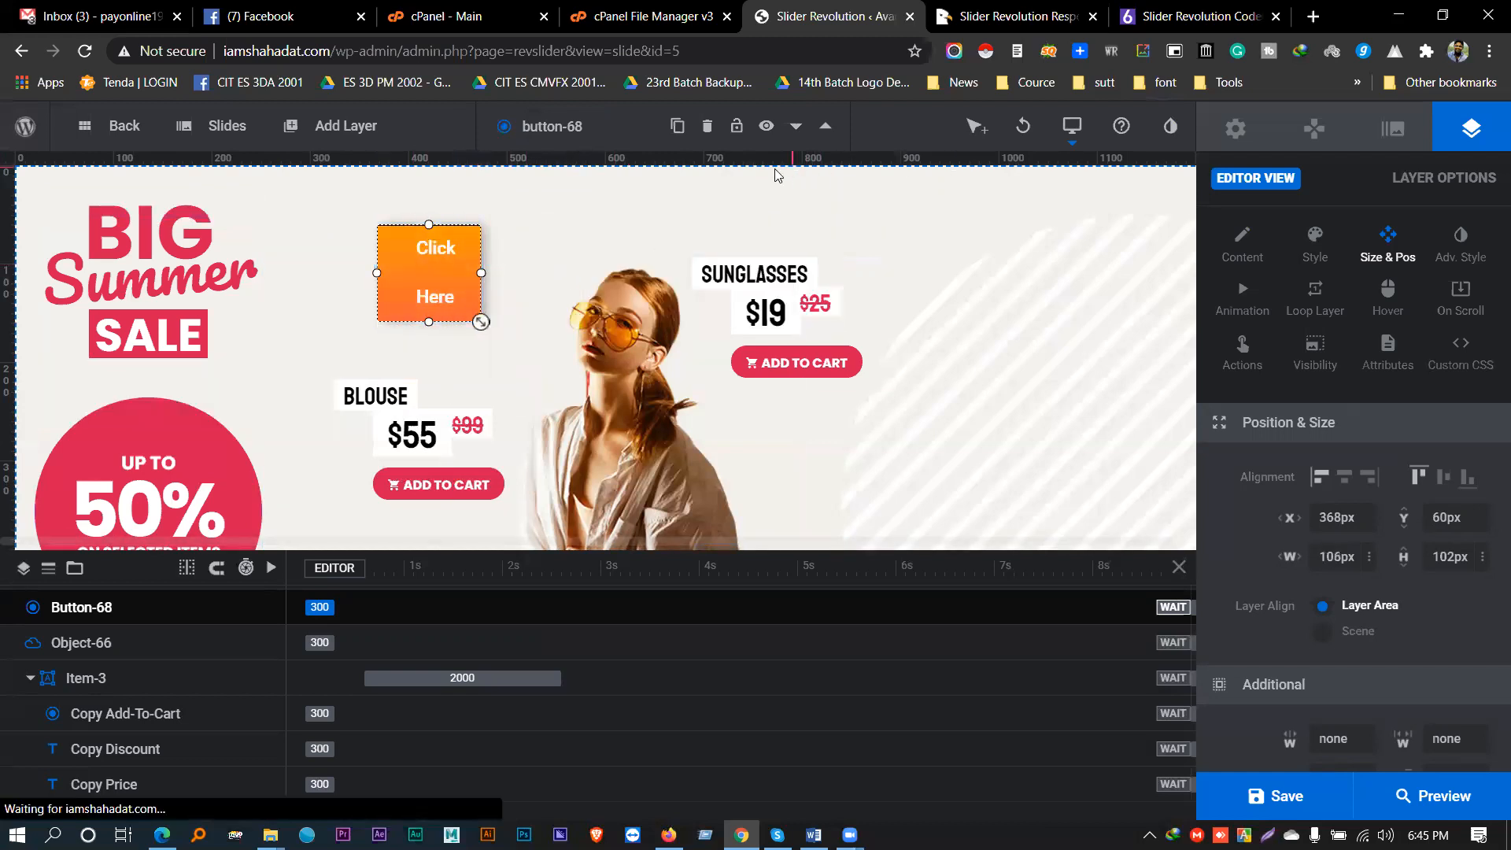
- Undo the button size changes and delete the grey placeholder shape Shape-67
{"action": "key", "text": "ctrl+z"}
{"action": "key", "text": "ctrl+z"}
{"action": "key", "text": "ctrl+z"}
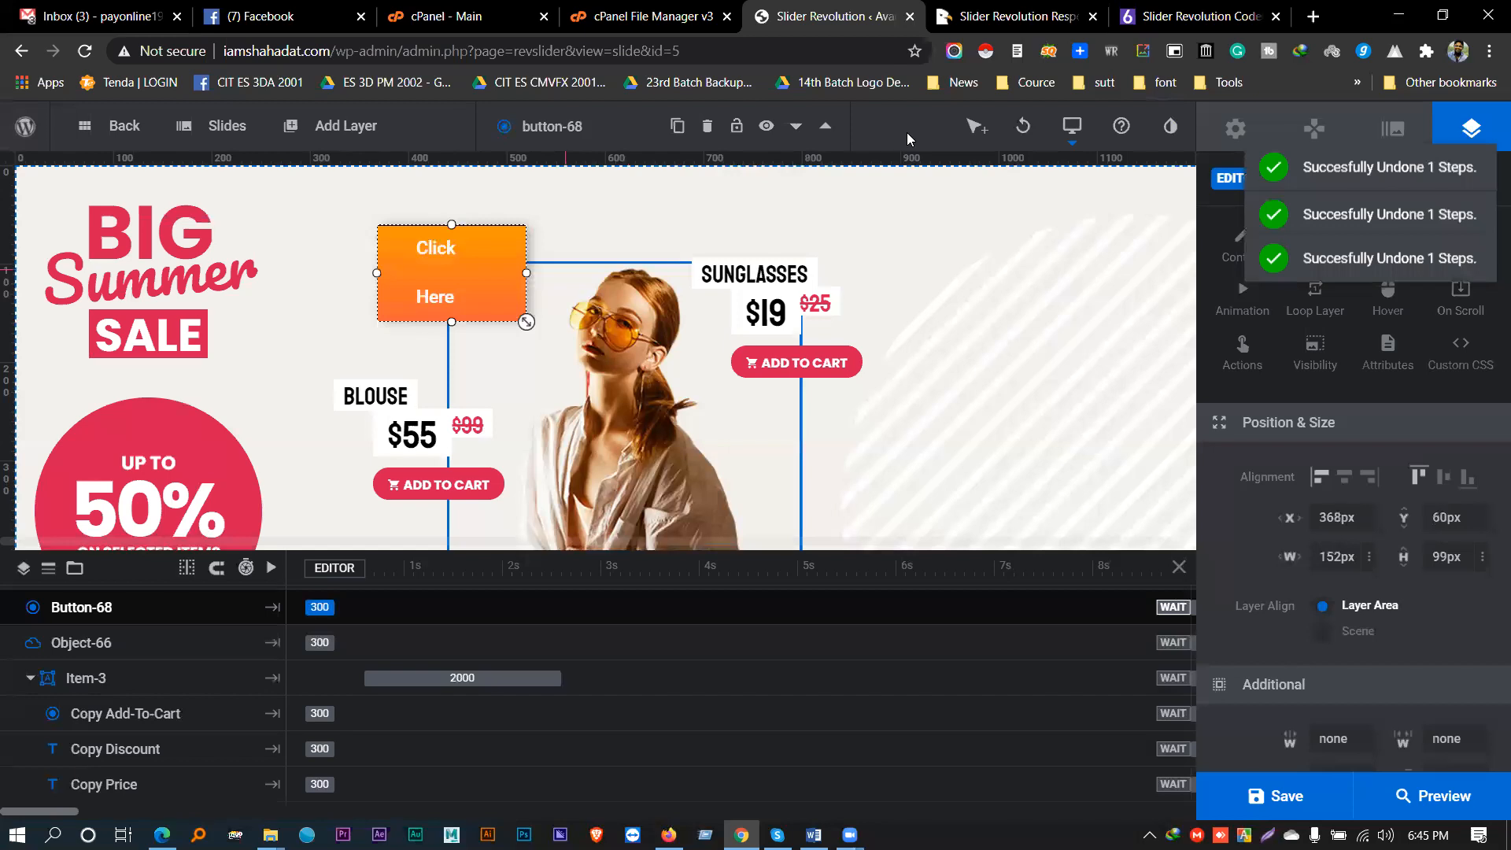
{"action": "key", "text": "ctrl+z"}
{"action": "key", "text": "ctrl+z"}
{"action": "key", "text": "ctrl+z"}
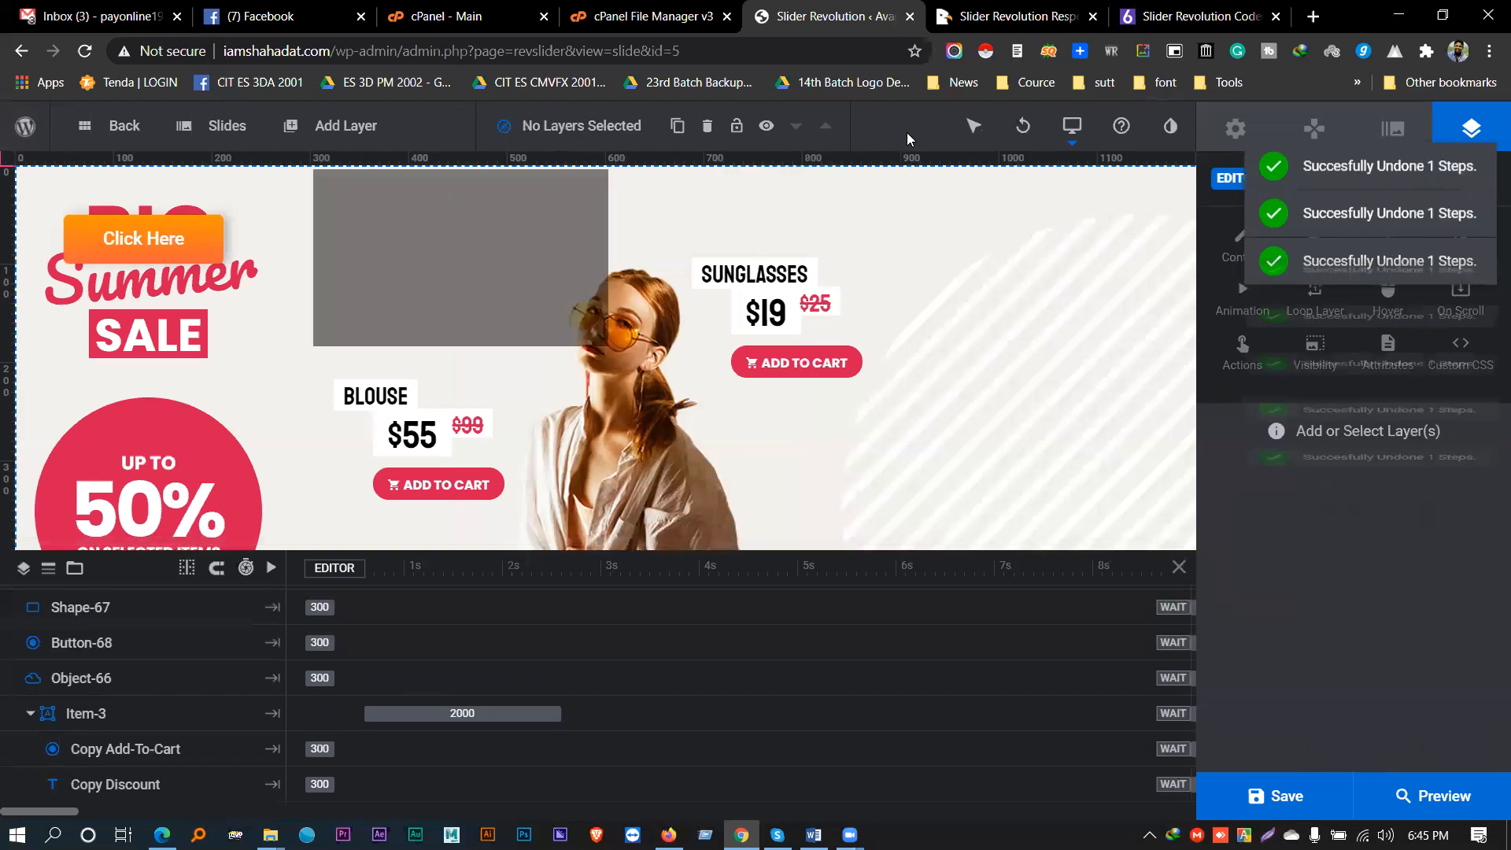
{"action": "left_click", "coordinate": [450, 248]}
{"action": "key", "text": "Delete"}
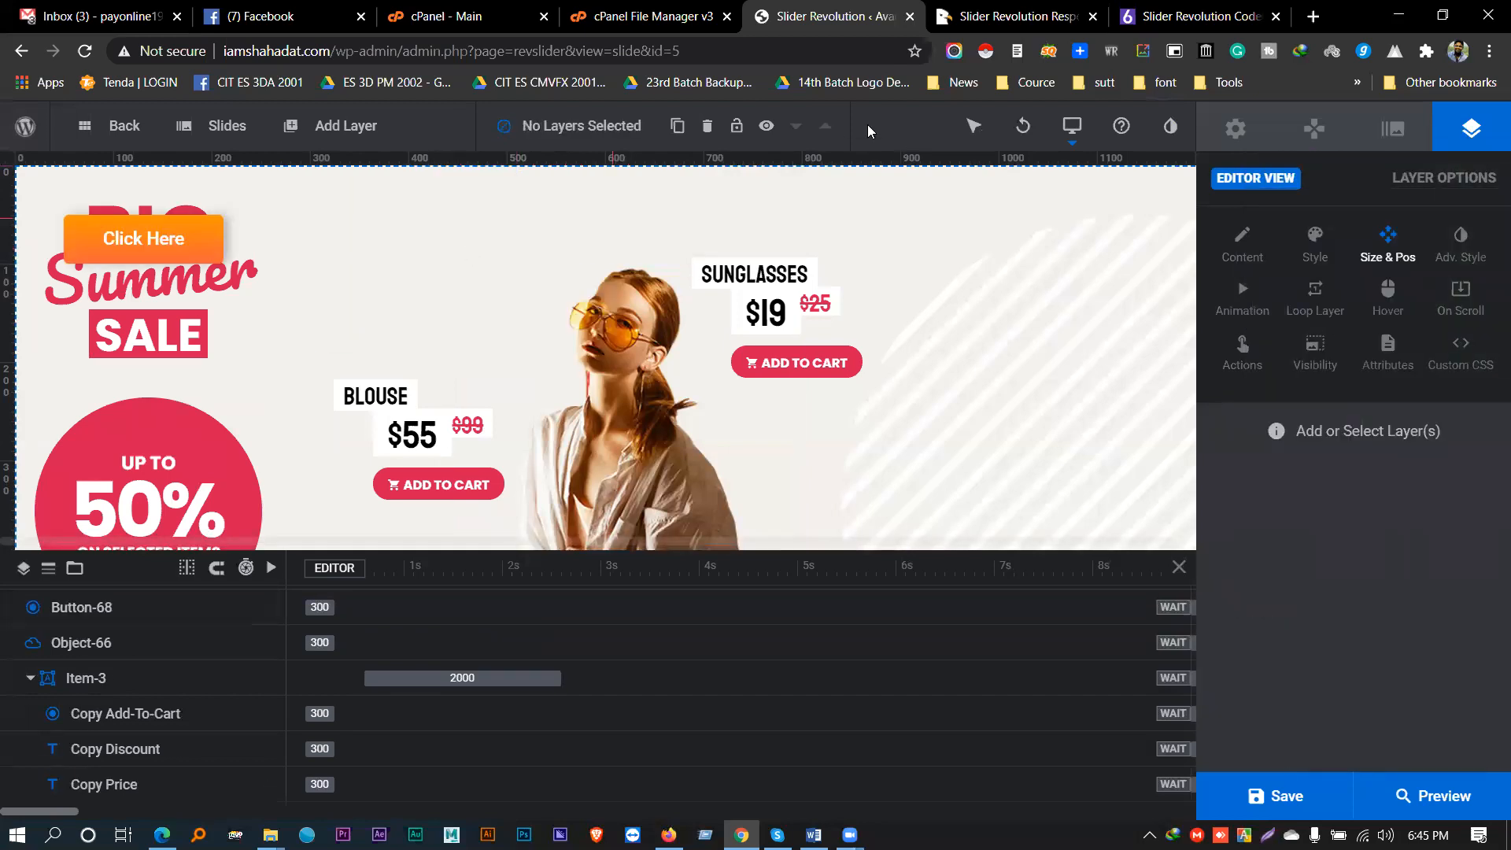
- Use Drag to Select mode to box-select the Sunglasses group layers, then clear the selection
{"action": "mouse_move", "coordinate": [972, 128]}
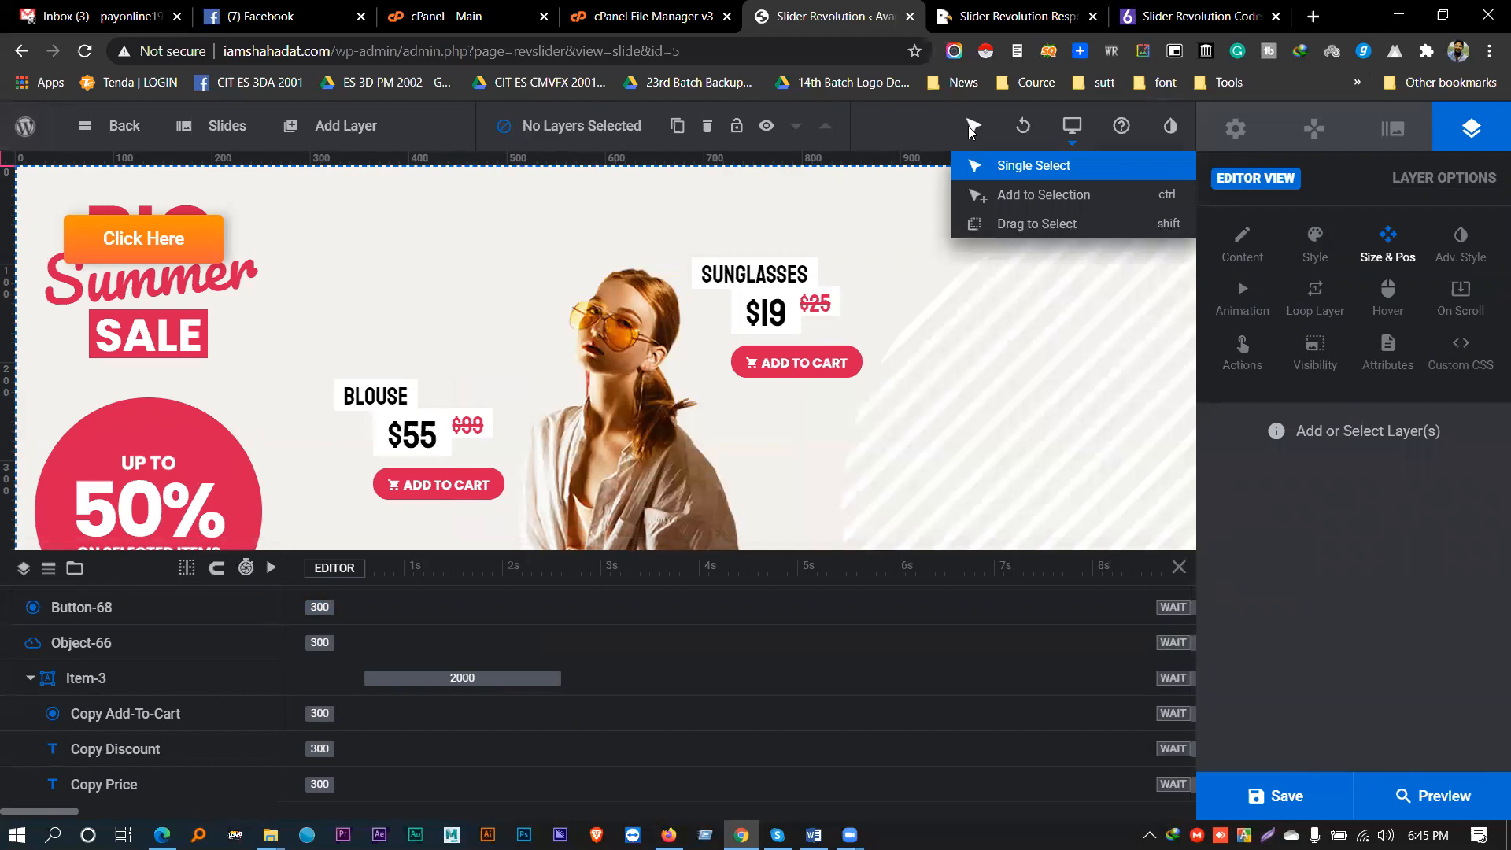
{"action": "left_click", "coordinate": [1029, 225]}
{"action": "left_click_drag", "start_coordinate": [630, 213], "coordinate": [913, 411]}
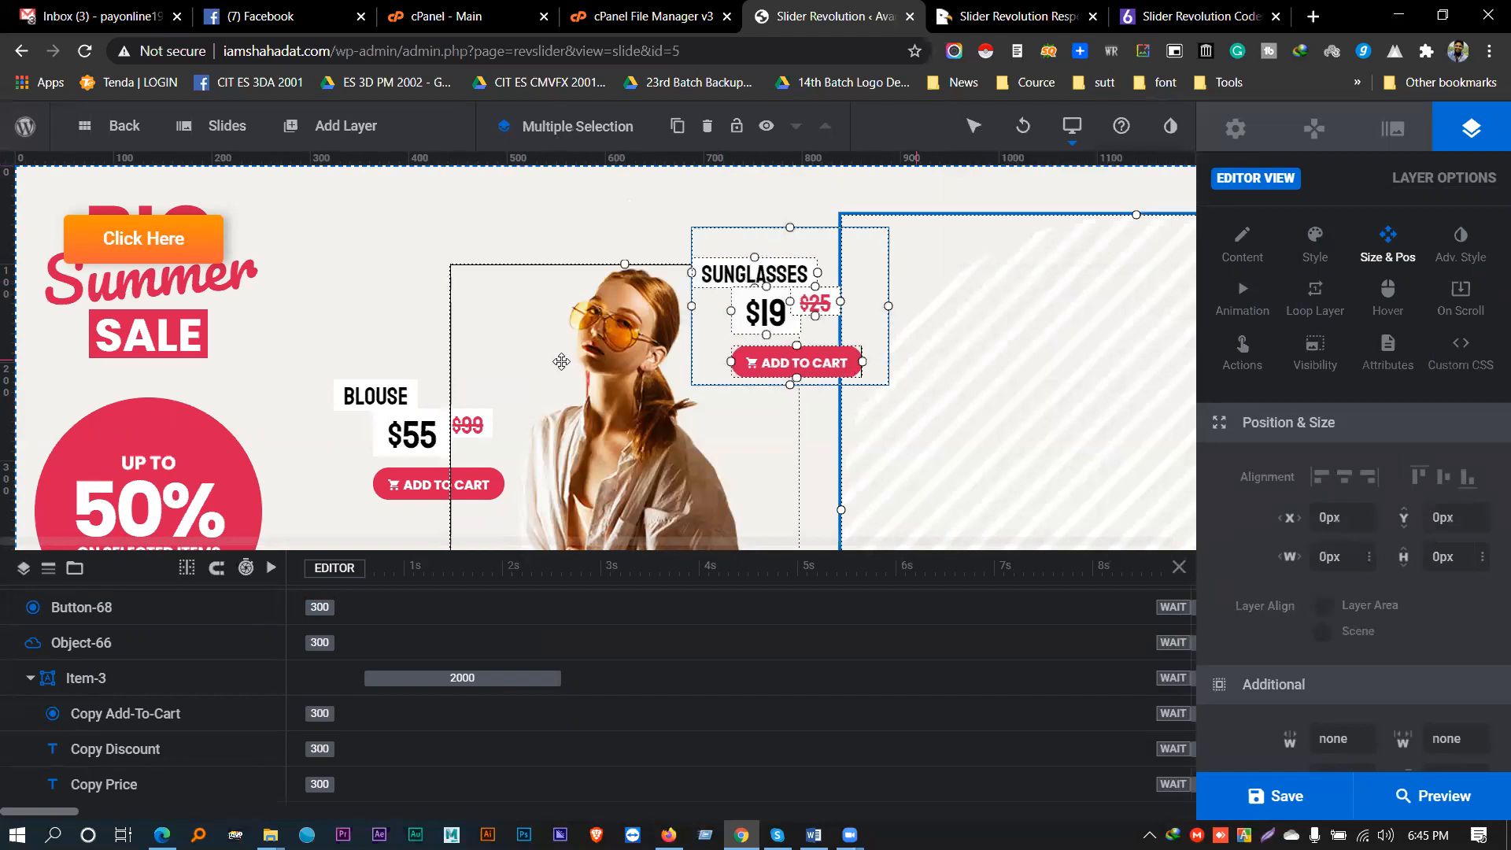
{"action": "left_click", "coordinate": [664, 201]}
{"action": "mouse_move", "coordinate": [963, 129]}
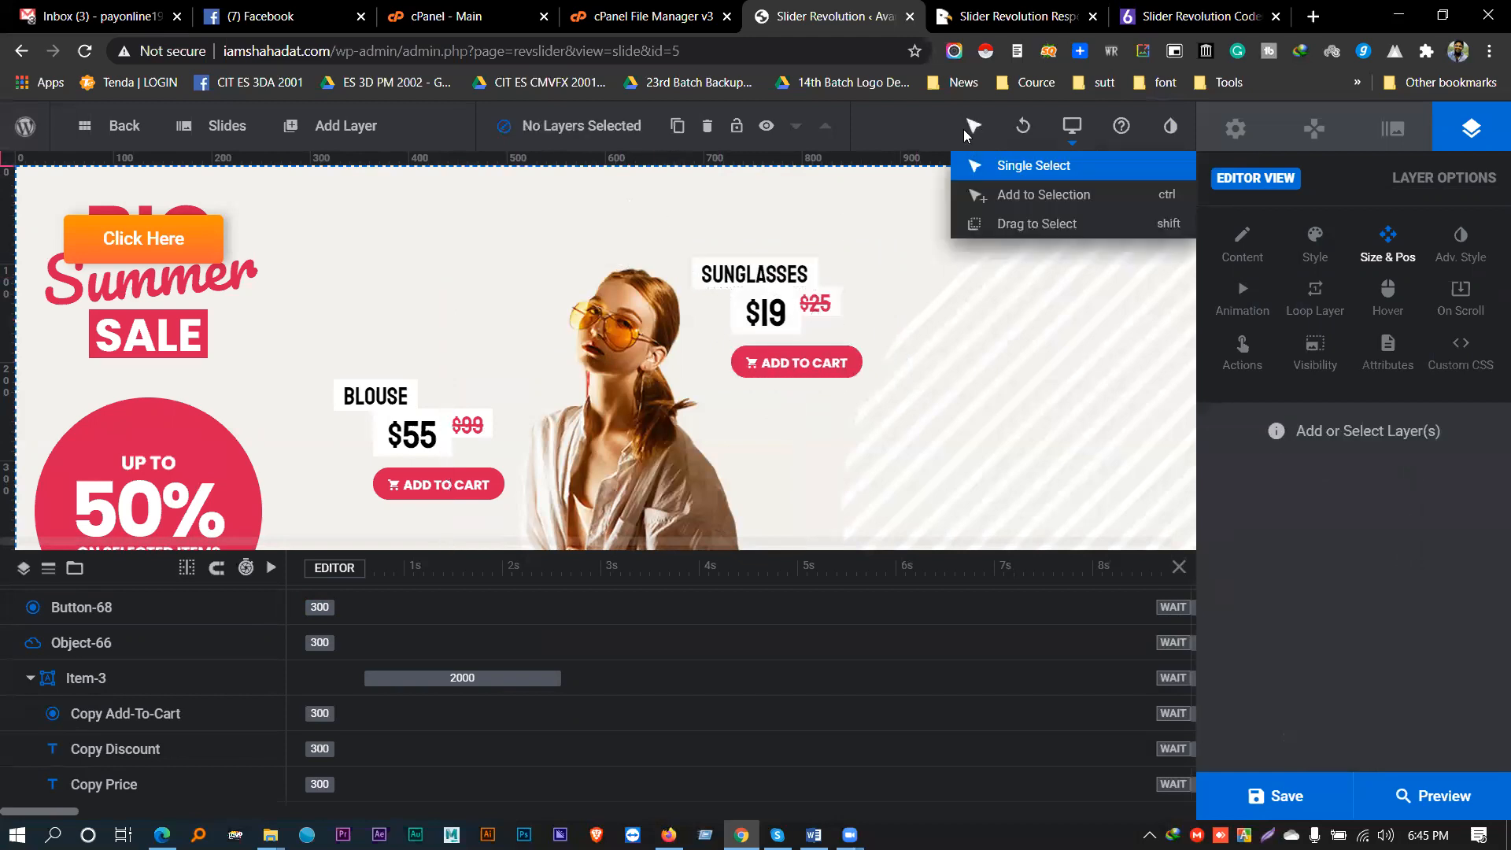
{"action": "mouse_move", "coordinate": [1028, 127]}
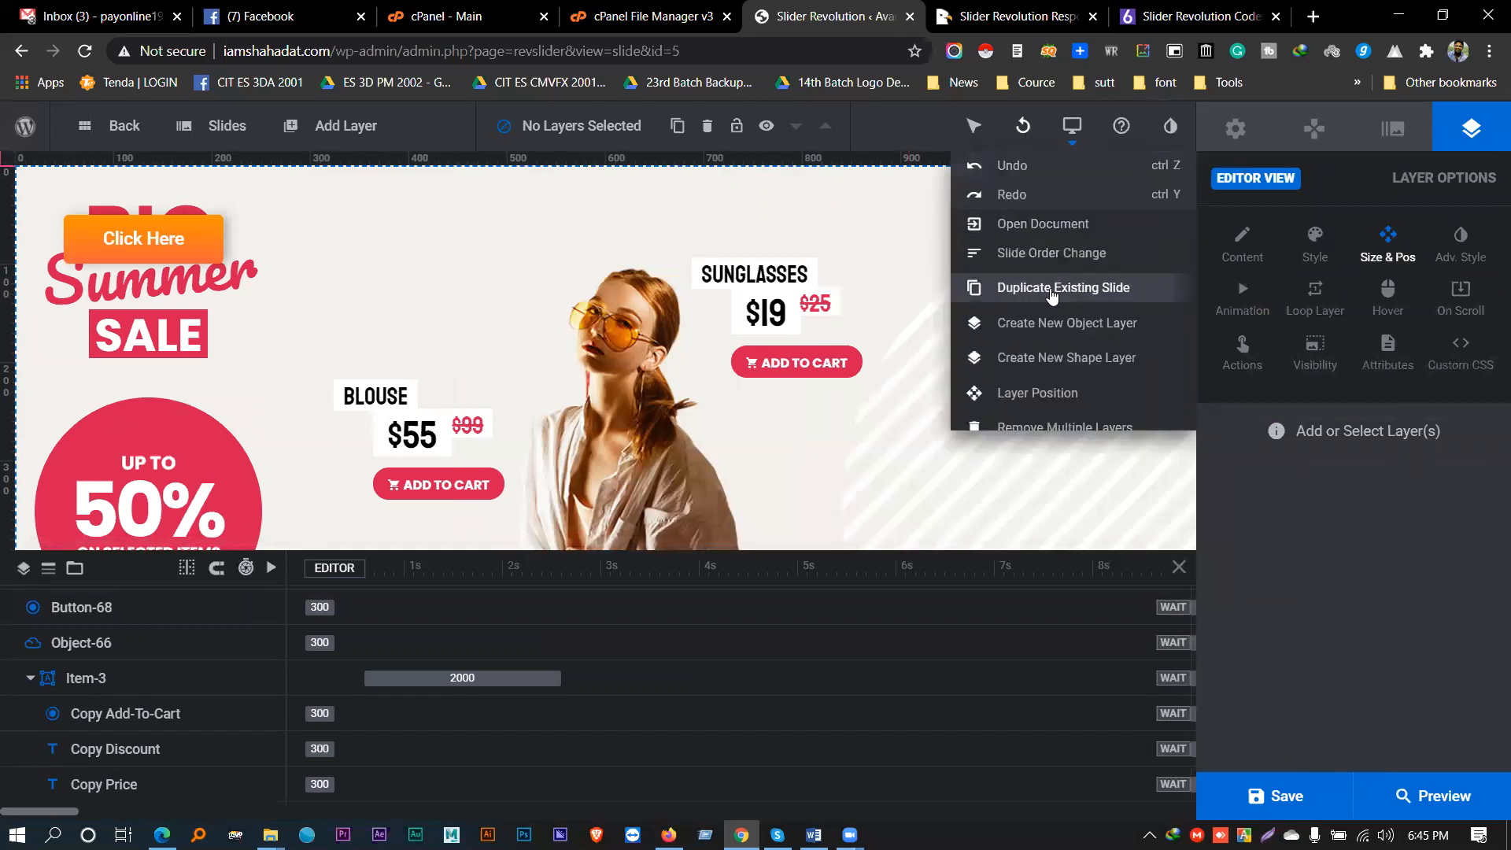
{"action": "mouse_move", "coordinate": [1075, 135]}
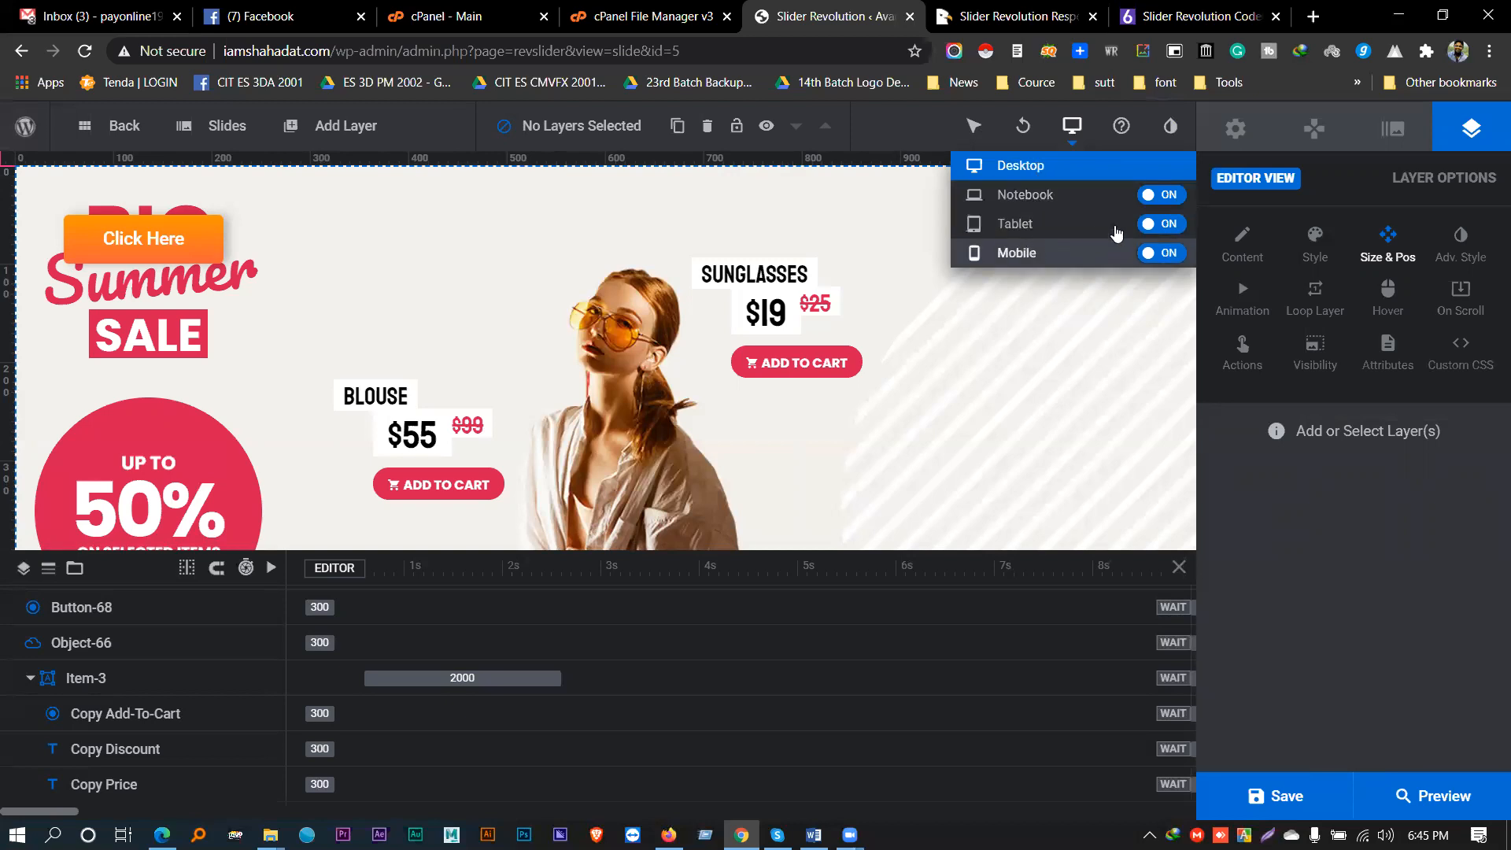
{"action": "left_click", "coordinate": [1166, 229]}
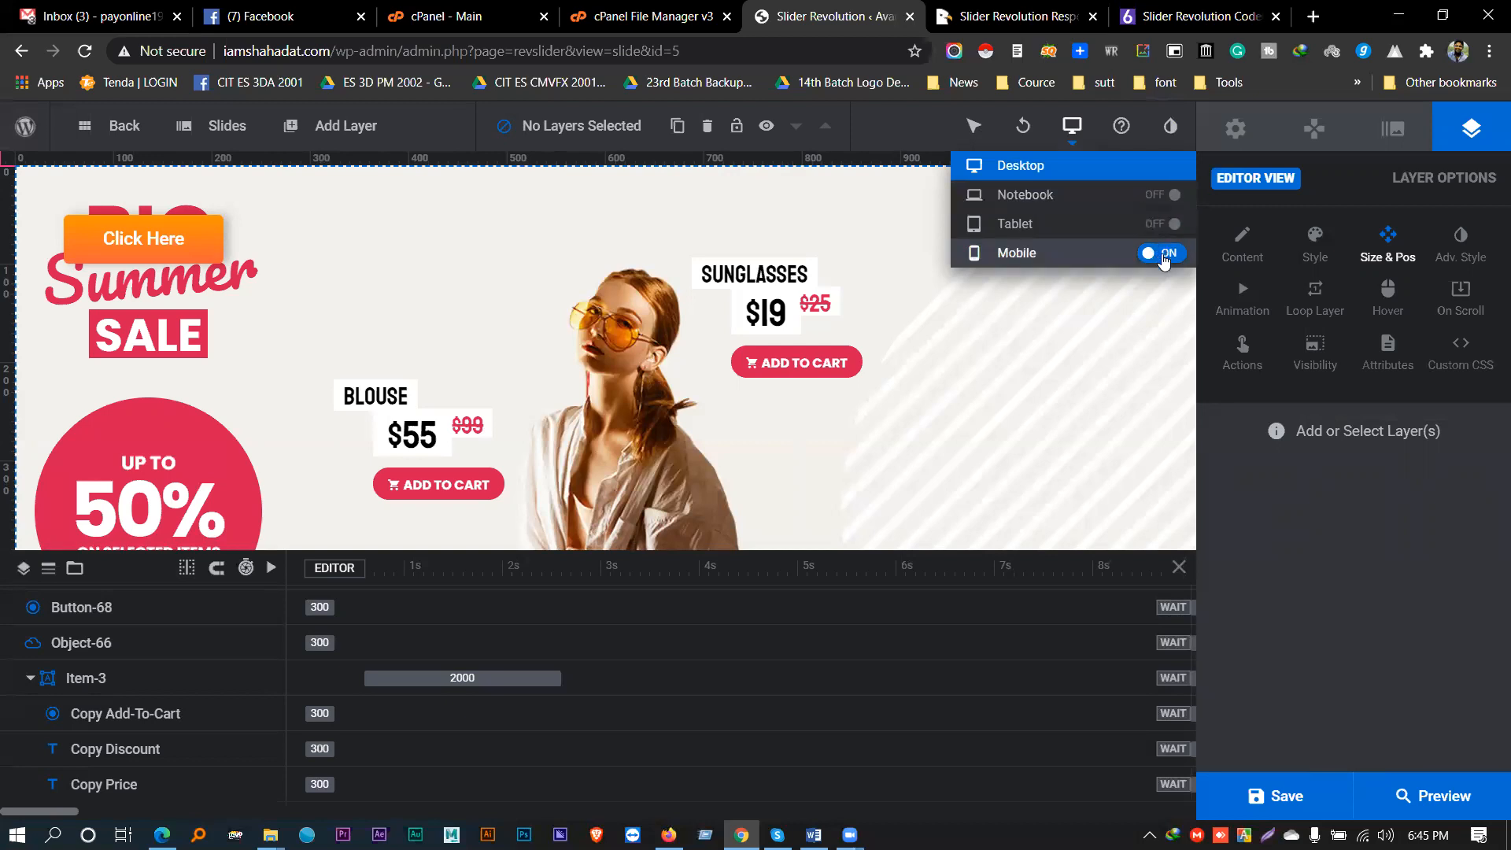
{"action": "left_click", "coordinate": [1164, 255]}
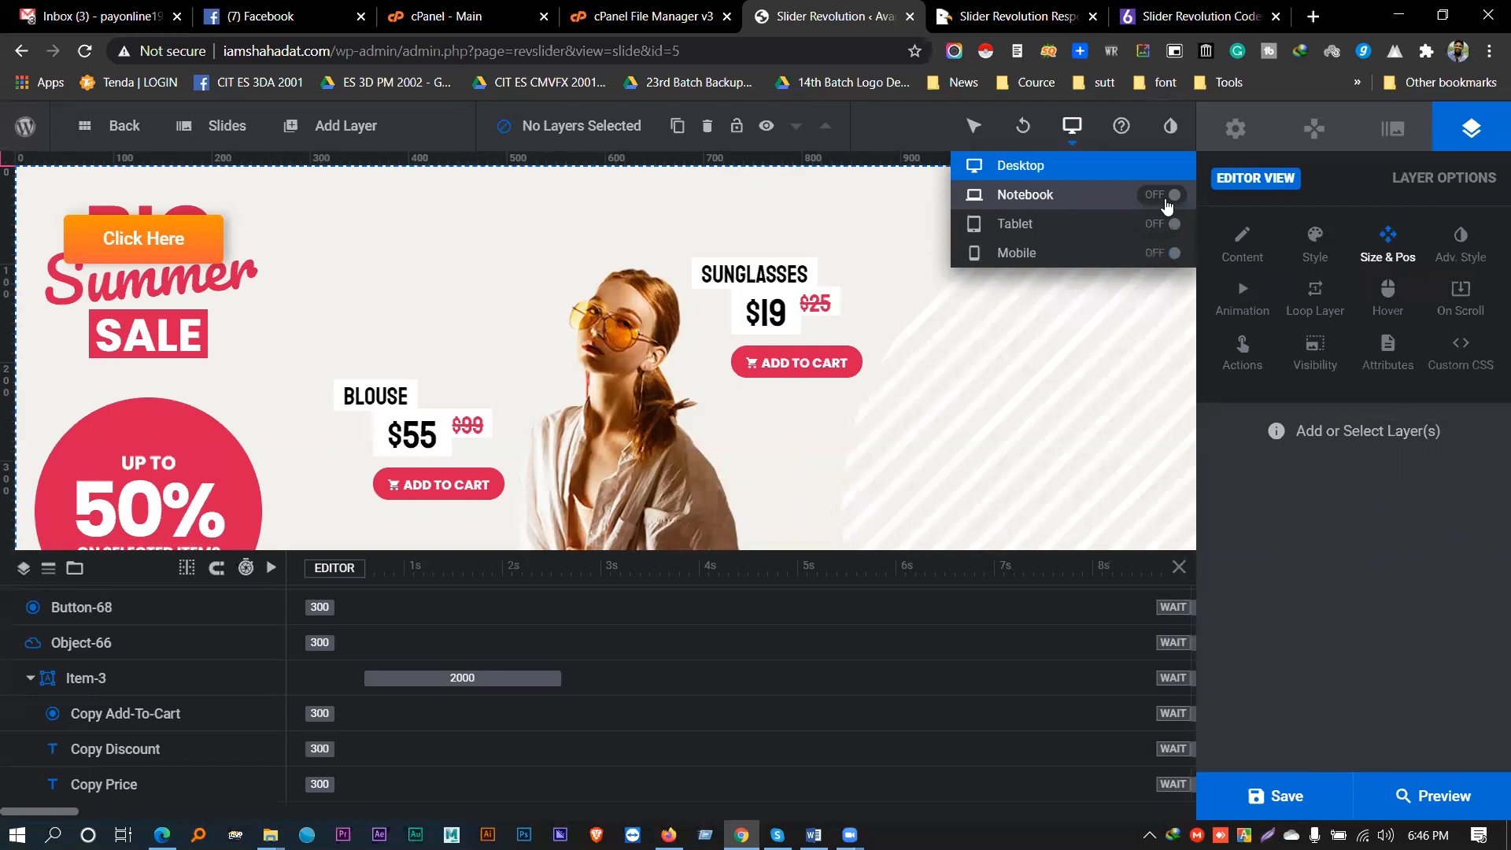
{"action": "left_click", "coordinate": [1166, 199]}
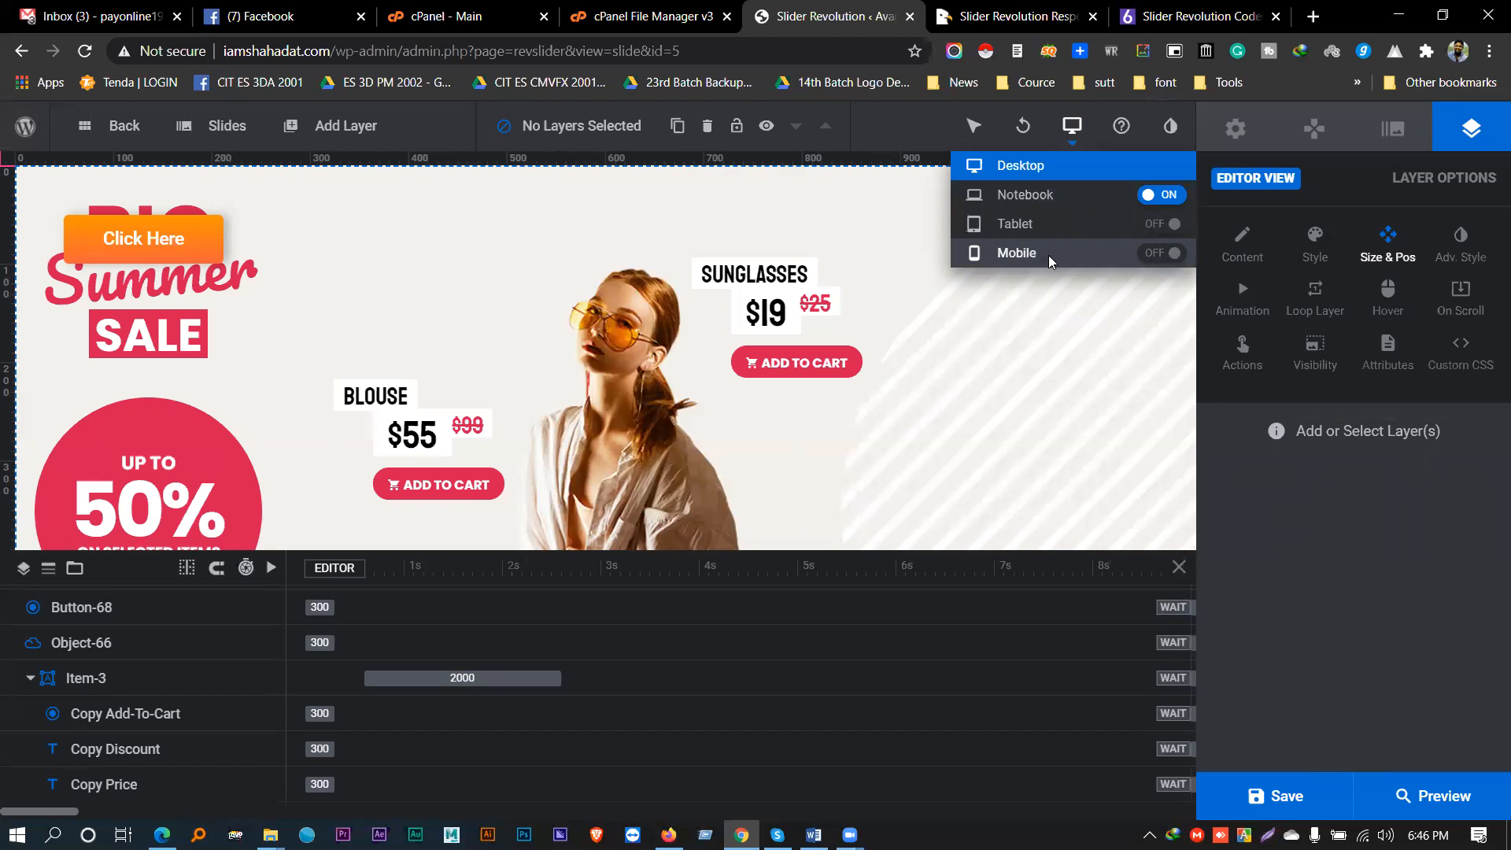
{"action": "left_click", "coordinate": [1163, 225]}
{"action": "left_click", "coordinate": [1160, 255]}
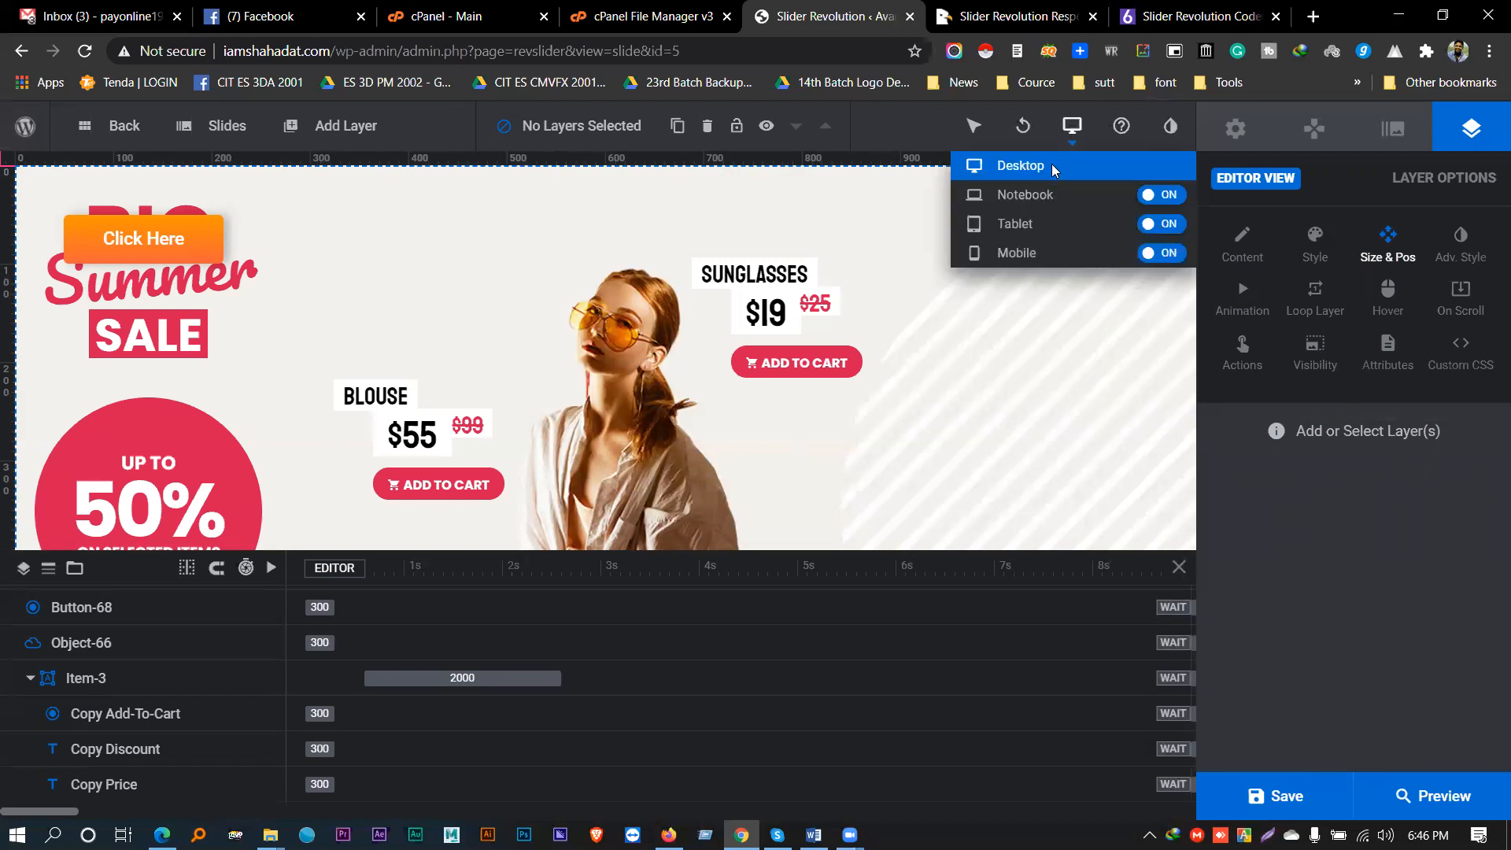
- In the Notebook layout, show Module General Options and move the Sunglasses group to X 782px, Y 58px
{"action": "left_click", "coordinate": [1019, 197]}
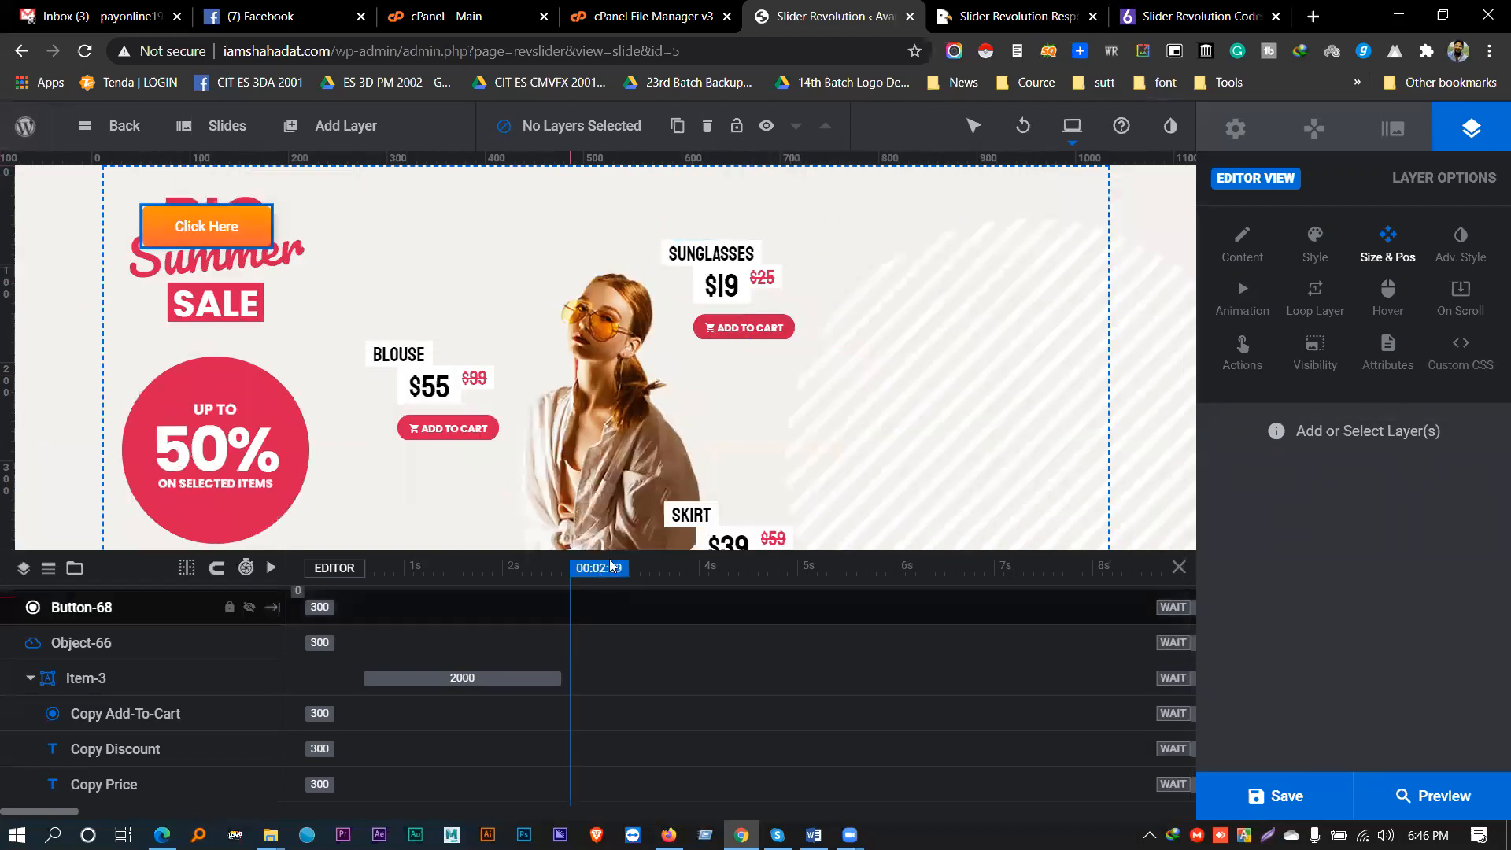
{"action": "left_click_drag", "start_coordinate": [603, 582], "coordinate": [604, 783]}
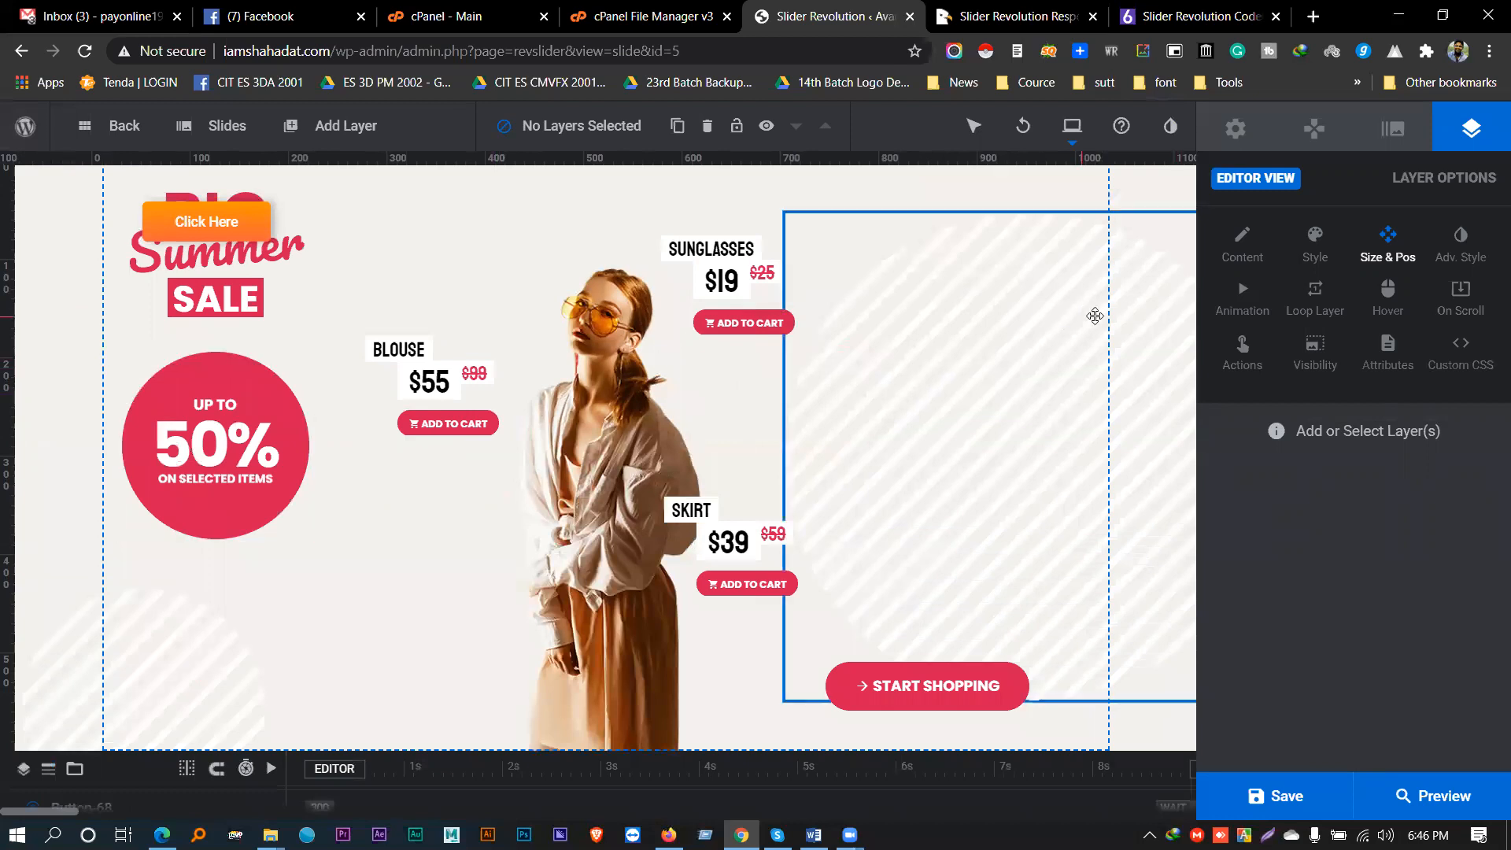
{"action": "left_click", "coordinate": [1235, 129]}
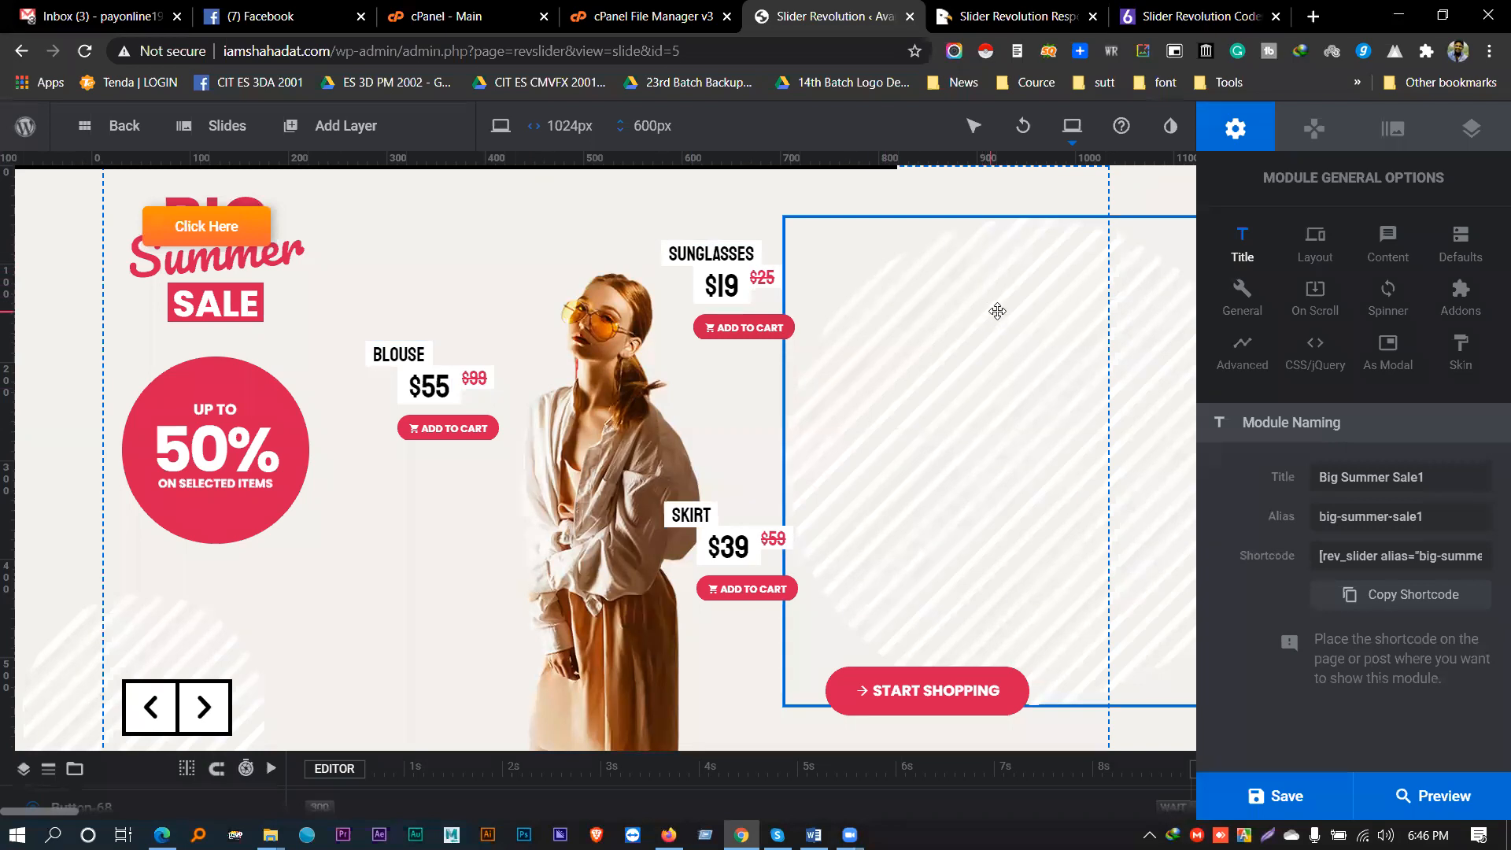
{"action": "left_click_drag", "start_coordinate": [718, 226], "coordinate": [923, 234]}
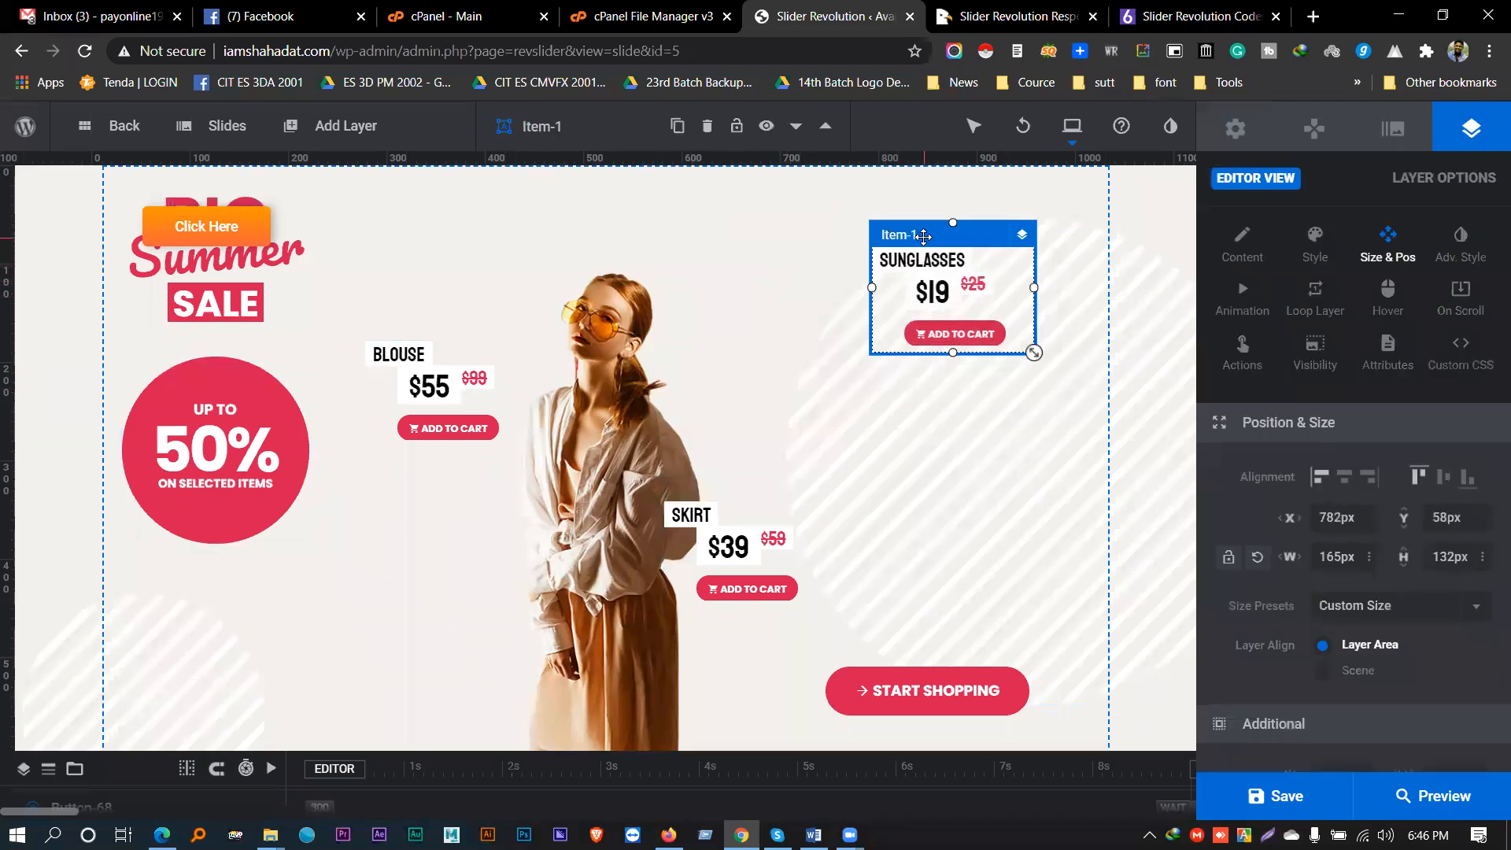
- In the Tablet layout, move the SKIRT group right and enlarge it to 221 × 147 px
{"action": "mouse_move", "coordinate": [1068, 137]}
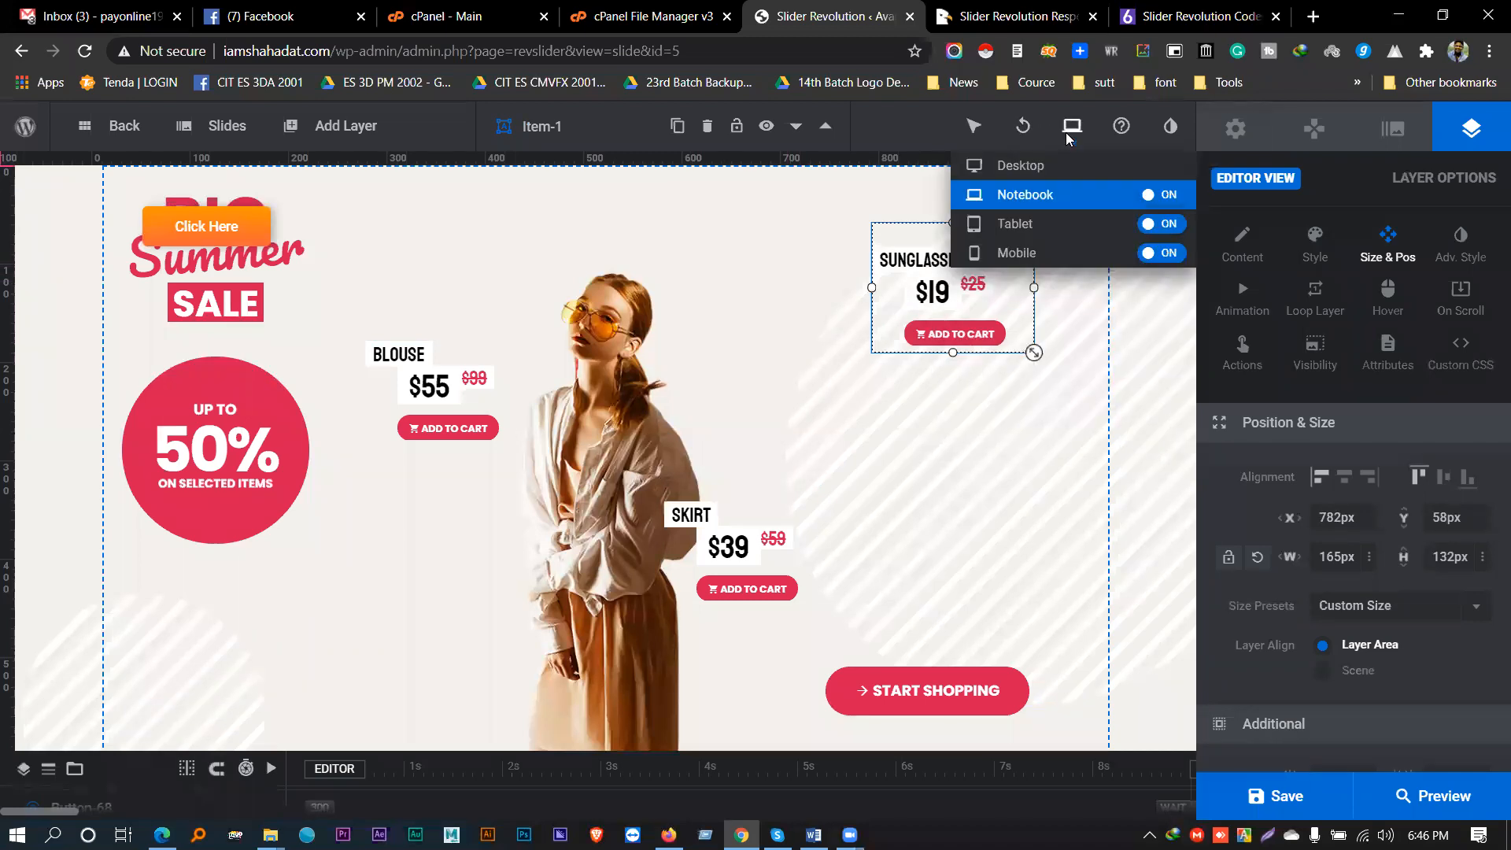
{"action": "left_click", "coordinate": [1016, 225]}
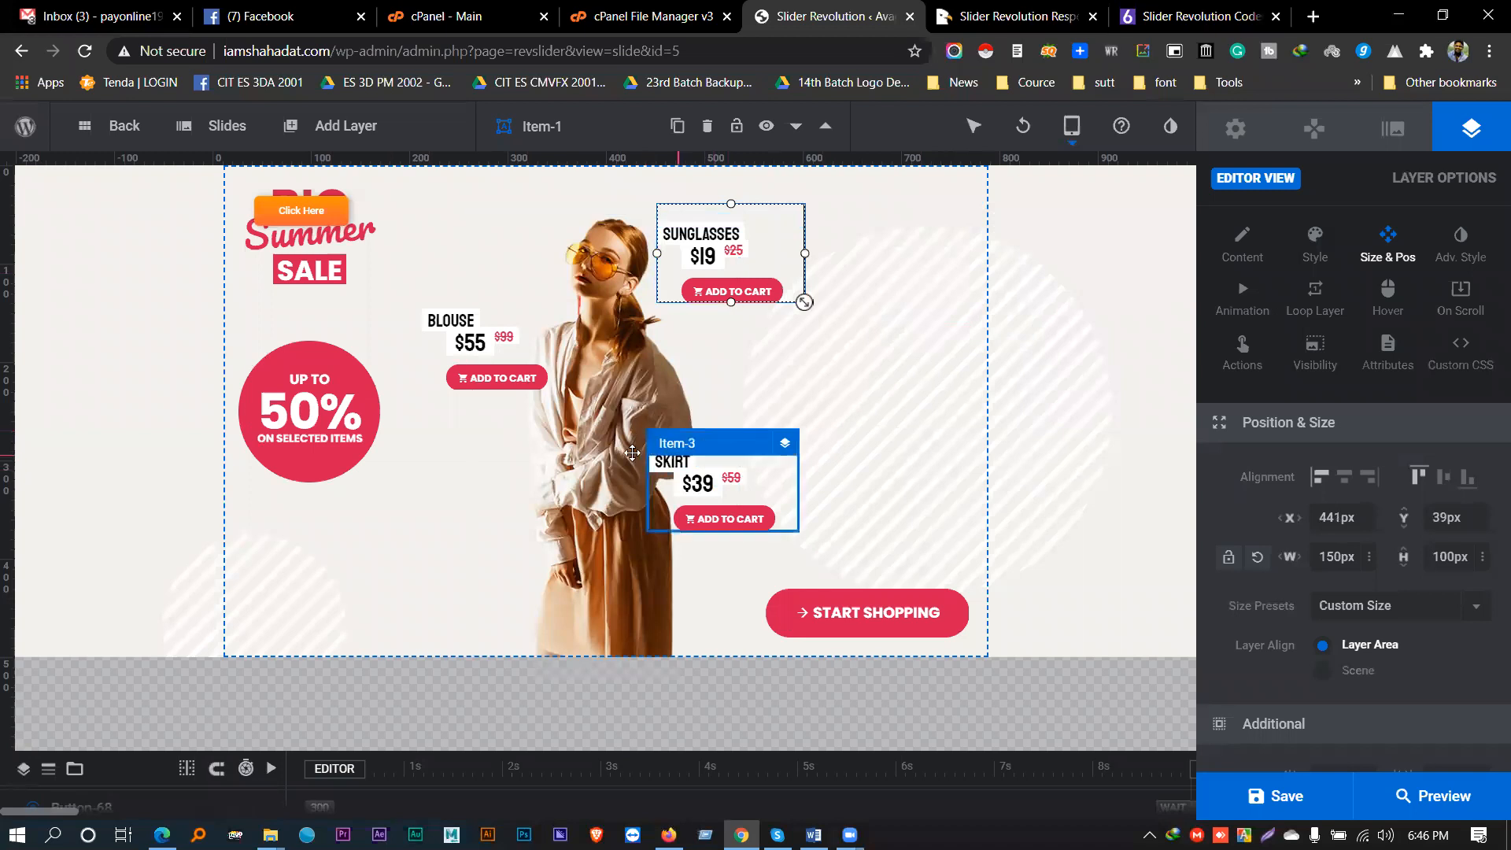
{"action": "left_click_drag", "start_coordinate": [737, 441], "coordinate": [827, 432]}
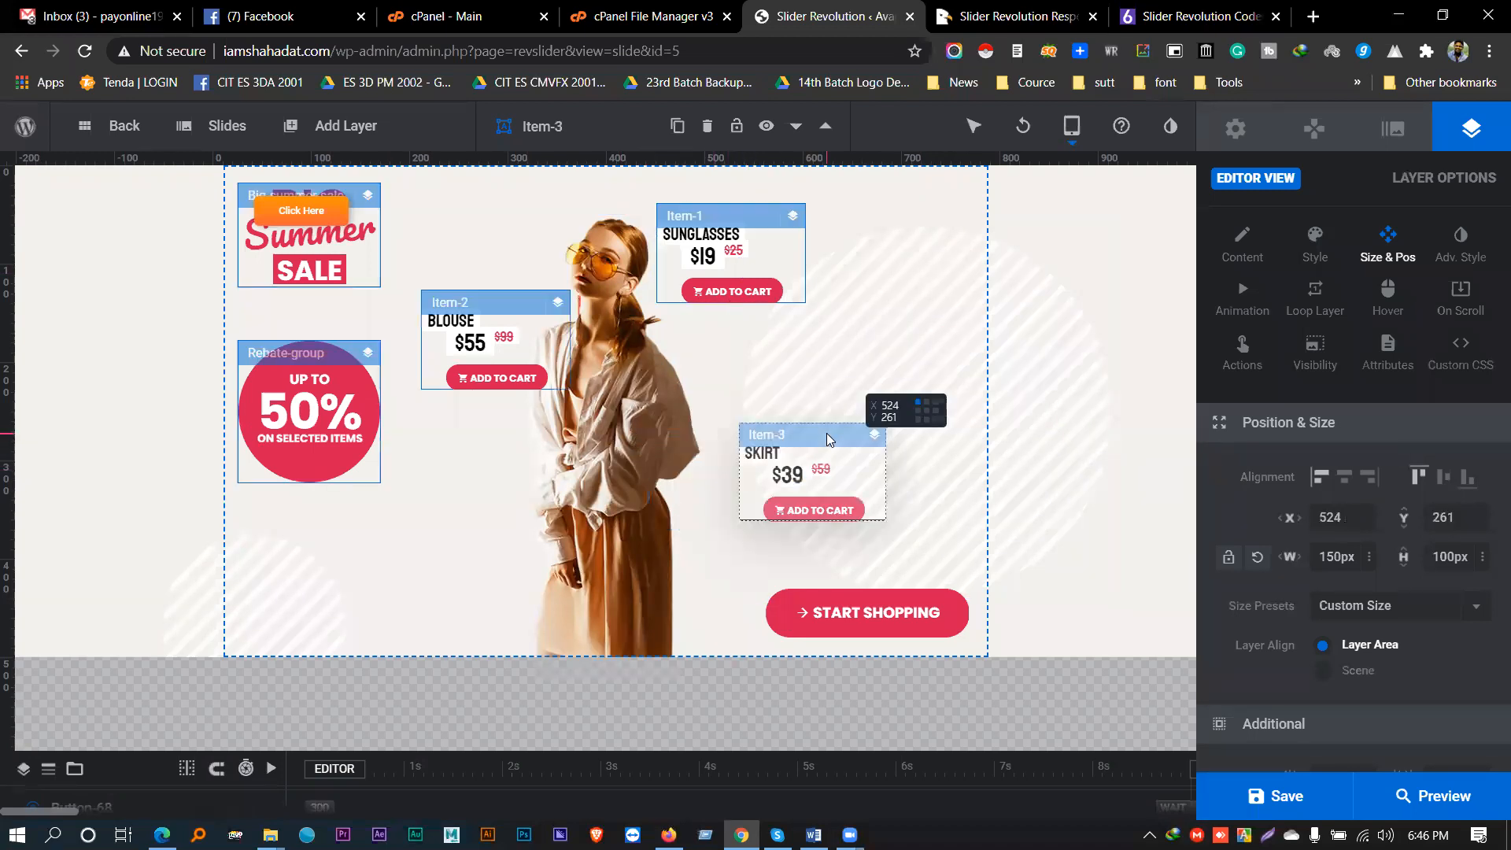
{"action": "left_click_drag", "start_coordinate": [886, 521], "coordinate": [955, 566]}
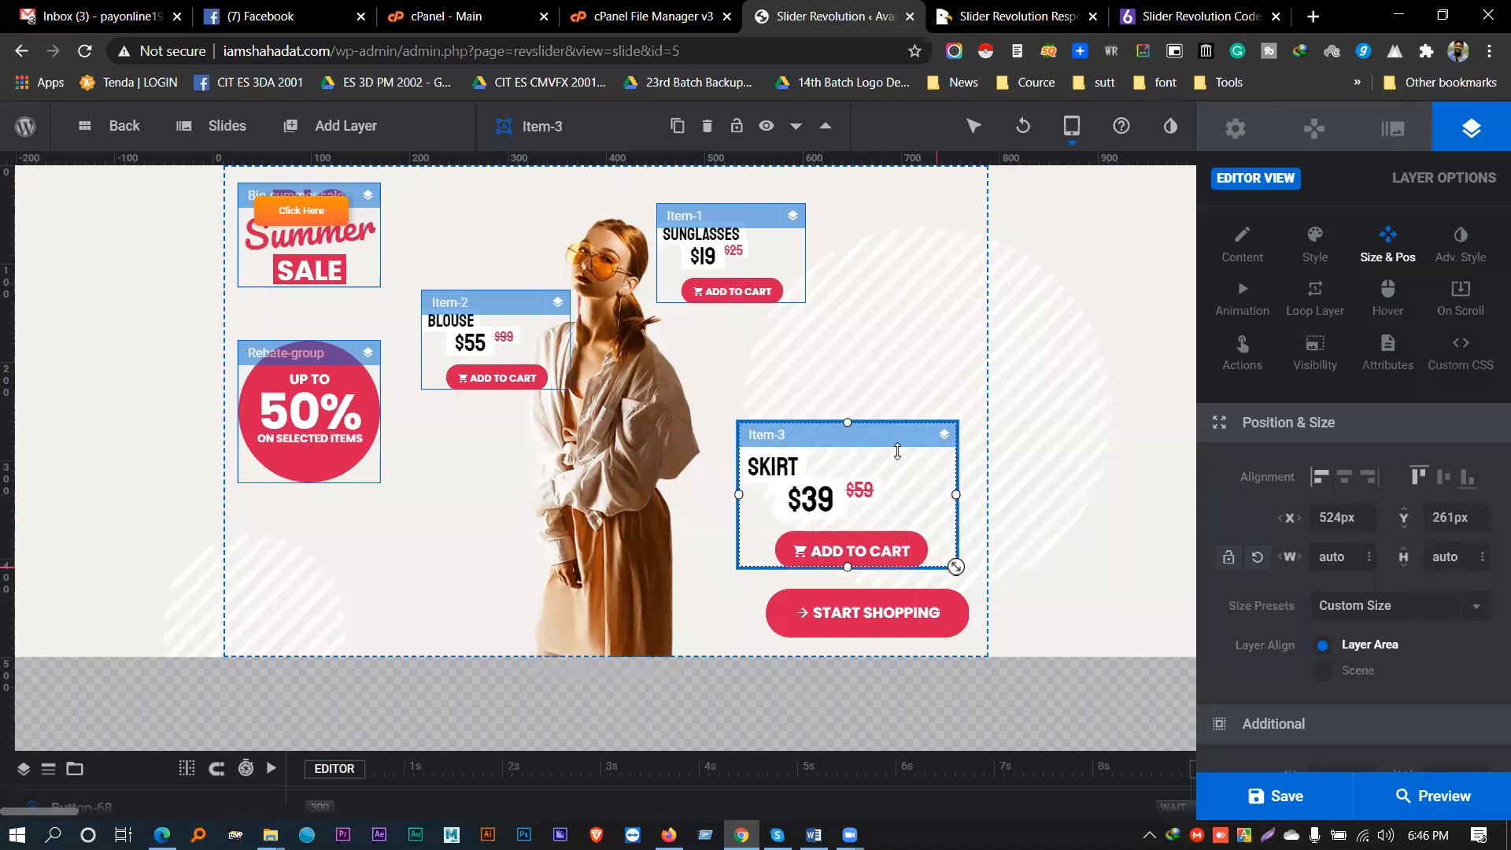
{"action": "left_click", "coordinate": [880, 432]}
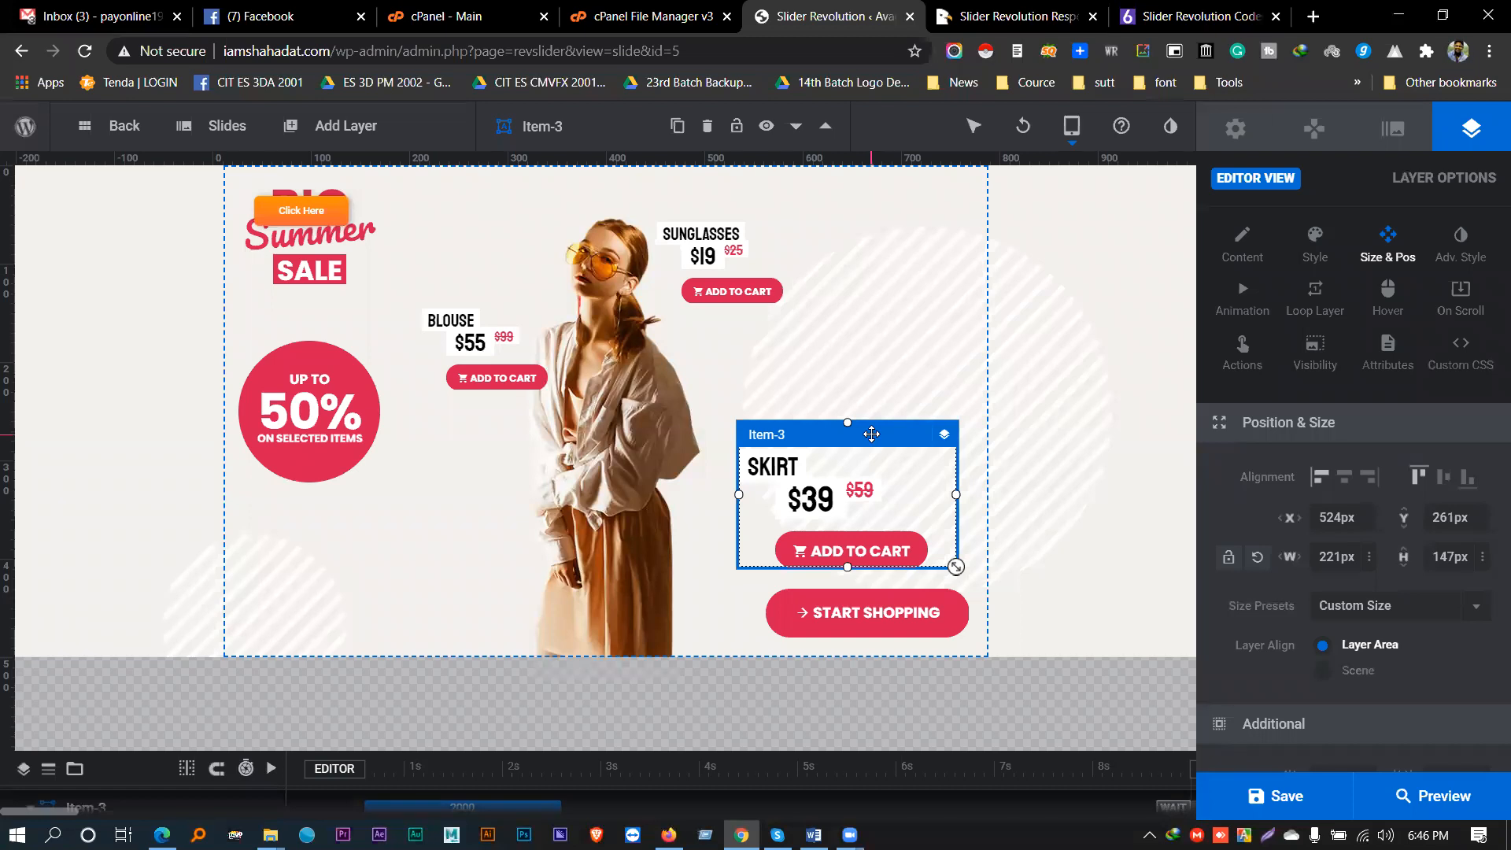
{"action": "left_click", "coordinate": [1072, 127]}
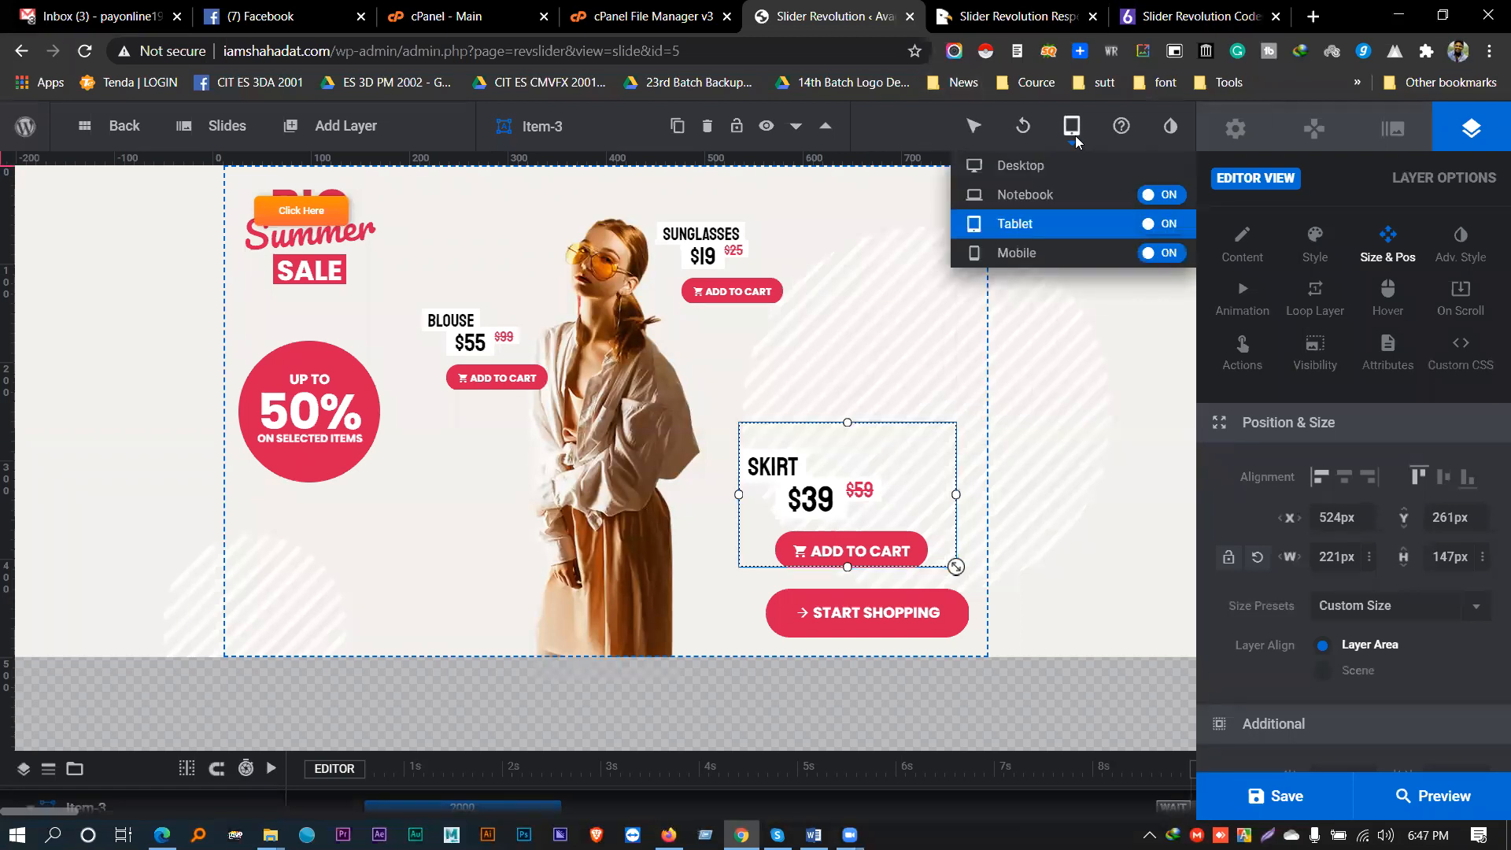
- Nudge the SKIRT group right in the Mobile layout, then switch the editor to Desktop
{"action": "left_click", "coordinate": [1015, 252]}
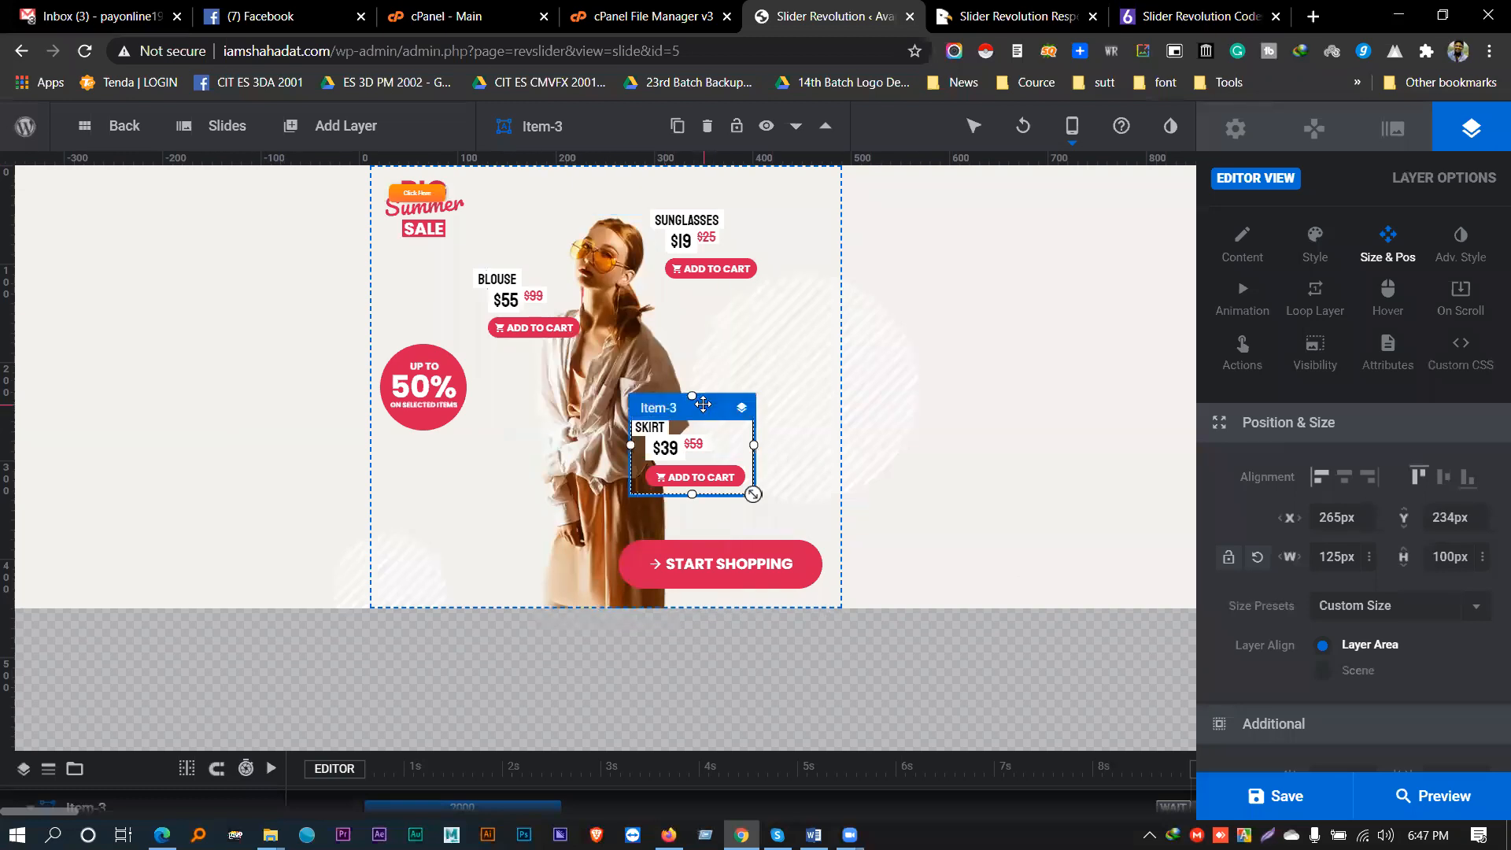
{"action": "left_click_drag", "start_coordinate": [710, 407], "coordinate": [749, 408]}
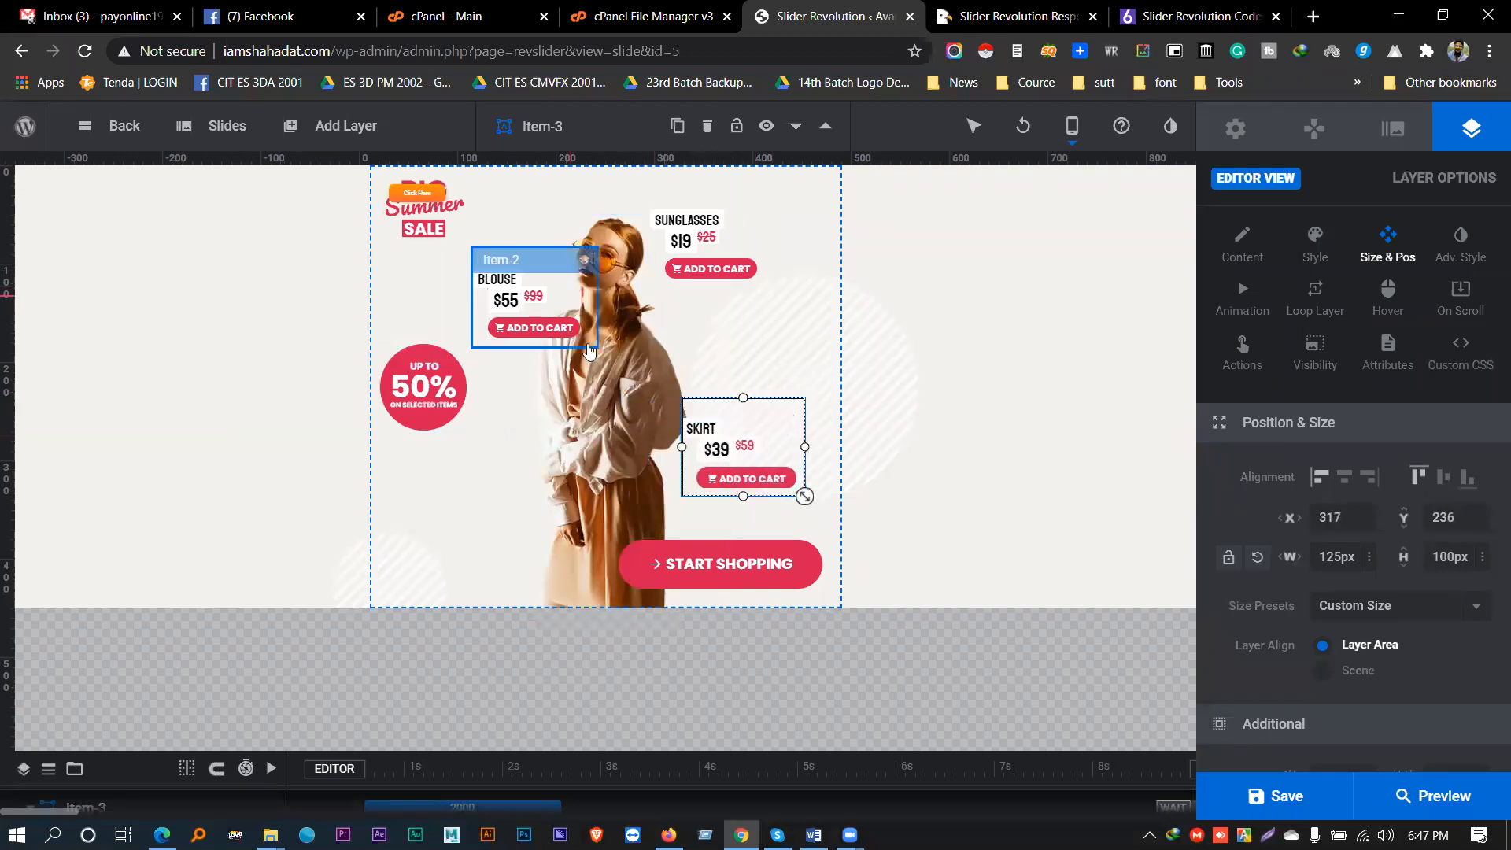
{"action": "left_click", "coordinate": [611, 408]}
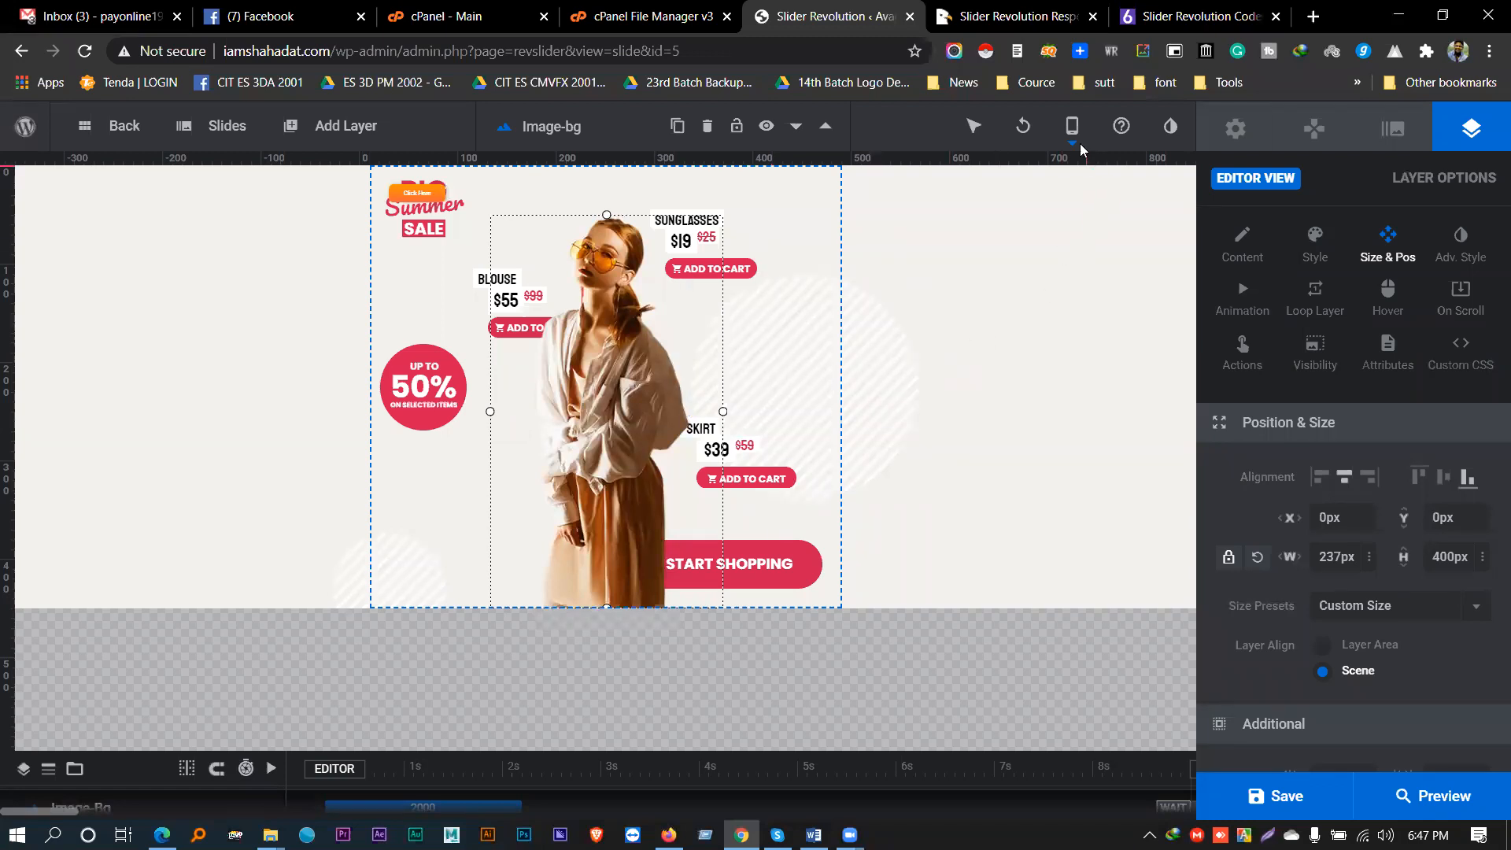
{"action": "mouse_move", "coordinate": [1073, 129]}
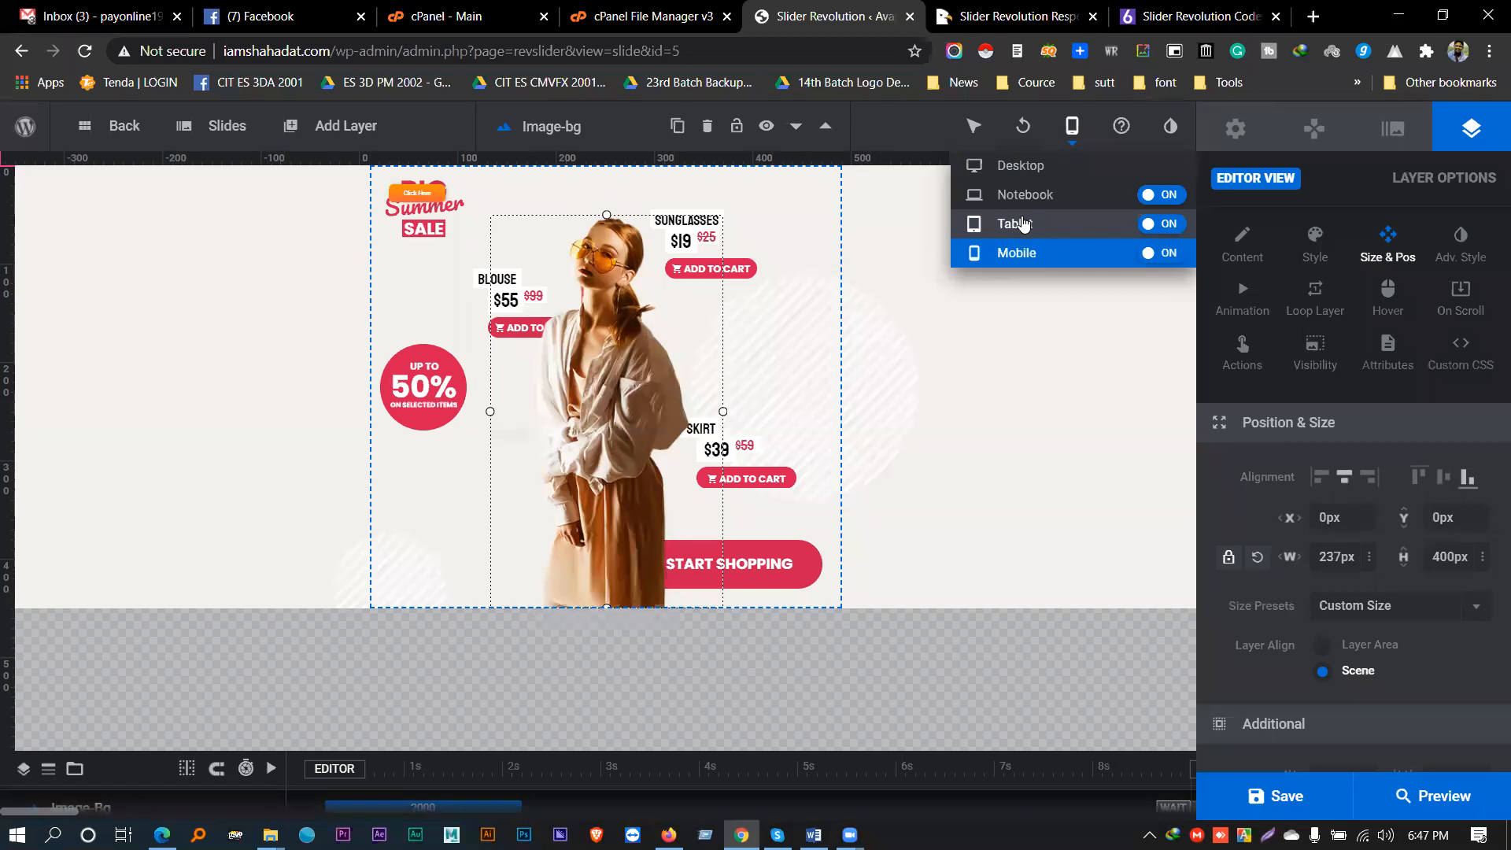
{"action": "left_click", "coordinate": [1052, 166]}
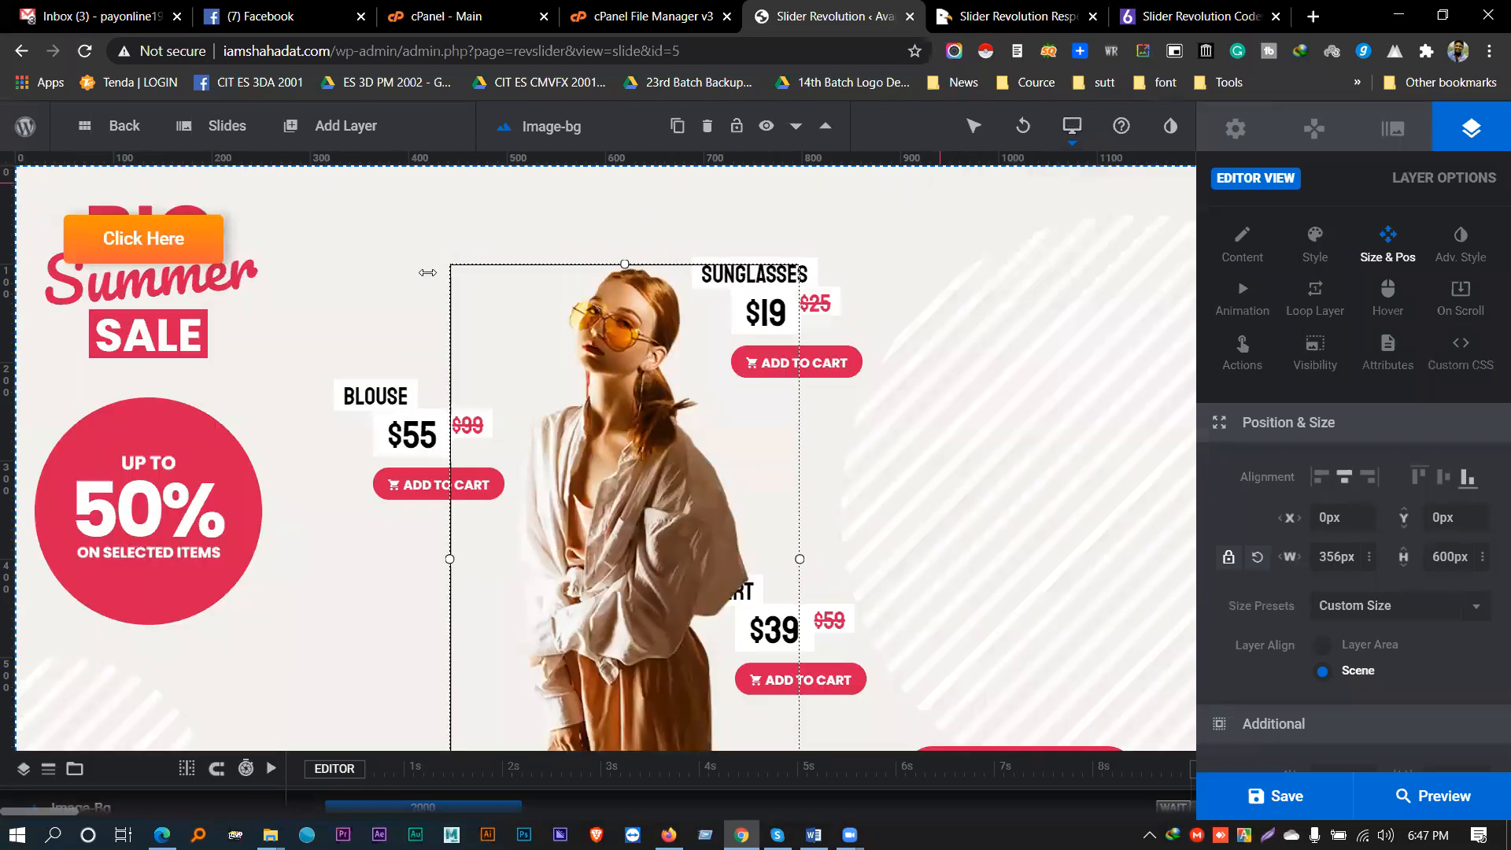
{"action": "left_click", "coordinate": [1170, 127]}
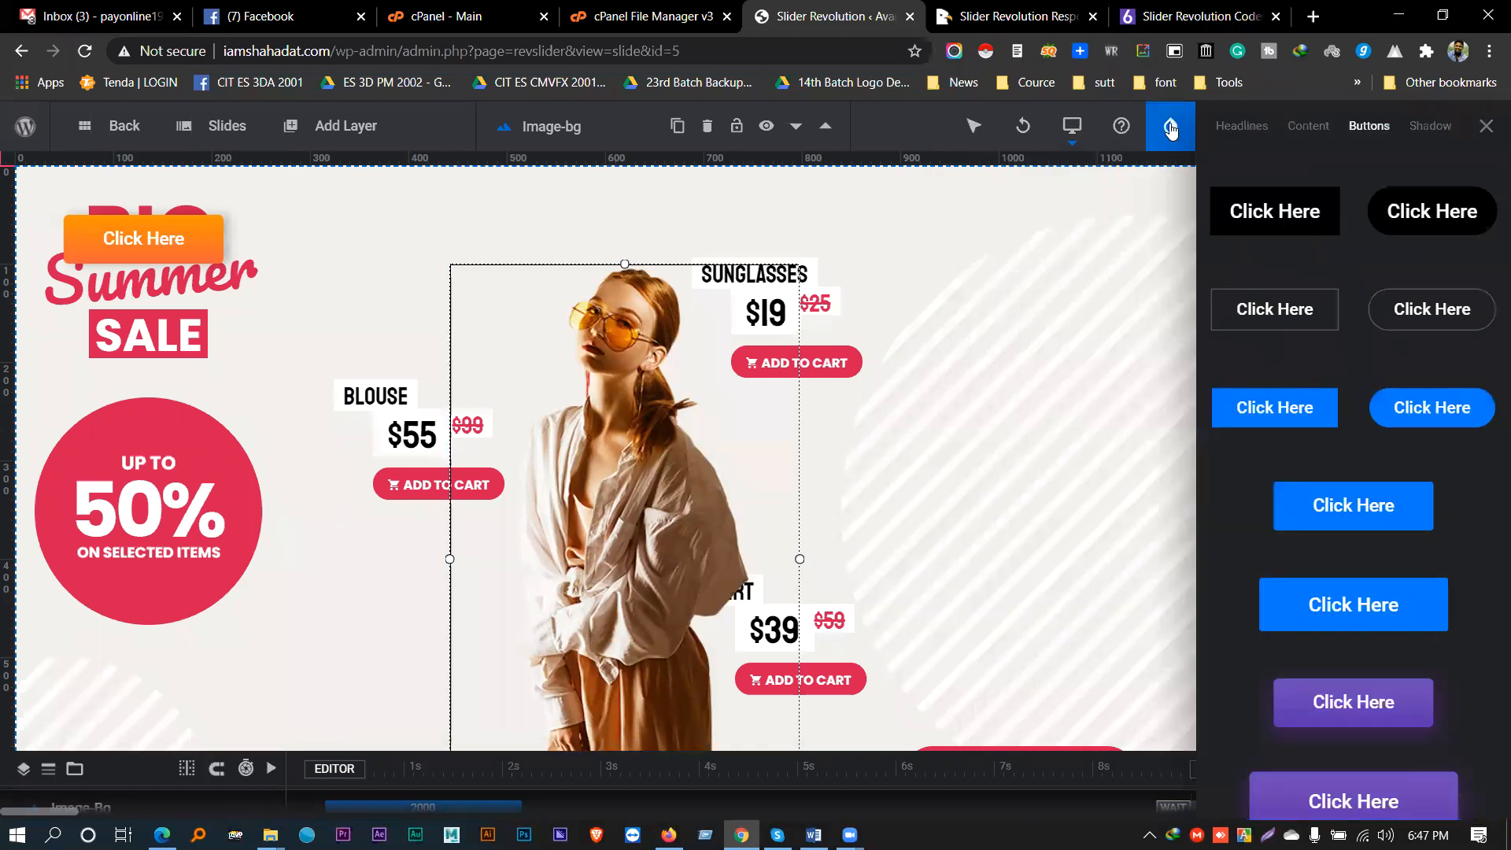
{"action": "left_click", "coordinate": [1486, 126]}
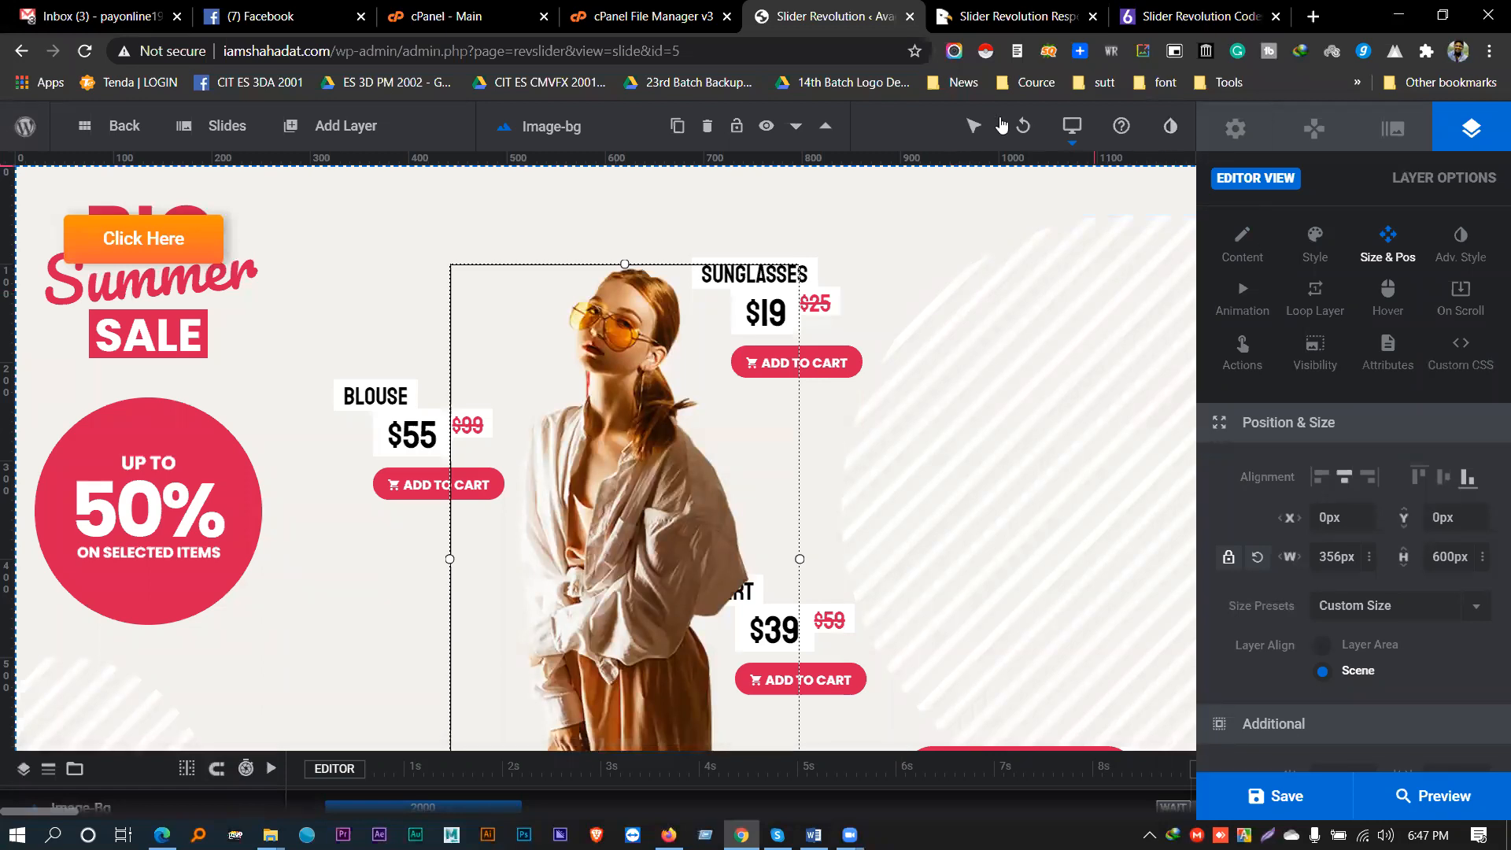
{"action": "left_click", "coordinate": [1172, 130]}
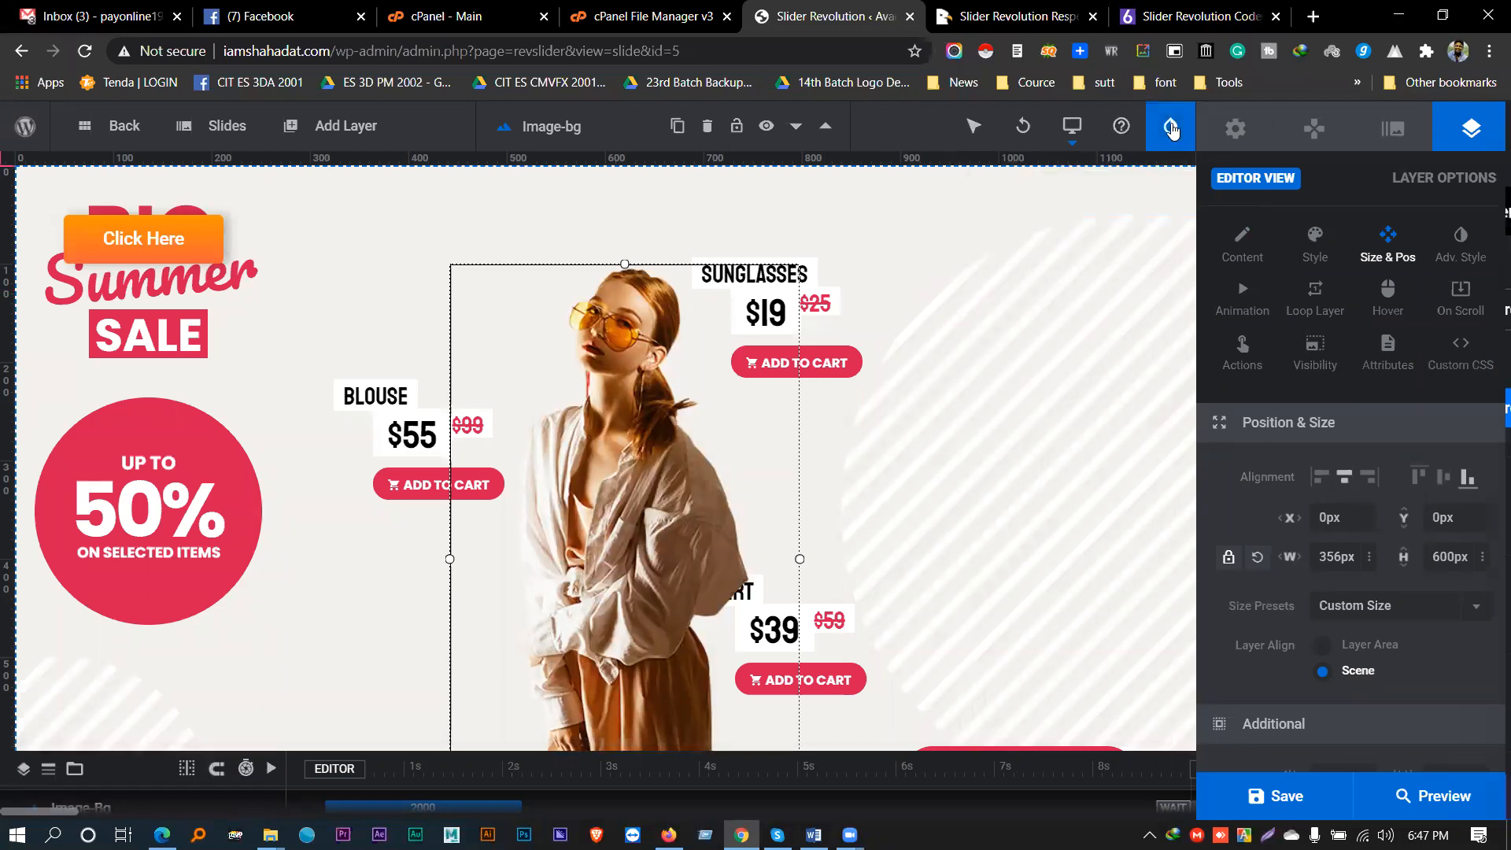
{"action": "scroll", "coordinate": [1298, 314], "scroll_direction": "down", "scroll_amount": 5}
{"action": "scroll", "coordinate": [1329, 307], "scroll_direction": "up", "scroll_amount": 5}
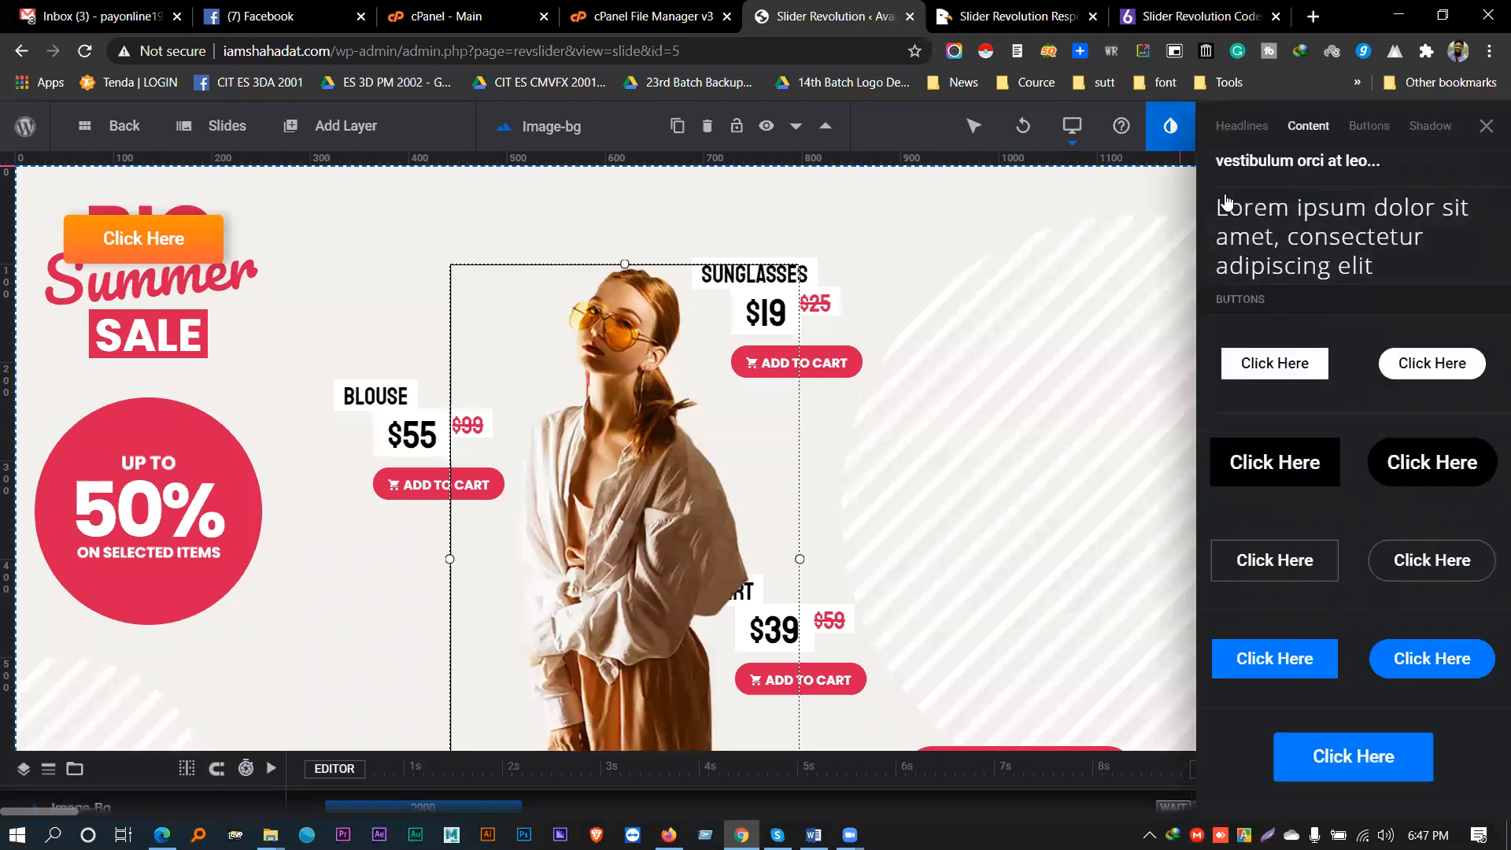
{"action": "left_click", "coordinate": [1242, 126]}
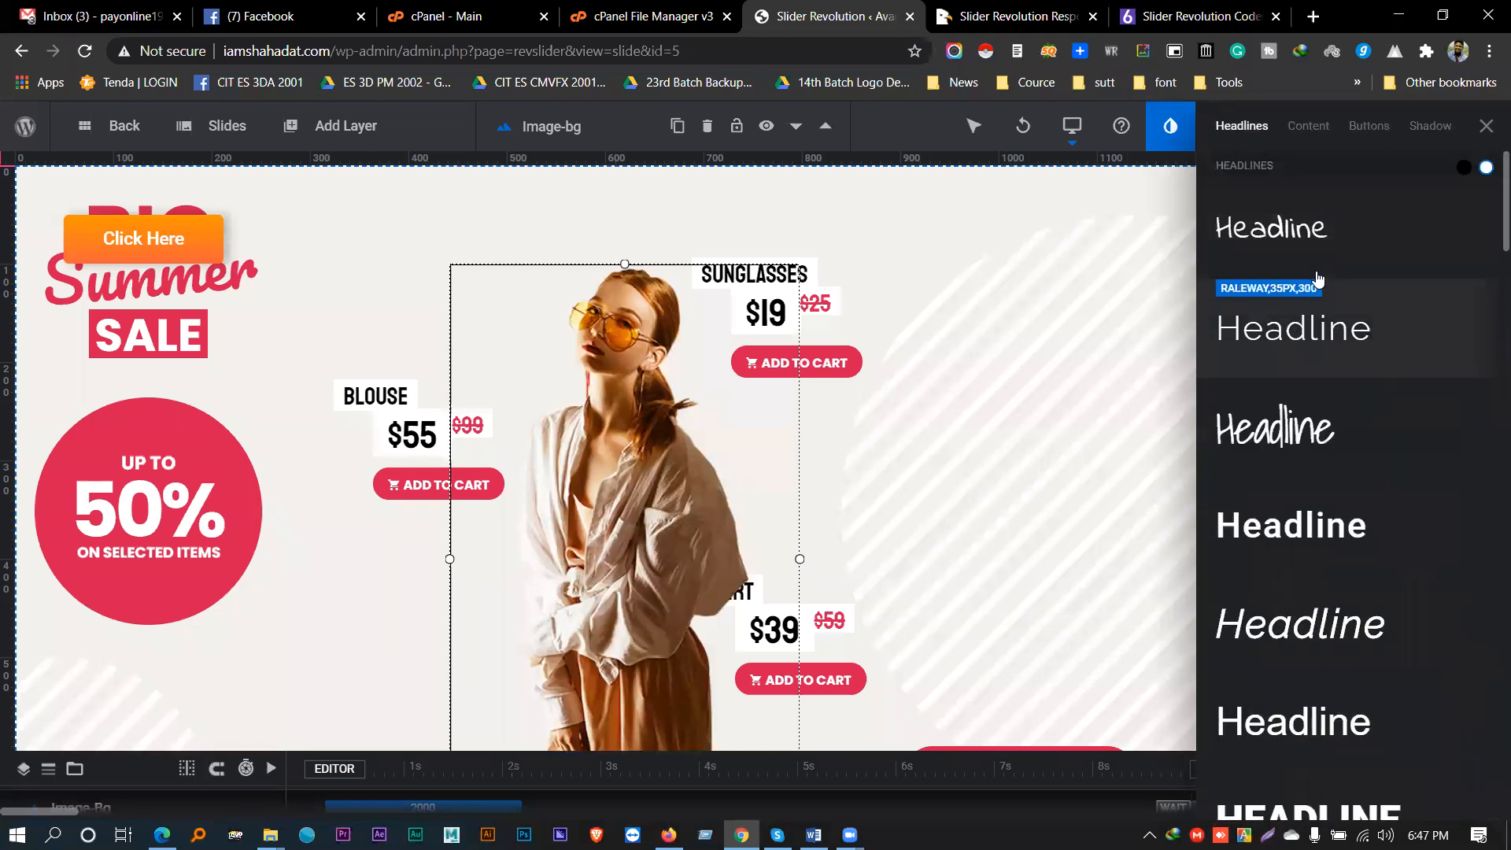
{"action": "scroll", "coordinate": [1322, 284], "scroll_direction": "down", "scroll_amount": 6}
{"action": "scroll", "coordinate": [1323, 282], "scroll_direction": "down", "scroll_amount": 2}
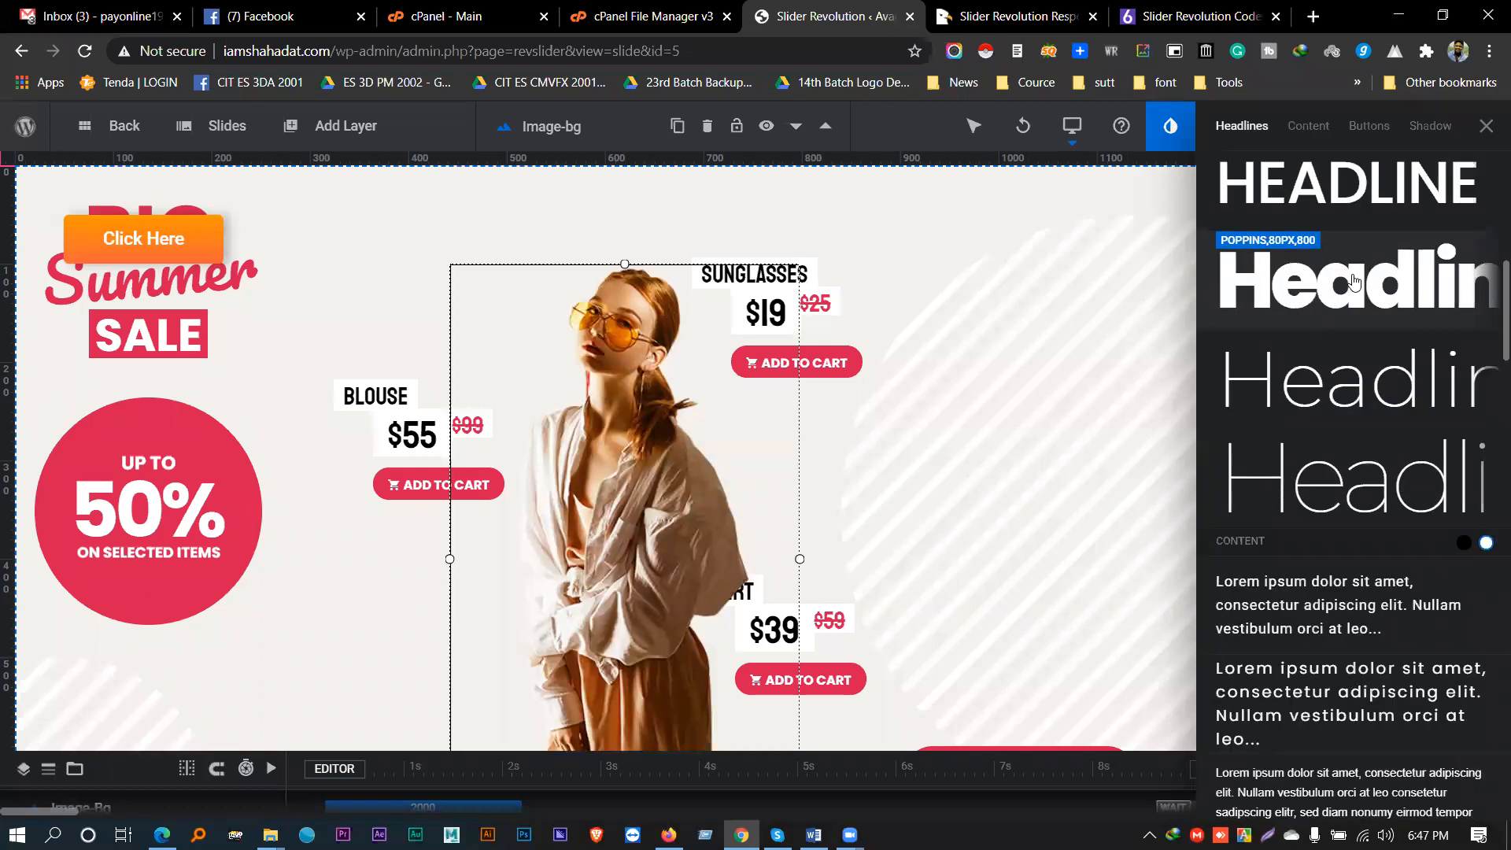
{"action": "scroll", "coordinate": [1349, 291], "scroll_direction": "down", "scroll_amount": 10}
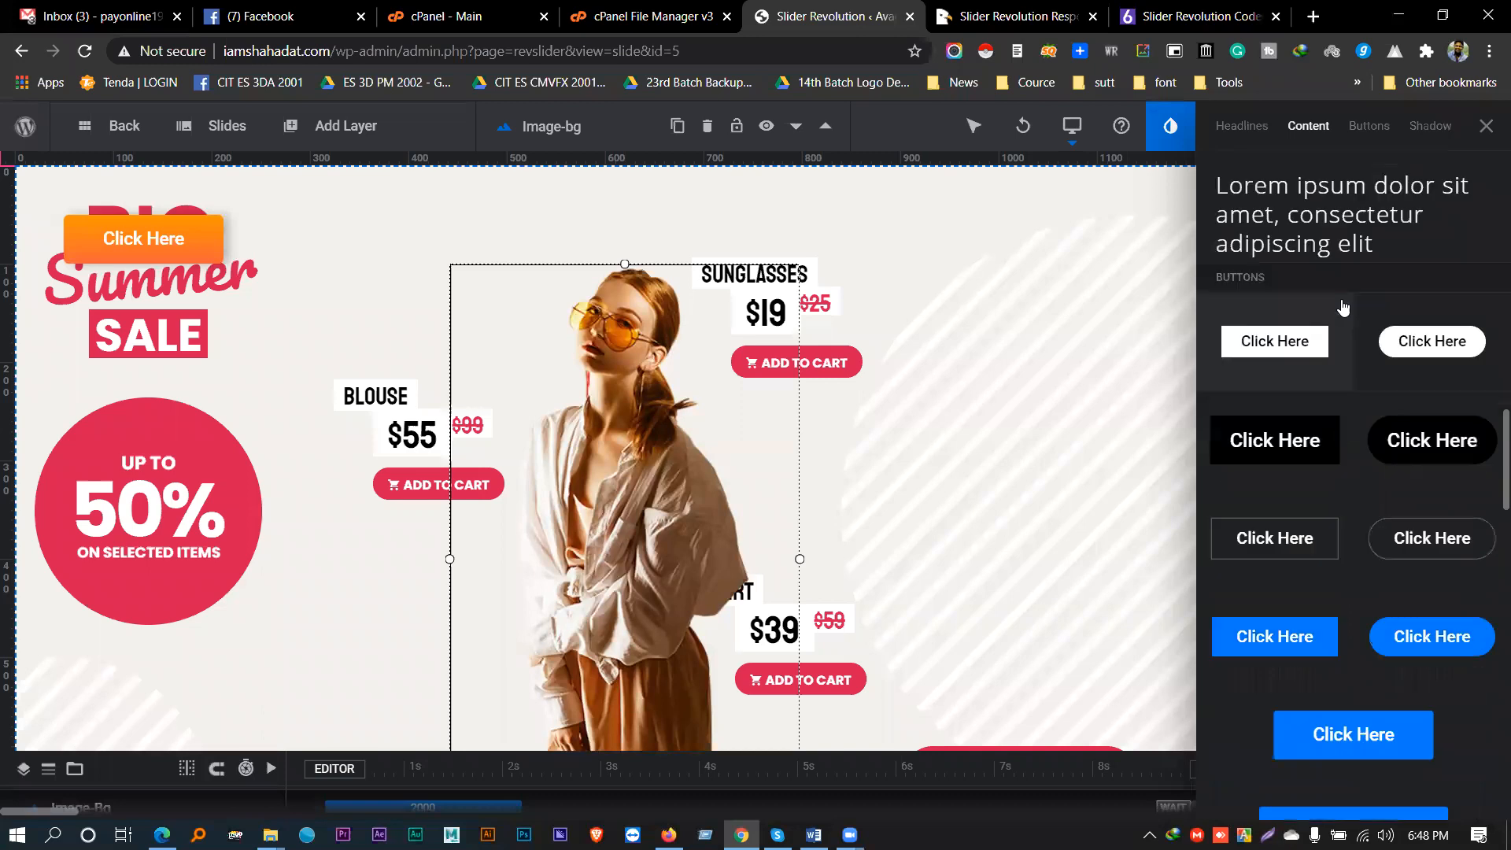
{"action": "scroll", "coordinate": [1338, 302], "scroll_direction": "up", "scroll_amount": 10}
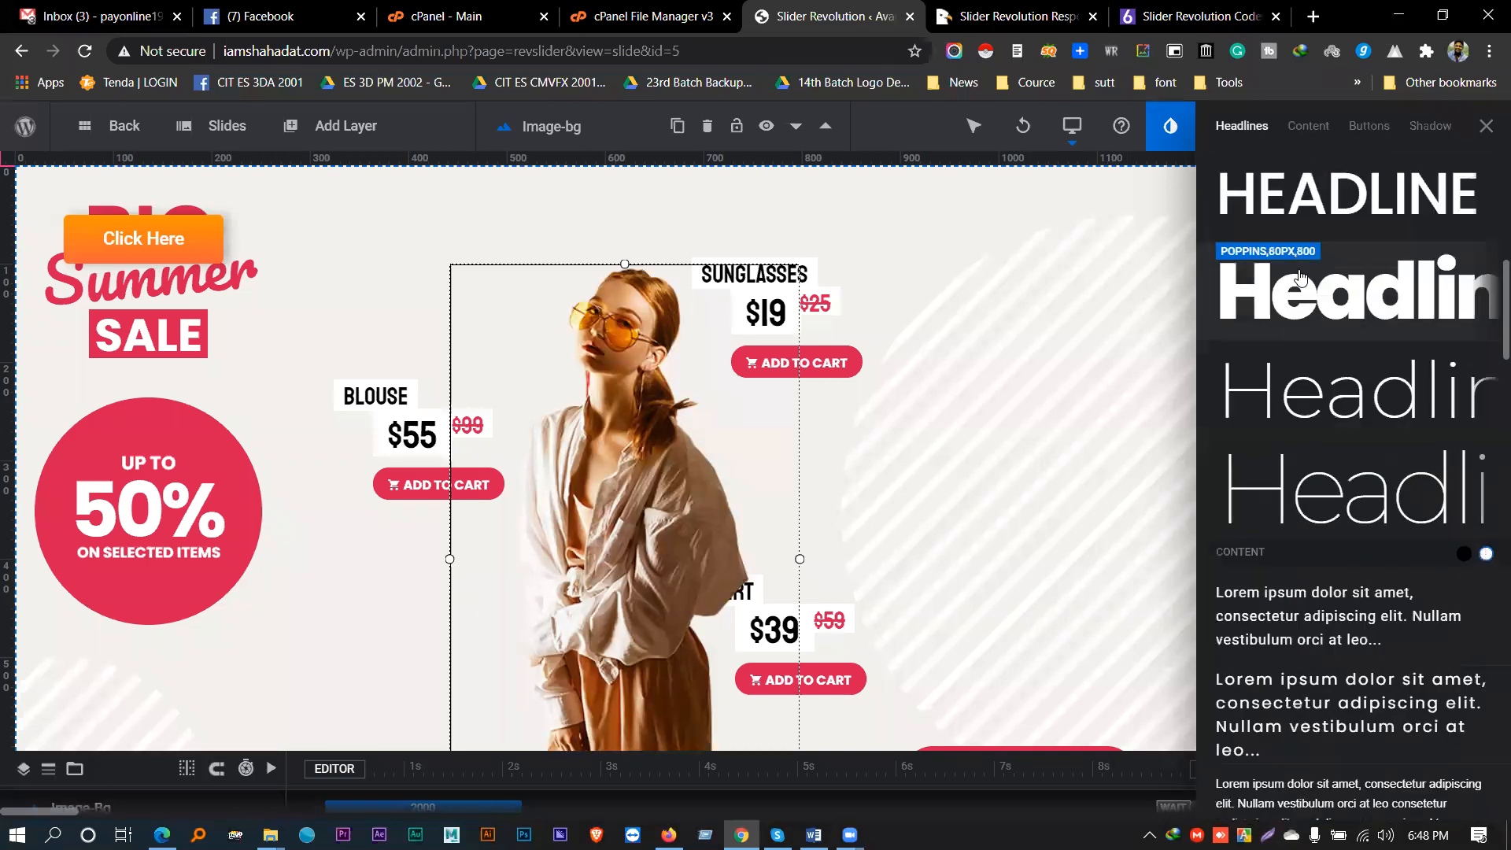
{"action": "scroll", "coordinate": [1300, 279], "scroll_direction": "down", "scroll_amount": 5}
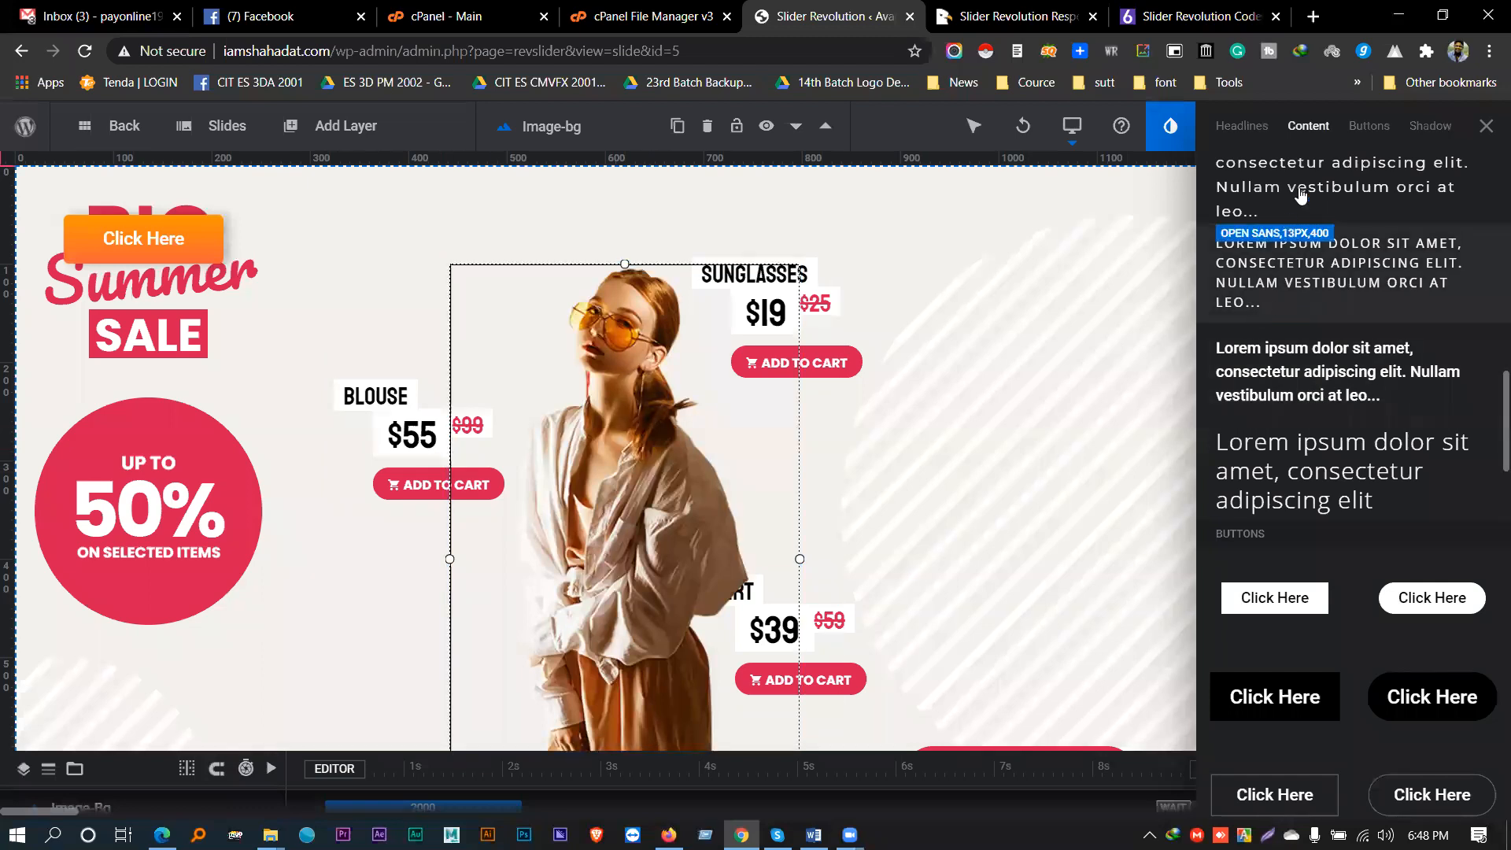
{"action": "left_click", "coordinate": [1428, 127]}
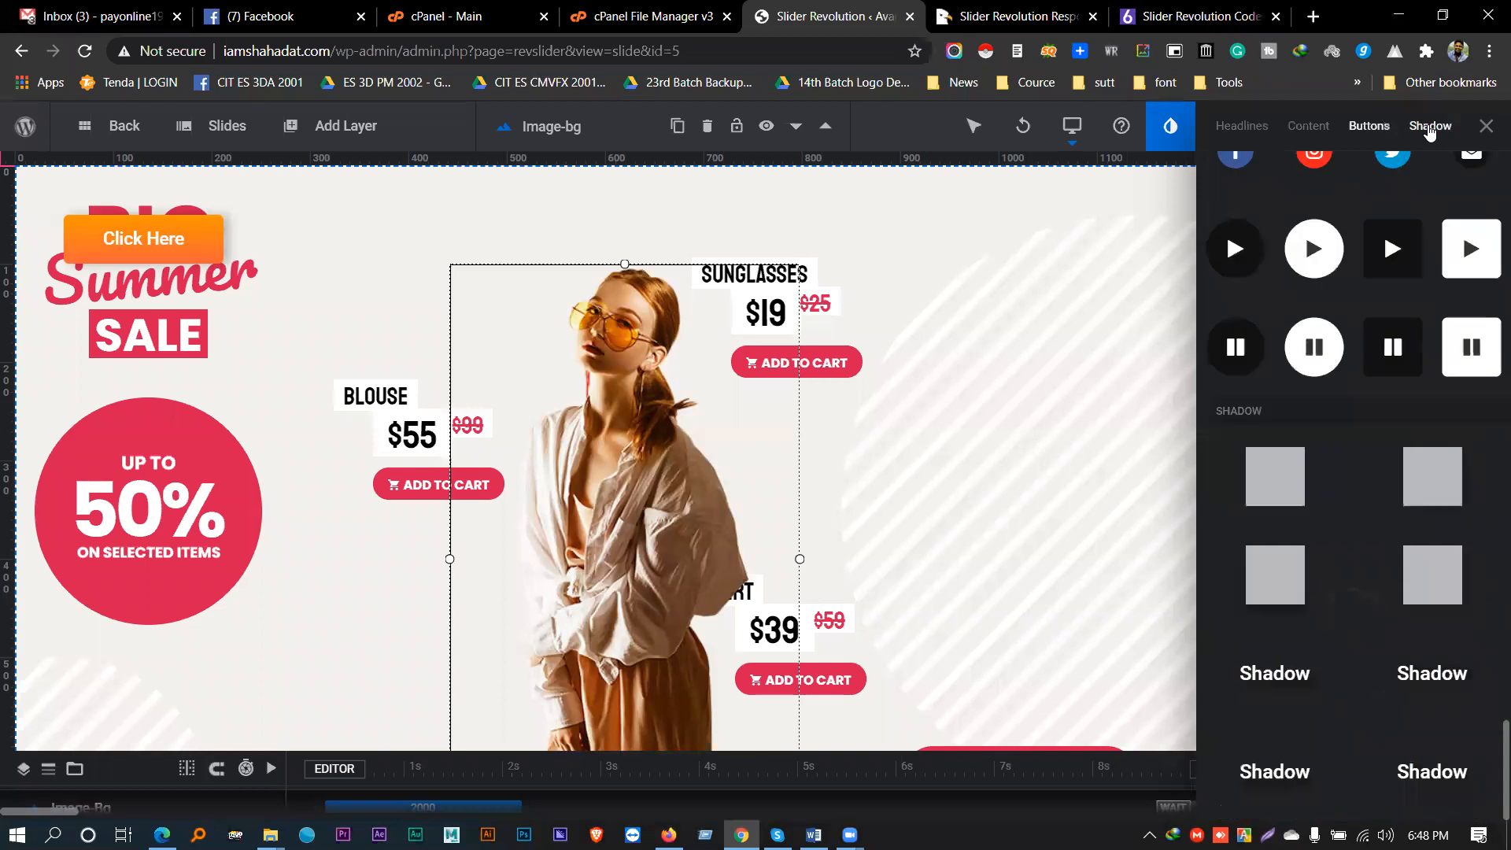
{"action": "scroll", "coordinate": [1358, 394], "scroll_direction": "up", "scroll_amount": 12}
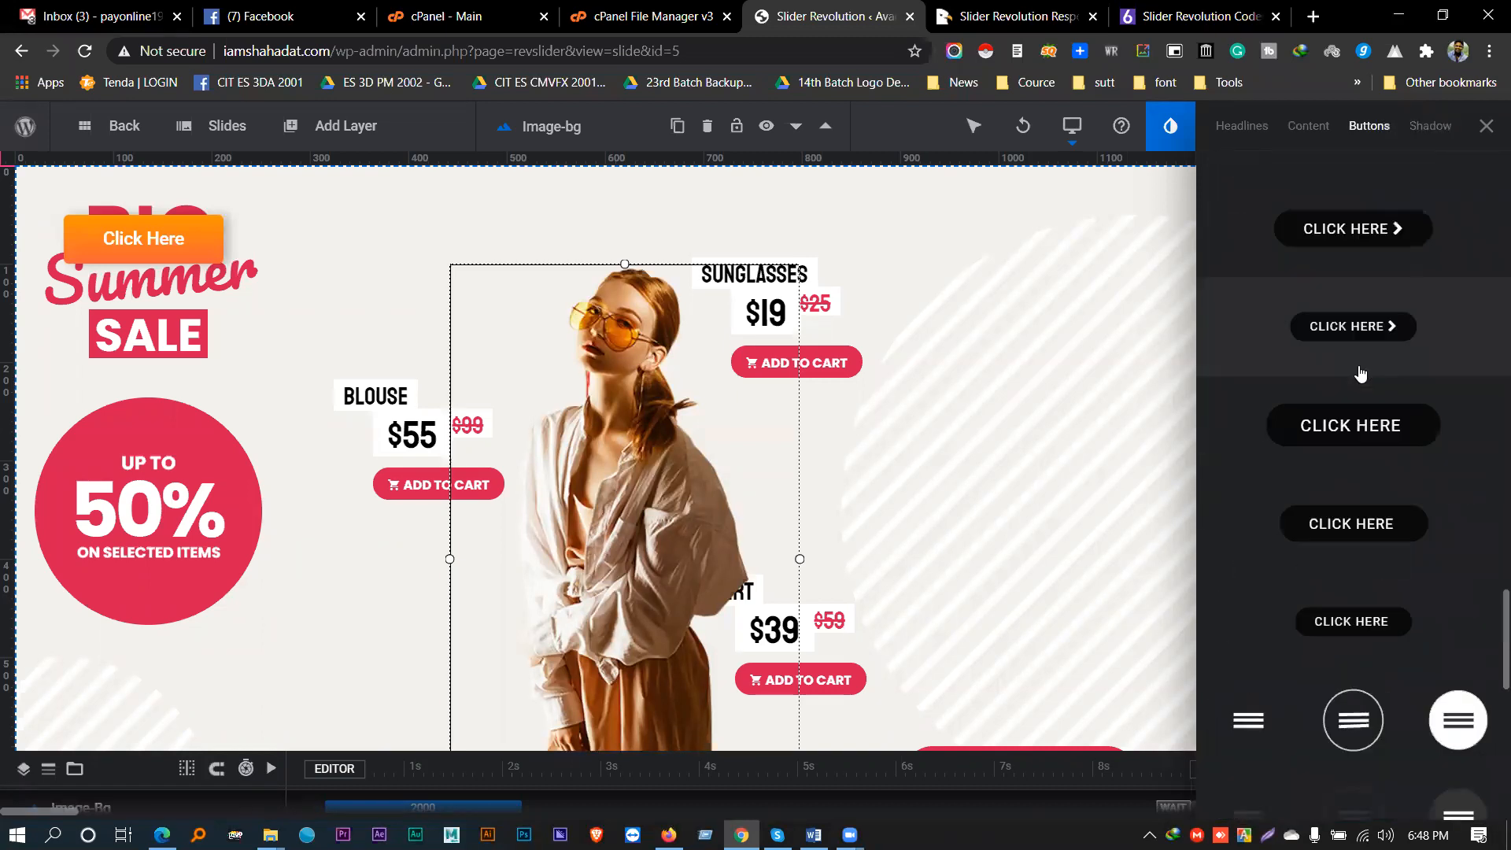
{"action": "left_click", "coordinate": [1486, 126]}
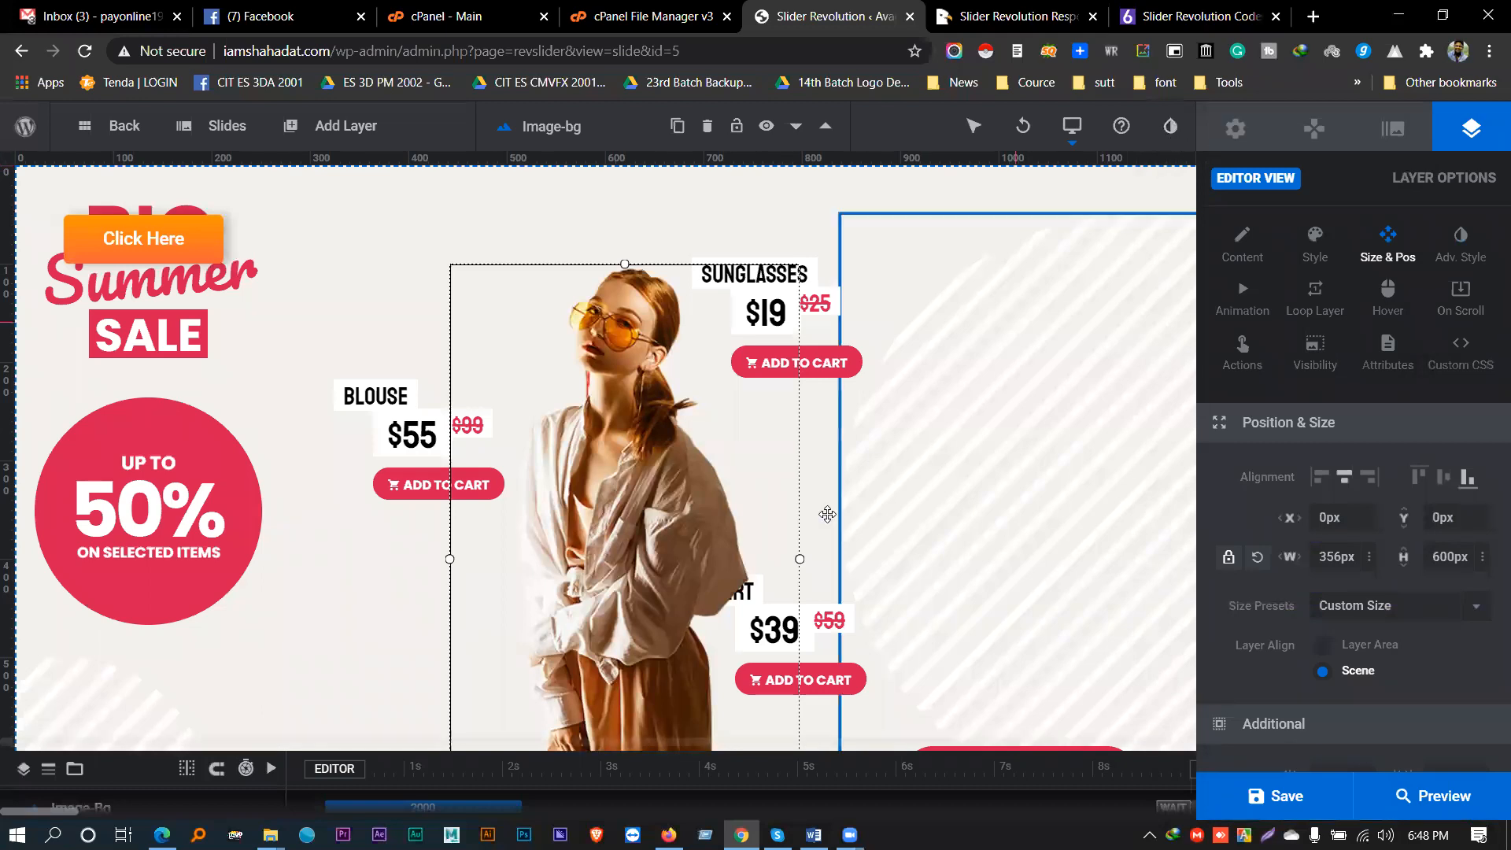
- Enlarge the timeline to browse the layer list, then shrink it back partway
{"action": "scroll", "coordinate": [688, 575], "scroll_direction": "down", "scroll_amount": 1}
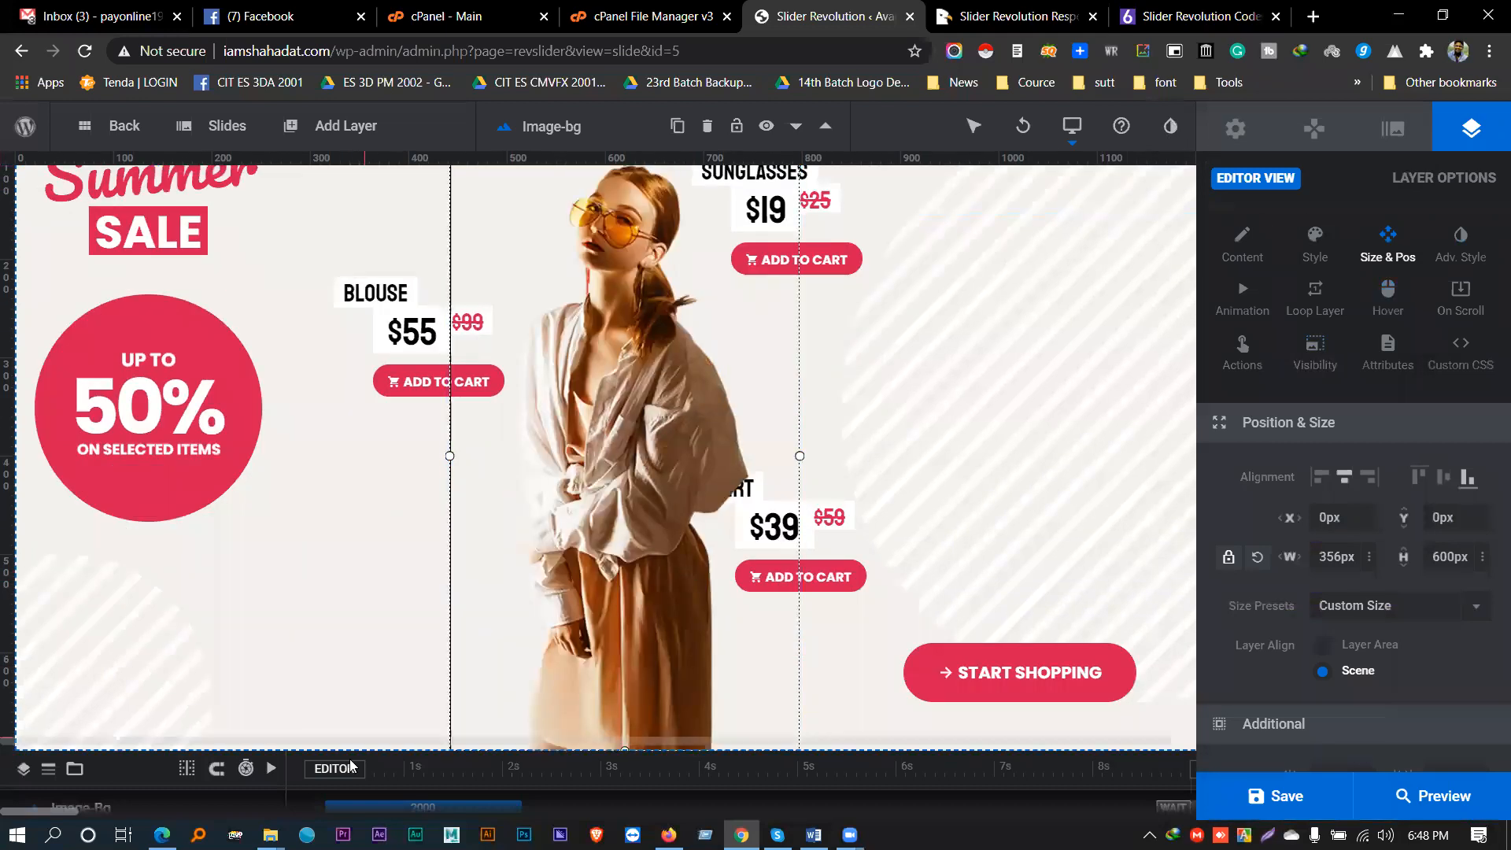
{"action": "left_click_drag", "start_coordinate": [372, 750], "coordinate": [409, 535]}
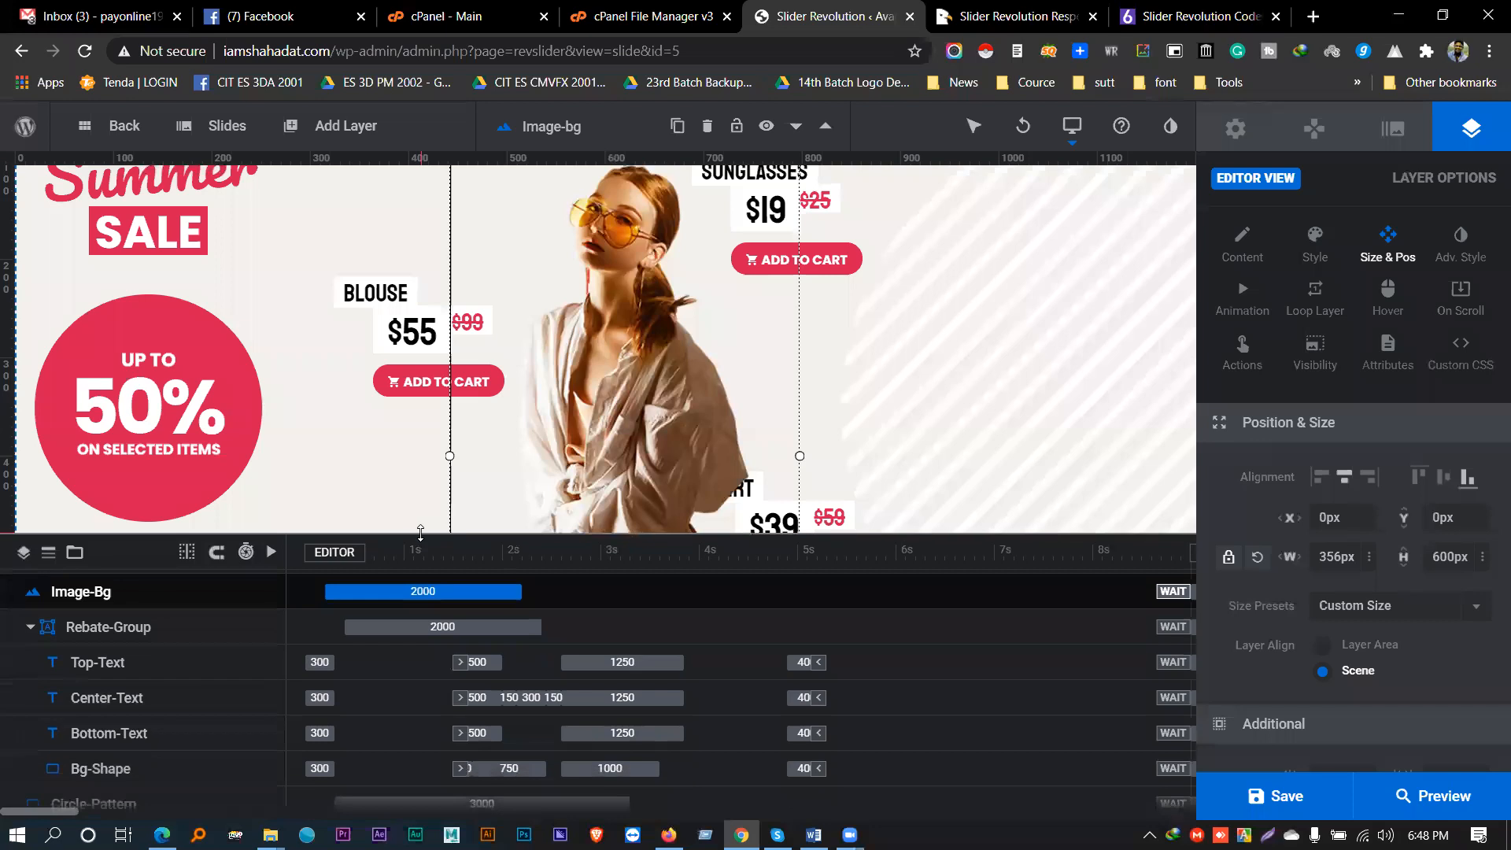
{"action": "scroll", "coordinate": [203, 675], "scroll_direction": "down", "scroll_amount": 2}
{"action": "scroll", "coordinate": [203, 675], "scroll_direction": "up", "scroll_amount": 3}
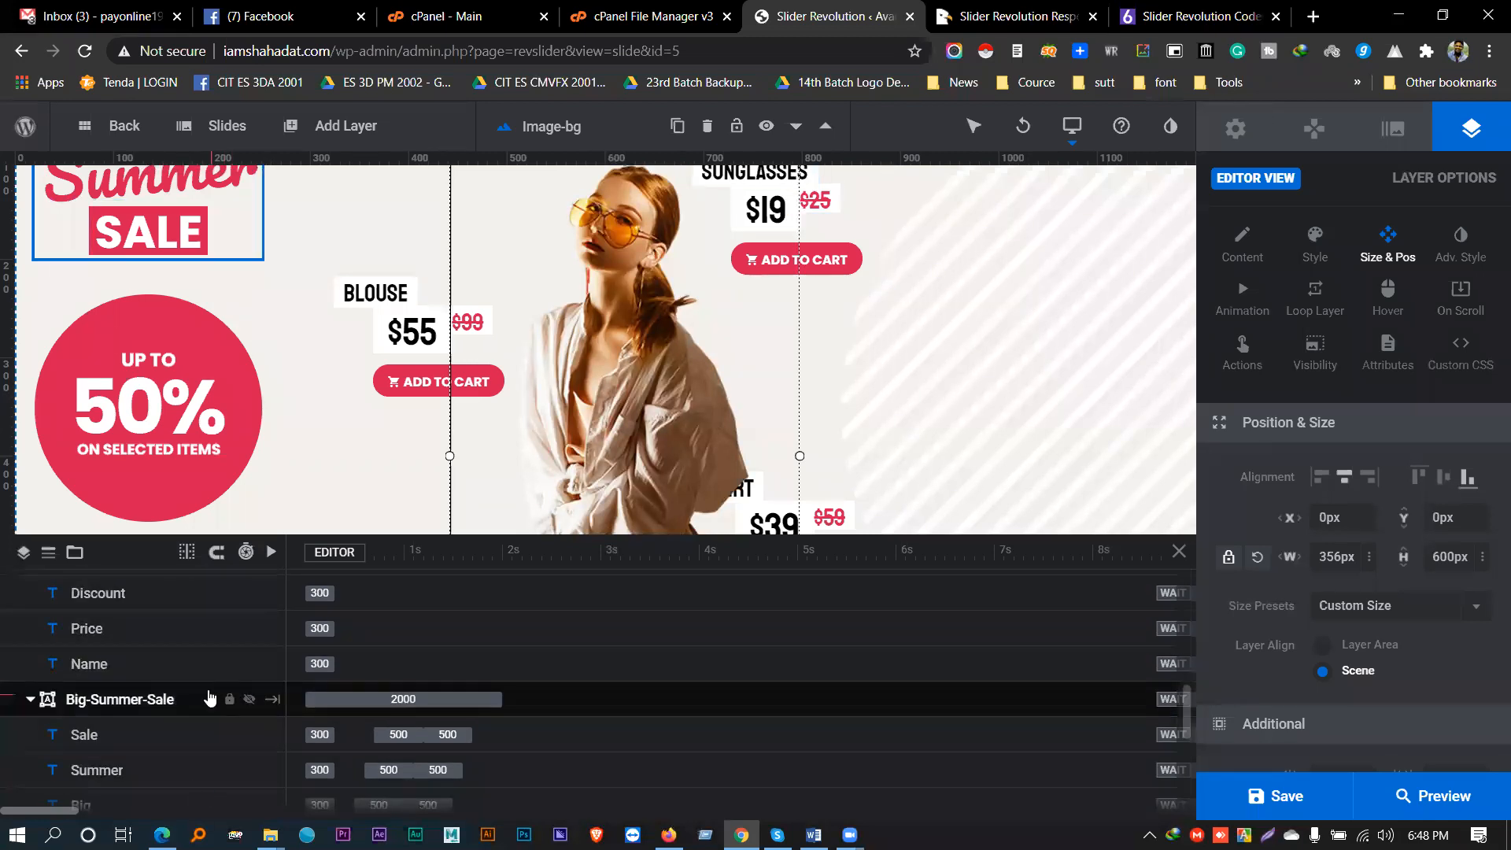
{"action": "scroll", "coordinate": [216, 704], "scroll_direction": "down", "scroll_amount": 5}
{"action": "scroll", "coordinate": [208, 698], "scroll_direction": "up", "scroll_amount": 10}
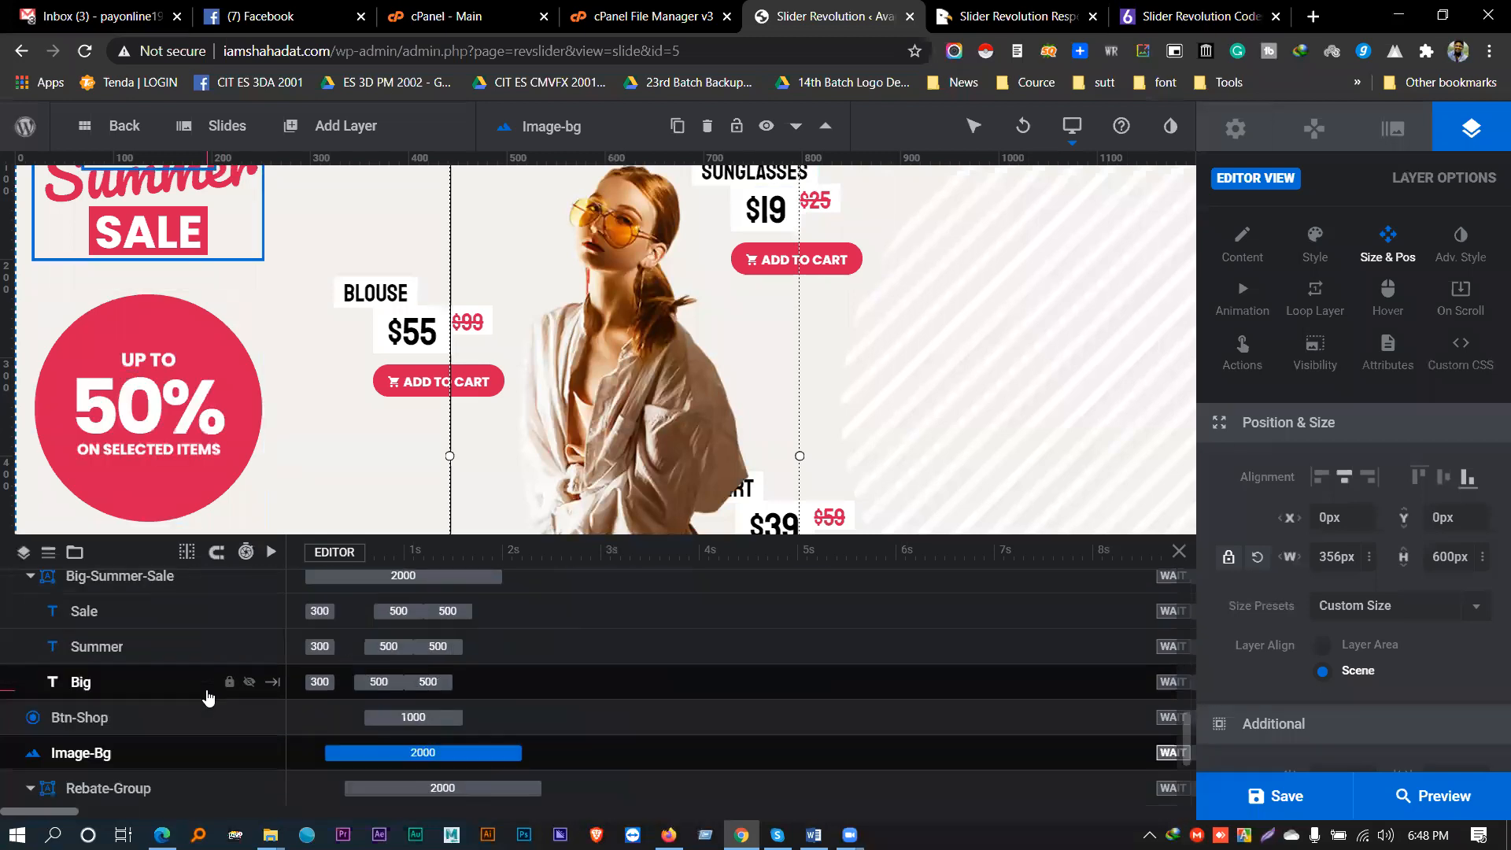
{"action": "scroll", "coordinate": [204, 697], "scroll_direction": "up", "scroll_amount": 1}
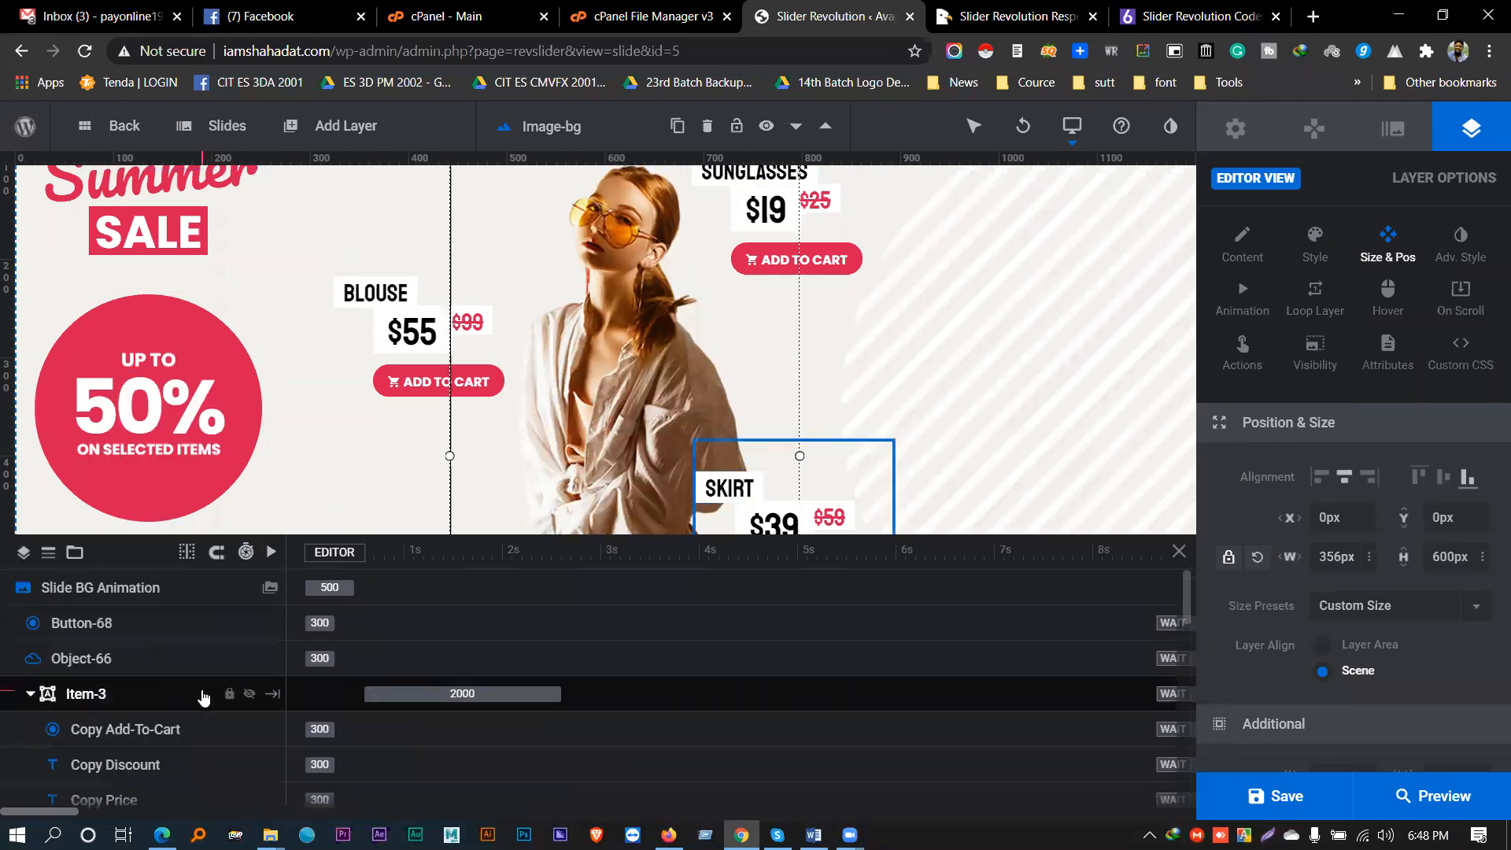
{"action": "scroll", "coordinate": [205, 689], "scroll_direction": "down", "scroll_amount": 10}
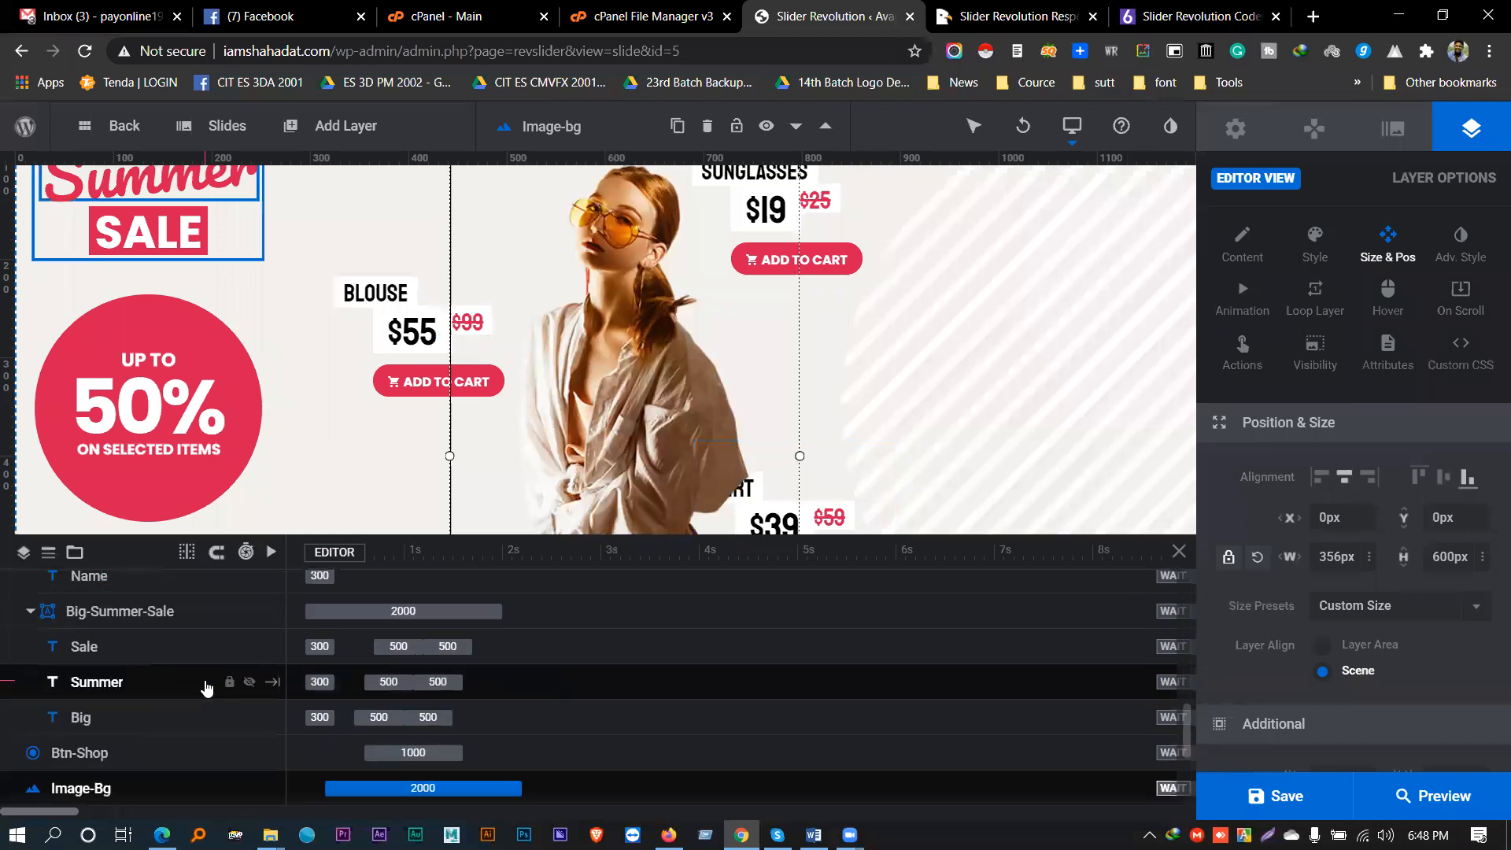
{"action": "scroll", "coordinate": [206, 687], "scroll_direction": "up", "scroll_amount": 8}
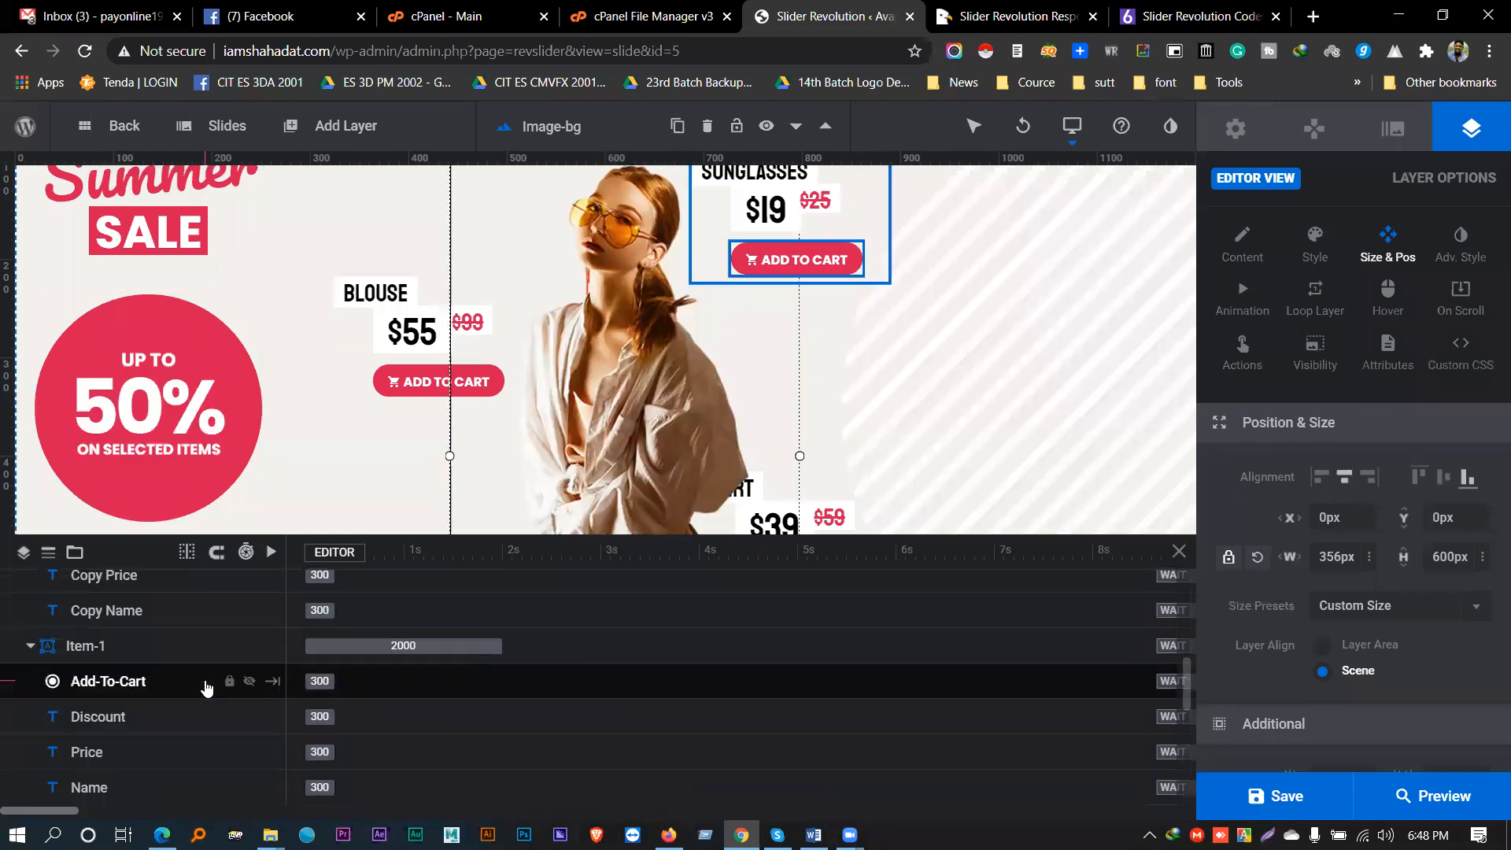
{"action": "scroll", "coordinate": [209, 690], "scroll_direction": "up", "scroll_amount": 1}
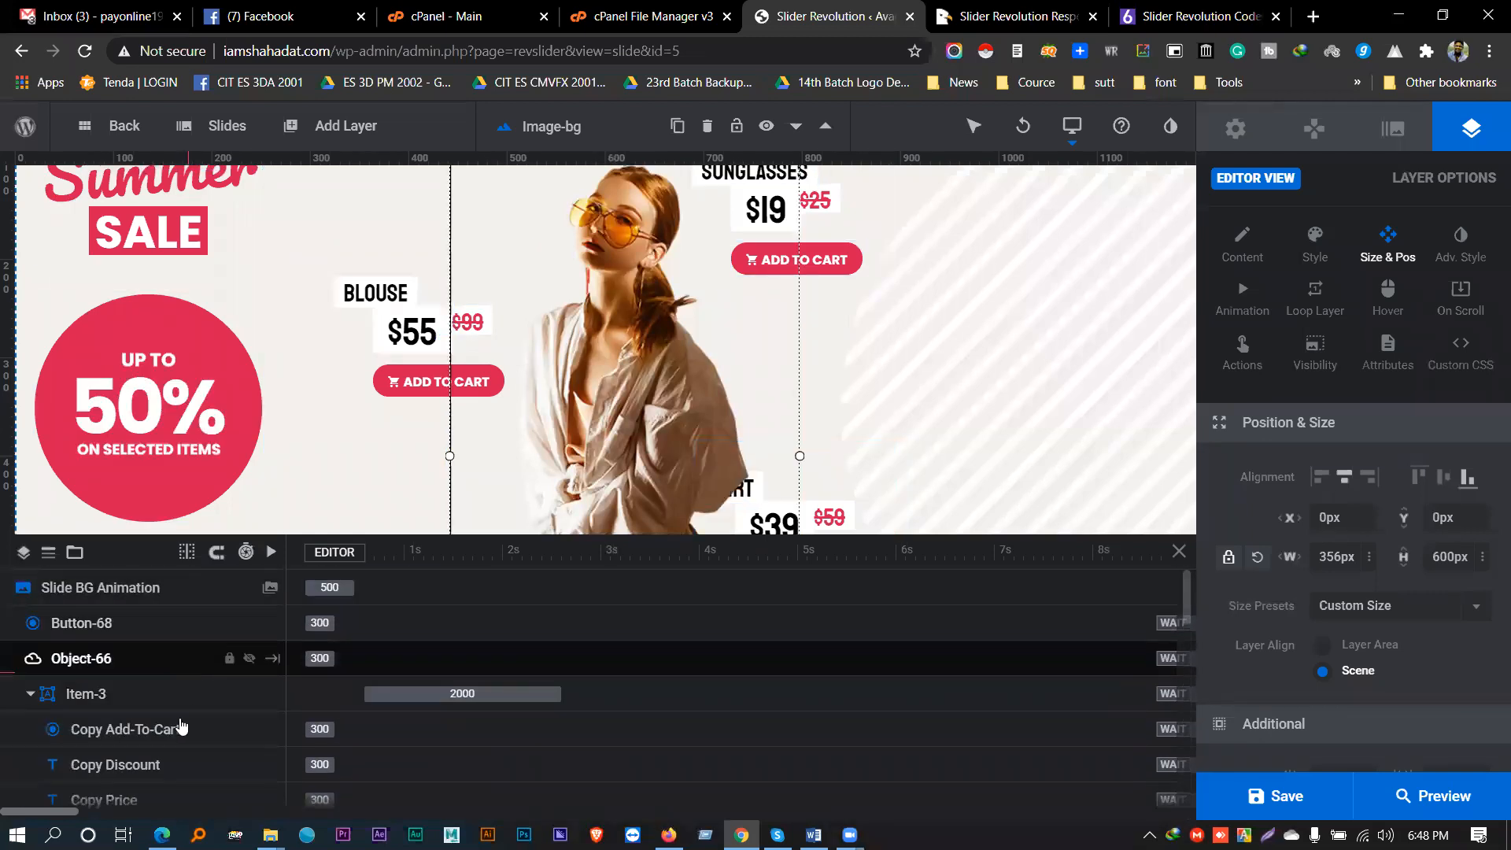
{"action": "scroll", "coordinate": [206, 732], "scroll_direction": "down", "scroll_amount": 5}
{"action": "scroll", "coordinate": [207, 735], "scroll_direction": "down", "scroll_amount": 8}
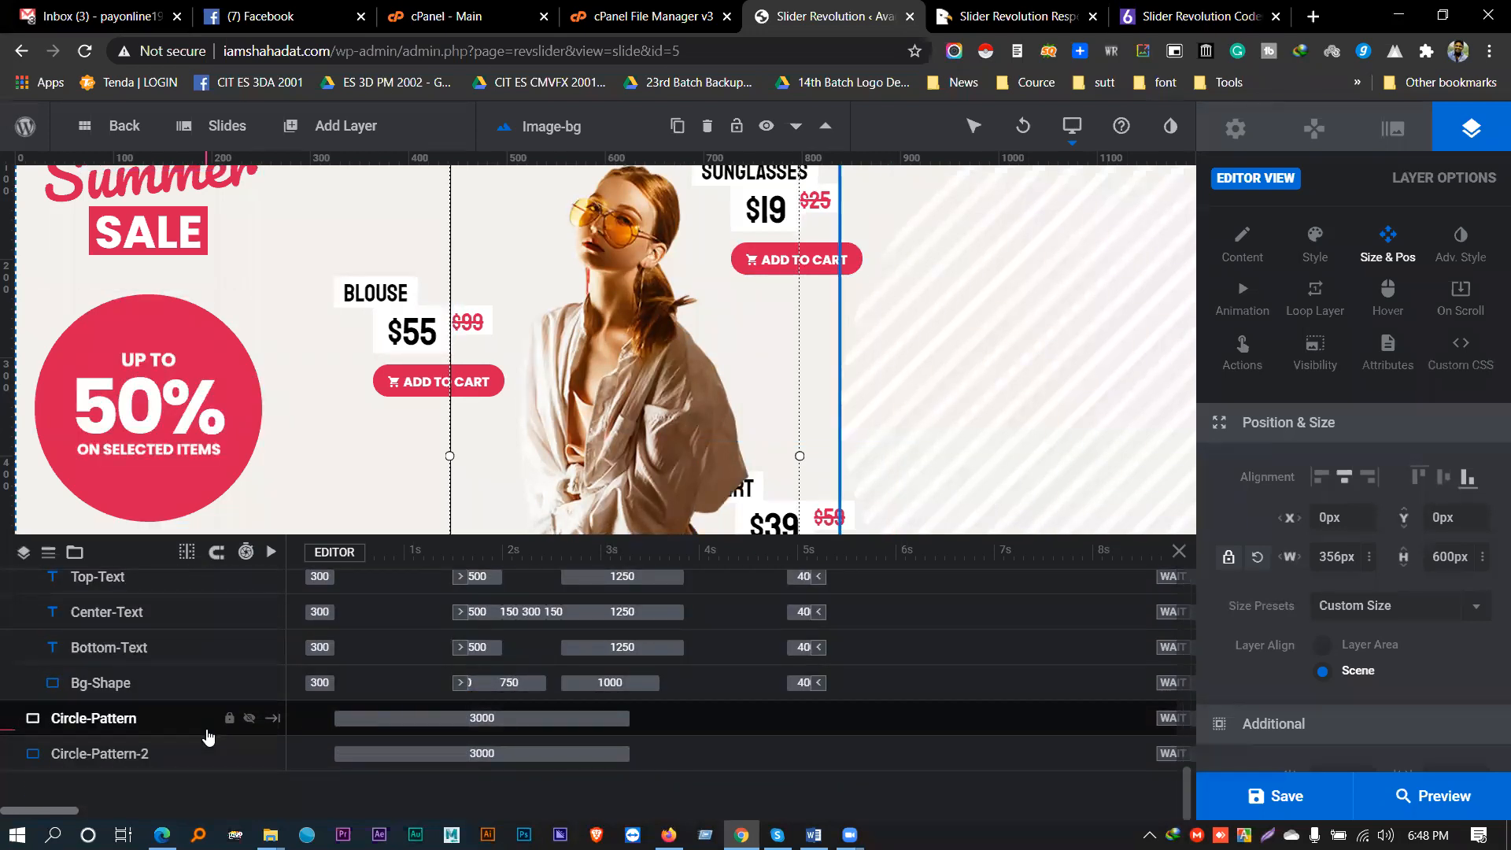
{"action": "scroll", "coordinate": [207, 734], "scroll_direction": "up", "scroll_amount": 14}
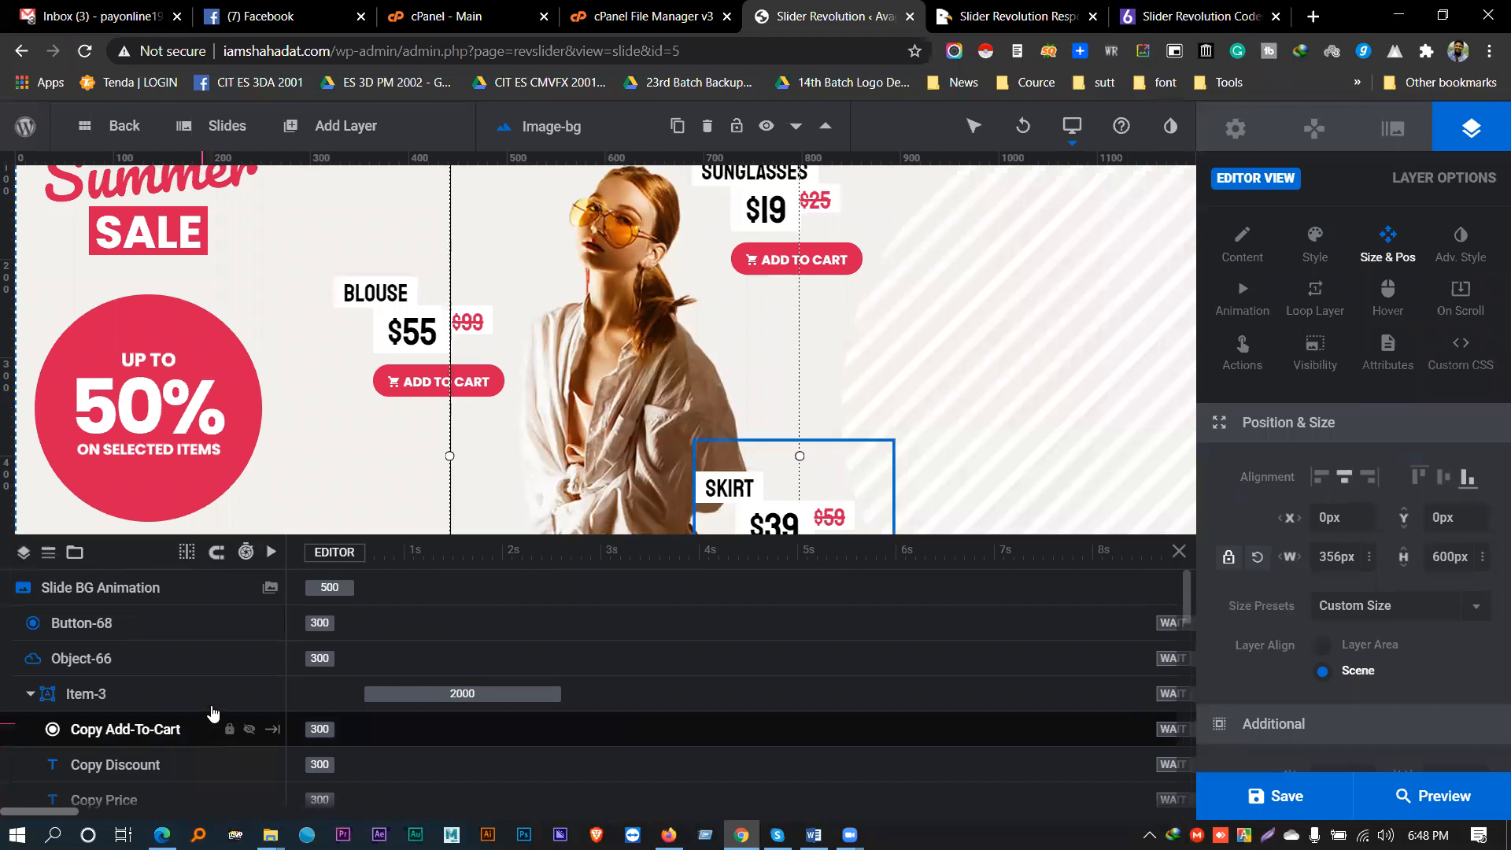
{"action": "left_click_drag", "start_coordinate": [519, 534], "coordinate": [501, 662]}
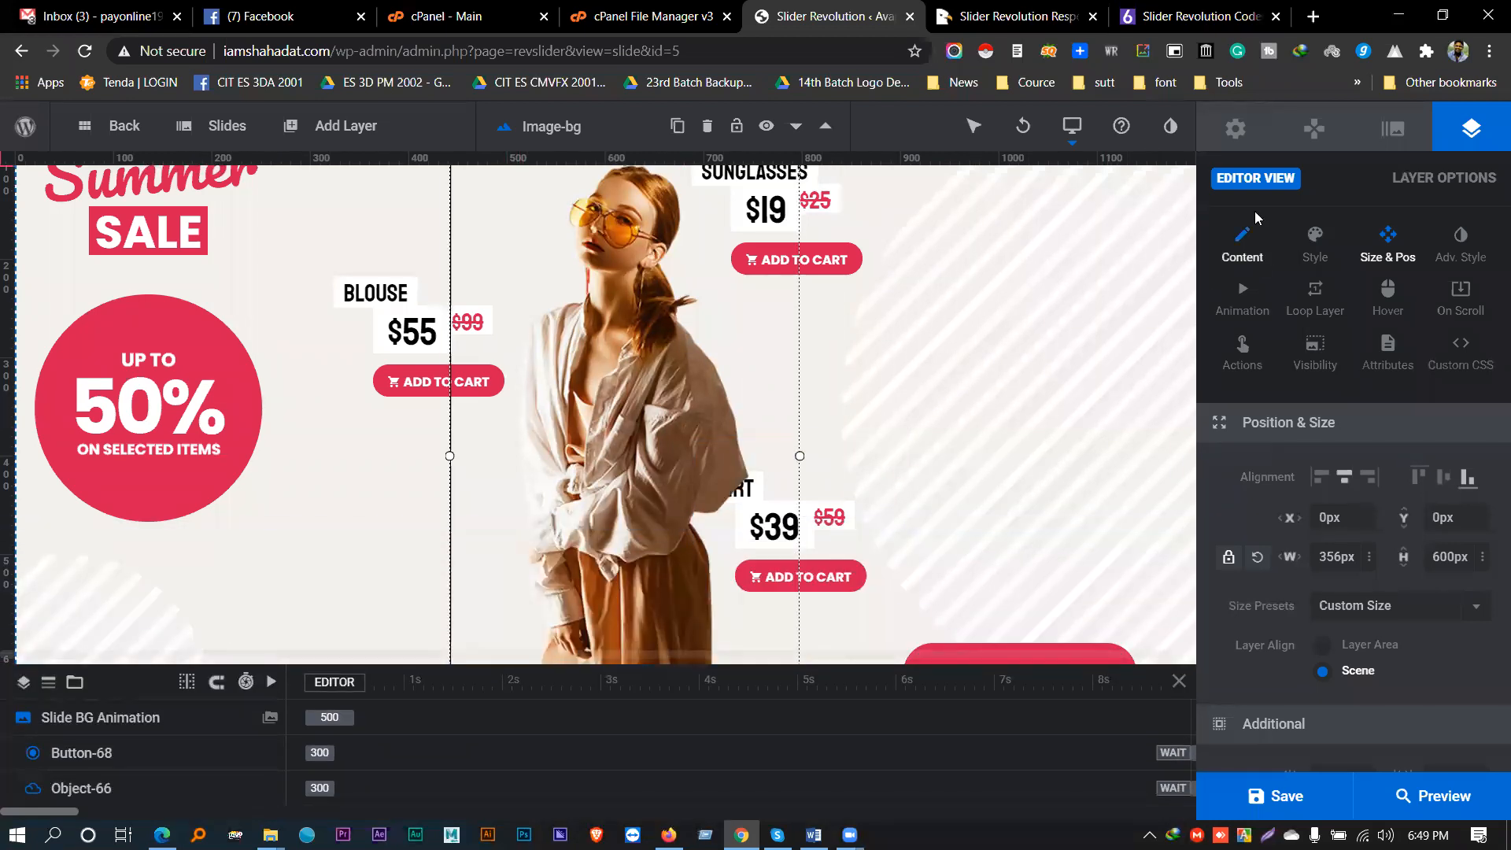
- In Module General Options, replace the title Big Summer Sale1 with SD
{"action": "left_click", "coordinate": [1234, 129]}
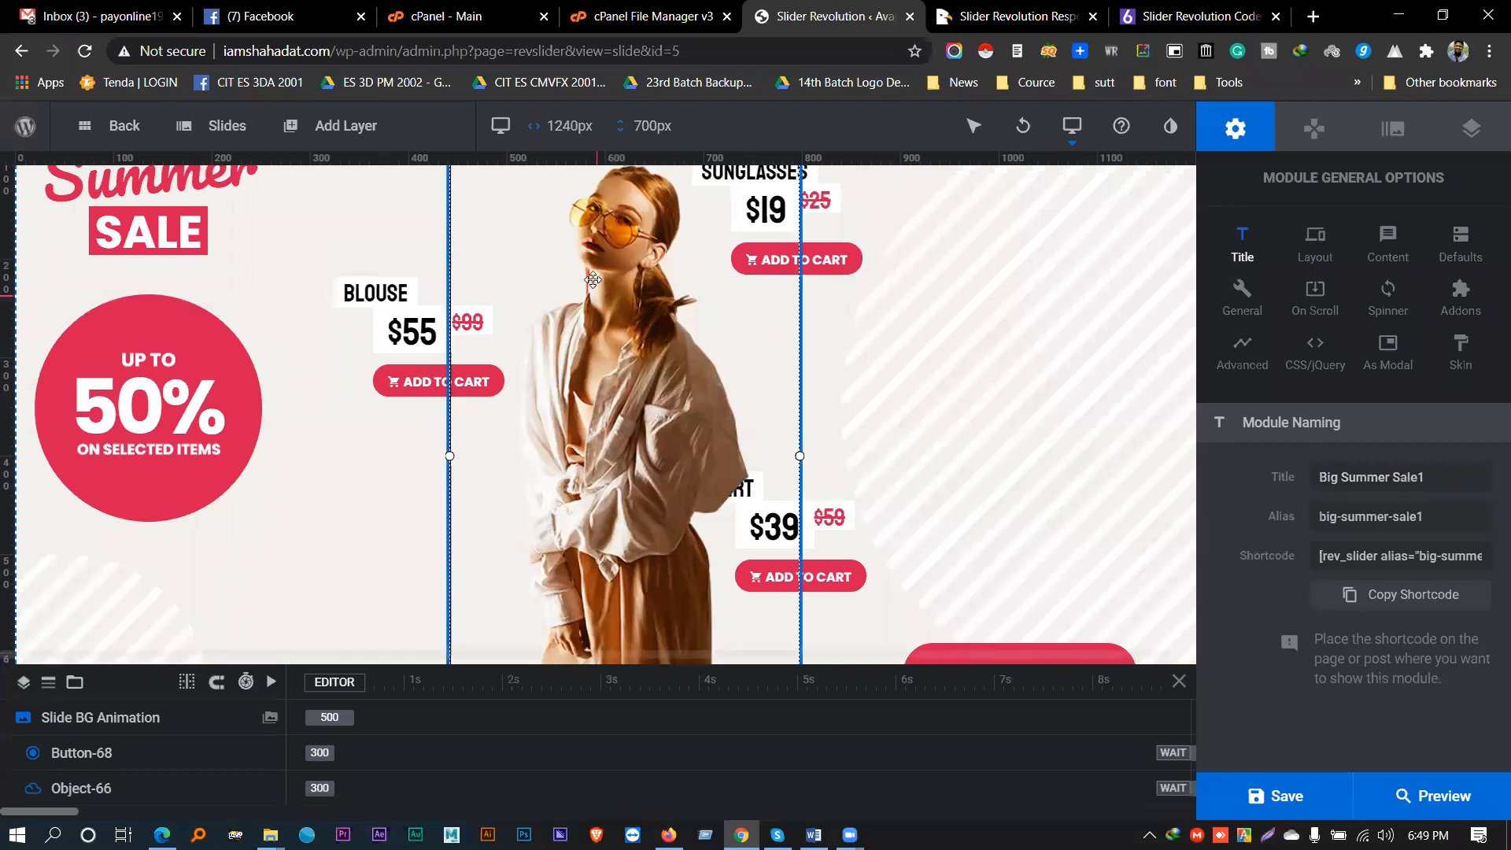
{"action": "triple_click", "coordinate": [1401, 476]}
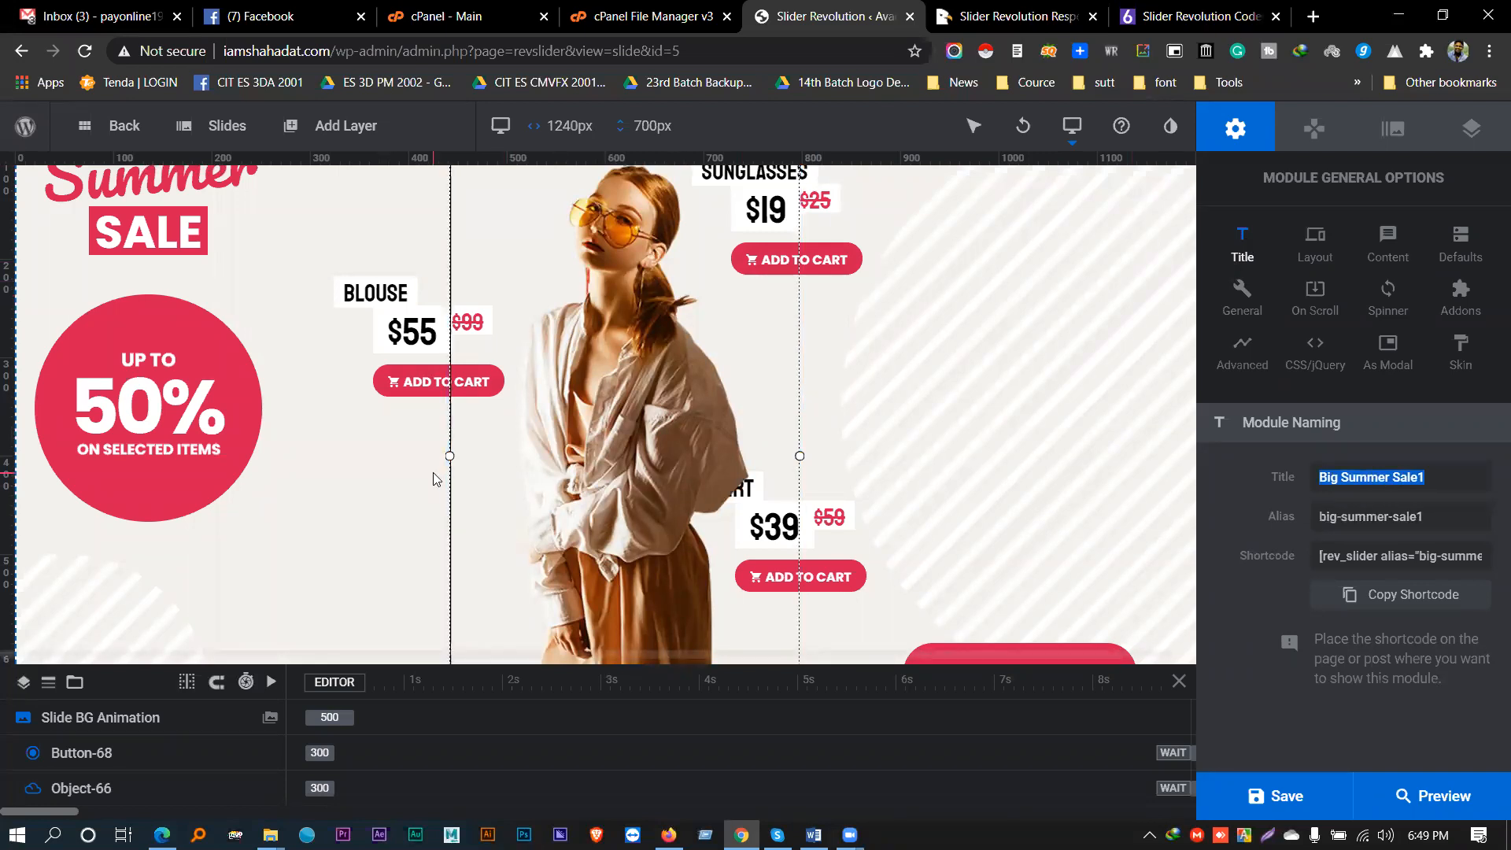
{"action": "type", "text": "SD"}
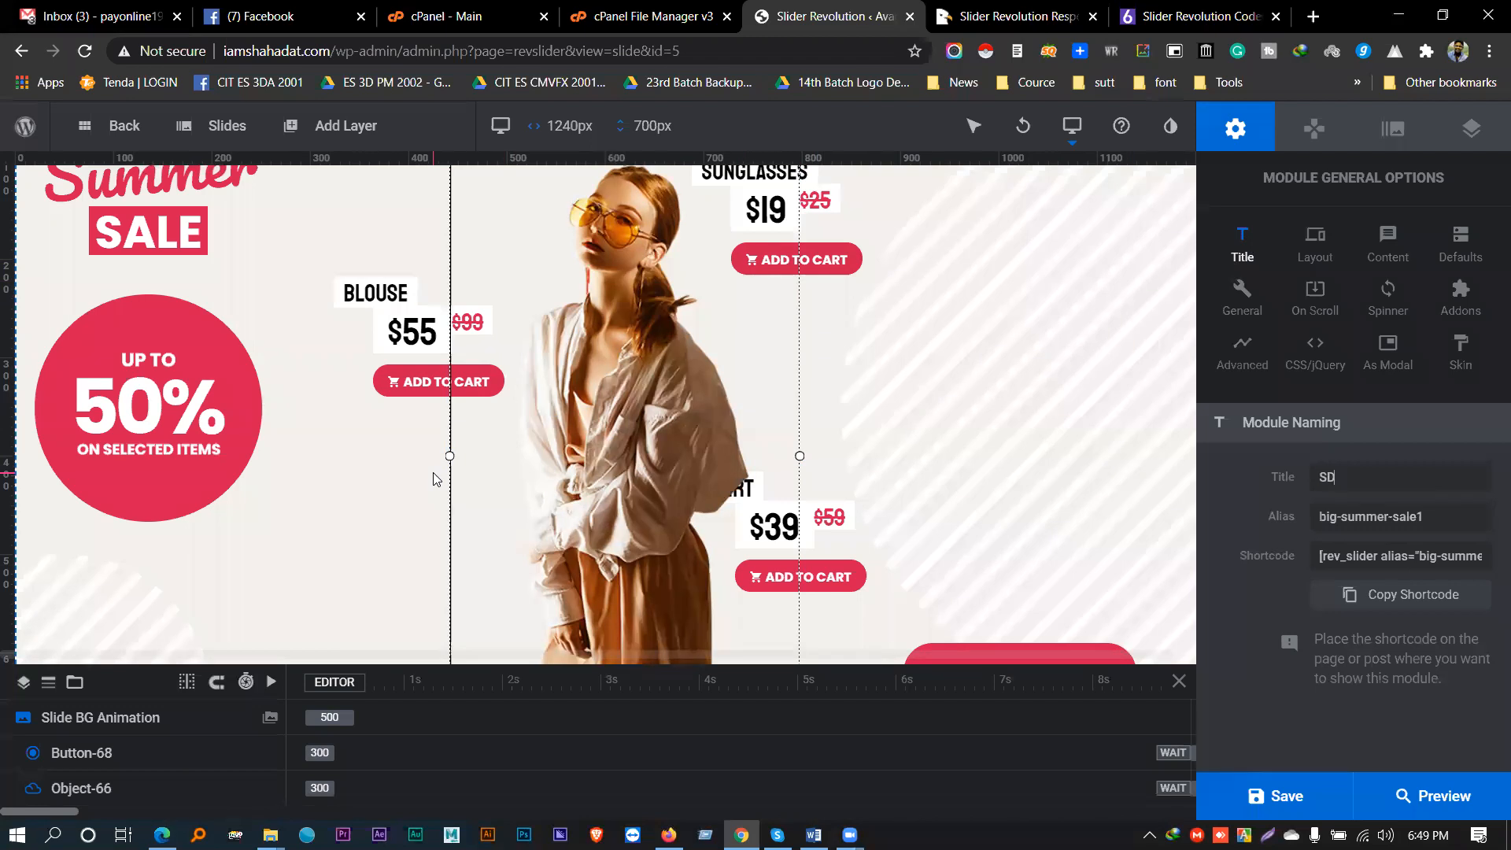
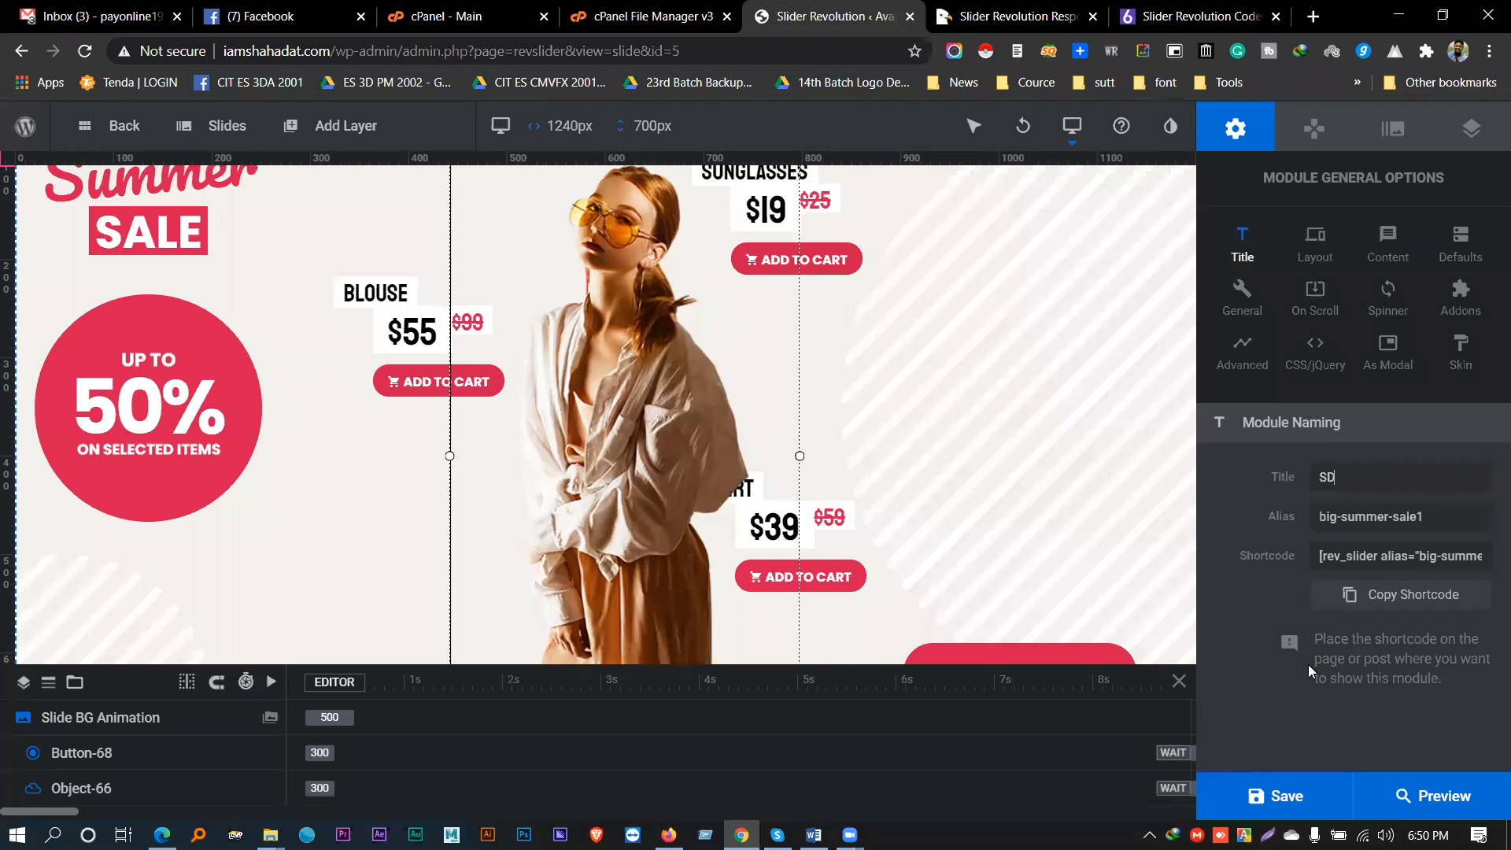
- Replace the module alias big-summer-sale1 with SD-home, keeping the title SD
{"action": "double_click", "coordinate": [1347, 481]}
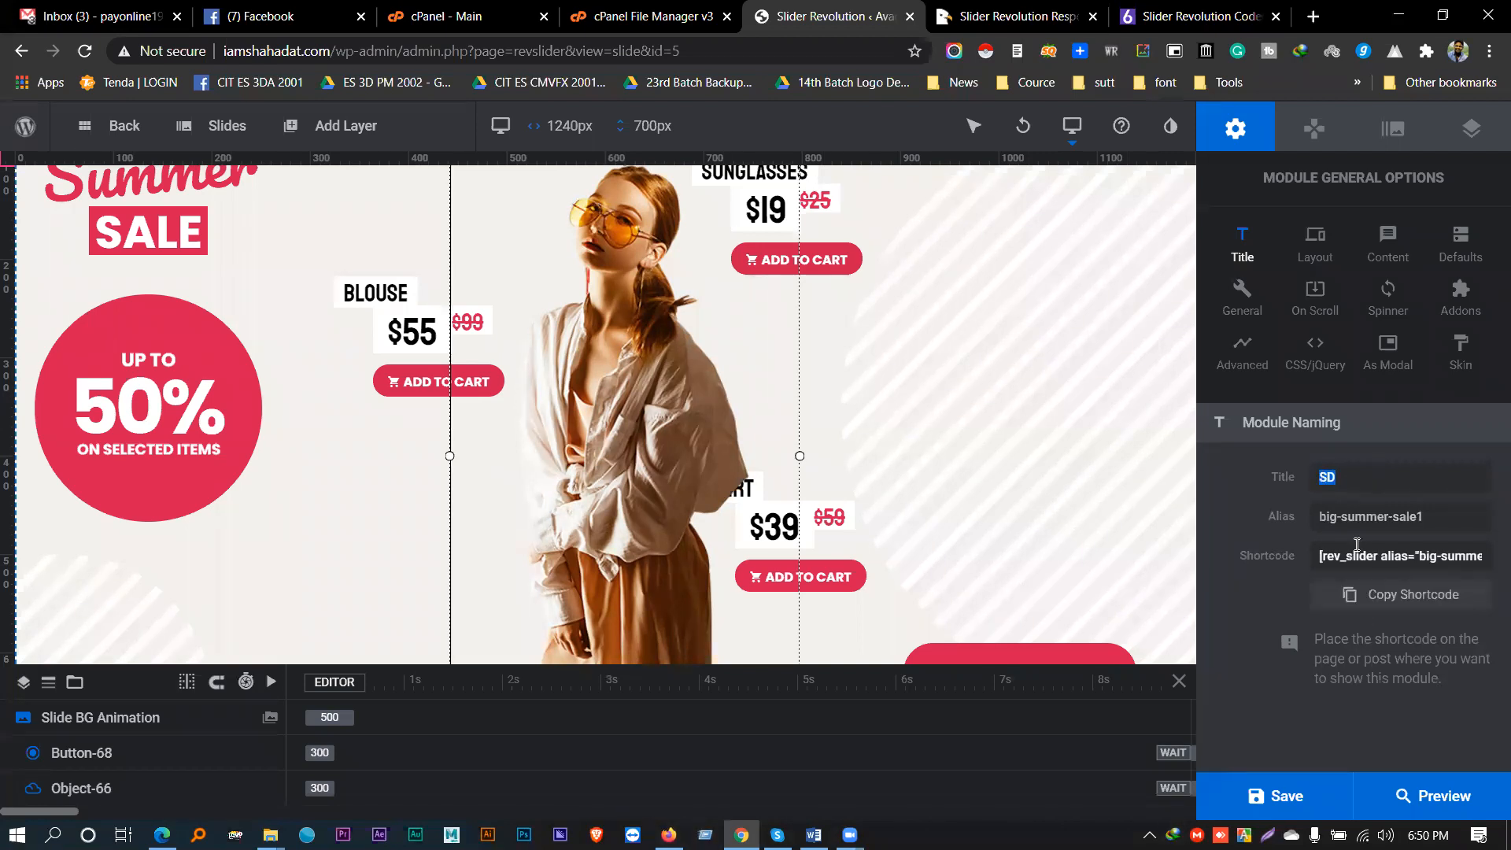
{"action": "left_click", "coordinate": [1278, 516]}
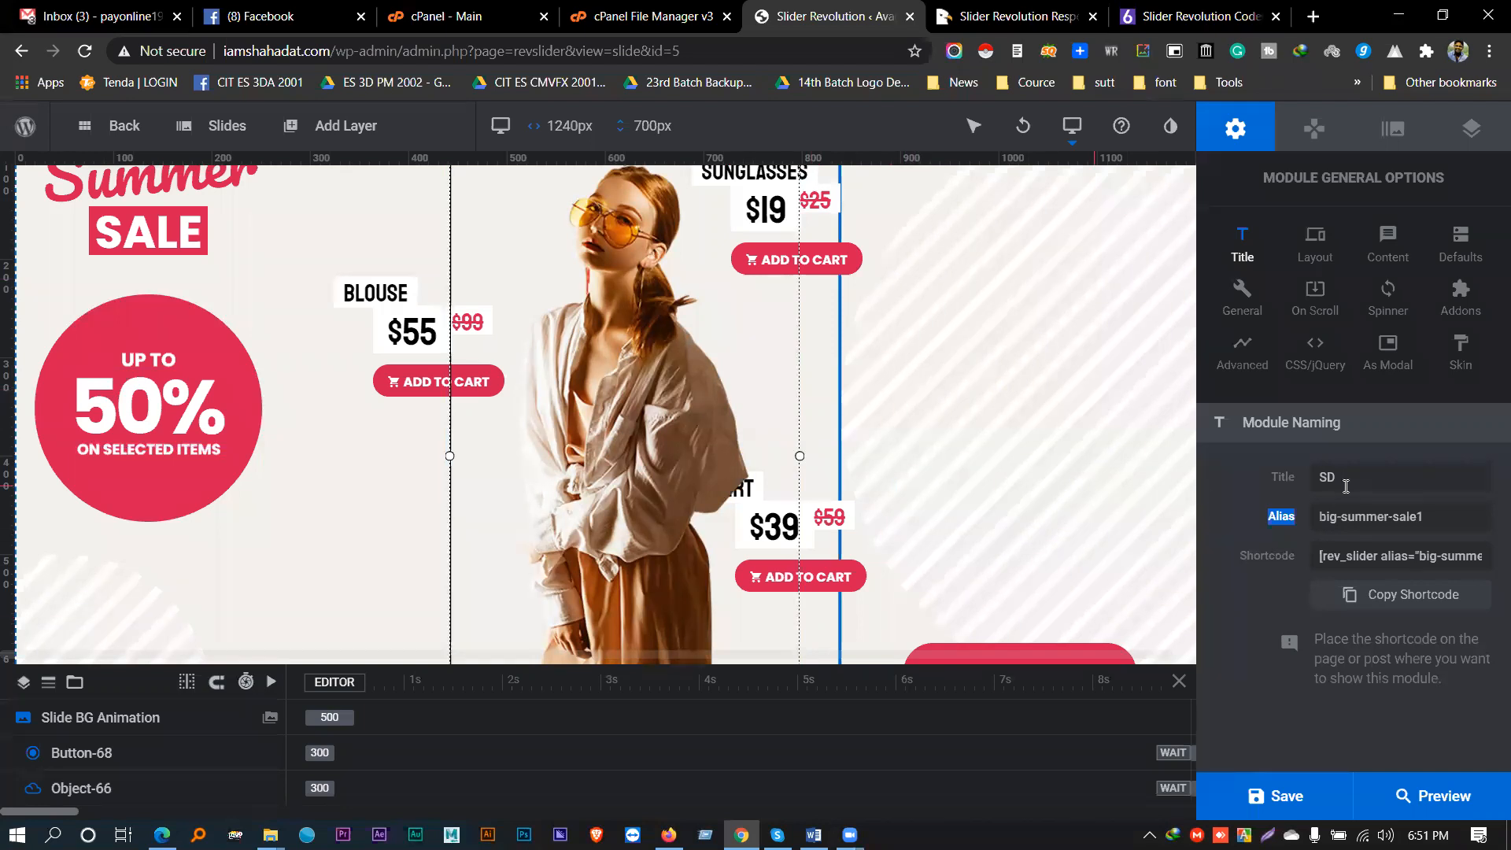
{"action": "left_click_drag", "start_coordinate": [1413, 517], "coordinate": [1300, 520]}
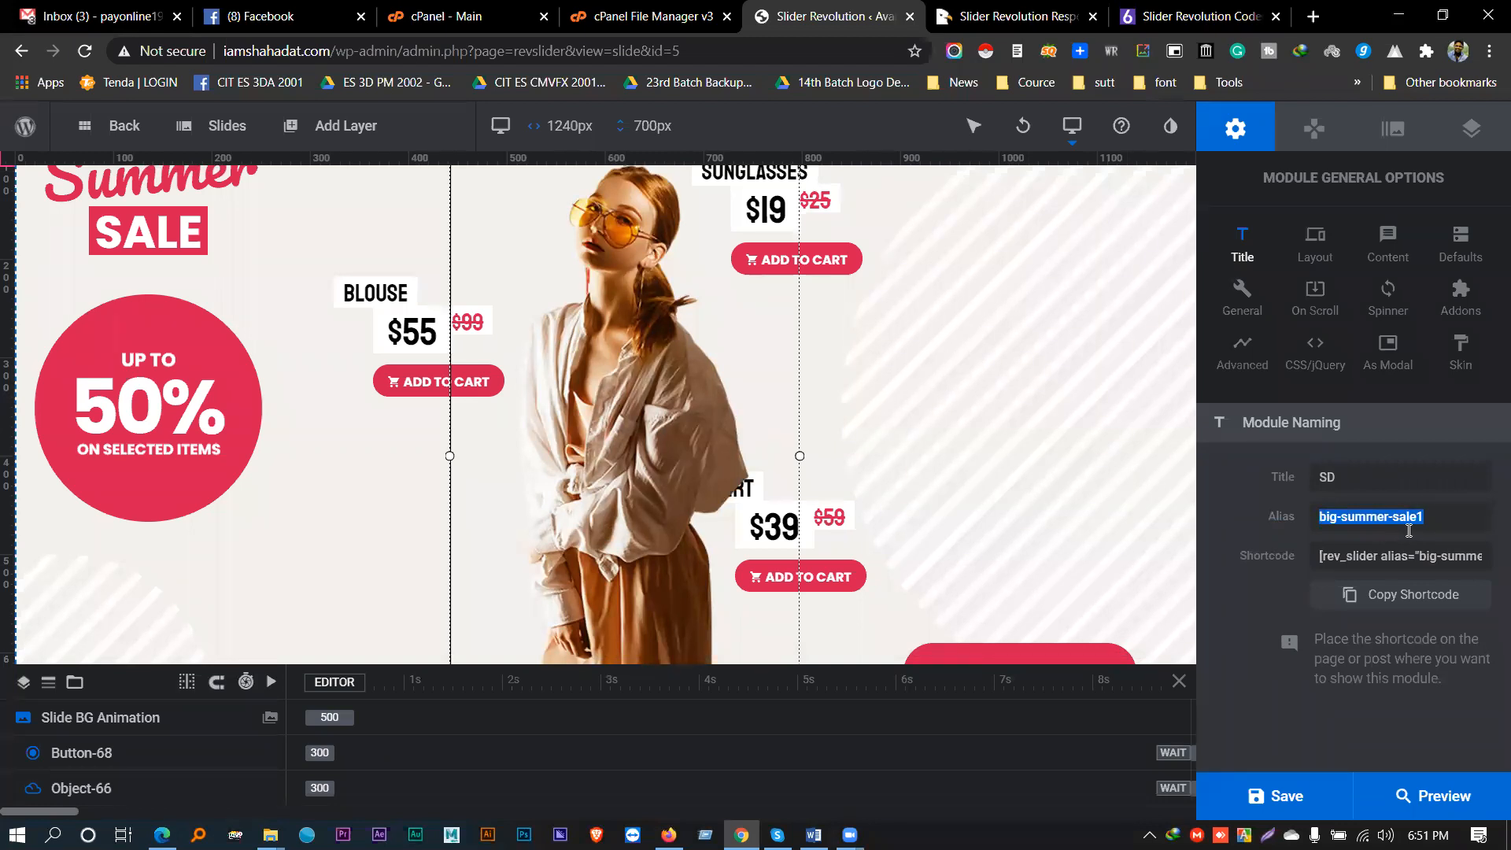
{"action": "type", "text": "SD-1"}
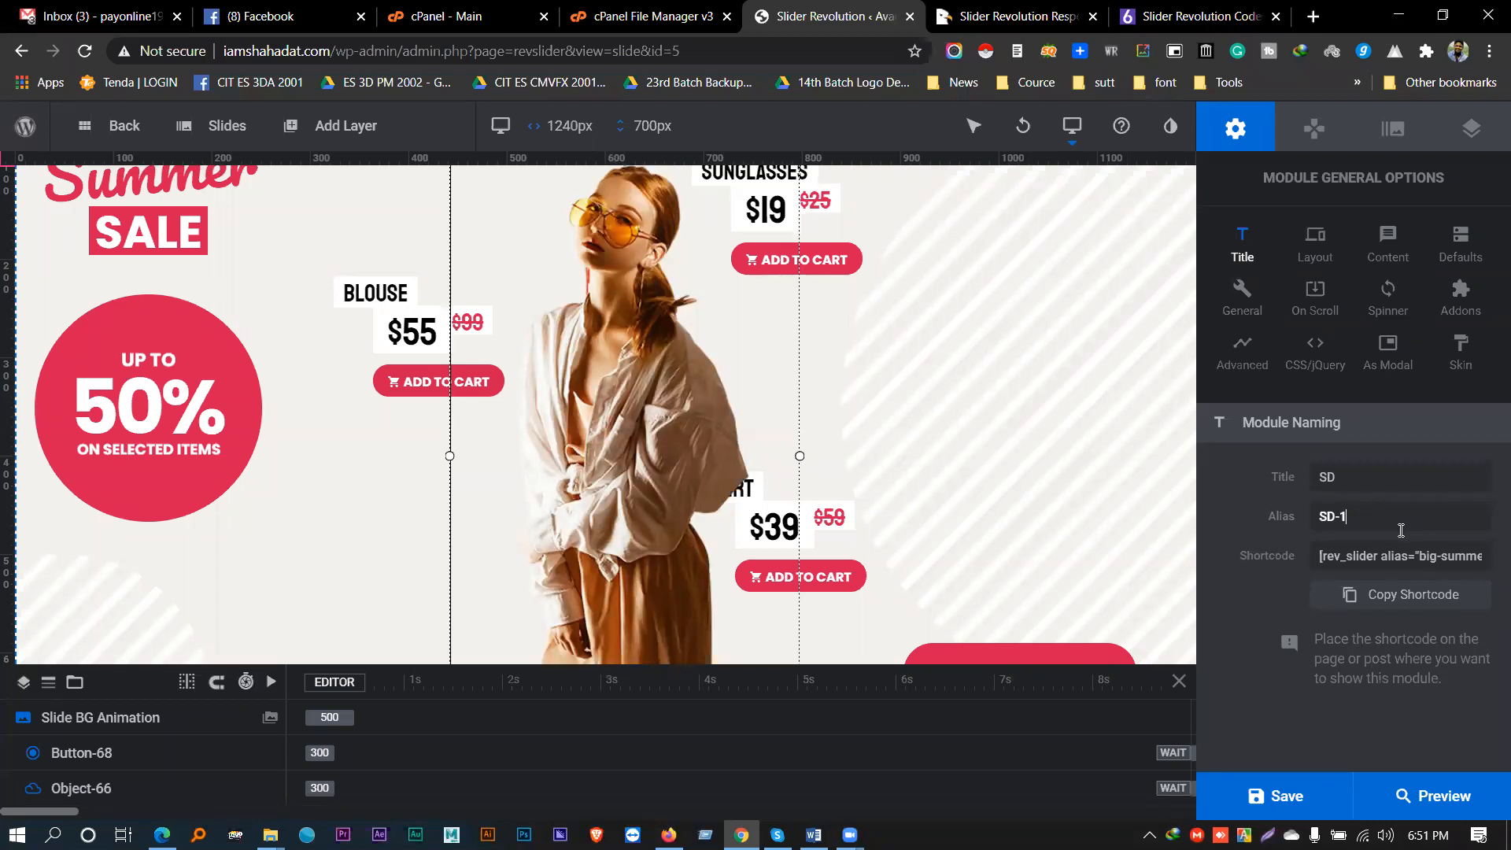
{"action": "key", "text": "BackSpace"}
{"action": "type", "text": "home"}
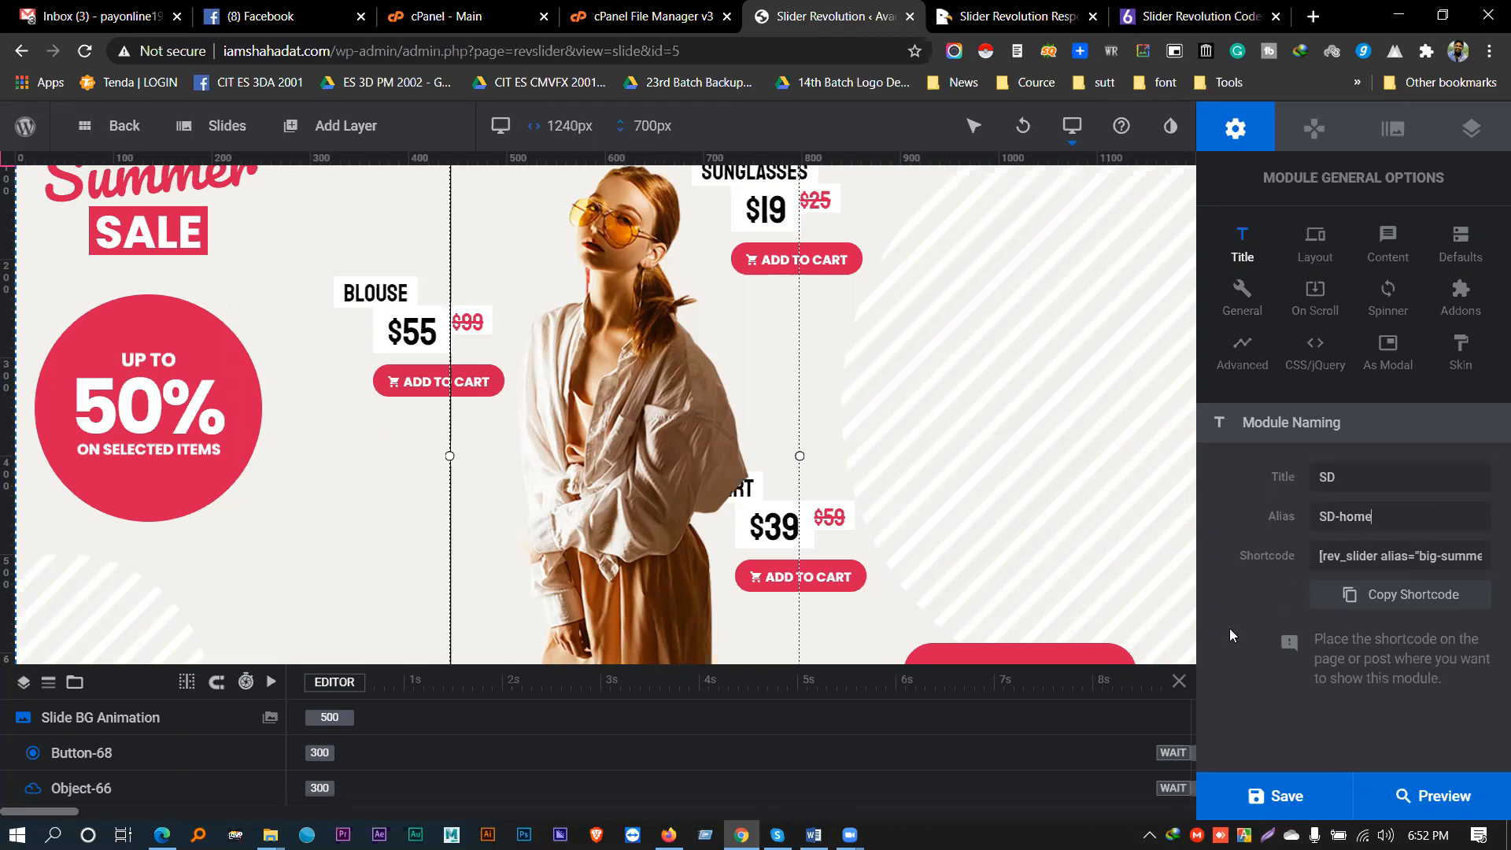
- Commit the SD-home alias and copy the updated [rev_slider alias="SD-home"] shortcode
{"action": "left_click", "coordinate": [1240, 555]}
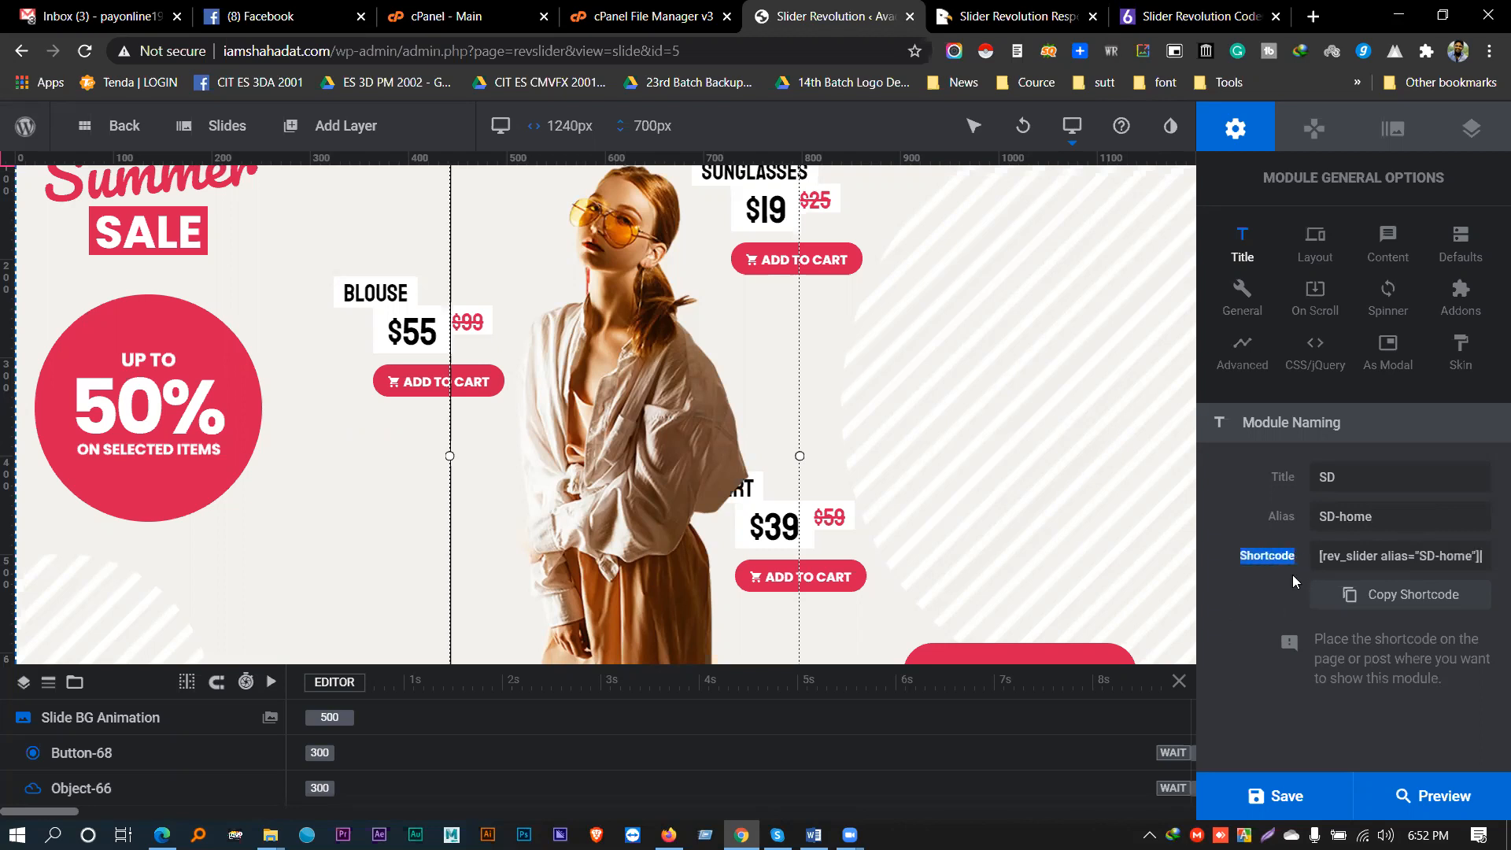
{"action": "left_click", "coordinate": [1330, 557]}
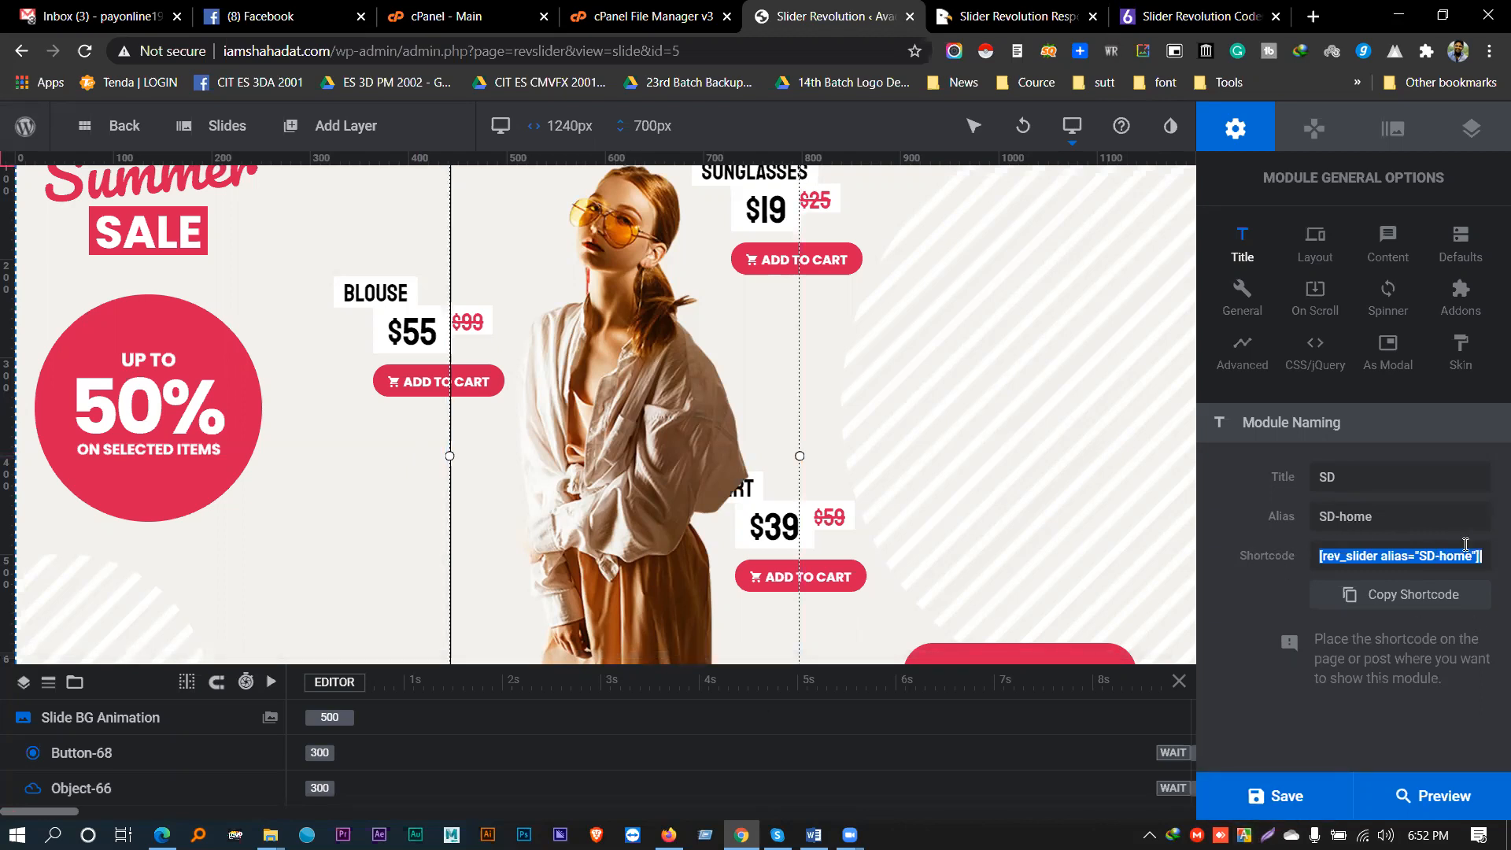
{"action": "left_click", "coordinate": [1400, 604]}
- In Layout settings, try the Scene and Carousel types, then return Type to Slider
{"action": "left_click", "coordinate": [1322, 254]}
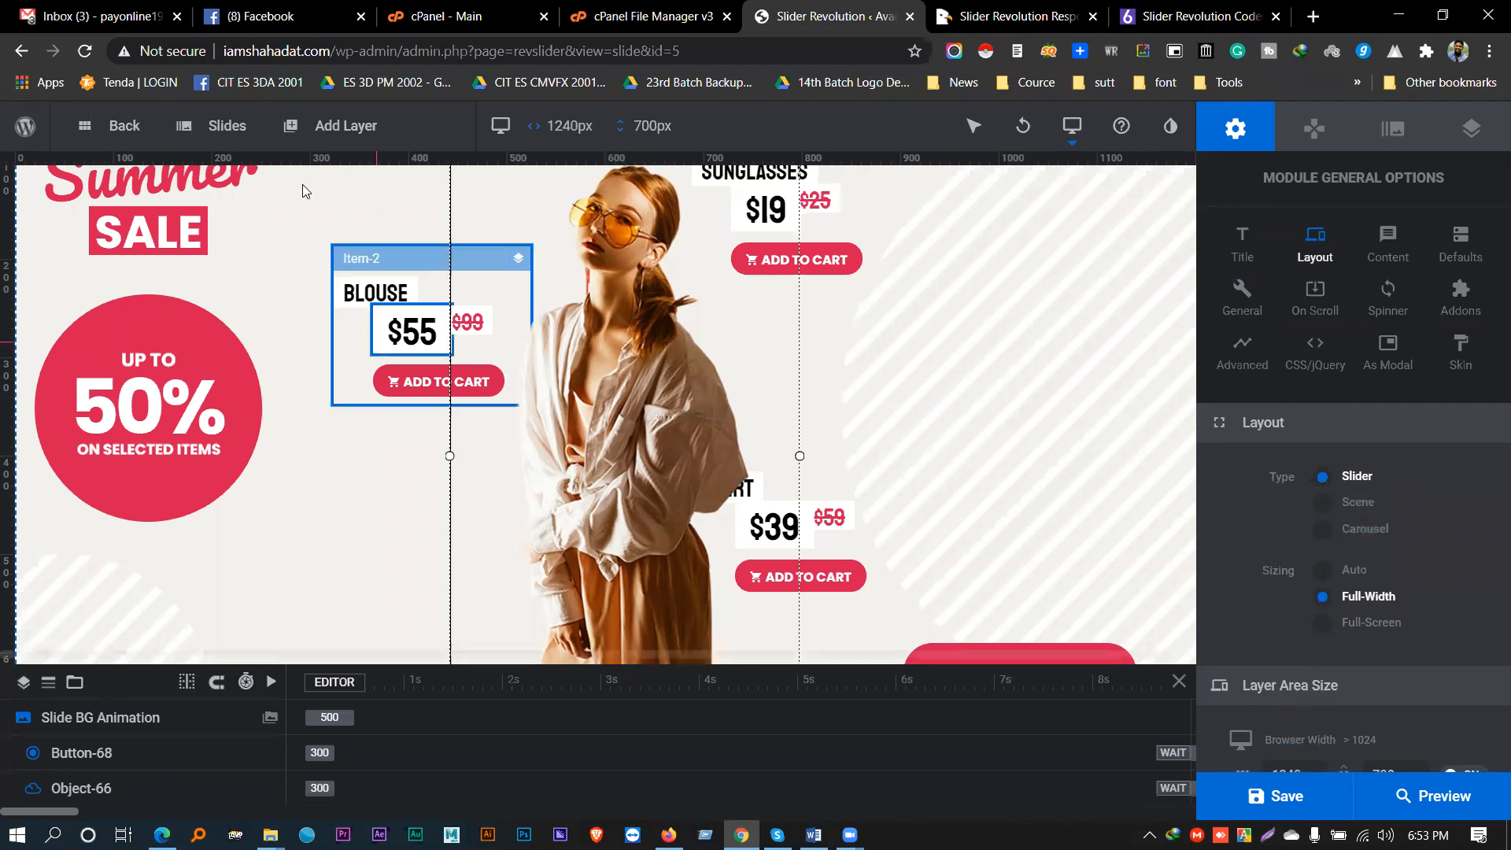
{"action": "mouse_move", "coordinate": [387, 123]}
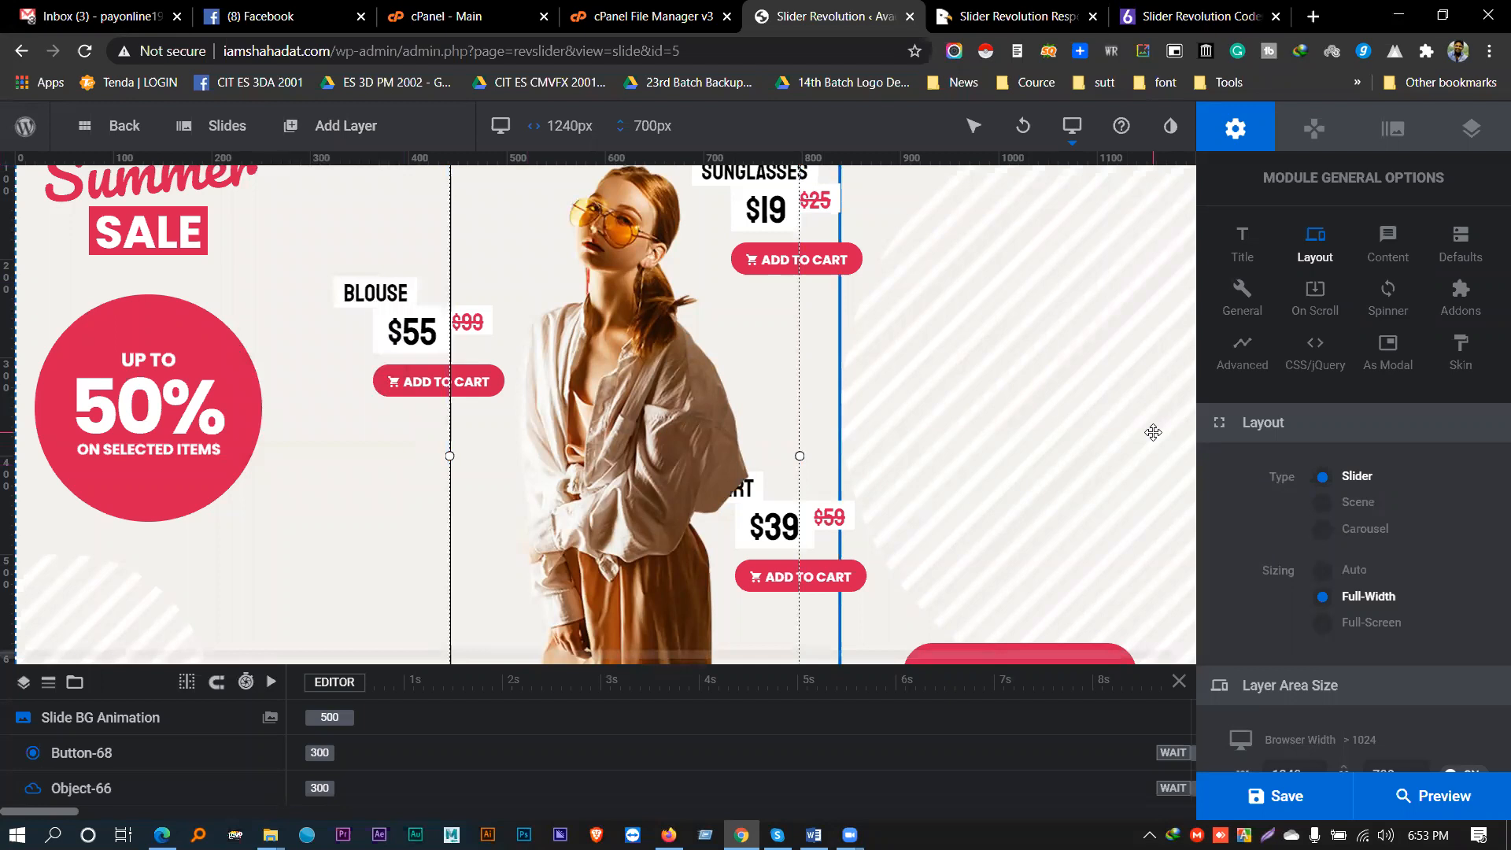
{"action": "left_click", "coordinate": [1349, 502]}
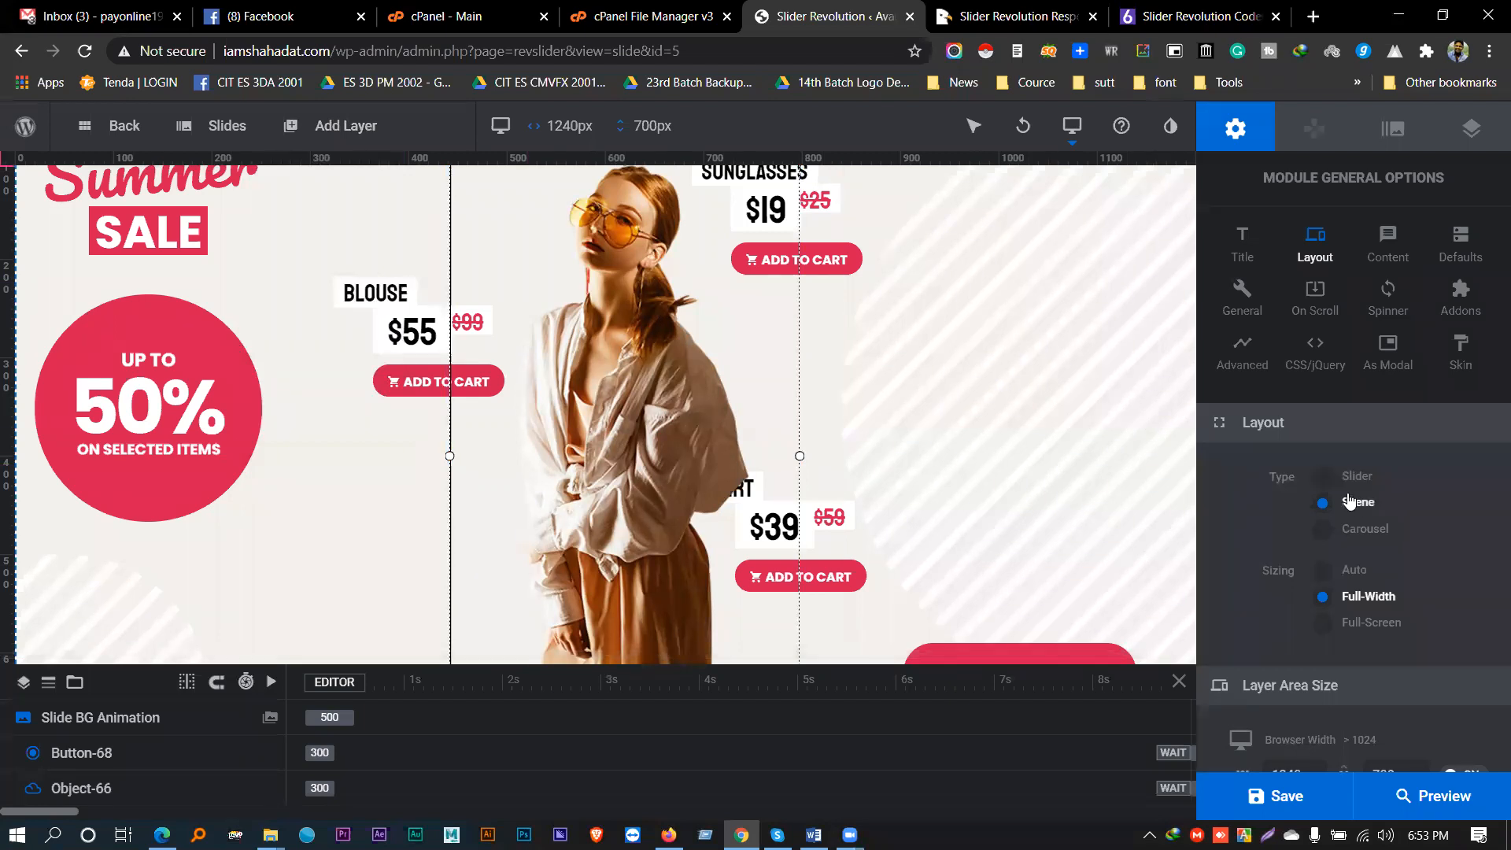
{"action": "left_click", "coordinate": [1354, 480]}
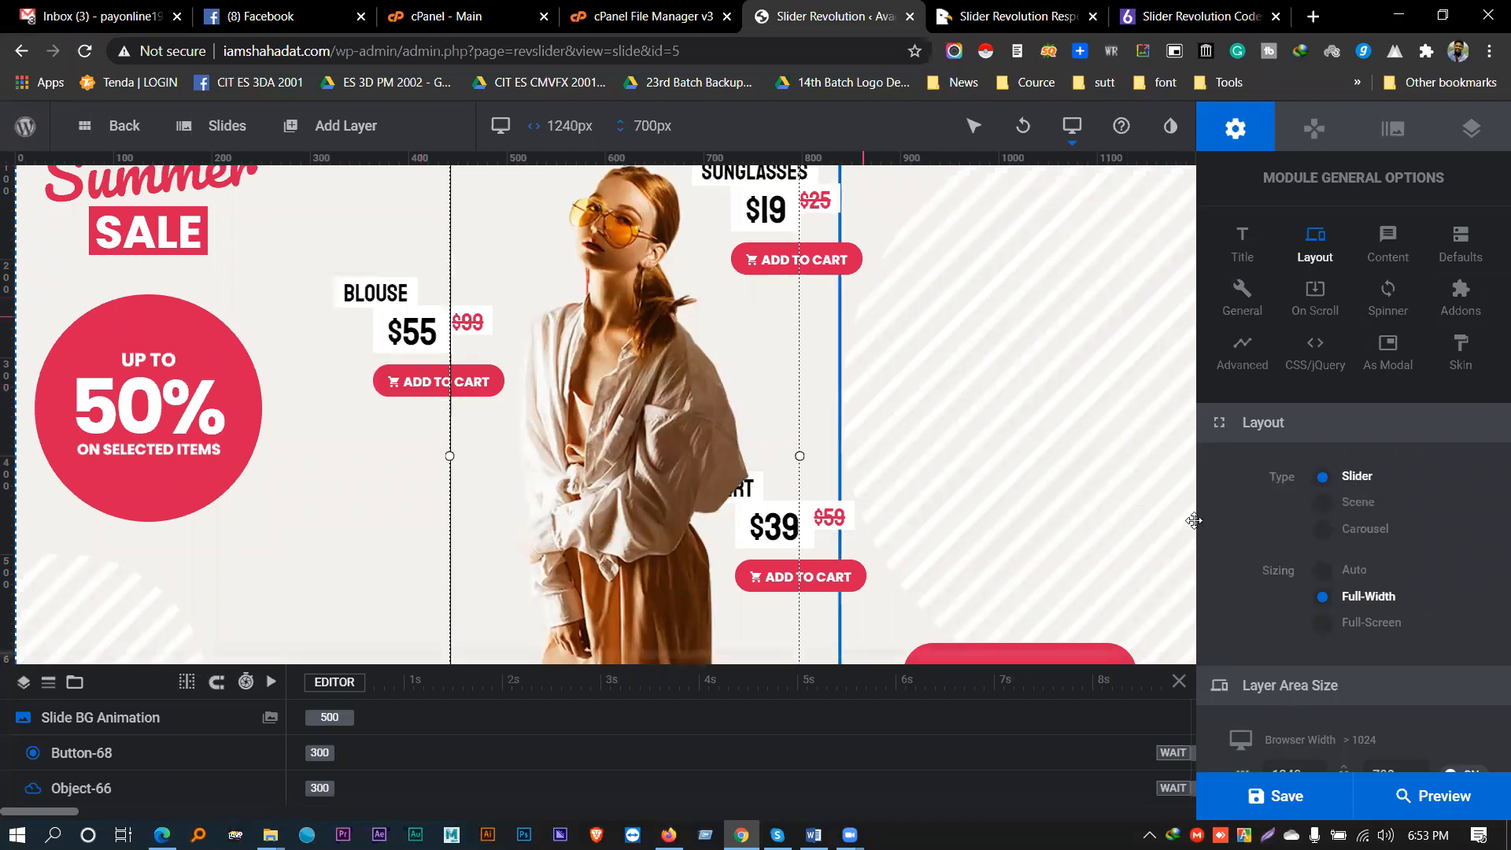
{"action": "left_click", "coordinate": [1361, 531]}
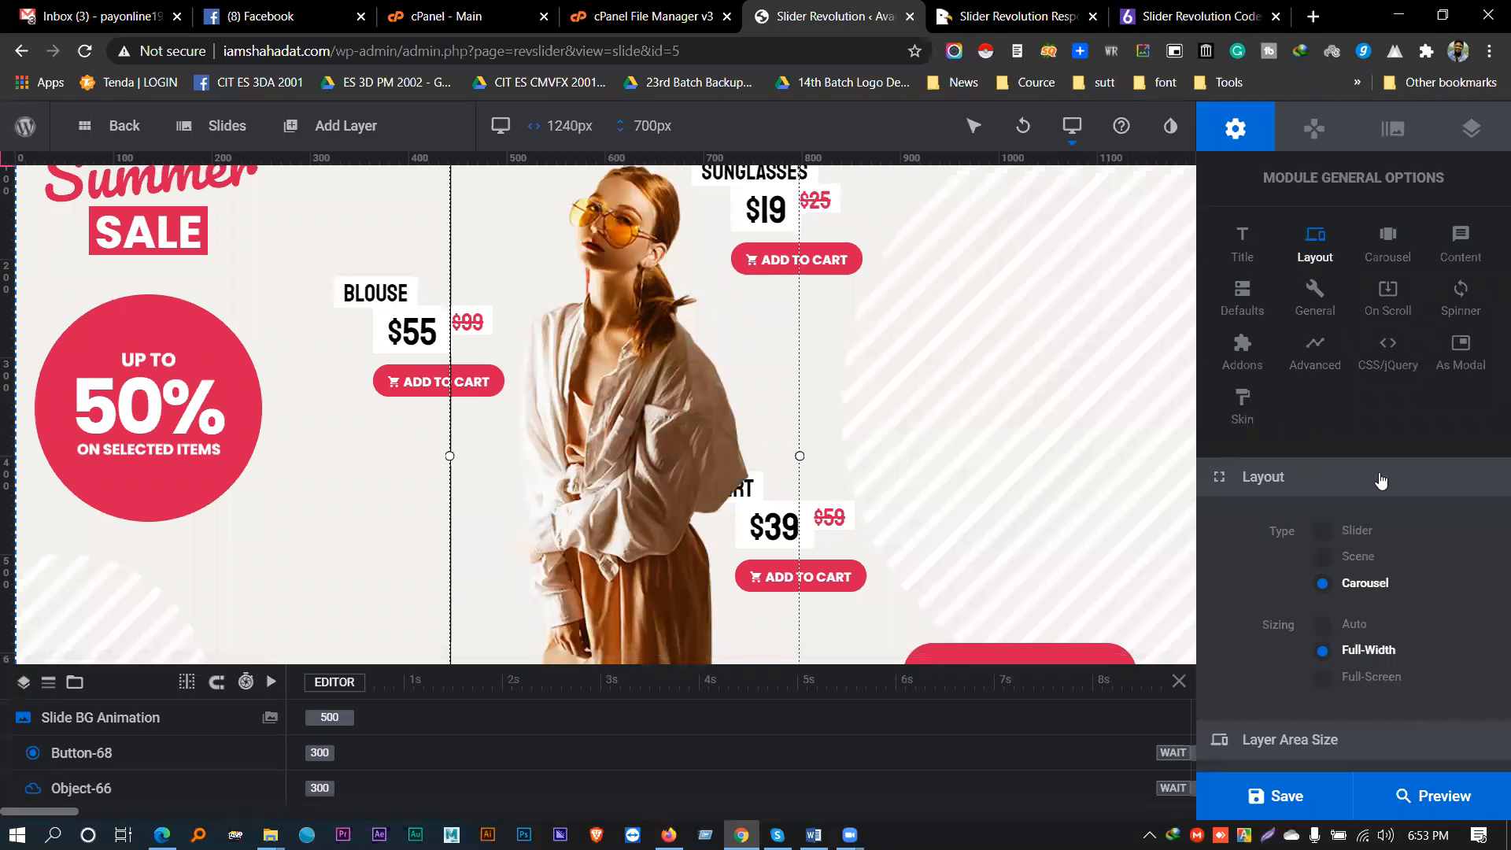
{"action": "left_click", "coordinate": [1346, 535]}
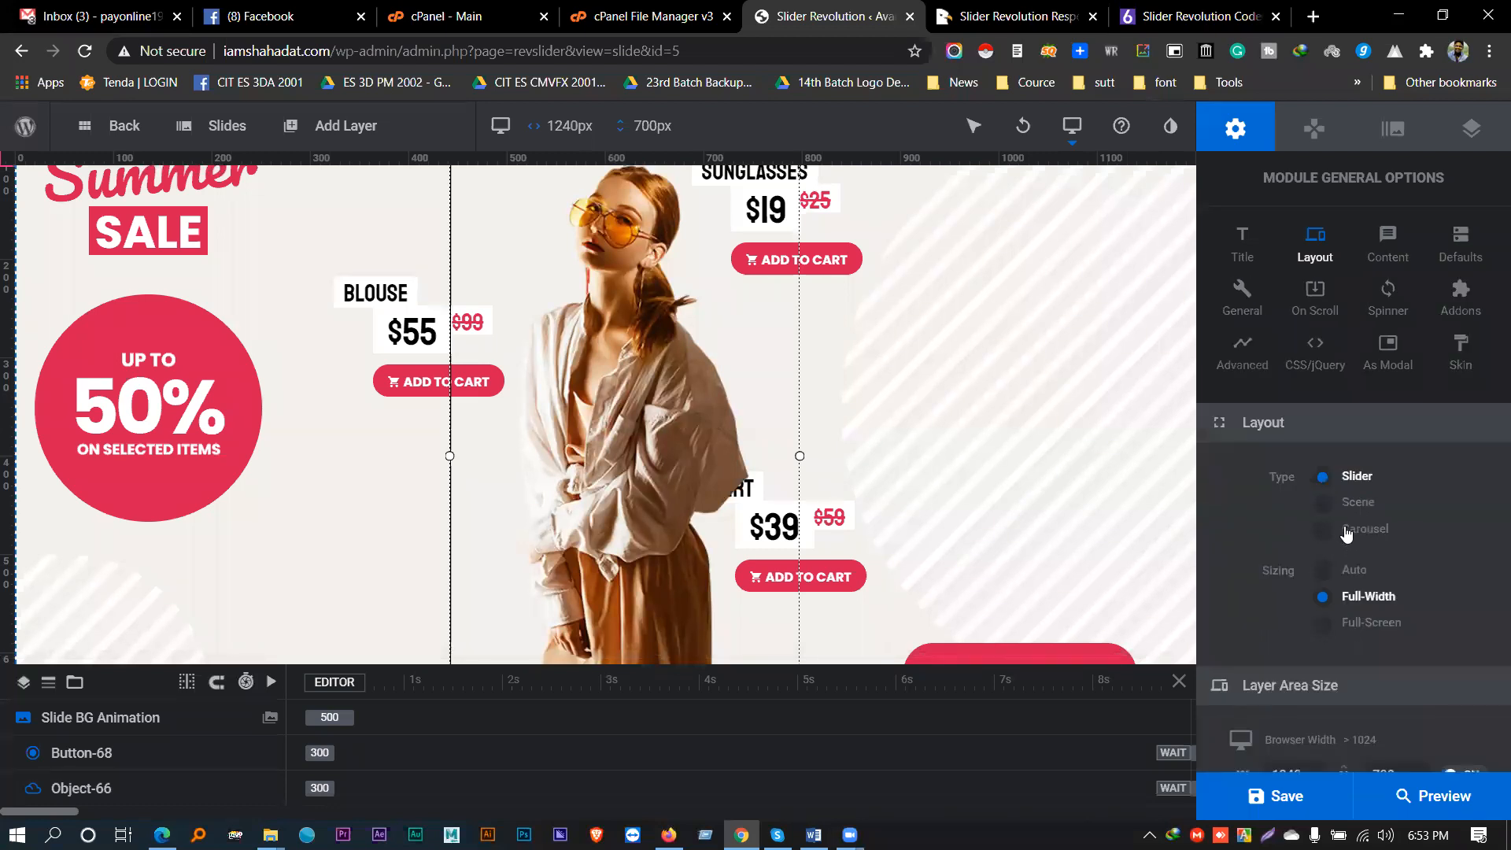
- Highlight the Type setting and the Full-Width Sizing option while explaining them
{"action": "double_click", "coordinate": [1281, 477]}
{"action": "scroll", "coordinate": [1259, 498], "scroll_direction": "down", "scroll_amount": 2}
{"action": "left_click", "coordinate": [1264, 442]}
{"action": "left_click_drag", "start_coordinate": [1291, 446], "coordinate": [1319, 453]}
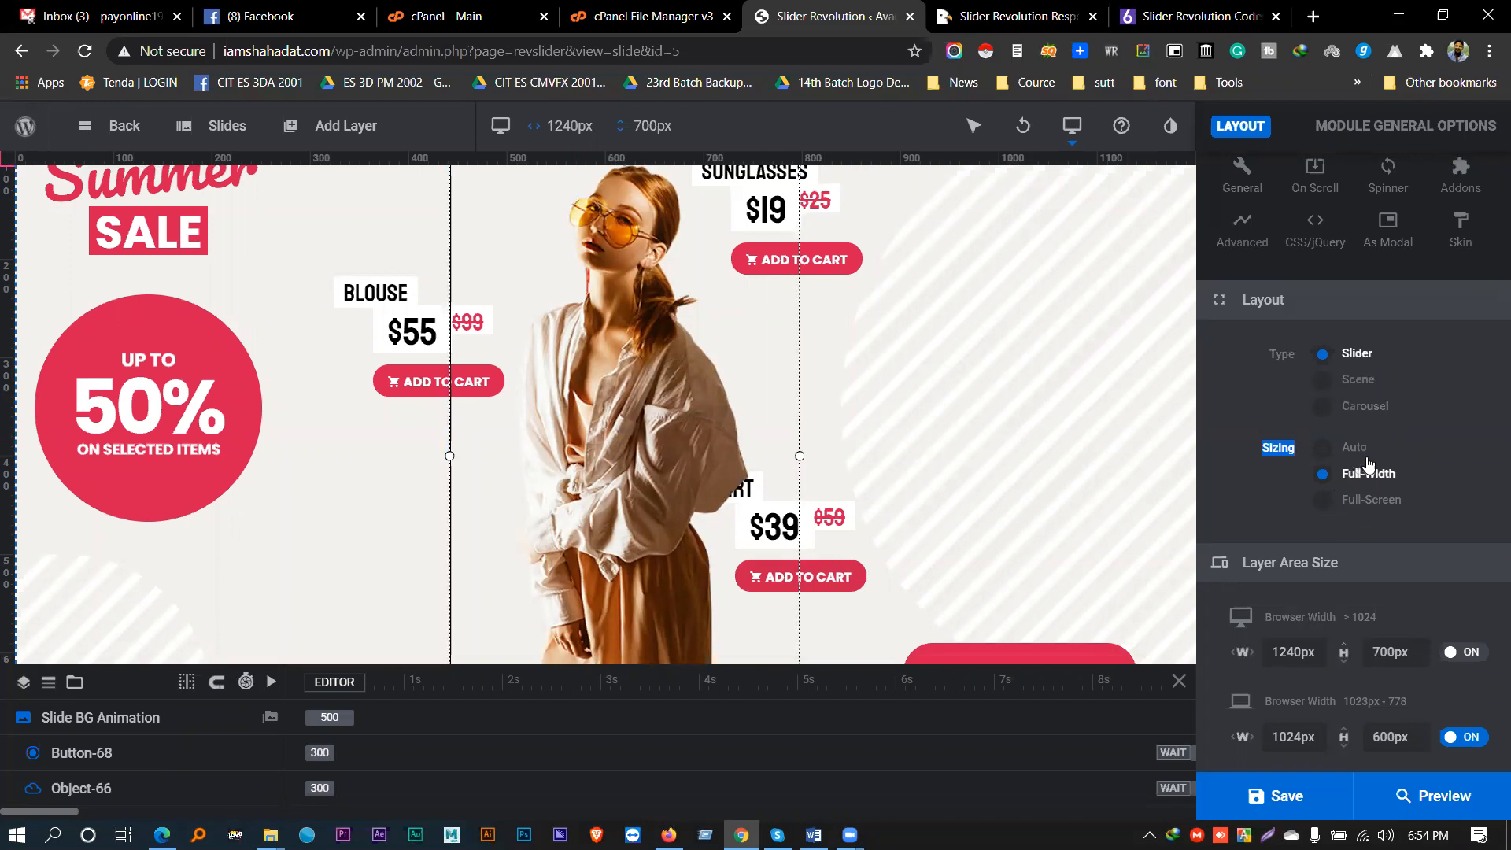
{"action": "scroll", "coordinate": [1330, 468], "scroll_direction": "down", "scroll_amount": 3}
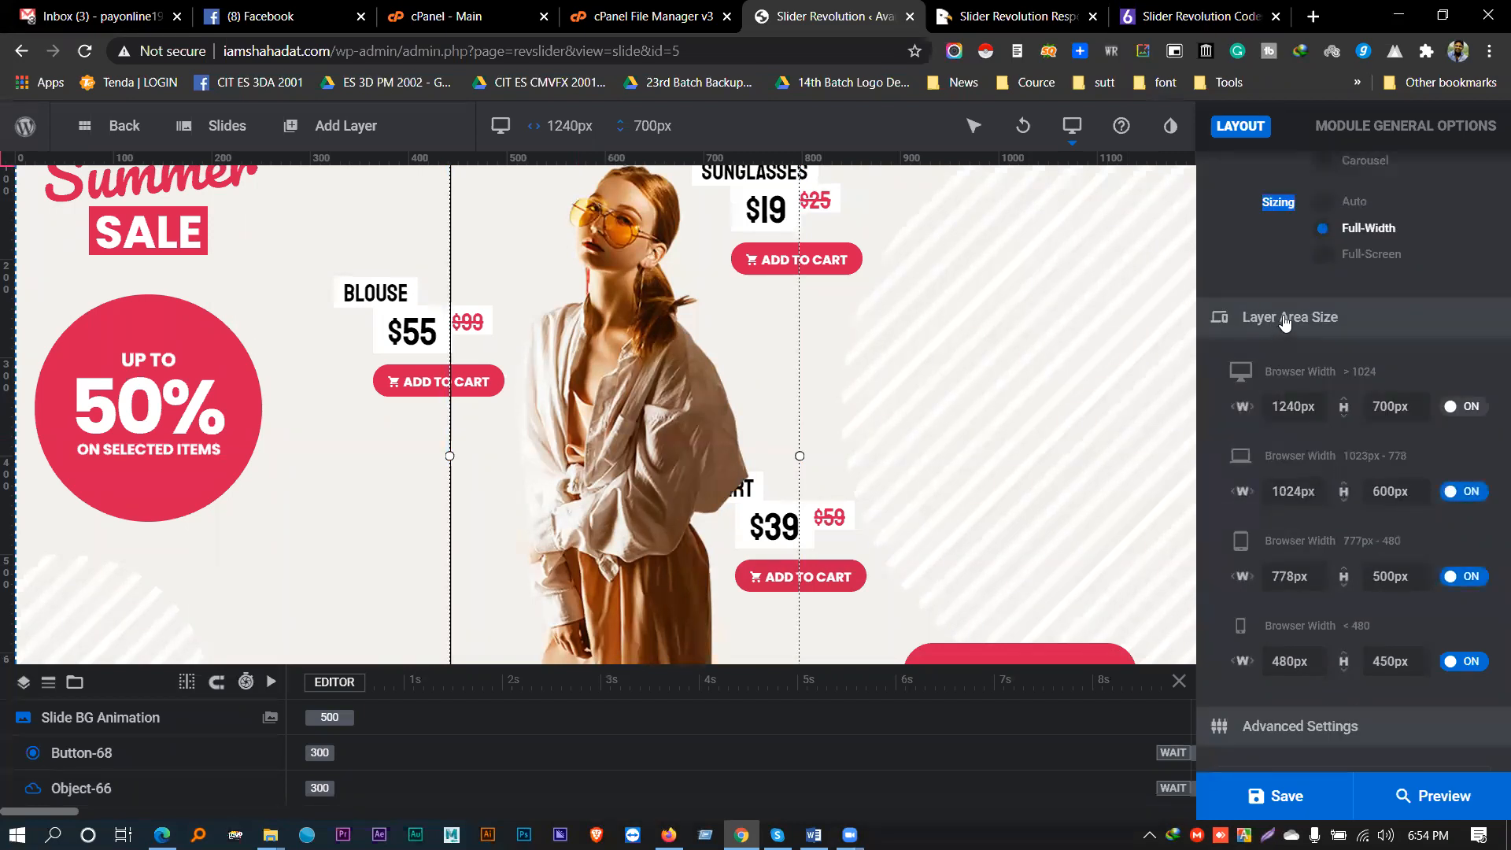
{"action": "scroll", "coordinate": [1275, 423], "scroll_direction": "up", "scroll_amount": 5}
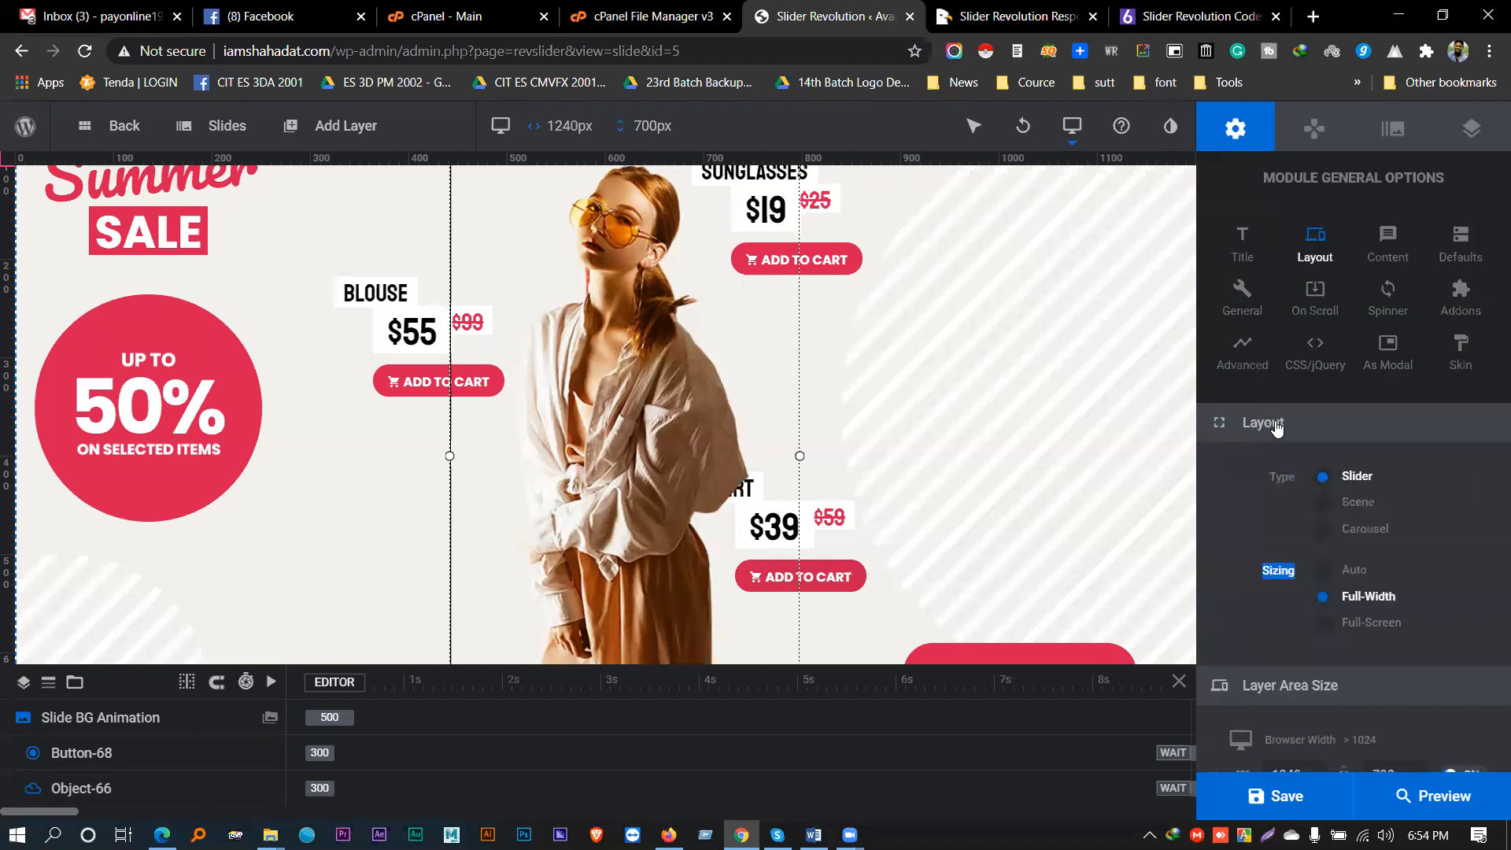
{"action": "left_click", "coordinate": [1320, 577]}
{"action": "scroll", "coordinate": [1320, 528], "scroll_direction": "down", "scroll_amount": 2}
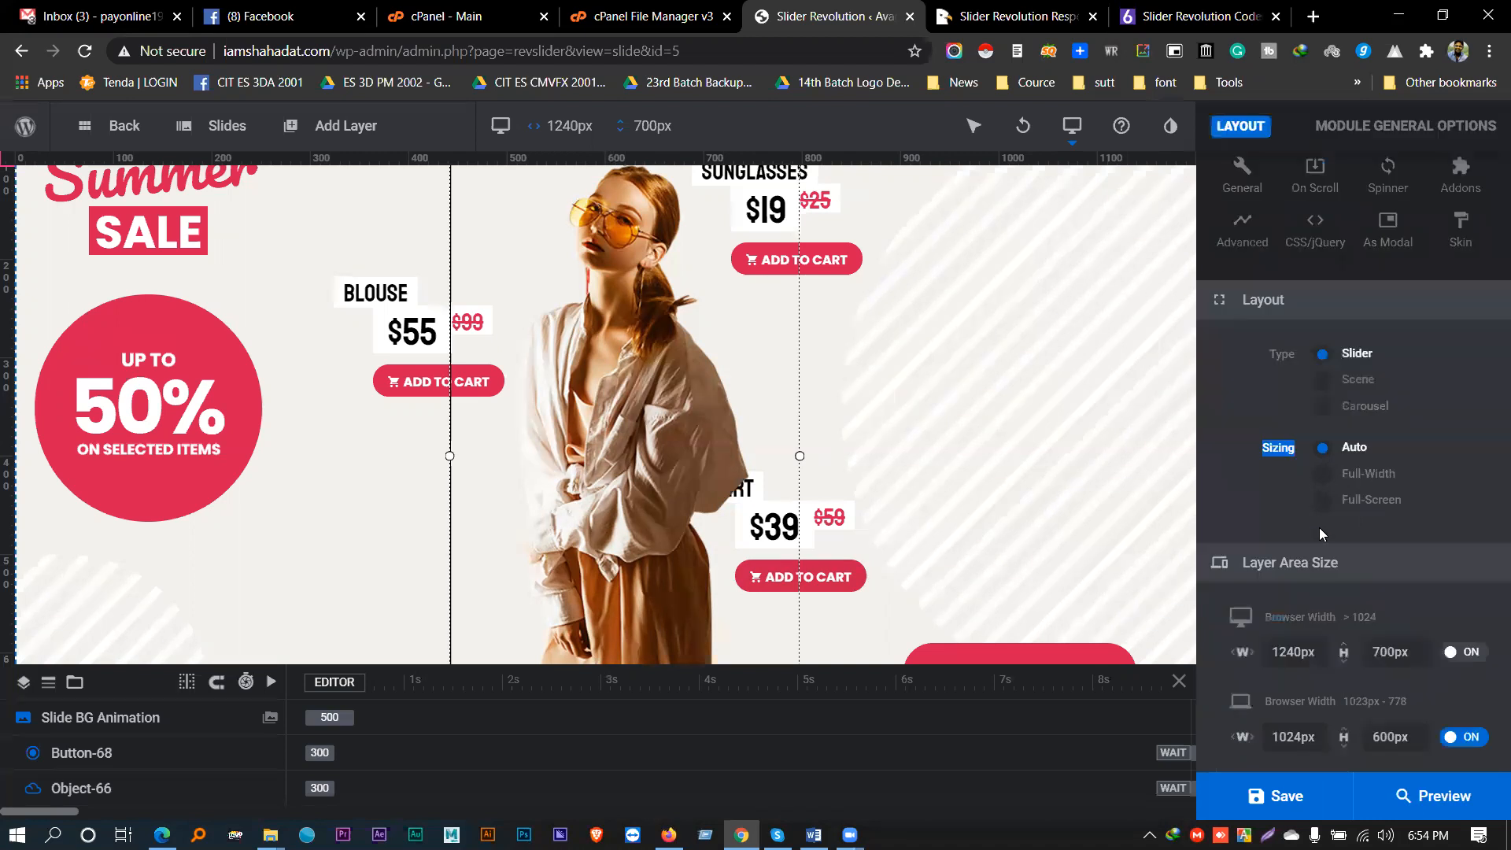
{"action": "left_click", "coordinate": [1321, 476]}
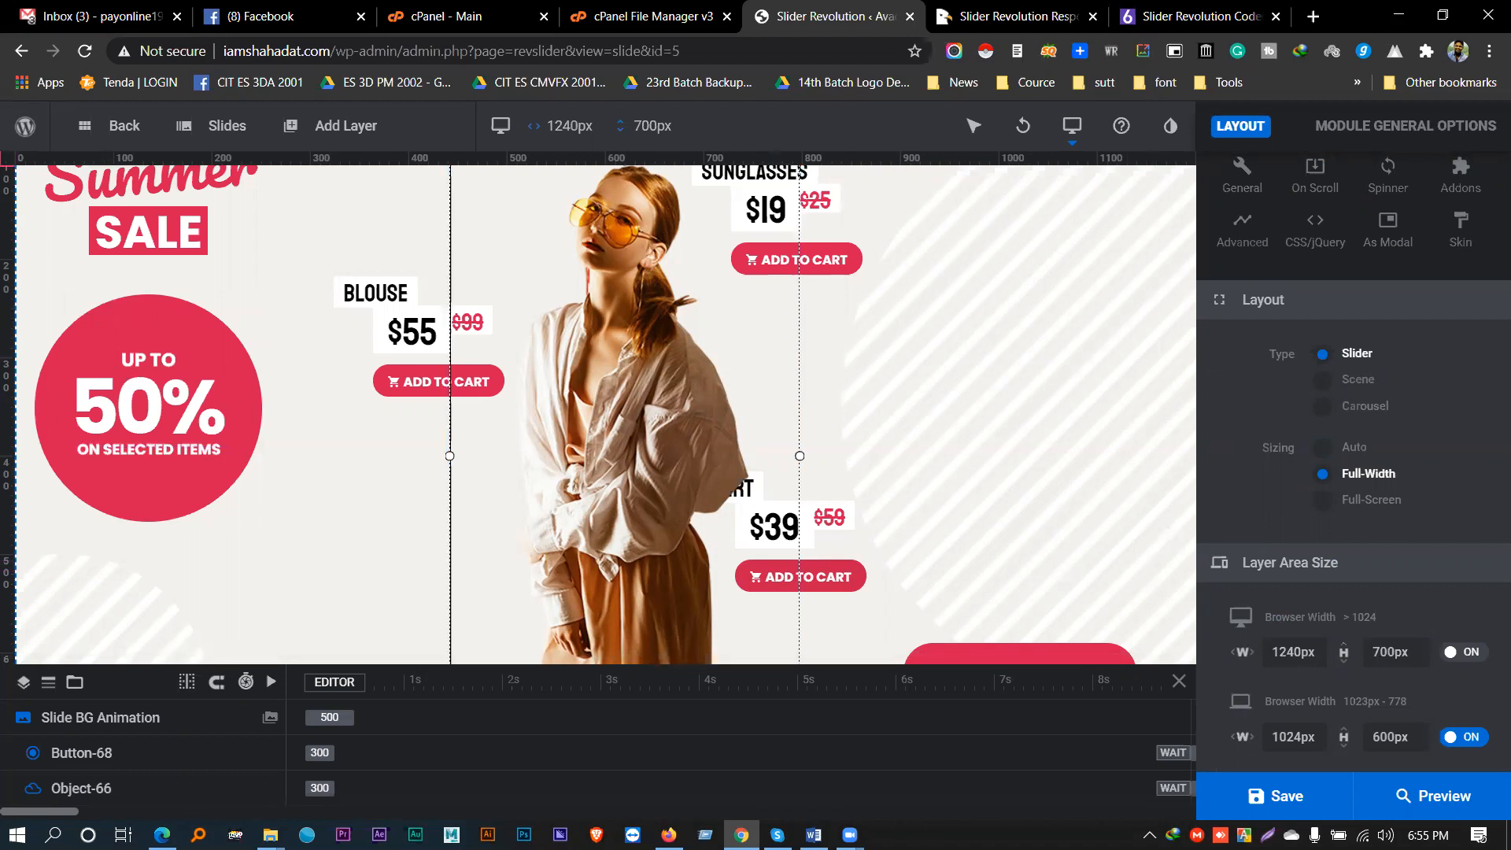
{"action": "scroll", "coordinate": [1425, 524], "scroll_direction": "down", "scroll_amount": 2}
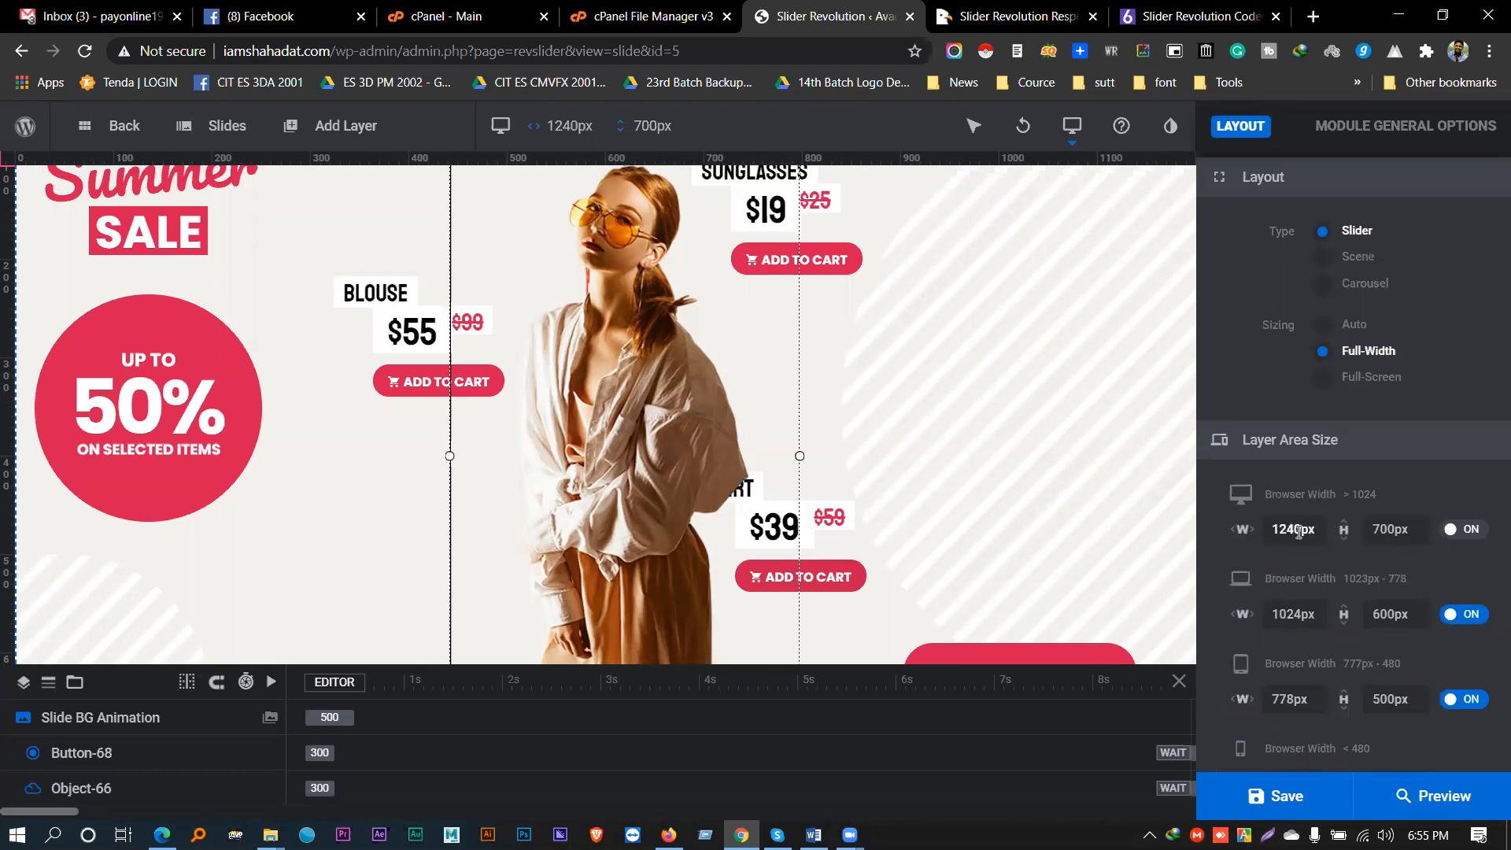
{"action": "left_click", "coordinate": [1241, 531]}
{"action": "left_click", "coordinate": [1468, 530]}
{"action": "double_click", "coordinate": [1470, 530]}
{"action": "left_click", "coordinate": [1477, 532]}
{"action": "double_click", "coordinate": [1480, 533]}
{"action": "double_click", "coordinate": [1486, 531]}
{"action": "scroll", "coordinate": [1489, 534], "scroll_direction": "down", "scroll_amount": 2}
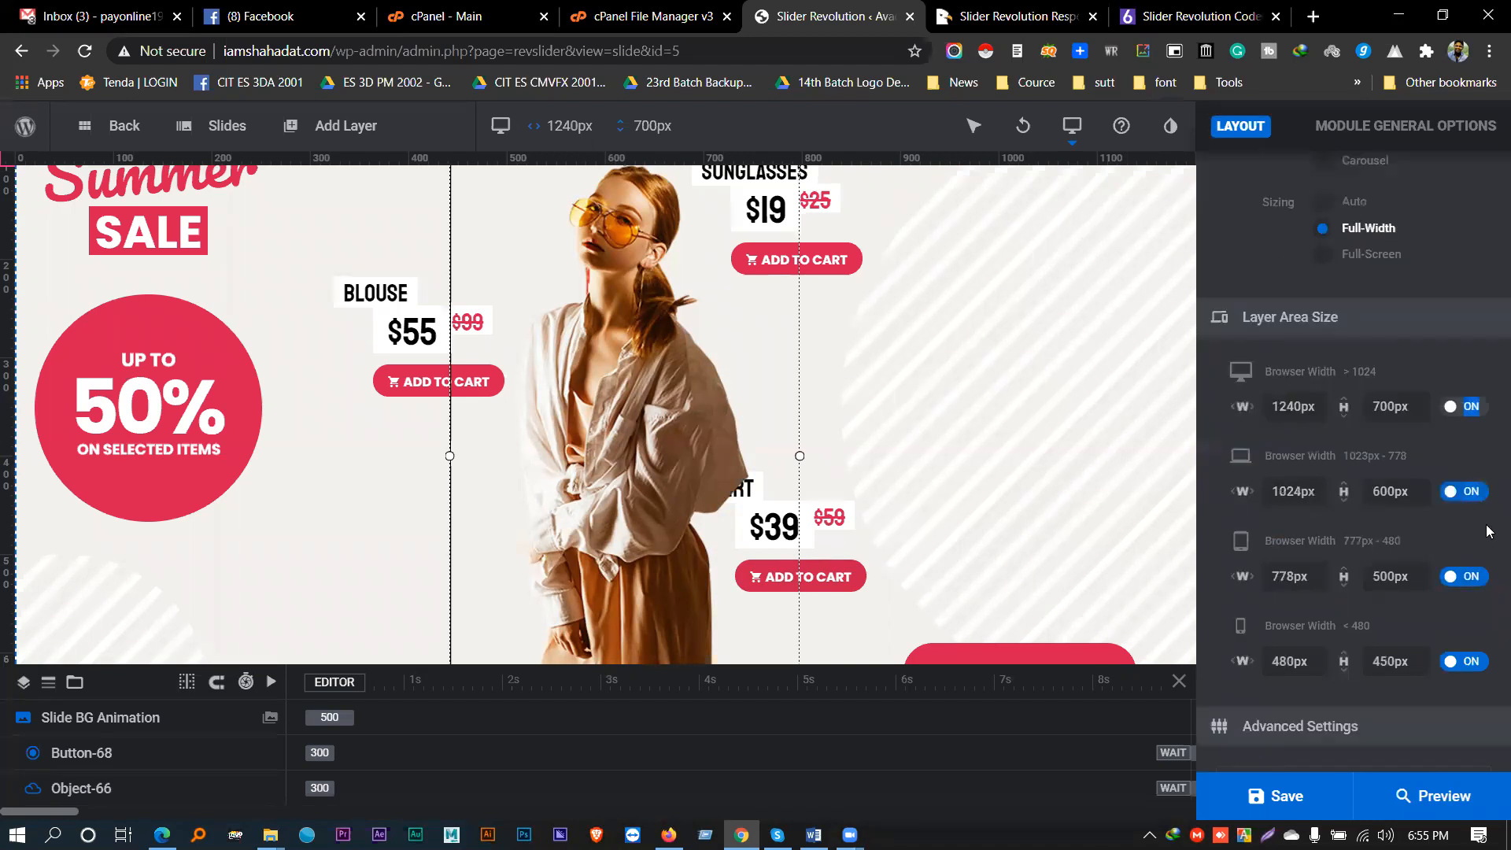
{"action": "double_click", "coordinate": [1282, 491]}
{"action": "left_click", "coordinate": [1458, 411]}
{"action": "double_click", "coordinate": [1448, 409]}
{"action": "double_click", "coordinate": [1447, 407]}
{"action": "left_click", "coordinate": [1447, 406]}
{"action": "double_click", "coordinate": [1446, 406]}
{"action": "left_click", "coordinate": [1445, 408]}
{"action": "scroll", "coordinate": [1437, 409], "scroll_direction": "down", "scroll_amount": 2}
{"action": "scroll", "coordinate": [1454, 405], "scroll_direction": "up", "scroll_amount": 2}
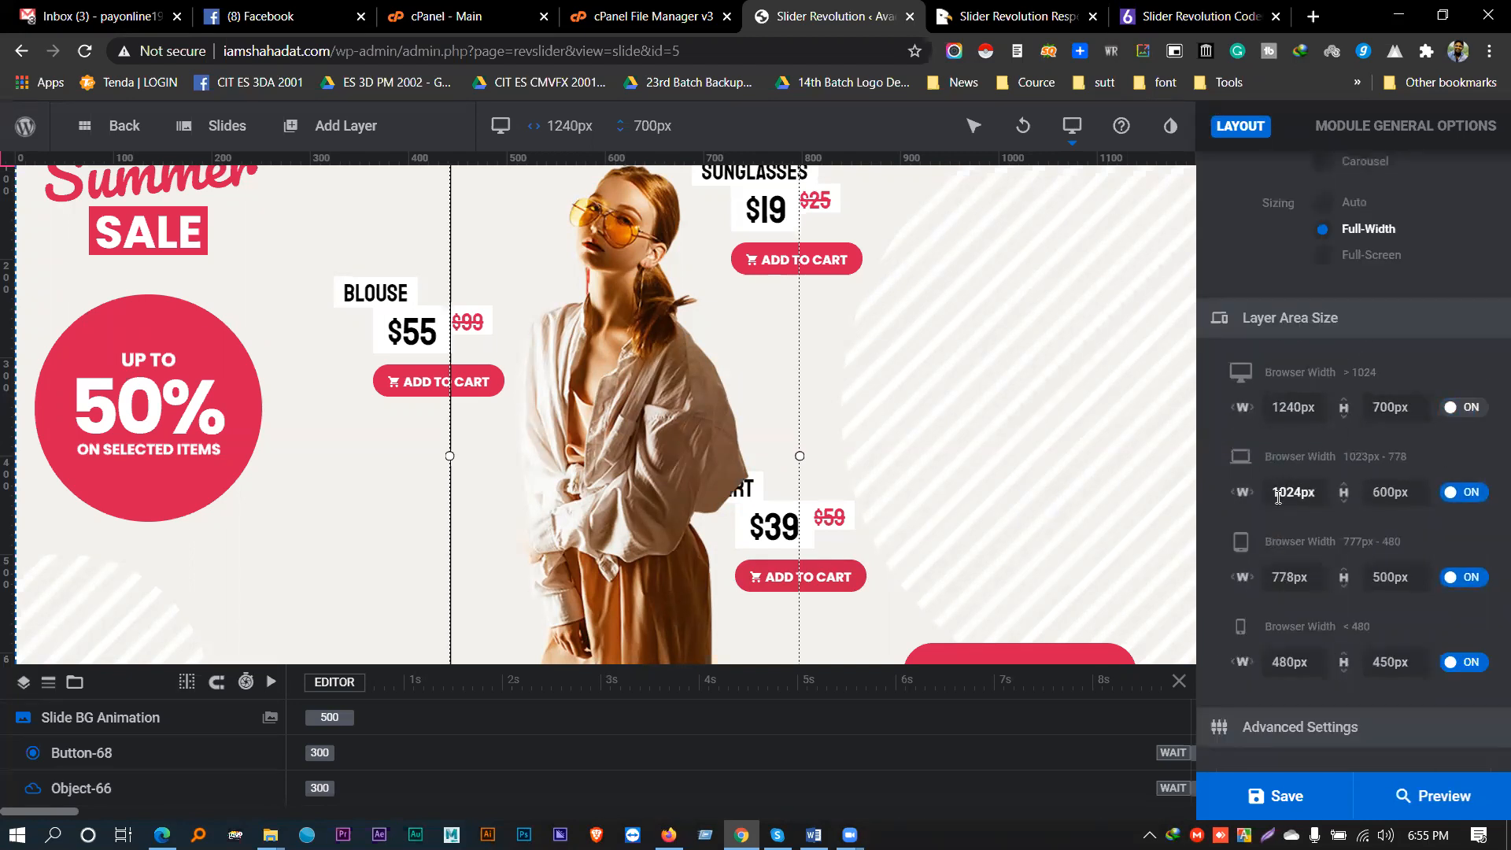
{"action": "double_click", "coordinate": [1304, 493]}
{"action": "left_click_drag", "start_coordinate": [1302, 491], "coordinate": [1274, 492]}
{"action": "left_click", "coordinate": [1292, 450]}
{"action": "scroll", "coordinate": [1286, 465], "scroll_direction": "down", "scroll_amount": 2}
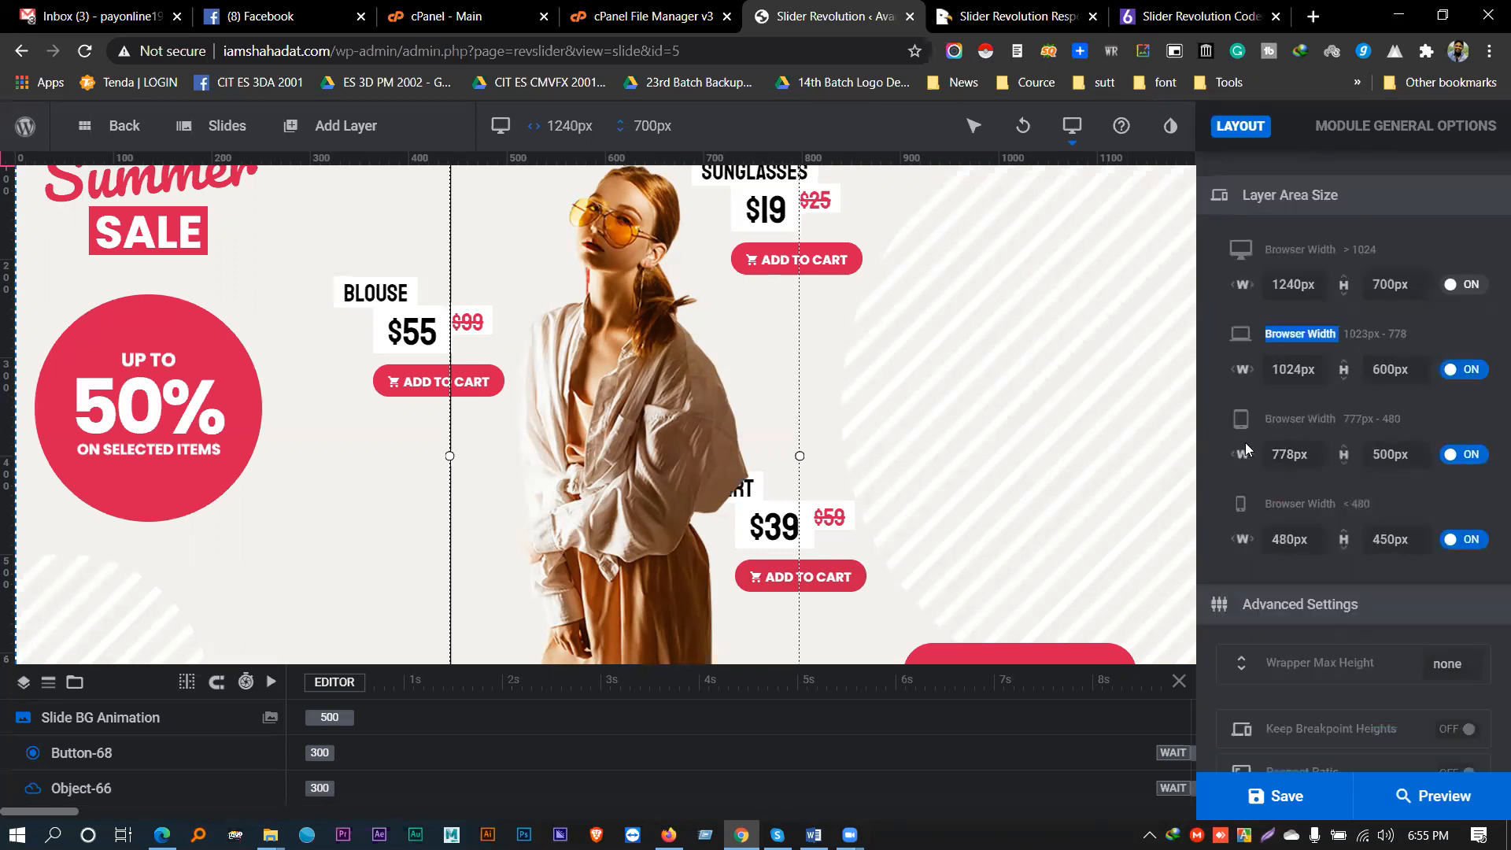
{"action": "left_click_drag", "start_coordinate": [1259, 501], "coordinate": [1364, 505]}
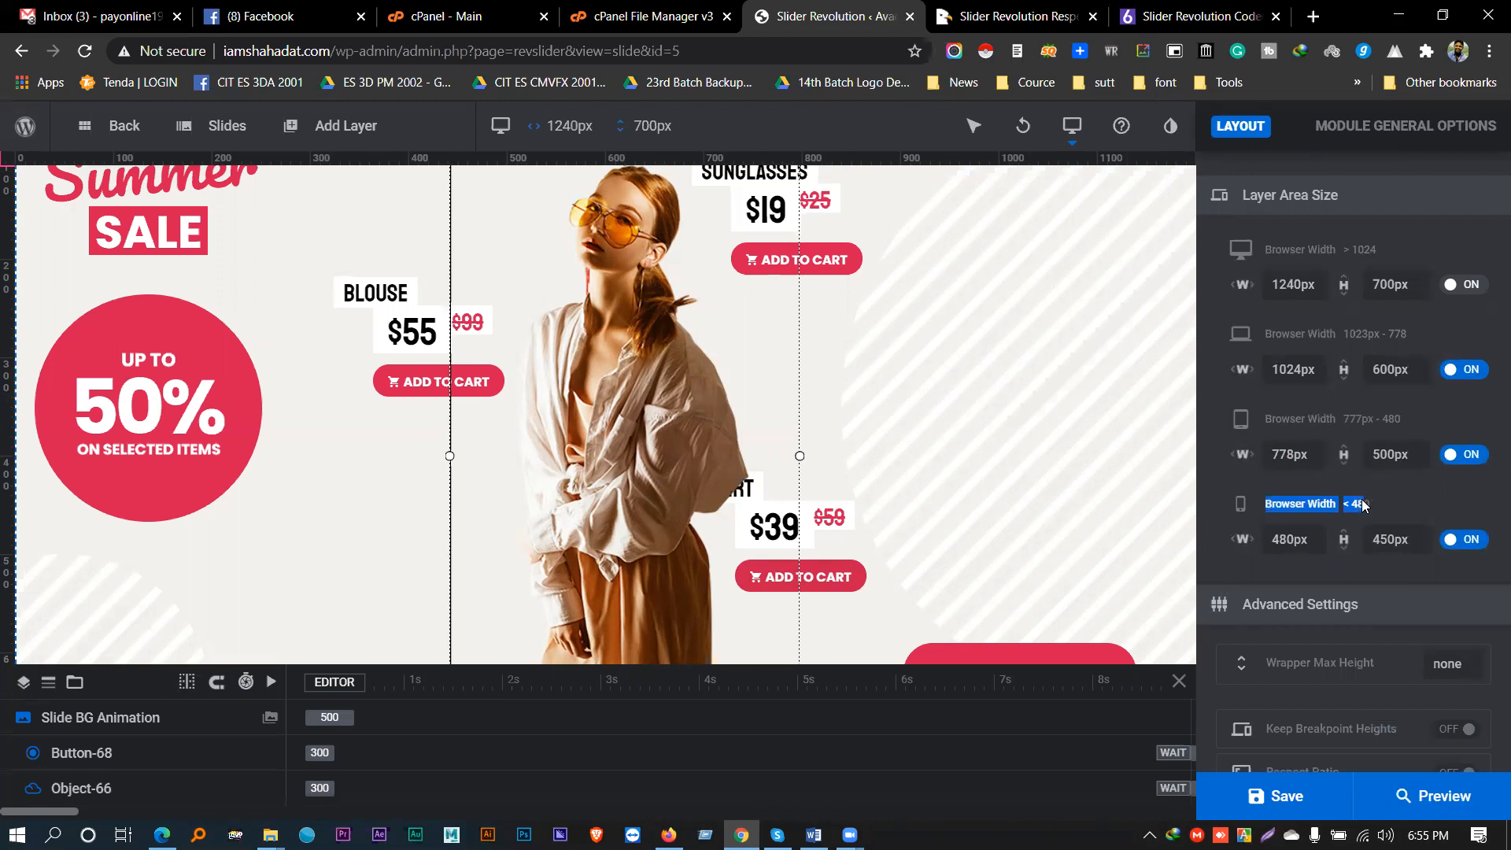
{"action": "scroll", "coordinate": [1365, 506], "scroll_direction": "down", "scroll_amount": 2}
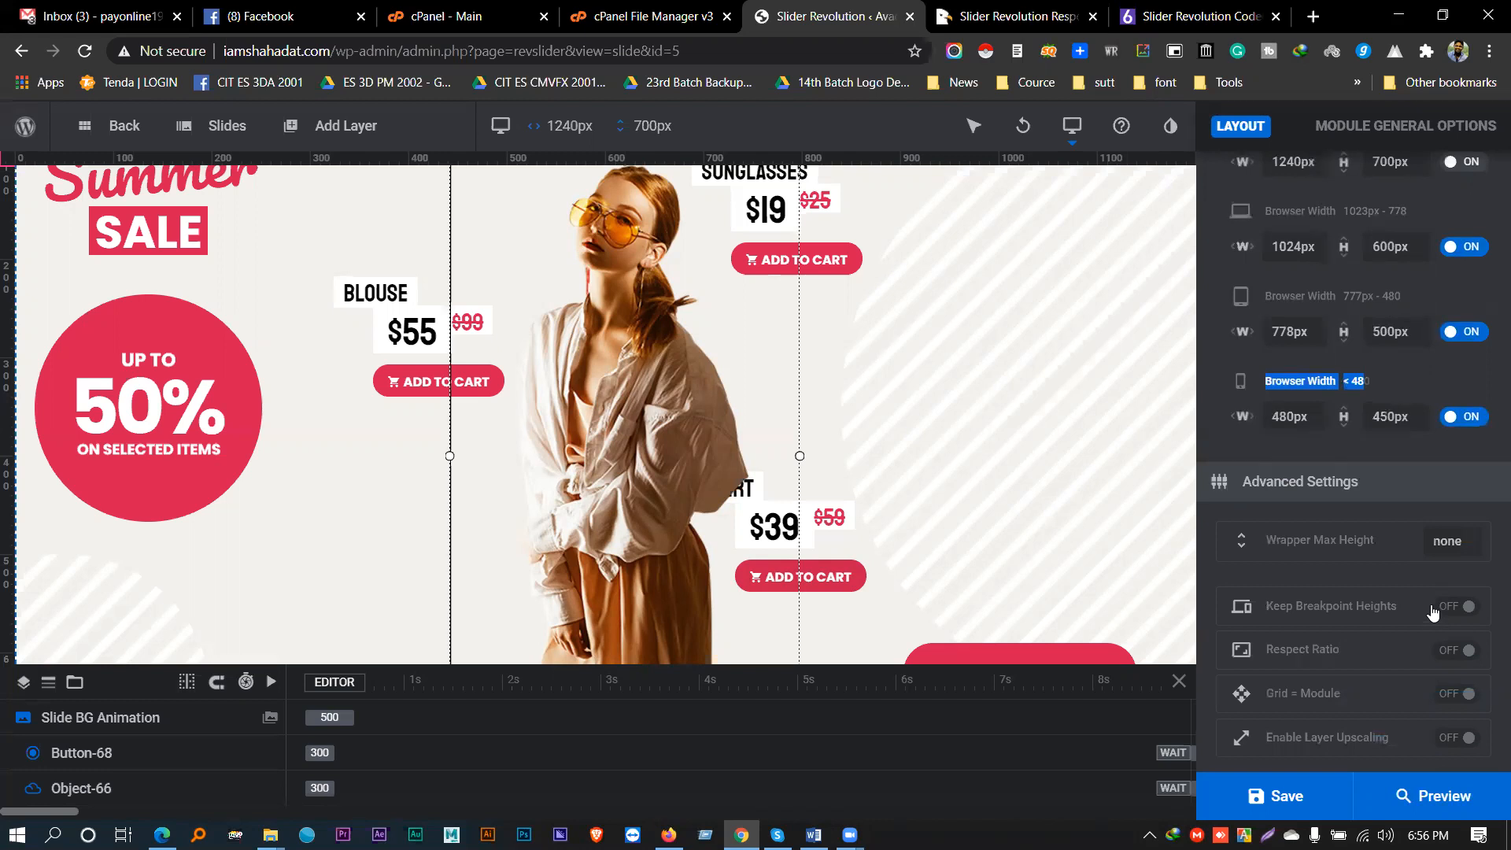
{"action": "scroll", "coordinate": [1432, 611], "scroll_direction": "down", "scroll_amount": 6}
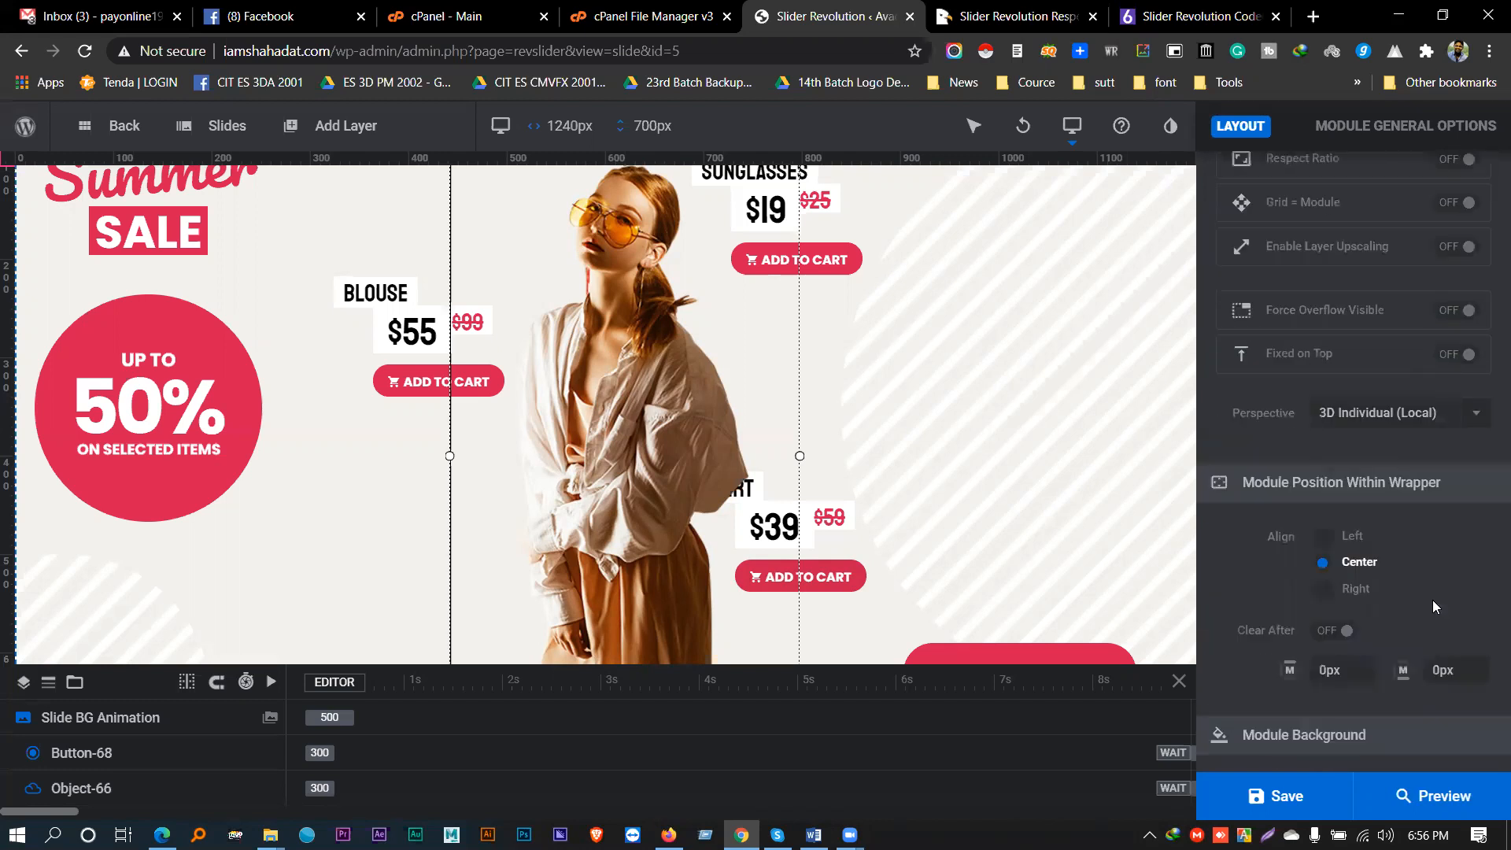
{"action": "scroll", "coordinate": [1432, 597], "scroll_direction": "up", "scroll_amount": 3}
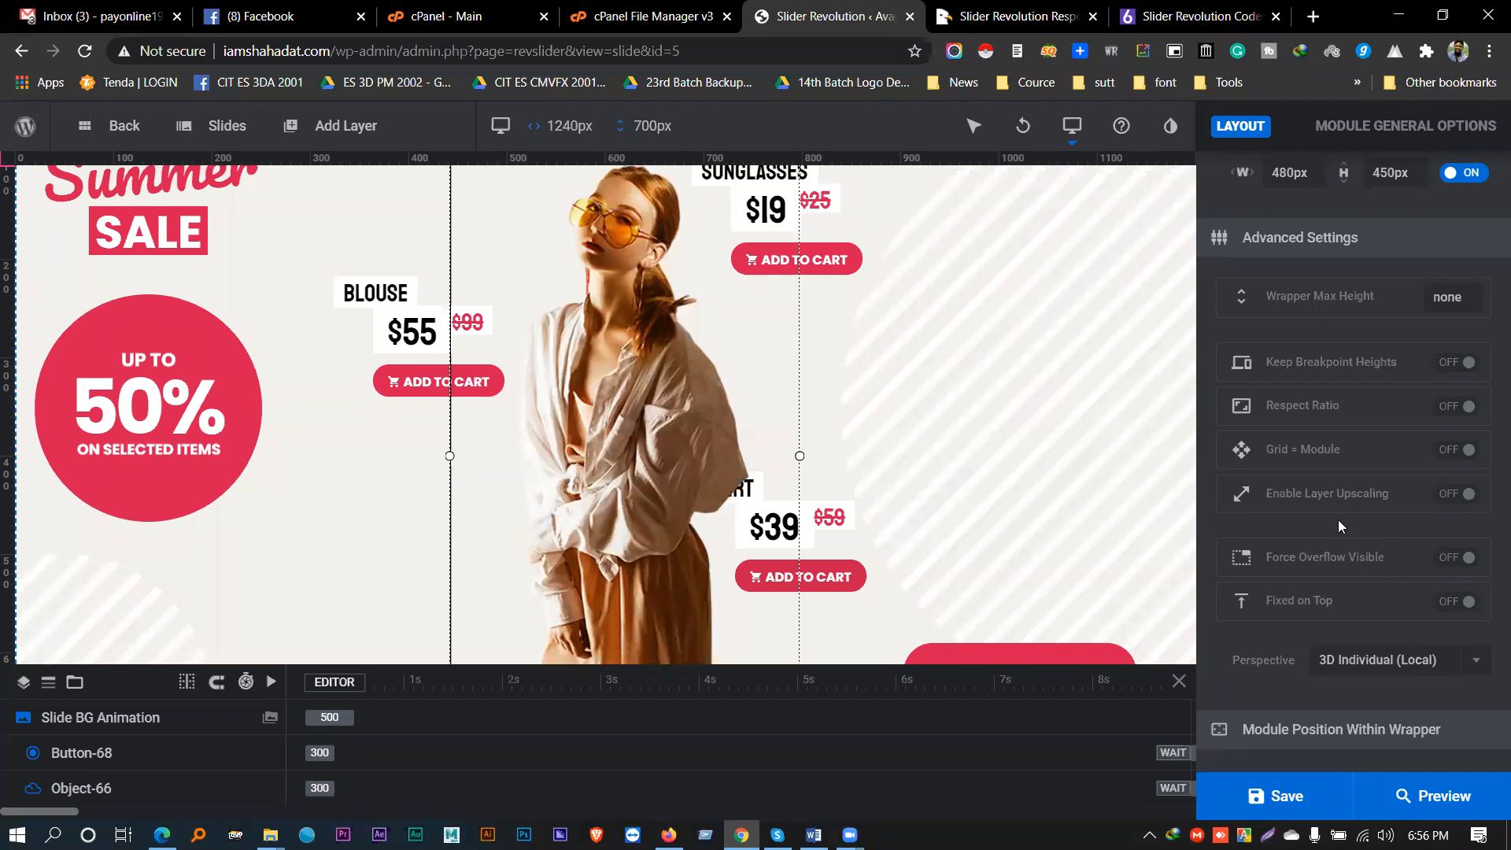
{"action": "scroll", "coordinate": [1337, 521], "scroll_direction": "up", "scroll_amount": 2}
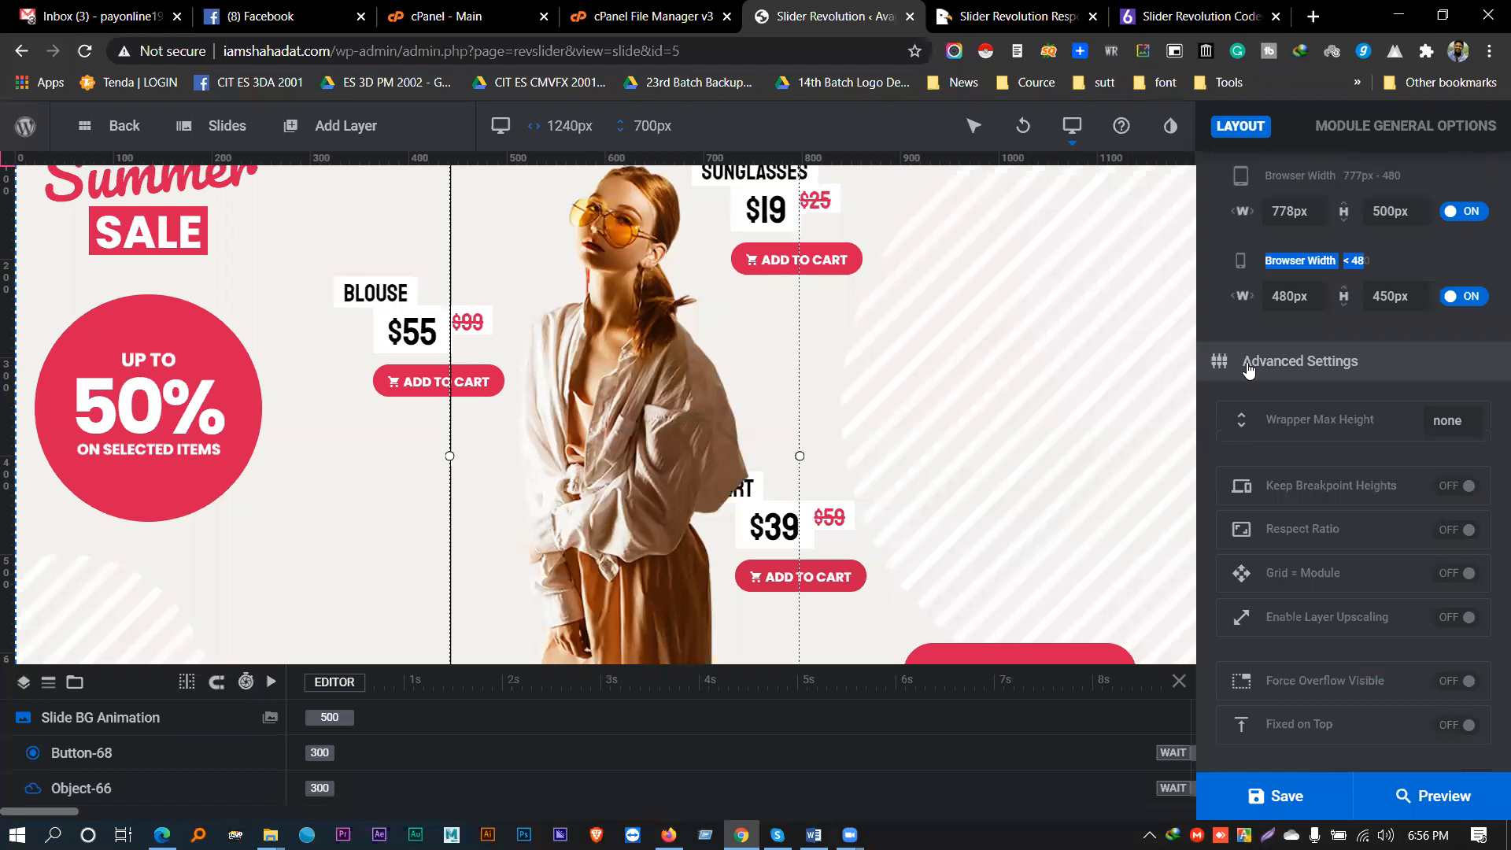
{"action": "scroll", "coordinate": [1314, 417], "scroll_direction": "up", "scroll_amount": 3}
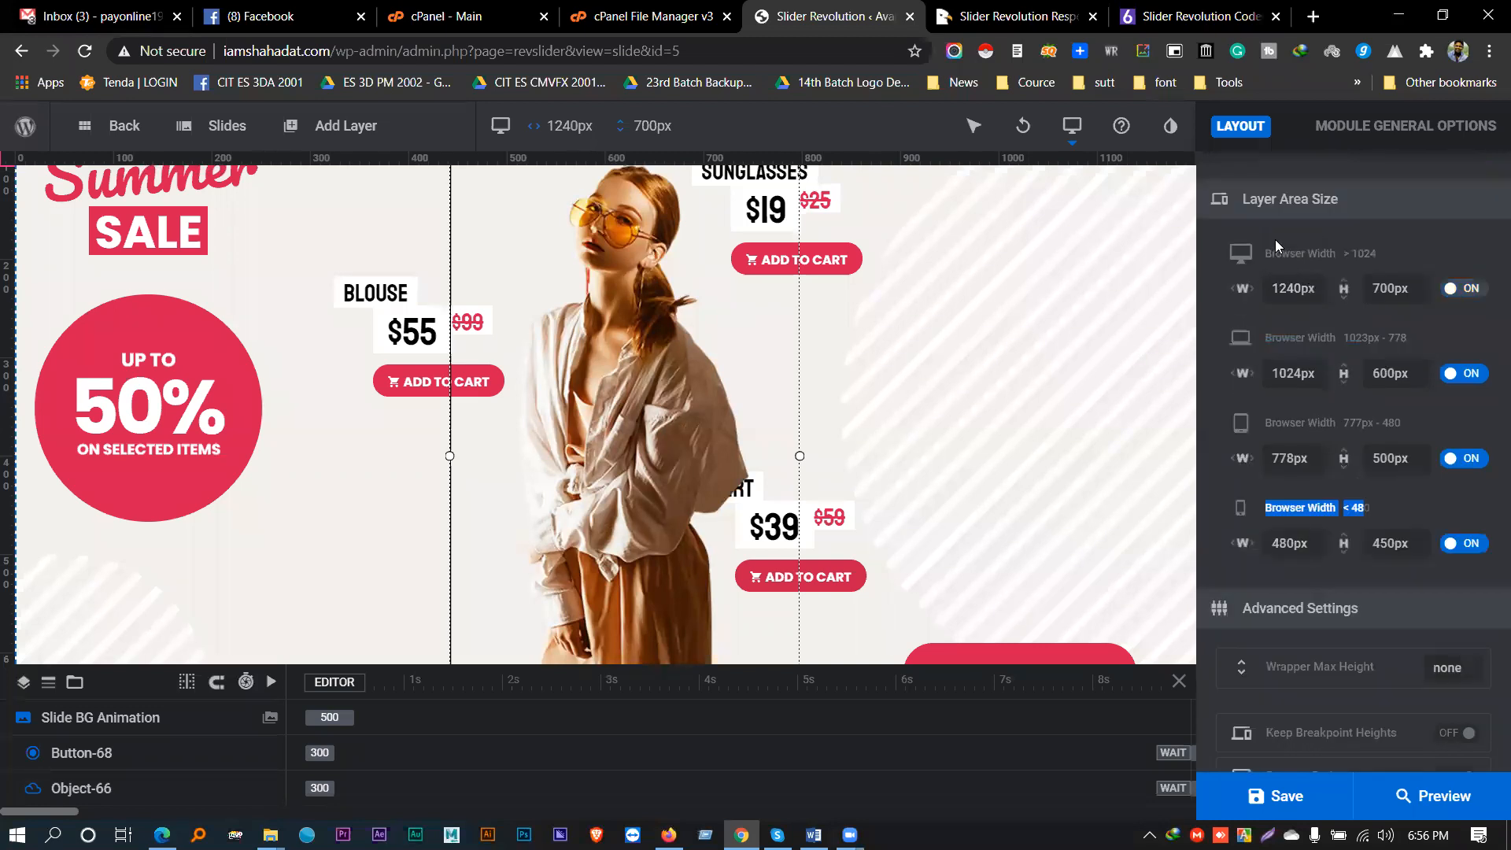
{"action": "left_click_drag", "start_coordinate": [1350, 203], "coordinate": [1246, 203]}
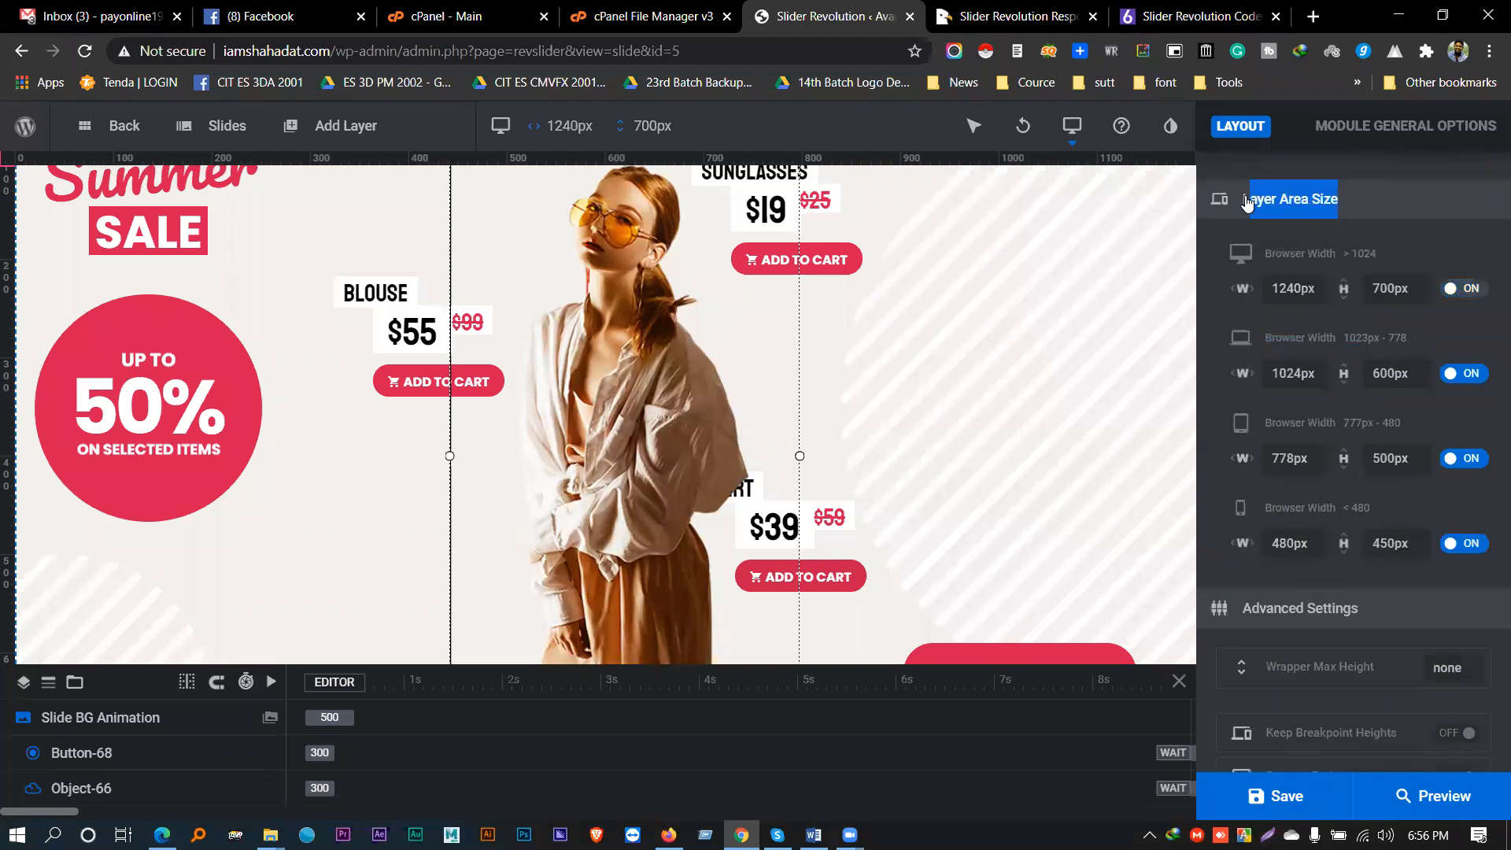
{"action": "scroll", "coordinate": [1265, 415], "scroll_direction": "up", "scroll_amount": 5}
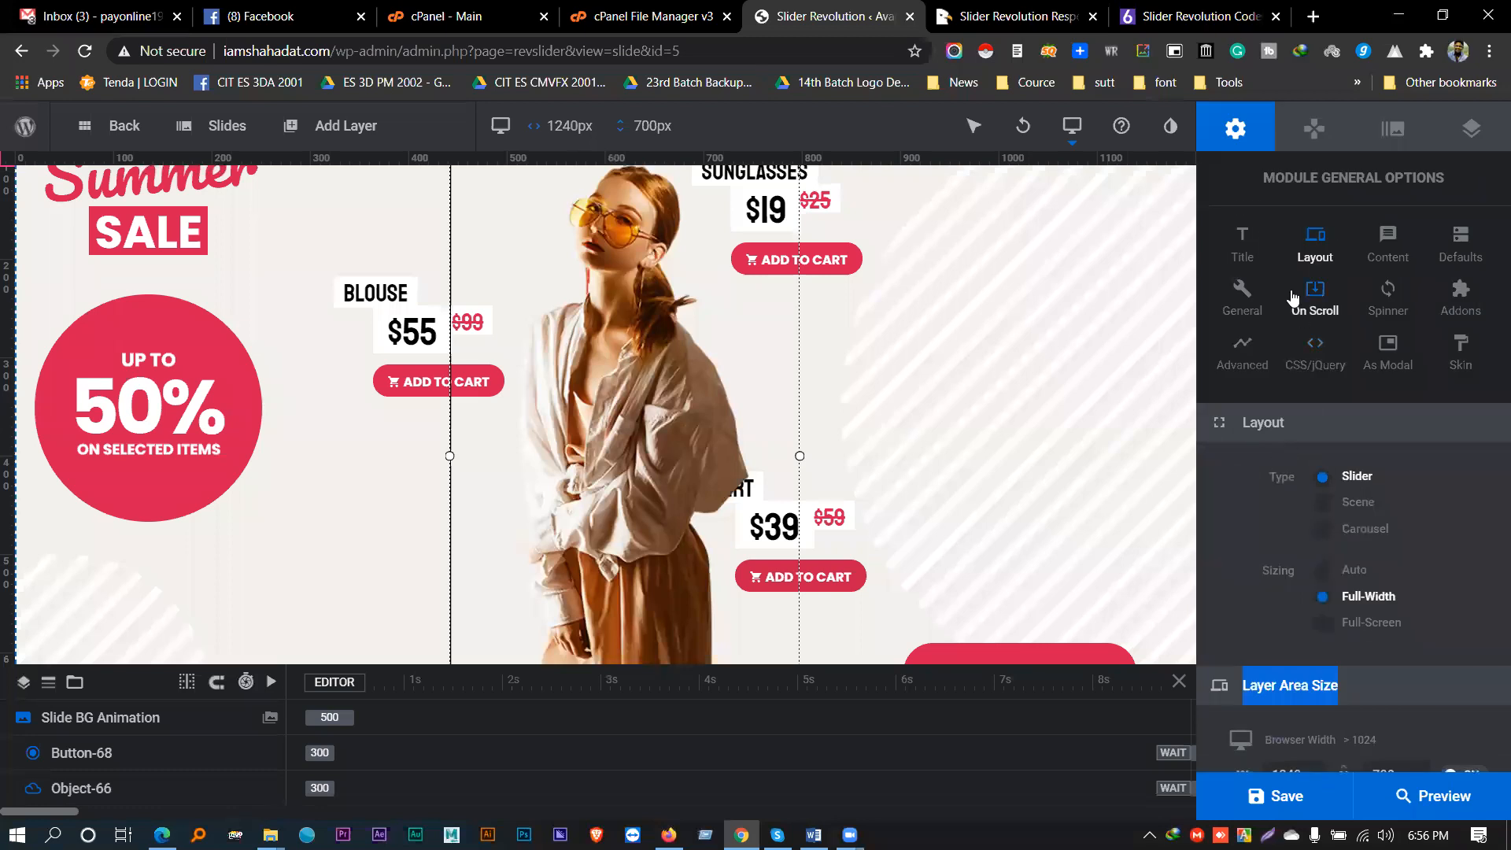
{"action": "scroll", "coordinate": [1289, 429], "scroll_direction": "down", "scroll_amount": 4}
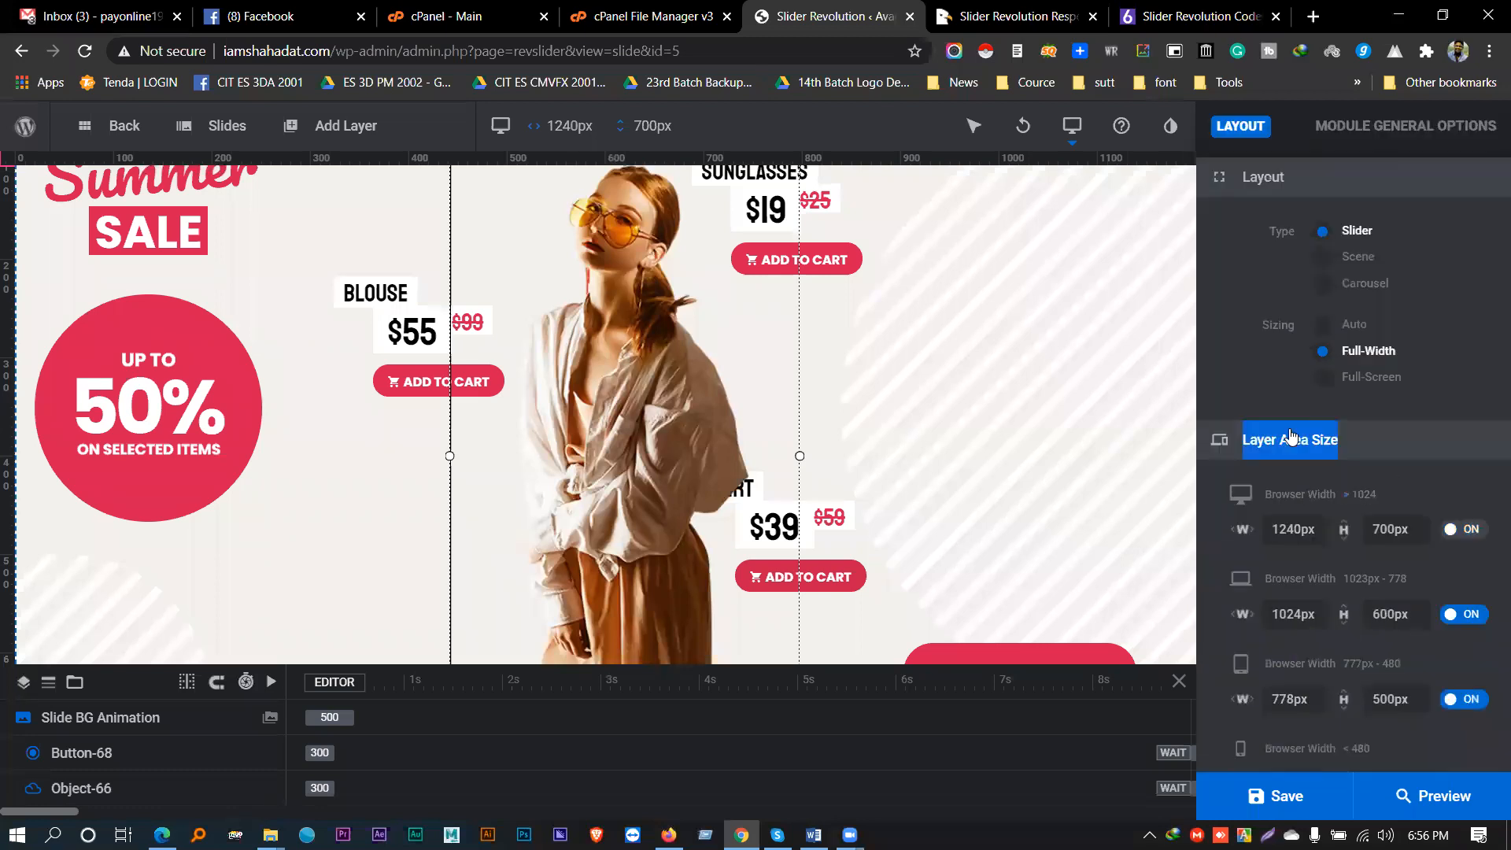
{"action": "scroll", "coordinate": [1294, 407], "scroll_direction": "down", "scroll_amount": 3}
{"action": "left_click_drag", "start_coordinate": [1368, 364], "coordinate": [1245, 368]}
{"action": "scroll", "coordinate": [1338, 451], "scroll_direction": "down", "scroll_amount": 3}
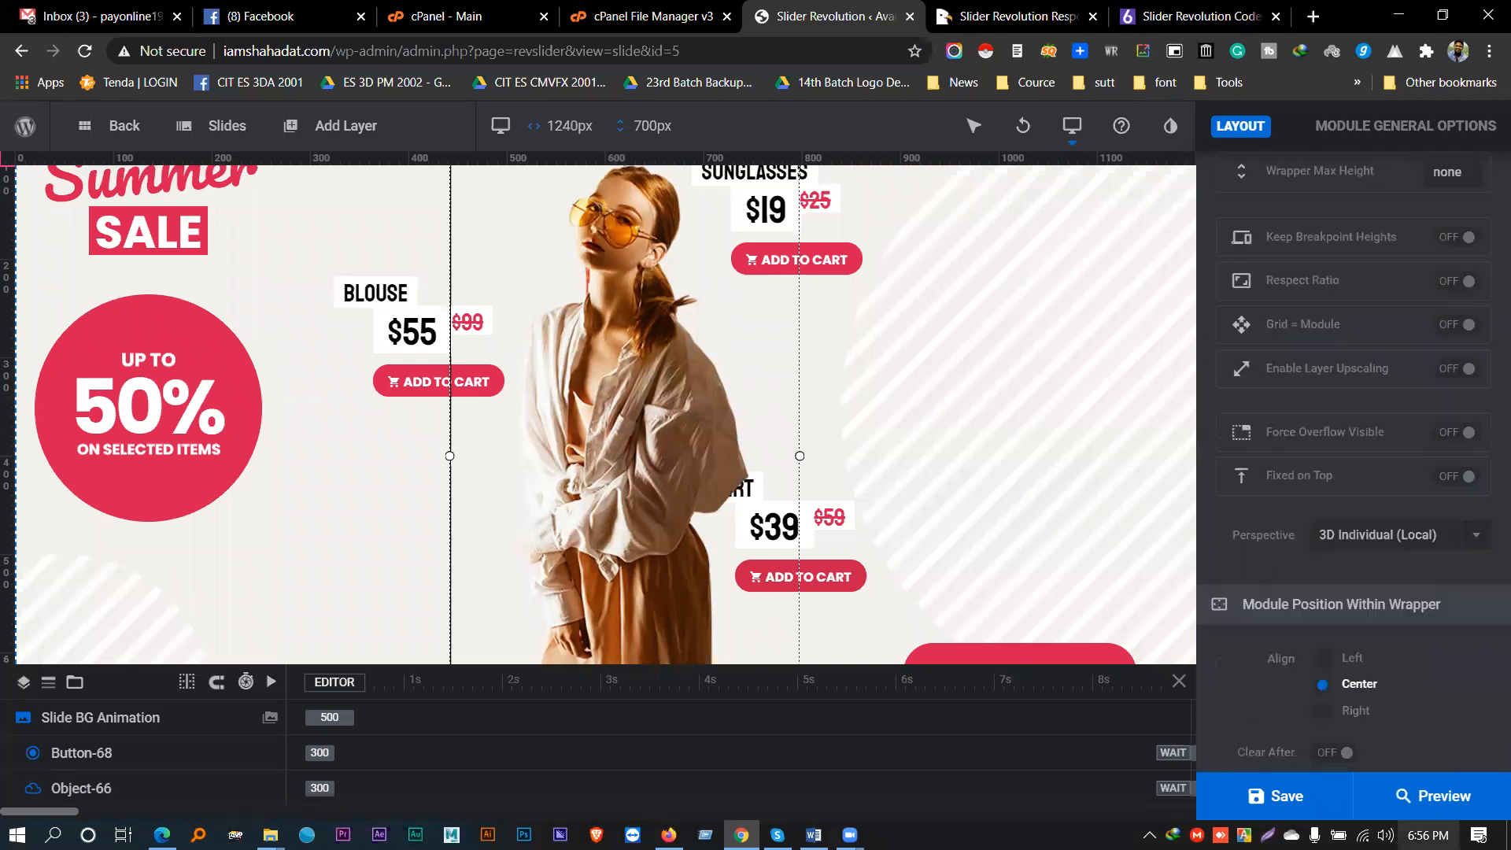
{"action": "scroll", "coordinate": [1437, 580], "scroll_direction": "down", "scroll_amount": 3}
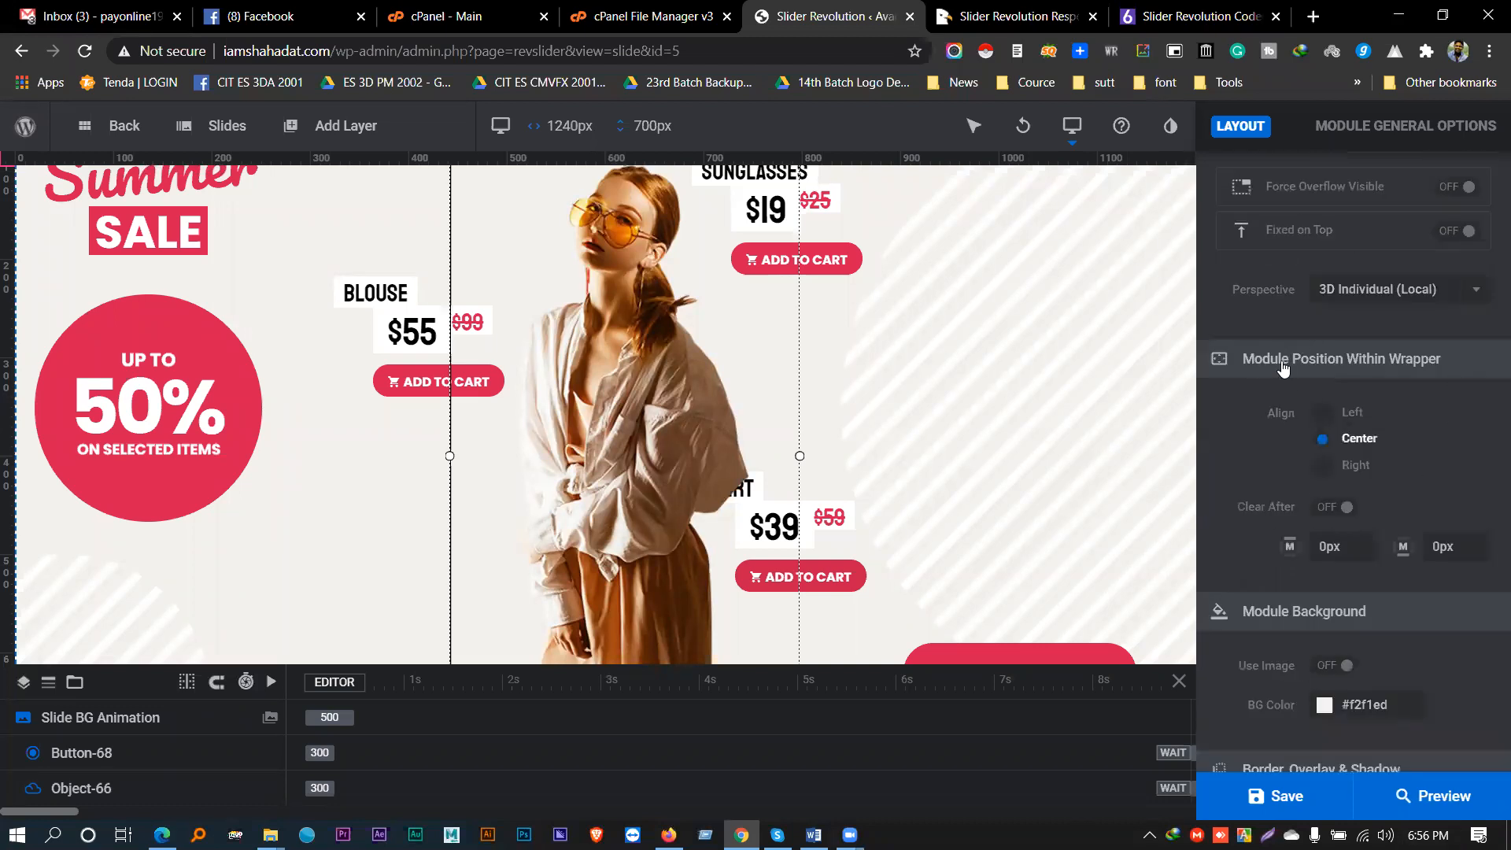
{"action": "left_click_drag", "start_coordinate": [1242, 367], "coordinate": [1446, 361]}
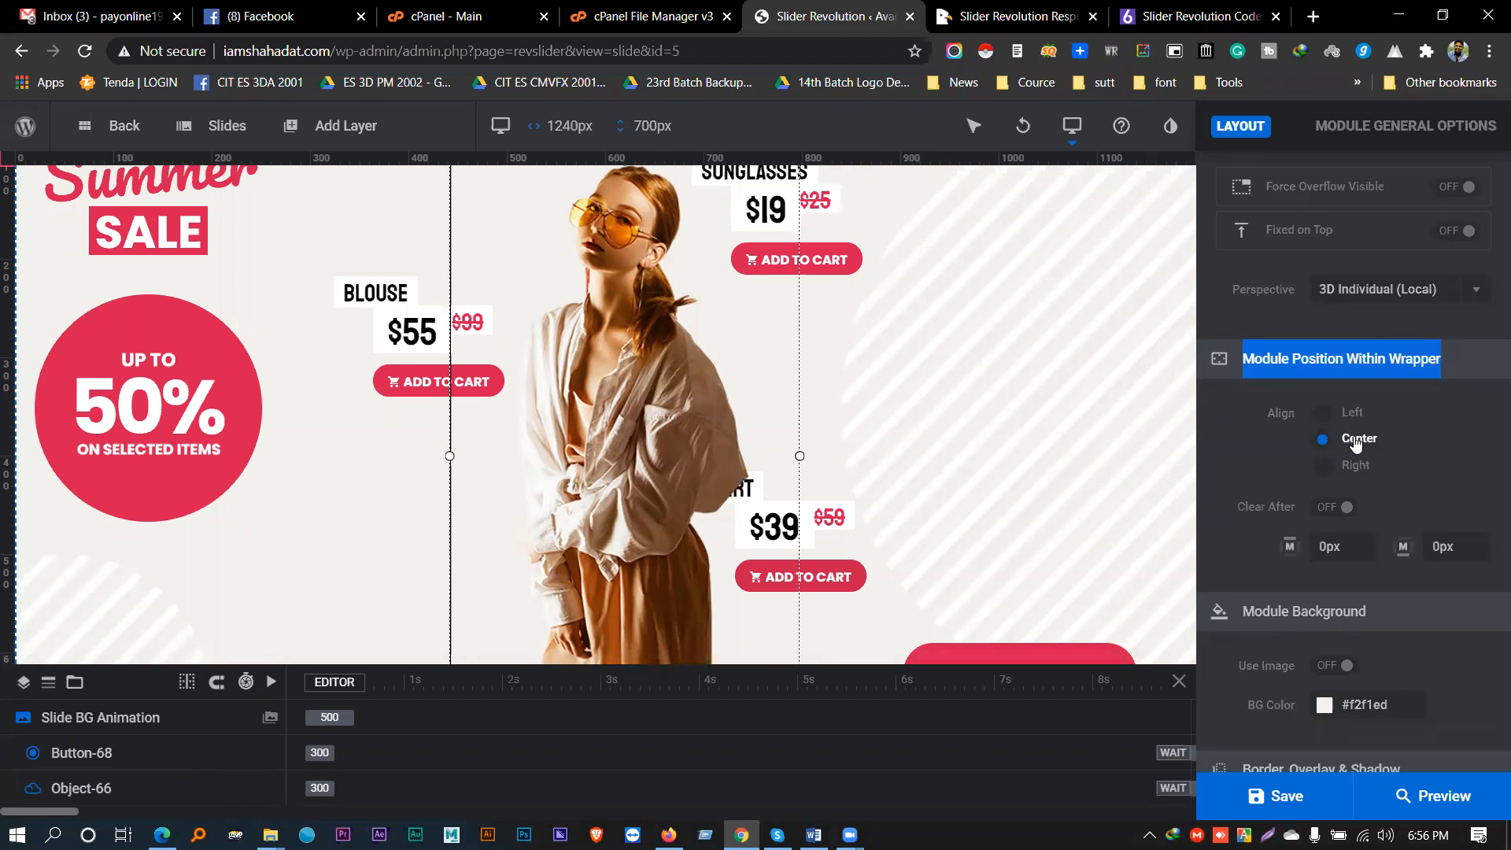
{"action": "scroll", "coordinate": [1356, 439], "scroll_direction": "down", "scroll_amount": 2}
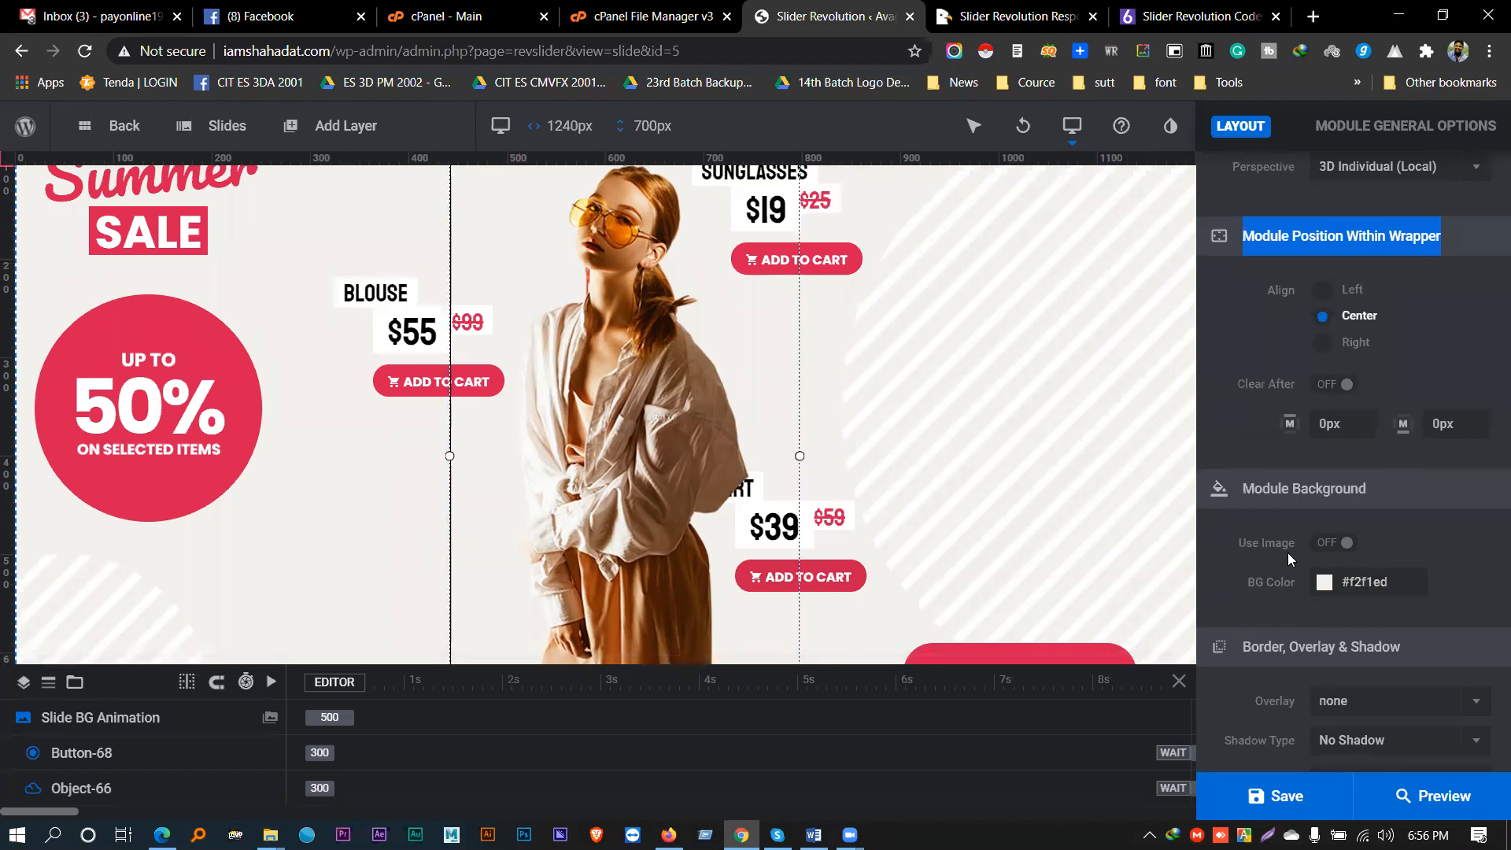
{"action": "scroll", "coordinate": [1287, 552], "scroll_direction": "down", "scroll_amount": 1}
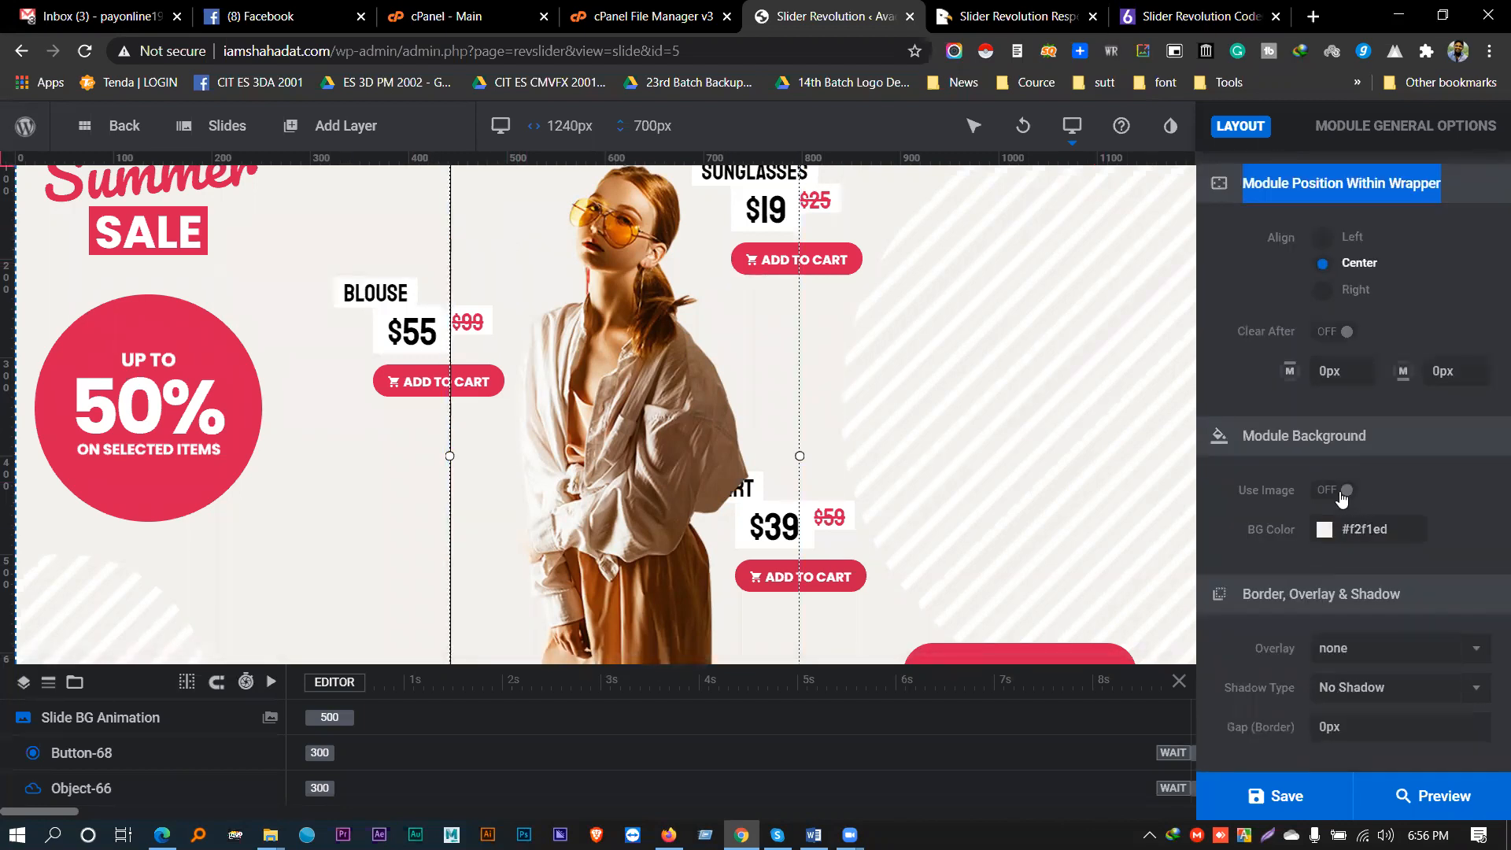
- Turn on the module background image, toggling it off and on, and keep cover sizing
{"action": "left_click", "coordinate": [1341, 492]}
{"action": "scroll", "coordinate": [1301, 543], "scroll_direction": "down", "scroll_amount": 2}
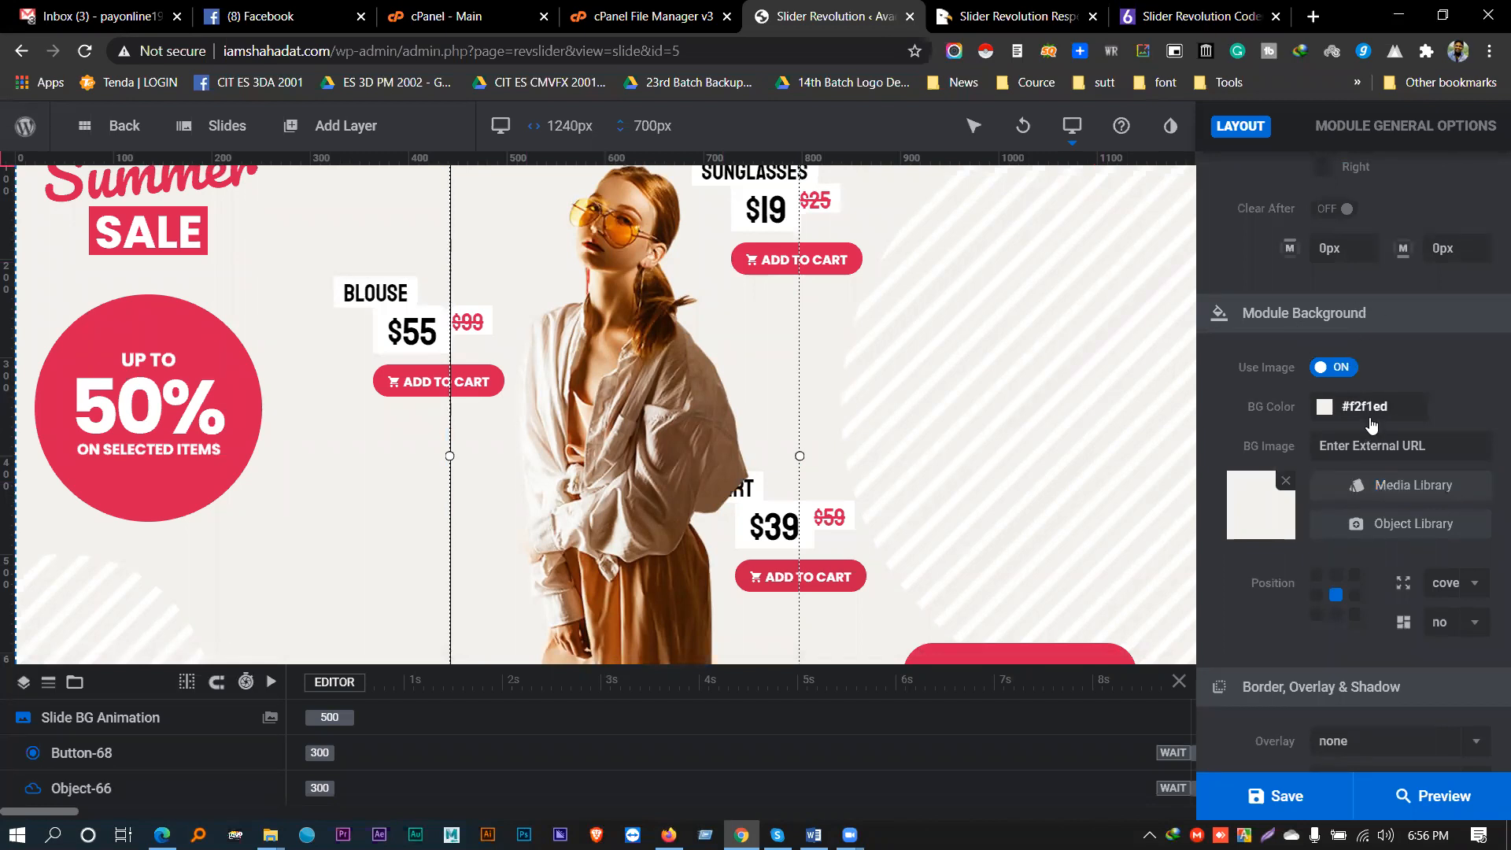
{"action": "left_click", "coordinate": [1336, 367]}
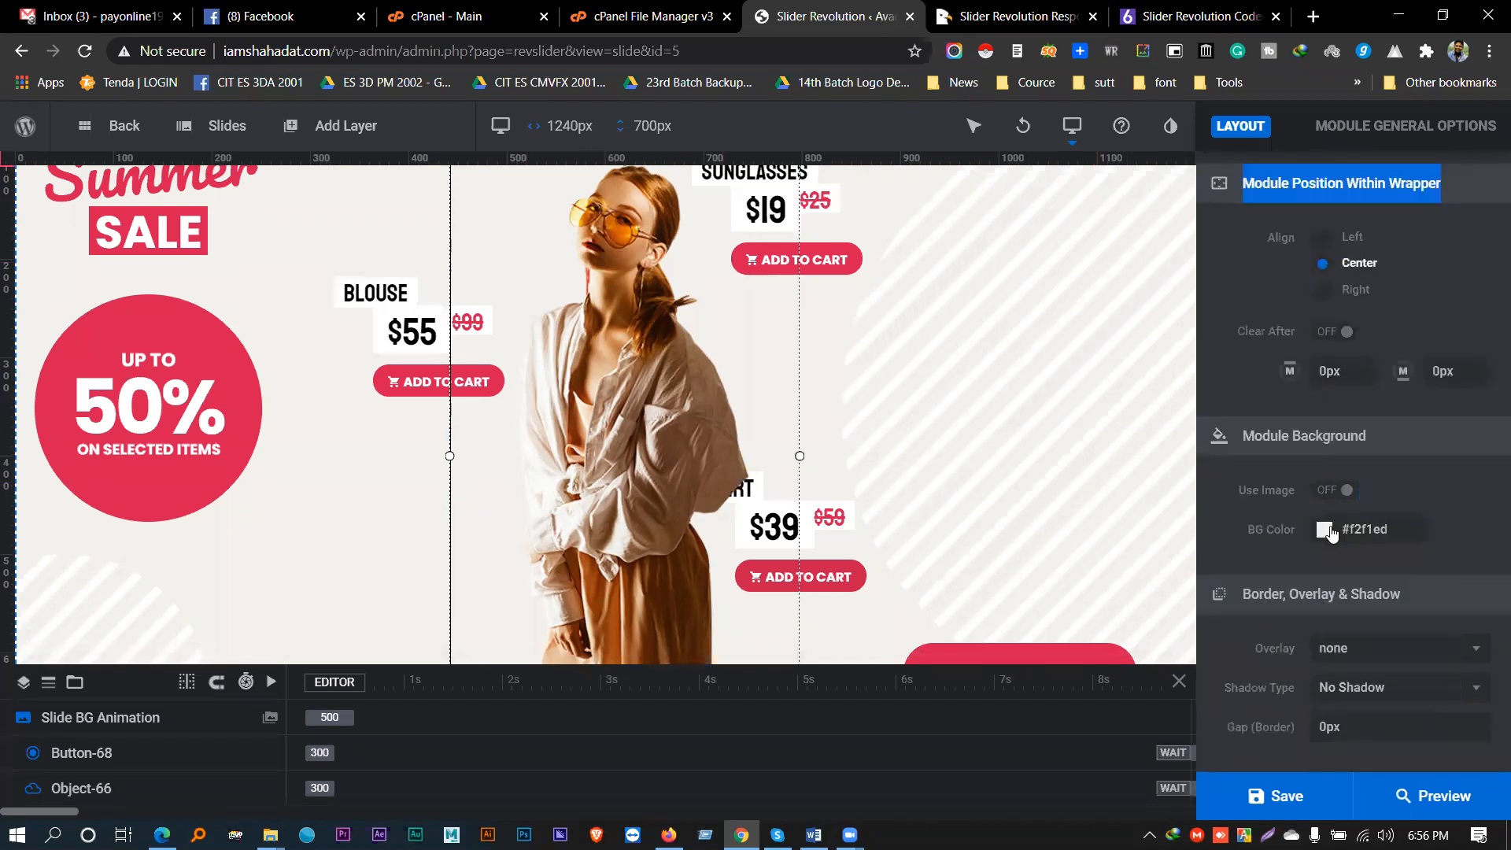
{"action": "left_click", "coordinate": [1336, 489]}
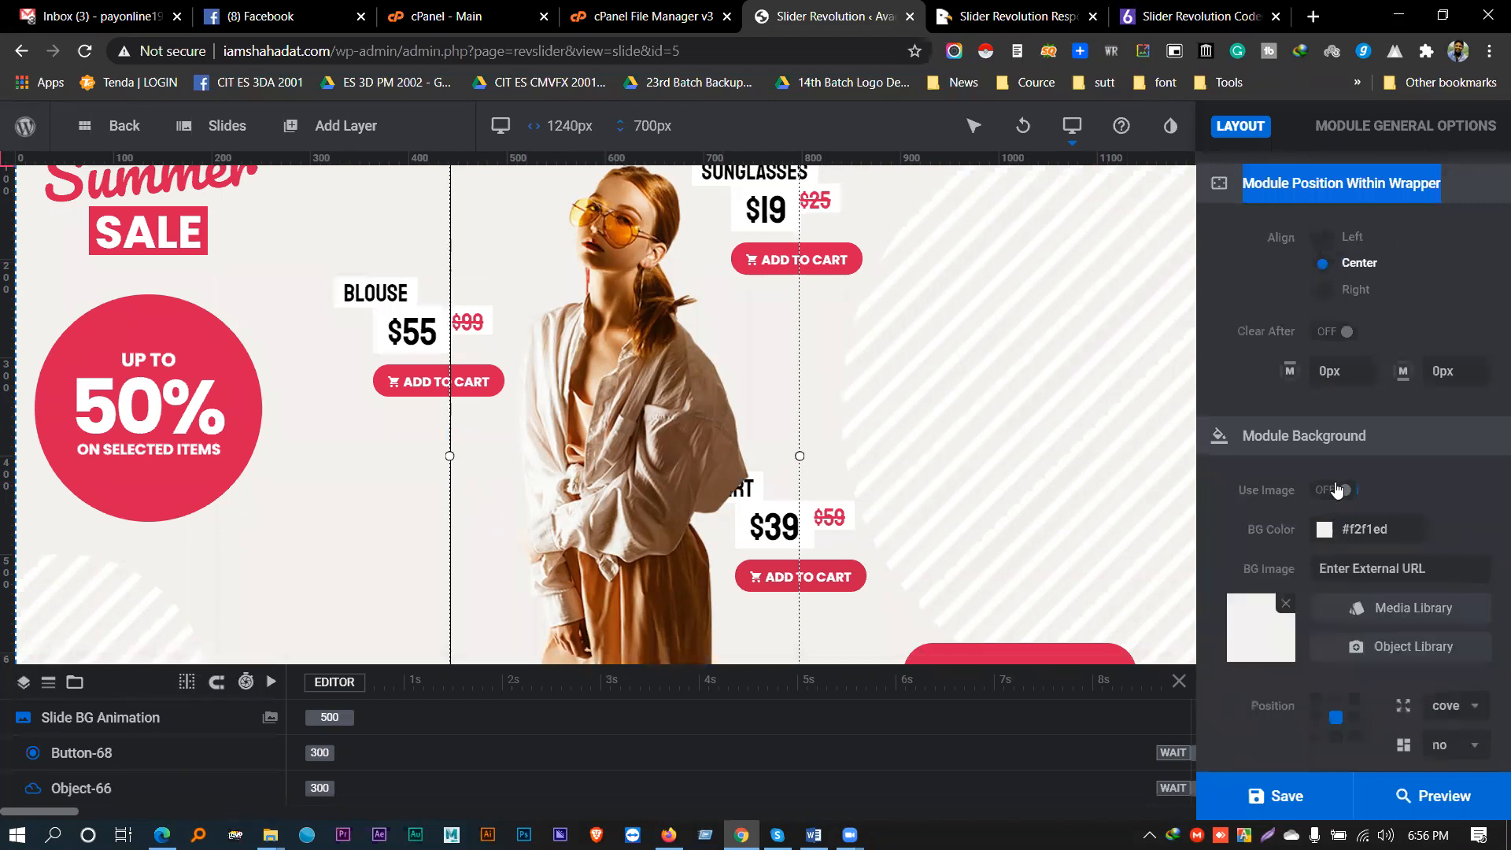
{"action": "scroll", "coordinate": [1346, 498], "scroll_direction": "down", "scroll_amount": 2}
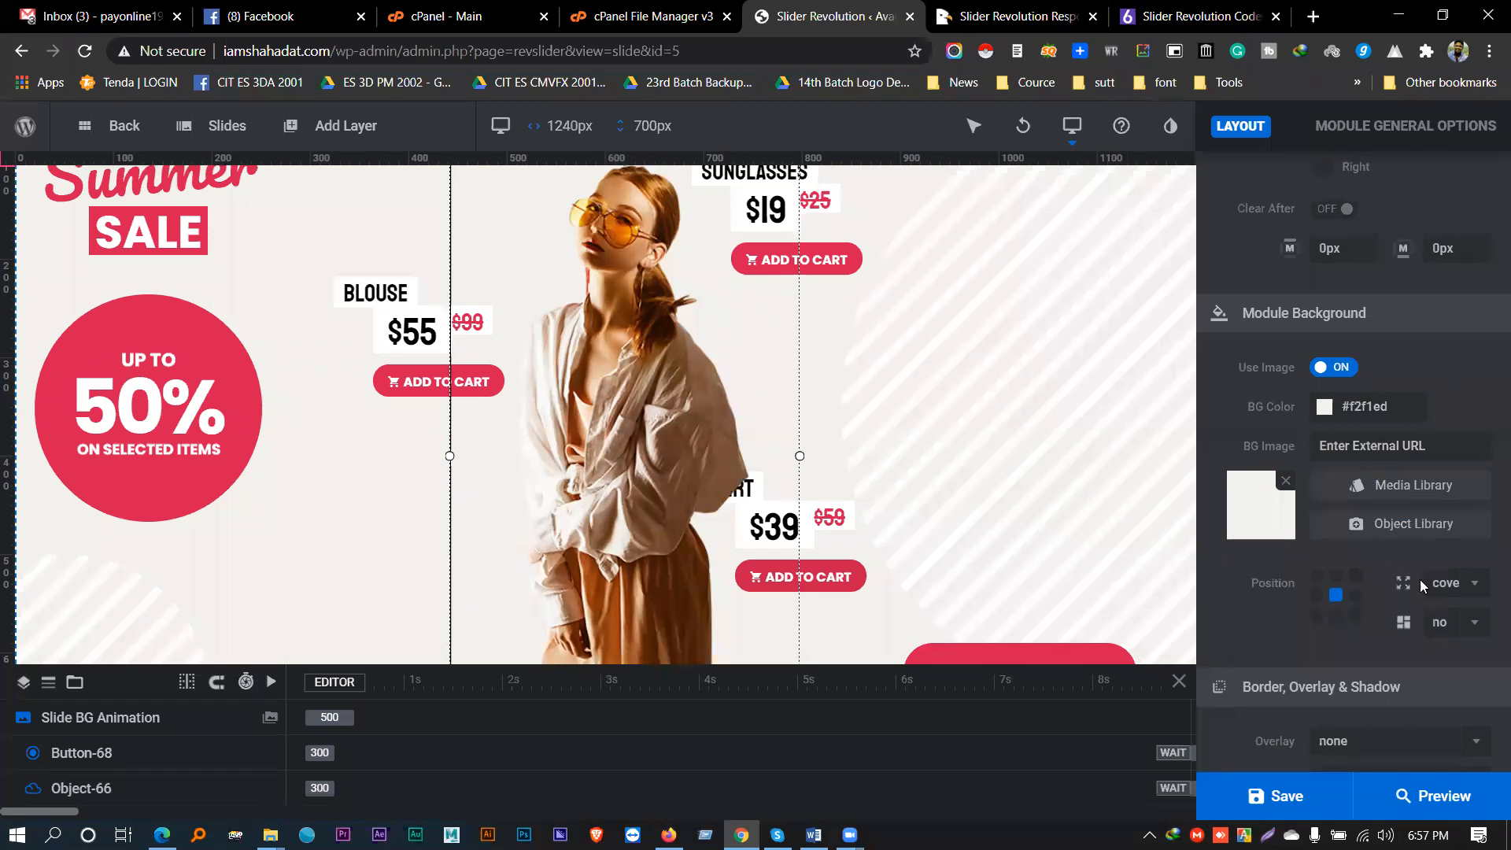
{"action": "left_click", "coordinate": [1473, 588]}
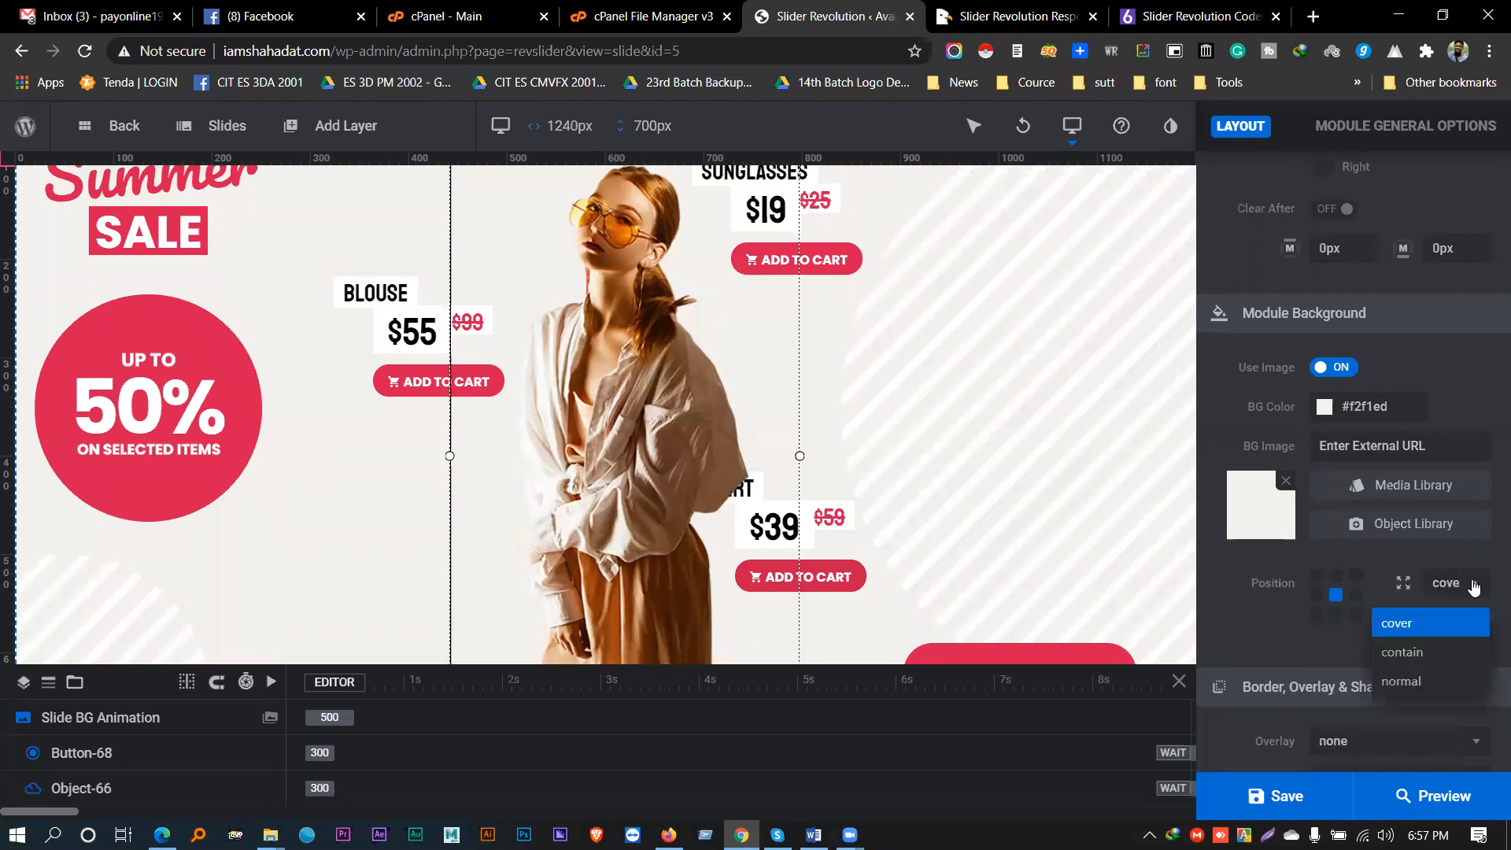
{"action": "left_click", "coordinate": [1443, 622]}
{"action": "scroll", "coordinate": [1443, 624], "scroll_direction": "down", "scroll_amount": 1}
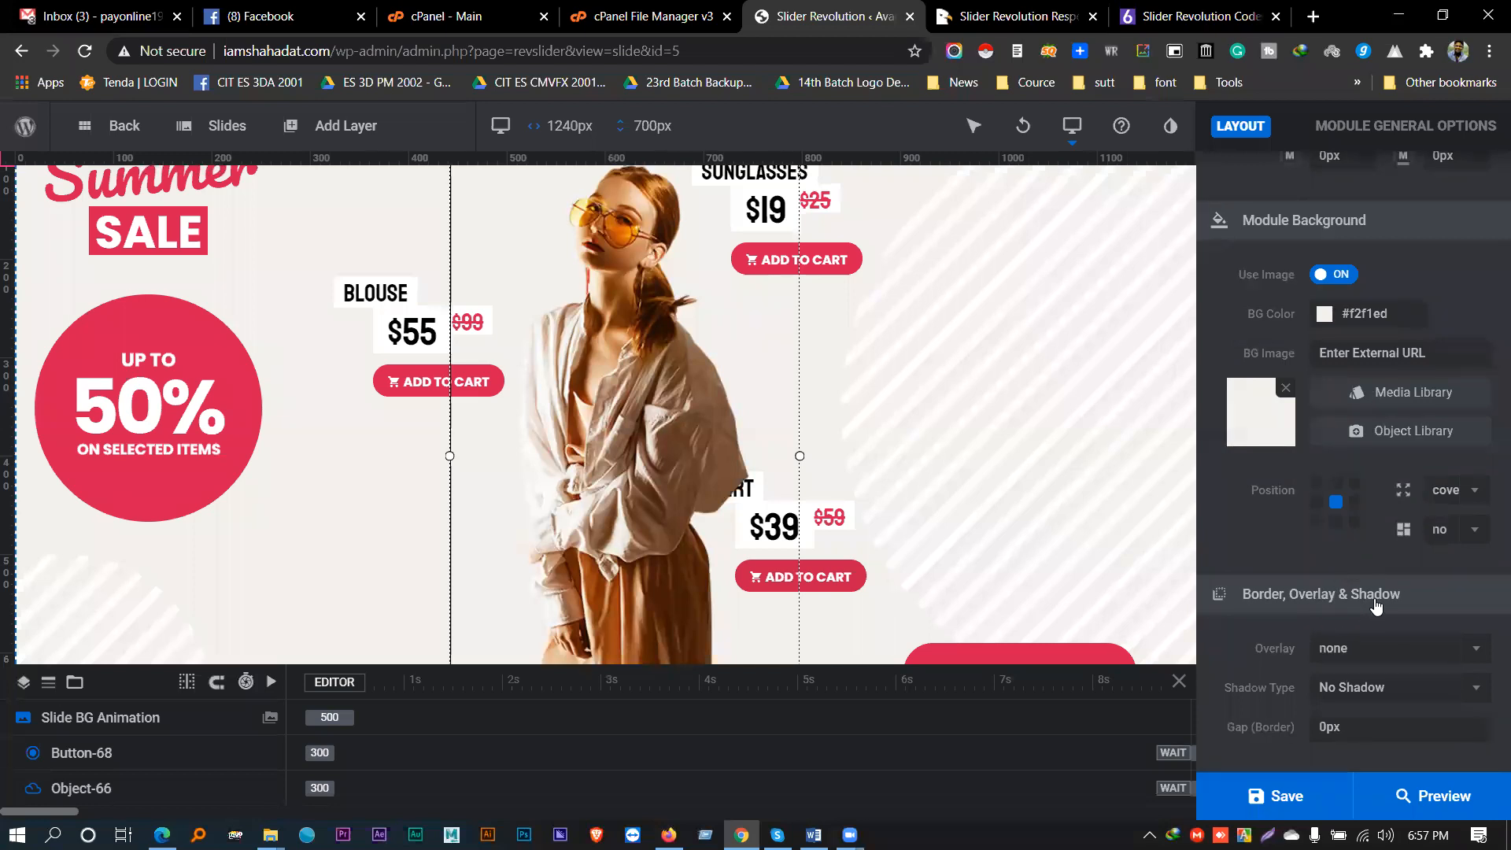
- Try the 2 x 2 Black, none and 3 x 3 White overlays, settling on 2 x 2 Black
{"action": "left_click", "coordinate": [1372, 662]}
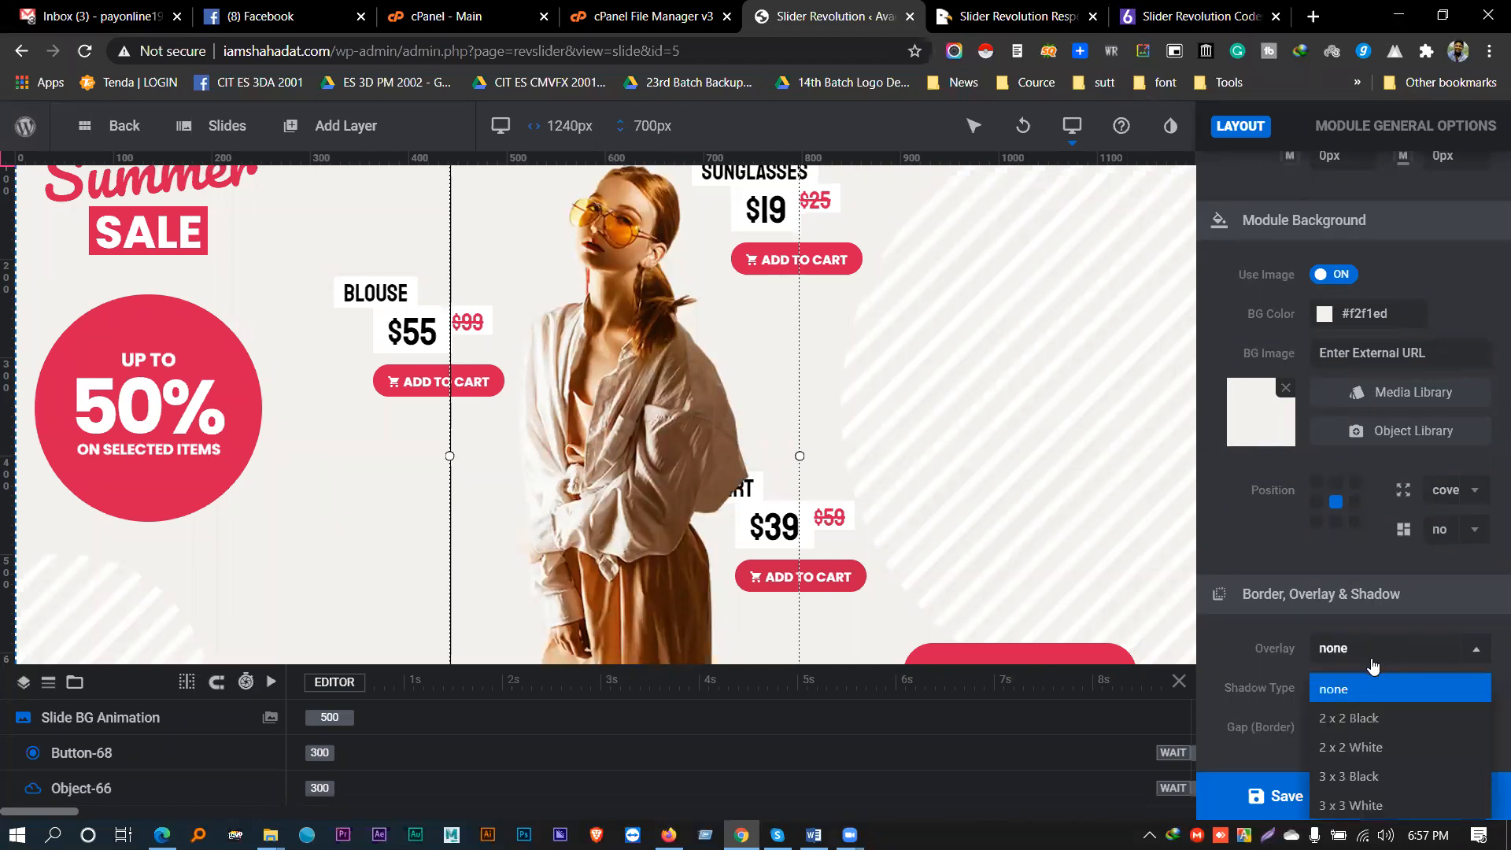
{"action": "left_click", "coordinate": [1374, 718]}
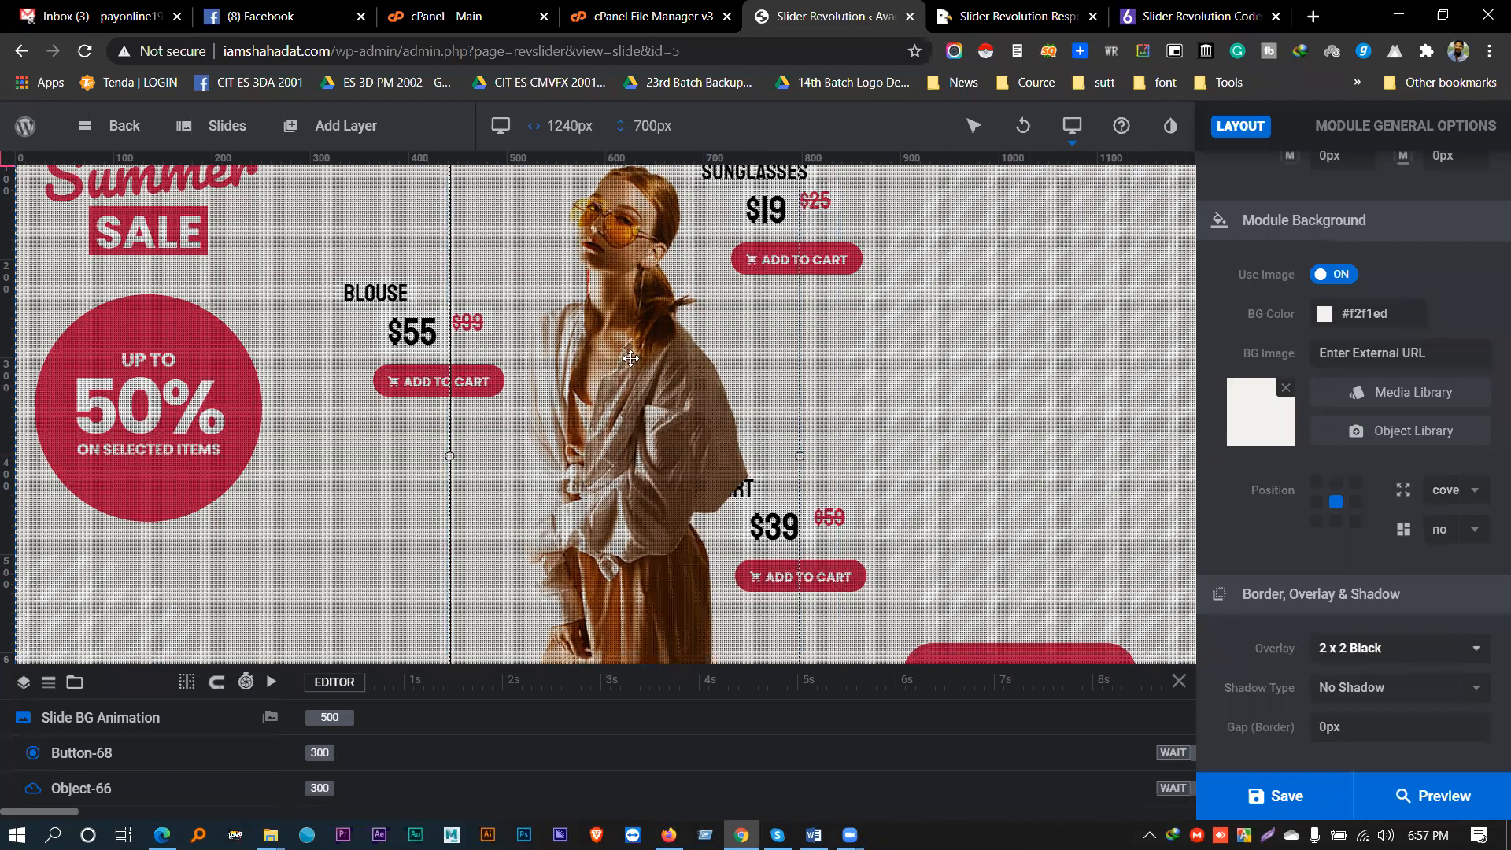
{"action": "left_click", "coordinate": [1375, 648]}
{"action": "left_click", "coordinate": [1368, 691]}
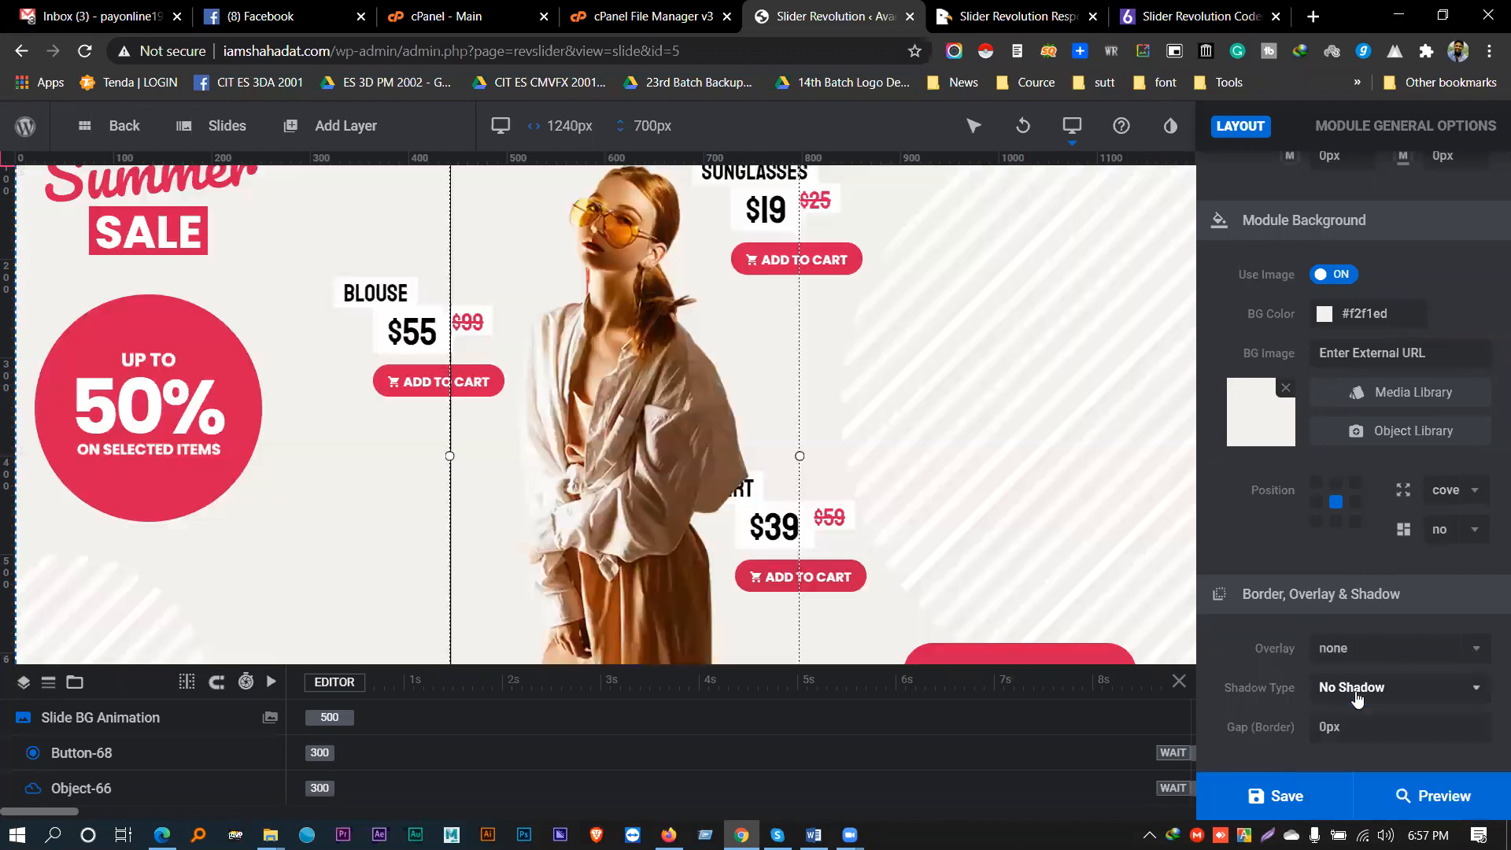
{"action": "left_click", "coordinate": [1330, 649]}
{"action": "left_click", "coordinate": [1376, 806]}
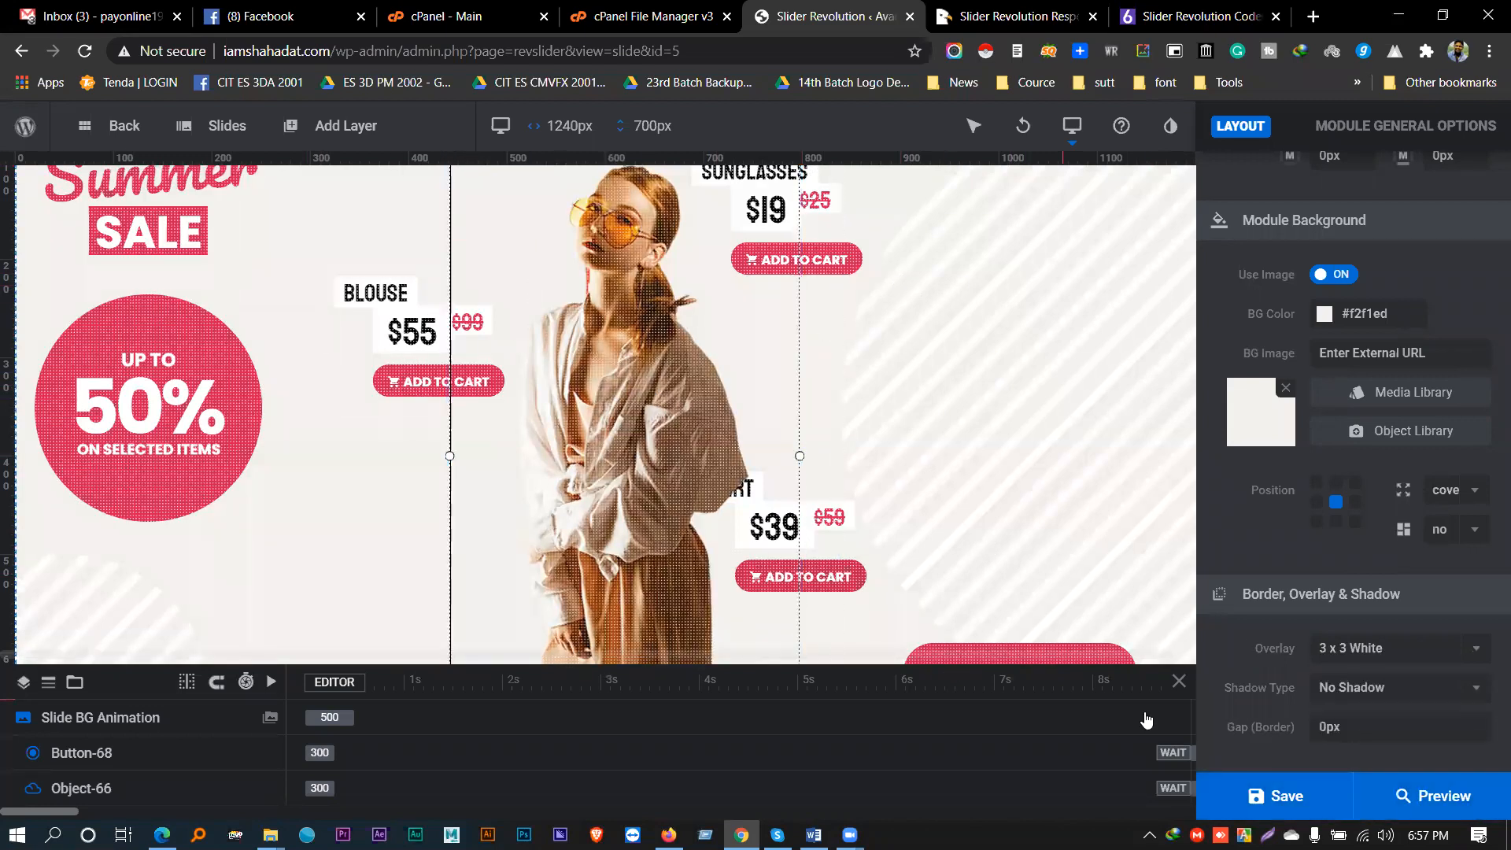
{"action": "left_click", "coordinate": [1366, 648]}
{"action": "left_click", "coordinate": [1386, 717]}
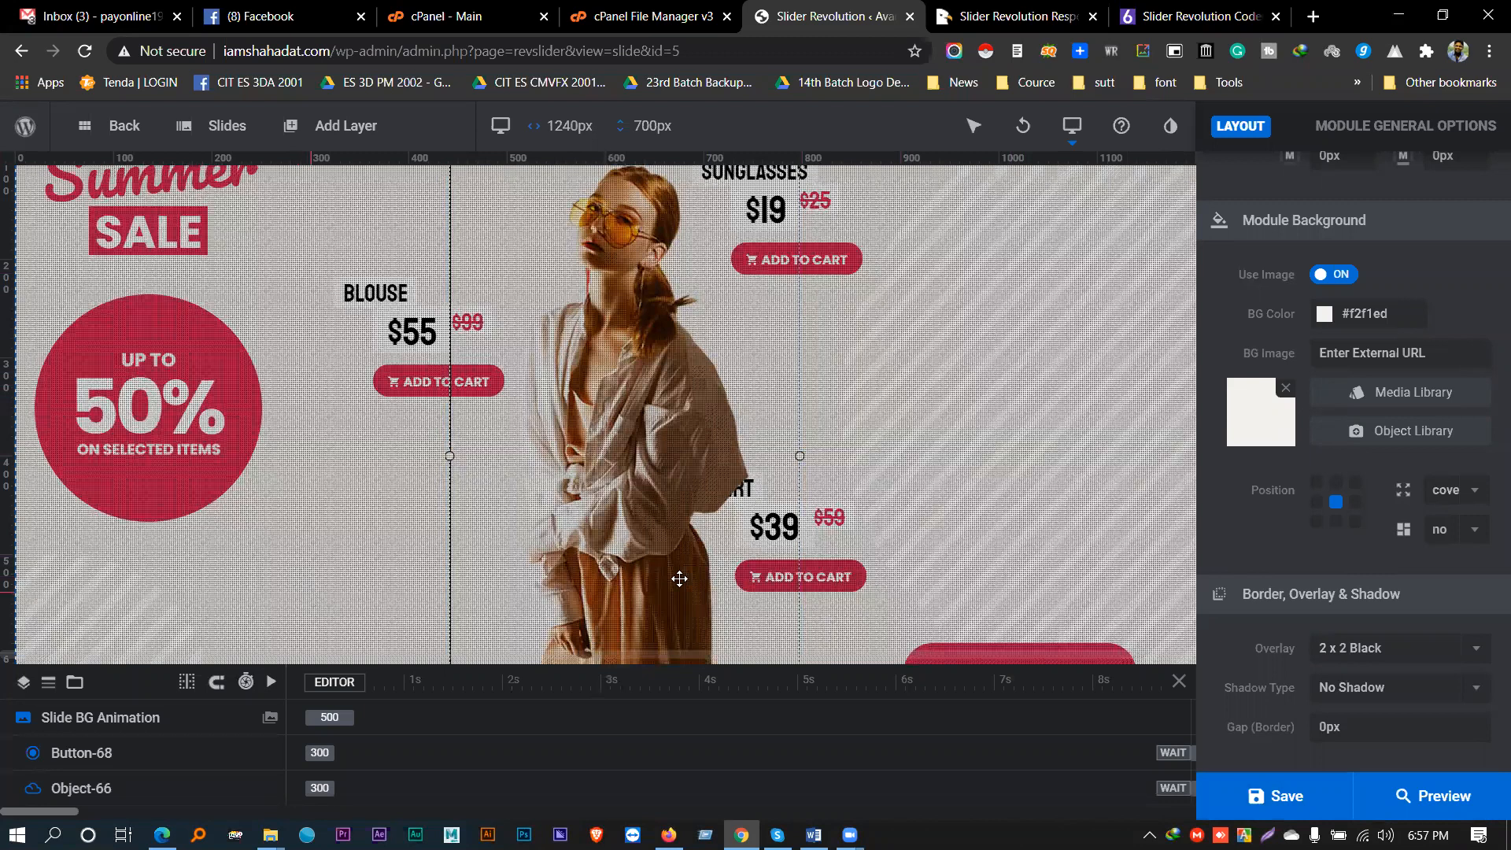
- Try module shadow style 5, then set the shadow back to No Shadow
{"action": "left_click", "coordinate": [1379, 692]}
{"action": "left_click", "coordinate": [1366, 589]}
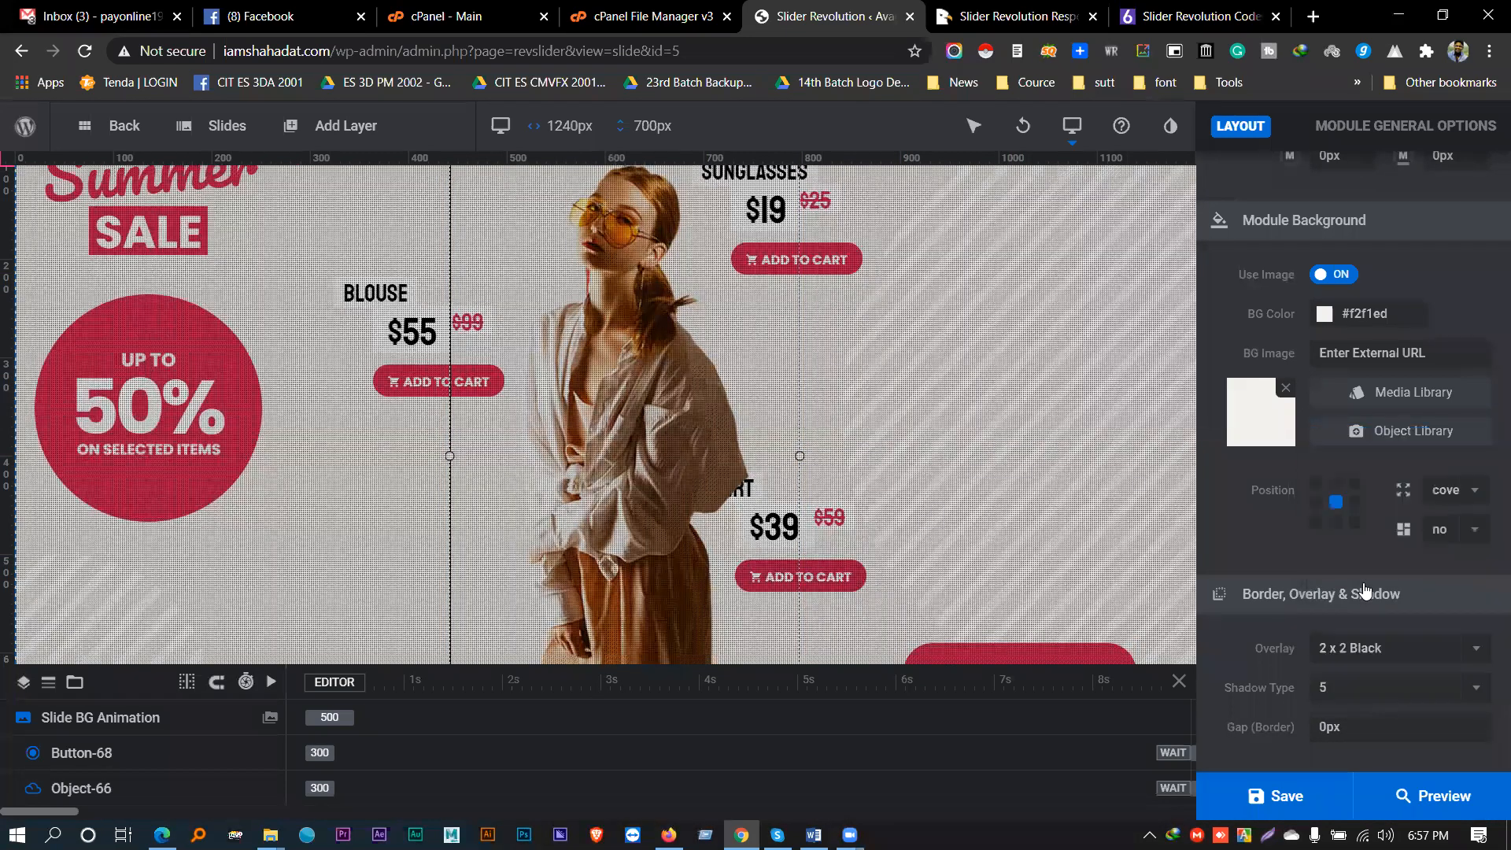
{"action": "left_click", "coordinate": [1354, 691]}
{"action": "left_click", "coordinate": [1347, 438]}
{"action": "scroll", "coordinate": [1312, 710], "scroll_direction": "up", "scroll_amount": 10}
{"action": "scroll", "coordinate": [1309, 699], "scroll_direction": "down", "scroll_amount": 10}
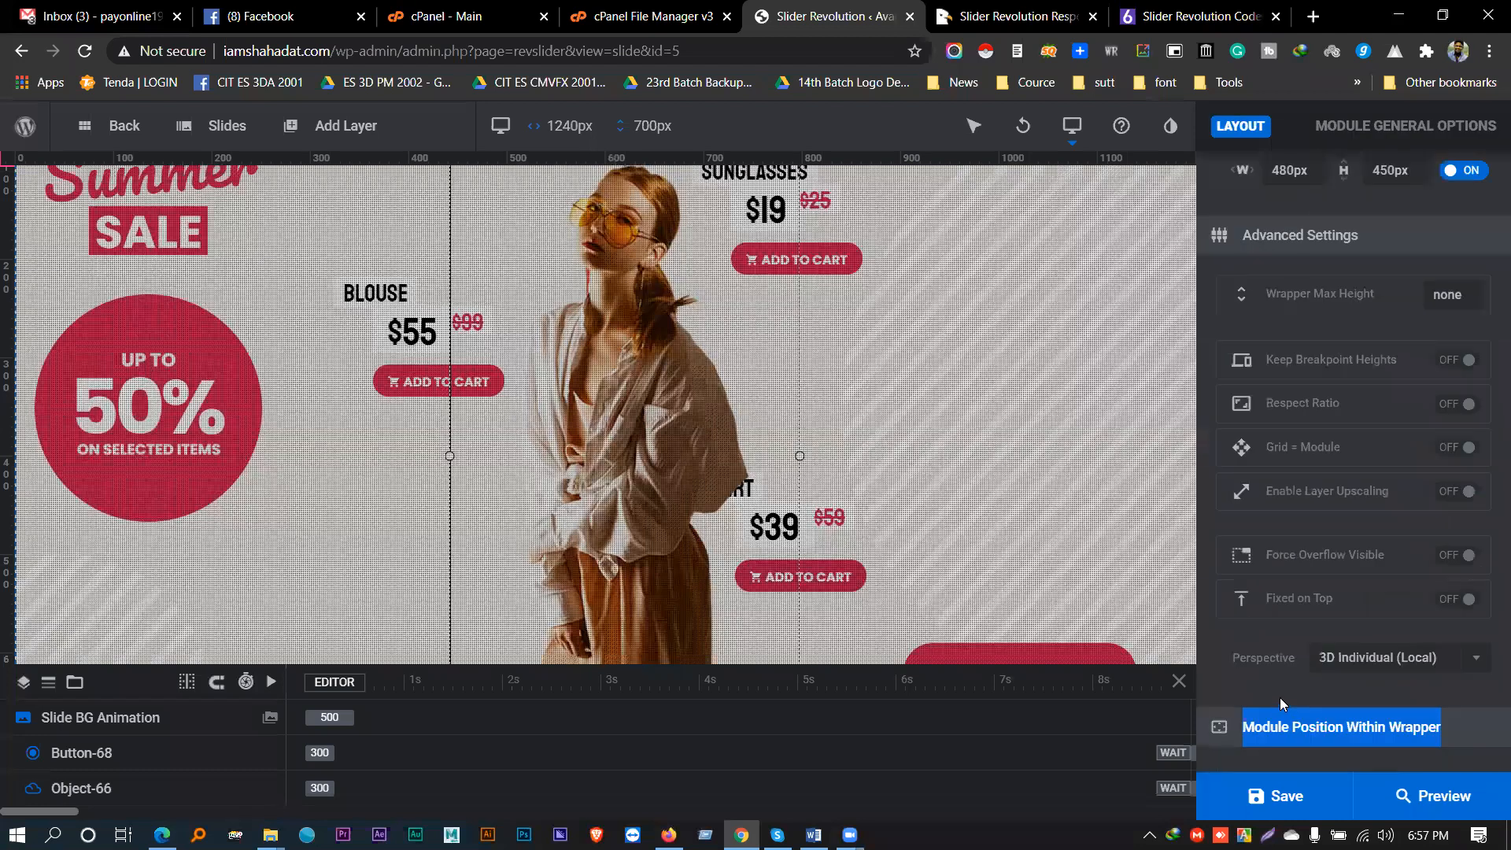
{"action": "scroll", "coordinate": [1304, 650], "scroll_direction": "up", "scroll_amount": 10}
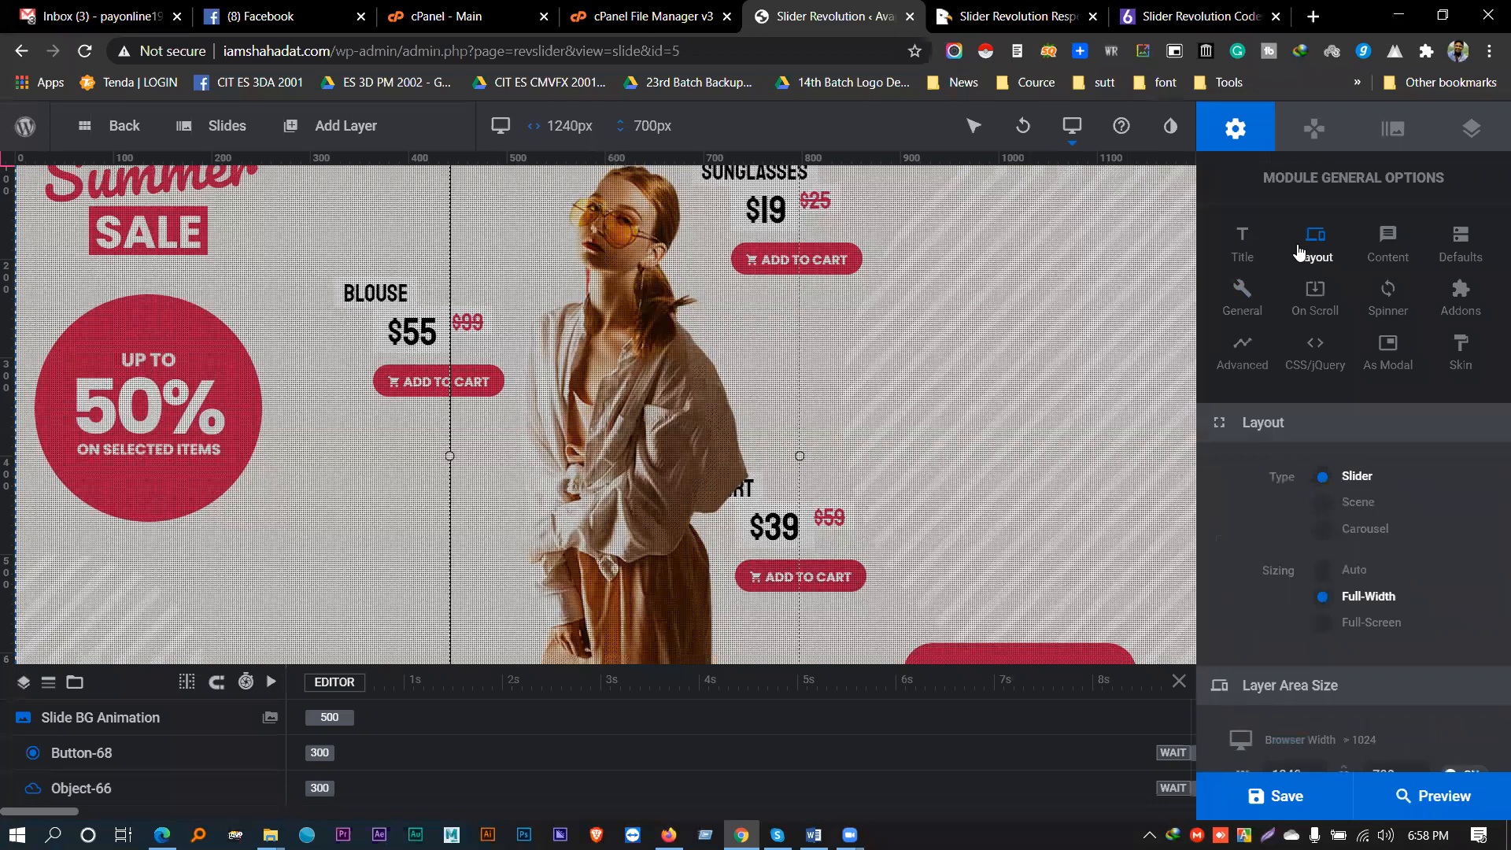
- Try a Post-Based content source fetching Recent posts, then revert the source to Custom
{"action": "left_click", "coordinate": [1389, 260]}
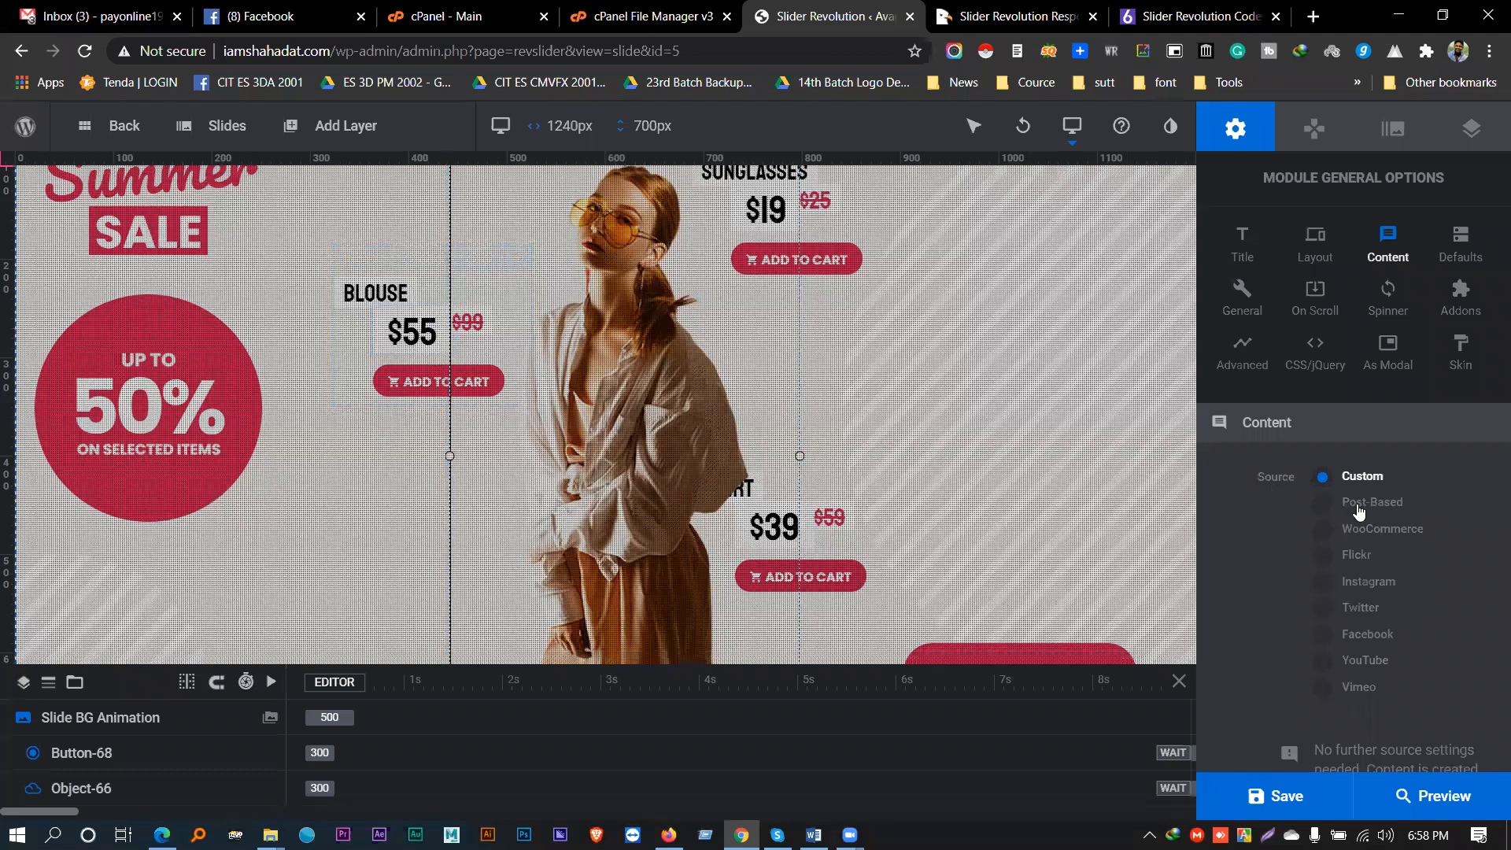
{"action": "scroll", "coordinate": [1345, 512], "scroll_direction": "down", "scroll_amount": 1}
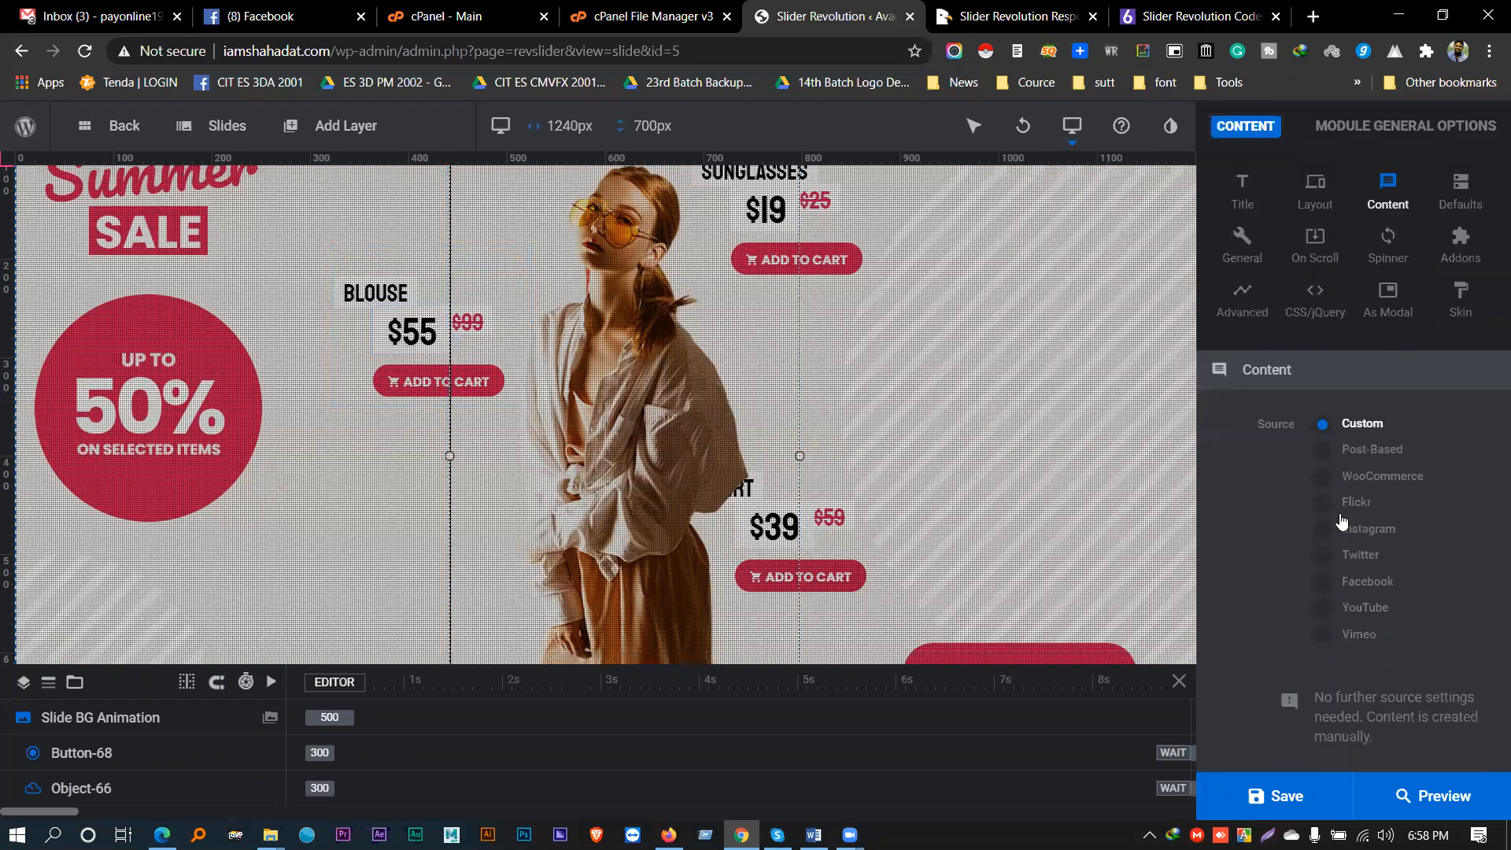
{"action": "left_click", "coordinate": [1330, 450]}
{"action": "scroll", "coordinate": [1334, 491], "scroll_direction": "down", "scroll_amount": 3}
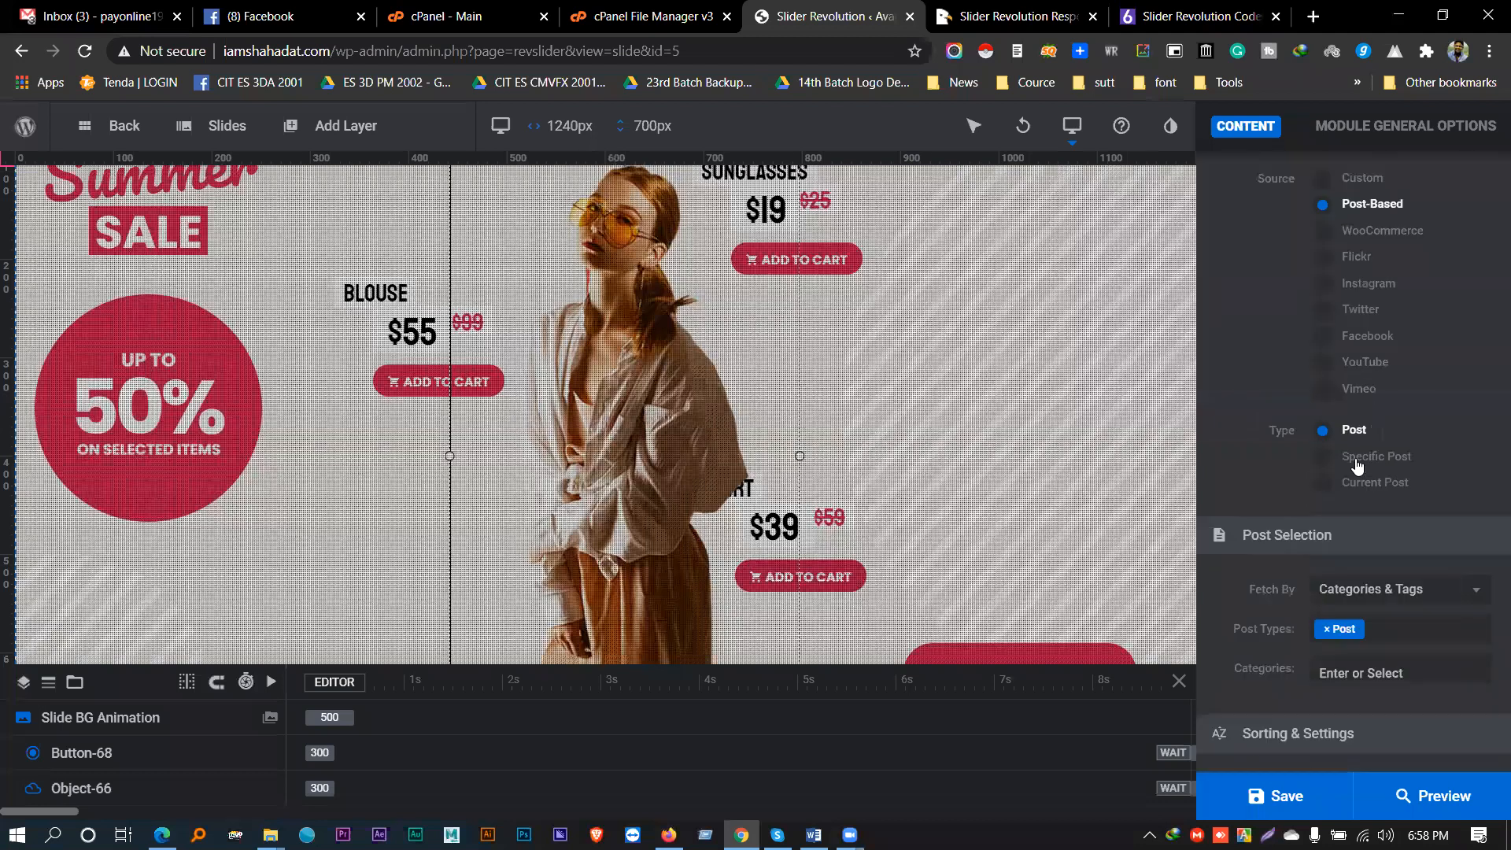
{"action": "left_click", "coordinate": [1398, 591]}
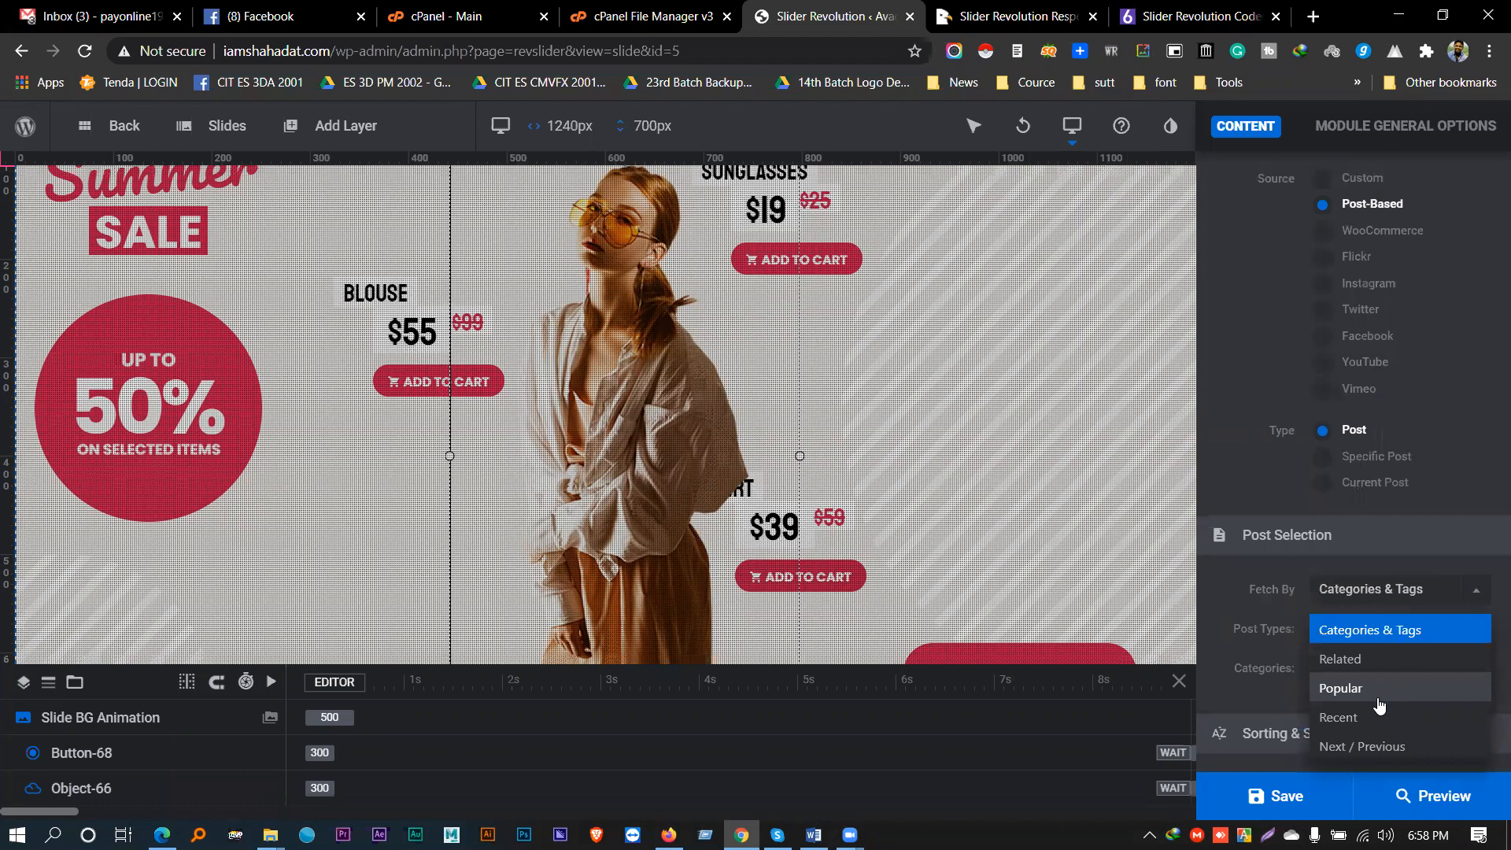
{"action": "left_click", "coordinate": [1339, 718]}
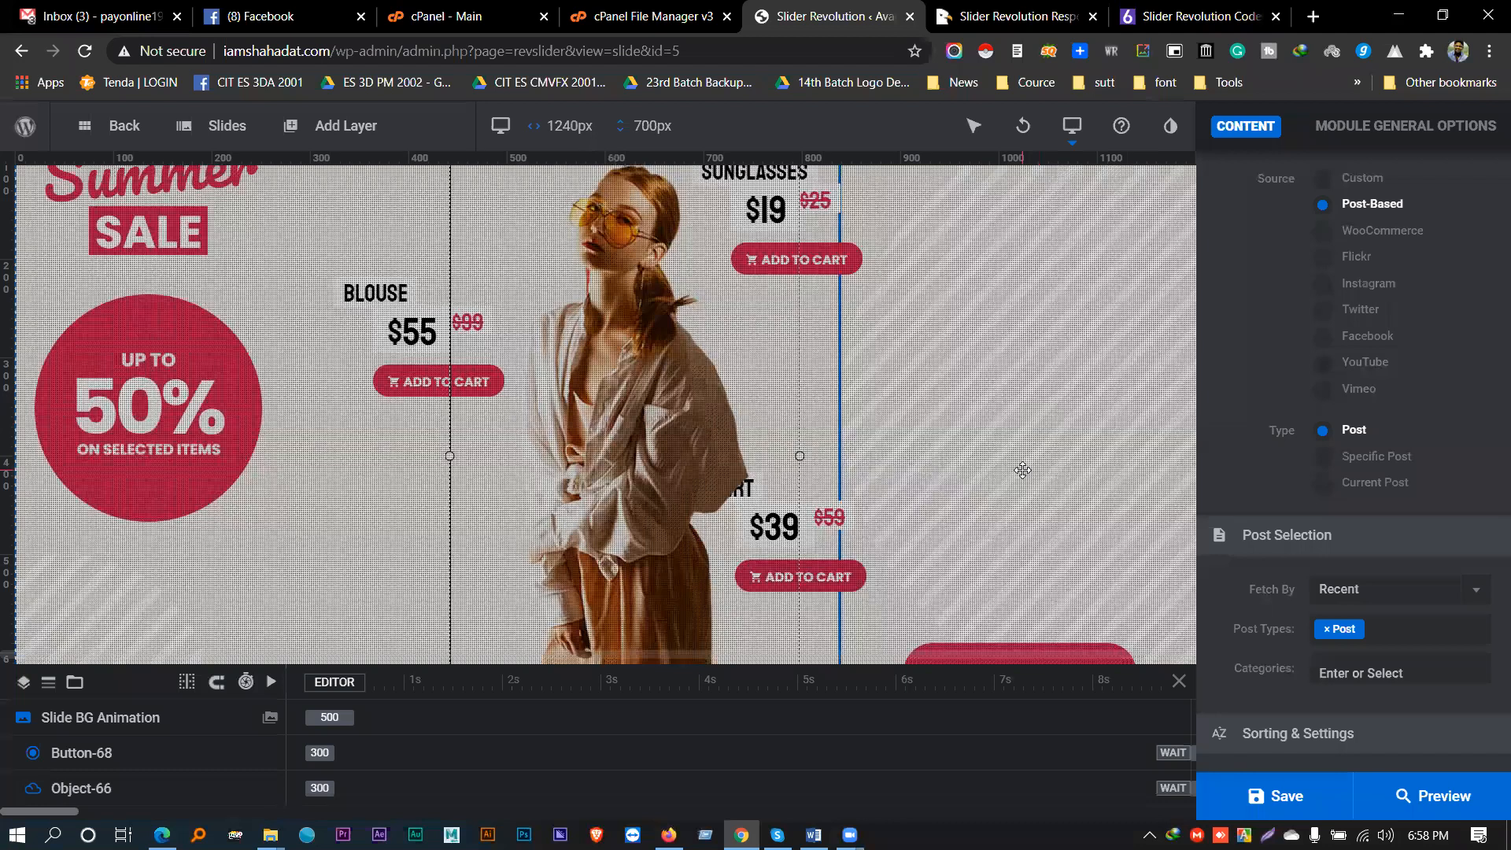
{"action": "scroll", "coordinate": [1343, 559], "scroll_direction": "up", "scroll_amount": 2}
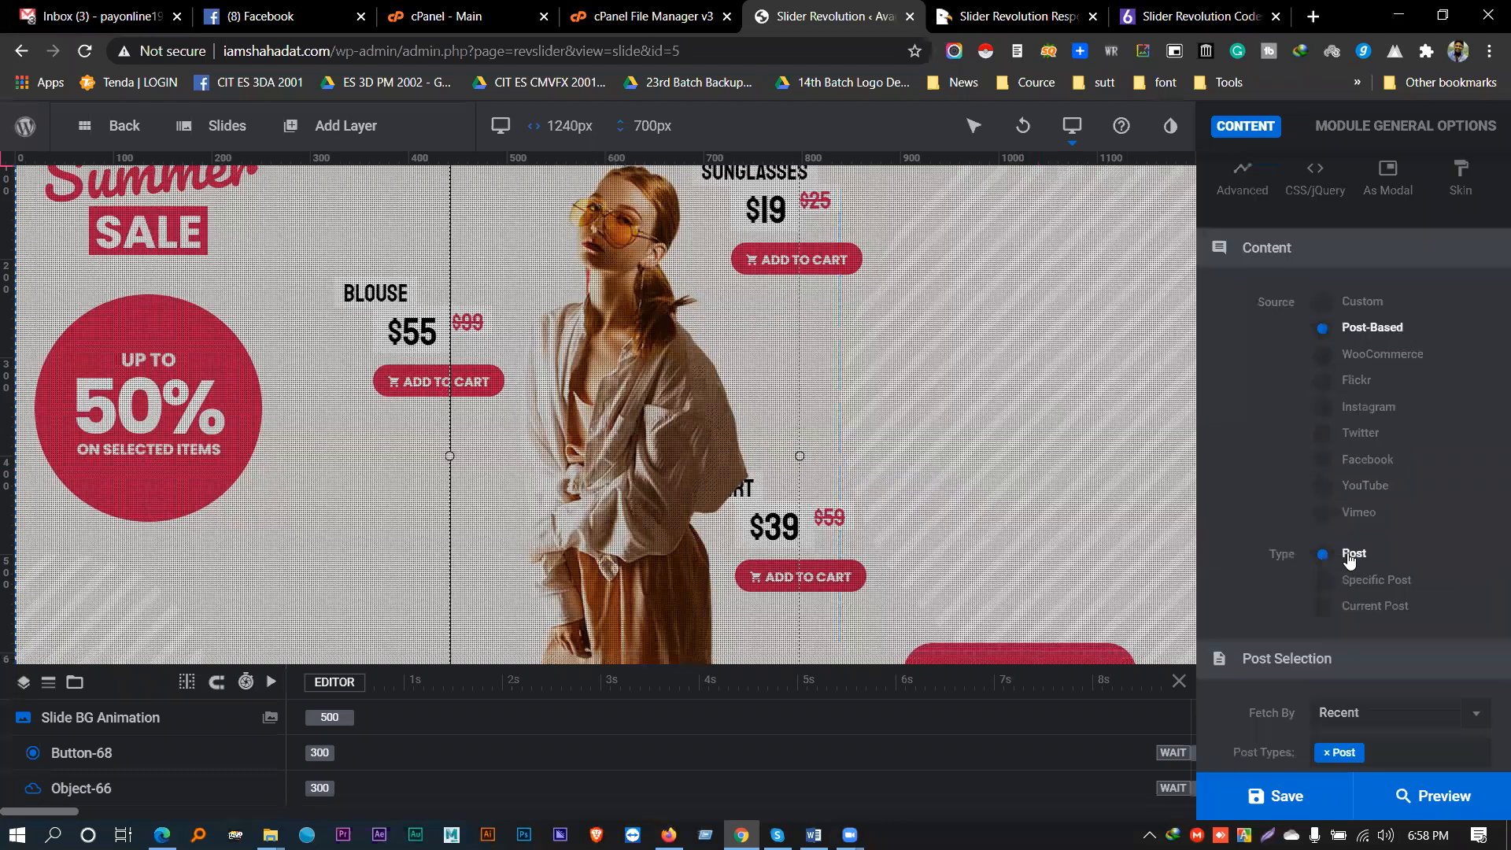
{"action": "left_click", "coordinate": [1325, 305]}
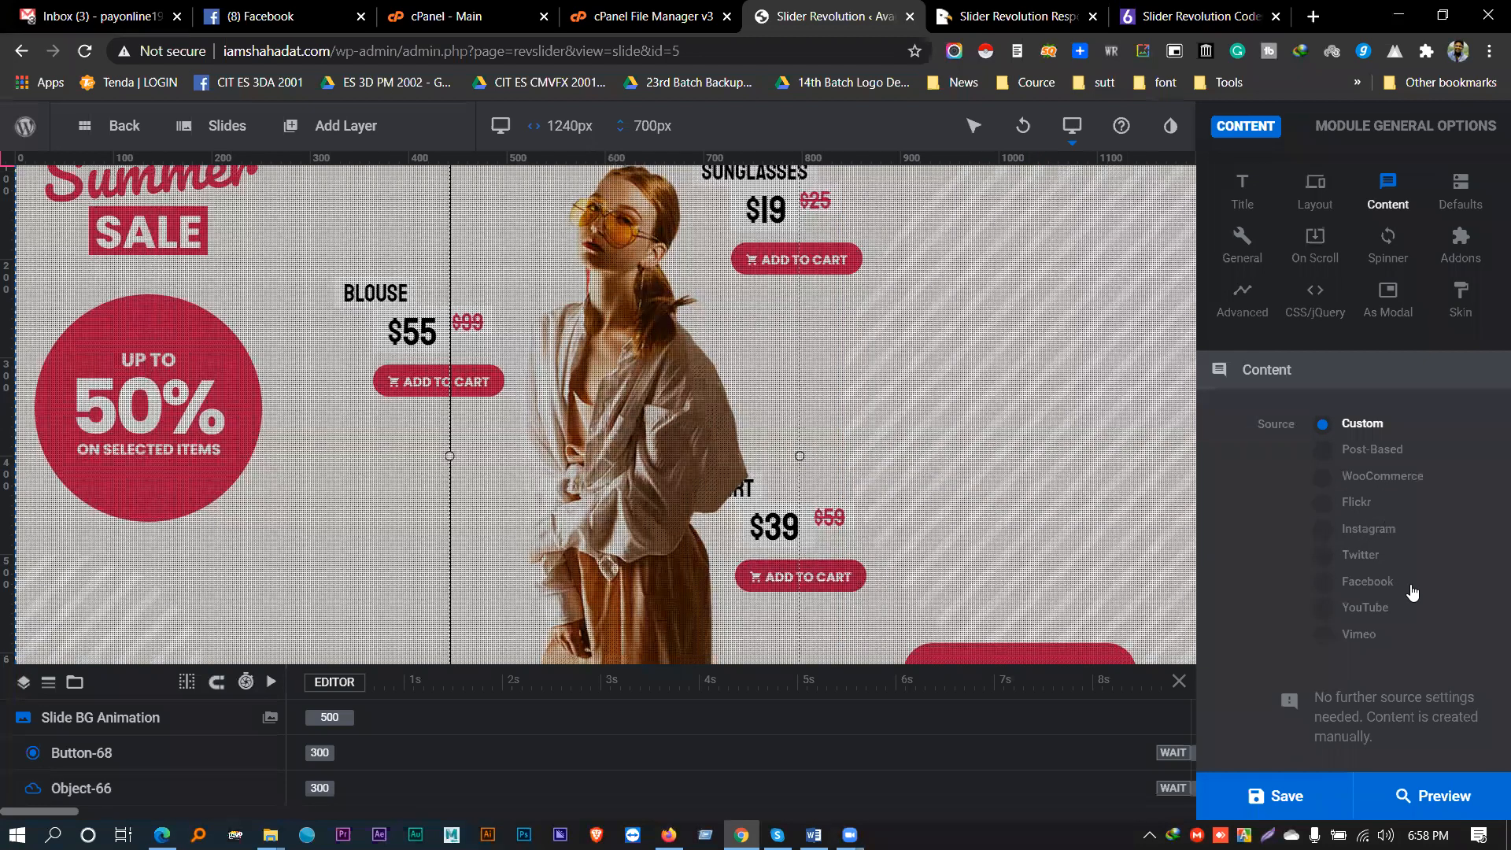
- Try YouTube as the content source with the Channel ID field, then revert to Custom
{"action": "left_click", "coordinate": [1378, 611]}
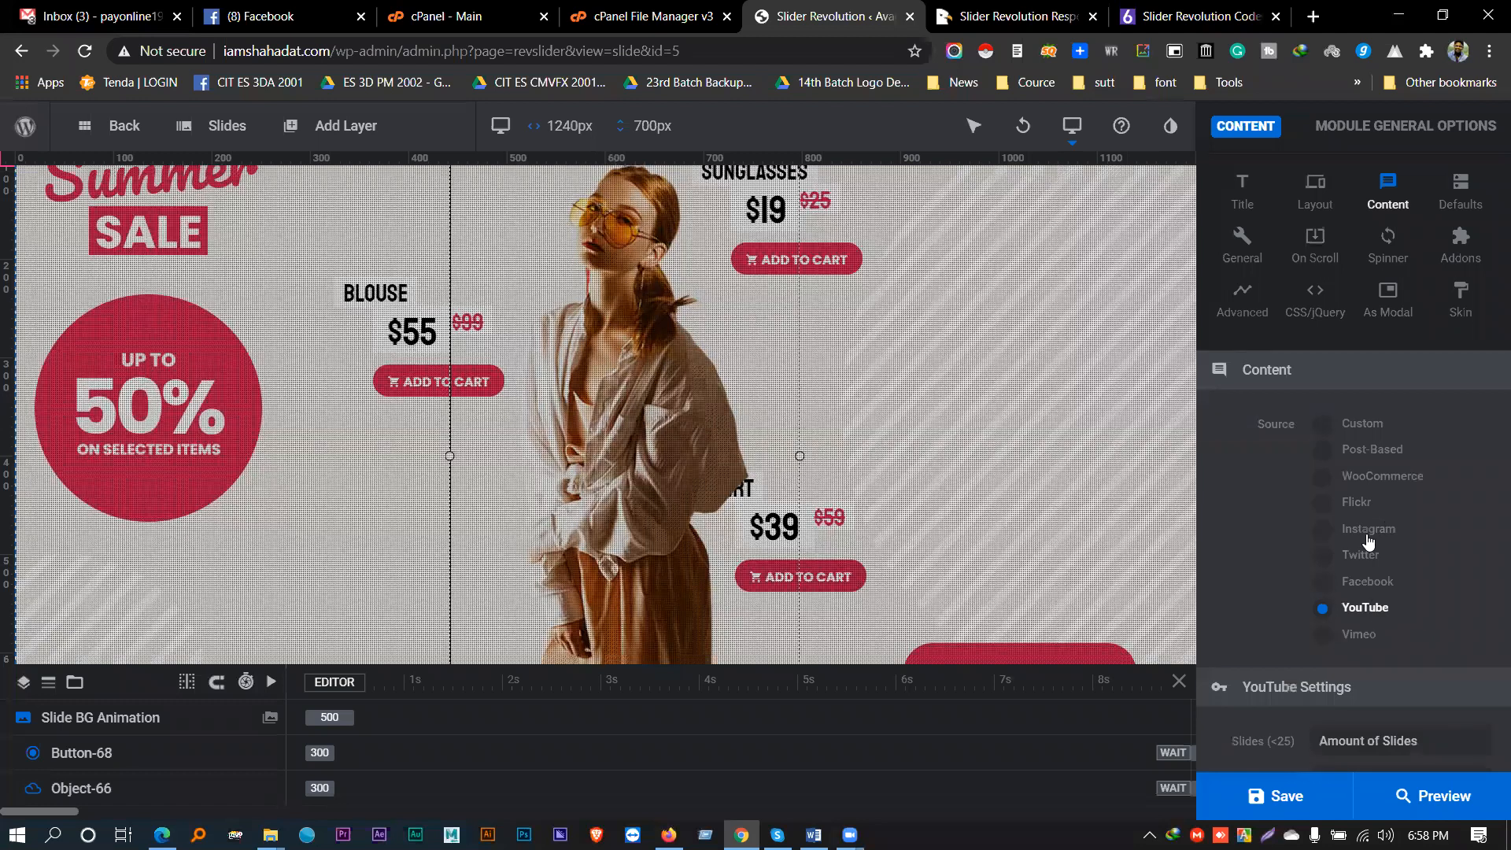
{"action": "scroll", "coordinate": [1366, 540], "scroll_direction": "down", "scroll_amount": 5}
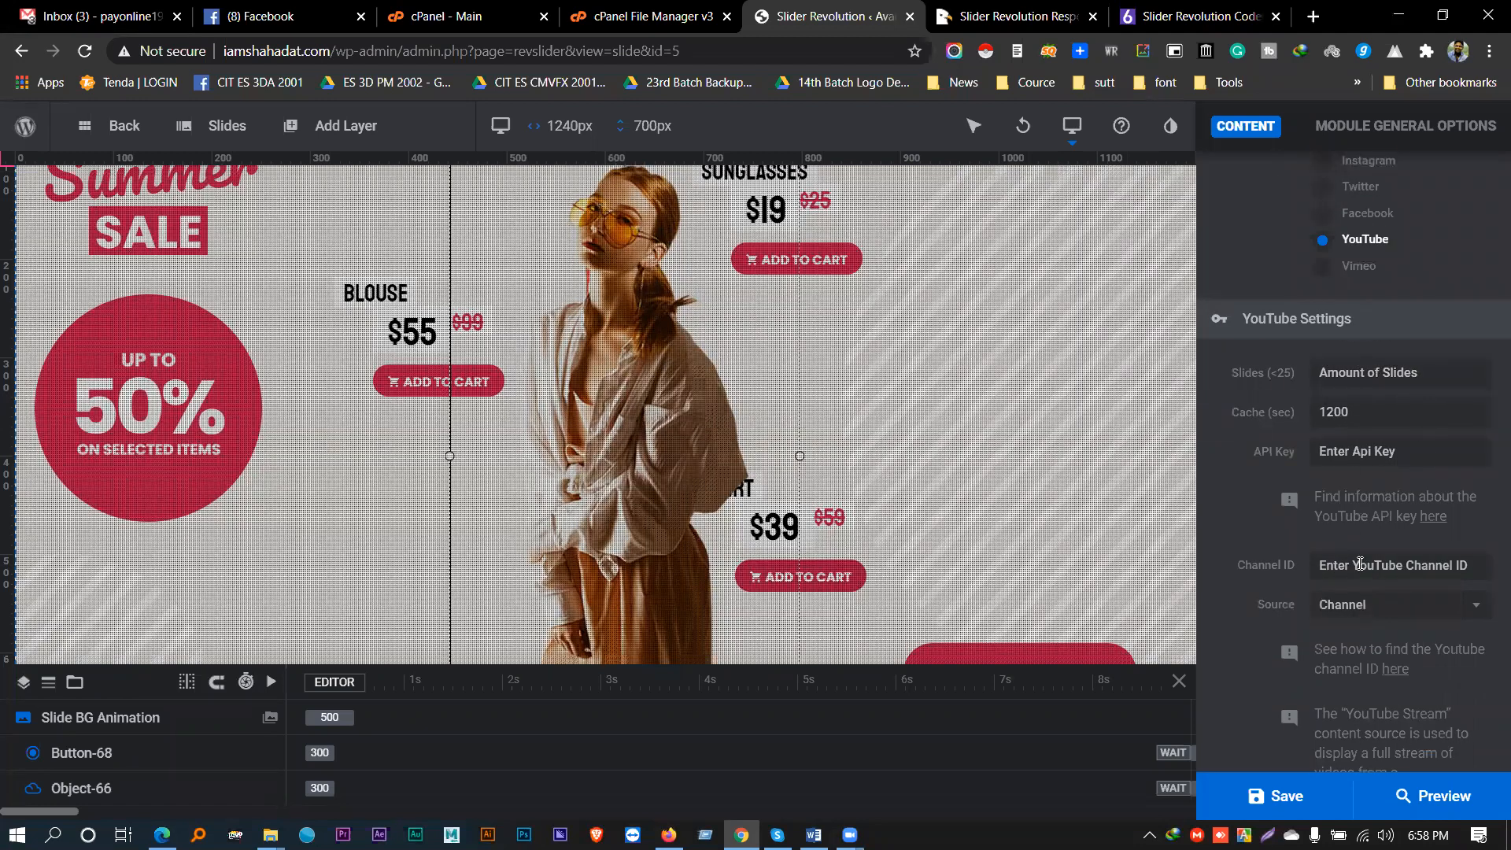
{"action": "left_click", "coordinate": [1387, 565]}
{"action": "scroll", "coordinate": [1357, 565], "scroll_direction": "up", "scroll_amount": 5}
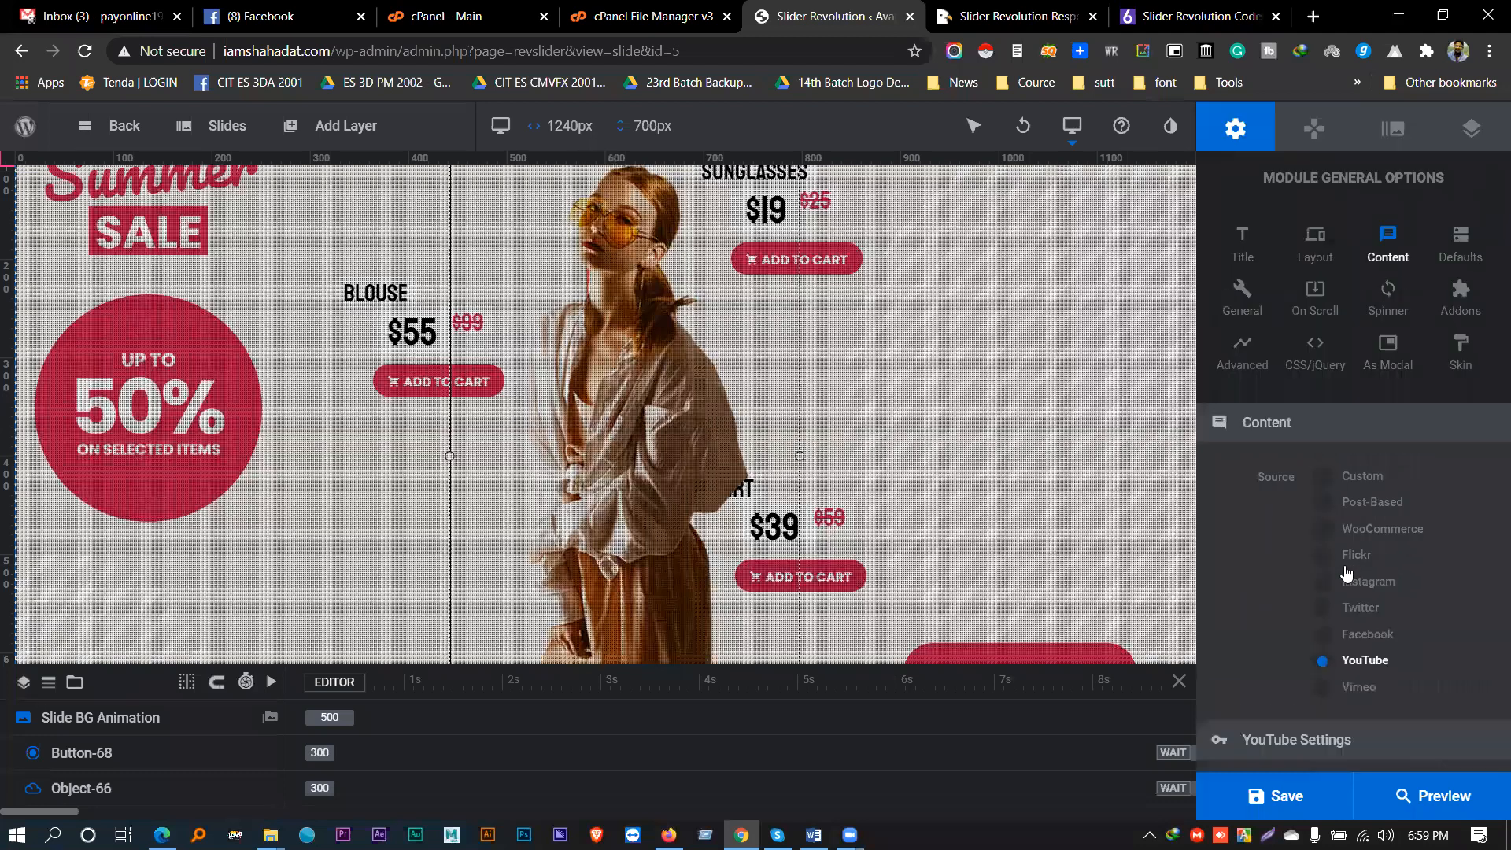
{"action": "left_click", "coordinate": [1342, 478]}
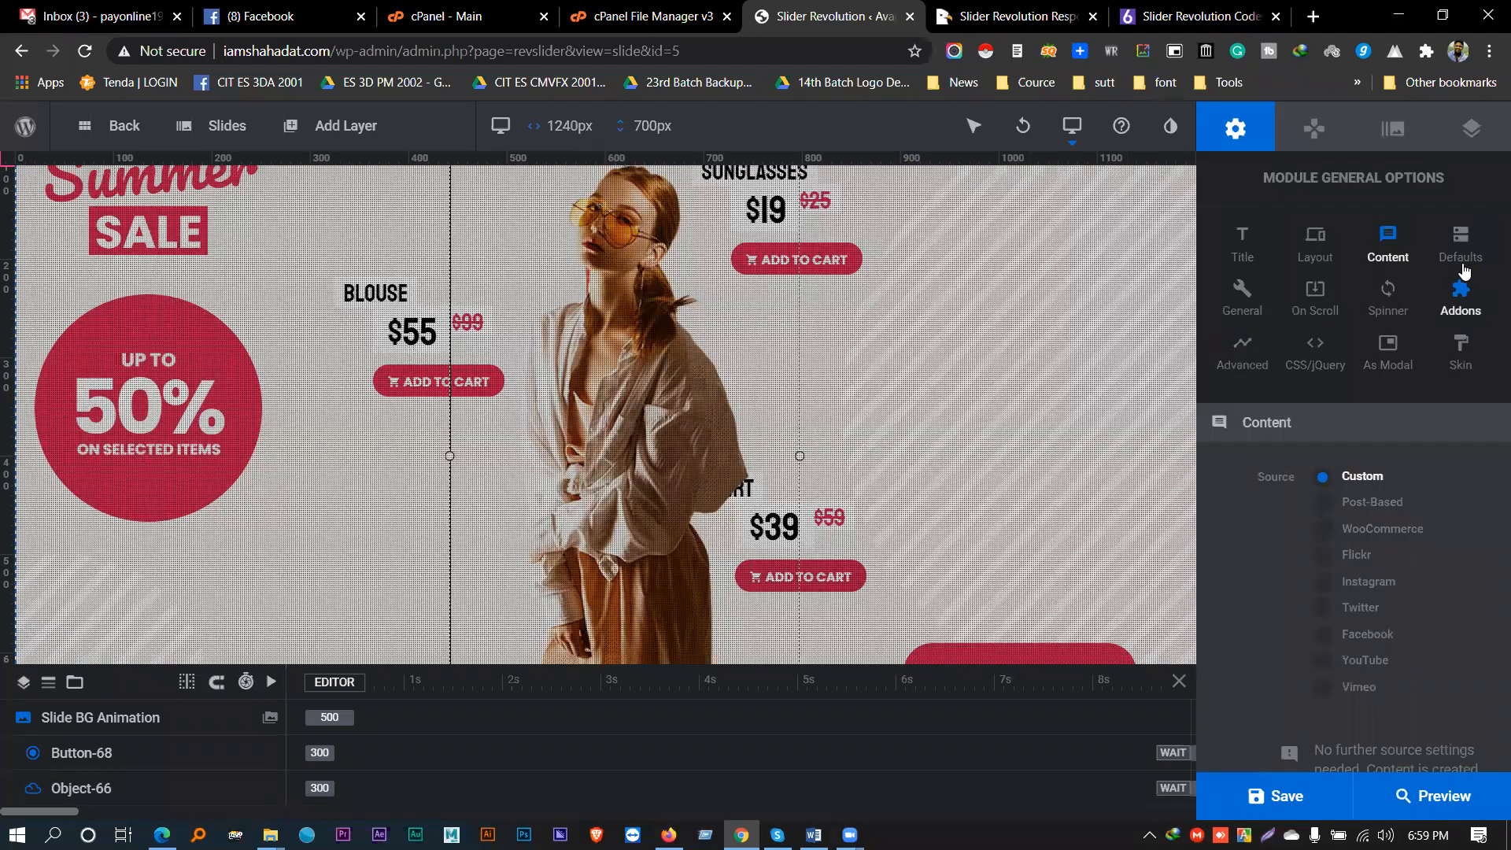
- Open the module Defaults and move from Module Classes to the 9000ms Slide Duration field
{"action": "left_click", "coordinate": [1459, 240]}
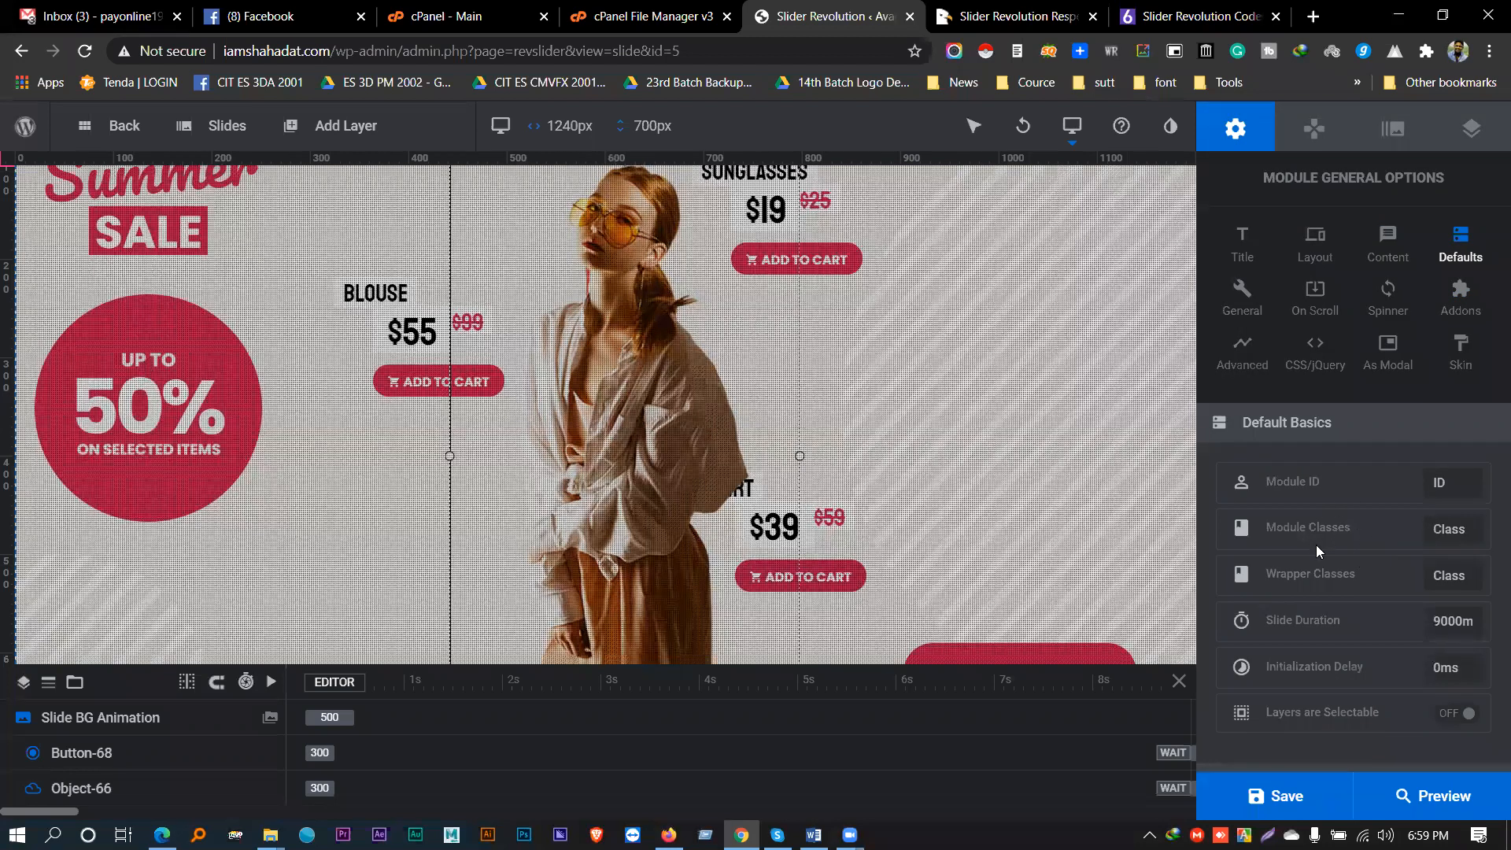
{"action": "left_click", "coordinate": [1454, 520]}
{"action": "key", "text": "Tab"}
{"action": "key", "text": "Tab"}
{"action": "scroll", "coordinate": [1414, 598], "scroll_direction": "down", "scroll_amount": 3}
{"action": "scroll", "coordinate": [1398, 565], "scroll_direction": "up", "scroll_amount": 3}
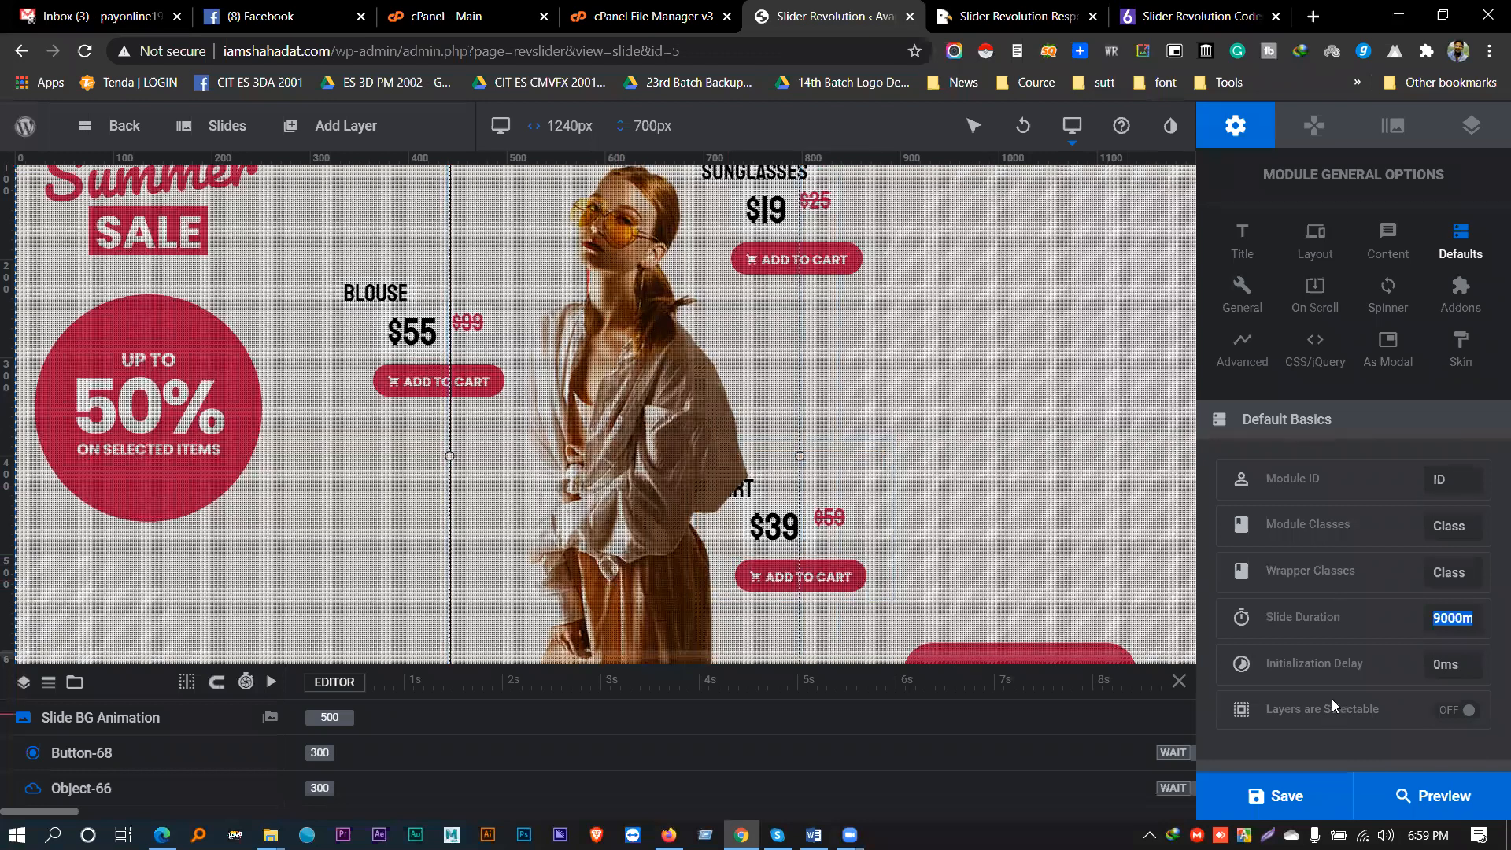
{"action": "scroll", "coordinate": [1328, 609], "scroll_direction": "down", "scroll_amount": 3}
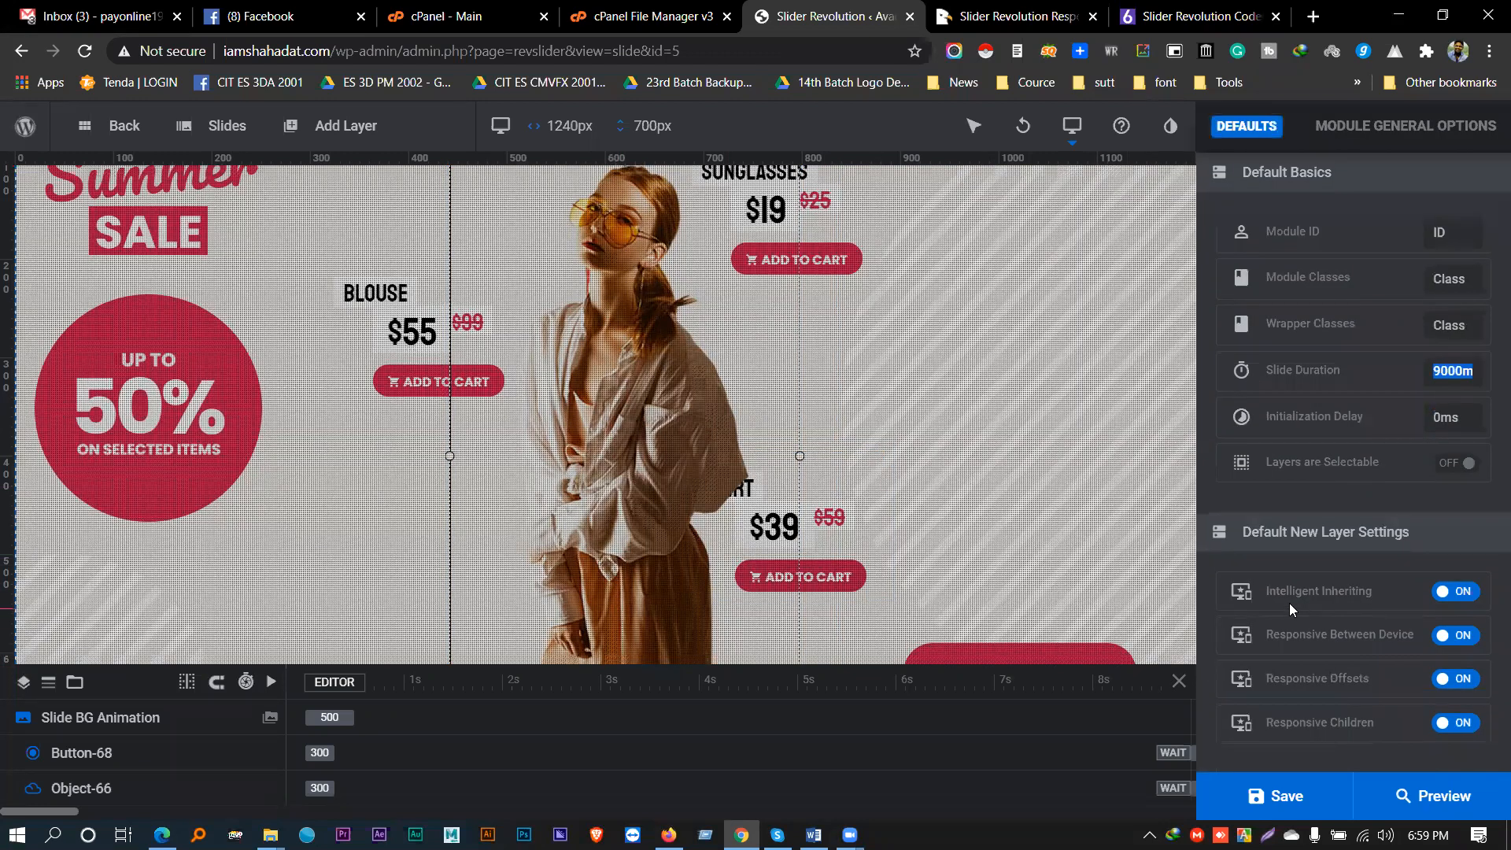
{"action": "scroll", "coordinate": [1289, 603], "scroll_direction": "up", "scroll_amount": 3}
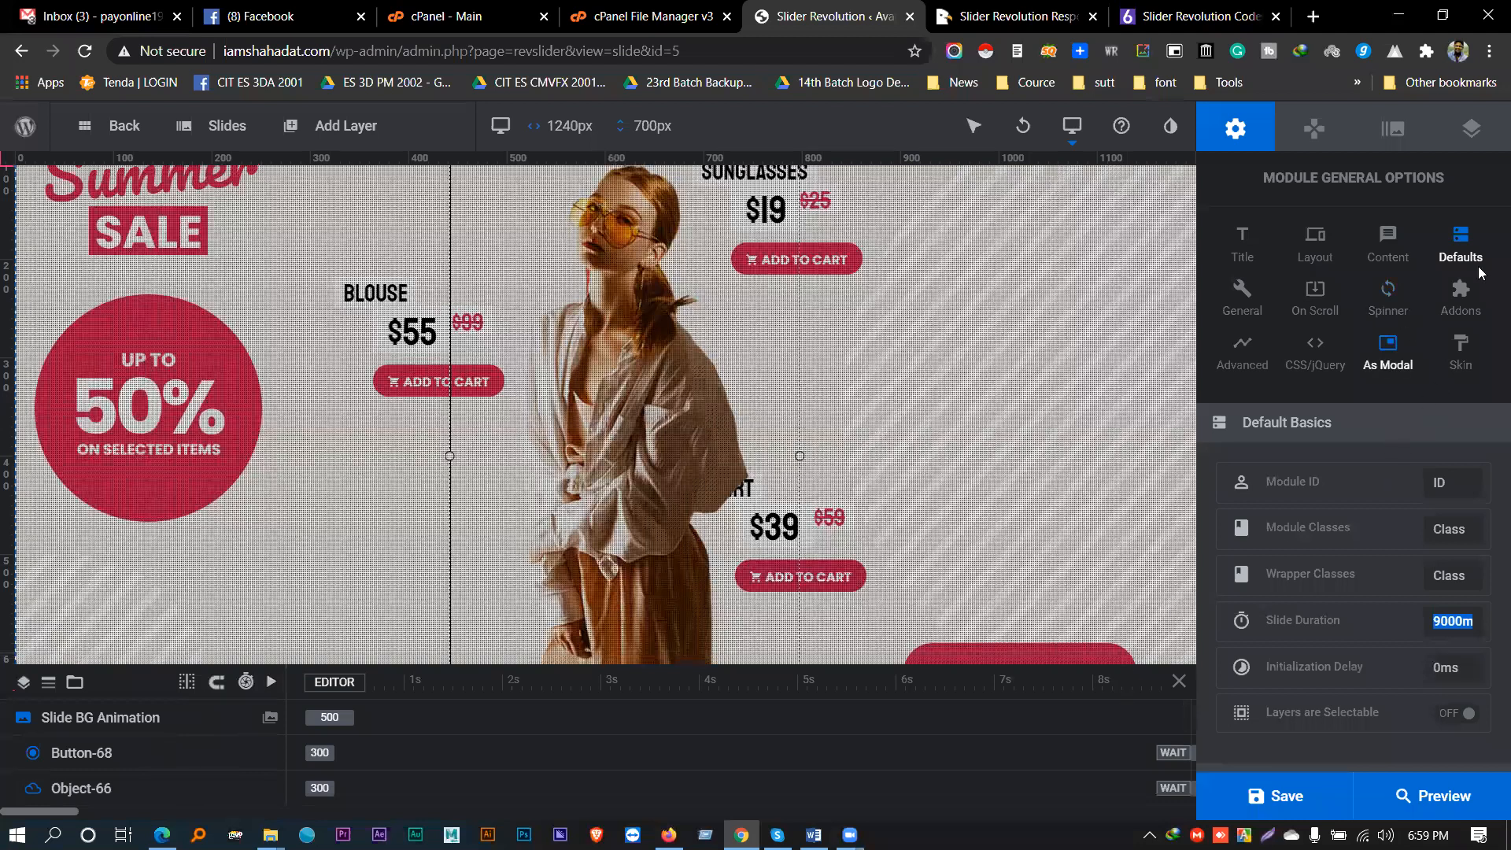
- In the General settings' Slideshow options, switch Random Order off
{"action": "left_click", "coordinate": [1242, 298]}
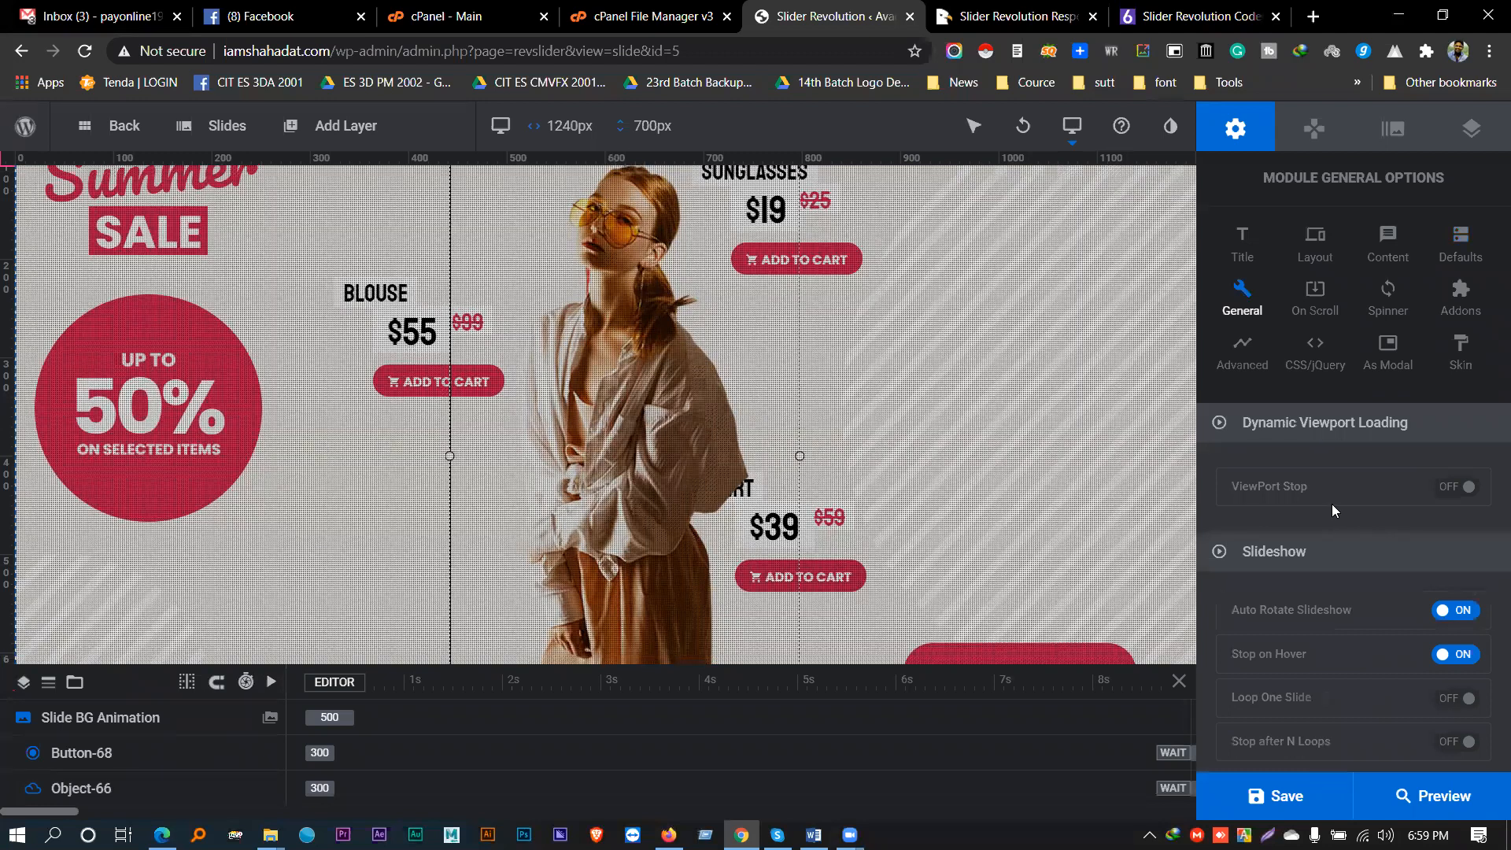
{"action": "scroll", "coordinate": [1332, 510], "scroll_direction": "down", "scroll_amount": 3}
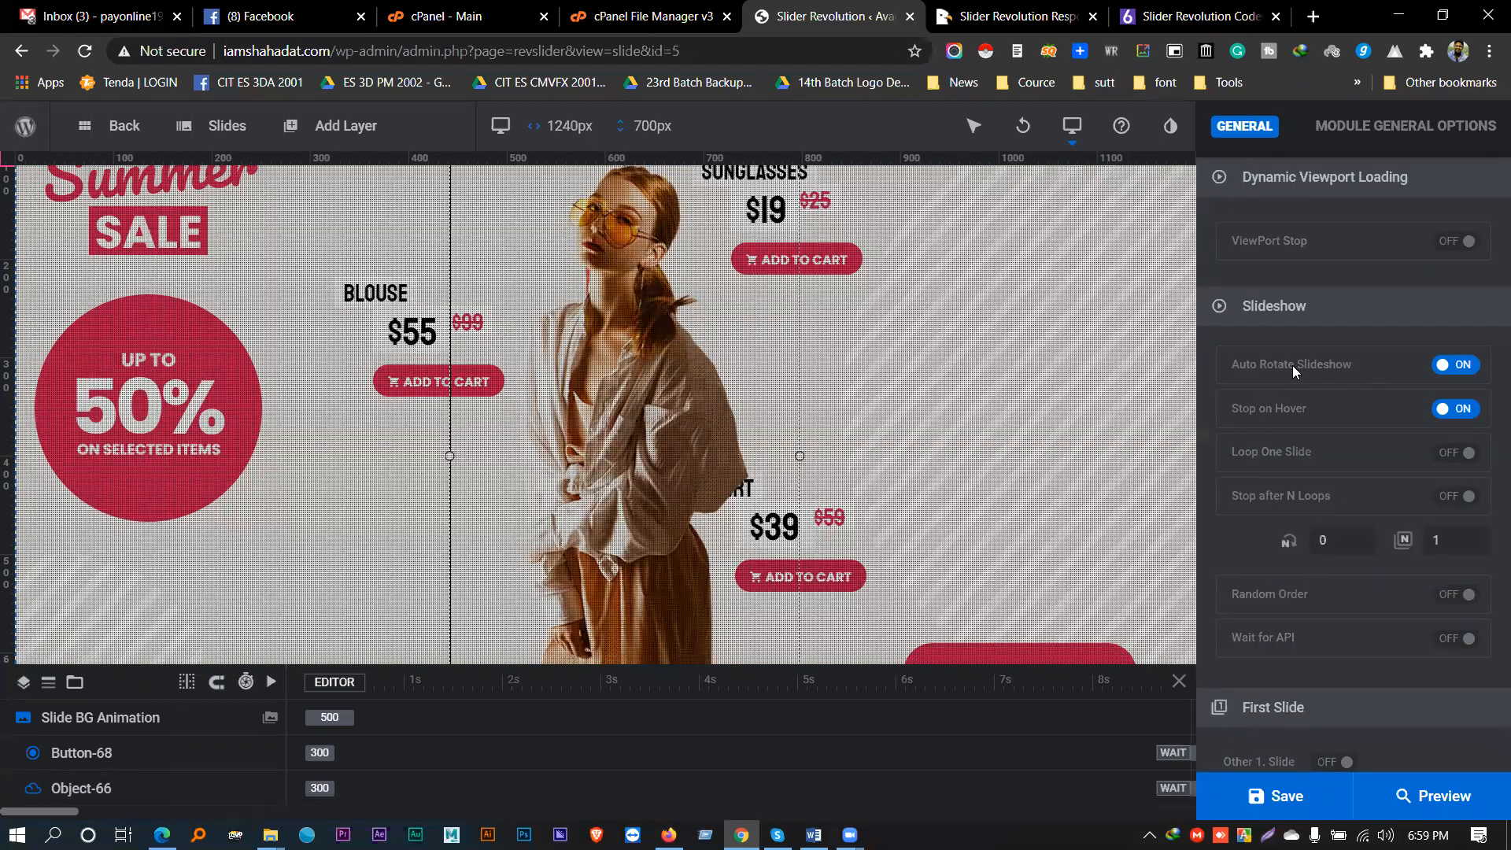
{"action": "mouse_move", "coordinate": [217, 127]}
{"action": "scroll", "coordinate": [1267, 429], "scroll_direction": "down", "scroll_amount": 3}
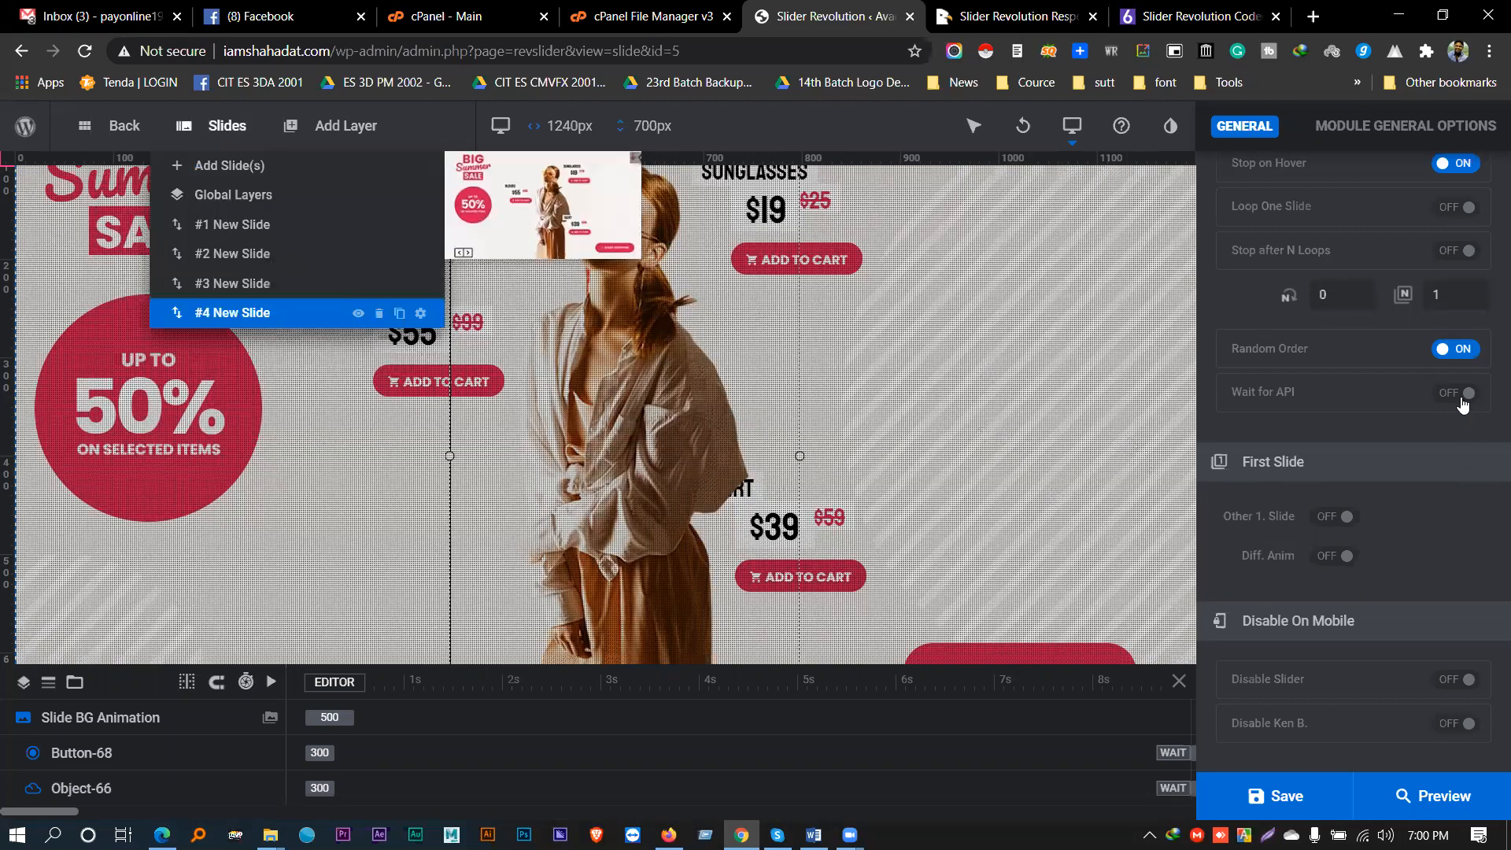
{"action": "left_click", "coordinate": [1462, 352]}
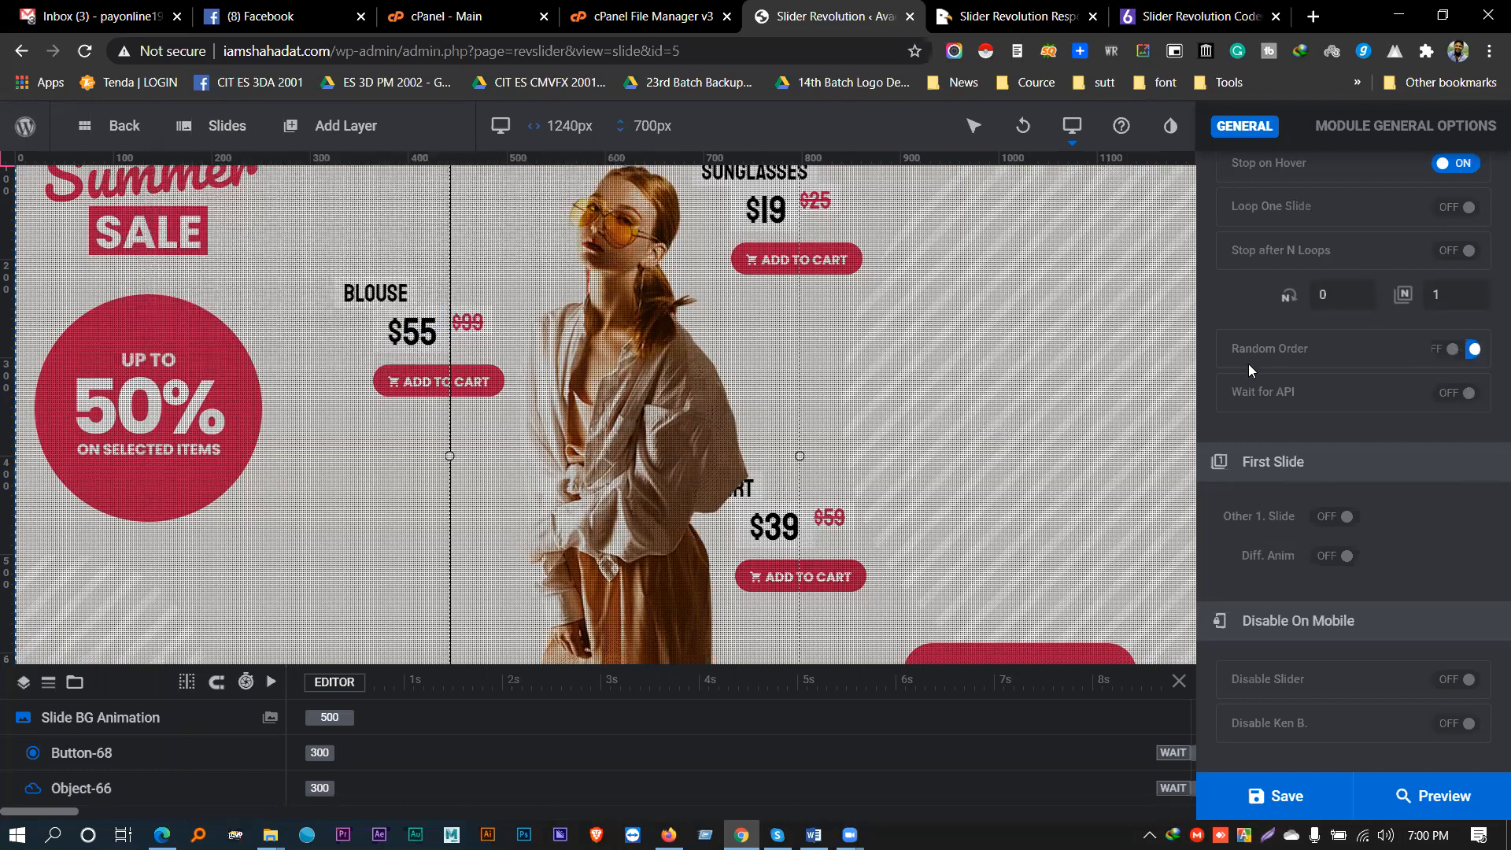
{"action": "scroll", "coordinate": [1331, 363], "scroll_direction": "down", "scroll_amount": 2}
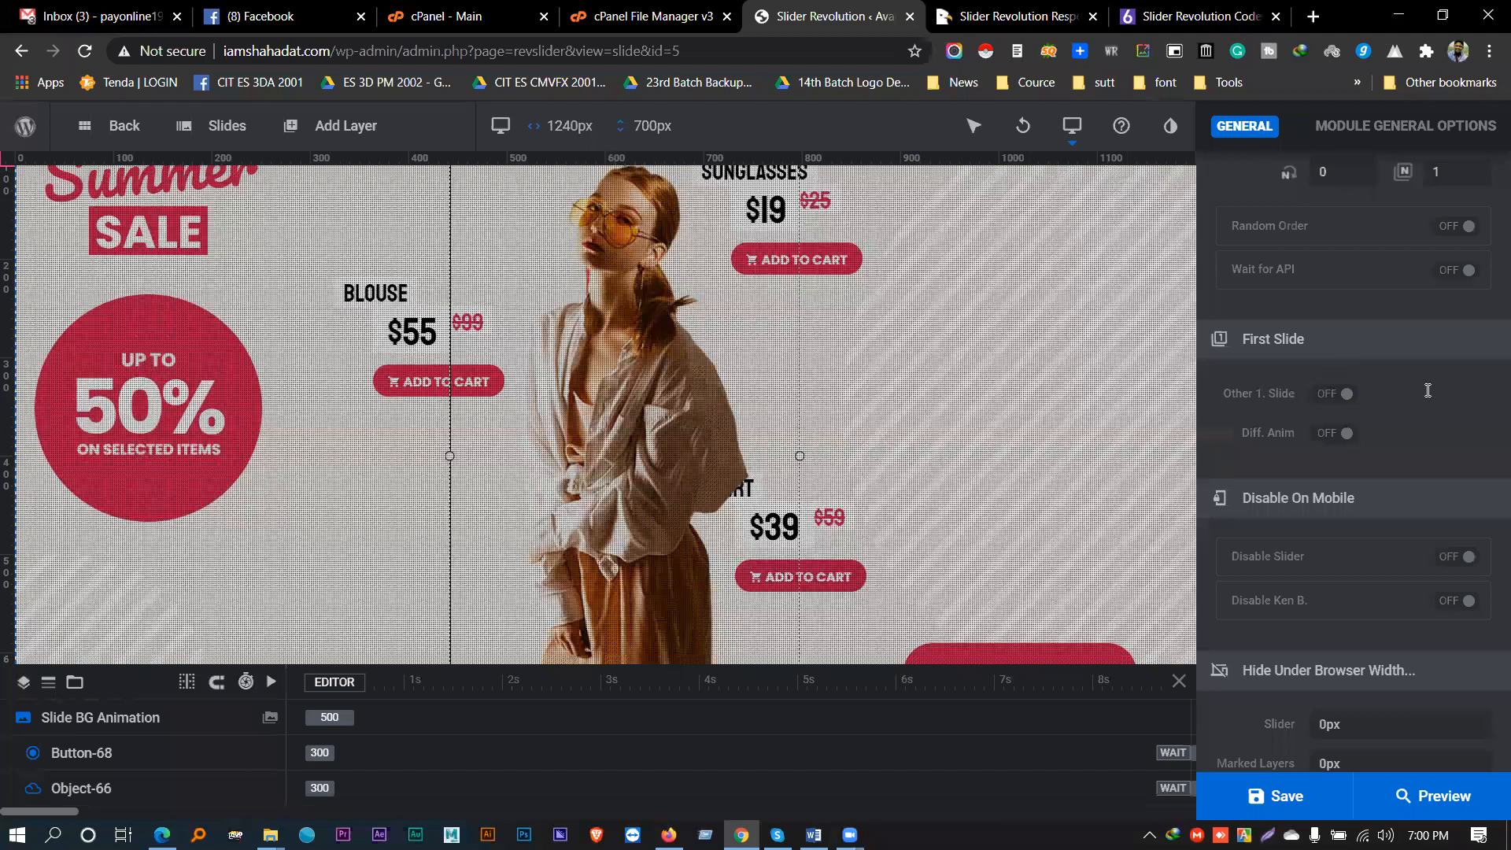
- Make the slider start on slide 4 instead of the first slide
{"action": "left_click", "coordinate": [1335, 393]}
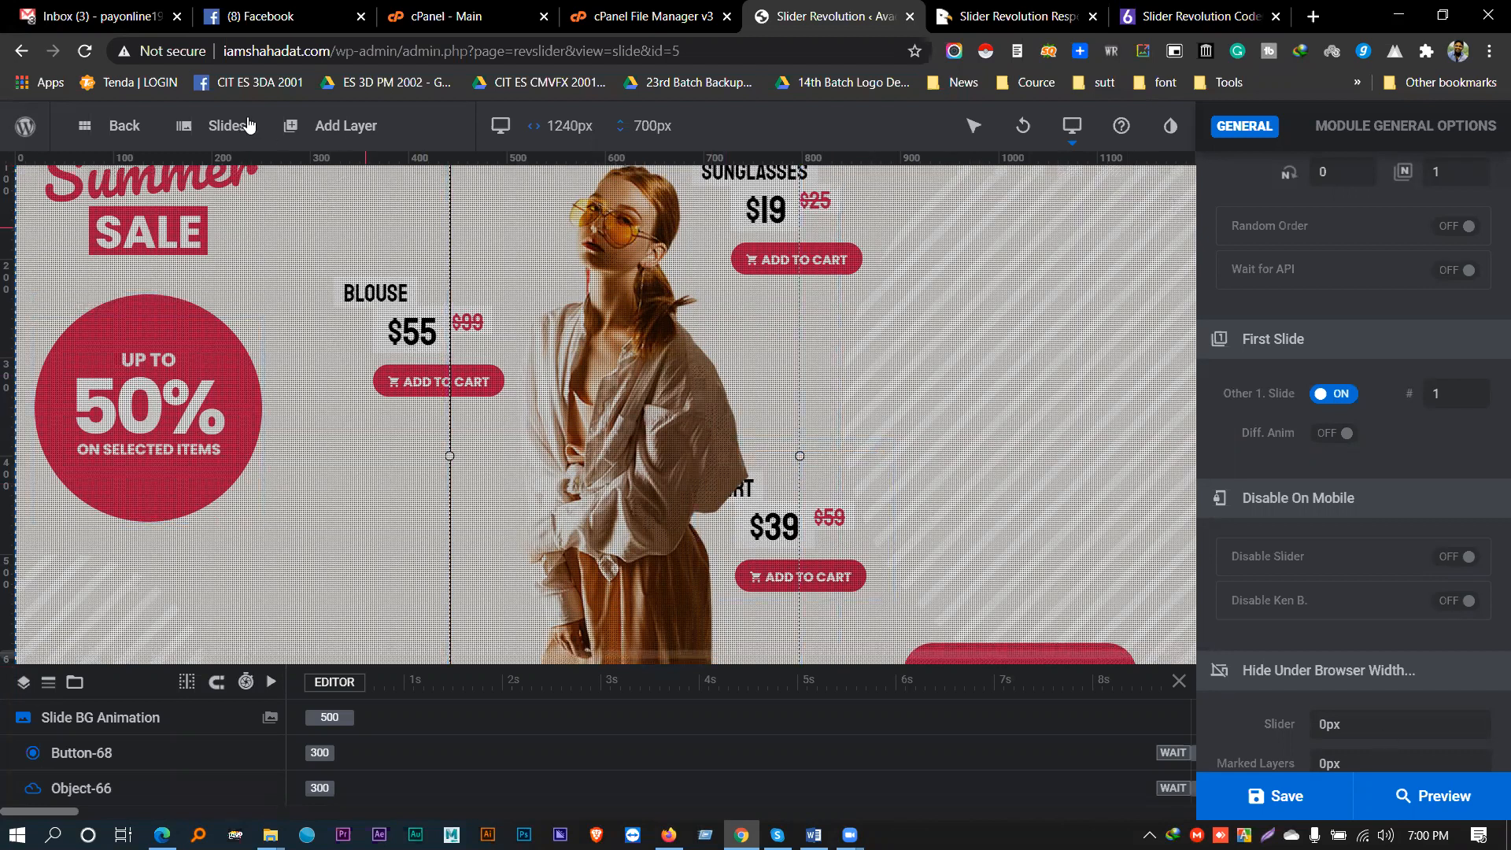
{"action": "left_click", "coordinate": [221, 126]}
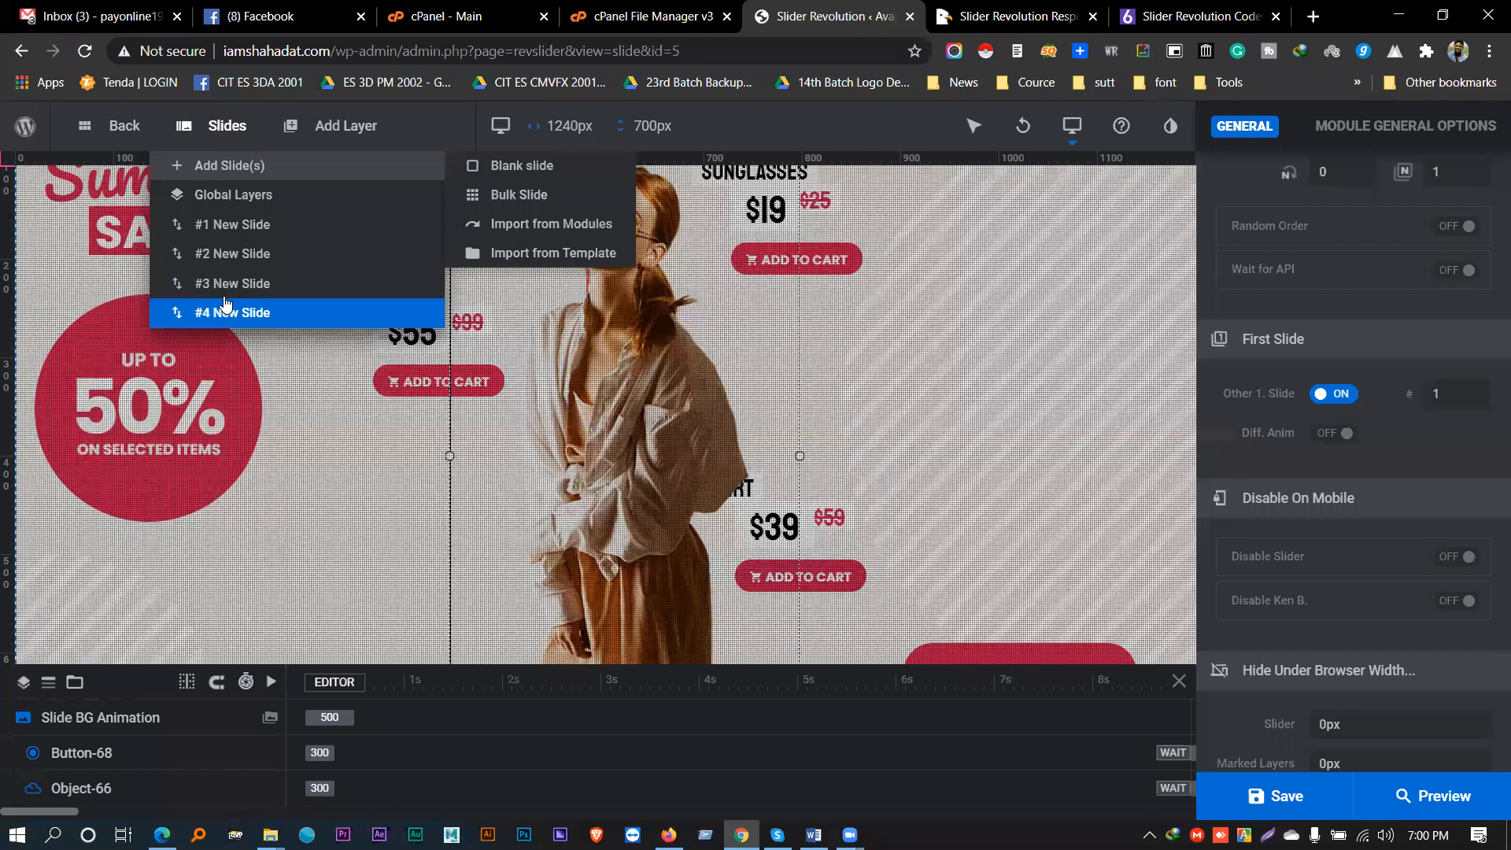
{"action": "left_click_drag", "start_coordinate": [1454, 392], "coordinate": [1387, 388]}
{"action": "type", "text": "4"}
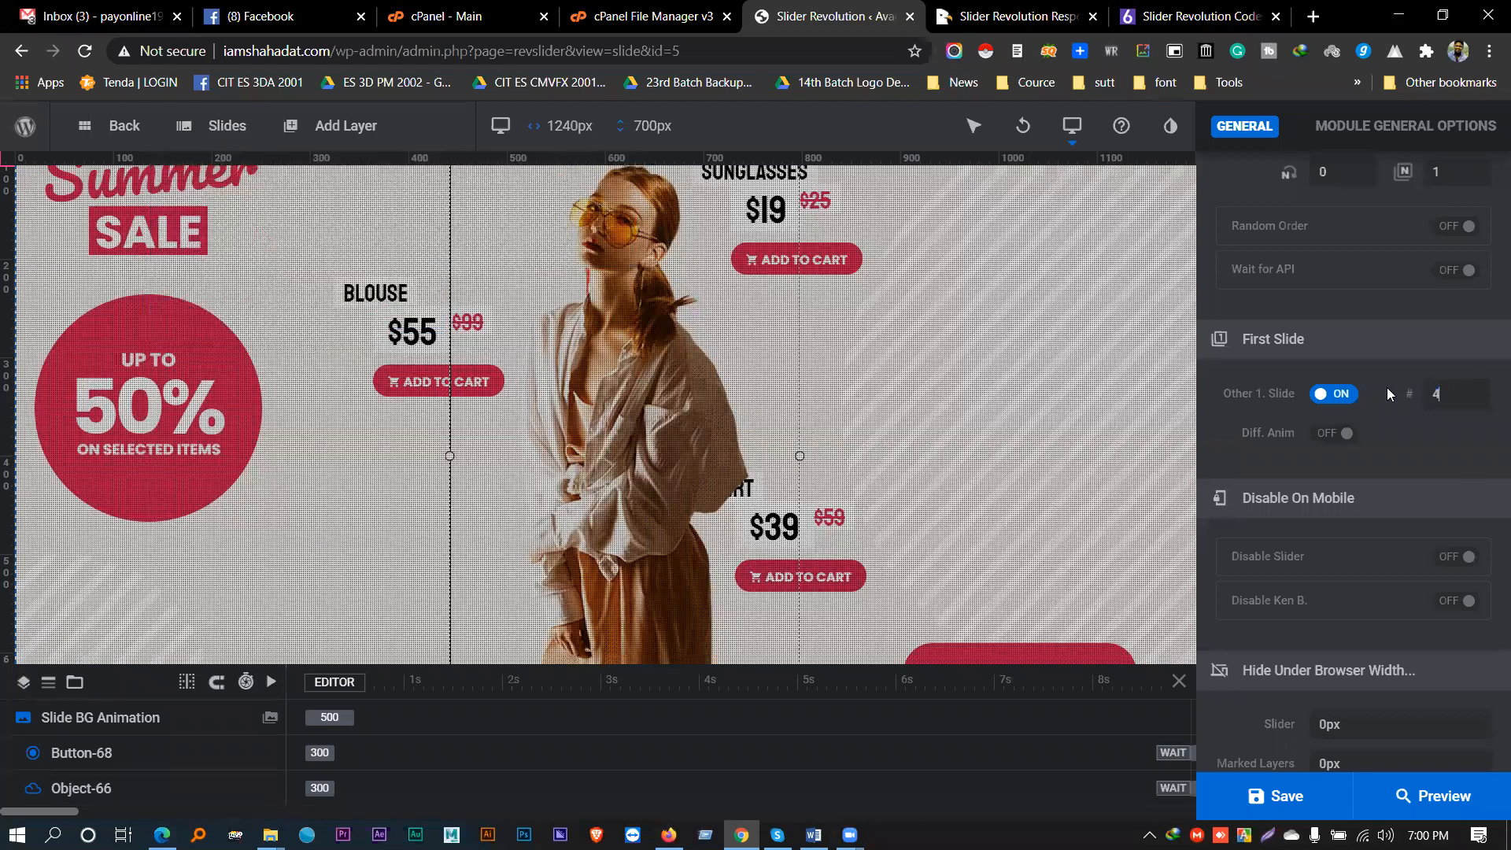
{"action": "mouse_move", "coordinate": [227, 125]}
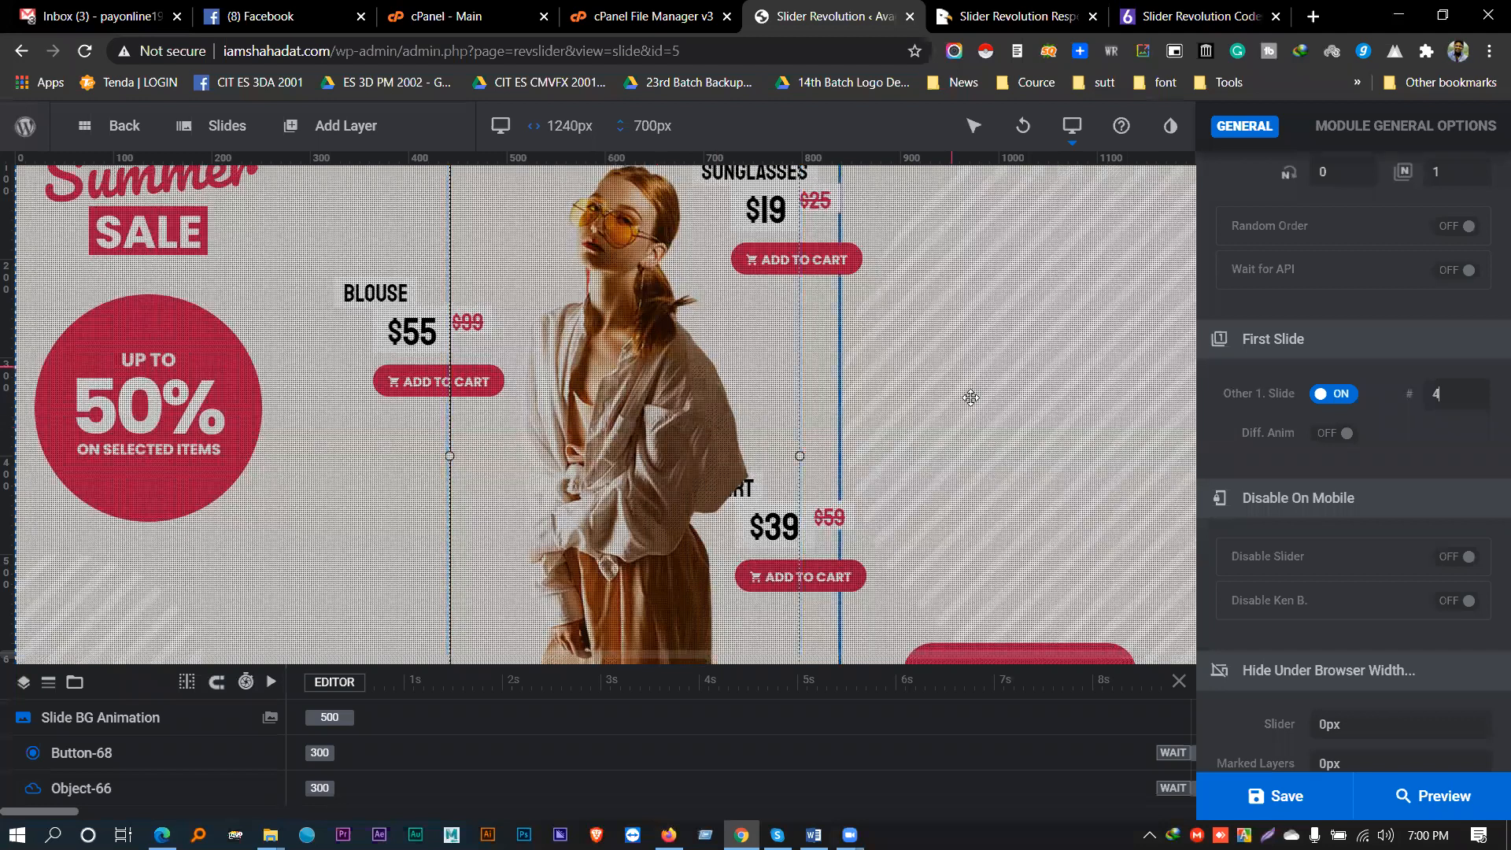
- Turn on Disable Slider and Disable Ken Burns for mobile, then select the START SHOPPING layer
{"action": "scroll", "coordinate": [1022, 456], "scroll_direction": "down", "scroll_amount": 1}
{"action": "scroll", "coordinate": [1456, 418], "scroll_direction": "down", "scroll_amount": 2}
{"action": "scroll", "coordinate": [1406, 425], "scroll_direction": "down", "scroll_amount": 2}
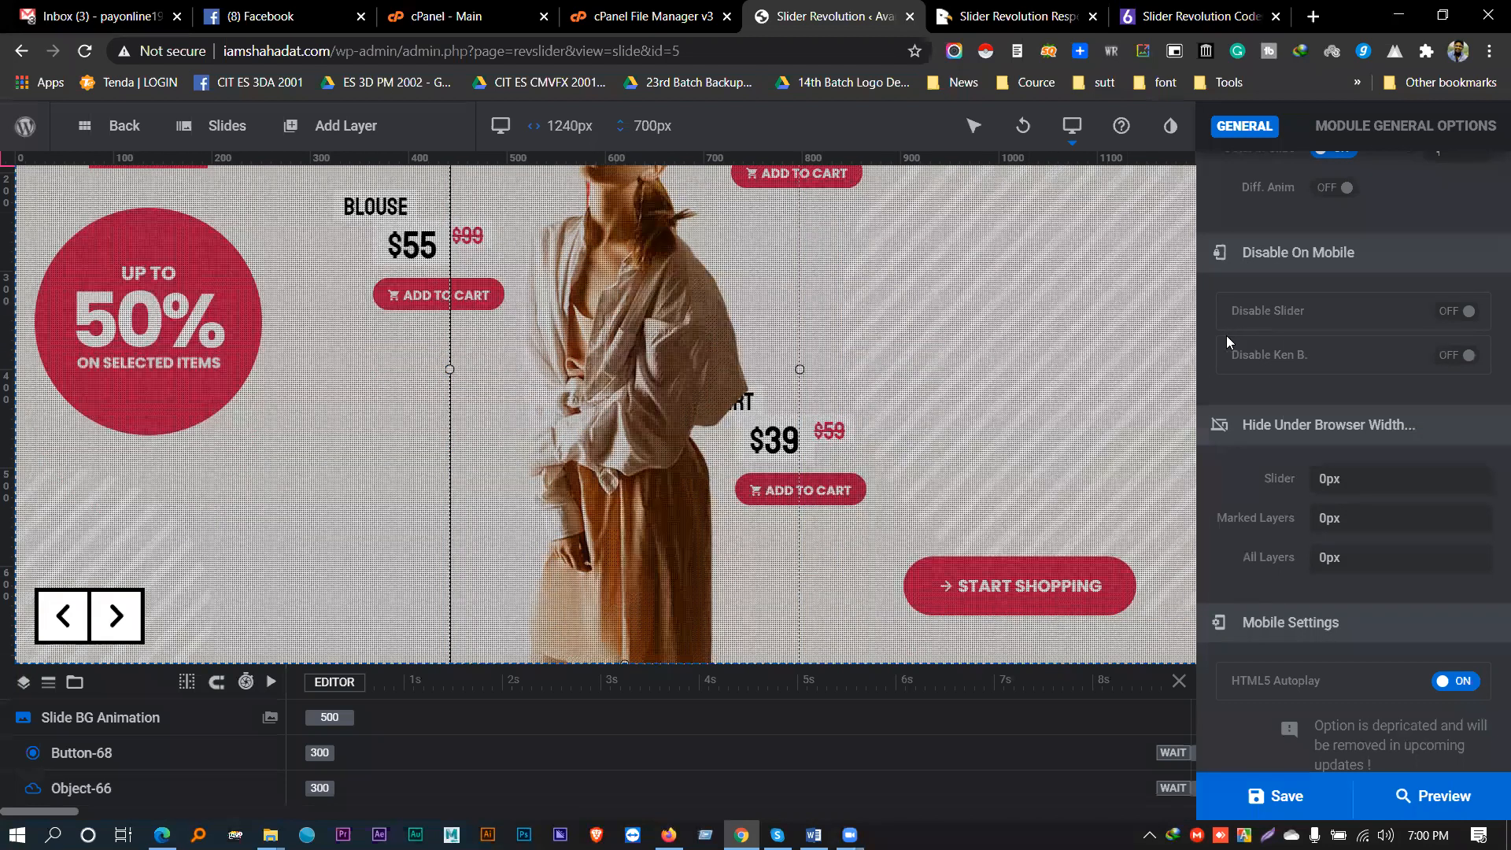
{"action": "left_click", "coordinate": [1454, 311]}
{"action": "left_click", "coordinate": [1455, 360]}
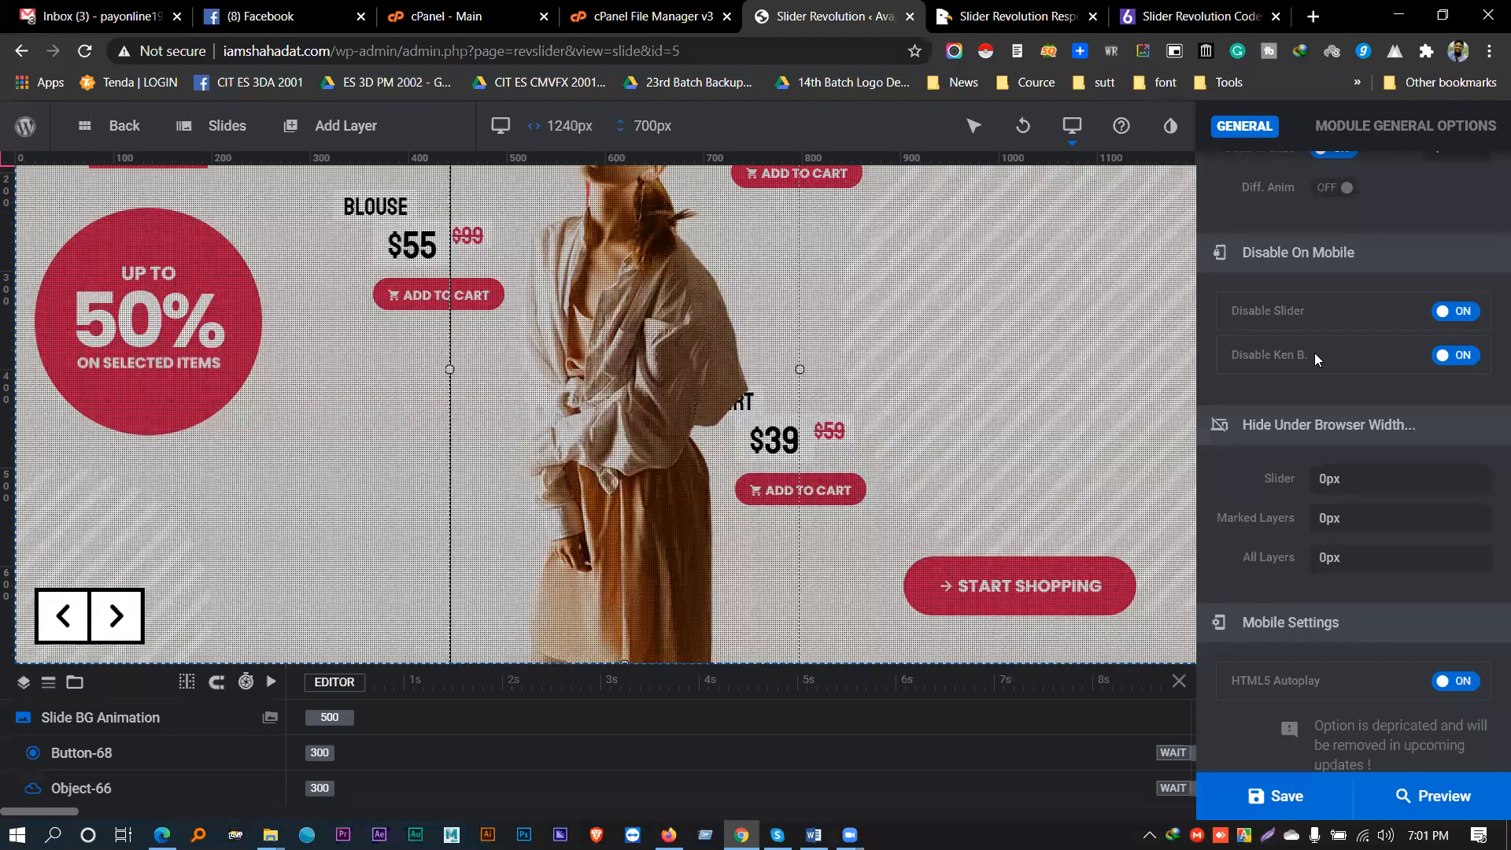
{"action": "scroll", "coordinate": [1306, 372], "scroll_direction": "up", "scroll_amount": 5}
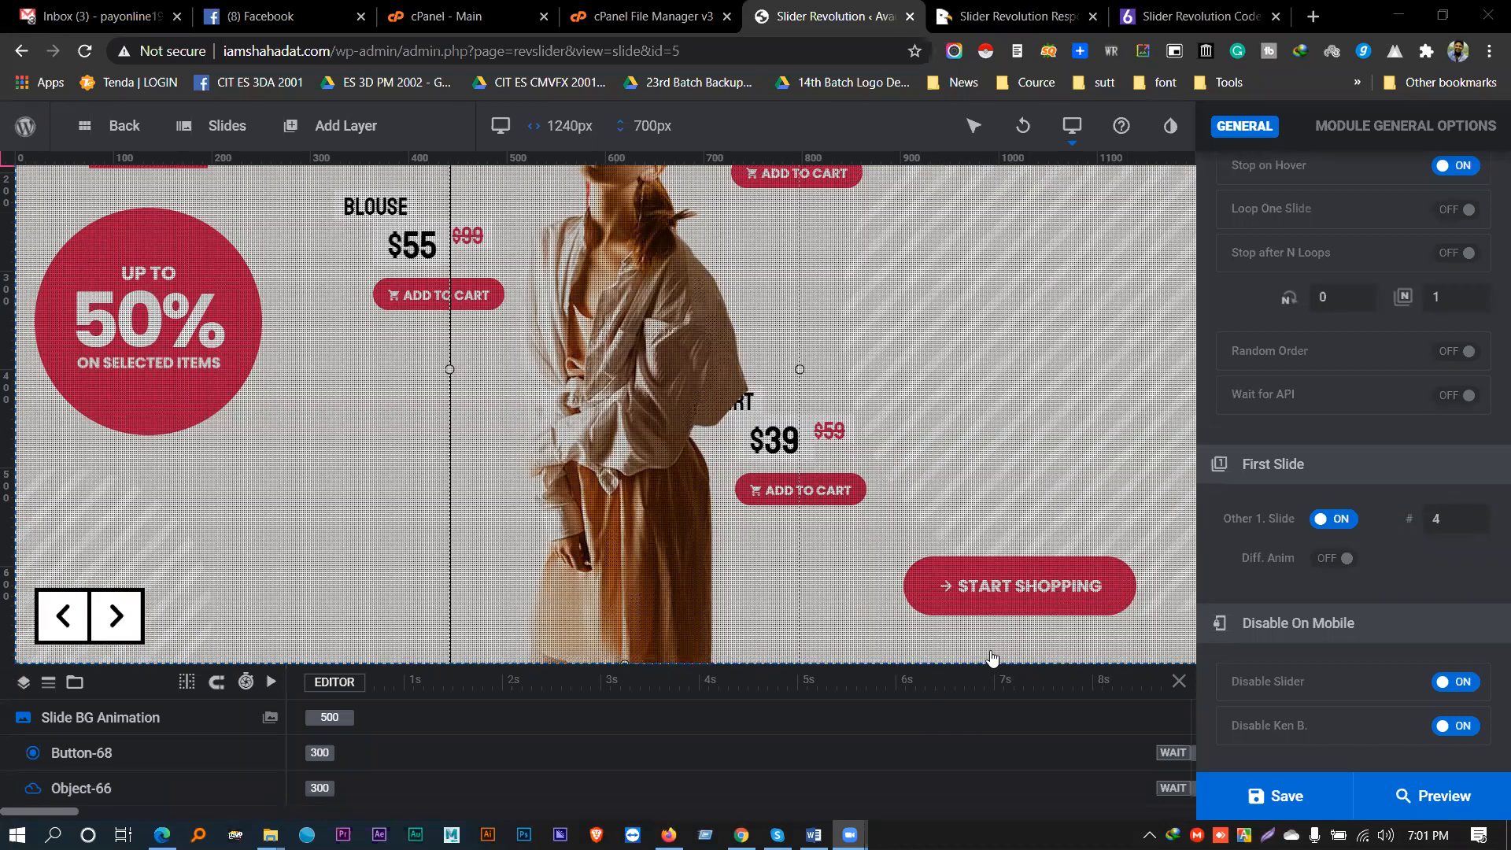
{"action": "left_click", "coordinate": [990, 572]}
{"action": "scroll", "coordinate": [1344, 464], "scroll_direction": "up", "scroll_amount": 6}
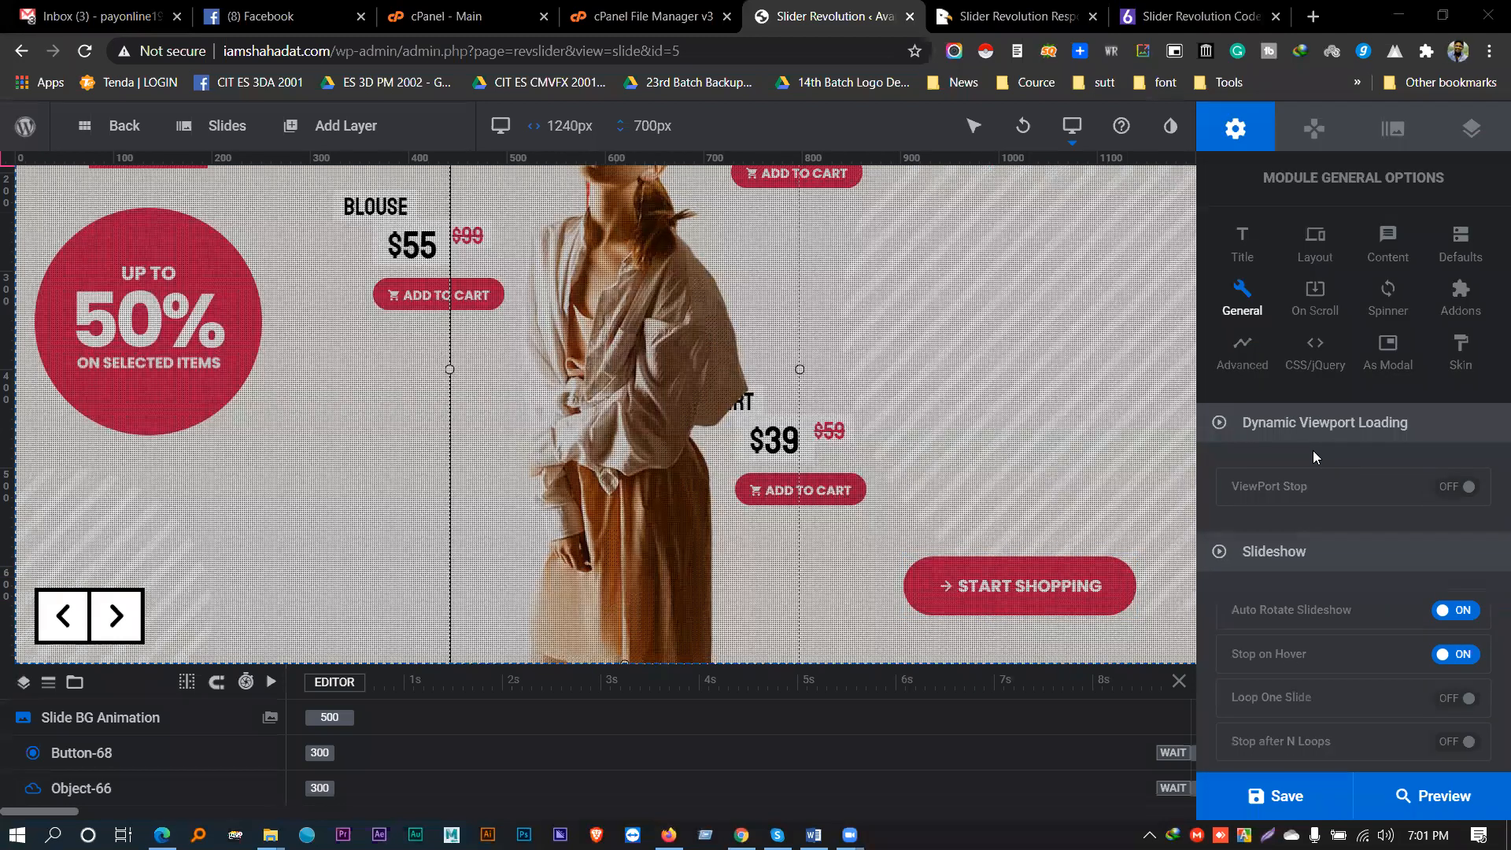
- In the module's On Scroll settings, make layer timelines scroll-based with easing kept at none
{"action": "left_click", "coordinate": [1257, 375]}
{"action": "left_click", "coordinate": [1312, 297]}
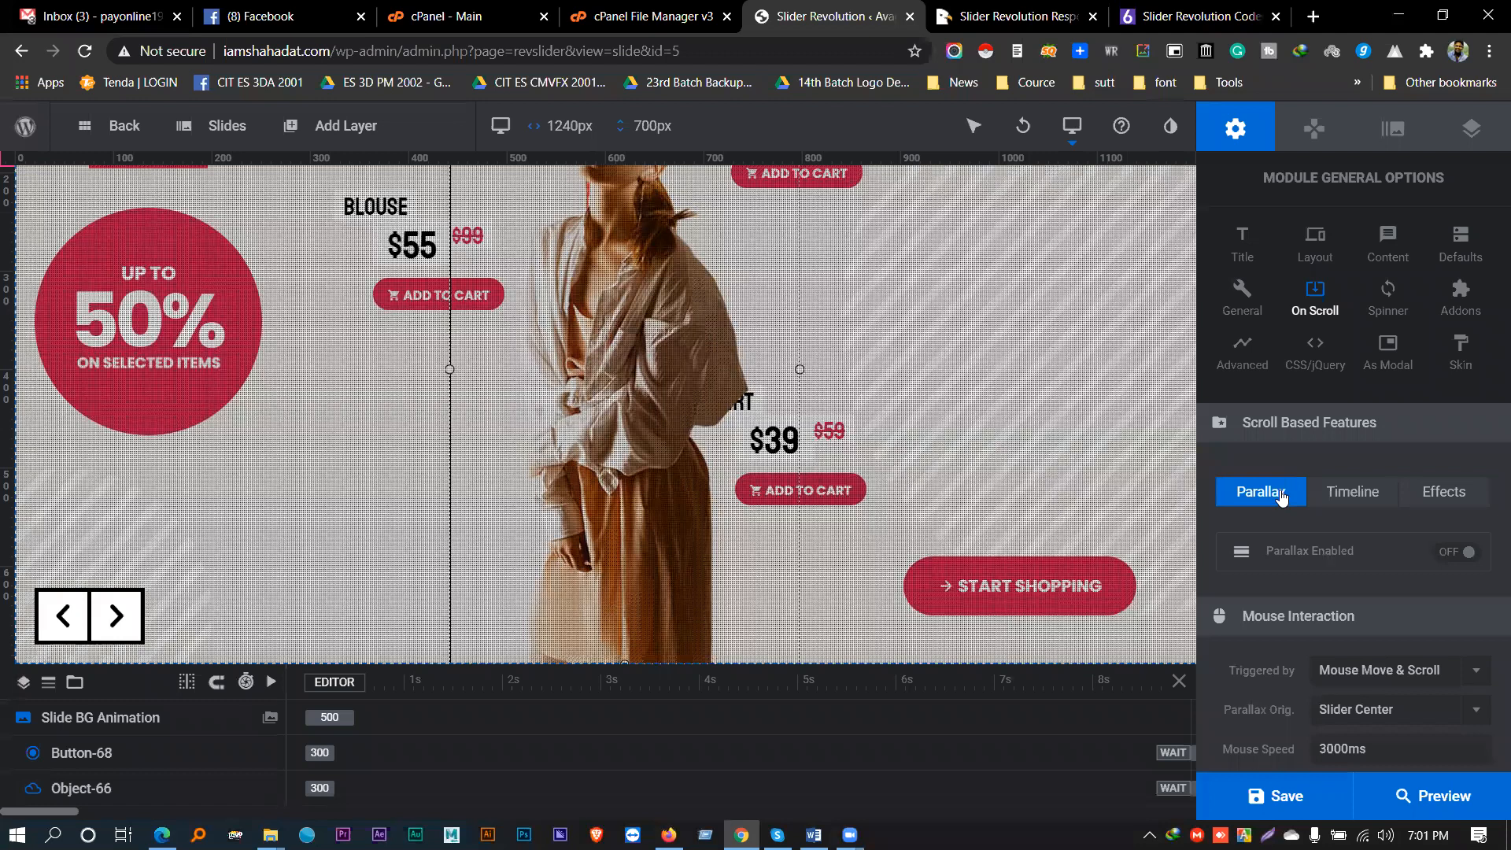
{"action": "left_click", "coordinate": [1368, 492]}
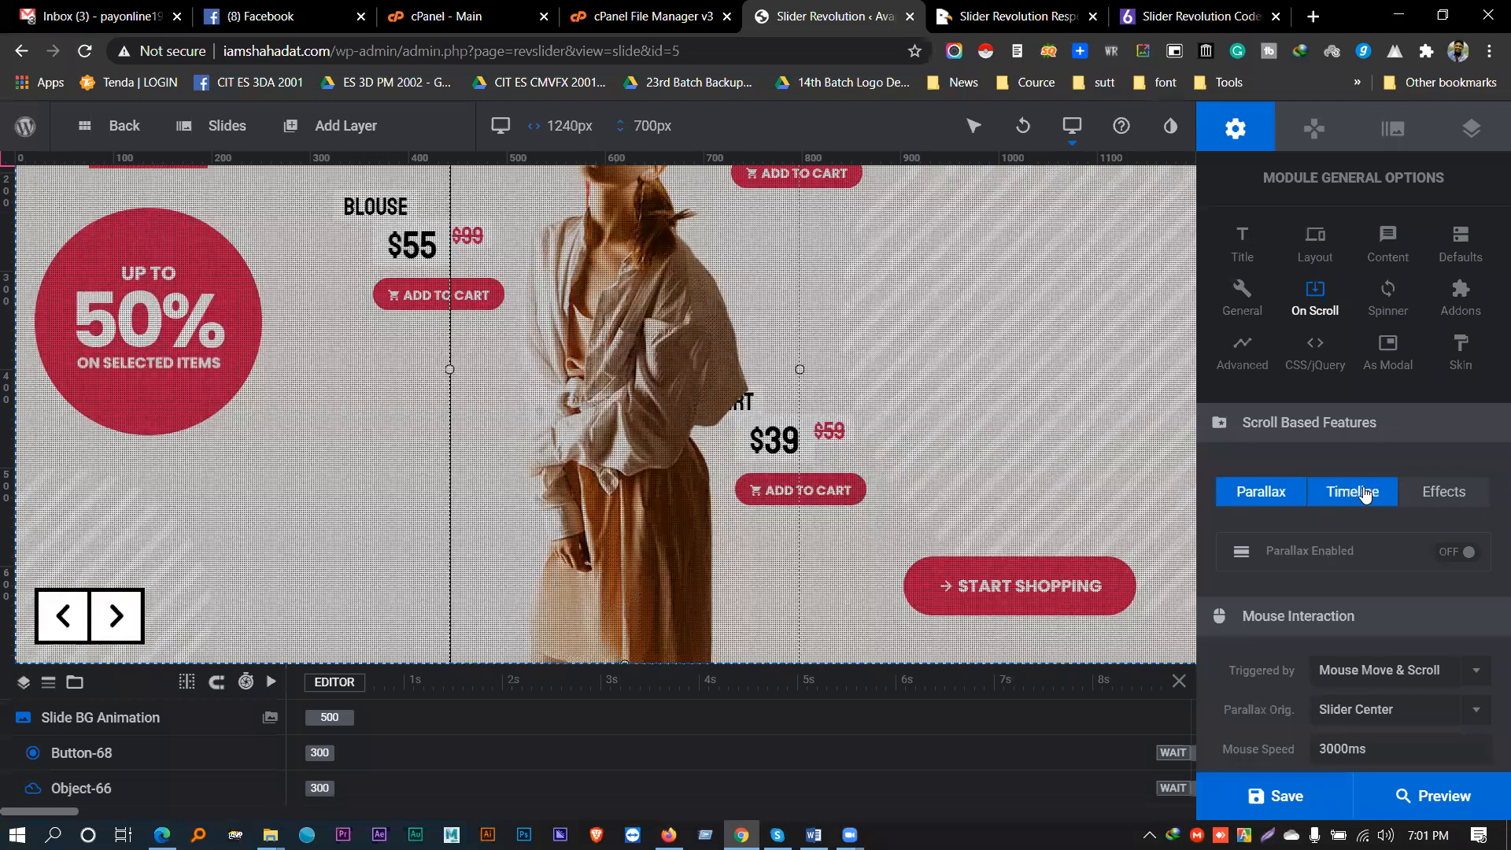
{"action": "left_click", "coordinate": [1462, 556]}
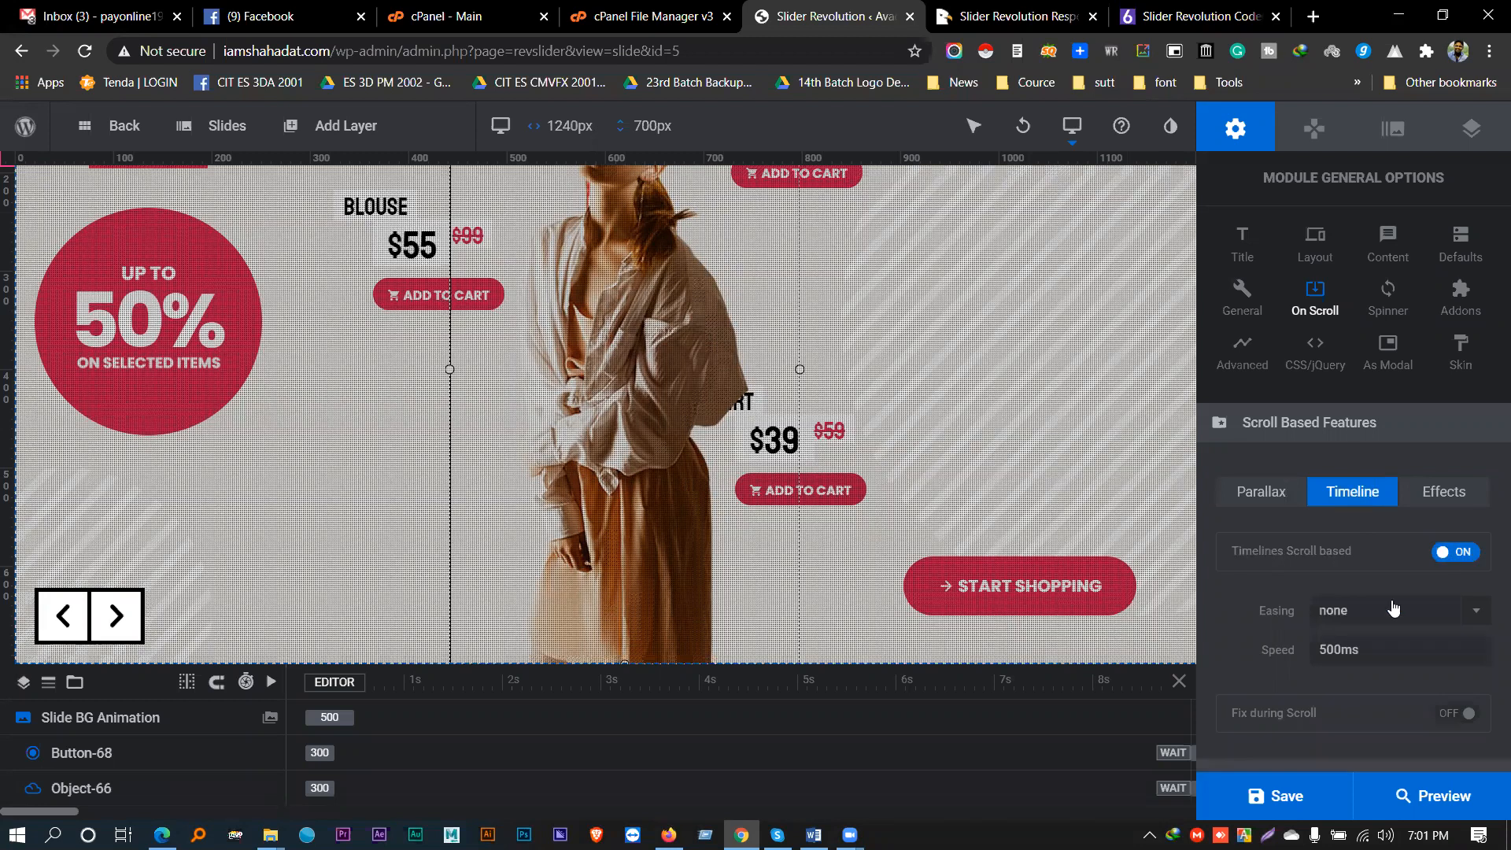
{"action": "scroll", "coordinate": [1393, 610], "scroll_direction": "down", "scroll_amount": 1}
{"action": "left_click", "coordinate": [1375, 506]}
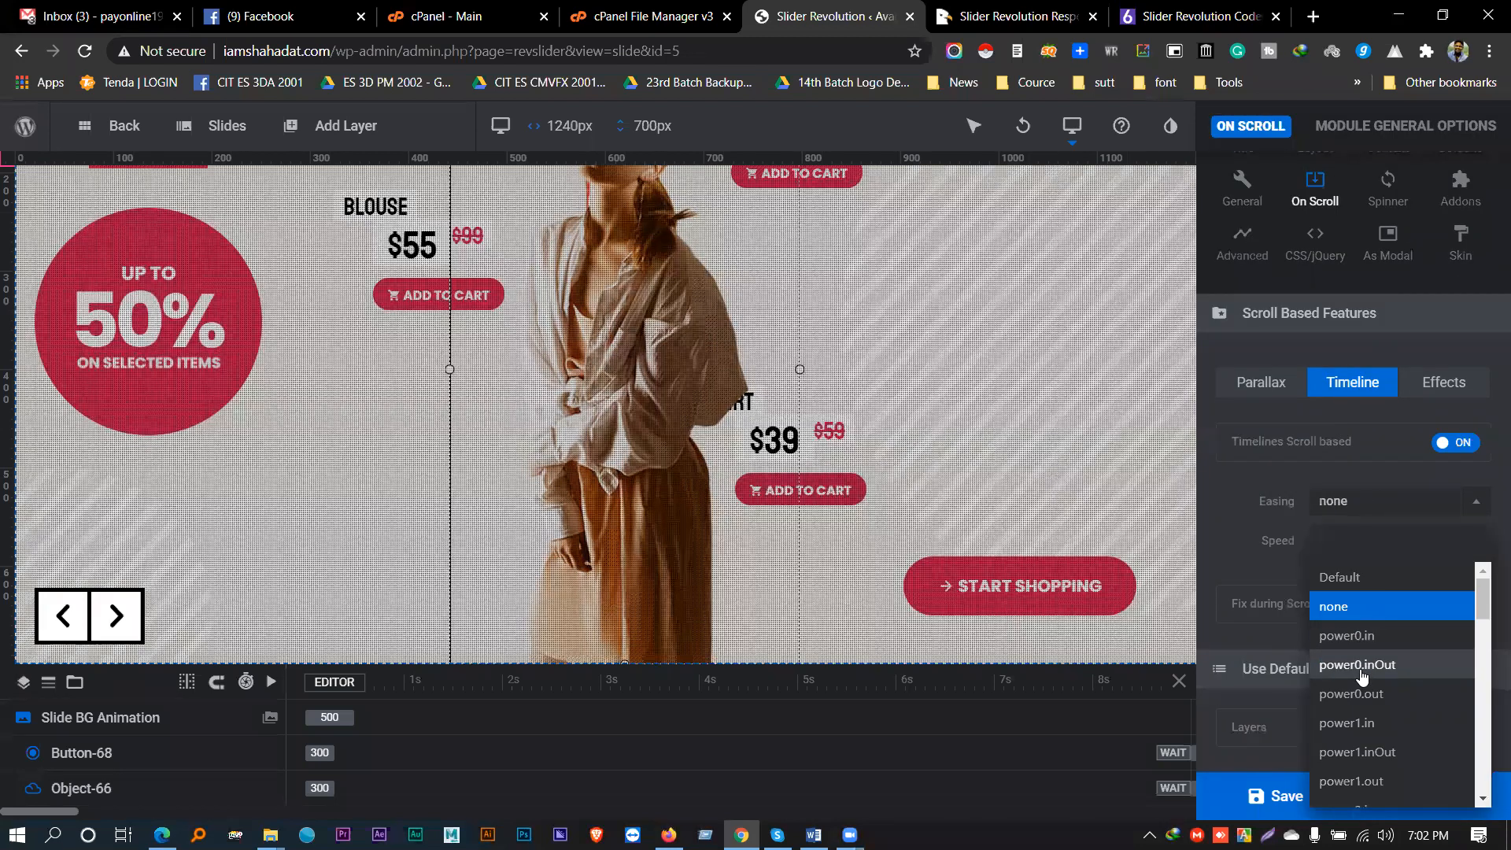
{"action": "left_click", "coordinate": [1273, 505]}
{"action": "scroll", "coordinate": [1241, 367], "scroll_direction": "up", "scroll_amount": 1}
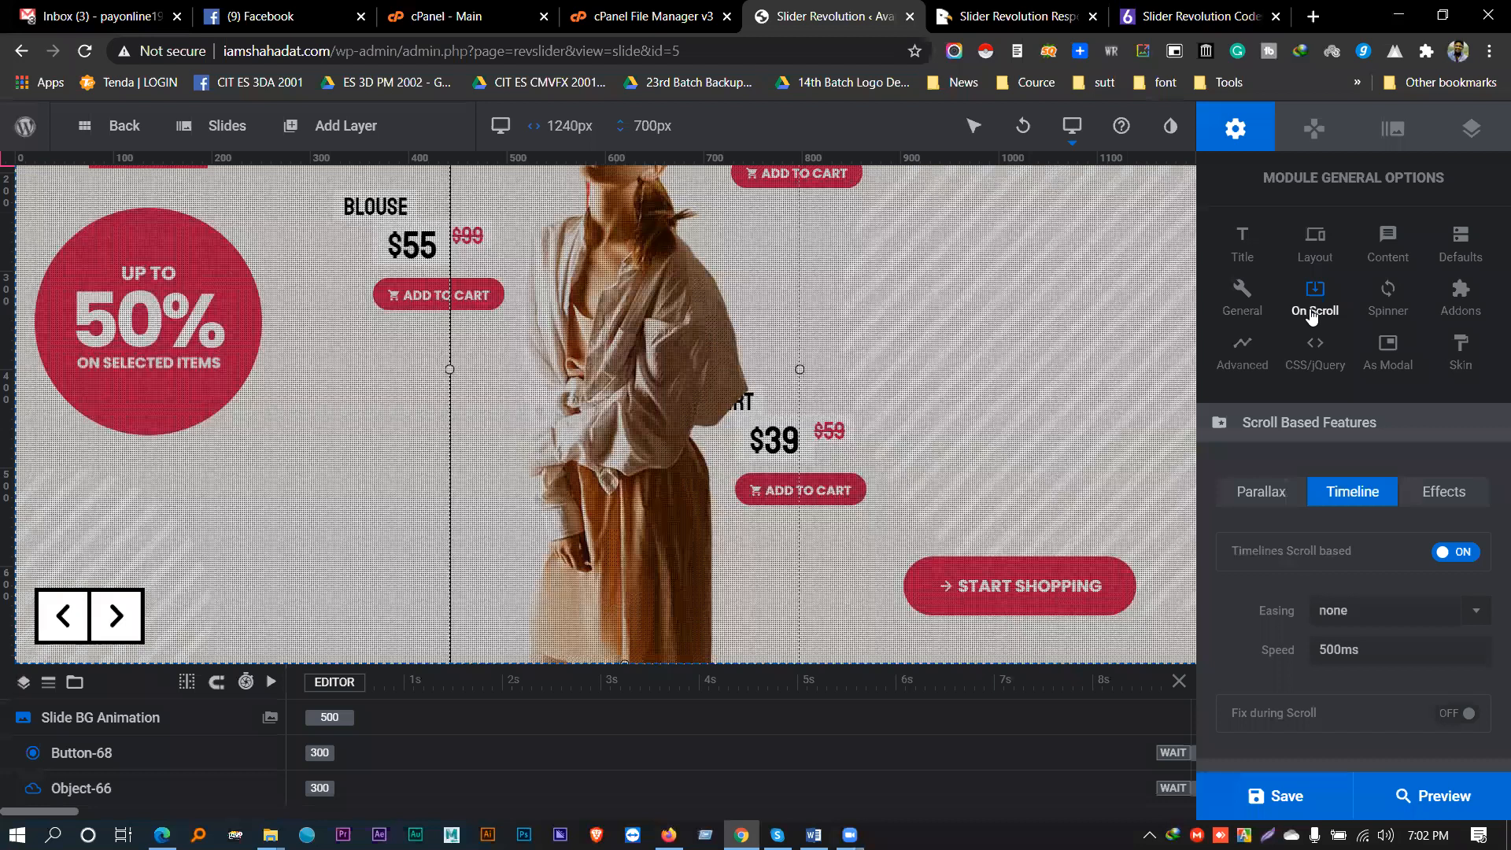
{"action": "scroll", "coordinate": [1295, 528], "scroll_direction": "down", "scroll_amount": 1}
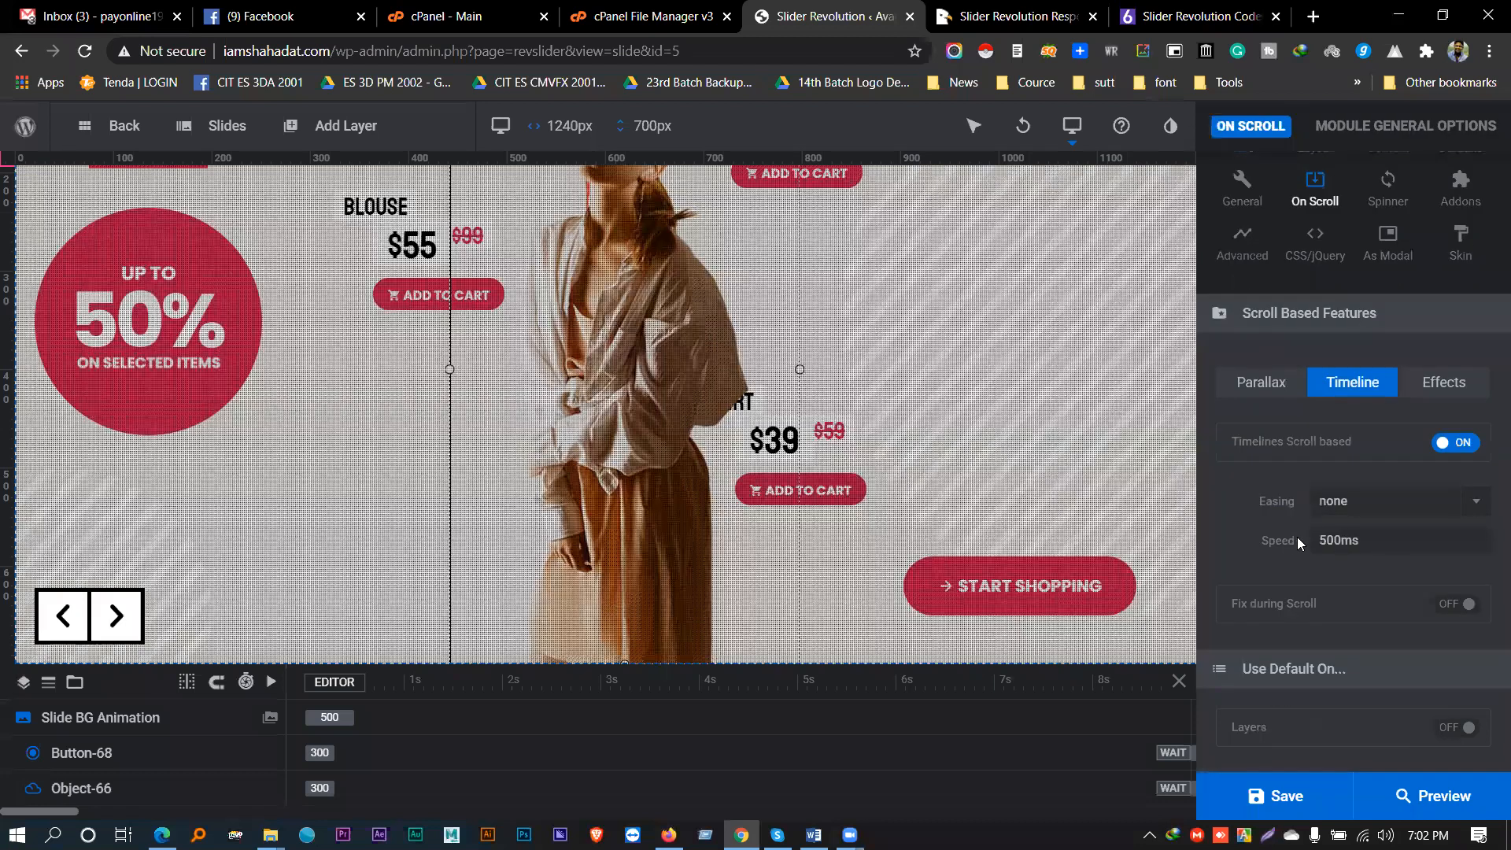
{"action": "scroll", "coordinate": [1297, 537], "scroll_direction": "up", "scroll_amount": 1}
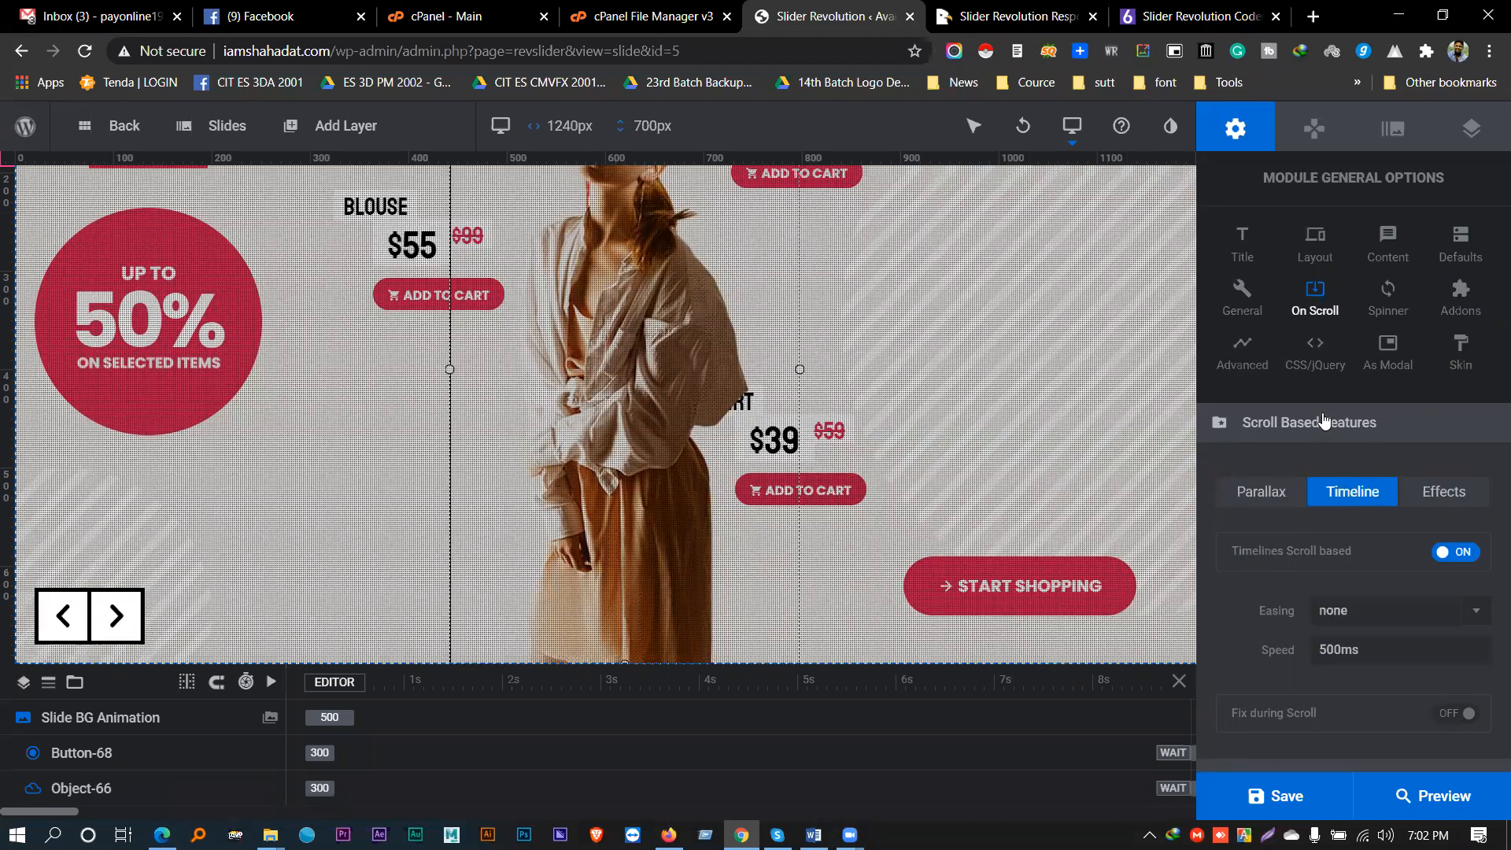
- Turn on Scroll based Effects for the module and save the slide
{"action": "left_click", "coordinate": [1428, 496]}
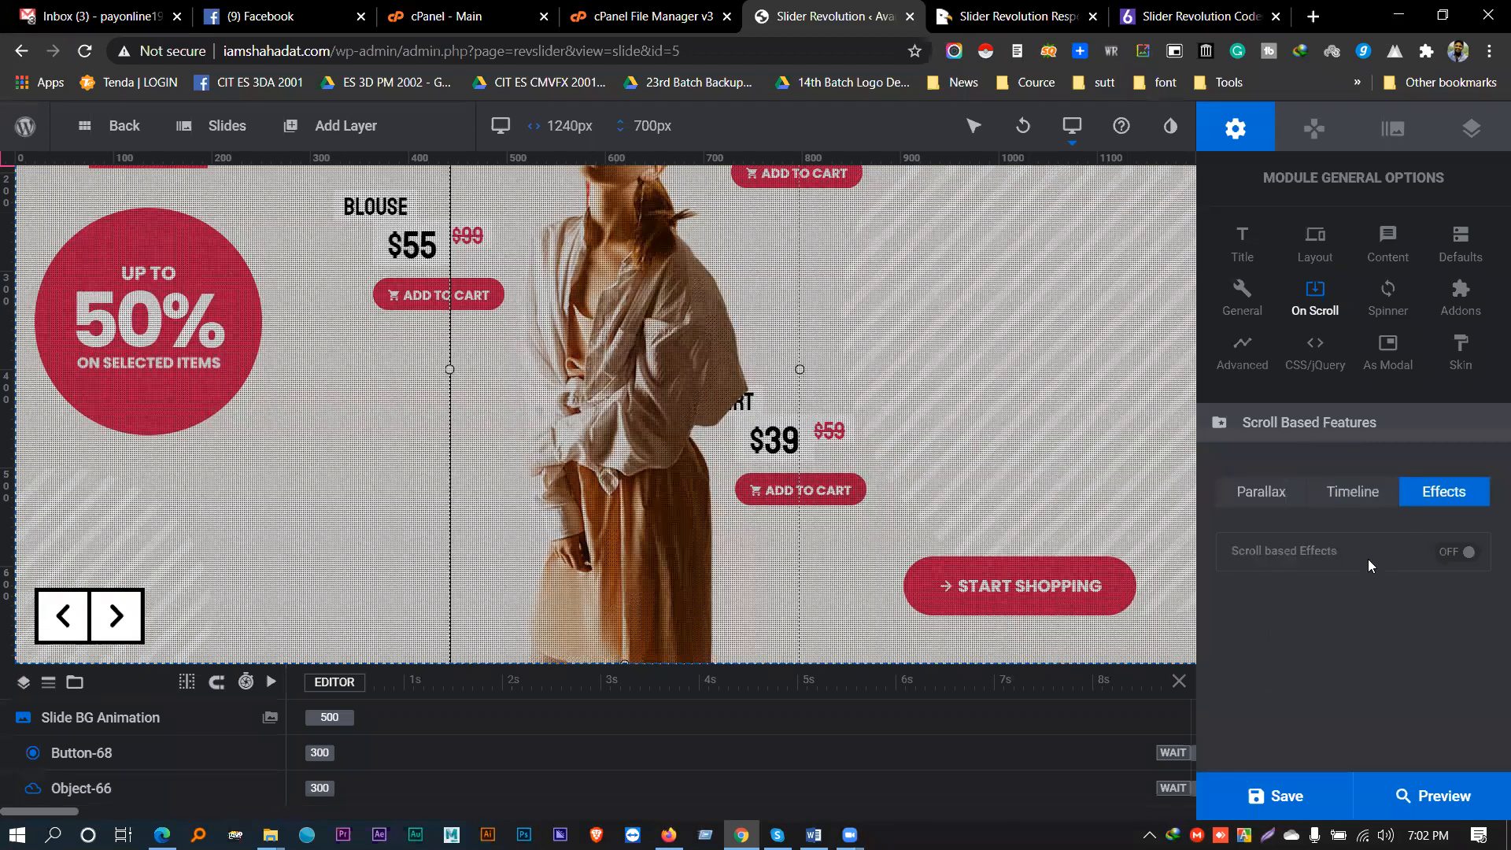
{"action": "left_click", "coordinate": [1459, 554]}
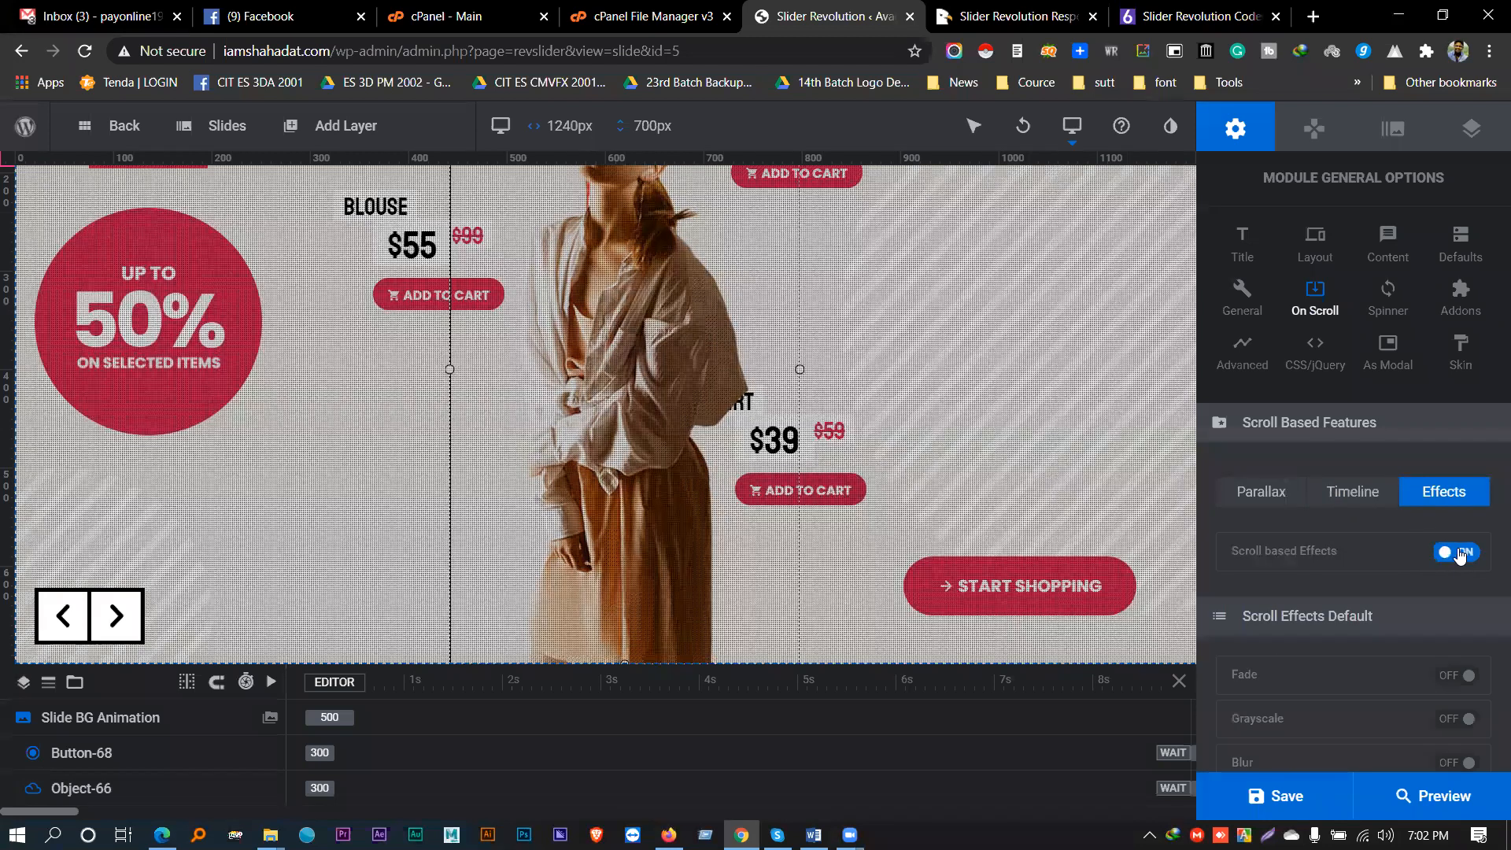
{"action": "scroll", "coordinate": [1371, 547], "scroll_direction": "down", "scroll_amount": 1}
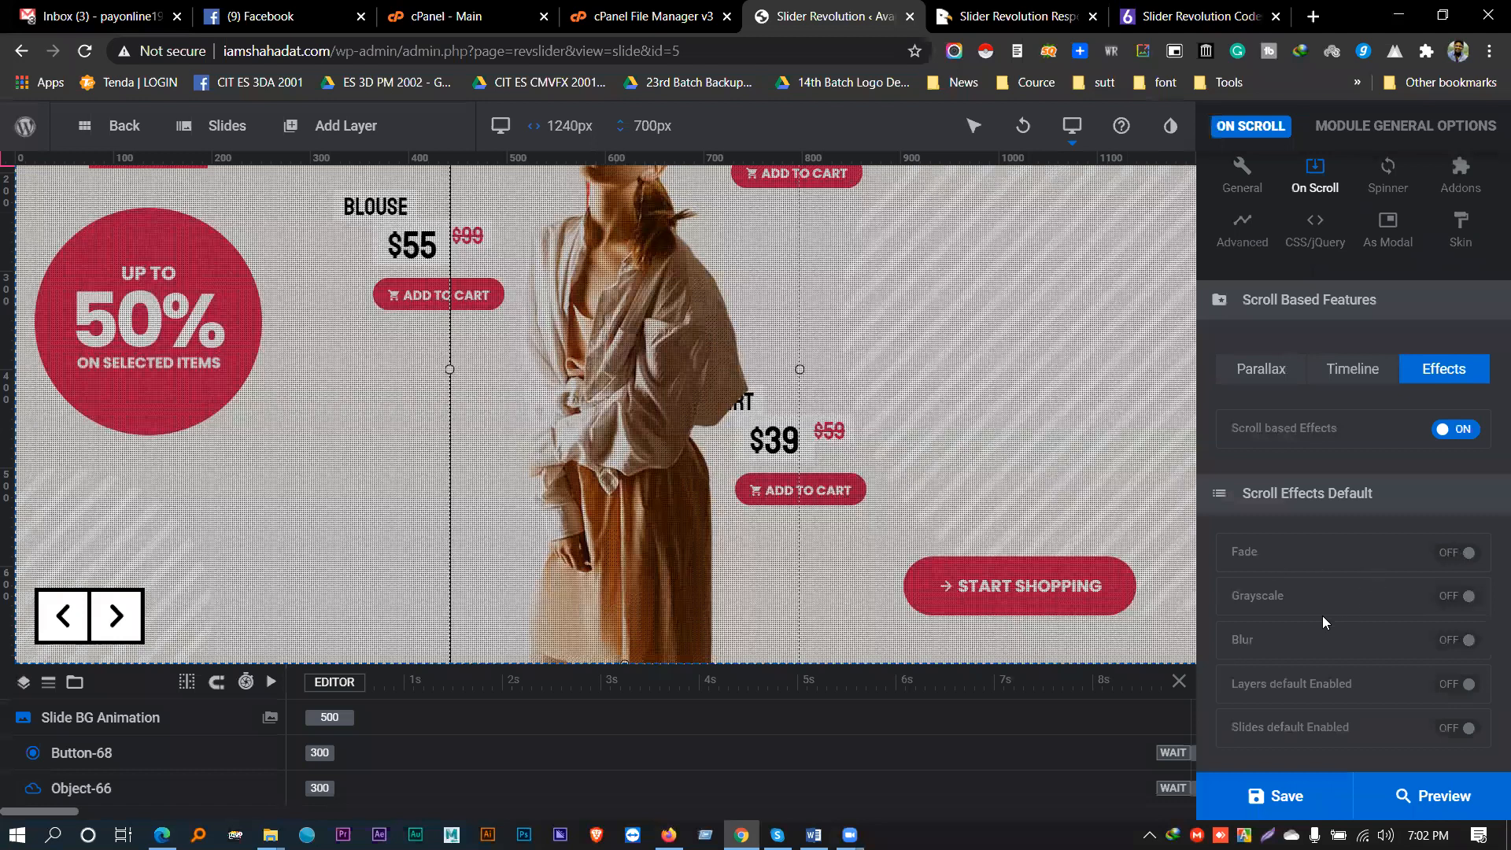
{"action": "scroll", "coordinate": [1322, 622], "scroll_direction": "down", "scroll_amount": 4}
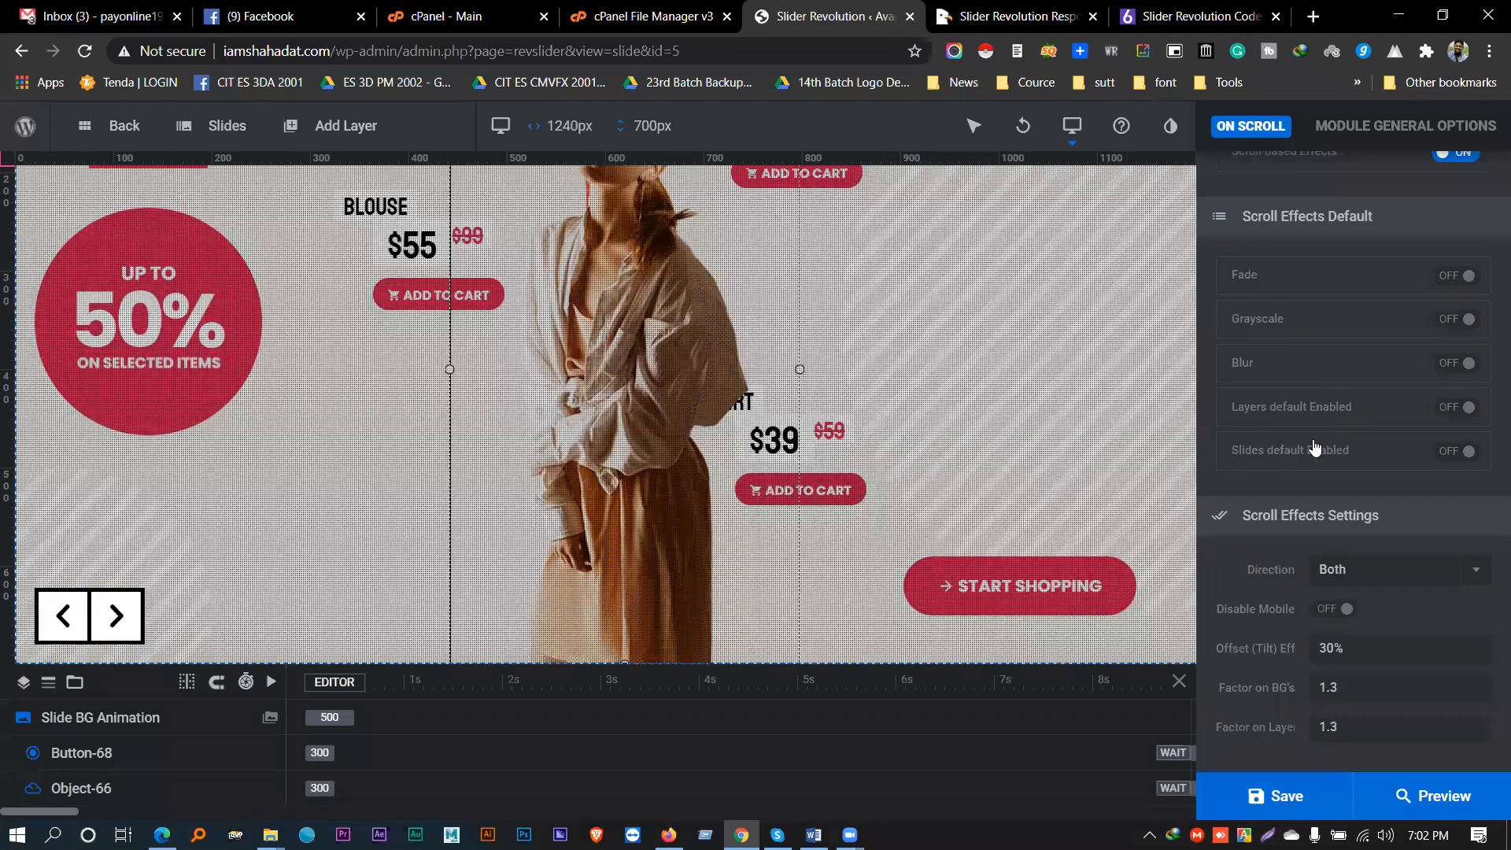
{"action": "scroll", "coordinate": [1314, 447], "scroll_direction": "up", "scroll_amount": 6}
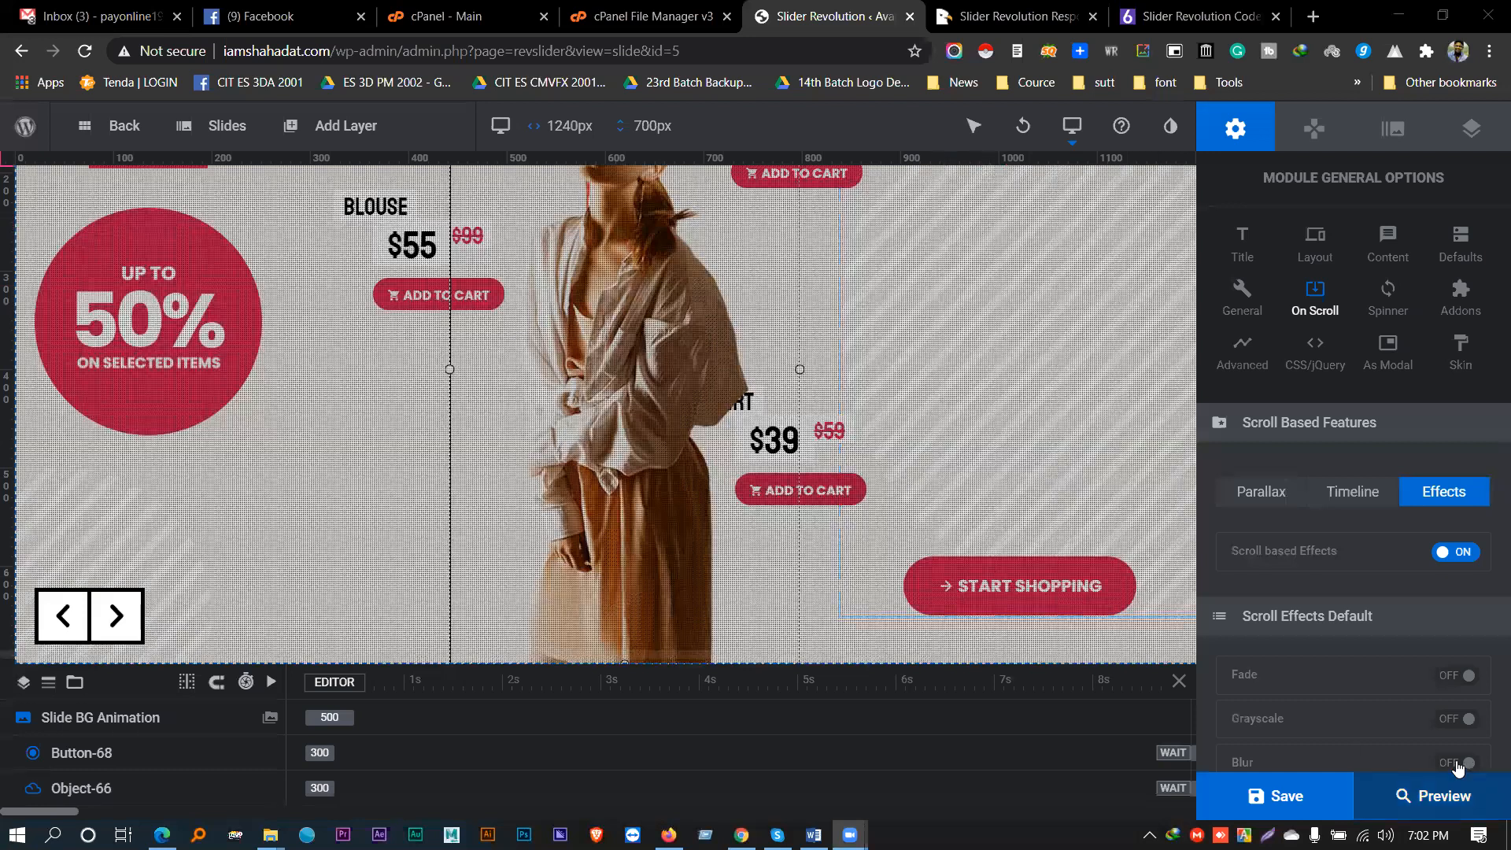
{"action": "left_click", "coordinate": [1322, 791]}
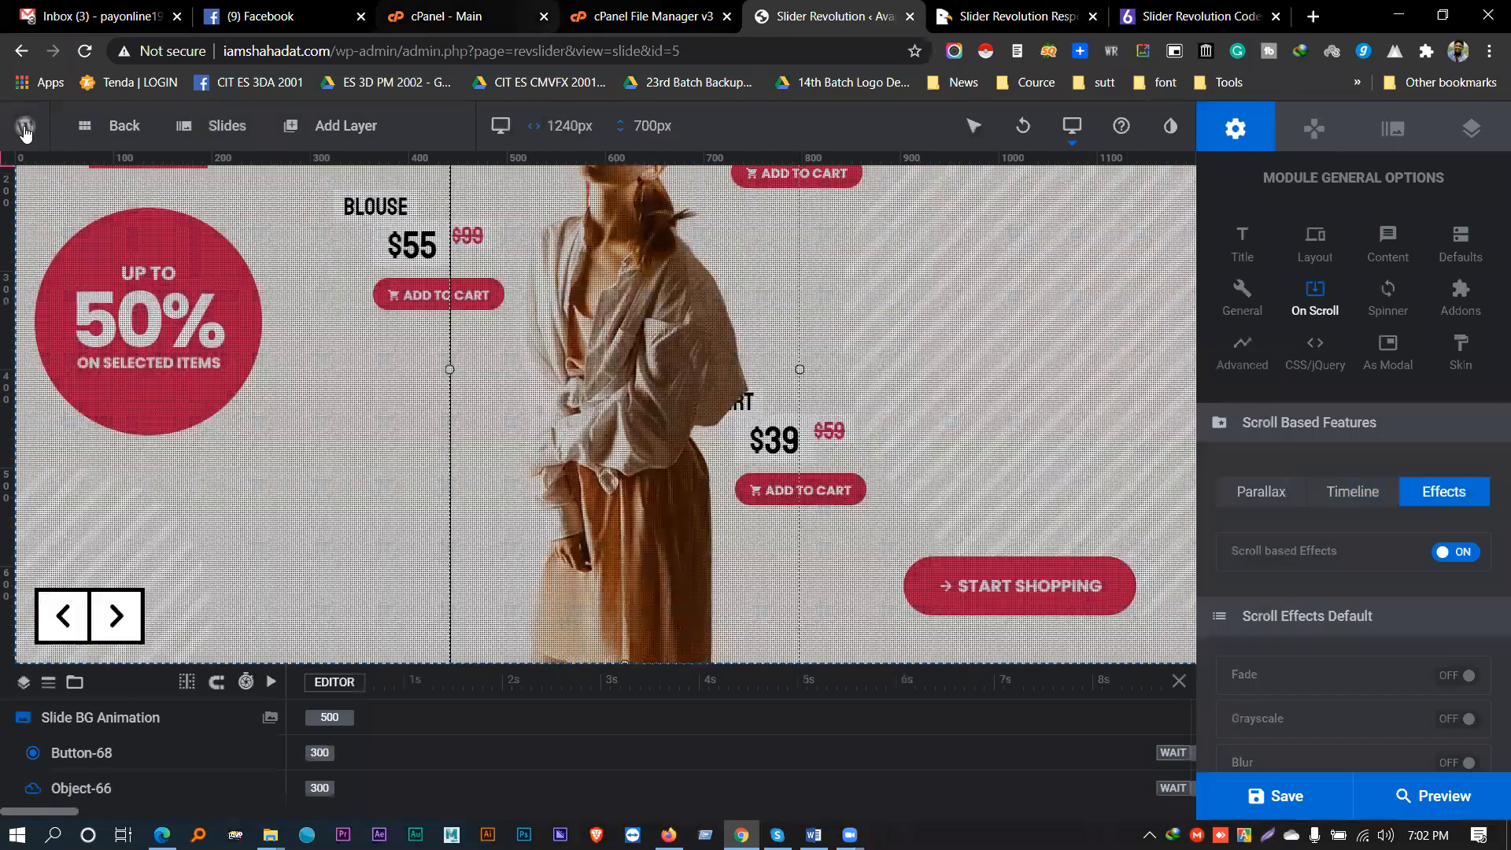
- Open the Home page in Fusion Builder from All Pages in a new dashboard tab, showing its Container settings
{"action": "mouse_move", "coordinate": [25, 132]}
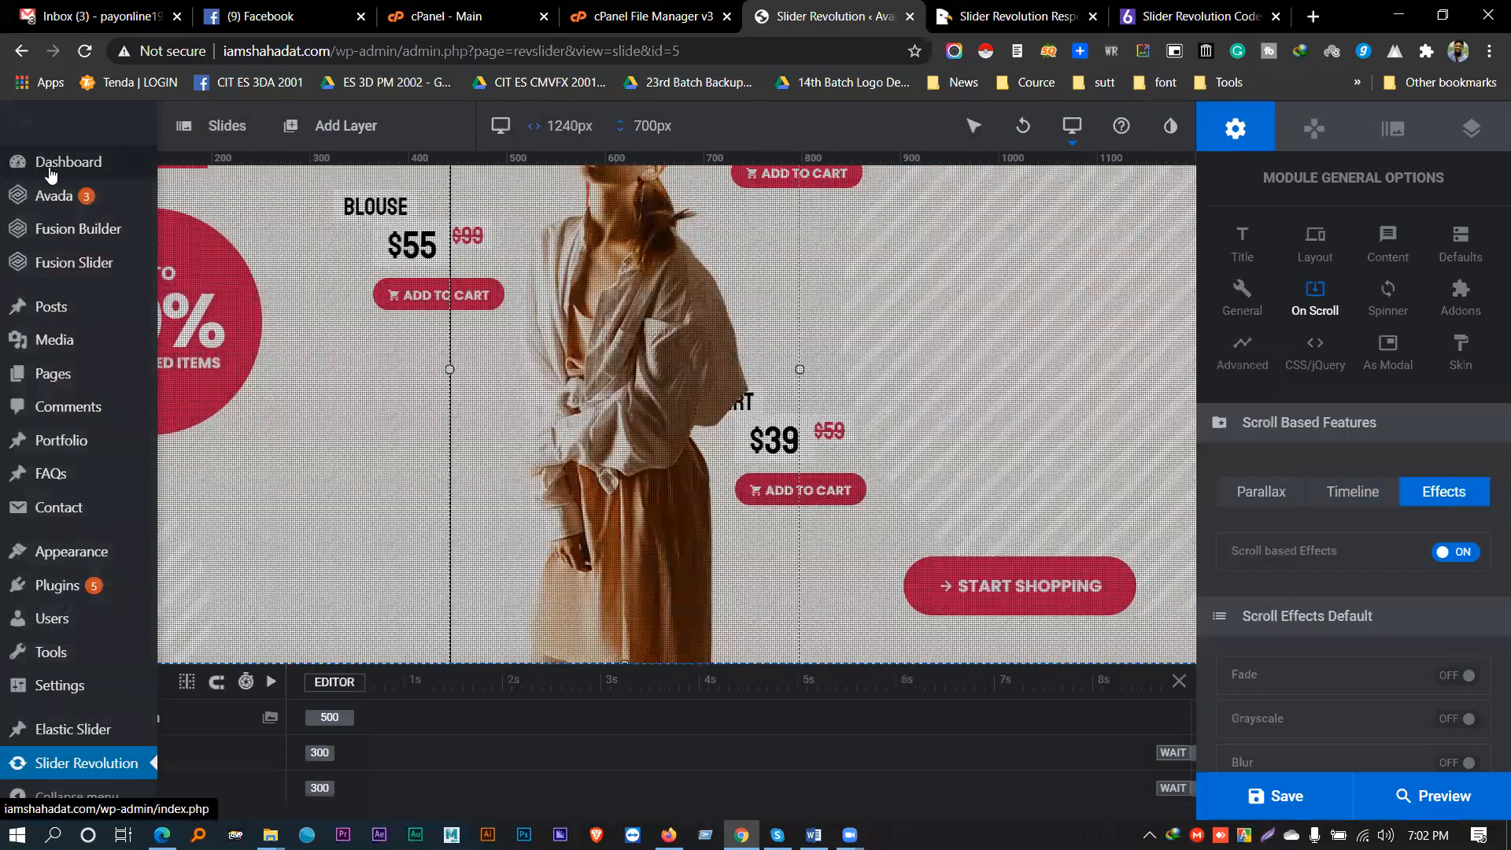
{"action": "middle_click", "coordinate": [54, 166]}
{"action": "left_click", "coordinate": [854, 14]}
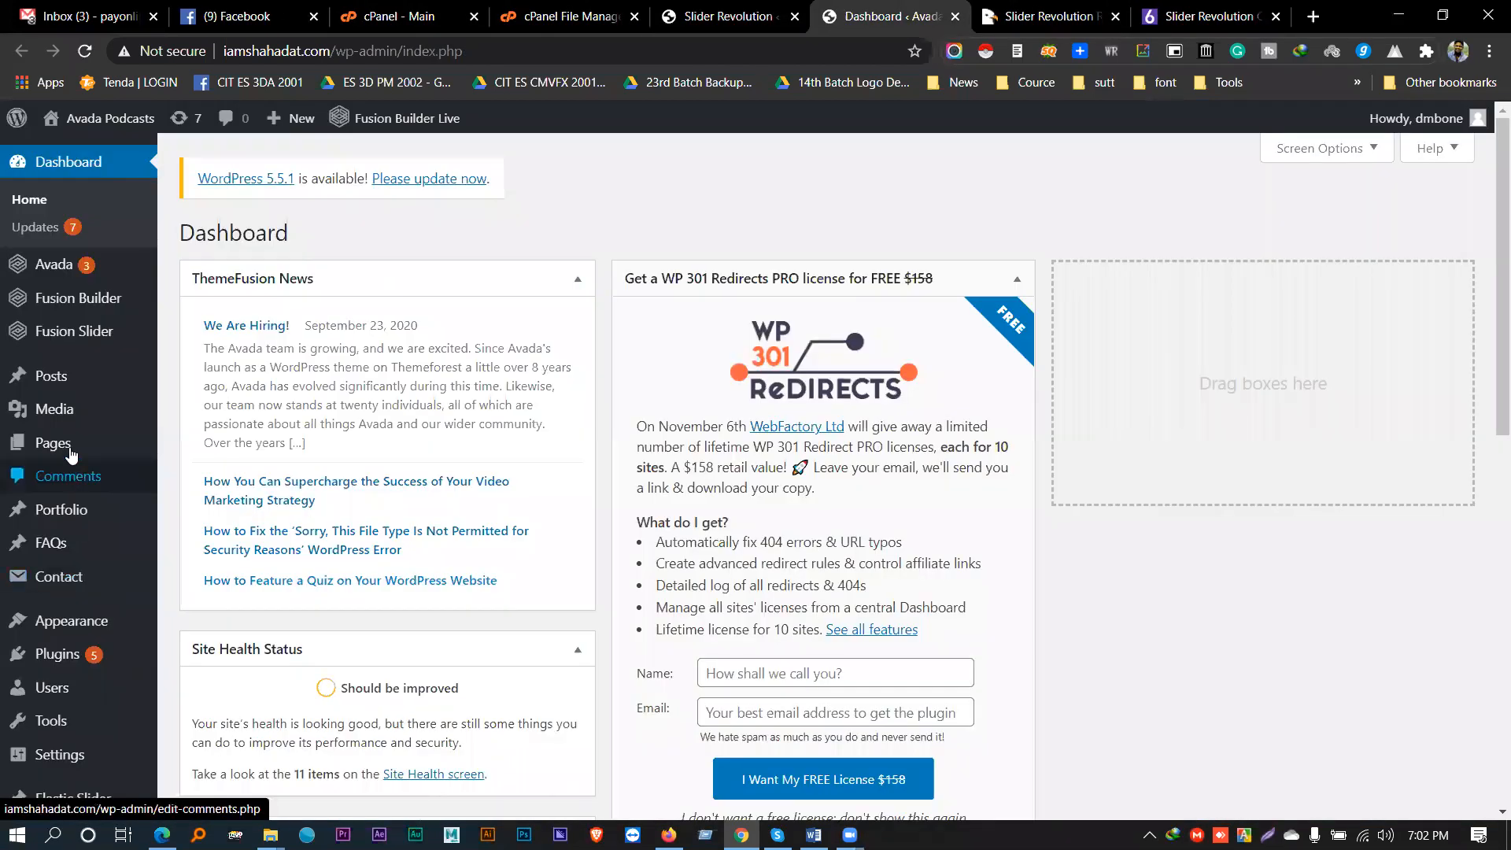
{"action": "mouse_move", "coordinate": [54, 443]}
{"action": "left_click", "coordinate": [201, 455]}
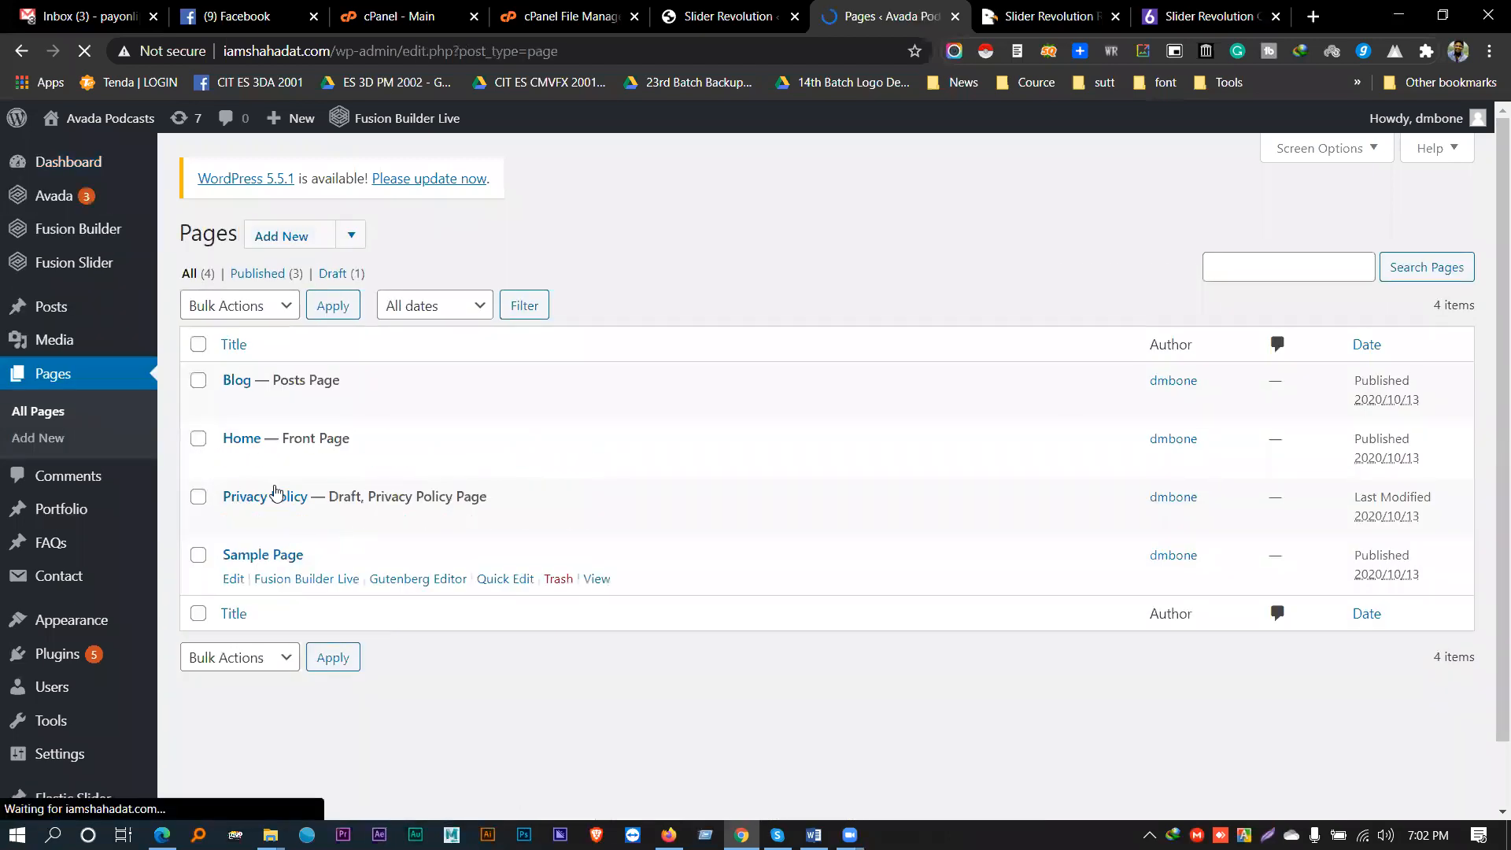
{"action": "left_click", "coordinate": [233, 462]}
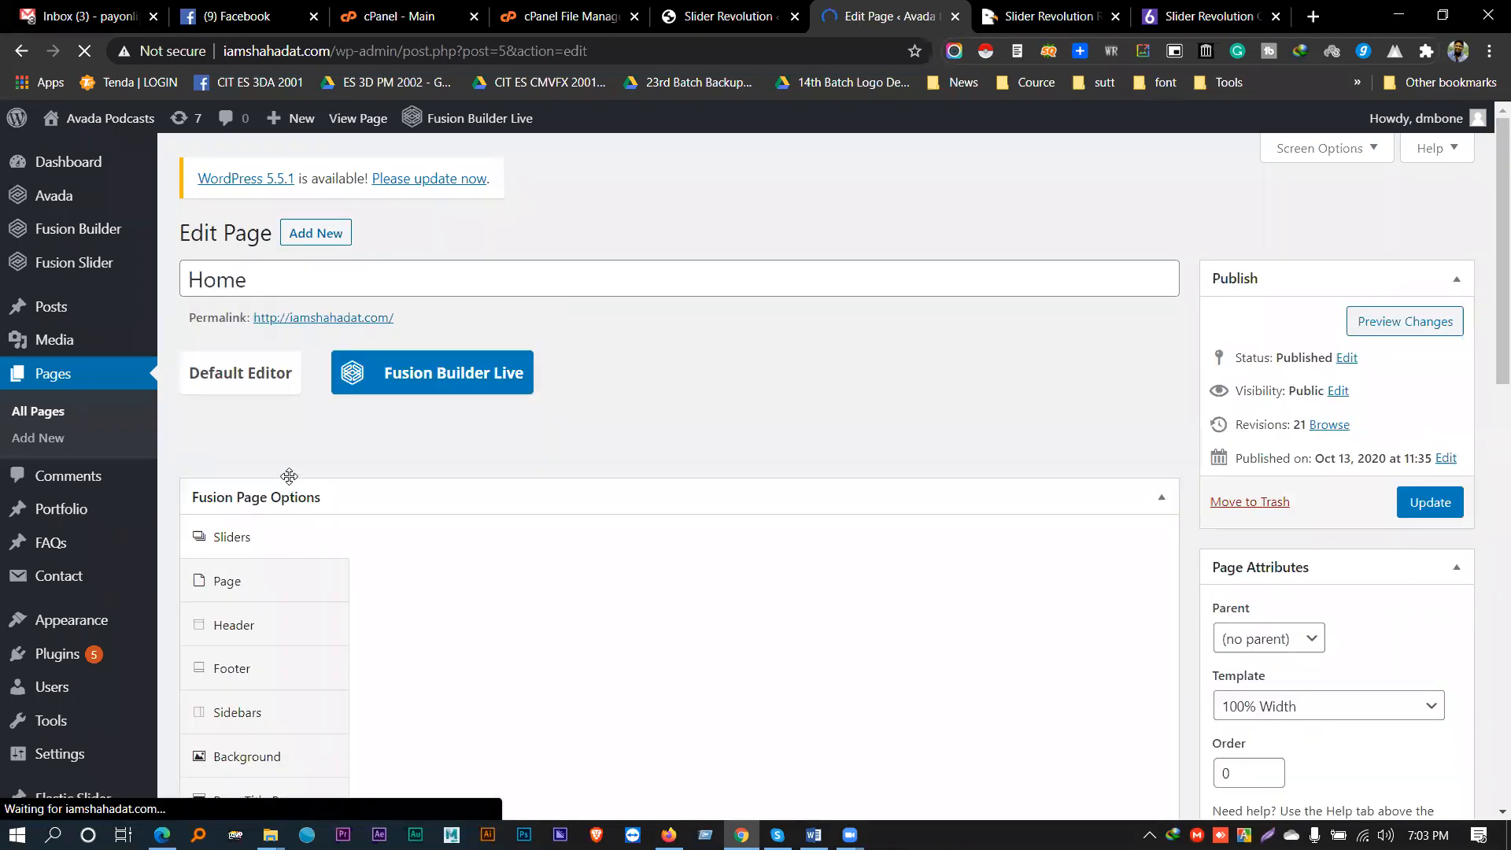
{"action": "scroll", "coordinate": [730, 562], "scroll_direction": "down", "scroll_amount": 3}
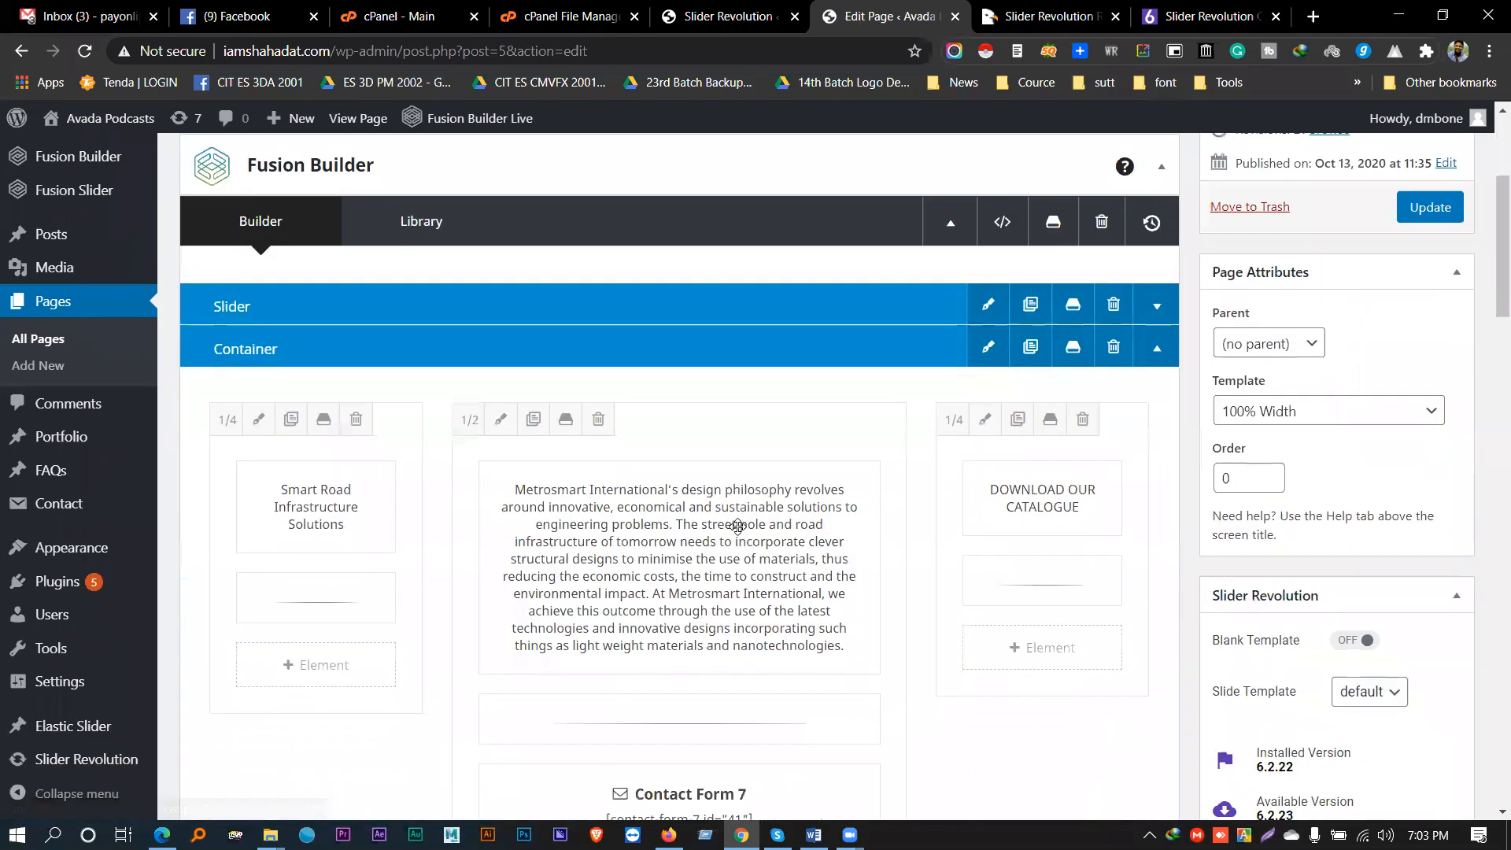
{"action": "scroll", "coordinate": [472, 476], "scroll_direction": "up", "scroll_amount": 2}
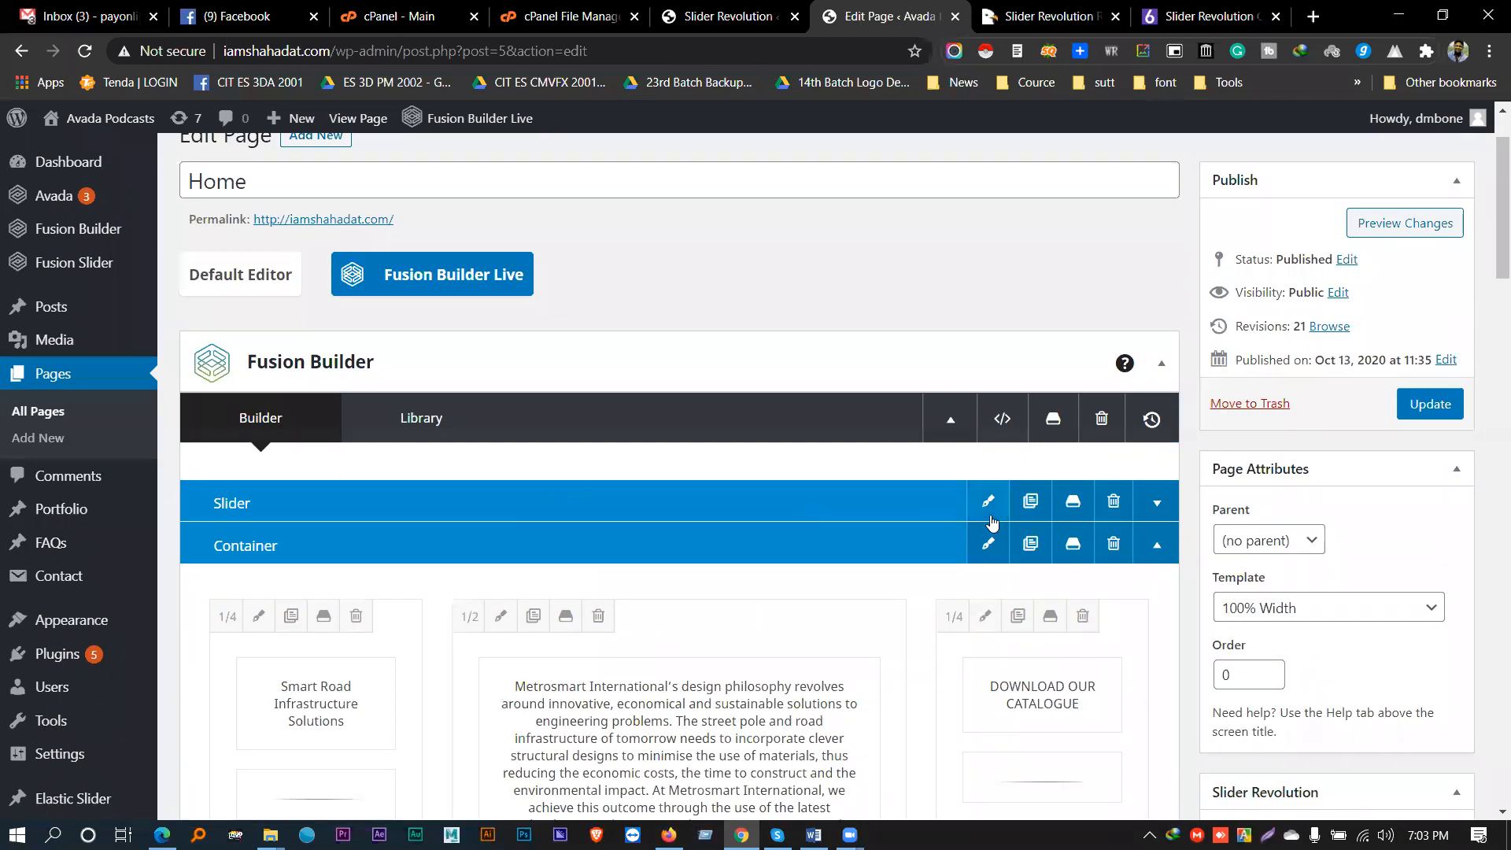
{"action": "left_click", "coordinate": [987, 543]}
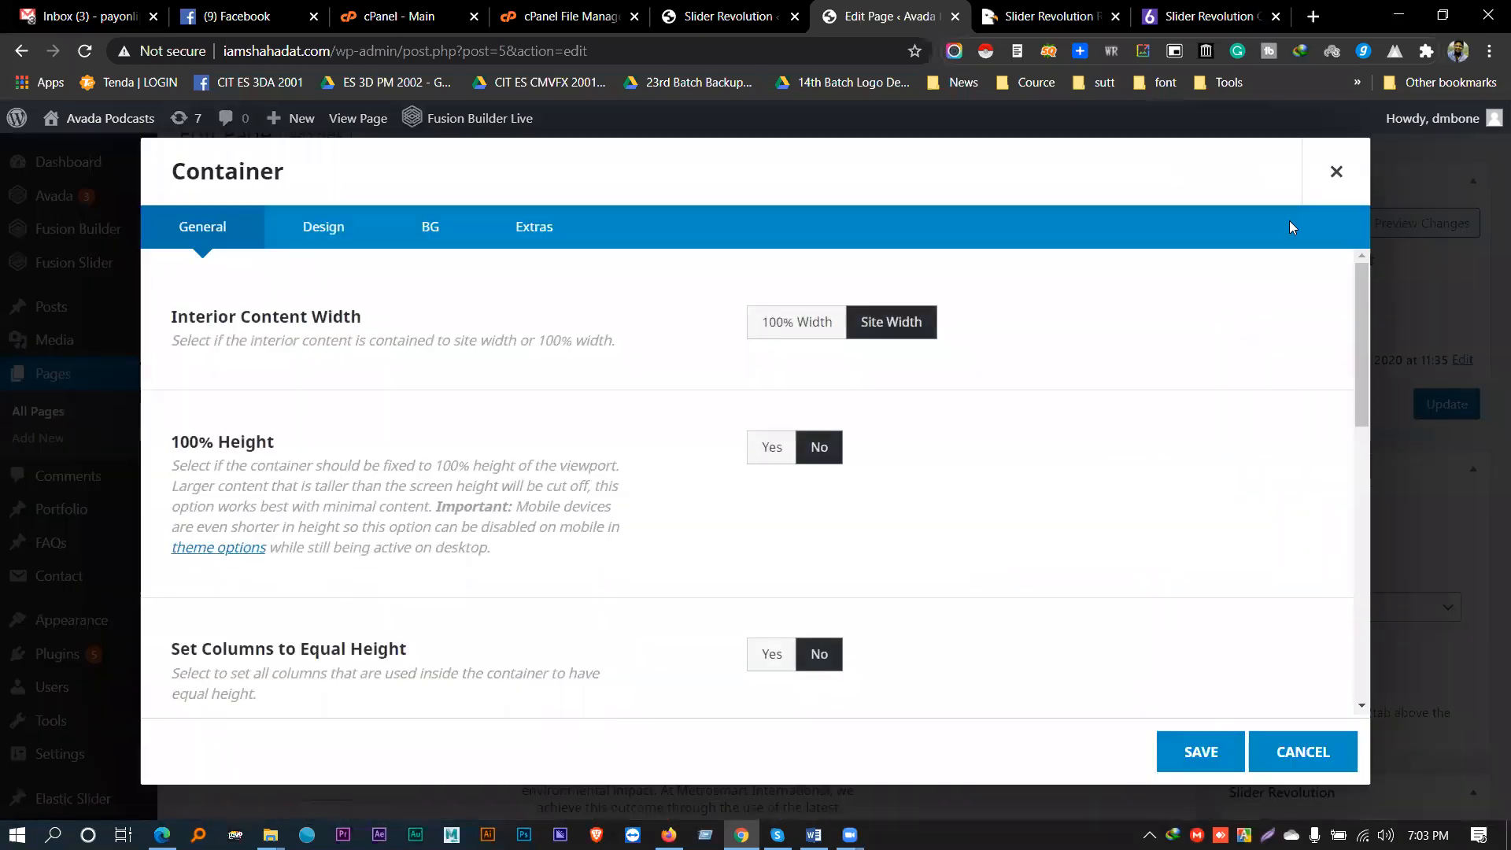
- Close the Container settings, expand the Slider container and delete its existing slider element
{"action": "left_click", "coordinate": [1336, 172]}
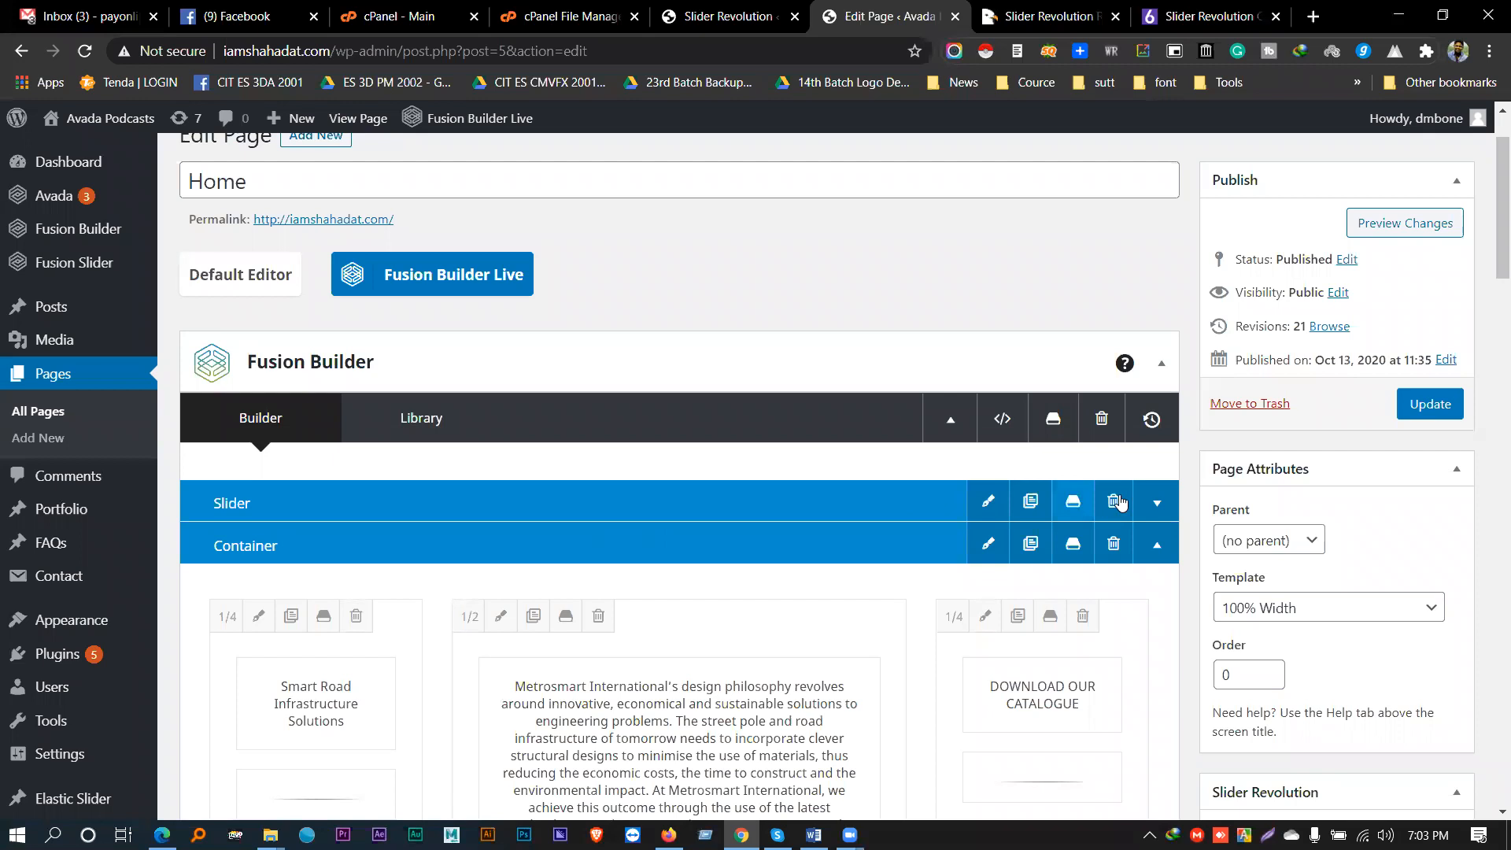
{"action": "left_click", "coordinate": [1163, 509]}
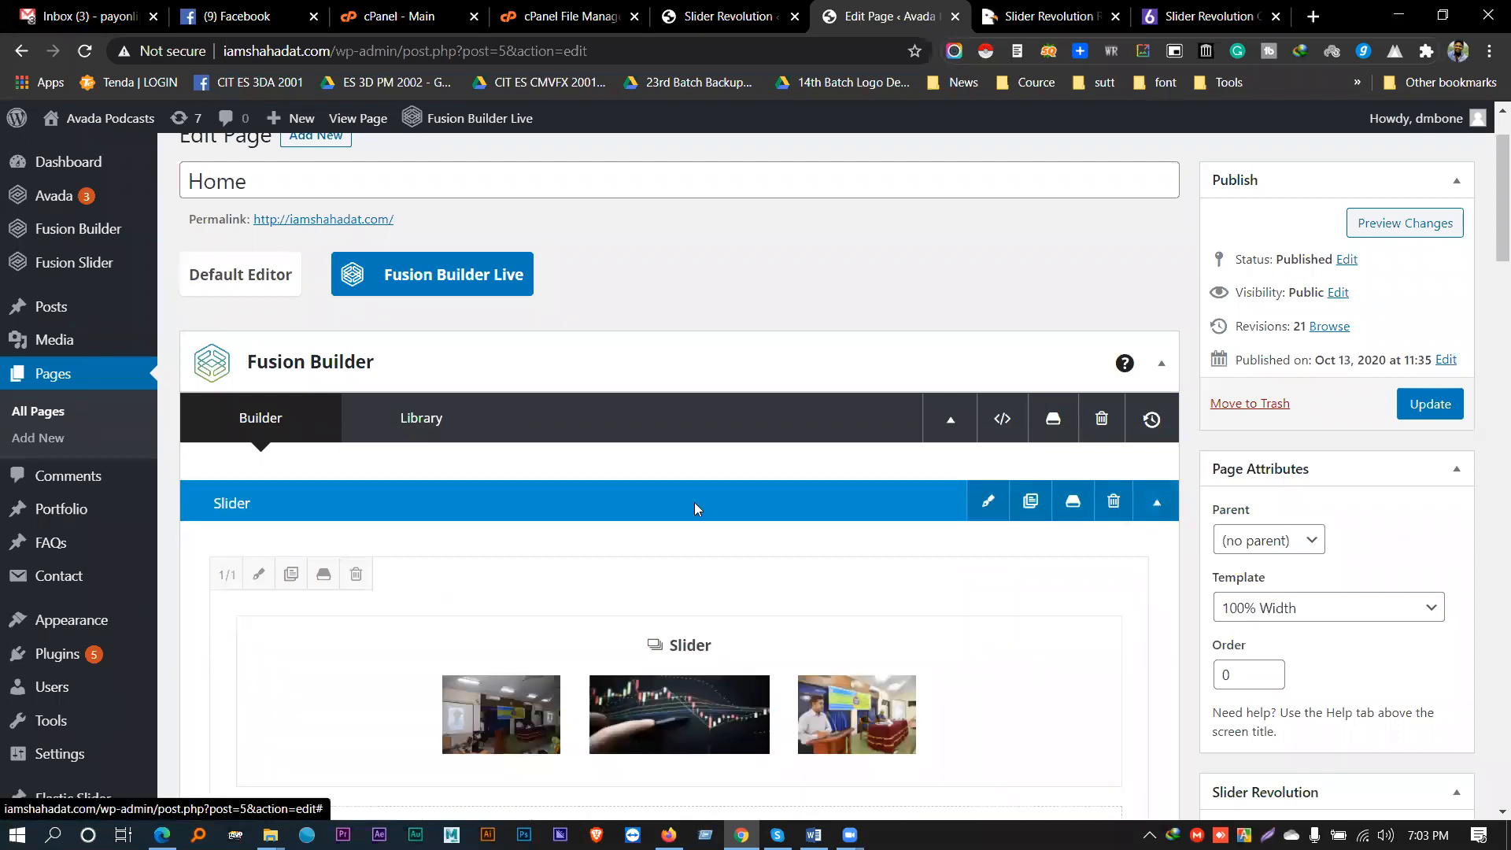
{"action": "scroll", "coordinate": [694, 506], "scroll_direction": "down", "scroll_amount": 3}
{"action": "left_click", "coordinate": [730, 504]}
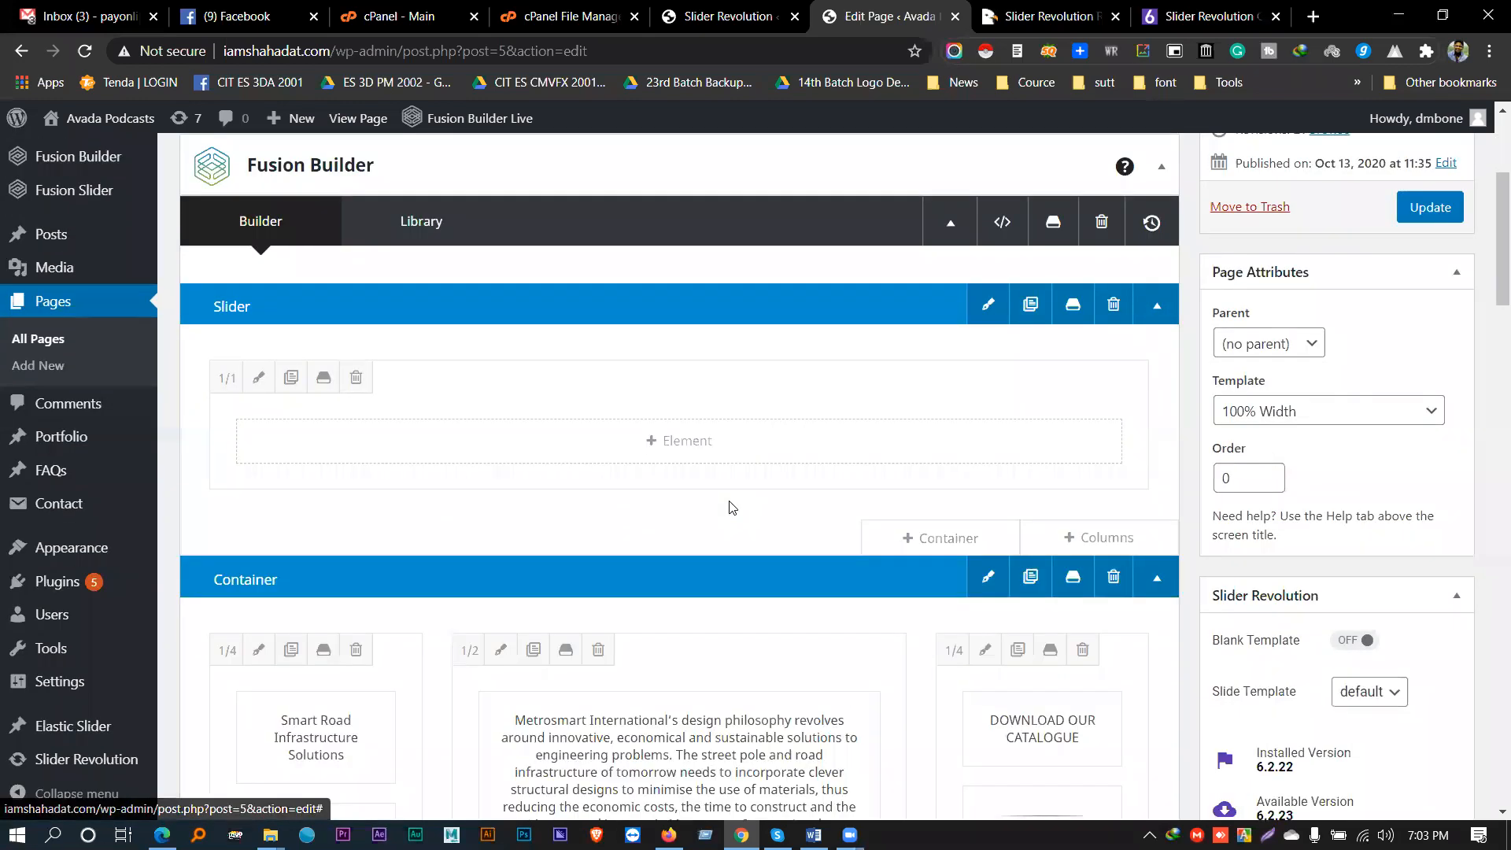
- Add a Slider Revolution element to the Slider container
{"action": "left_click", "coordinate": [666, 441]}
{"action": "scroll", "coordinate": [814, 533], "scroll_direction": "down", "scroll_amount": 3}
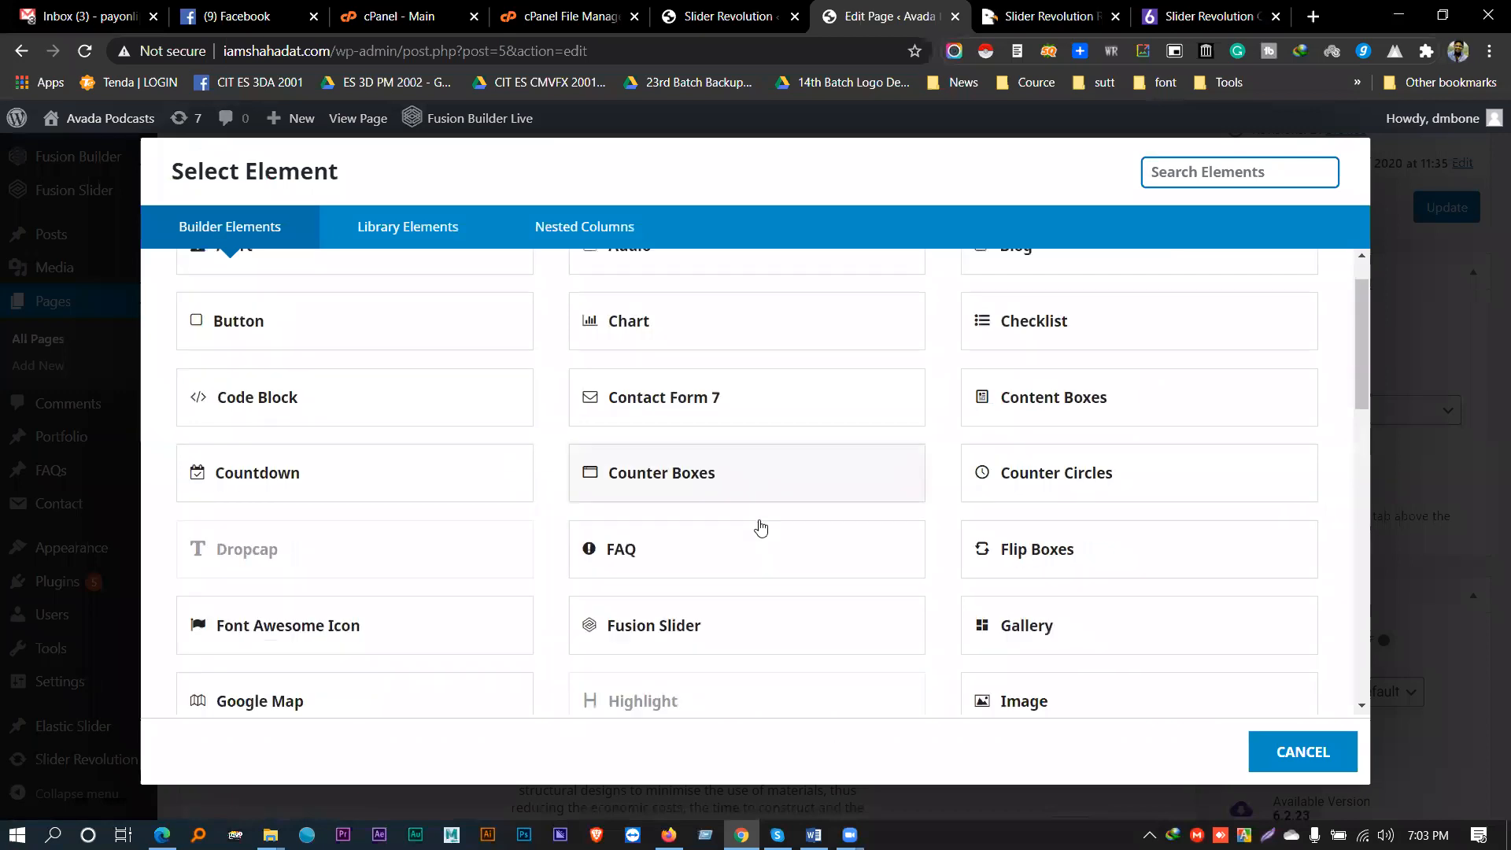
{"action": "scroll", "coordinate": [677, 487], "scroll_direction": "down", "scroll_amount": 3}
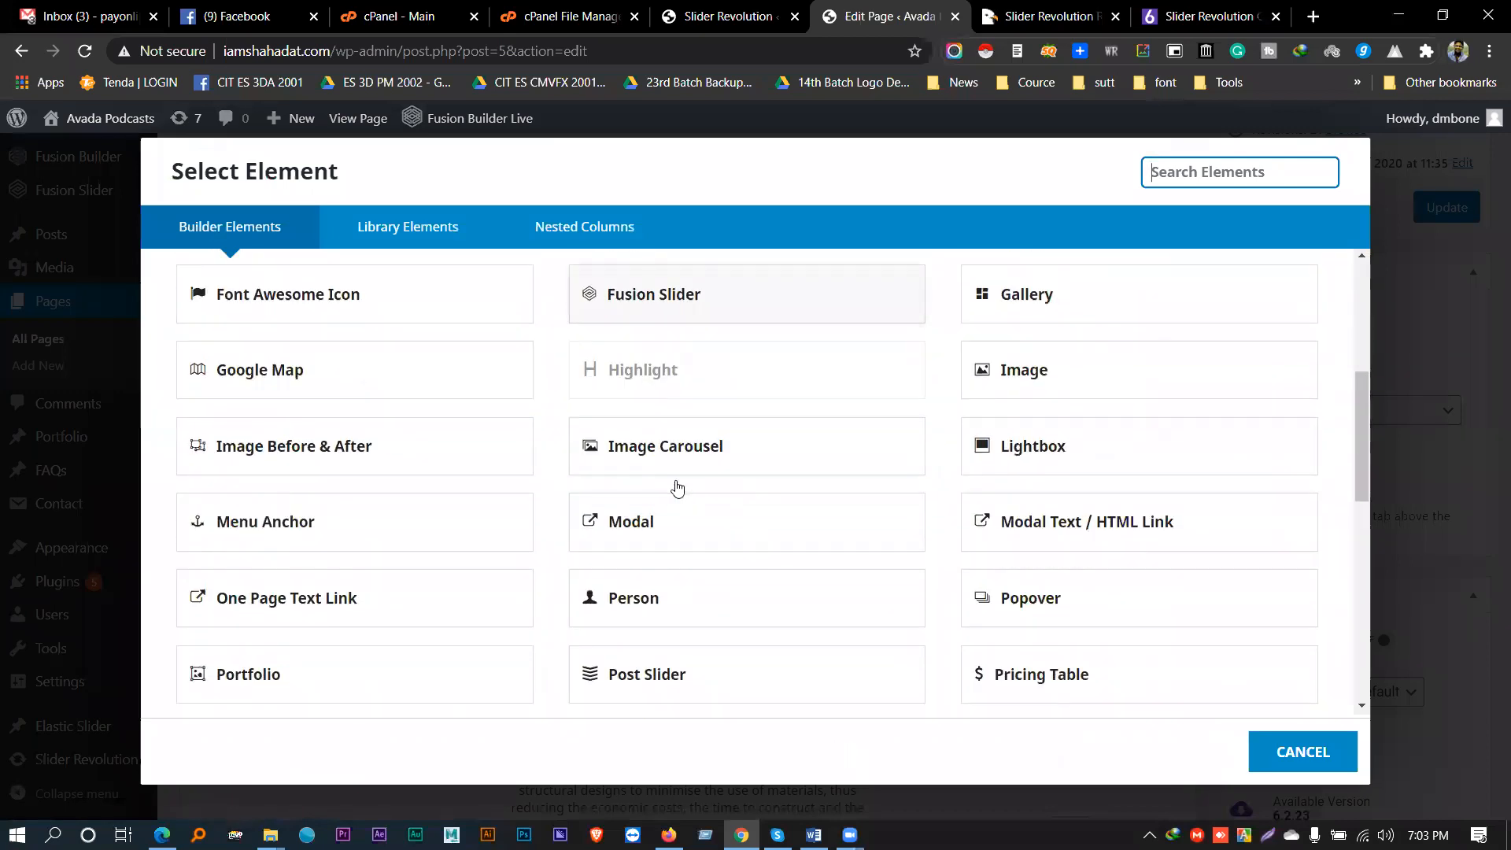
{"action": "scroll", "coordinate": [677, 488], "scroll_direction": "down", "scroll_amount": 4}
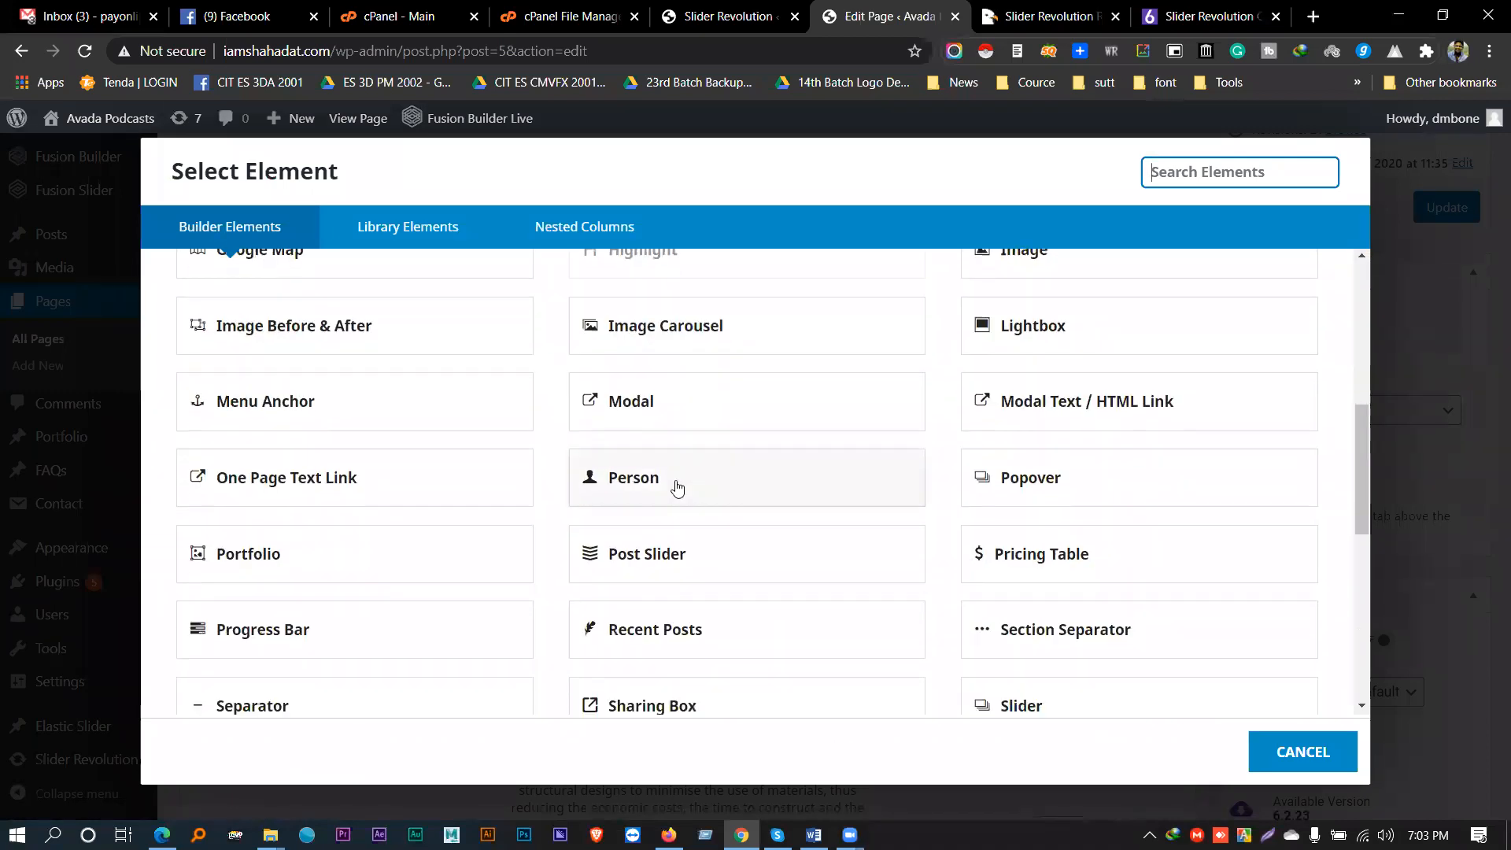
{"action": "scroll", "coordinate": [677, 488], "scroll_direction": "down", "scroll_amount": 4}
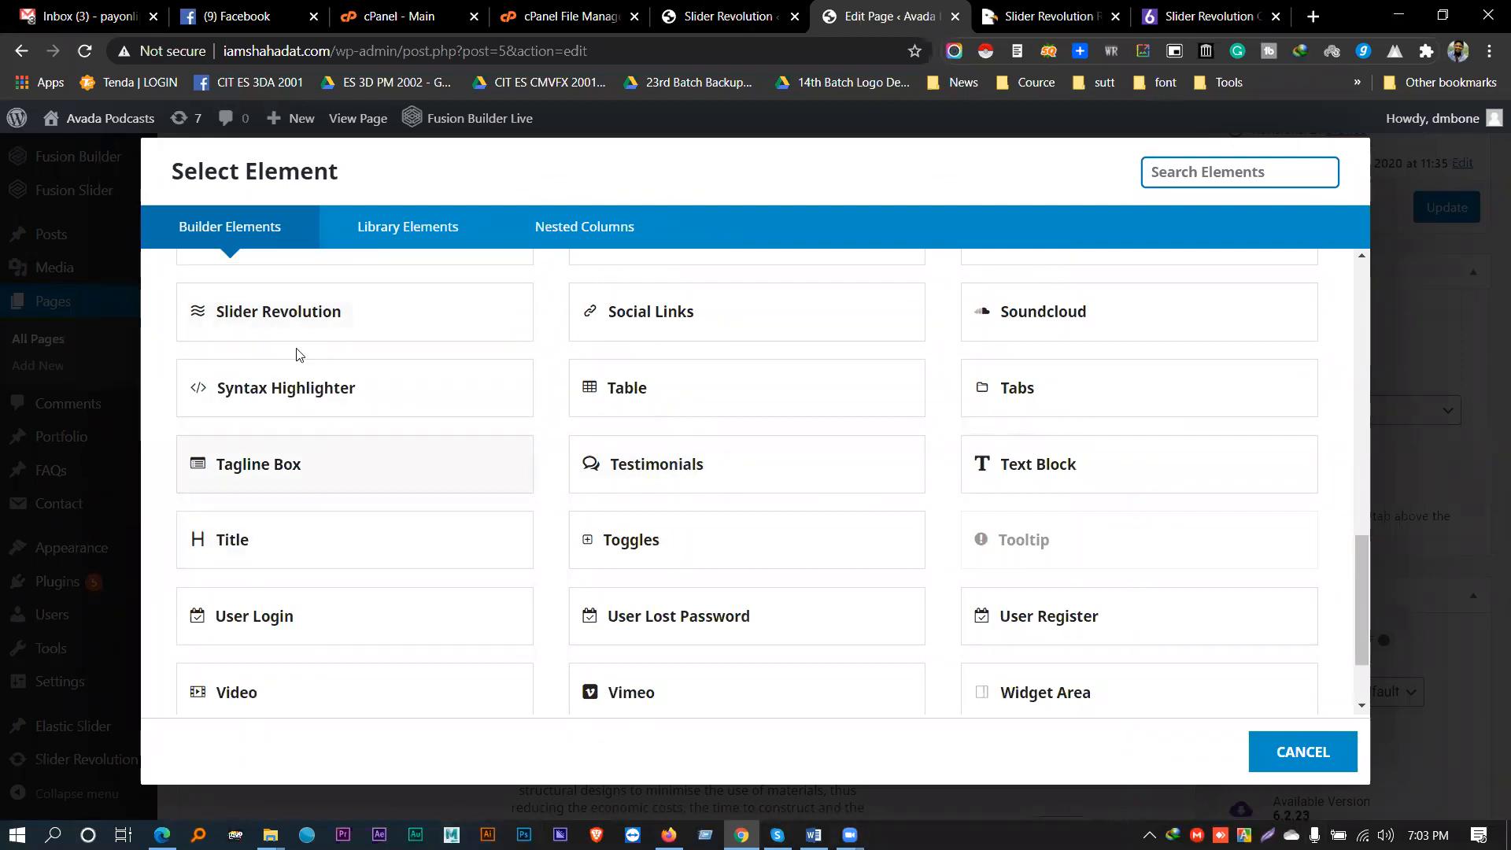
{"action": "left_click", "coordinate": [284, 303]}
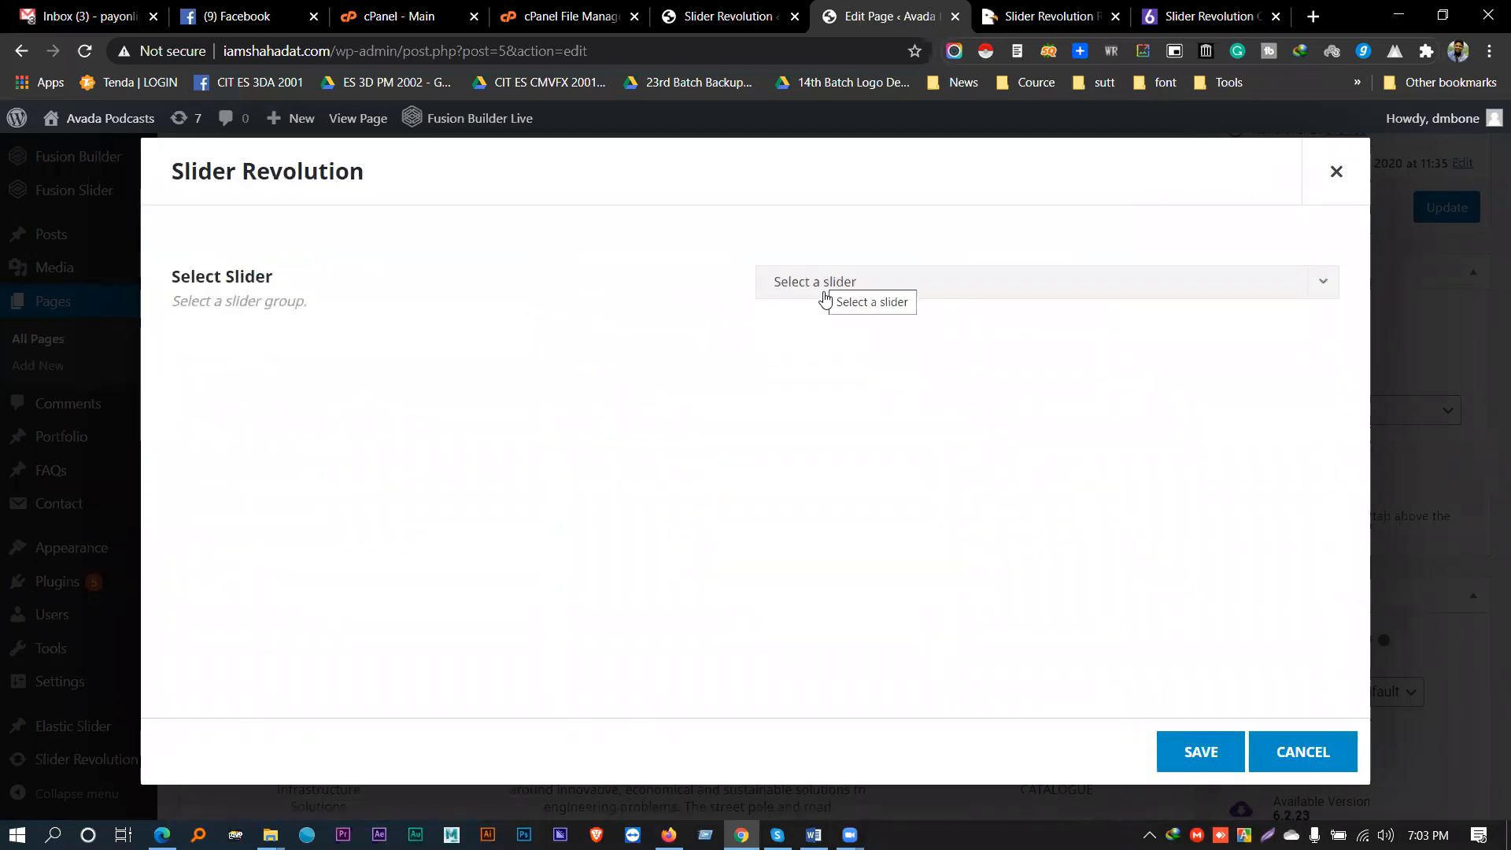
- Set the Slider Revolution element to the SD slider, save it, and update the Home page
{"action": "left_click", "coordinate": [903, 291]}
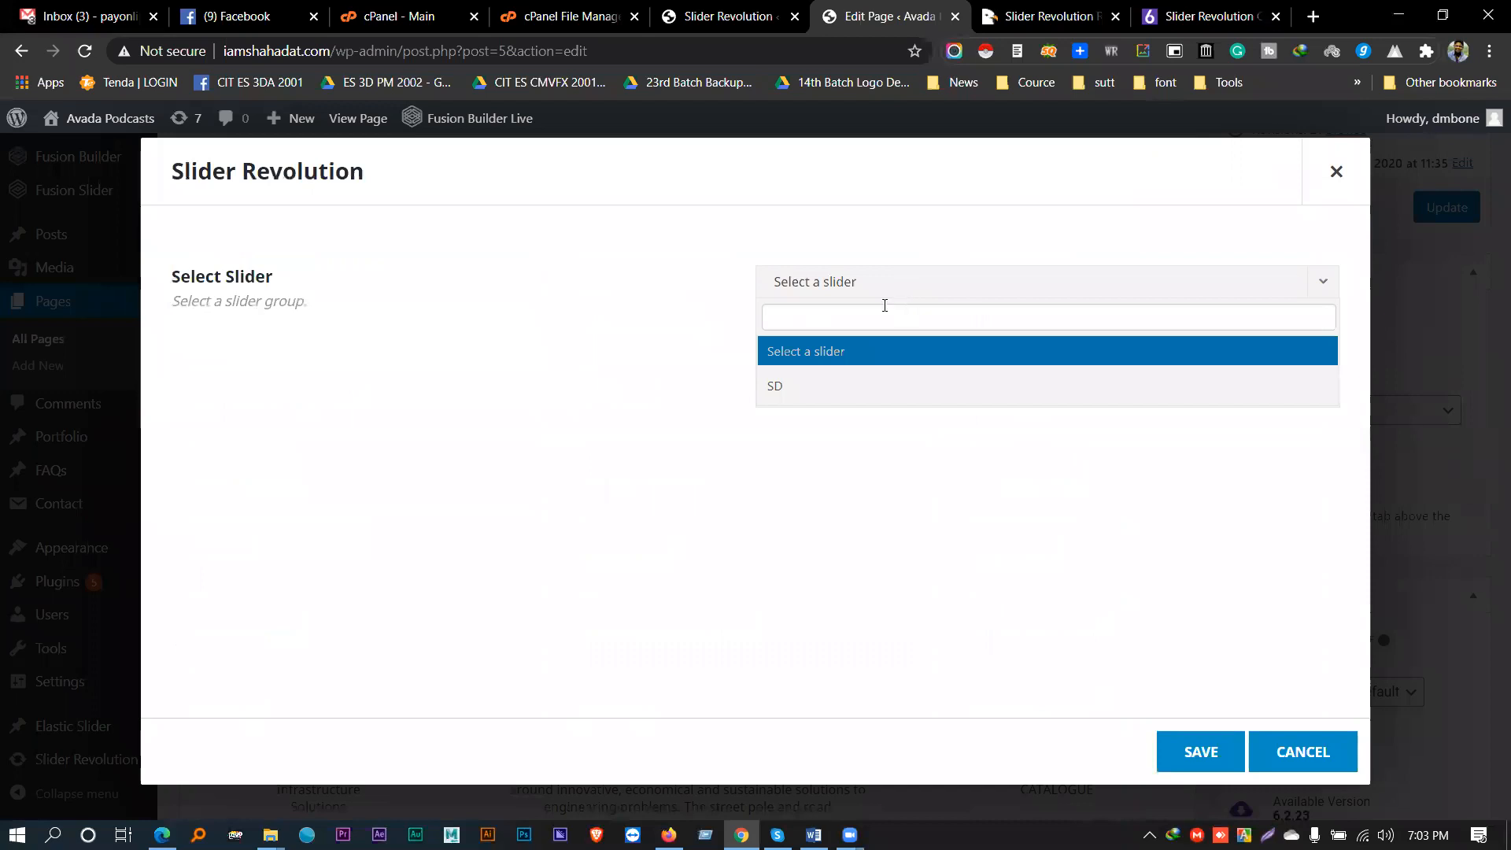
{"action": "left_click", "coordinate": [822, 394]}
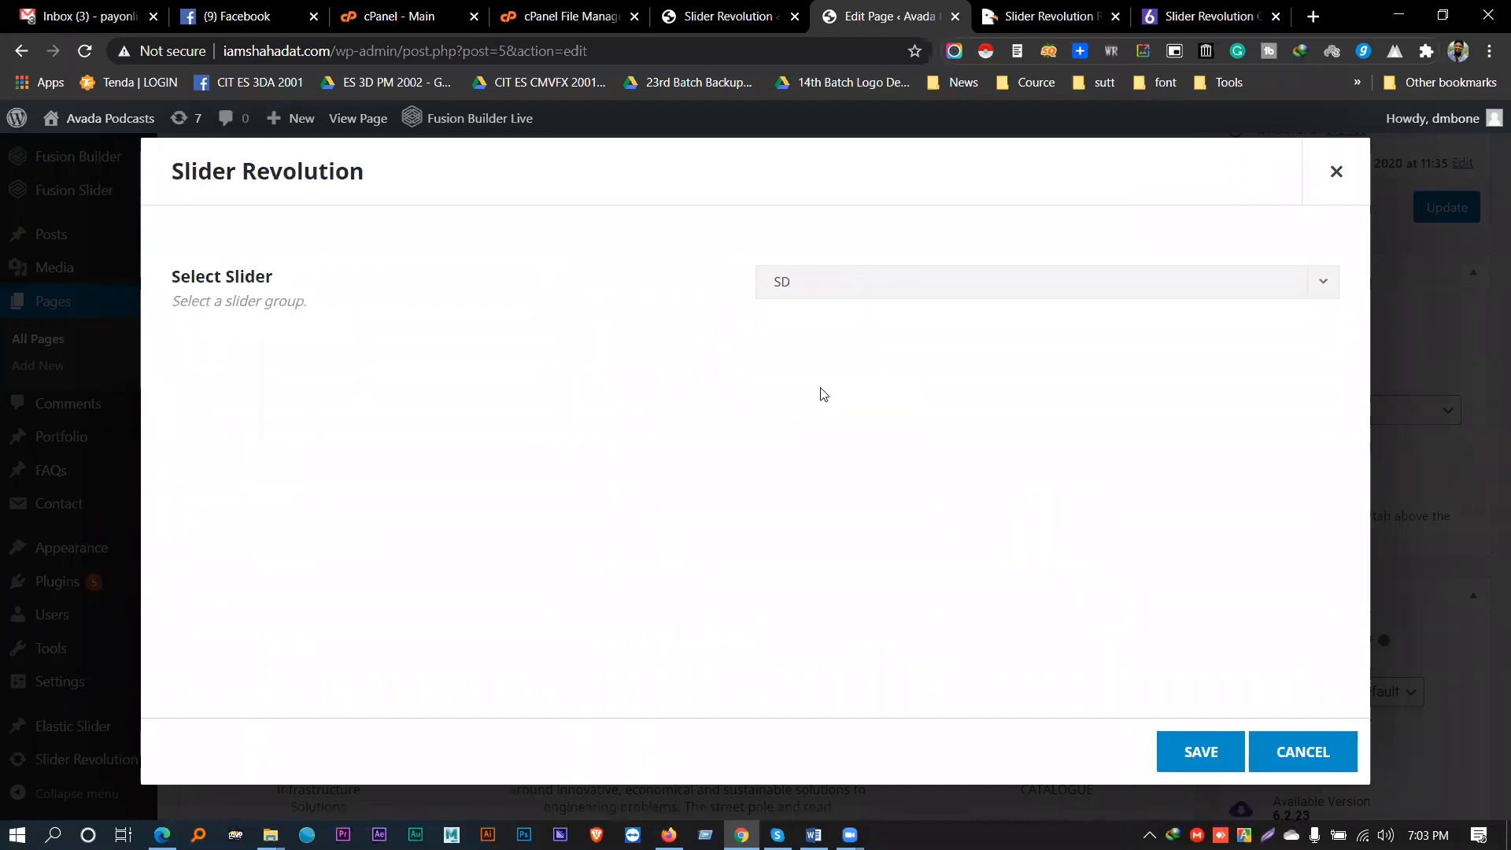
{"action": "left_click", "coordinate": [1199, 751]}
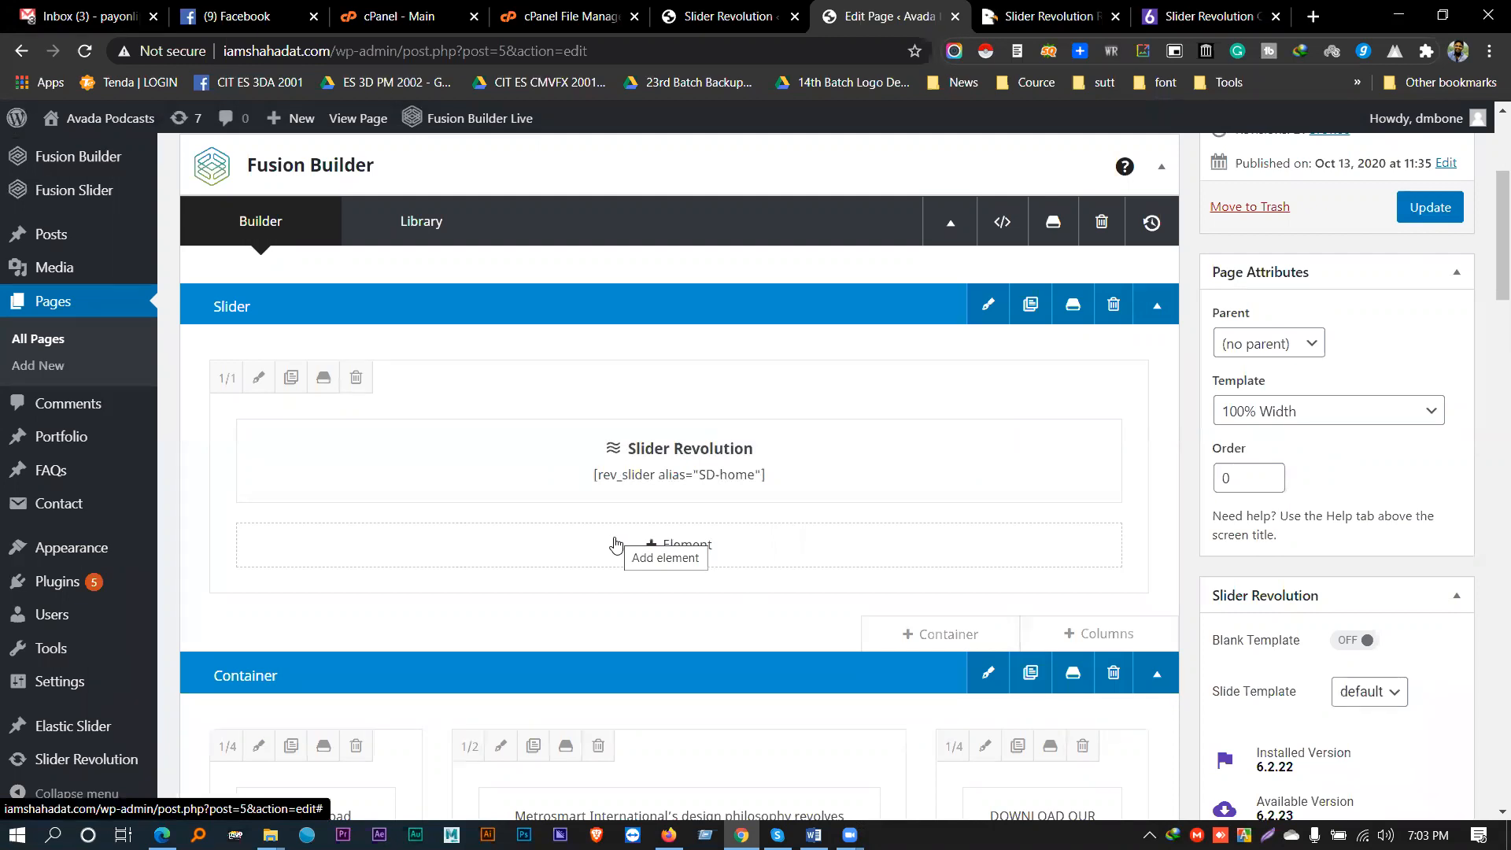
{"action": "left_click", "coordinate": [1423, 208]}
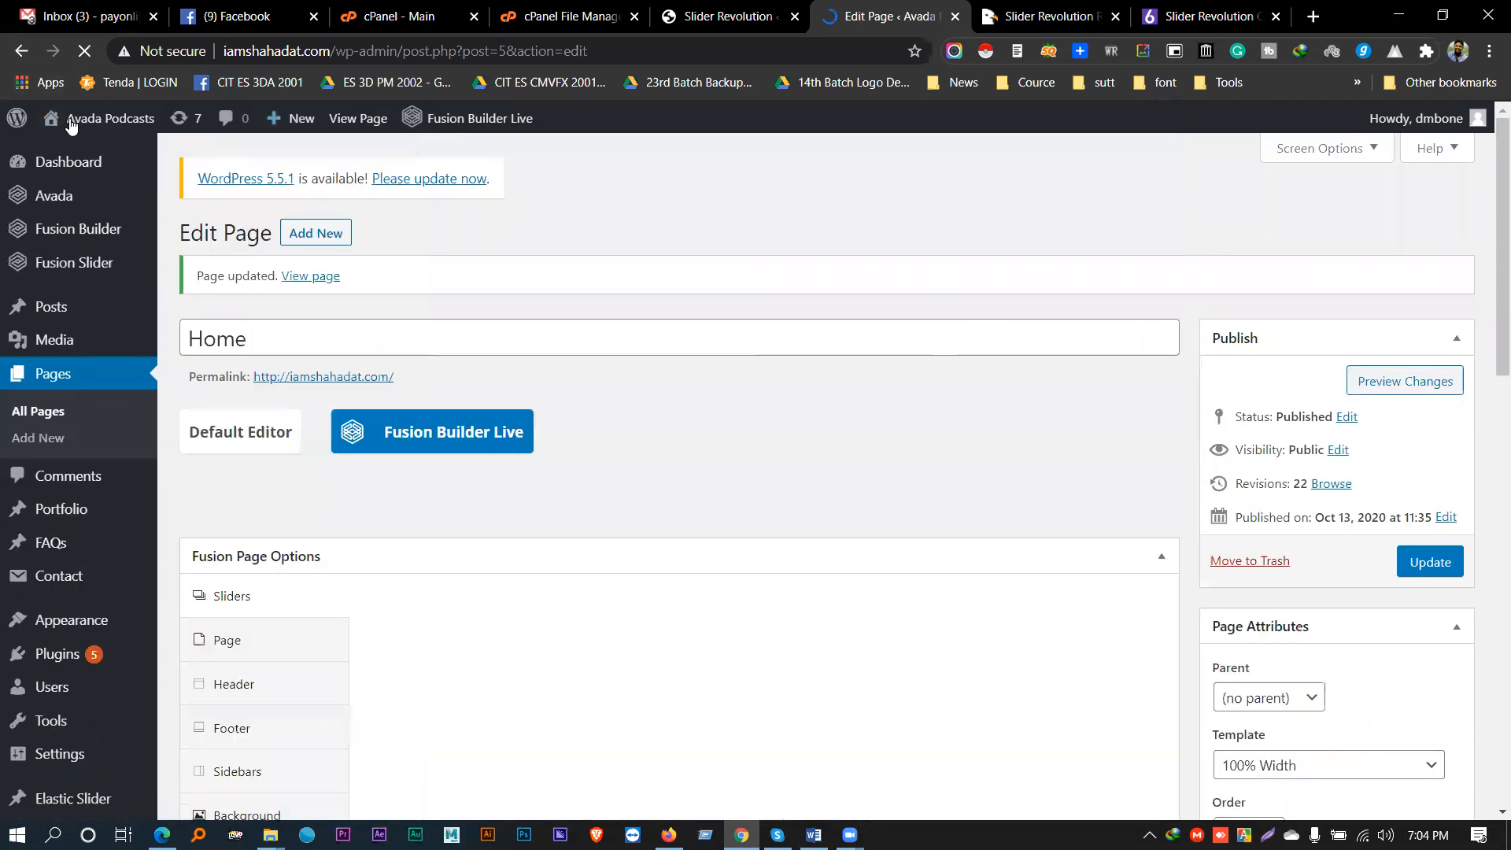
- Open the live site in a new tab and scroll down to the homepage slider
{"action": "middle_click", "coordinate": [76, 151]}
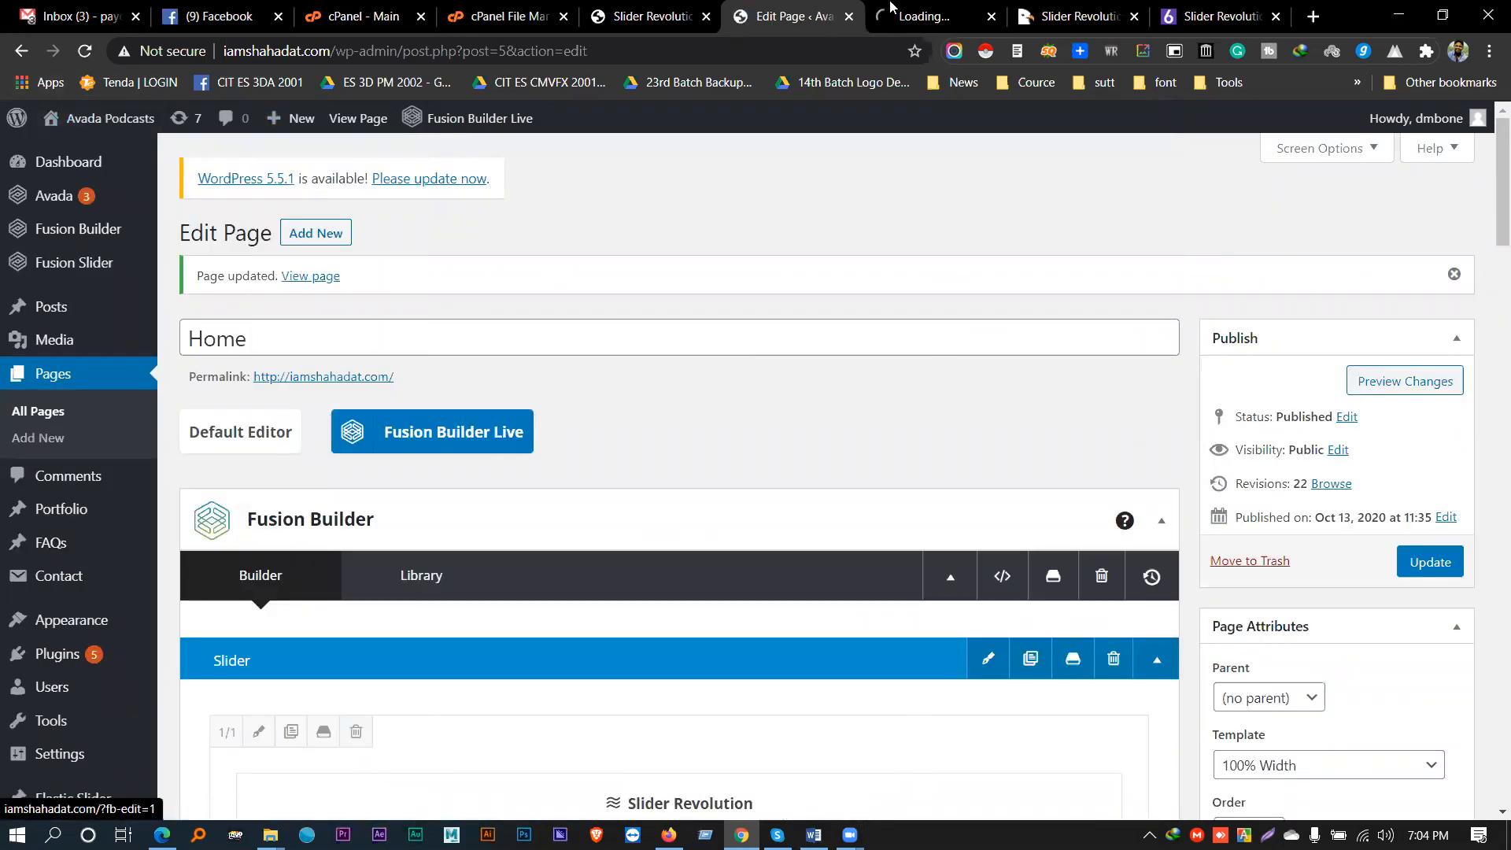
{"action": "left_click", "coordinate": [919, 8]}
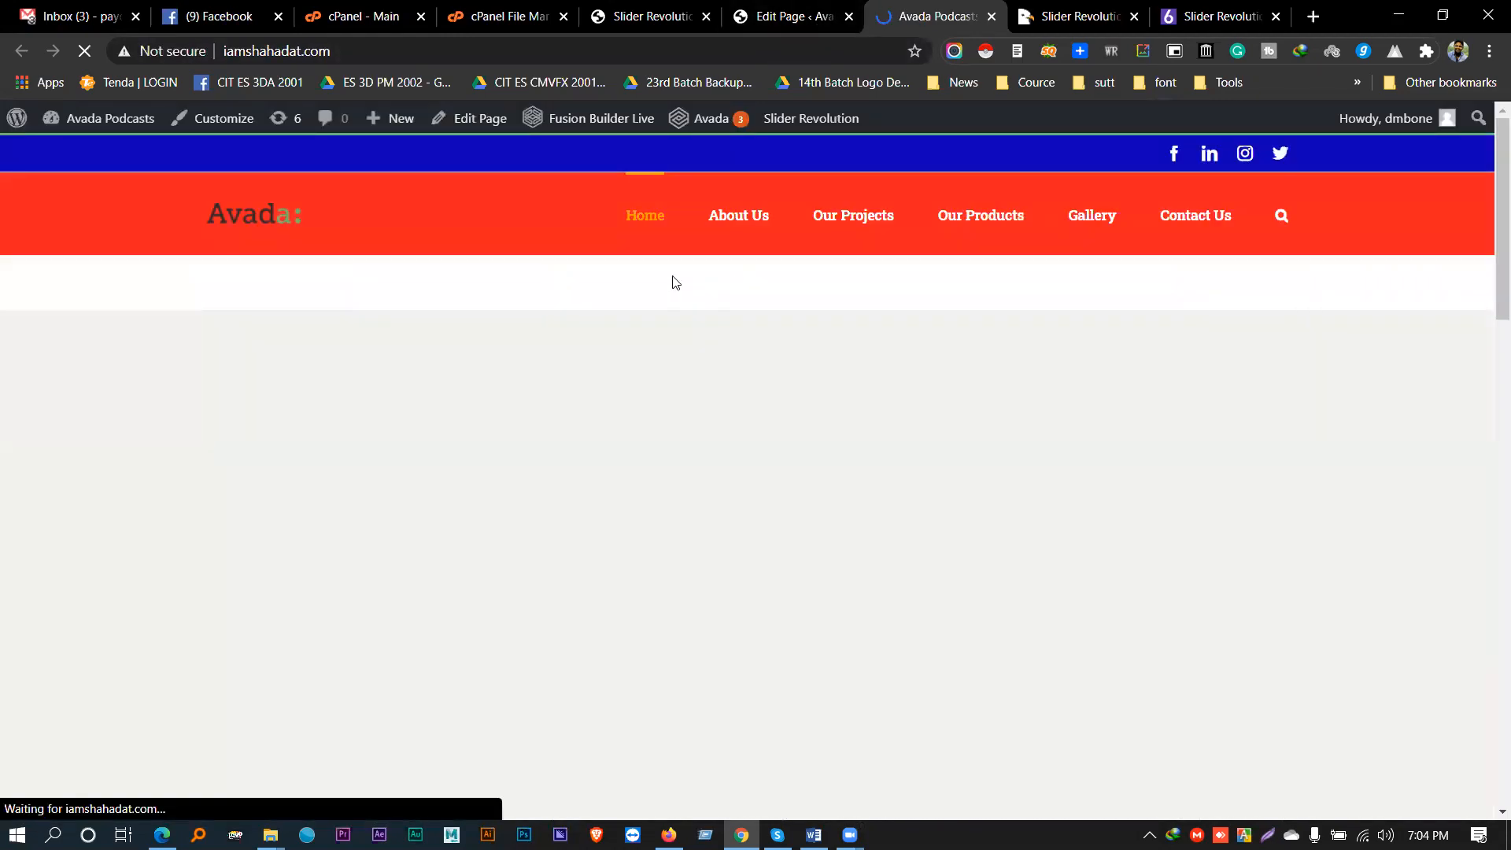
{"action": "scroll", "coordinate": [582, 213], "scroll_direction": "down", "scroll_amount": 1}
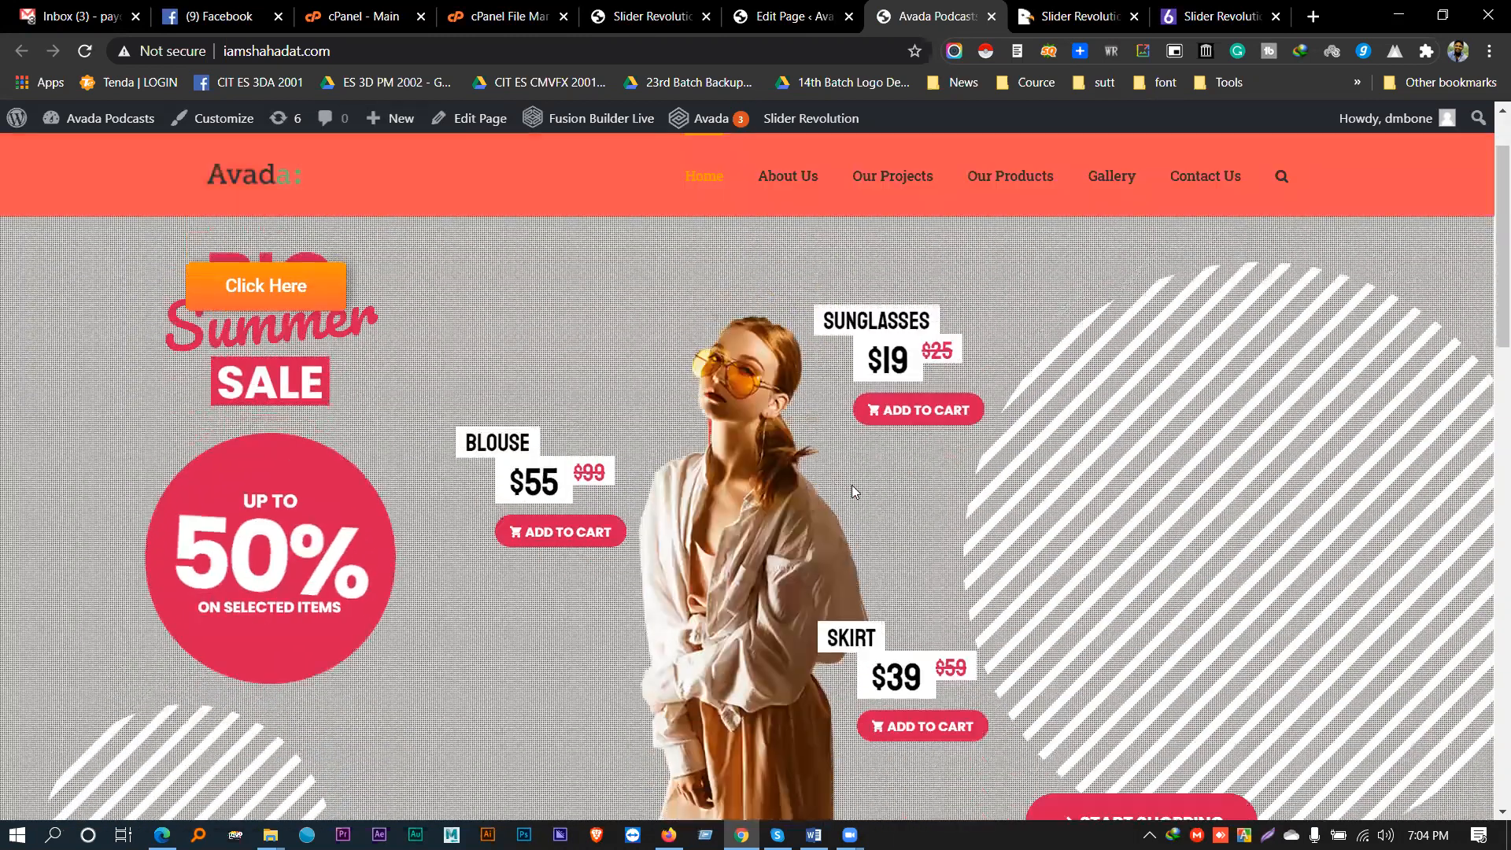
{"action": "mouse_move", "coordinate": [688, 134]}
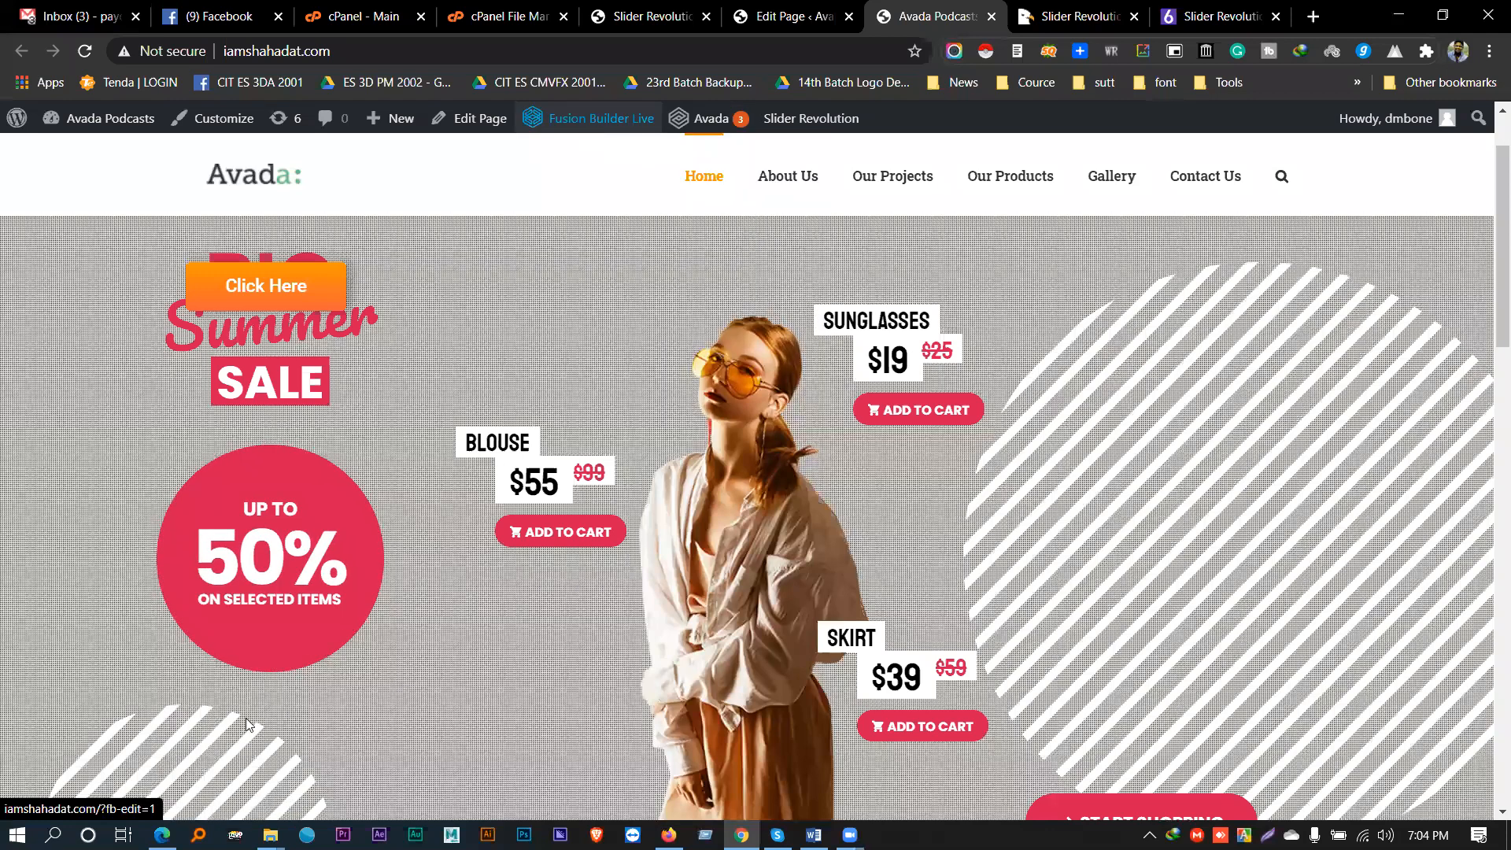
{"action": "scroll", "coordinate": [236, 639], "scroll_direction": "down", "scroll_amount": 4}
- Advance the slider through its slides to the blouse and skirt slide
{"action": "left_click", "coordinate": [238, 557]}
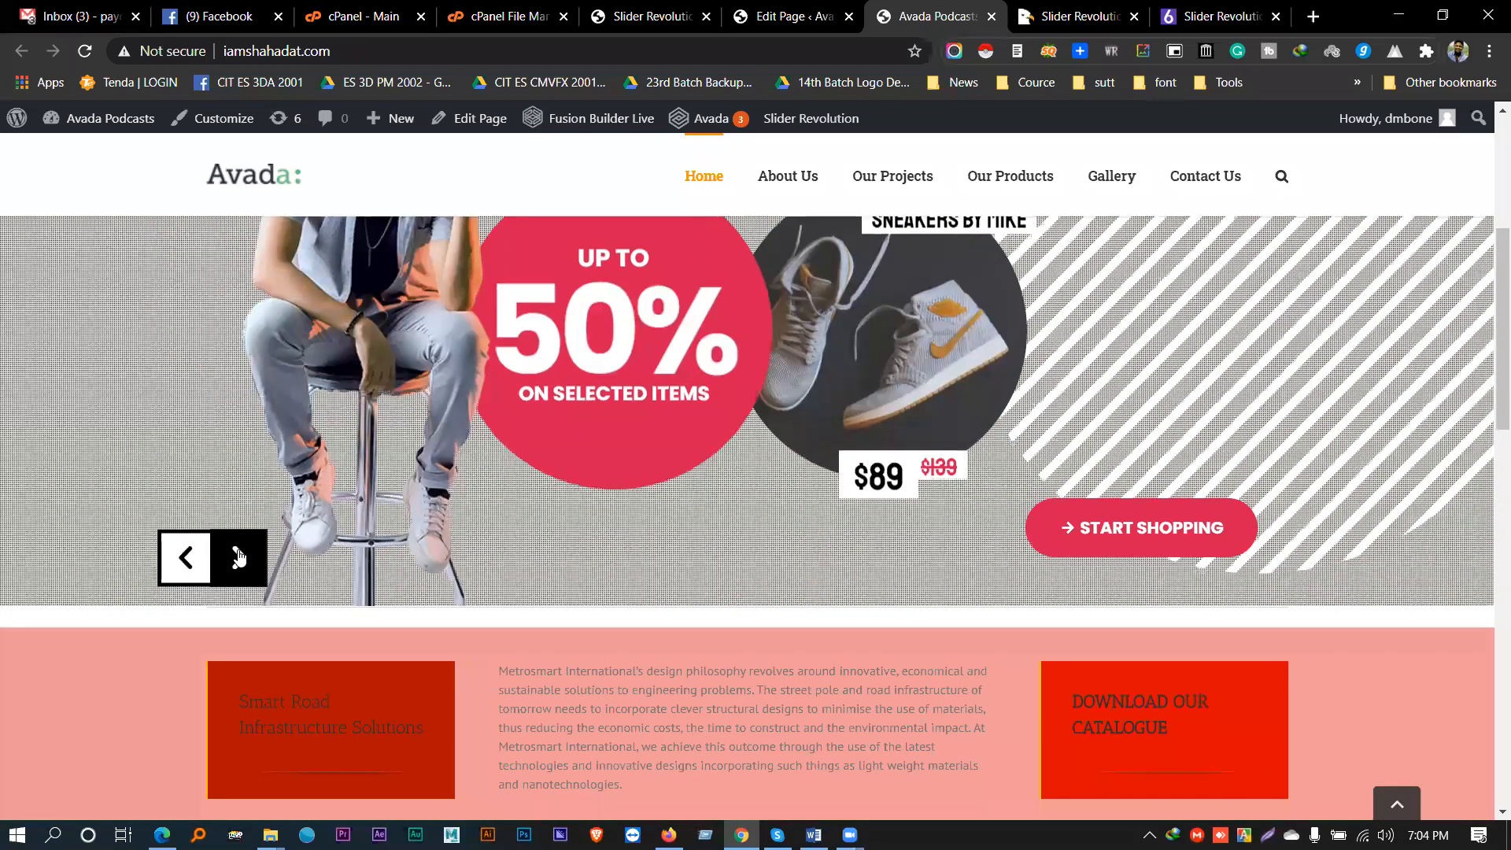
{"action": "left_click", "coordinate": [239, 558]}
{"action": "scroll", "coordinate": [240, 557], "scroll_direction": "up", "scroll_amount": 1}
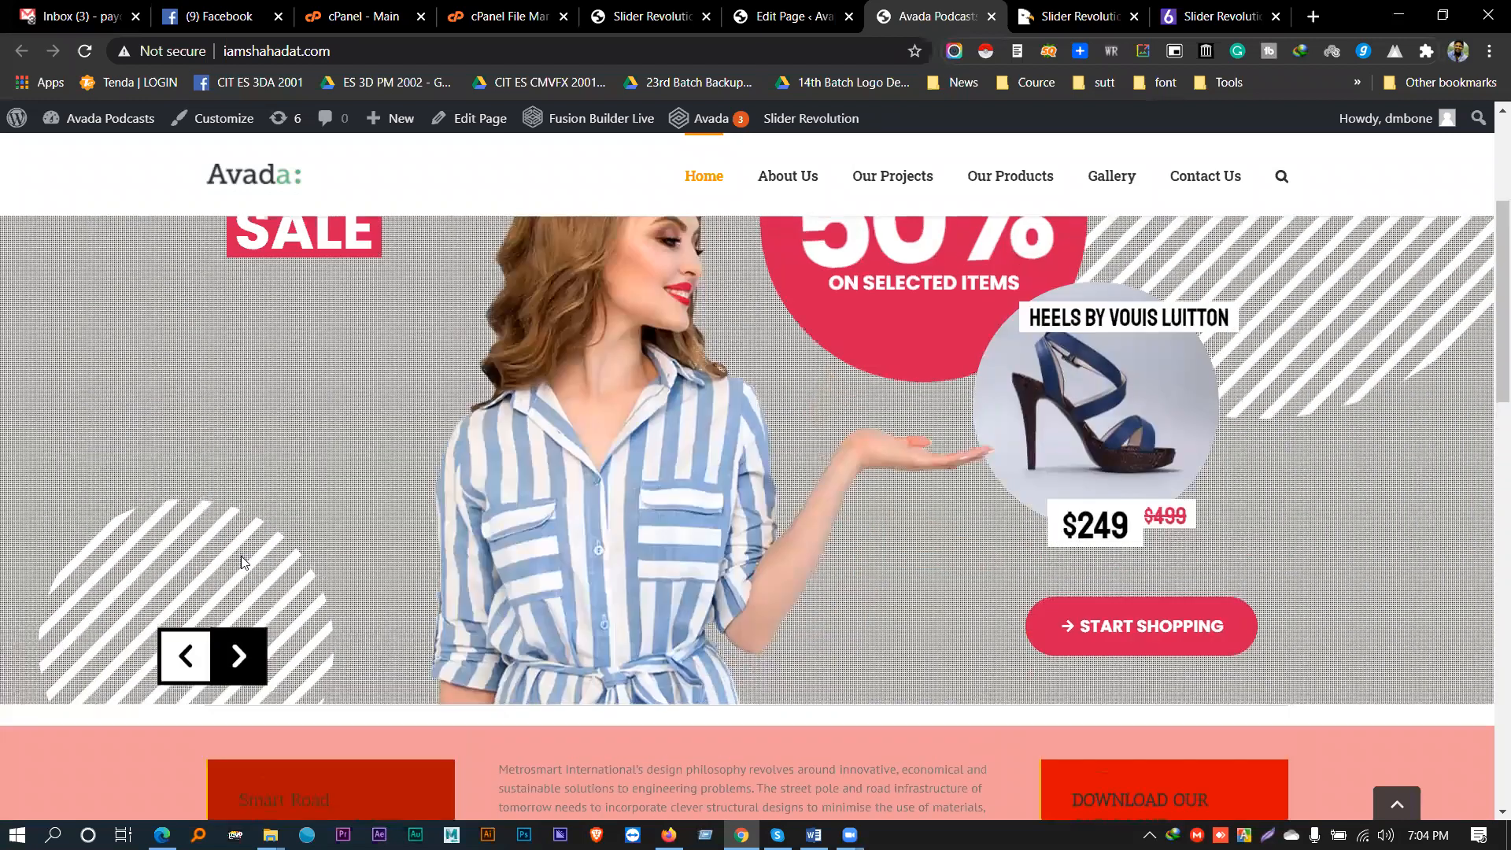
{"action": "left_click", "coordinate": [203, 652]}
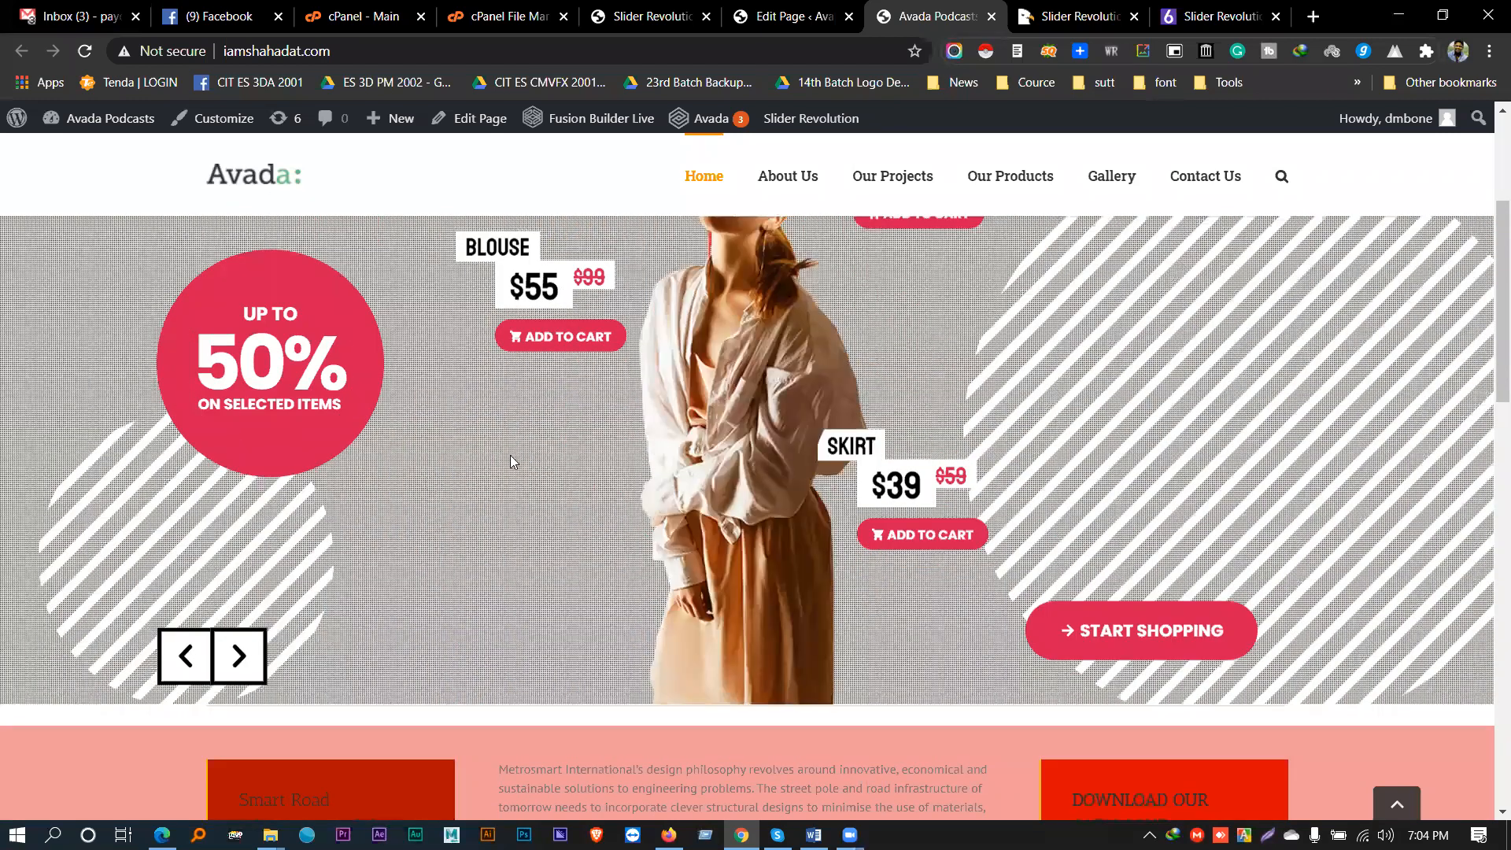
{"action": "scroll", "coordinate": [510, 461], "scroll_direction": "up", "scroll_amount": 2}
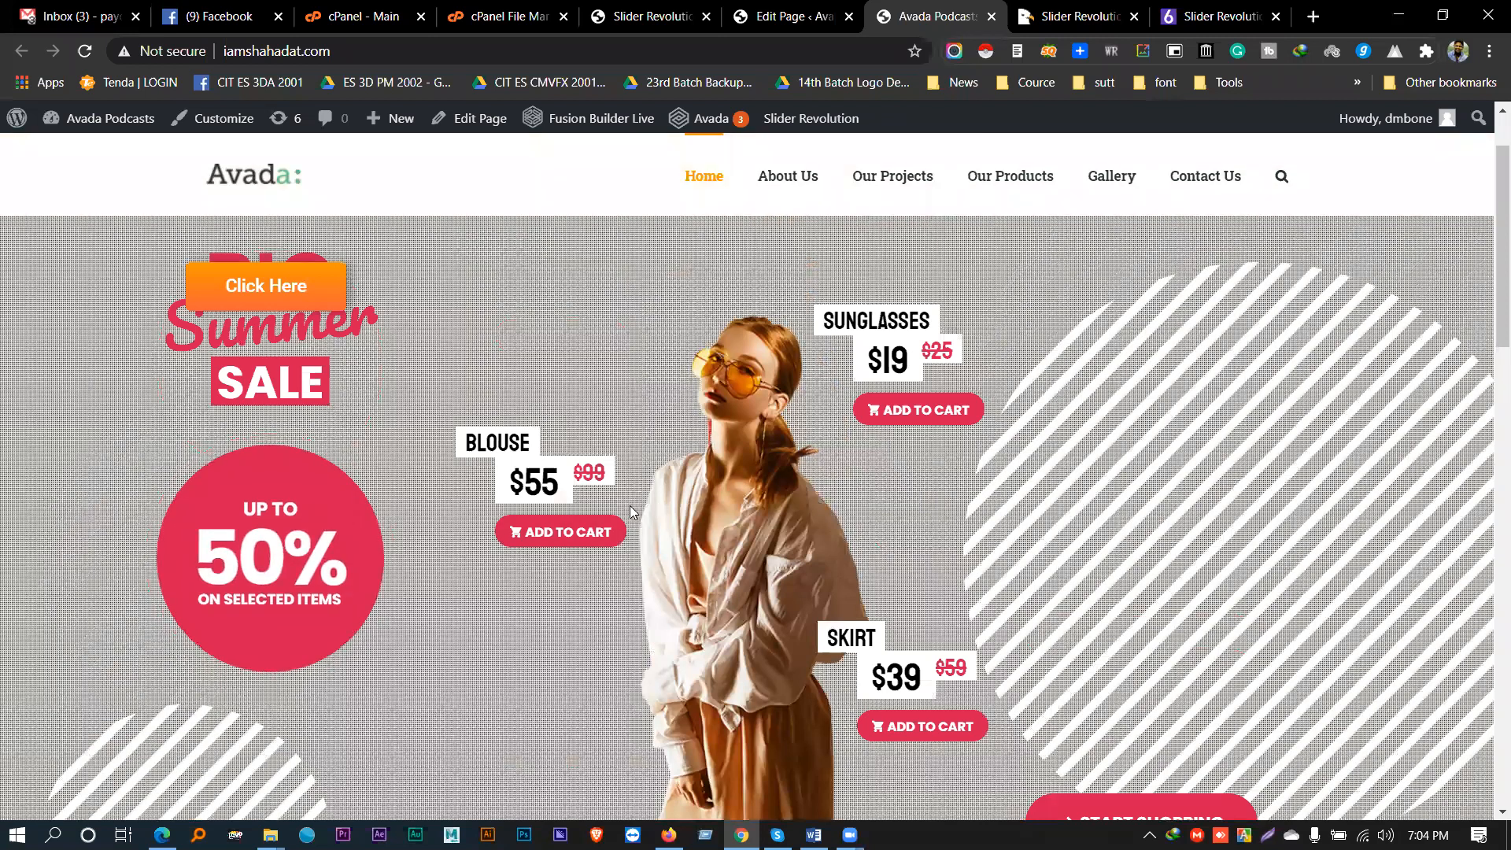
{"action": "scroll", "coordinate": [630, 512], "scroll_direction": "down", "scroll_amount": 2}
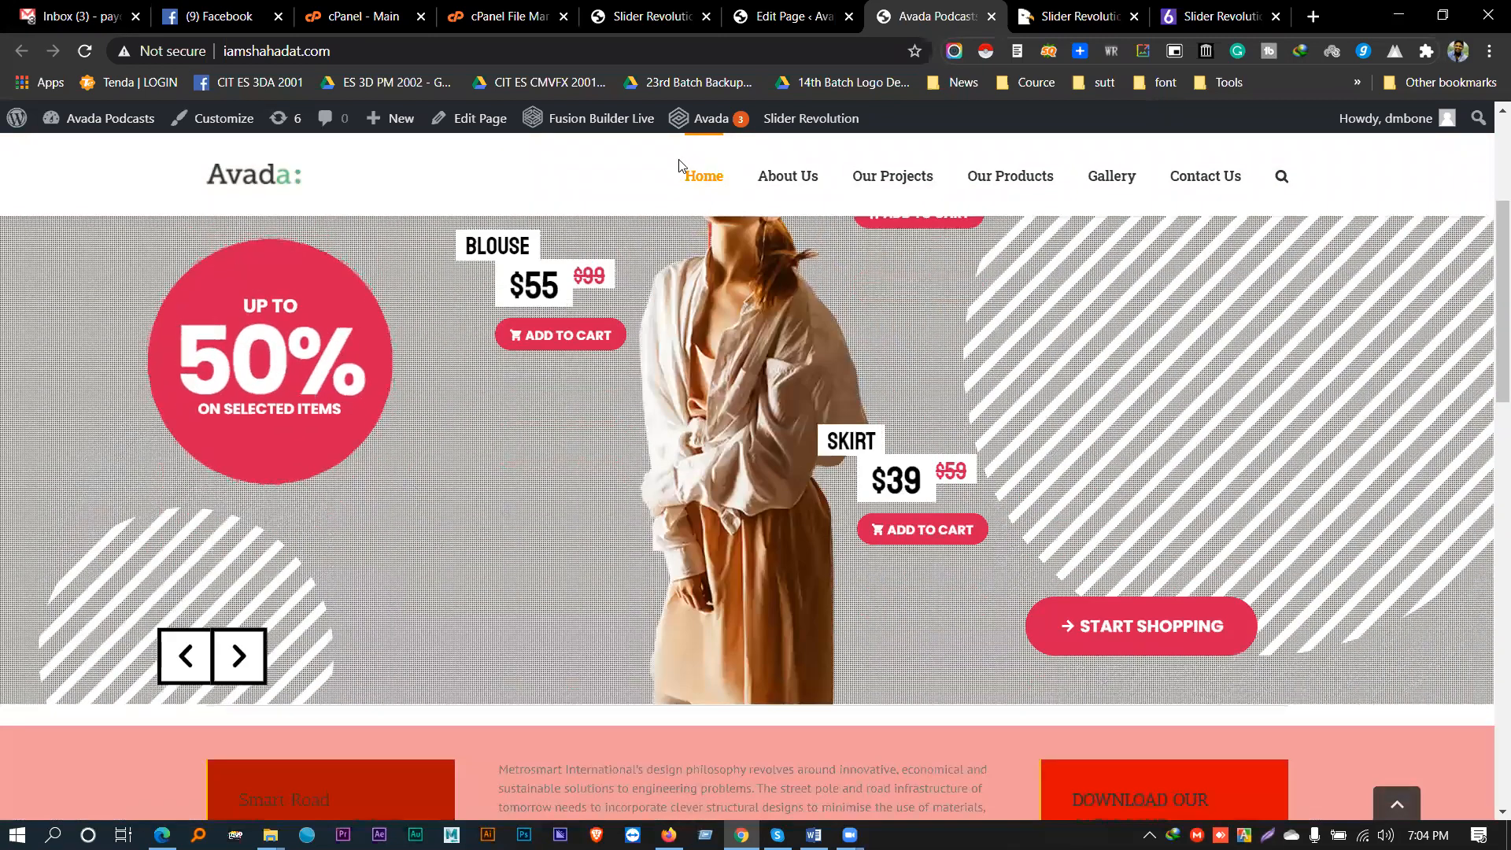
{"action": "left_click", "coordinate": [787, 16]}
- Return to the slider editor and open the #1 New Slide slide
{"action": "left_click", "coordinate": [649, 15]}
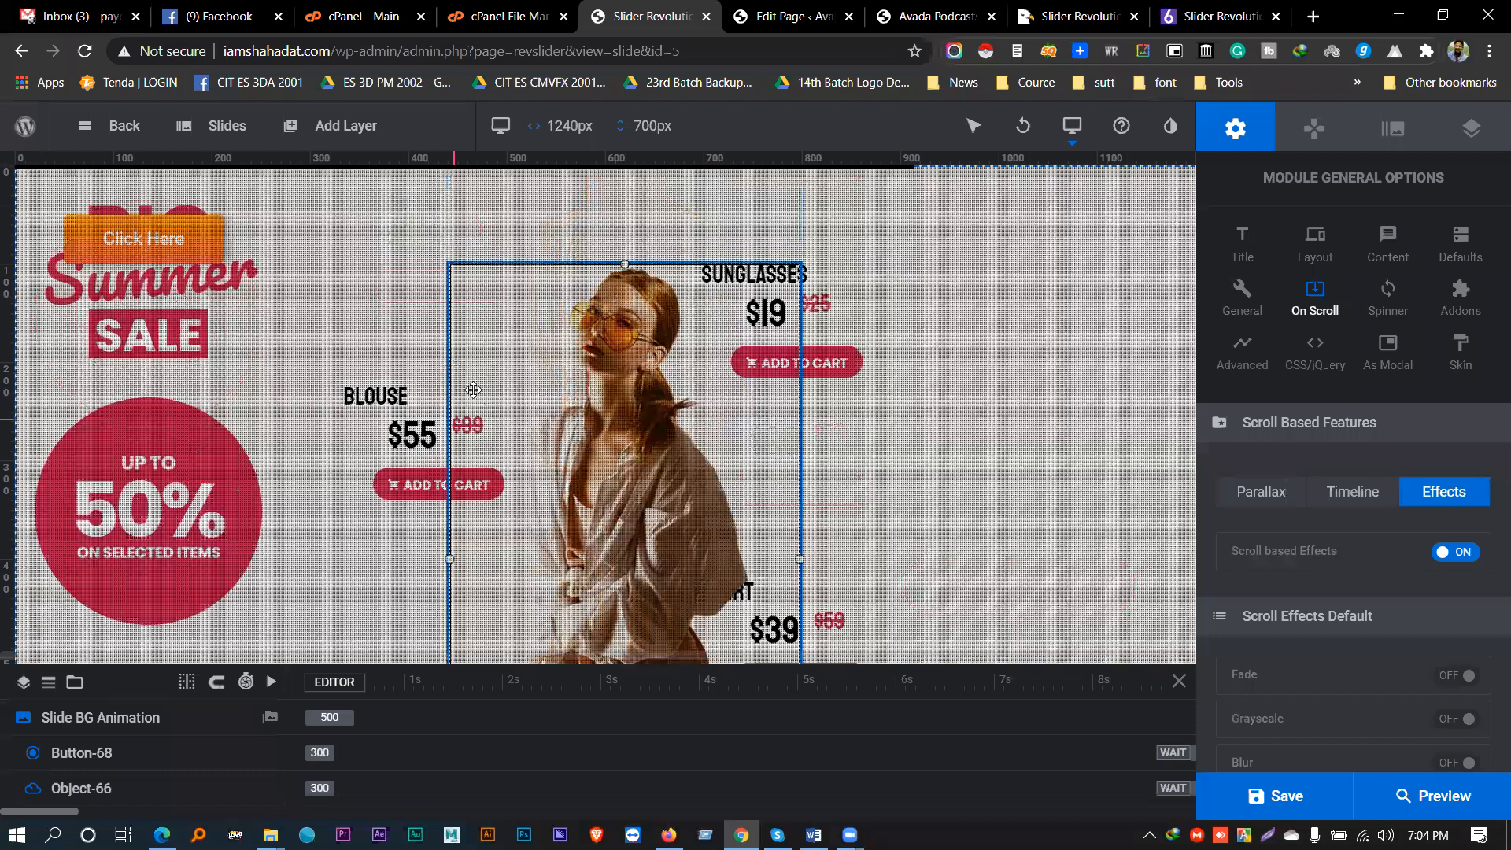
{"action": "mouse_move", "coordinate": [226, 126]}
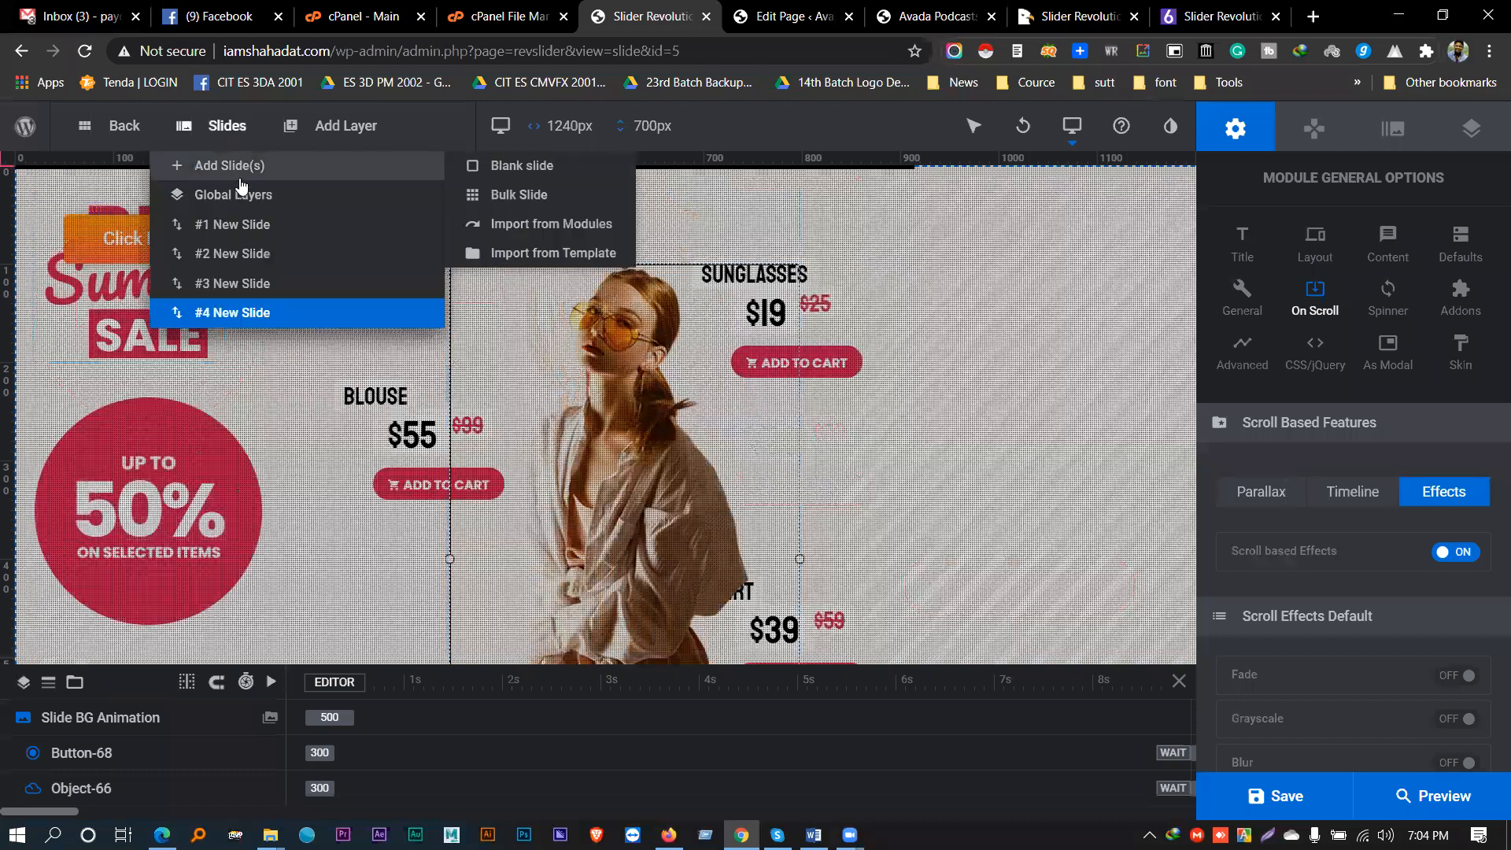
{"action": "left_click", "coordinate": [257, 226]}
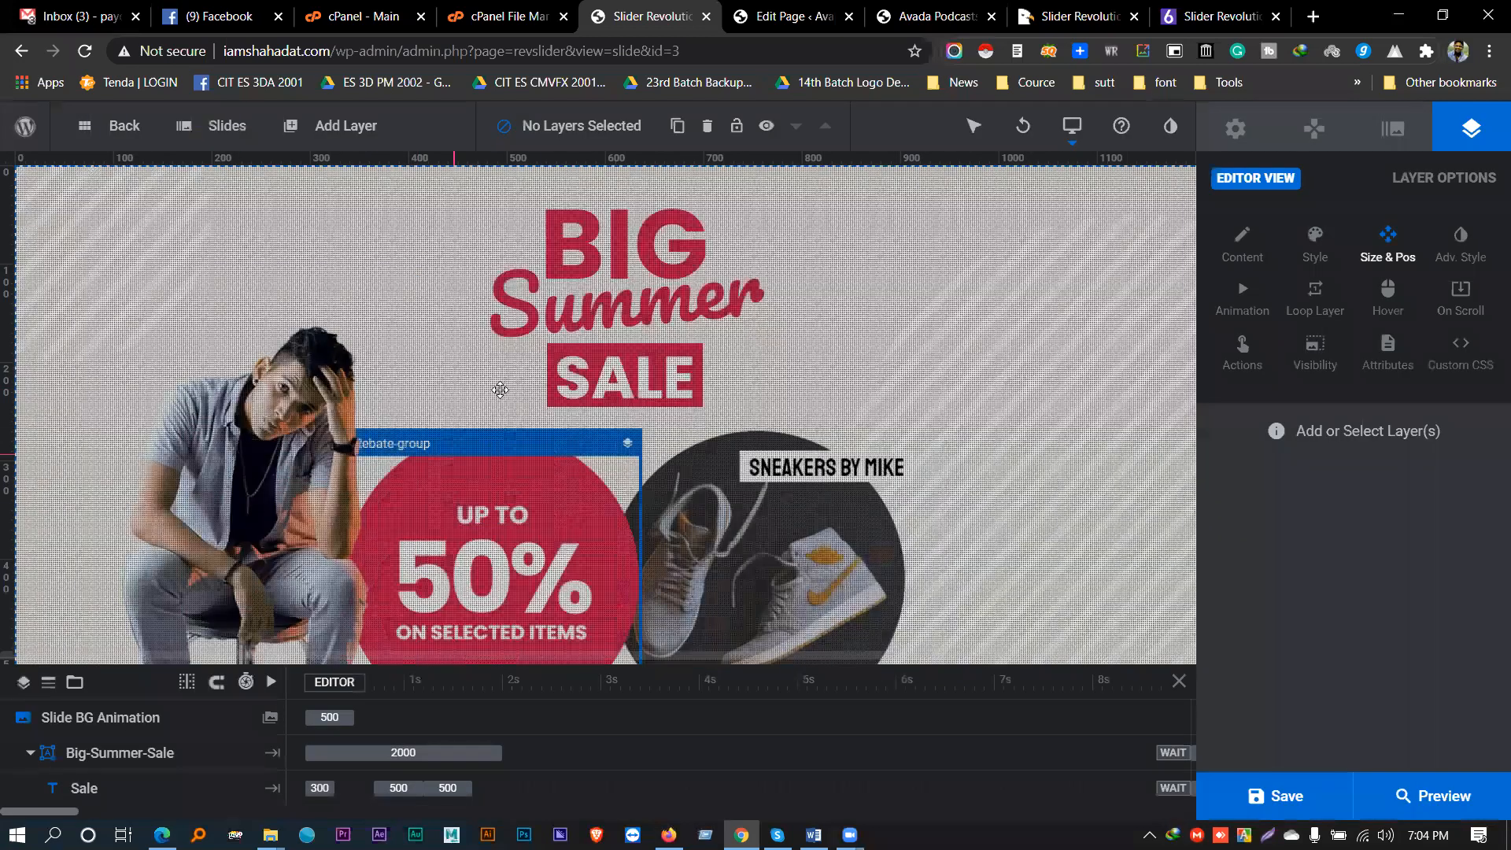
{"action": "scroll", "coordinate": [500, 390], "scroll_direction": "down", "scroll_amount": 3}
{"action": "scroll", "coordinate": [299, 390], "scroll_direction": "up", "scroll_amount": 3}
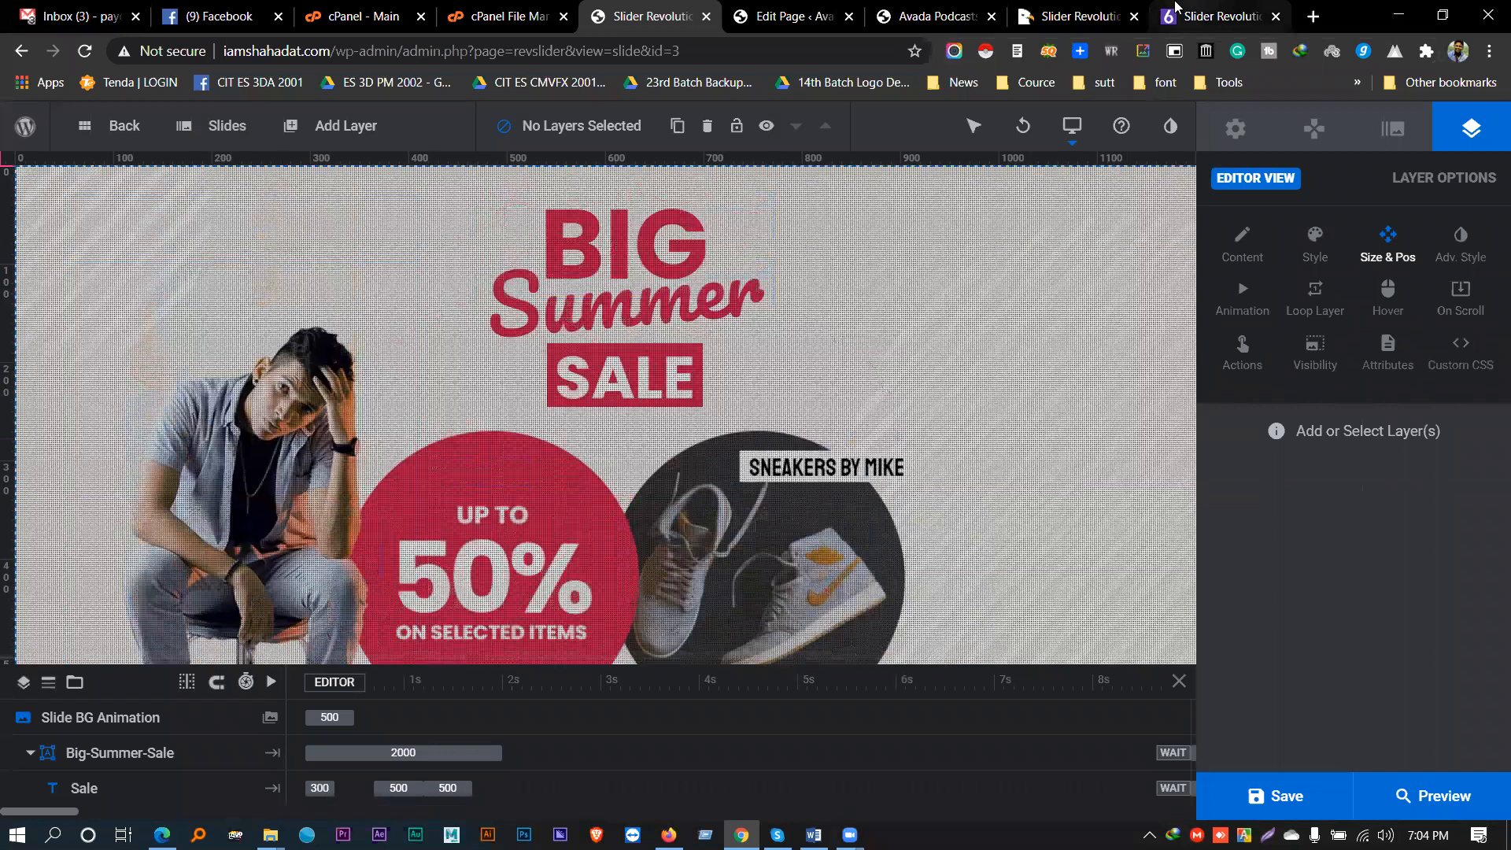
- Check the slider on the live site tab, then return to the slide editor
{"action": "left_click", "coordinate": [1082, 14]}
{"action": "left_click", "coordinate": [936, 14]}
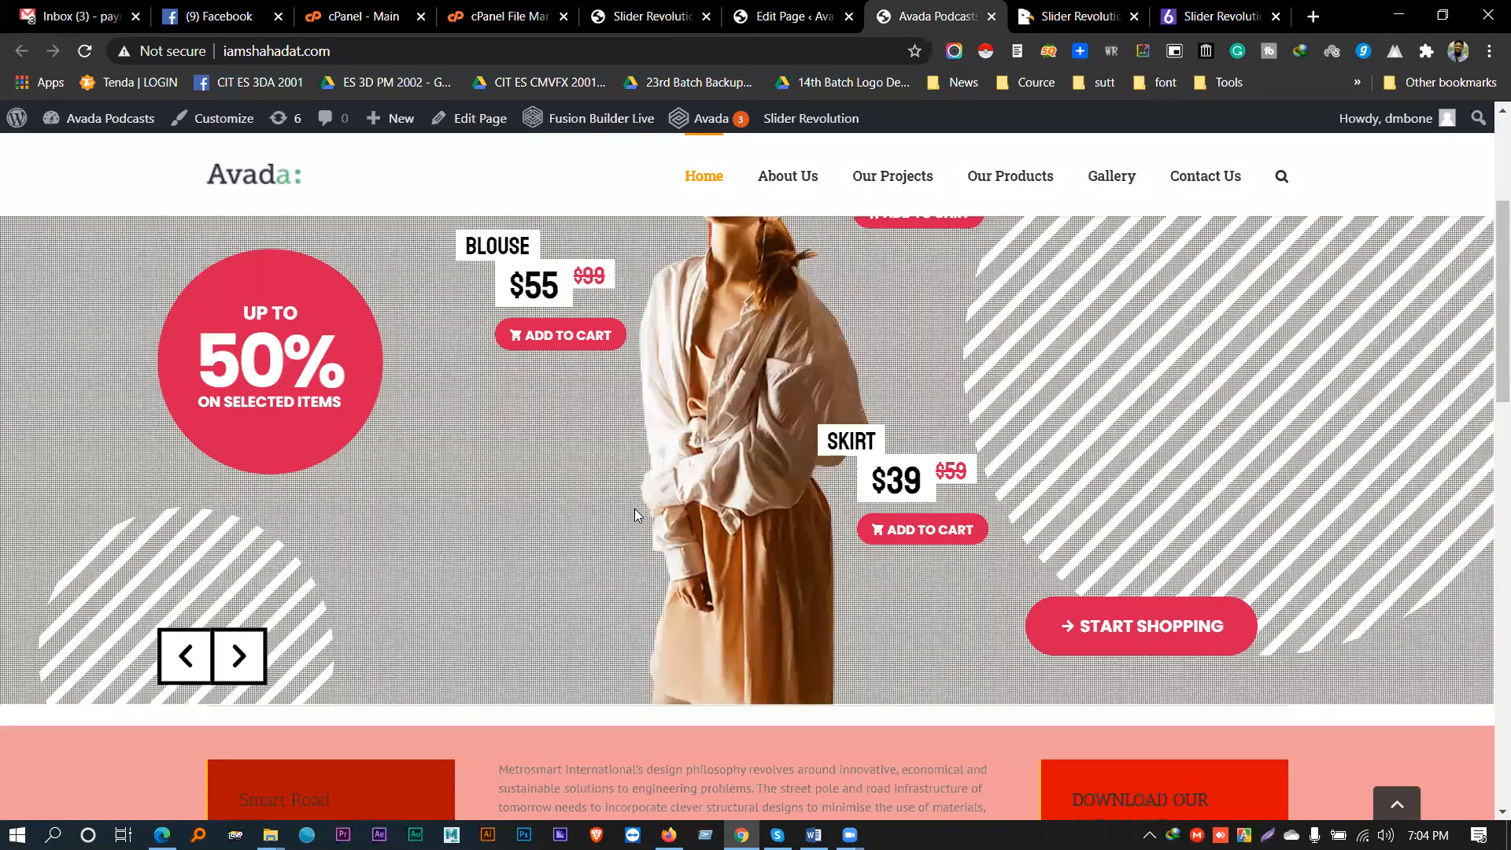
{"action": "scroll", "coordinate": [583, 454], "scroll_direction": "up", "scroll_amount": 3}
{"action": "scroll", "coordinate": [540, 440], "scroll_direction": "down", "scroll_amount": 1}
{"action": "scroll", "coordinate": [548, 441], "scroll_direction": "up", "scroll_amount": 1}
{"action": "scroll", "coordinate": [551, 430], "scroll_direction": "up", "scroll_amount": 1}
{"action": "scroll", "coordinate": [551, 429], "scroll_direction": "down", "scroll_amount": 1}
{"action": "scroll", "coordinate": [731, 165], "scroll_direction": "up", "scroll_amount": 1}
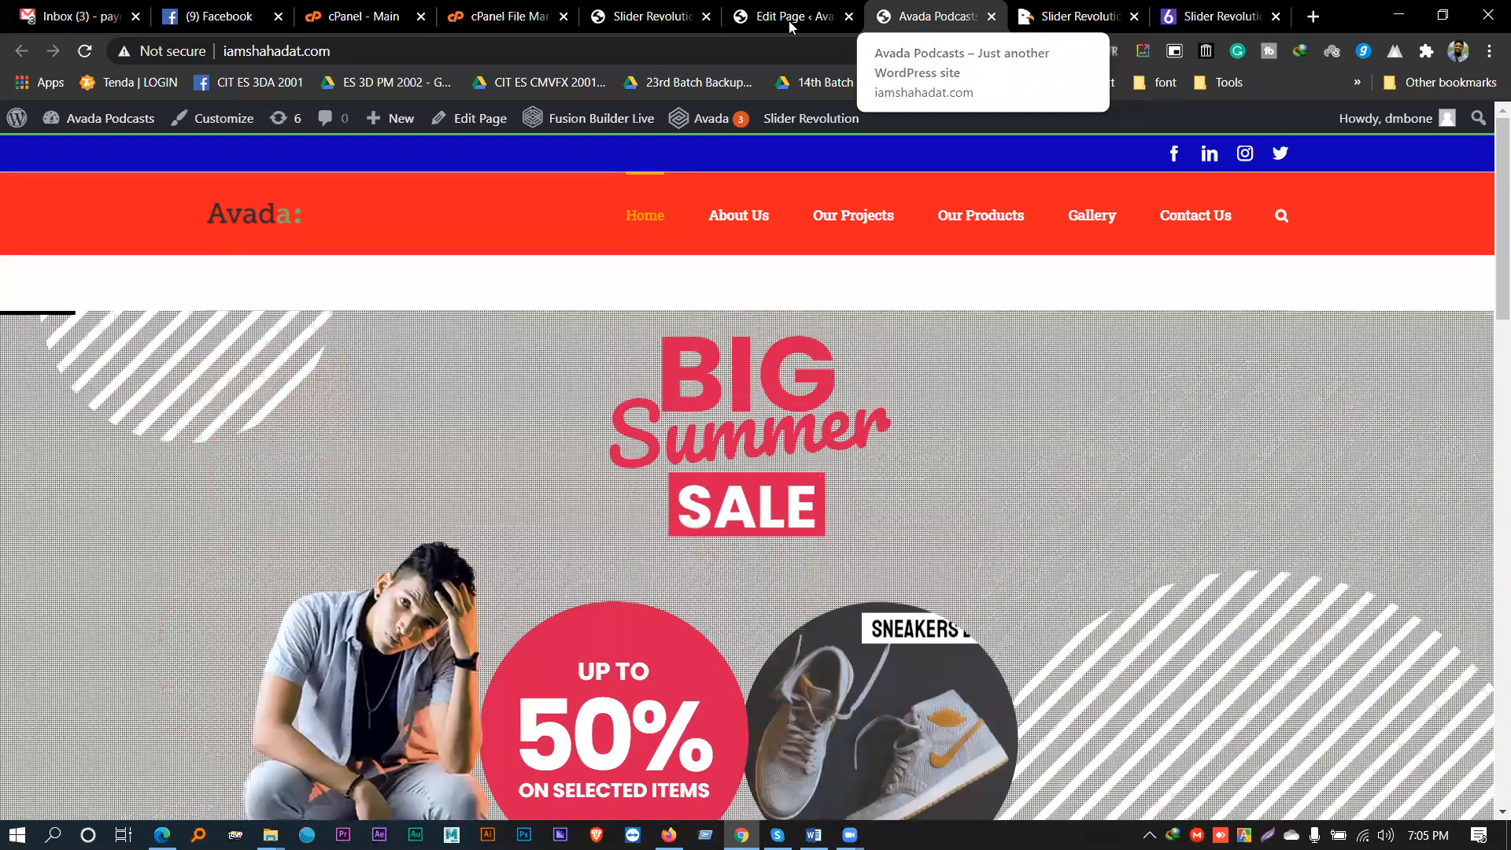
{"action": "left_click", "coordinate": [653, 16]}
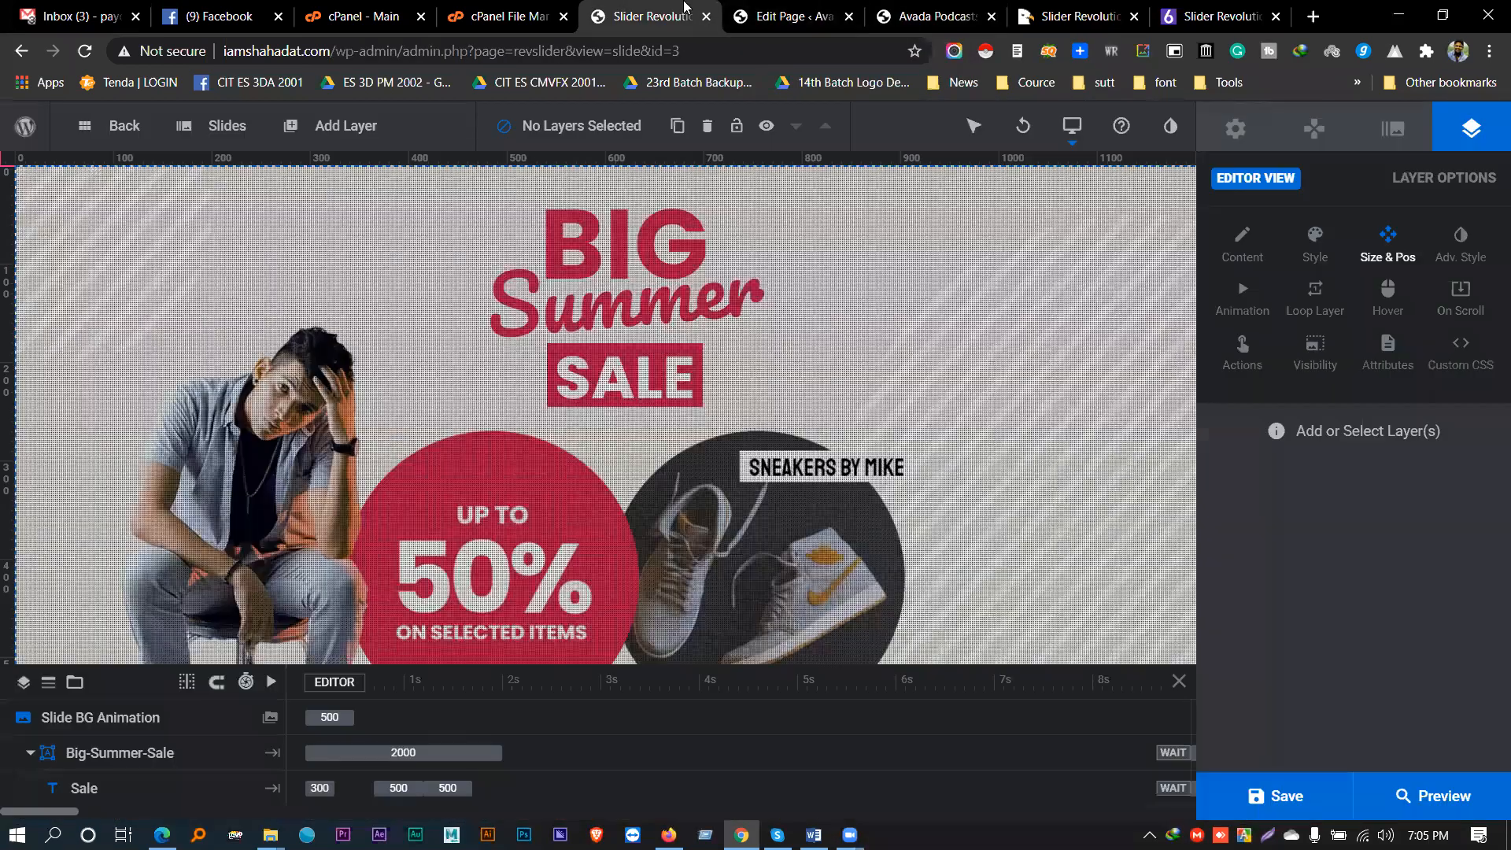
{"action": "left_click", "coordinate": [572, 314]}
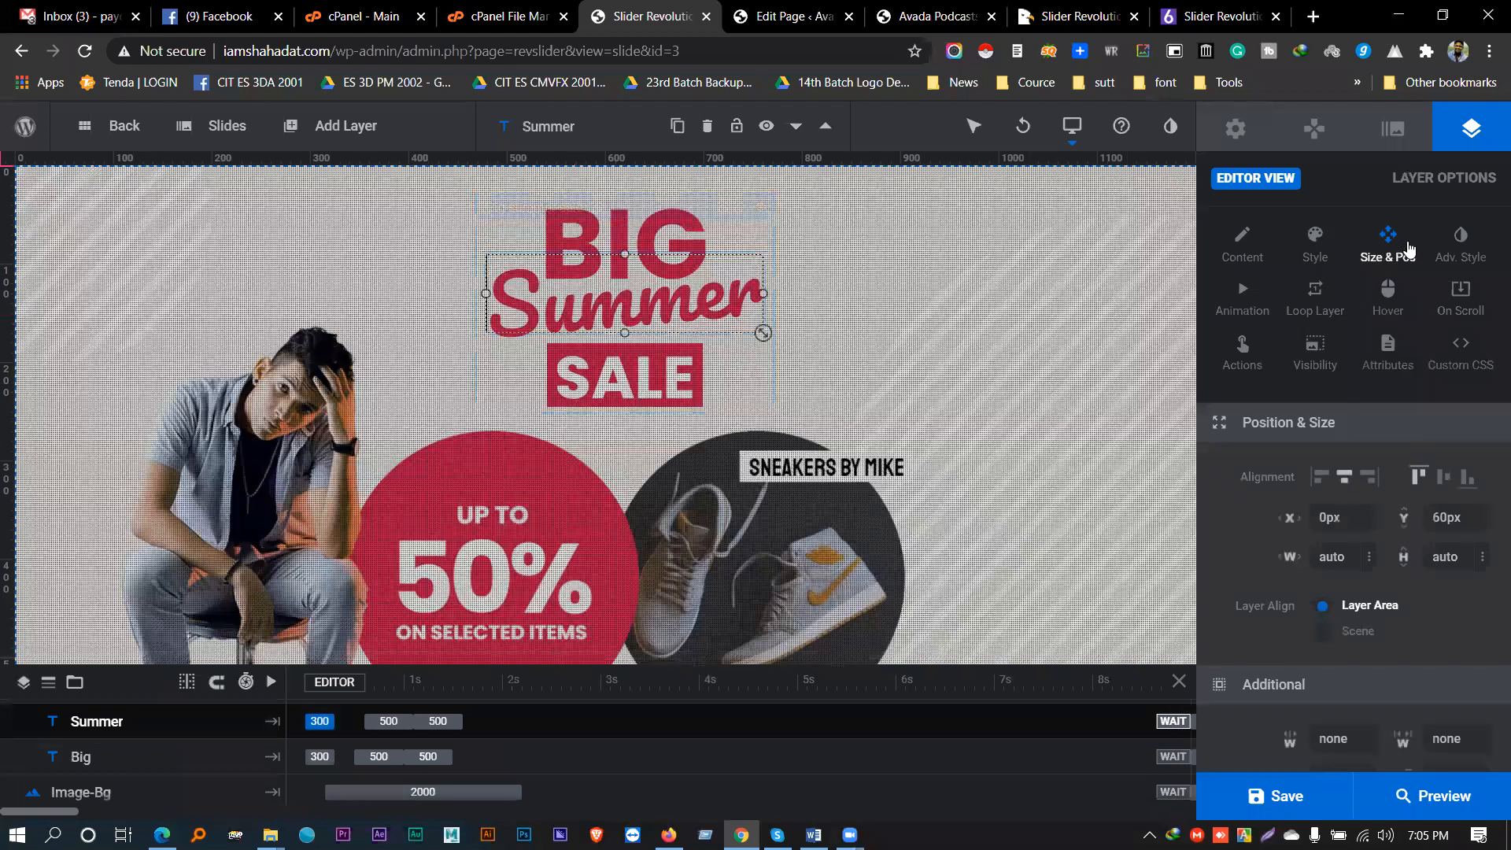
{"action": "scroll", "coordinate": [1369, 472], "scroll_direction": "down", "scroll_amount": 3}
{"action": "scroll", "coordinate": [1364, 522], "scroll_direction": "up", "scroll_amount": 3}
{"action": "scroll", "coordinate": [1360, 520], "scroll_direction": "down", "scroll_amount": 4}
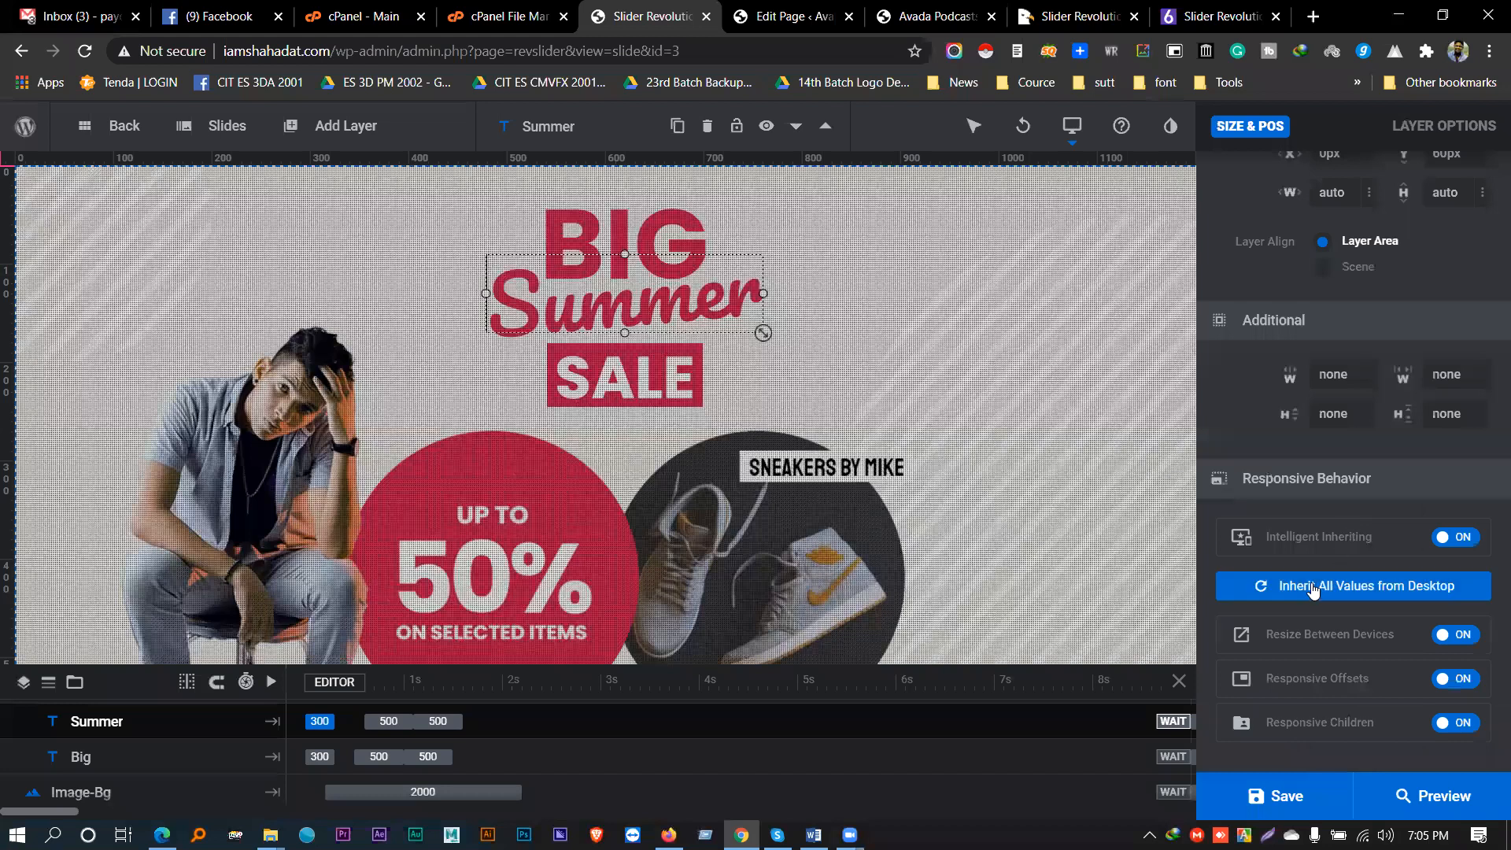
{"action": "scroll", "coordinate": [1306, 543], "scroll_direction": "up", "scroll_amount": 4}
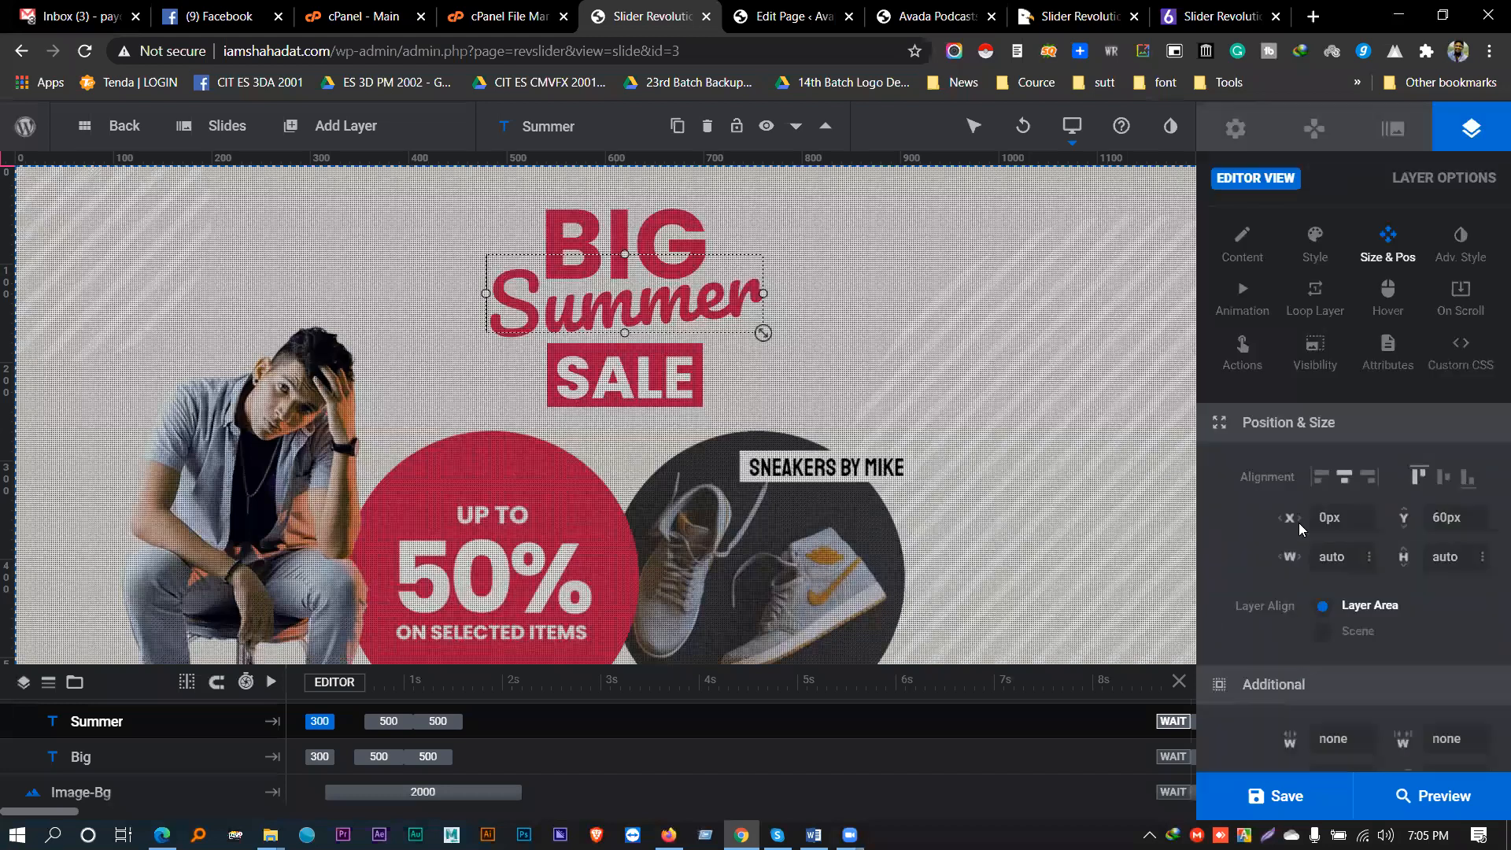
{"action": "double_click", "coordinate": [614, 307]}
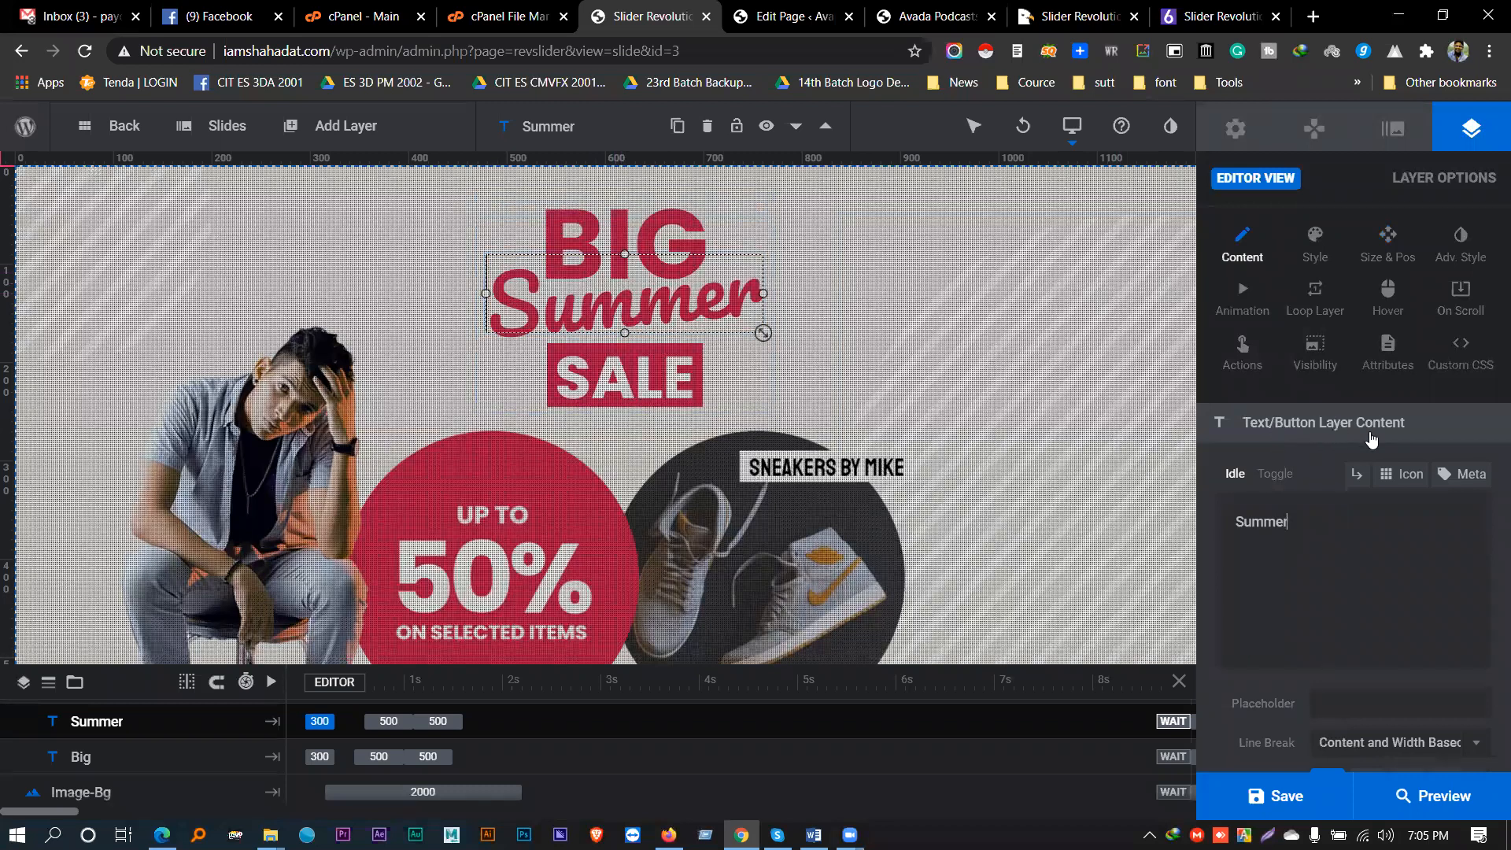
{"action": "left_click_drag", "start_coordinate": [1302, 519], "coordinate": [1227, 519]}
{"action": "scroll", "coordinate": [1286, 538], "scroll_direction": "down", "scroll_amount": 2}
{"action": "scroll", "coordinate": [1286, 533], "scroll_direction": "down", "scroll_amount": 3}
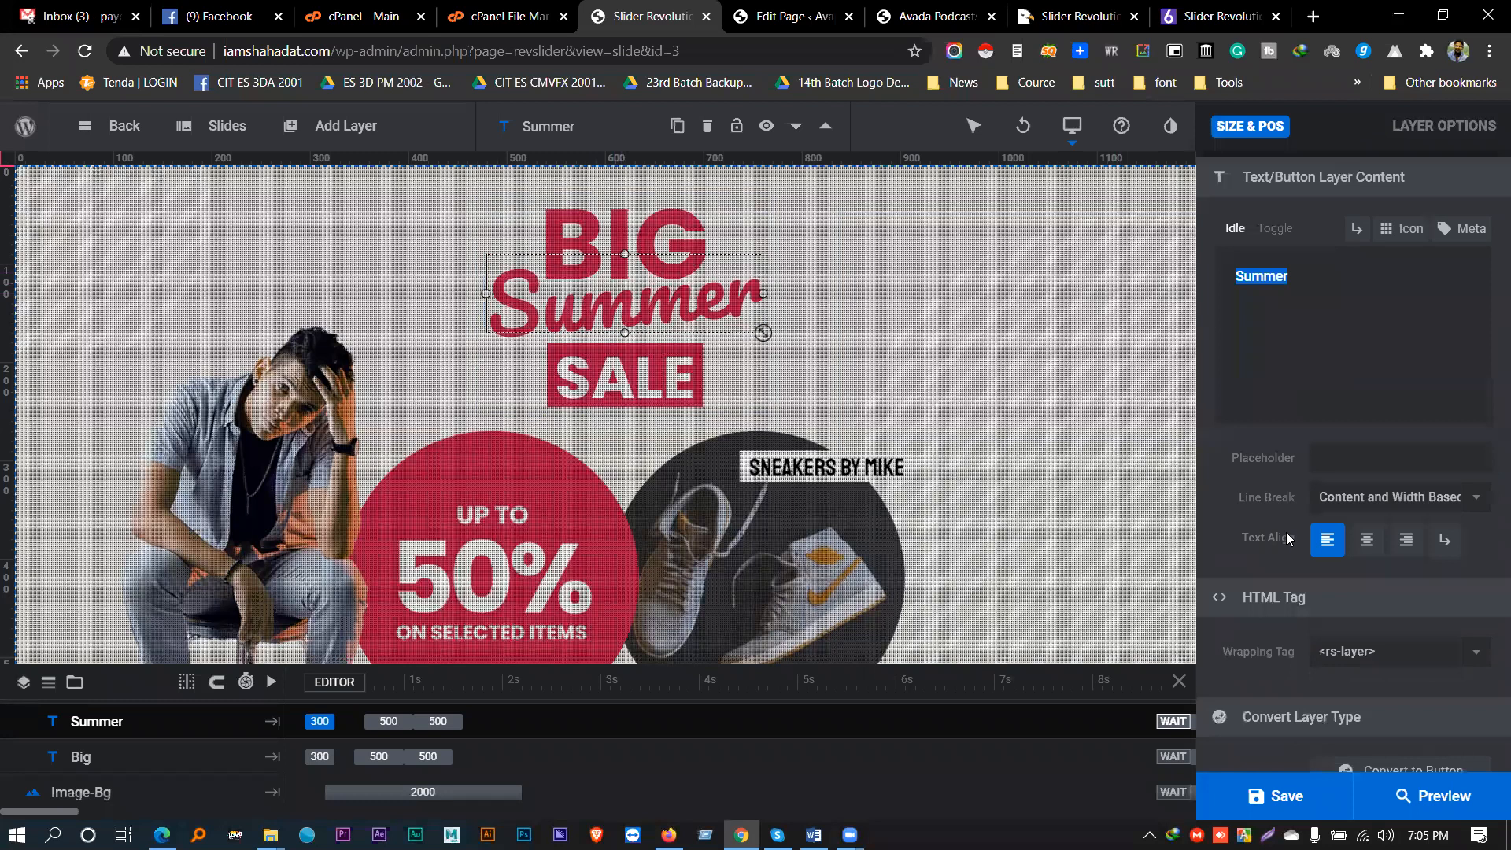
{"action": "scroll", "coordinate": [1276, 536], "scroll_direction": "up", "scroll_amount": 5}
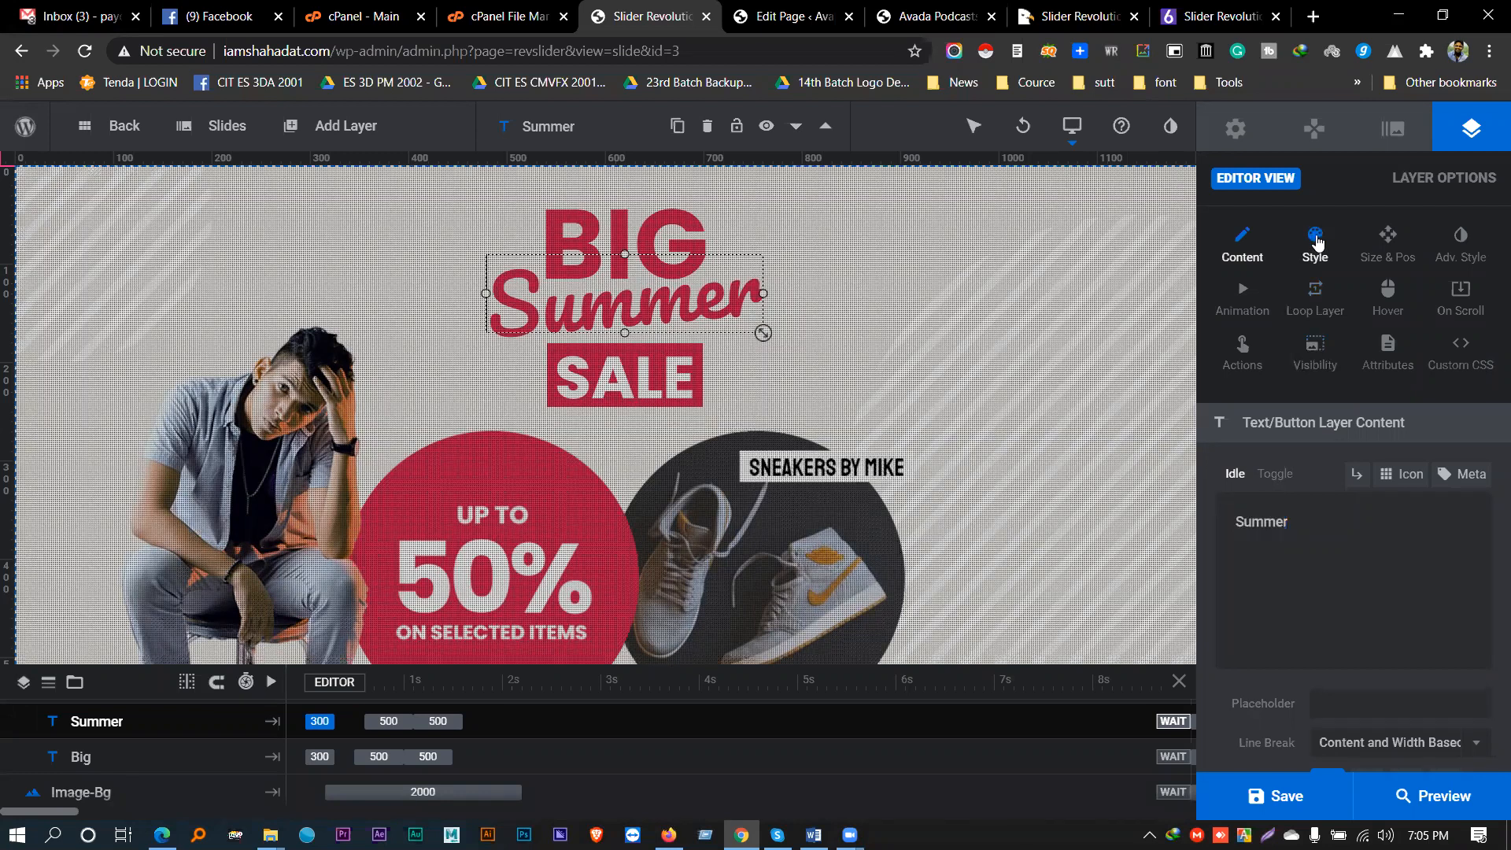
{"action": "left_click", "coordinate": [1316, 244]}
{"action": "scroll", "coordinate": [1298, 497], "scroll_direction": "down", "scroll_amount": 2}
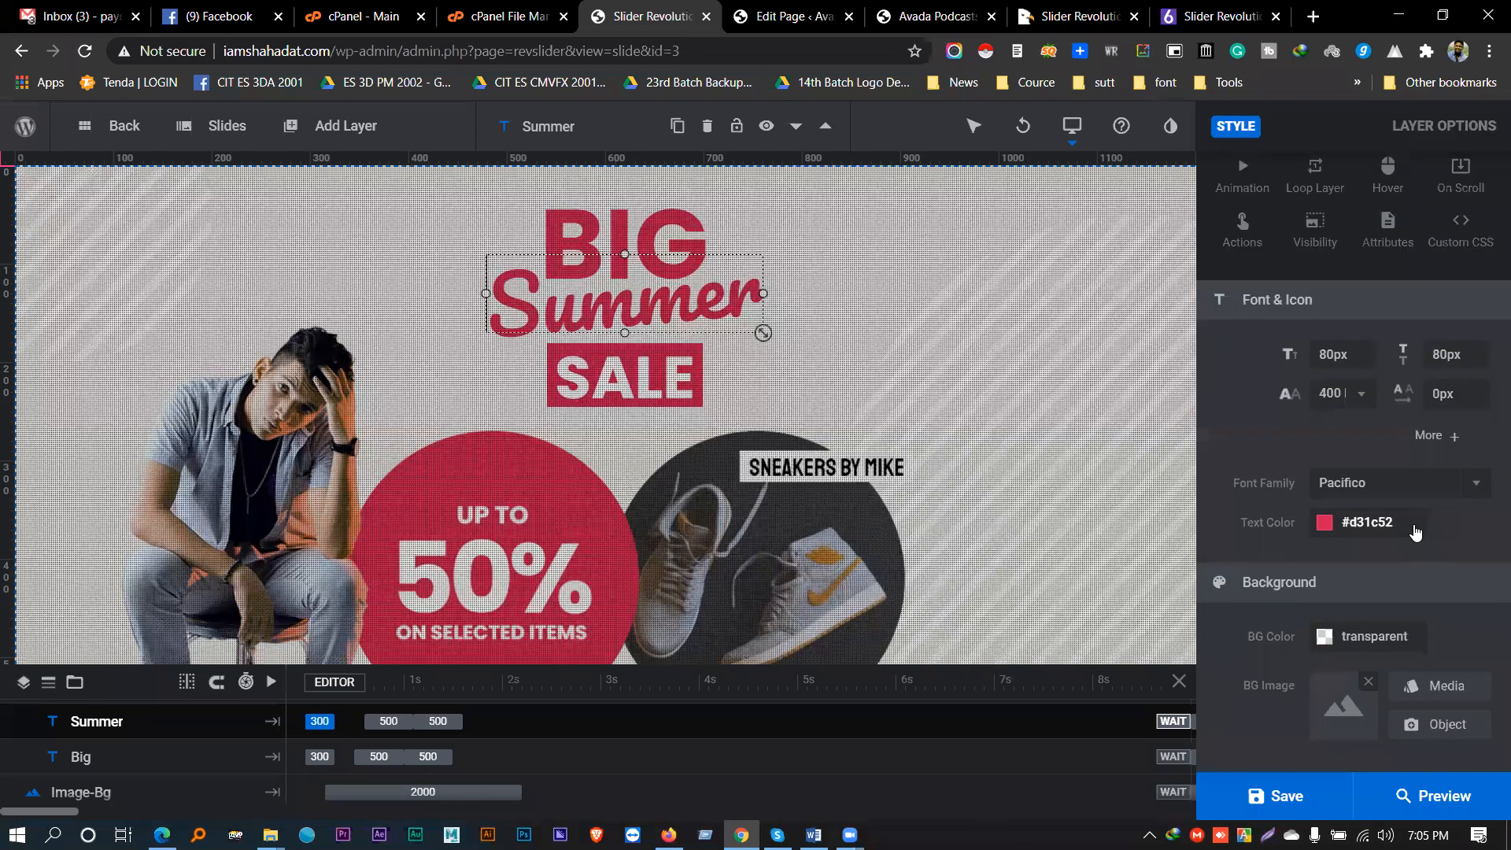
{"action": "left_click", "coordinate": [1477, 488]}
{"action": "scroll", "coordinate": [1414, 638], "scroll_direction": "down", "scroll_amount": 5}
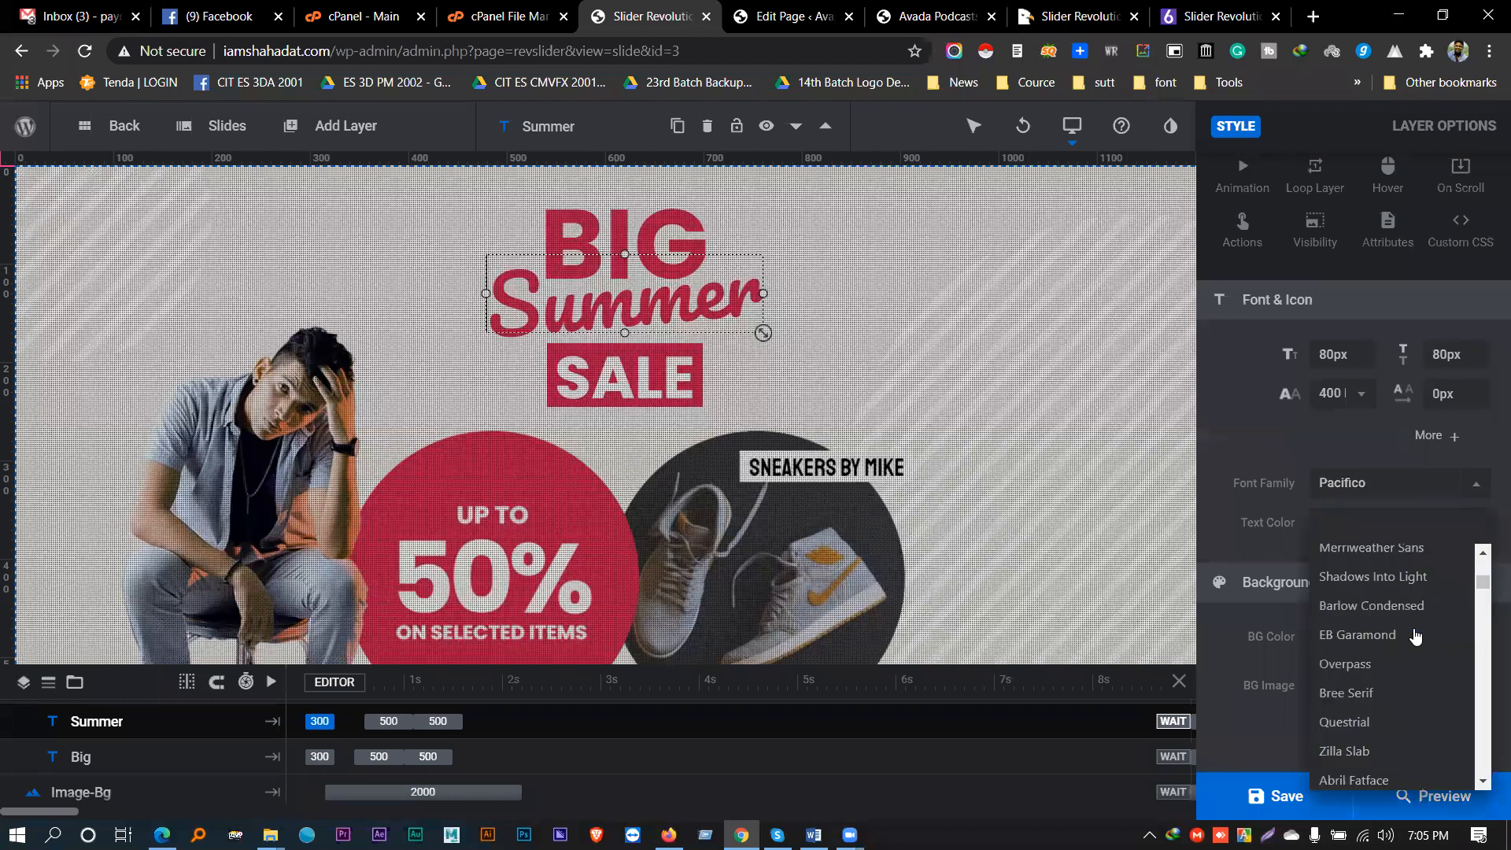
{"action": "scroll", "coordinate": [1369, 618], "scroll_direction": "down", "scroll_amount": 4}
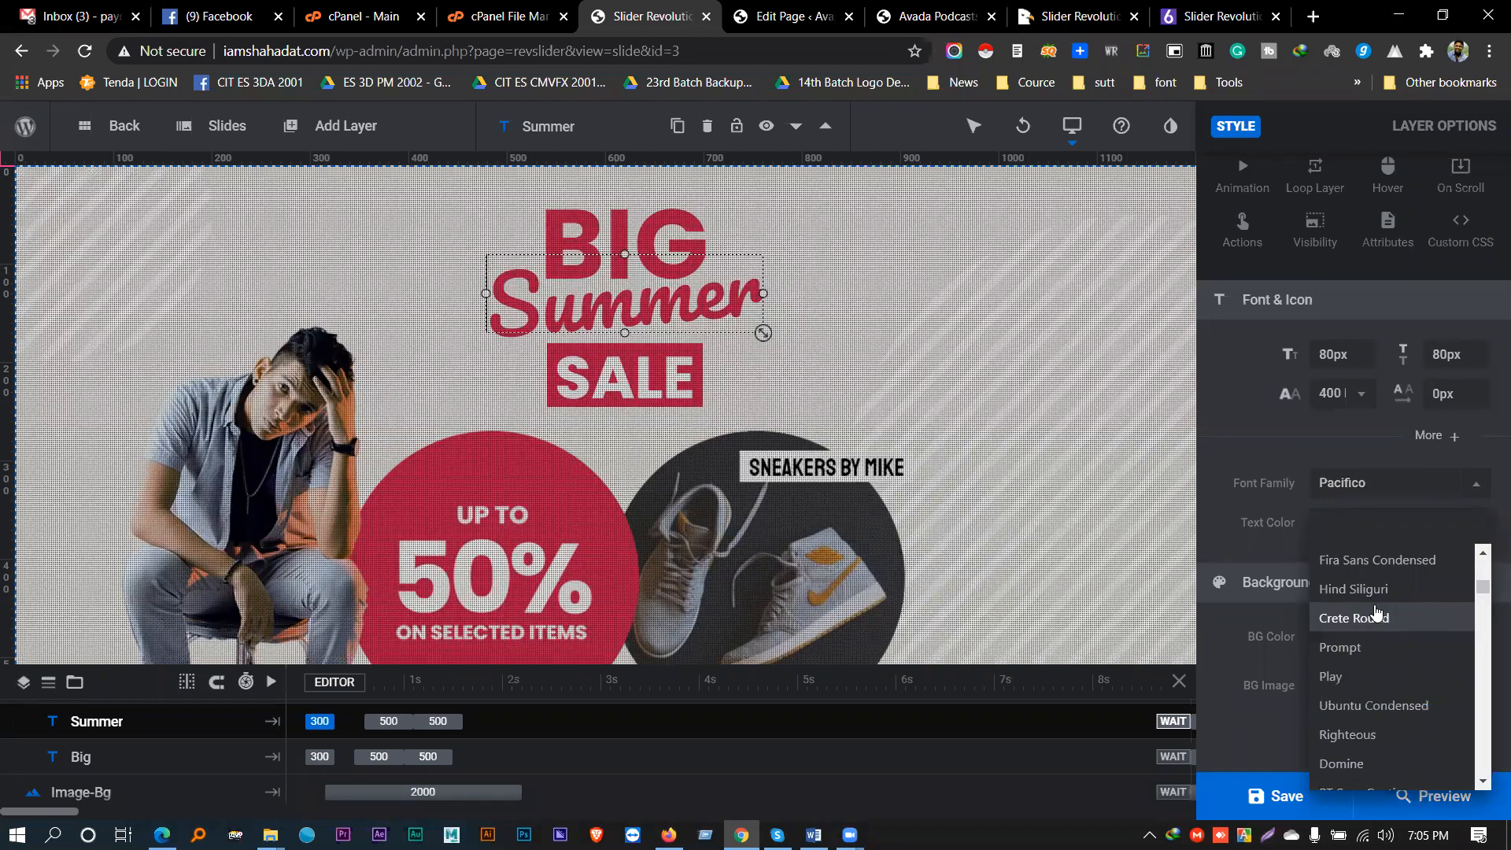
{"action": "scroll", "coordinate": [1373, 614], "scroll_direction": "up", "scroll_amount": 2}
{"action": "left_click", "coordinate": [1298, 450]}
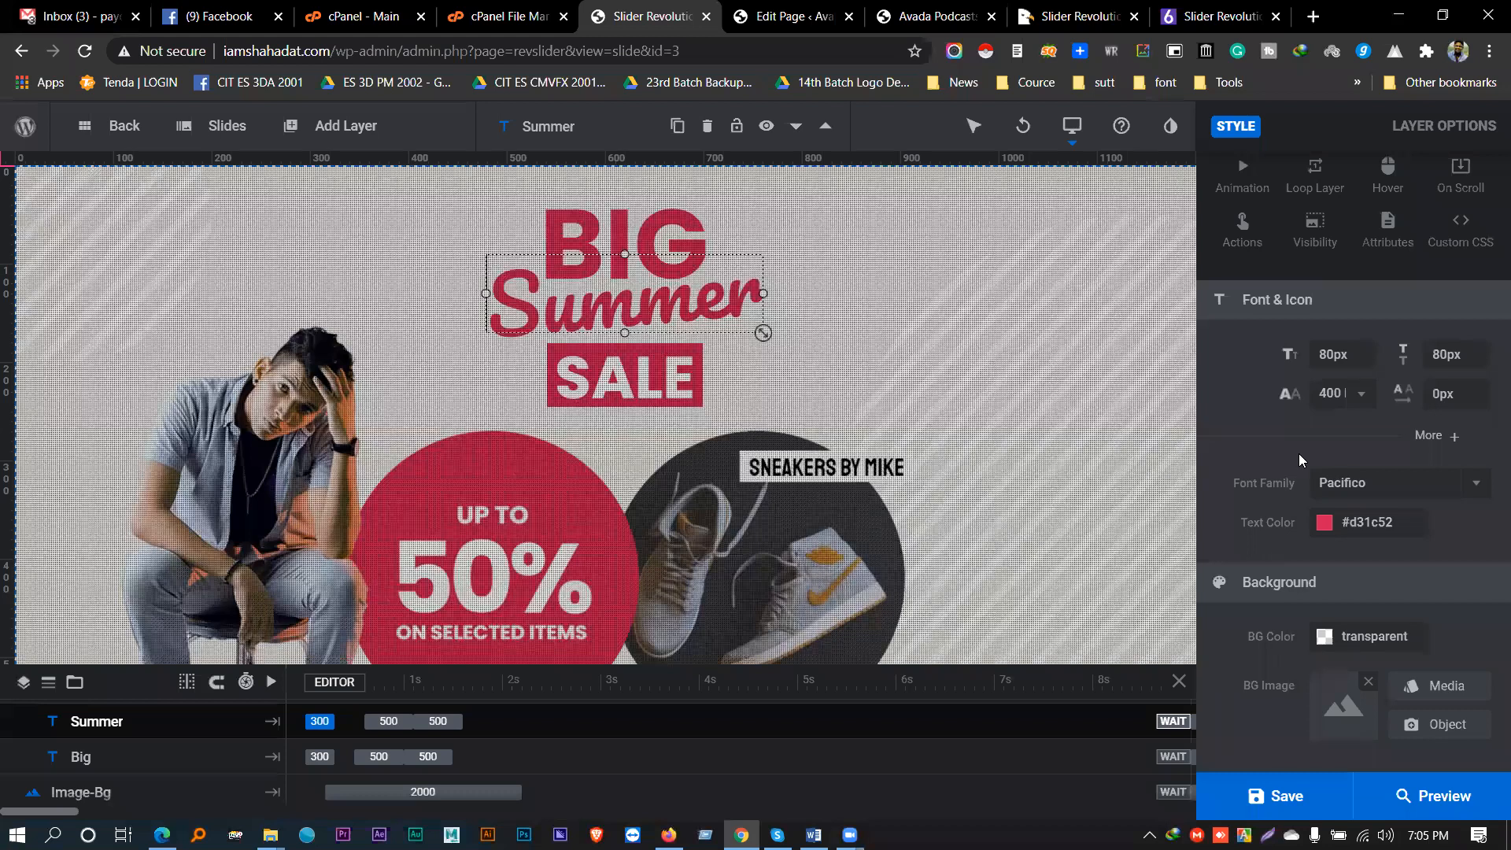
{"action": "scroll", "coordinate": [1260, 488], "scroll_direction": "down", "scroll_amount": 5}
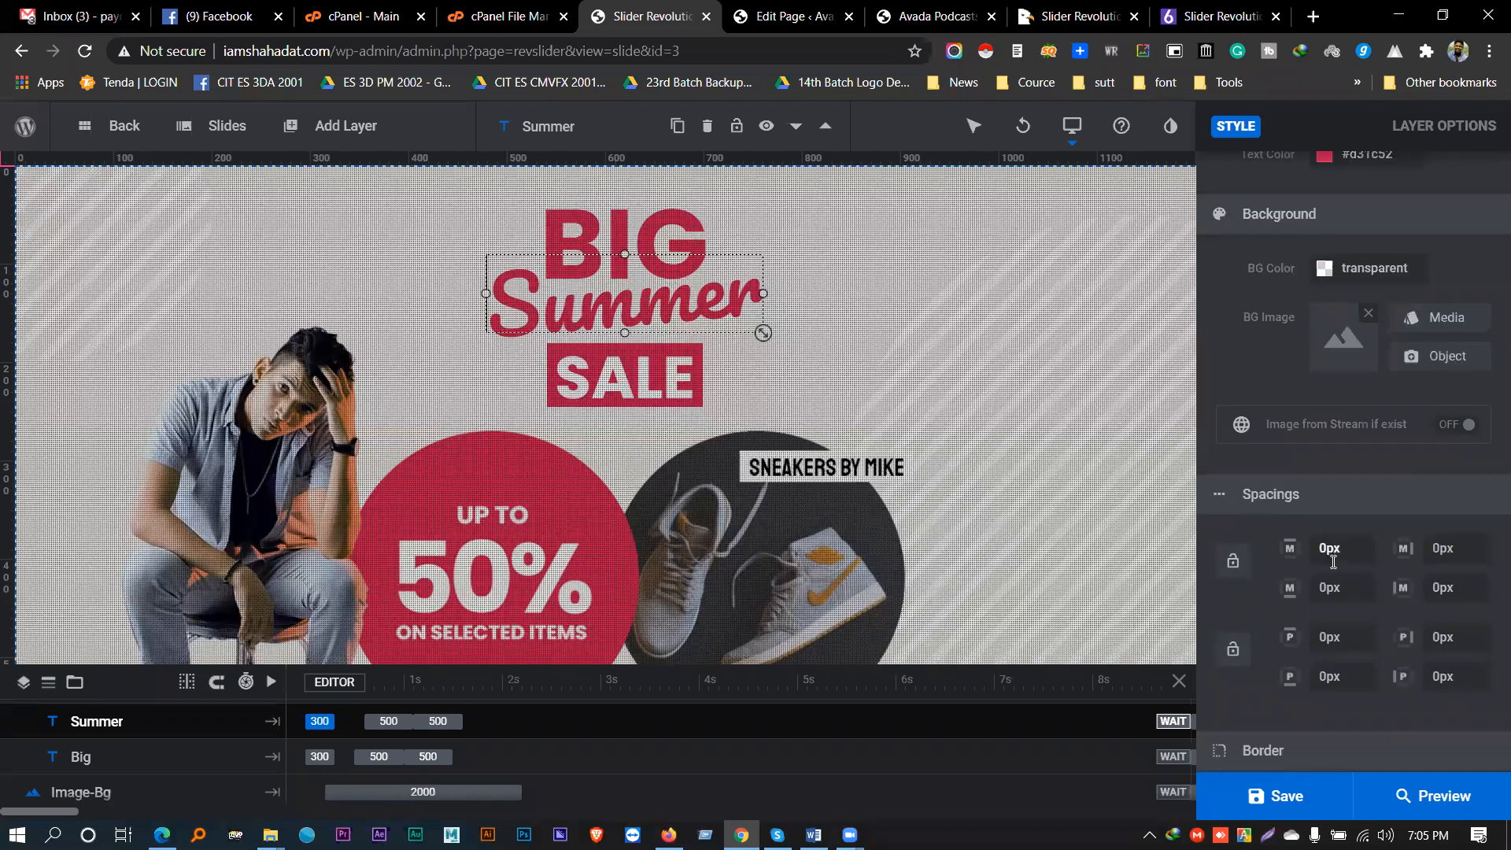
{"action": "scroll", "coordinate": [1353, 639], "scroll_direction": "down", "scroll_amount": 3}
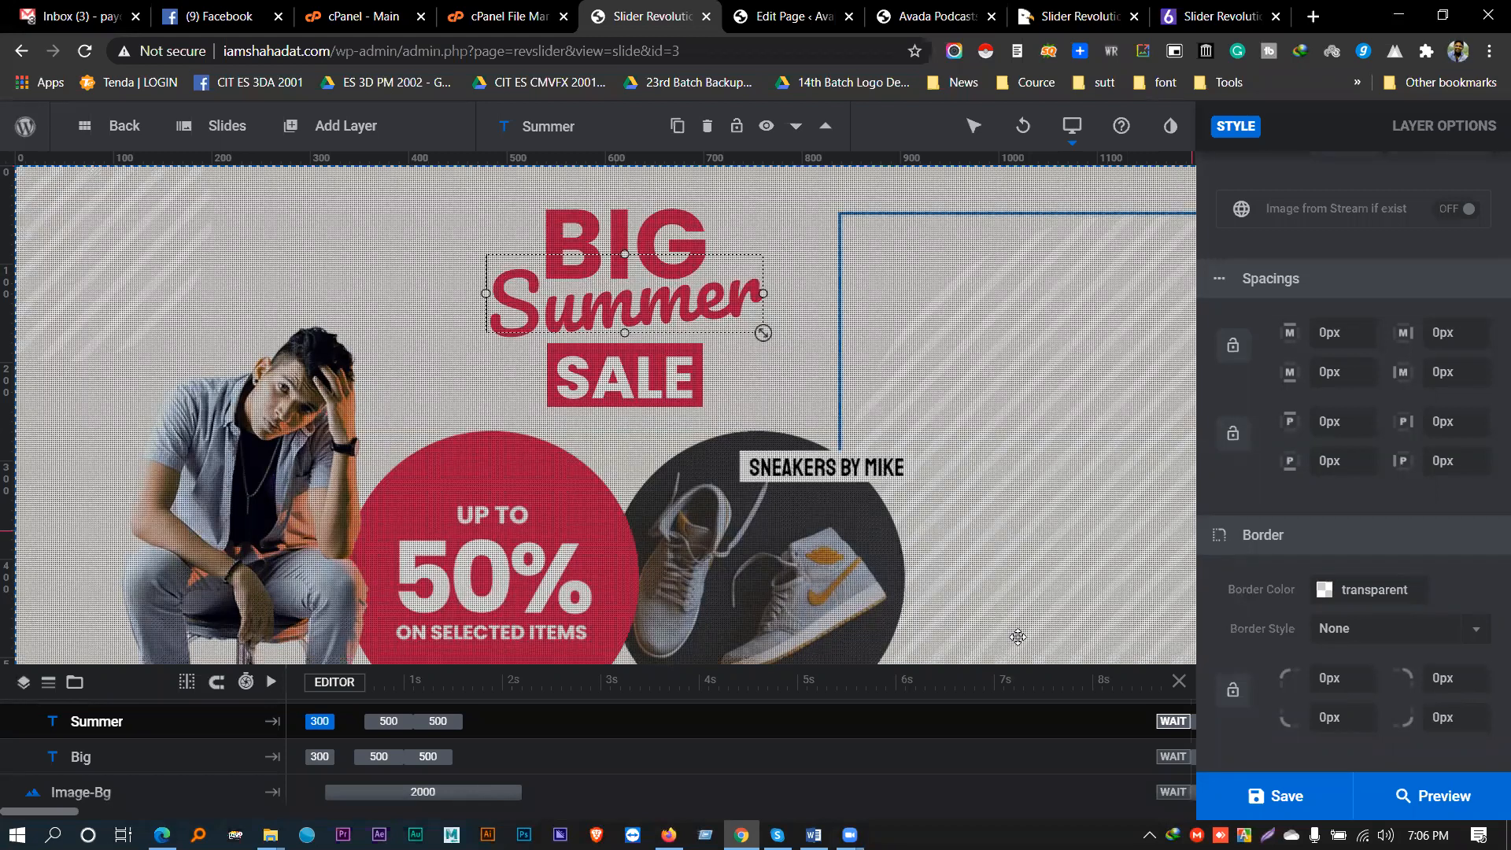
{"action": "left_click", "coordinate": [472, 450]}
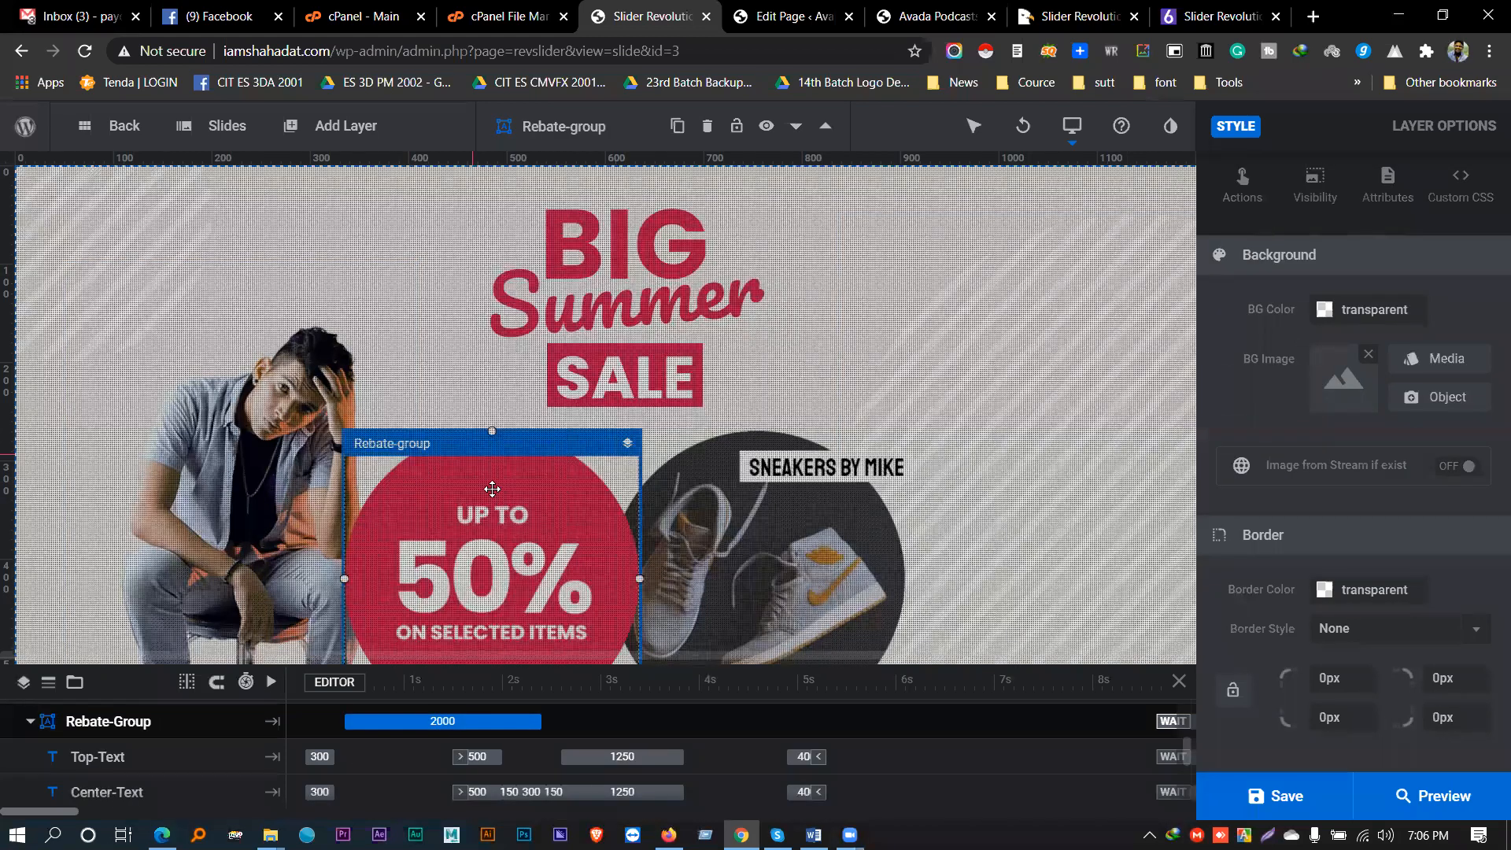
{"action": "left_click", "coordinate": [536, 509]}
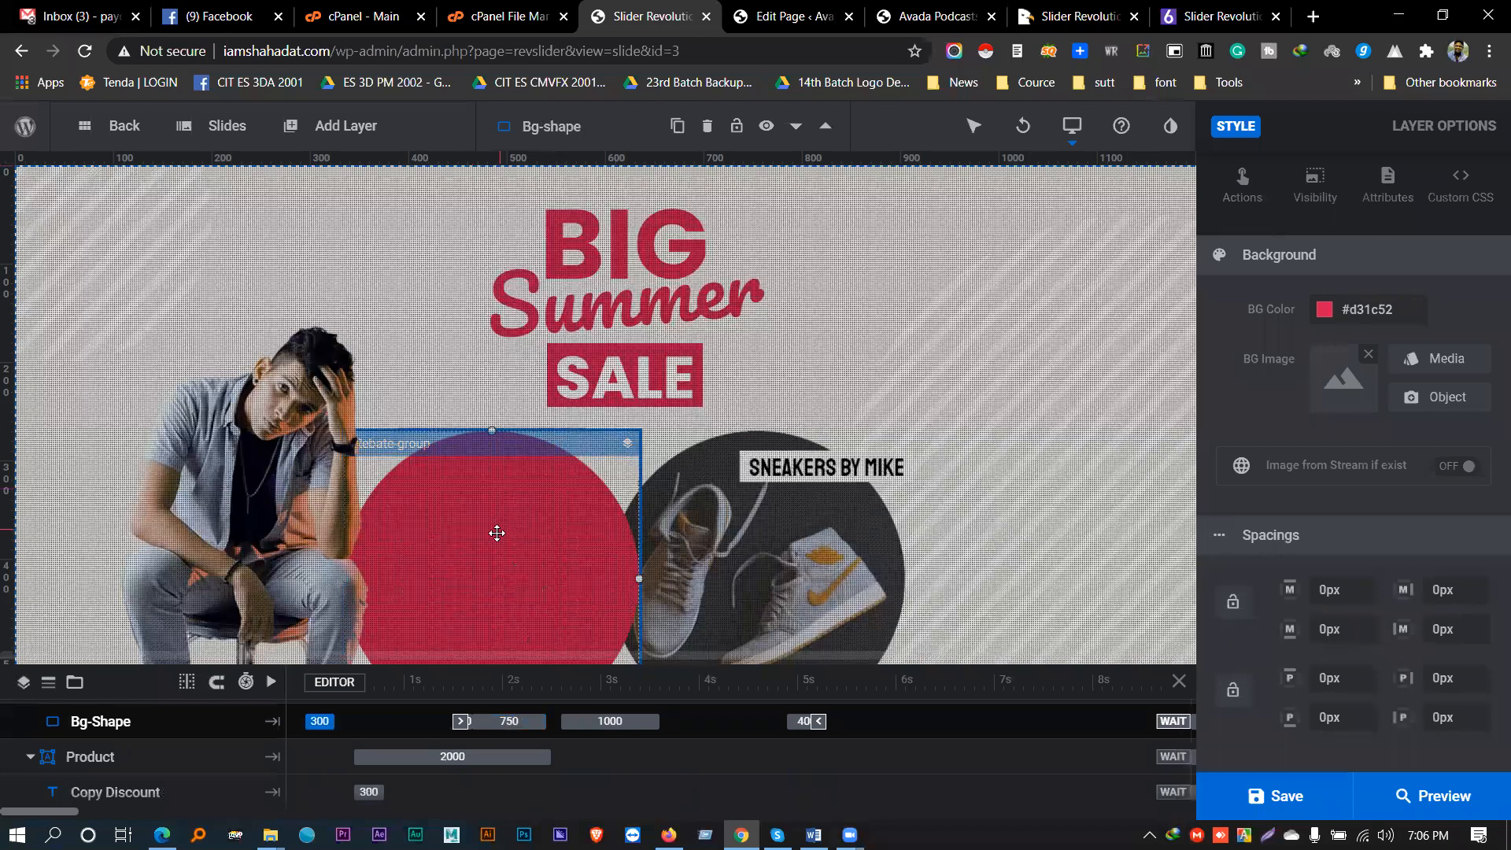
{"action": "scroll", "coordinate": [1347, 664], "scroll_direction": "down", "scroll_amount": 3}
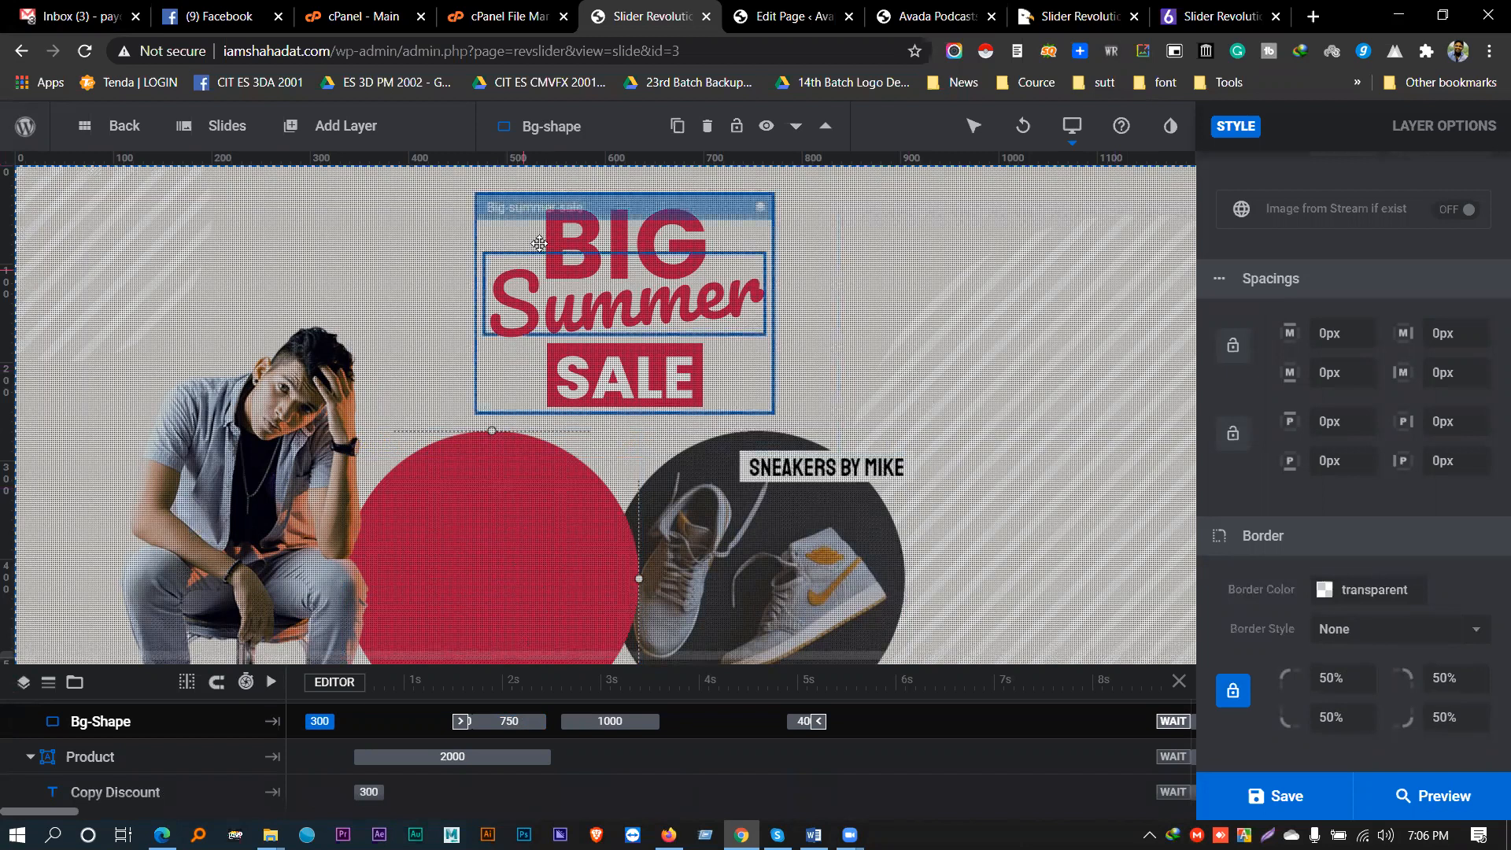
{"action": "left_click", "coordinate": [423, 248]}
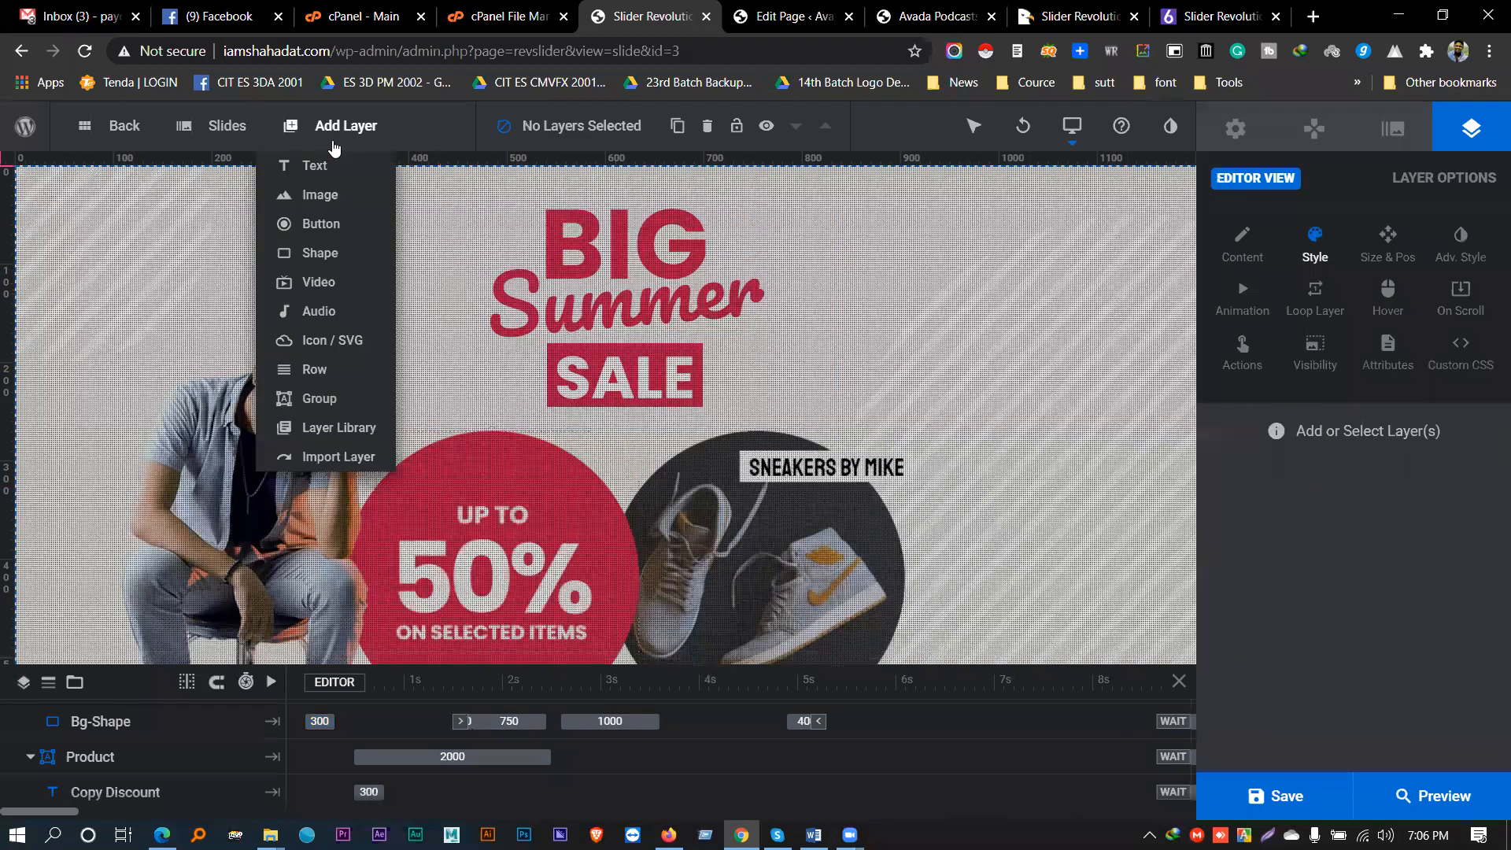
- Add a new shape layer to the slide
{"action": "mouse_move", "coordinate": [208, 144]}
{"action": "mouse_move", "coordinate": [336, 128]}
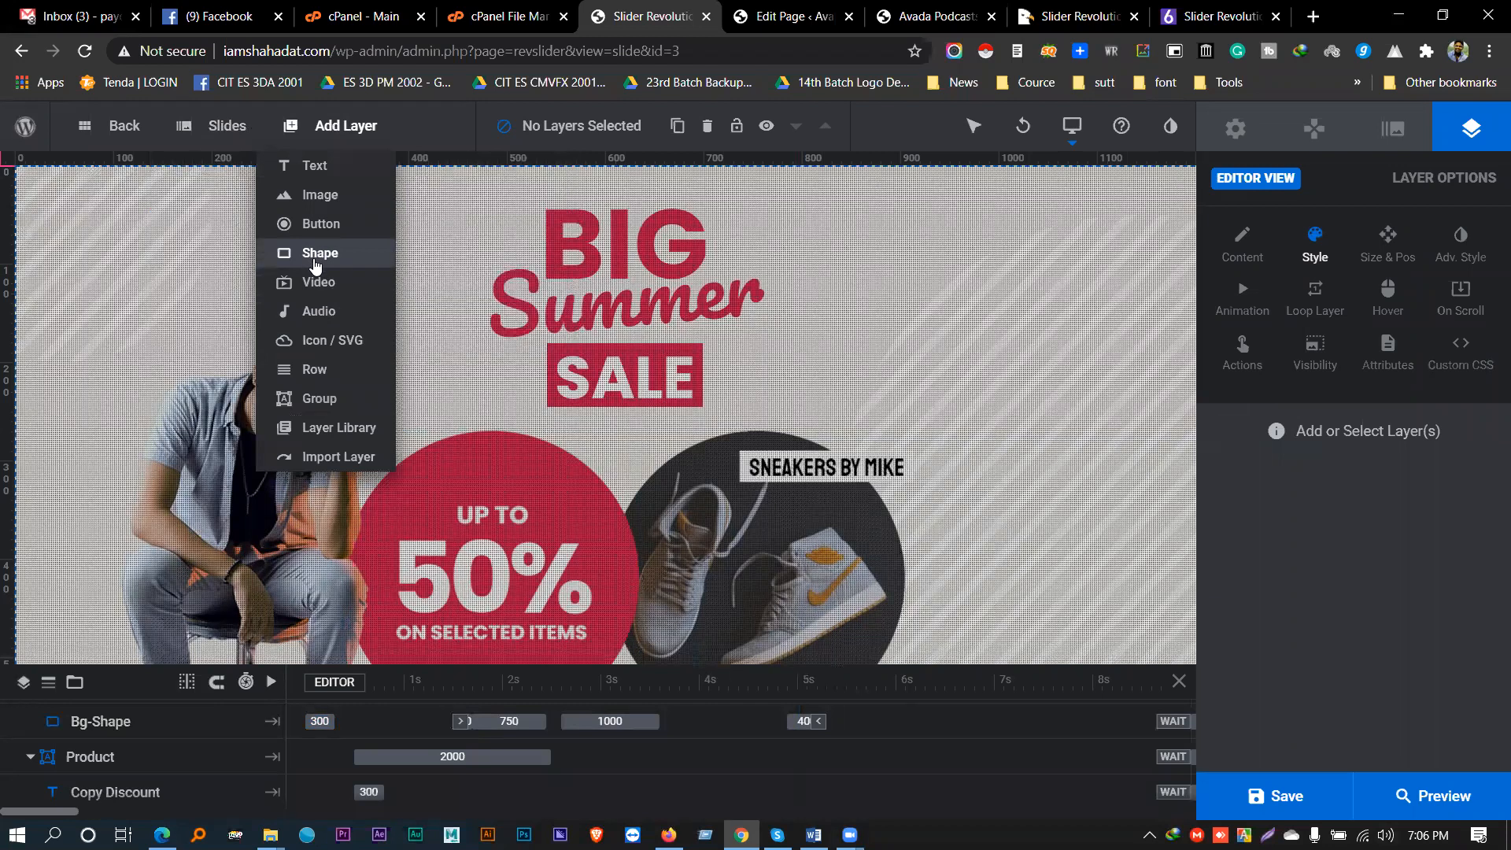
{"action": "left_click", "coordinate": [313, 254]}
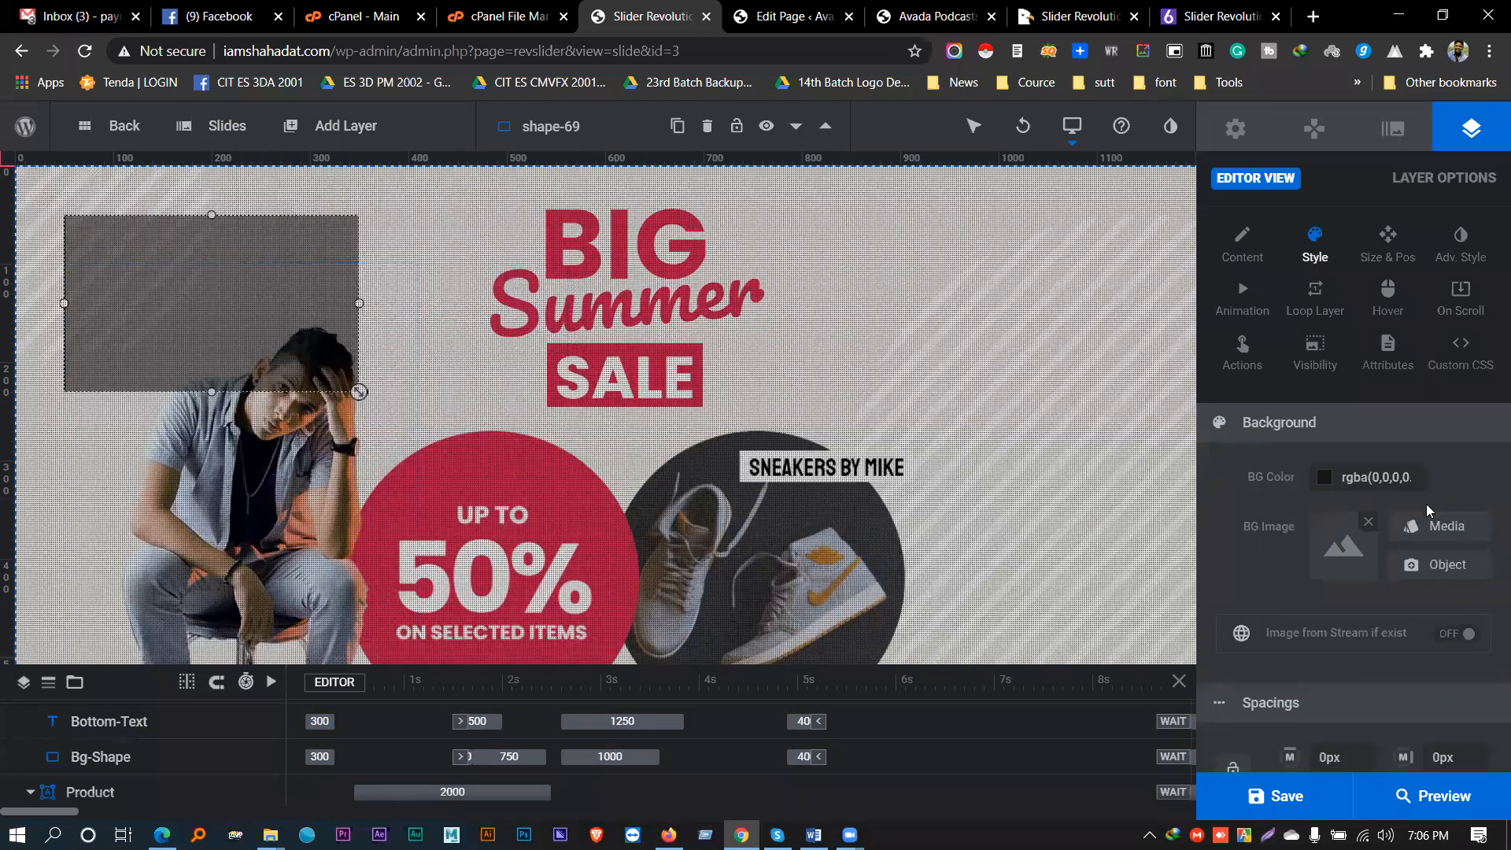
{"action": "scroll", "coordinate": [1426, 505], "scroll_direction": "down", "scroll_amount": 5}
{"action": "scroll", "coordinate": [1339, 480], "scroll_direction": "up", "scroll_amount": 2}
{"action": "scroll", "coordinate": [1339, 523], "scroll_direction": "down", "scroll_amount": 2}
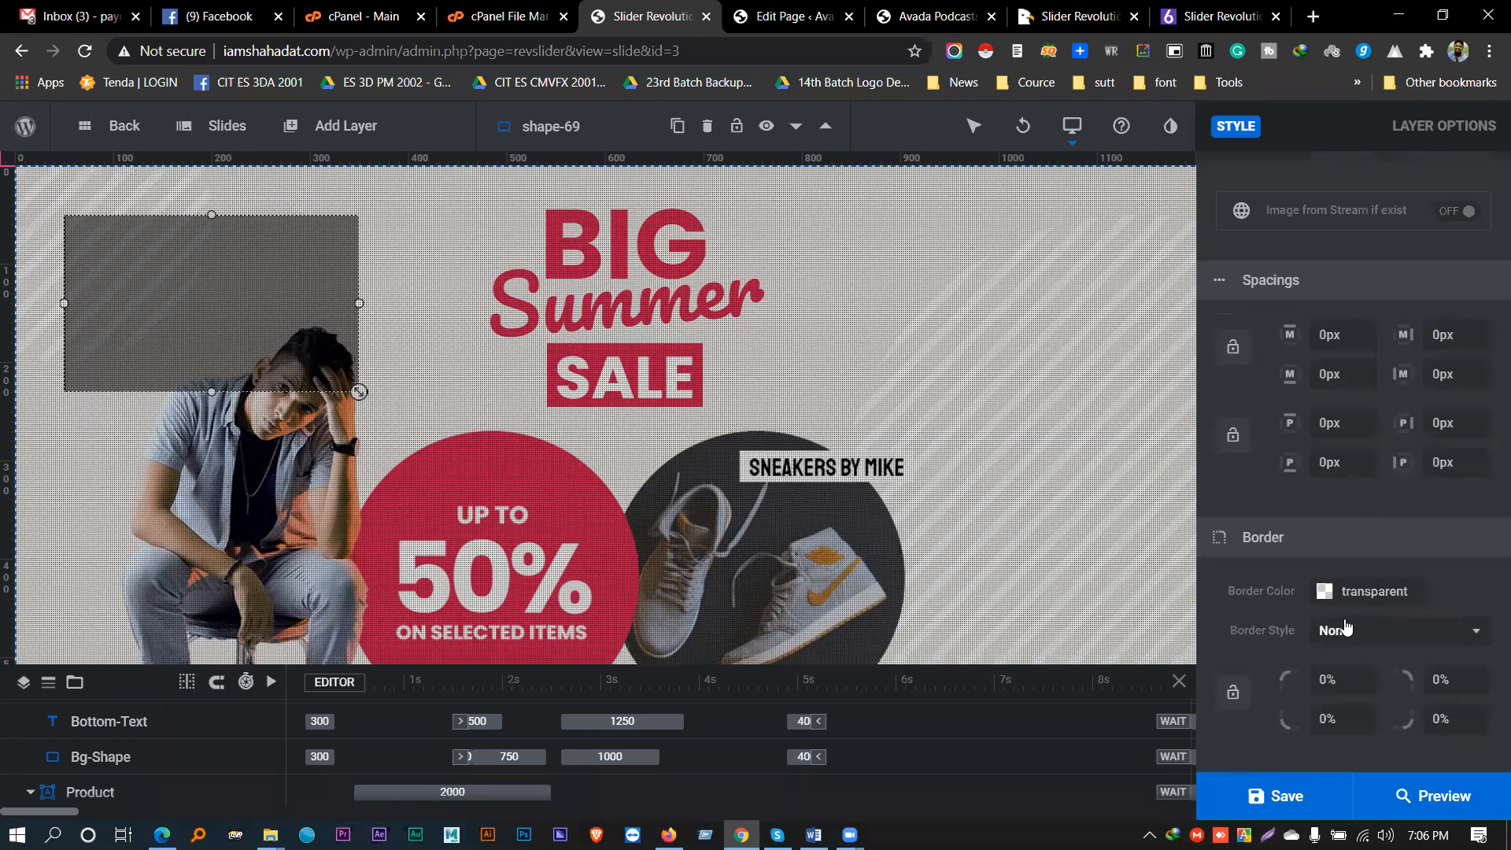
{"action": "scroll", "coordinate": [1329, 582], "scroll_direction": "up", "scroll_amount": 4}
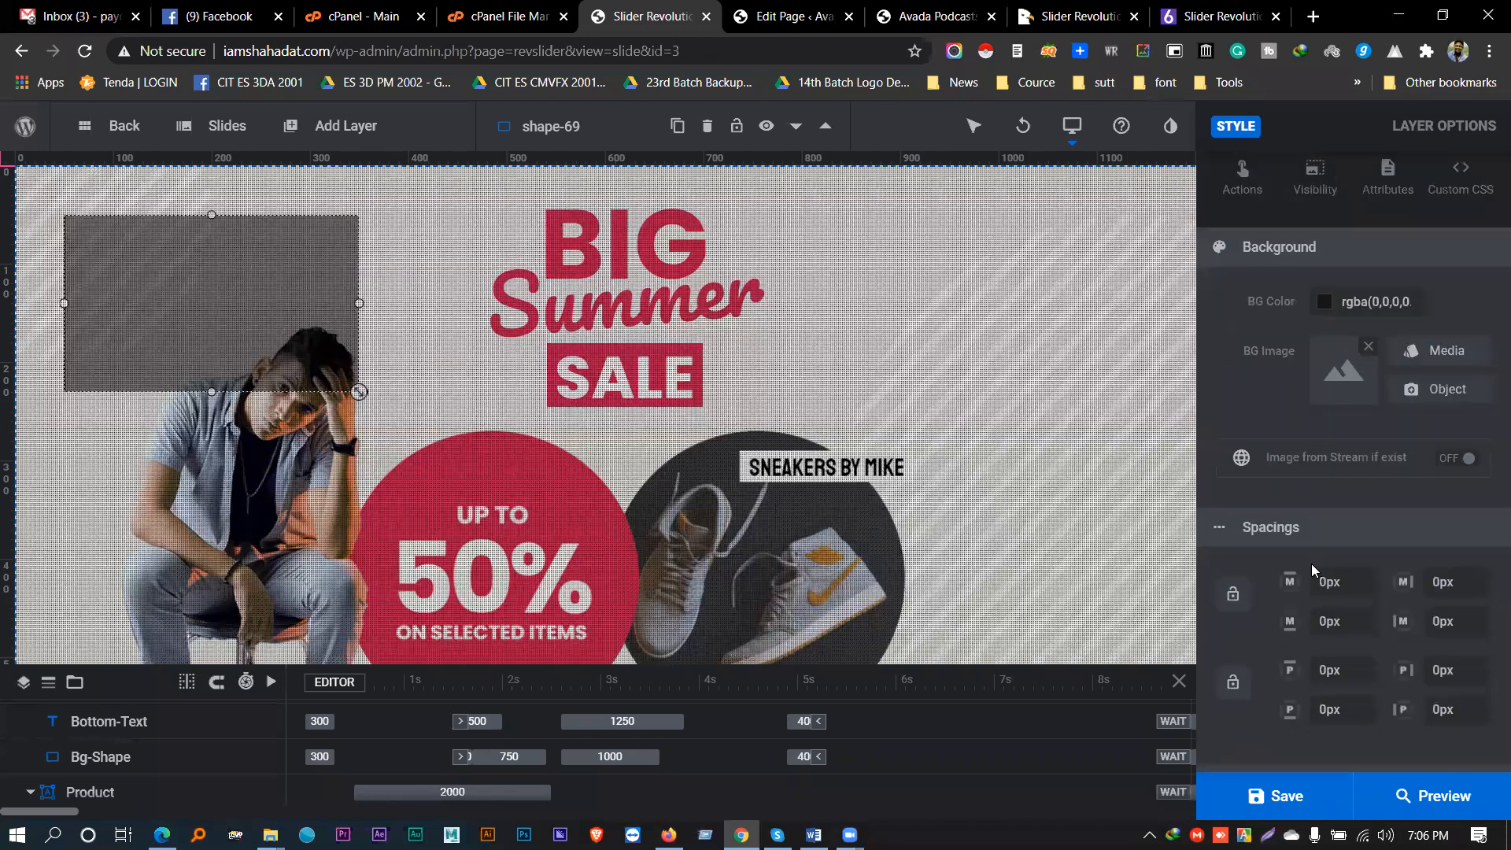
- Give the shape the orange-red #FF3A2D preset background colour
{"action": "left_click", "coordinate": [1325, 303]}
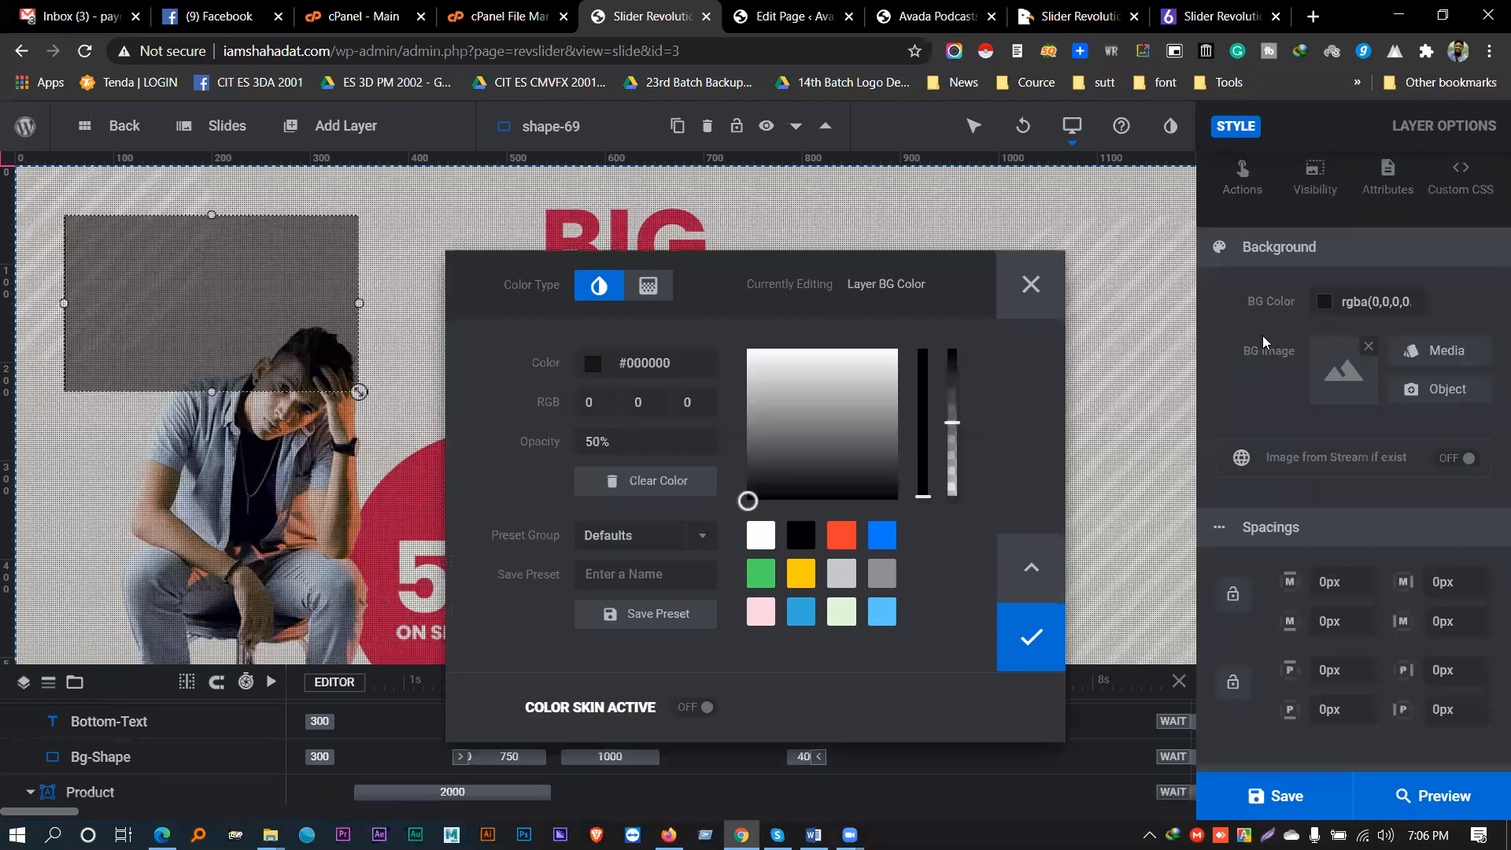
{"action": "left_click", "coordinate": [842, 535]}
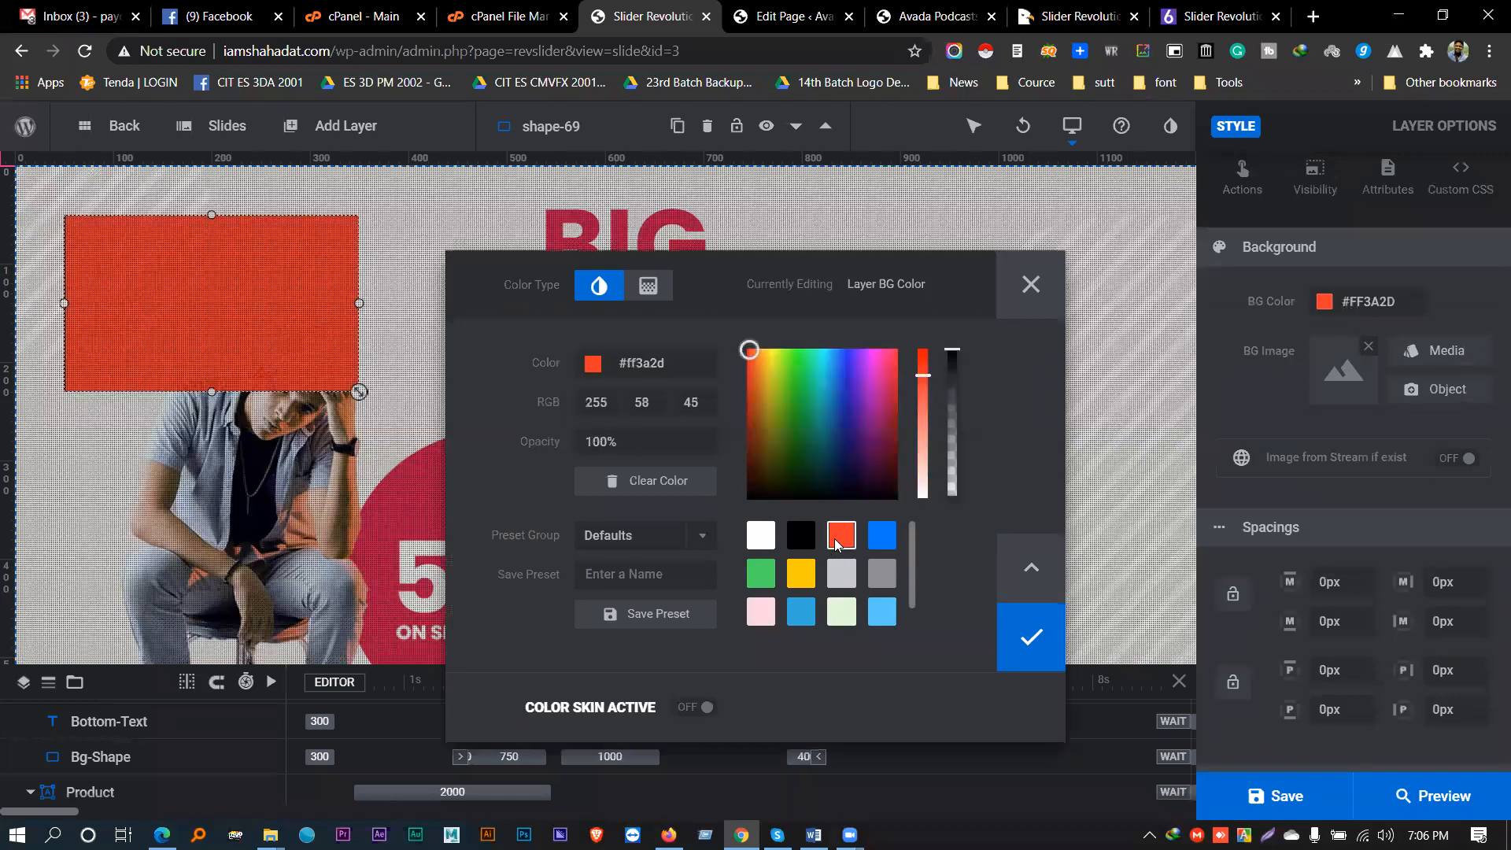
{"action": "left_click", "coordinate": [1039, 628]}
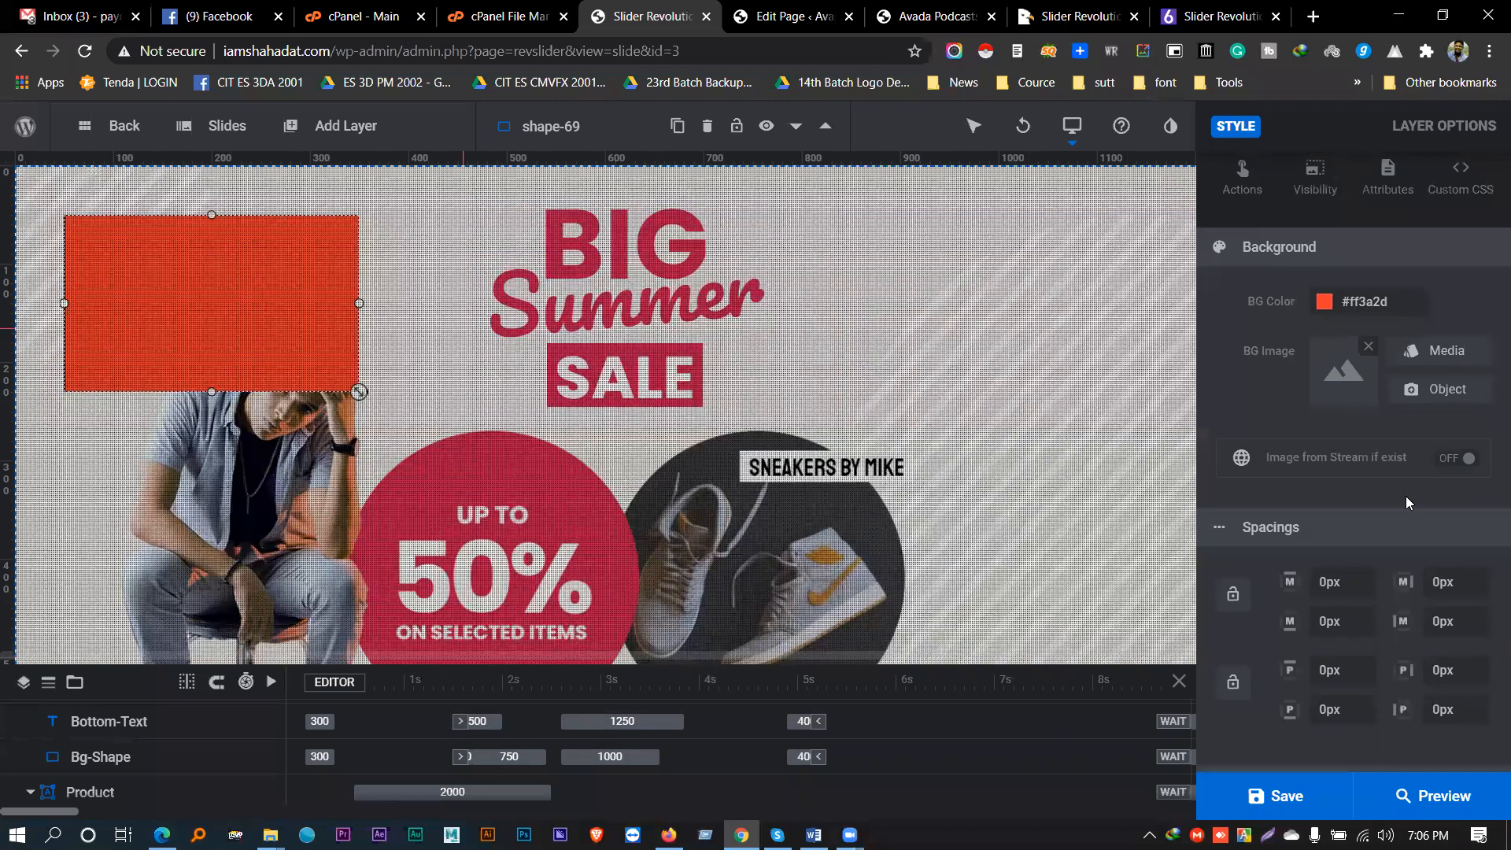
- Set all four border radius corners of the shape to 50%
{"action": "scroll", "coordinate": [1407, 488], "scroll_direction": "down", "scroll_amount": 4}
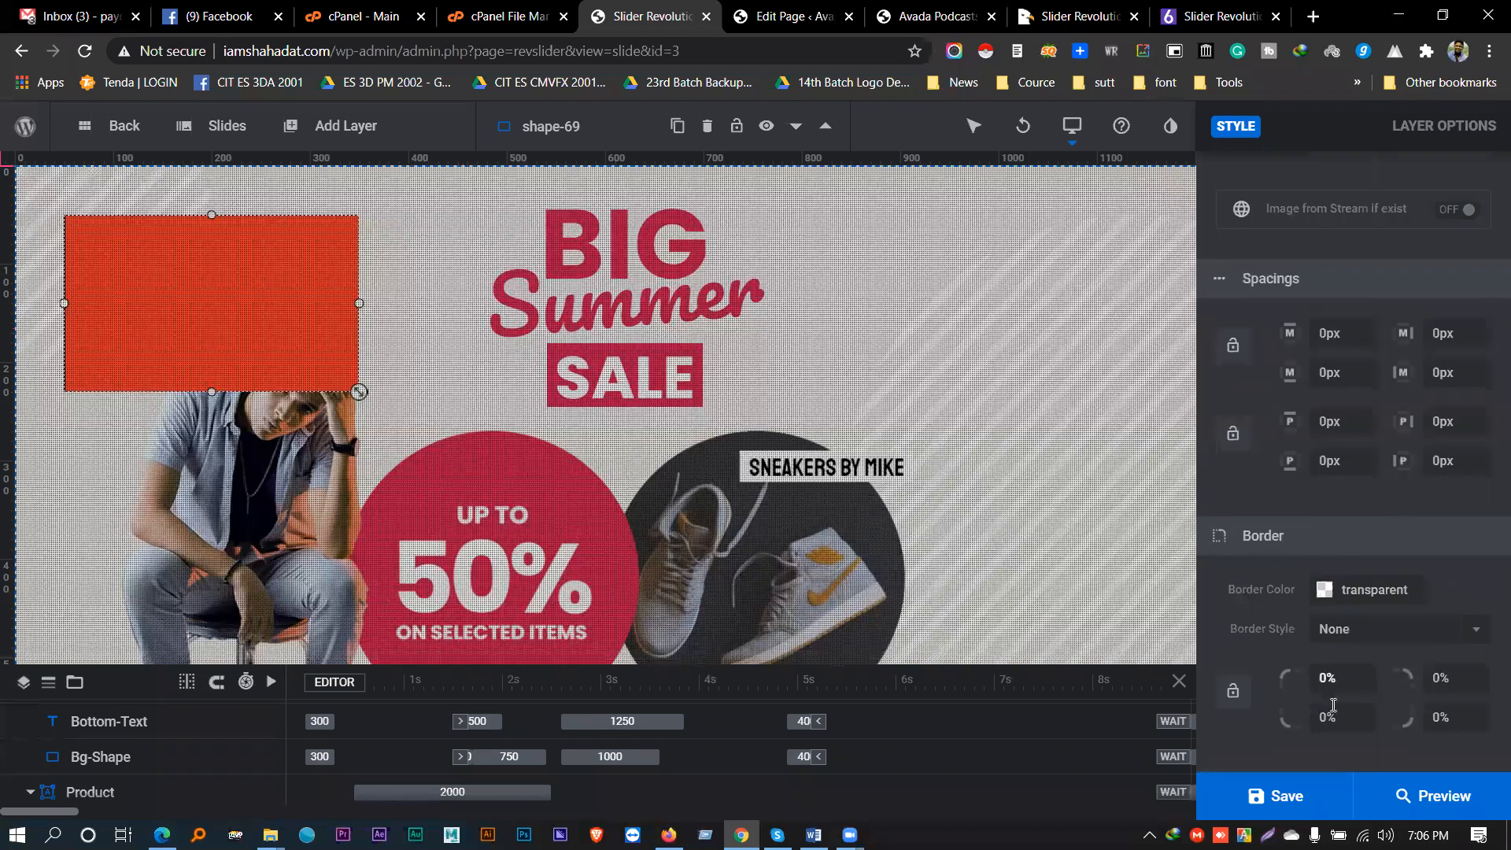
{"action": "left_click", "coordinate": [1321, 683]}
{"action": "type", "text": "50%"}
{"action": "left_click_drag", "start_coordinate": [1373, 682], "coordinate": [1252, 688]}
{"action": "left_click", "coordinate": [1444, 683]}
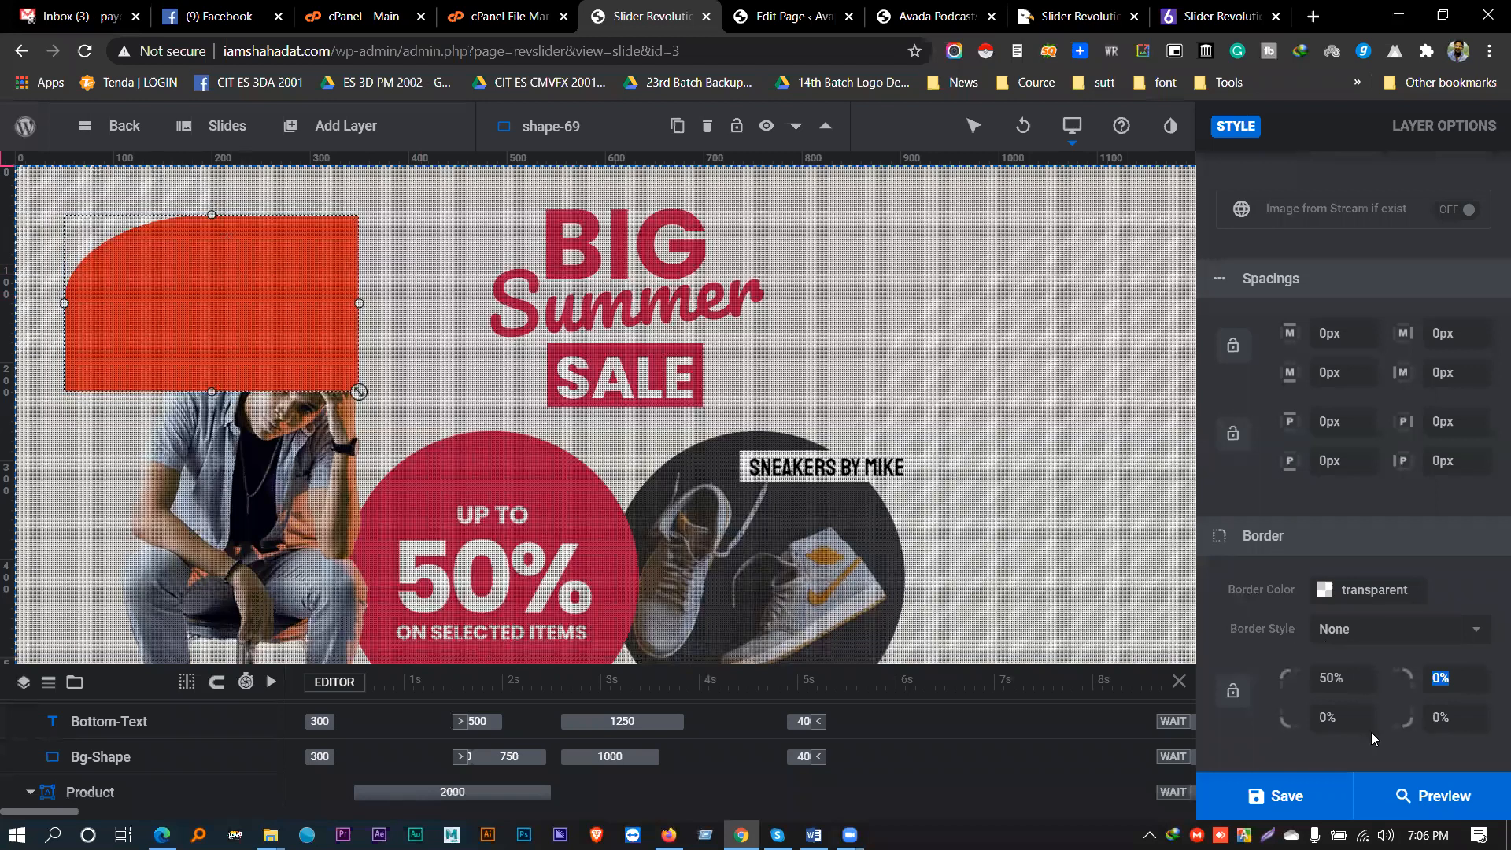
{"action": "left_click", "coordinate": [1452, 718]}
{"action": "type", "text": "50%"}
{"action": "left_click", "coordinate": [1453, 682]}
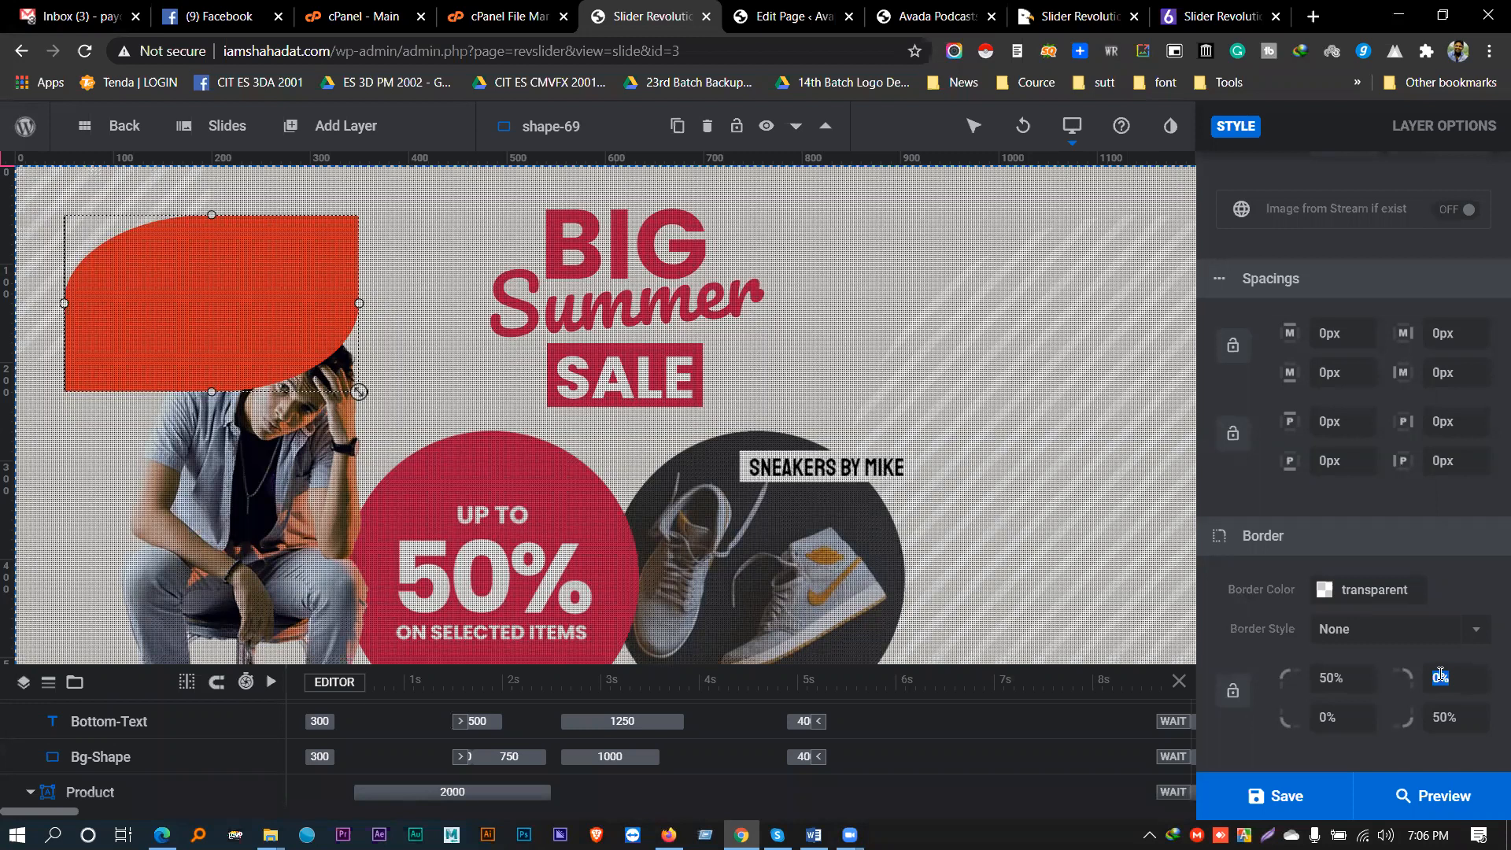
{"action": "type", "text": "50"}
{"action": "left_click", "coordinate": [1325, 715]}
{"action": "type", "text": "50"}
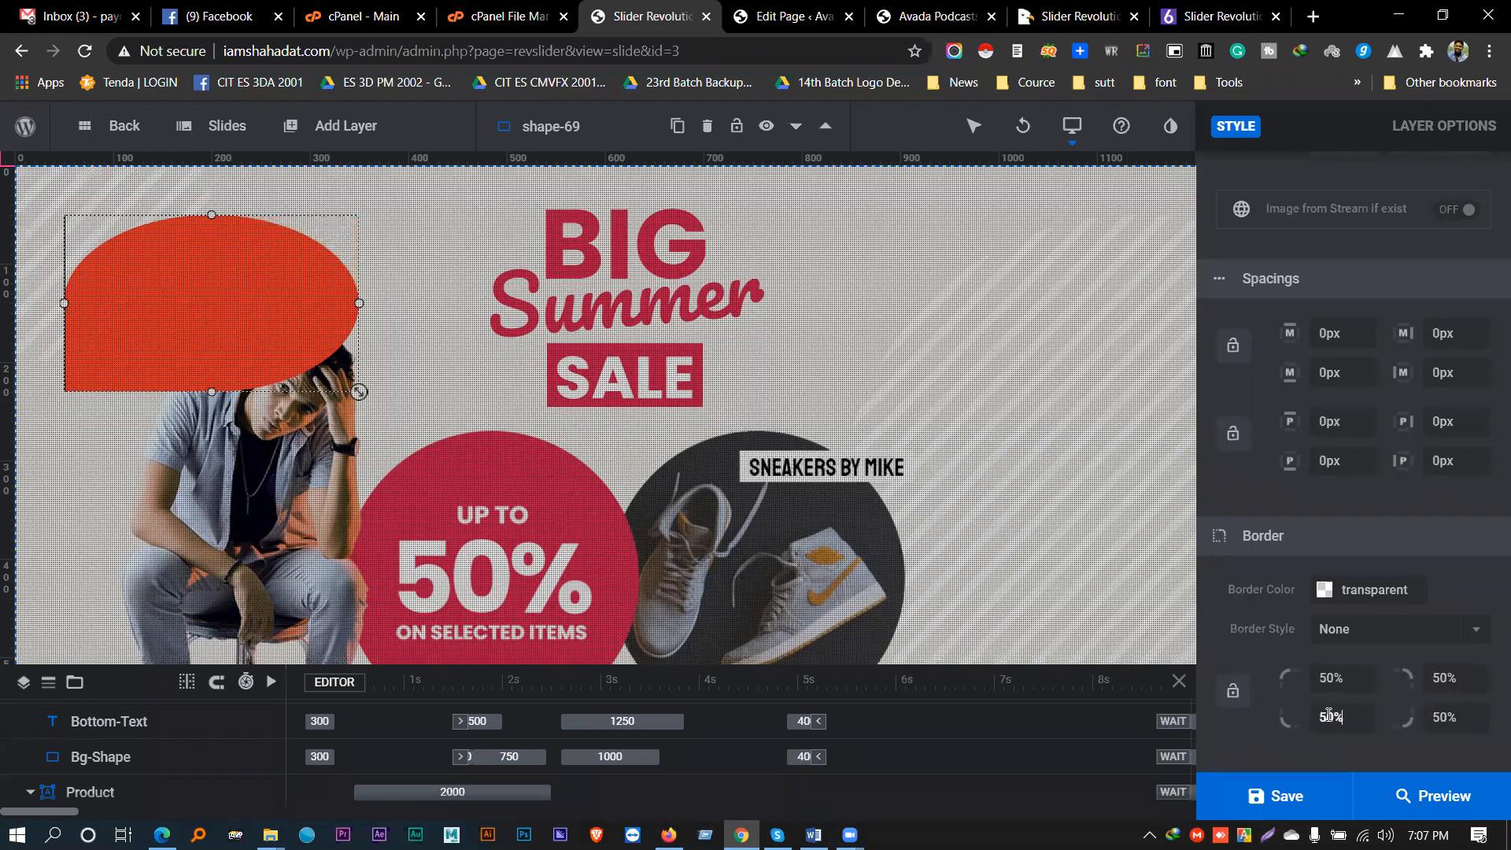
{"action": "left_click", "coordinate": [1357, 690]}
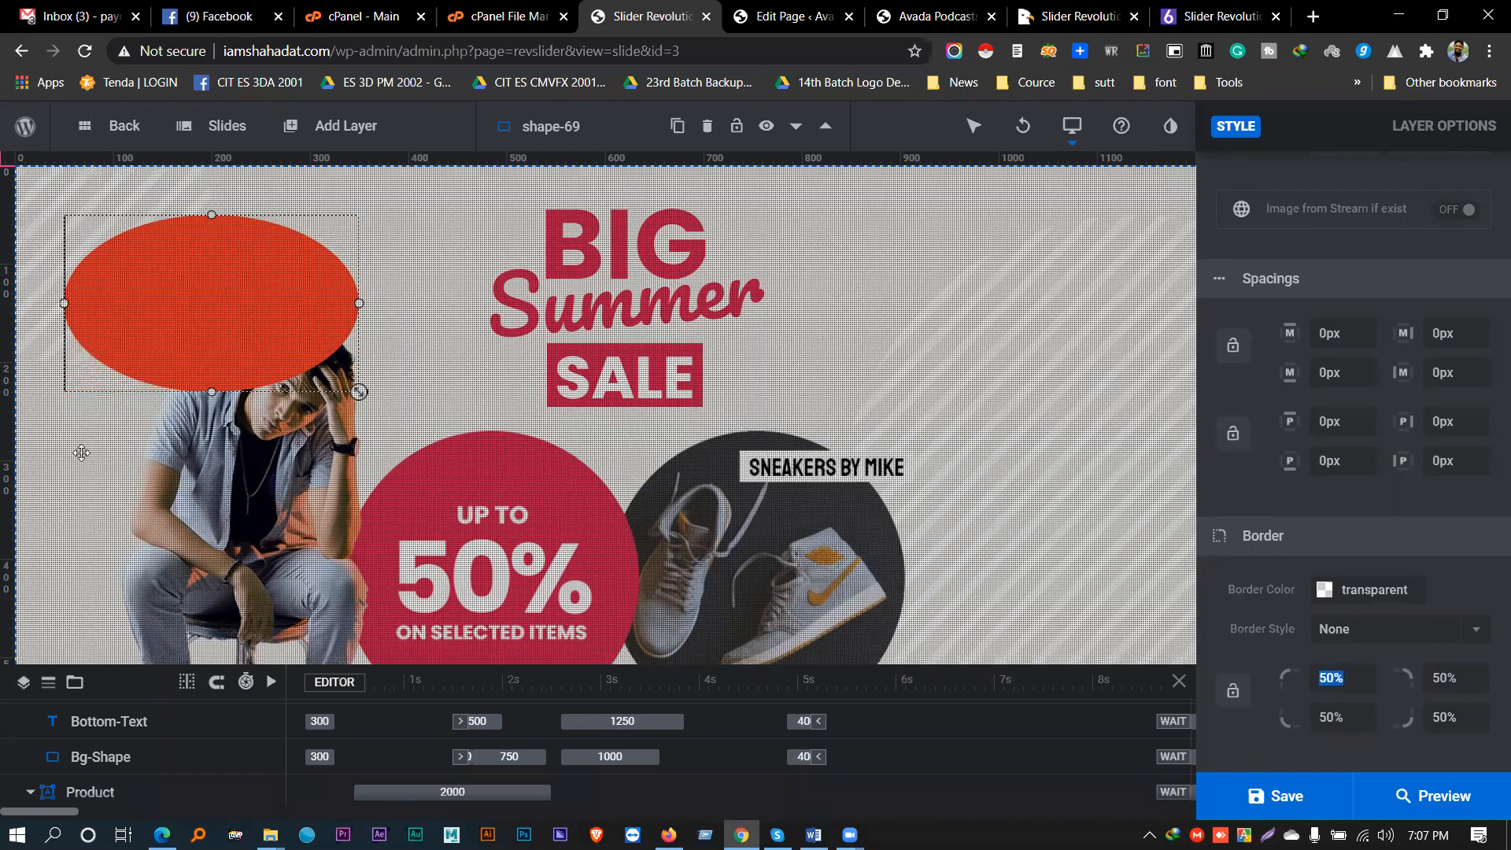
- Resize the shape-69 ellipse into a round circle and save the slide
{"action": "left_click_drag", "start_coordinate": [63, 302], "coordinate": [163, 299]}
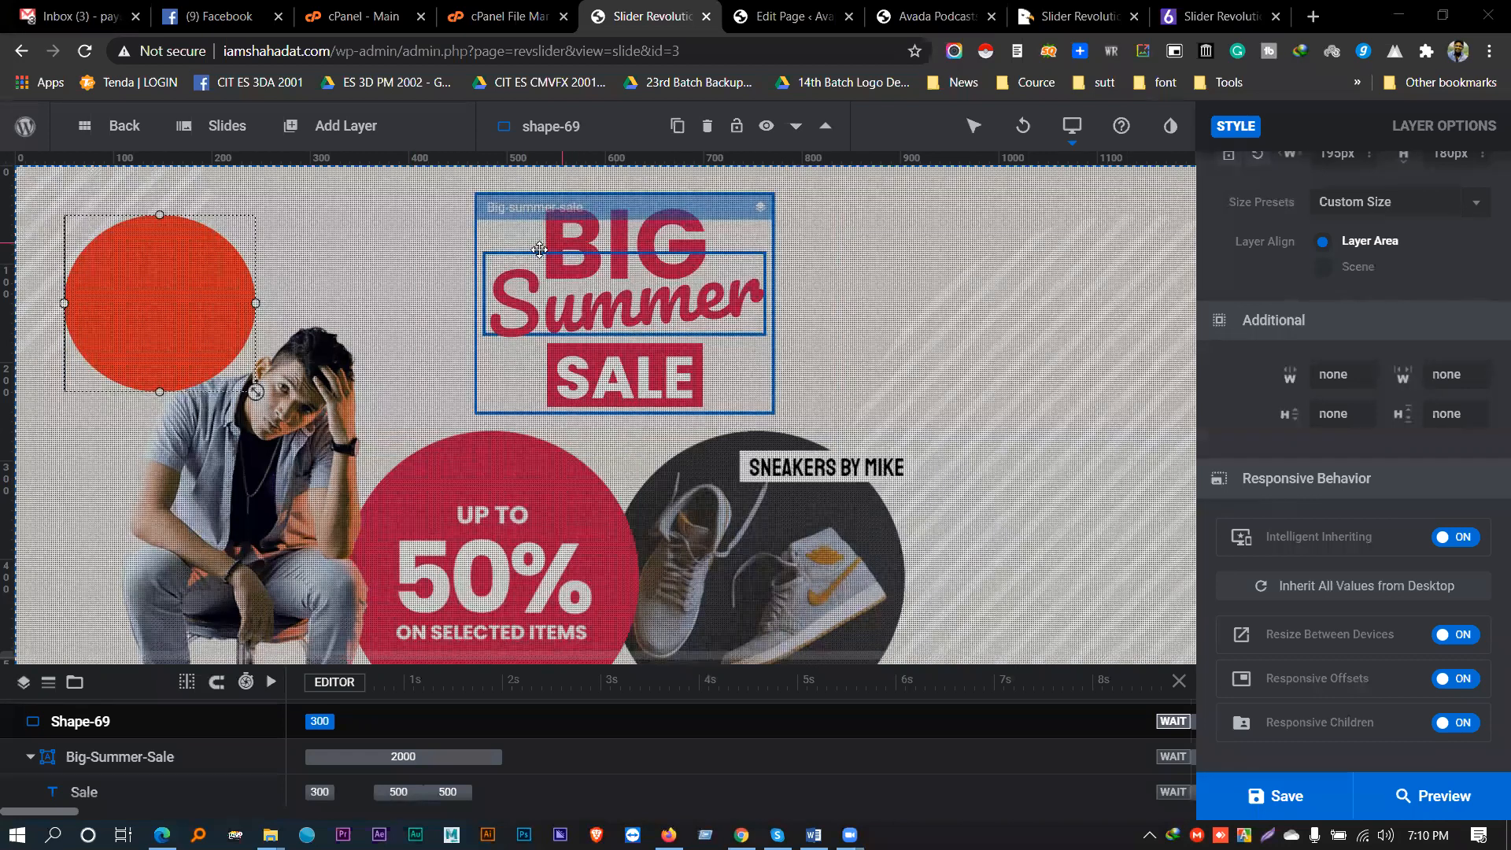
{"action": "left_click", "coordinate": [1333, 796]}
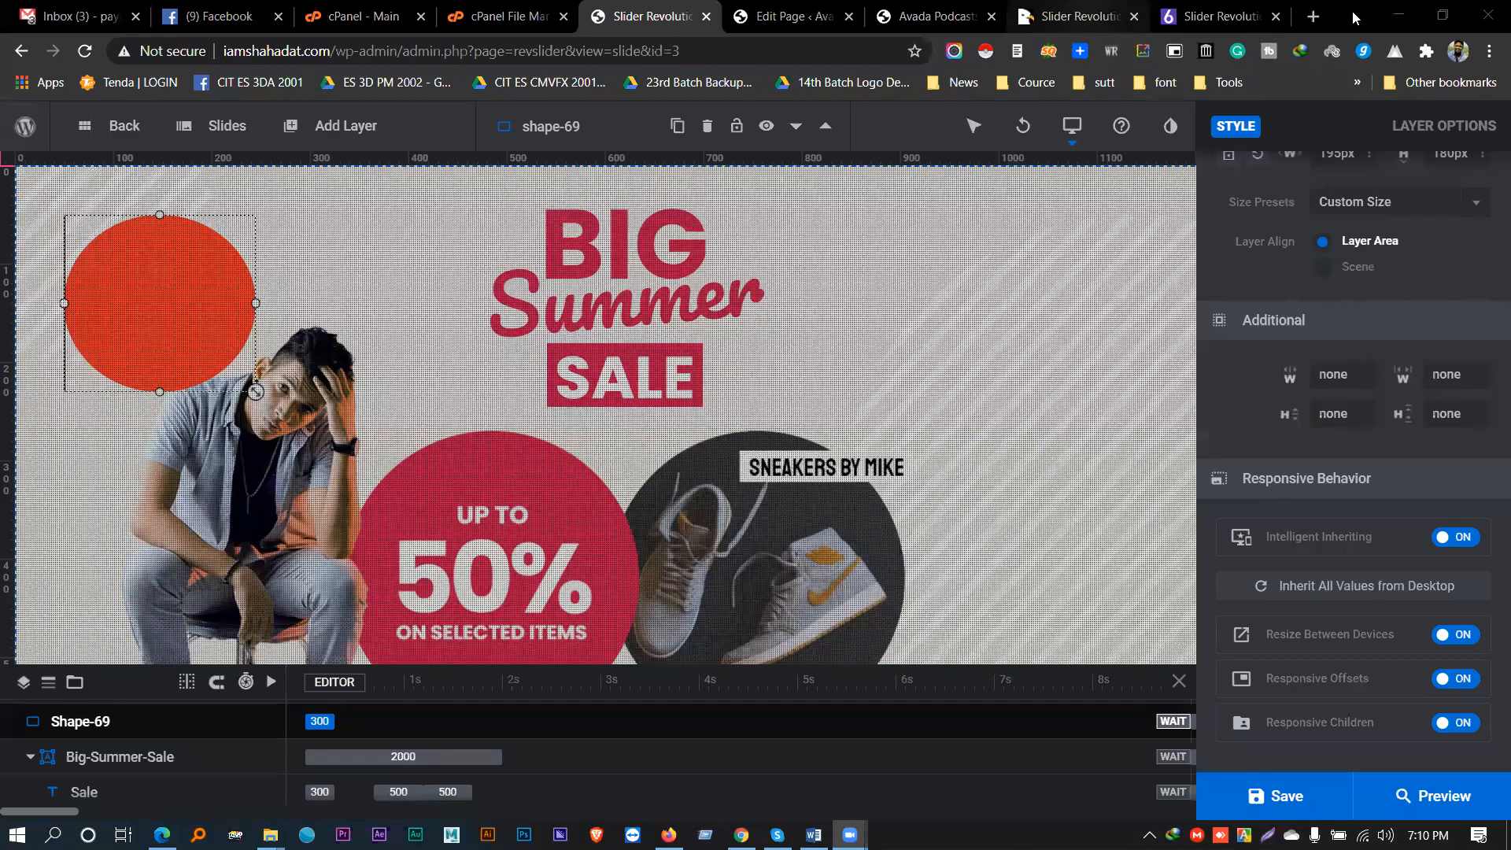
- Open big-summer-sale1.zip from the desktop in WinRAR, dismissing the evaluation reminder
{"action": "left_click", "coordinate": [1399, 16]}
{"action": "double_click", "coordinate": [663, 746]}
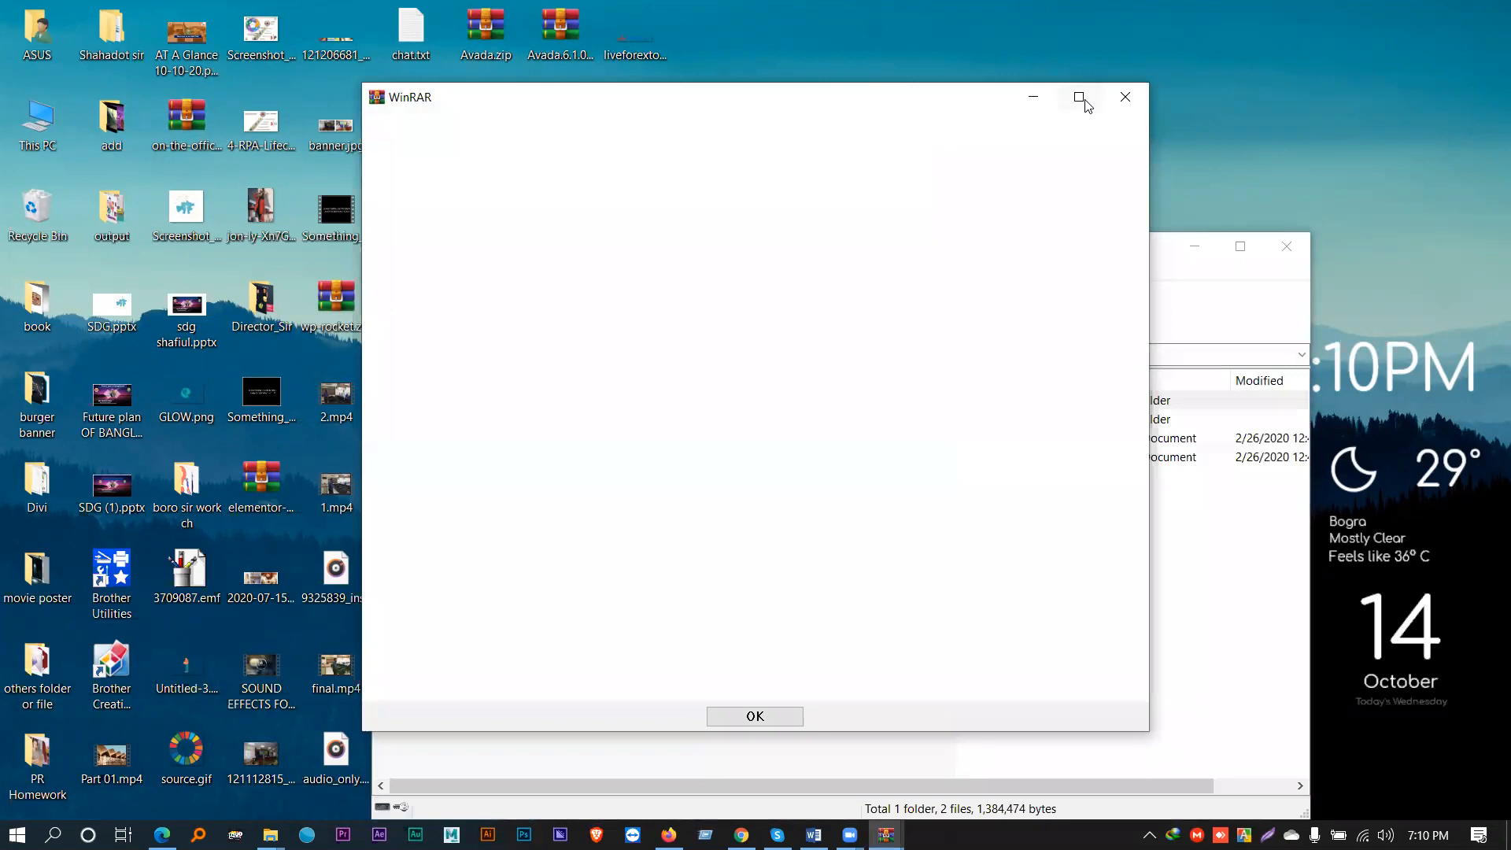
{"action": "left_click", "coordinate": [1122, 100]}
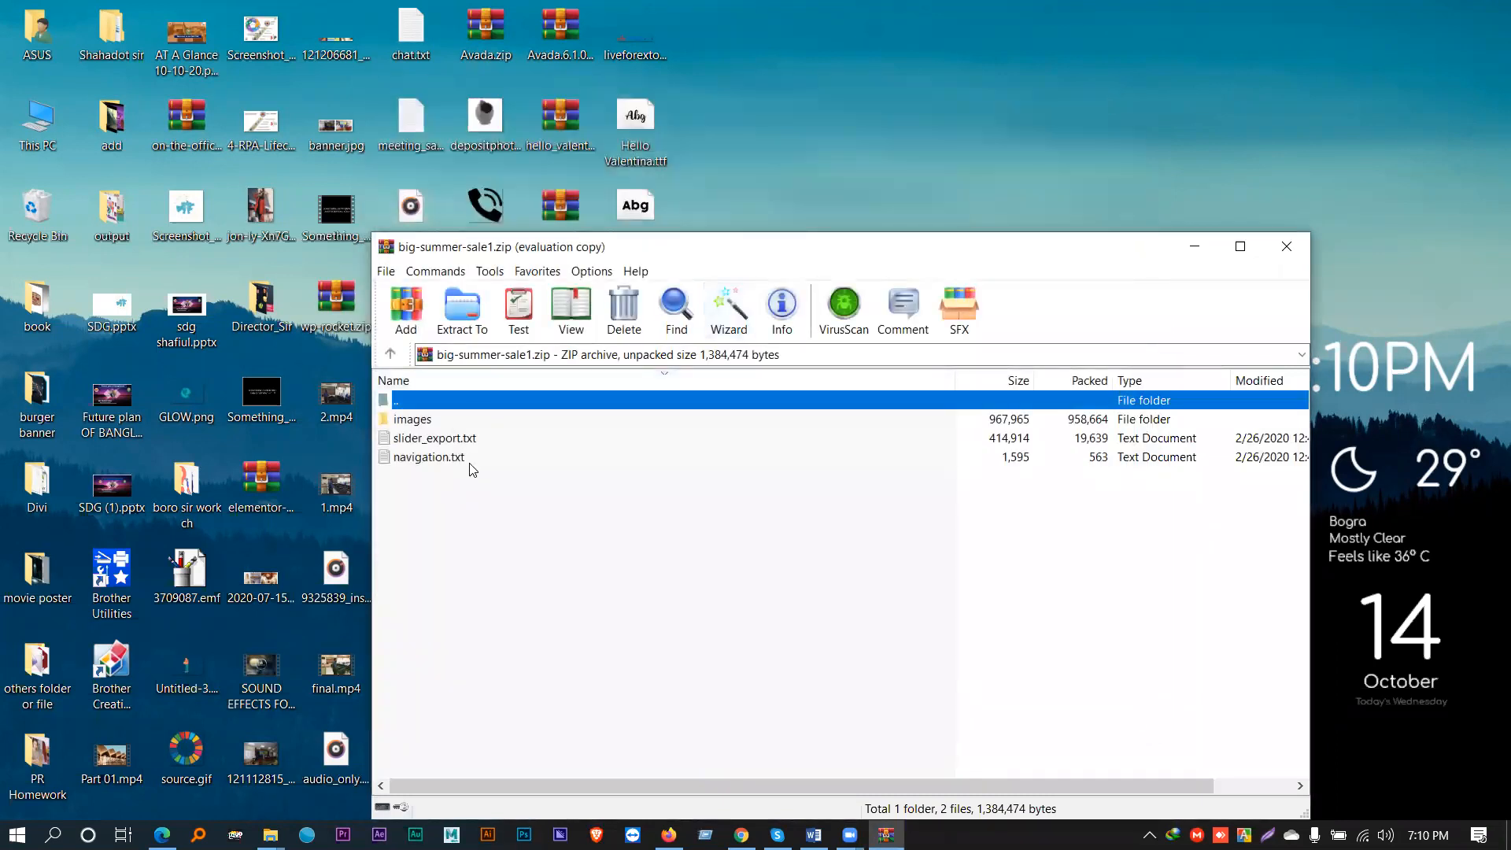
- Browse the archive's images > revslider > templates > big-summer-sale folders, then go back up
{"action": "double_click", "coordinate": [422, 421]}
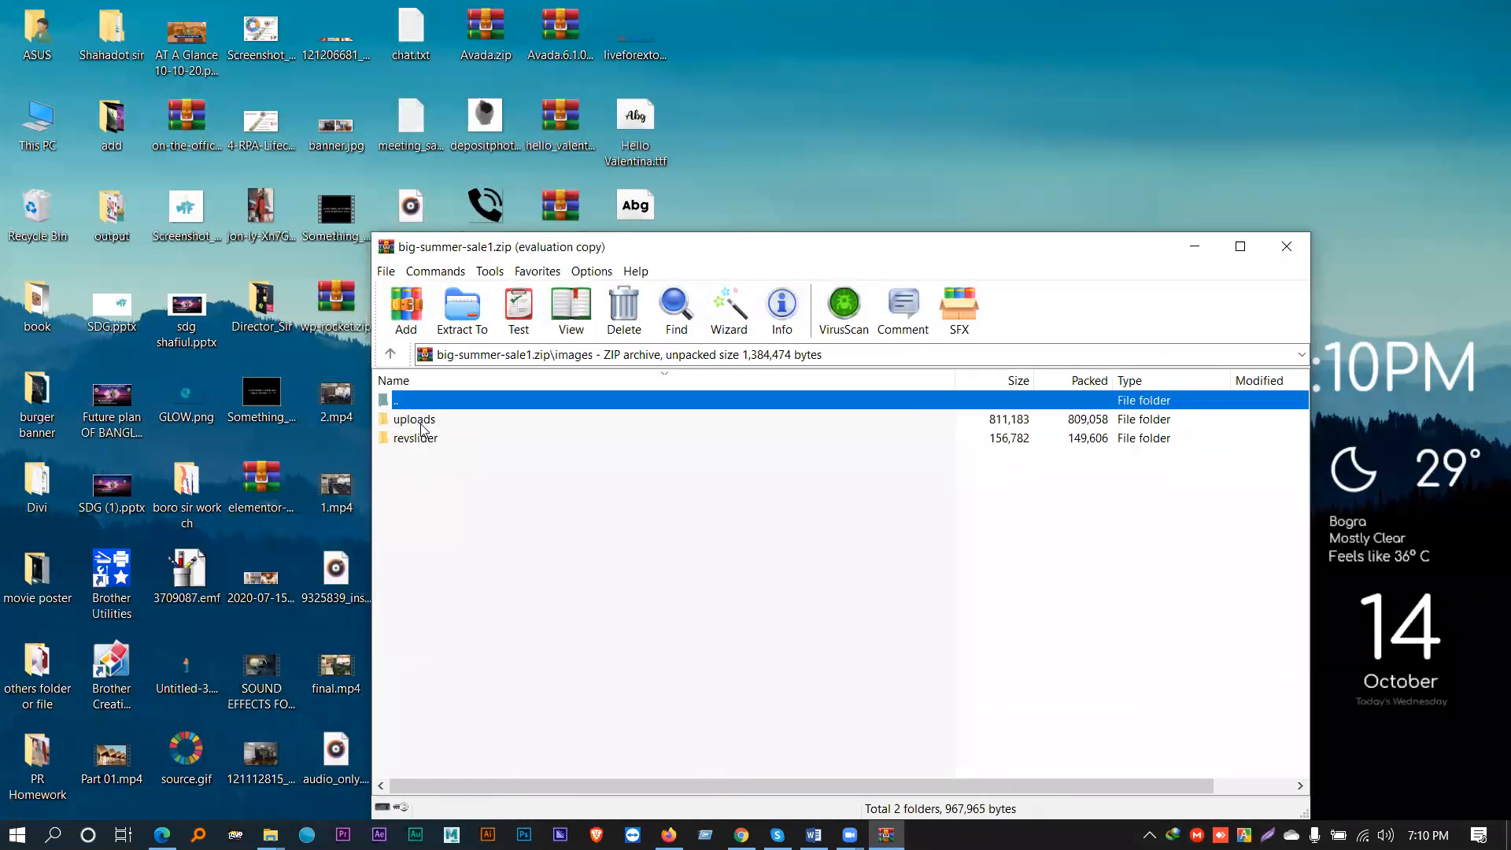
{"action": "double_click", "coordinate": [430, 439]}
{"action": "double_click", "coordinate": [455, 423]}
{"action": "double_click", "coordinate": [453, 425]}
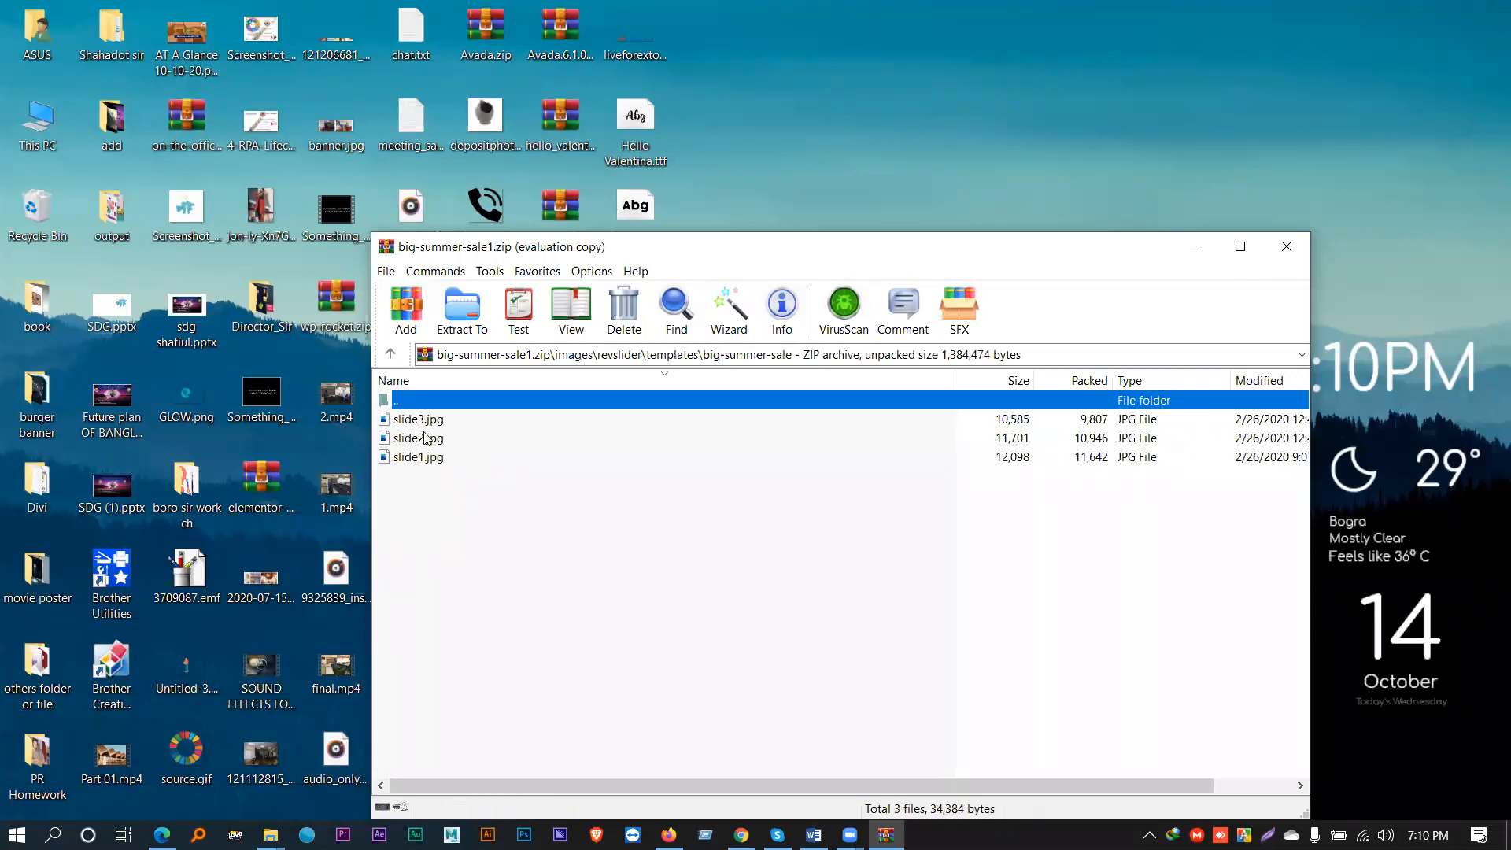
{"action": "left_click", "coordinate": [390, 353]}
{"action": "left_click", "coordinate": [390, 353]}
{"action": "left_click", "coordinate": [390, 354]}
- Browse uploads > revslider > big-summer-sale, return to the root and open slider_export.txt
{"action": "double_click", "coordinate": [417, 417]}
{"action": "double_click", "coordinate": [417, 420]}
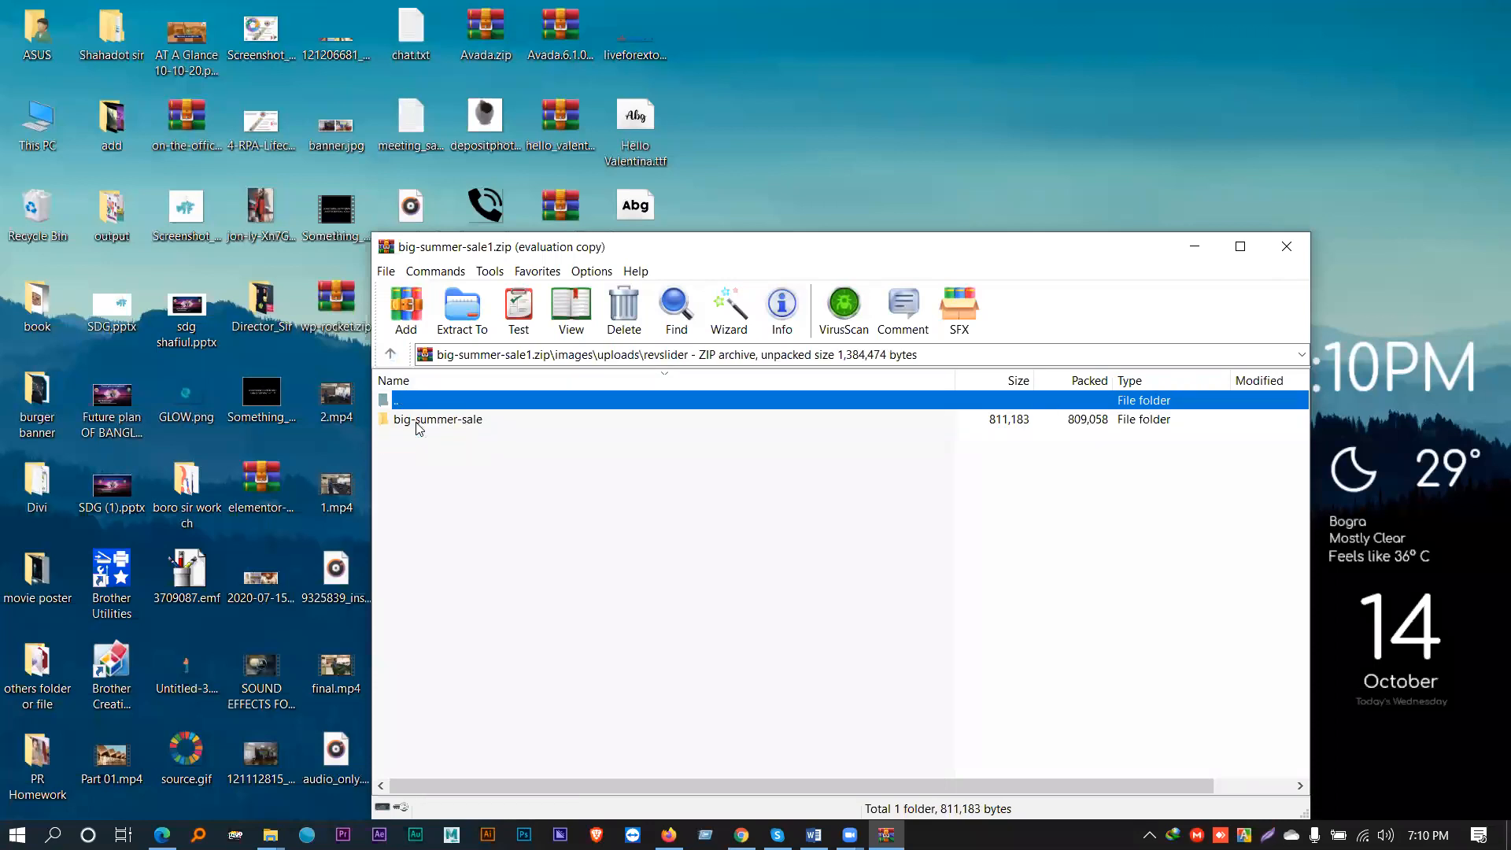
{"action": "double_click", "coordinate": [417, 425]}
{"action": "left_click", "coordinate": [389, 361]}
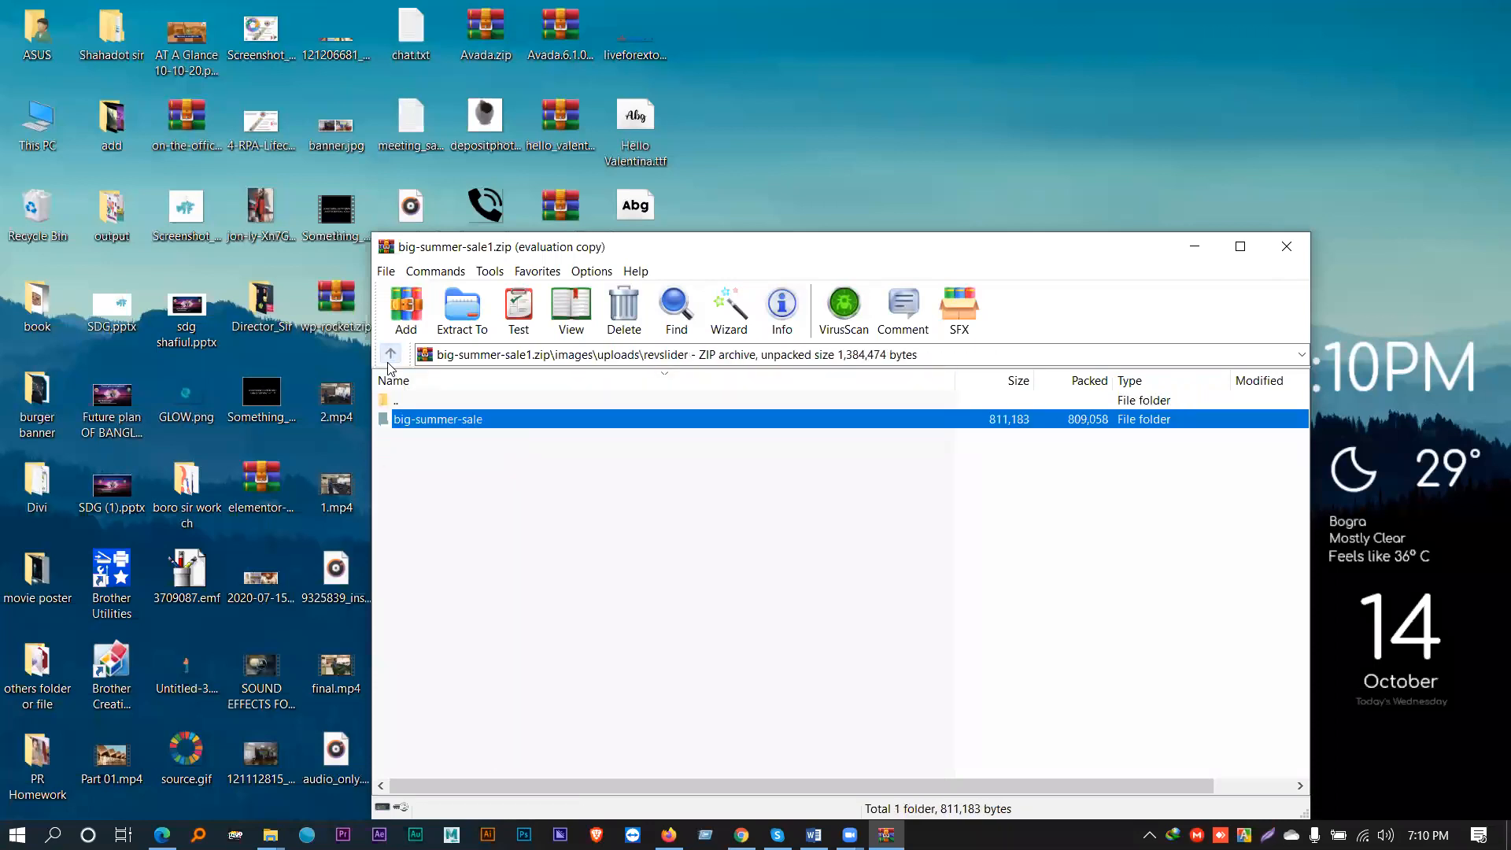
{"action": "left_click", "coordinate": [389, 360]}
{"action": "left_click", "coordinate": [389, 360]}
{"action": "left_click", "coordinate": [389, 356]}
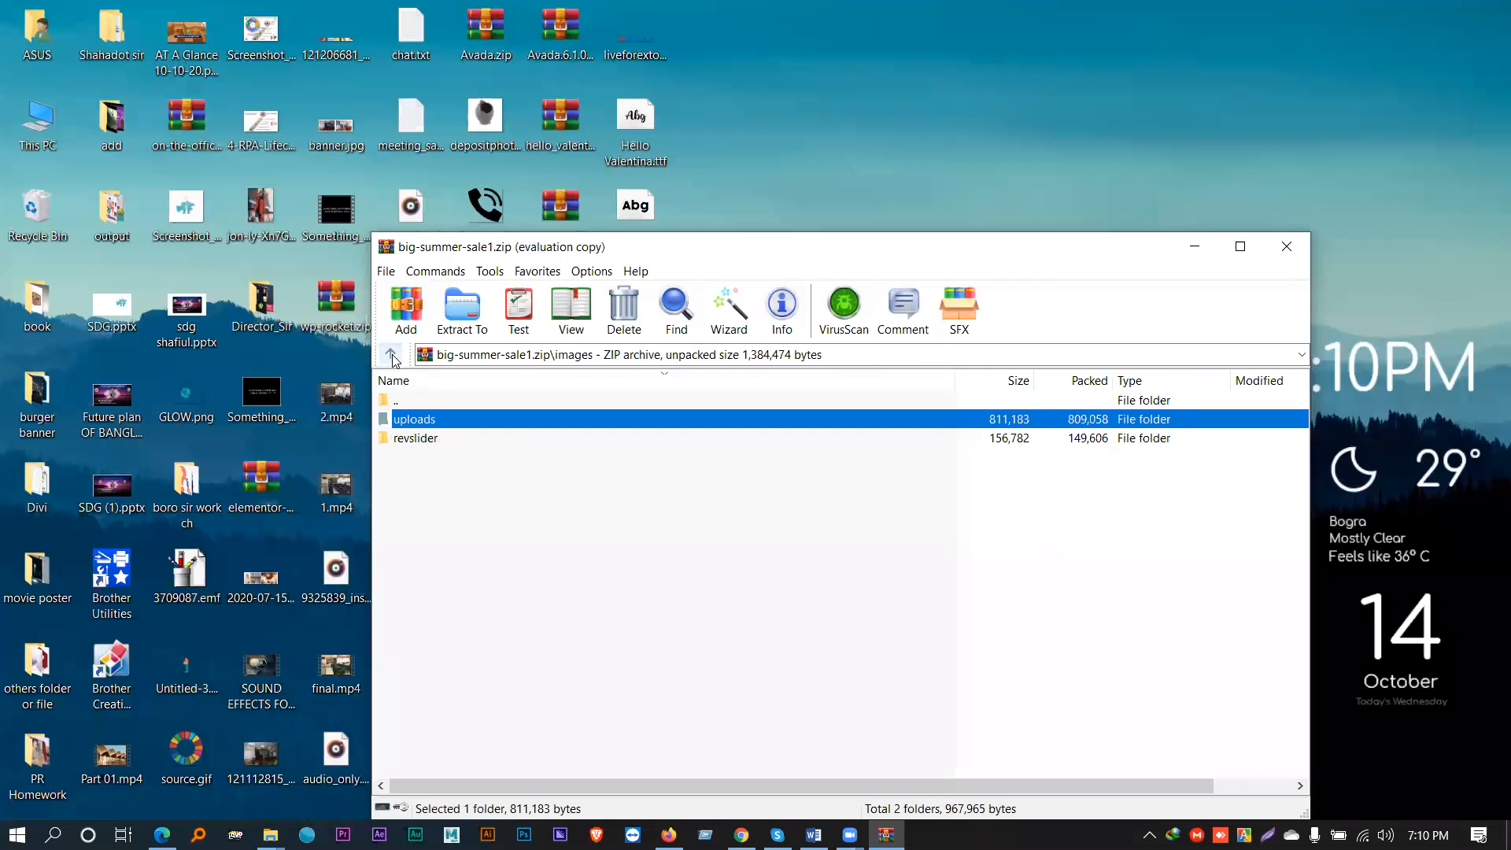
{"action": "double_click", "coordinate": [423, 441]}
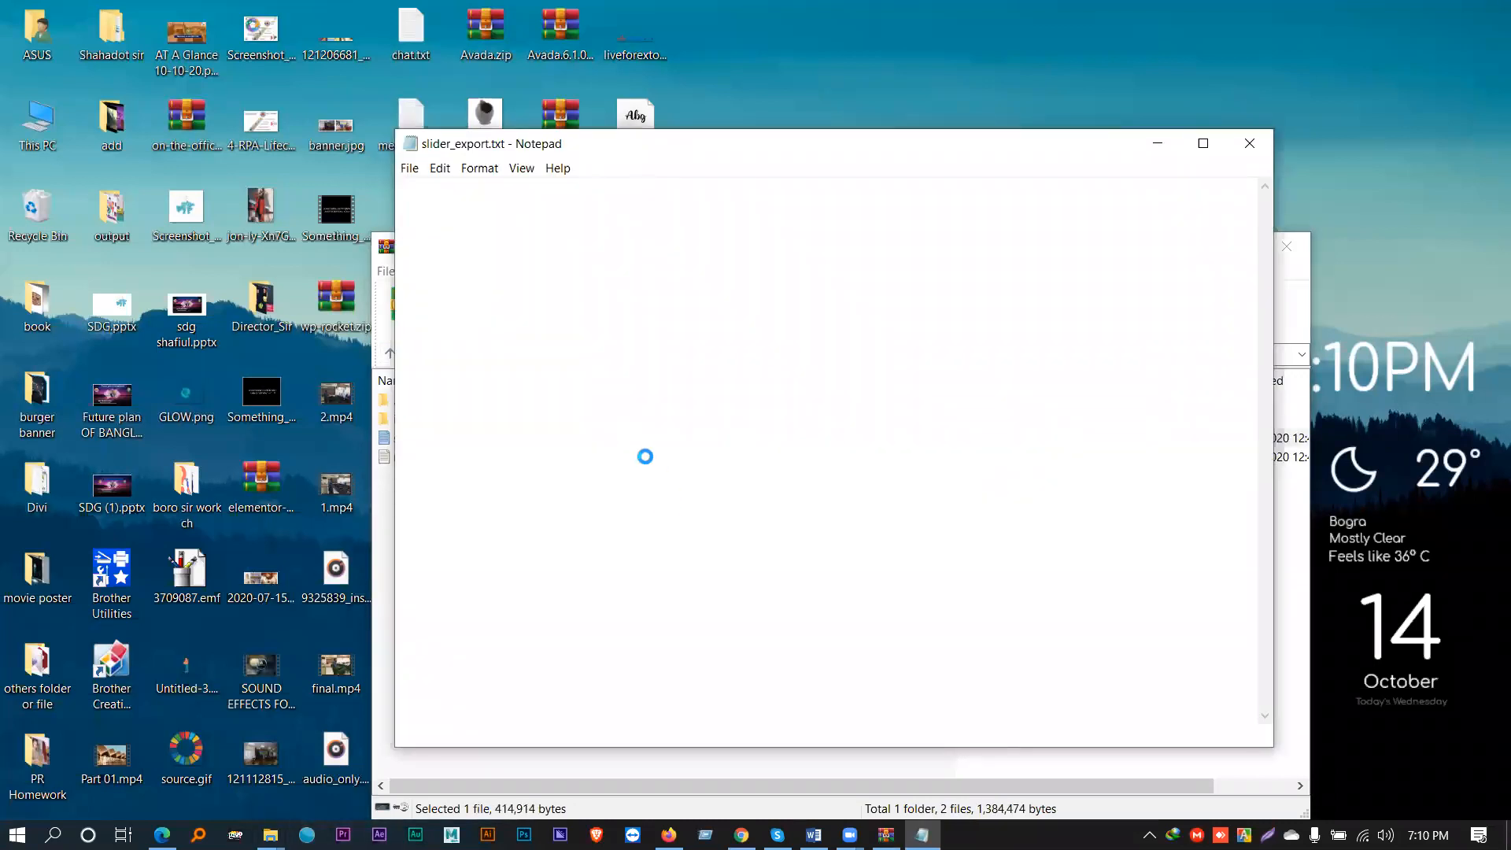
- Read through the slider_export.txt JSON in Notepad, then close it
{"action": "scroll", "coordinate": [646, 458], "scroll_direction": "down", "scroll_amount": 3}
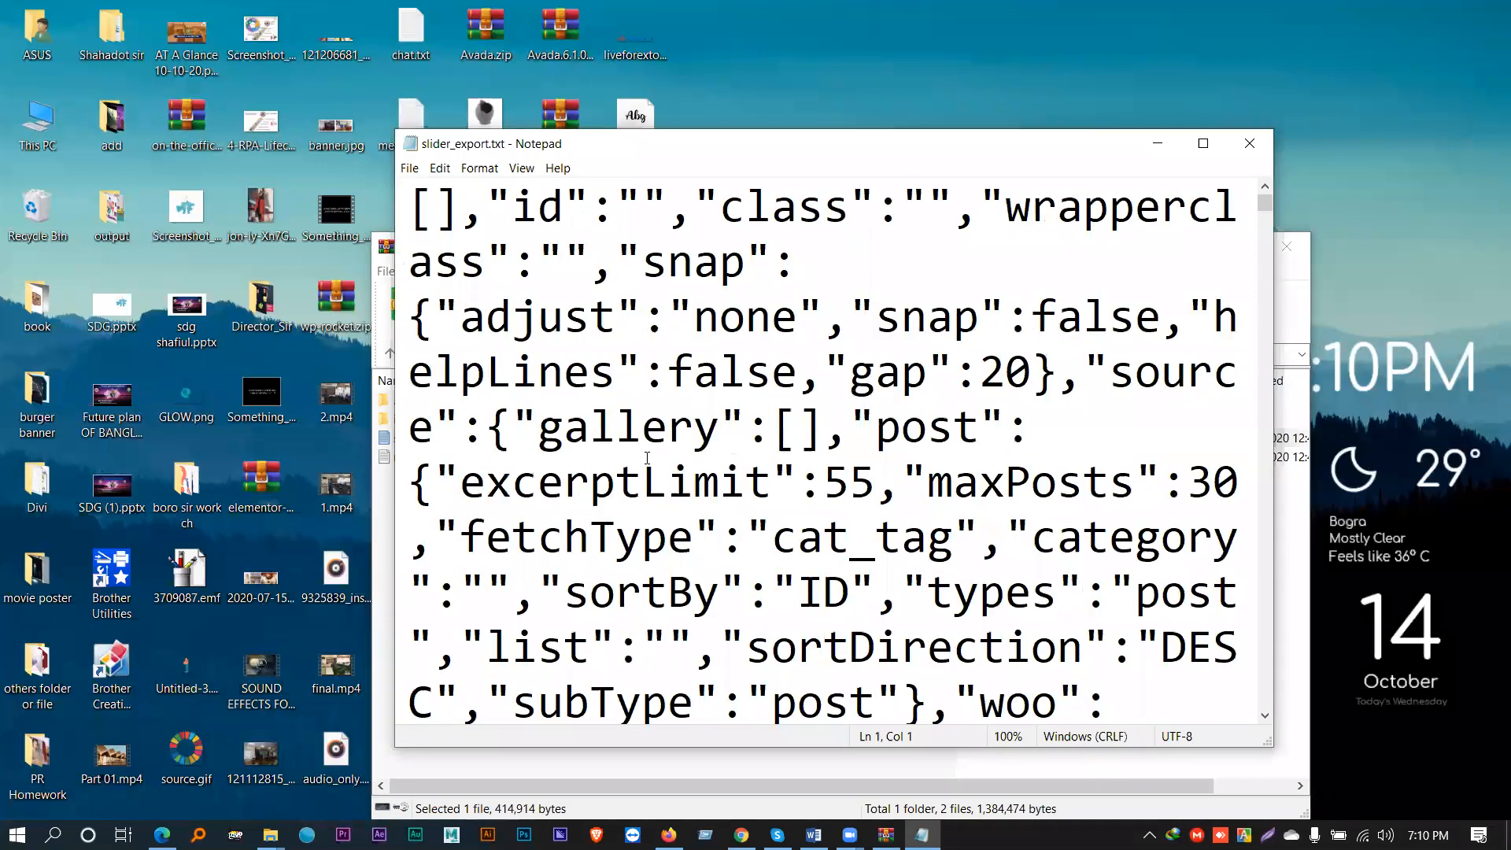
{"action": "scroll", "coordinate": [646, 458], "scroll_direction": "down", "scroll_amount": 2}
{"action": "scroll", "coordinate": [647, 457], "scroll_direction": "up", "scroll_amount": 5}
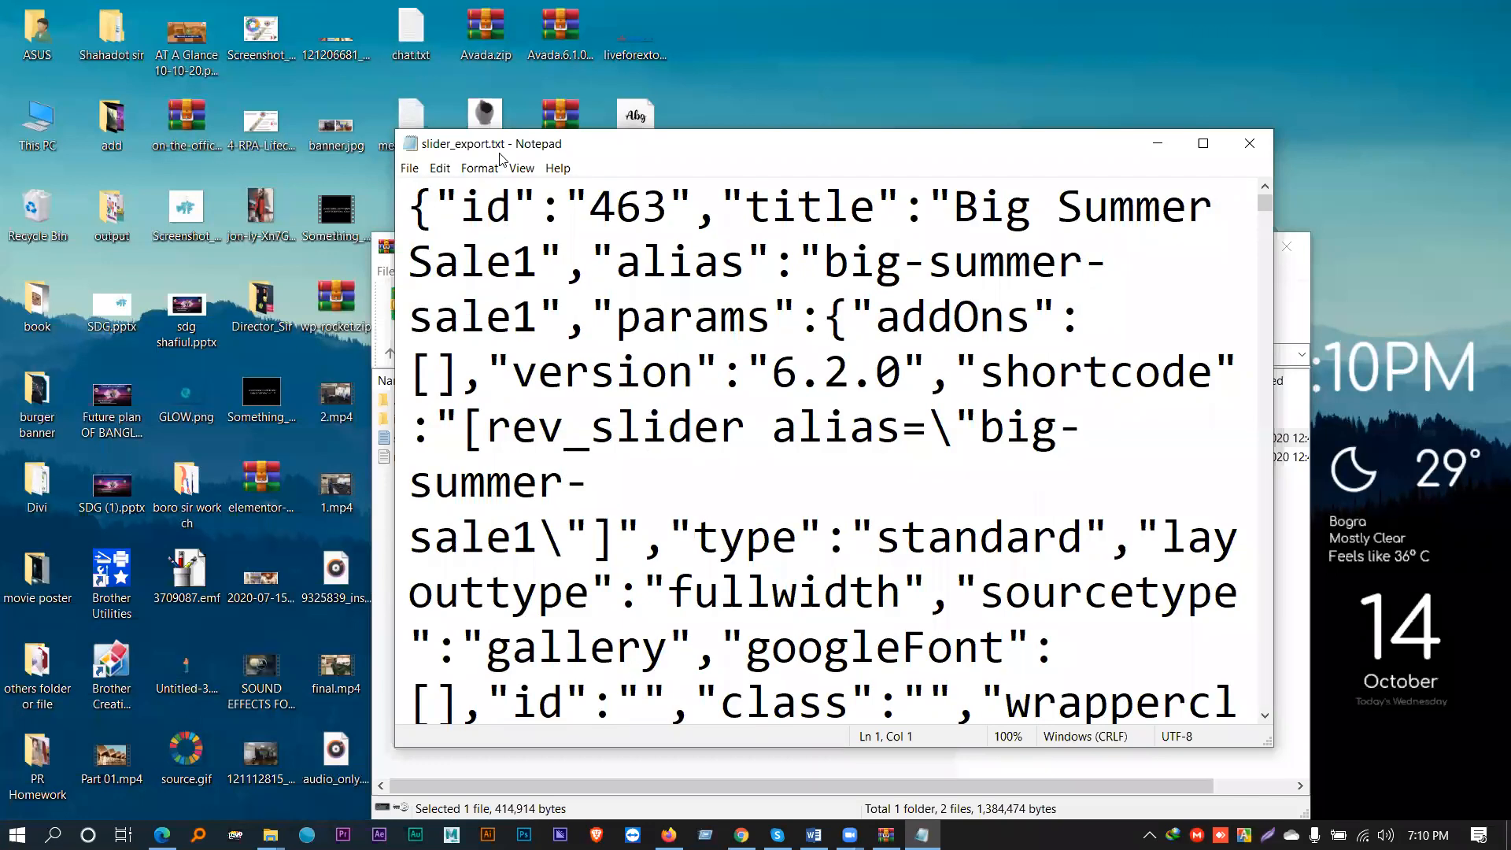
{"action": "left_click_drag", "start_coordinate": [591, 481], "coordinate": [400, 195]}
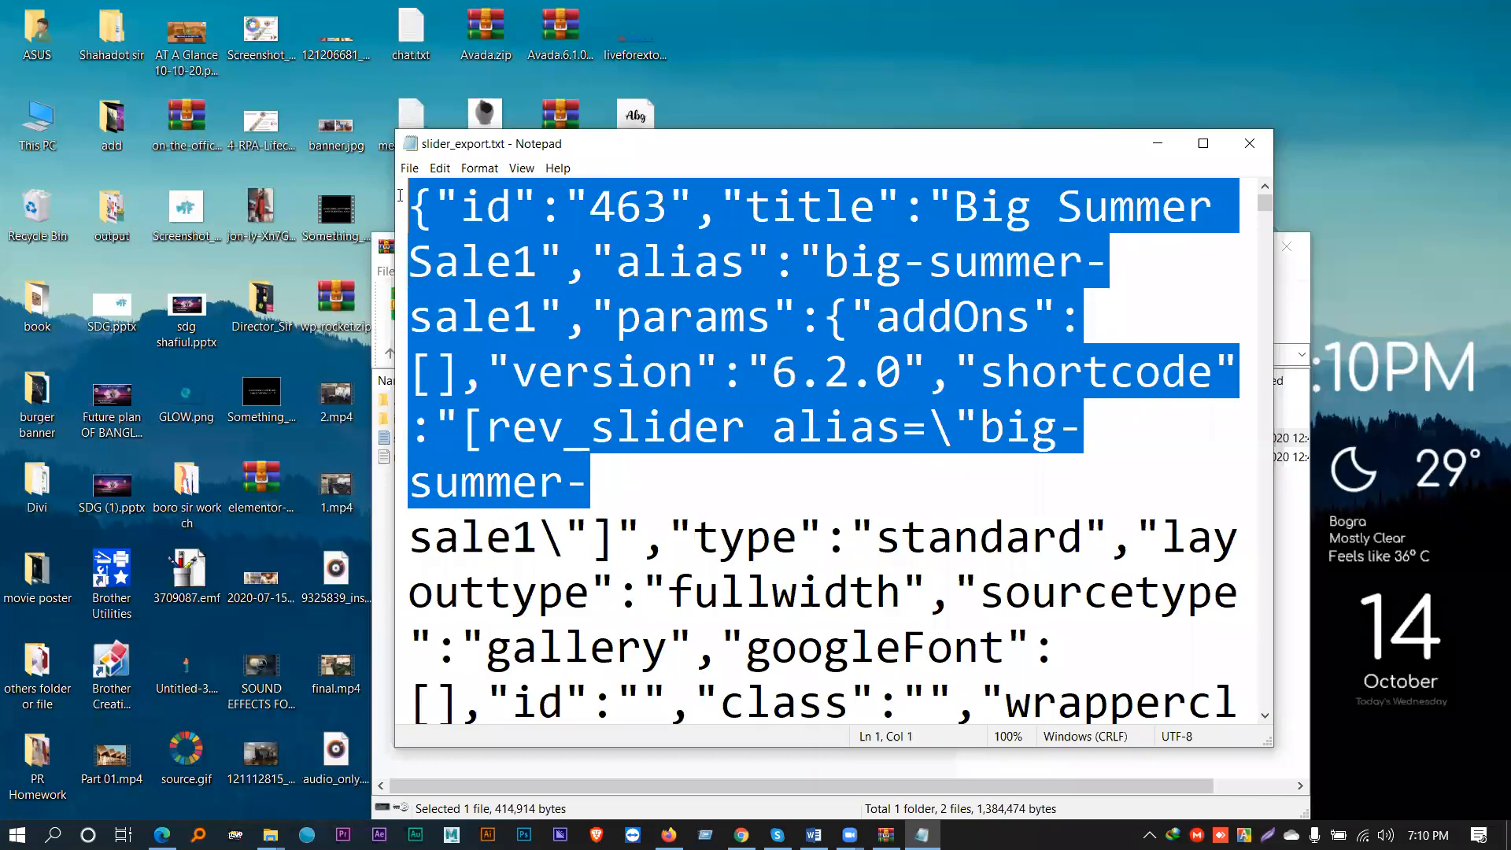
{"action": "scroll", "coordinate": [856, 468], "scroll_direction": "down", "scroll_amount": 15}
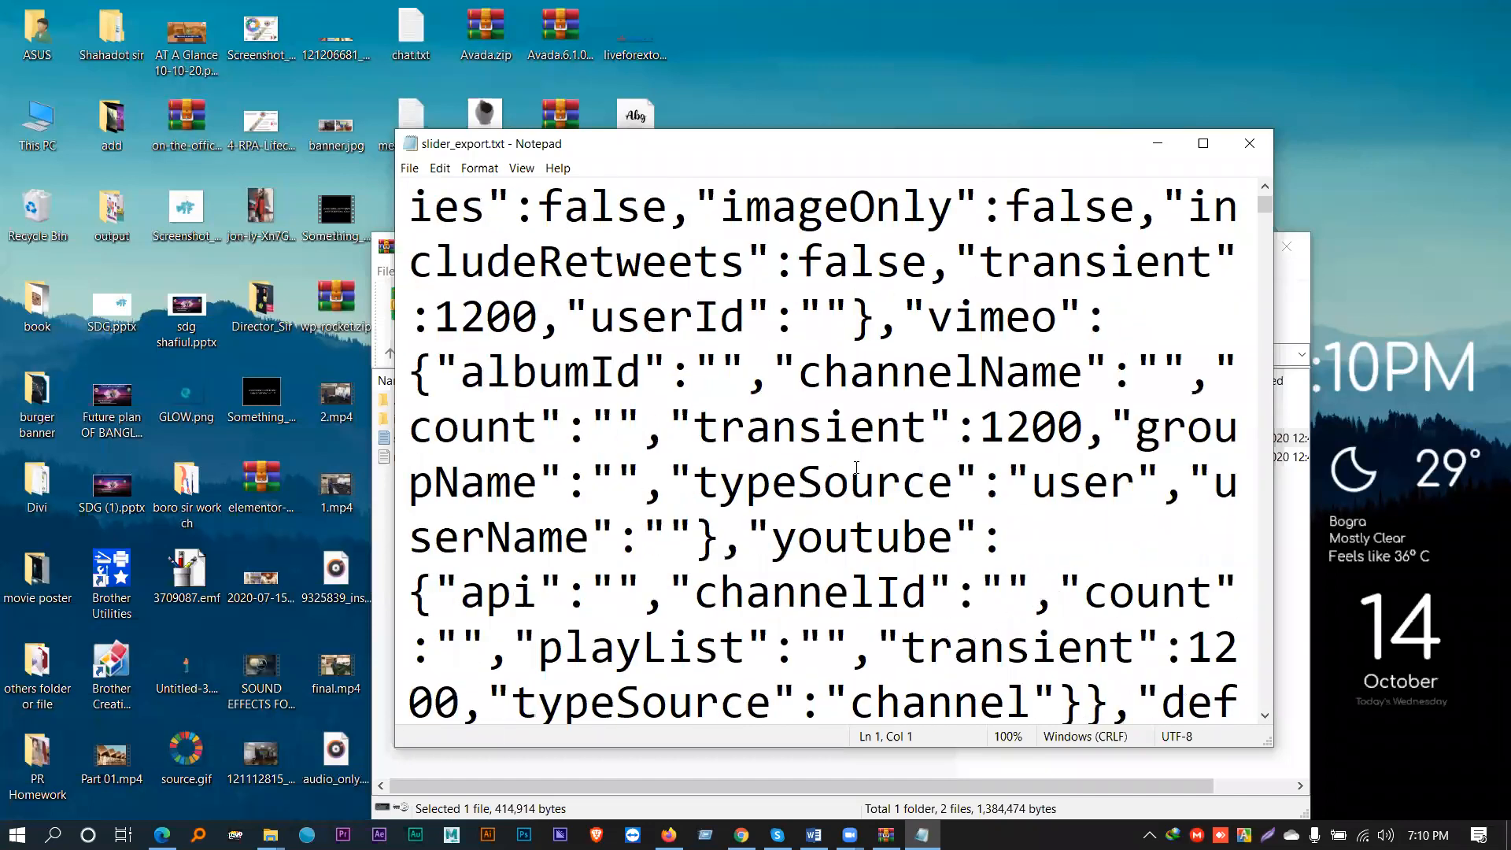
{"action": "scroll", "coordinate": [856, 467], "scroll_direction": "down", "scroll_amount": 2}
{"action": "left_click", "coordinate": [1248, 144]}
- Open navigation.txt from the archive, scroll through its CSS, and close it
{"action": "left_click", "coordinate": [461, 456]}
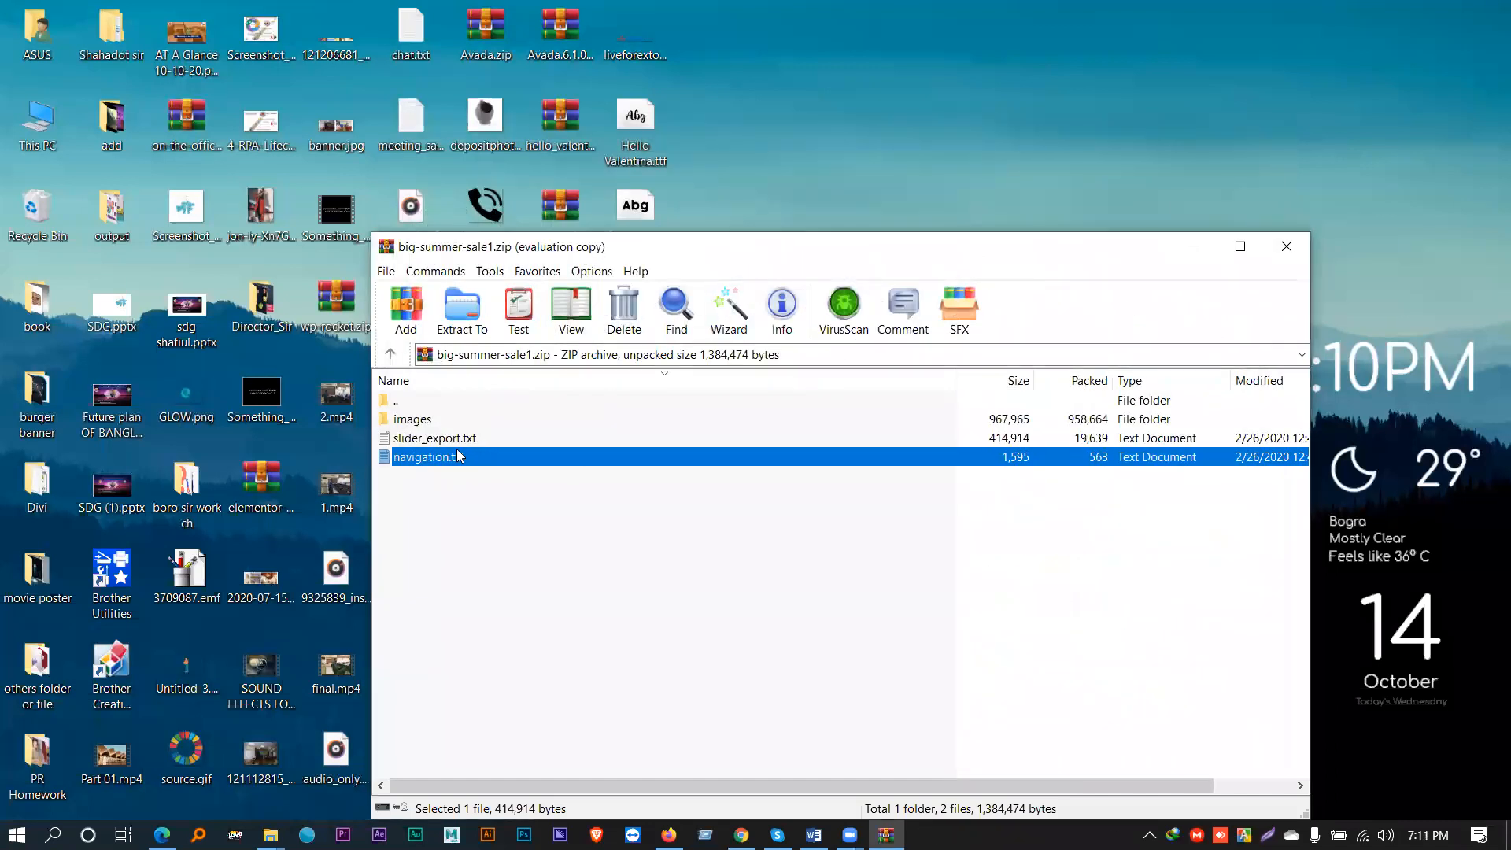
{"action": "double_click", "coordinate": [460, 457]}
{"action": "scroll", "coordinate": [834, 440], "scroll_direction": "down", "scroll_amount": 3}
{"action": "scroll", "coordinate": [834, 441], "scroll_direction": "up", "scroll_amount": 2}
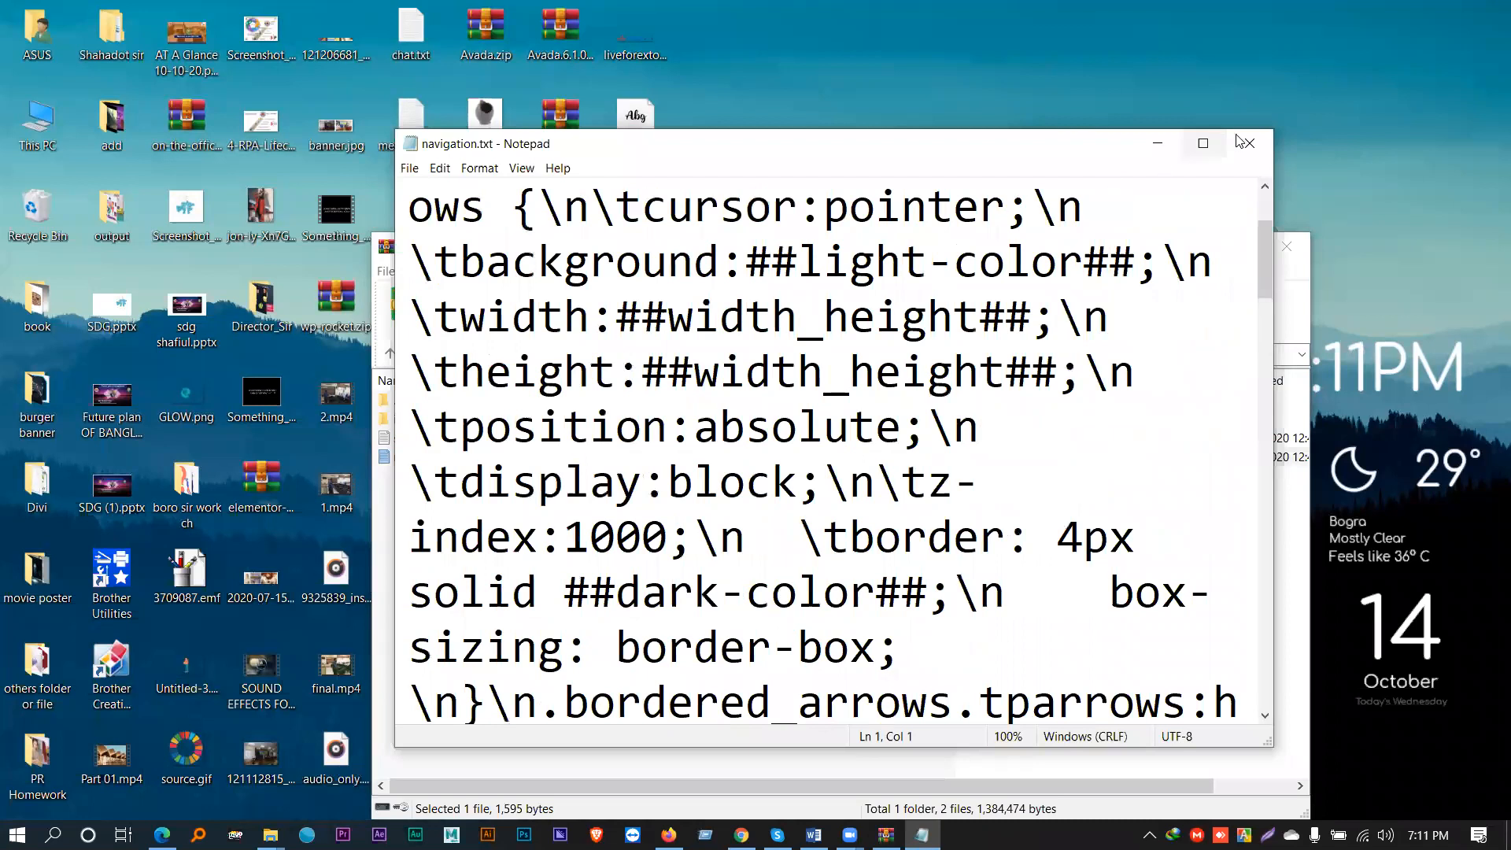
{"action": "left_click", "coordinate": [1245, 142]}
- Close the WinRAR window, move the zip icon to the desktop's top row, and refresh the desktop
{"action": "left_click_drag", "start_coordinate": [1076, 252], "coordinate": [772, 213]}
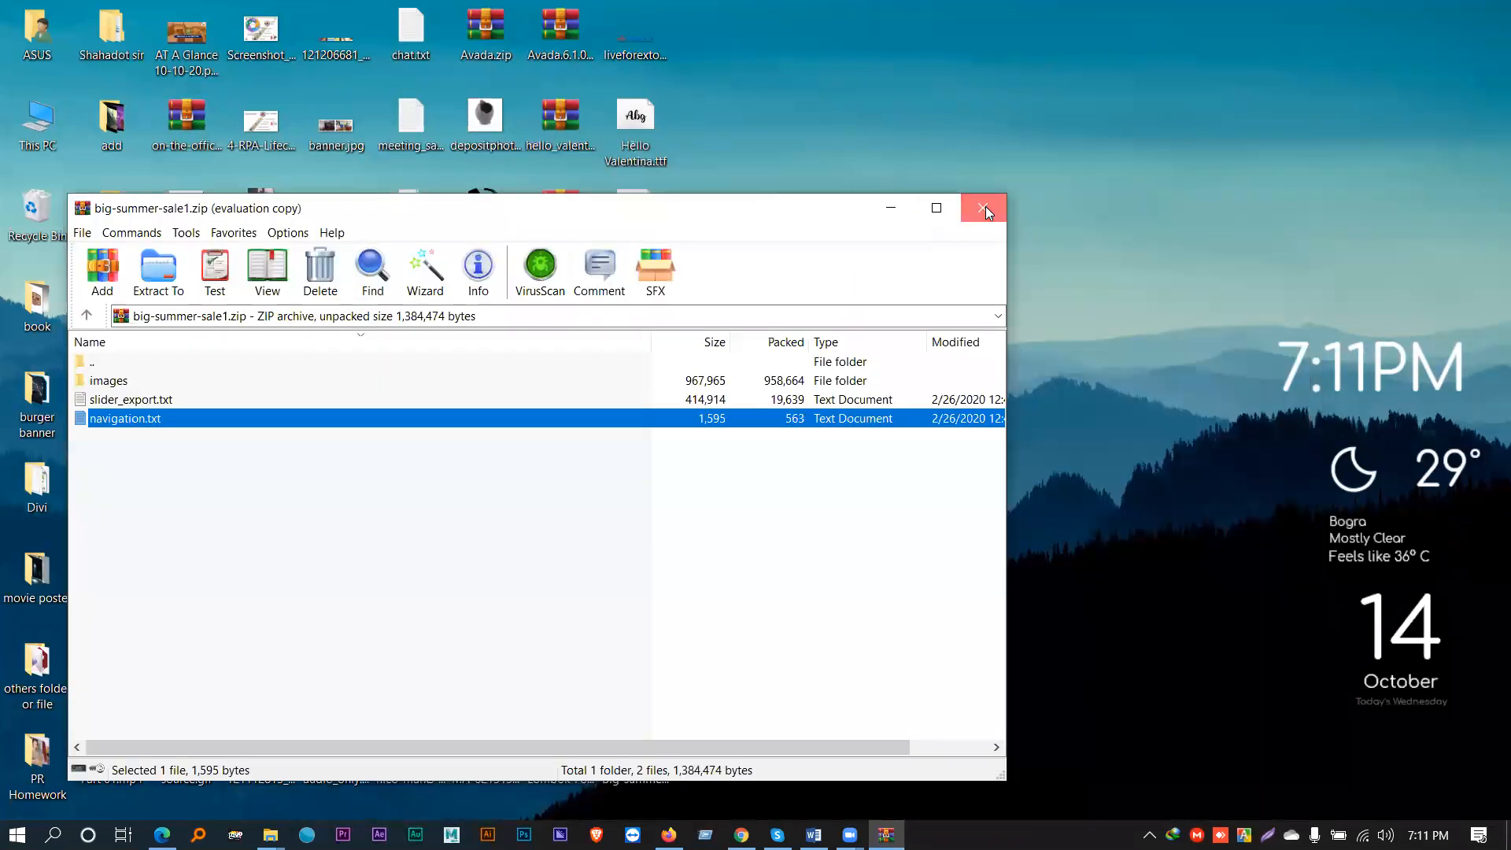
{"action": "left_click", "coordinate": [983, 209]}
{"action": "left_click_drag", "start_coordinate": [639, 739], "coordinate": [711, 35]}
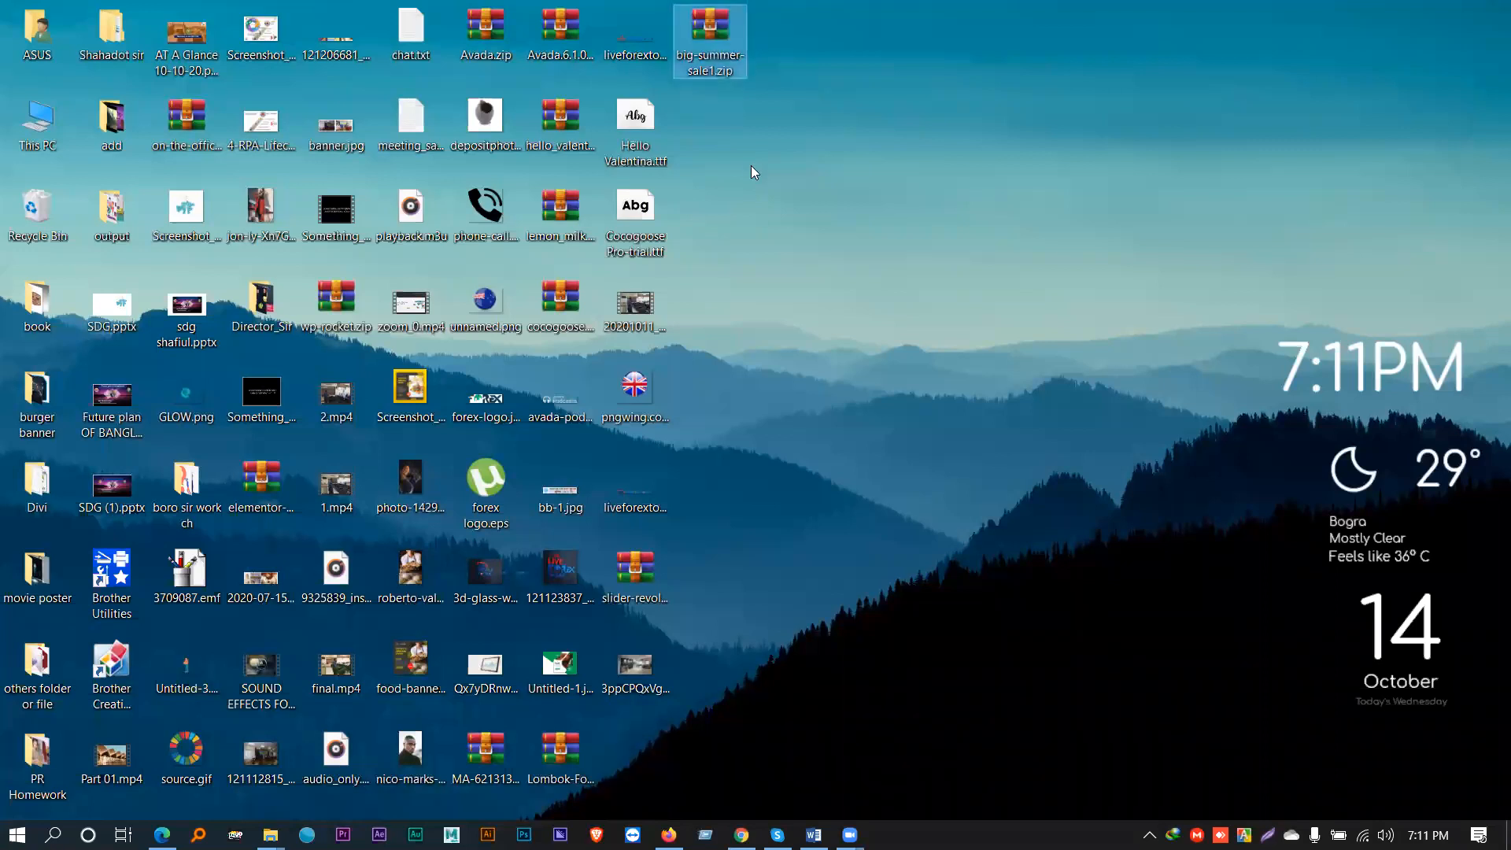
{"action": "right_click", "coordinate": [753, 172]}
{"action": "left_click", "coordinate": [795, 223]}
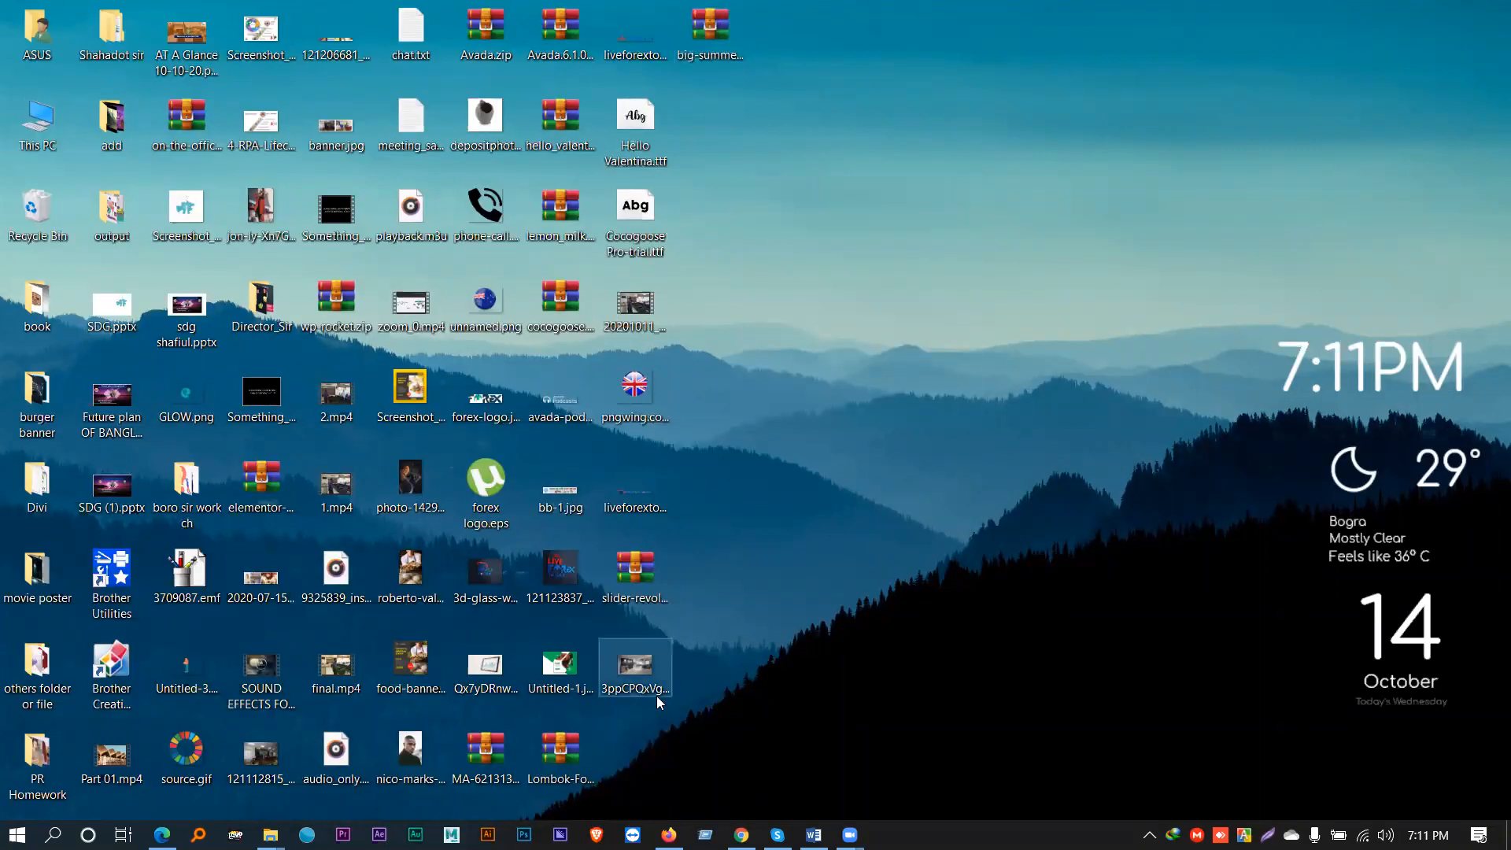
- Show and minimize Firefox, then restore Chrome with the Slider Revolution editor
{"action": "left_click", "coordinate": [669, 835]}
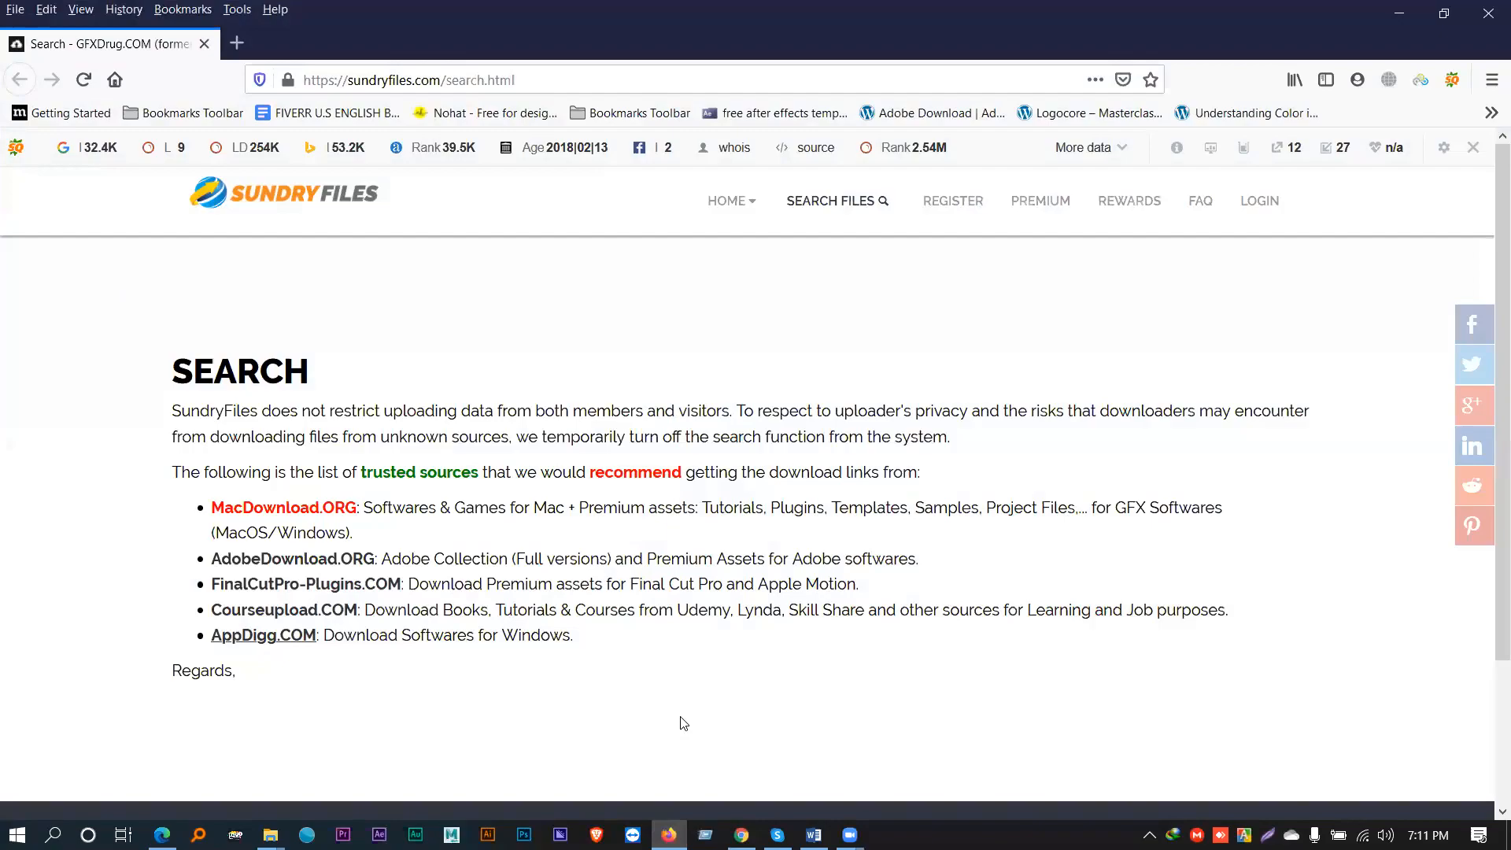
{"action": "left_click", "coordinate": [1398, 13]}
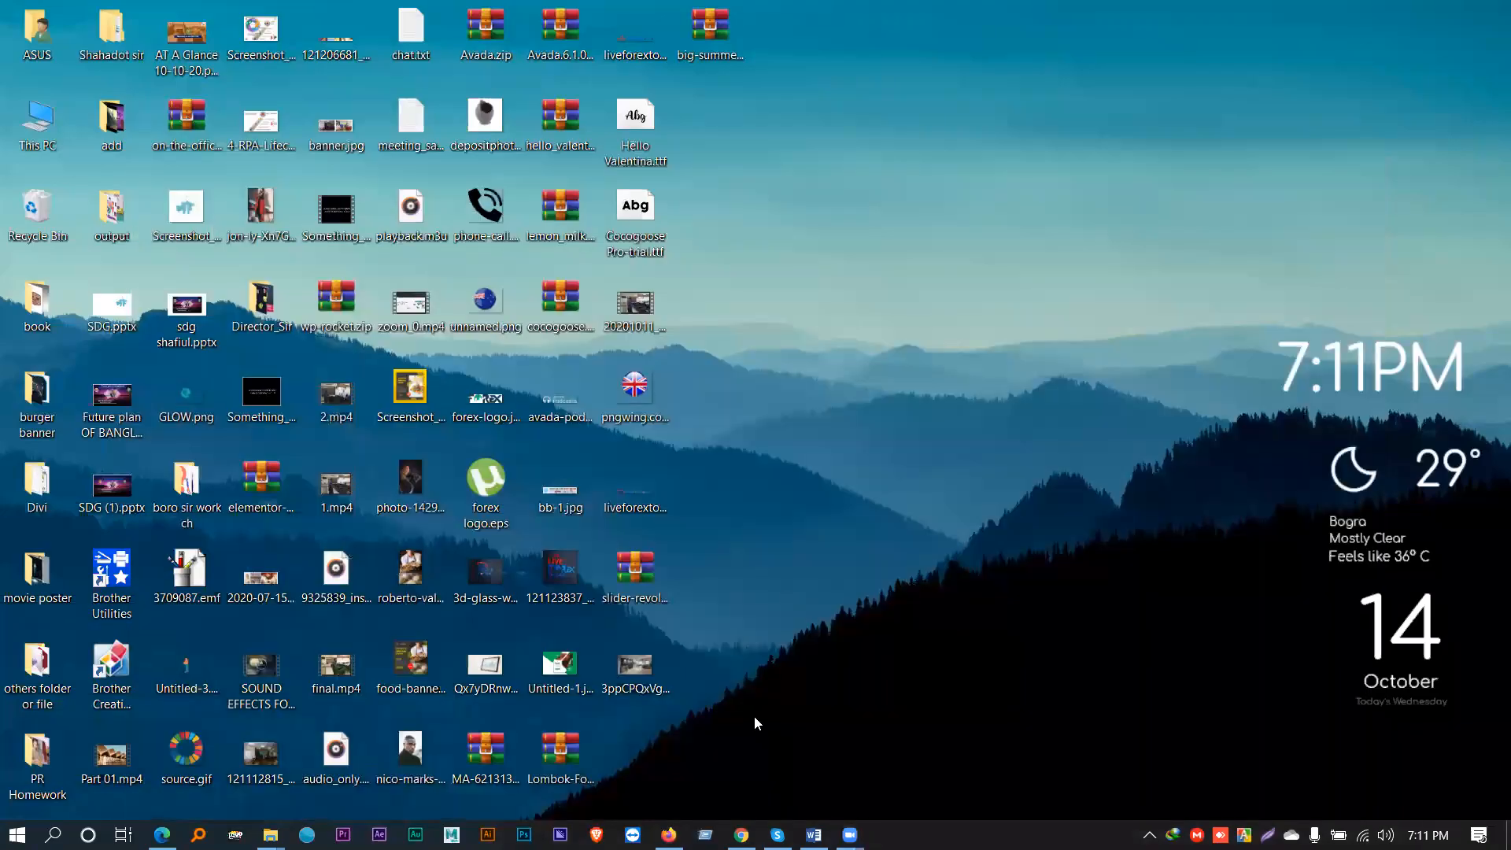
{"action": "left_click", "coordinate": [741, 835]}
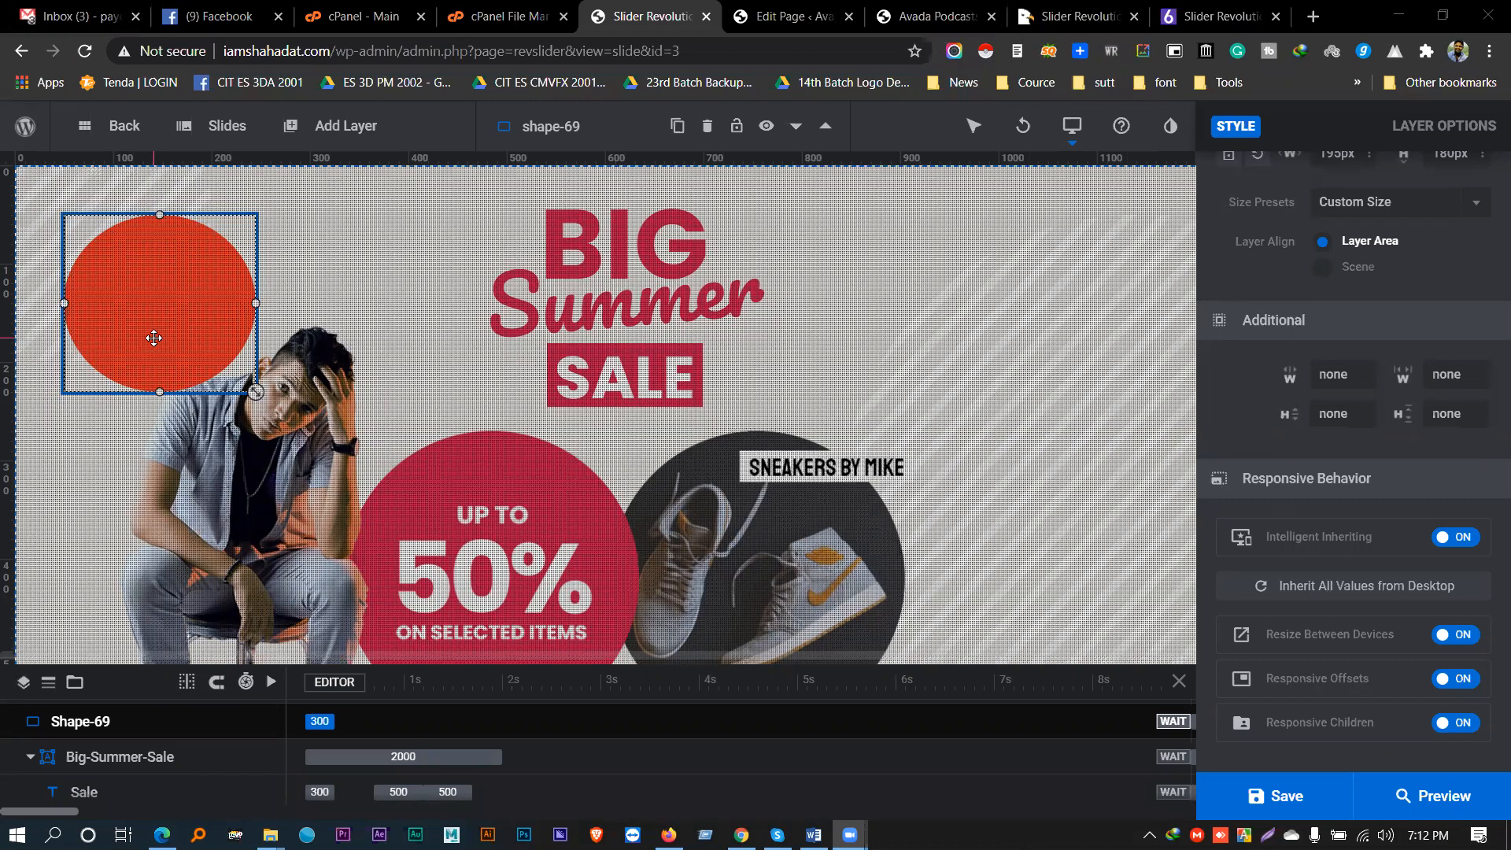
- Open a new Chrome tab and launch Fiverr from its new-tab shortcut tiles
{"action": "left_click", "coordinate": [1313, 17]}
{"action": "type", "text": "f"}
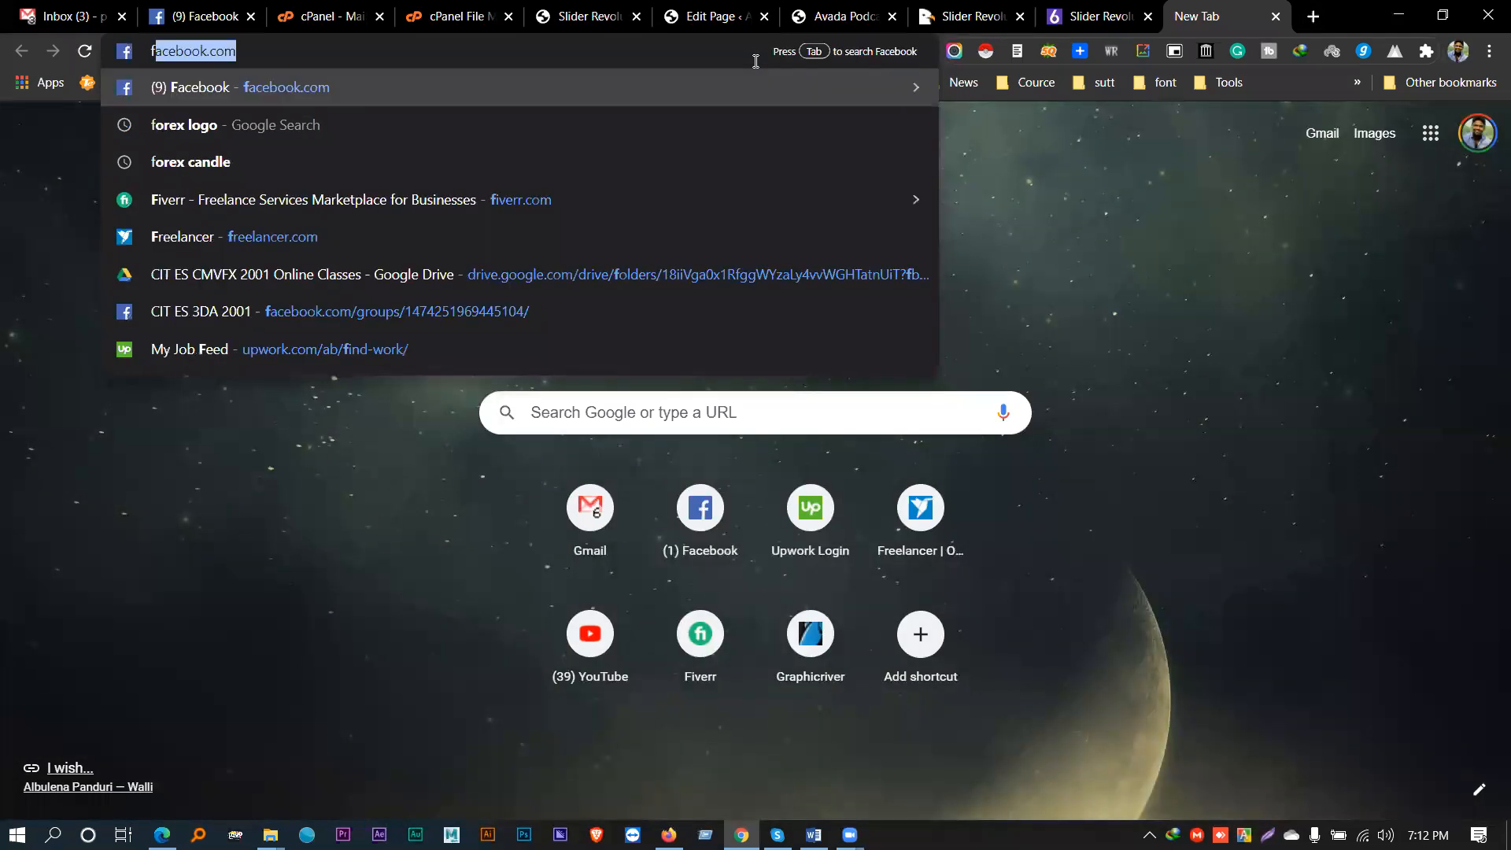
{"action": "key", "text": "Return"}
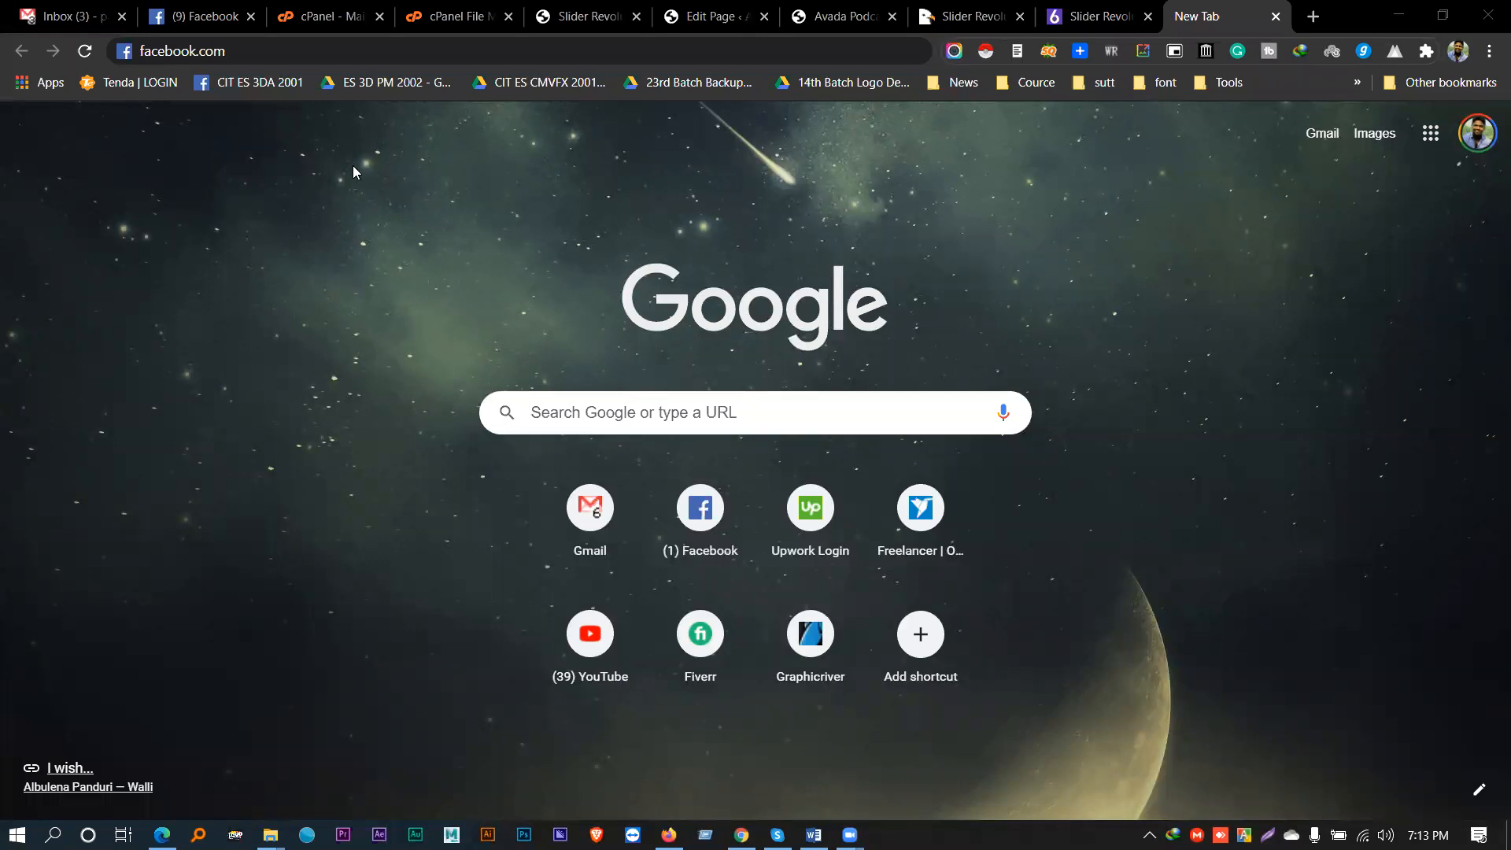
{"action": "left_click", "coordinate": [700, 638]}
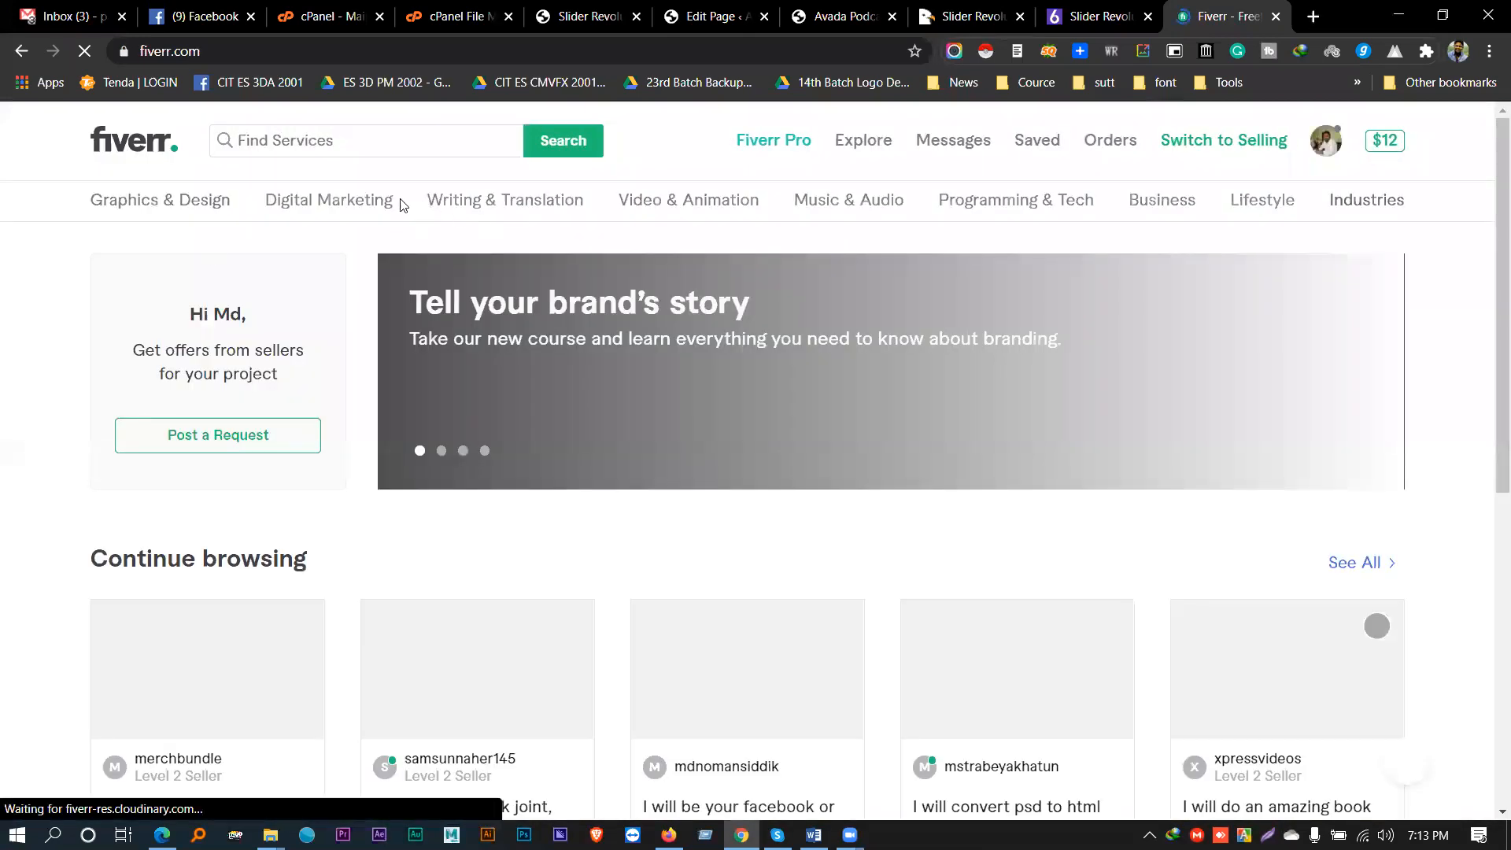
- Search Fiverr for 'avada theme customization' and scroll down through the gig results
{"action": "left_click", "coordinate": [362, 142]}
{"action": "type", "text": "a"}
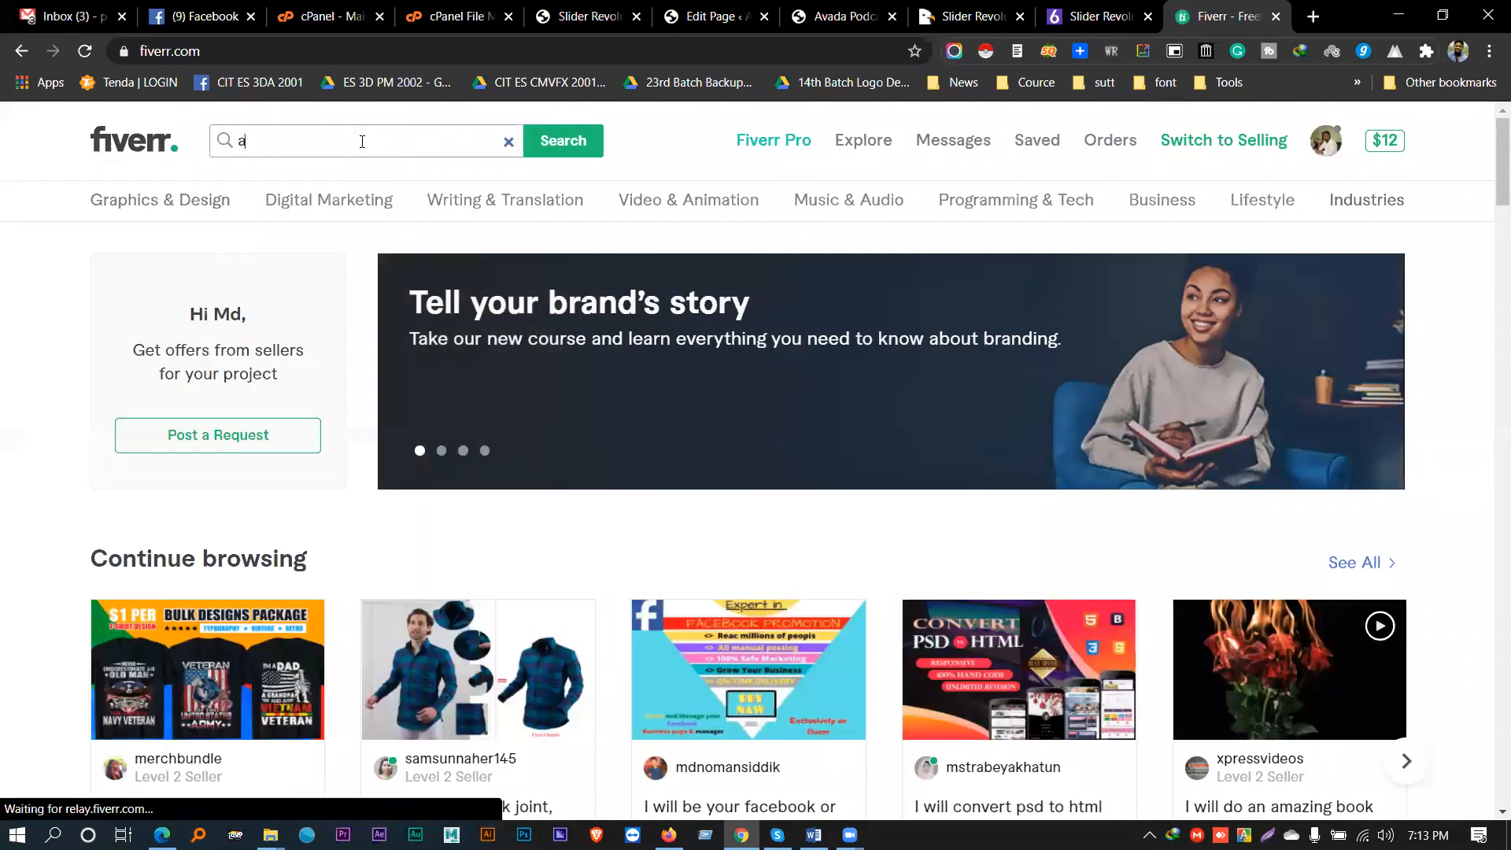
{"action": "type", "text": "vada theme"}
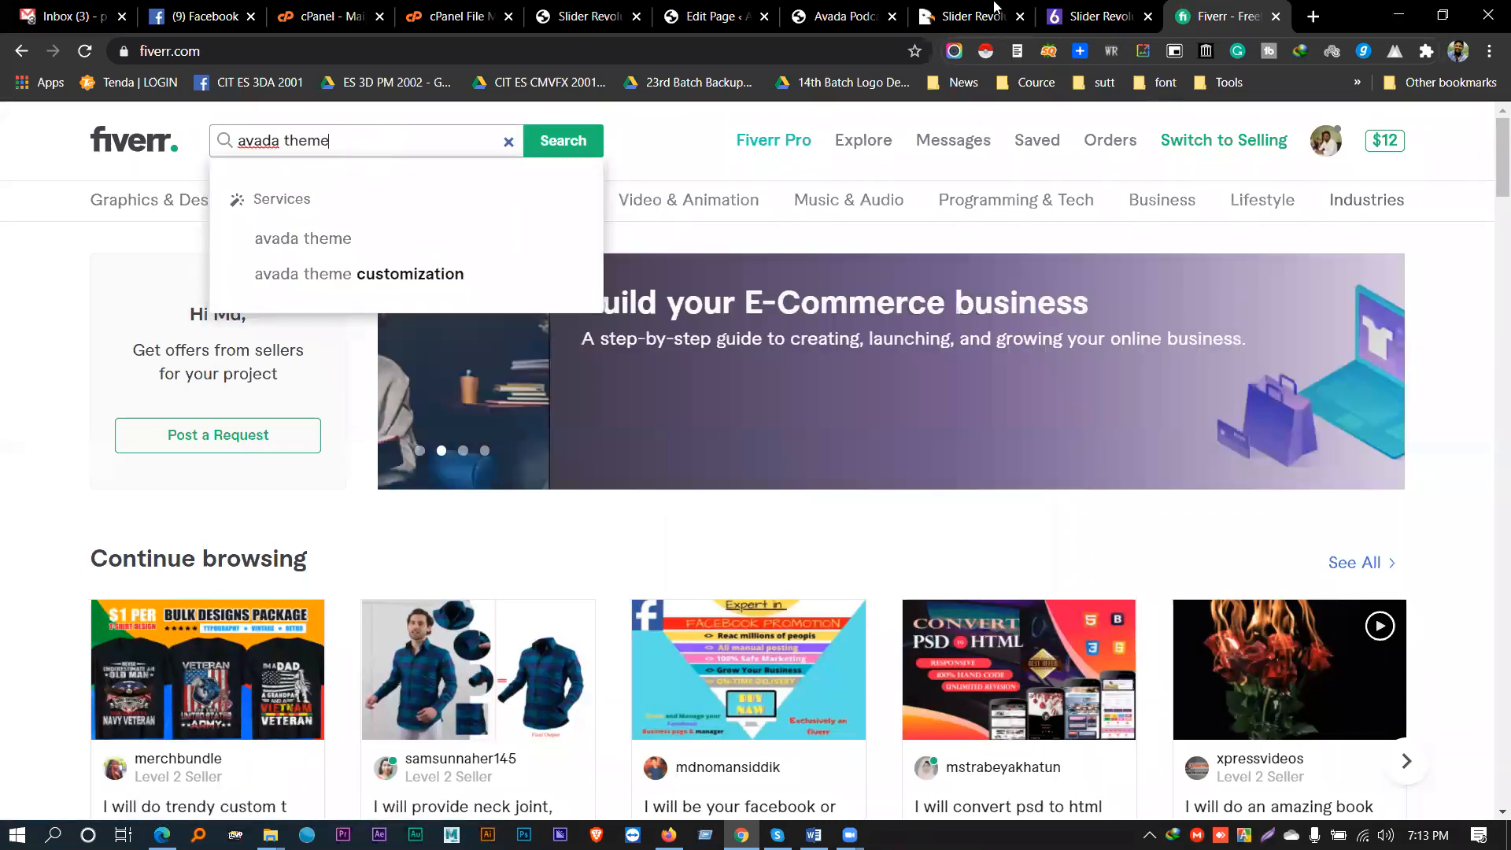
{"action": "left_click", "coordinate": [365, 291]}
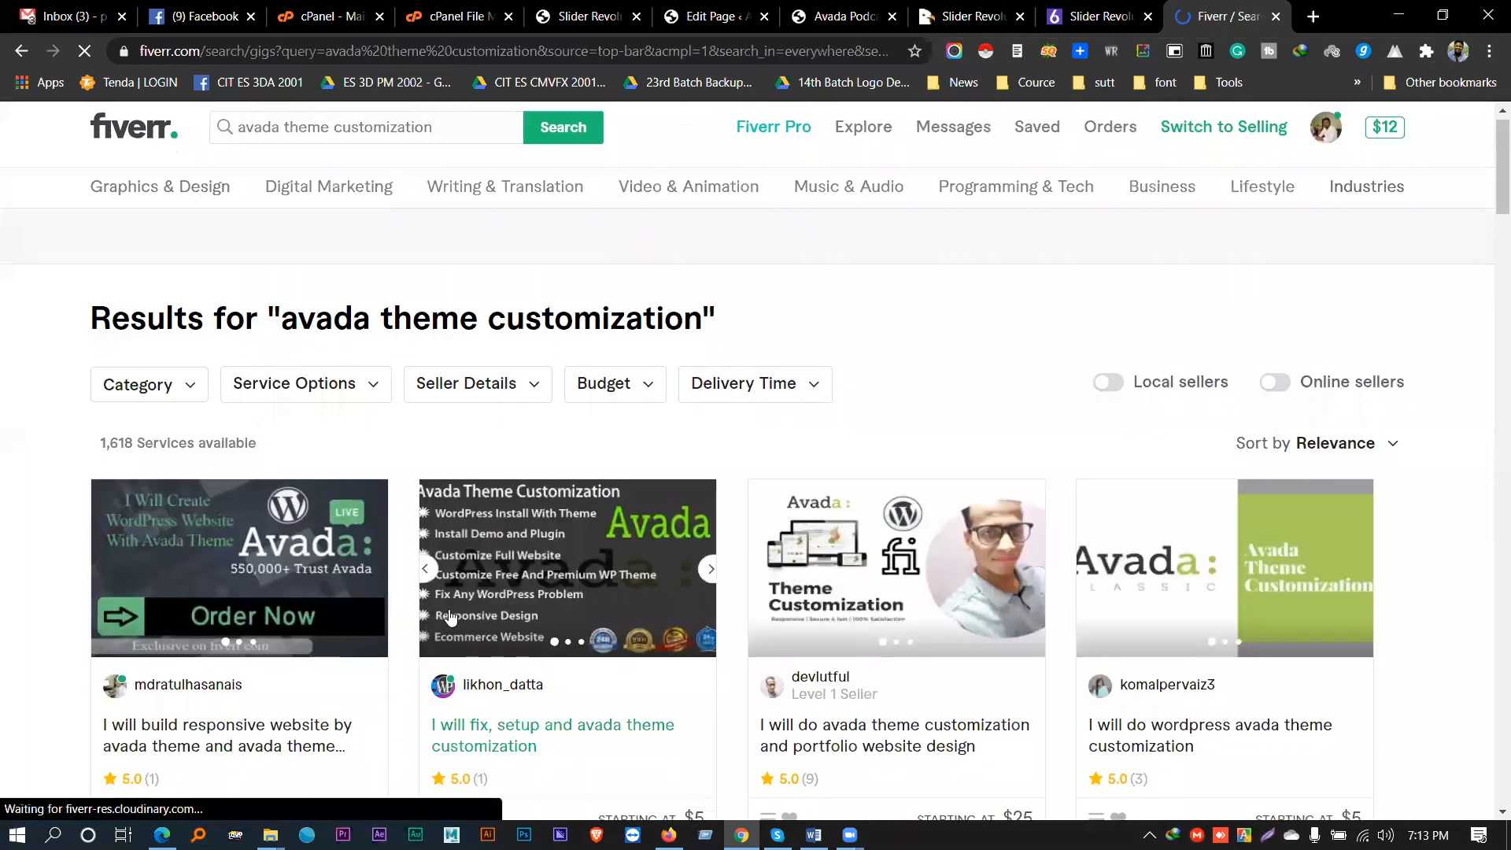
{"action": "scroll", "coordinate": [549, 568], "scroll_direction": "down", "scroll_amount": 2}
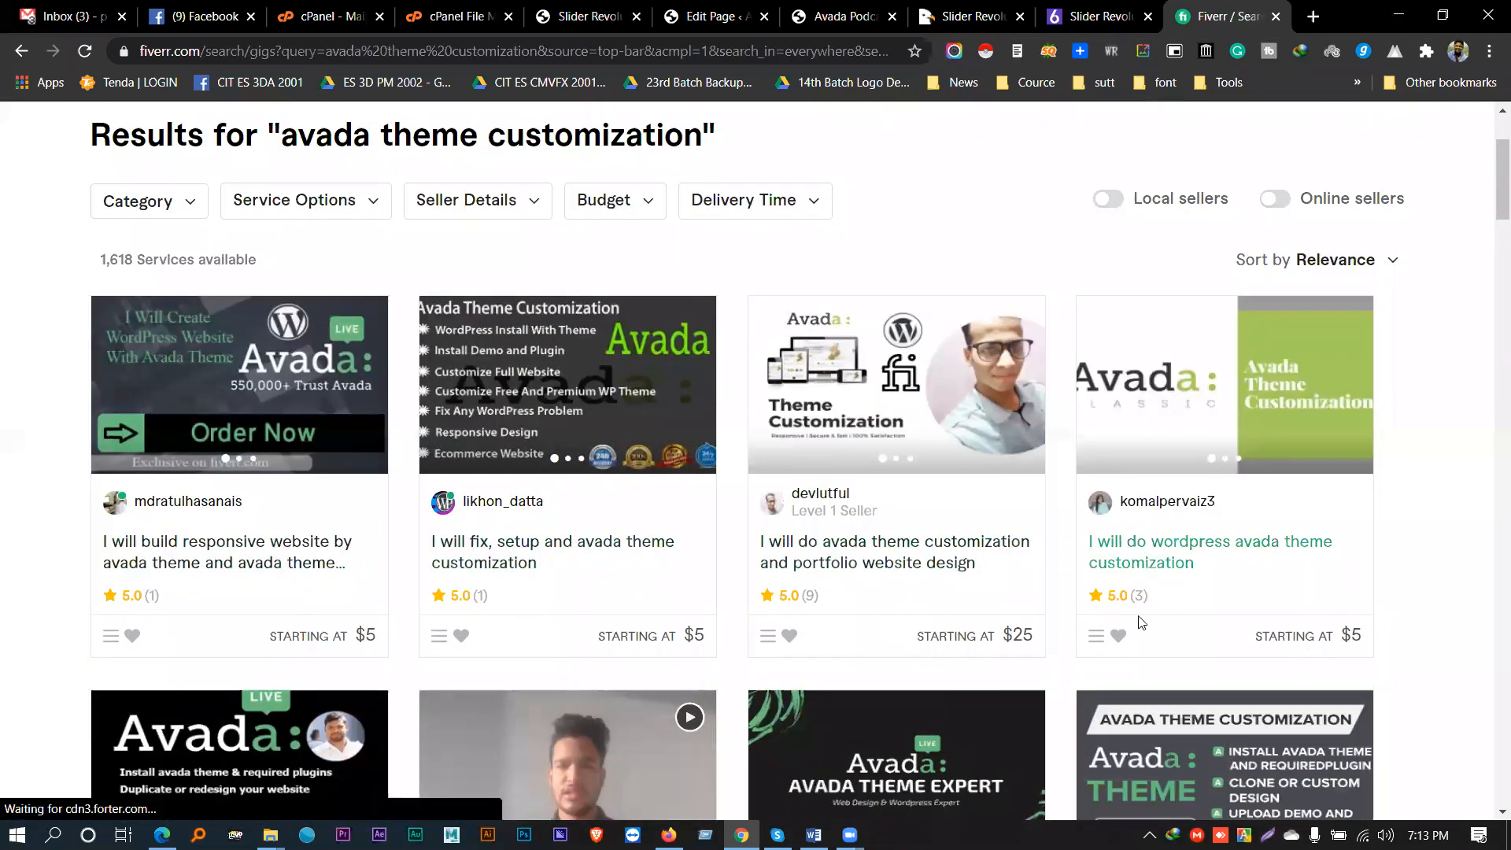
{"action": "scroll", "coordinate": [1139, 622], "scroll_direction": "down", "scroll_amount": 3}
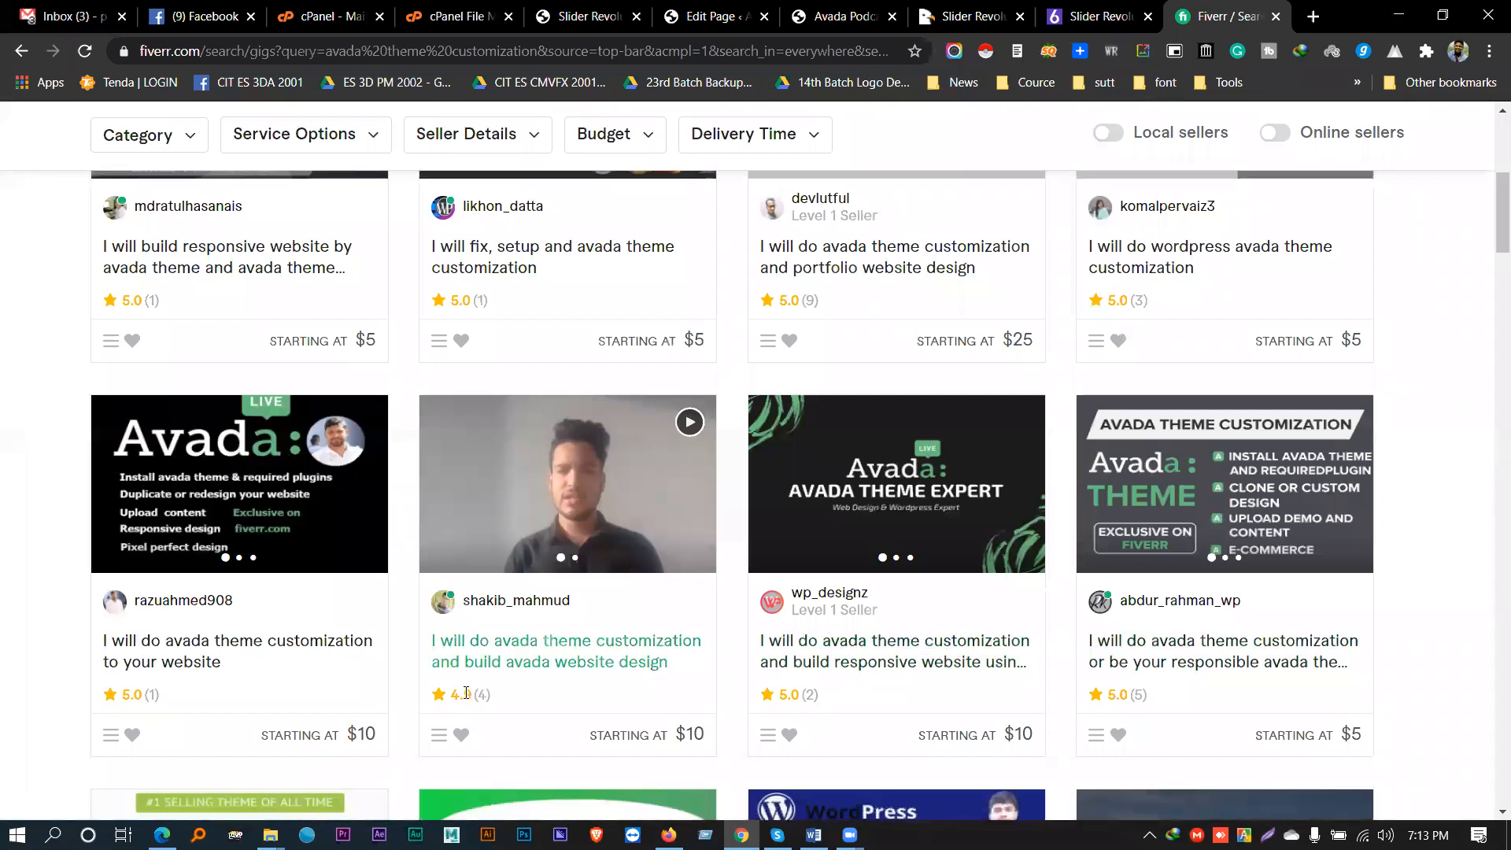
{"action": "scroll", "coordinate": [472, 695], "scroll_direction": "down", "scroll_amount": 1}
{"action": "scroll", "coordinate": [197, 594], "scroll_direction": "down", "scroll_amount": 3}
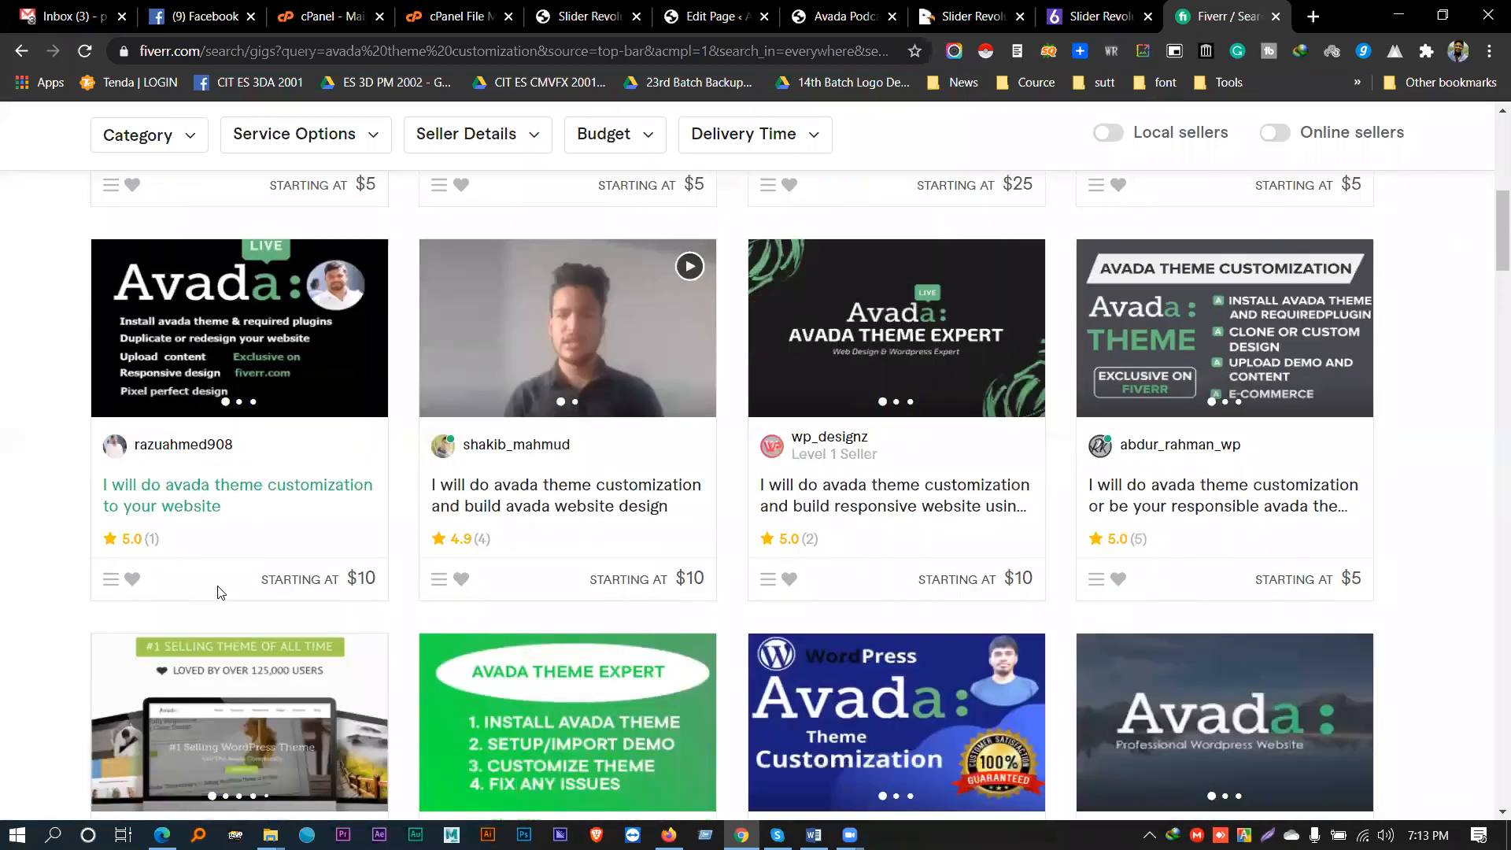
- Browse the results, highlighting a gig's 22 reviews and the 1,618 services count
{"action": "double_click", "coordinate": [158, 694]}
{"action": "scroll", "coordinate": [382, 714], "scroll_direction": "down", "scroll_amount": 2}
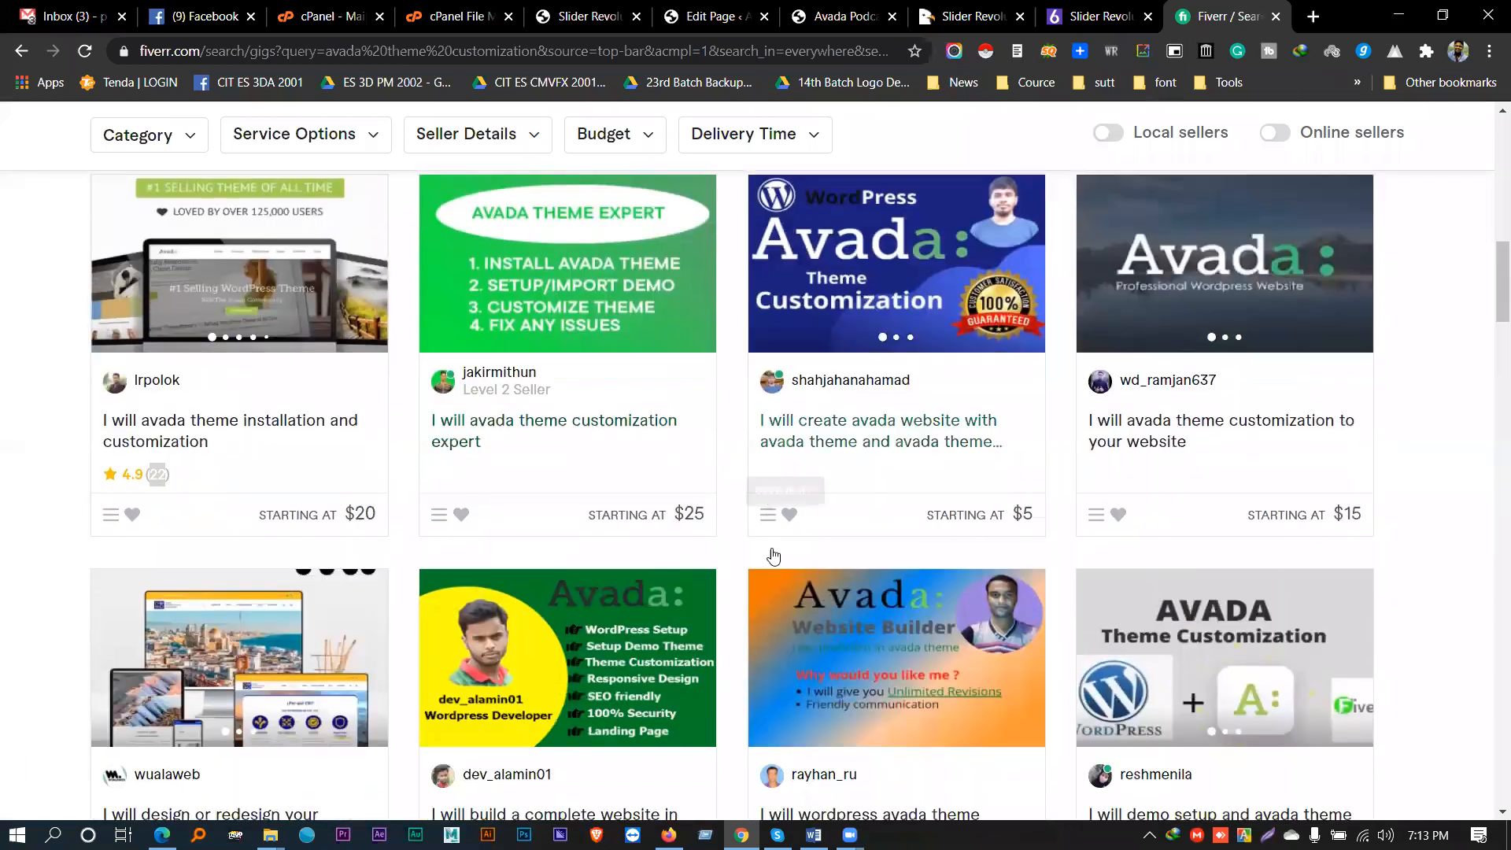
{"action": "scroll", "coordinate": [787, 554], "scroll_direction": "down", "scroll_amount": 5}
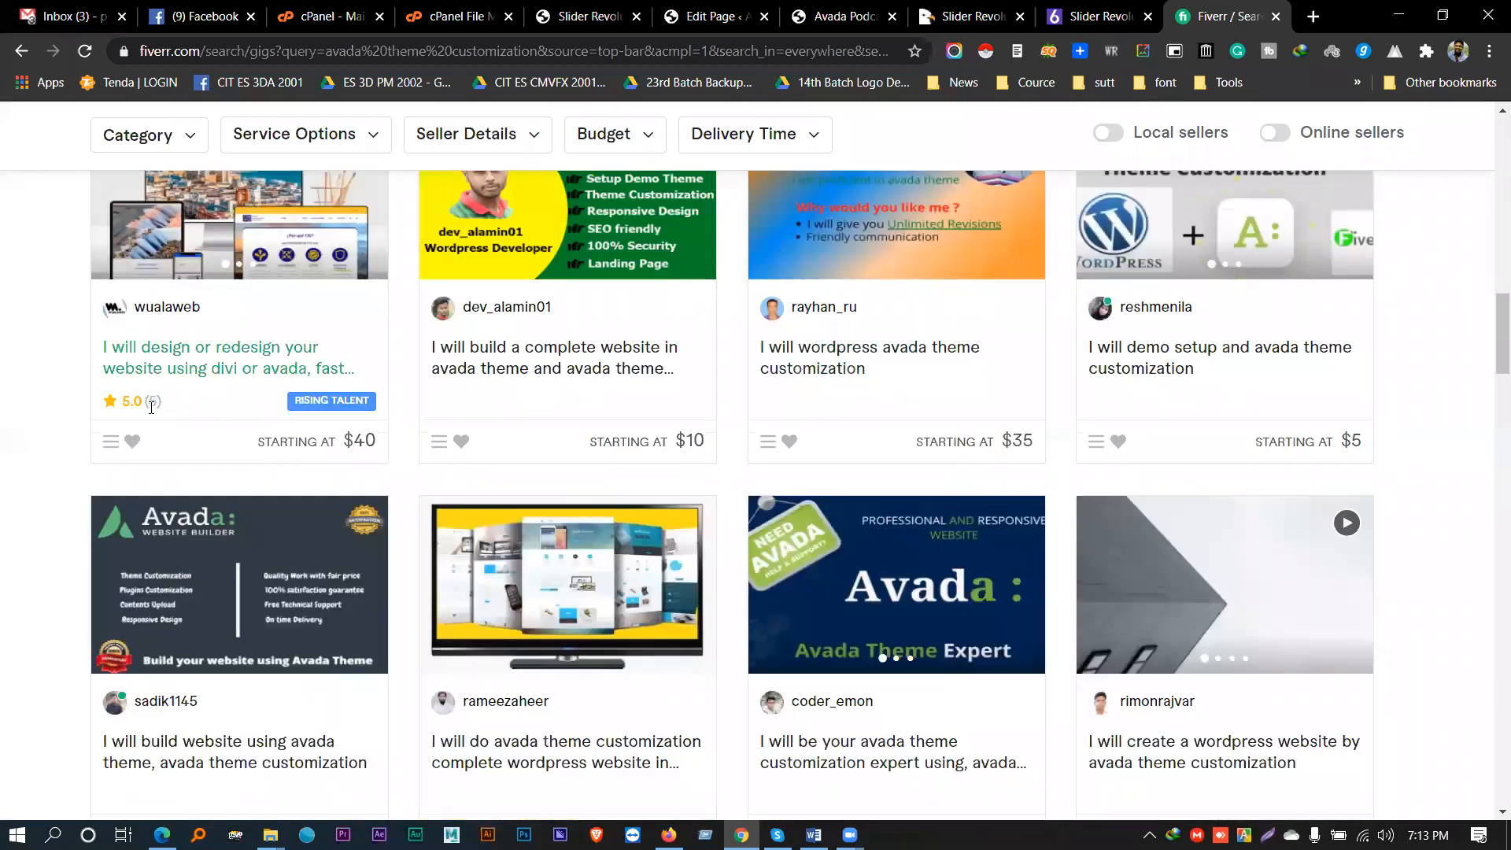
{"action": "scroll", "coordinate": [188, 480], "scroll_direction": "down", "scroll_amount": 3}
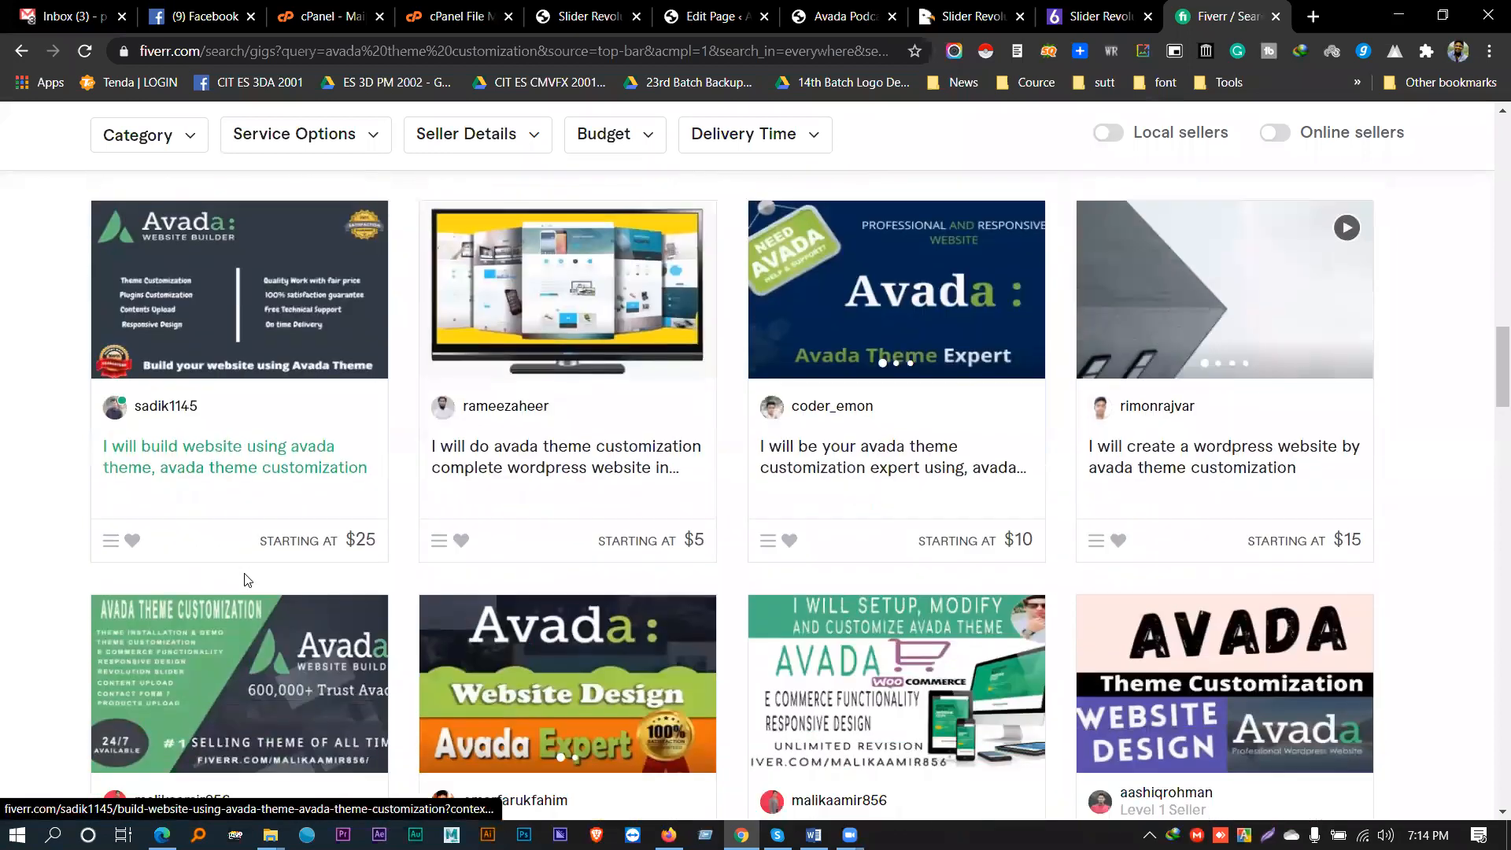
{"action": "scroll", "coordinate": [256, 580], "scroll_direction": "up", "scroll_amount": 12}
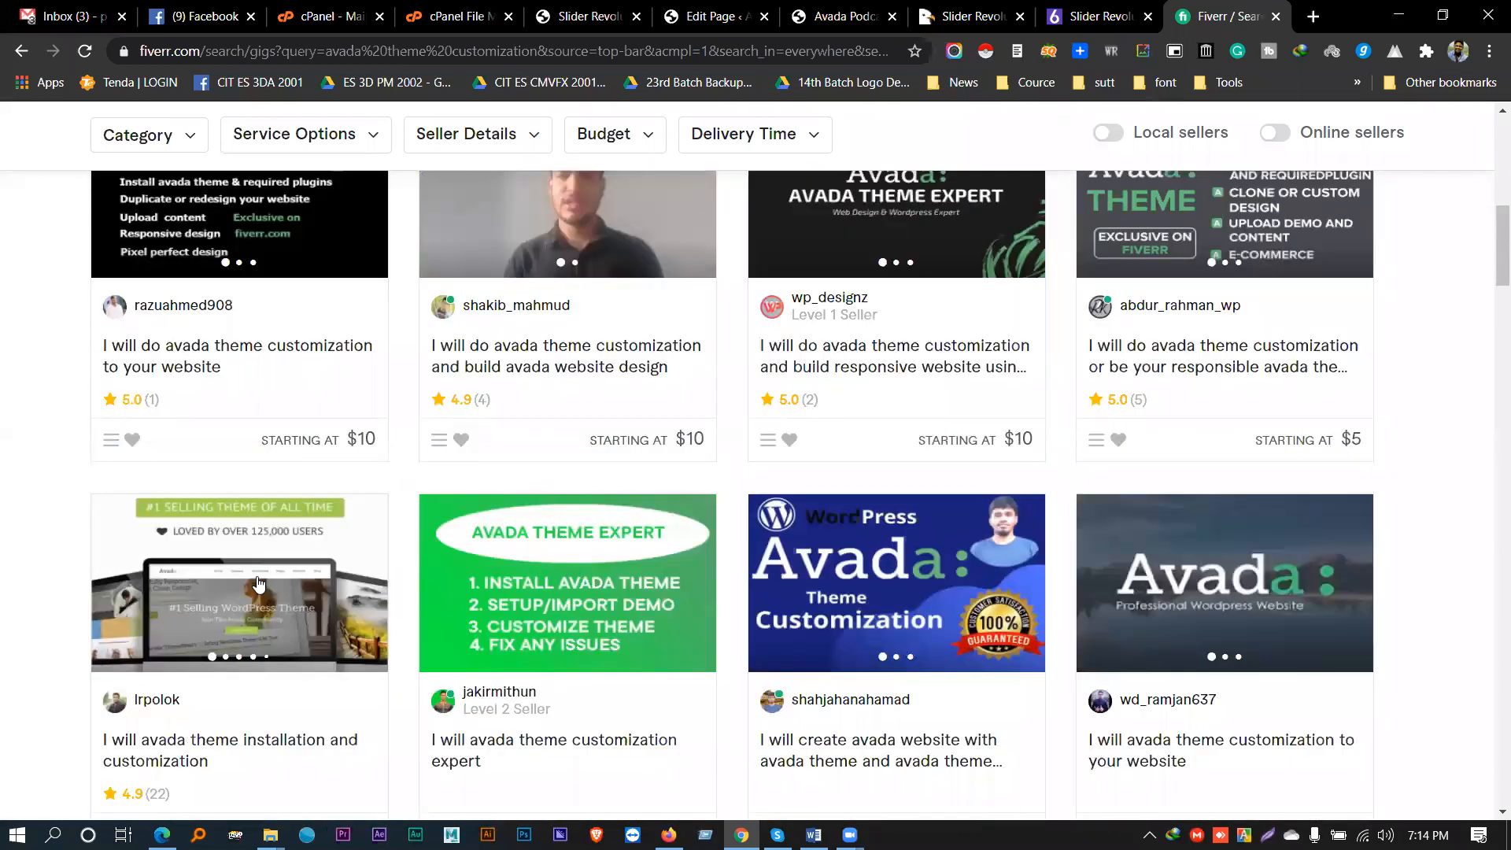
{"action": "scroll", "coordinate": [258, 582], "scroll_direction": "up", "scroll_amount": 8}
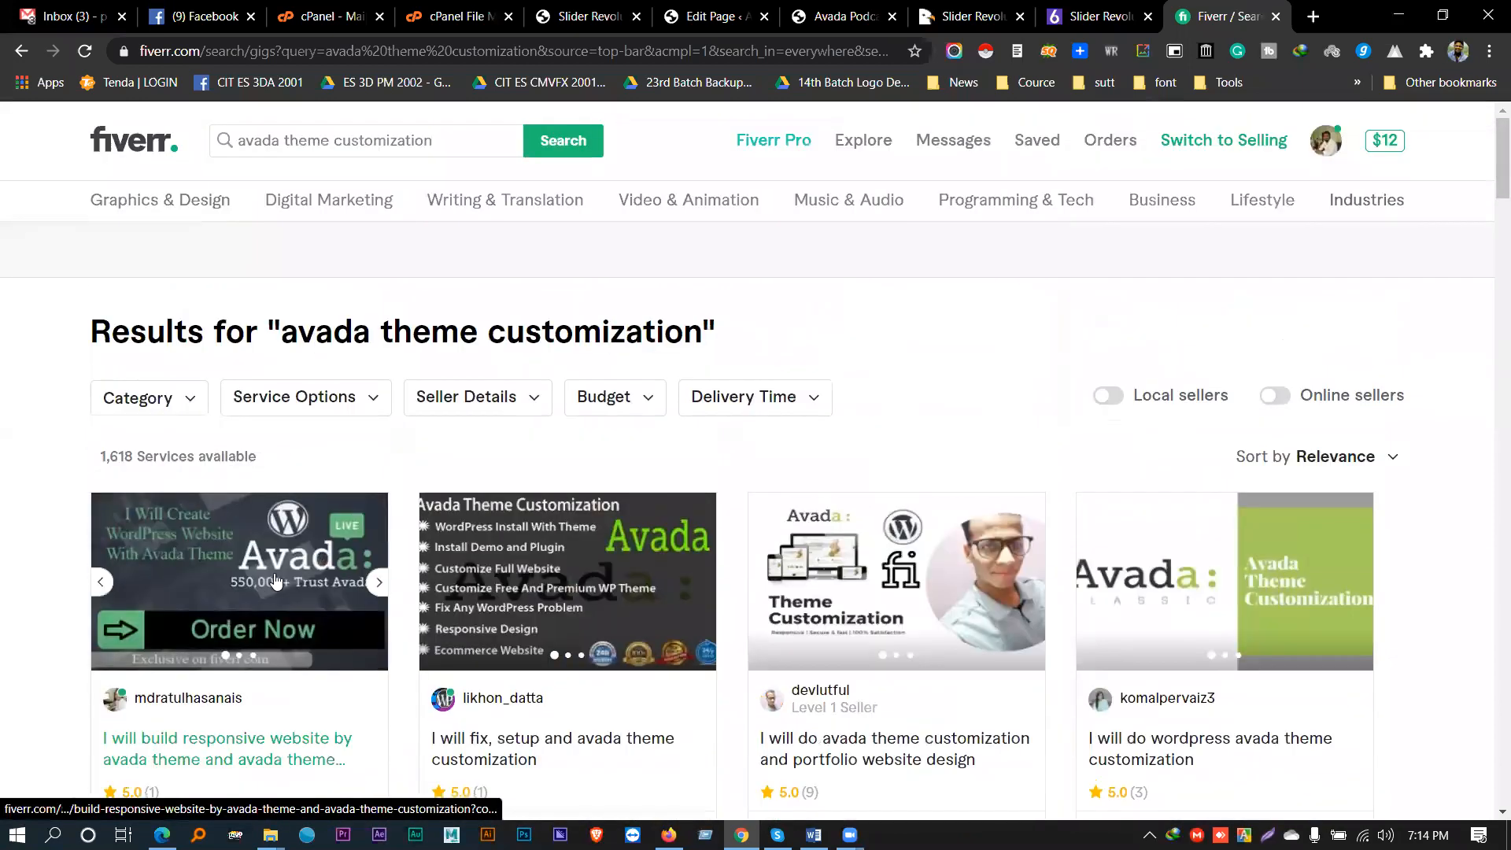
{"action": "double_click", "coordinate": [123, 454]}
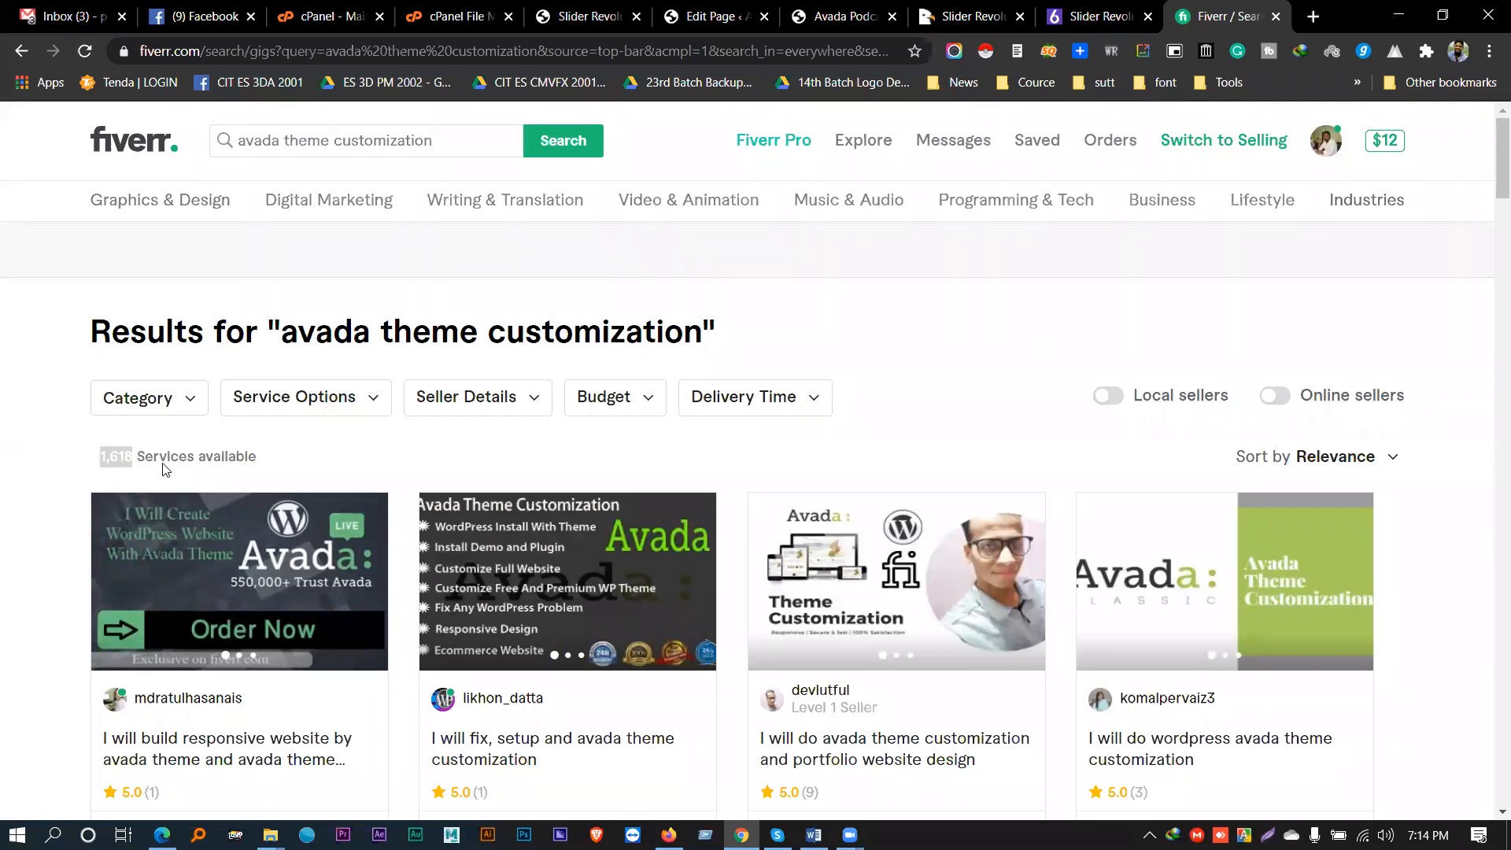
- Highlight the words of the 'avada theme customization' results heading, then clear the selection
{"action": "double_click", "coordinate": [317, 325]}
{"action": "left_click_drag", "start_coordinate": [316, 326], "coordinate": [565, 326]}
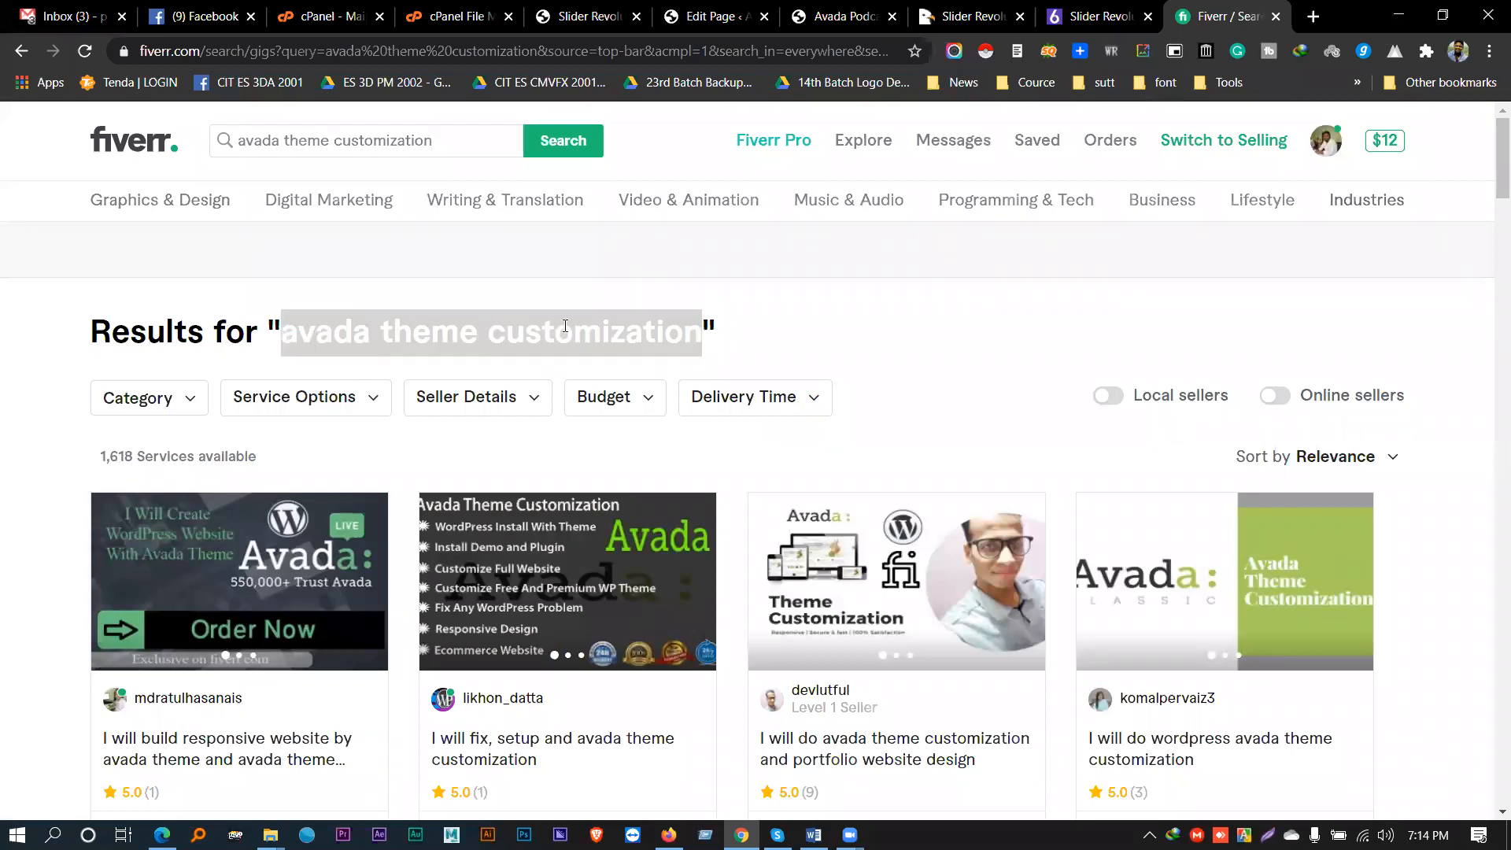
{"action": "double_click", "coordinate": [427, 324]}
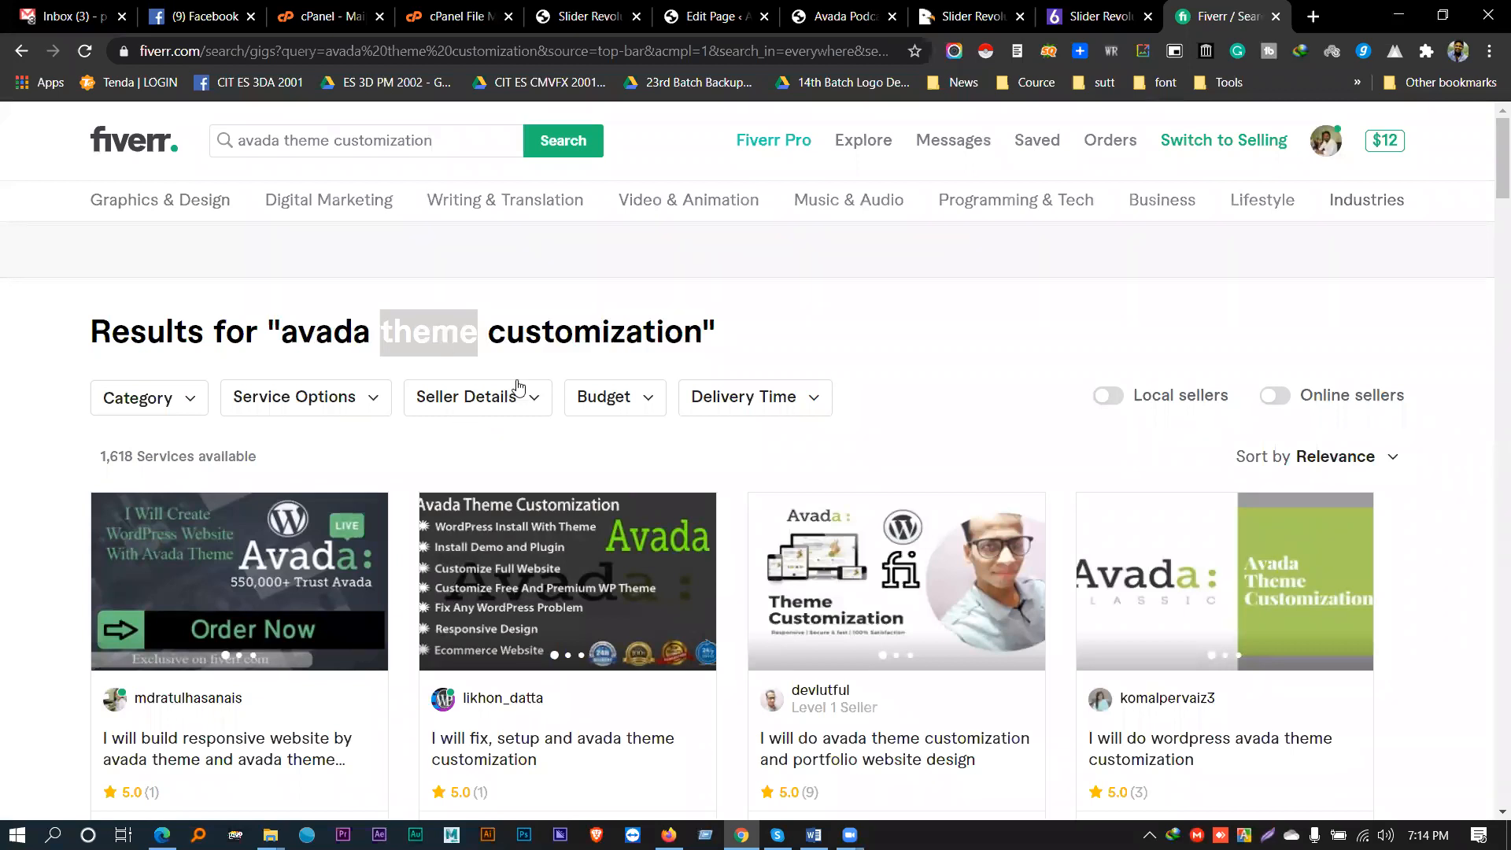
{"action": "left_click", "coordinate": [477, 325]}
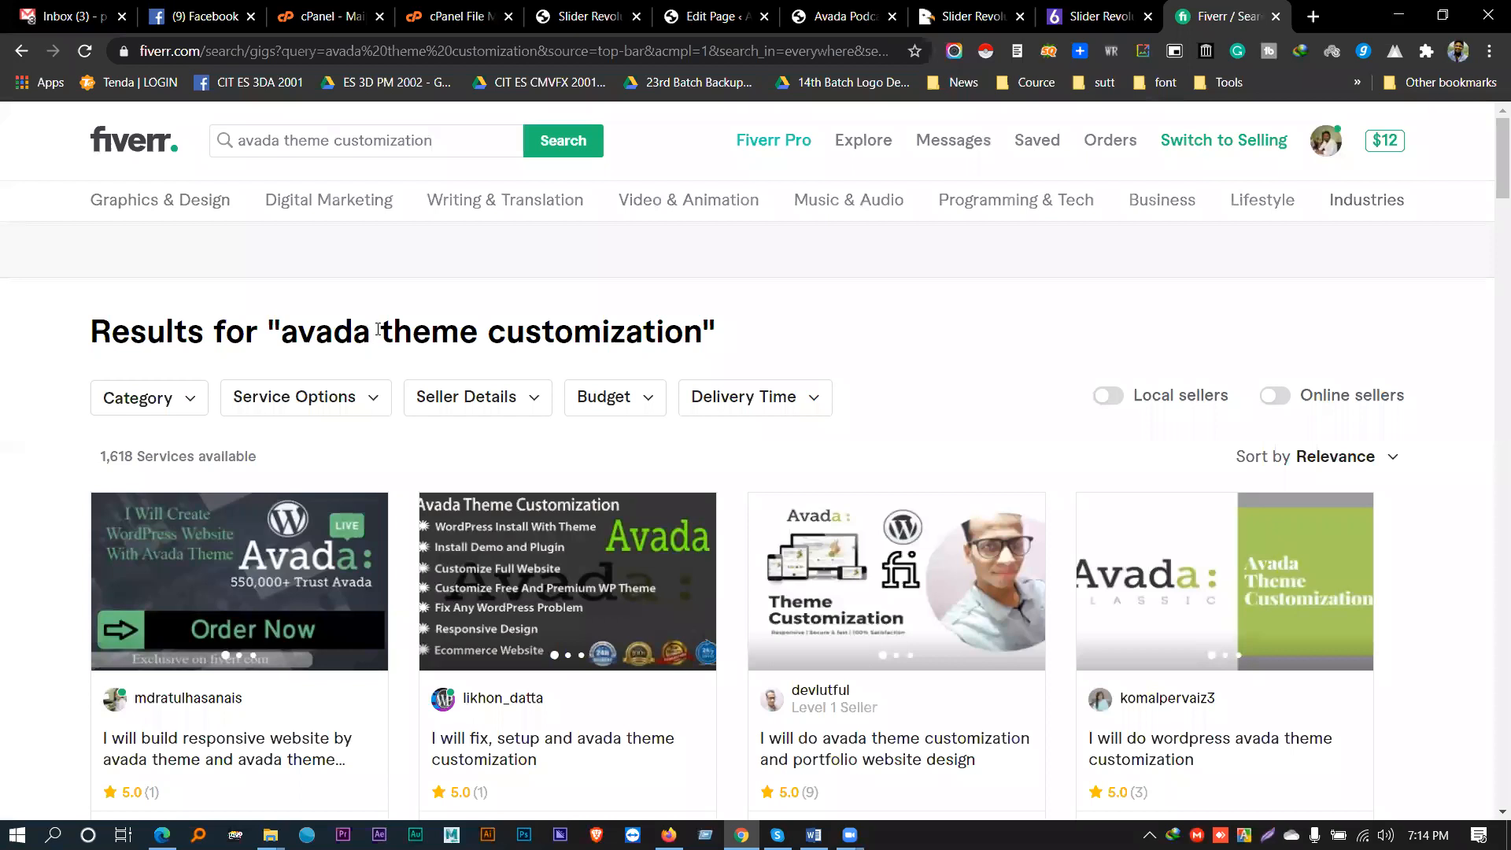
{"action": "left_click_drag", "start_coordinate": [371, 329], "coordinate": [496, 337]}
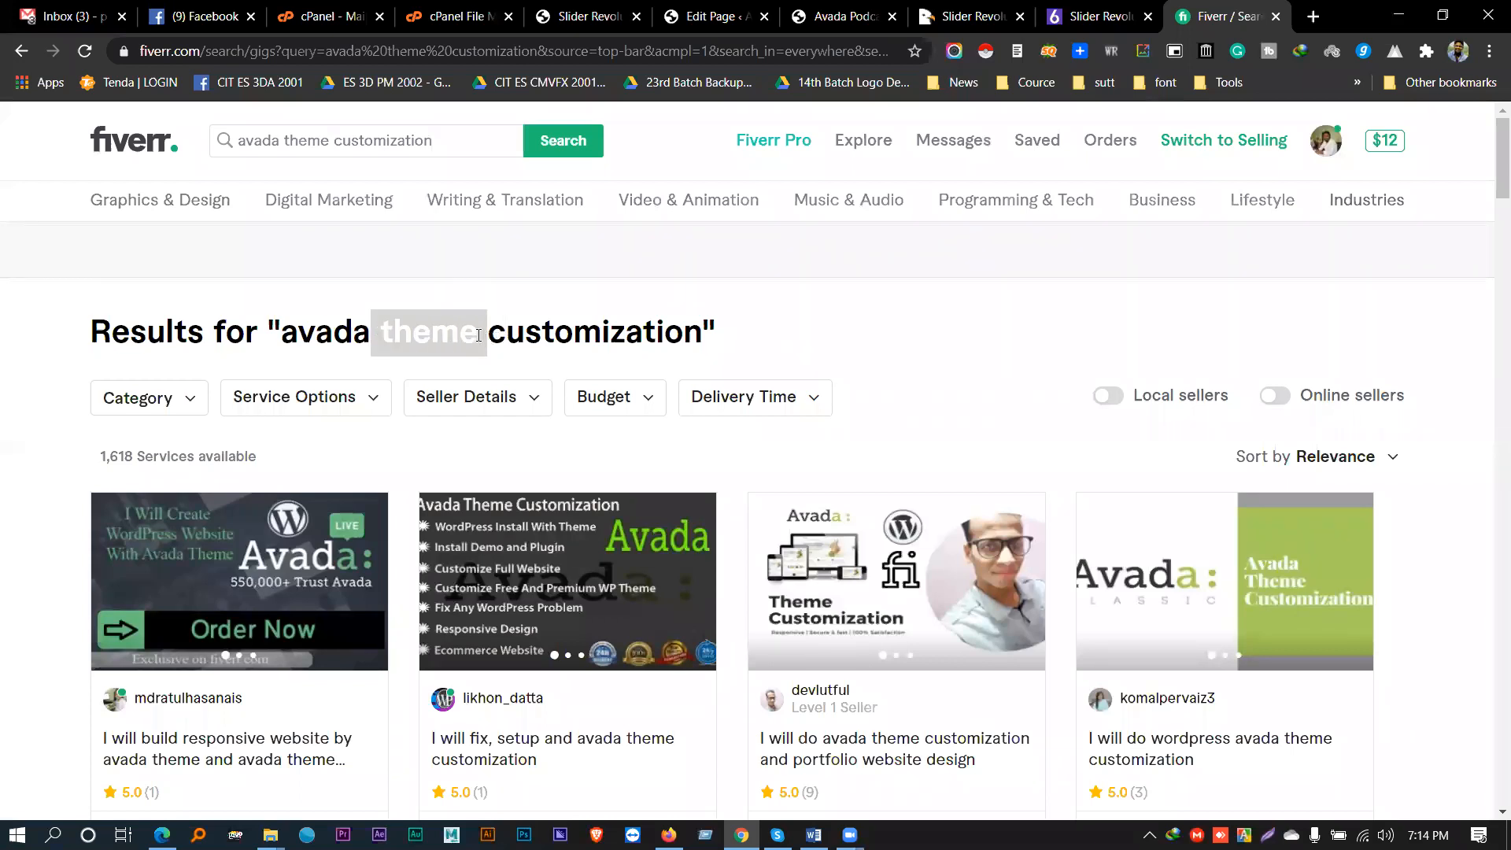
{"action": "left_click", "coordinate": [478, 335]}
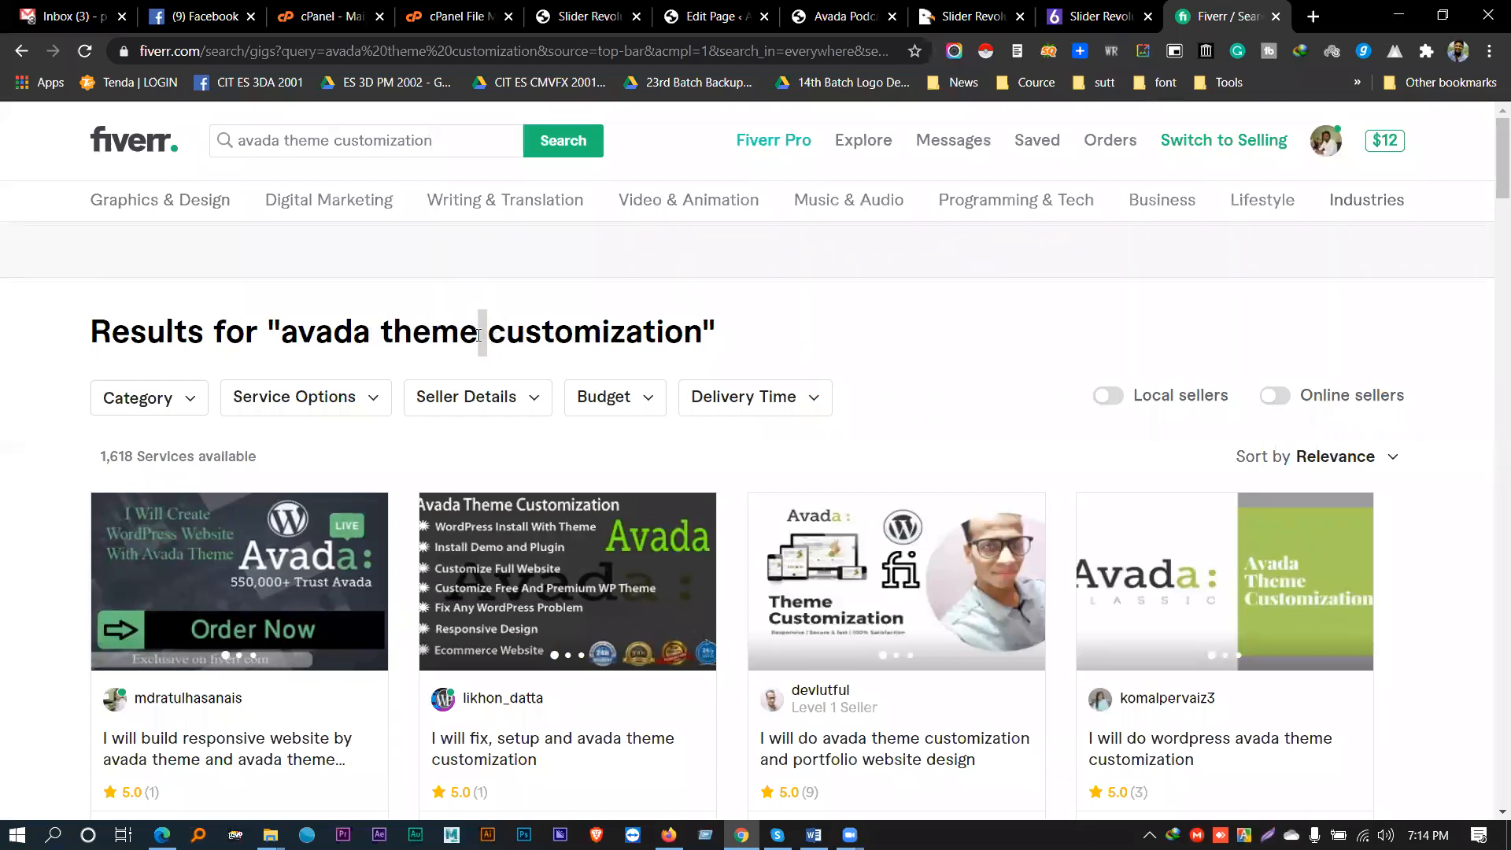
- Start replacing the Fiverr query with 'sho', moving to the shopify suggestion
{"action": "triple_click", "coordinate": [281, 142]}
{"action": "type", "text": "sho"}
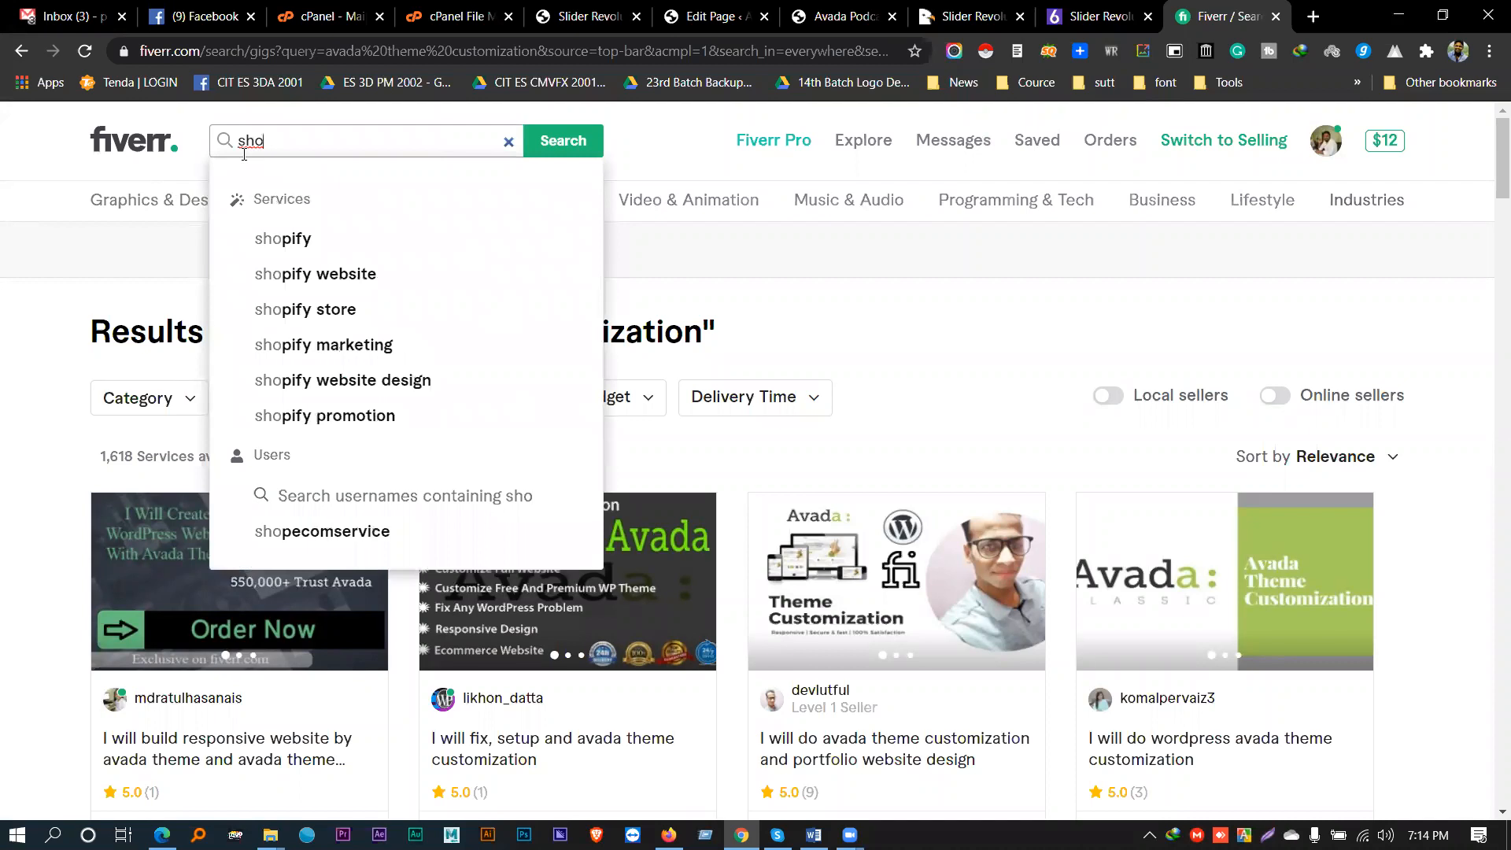
{"action": "key", "text": "Down"}
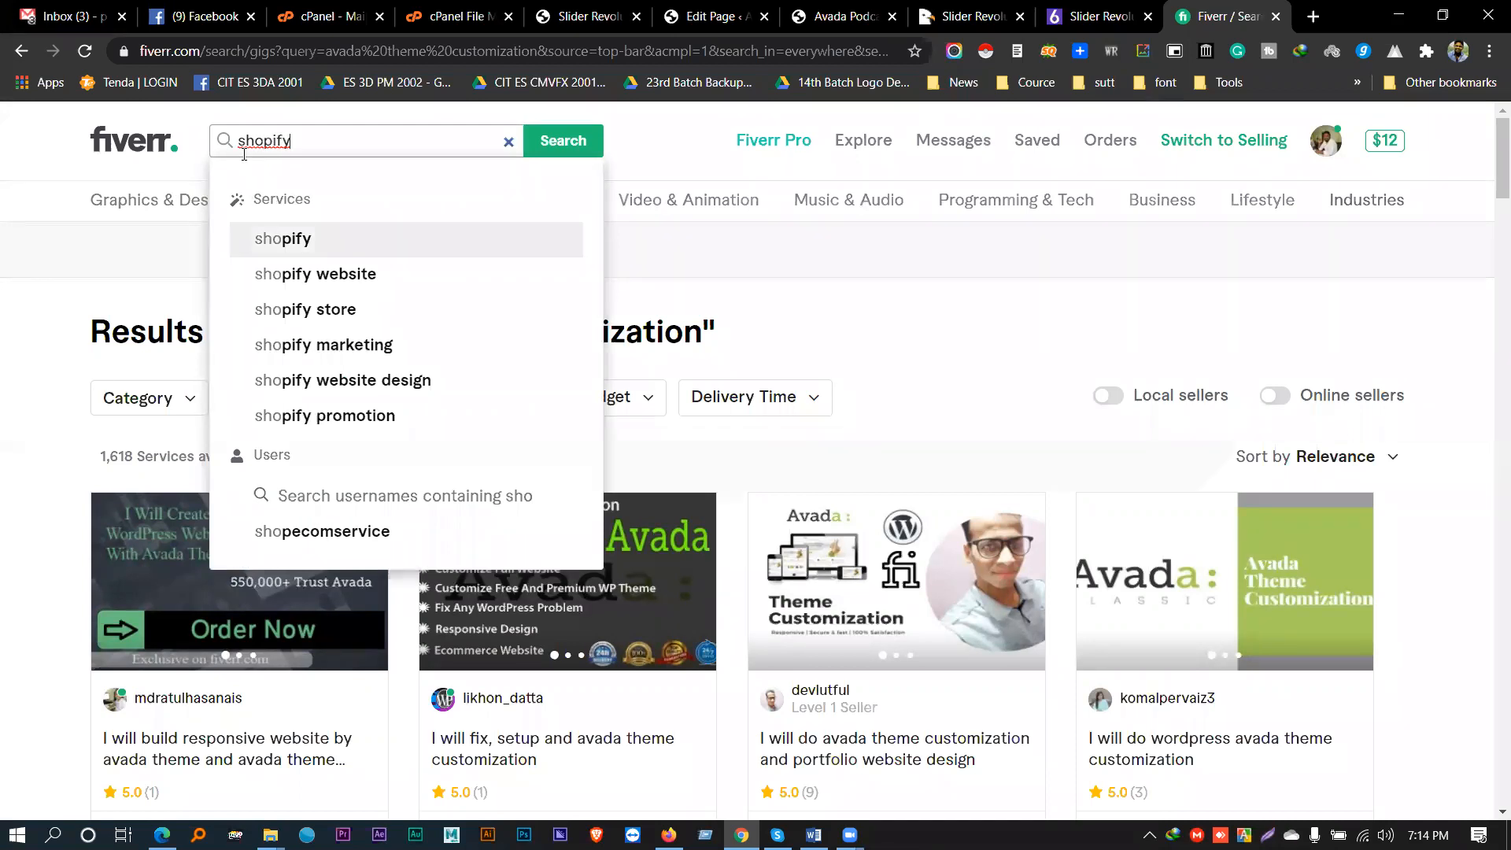
- In a new tab, search Google for 'shaifa theme', which returns sahifa theme results
{"action": "key", "text": "ctrl+t"}
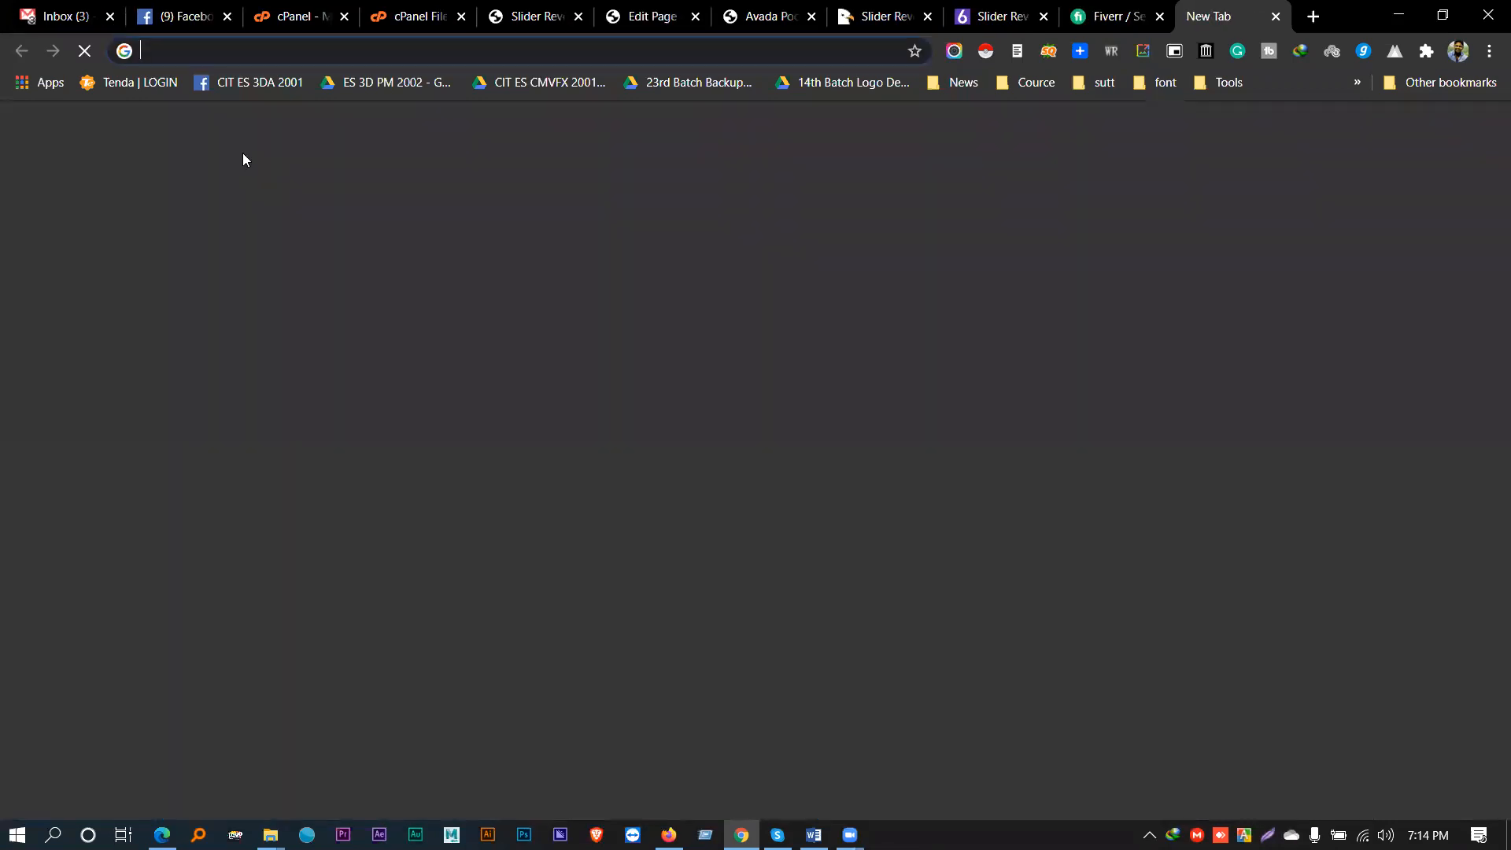
{"action": "type", "text": "shaif"}
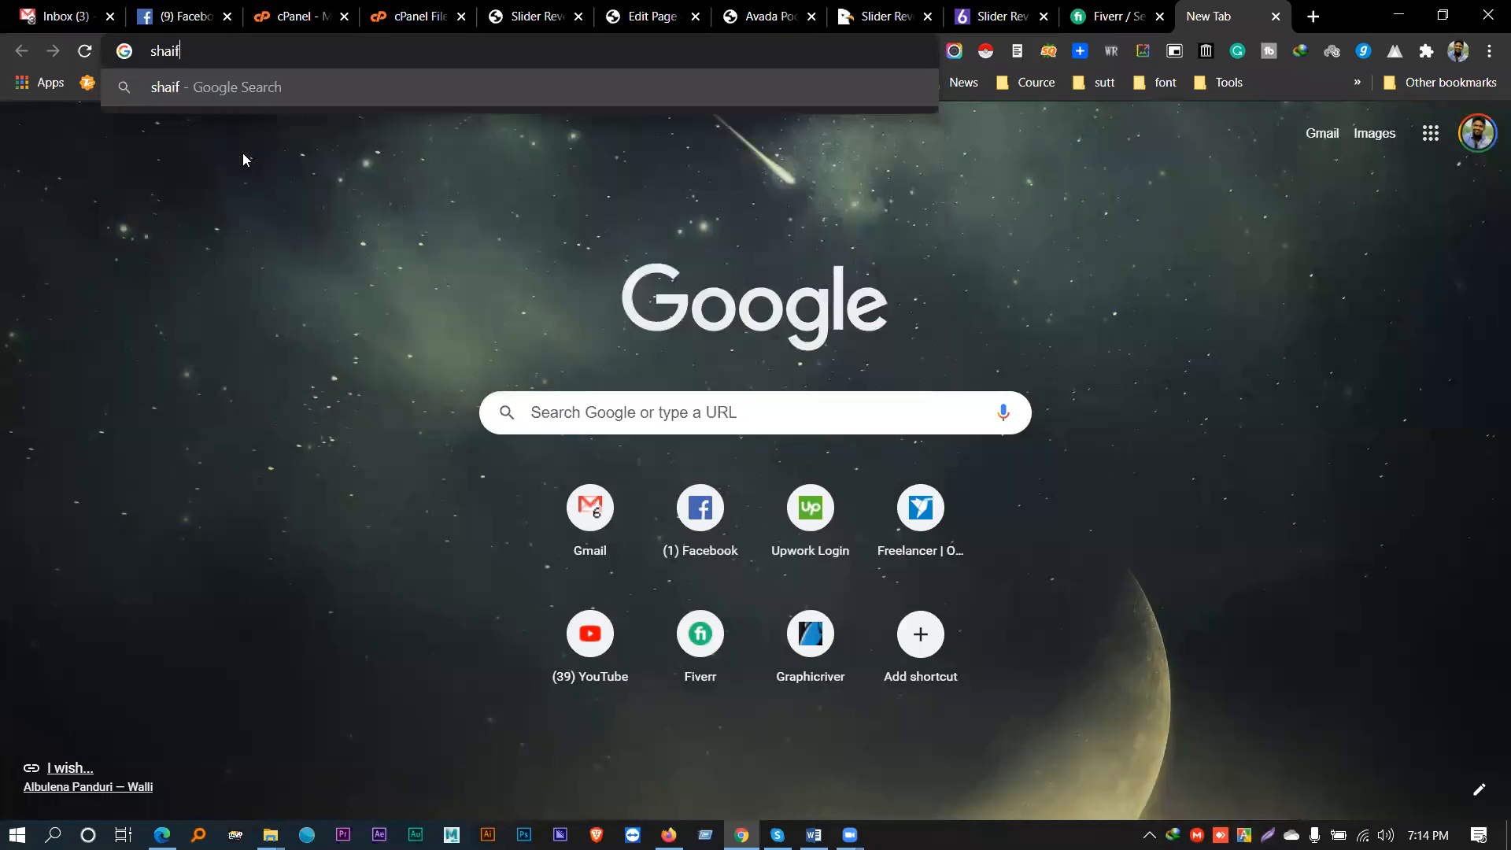
{"action": "type", "text": "a theme"}
{"action": "key", "text": "Return"}
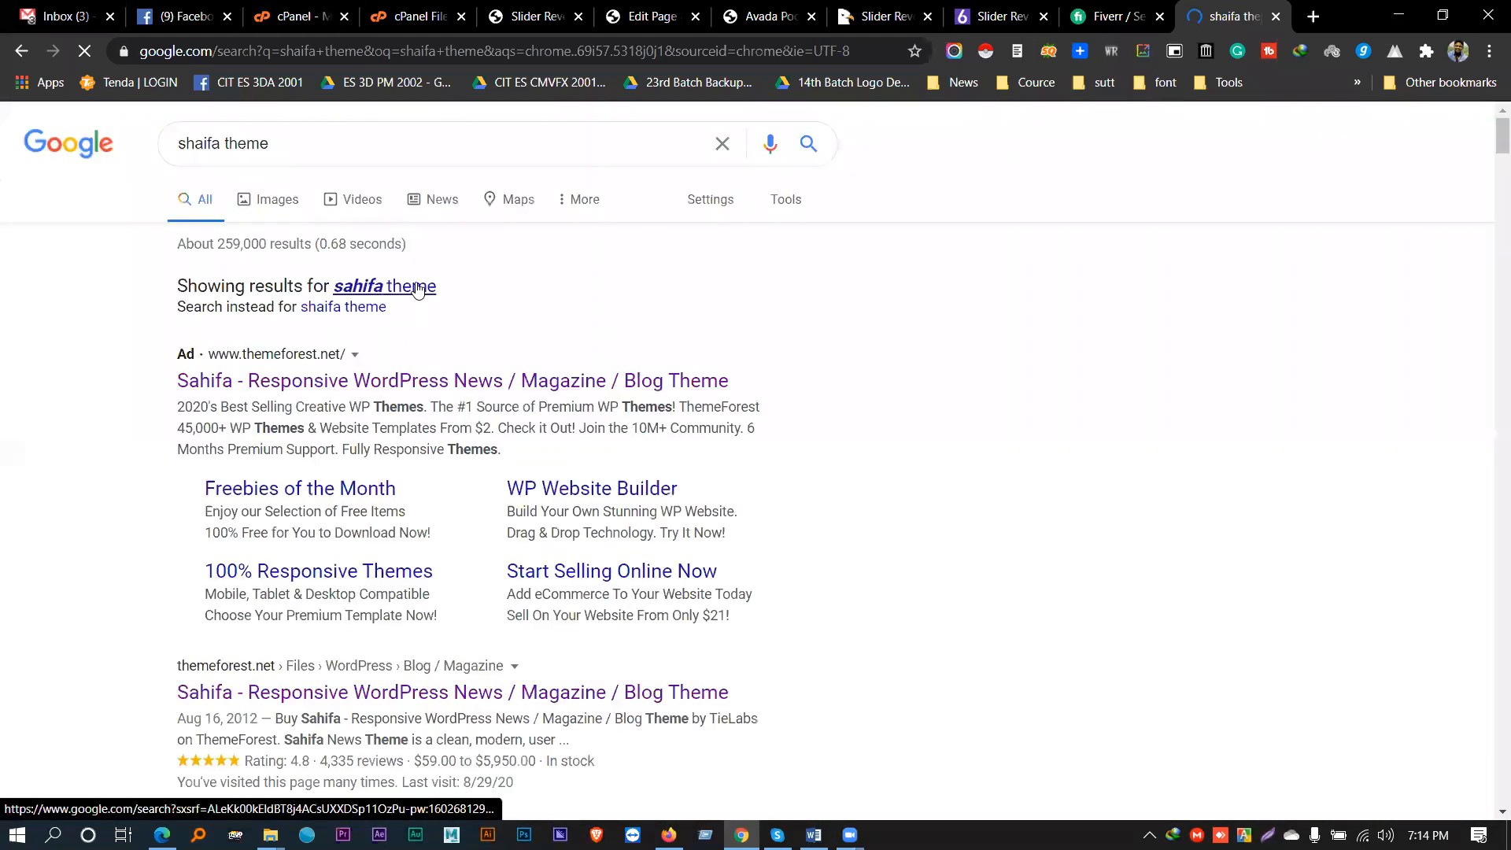
- Copy the Google search query and paste it into Fiverr's search box
{"action": "triple_click", "coordinate": [244, 143]}
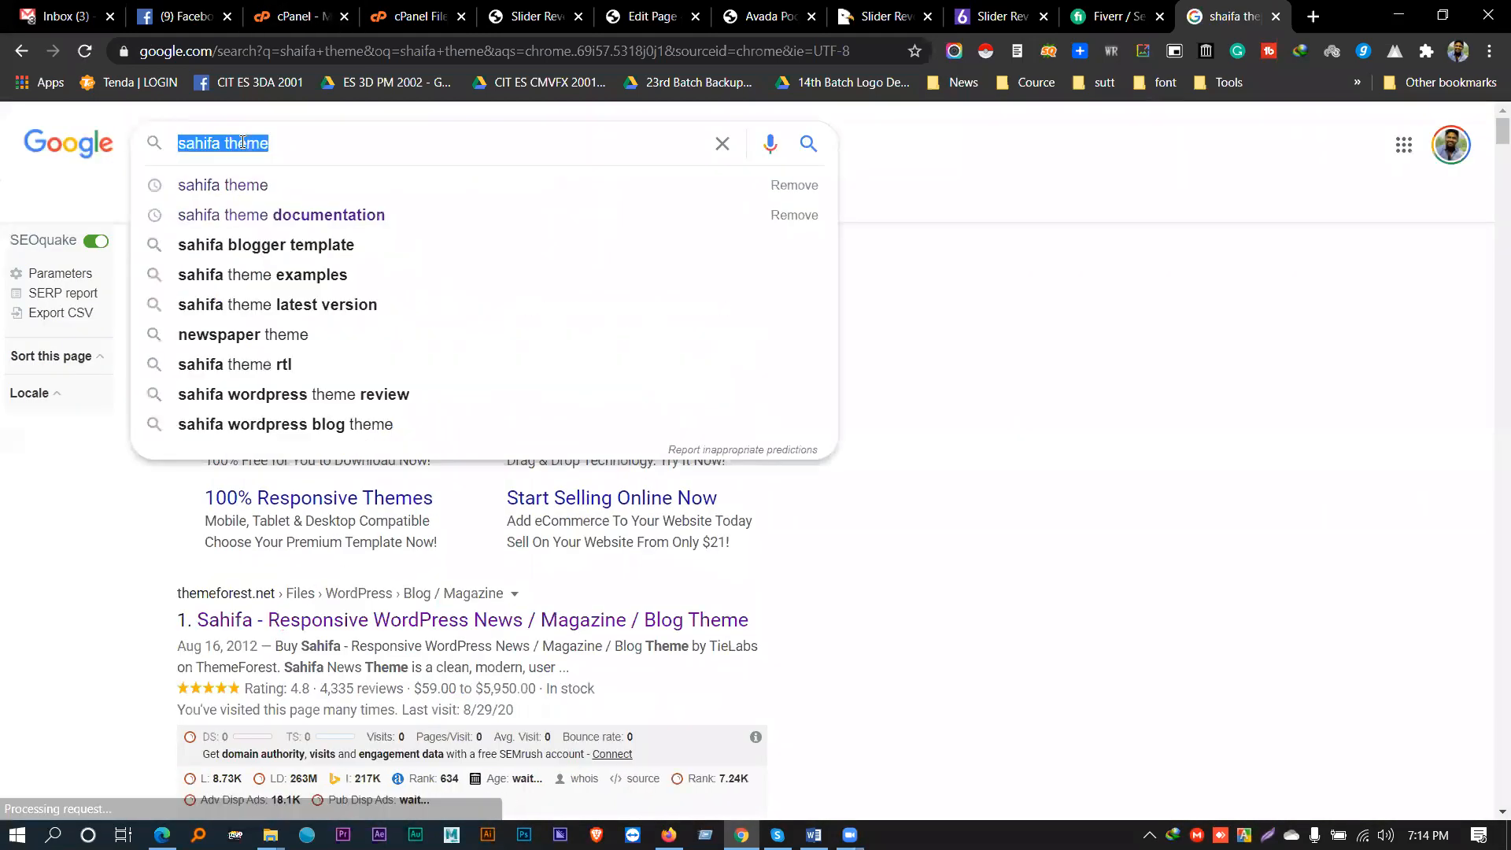
{"action": "left_click", "coordinate": [1096, 16]}
{"action": "key", "text": "ctrl+a"}
{"action": "type", "text": "sahifa theme"}
- Replace the Fiverr search with 'newspaper theme customization' and run it, showing 912 services
{"action": "key", "text": "ctrl+a"}
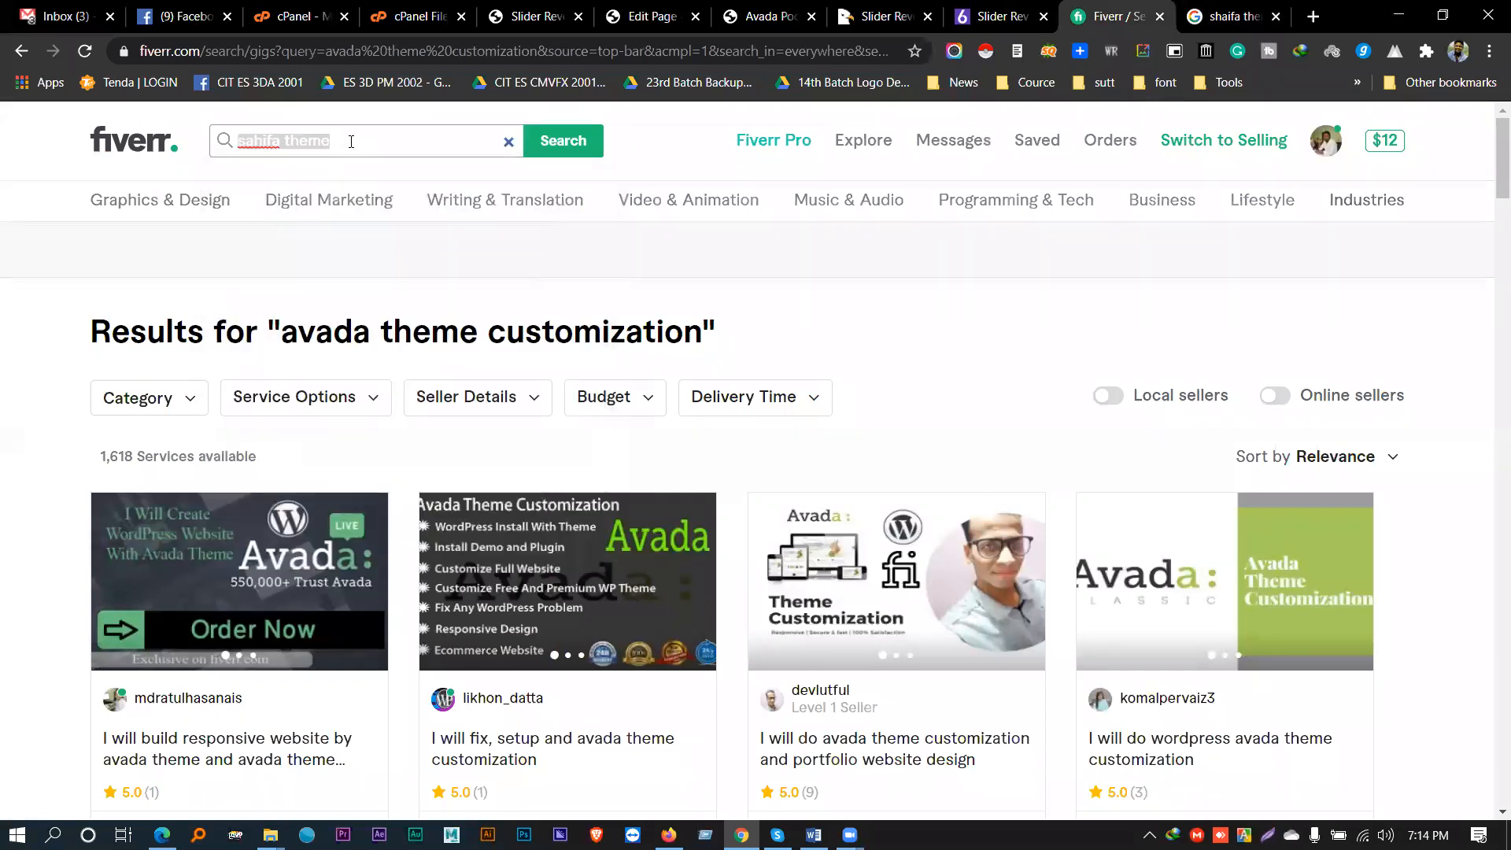
{"action": "type", "text": "new"}
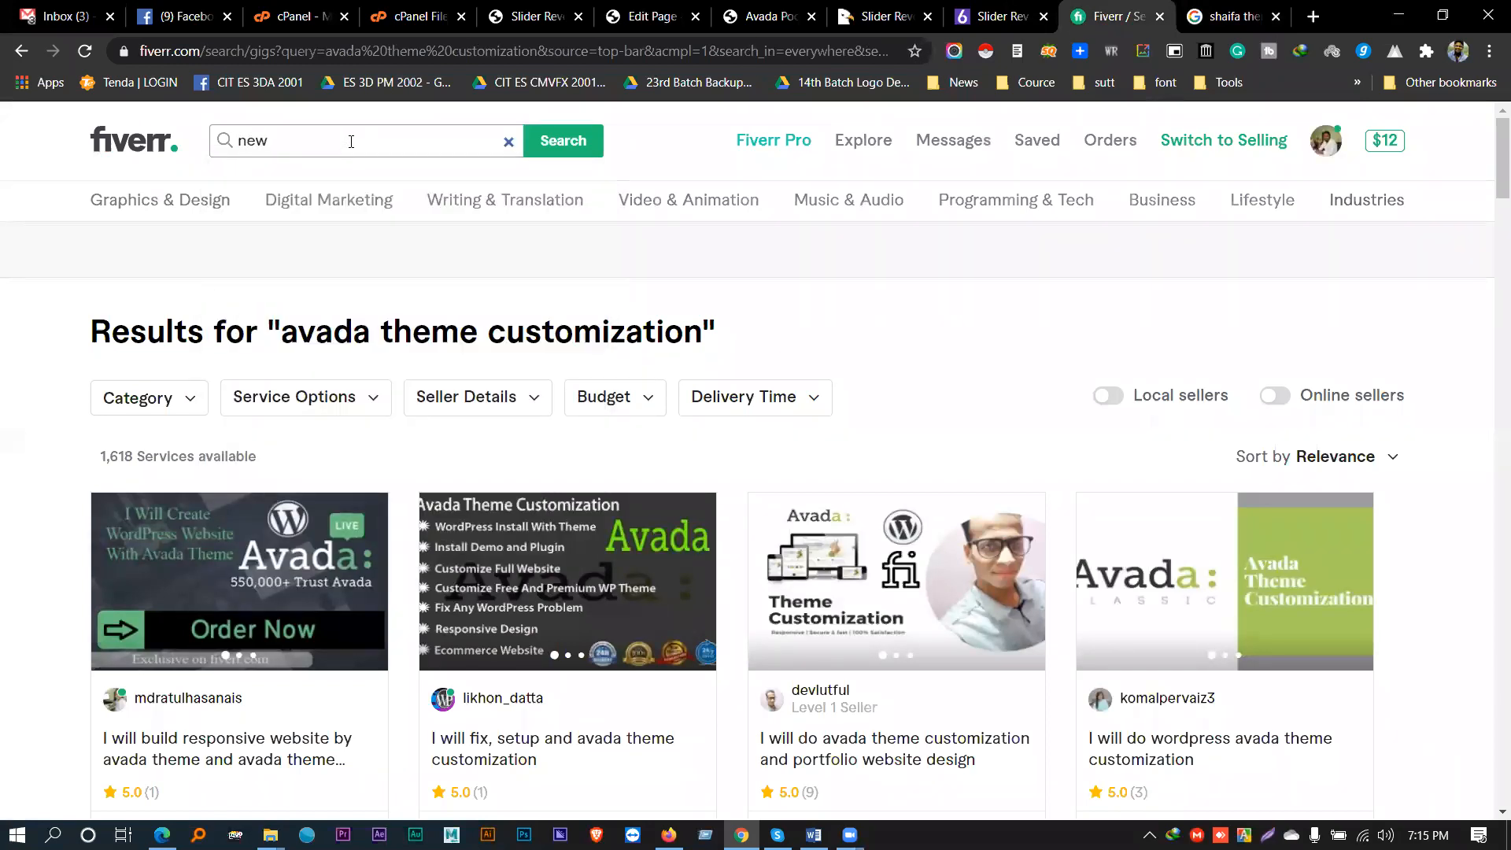
{"action": "type", "text": "spaper theme customization"}
{"action": "key", "text": "Return"}
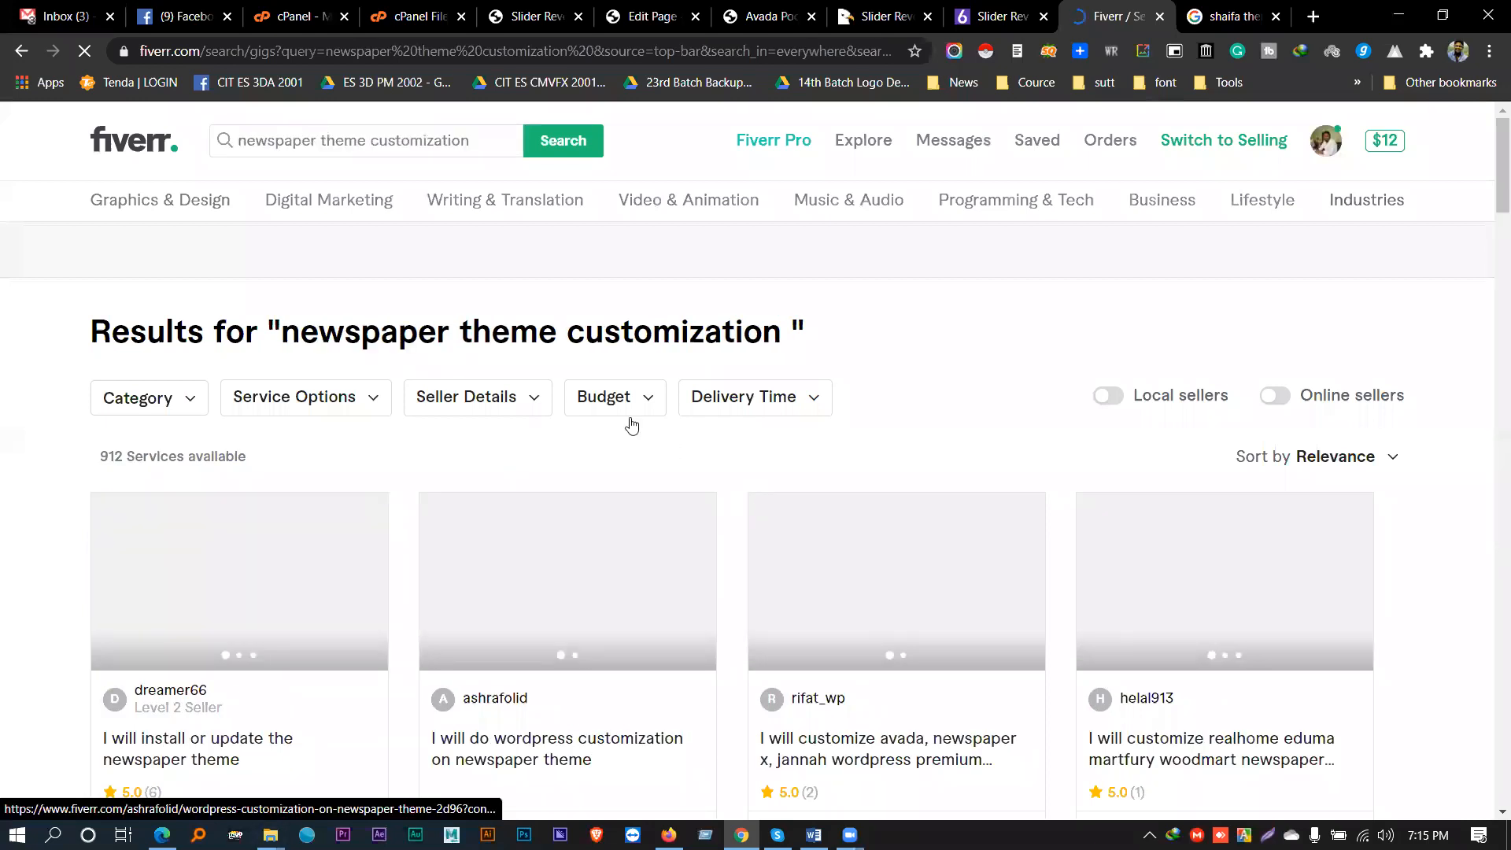
{"action": "scroll", "coordinate": [535, 340], "scroll_direction": "down", "scroll_amount": 3}
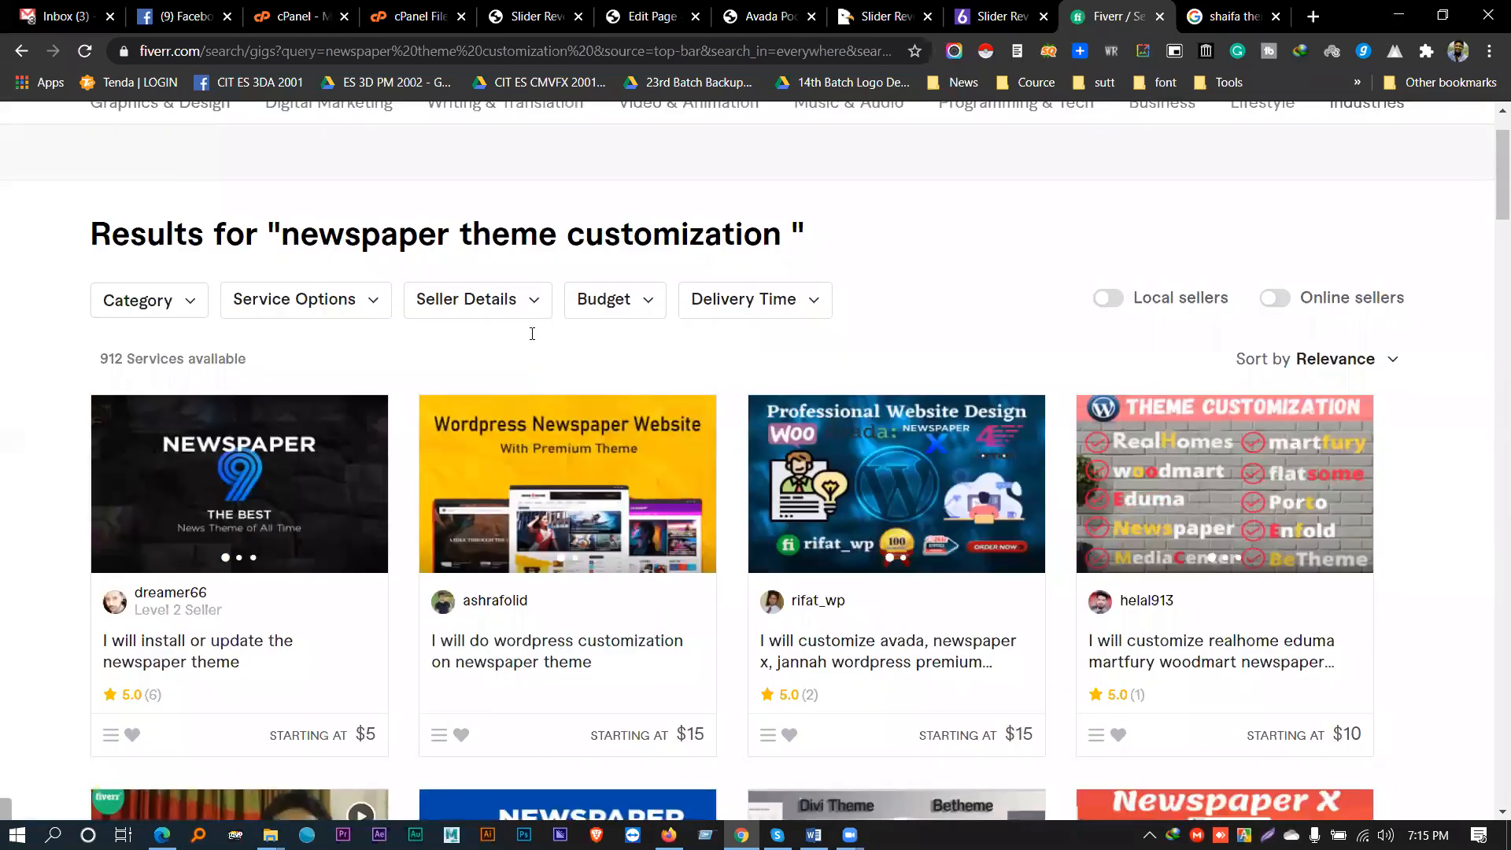
{"action": "scroll", "coordinate": [267, 393], "scroll_direction": "down", "scroll_amount": 4}
{"action": "scroll", "coordinate": [266, 490], "scroll_direction": "down", "scroll_amount": 3}
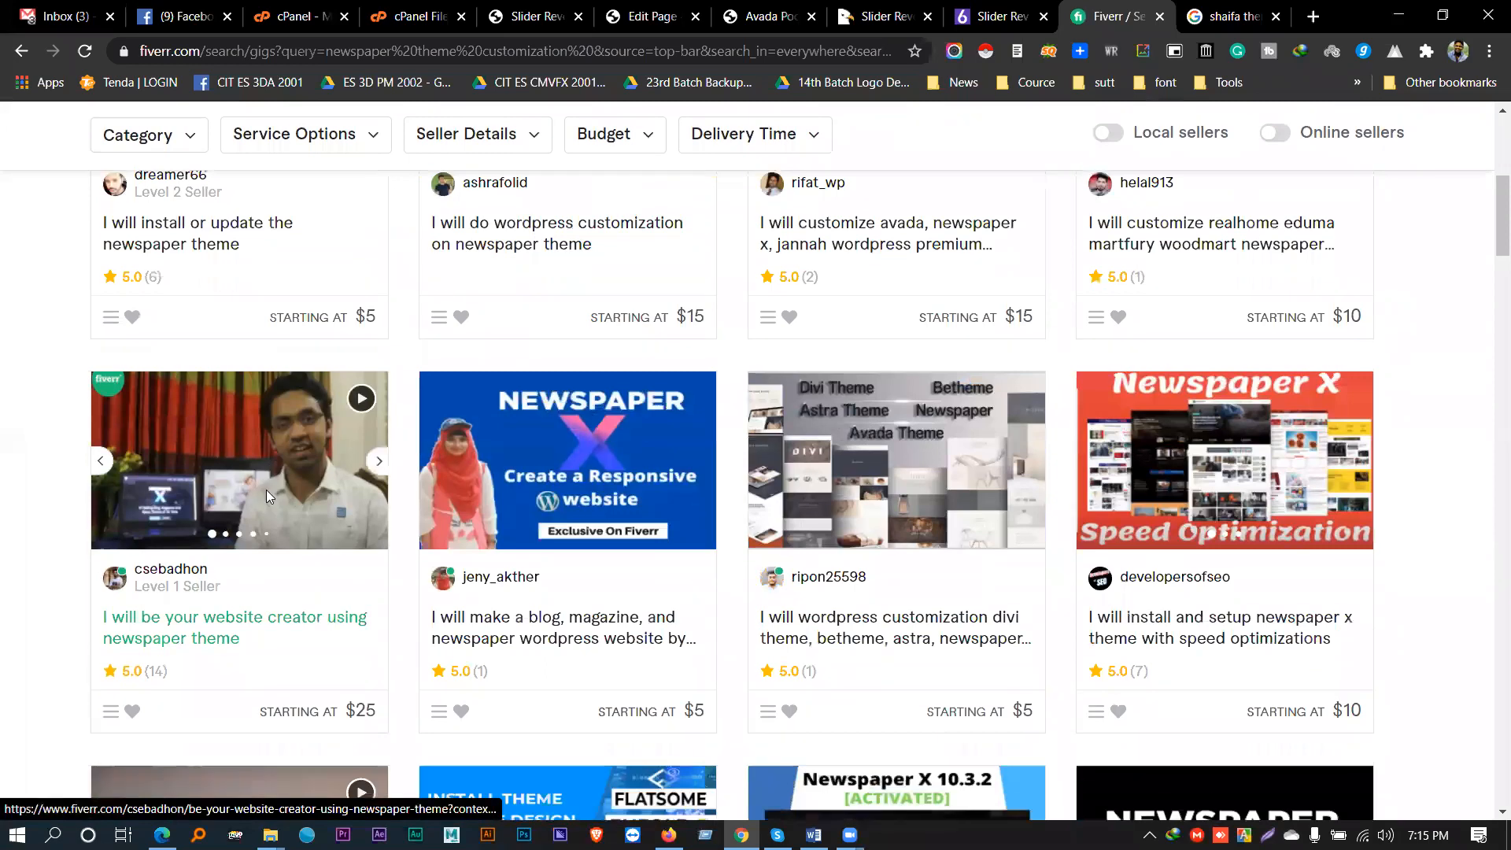
{"action": "scroll", "coordinate": [268, 311], "scroll_direction": "down", "scroll_amount": 3}
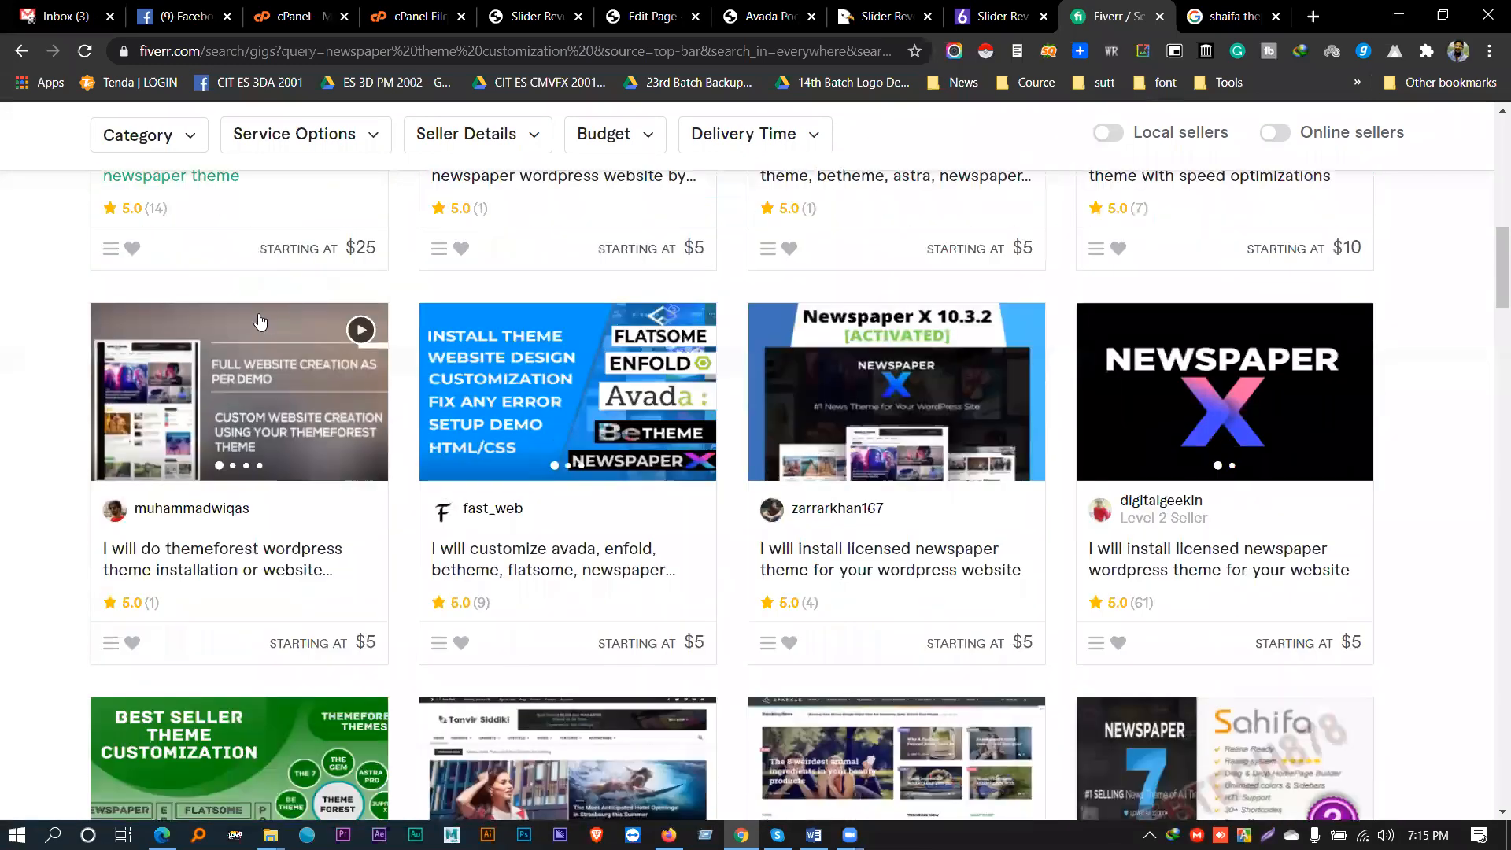
{"action": "scroll", "coordinate": [260, 325], "scroll_direction": "down", "scroll_amount": 2}
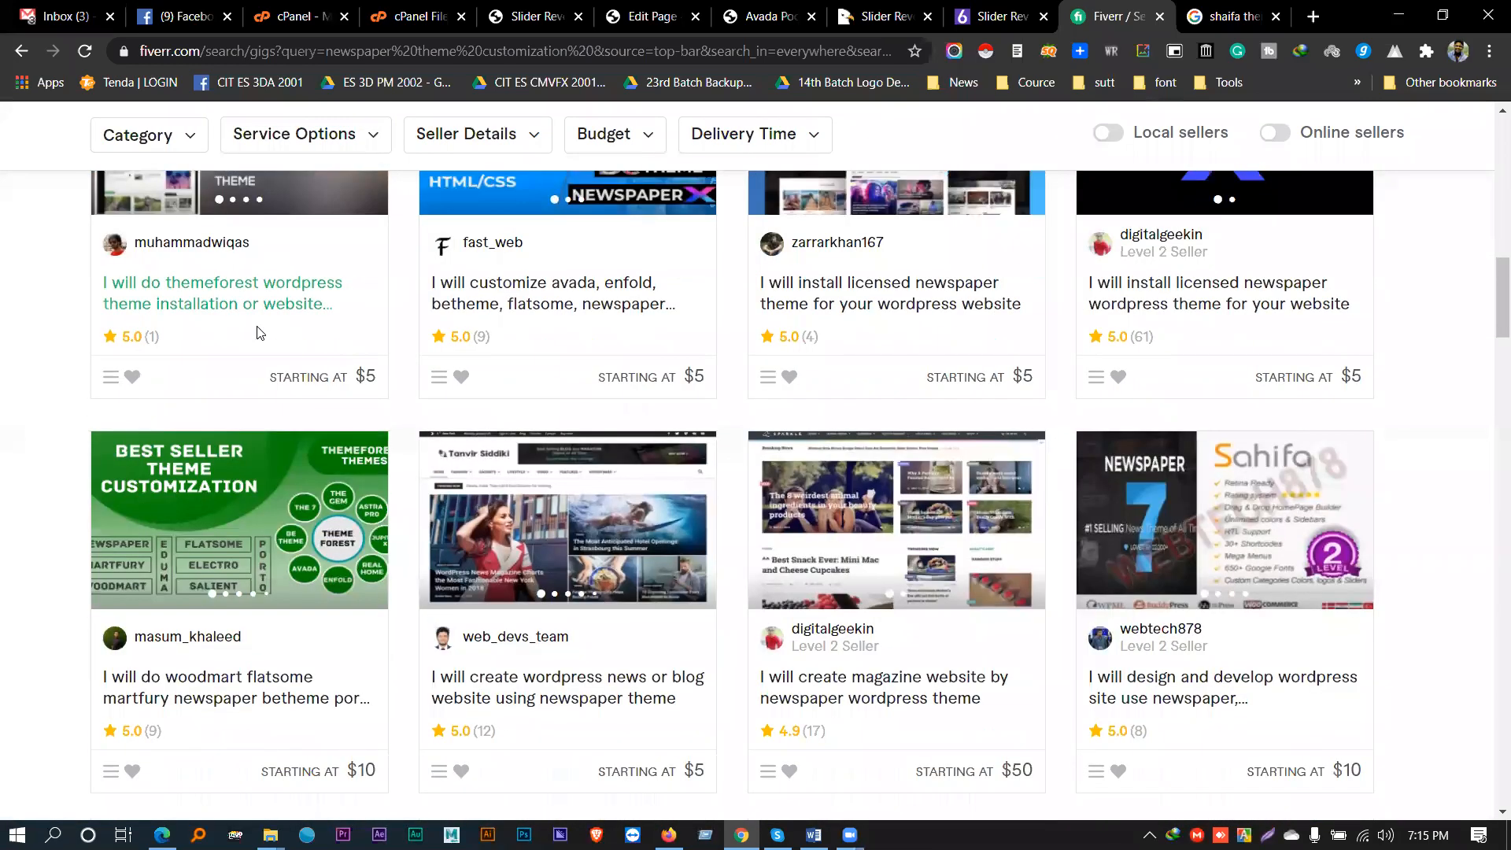
{"action": "scroll", "coordinate": [260, 331], "scroll_direction": "down", "scroll_amount": 3}
{"action": "scroll", "coordinate": [409, 460], "scroll_direction": "down", "scroll_amount": 3}
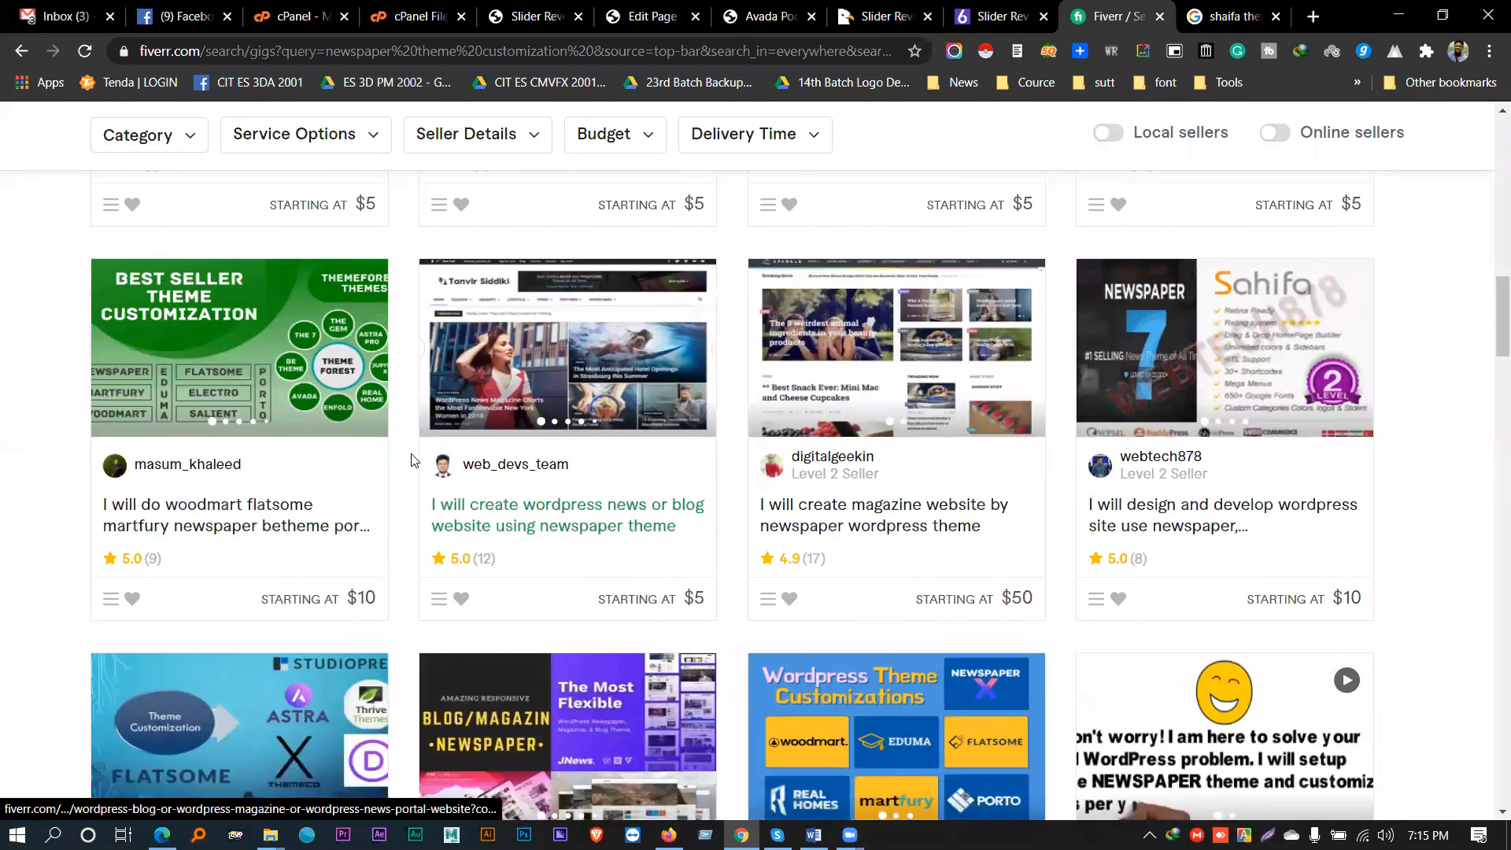
{"action": "scroll", "coordinate": [402, 462], "scroll_direction": "down", "scroll_amount": 4}
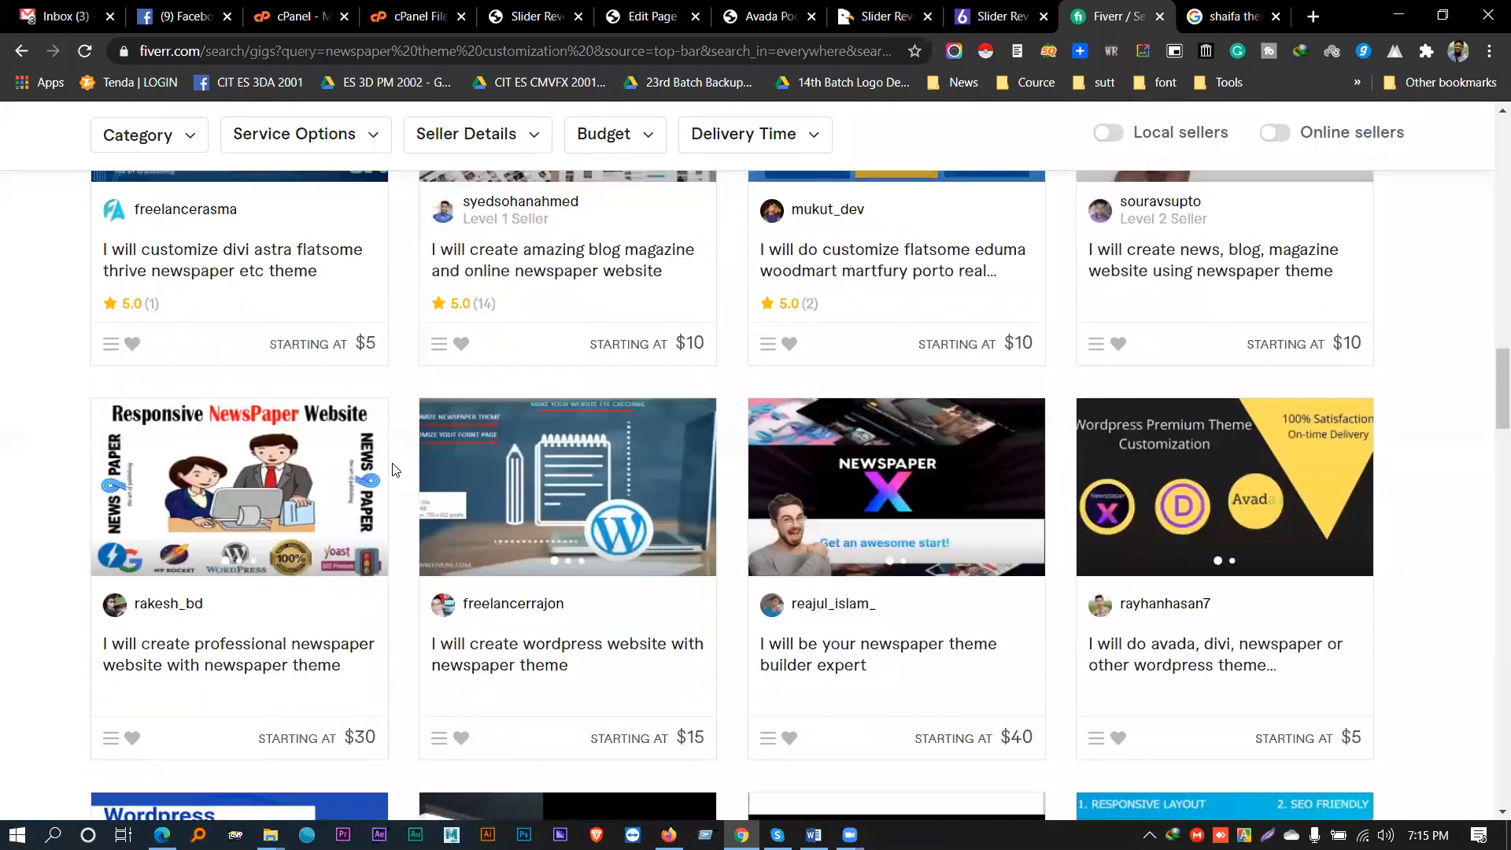
{"action": "scroll", "coordinate": [396, 472], "scroll_direction": "down", "scroll_amount": 7}
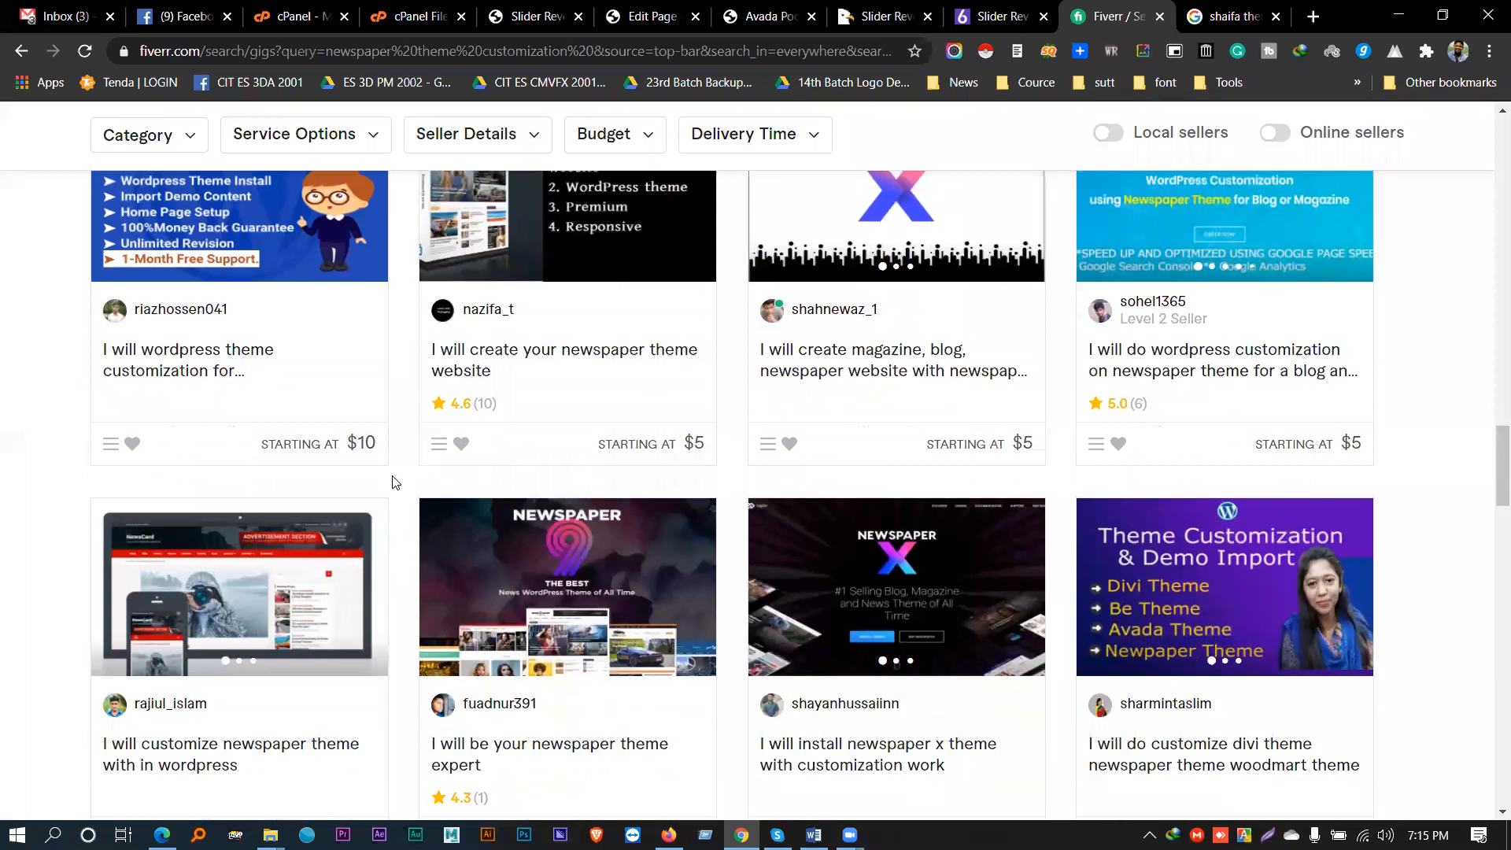
{"action": "scroll", "coordinate": [393, 482], "scroll_direction": "down", "scroll_amount": 12}
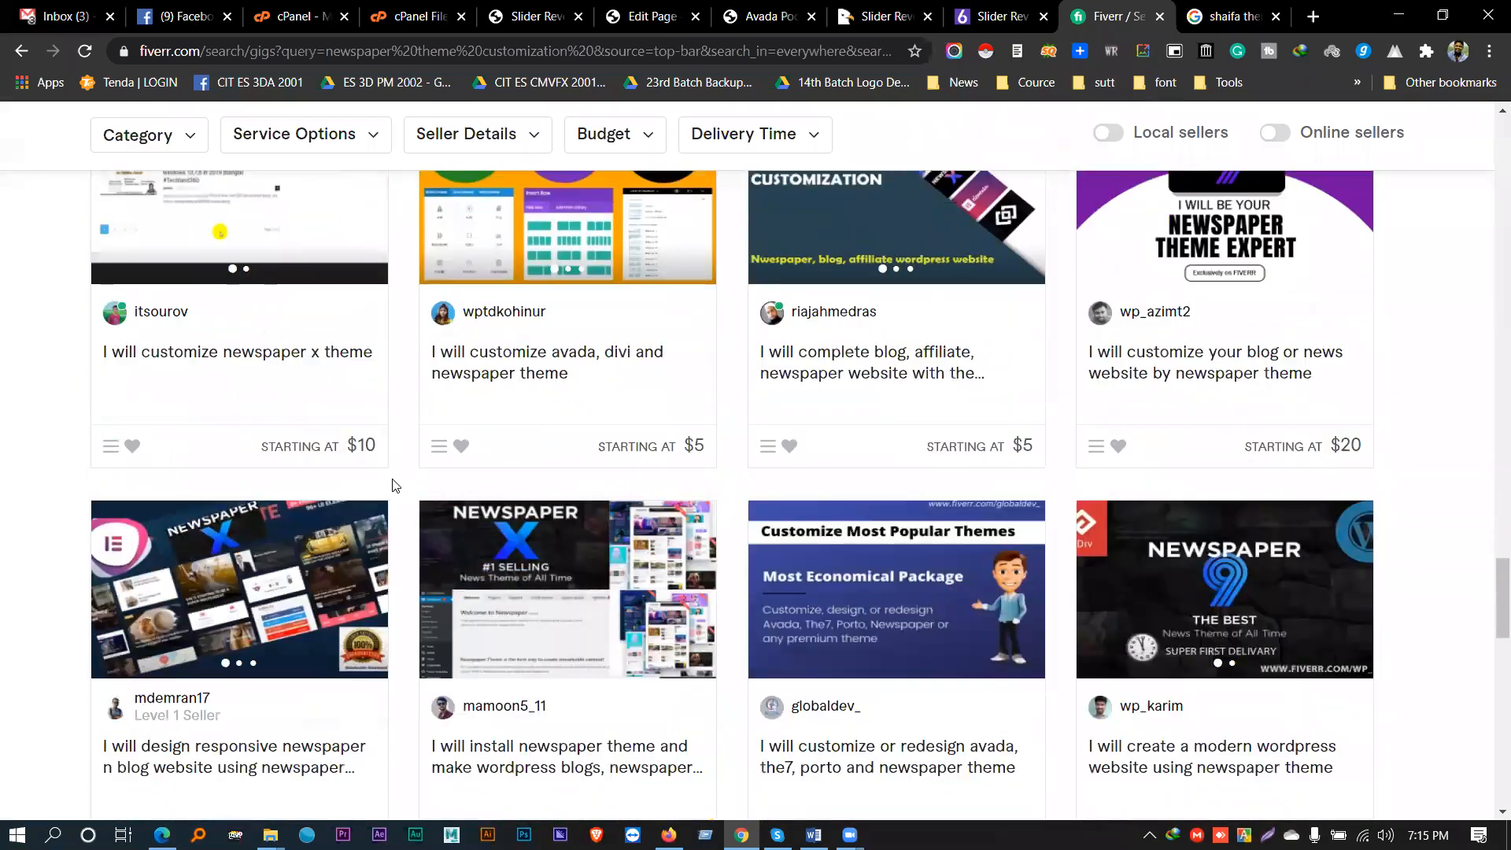
{"action": "scroll", "coordinate": [831, 623], "scroll_direction": "up", "scroll_amount": 16}
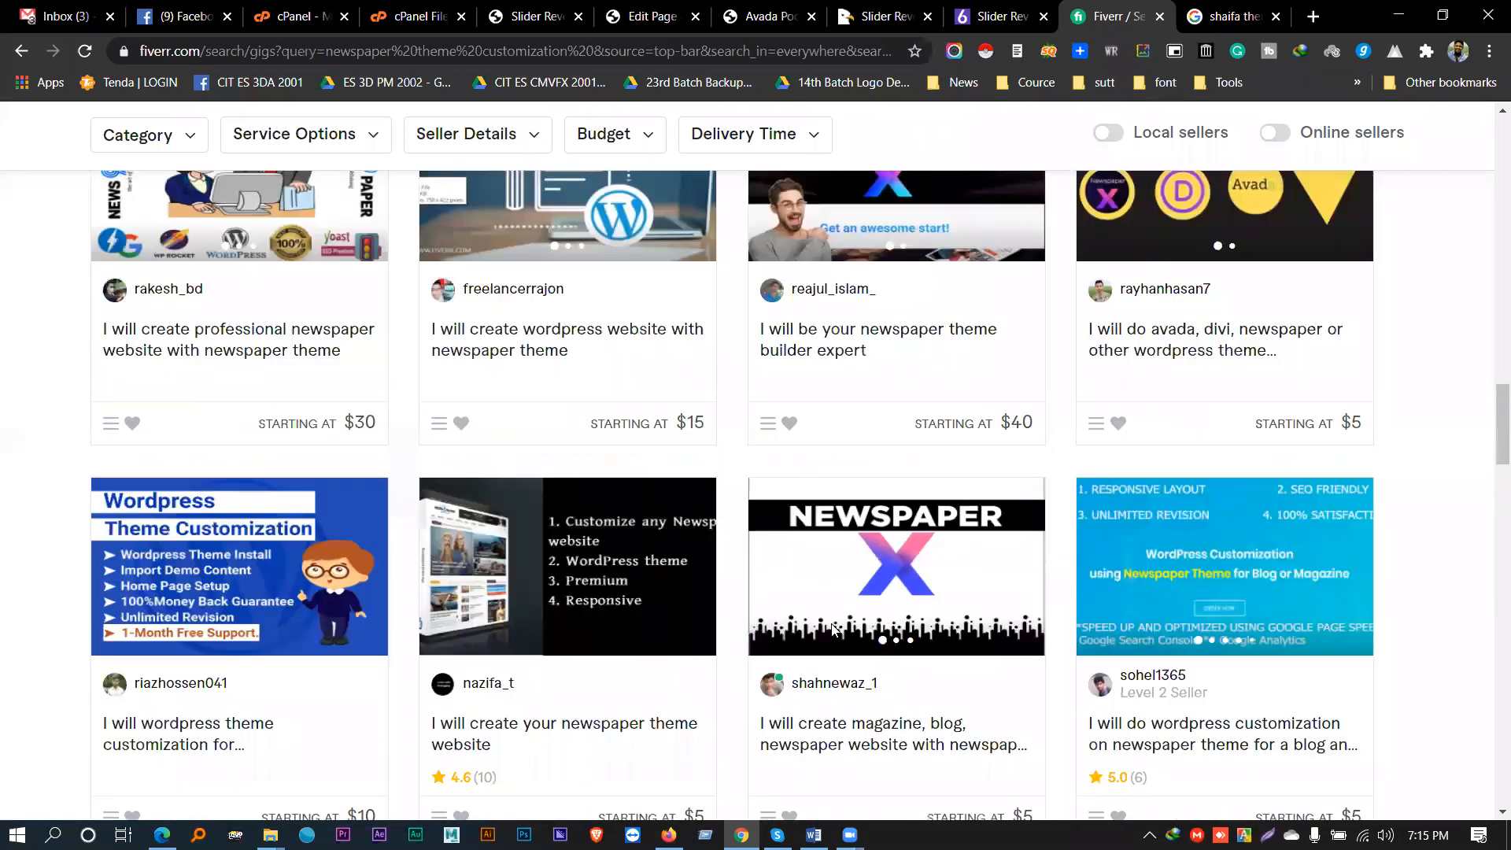
{"action": "scroll", "coordinate": [833, 627], "scroll_direction": "up", "scroll_amount": 15}
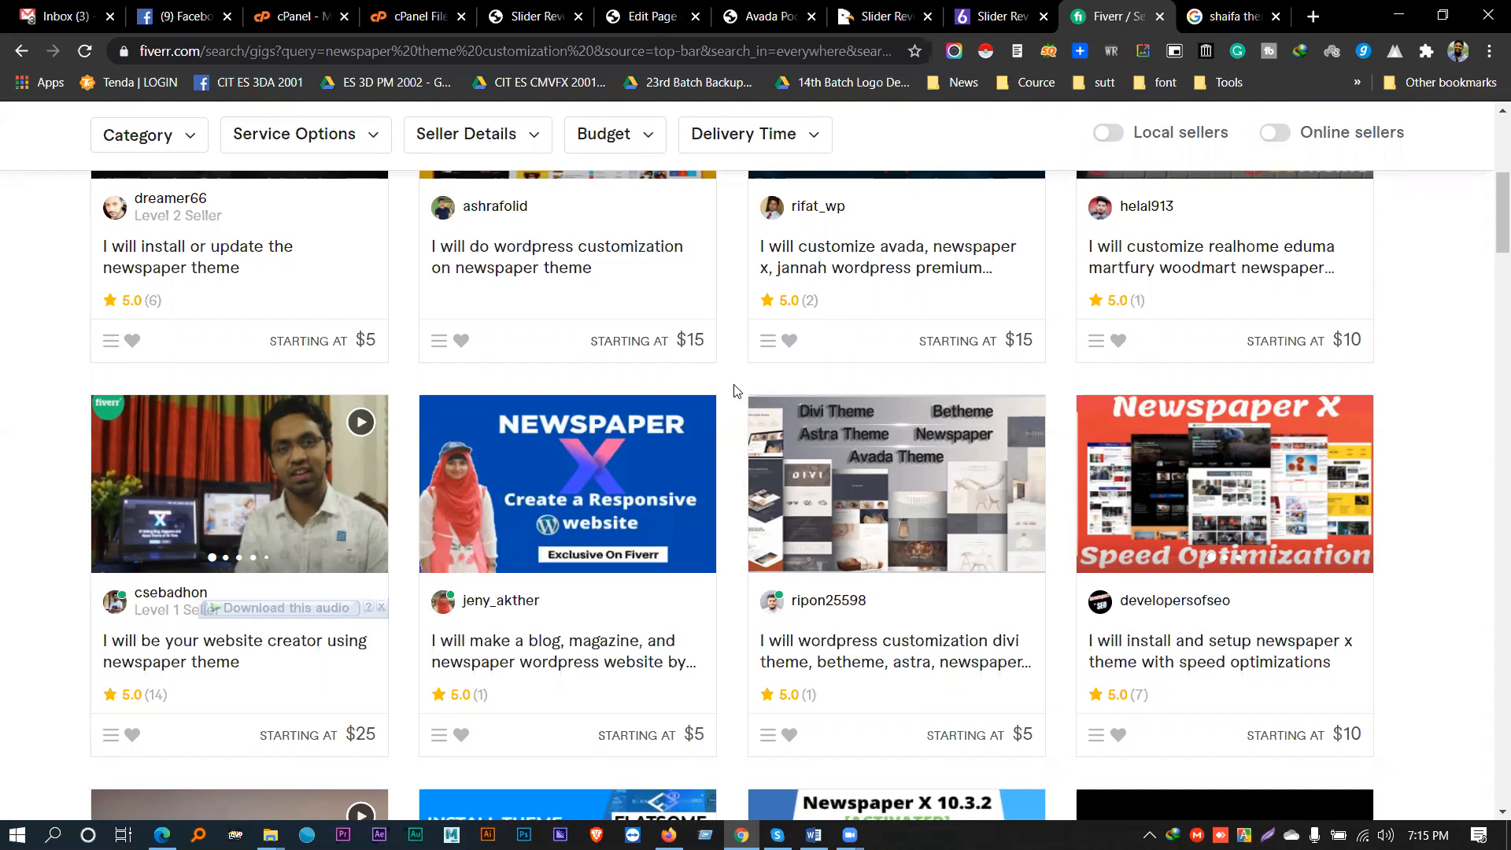
{"action": "scroll", "coordinate": [727, 399], "scroll_direction": "up", "scroll_amount": 5}
{"action": "scroll", "coordinate": [722, 405], "scroll_direction": "up", "scroll_amount": 1}
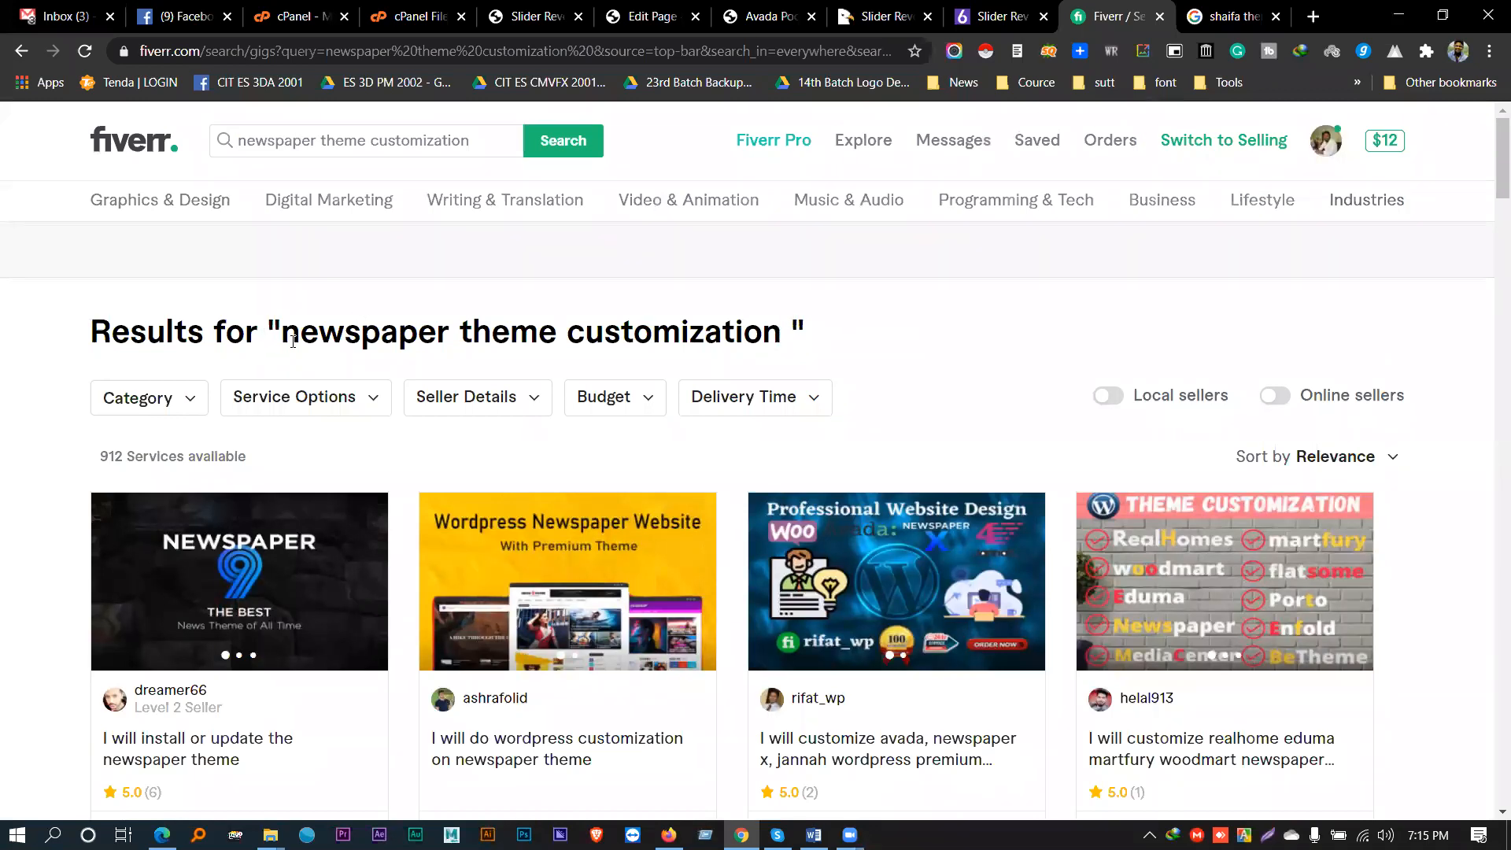
{"action": "left_click_drag", "start_coordinate": [282, 332], "coordinate": [814, 348]}
{"action": "left_click", "coordinate": [832, 348]}
{"action": "left_click_drag", "start_coordinate": [557, 328], "coordinate": [215, 331]}
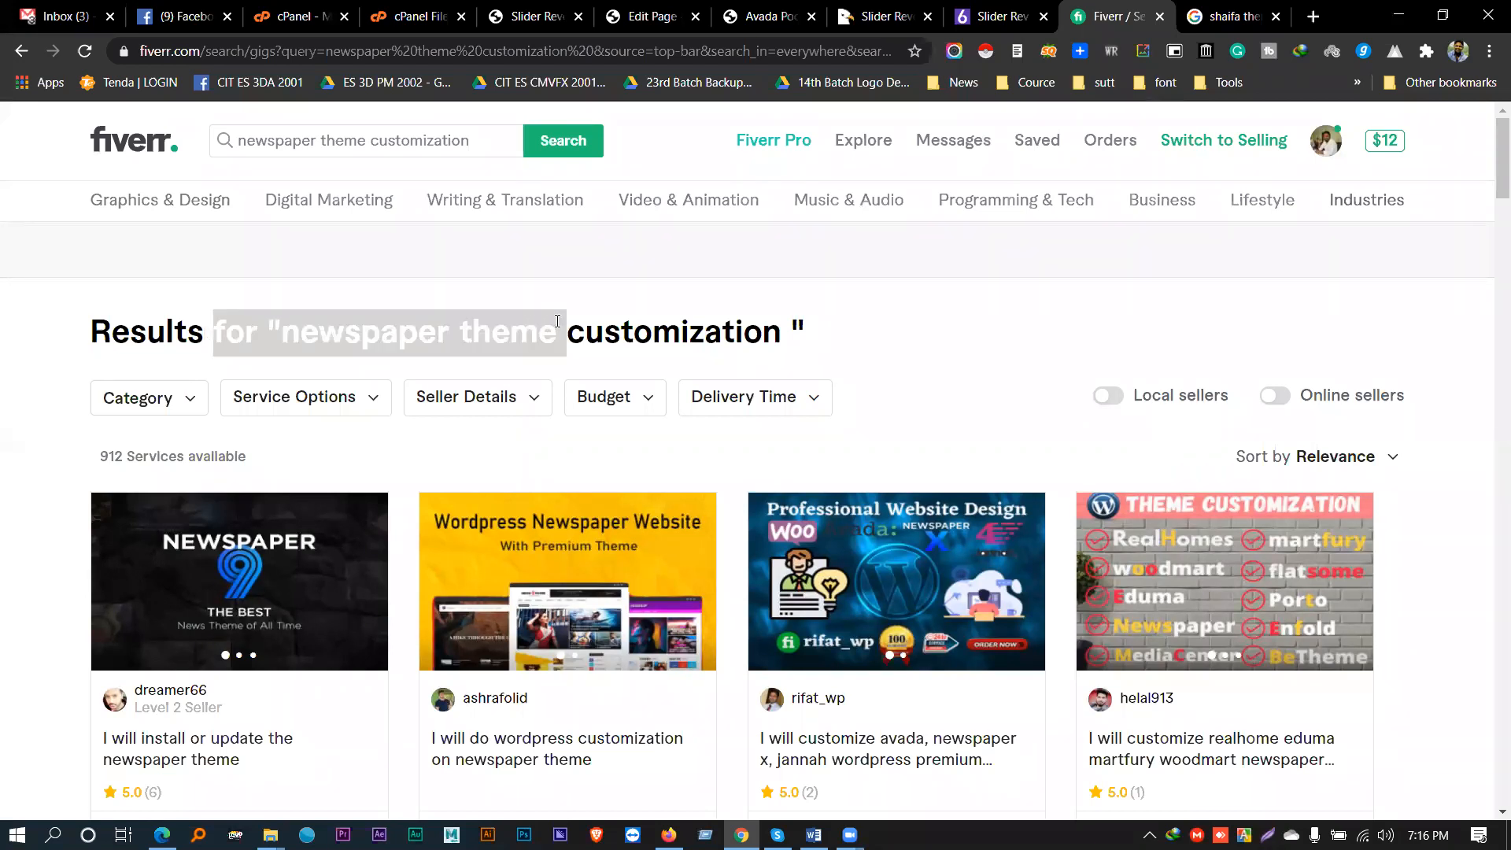
{"action": "left_click", "coordinate": [938, 277]}
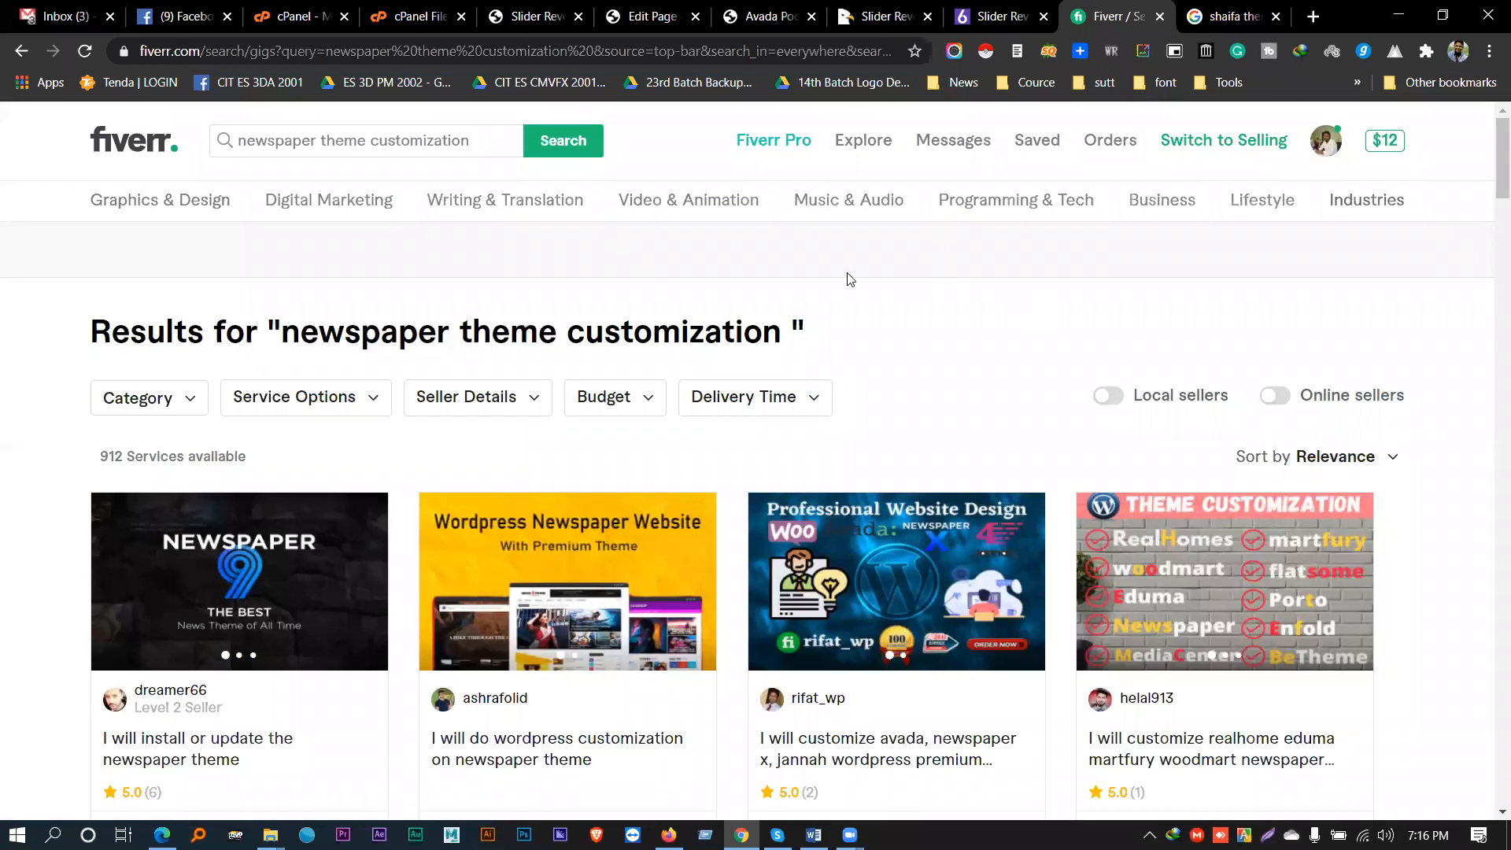
{"action": "left_click_drag", "start_coordinate": [560, 331], "coordinate": [832, 331]}
{"action": "left_click", "coordinate": [269, 336]}
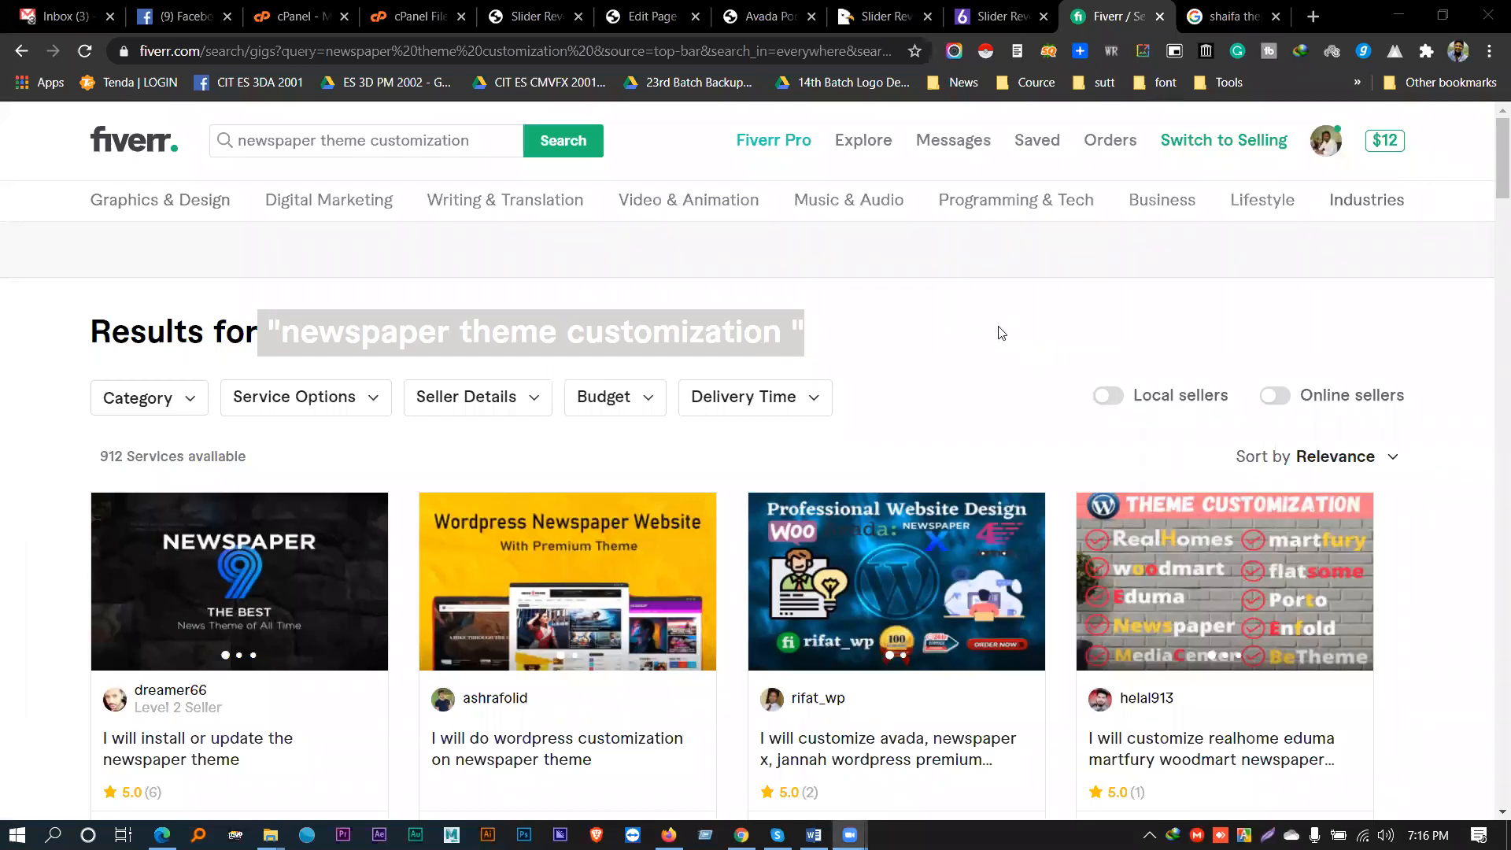
{"action": "left_click", "coordinate": [291, 331]}
{"action": "left_click_drag", "start_coordinate": [268, 331], "coordinate": [839, 330]}
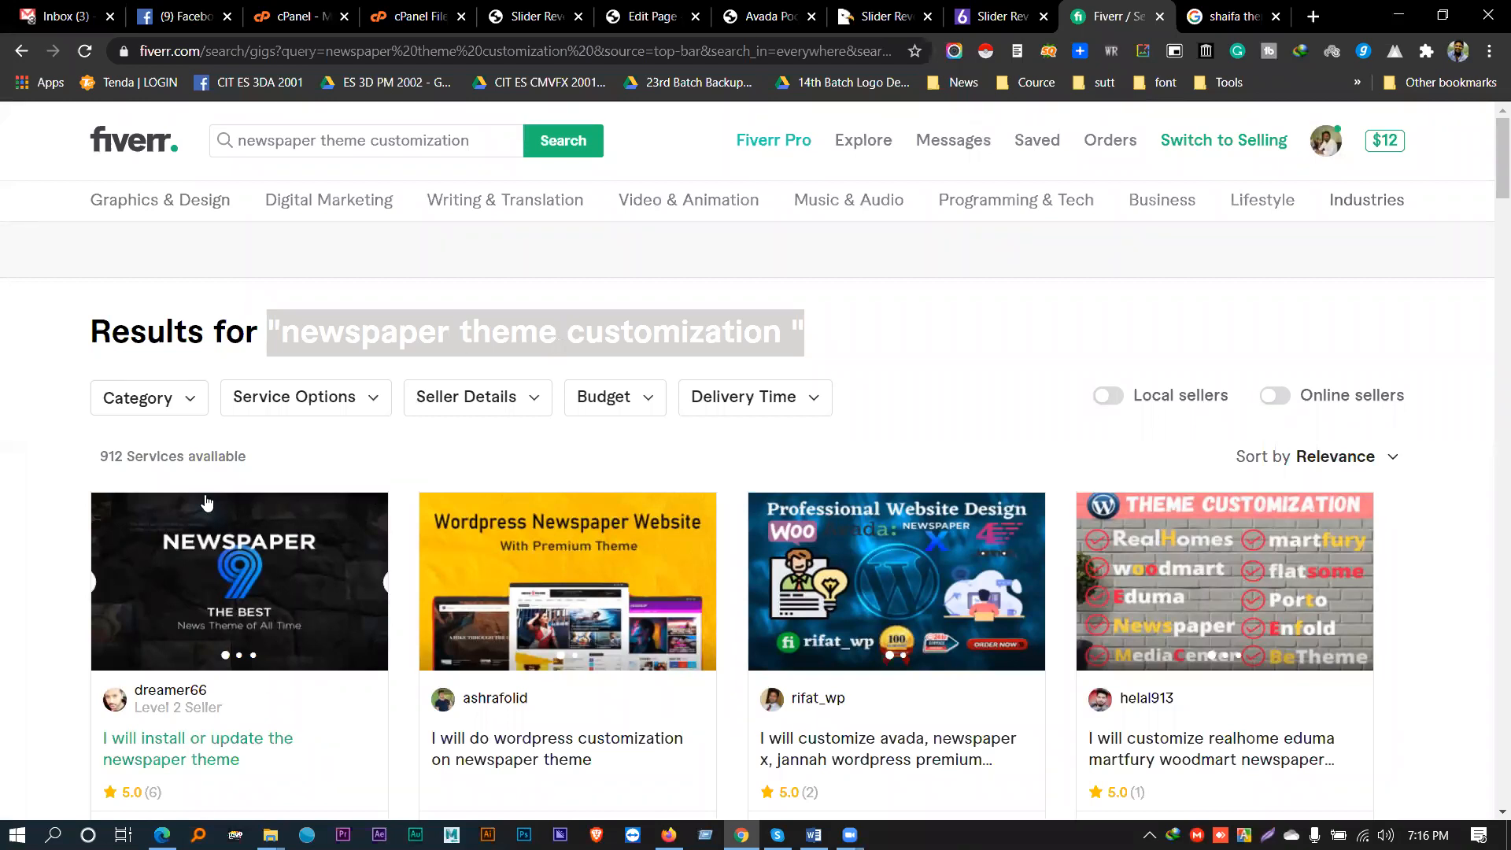
{"action": "double_click", "coordinate": [157, 455]}
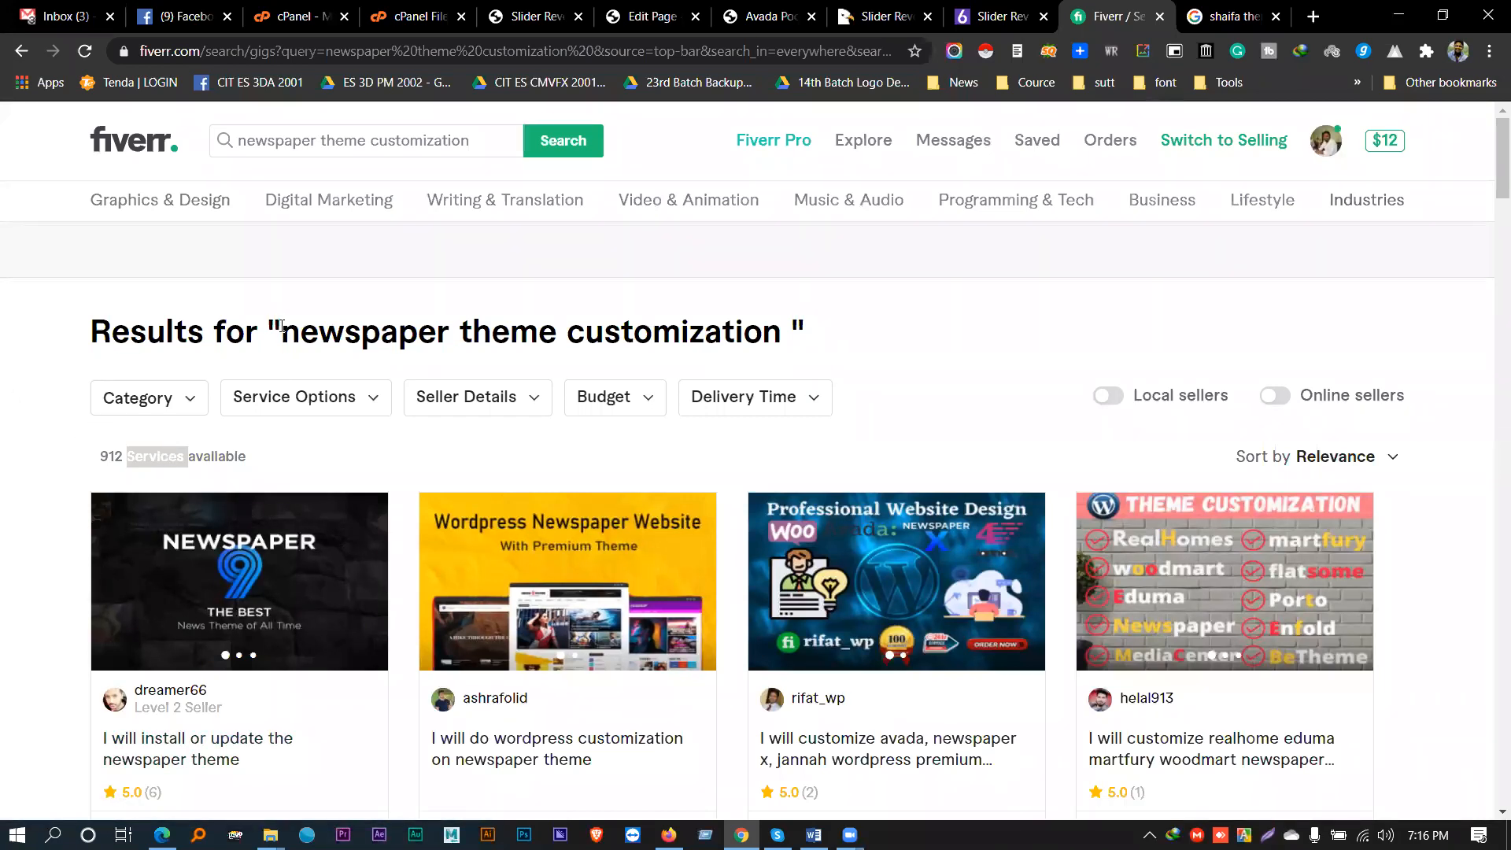
{"action": "left_click_drag", "start_coordinate": [262, 328], "coordinate": [853, 334]}
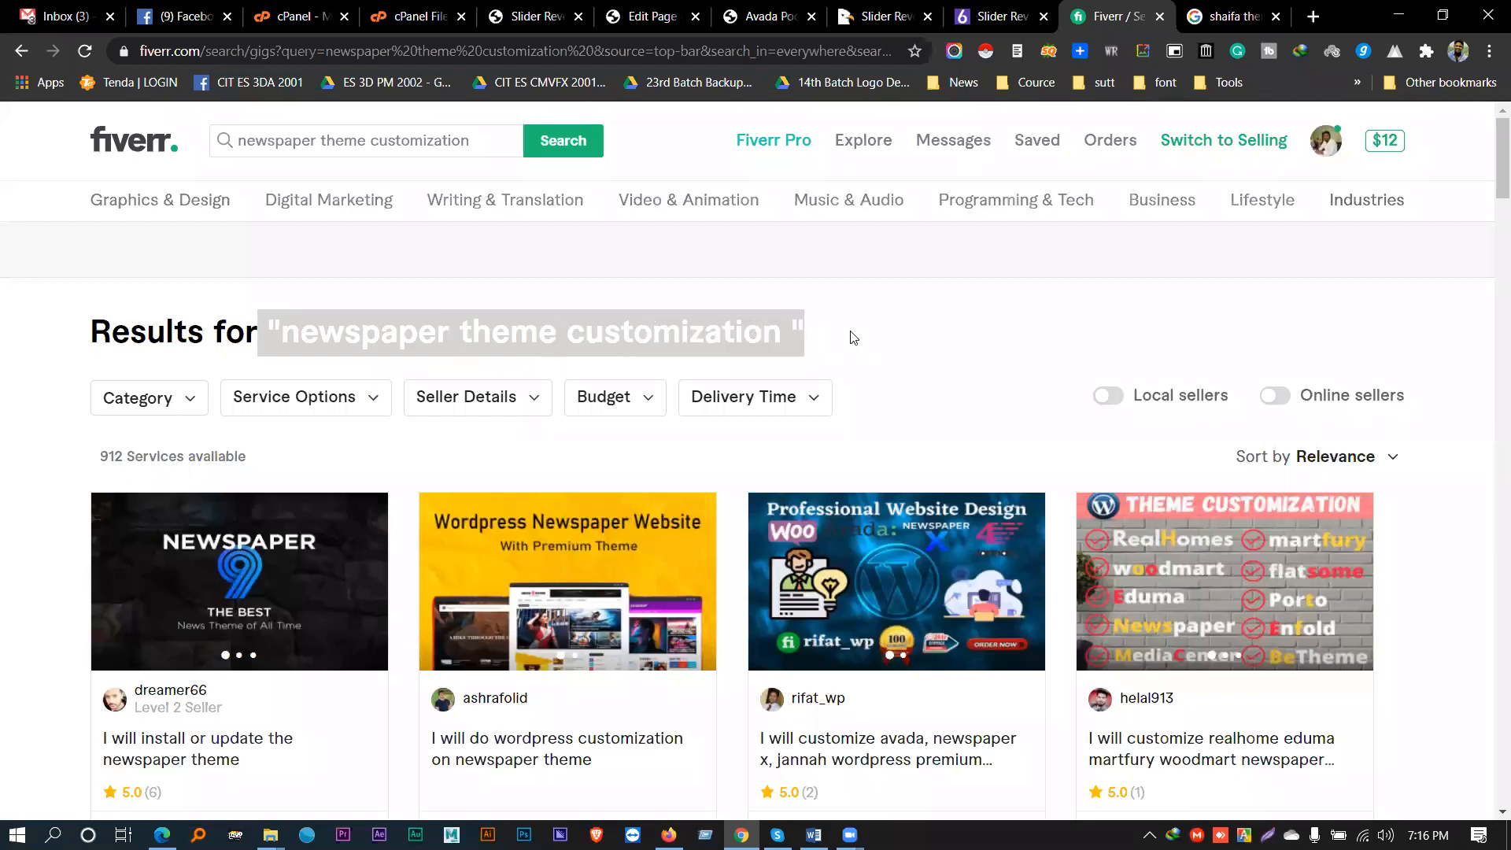
{"action": "left_click", "coordinate": [784, 321]}
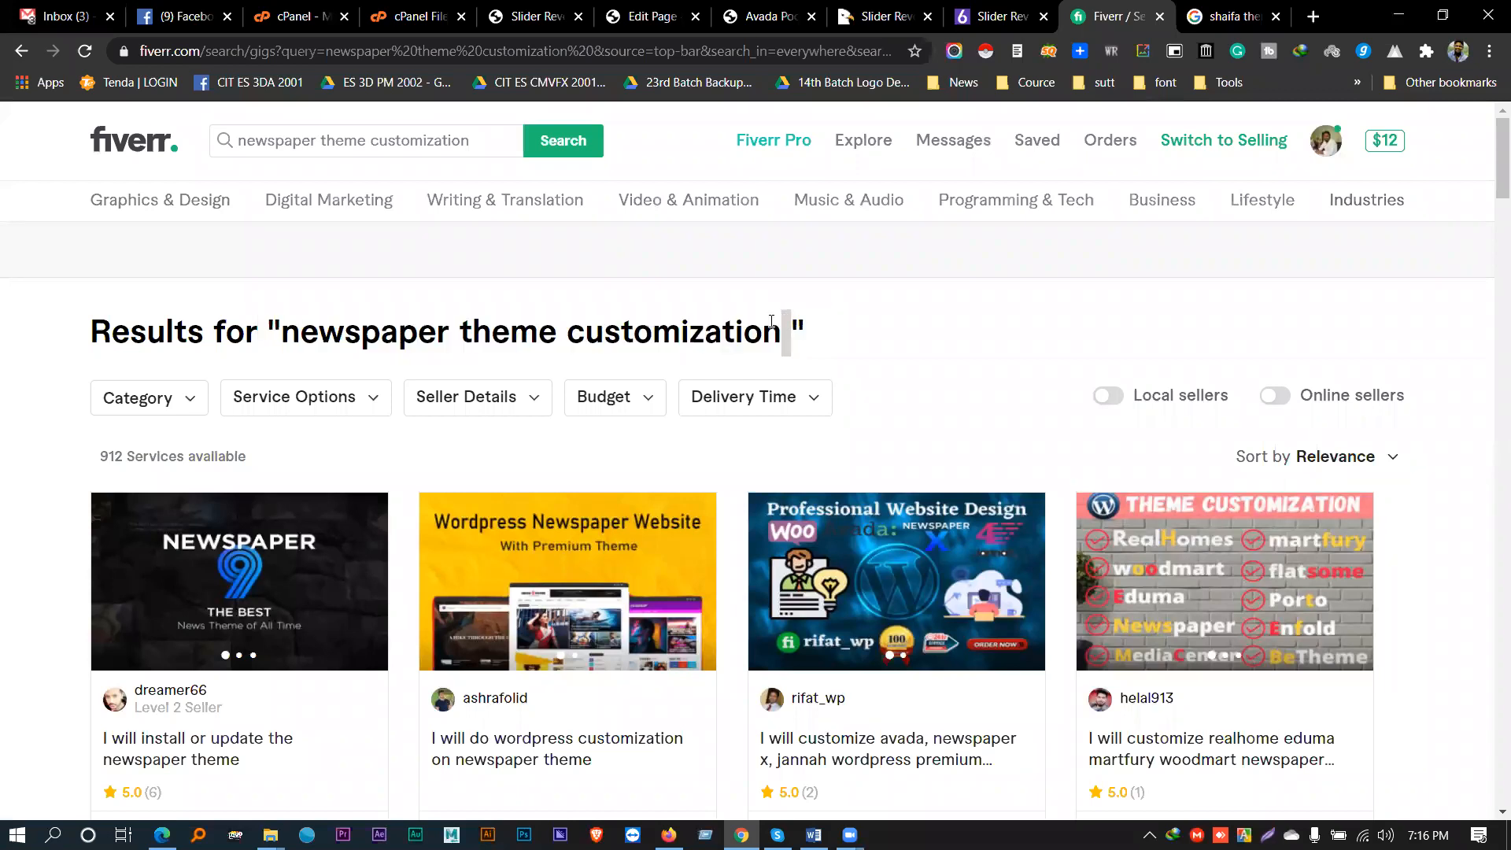
{"action": "left_click_drag", "start_coordinate": [273, 327], "coordinate": [801, 333]}
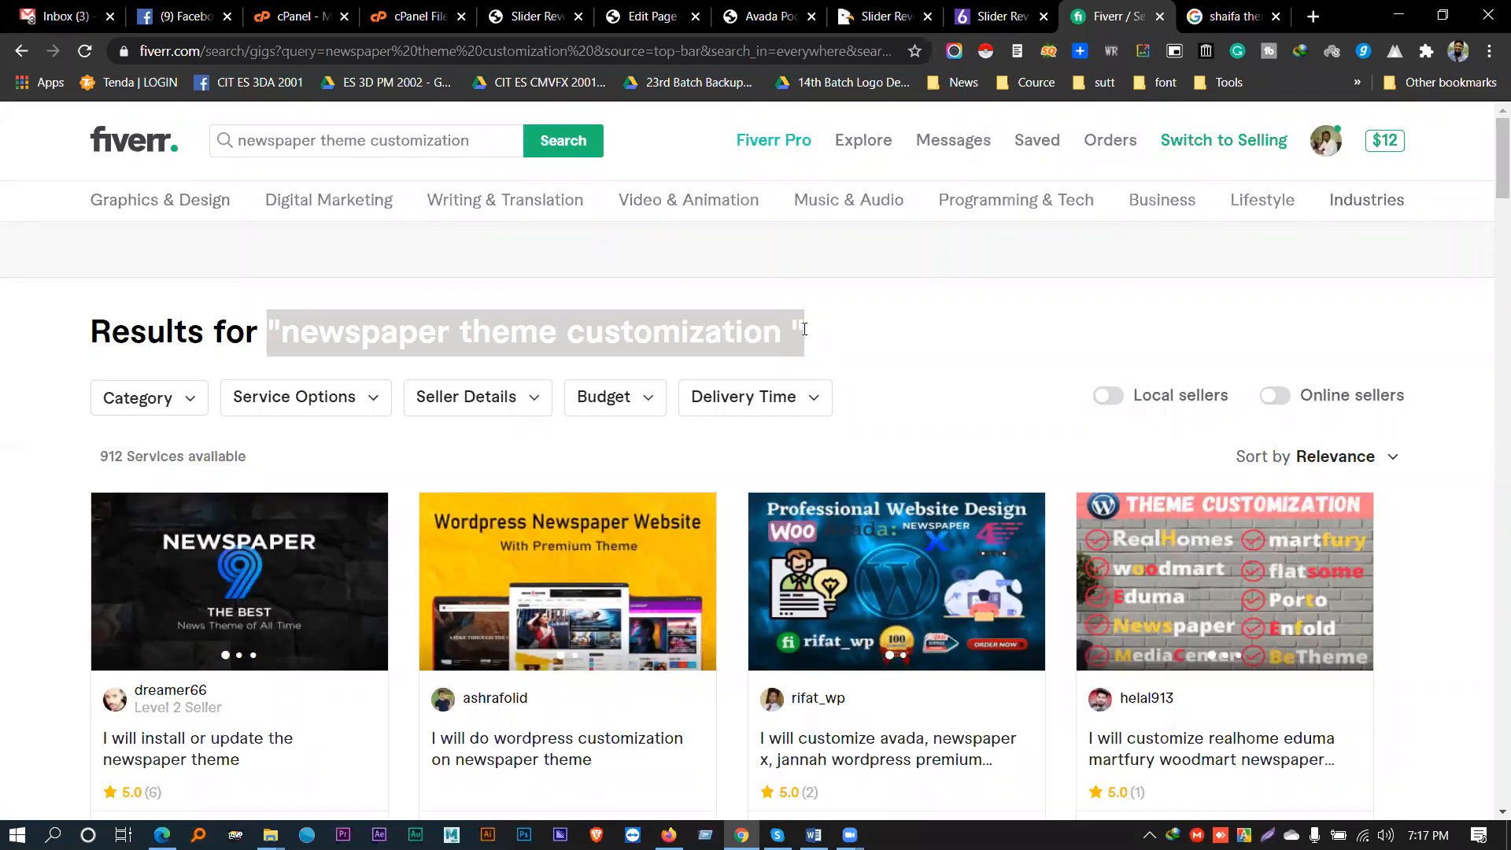
{"action": "left_click_drag", "start_coordinate": [787, 324], "coordinate": [258, 324]}
{"action": "left_click_drag", "start_coordinate": [261, 316], "coordinate": [818, 331]}
{"action": "left_click", "coordinate": [268, 329]}
{"action": "left_click_drag", "start_coordinate": [290, 326], "coordinate": [678, 321]}
{"action": "double_click", "coordinate": [783, 333]}
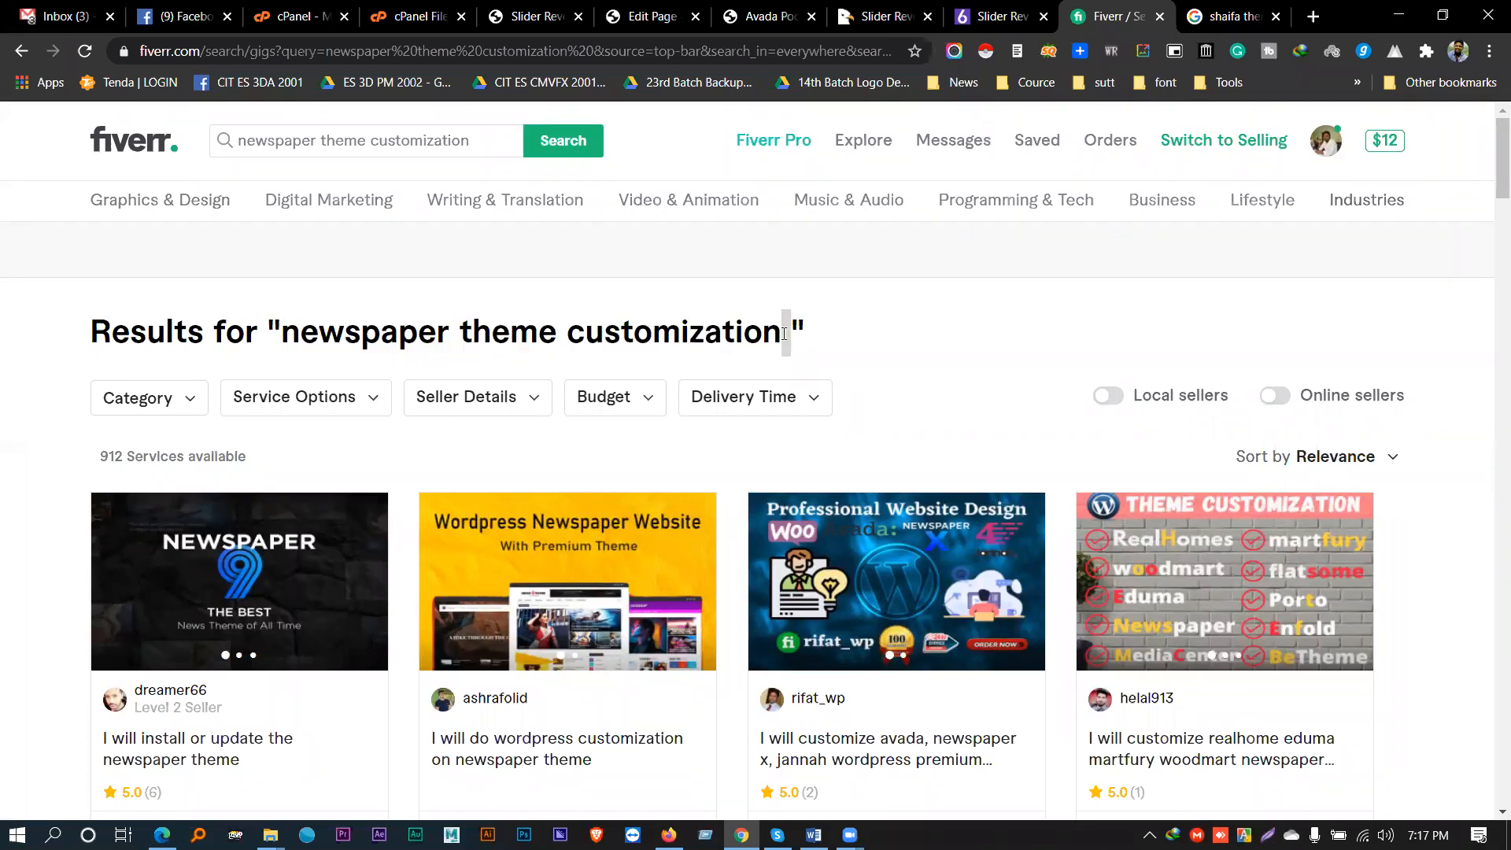
{"action": "left_click_drag", "start_coordinate": [784, 334], "coordinate": [816, 336]}
{"action": "double_click", "coordinate": [784, 327]}
{"action": "left_click_drag", "start_coordinate": [785, 329], "coordinate": [819, 338]}
{"action": "double_click", "coordinate": [782, 324]}
{"action": "double_click", "coordinate": [560, 331]}
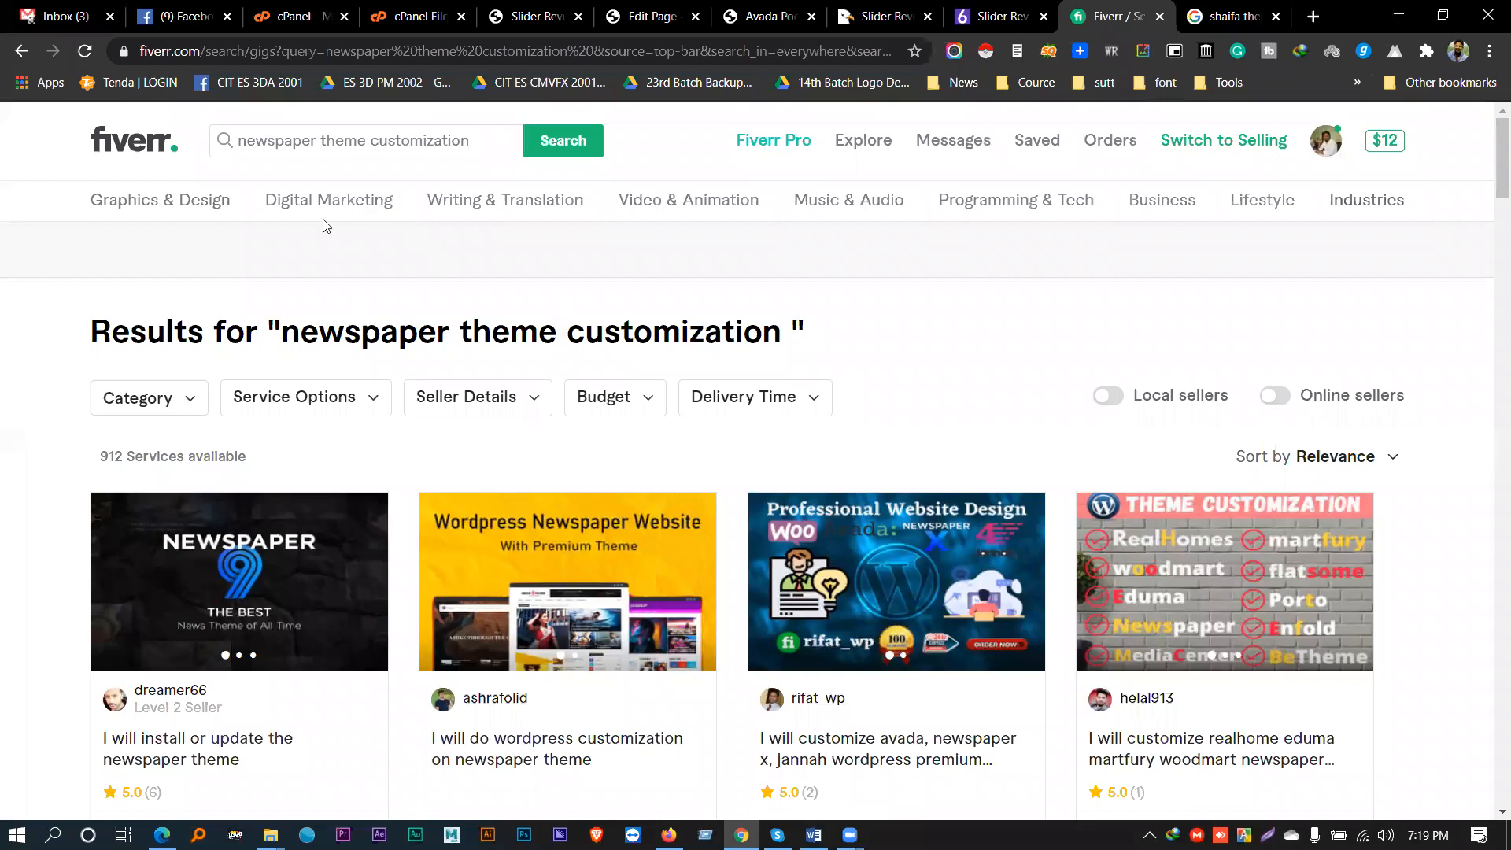
- Replace the 'newspaper theme customization' query in Fiverr's search box with 'wordpress'
{"action": "left_click", "coordinate": [319, 132]}
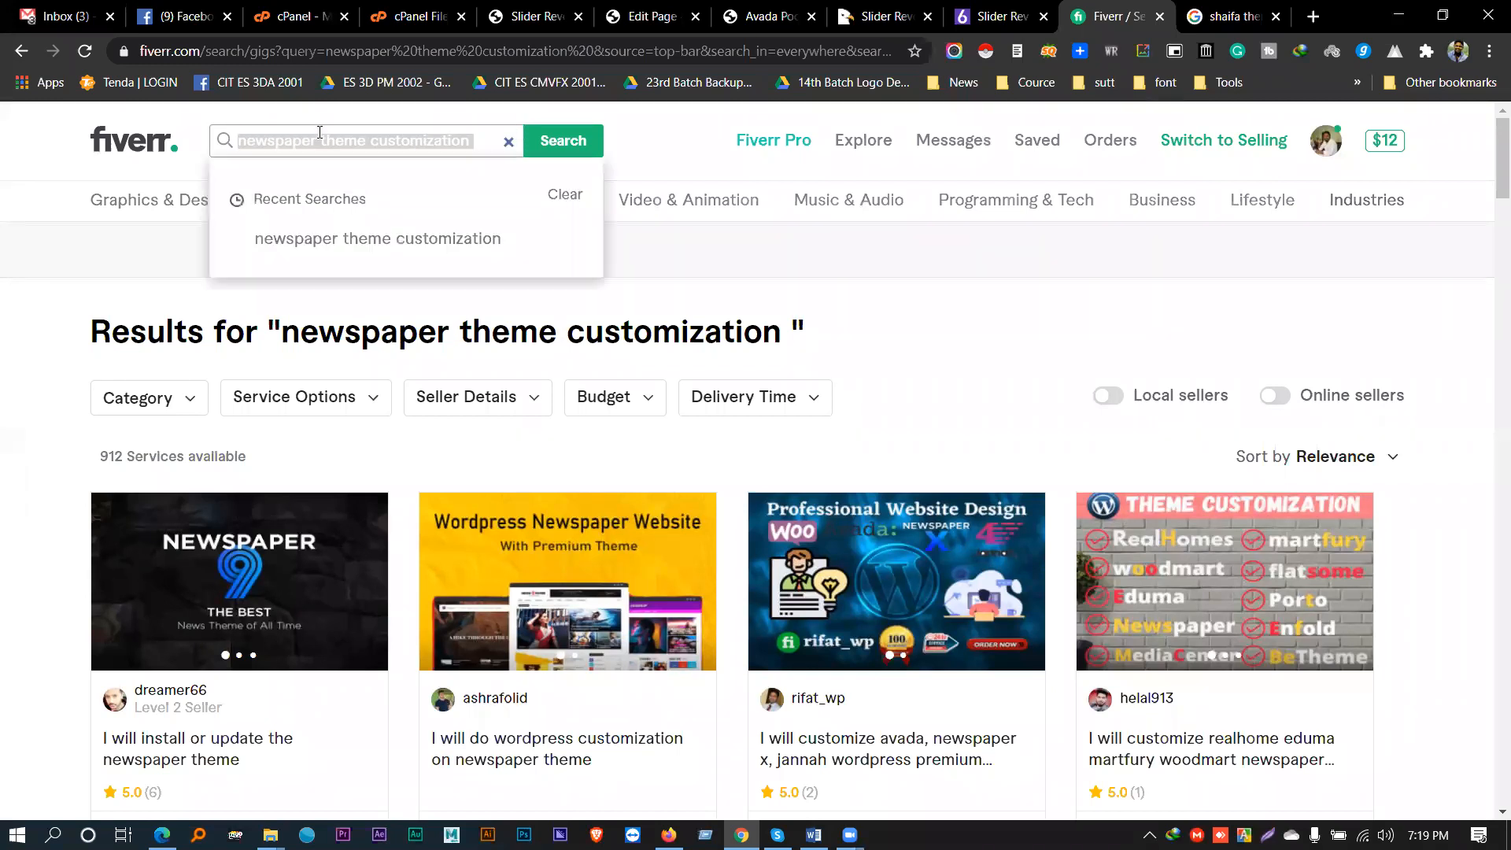
{"action": "key", "text": "BackSpace"}
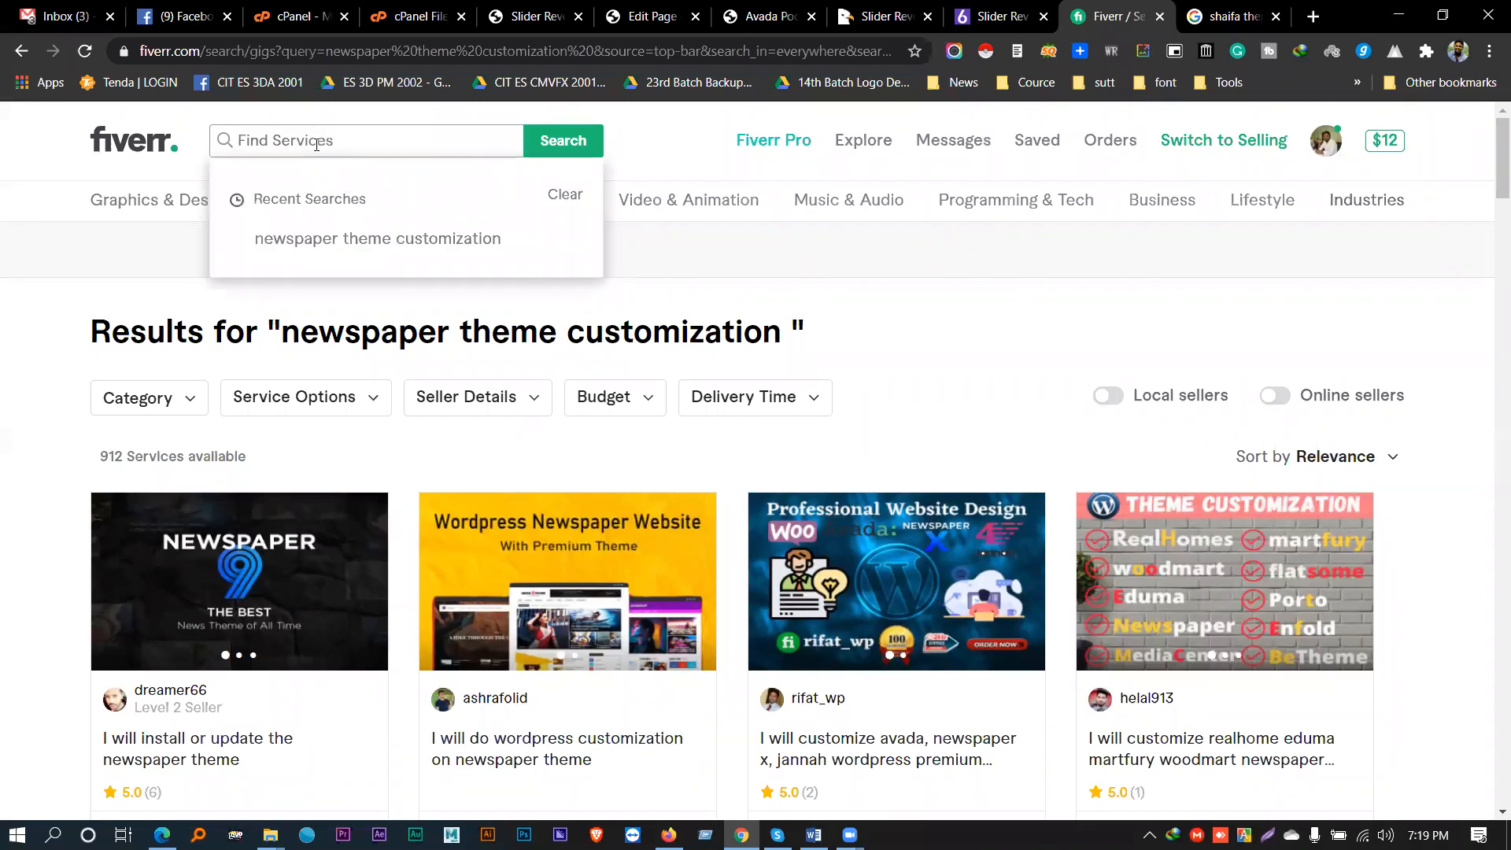
{"action": "left_click", "coordinate": [22, 234]}
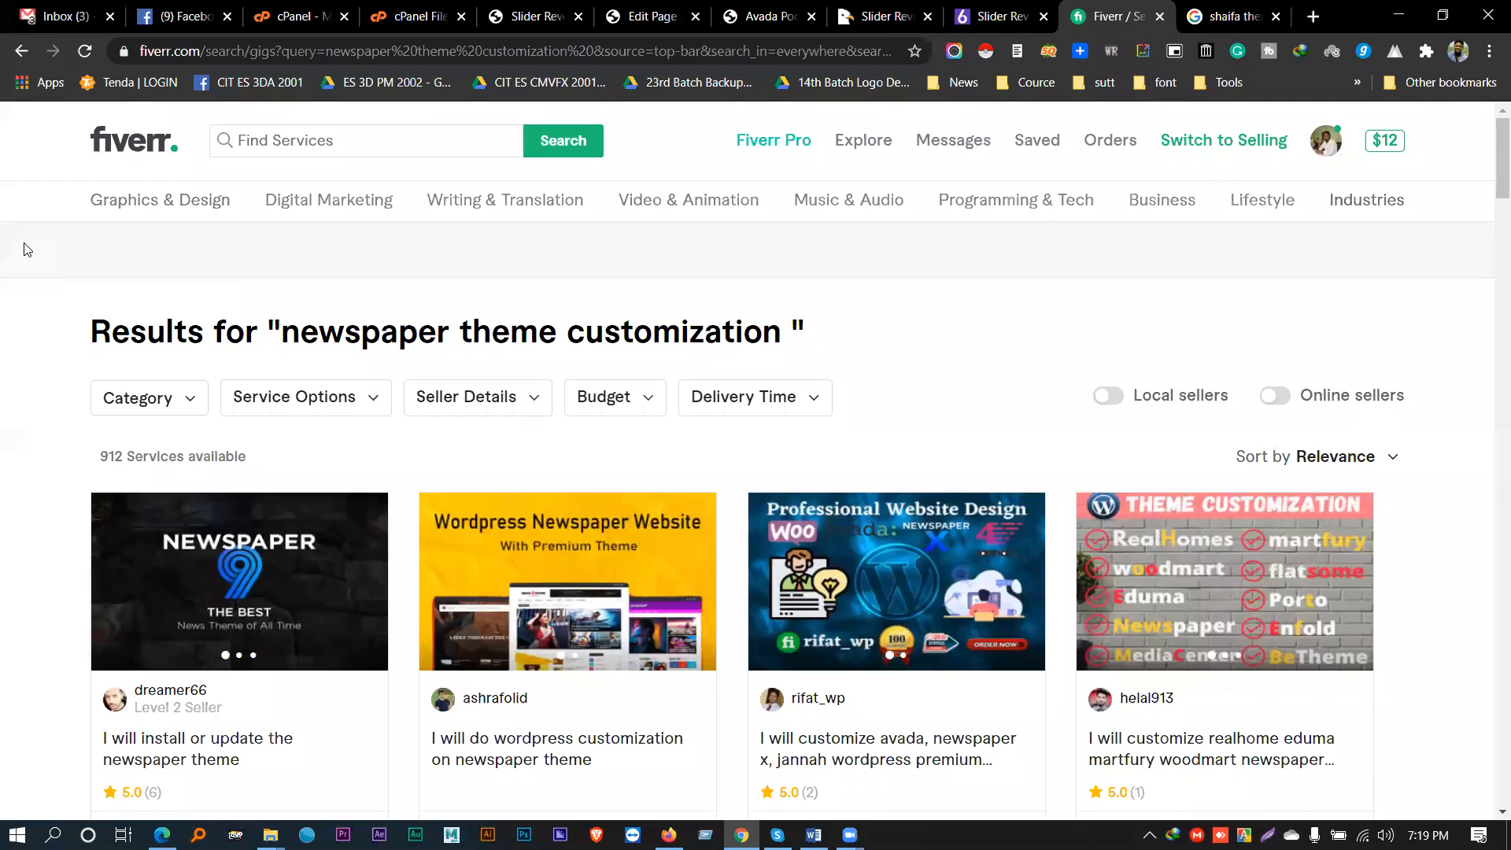
{"action": "left_click", "coordinate": [279, 132]}
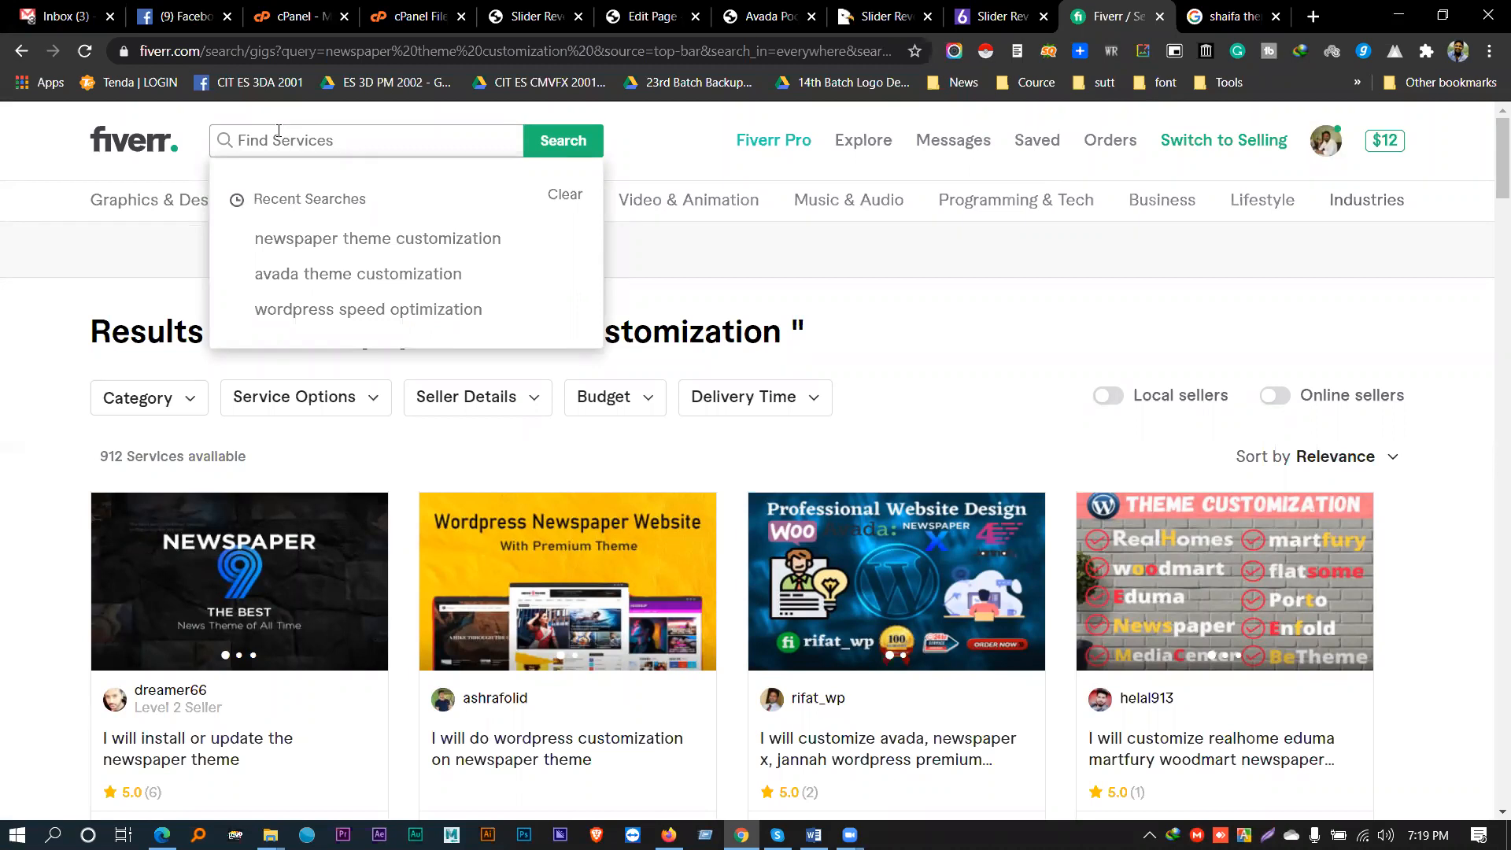
{"action": "type", "text": "spe"}
{"action": "key", "text": "BackSpace"}
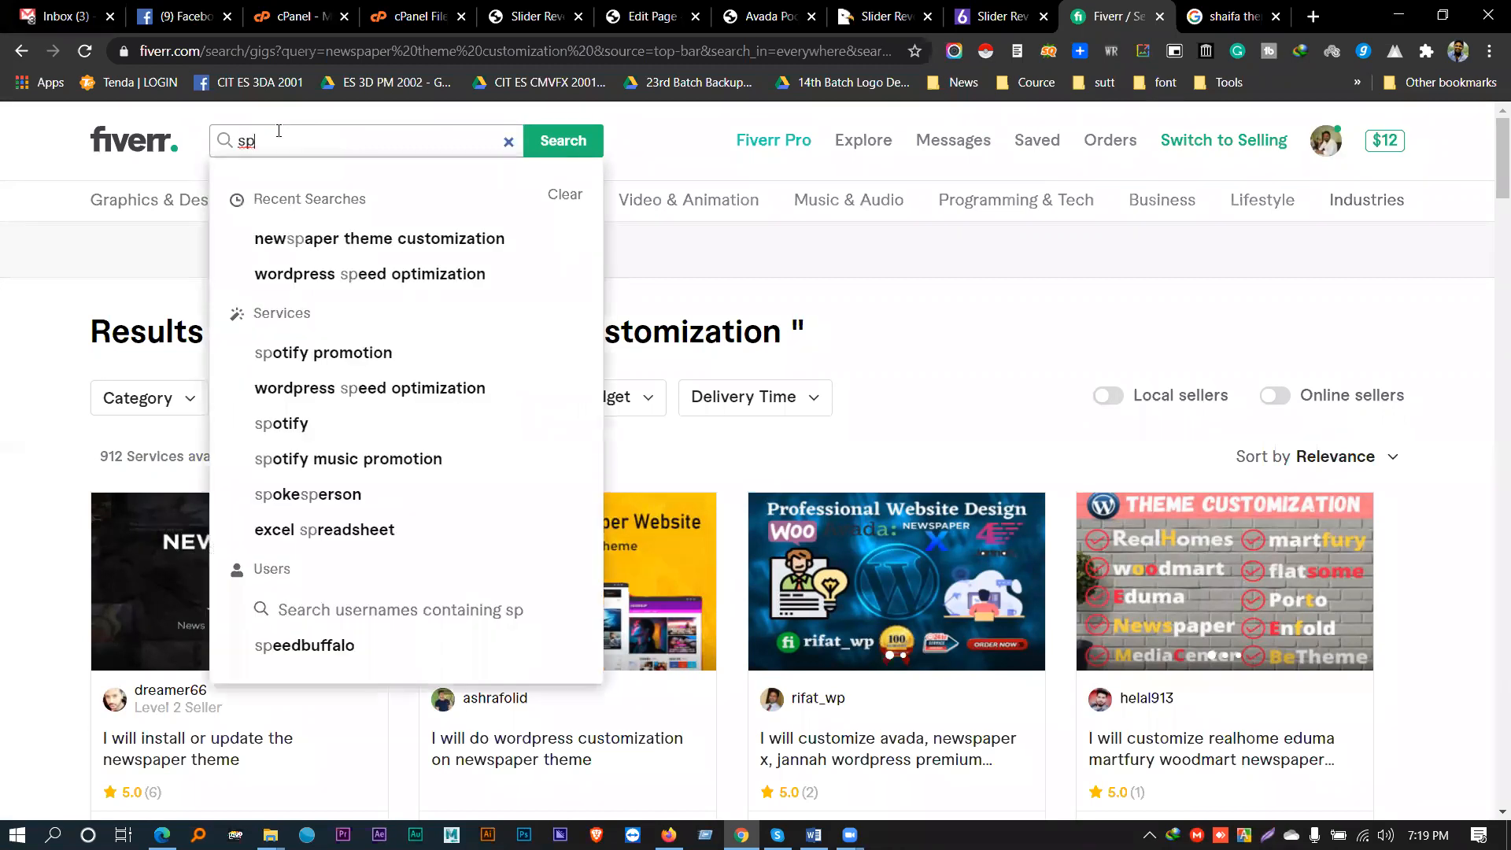
{"action": "type", "text": "re"}
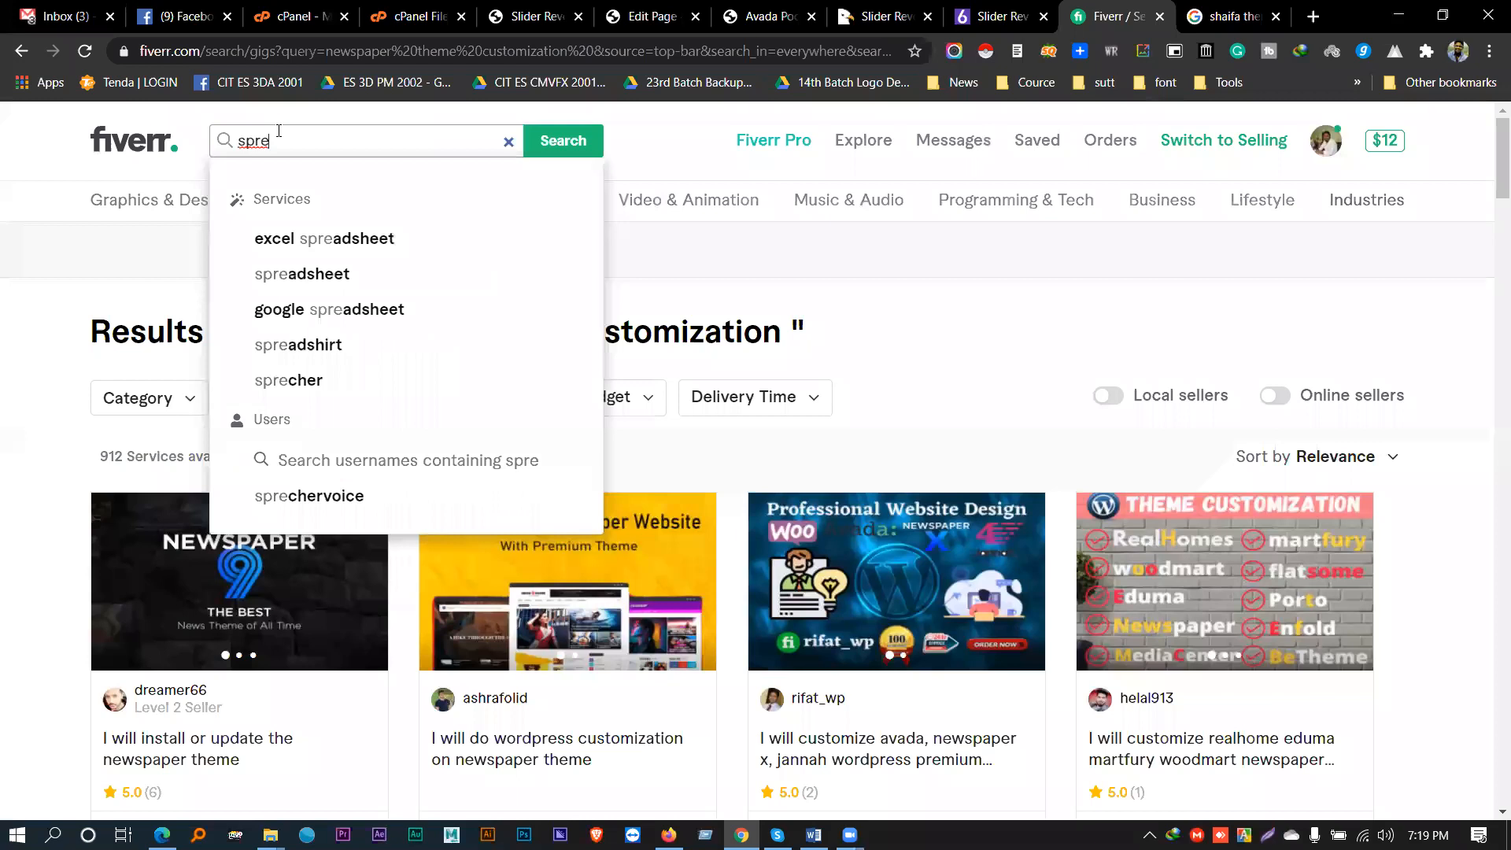
{"action": "key", "text": "BackSpace"}
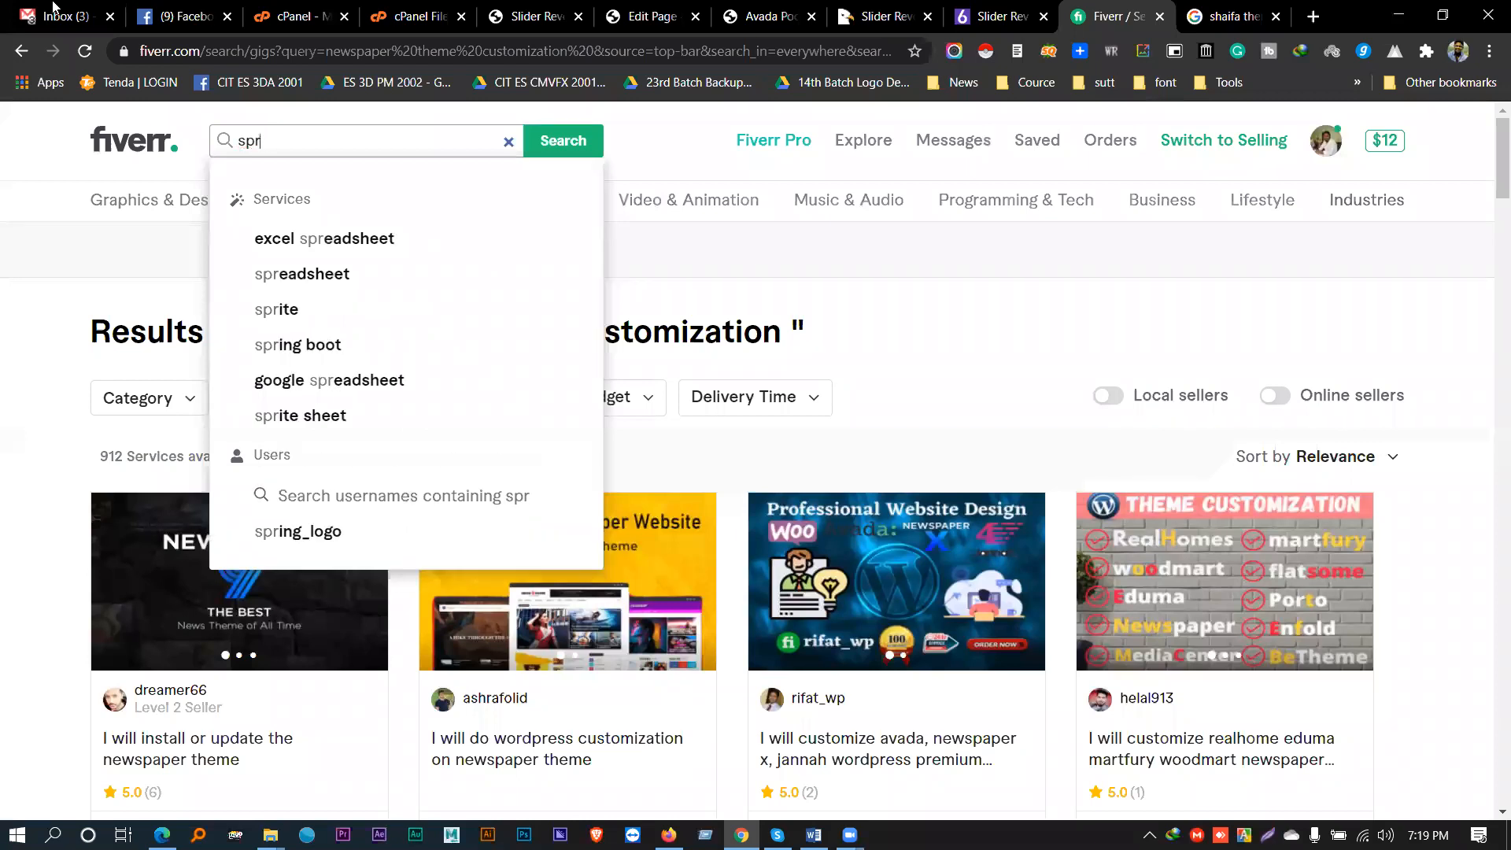
{"action": "key", "text": "ctrl+a"}
{"action": "type", "text": "wordpress"}
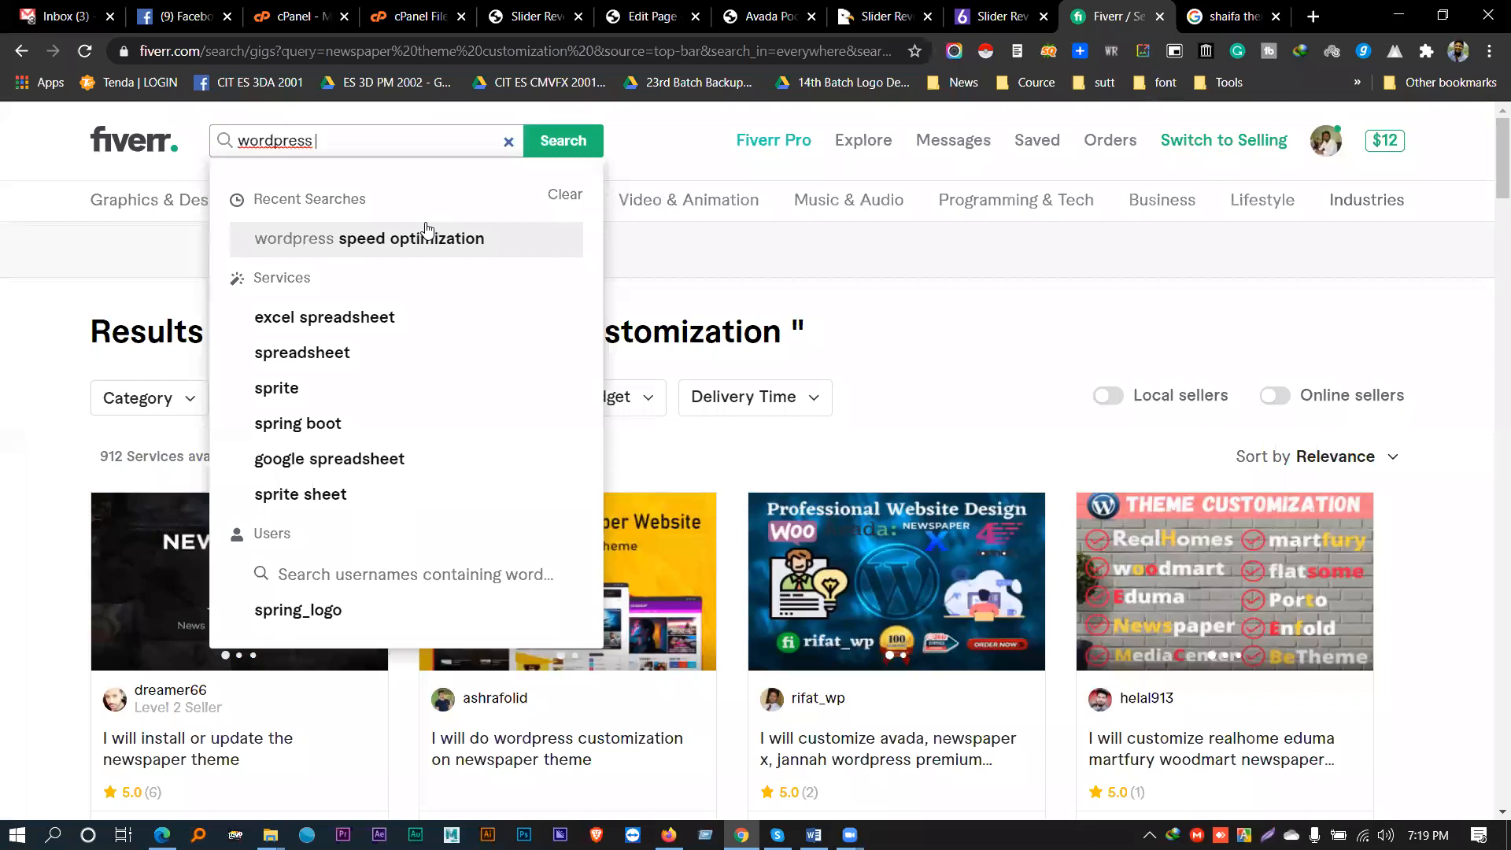
- Run the recent 'wordpress speed optimization' search, browse its results and highlight the 22,892 services total
{"action": "left_click", "coordinate": [405, 240]}
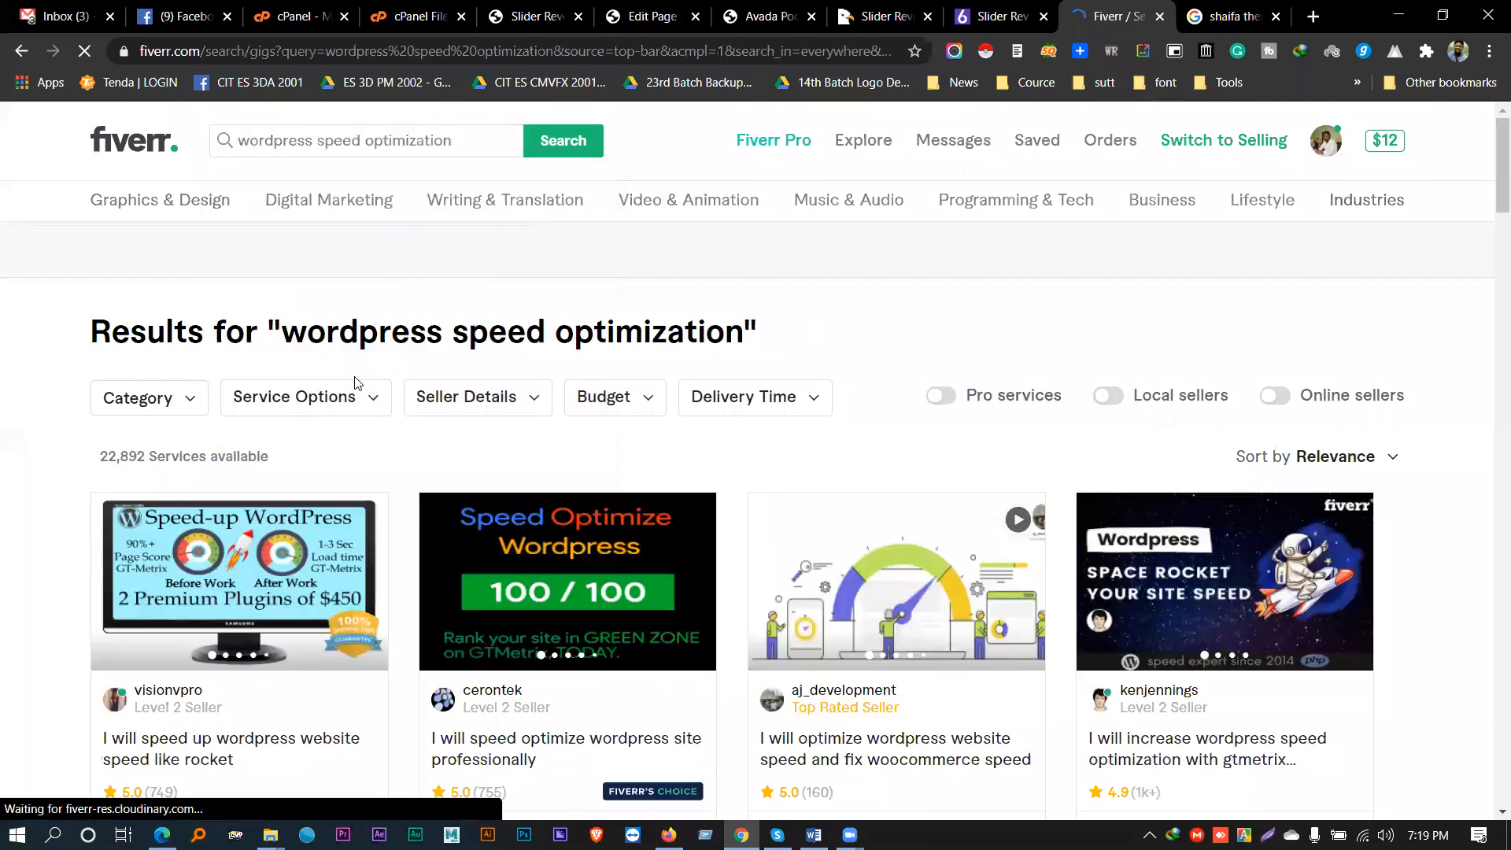
{"action": "scroll", "coordinate": [346, 382], "scroll_direction": "down", "scroll_amount": 2}
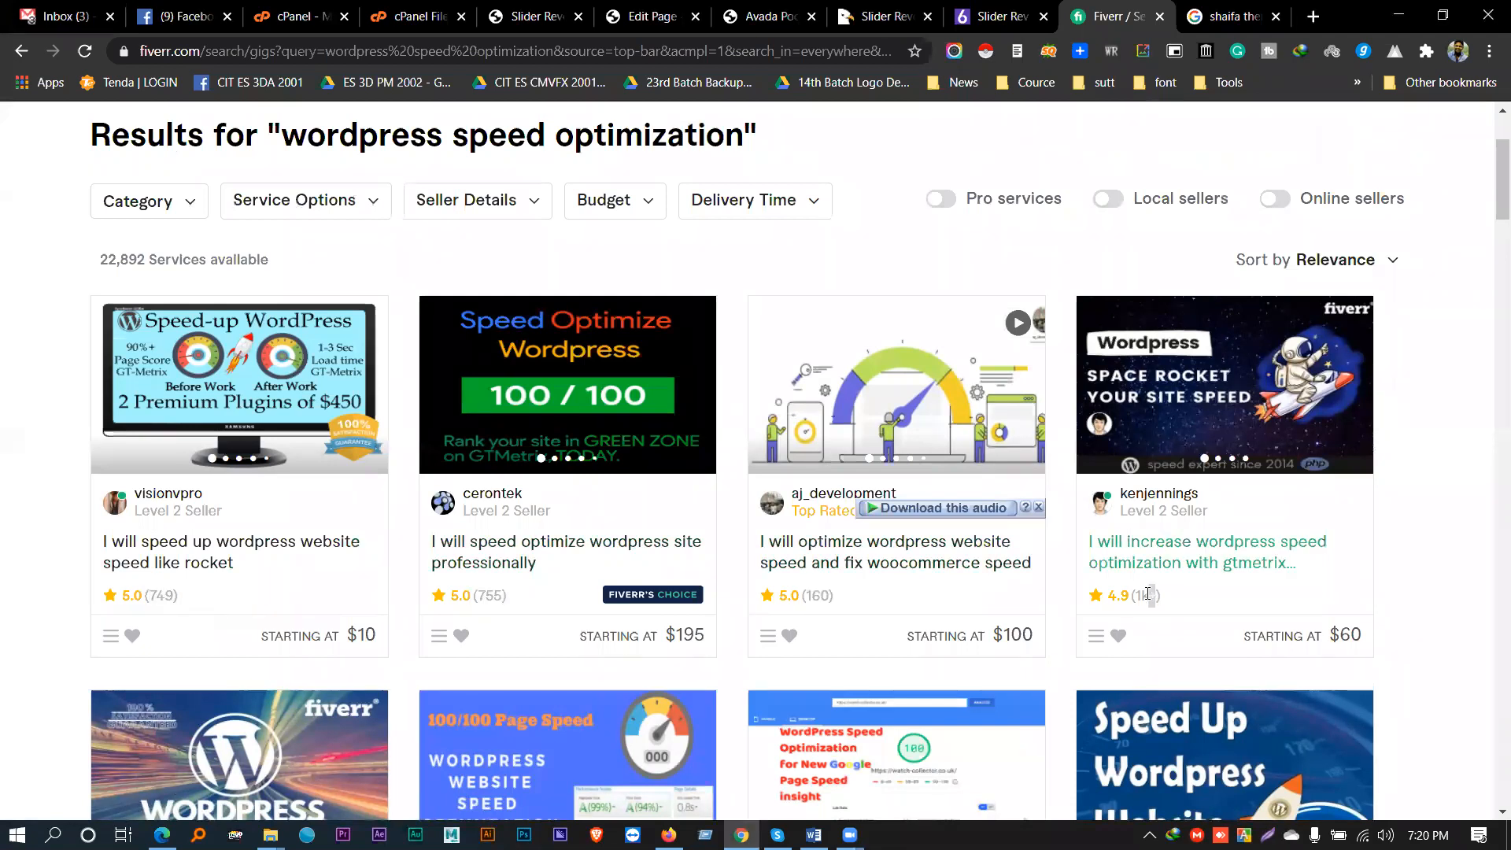
{"action": "scroll", "coordinate": [1338, 543], "scroll_direction": "down", "scroll_amount": 1}
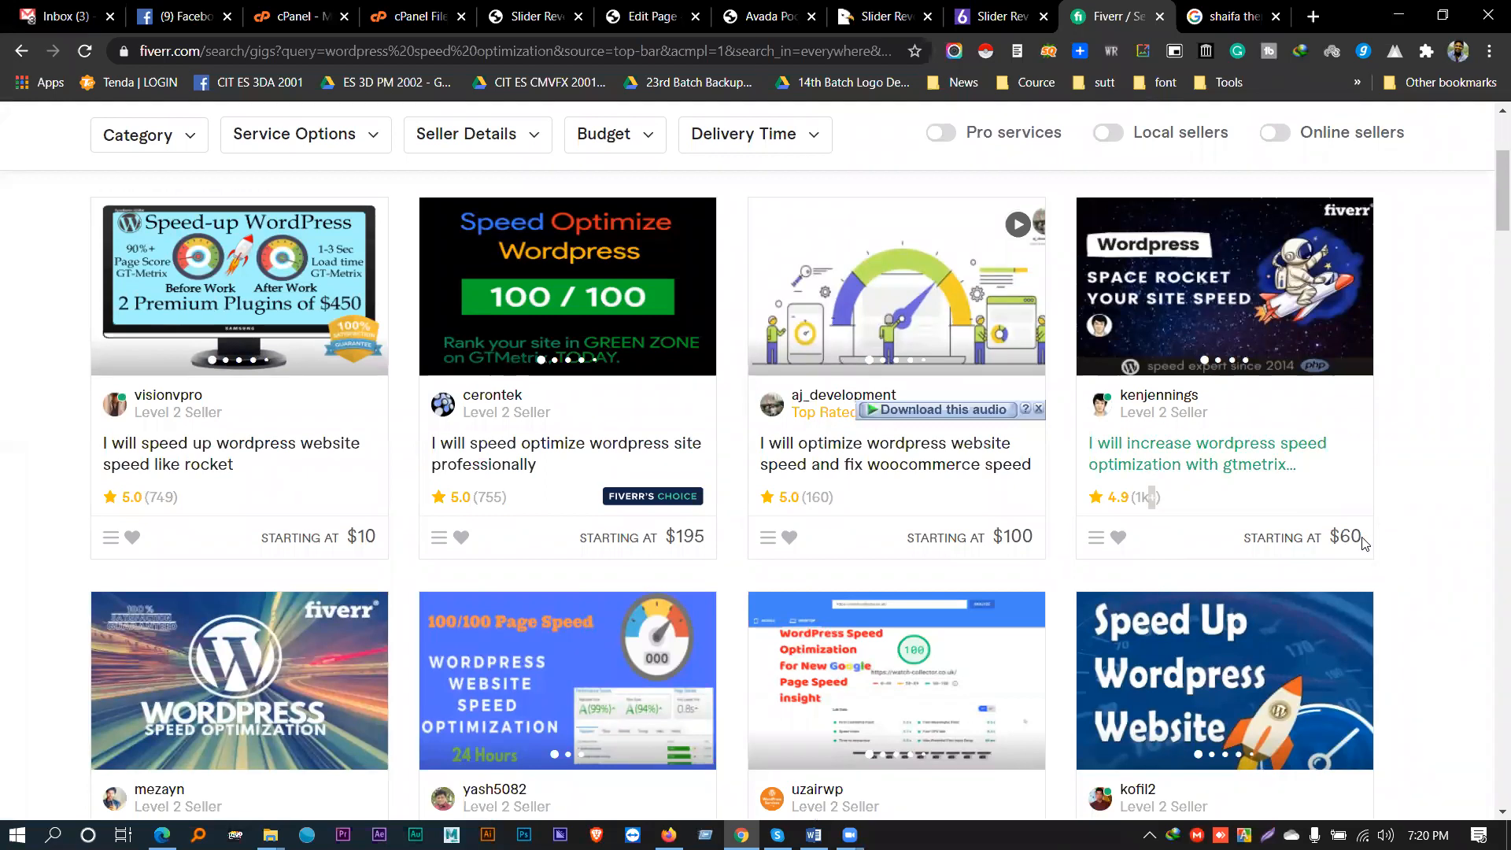
{"action": "scroll", "coordinate": [152, 629], "scroll_direction": "down", "scroll_amount": 2}
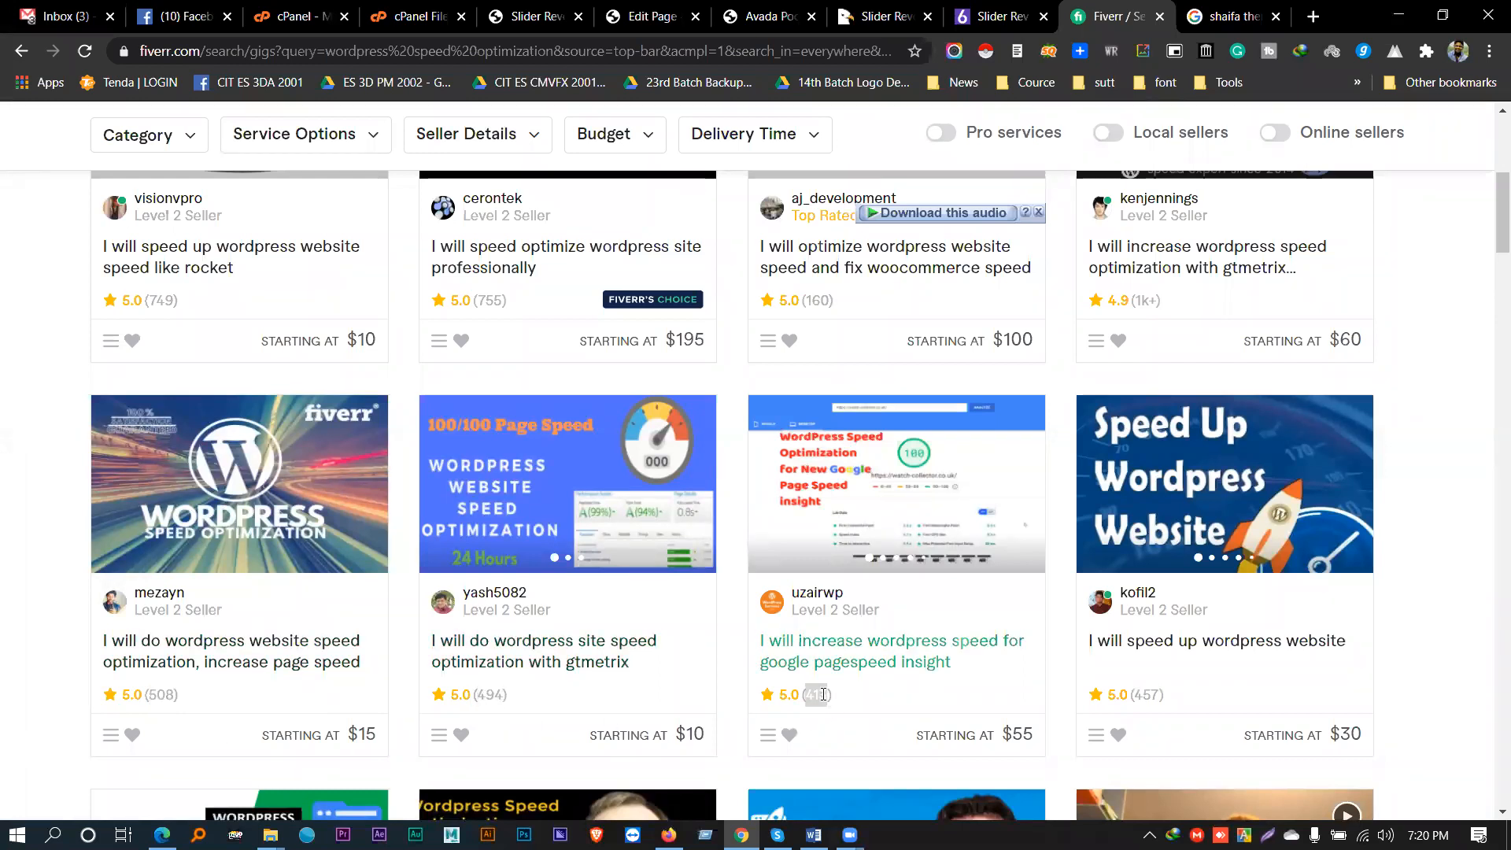
{"action": "double_click", "coordinate": [1149, 694]}
{"action": "scroll", "coordinate": [1149, 694], "scroll_direction": "down", "scroll_amount": 5}
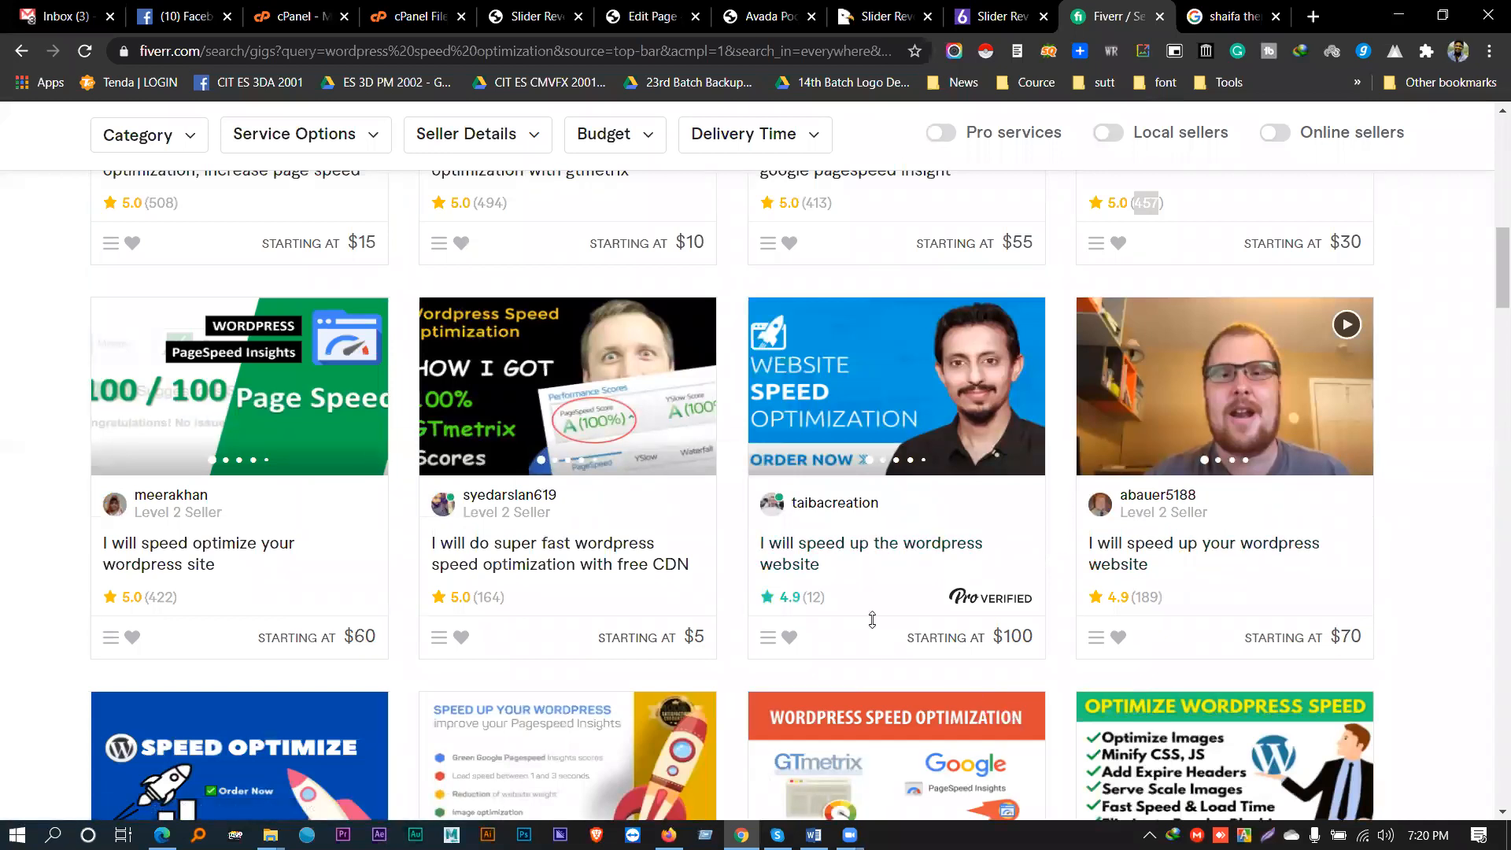
{"action": "scroll", "coordinate": [23, 720], "scroll_direction": "up", "scroll_amount": 2}
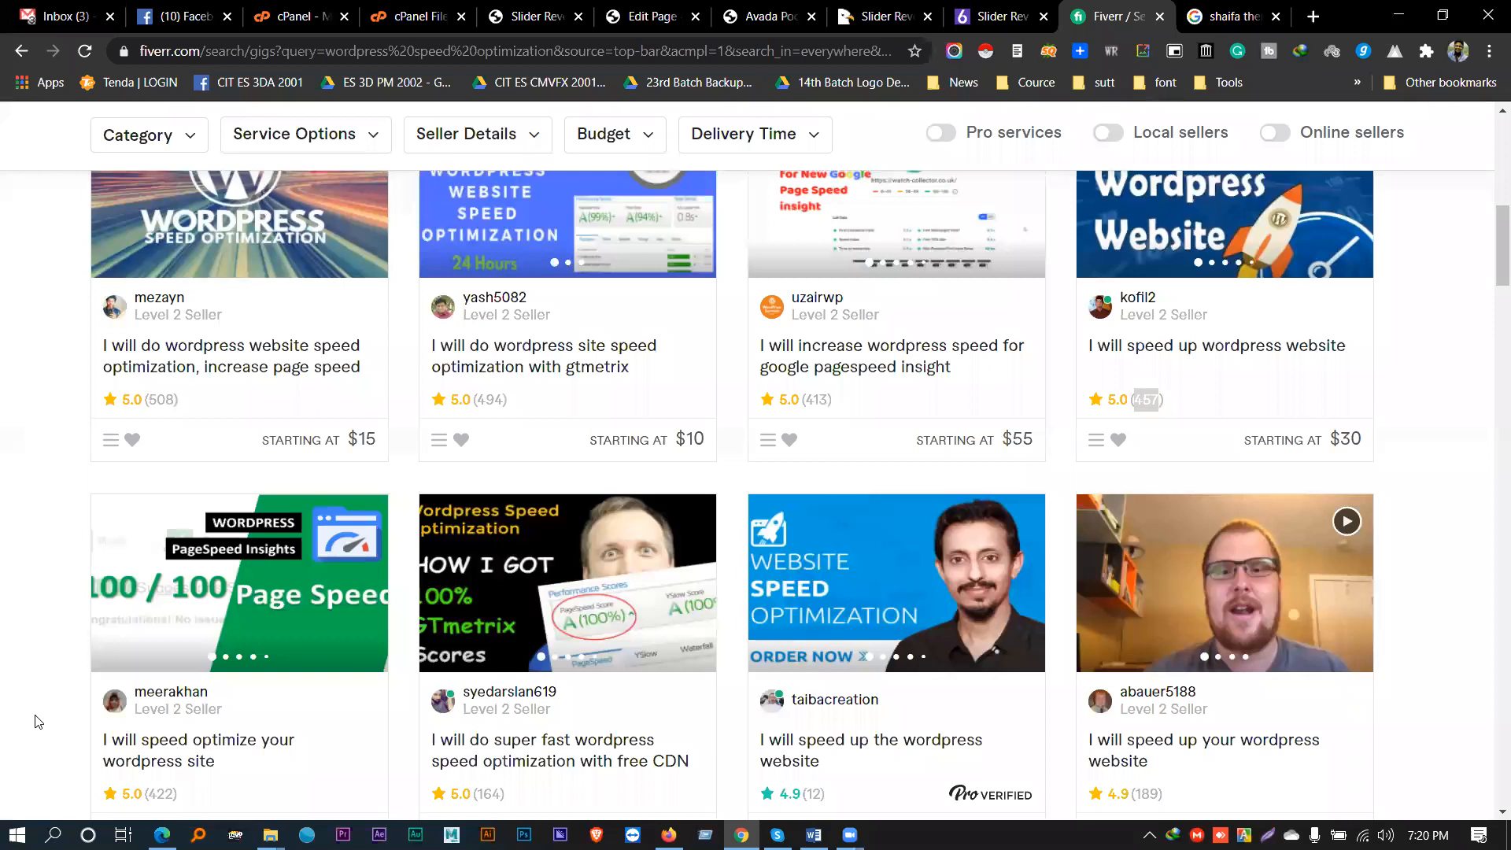
{"action": "scroll", "coordinate": [36, 720], "scroll_direction": "up", "scroll_amount": 10}
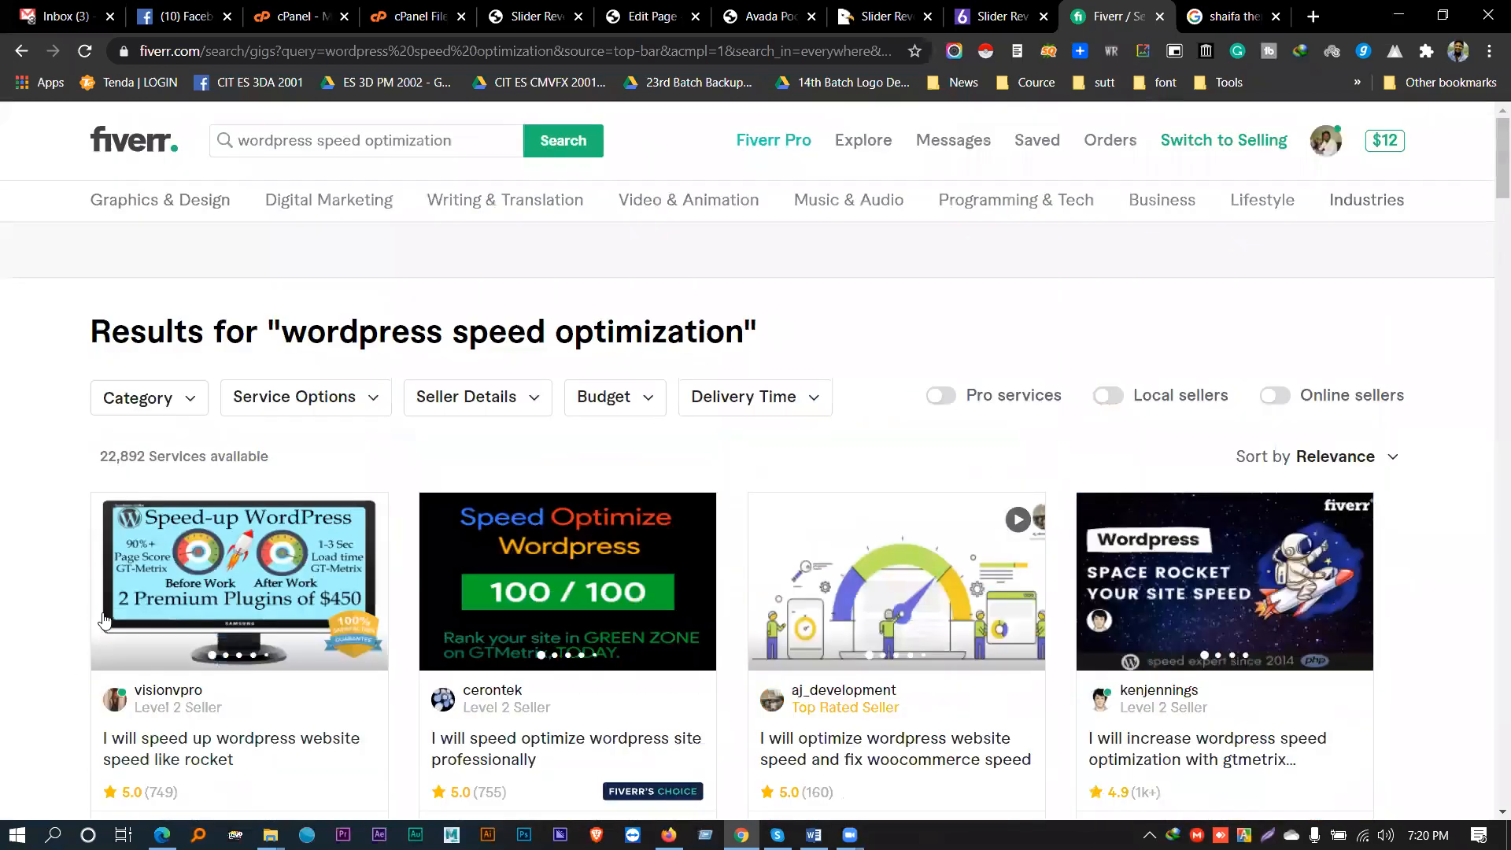
{"action": "double_click", "coordinate": [129, 458]}
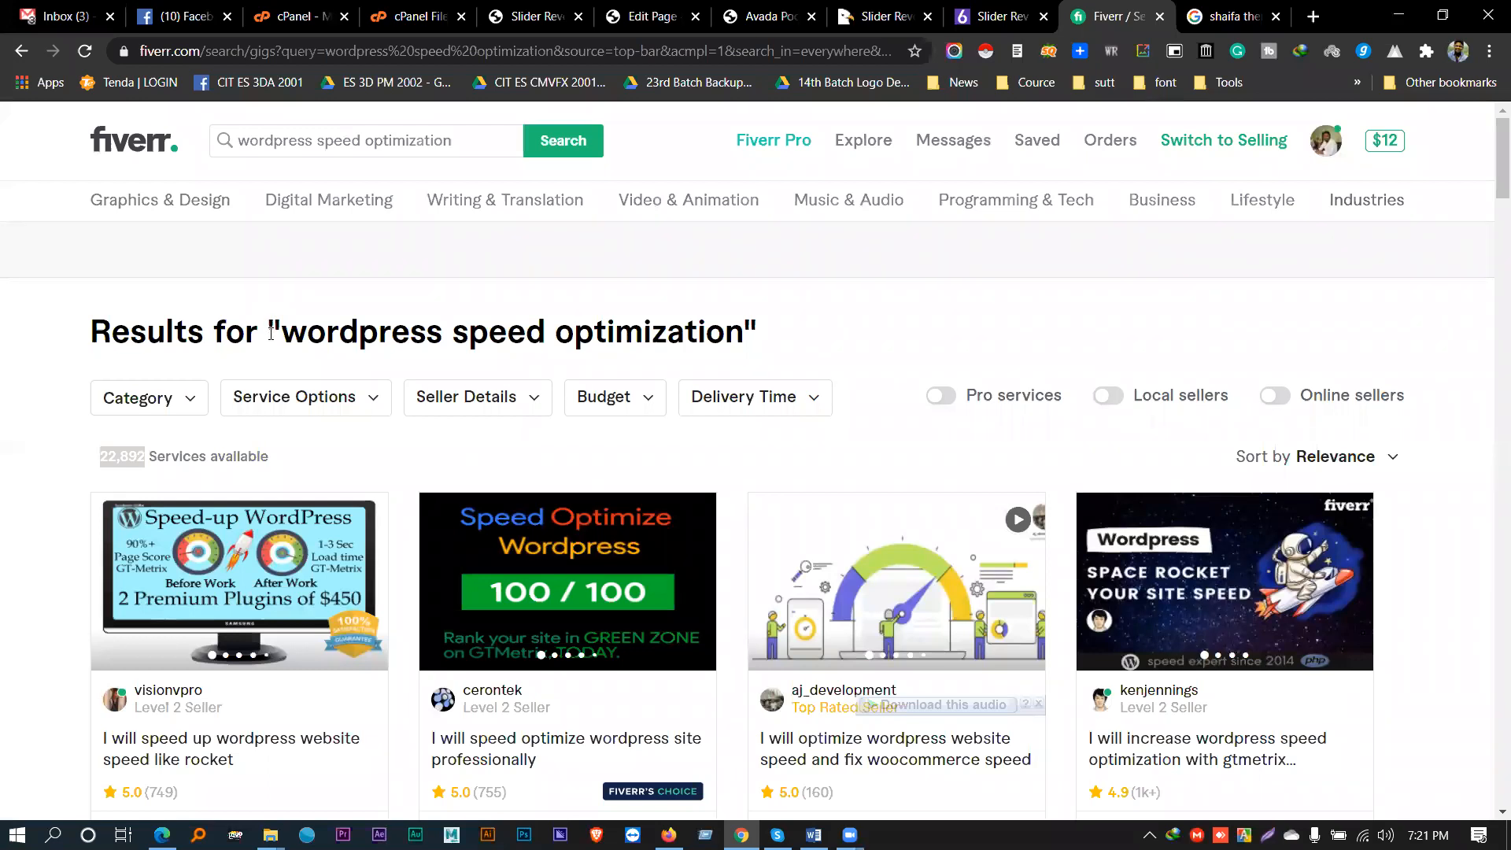
{"action": "scroll", "coordinate": [296, 395], "scroll_direction": "down", "scroll_amount": 2}
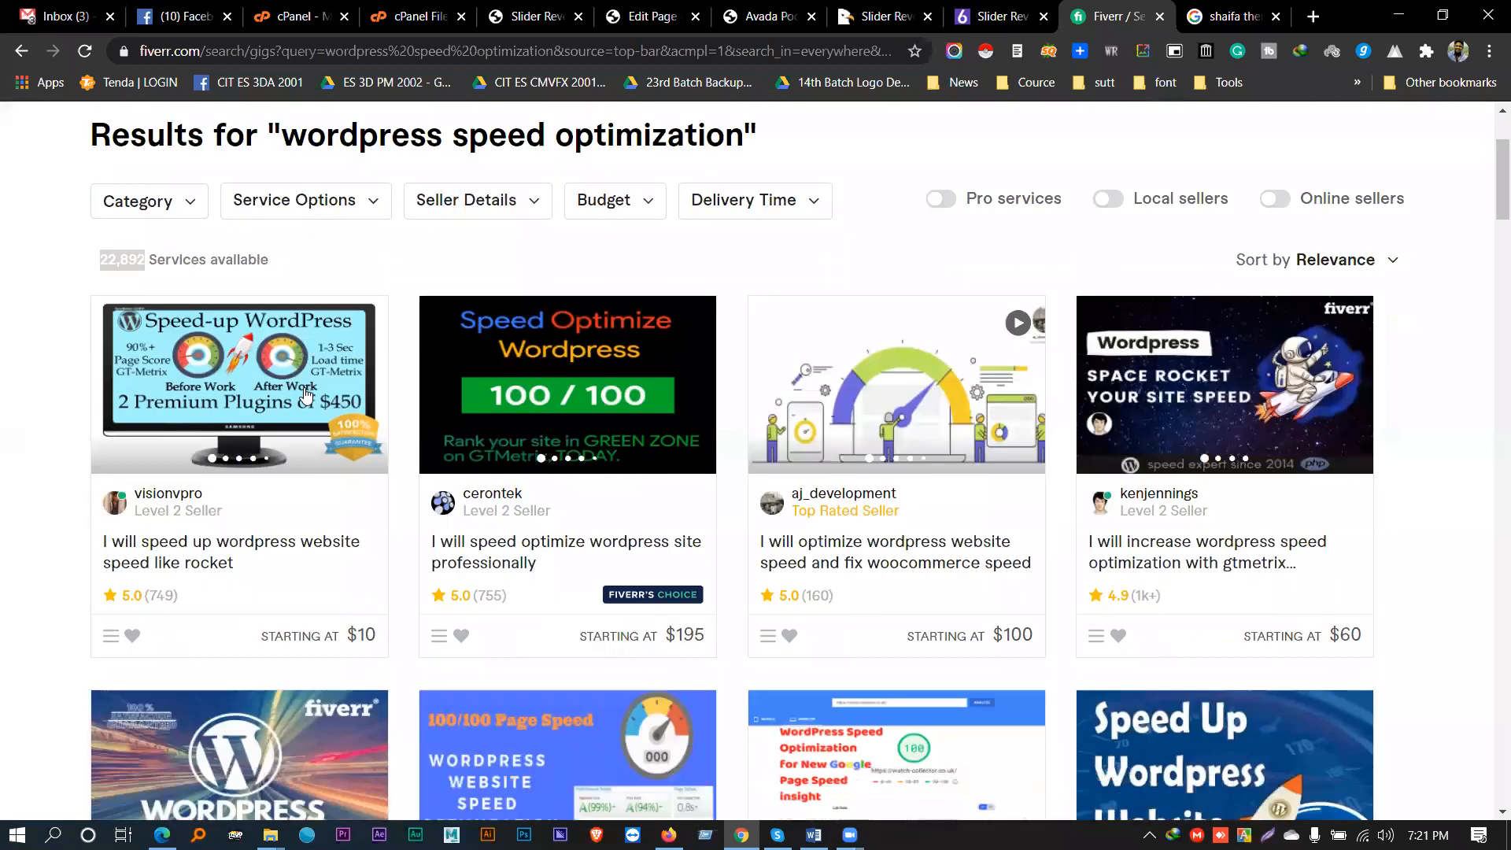
{"action": "scroll", "coordinate": [306, 395], "scroll_direction": "down", "scroll_amount": 1}
{"action": "scroll", "coordinate": [306, 394], "scroll_direction": "down", "scroll_amount": 2}
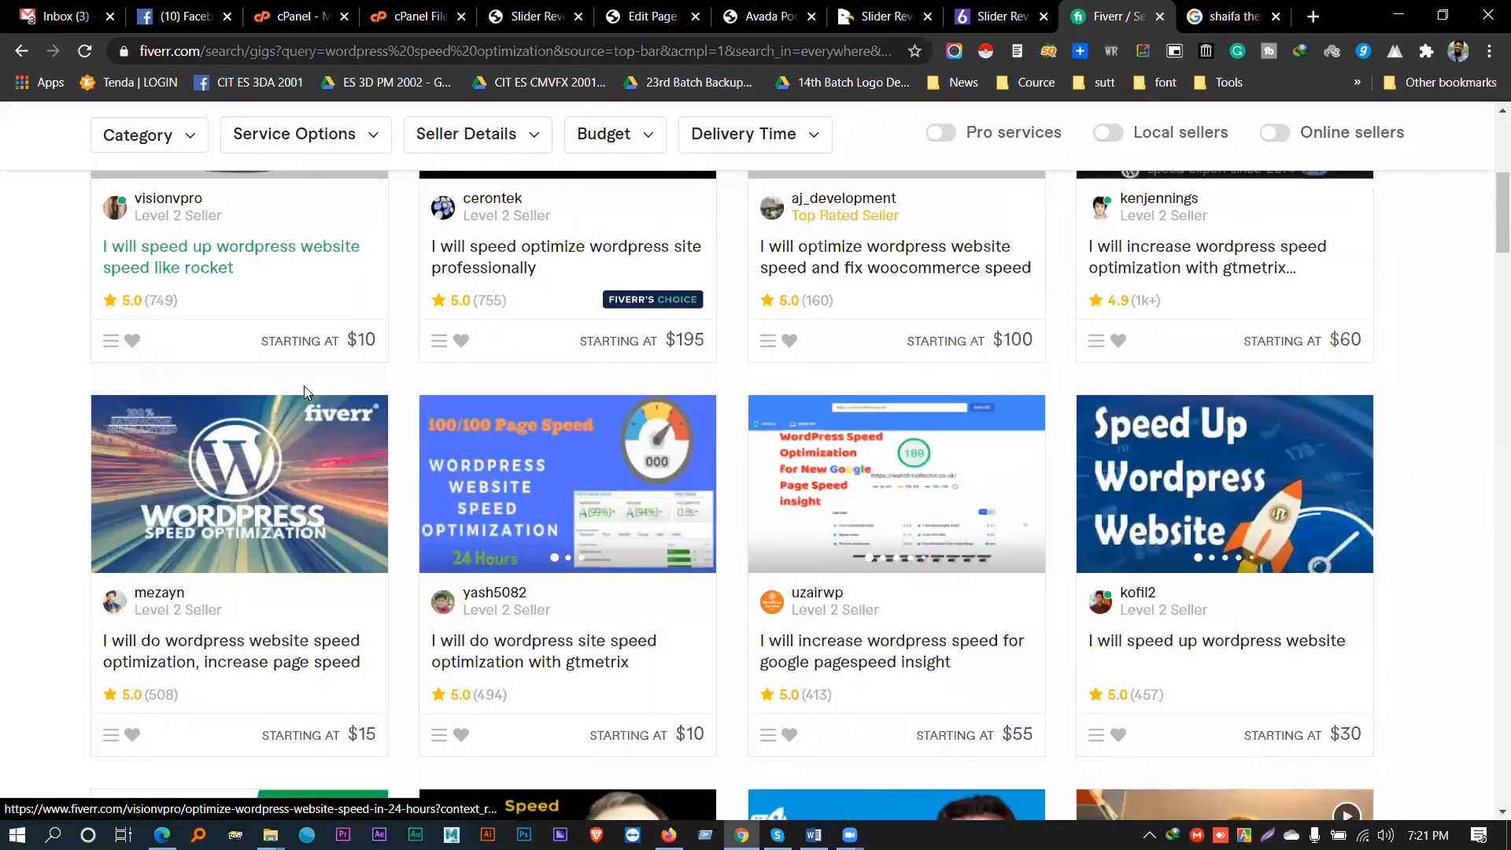
{"action": "scroll", "coordinate": [304, 386], "scroll_direction": "down", "scroll_amount": 1}
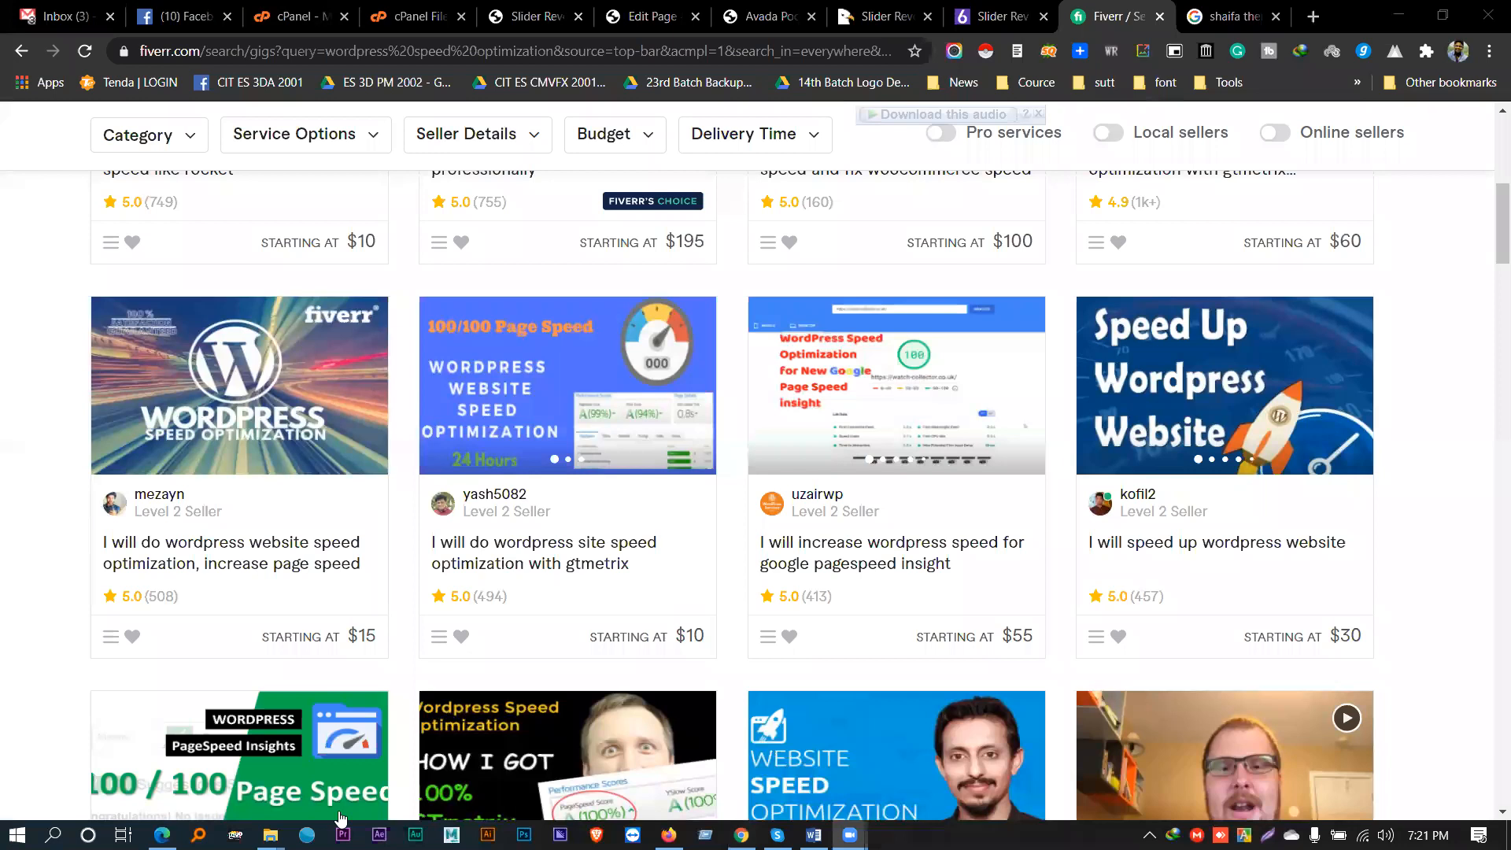
- Close the Fiverr, Google, codecanyon, Slider Revolution, File Manager and cPanel tabs
{"action": "left_click", "coordinate": [1038, 114]}
{"action": "key", "text": "ctrl+w"}
{"action": "key", "text": "ctrl+w"}
{"action": "key", "text": "ctrl+w"}
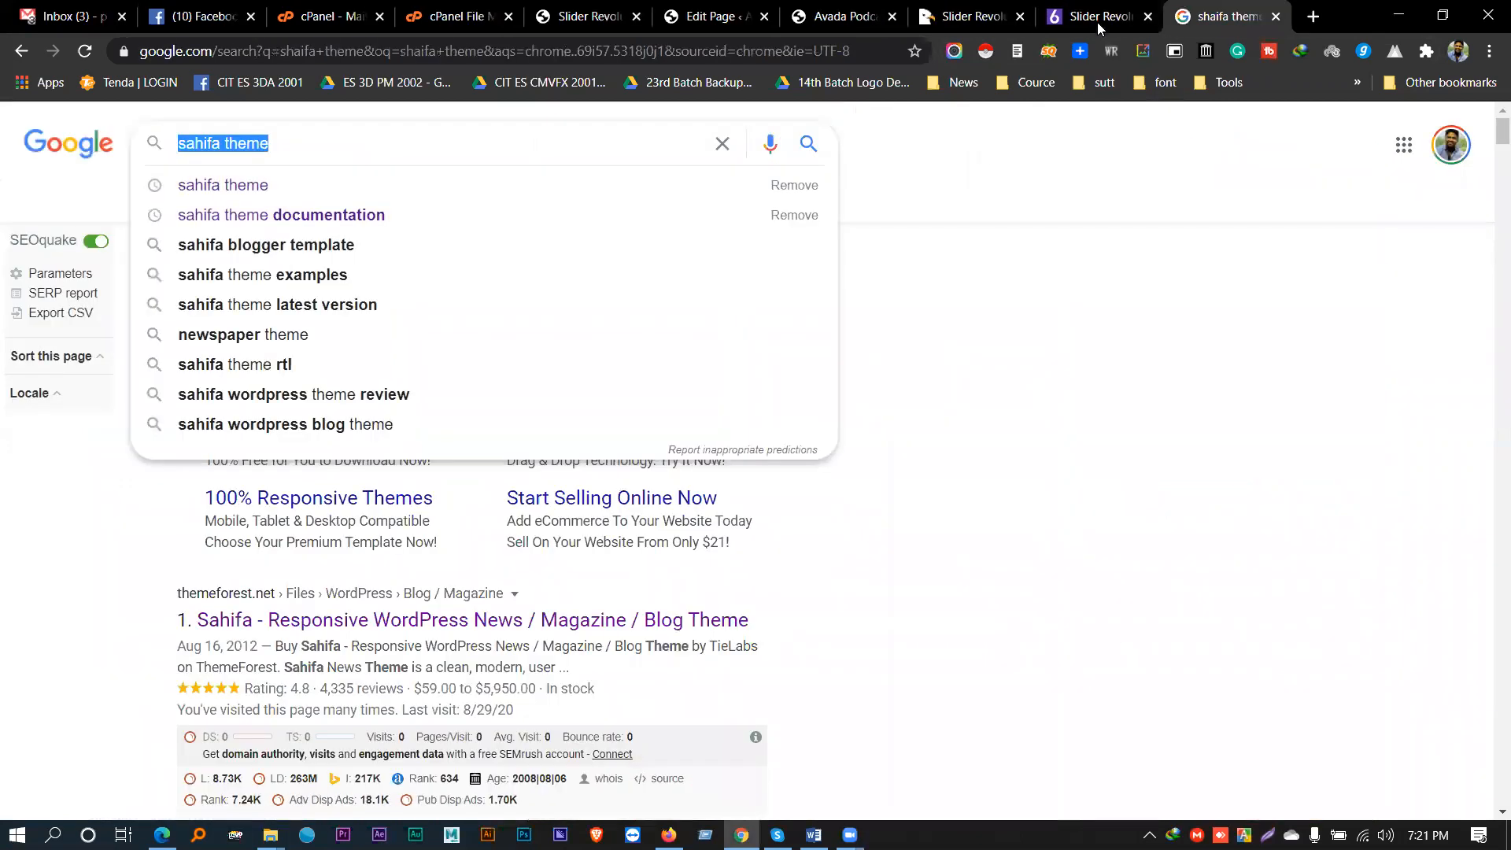
{"action": "key", "text": "ctrl+w"}
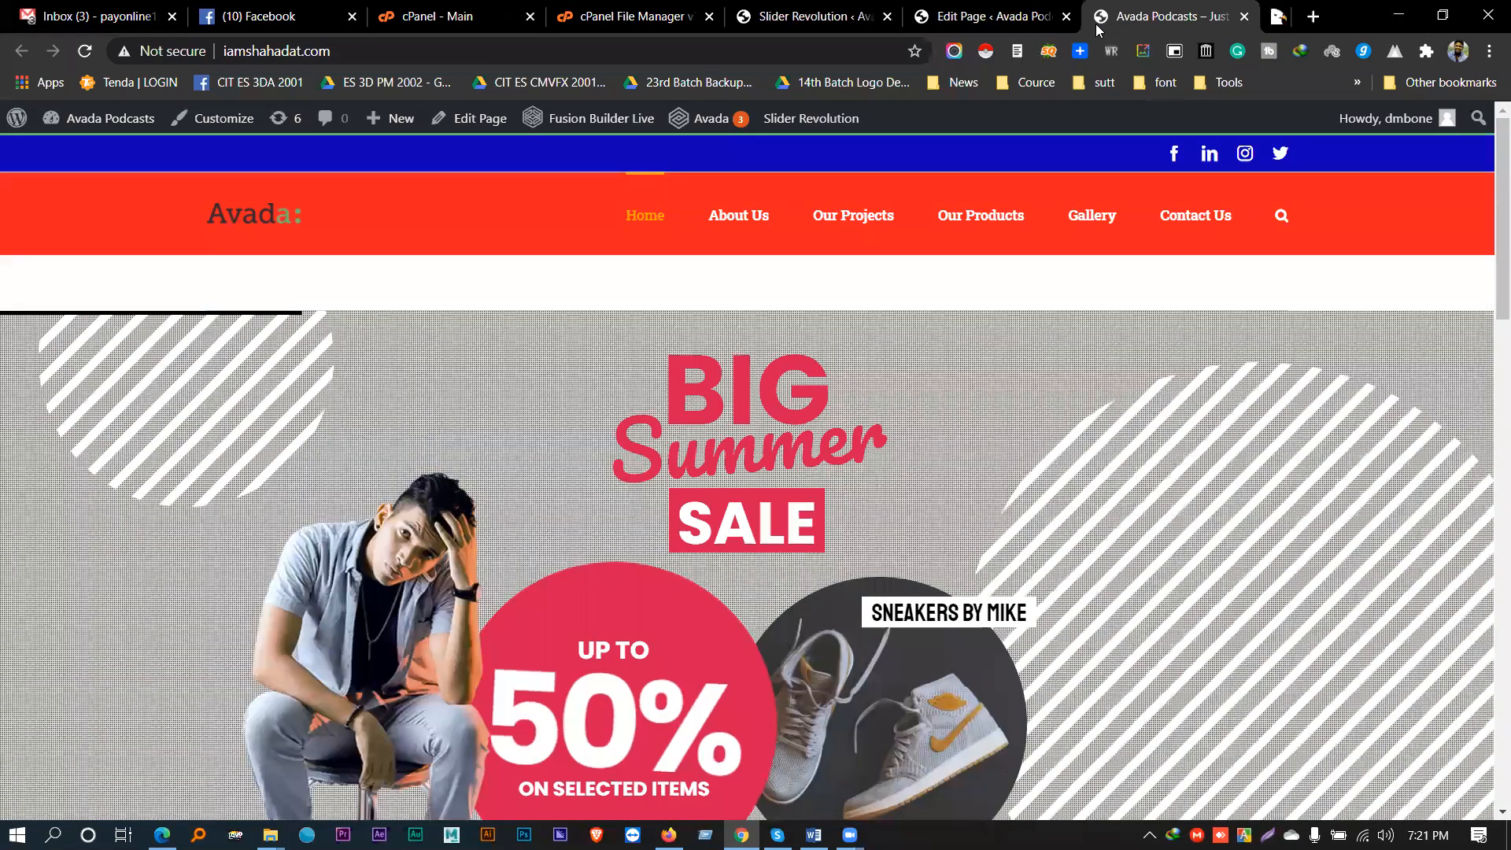
{"action": "key", "text": "ctrl+w"}
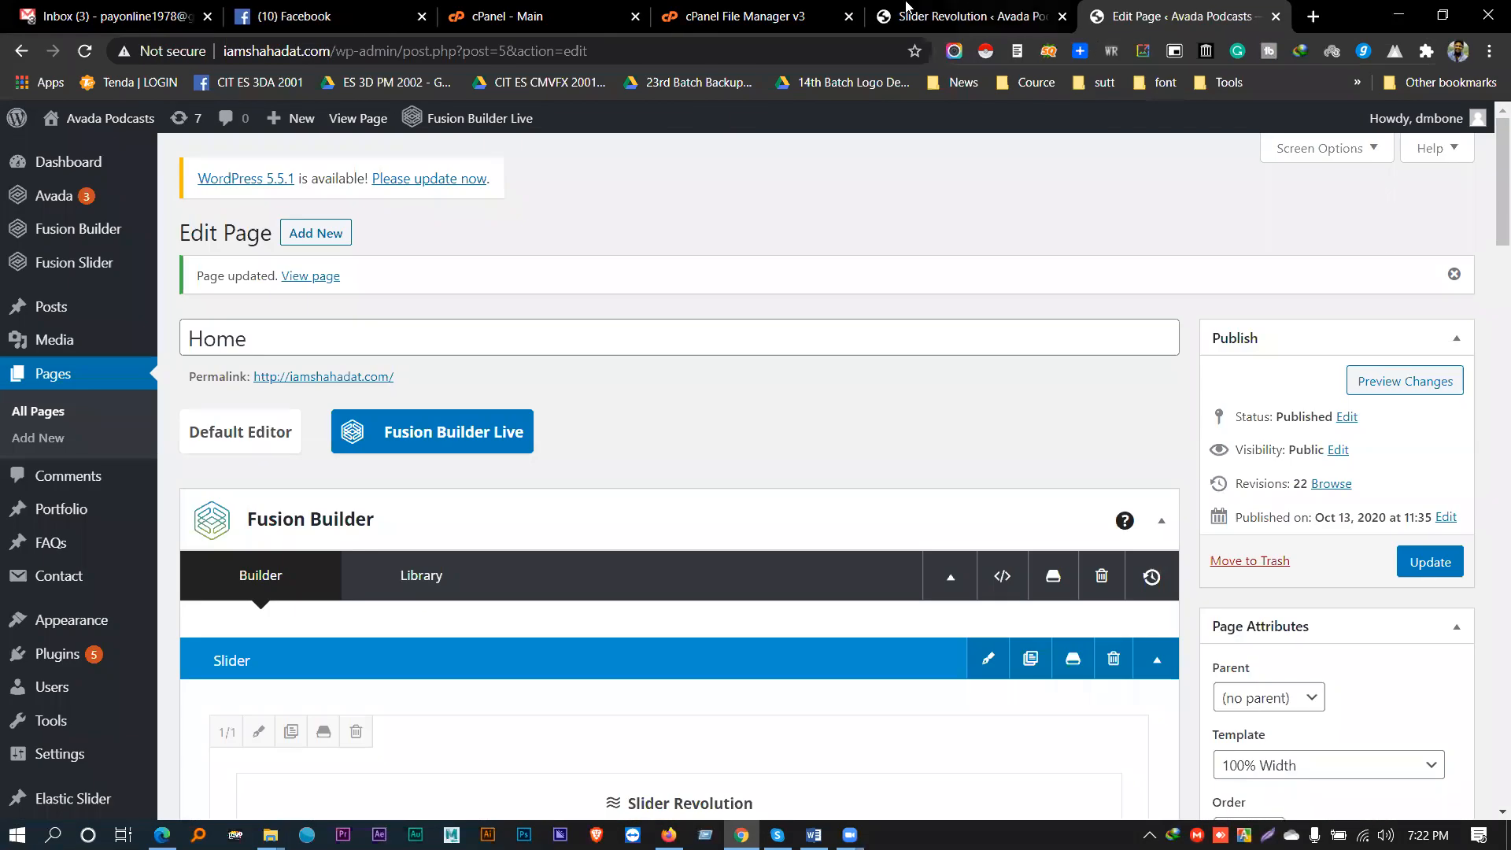
{"action": "left_click", "coordinate": [941, 13]}
{"action": "key", "text": "ctrl+w"}
{"action": "left_click", "coordinate": [833, 169]}
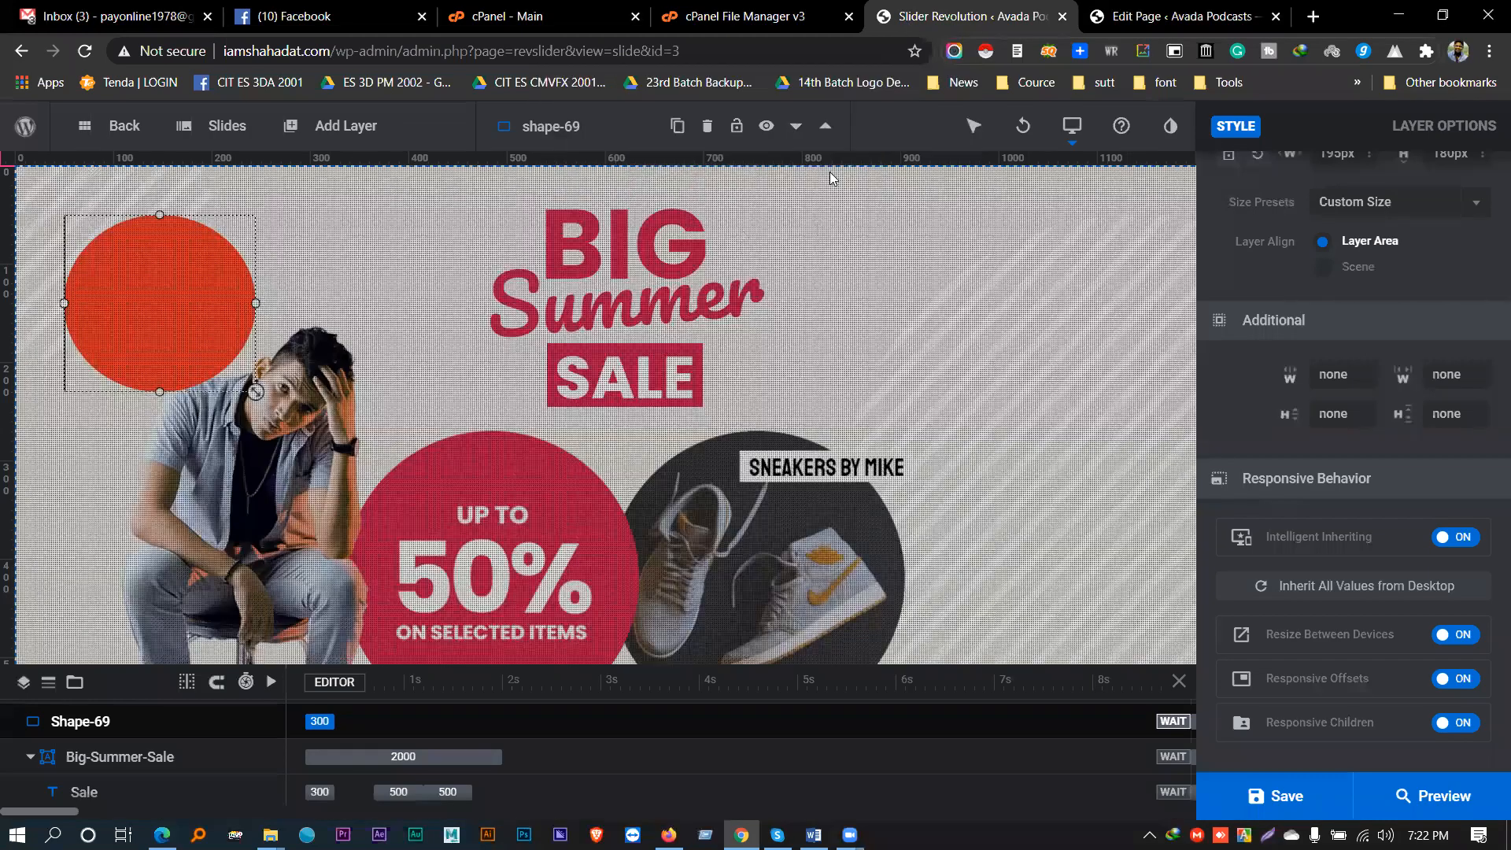
{"action": "left_click", "coordinate": [822, 7]}
{"action": "key", "text": "ctrl+w"}
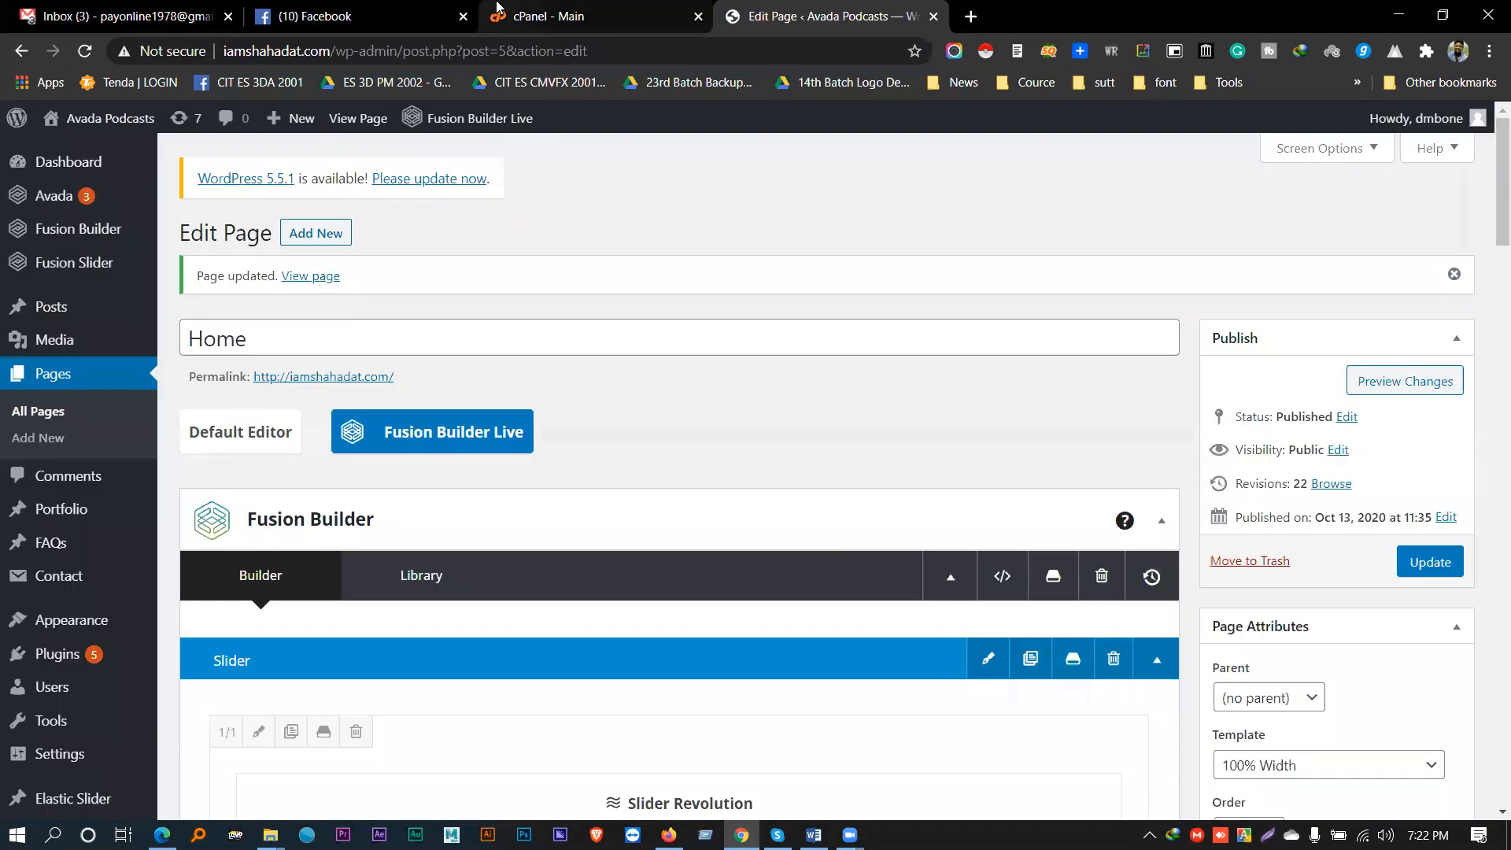
{"action": "left_click", "coordinate": [511, 8]}
{"action": "key", "text": "ctrl+w"}
{"action": "left_click", "coordinate": [340, 8]}
- Go from the Edit Page tab to the Dashboard, then to Plugins > Add New
{"action": "left_click", "coordinate": [567, 6]}
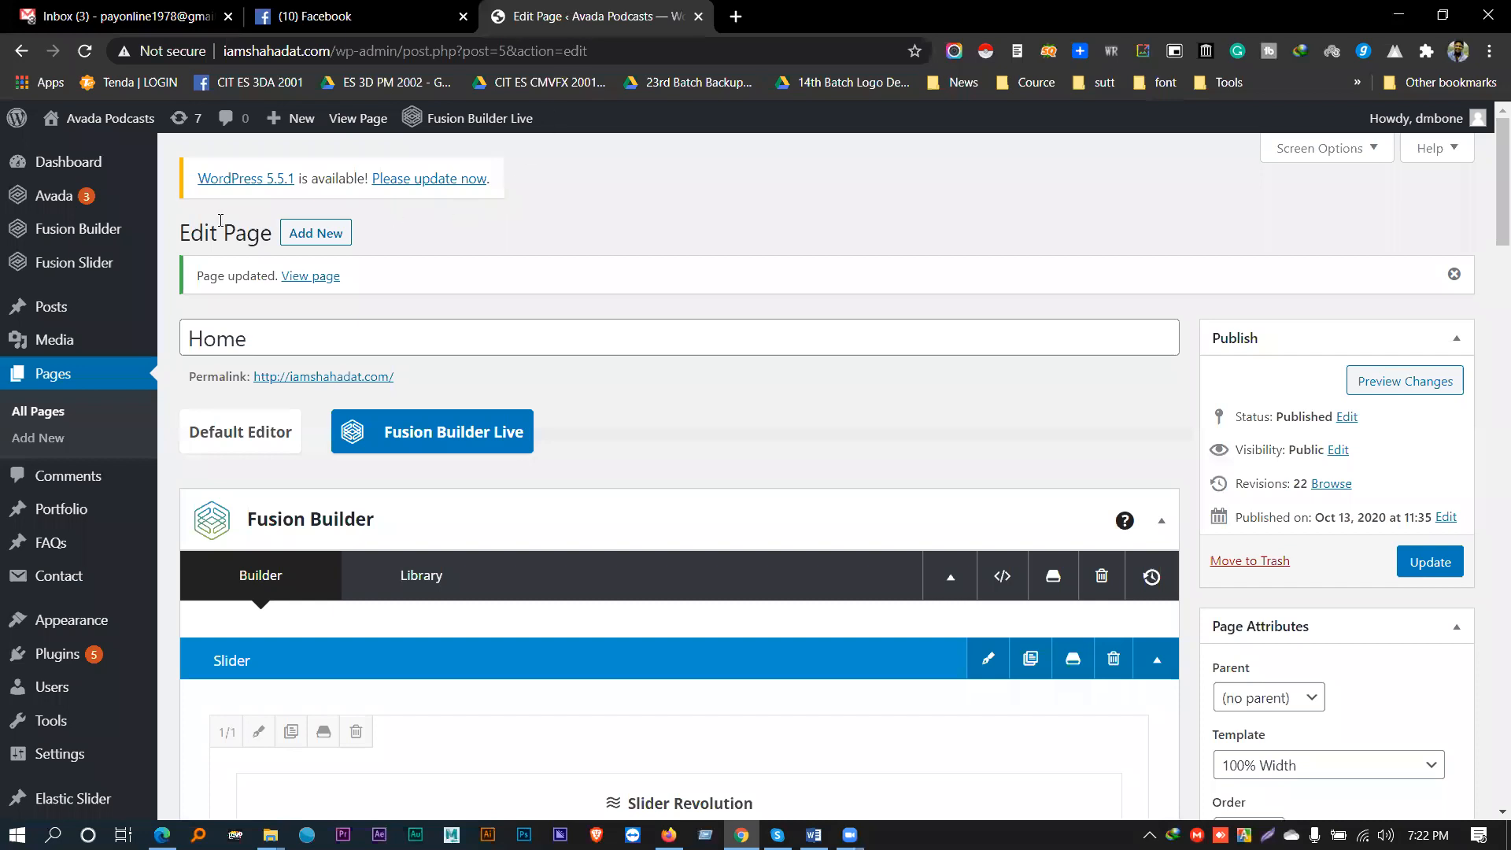
{"action": "mouse_move", "coordinate": [37, 166]}
{"action": "left_click", "coordinate": [169, 165]}
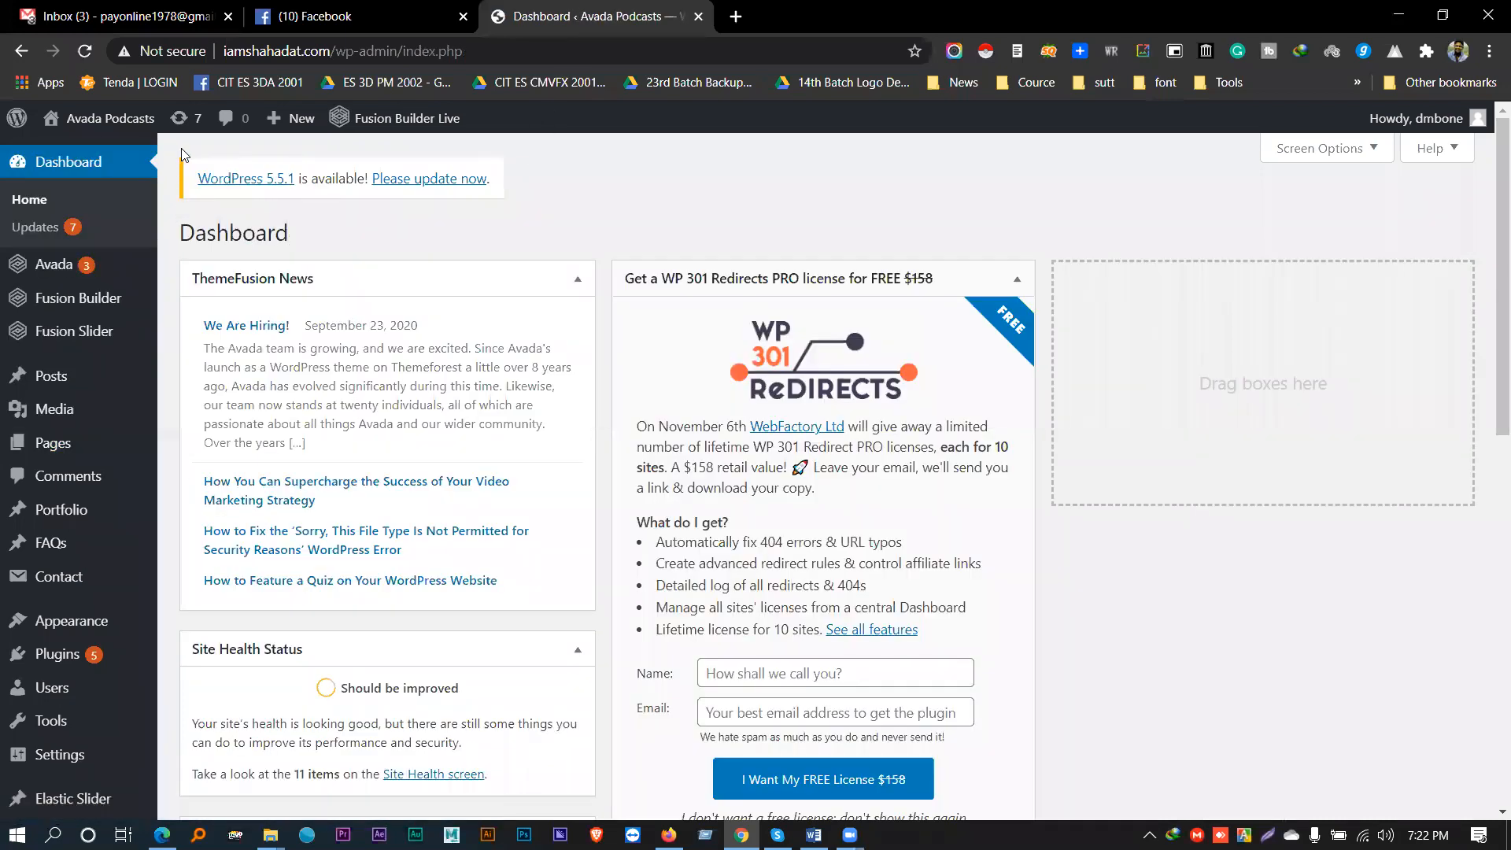
{"action": "mouse_move", "coordinate": [39, 653]}
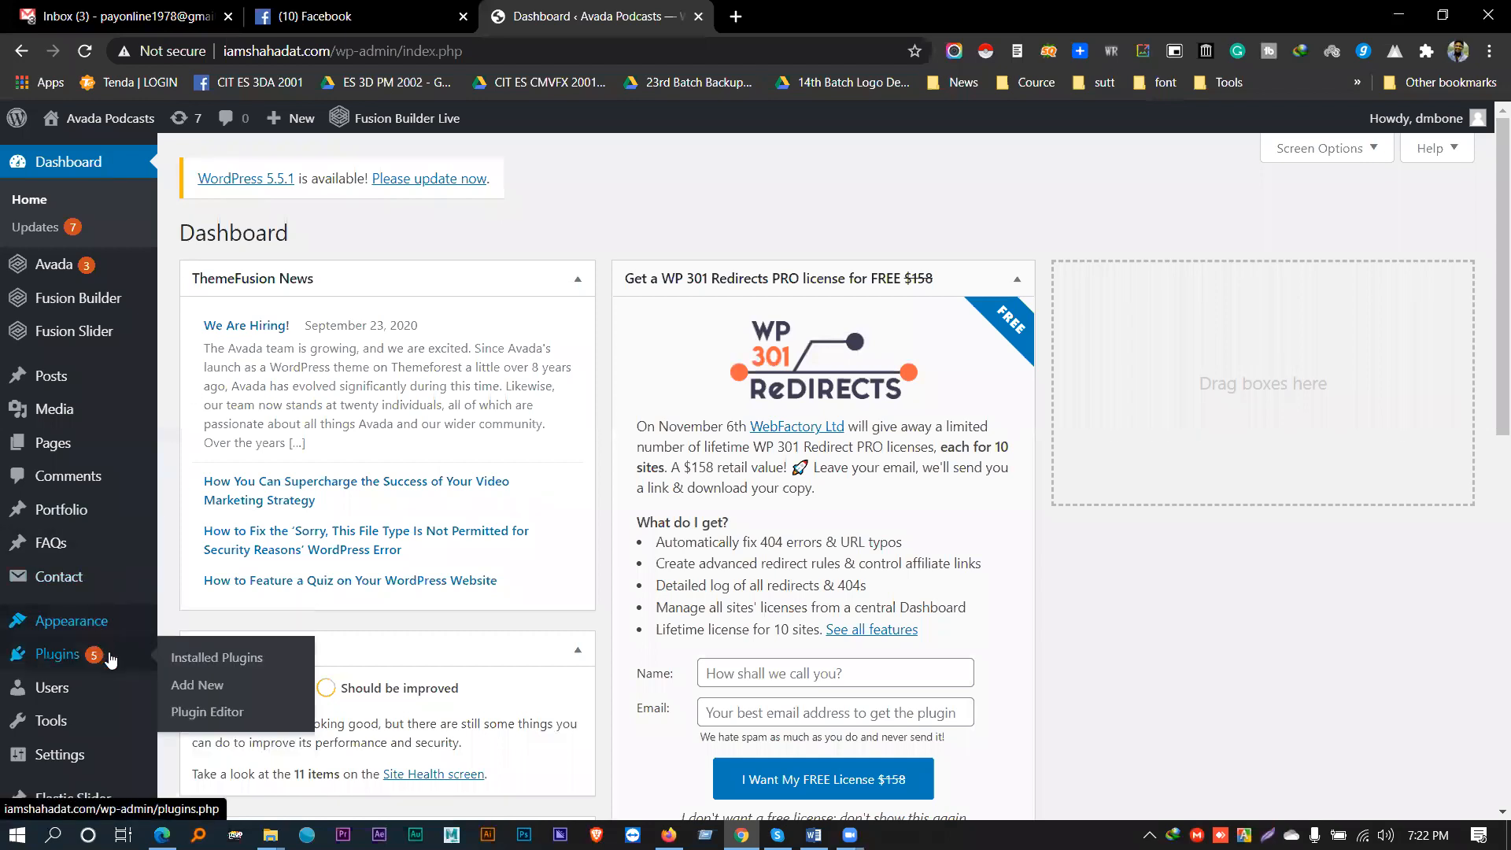
{"action": "left_click", "coordinate": [220, 688]}
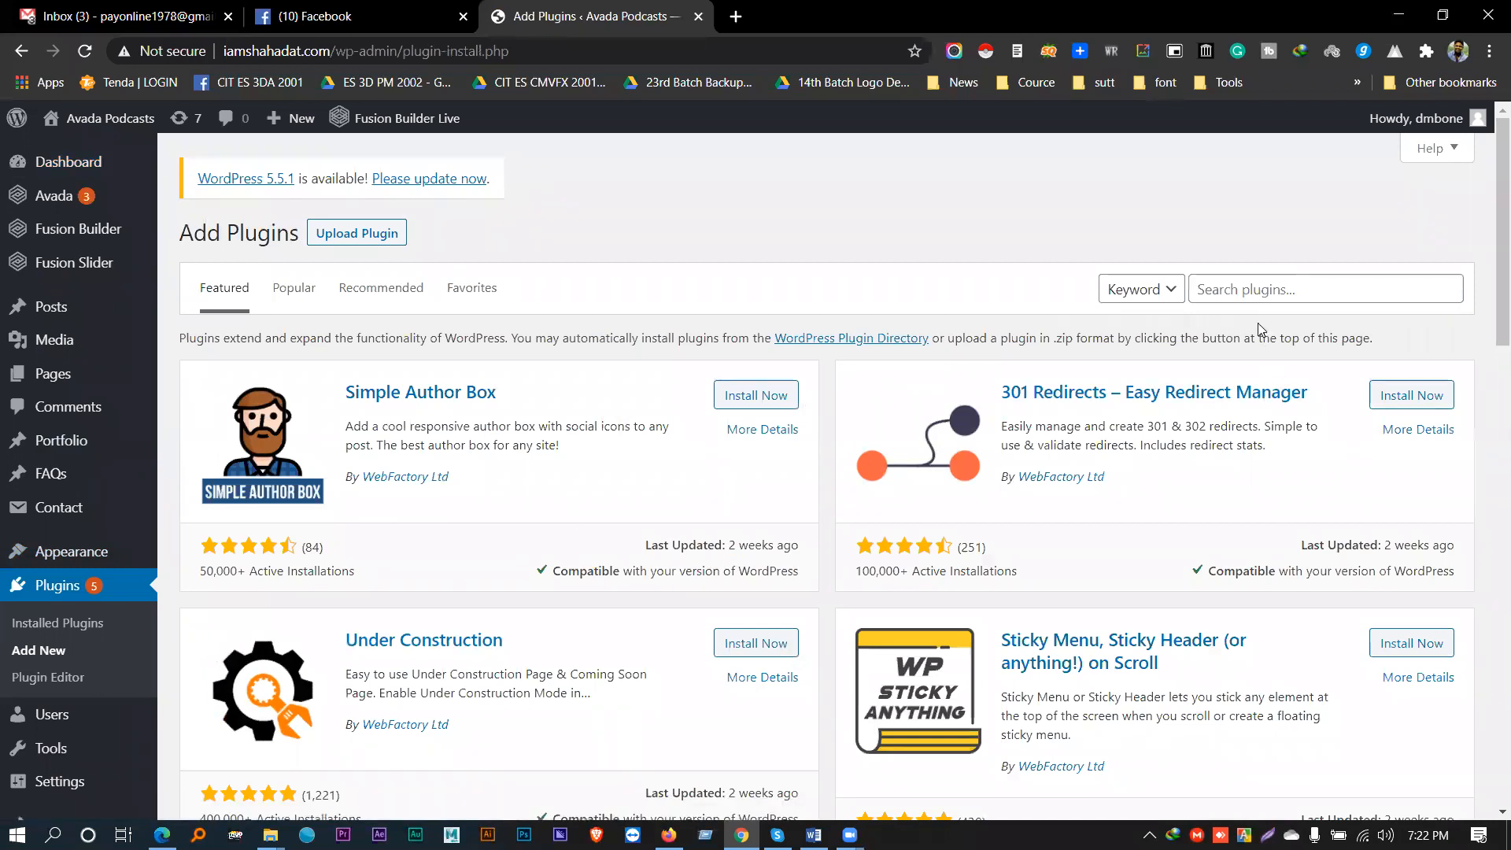
{"action": "left_click", "coordinate": [1204, 295]}
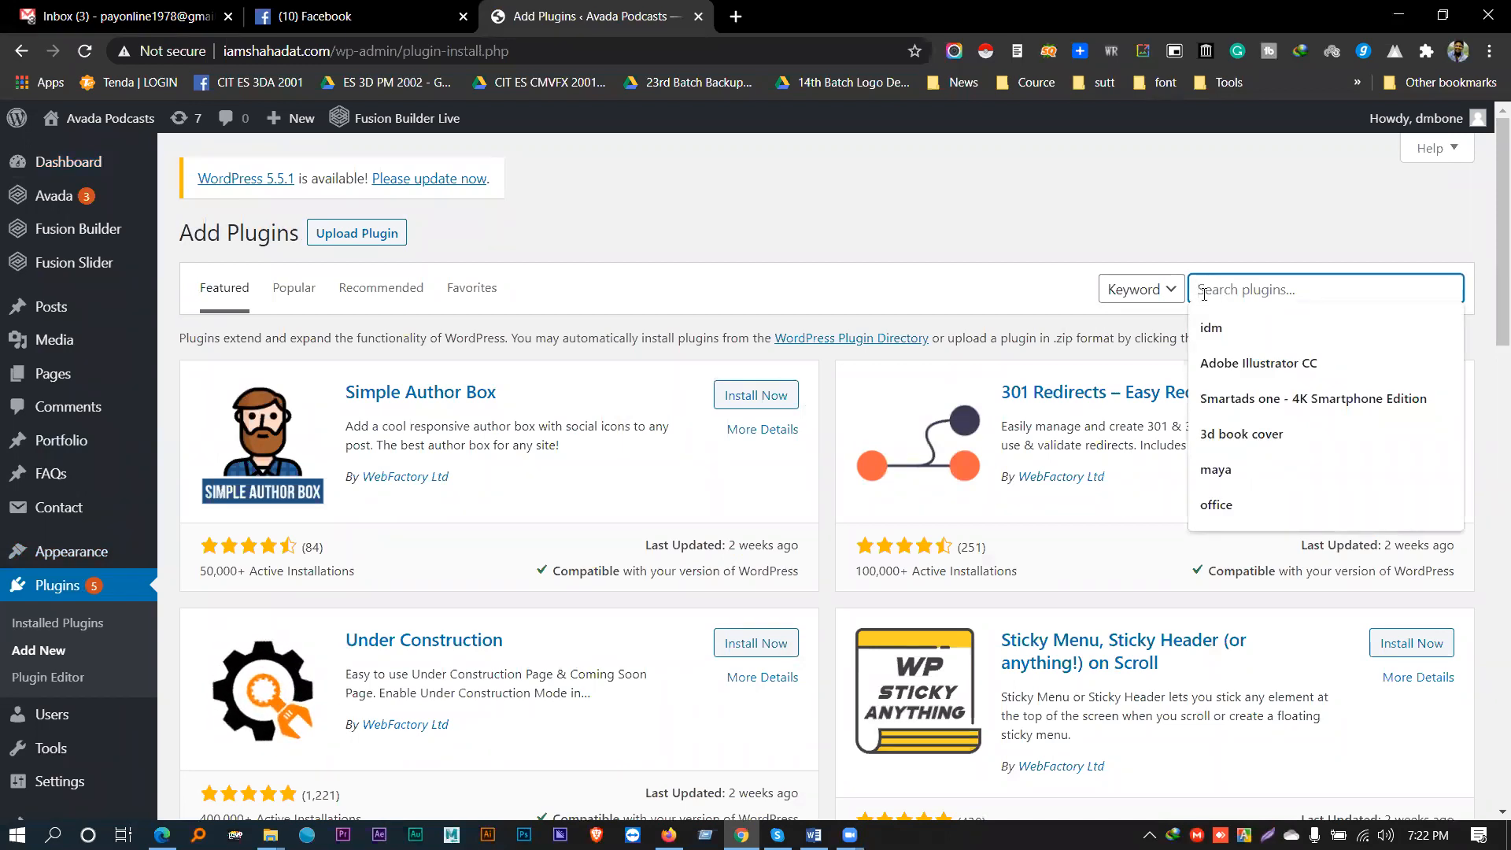
{"action": "type", "text": "all in one"}
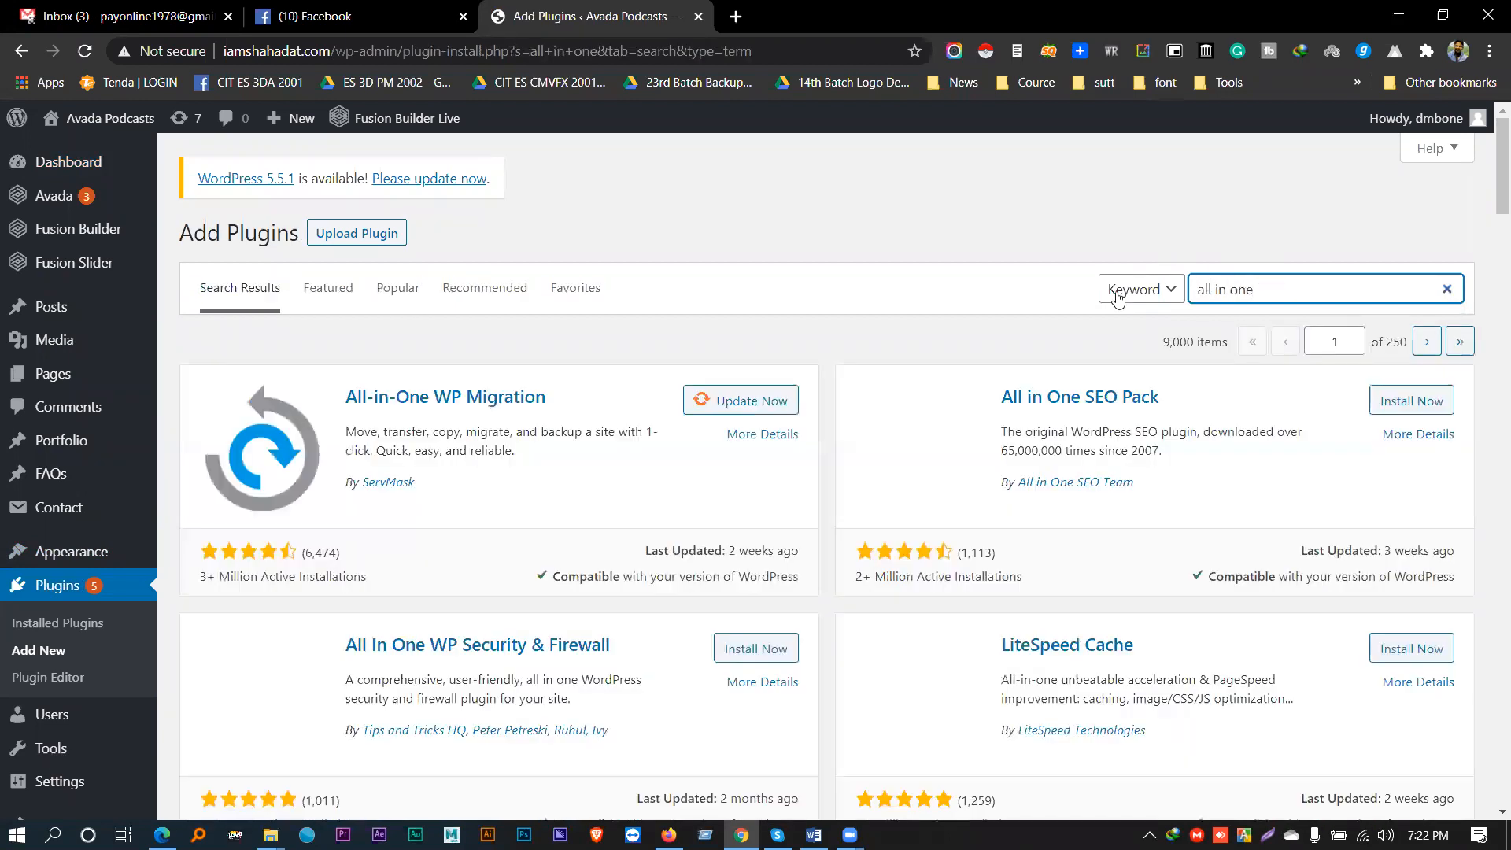
{"action": "left_click_drag", "start_coordinate": [572, 399], "coordinate": [346, 403]}
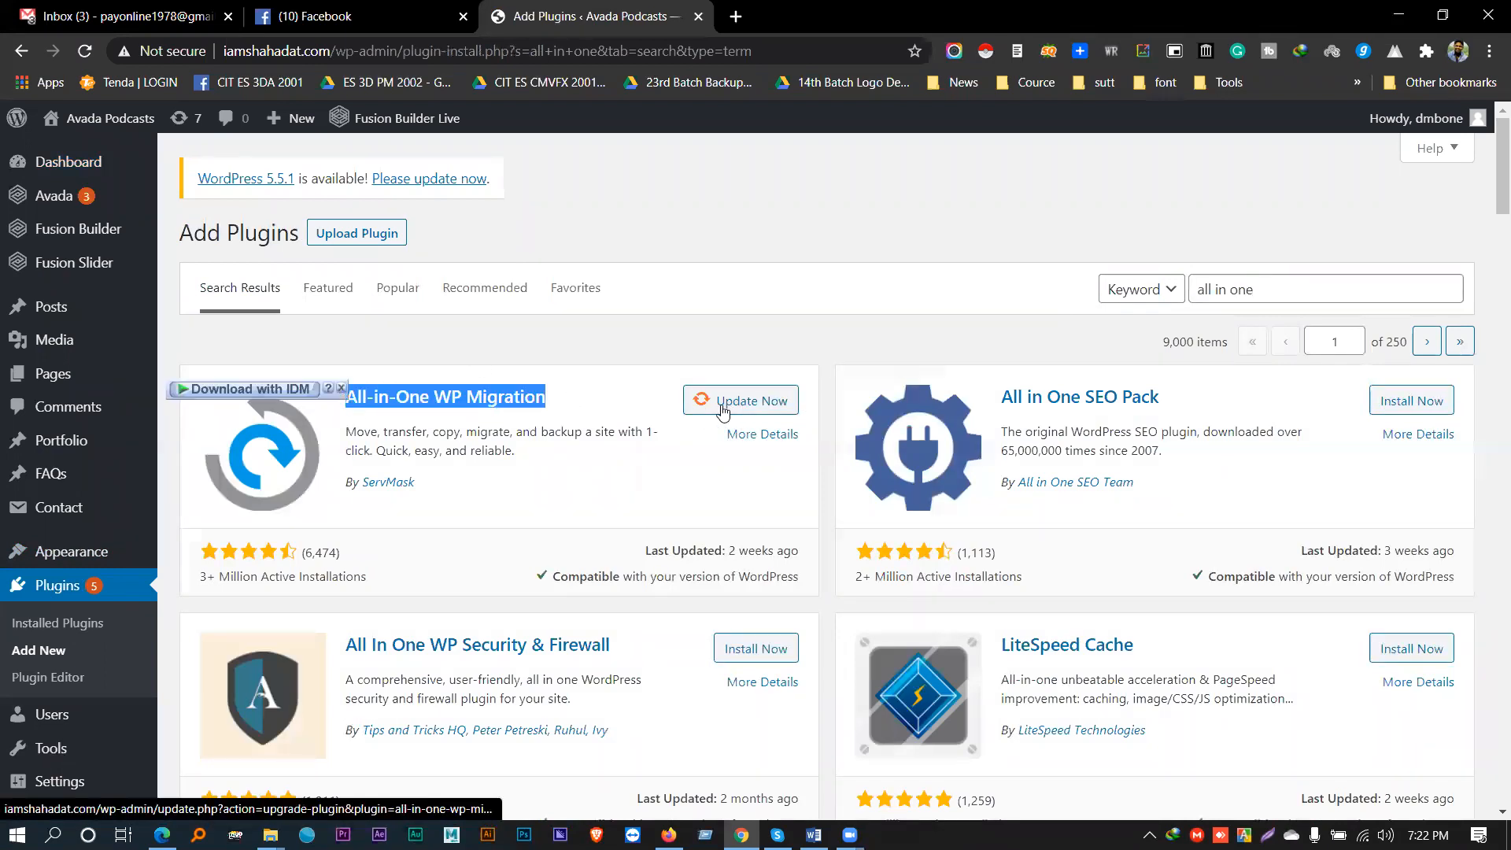
{"action": "left_click", "coordinate": [590, 407]}
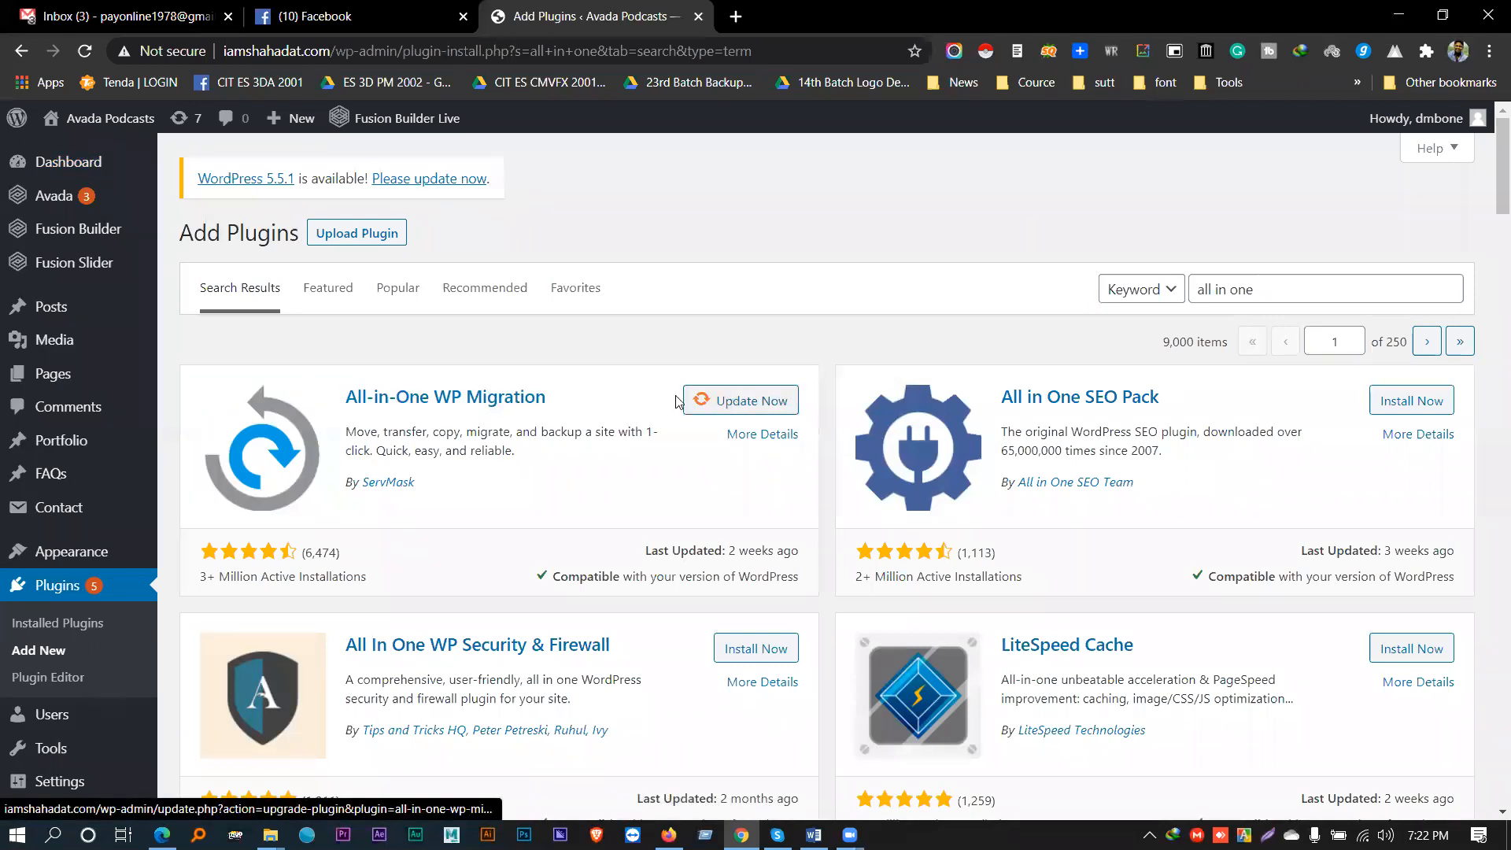
{"action": "scroll", "coordinate": [59, 512], "scroll_direction": "down", "scroll_amount": 2}
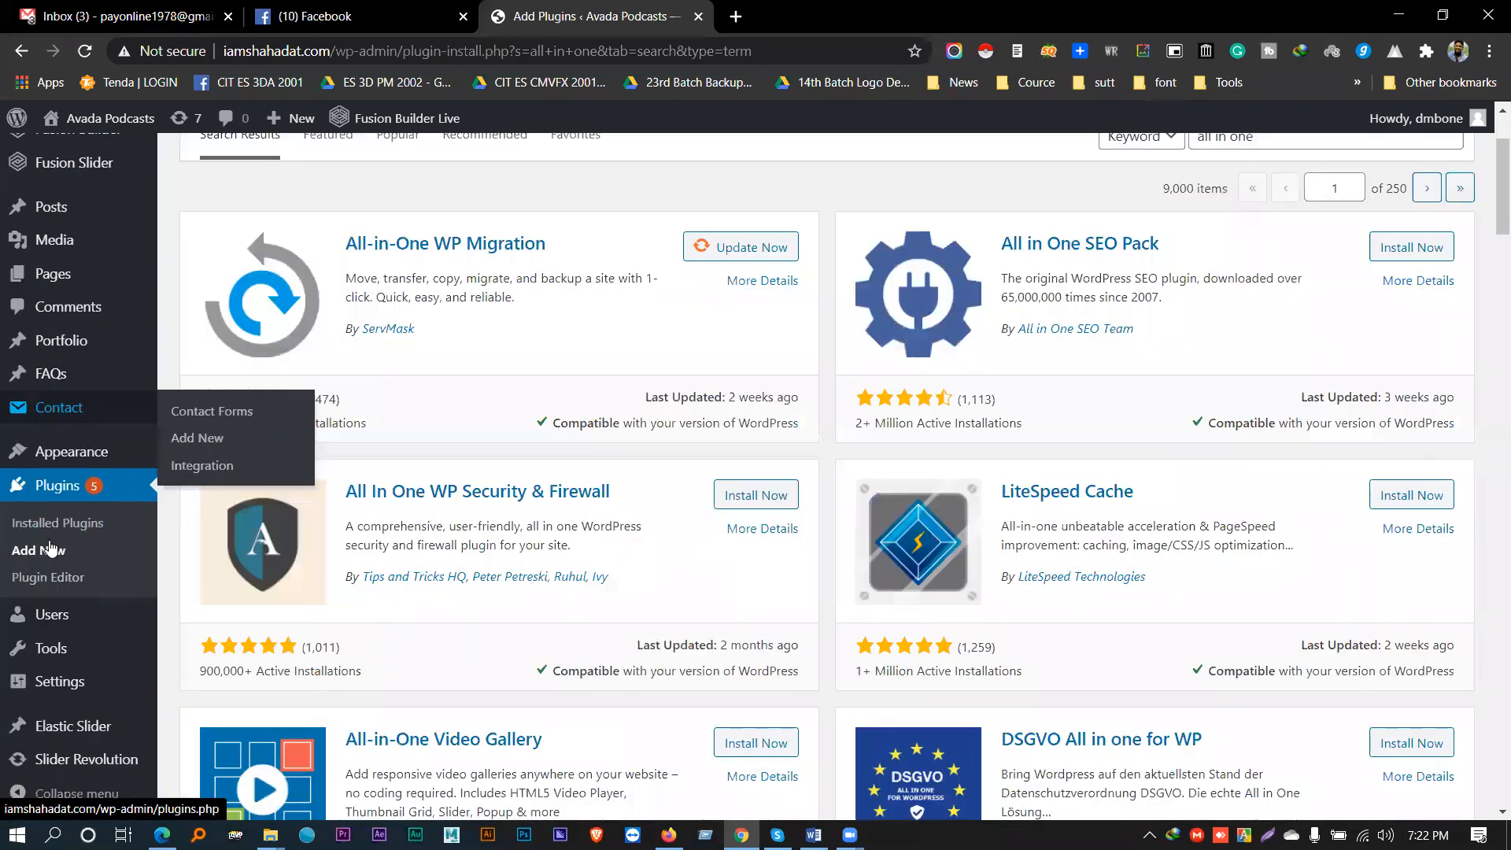
{"action": "mouse_move", "coordinate": [69, 687]}
{"action": "scroll", "coordinate": [71, 606], "scroll_direction": "down", "scroll_amount": 1}
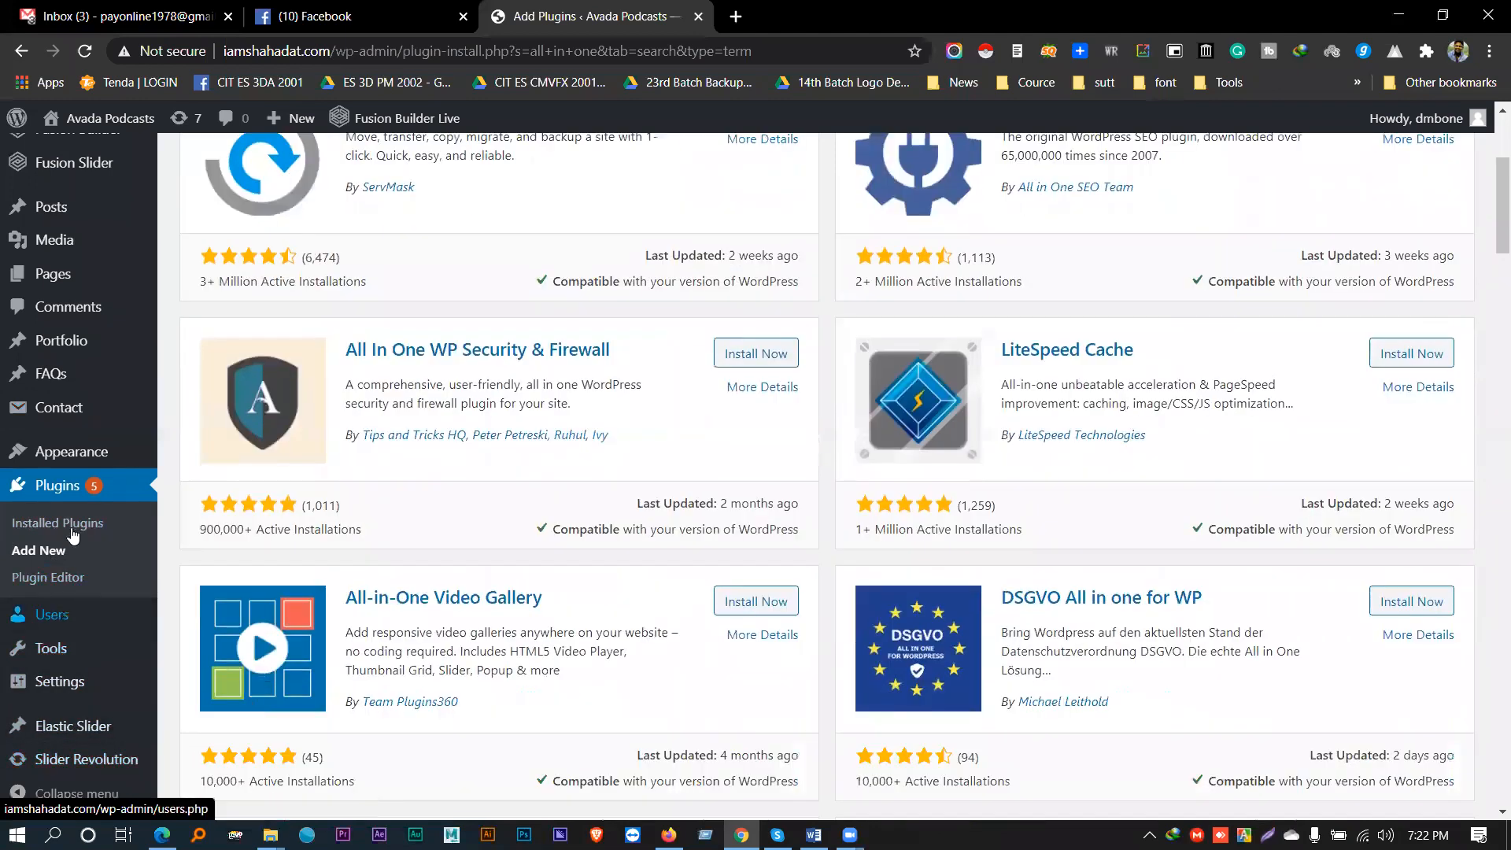
- Delete All-in-One WP Migration and its File Extension from Installed Plugins, leaving 14 plugins
{"action": "left_click", "coordinate": [91, 526]}
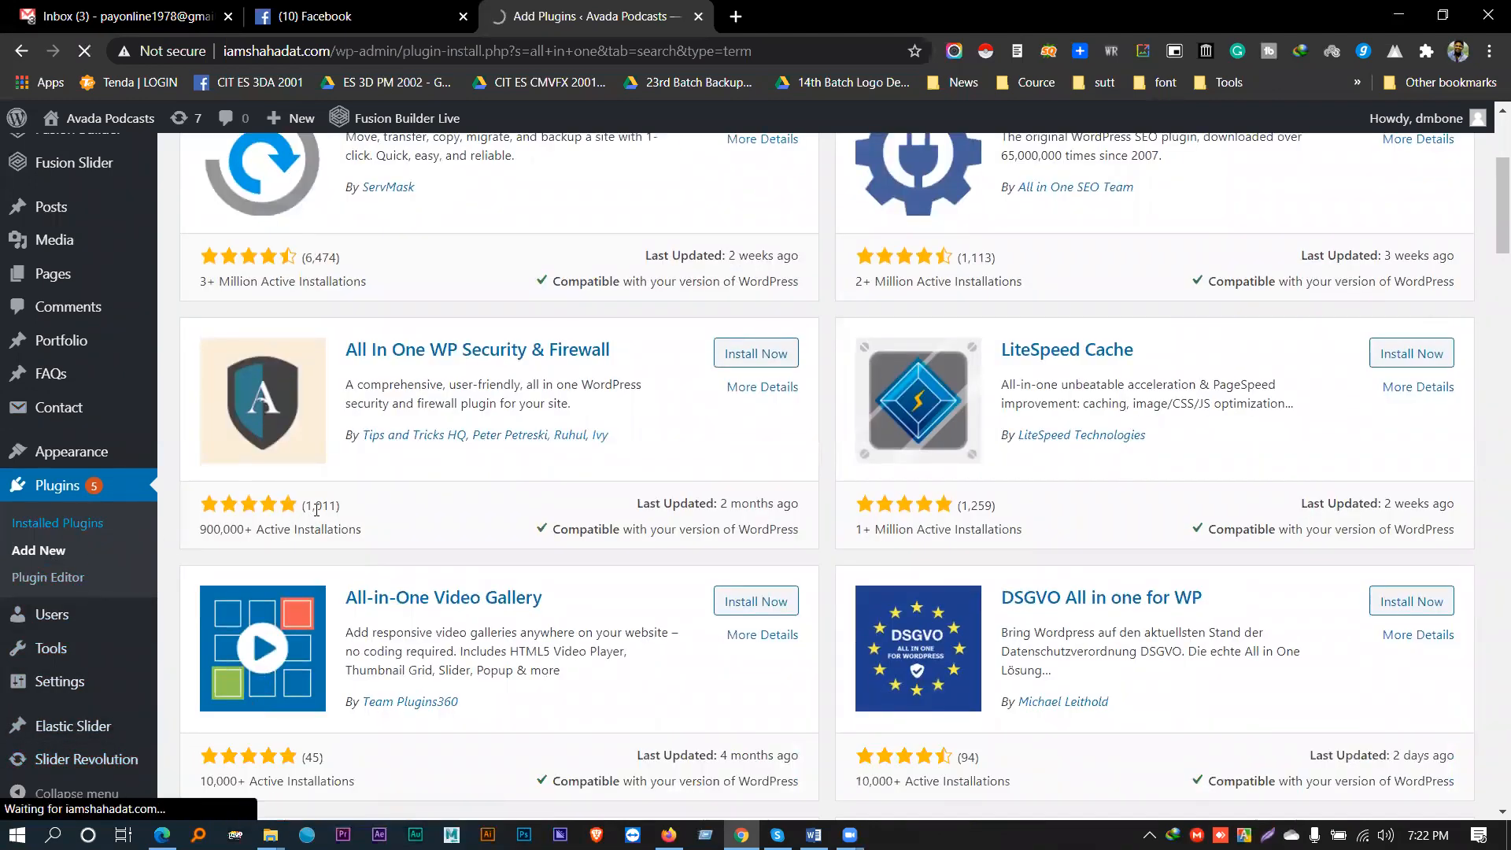
{"action": "scroll", "coordinate": [317, 510], "scroll_direction": "down", "scroll_amount": 1}
{"action": "scroll", "coordinate": [316, 509], "scroll_direction": "down", "scroll_amount": 4}
{"action": "scroll", "coordinate": [290, 377], "scroll_direction": "up", "scroll_amount": 2}
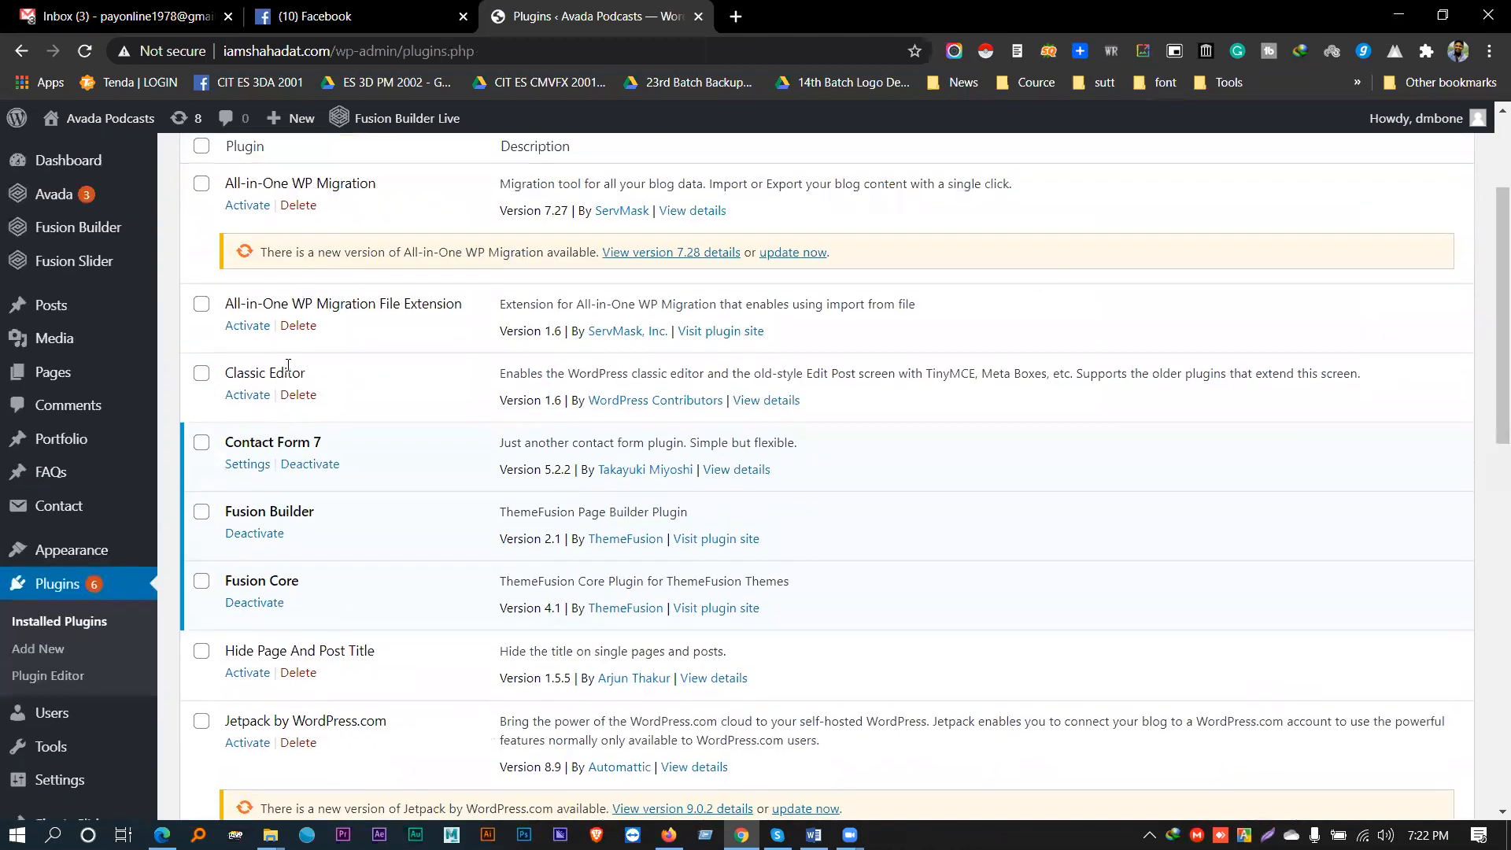
{"action": "scroll", "coordinate": [296, 425], "scroll_direction": "up", "scroll_amount": 3}
{"action": "left_click", "coordinate": [298, 401]}
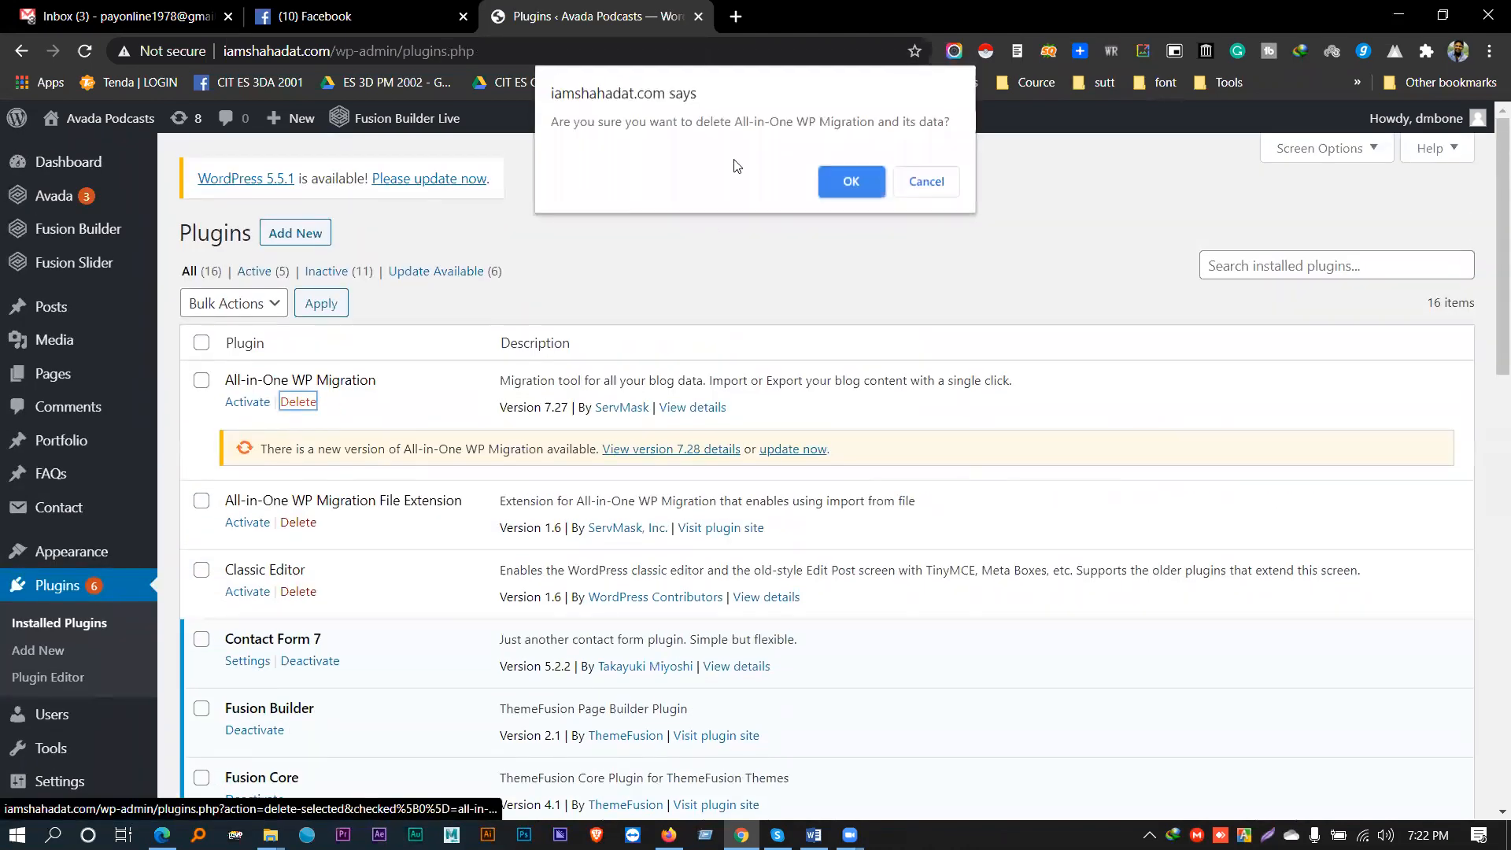
{"action": "left_click", "coordinate": [826, 188]}
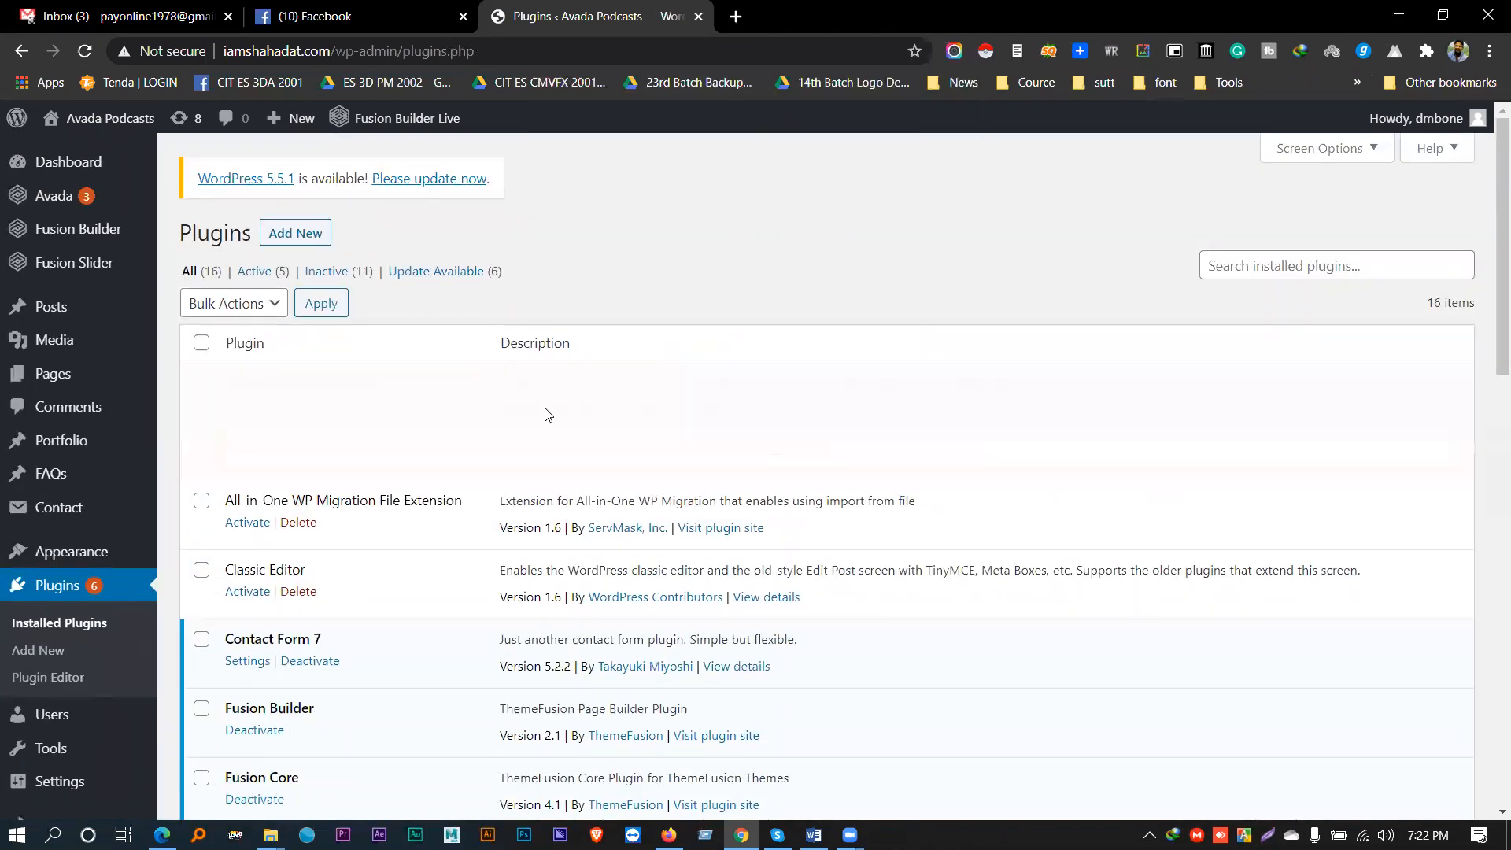
{"action": "scroll", "coordinate": [247, 557], "scroll_direction": "down", "scroll_amount": 2}
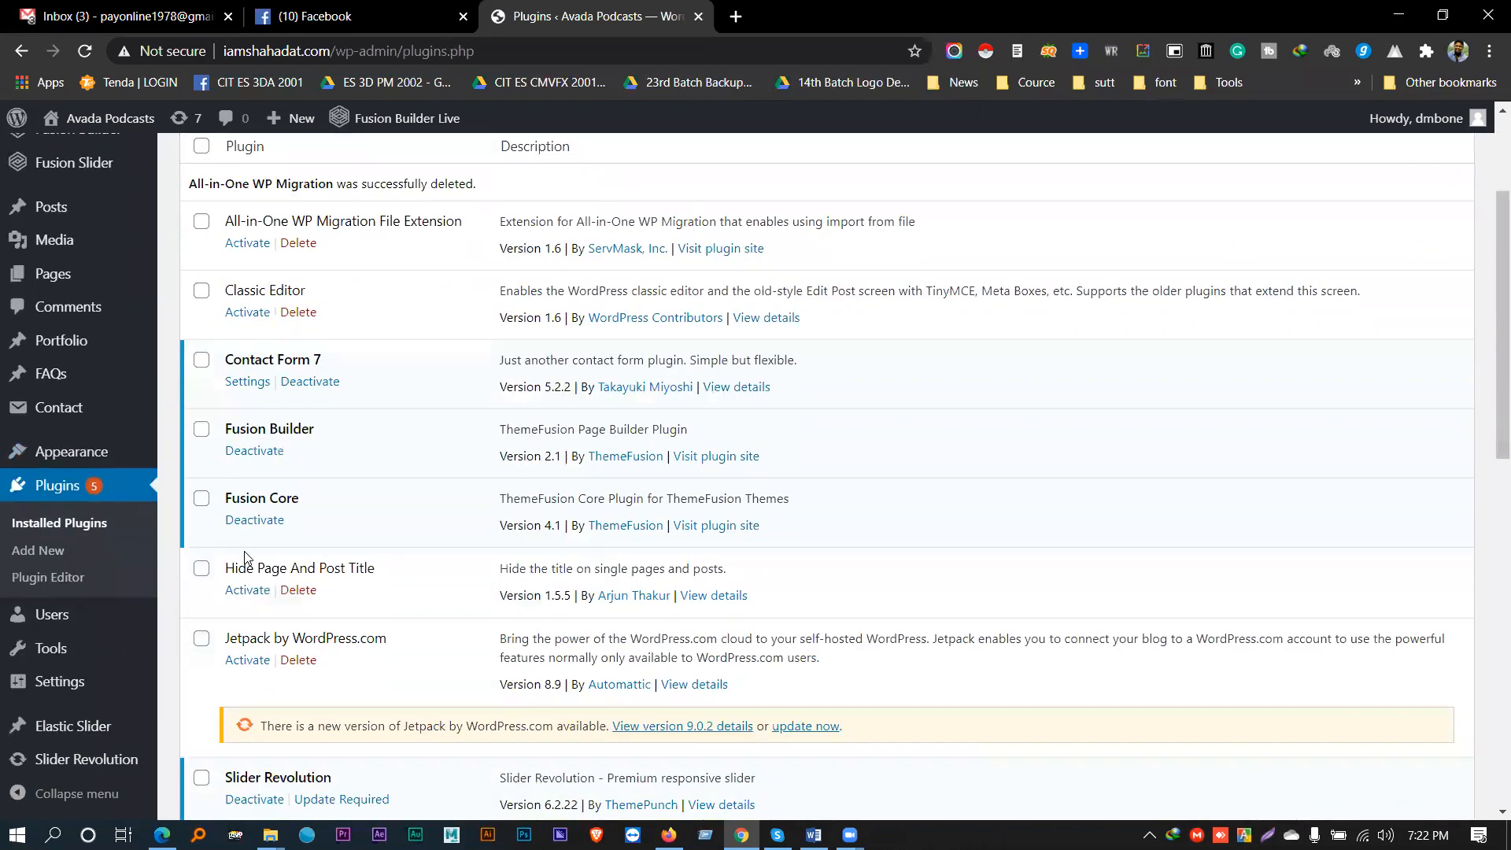
{"action": "scroll", "coordinate": [247, 551], "scroll_direction": "up", "scroll_amount": 3}
{"action": "left_click", "coordinate": [299, 341]}
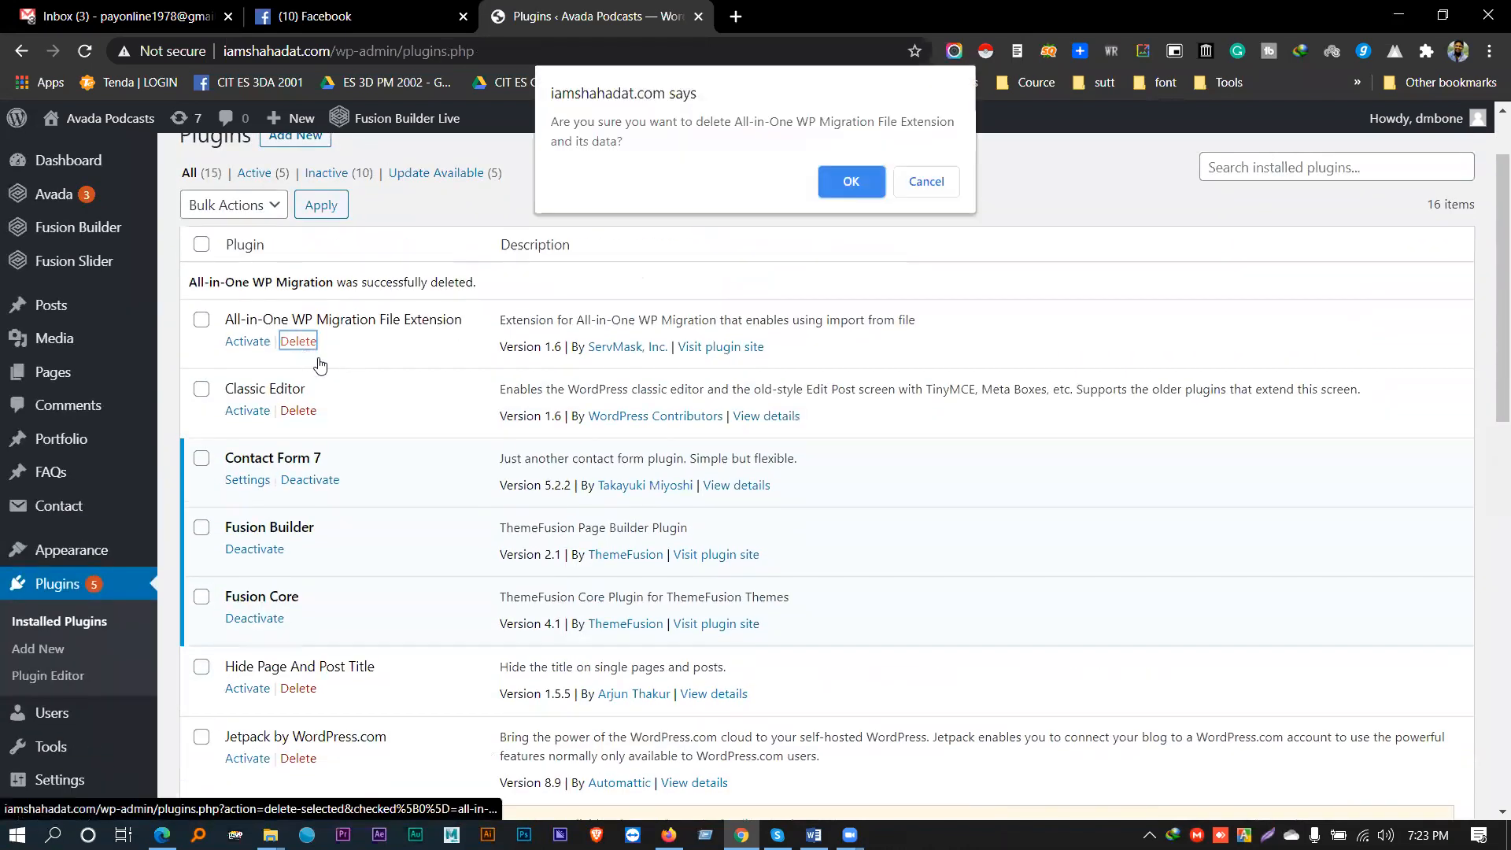
{"action": "left_click", "coordinate": [826, 178]}
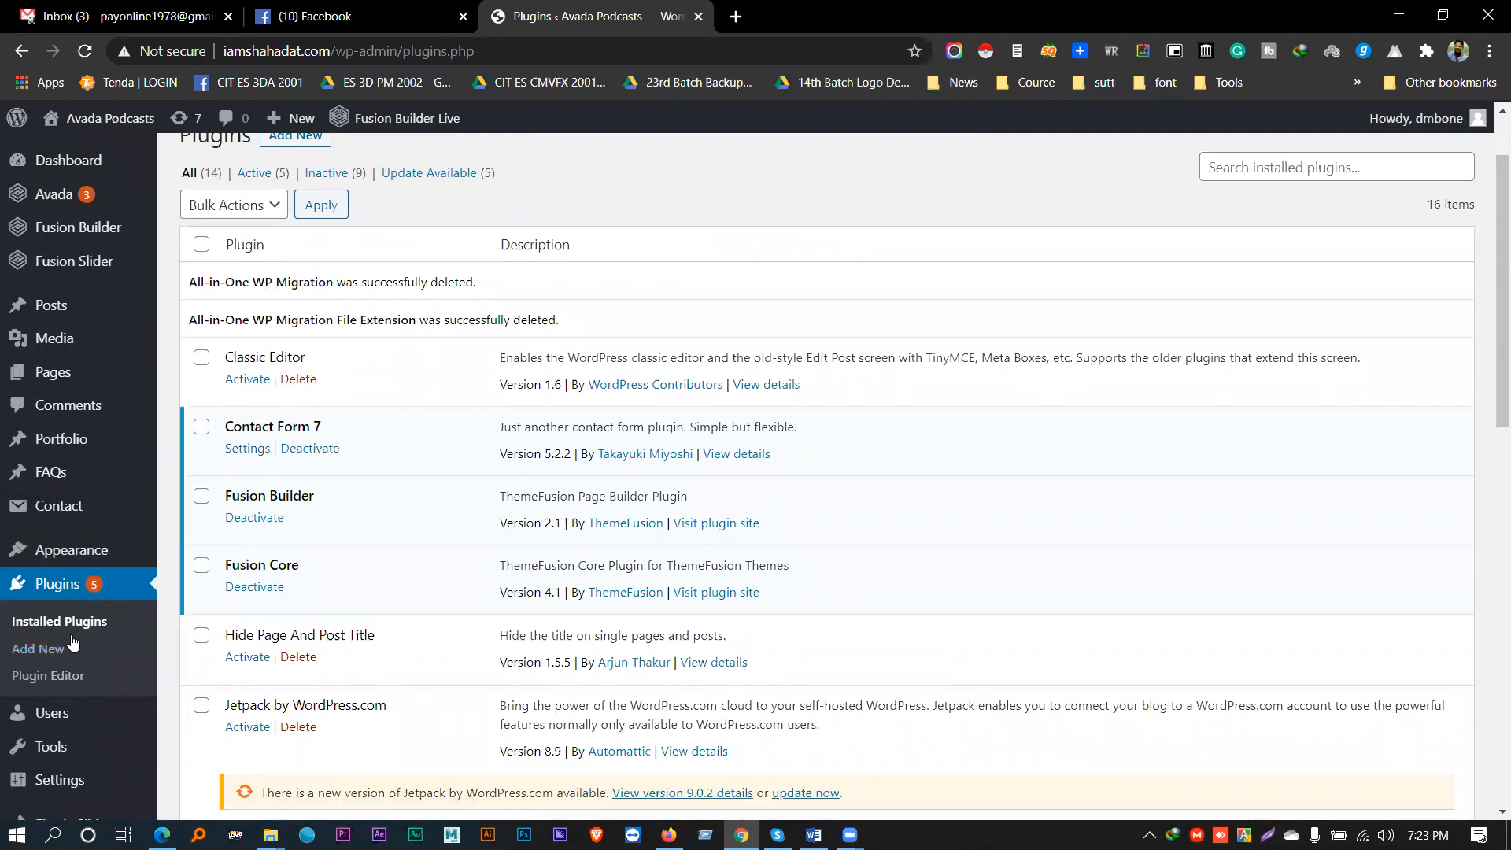
{"action": "left_click", "coordinate": [44, 648]}
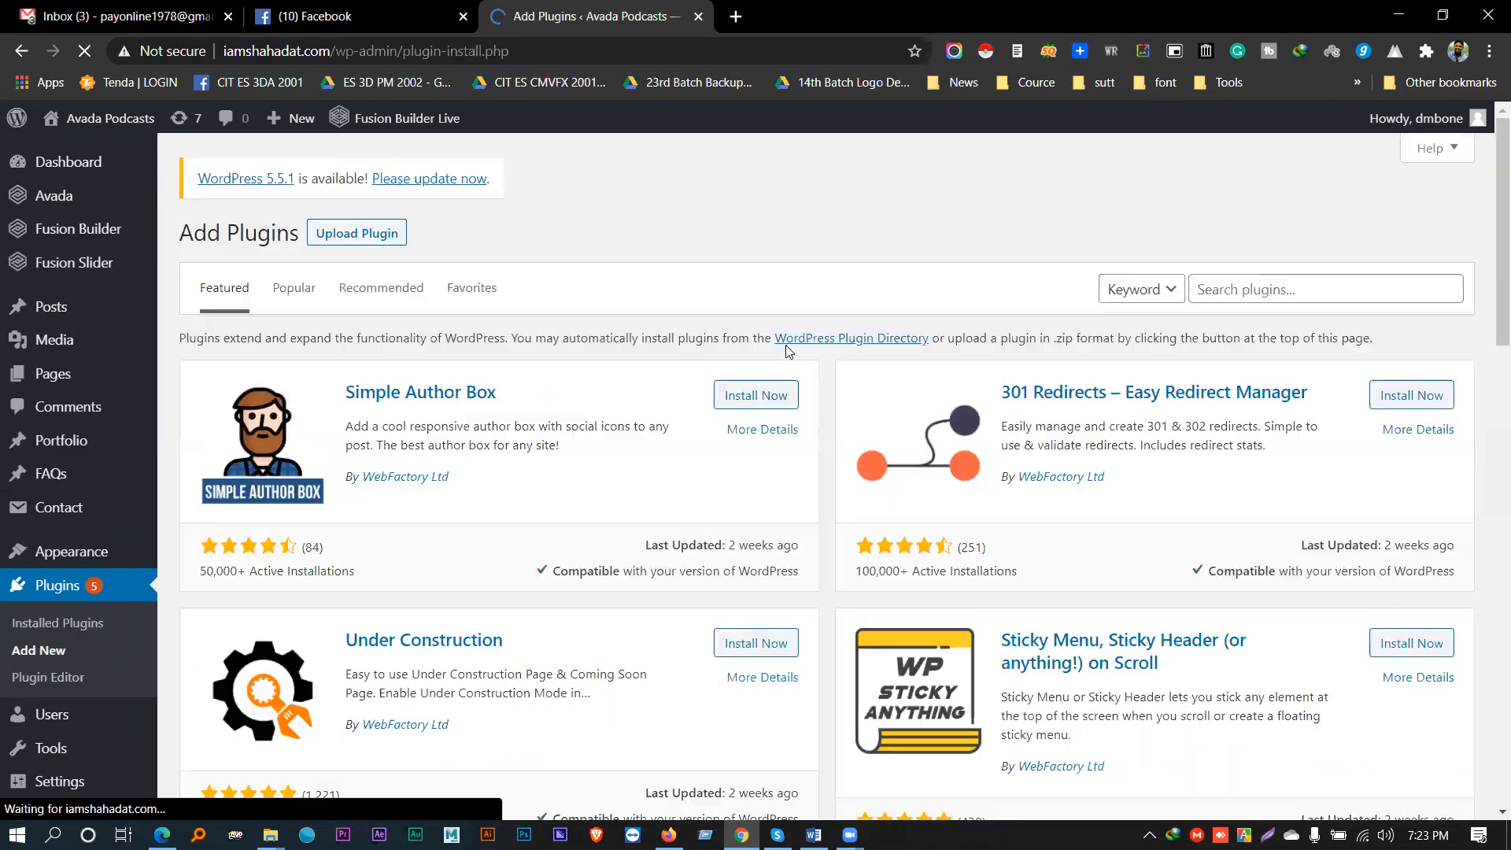
- Search the plugin directory for 'all in one', then install and activate All-in-One WP Migration
{"action": "left_click", "coordinate": [1281, 289]}
{"action": "type", "text": "all in one"}
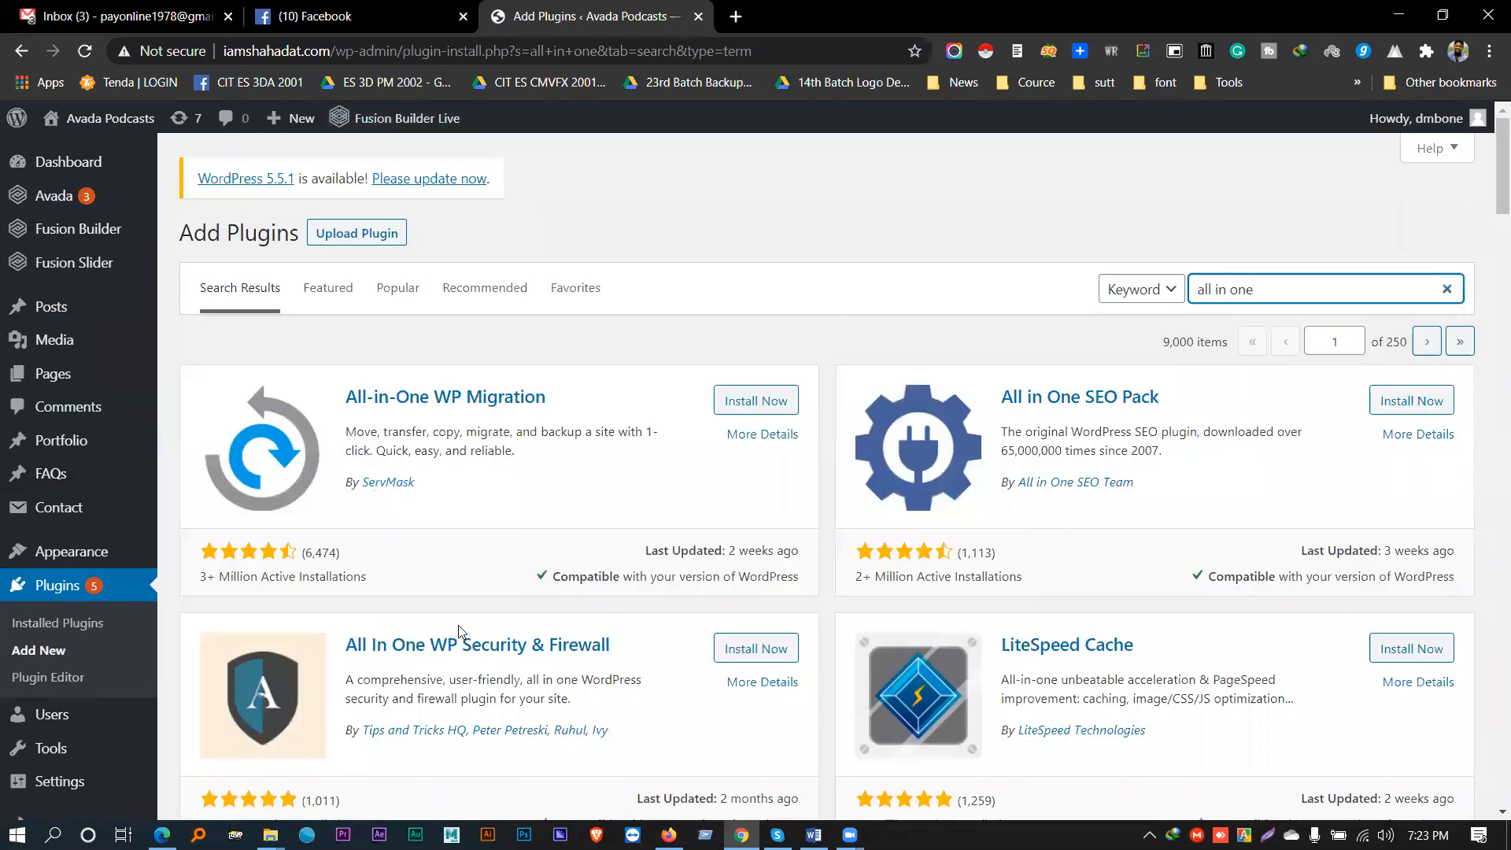
{"action": "left_click", "coordinate": [747, 407]}
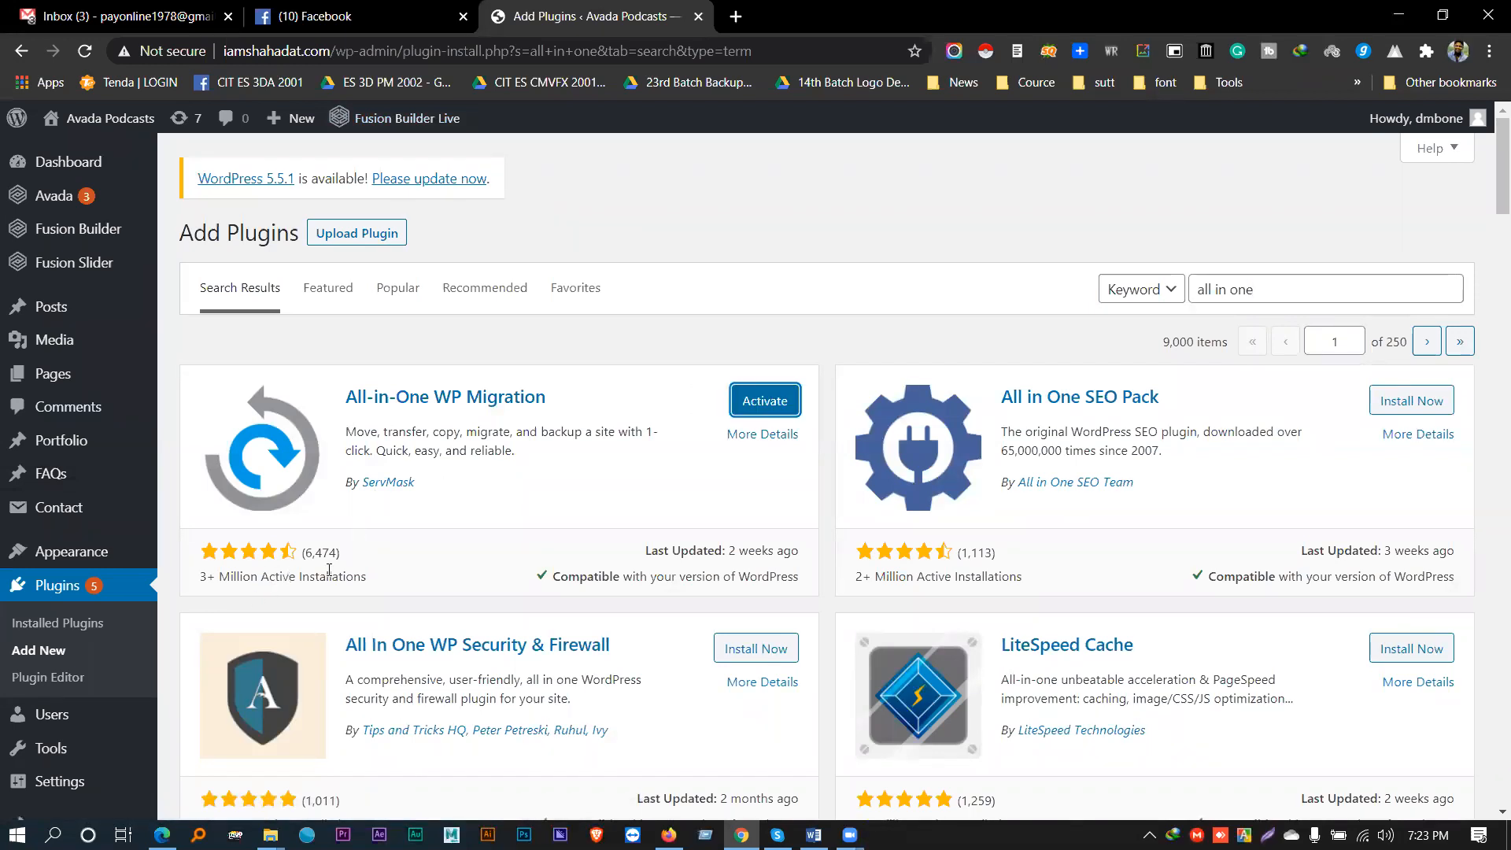
{"action": "left_click", "coordinate": [763, 397]}
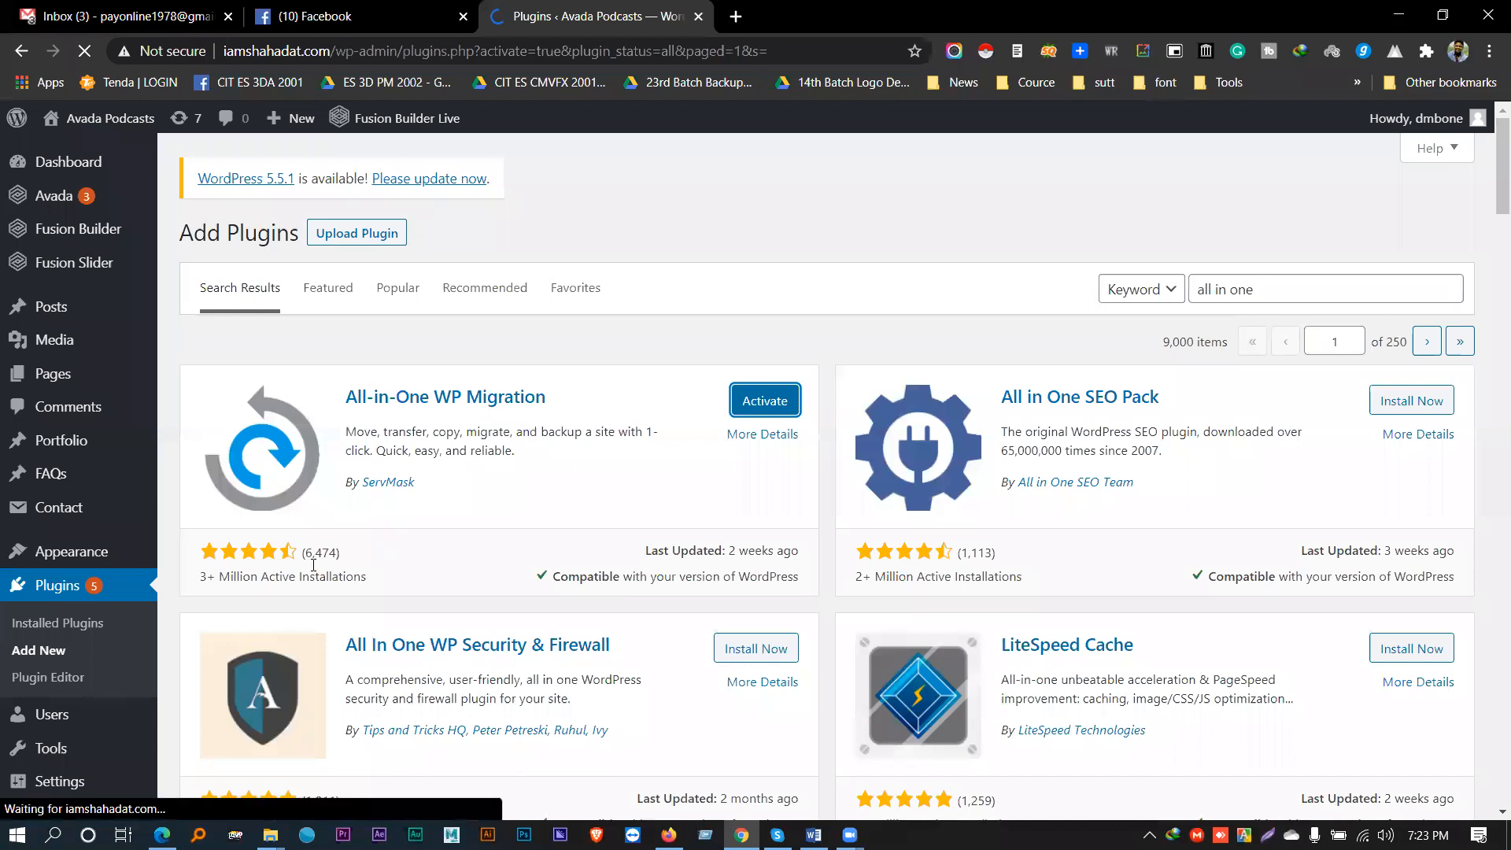
- Open the Export page from the All-in-One WP Migration sidebar menu
{"action": "scroll", "coordinate": [340, 563], "scroll_direction": "down", "scroll_amount": 5}
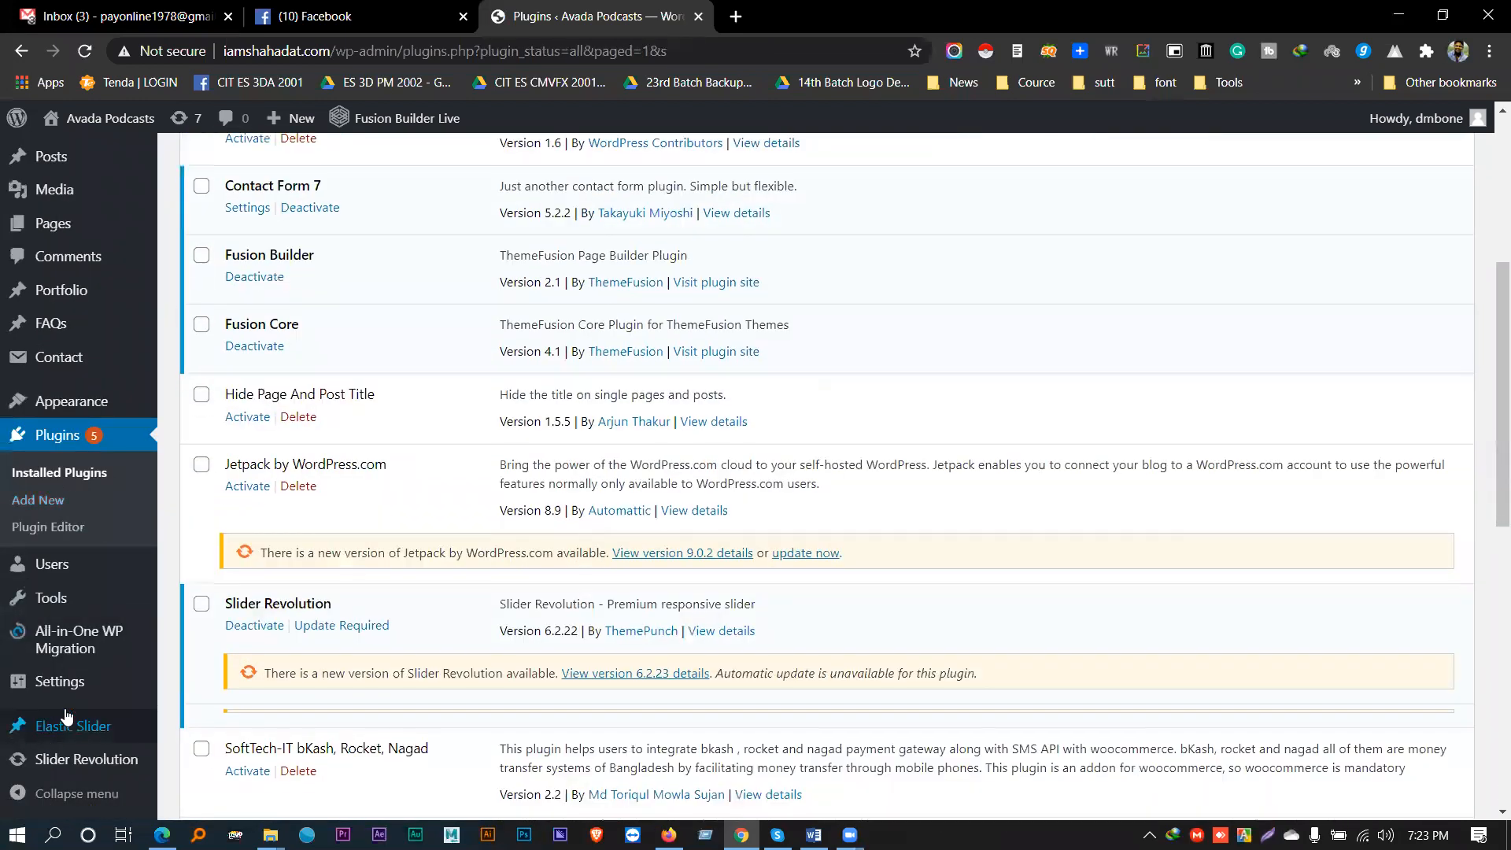
{"action": "mouse_move", "coordinate": [66, 646]}
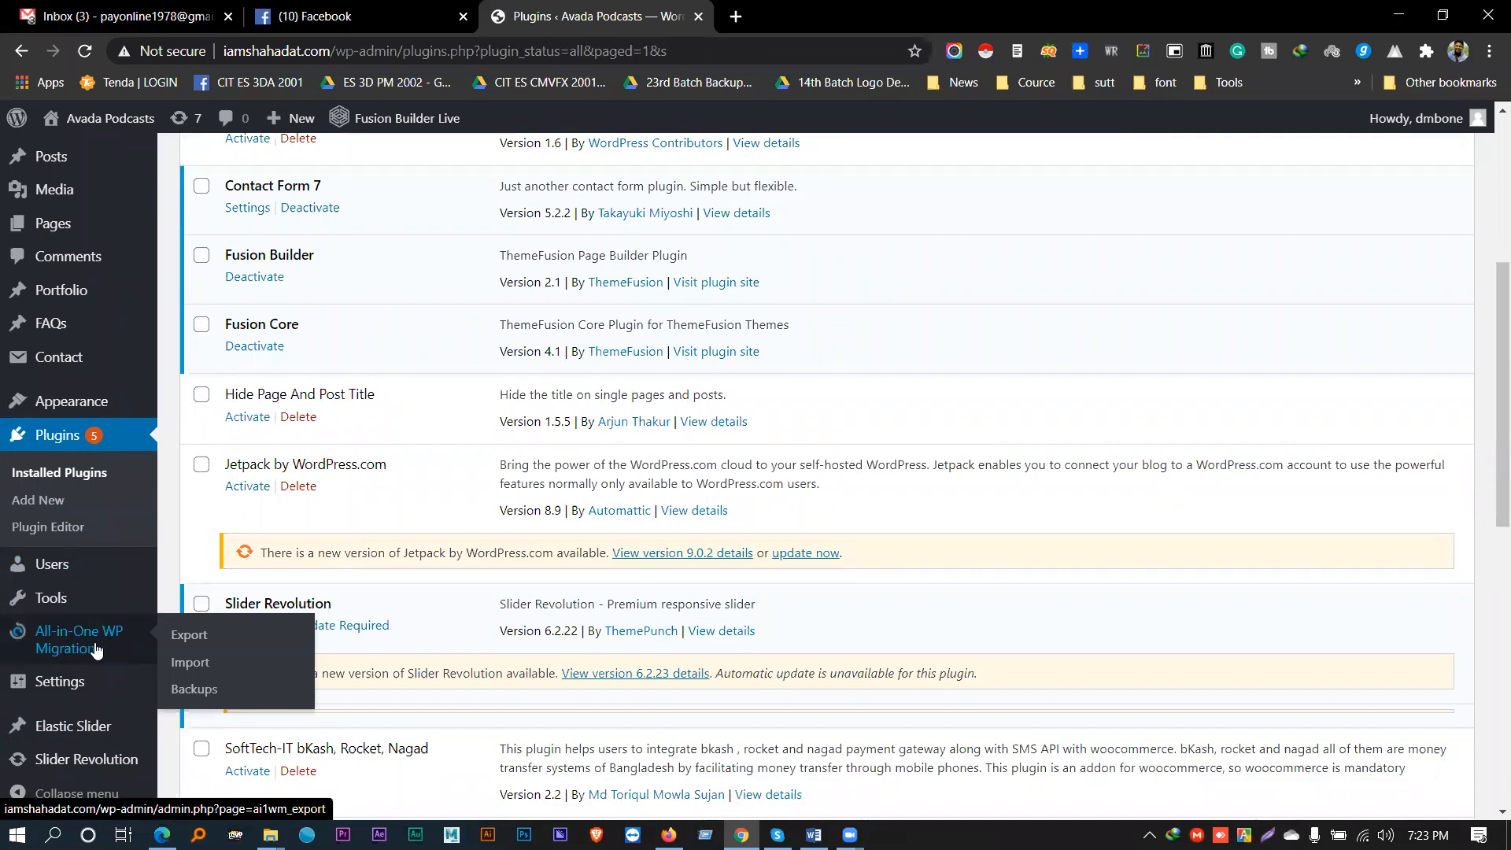
{"action": "left_click", "coordinate": [177, 650]}
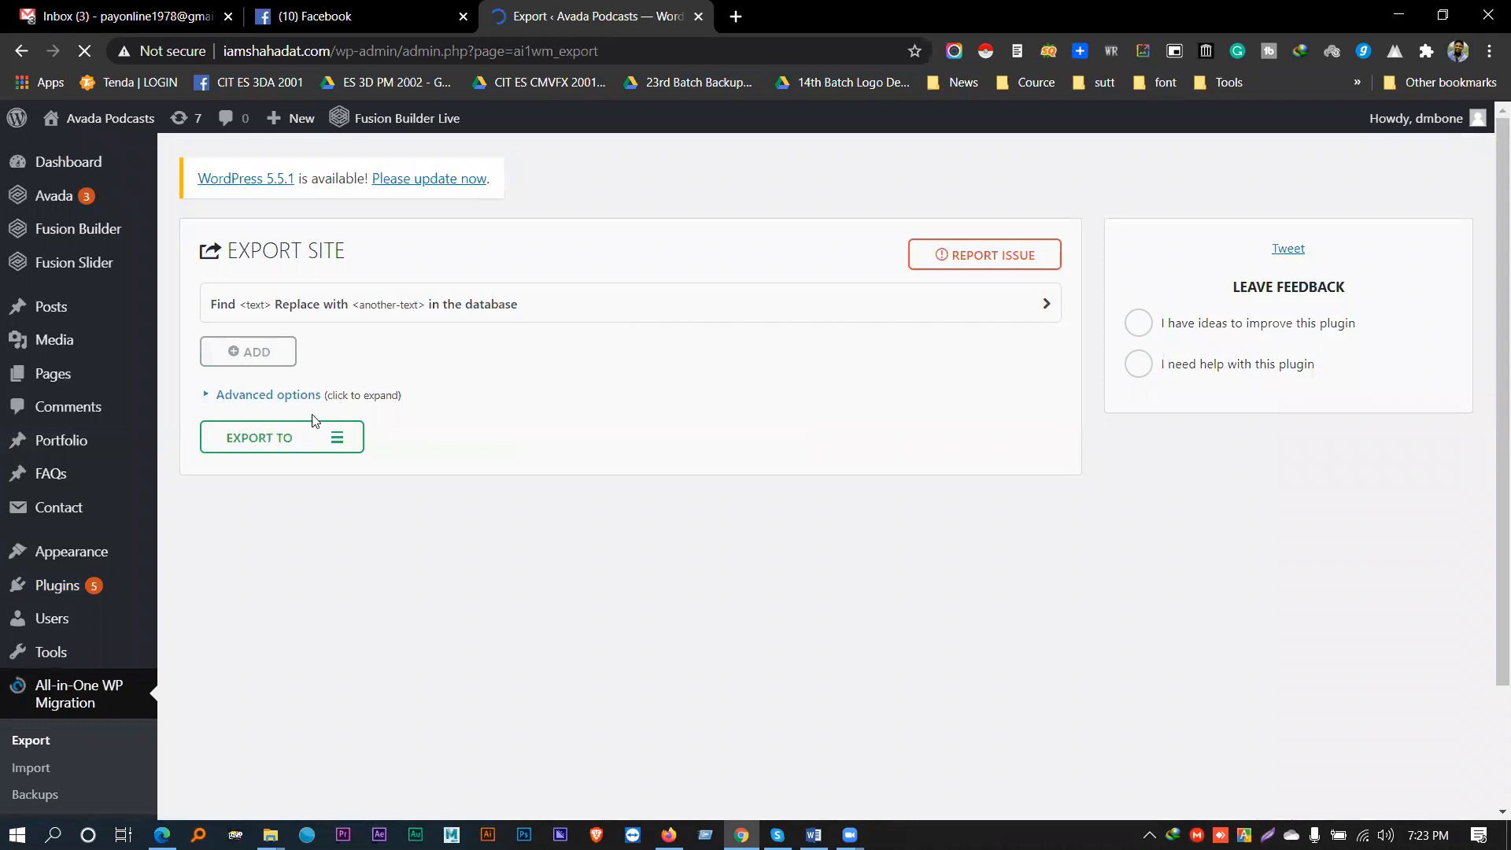
- Export the whole site to File, archiving it into a 403 MB backup
{"action": "left_click", "coordinate": [262, 450]}
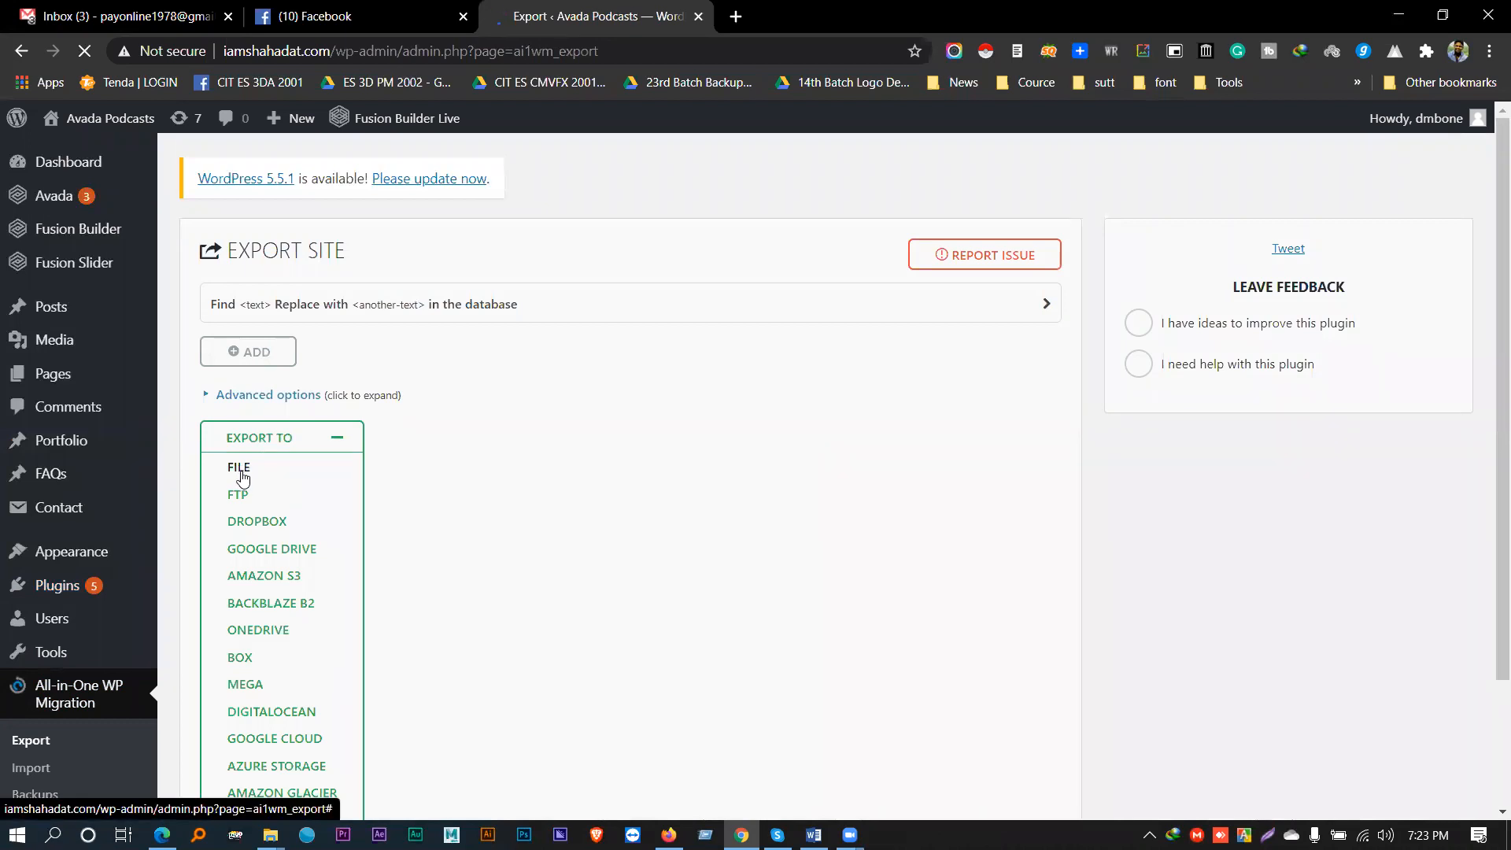
{"action": "left_click", "coordinate": [239, 469]}
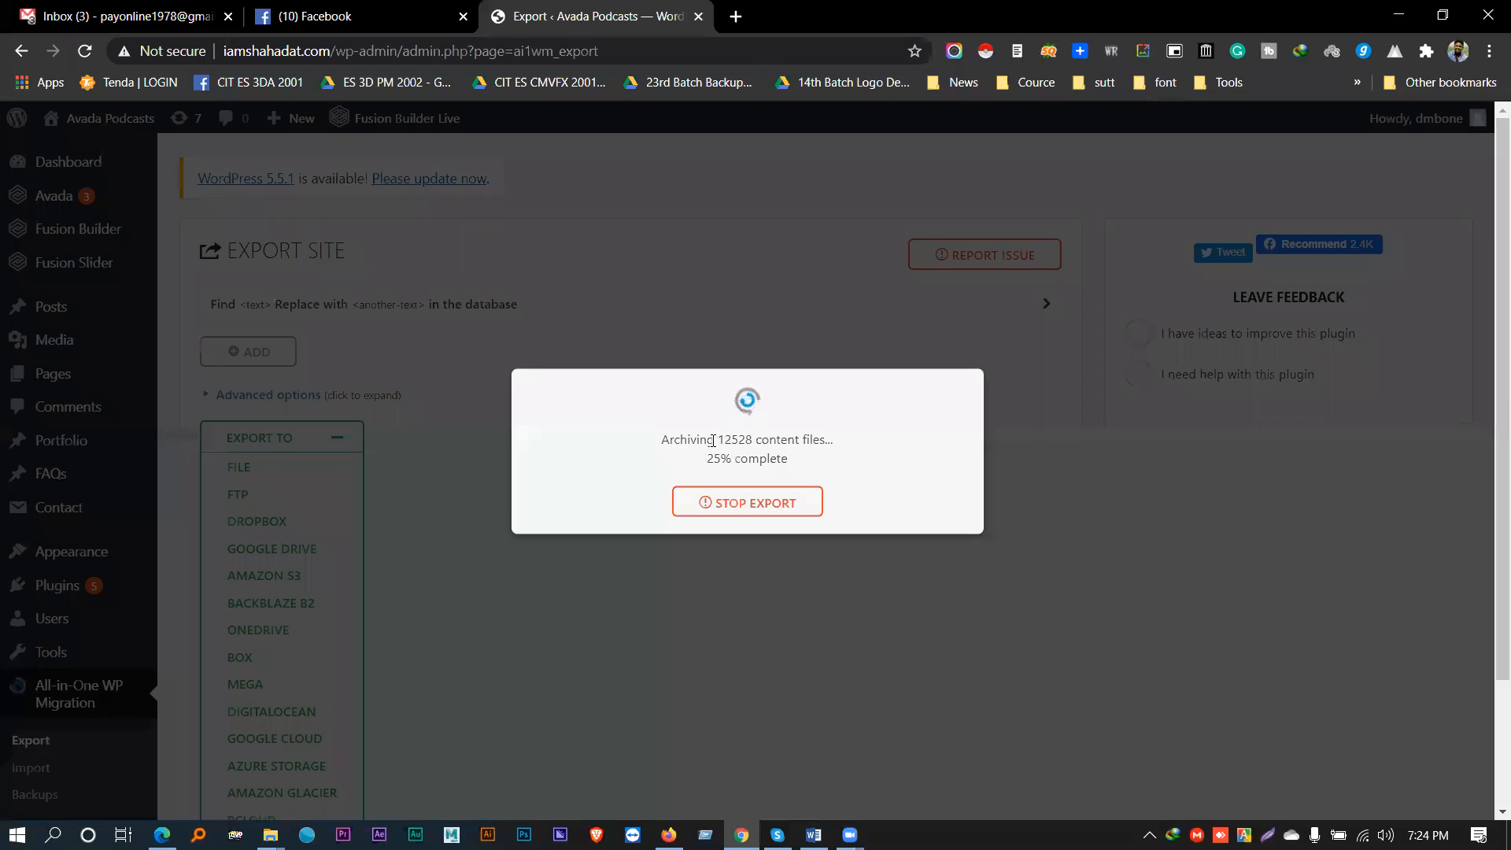
{"action": "left_click_drag", "start_coordinate": [719, 439], "coordinate": [780, 438]}
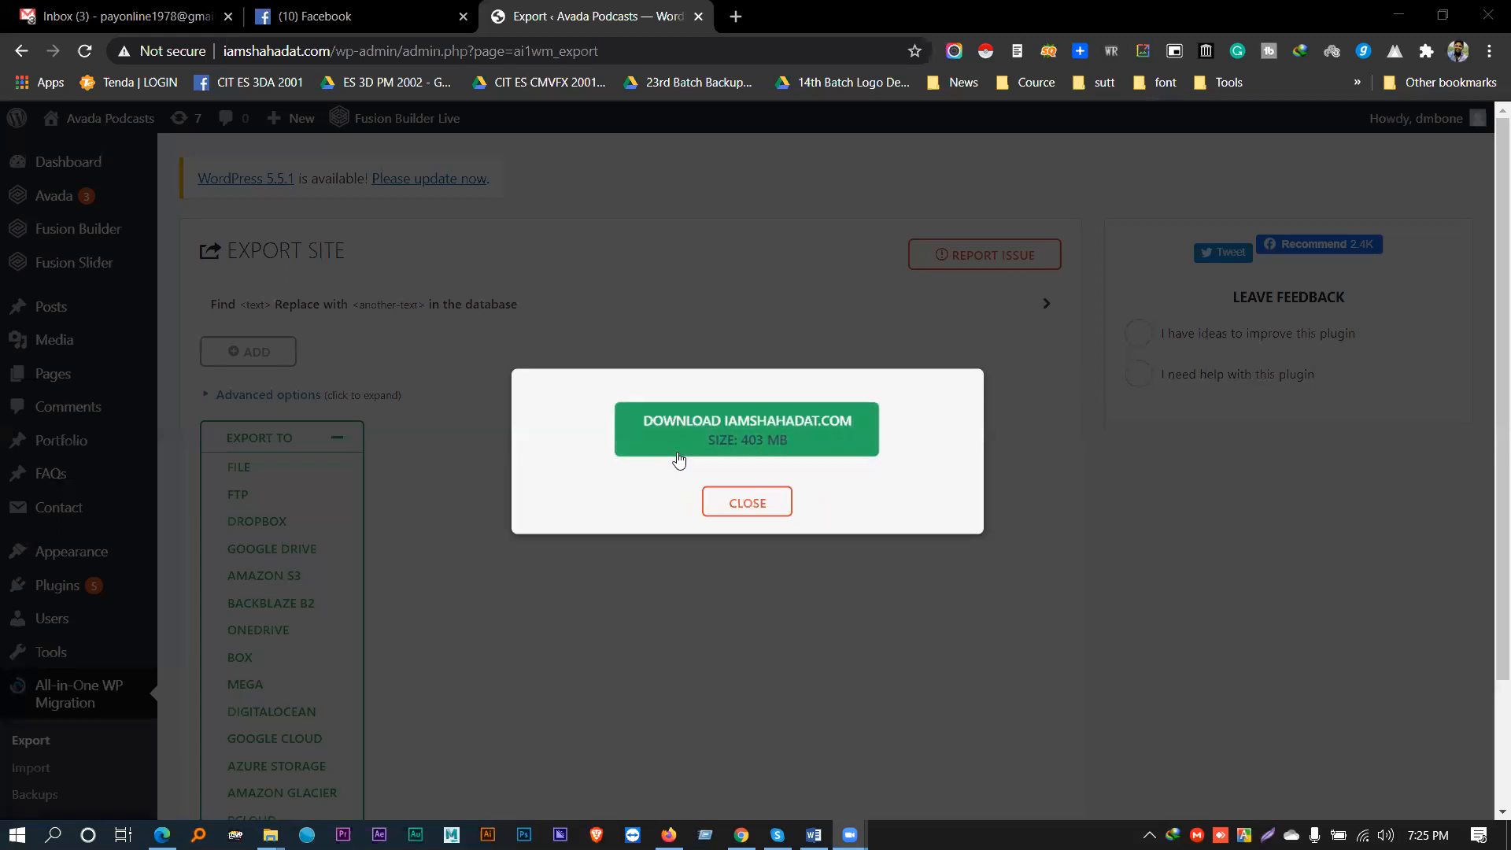
- Download the finished .wpress backup and save it to the Desktop
{"action": "left_click", "coordinate": [712, 429]}
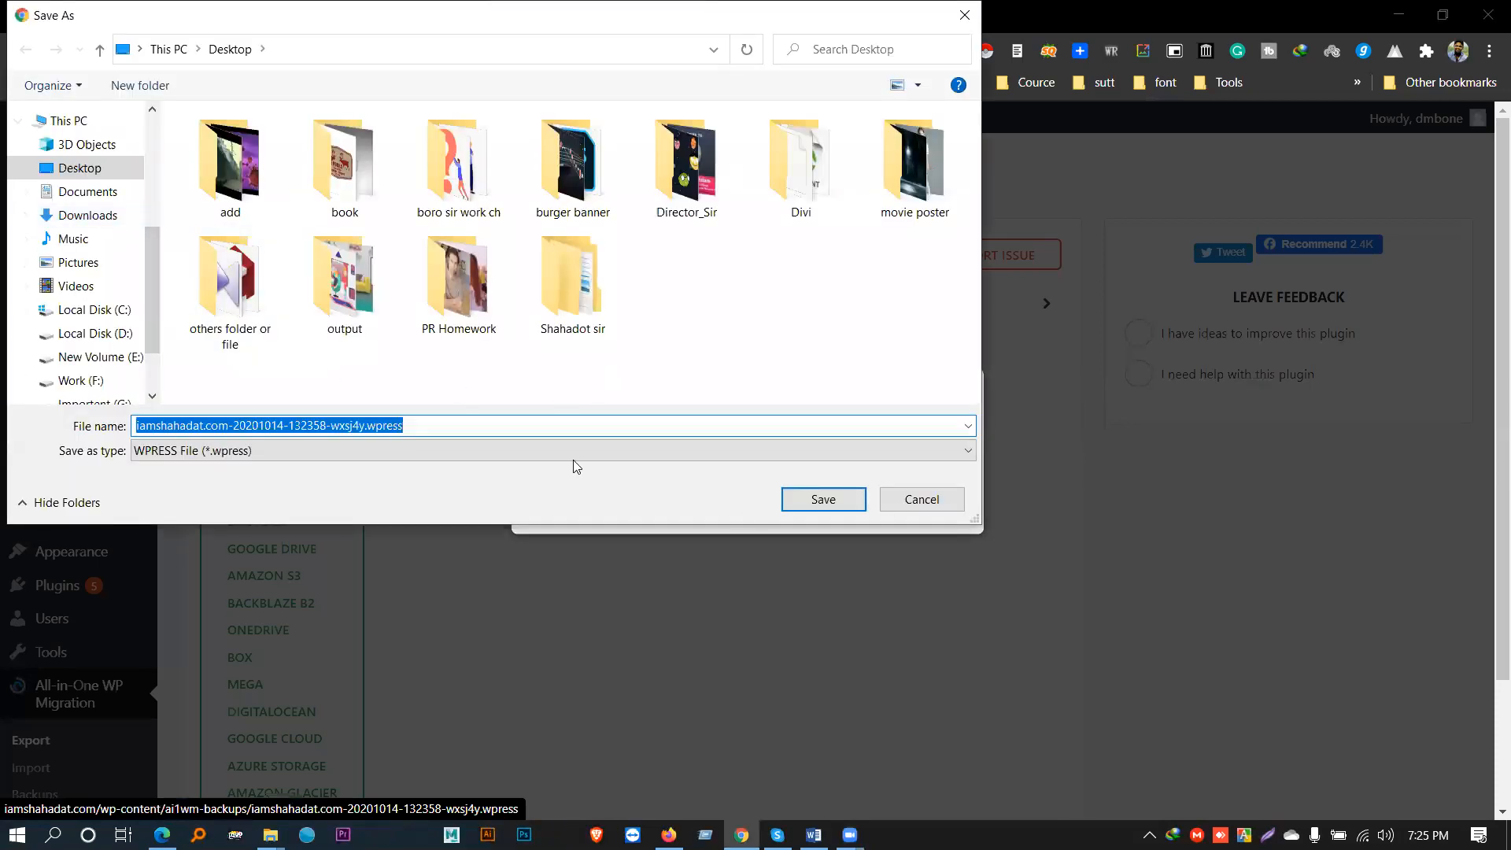
{"action": "left_click", "coordinate": [367, 426]}
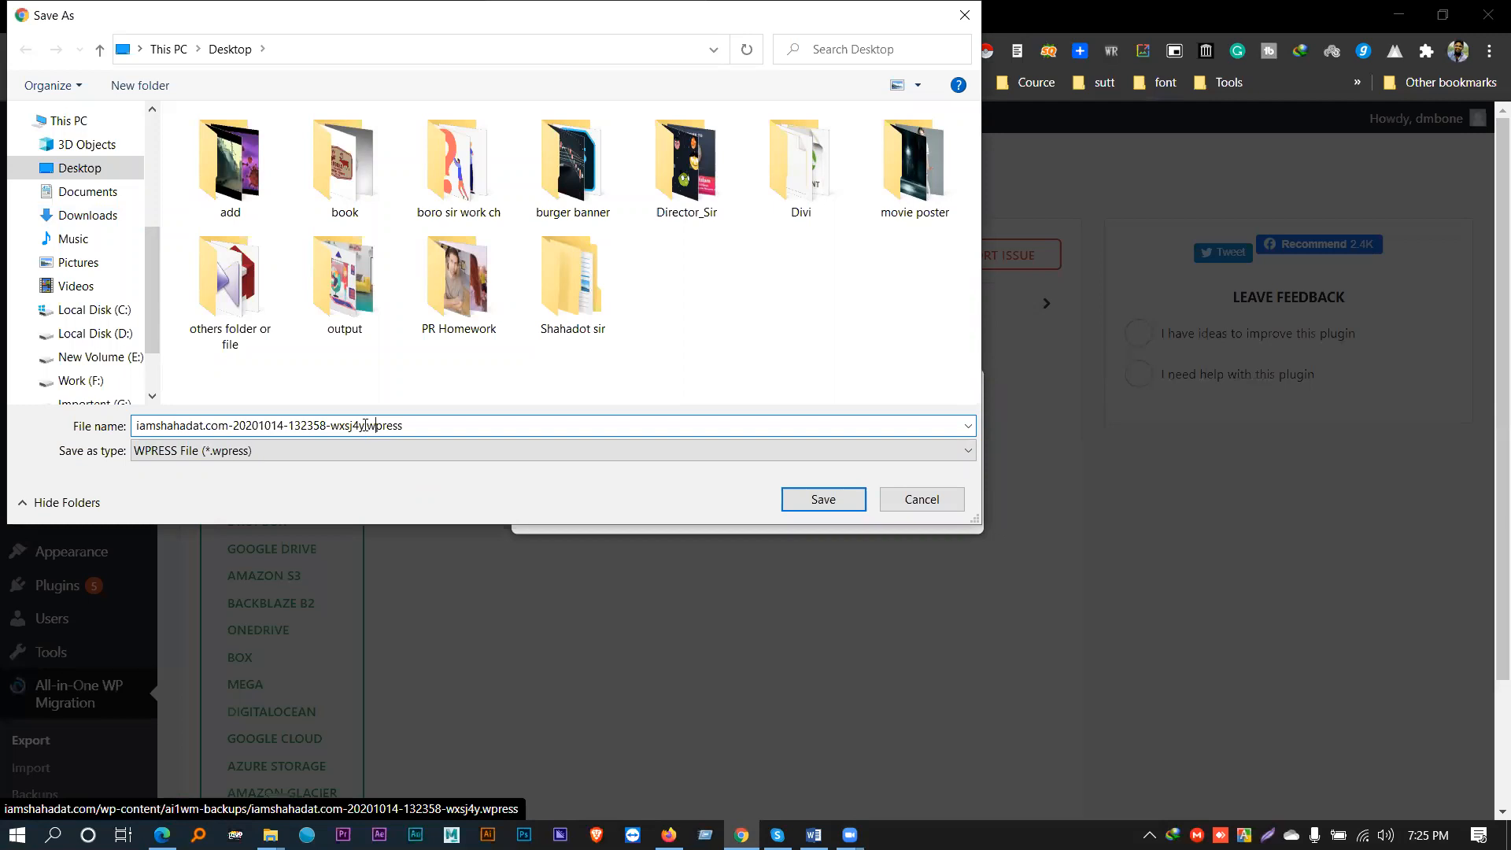
{"action": "left_click_drag", "start_coordinate": [365, 425], "coordinate": [404, 425]}
{"action": "left_click", "coordinate": [405, 425]}
{"action": "double_click", "coordinate": [369, 426]}
{"action": "left_click", "coordinate": [68, 170]}
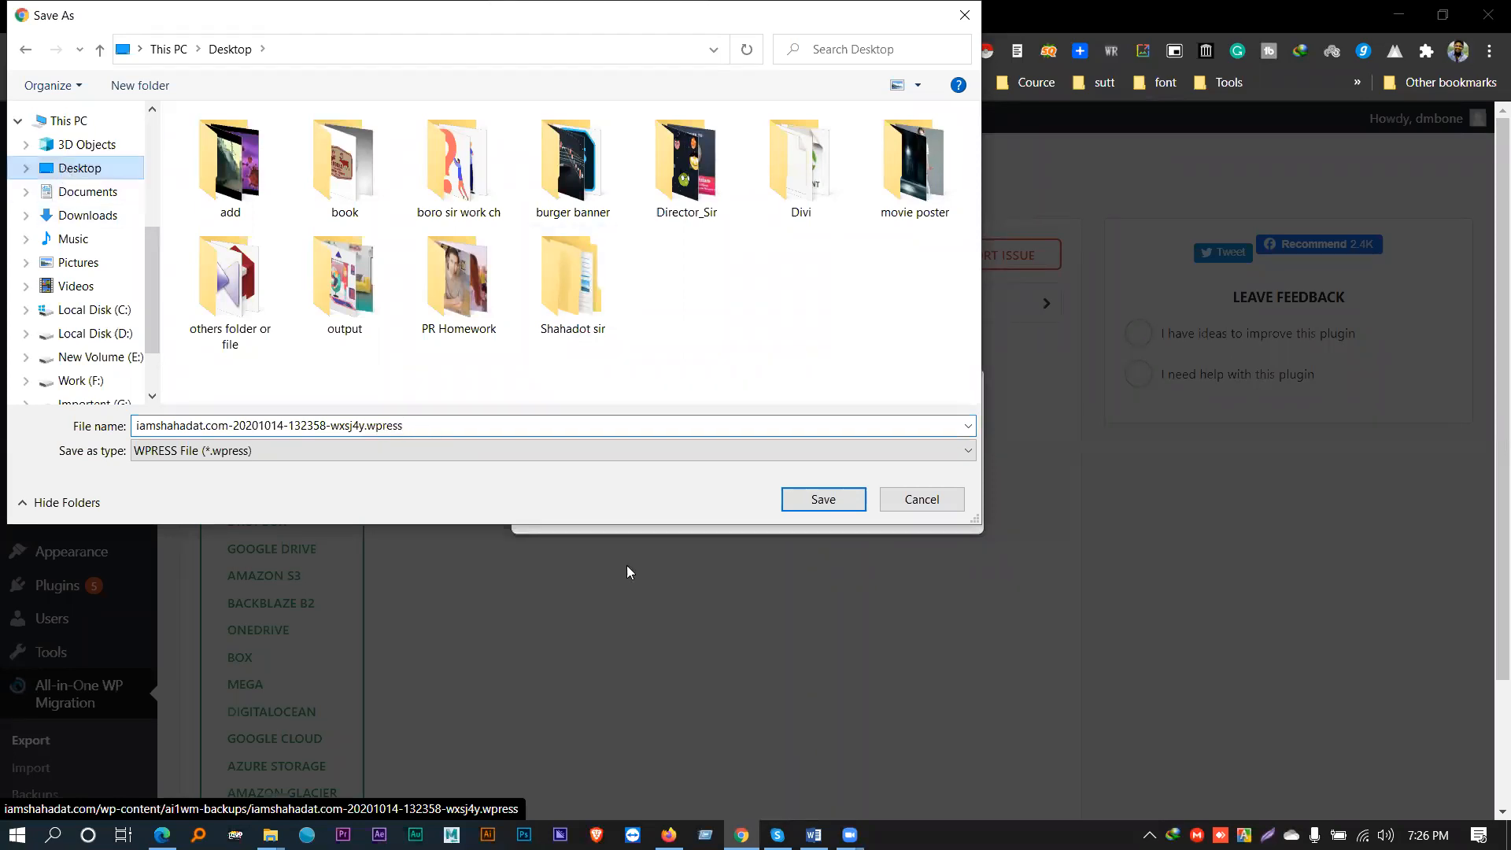
{"action": "left_click", "coordinate": [822, 499]}
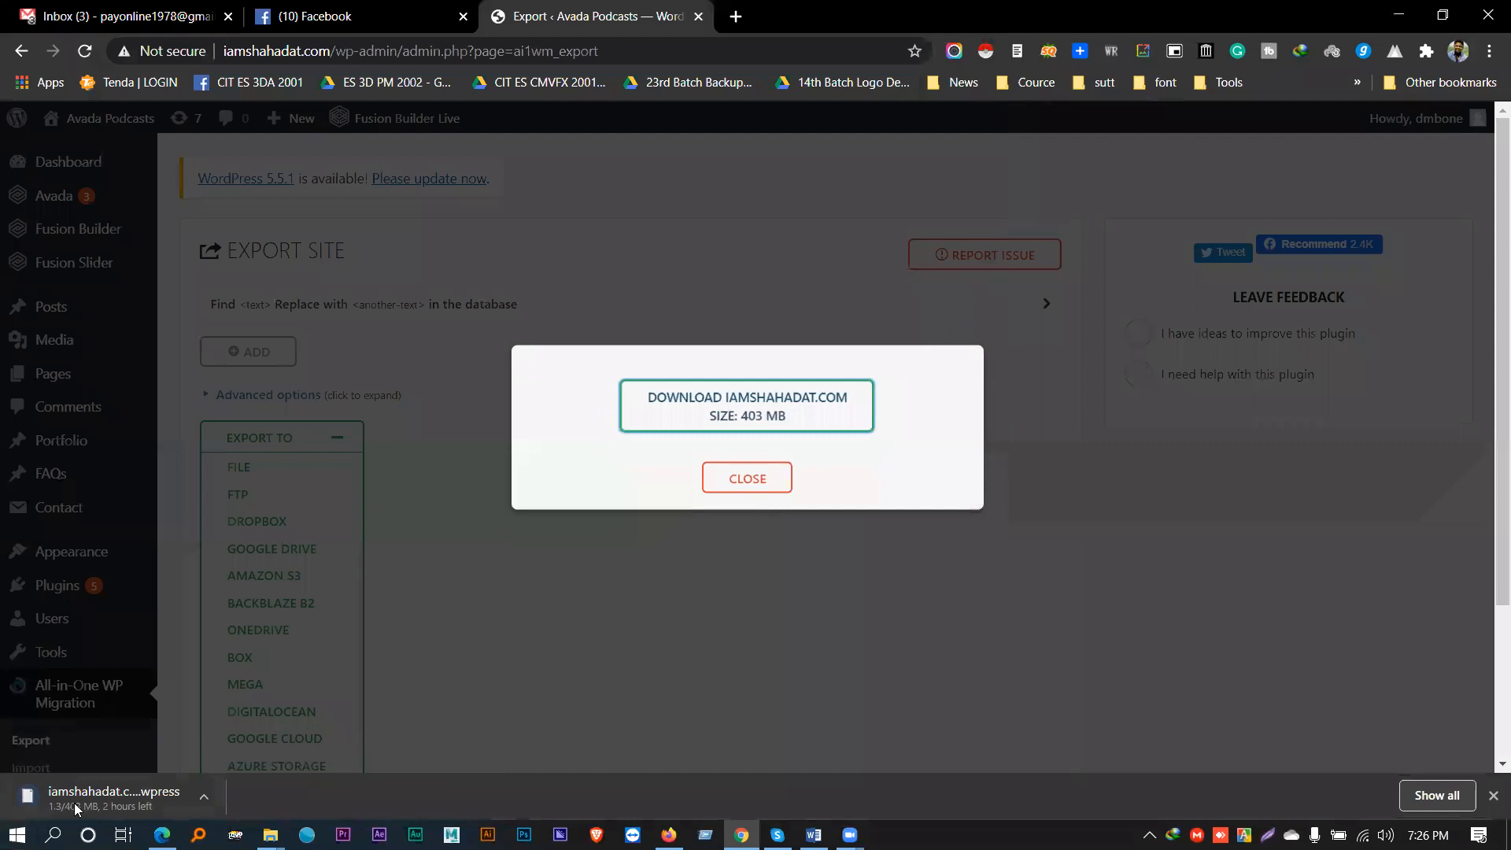
- Dismiss the download popup and expand Export To to list every destination, File through S3 Client
{"action": "left_click", "coordinate": [731, 481]}
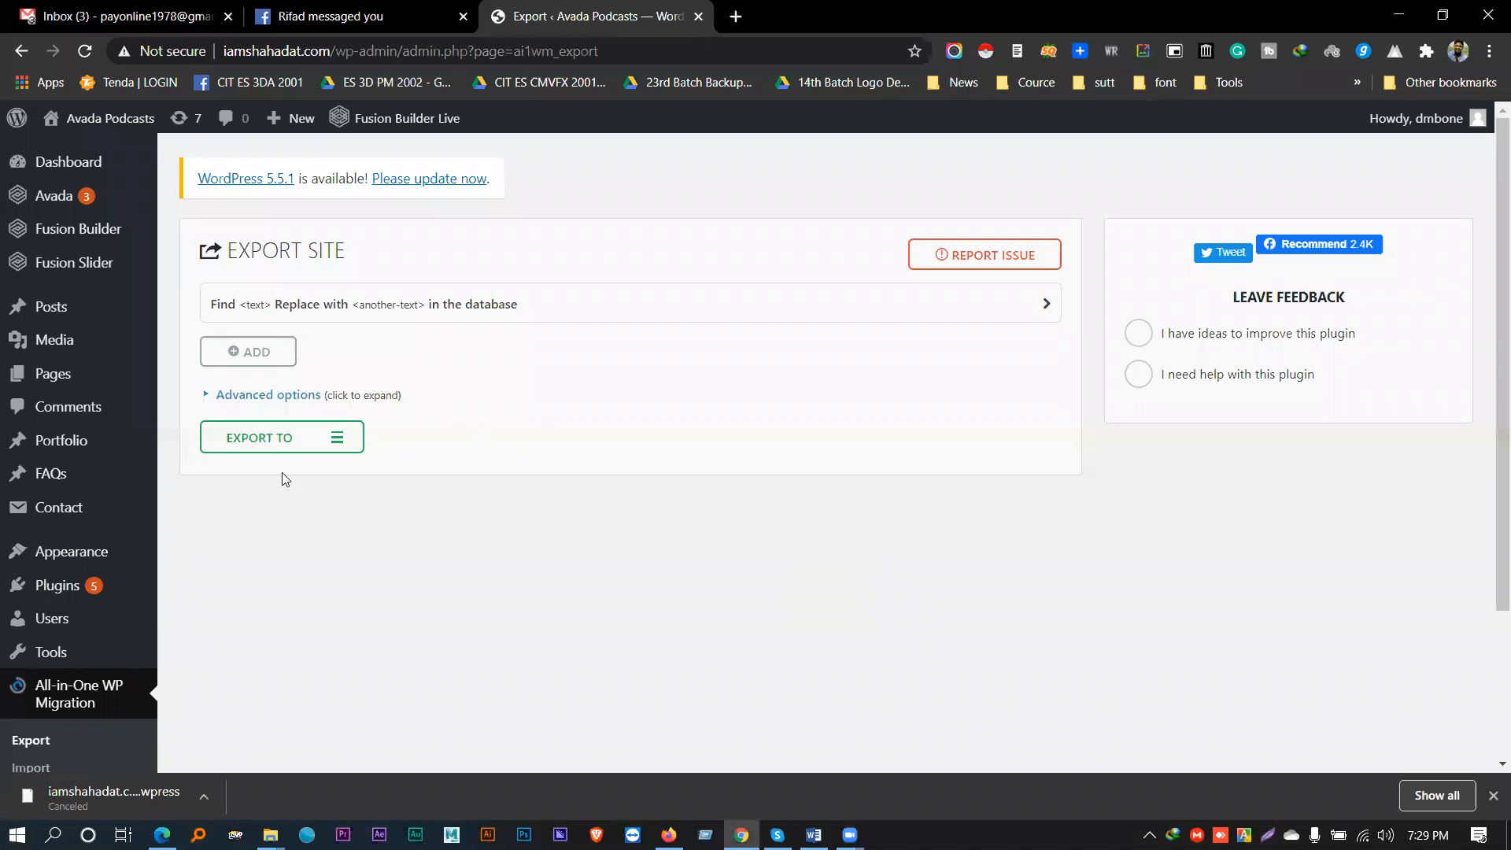
{"action": "scroll", "coordinate": [307, 518], "scroll_direction": "down", "scroll_amount": 1}
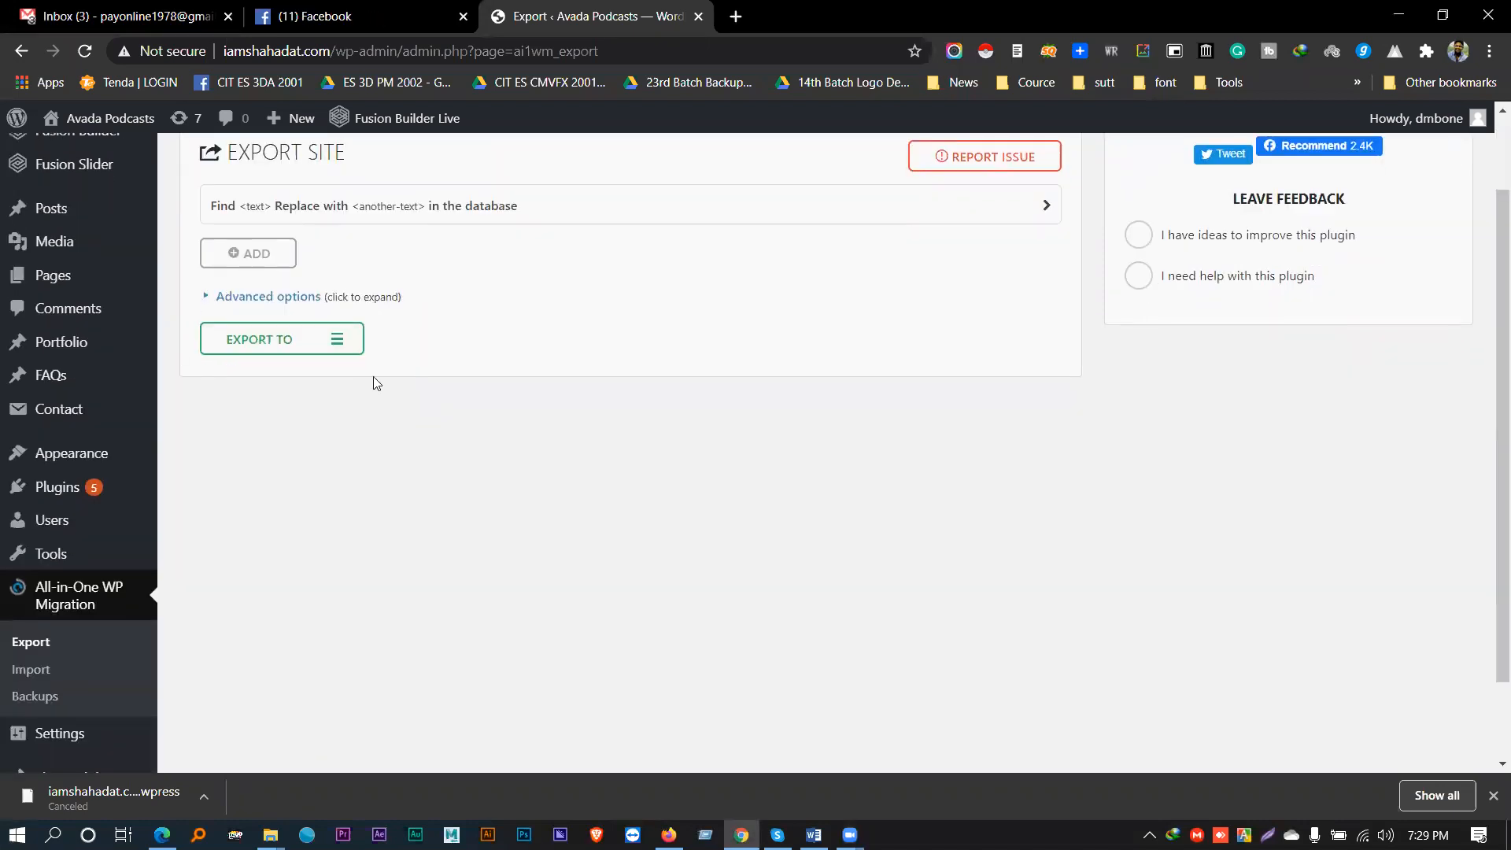
{"action": "left_click", "coordinate": [340, 348]}
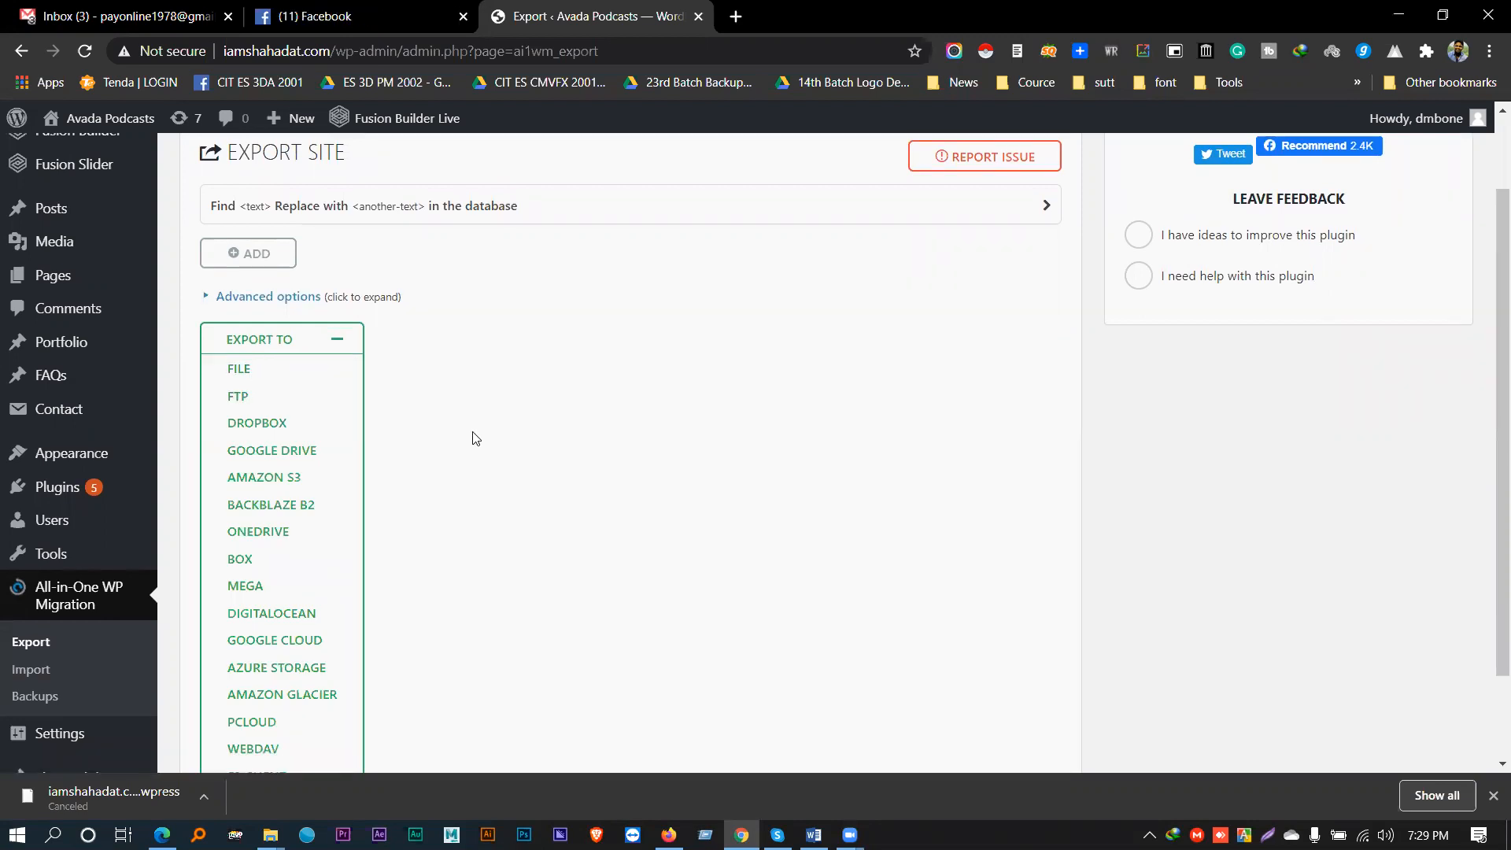
{"action": "left_click", "coordinate": [337, 340]}
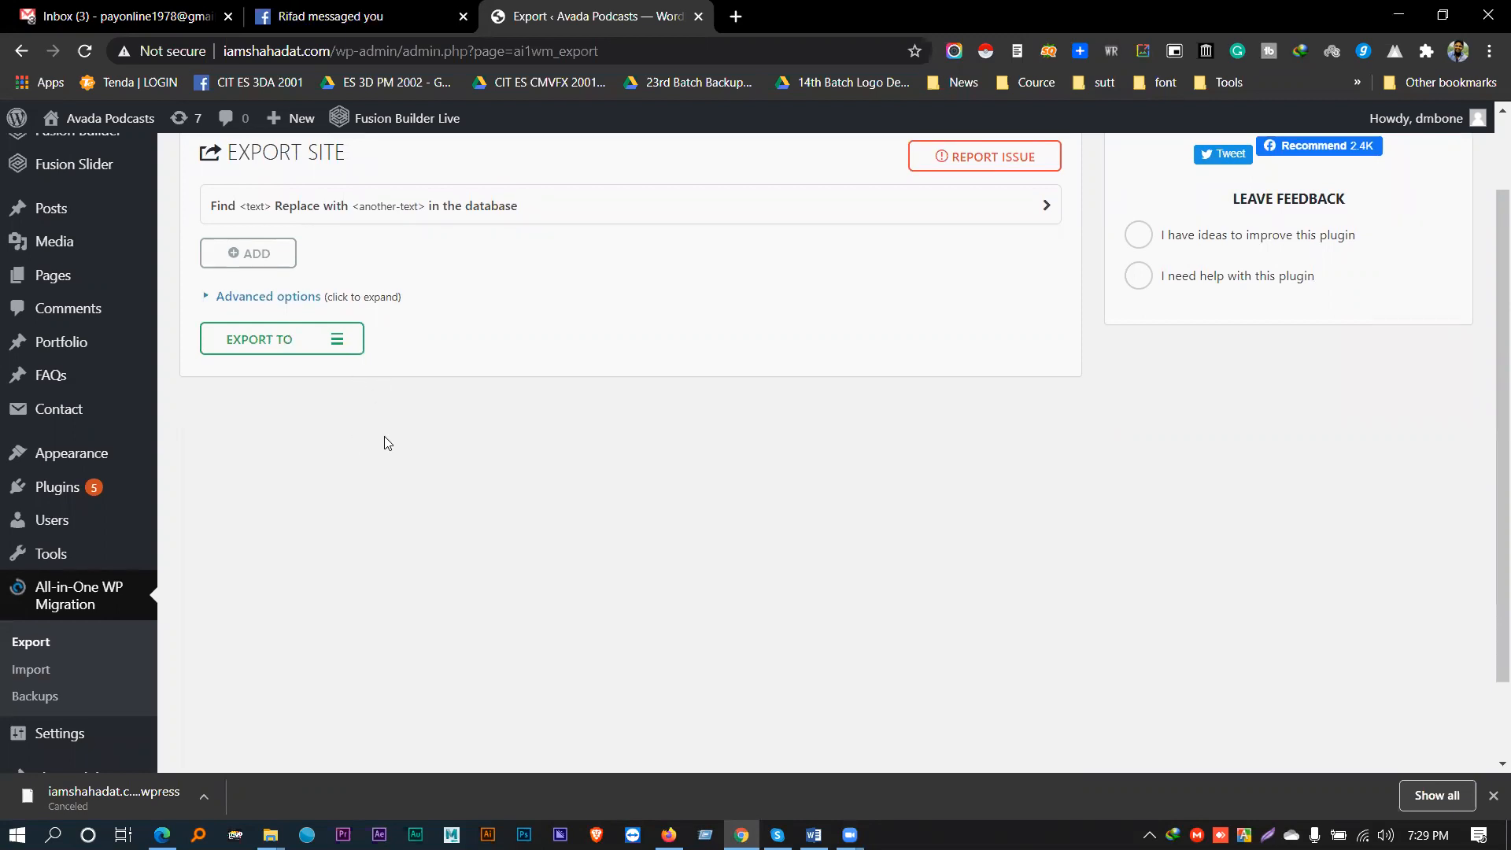
{"action": "left_click", "coordinate": [336, 349]}
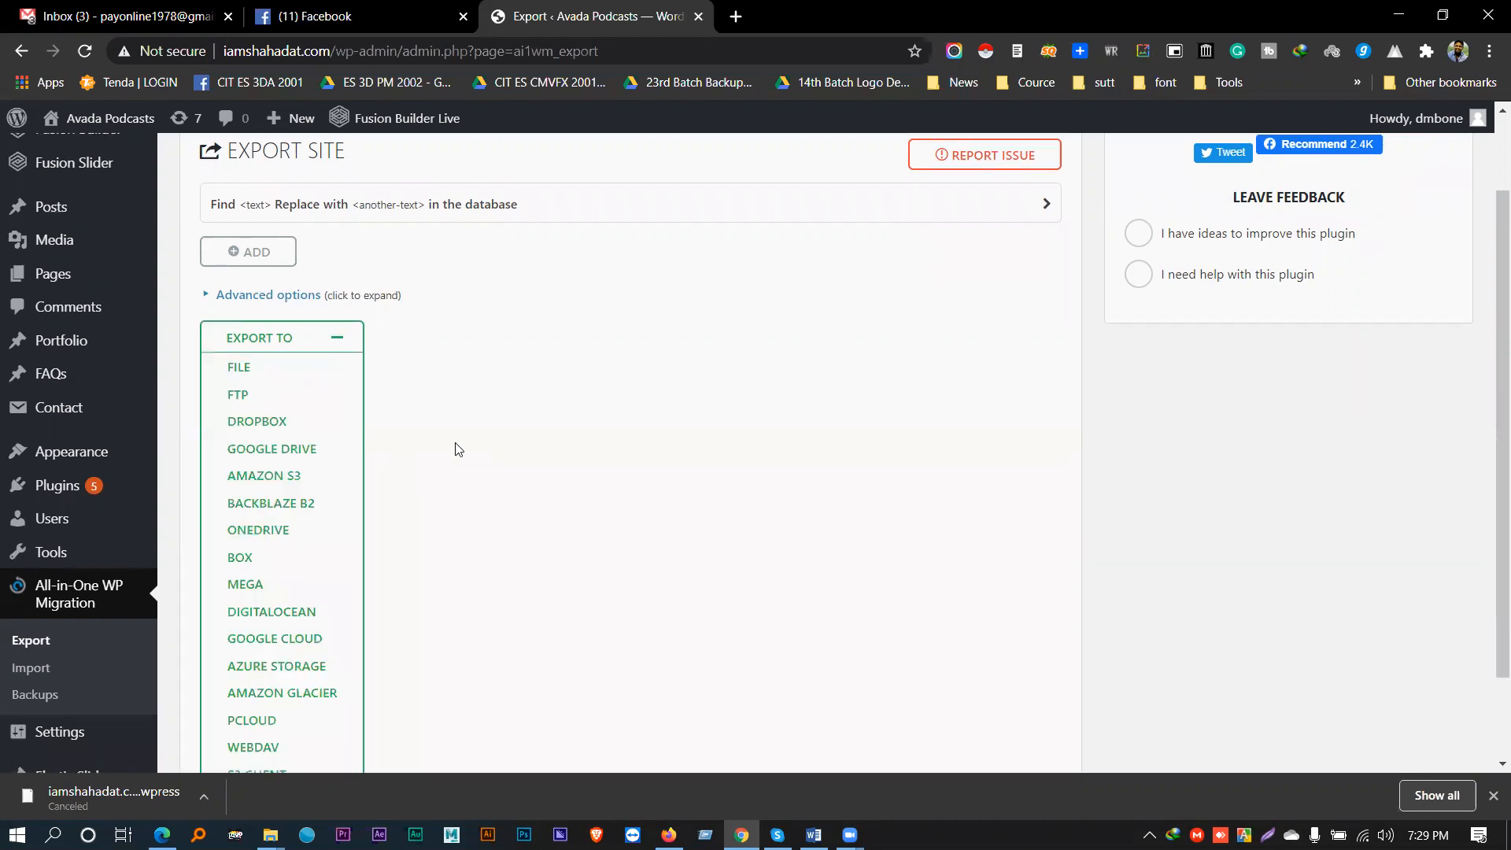
{"action": "scroll", "coordinate": [453, 449], "scroll_direction": "down", "scroll_amount": 1}
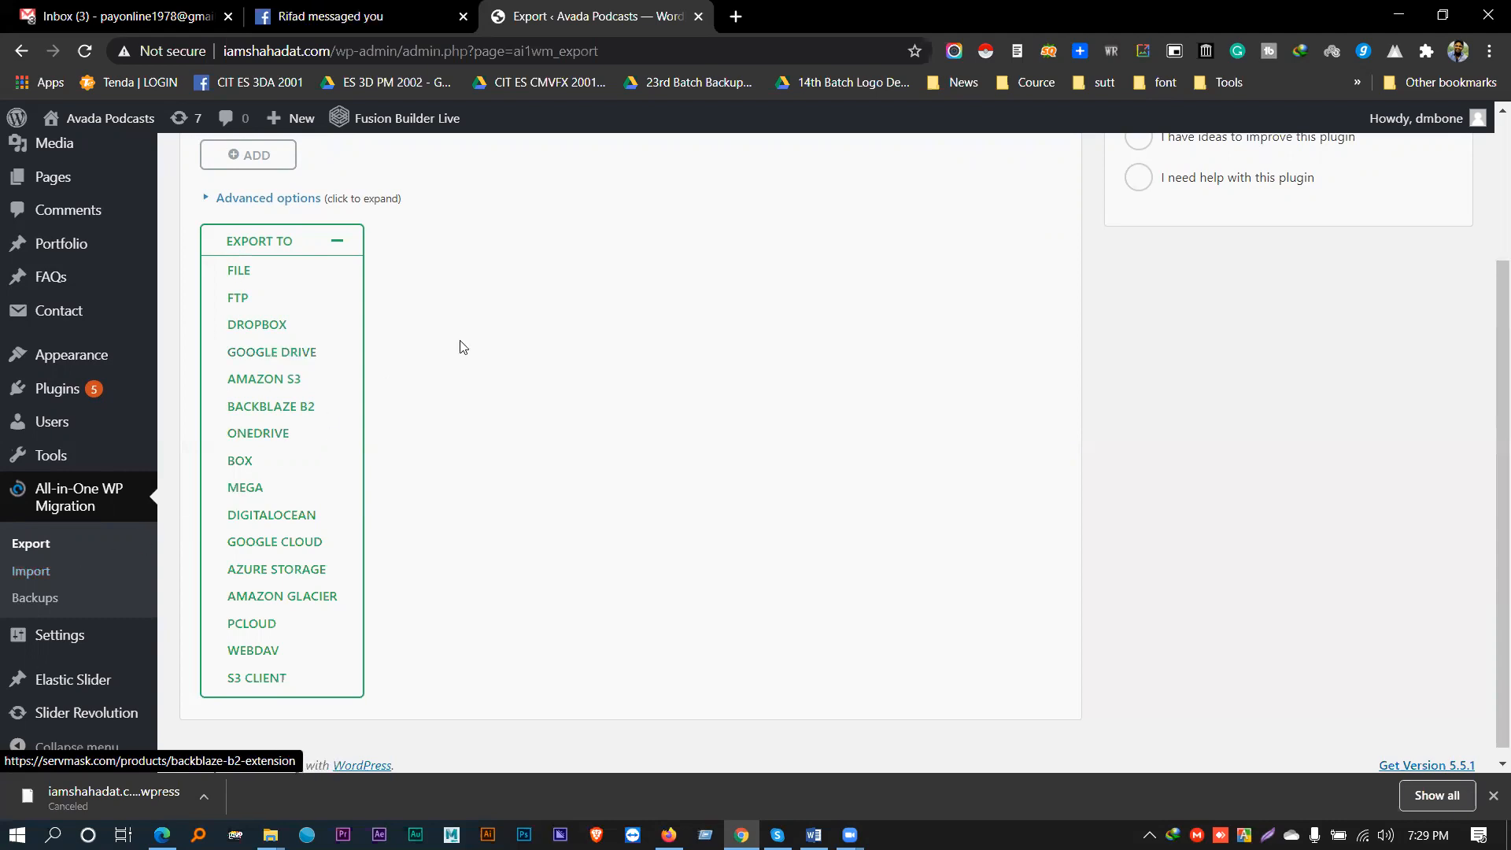
{"action": "left_click", "coordinate": [339, 241]}
{"action": "left_click", "coordinate": [321, 246]}
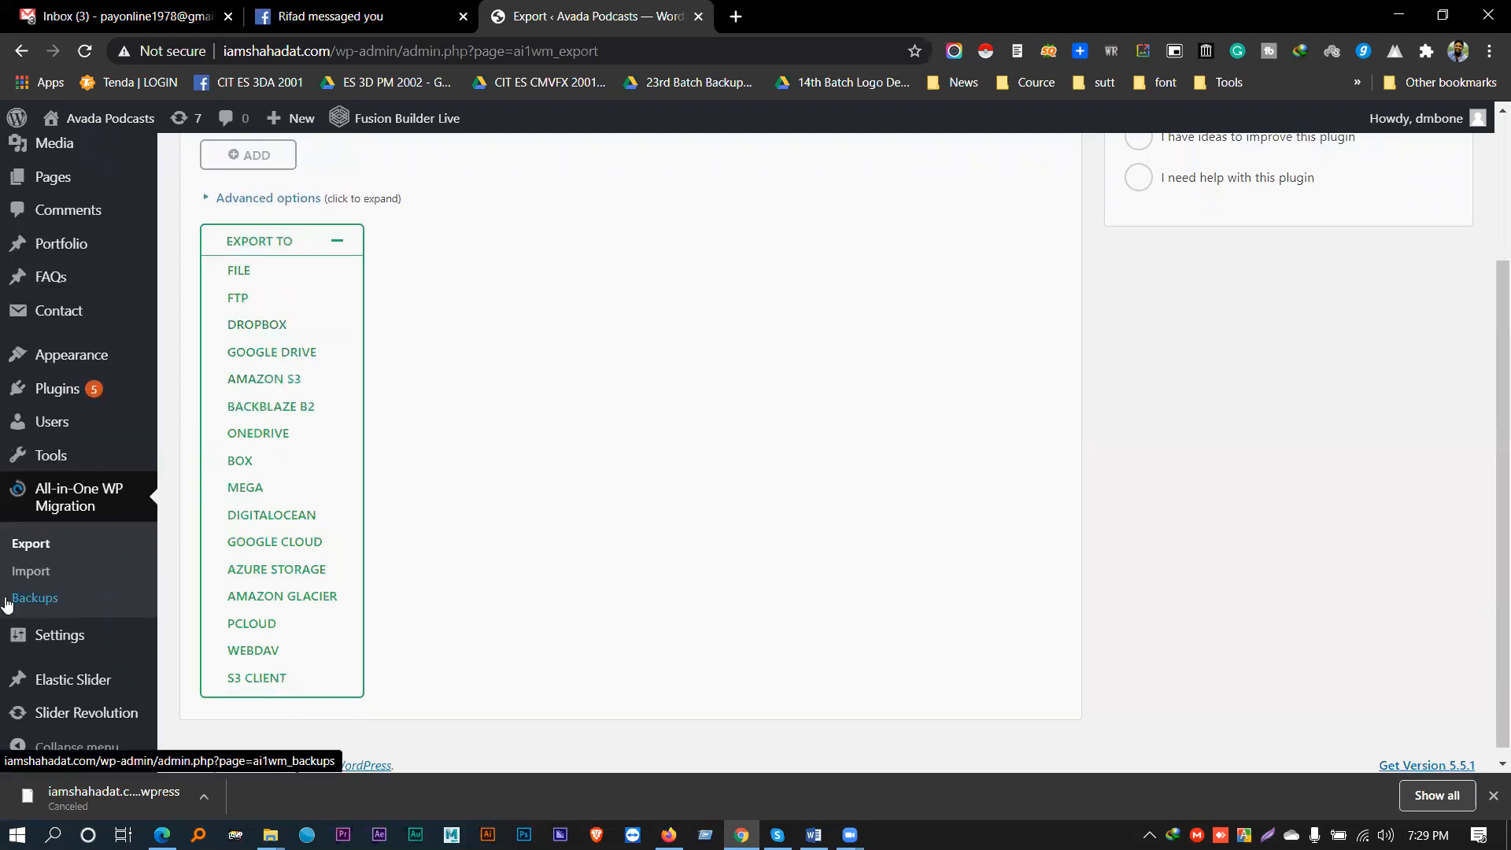
- Browse the Import Site page's Import From sources, then return to the Export page
{"action": "left_click", "coordinate": [28, 581]}
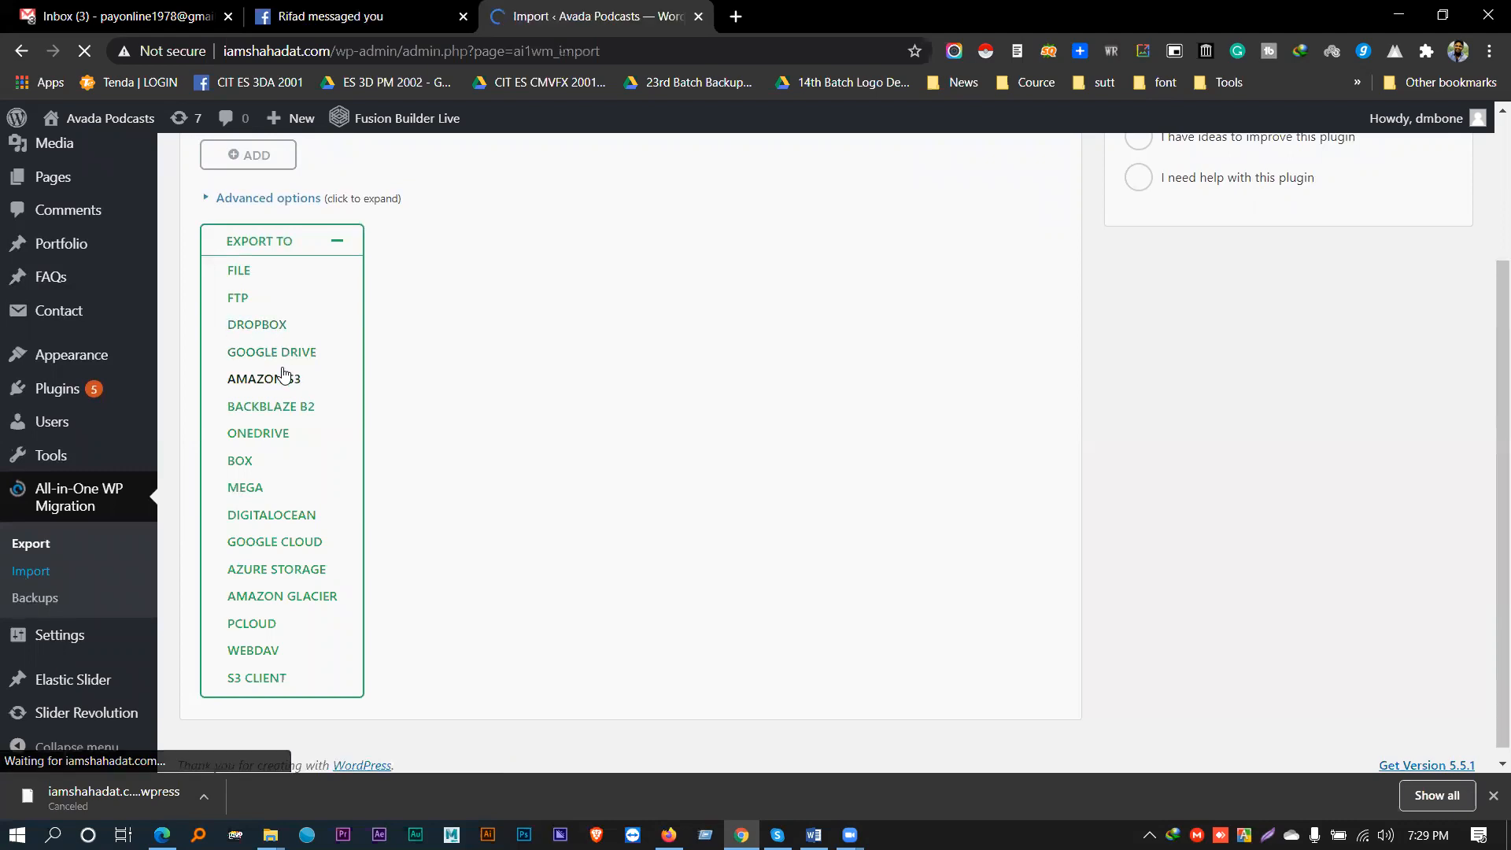
{"action": "left_click", "coordinate": [686, 428]}
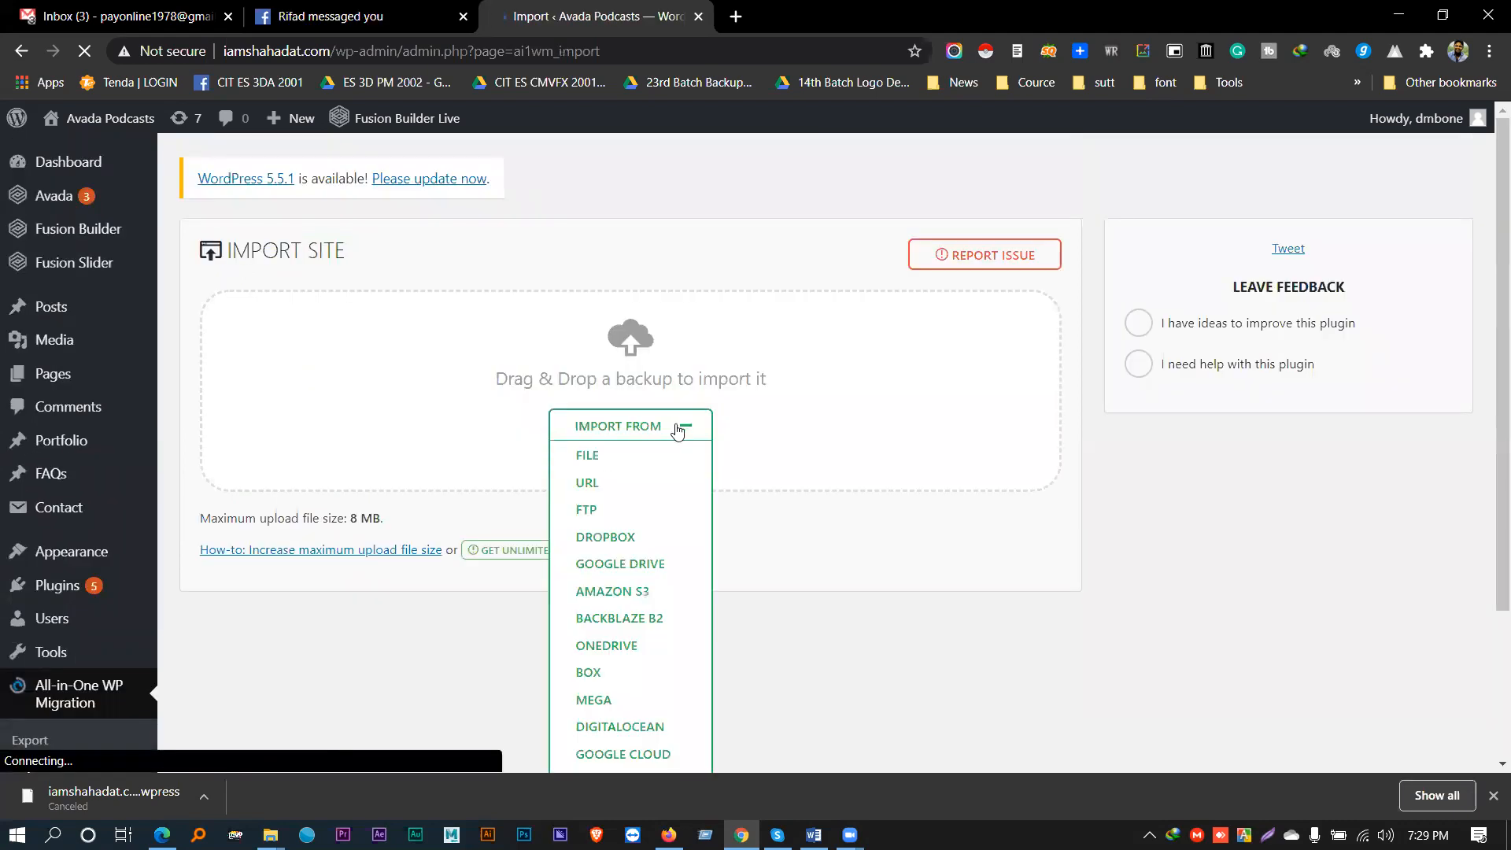
{"action": "scroll", "coordinate": [672, 445], "scroll_direction": "down", "scroll_amount": 1}
{"action": "scroll", "coordinate": [622, 492], "scroll_direction": "down", "scroll_amount": 1}
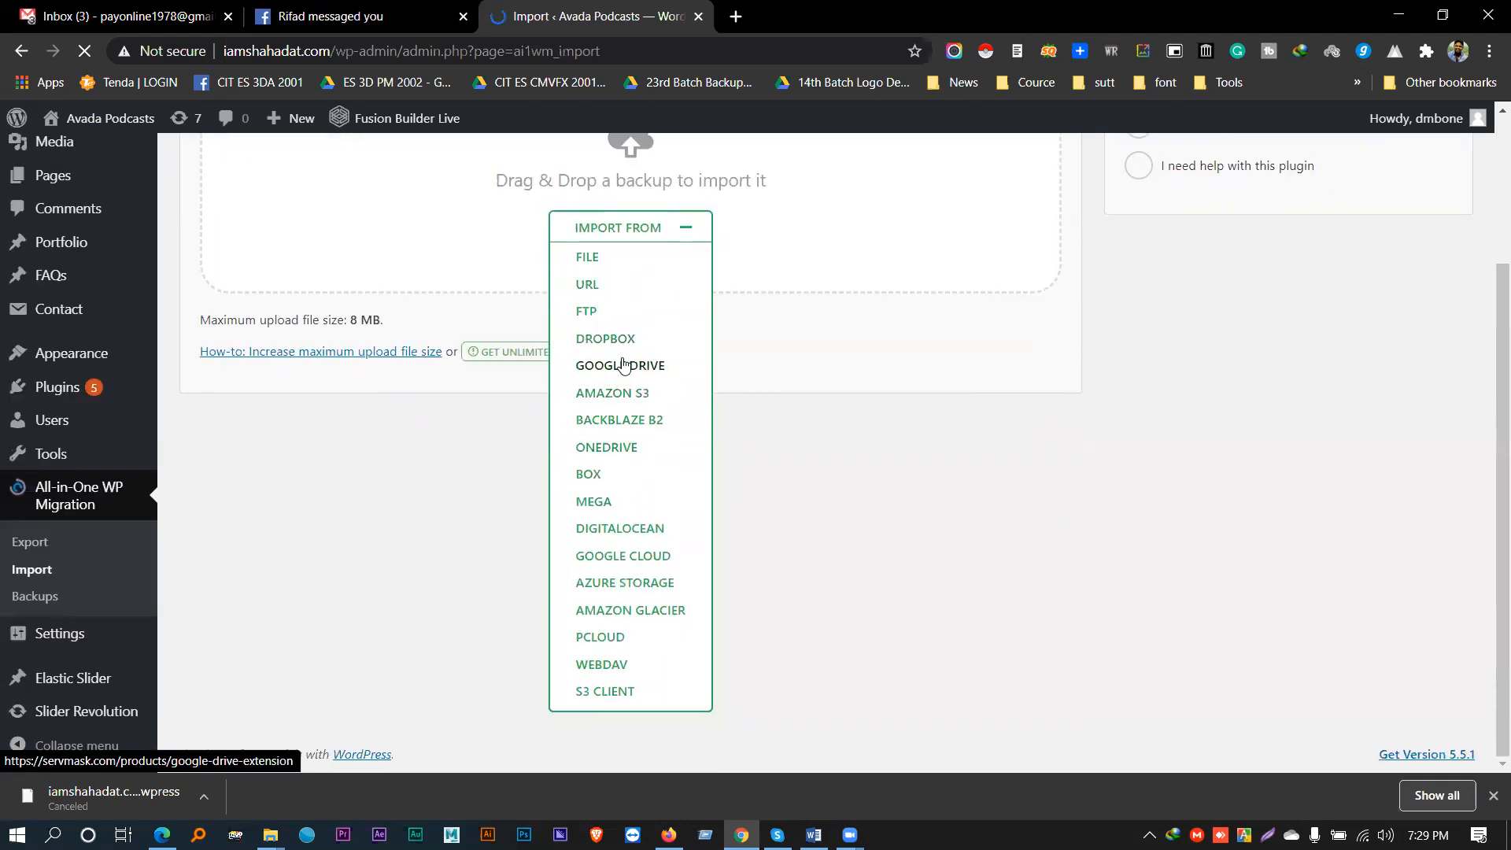
{"action": "left_click", "coordinate": [41, 542]}
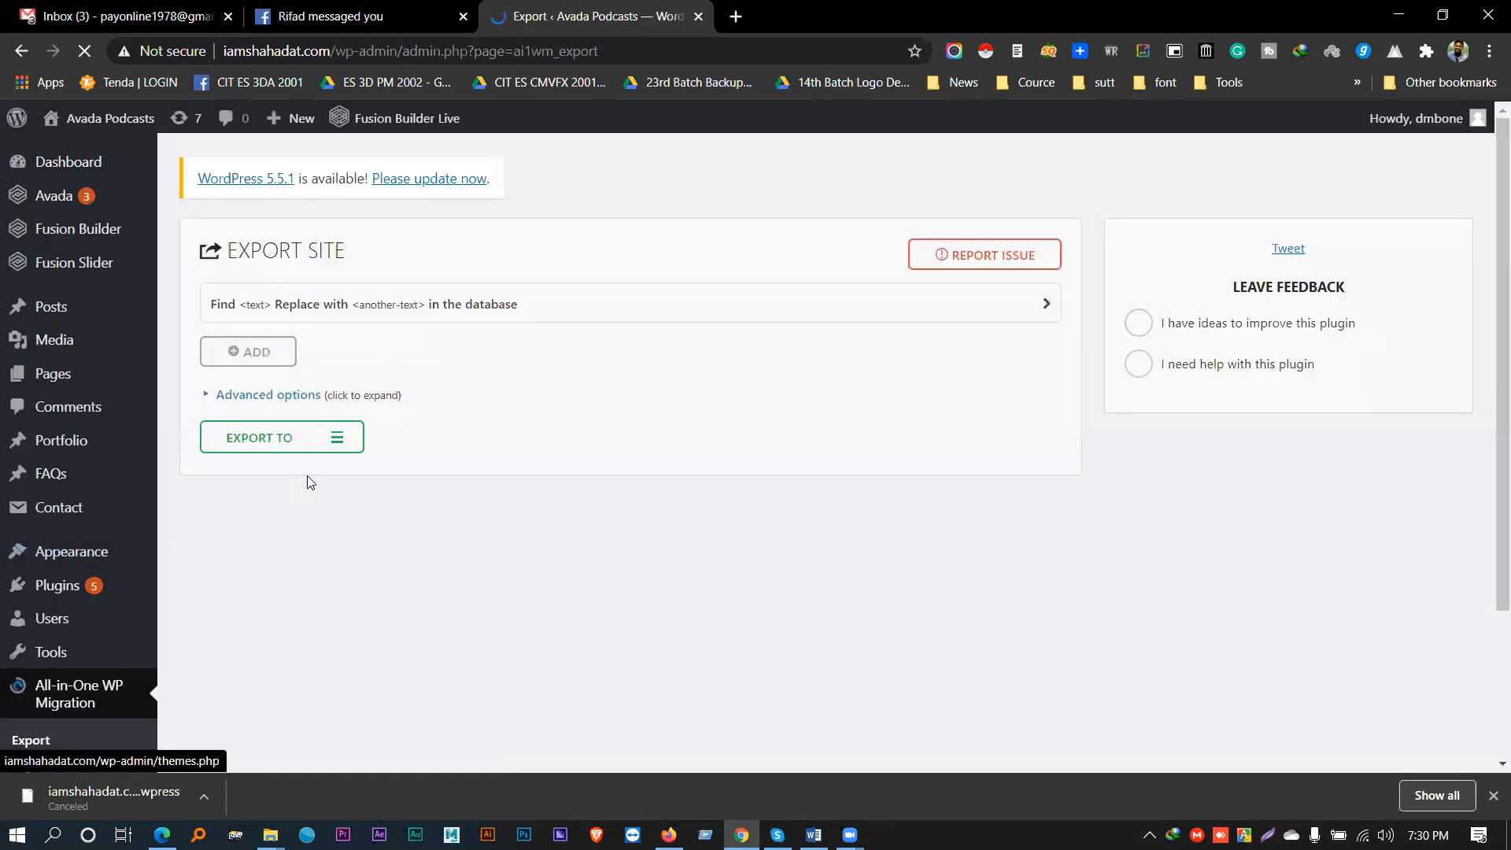
- View ServMask's Google Drive Extension page ($99) from the Export To list, then close it
{"action": "left_click", "coordinate": [337, 445]}
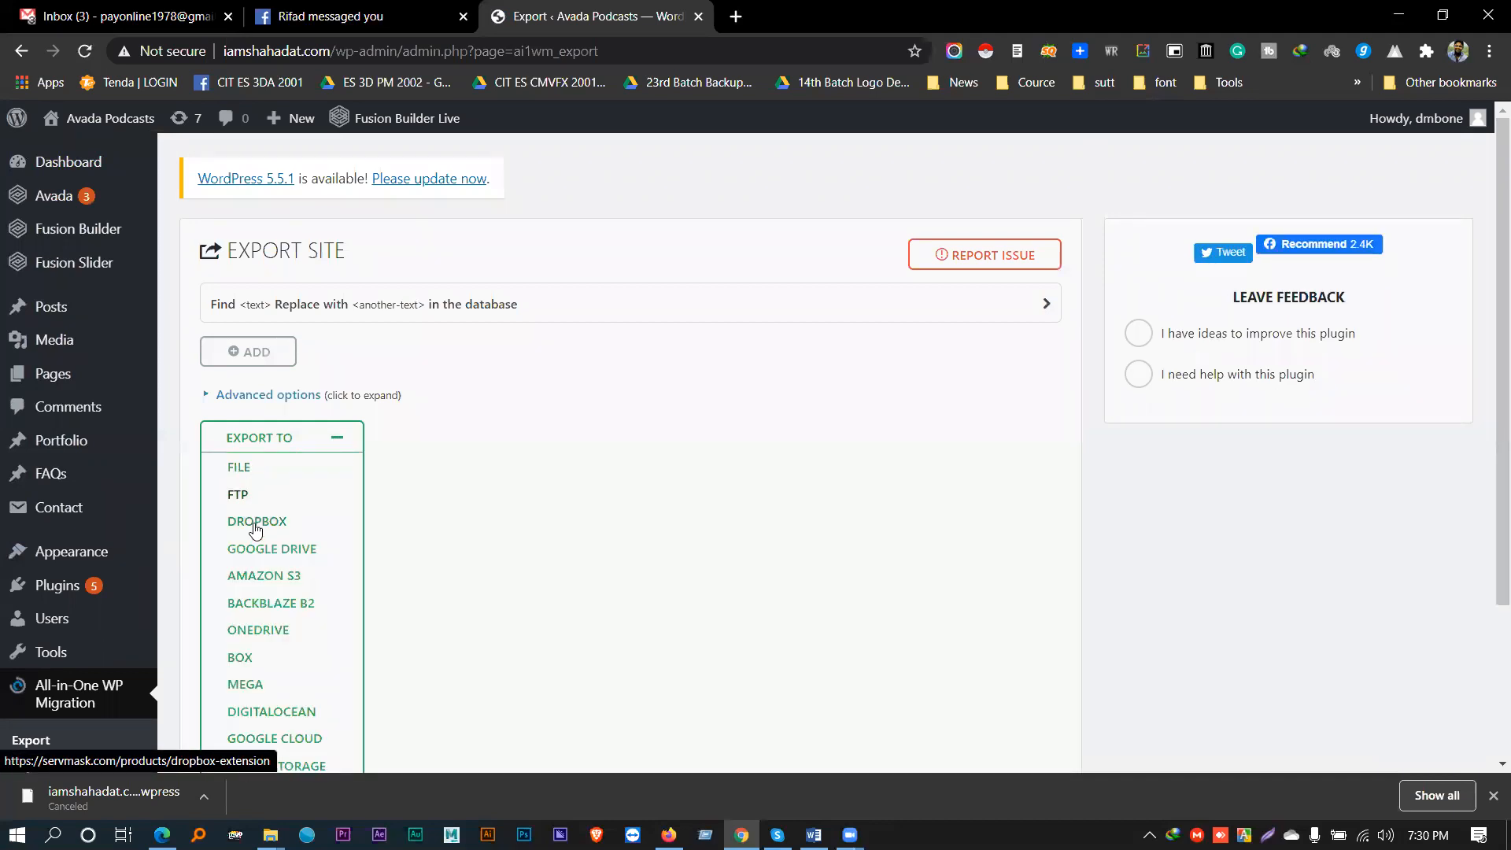
{"action": "left_click", "coordinate": [275, 554]}
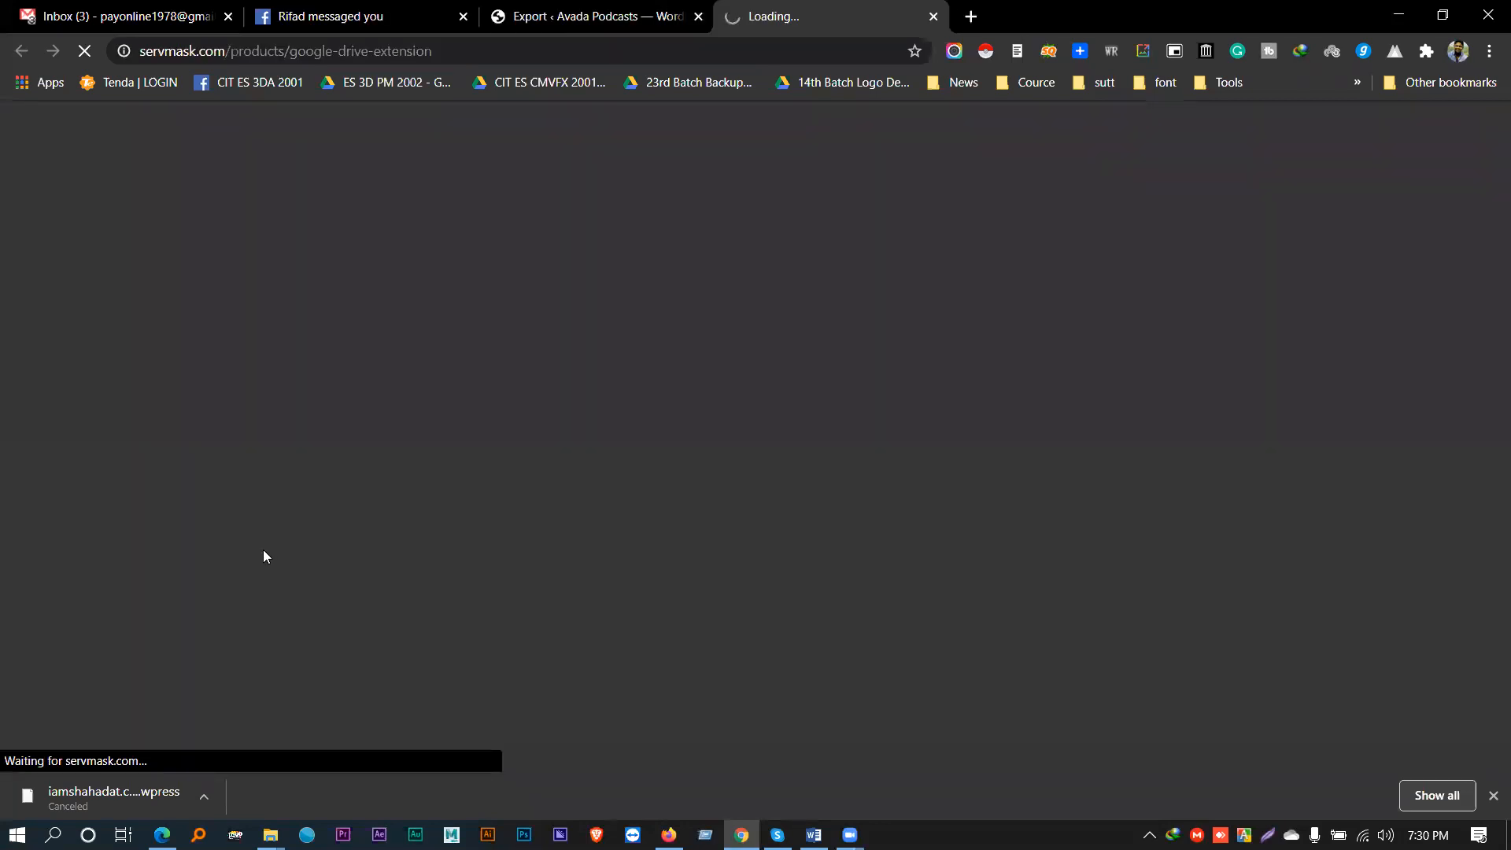
{"action": "scroll", "coordinate": [596, 488], "scroll_direction": "down", "scroll_amount": 5}
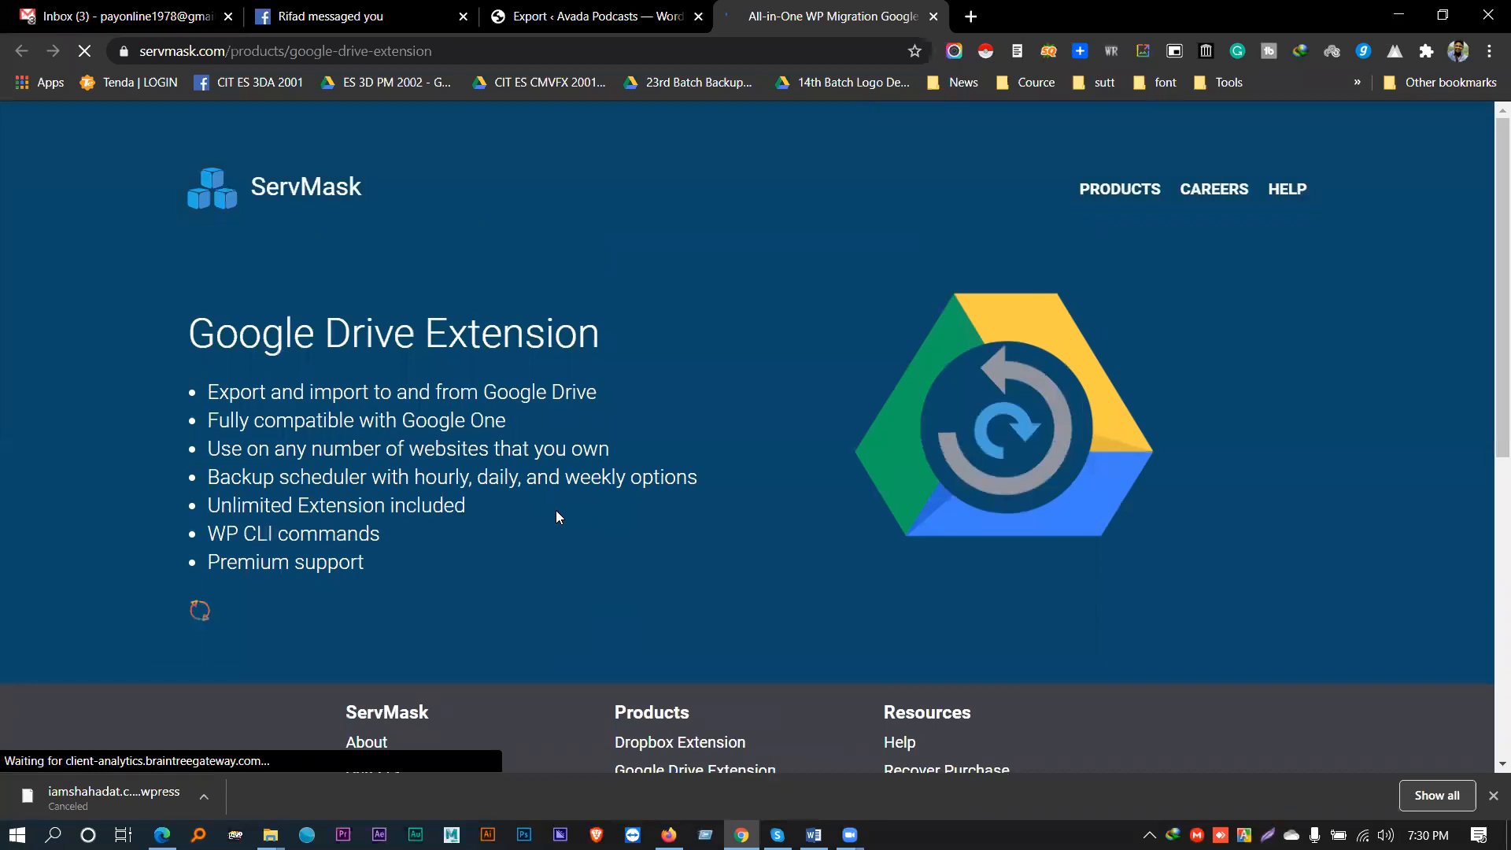
{"action": "left_click", "coordinate": [934, 15]}
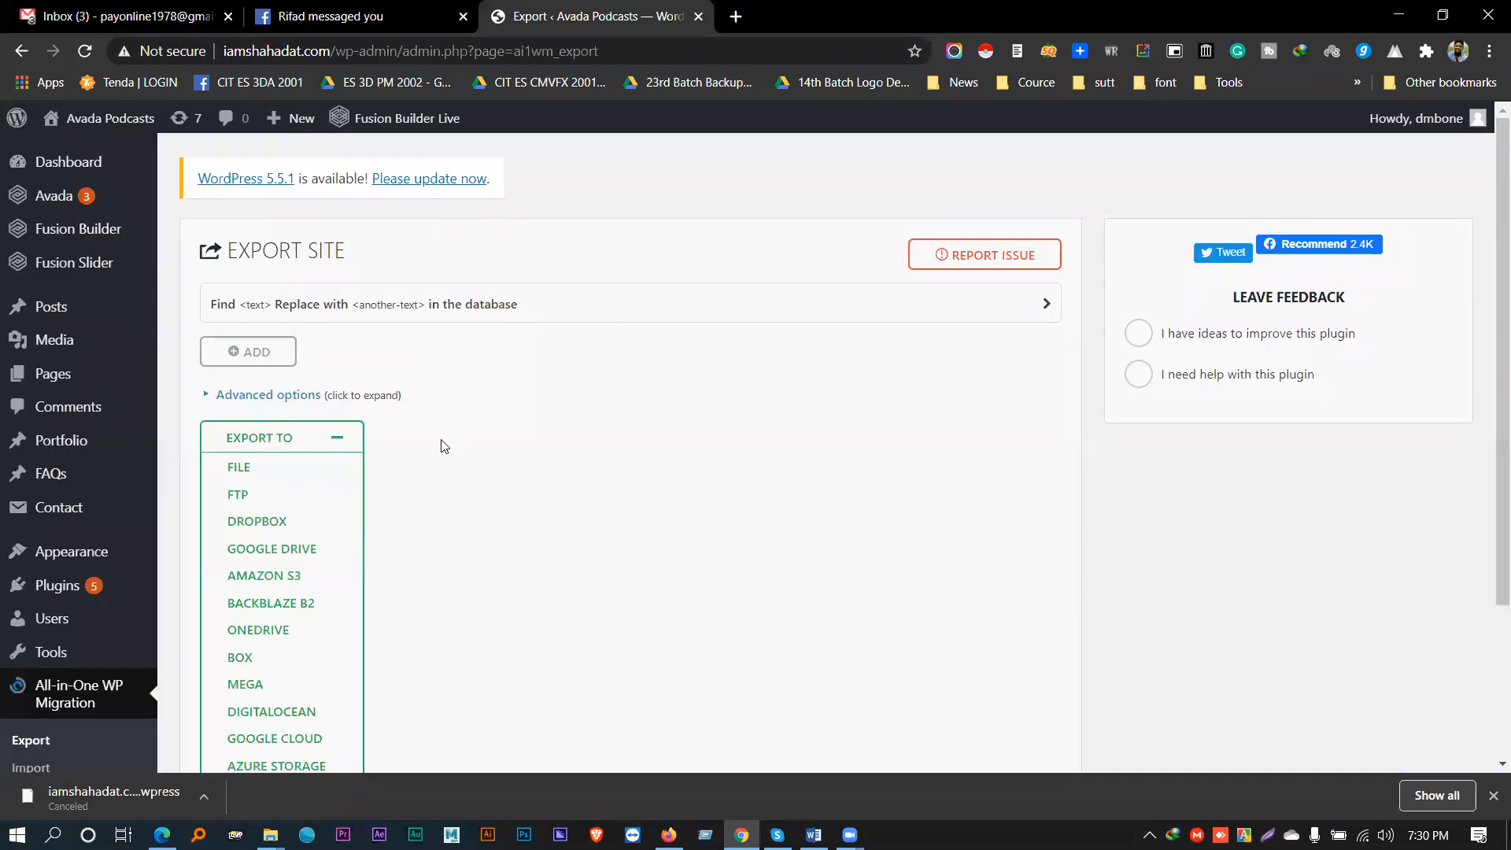
- Collapse the EXPORT TO destinations list, then expand and re-collapse the Advanced options
{"action": "left_click", "coordinate": [338, 442]}
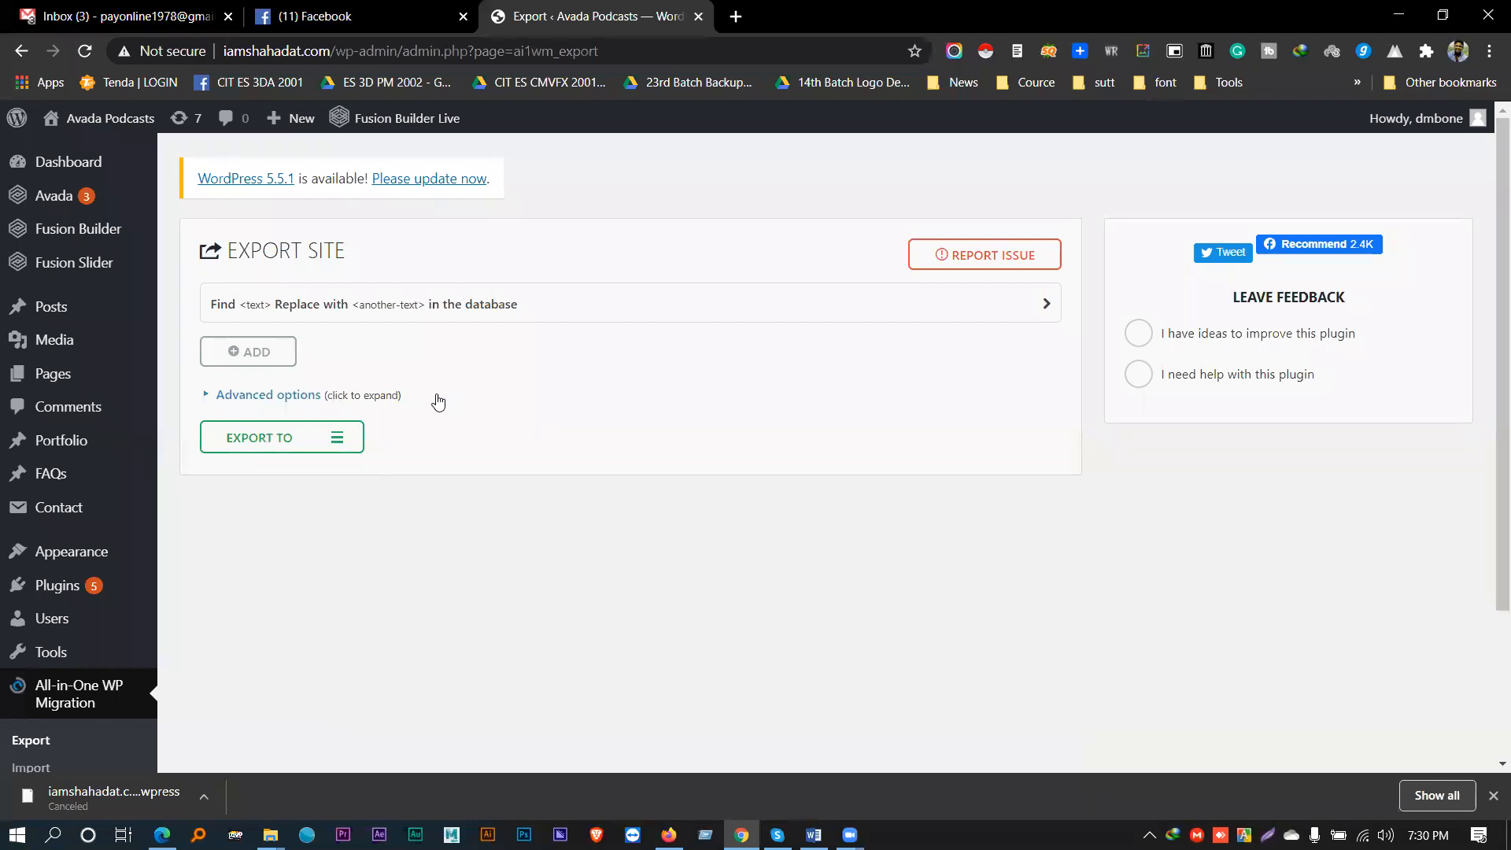
{"action": "left_click", "coordinate": [268, 399]}
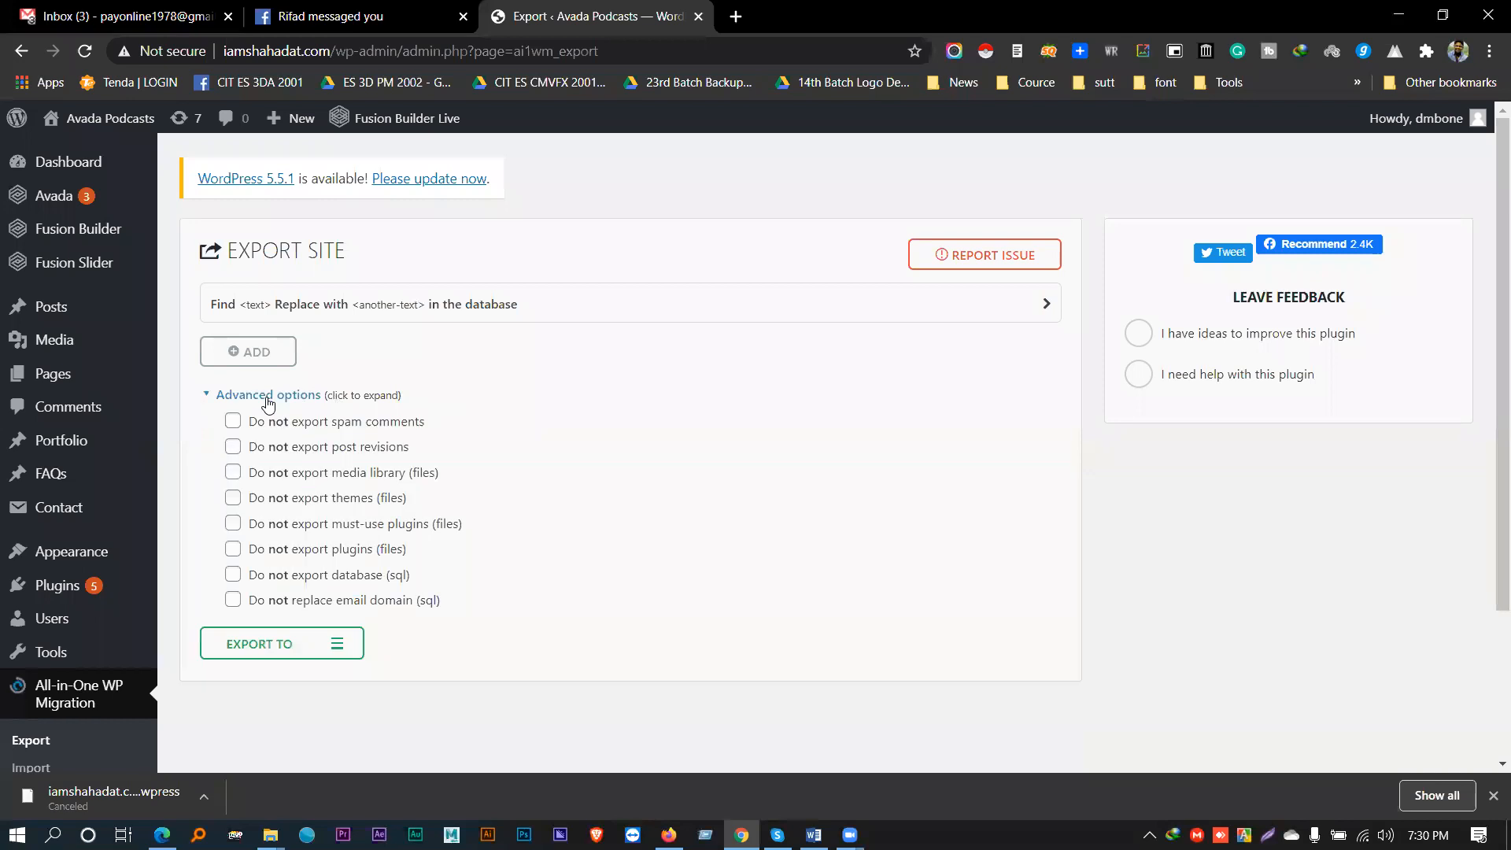
{"action": "left_click", "coordinate": [268, 399]}
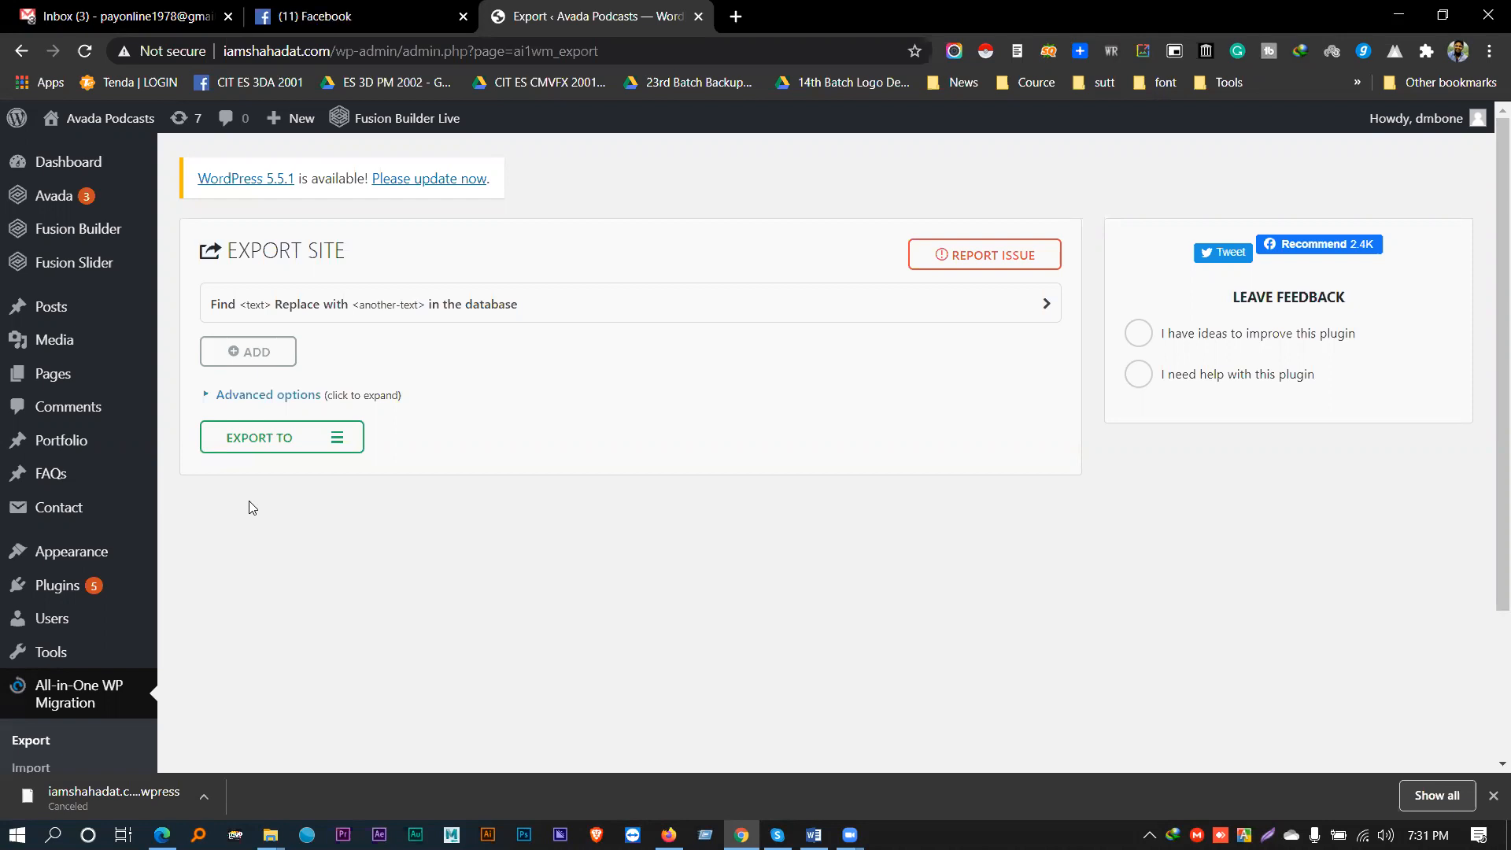
- In a new tab, load flatuicolors.com from the 'colo' address-bar suggestion
{"action": "key", "text": "ctrl+t"}
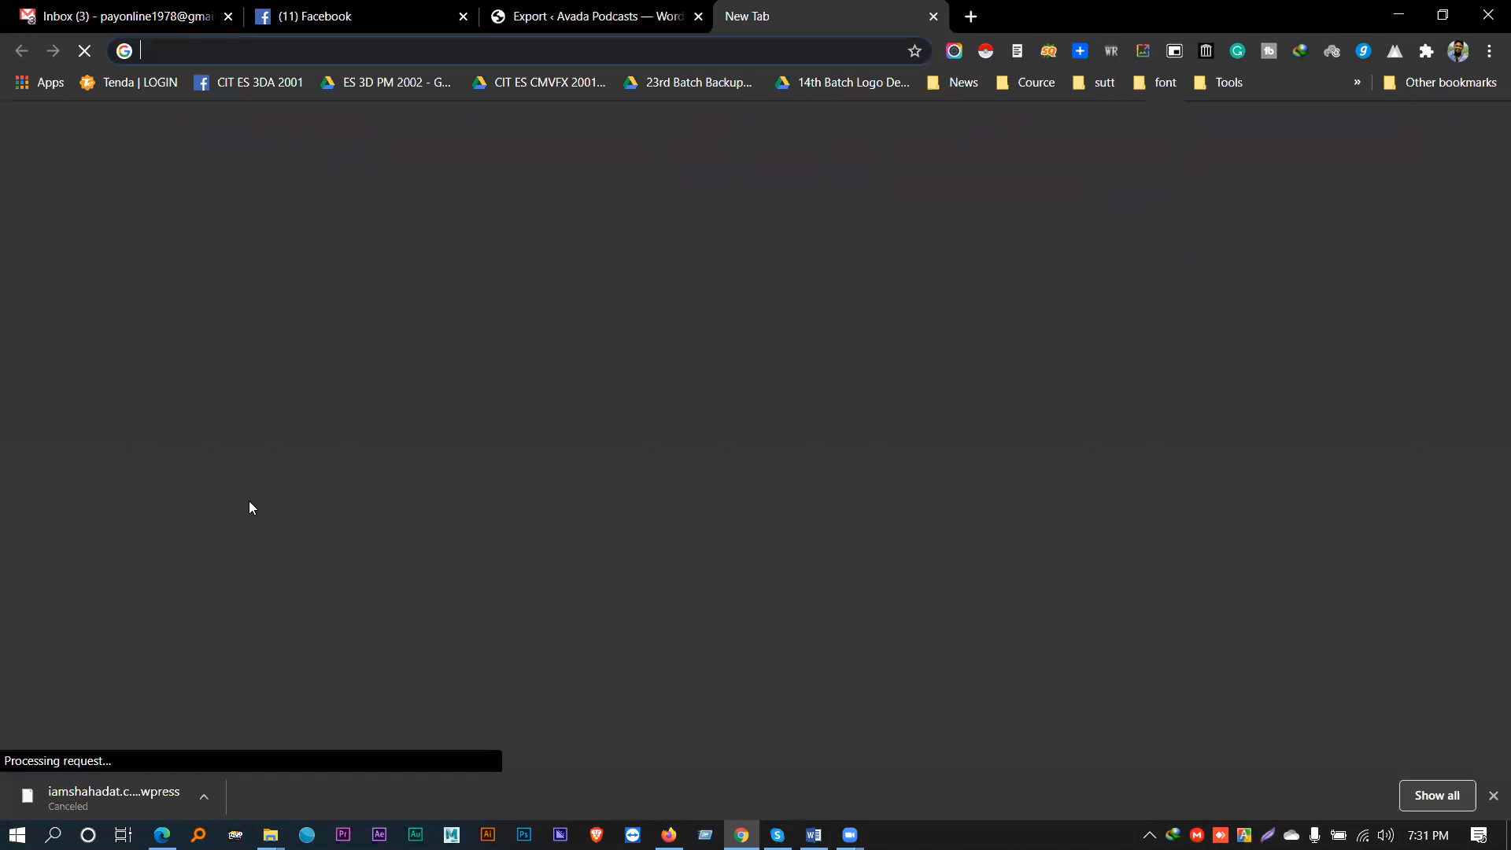
{"action": "type", "text": "colo"}
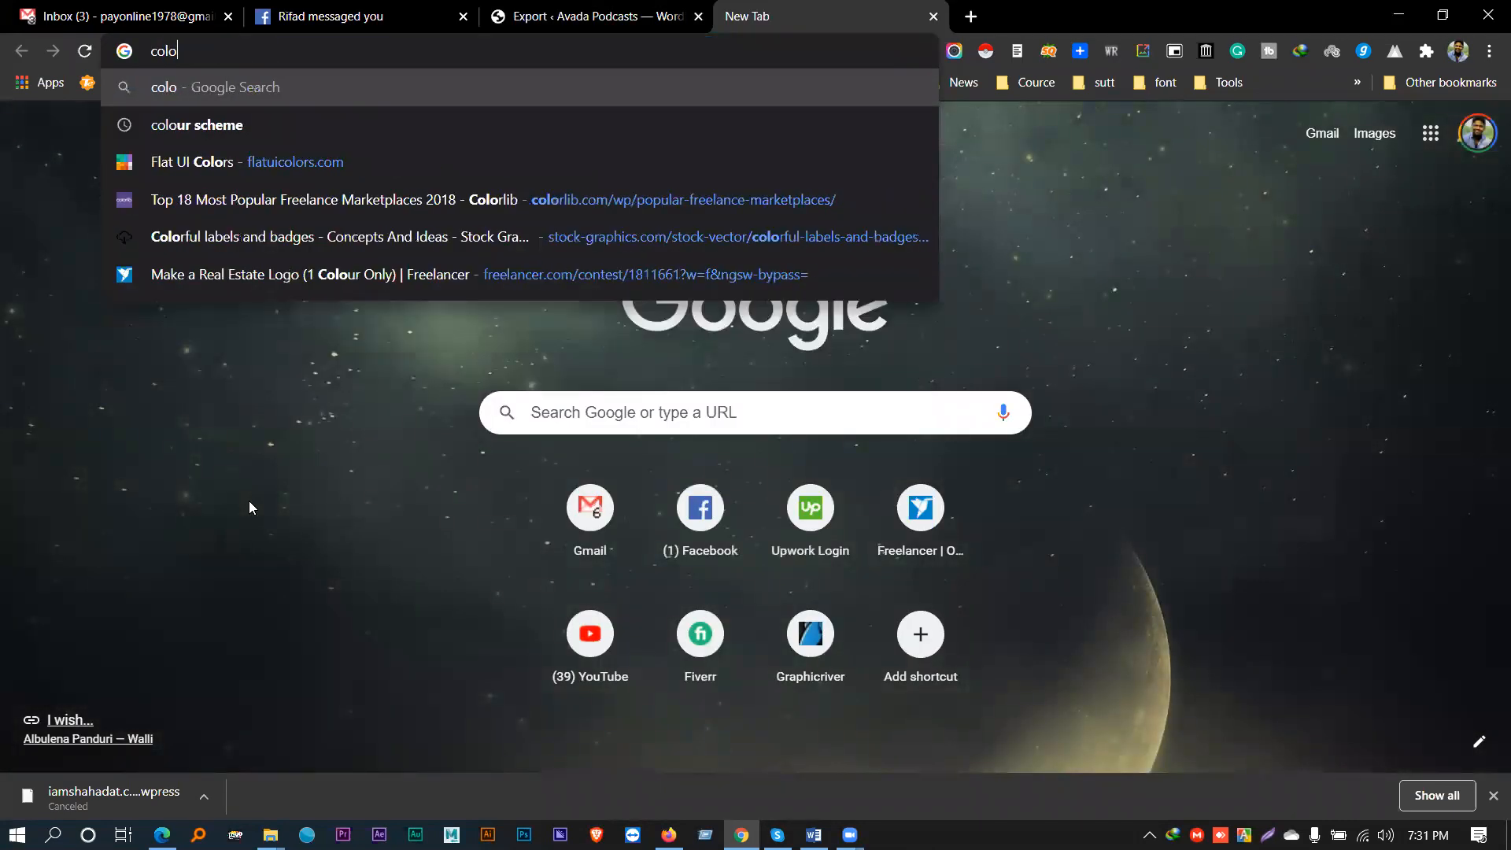
{"action": "key", "text": "Down"}
{"action": "key", "text": "Down"}
{"action": "key", "text": "Return"}
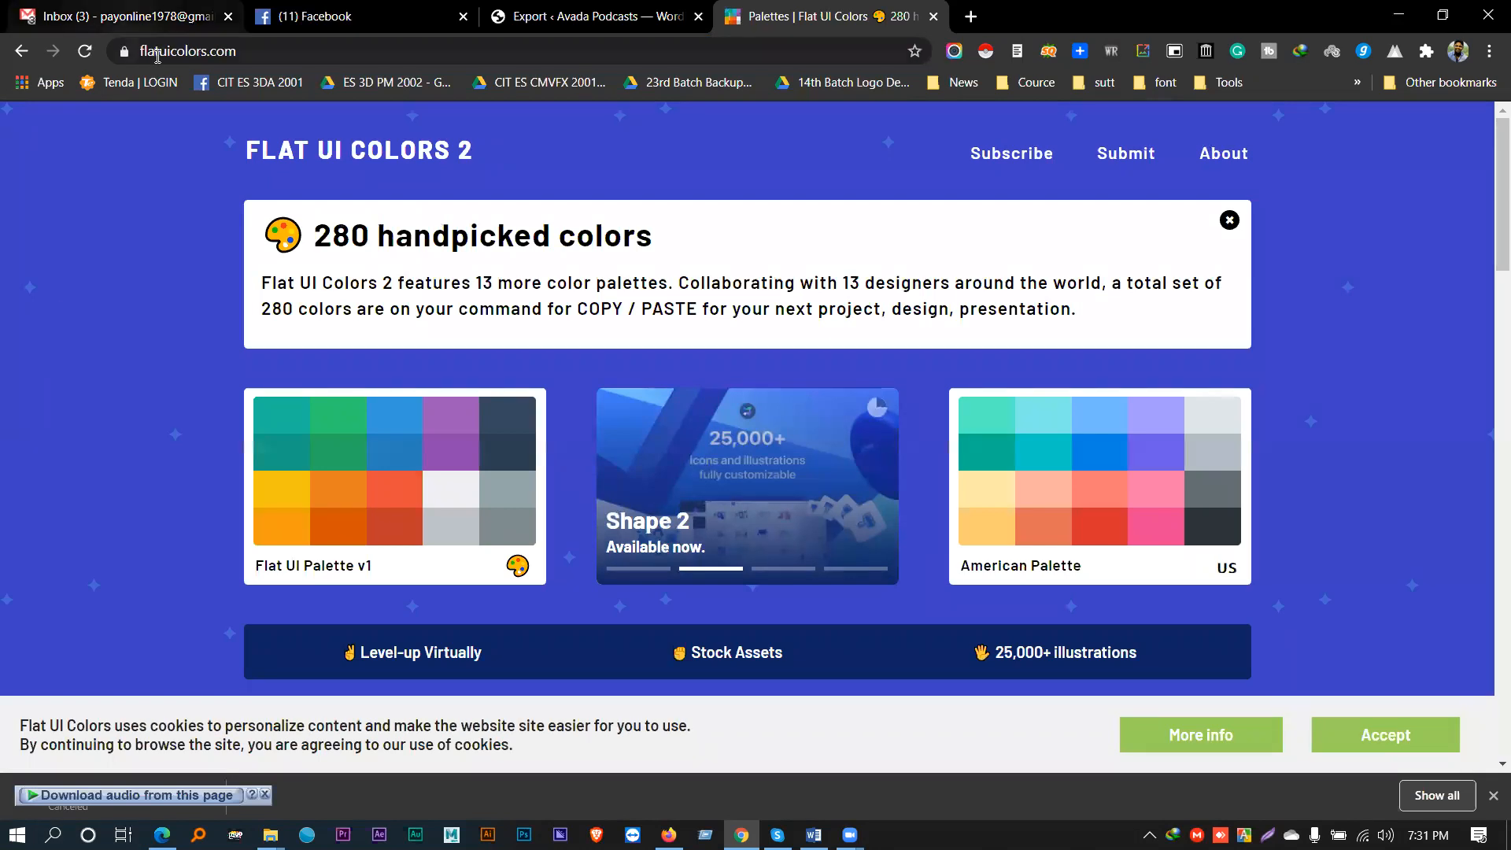
- View the Aussie Palette, go back to the palettes list, and close the Flat UI Colors tab
{"action": "scroll", "coordinate": [280, 336], "scroll_direction": "down", "scroll_amount": 7}
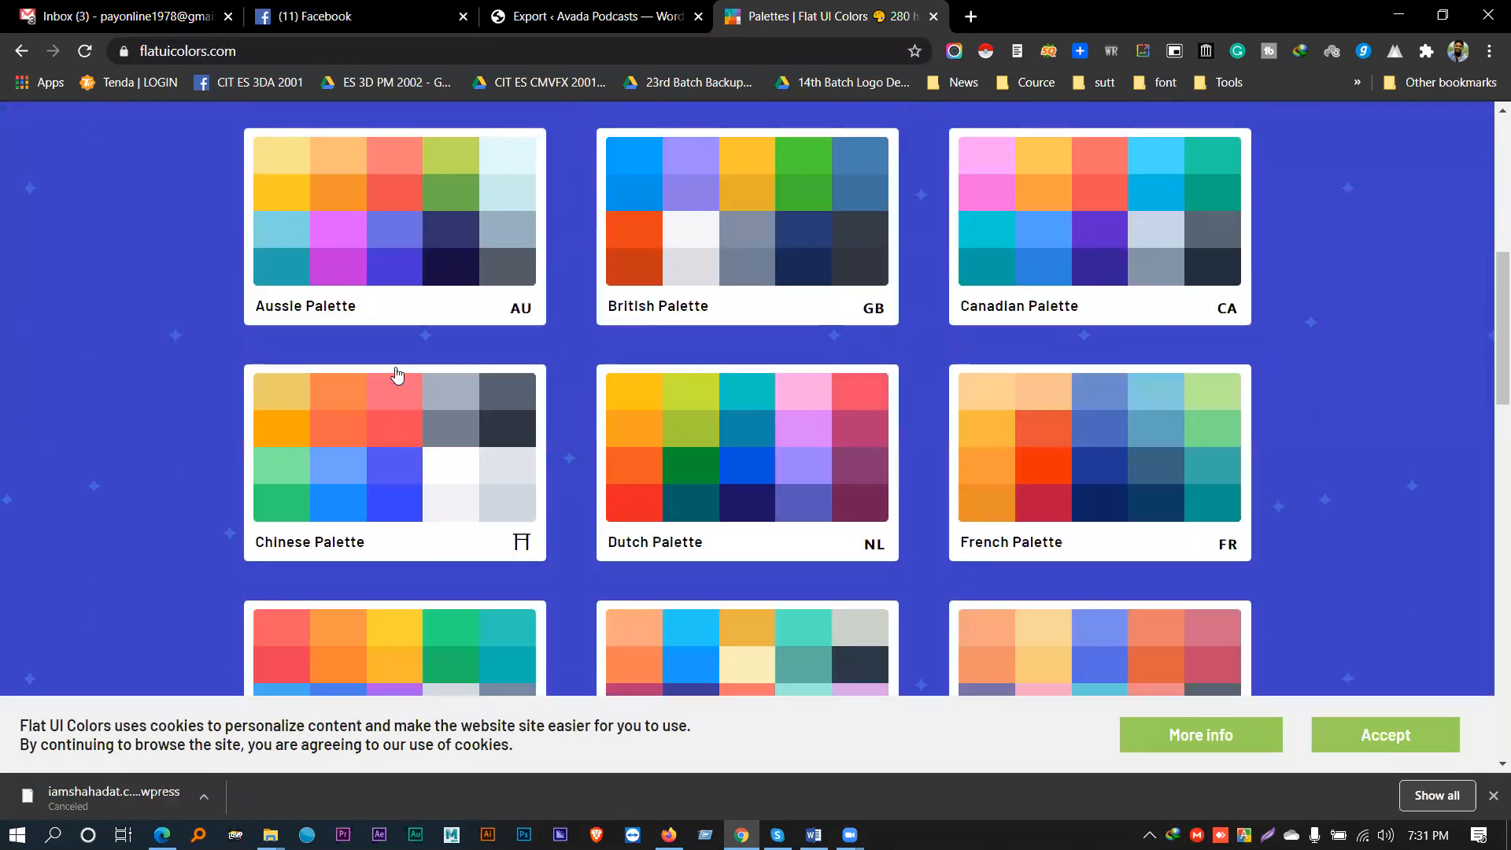
{"action": "left_click", "coordinate": [467, 201]}
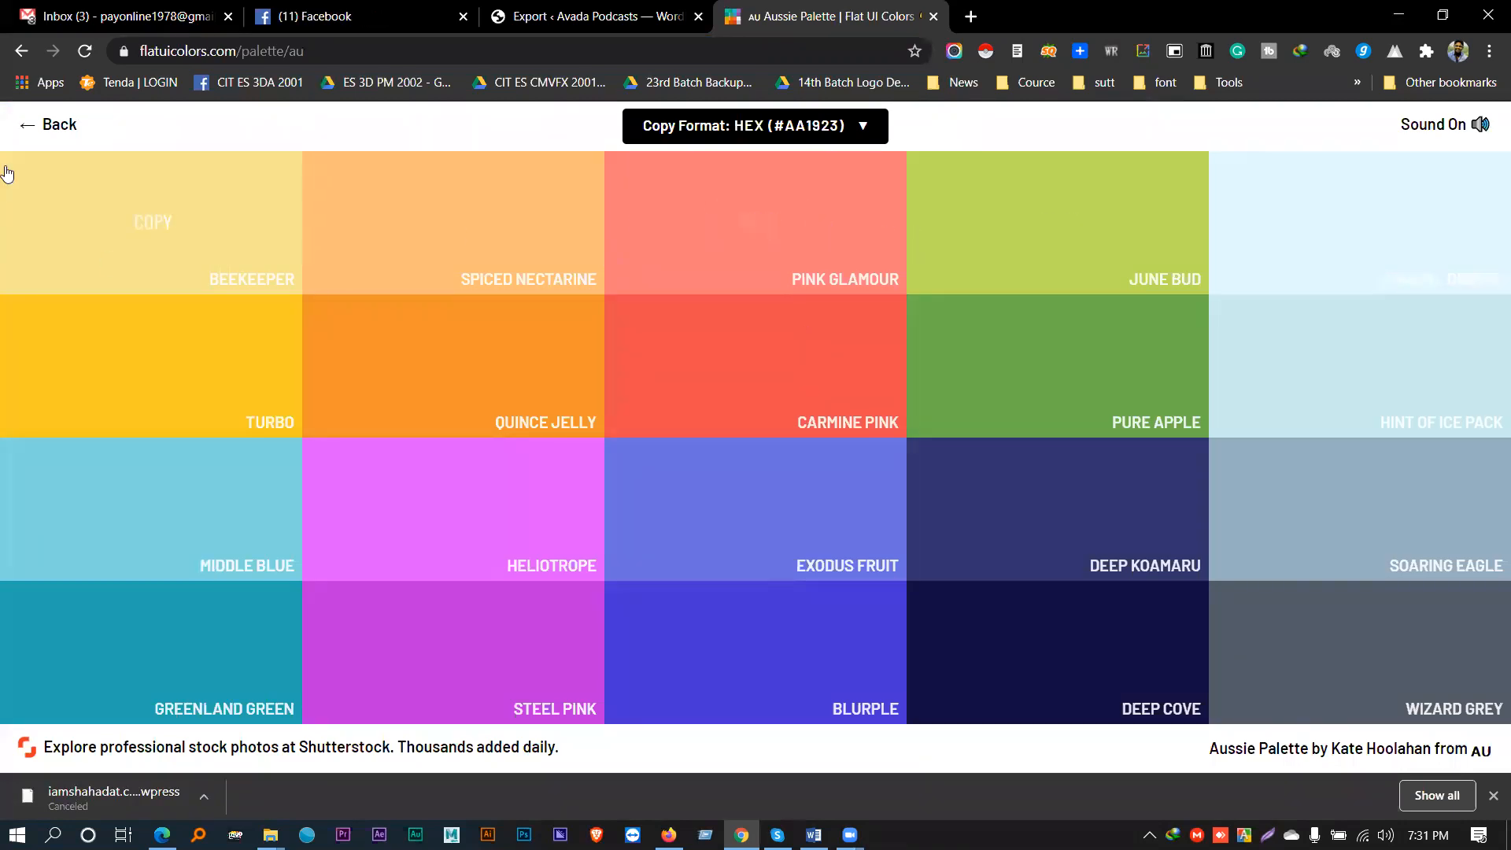
{"action": "left_click", "coordinate": [32, 124]}
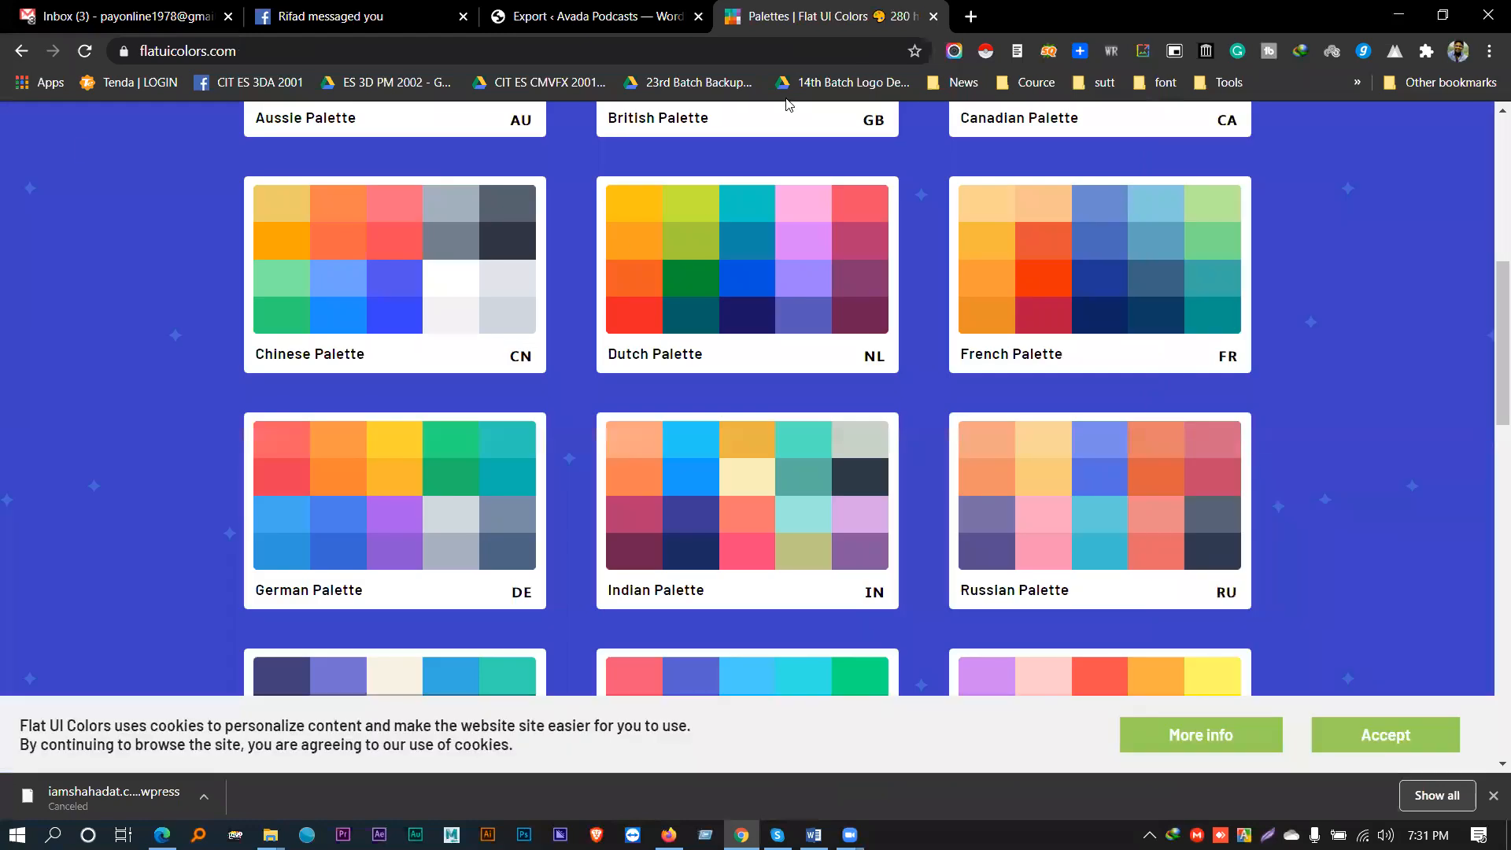
{"action": "left_click", "coordinate": [932, 16]}
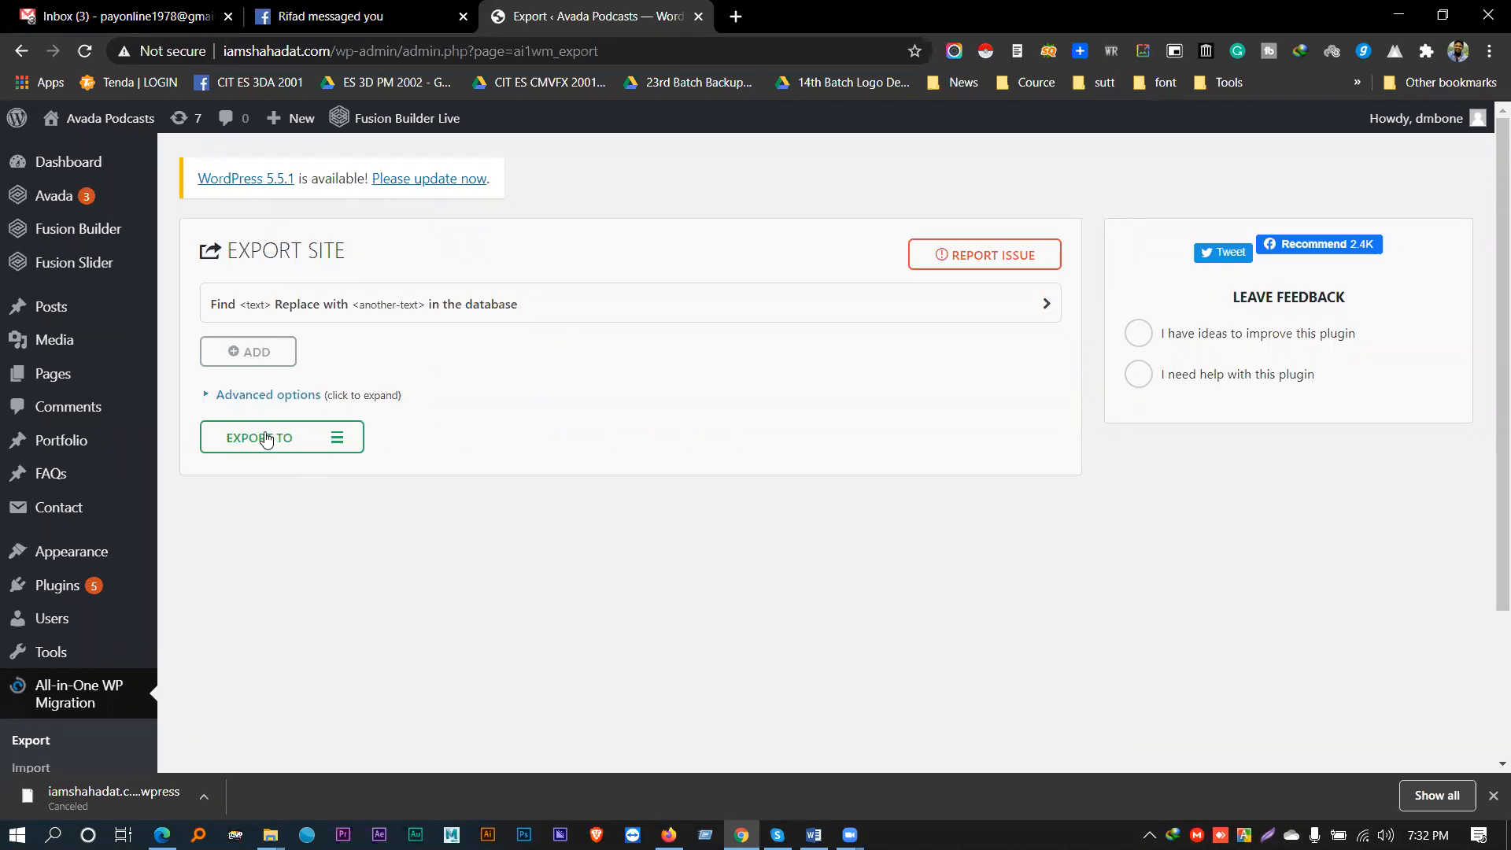
- Go to All-in-One WP Migration's Import page and expand the IMPORT FROM sources list
{"action": "scroll", "coordinate": [181, 461], "scroll_direction": "down", "scroll_amount": 1}
{"action": "scroll", "coordinate": [181, 467], "scroll_direction": "down", "scroll_amount": 2}
{"action": "left_click", "coordinate": [24, 572]}
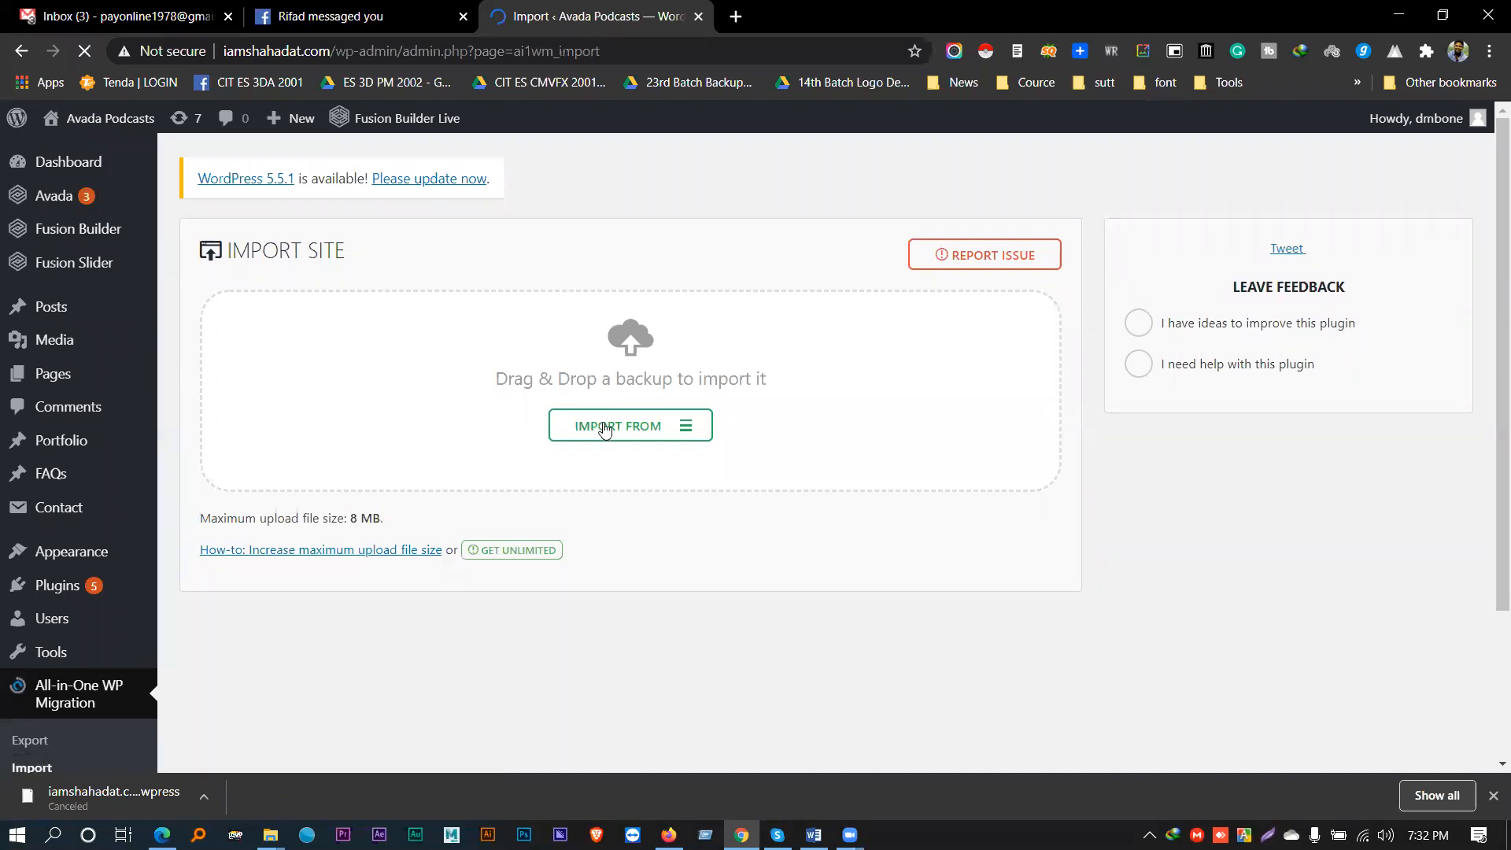
{"action": "left_click", "coordinate": [605, 429]}
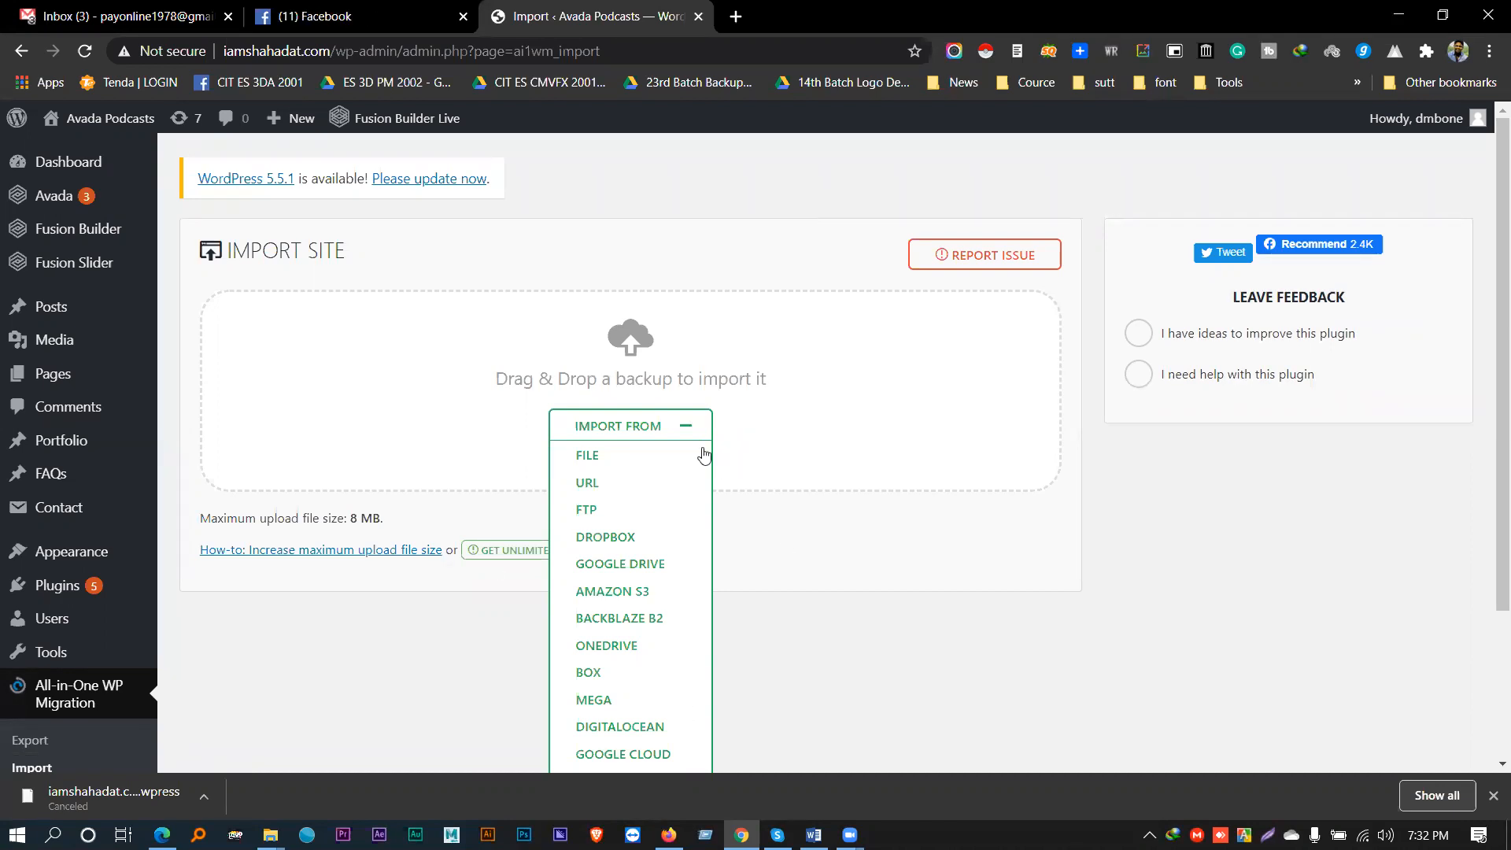
- Collapse IMPORT FROM and highlight the 8 MB maximum upload file size
{"action": "left_click", "coordinate": [689, 429]}
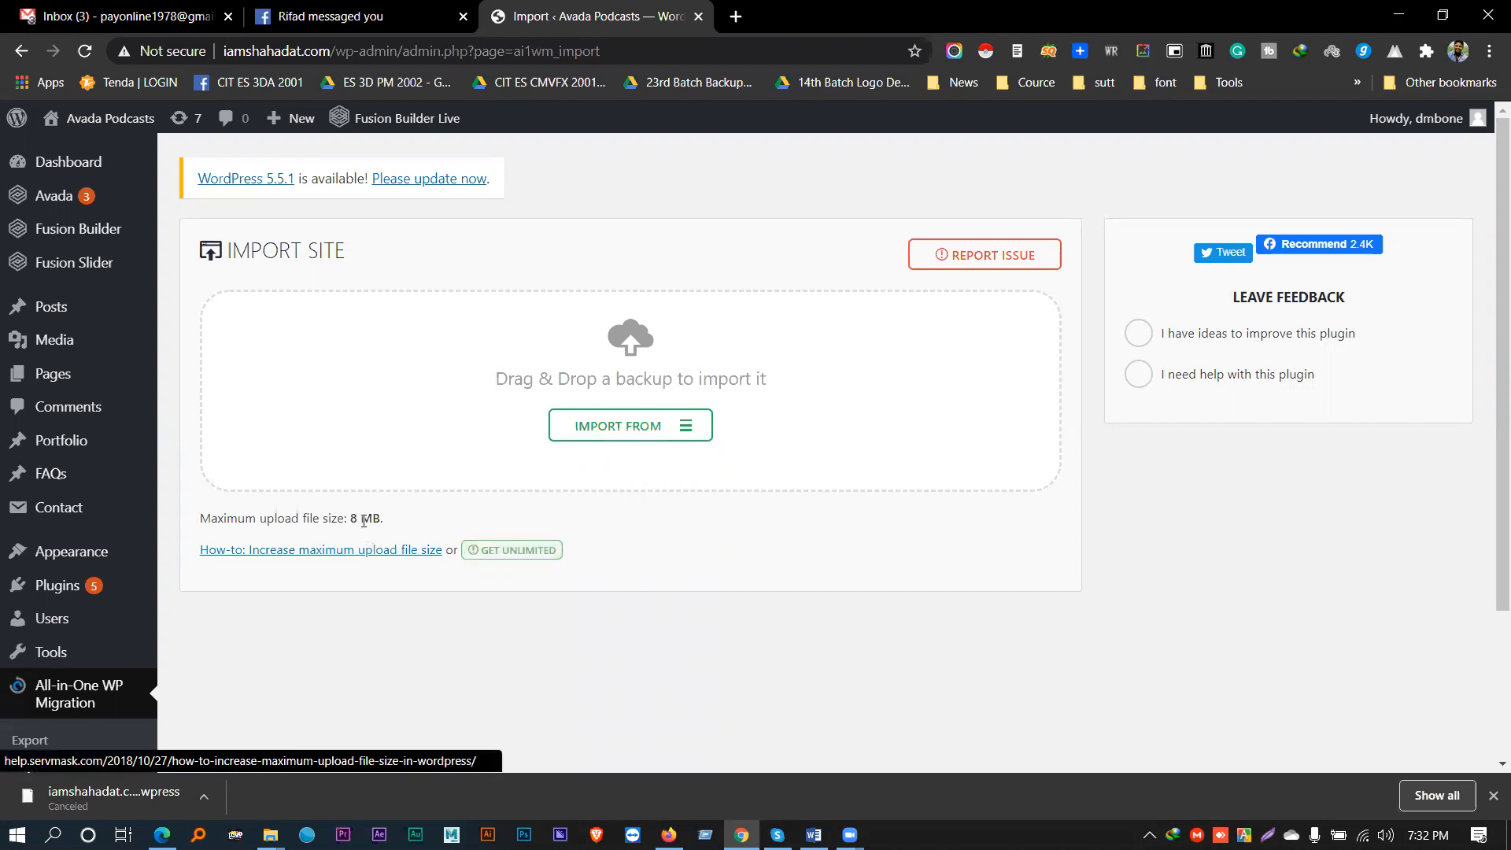
{"action": "left_click_drag", "start_coordinate": [348, 515], "coordinate": [397, 518]}
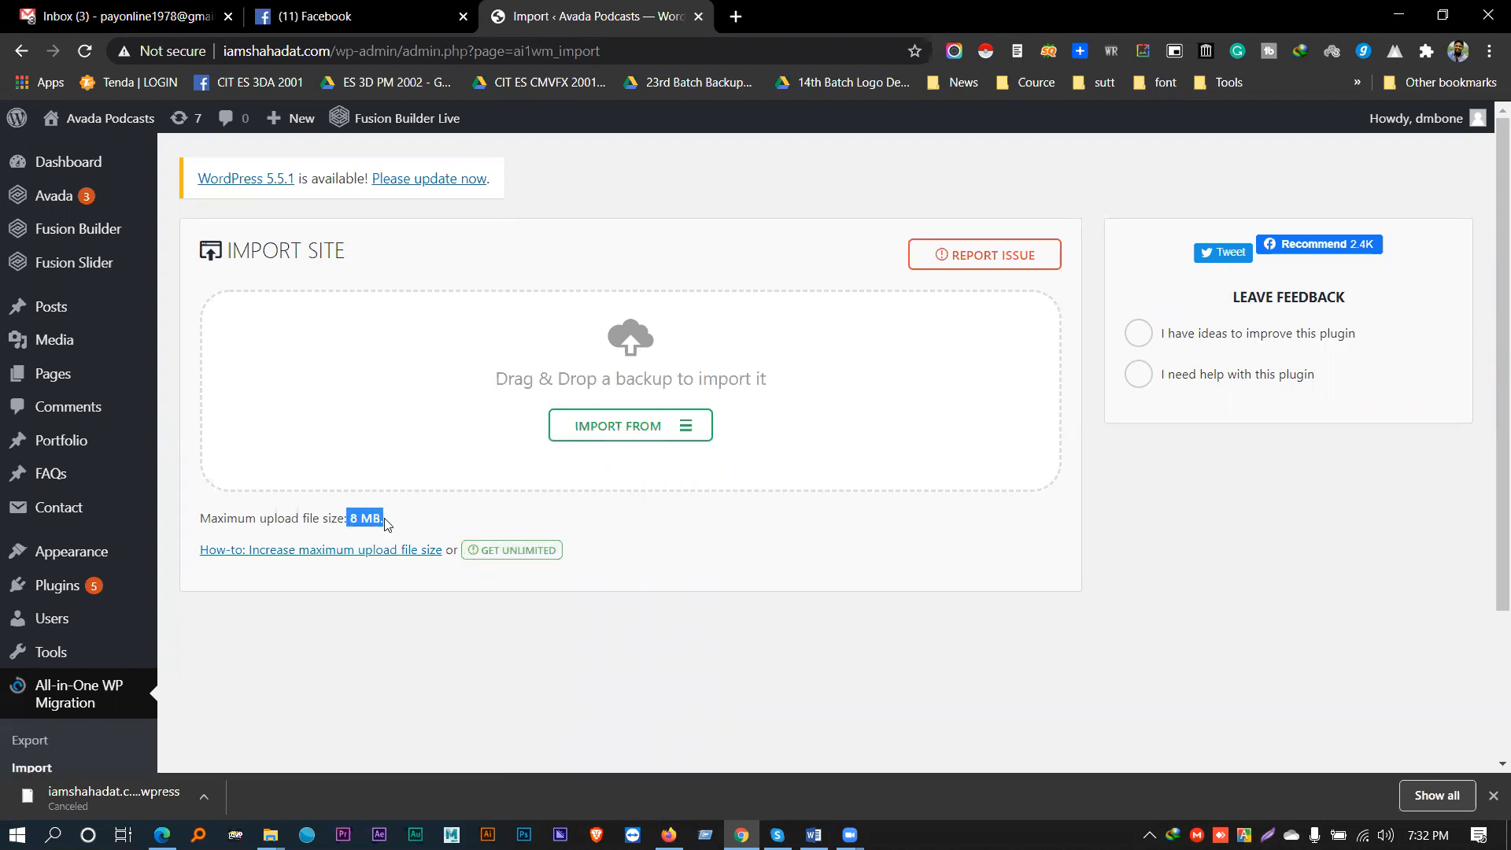
{"action": "left_click", "coordinate": [347, 517]}
{"action": "left_click_drag", "start_coordinate": [360, 522], "coordinate": [378, 520]}
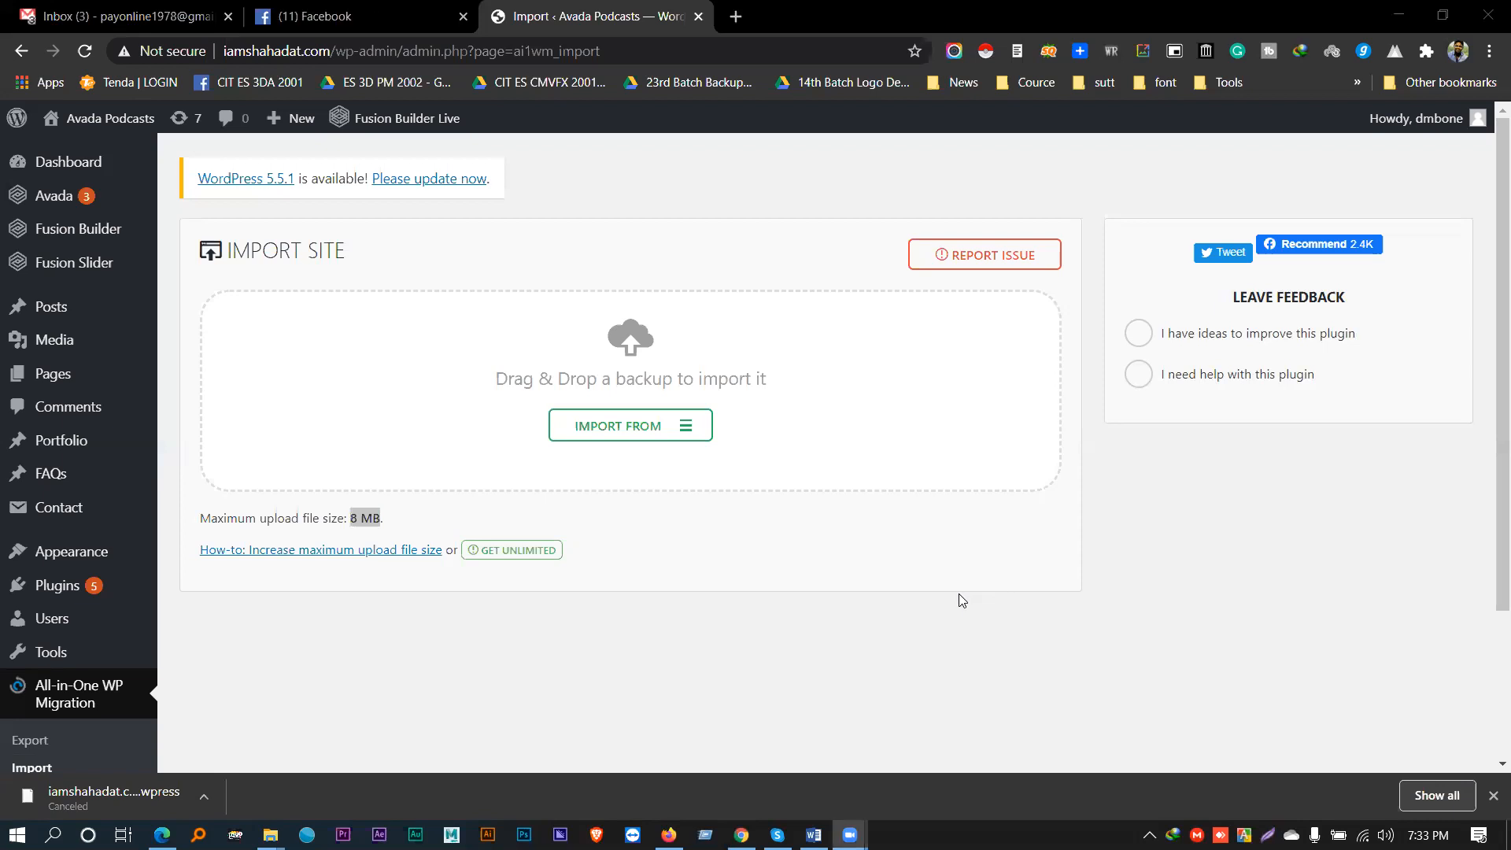
- Open the unlimited upload size page and highlight the Basic plan's 512MB limit
{"action": "left_click", "coordinate": [491, 557]}
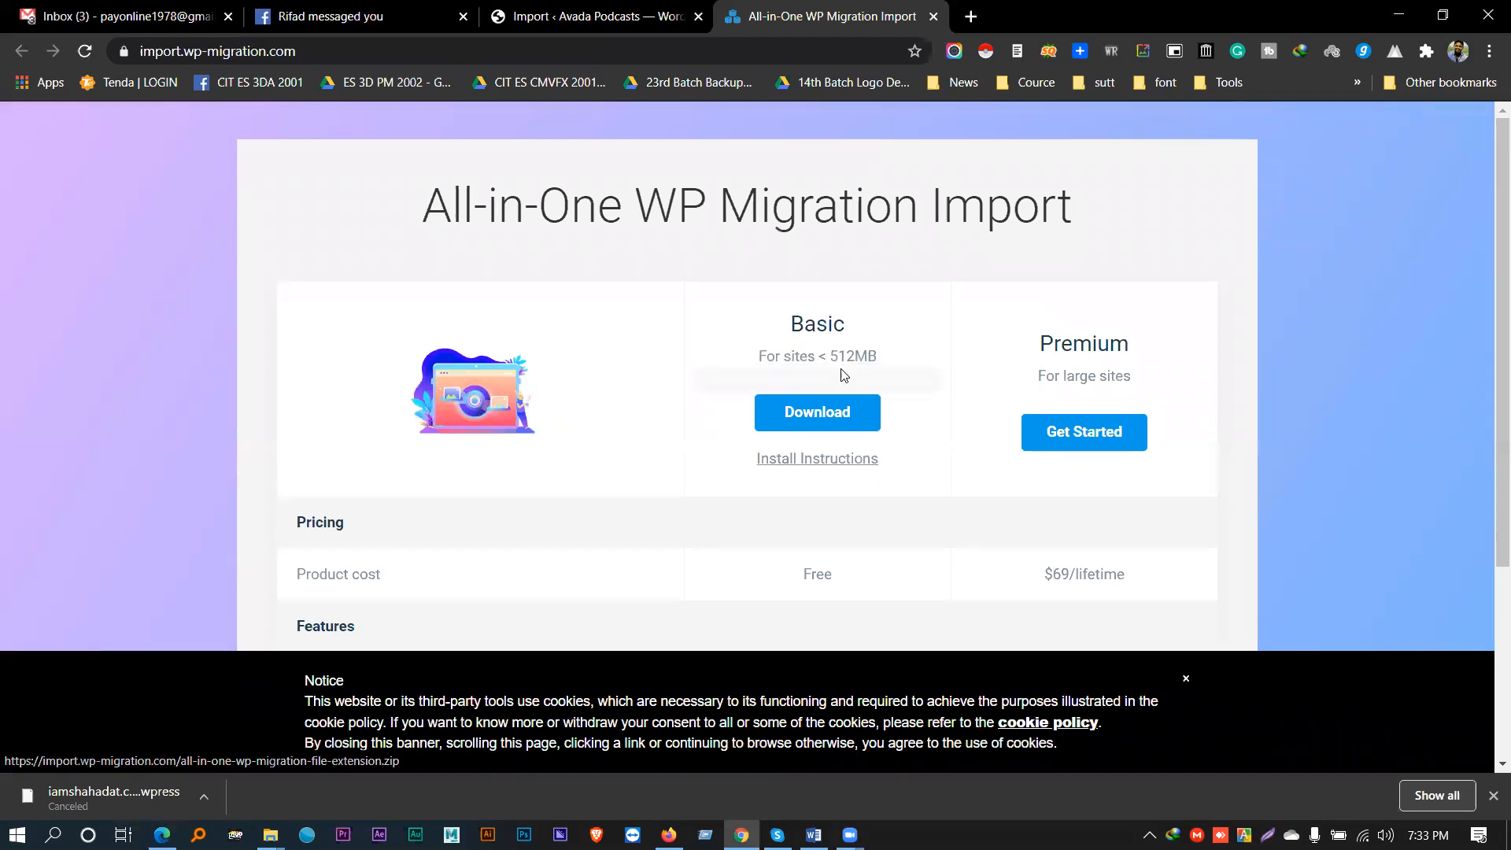
{"action": "left_click_drag", "start_coordinate": [825, 357], "coordinate": [876, 351]}
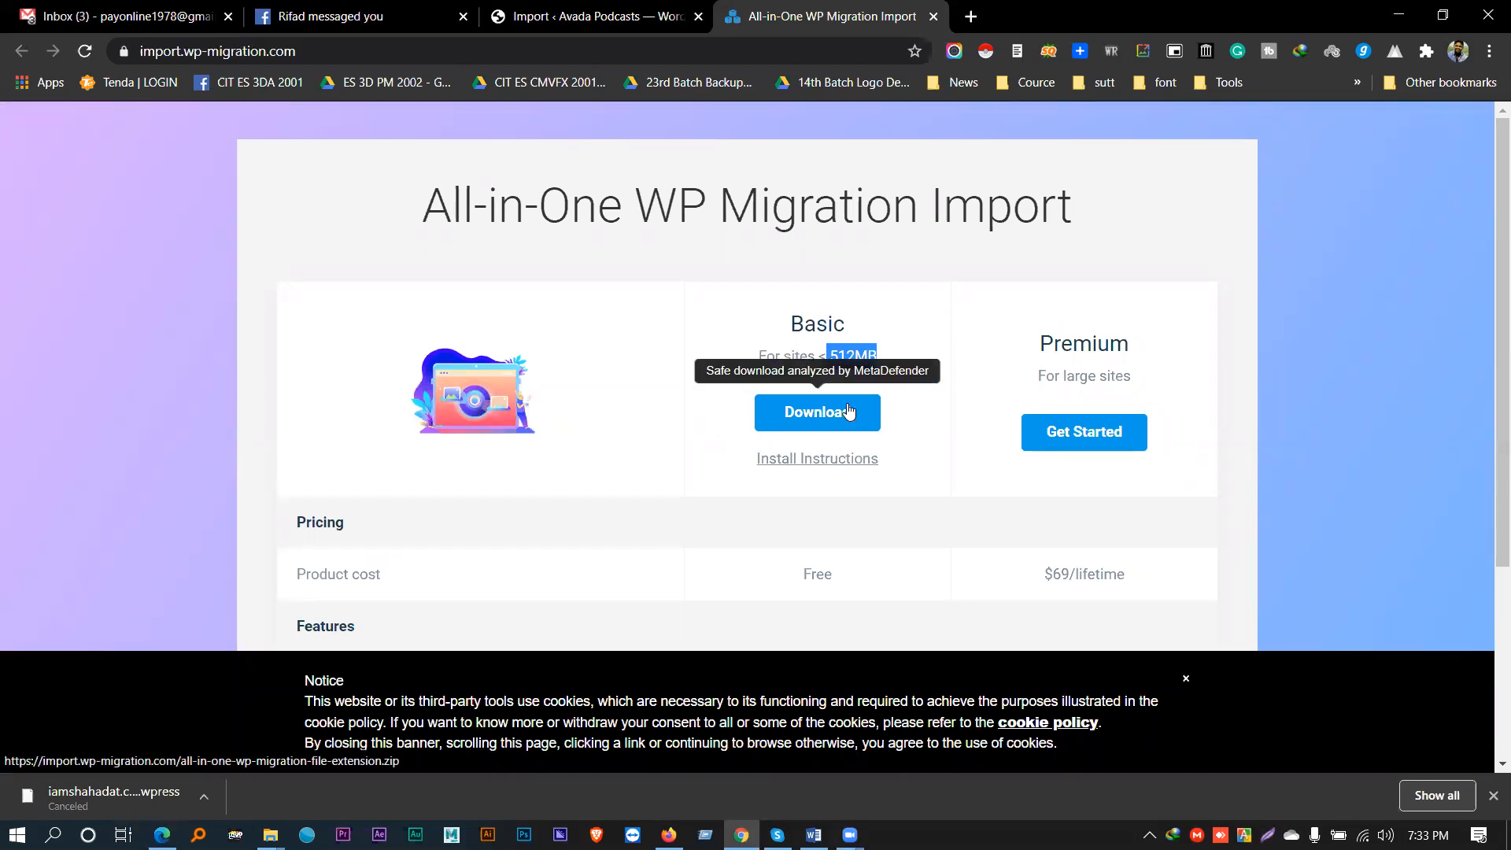
{"action": "key", "text": "ctrl+shift+Tab"}
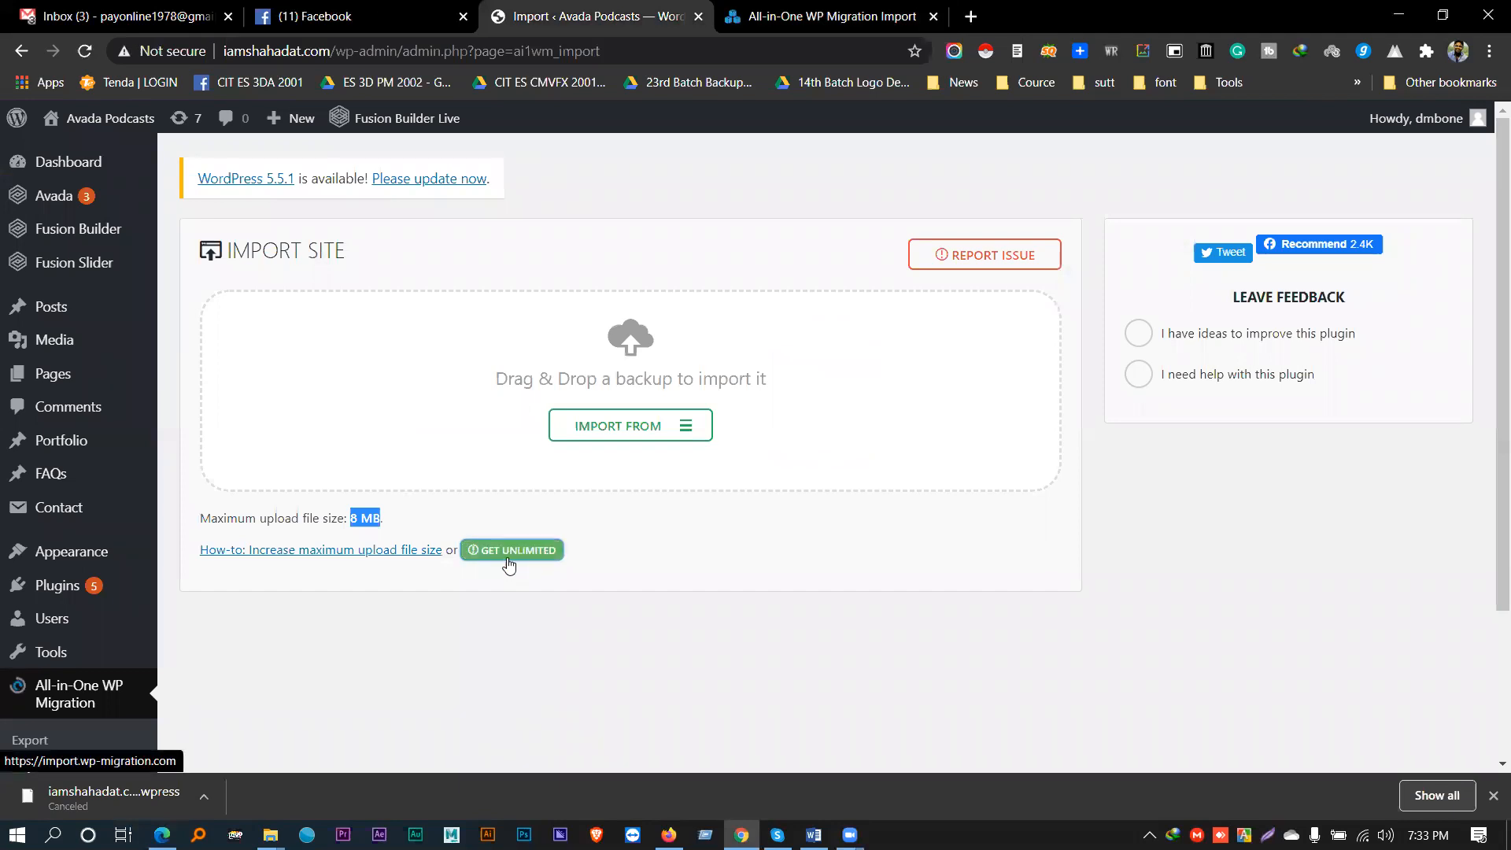
- On the pricing page, highlight the Premium plan's $69/lifetime price and Unlimited backup size
{"action": "left_click", "coordinate": [875, 15]}
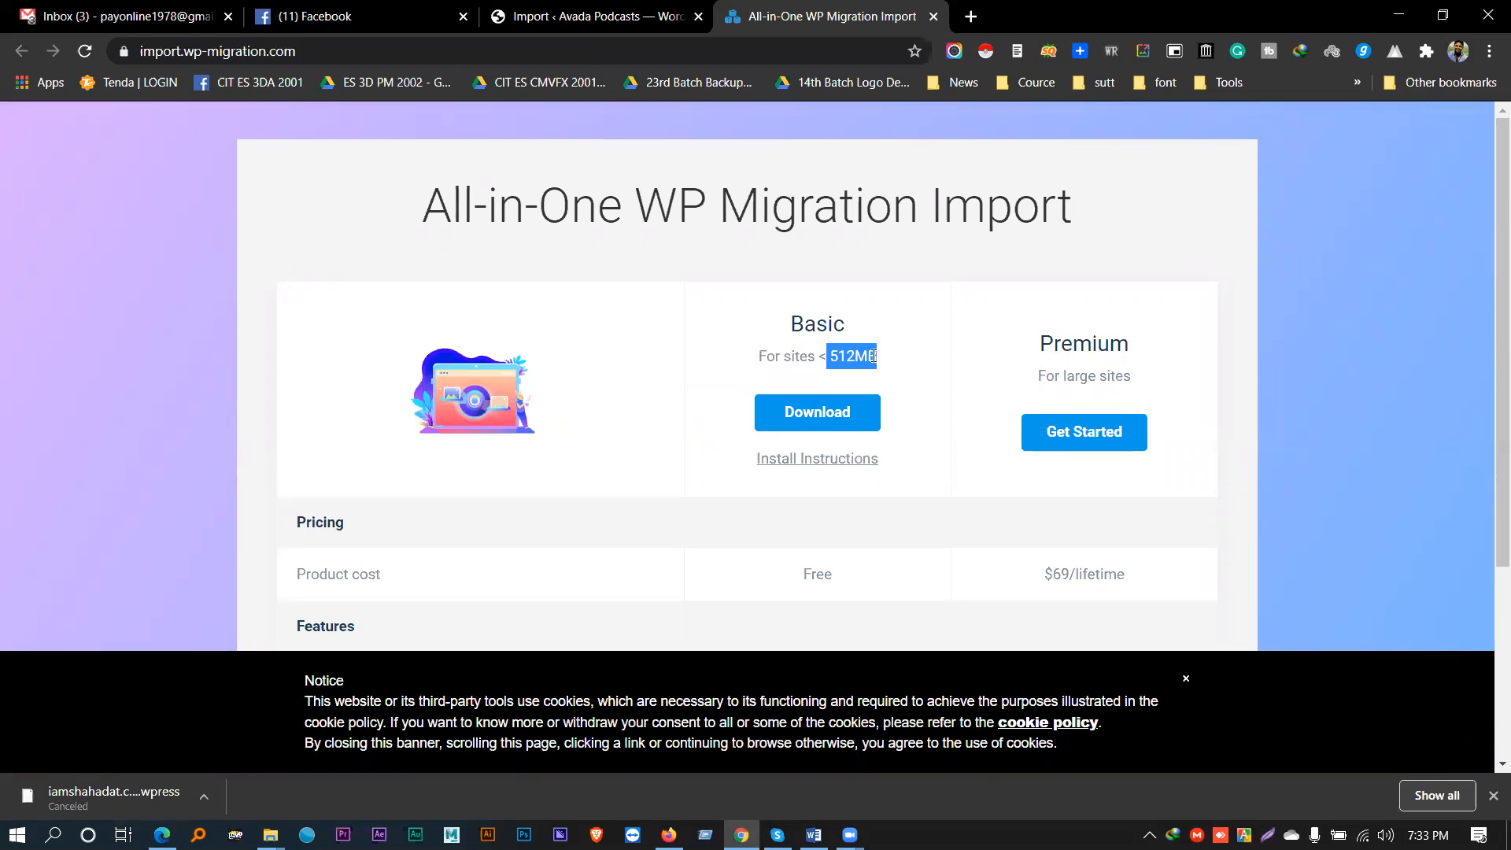
{"action": "scroll", "coordinate": [872, 359], "scroll_direction": "down", "scroll_amount": 2}
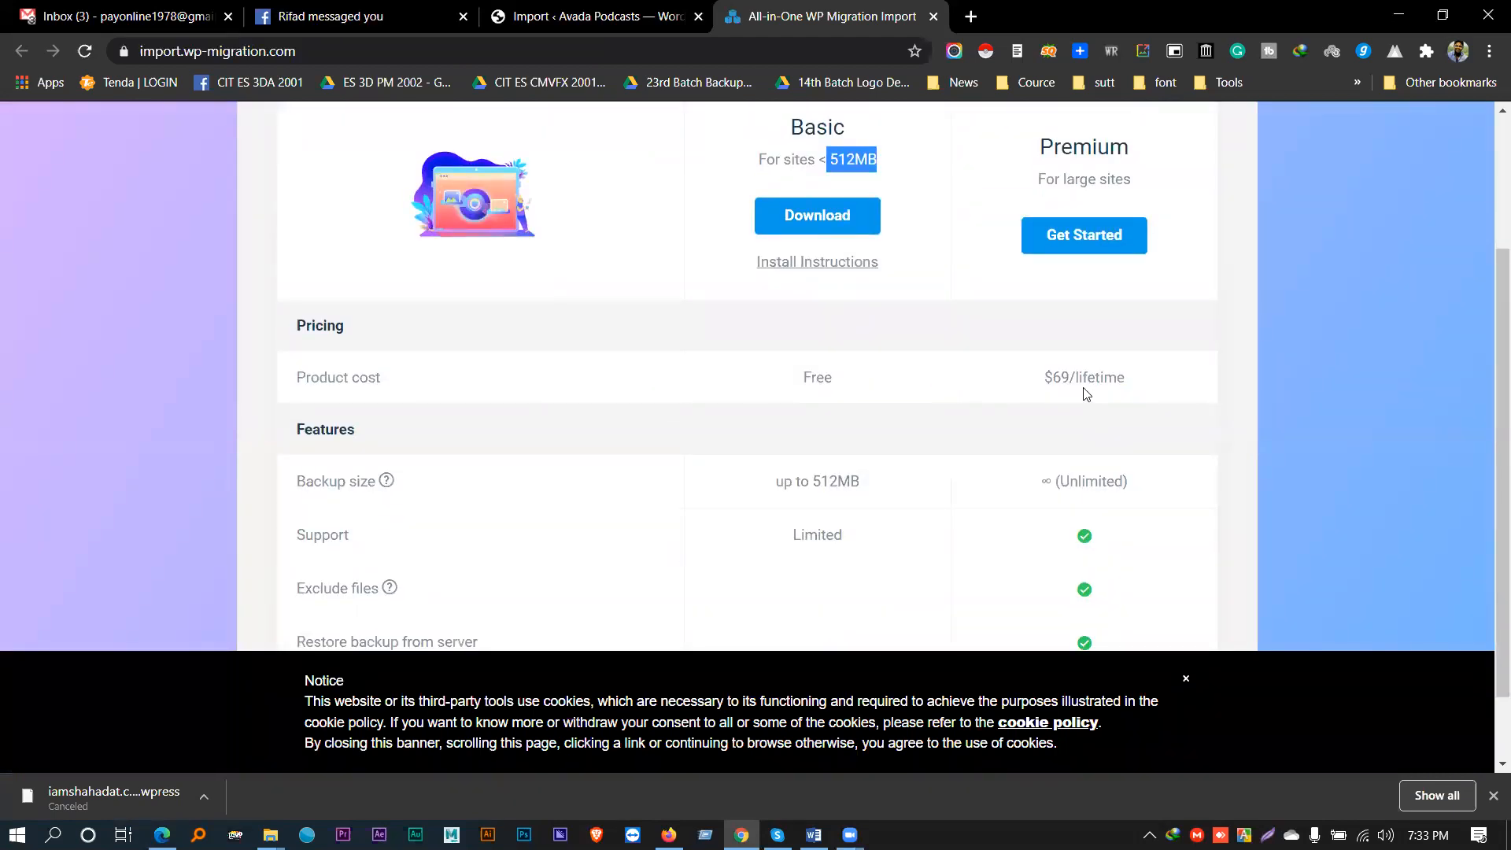
{"action": "left_click_drag", "start_coordinate": [1052, 378], "coordinate": [1114, 377]}
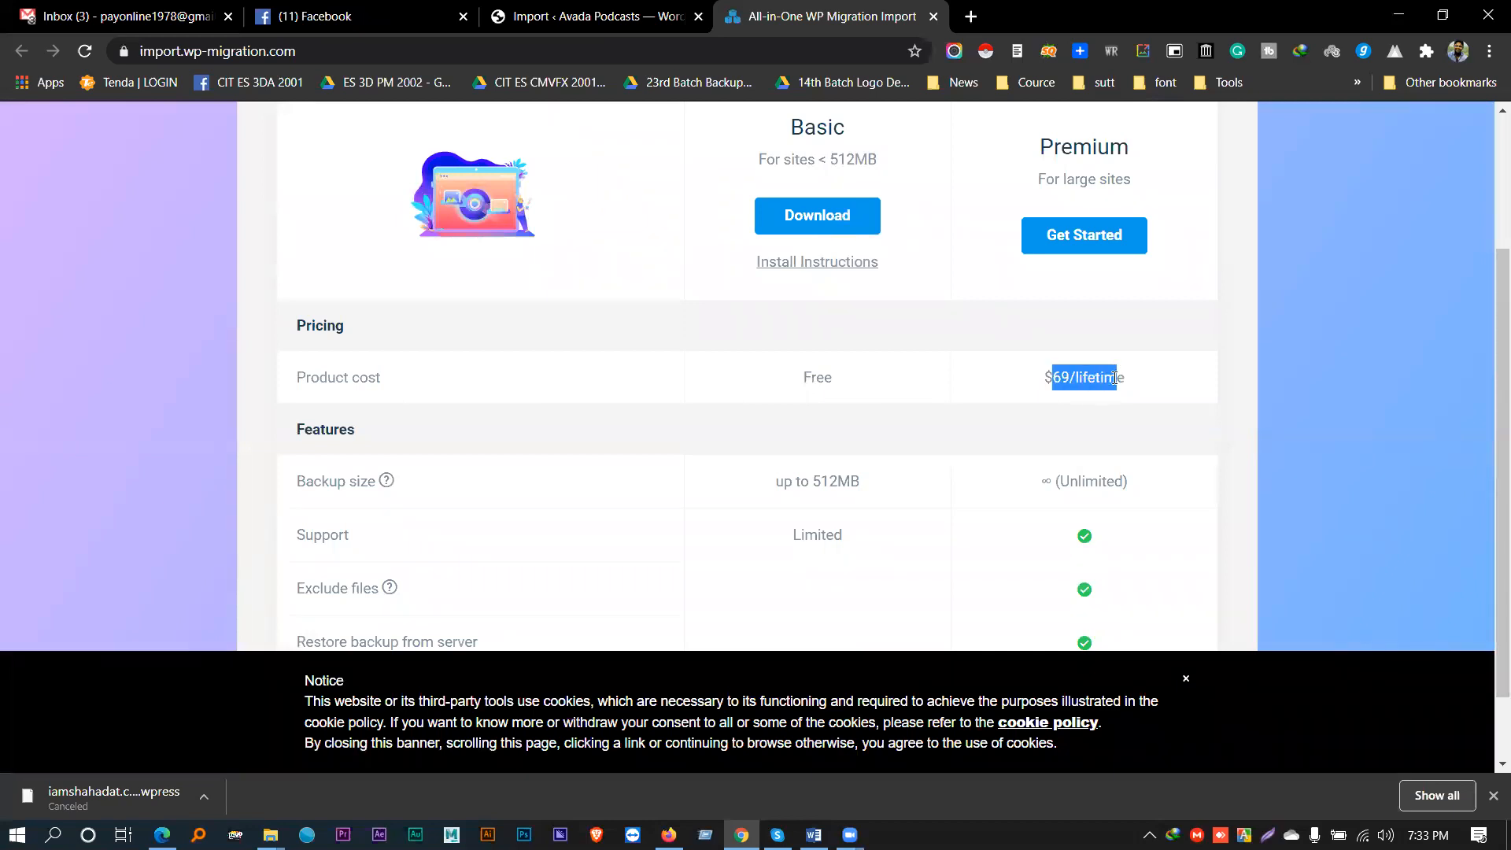
{"action": "triple_click", "coordinate": [1112, 378]}
{"action": "scroll", "coordinate": [1113, 378], "scroll_direction": "down", "scroll_amount": 1}
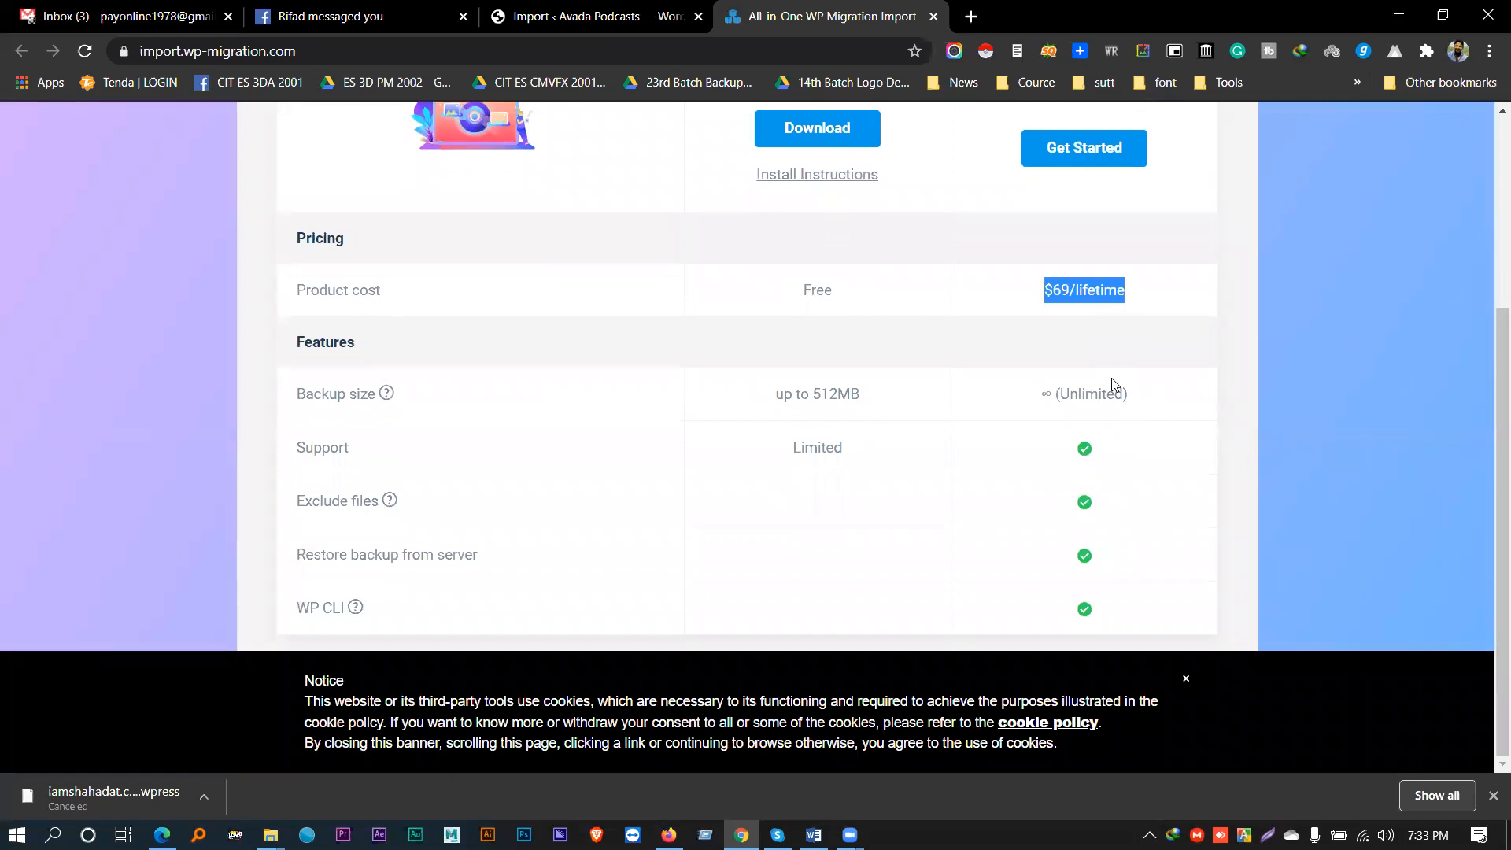
{"action": "left_click", "coordinate": [1060, 392]}
{"action": "left_click_drag", "start_coordinate": [1060, 391], "coordinate": [1133, 396]}
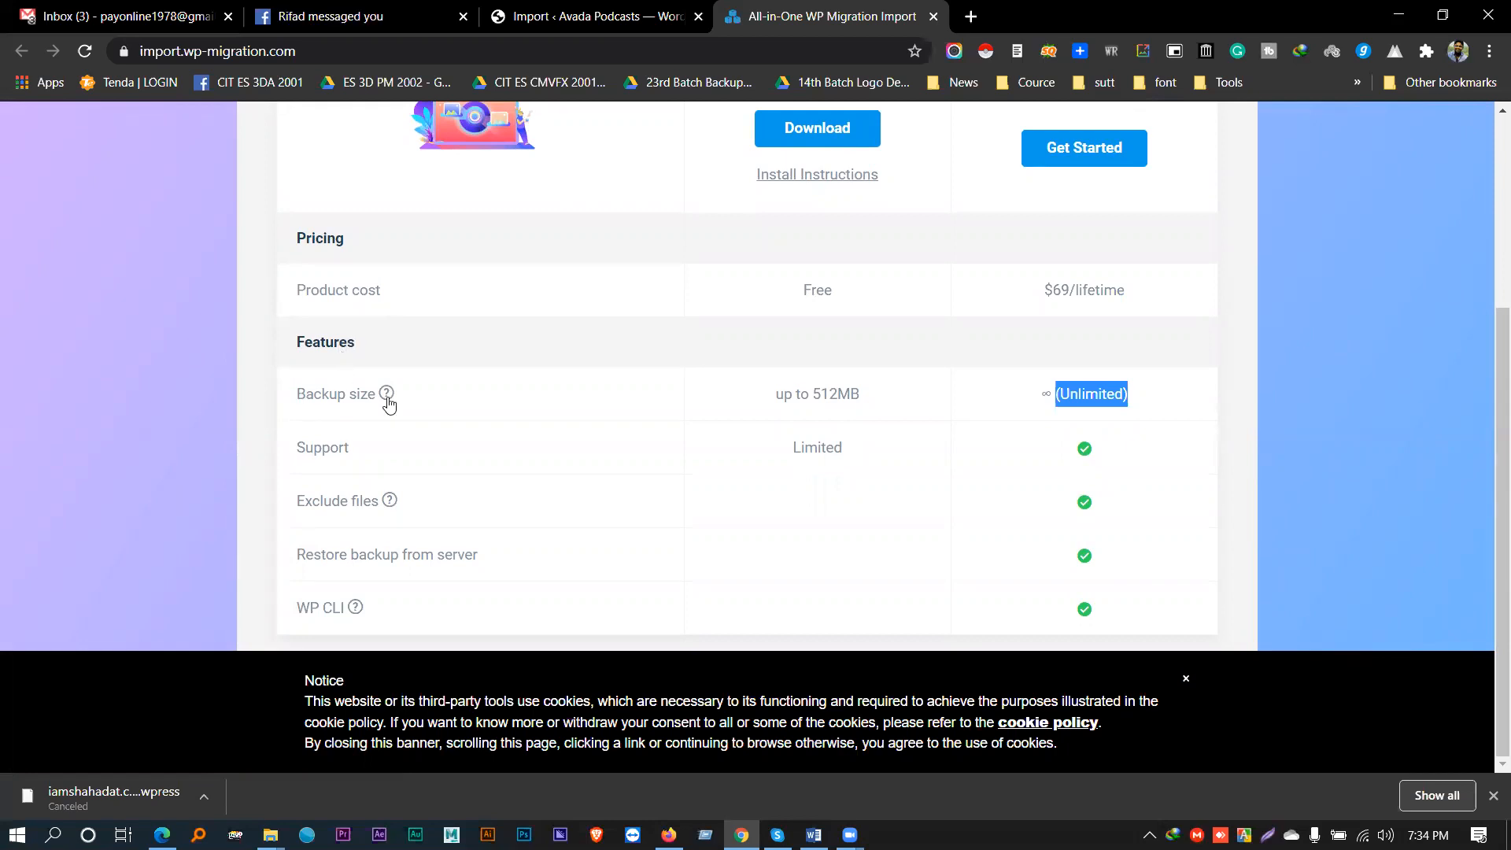
- Dismiss the cookie notice and return to the 'Import ‹ Avada Podcasts' WordPress tab
{"action": "scroll", "coordinate": [1098, 374], "scroll_direction": "up", "scroll_amount": 2}
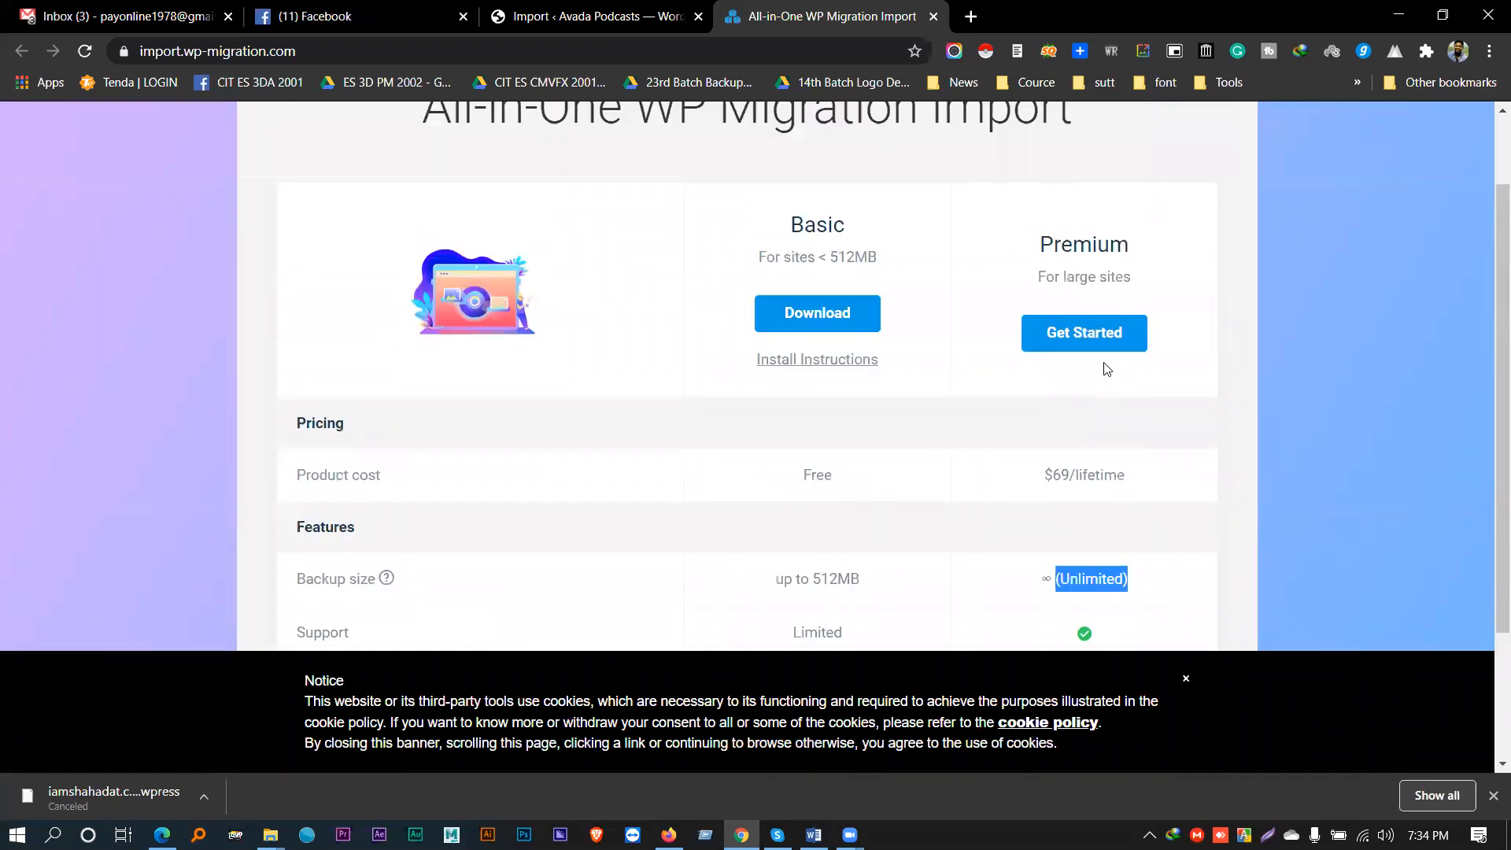
{"action": "scroll", "coordinate": [1046, 499], "scroll_direction": "down", "scroll_amount": 2}
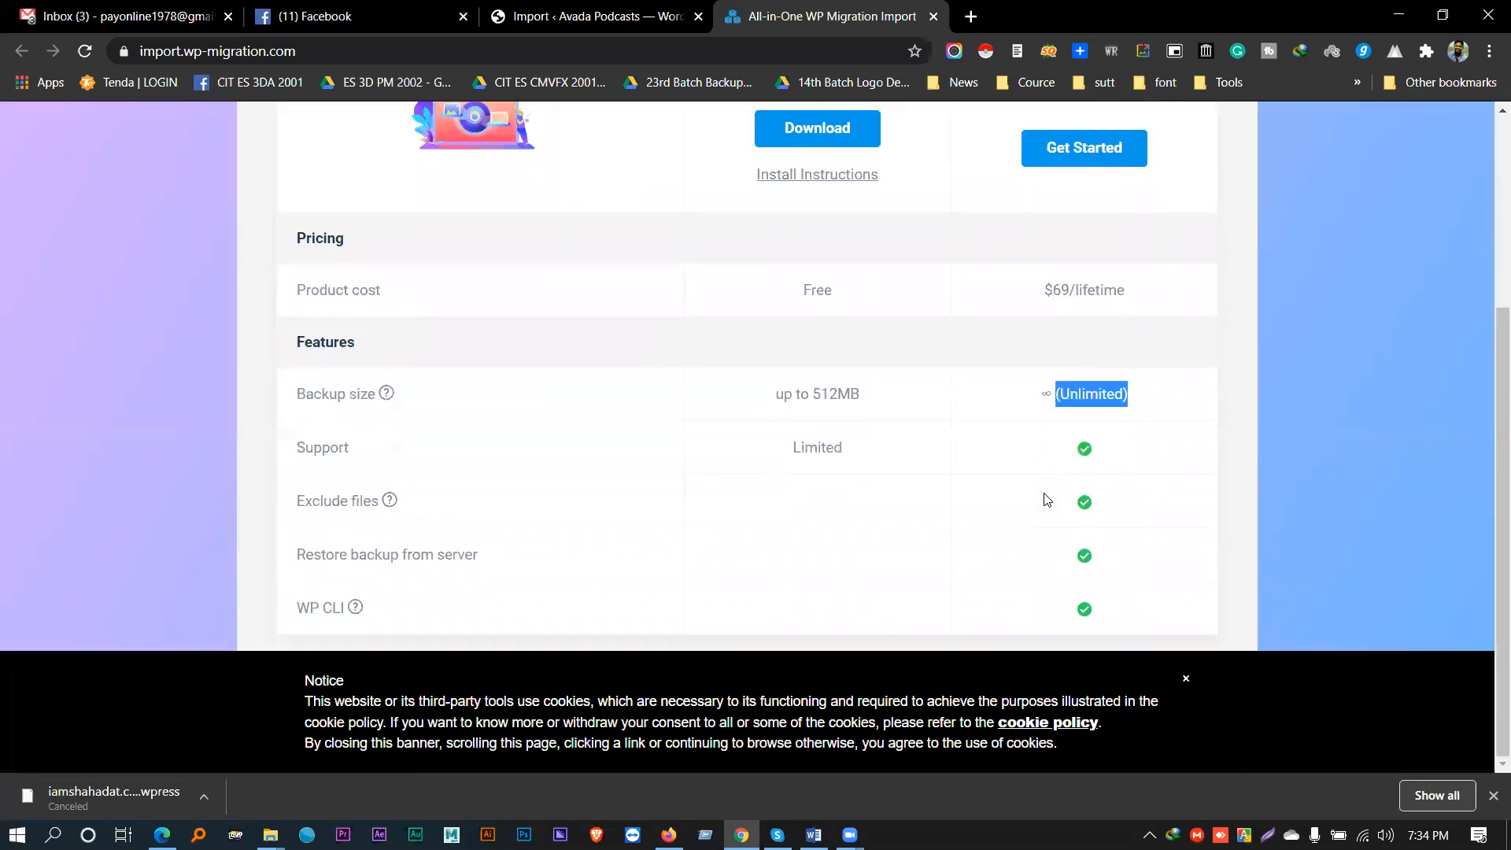
{"action": "left_click", "coordinate": [1185, 678]}
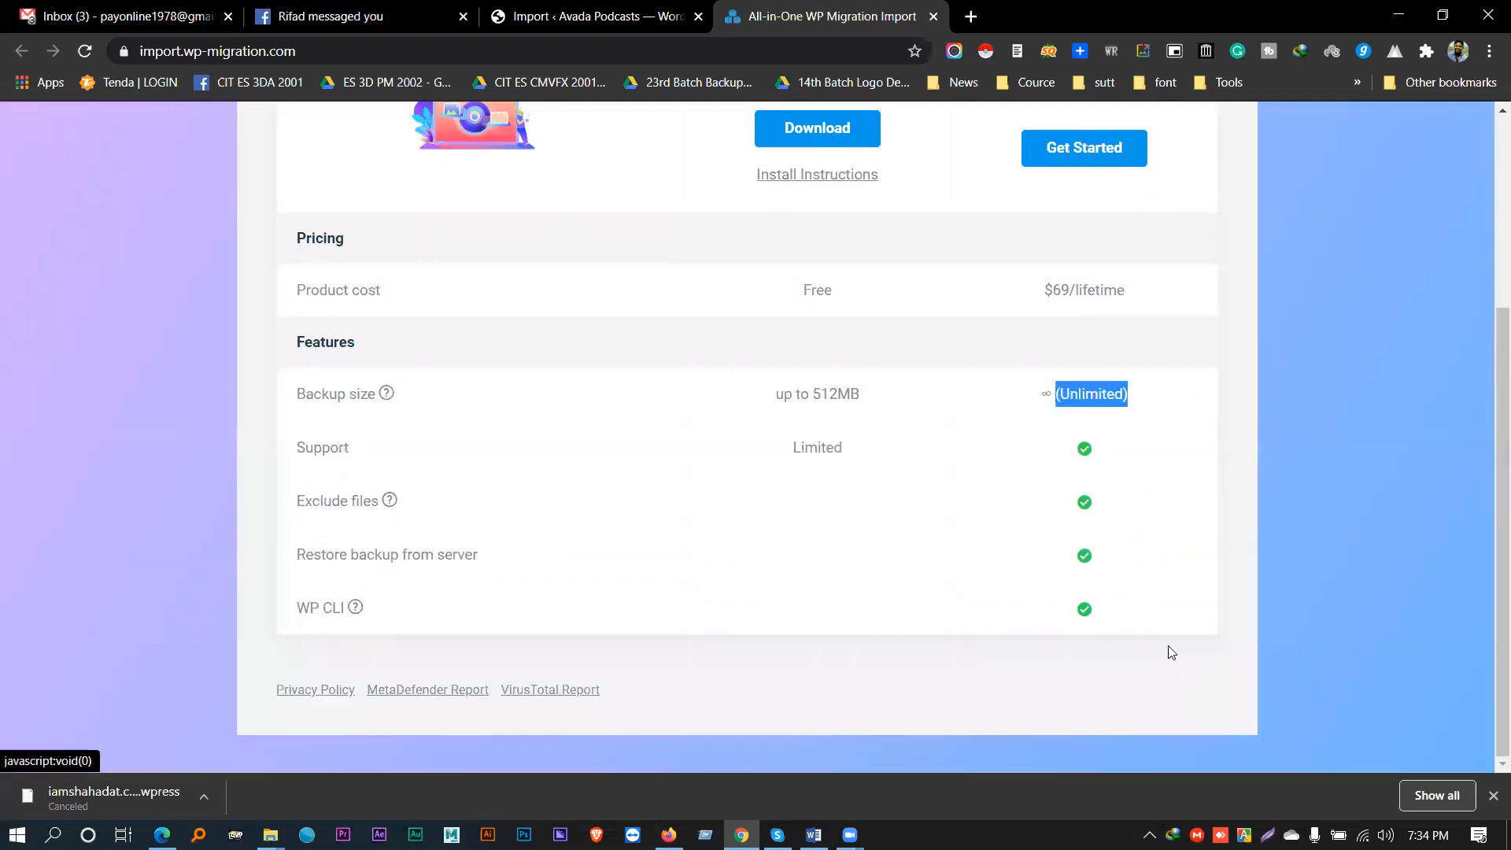
{"action": "scroll", "coordinate": [1136, 624], "scroll_direction": "up", "scroll_amount": 1}
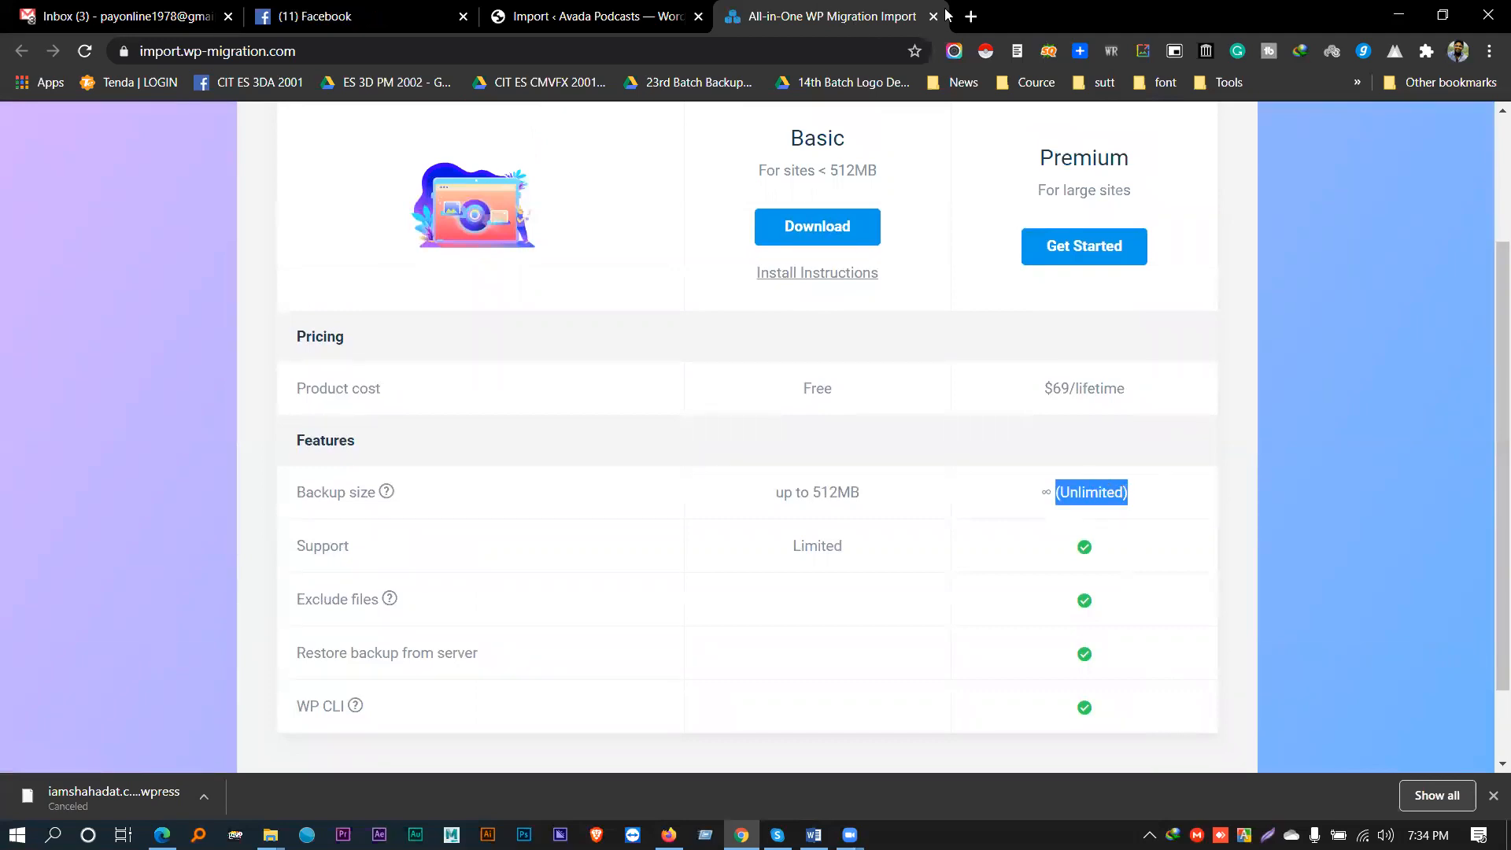
{"action": "left_click", "coordinate": [971, 17]}
{"action": "key", "text": "ctrl+w"}
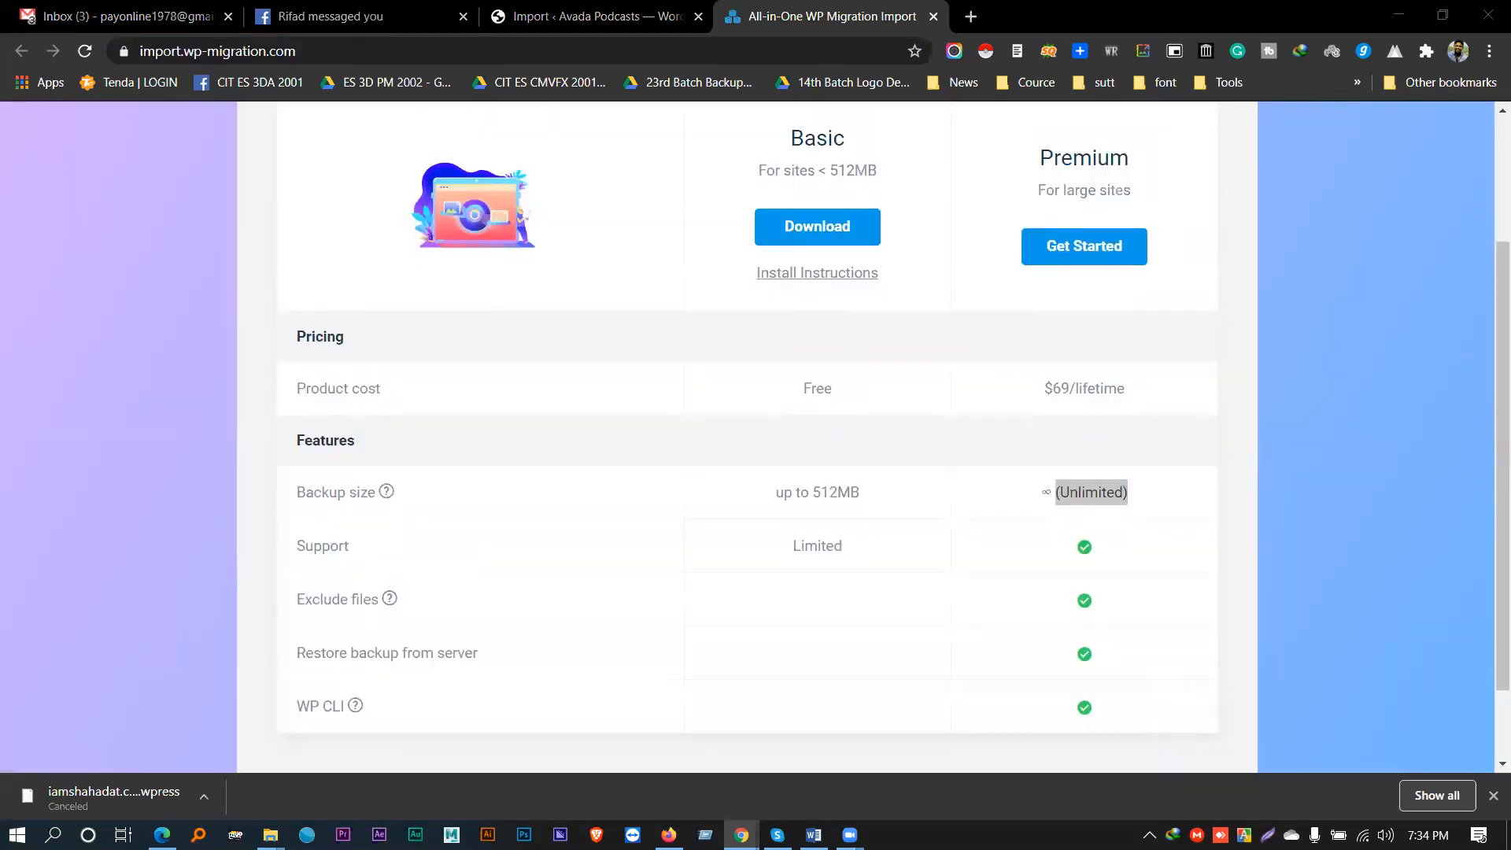
{"action": "left_click", "coordinate": [540, 16]}
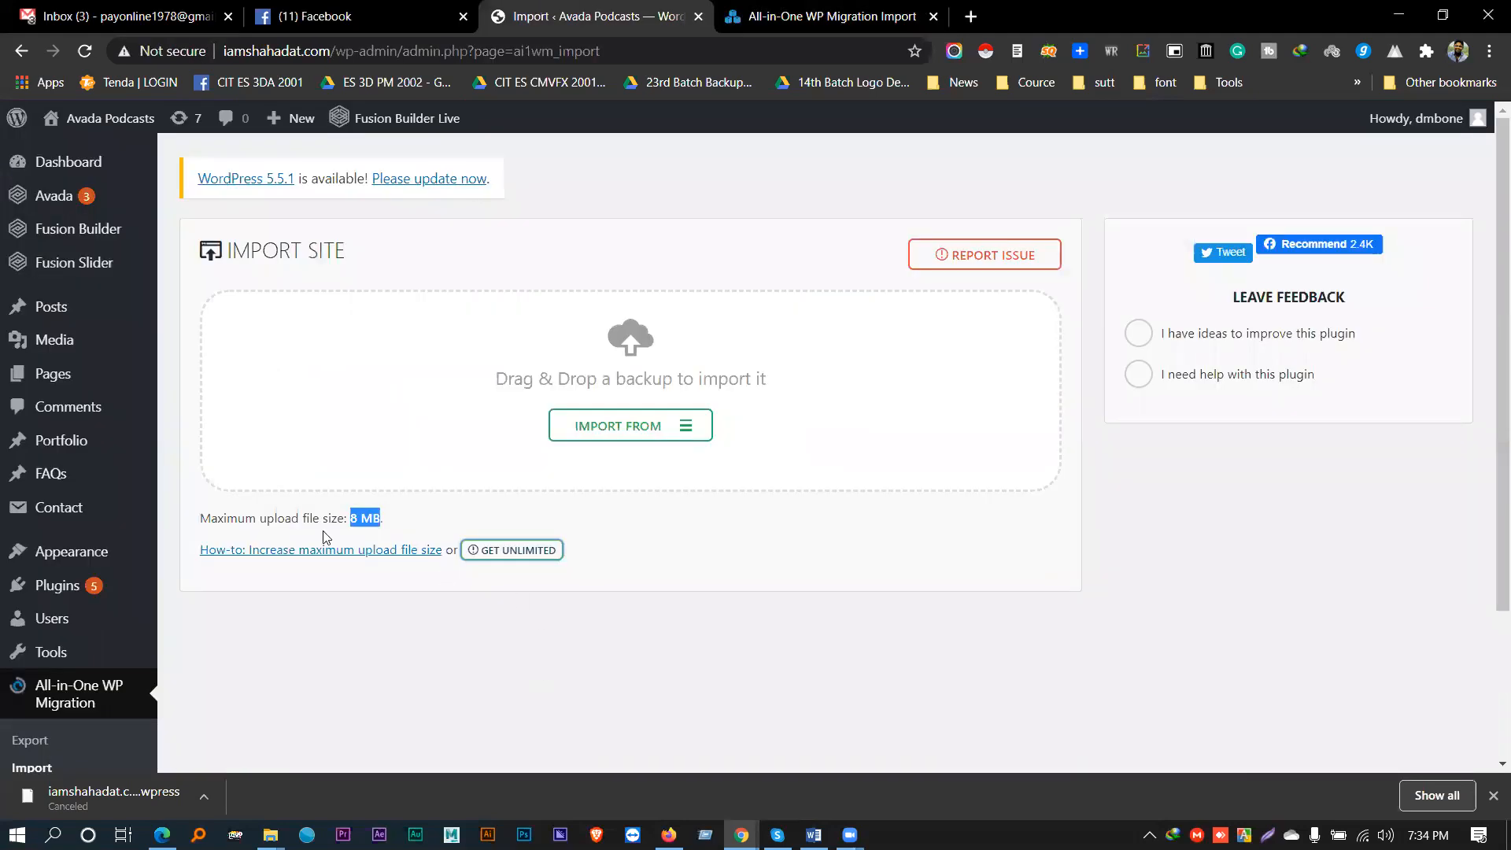
- Highlight the 8 MB maximum upload size value on the Import Site page
{"action": "left_click_drag", "start_coordinate": [354, 520], "coordinate": [384, 521]}
{"action": "double_click", "coordinate": [370, 518]}
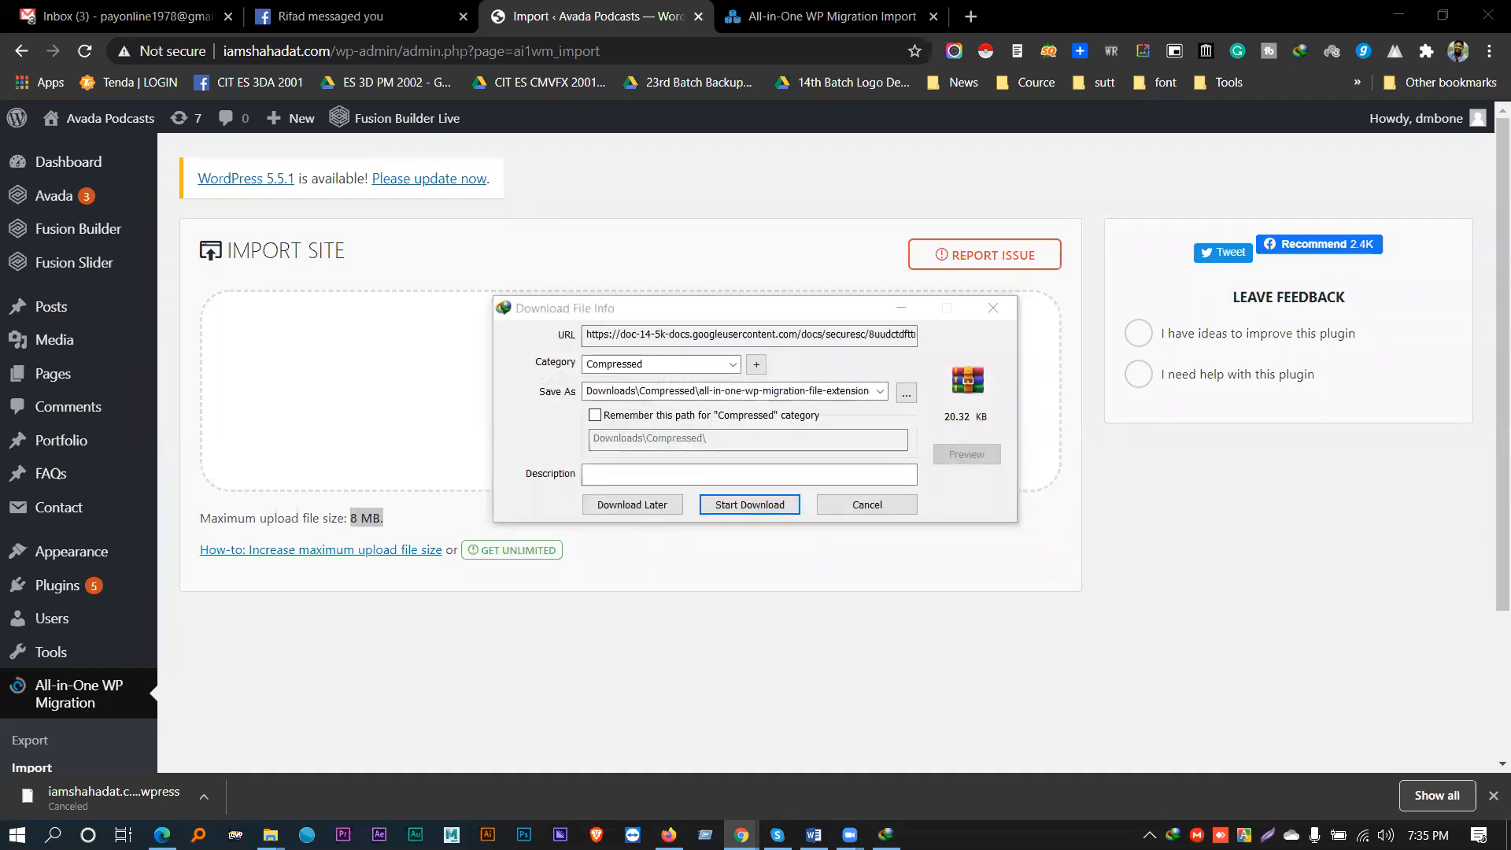
- Save the all-in-one-wp-migration-file-extension zip to the Desktop and start the download
{"action": "left_click", "coordinate": [907, 392]}
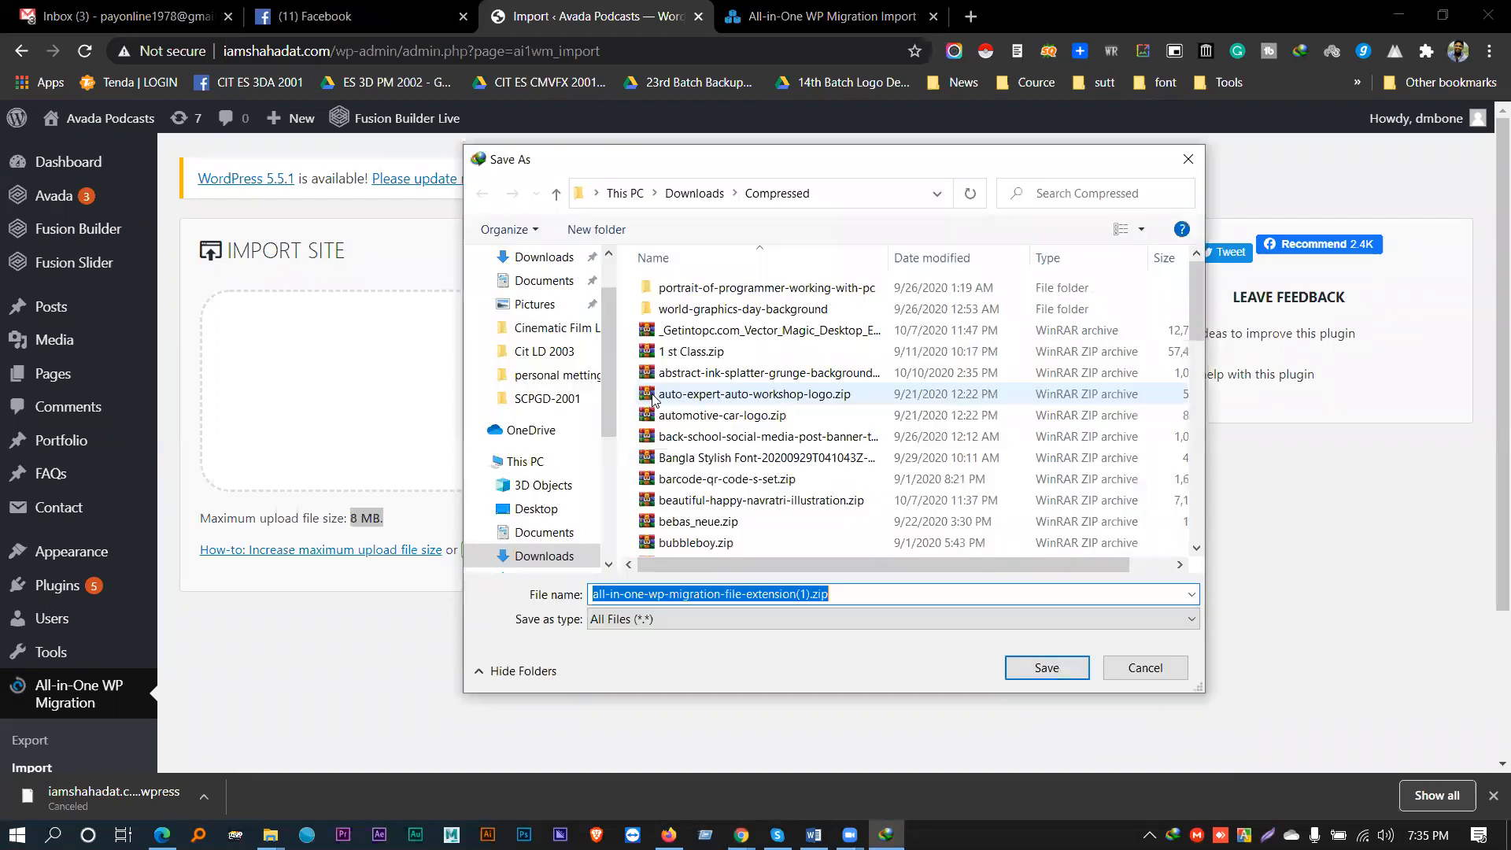
{"action": "scroll", "coordinate": [531, 322], "scroll_direction": "up", "scroll_amount": 1}
{"action": "left_click", "coordinate": [535, 303]}
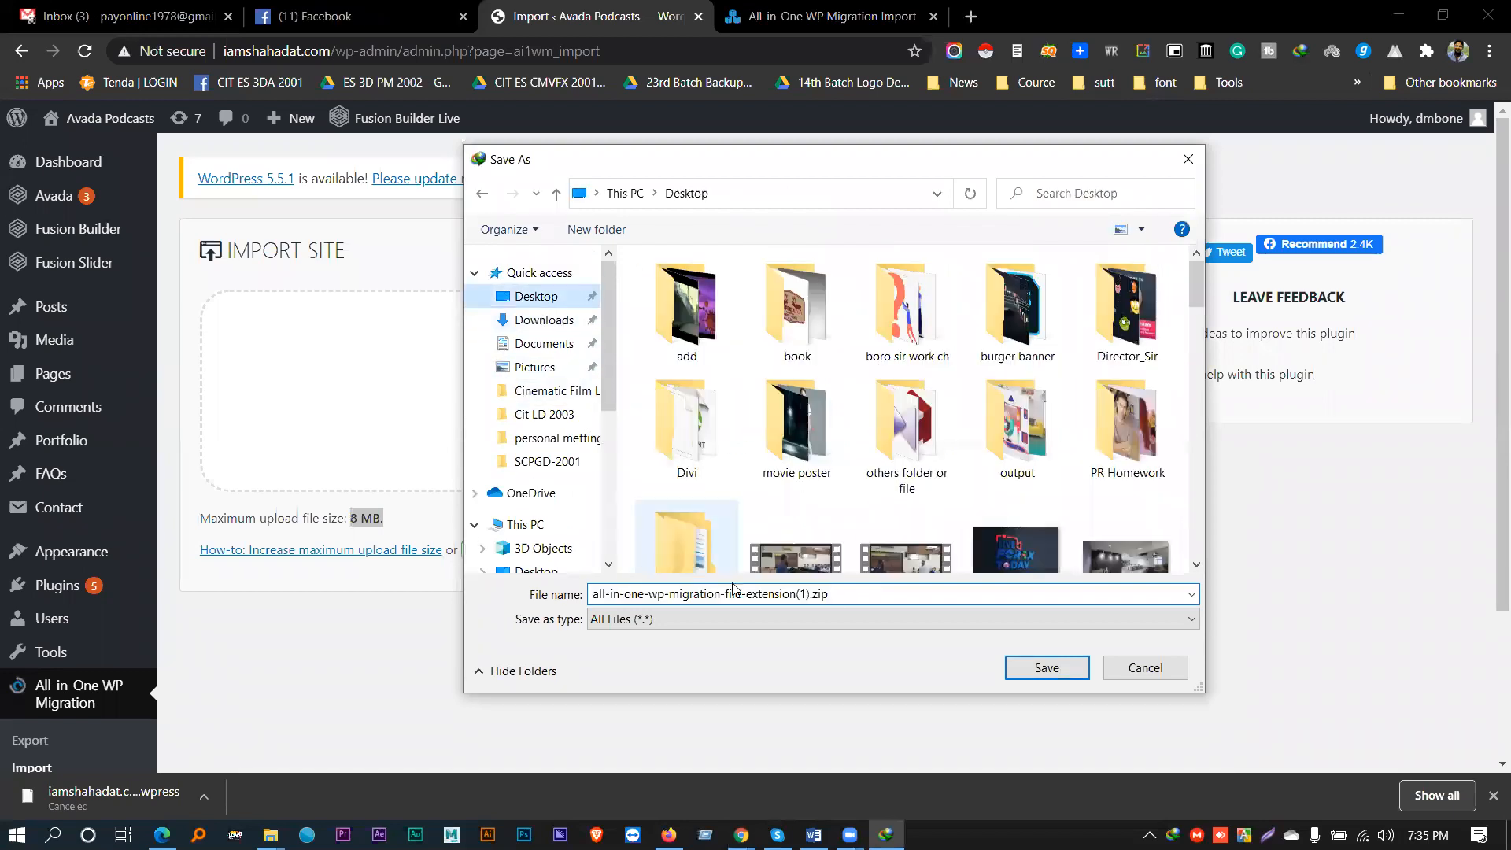
{"action": "left_click", "coordinate": [1026, 669]}
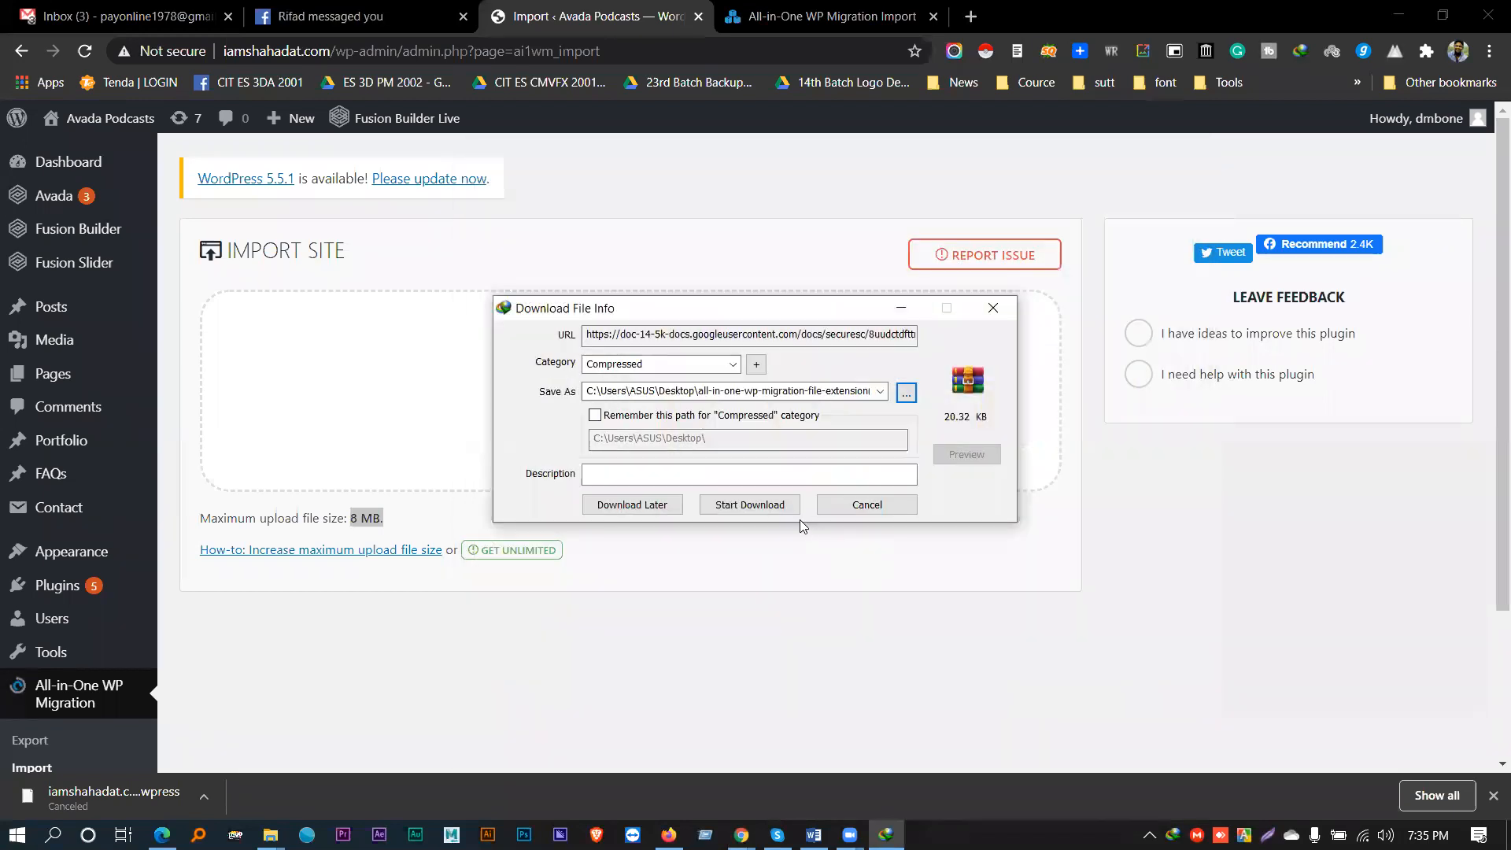
{"action": "left_click", "coordinate": [758, 507]}
- Open the downloaded zip in WinRAR, view its extension folder, and close WinRAR
{"action": "left_click", "coordinate": [623, 480]}
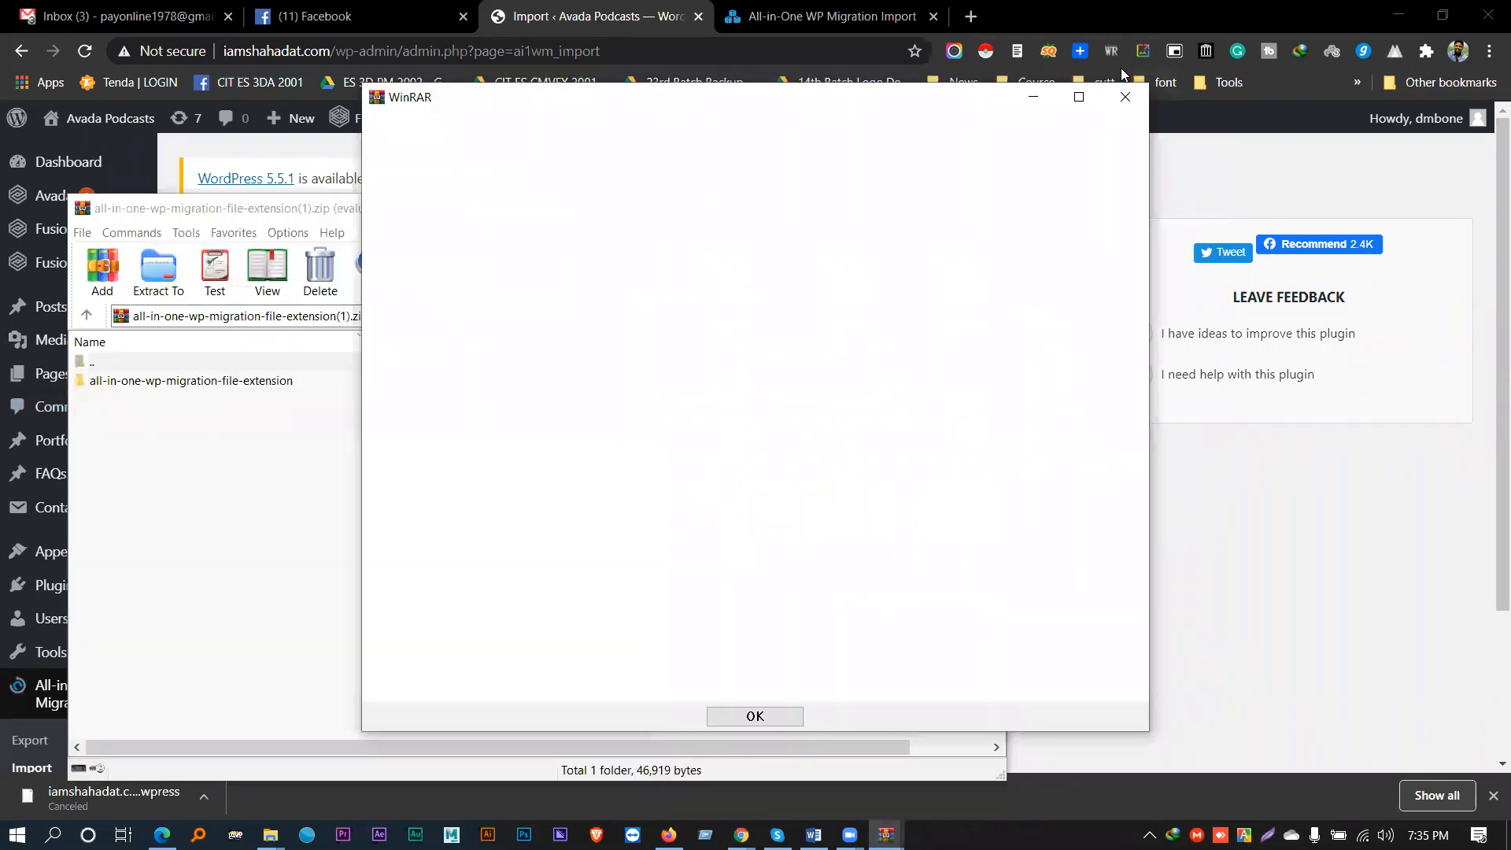
{"action": "double_click", "coordinate": [268, 381]}
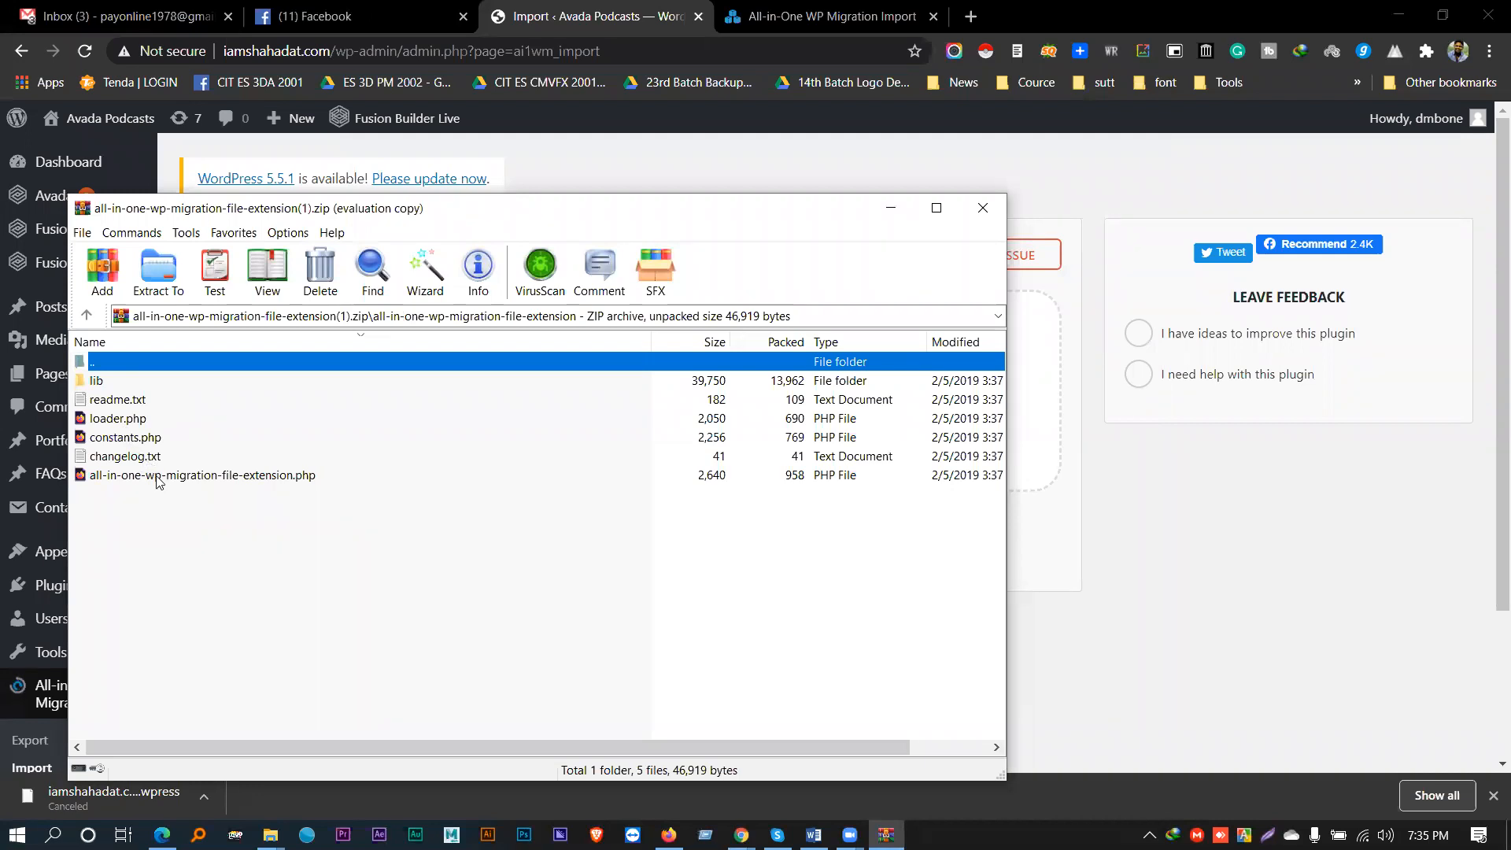
{"action": "left_click", "coordinate": [983, 207]}
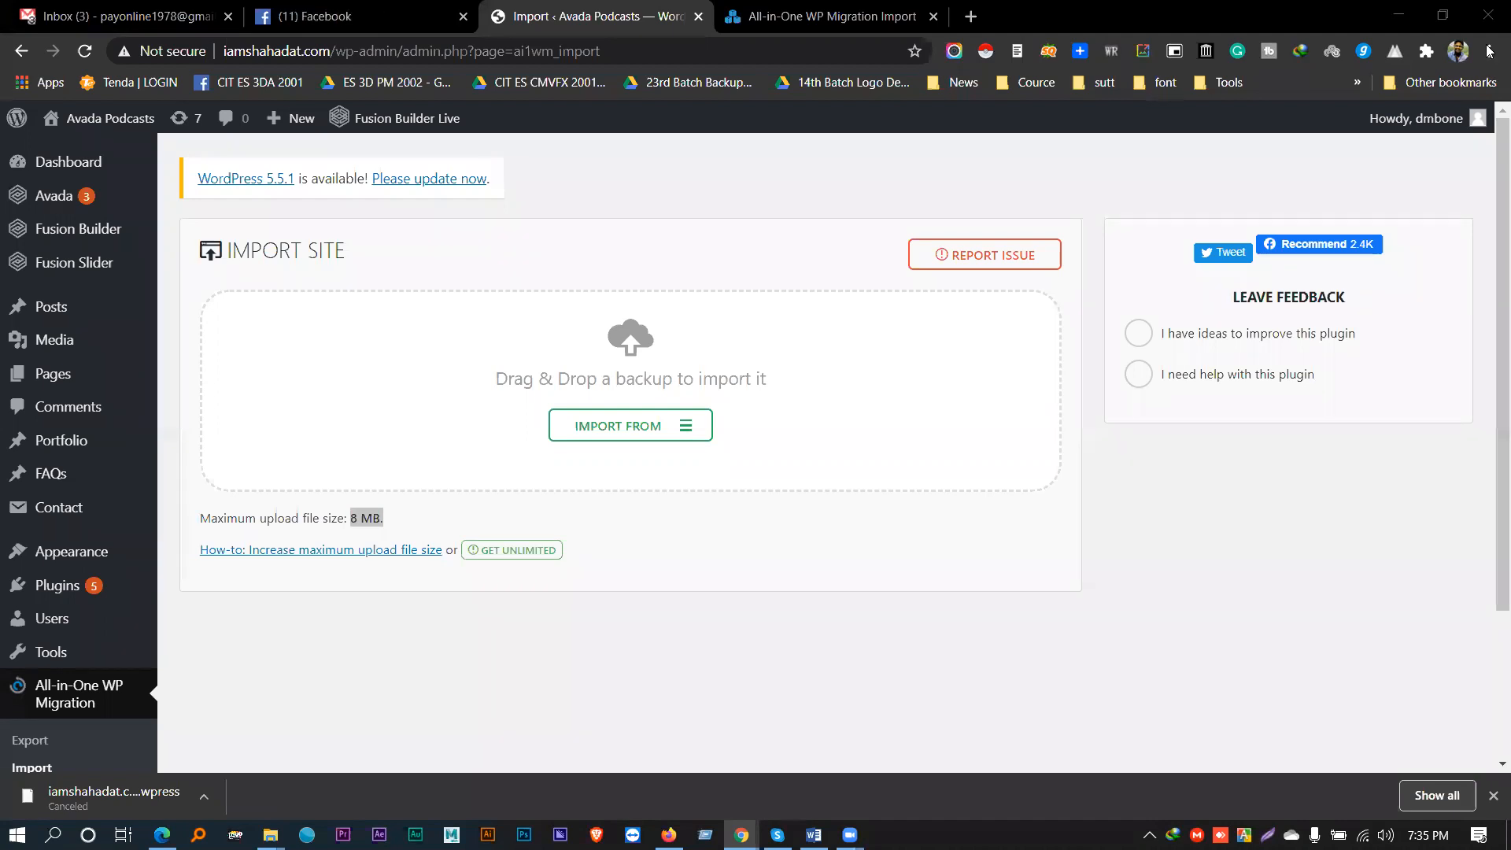
{"action": "key", "text": "super+e"}
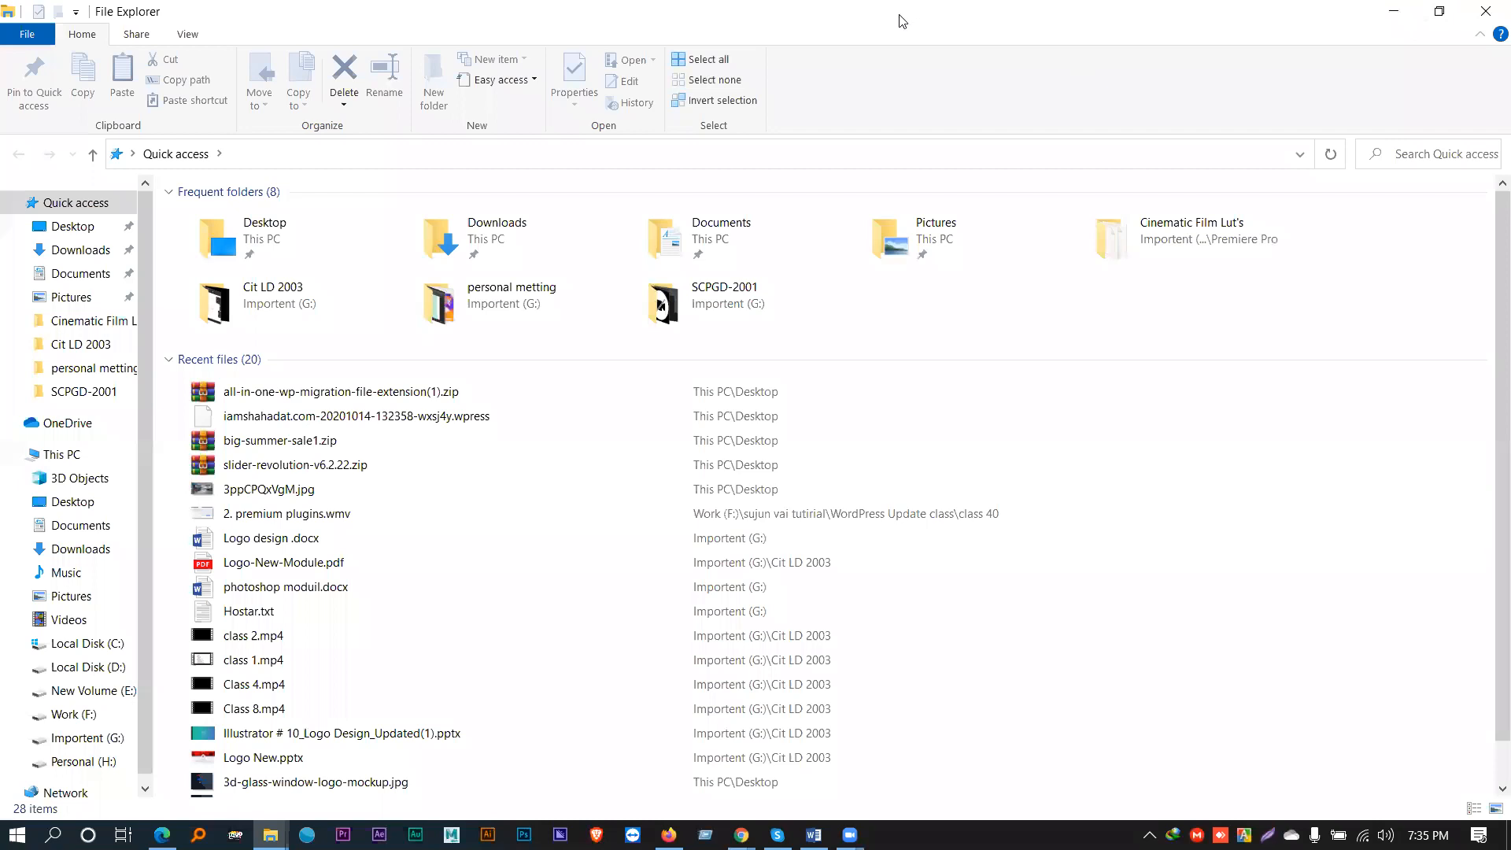
- Move the File Explorer window over to the right-hand monitor
{"action": "key", "text": "super+shift+Right"}
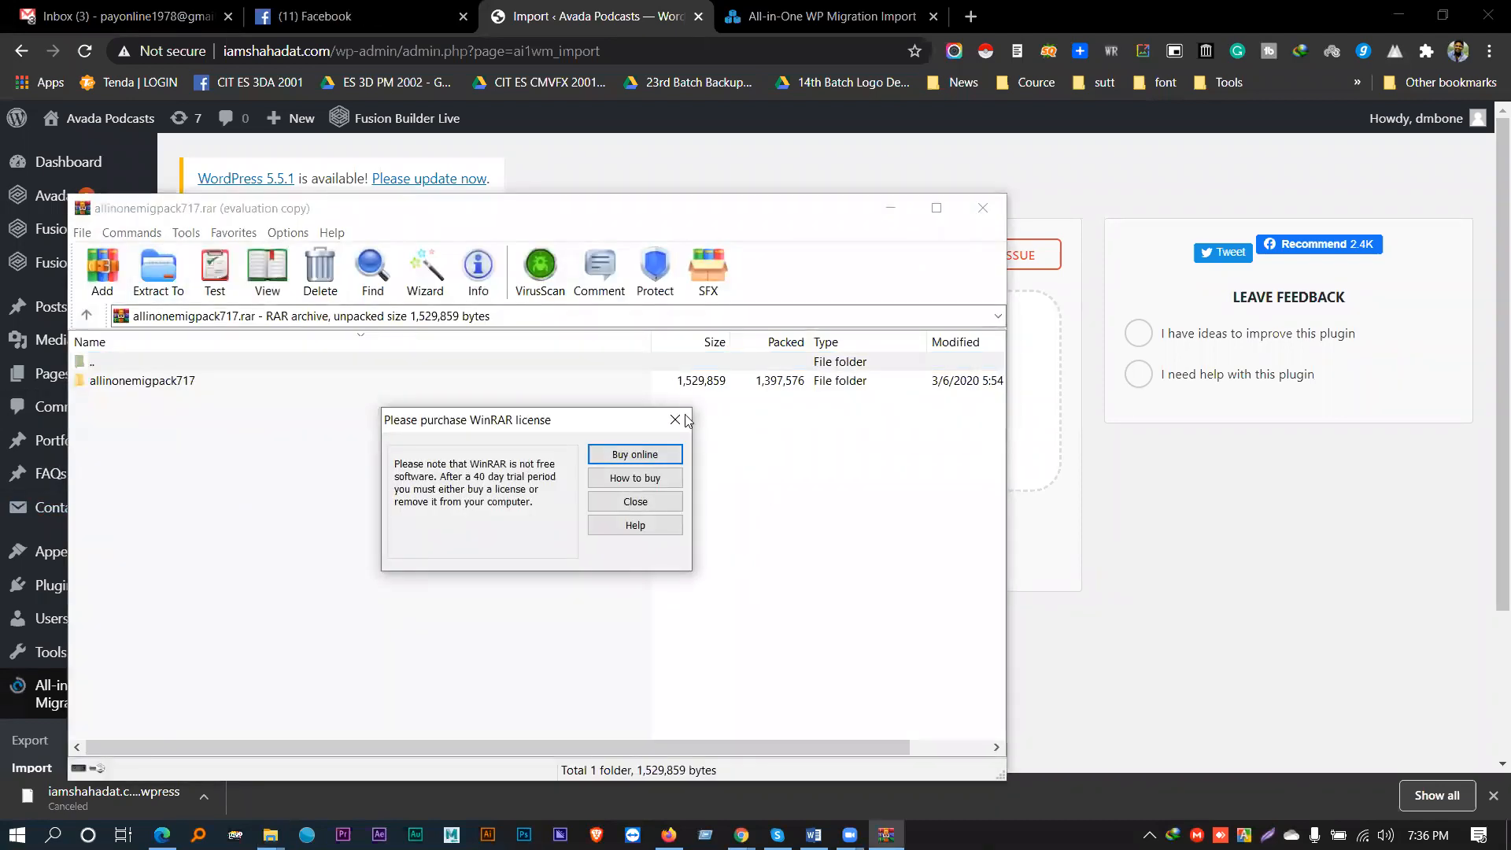
- Copy all-in-one-wp-migration-unlimited-extension.zip from the allinonemigpack717 folder onto the desktop
{"action": "left_click", "coordinate": [687, 415]}
{"action": "left_click", "coordinate": [1408, 15]}
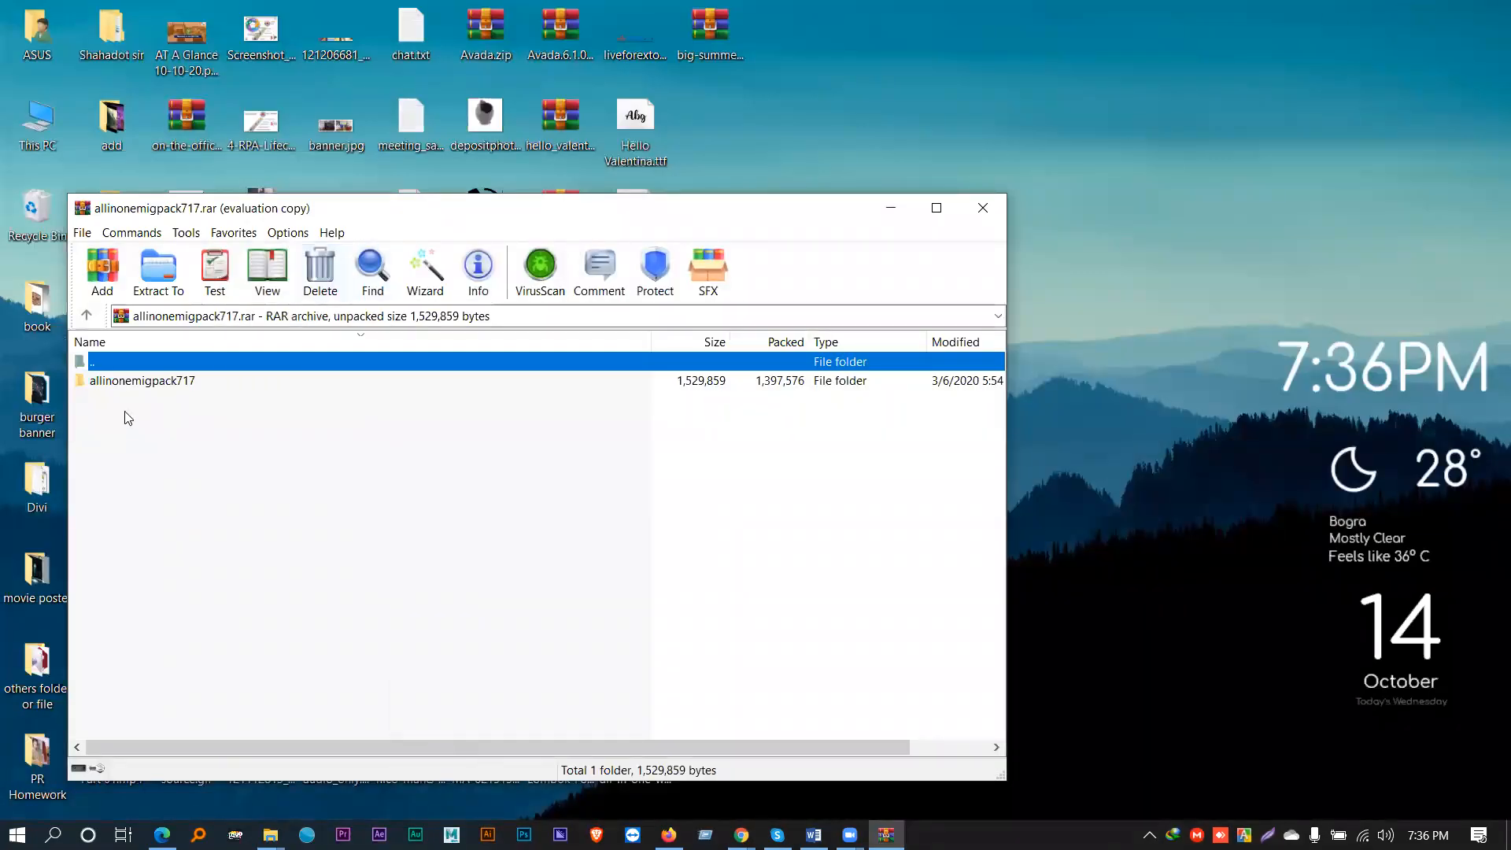
{"action": "left_click", "coordinate": [137, 382]}
{"action": "double_click", "coordinate": [137, 381]}
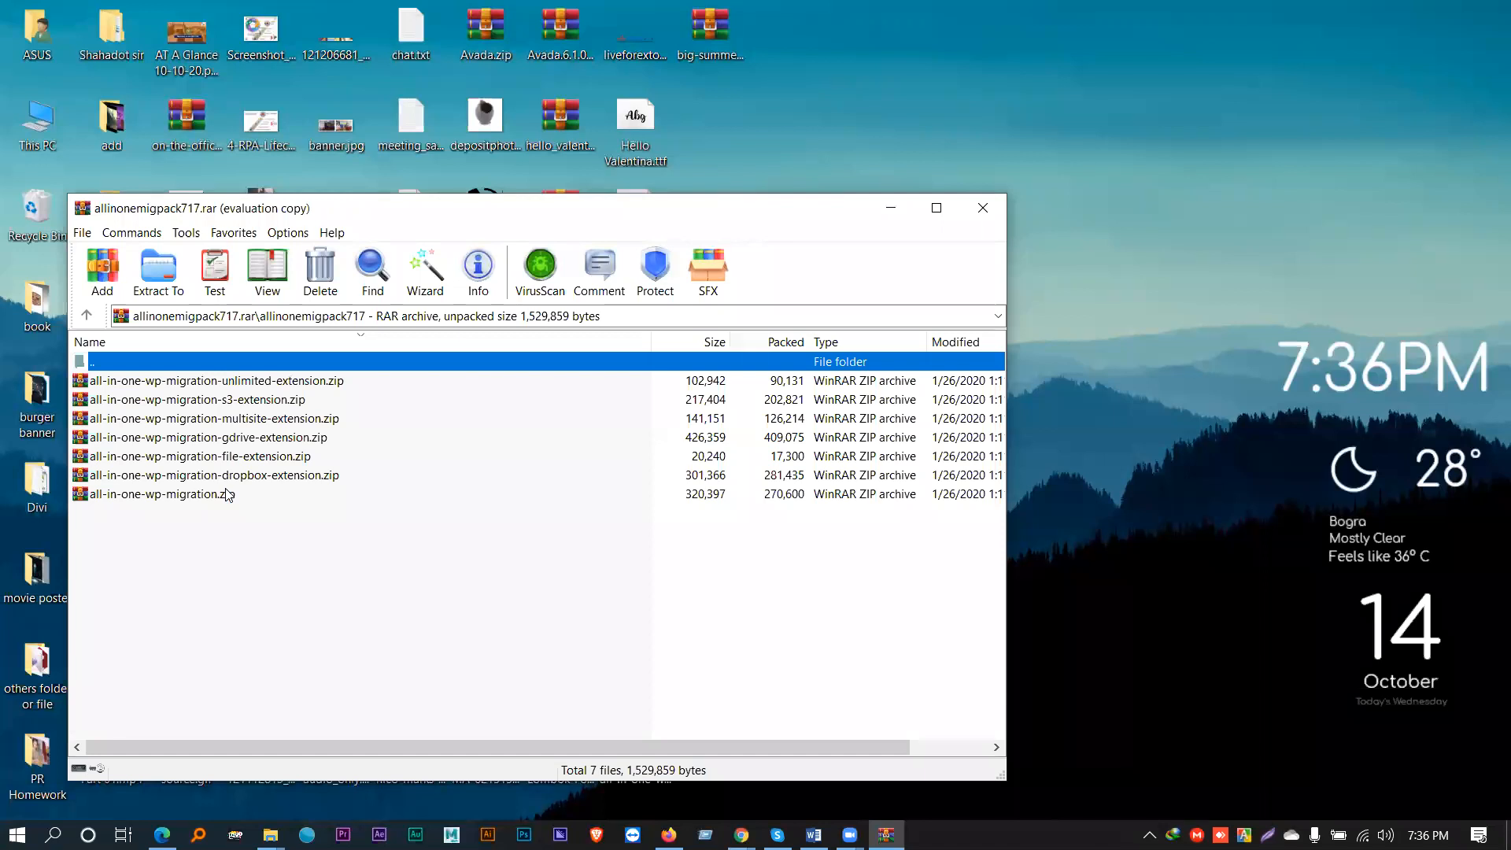
{"action": "left_click_drag", "start_coordinate": [220, 380], "coordinate": [1197, 183]}
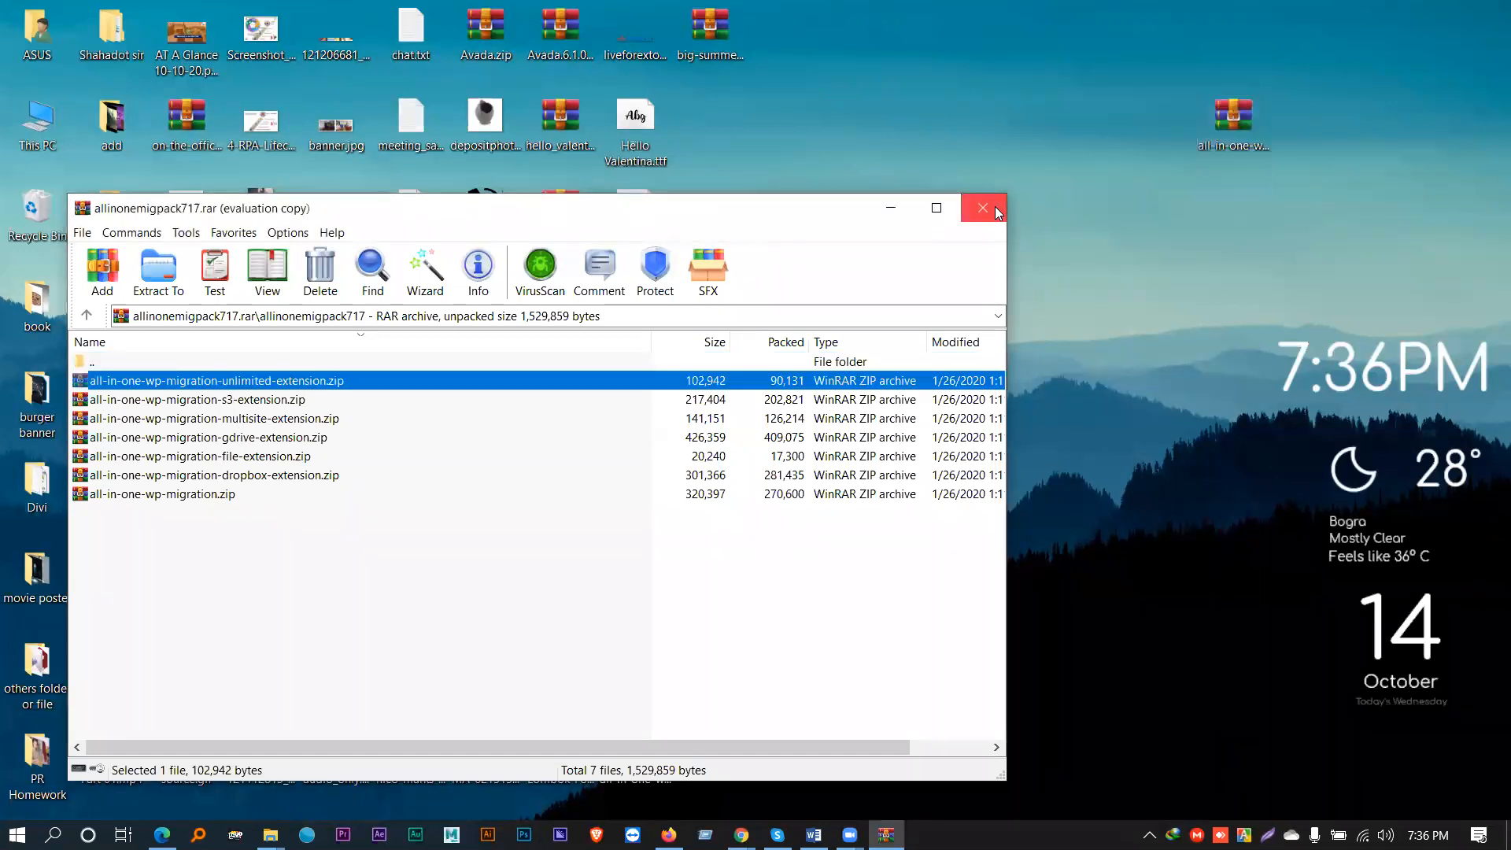
{"action": "left_click", "coordinate": [983, 208]}
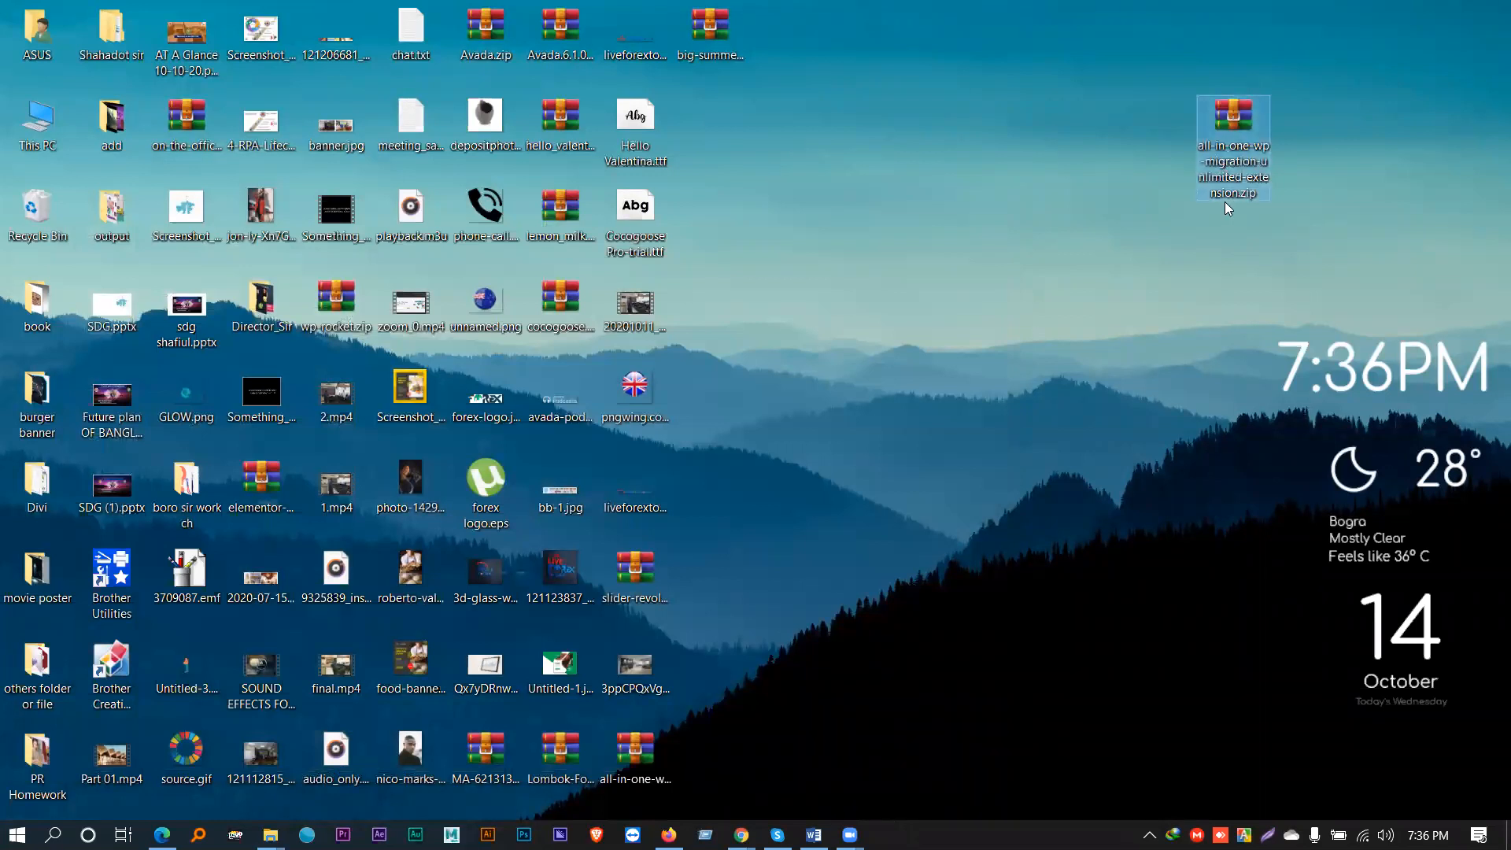
- Check the copied unlimited-extension zip in WinRAR, close it, and return to WordPress admin
{"action": "double_click", "coordinate": [1234, 147]}
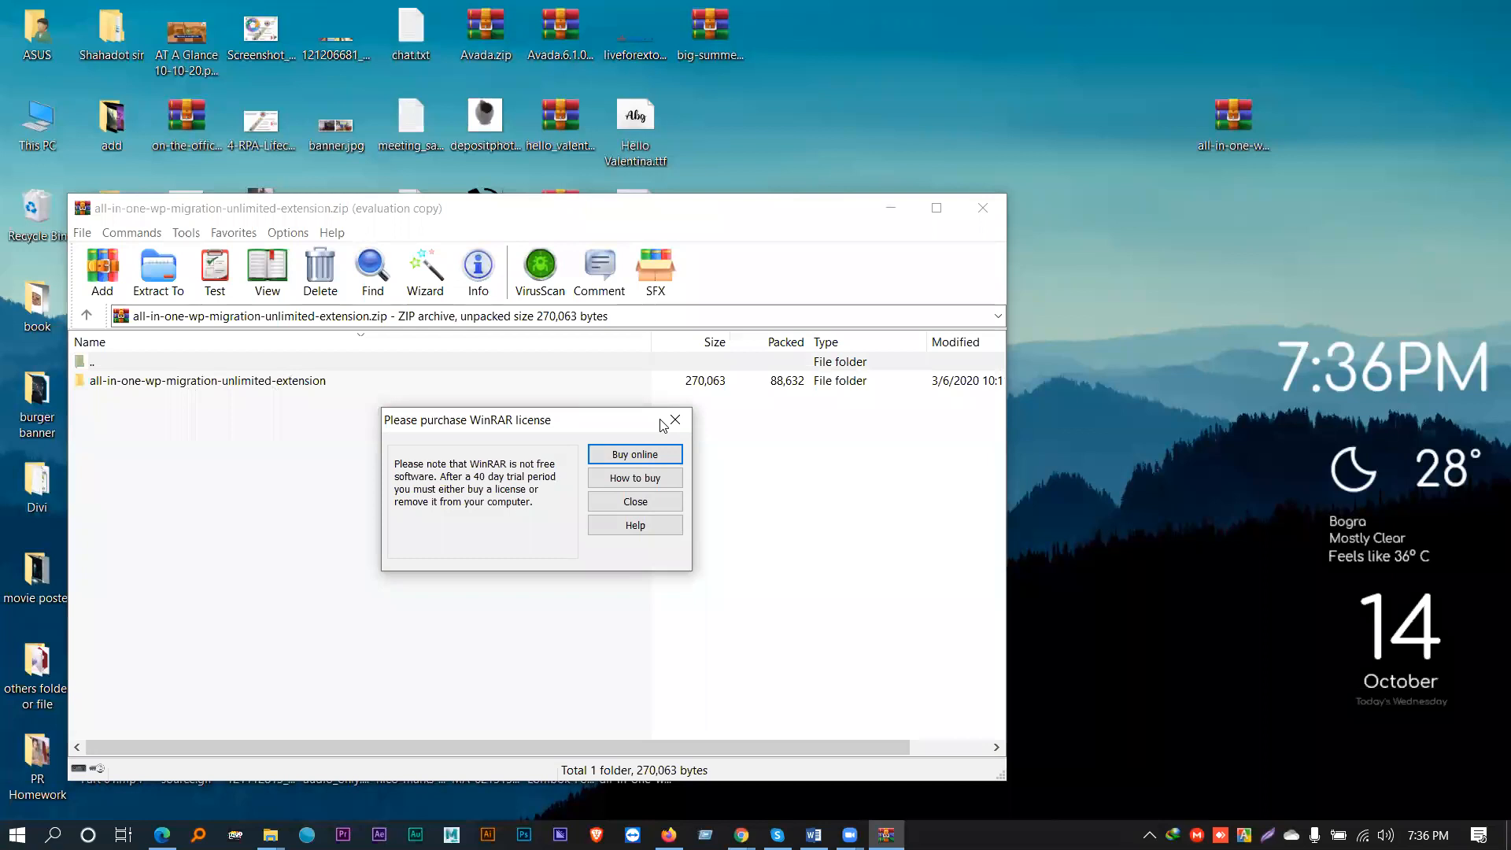
{"action": "left_click", "coordinate": [679, 417]}
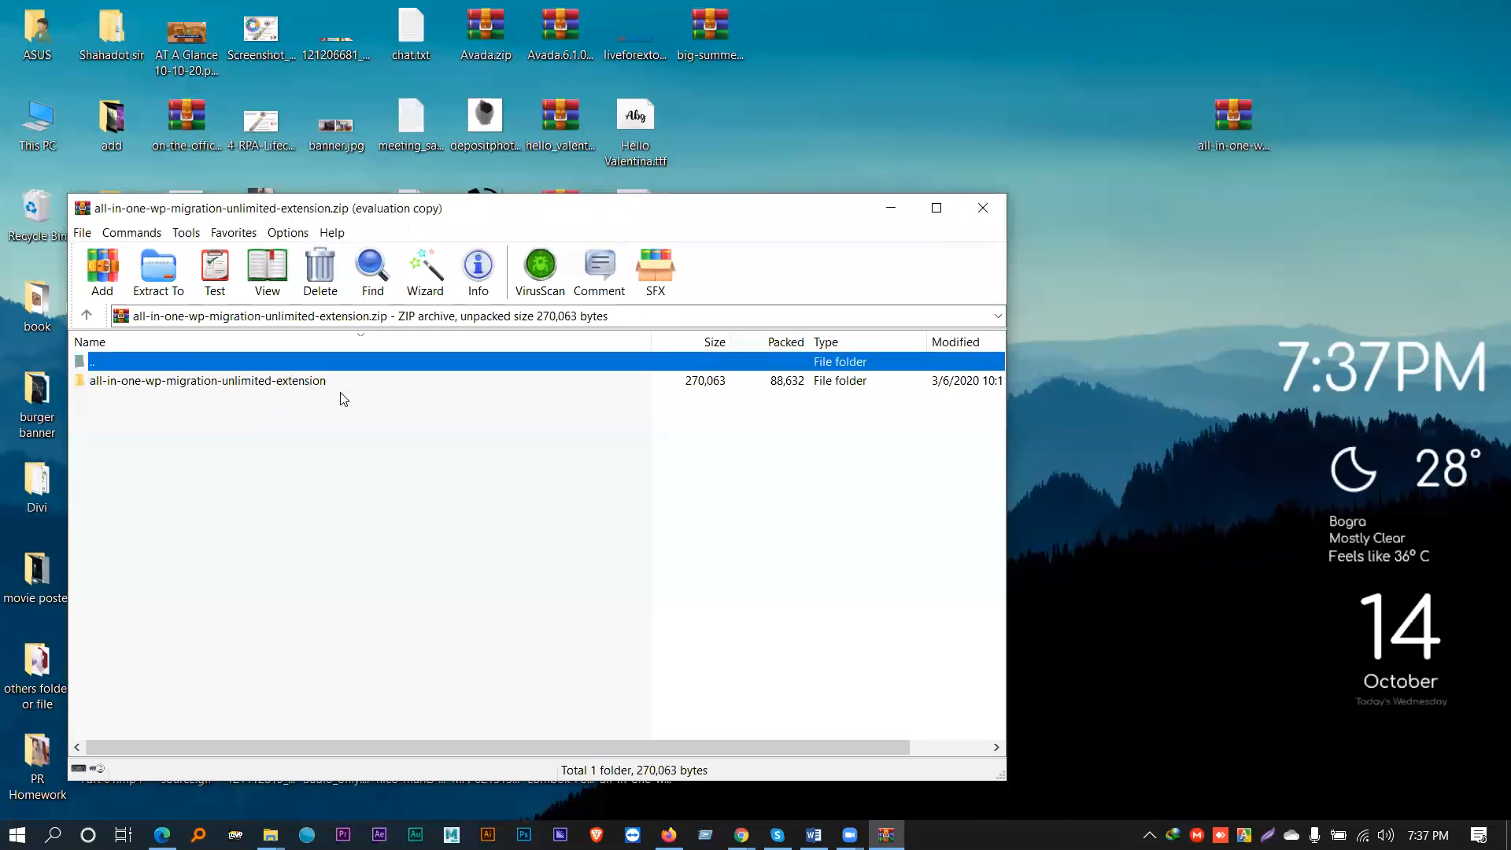
{"action": "left_click_drag", "start_coordinate": [404, 218], "coordinate": [727, 185]}
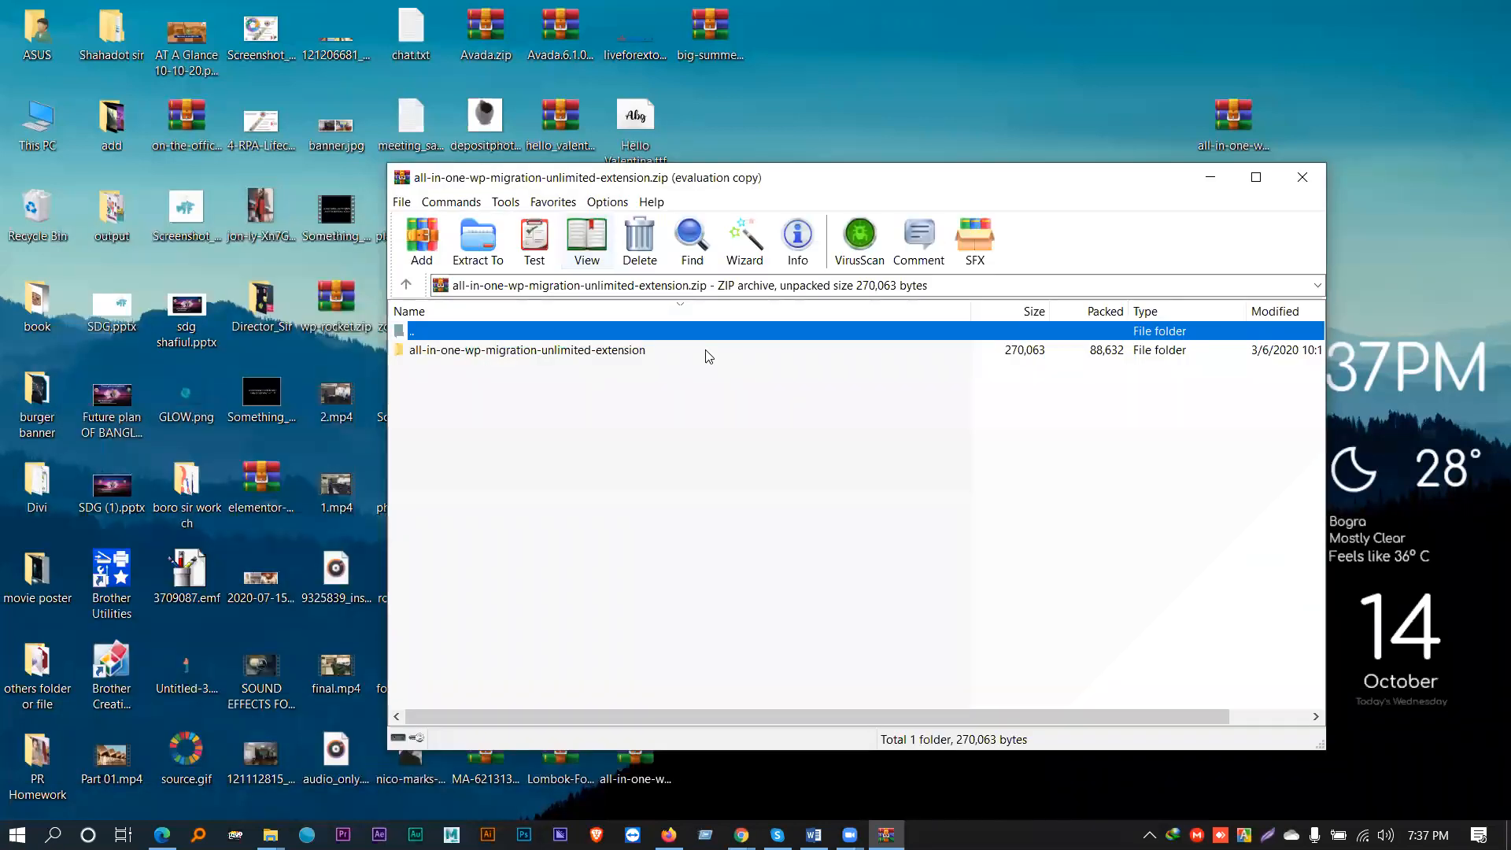
{"action": "left_click", "coordinate": [1297, 186]}
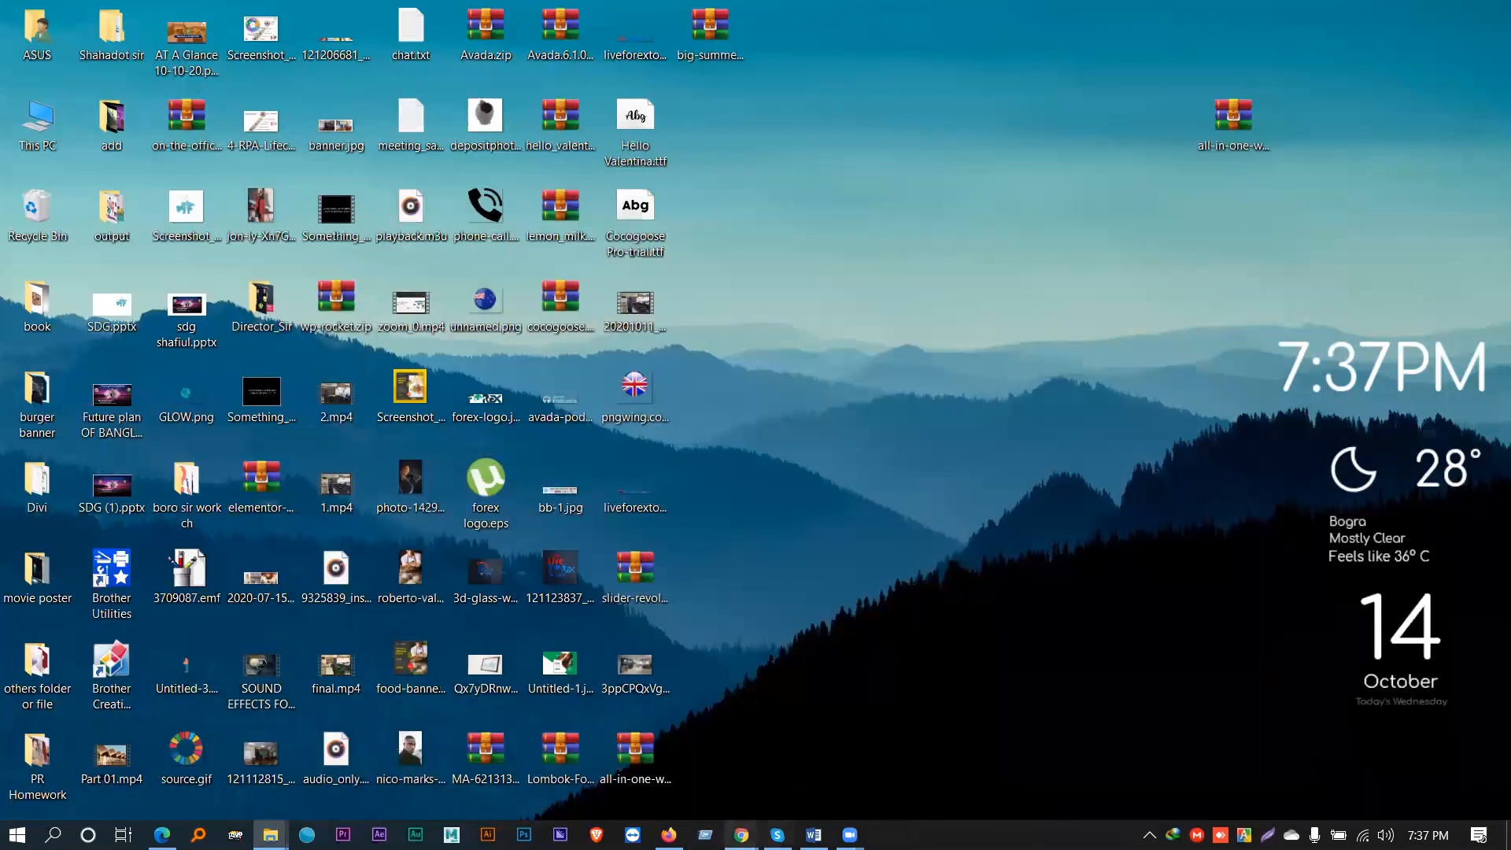
{"action": "mouse_move", "coordinate": [741, 834]}
{"action": "left_click", "coordinate": [661, 760]}
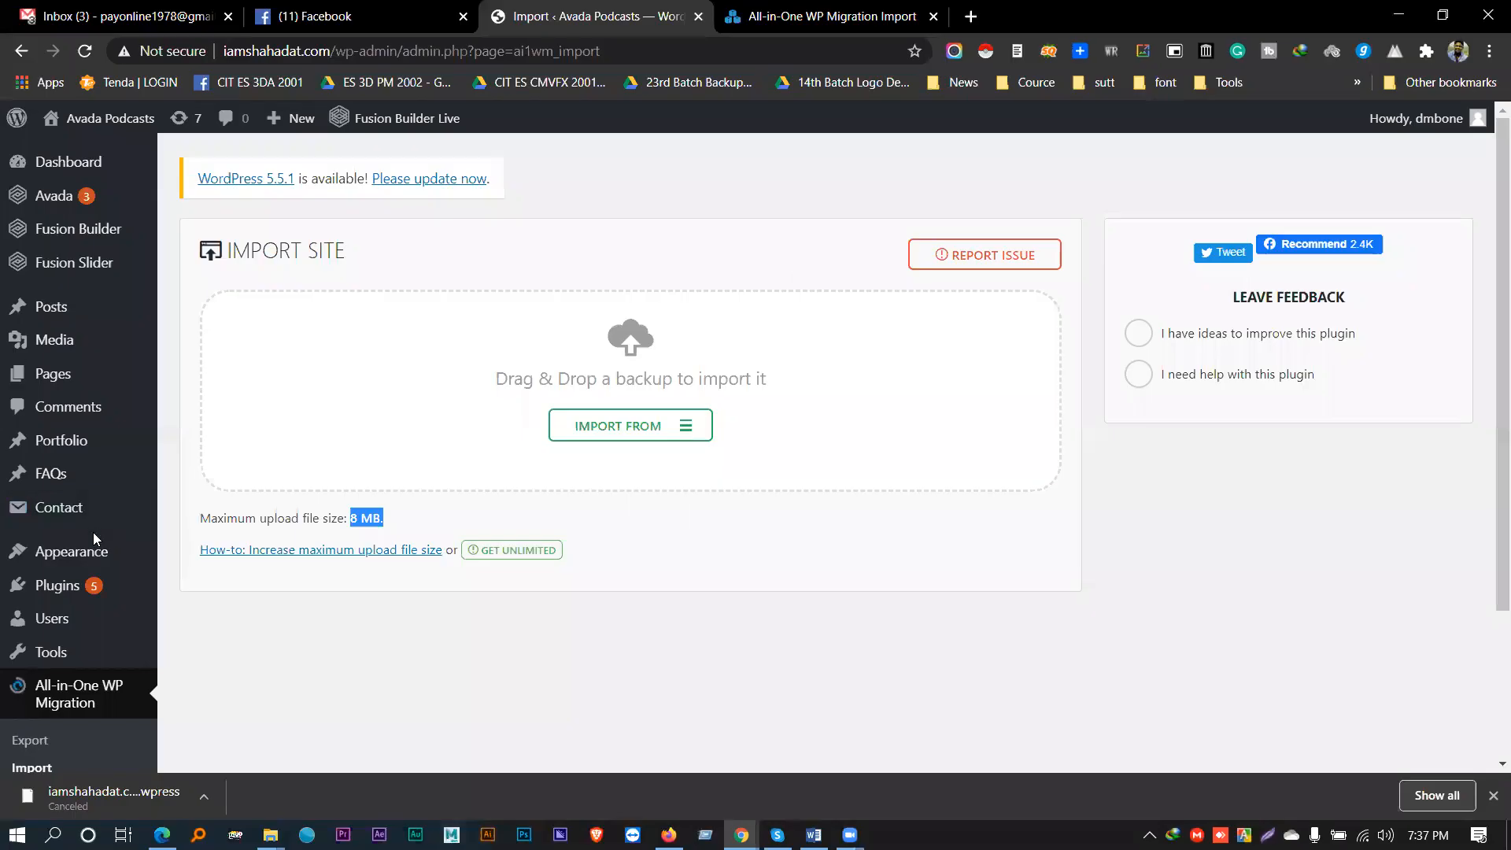
- Upload all-in-one-wp-migration-unlimited-extension.zip through Add New Plugins and install it
{"action": "mouse_move", "coordinate": [92, 591]}
{"action": "left_click", "coordinate": [220, 615]}
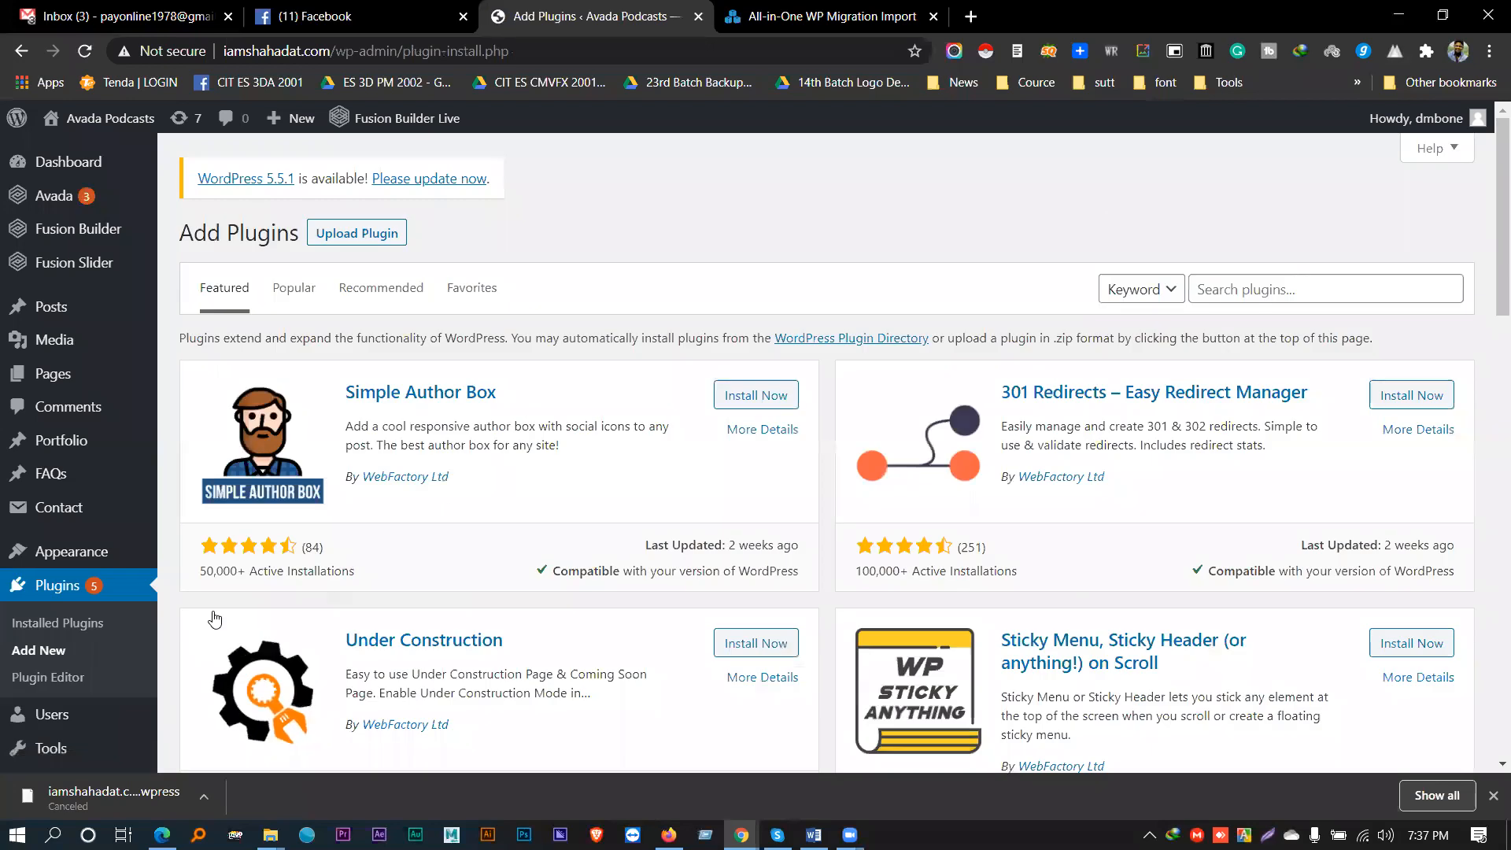
{"action": "left_click", "coordinate": [369, 234]}
{"action": "left_click", "coordinate": [678, 409]}
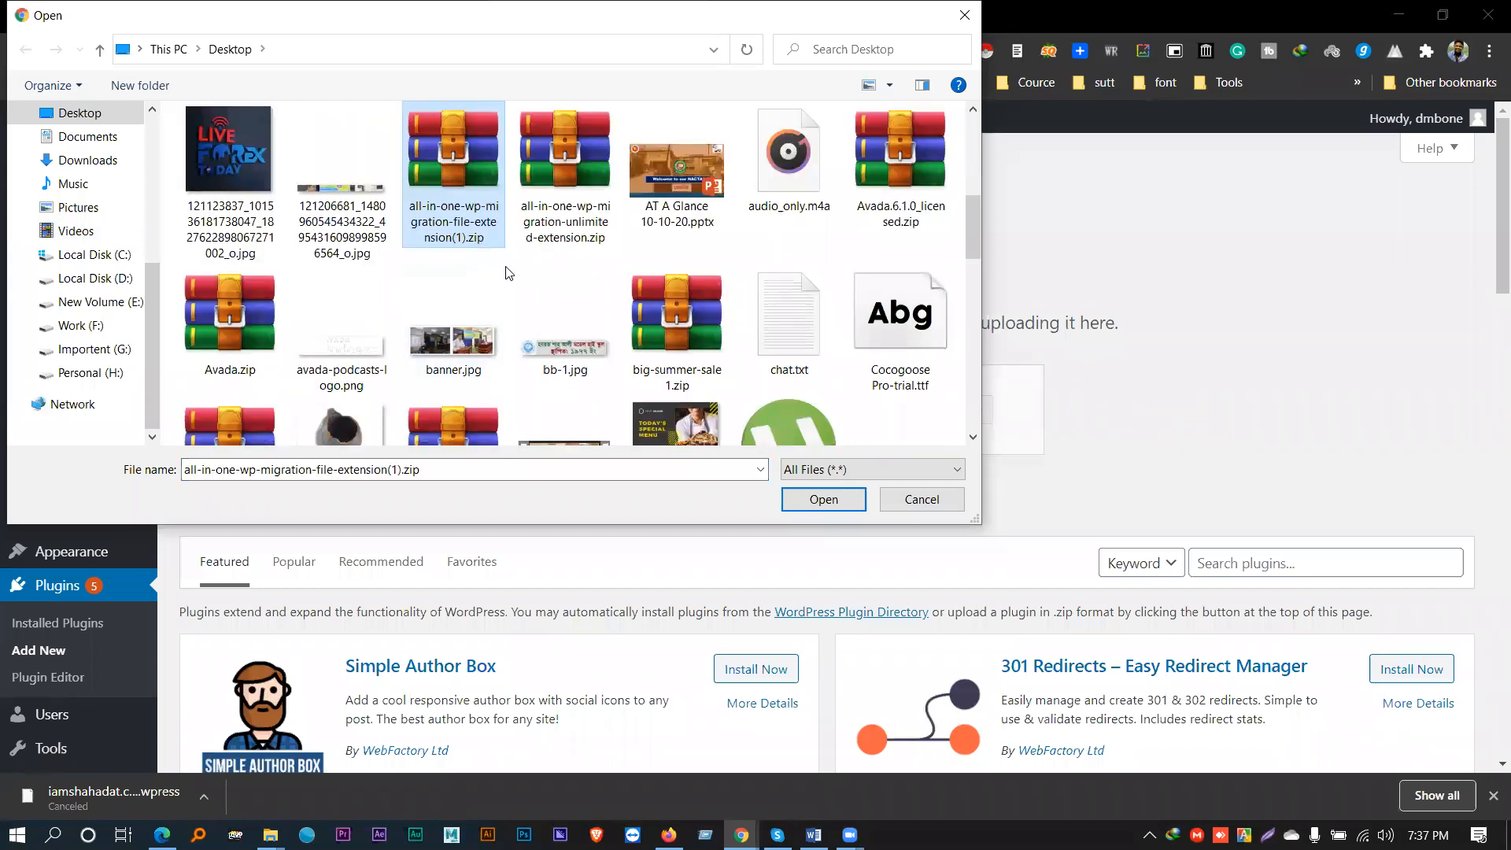
{"action": "left_click", "coordinate": [587, 250]}
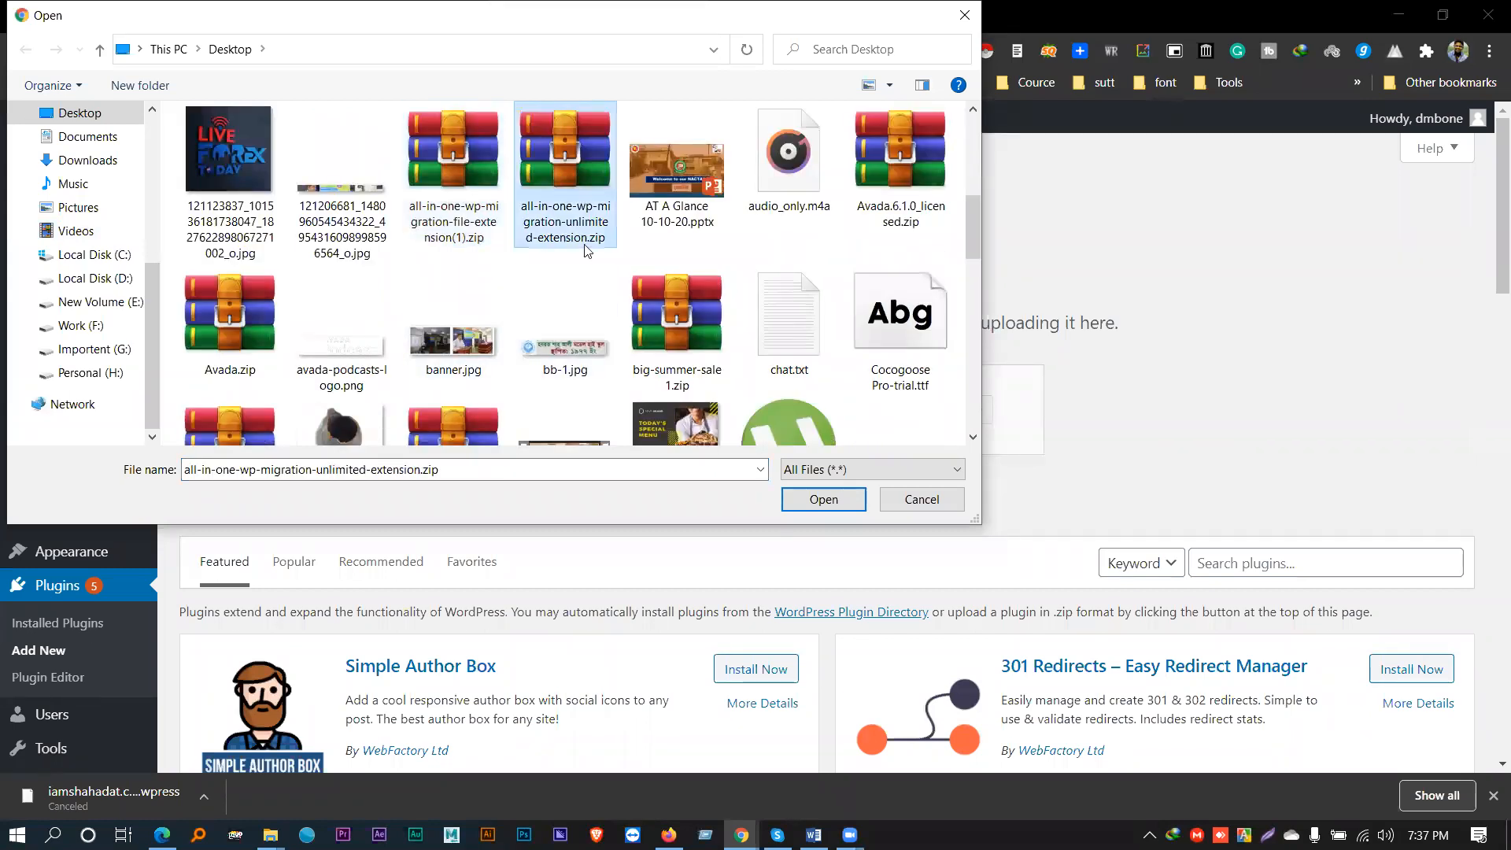
{"action": "double_click", "coordinate": [587, 187]}
{"action": "left_click", "coordinate": [950, 410]}
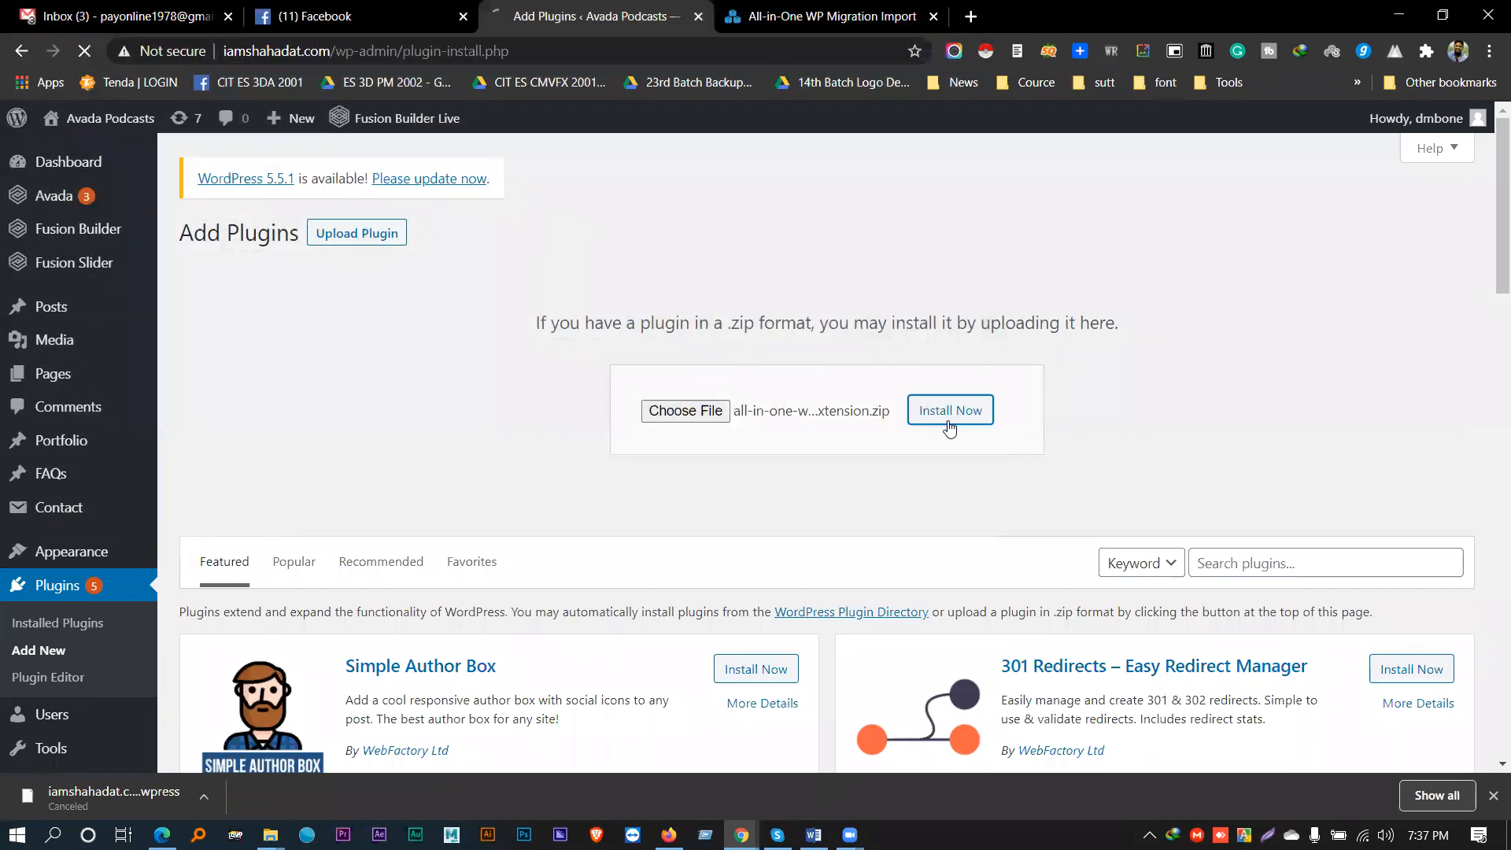
- Check the unlimited-extension zip on the desktop, then return to the browser
{"action": "left_click", "coordinate": [1399, 17]}
{"action": "left_click", "coordinate": [1259, 130]}
{"action": "left_click", "coordinate": [1045, 557]}
{"action": "left_click", "coordinate": [836, 779]}
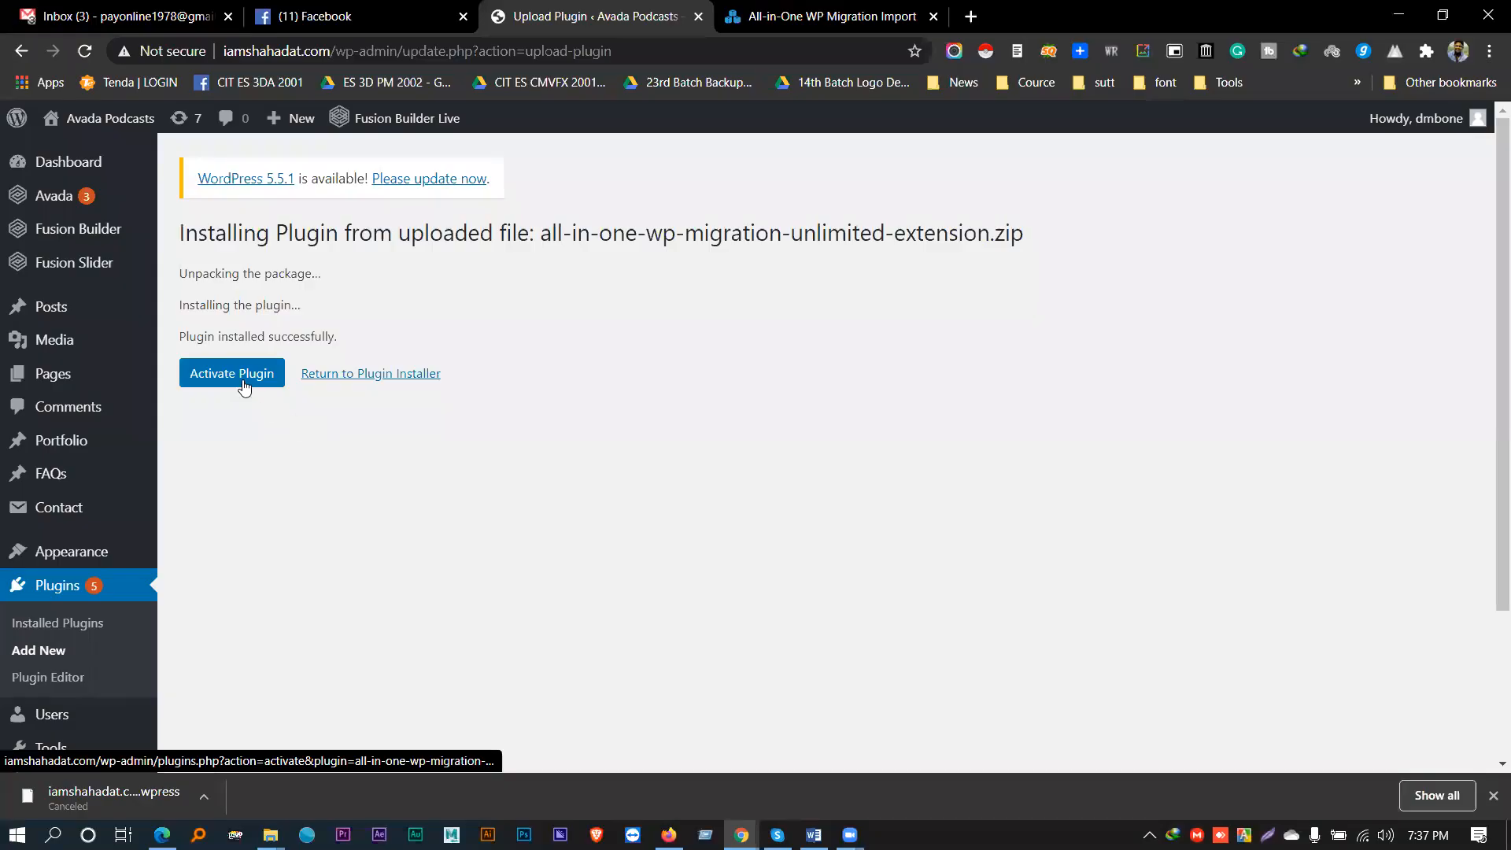
- Activate the Unlimited Extension plugin, then go to All-in-One WP Migration's Import page
{"action": "left_click", "coordinate": [240, 375]}
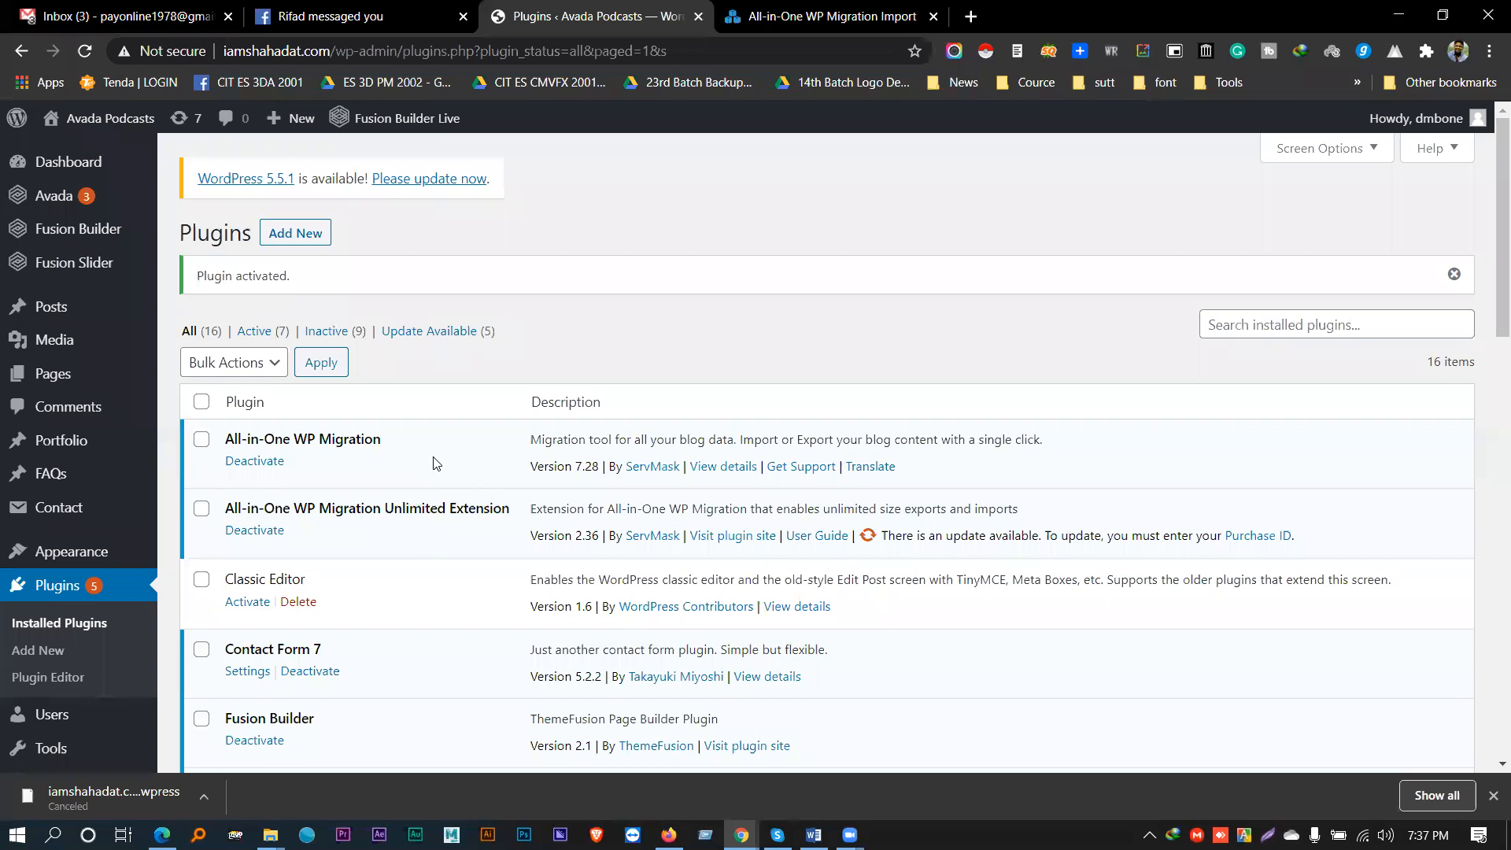
{"action": "scroll", "coordinate": [435, 463], "scroll_direction": "down", "scroll_amount": 3}
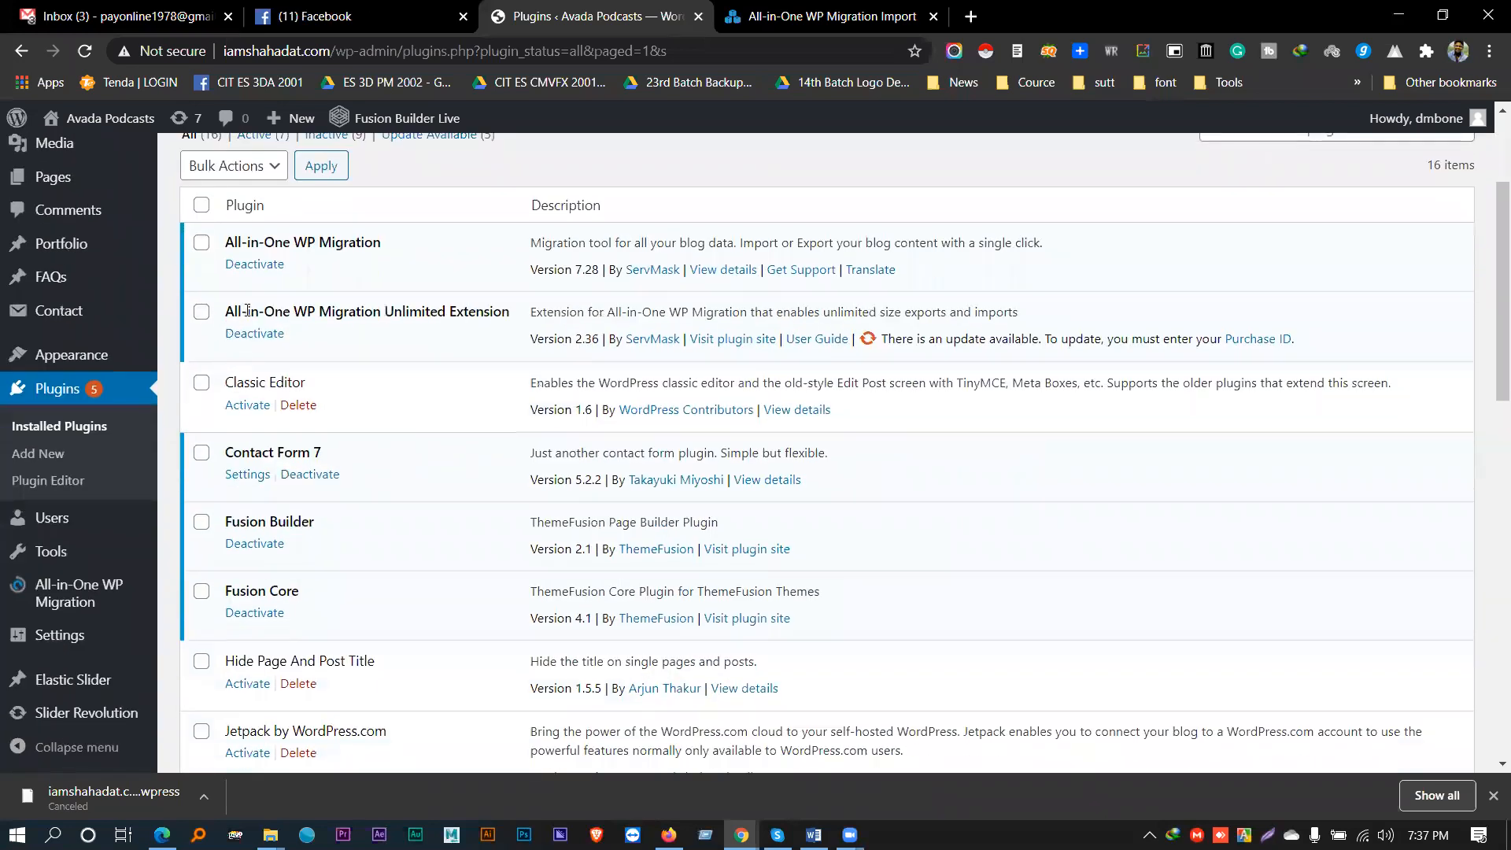
{"action": "left_click_drag", "start_coordinate": [488, 309], "coordinate": [224, 312]}
{"action": "scroll", "coordinate": [86, 615], "scroll_direction": "down", "scroll_amount": 1}
{"action": "mouse_move", "coordinate": [86, 615]}
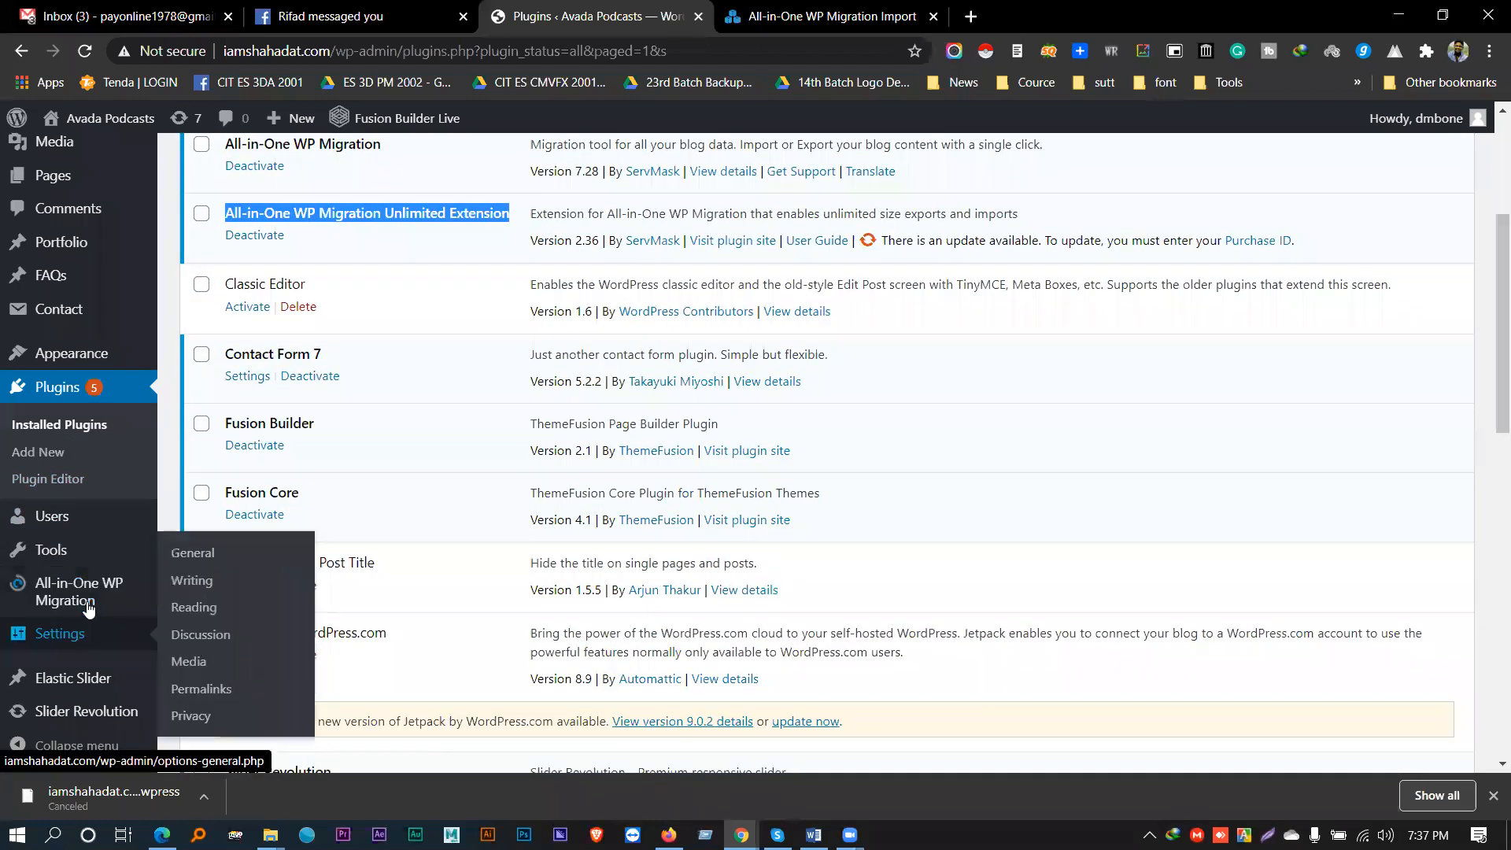
{"action": "left_click", "coordinate": [207, 619]}
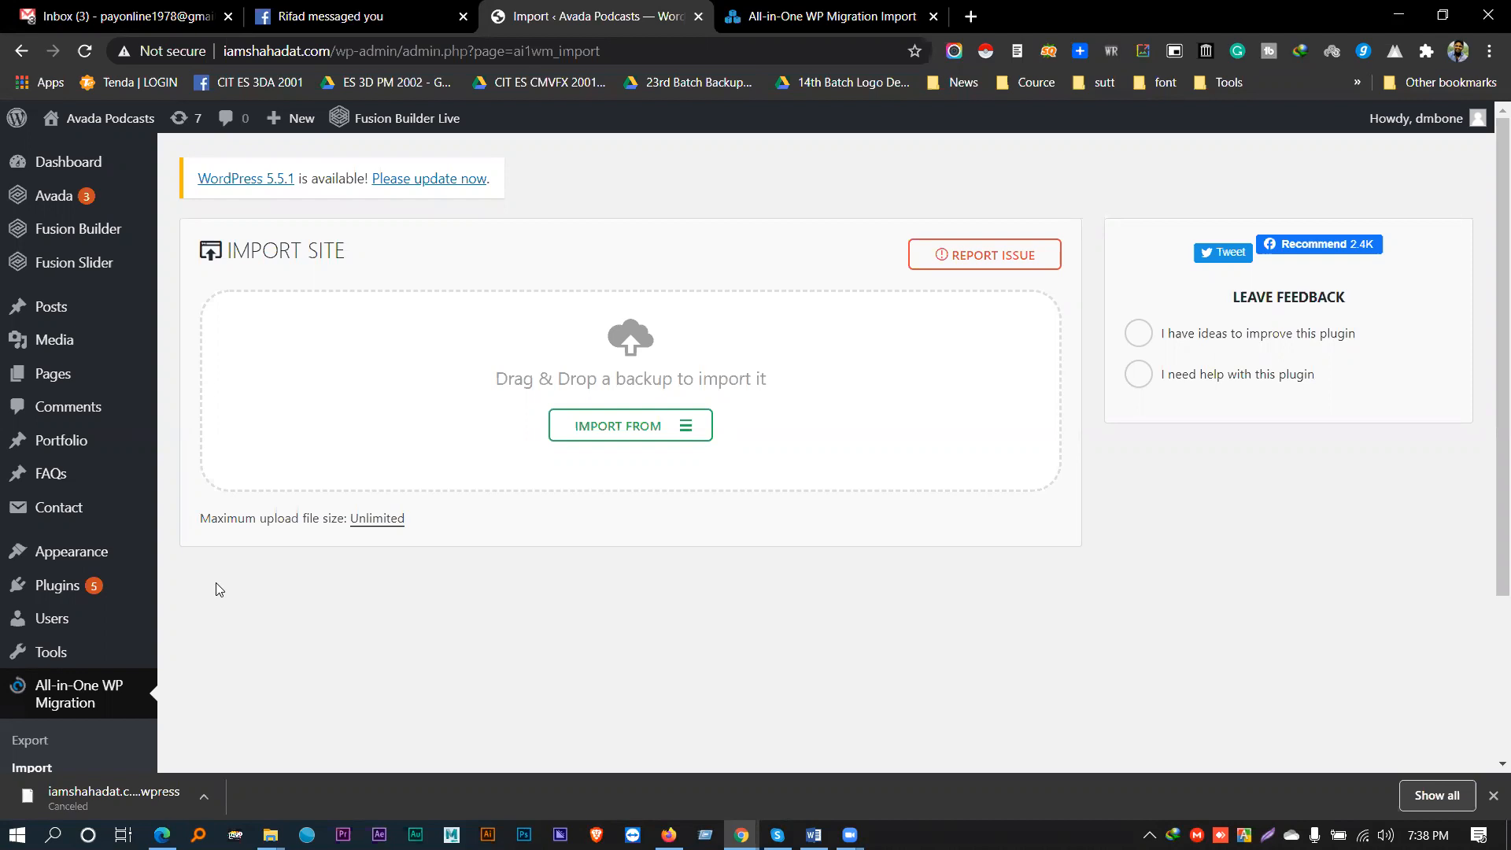
- Switch Gmail to the second signed-in Google account's inbox
{"action": "left_click", "coordinate": [86, 8]}
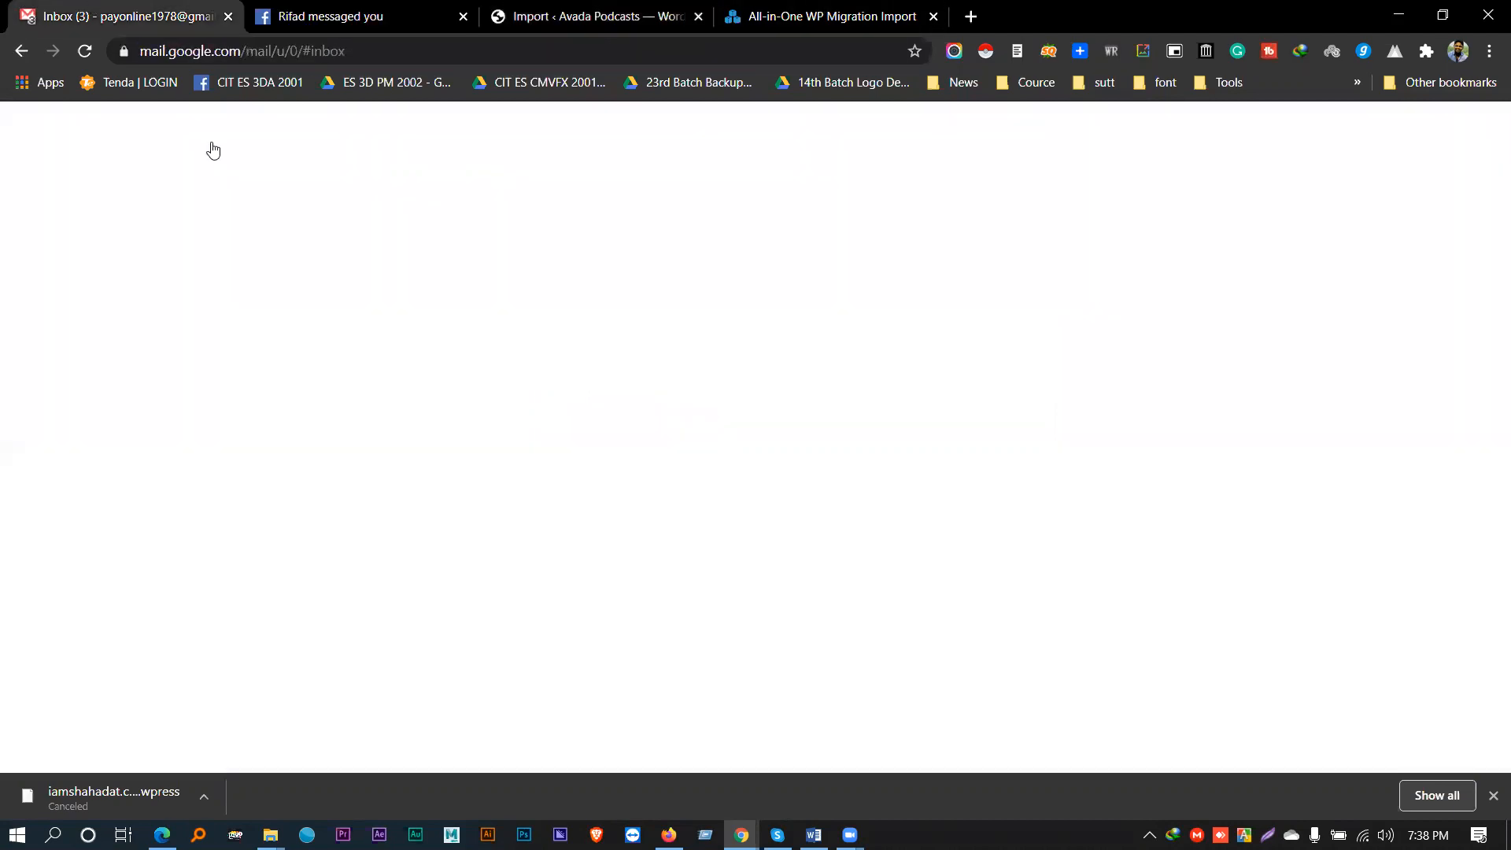
{"action": "left_click", "coordinate": [1452, 138]}
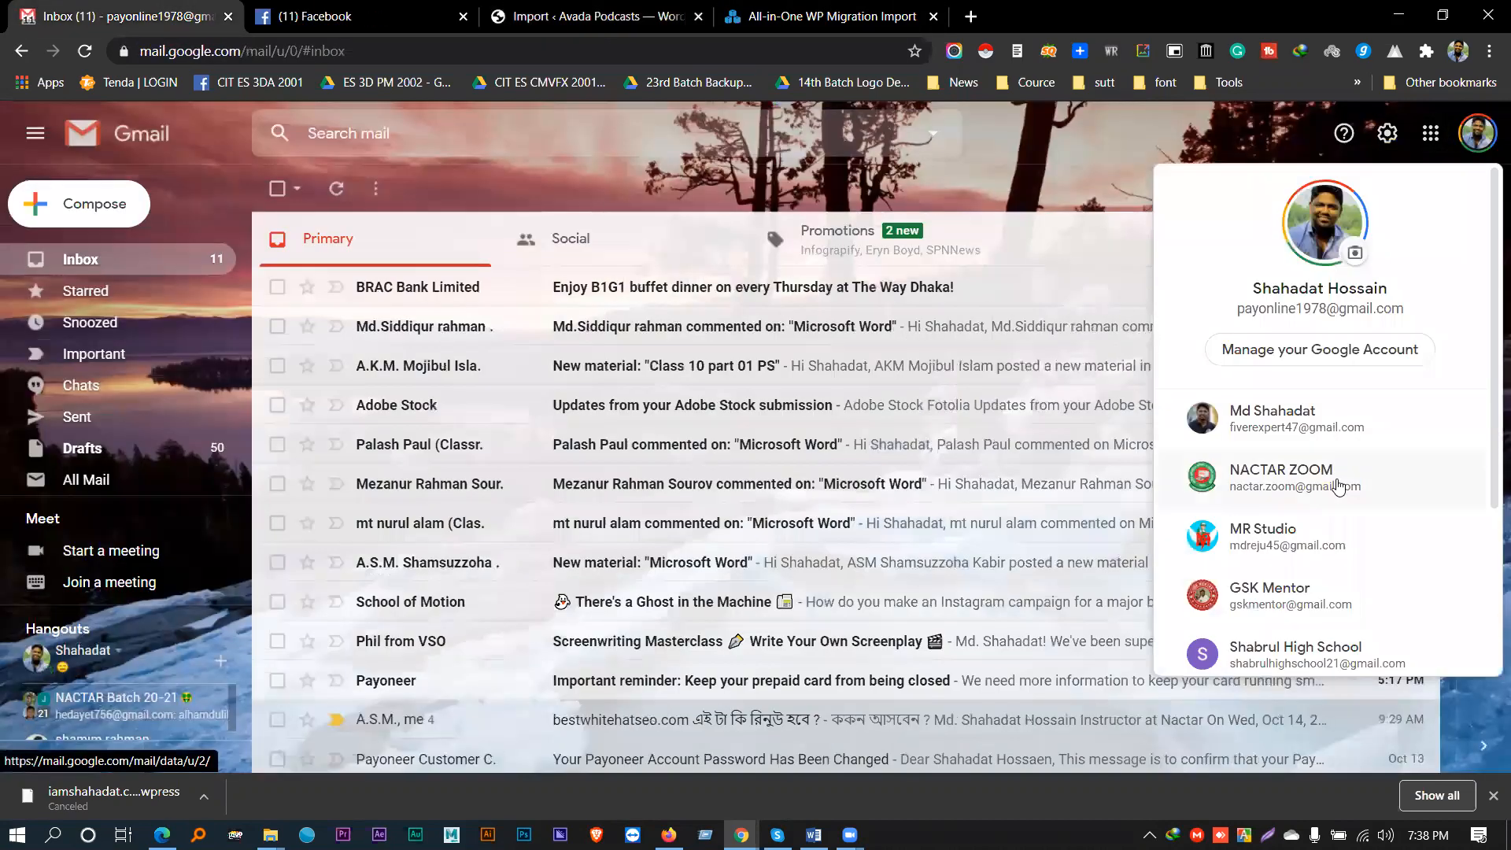
{"action": "scroll", "coordinate": [1338, 481], "scroll_direction": "down", "scroll_amount": 3}
{"action": "scroll", "coordinate": [1276, 407], "scroll_direction": "down", "scroll_amount": 1}
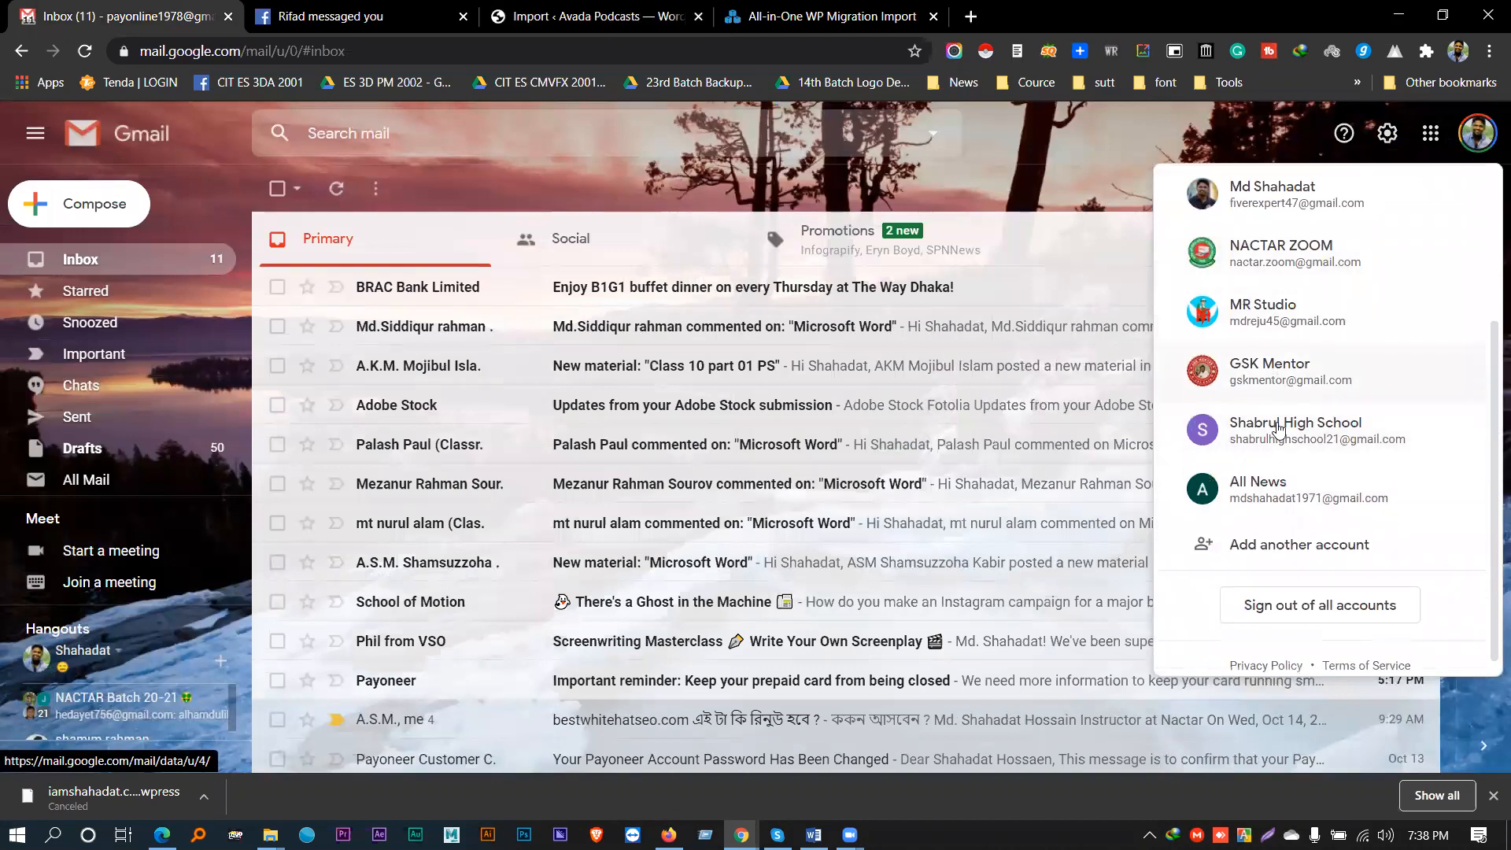
{"action": "left_click", "coordinate": [1281, 475]}
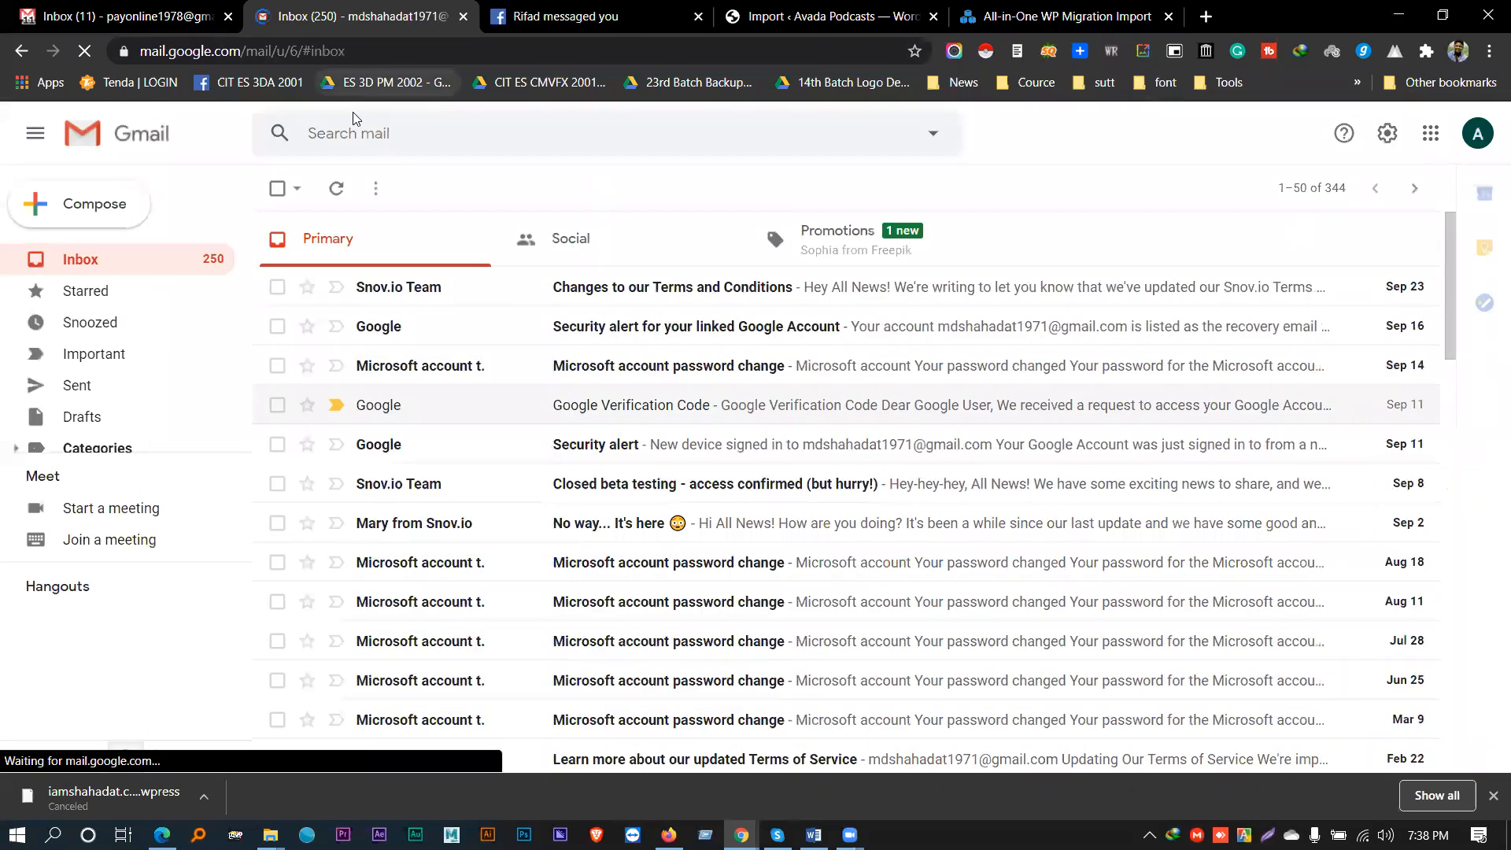
- Open Google Drive for that account from the Google apps grid
{"action": "left_click", "coordinate": [1432, 133]}
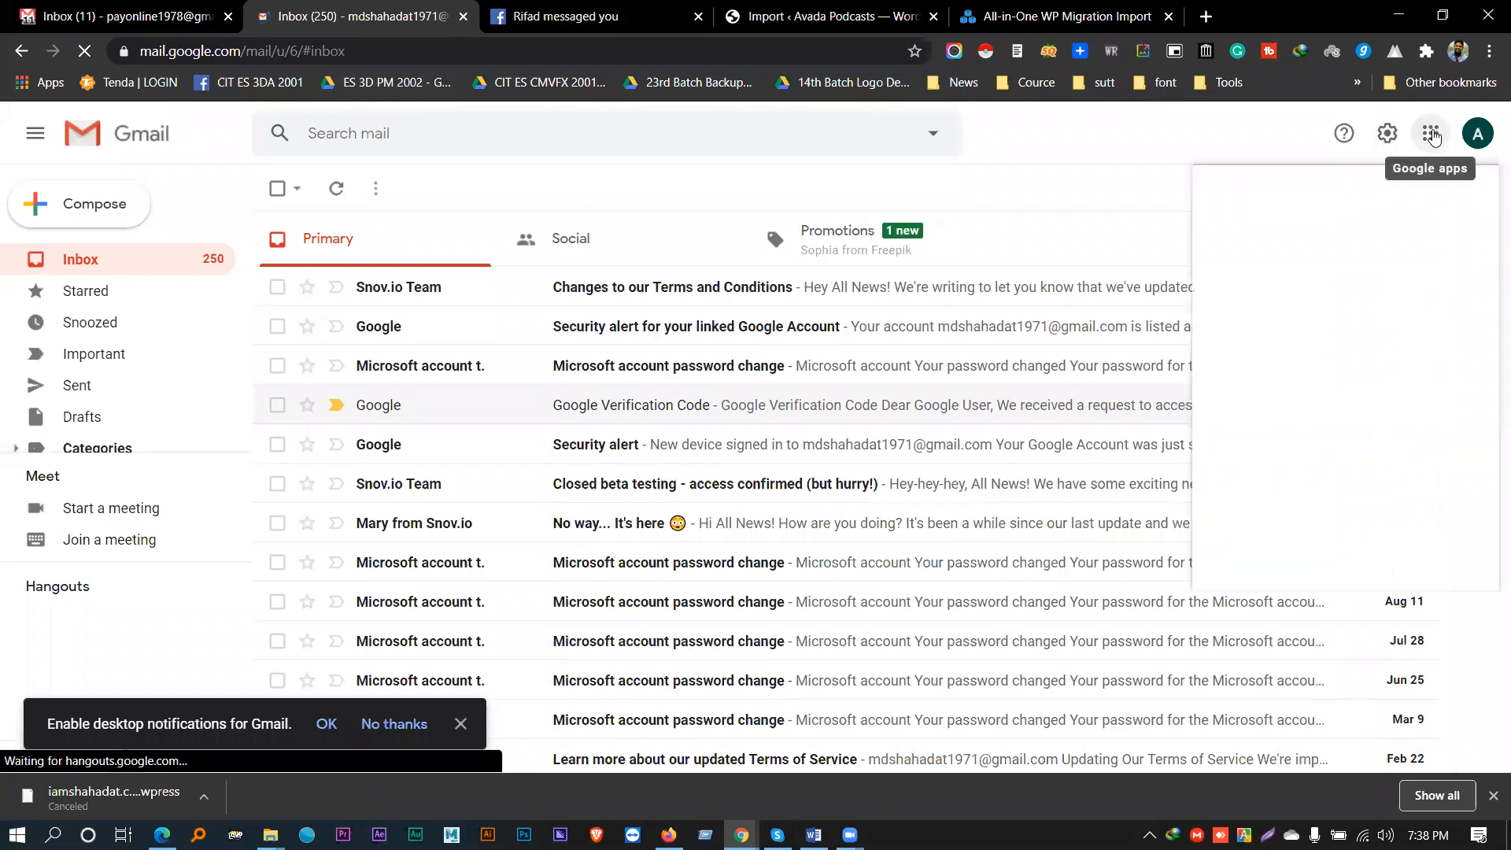
{"action": "scroll", "coordinate": [1291, 353], "scroll_direction": "down", "scroll_amount": 2}
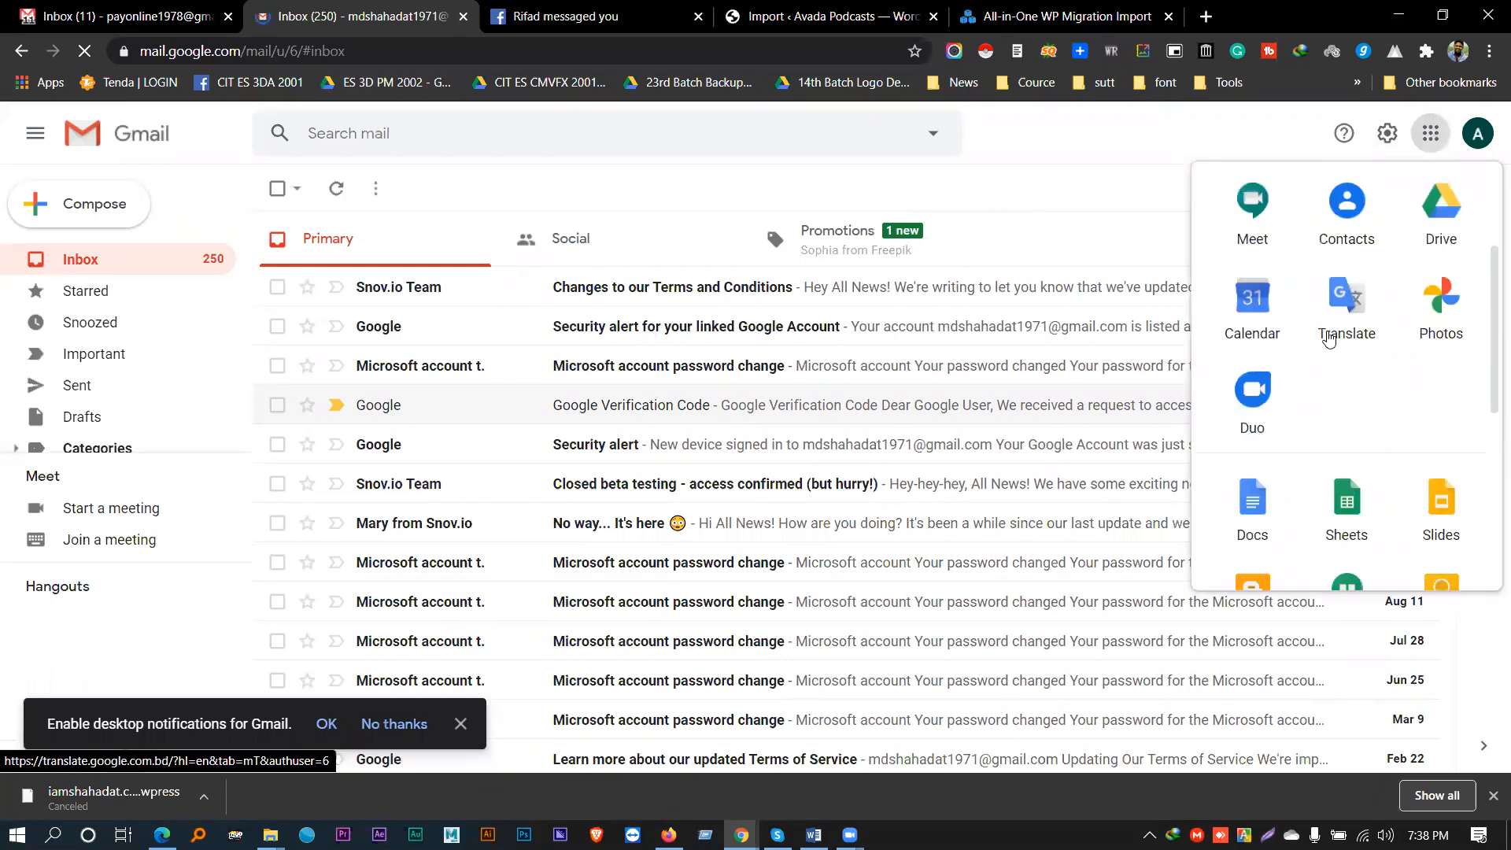
{"action": "left_click", "coordinate": [1440, 202]}
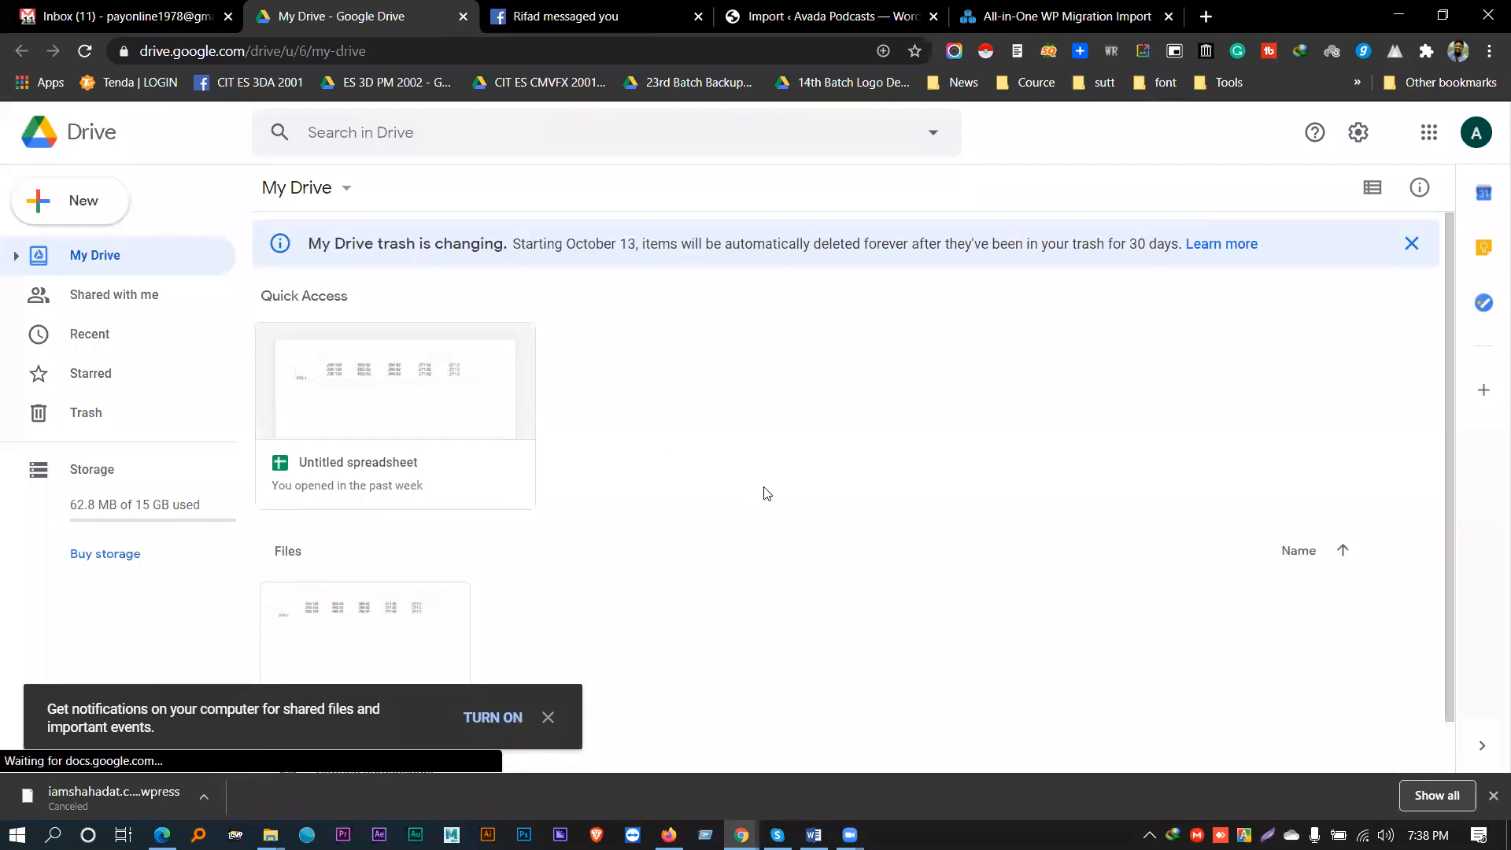
- Create a new folder named WP_Class_4 in My Drive
{"action": "left_click", "coordinate": [549, 719]}
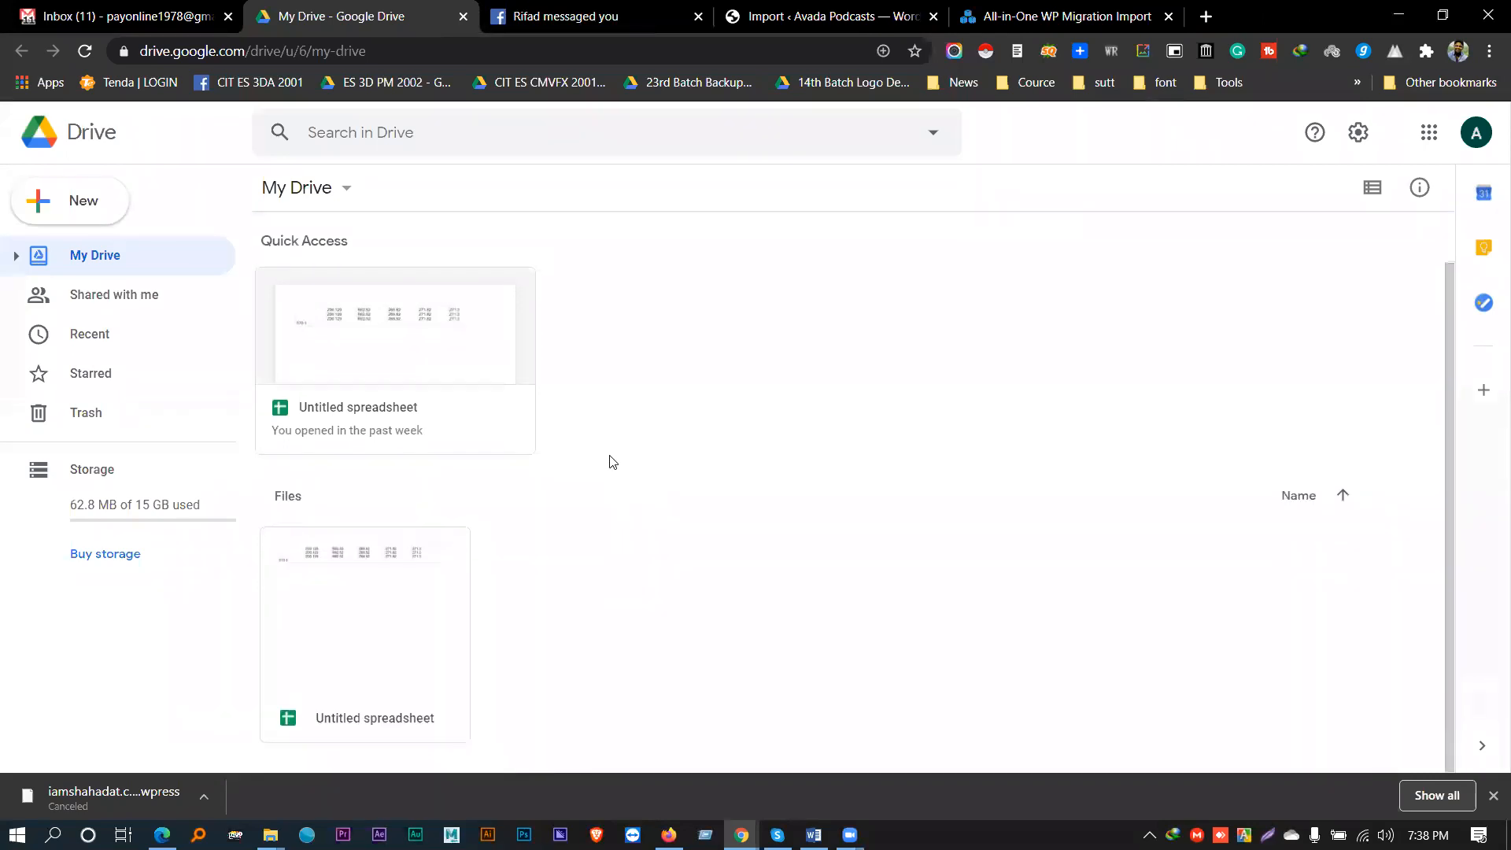
{"action": "left_click", "coordinate": [78, 209]}
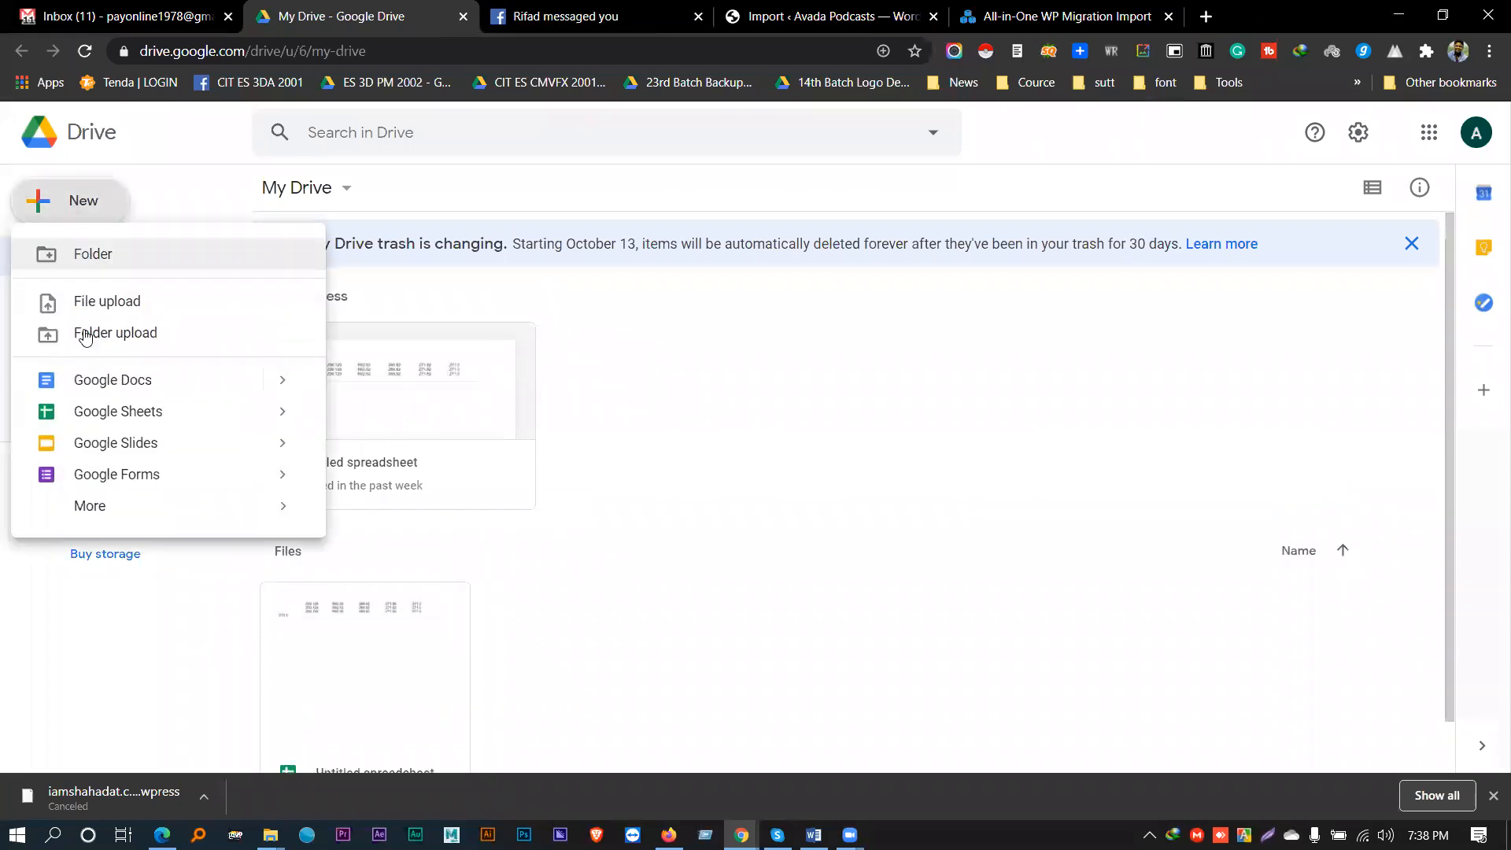
{"action": "left_click", "coordinate": [94, 300]}
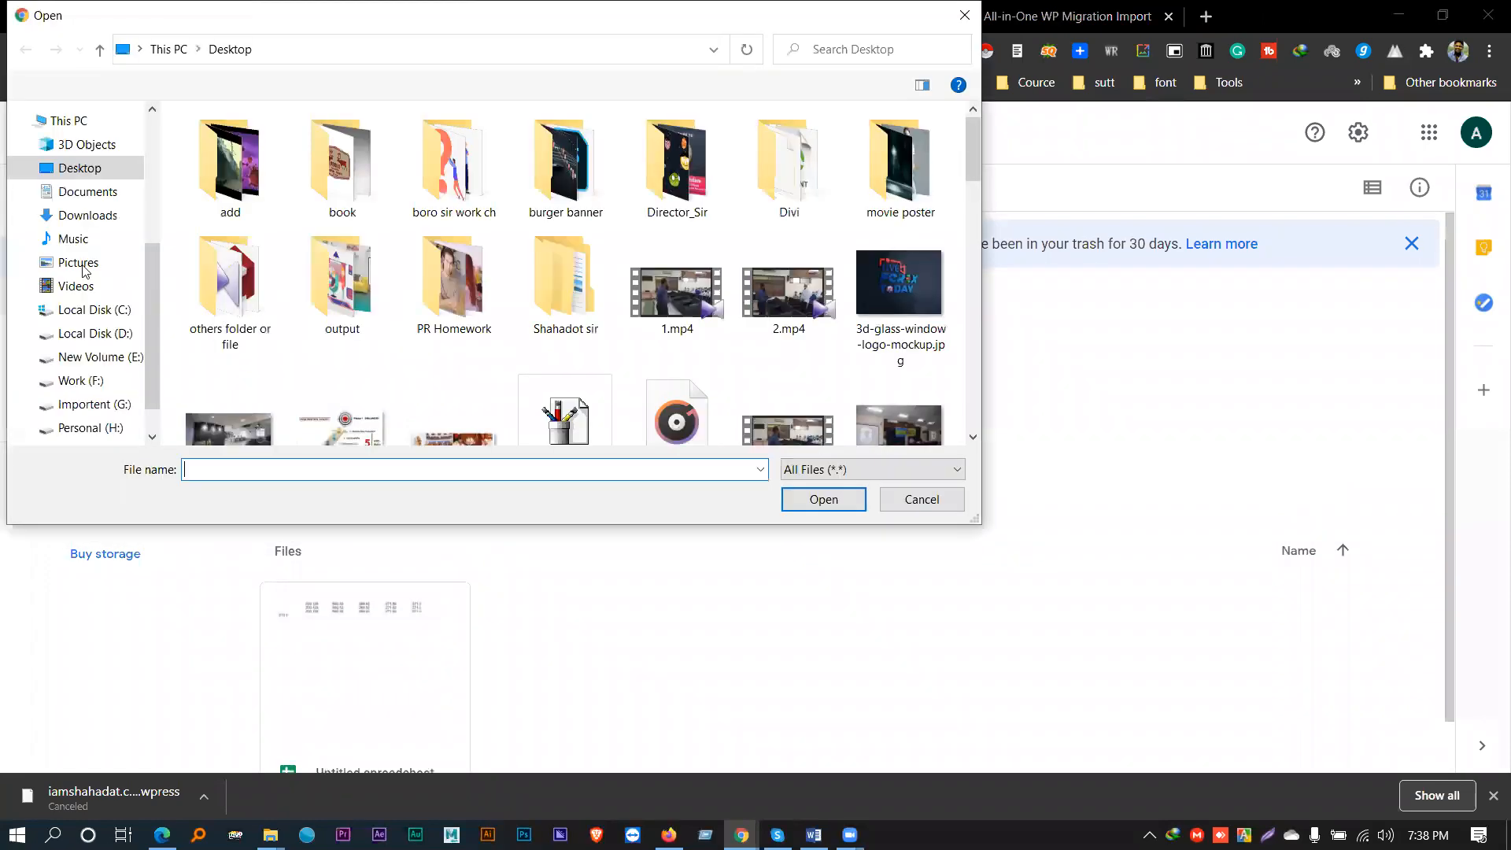
{"action": "key", "text": "Escape"}
{"action": "left_click", "coordinate": [96, 211]}
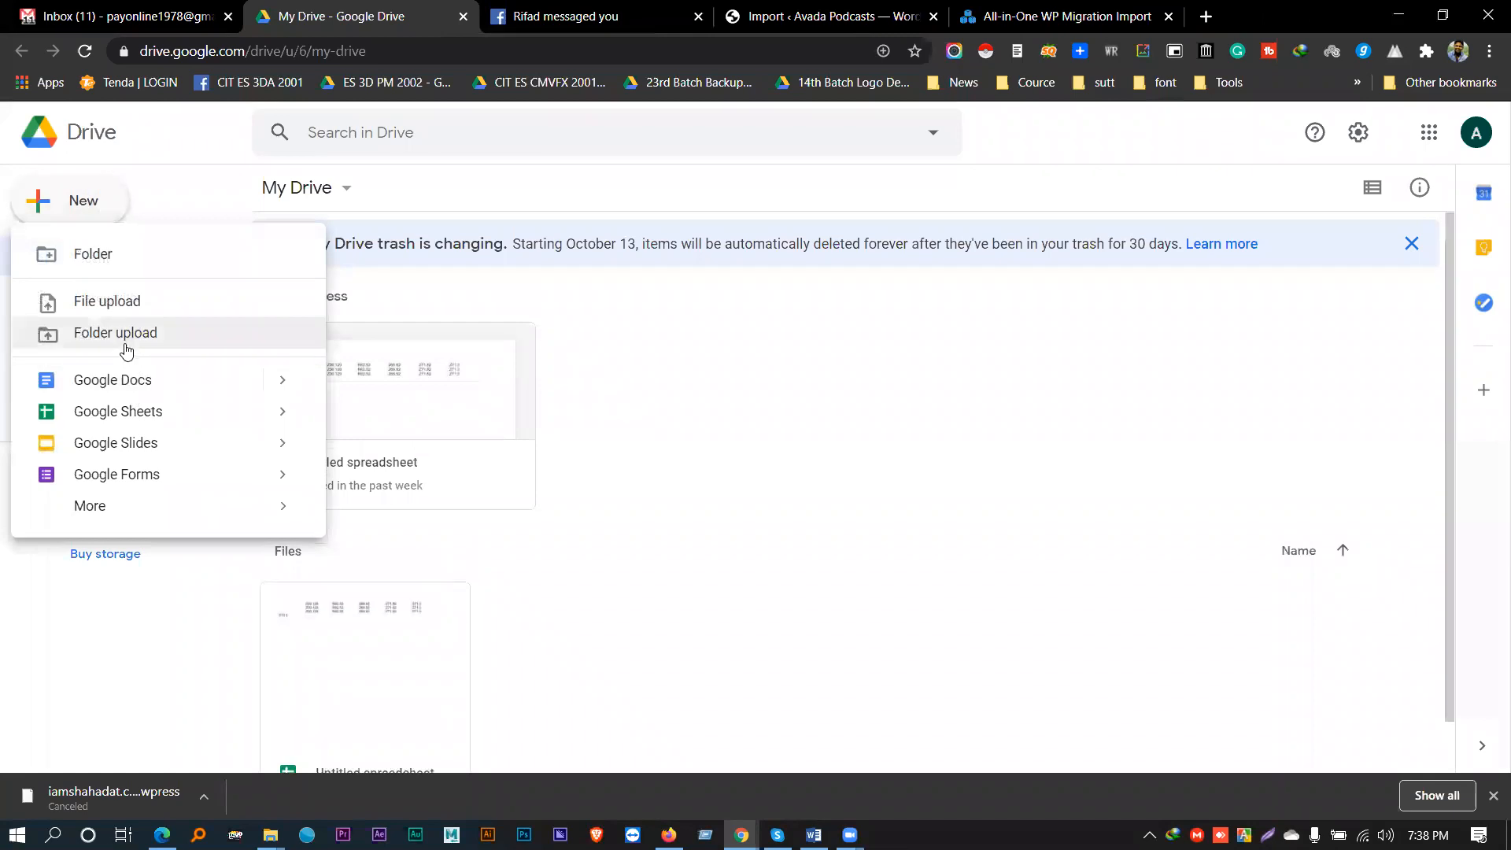
{"action": "left_click", "coordinate": [91, 260]}
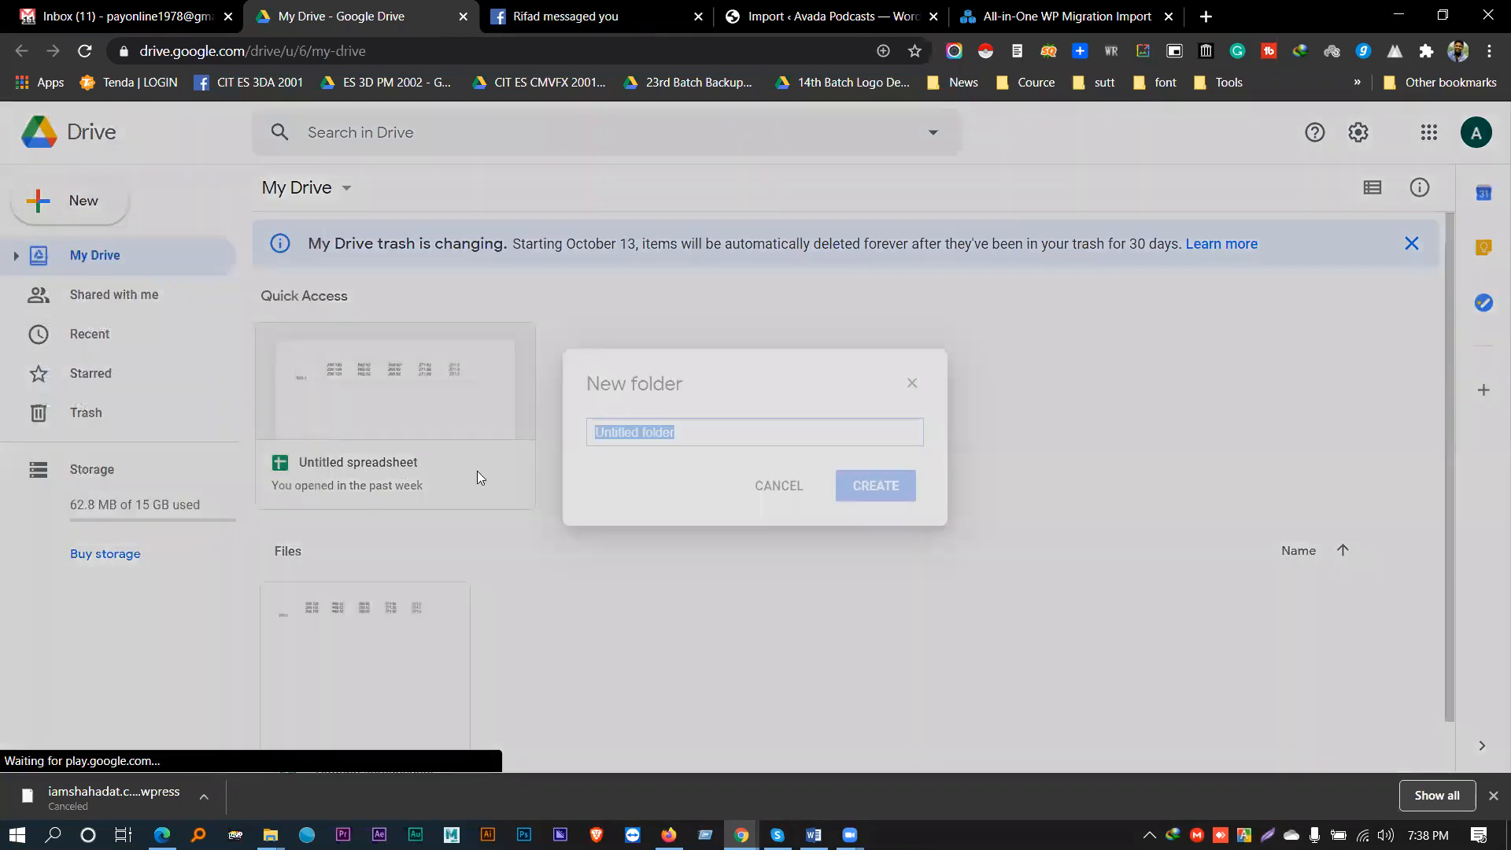
{"action": "type", "text": "WP"}
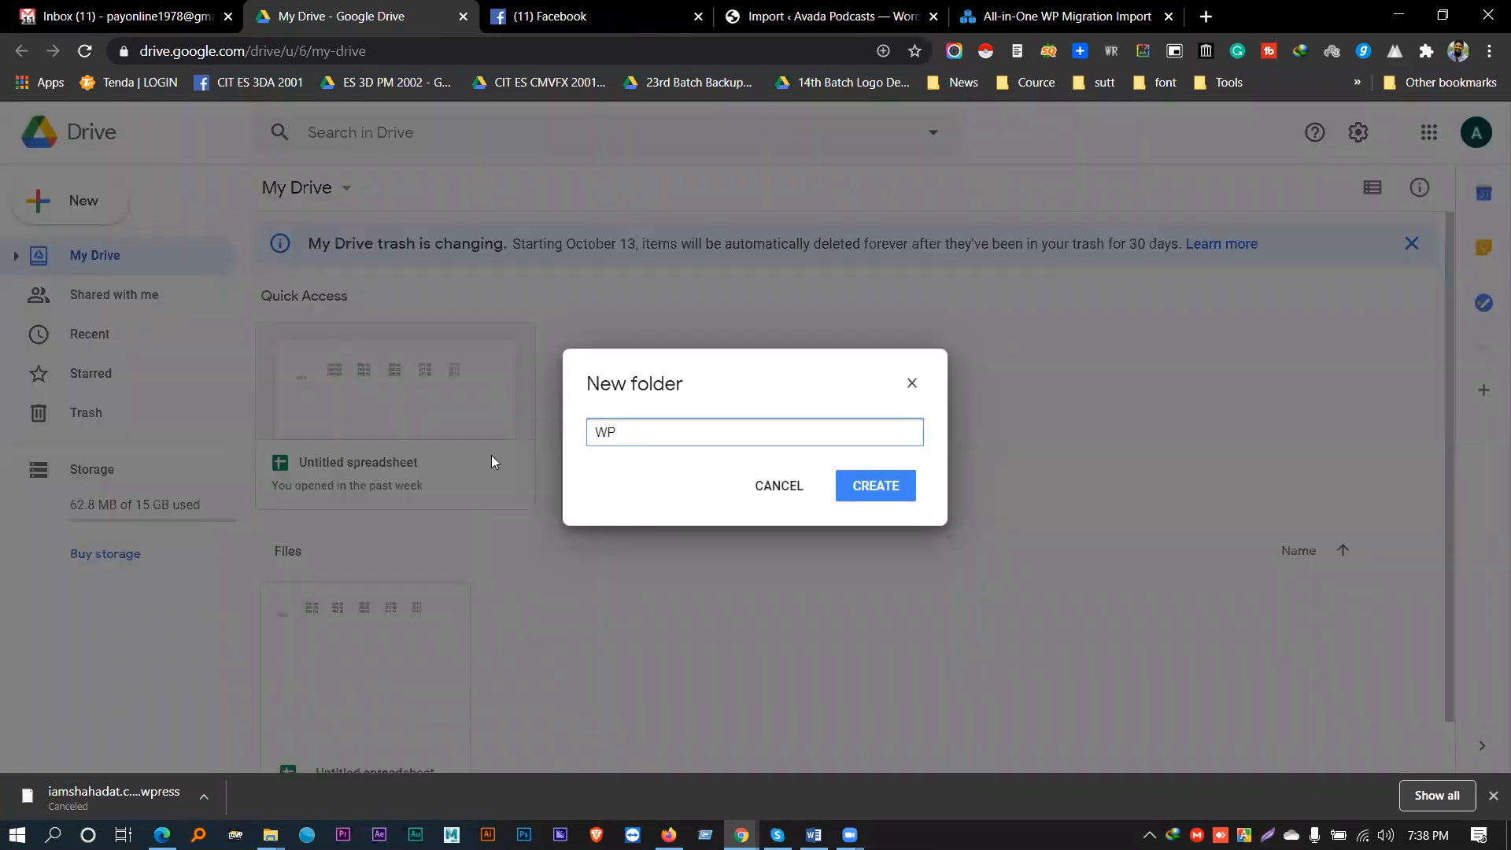
{"action": "type", "text": "_Class_4"}
{"action": "left_click", "coordinate": [872, 488]}
- Upload all-in-one-wp-migration-unlimited-extension.zip into the WP_Class_4 folder
{"action": "double_click", "coordinate": [371, 482]}
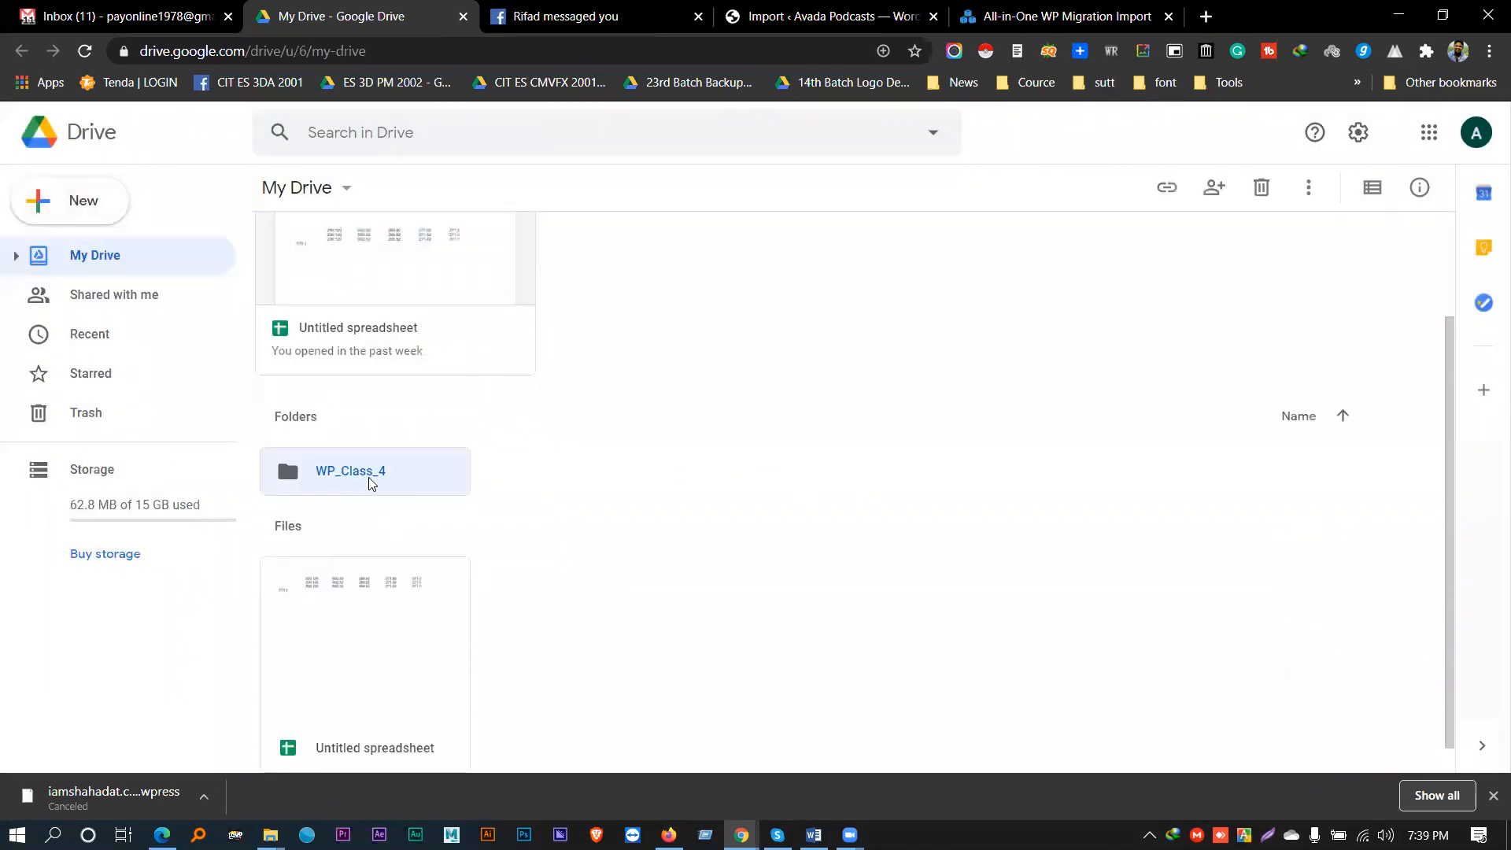
{"action": "right_click", "coordinate": [675, 471]}
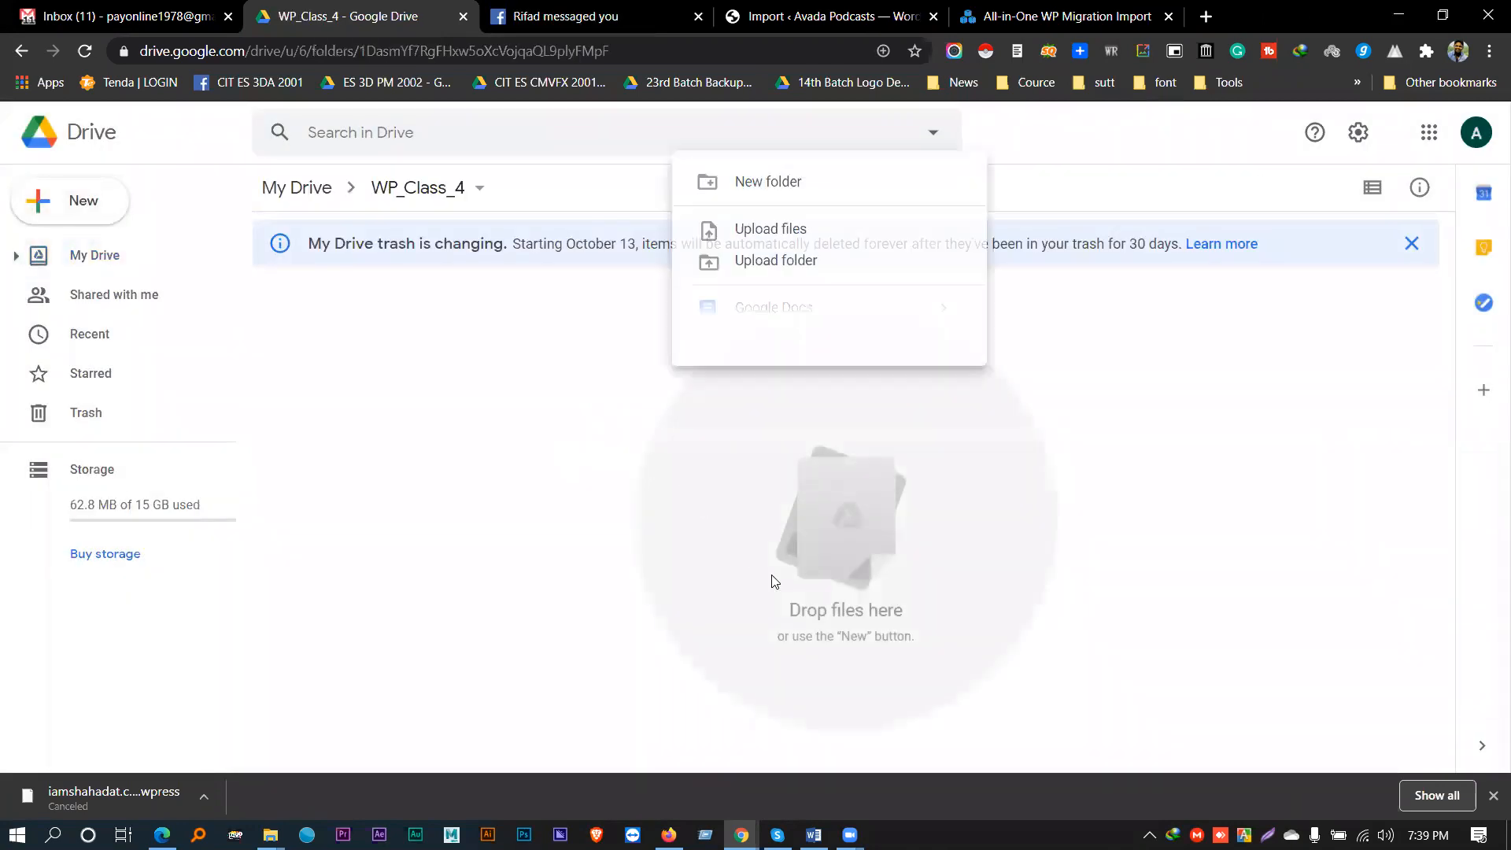
{"action": "left_click", "coordinate": [751, 234]}
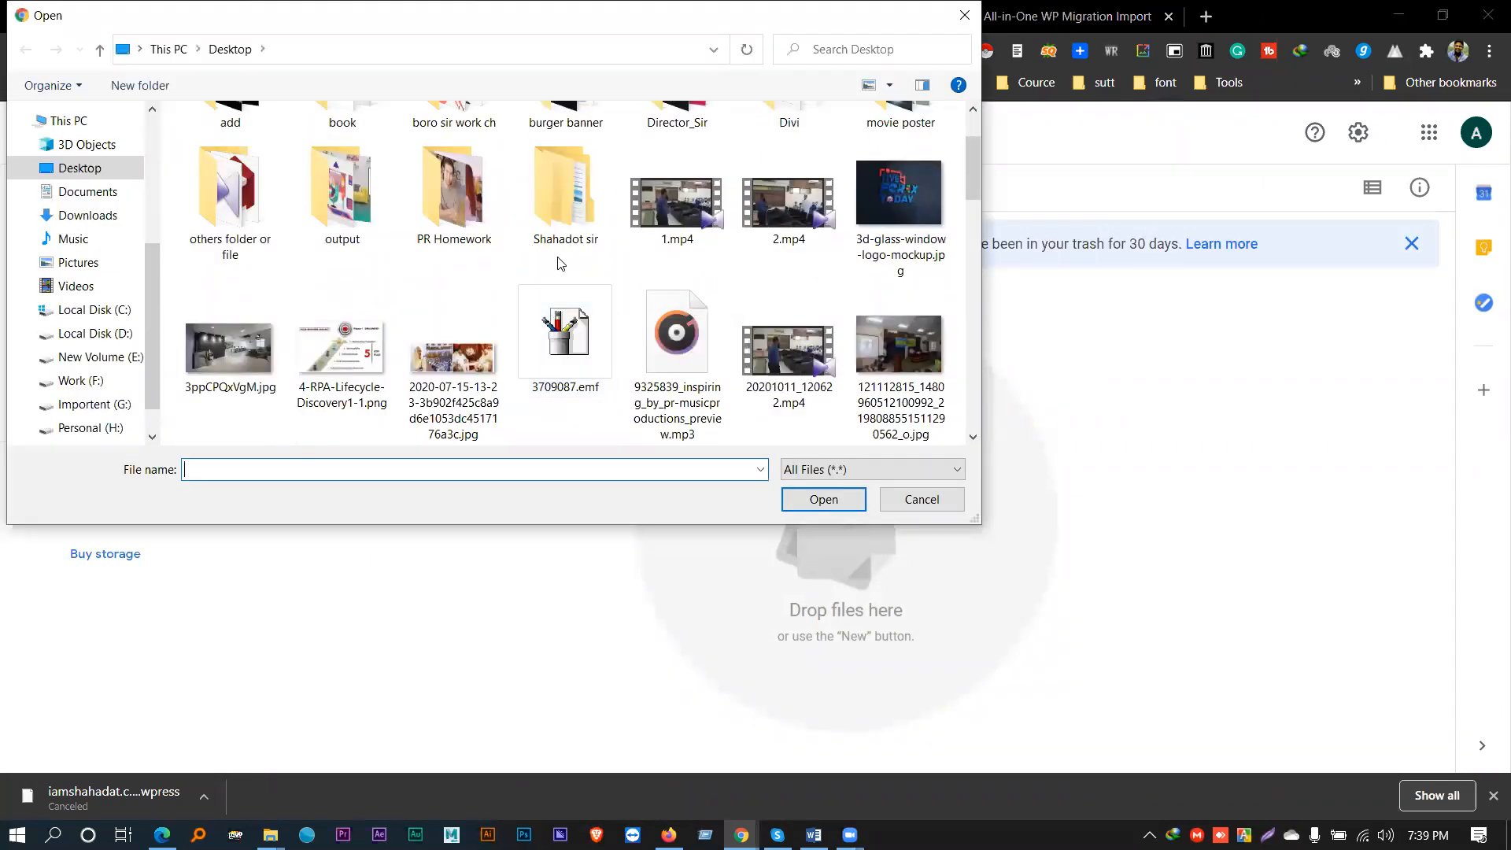
{"action": "scroll", "coordinate": [563, 270], "scroll_direction": "down", "scroll_amount": 3}
{"action": "left_click", "coordinate": [453, 175]}
{"action": "left_click", "coordinate": [546, 186]}
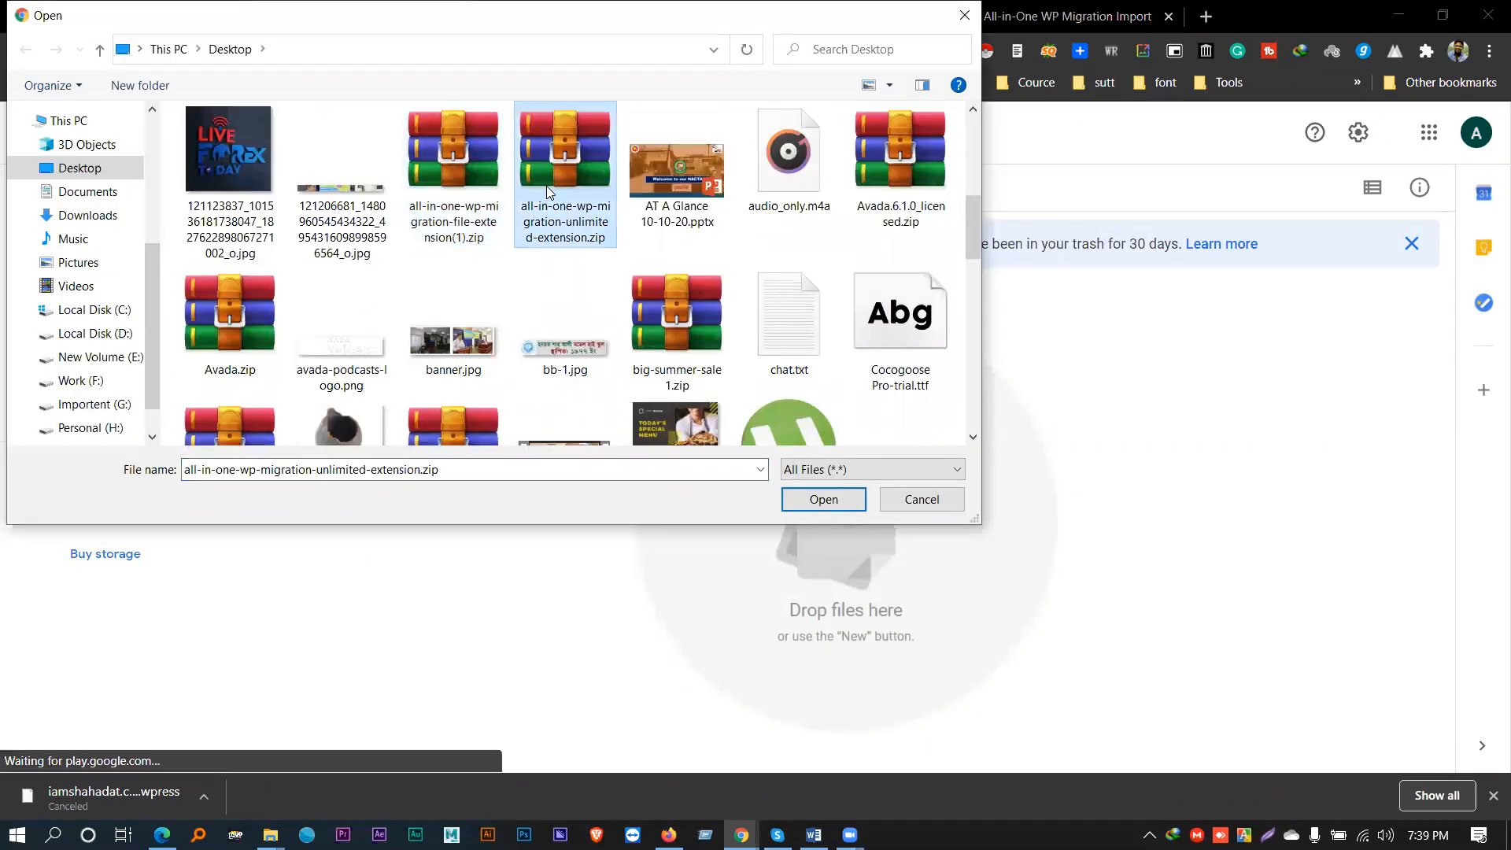
{"action": "double_click", "coordinate": [546, 186]}
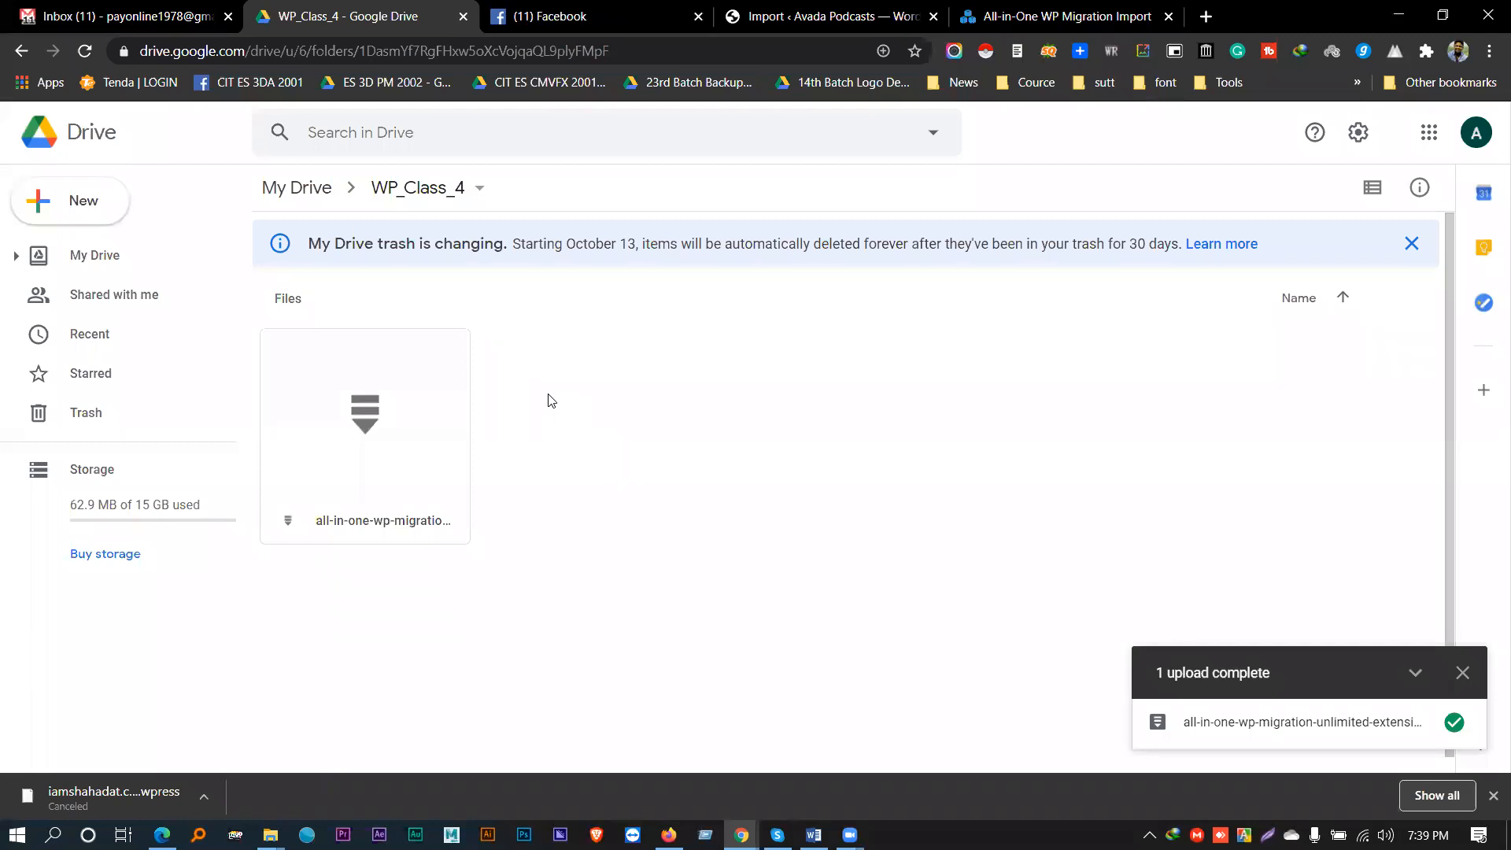
{"action": "left_click", "coordinate": [1462, 672]}
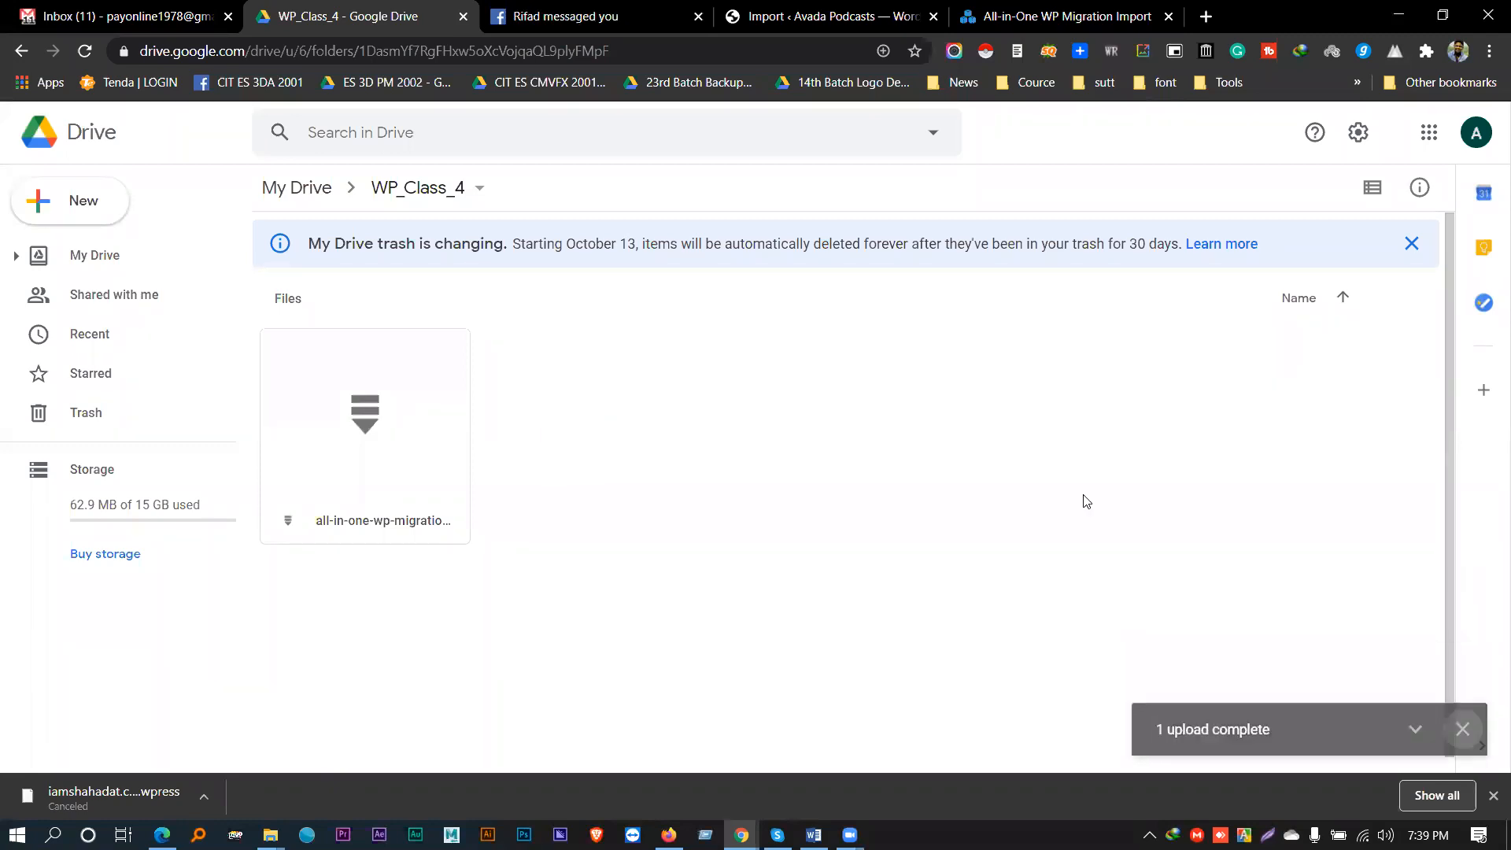
- View the WP_Class_4 folder's sharing settings, then close them
{"action": "left_click", "coordinate": [478, 188]}
{"action": "left_click", "coordinate": [482, 320]}
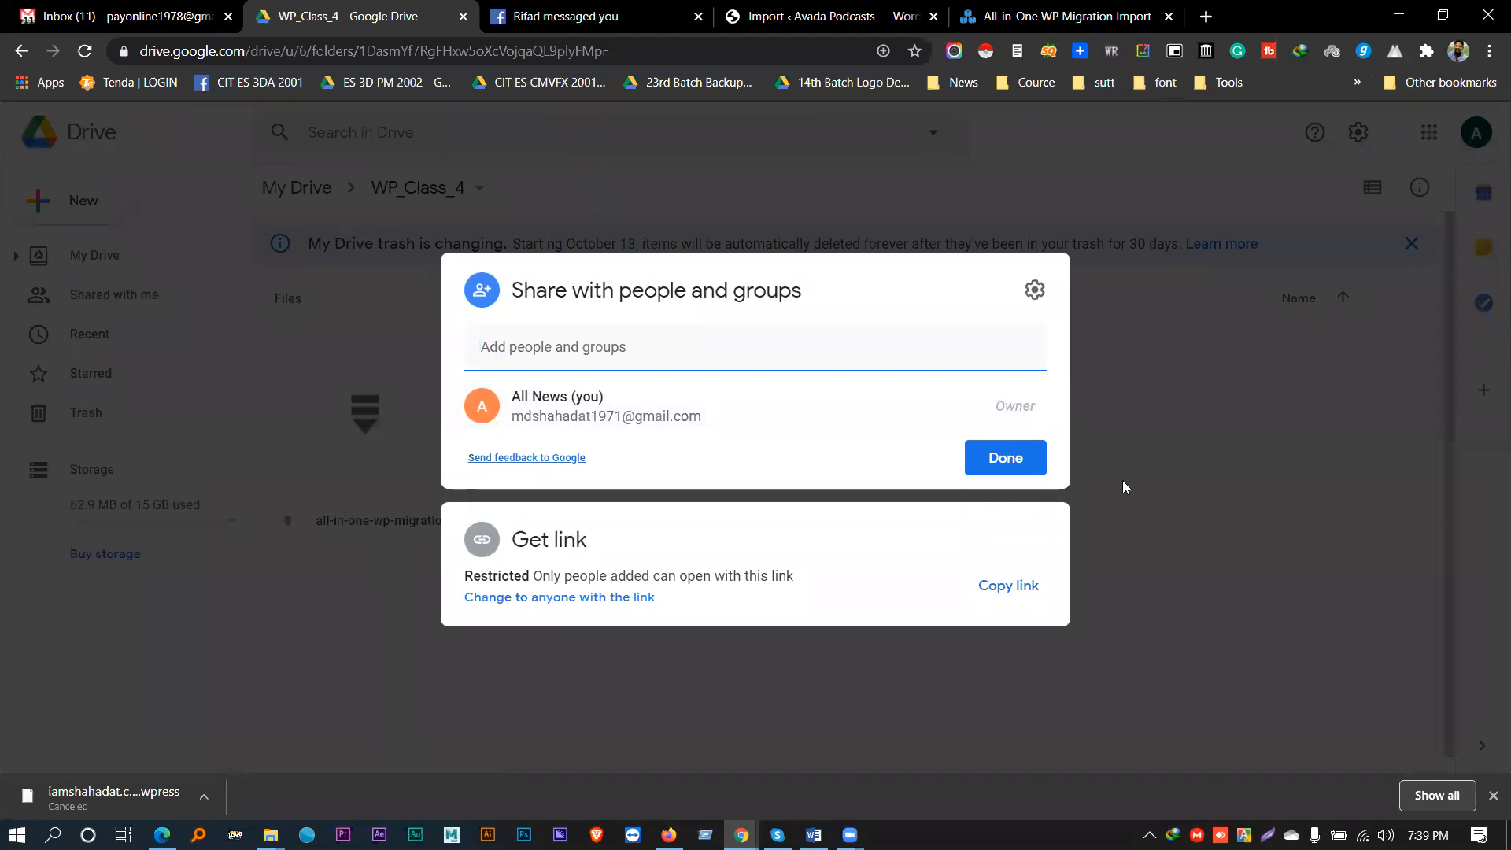
{"action": "key", "text": "Escape"}
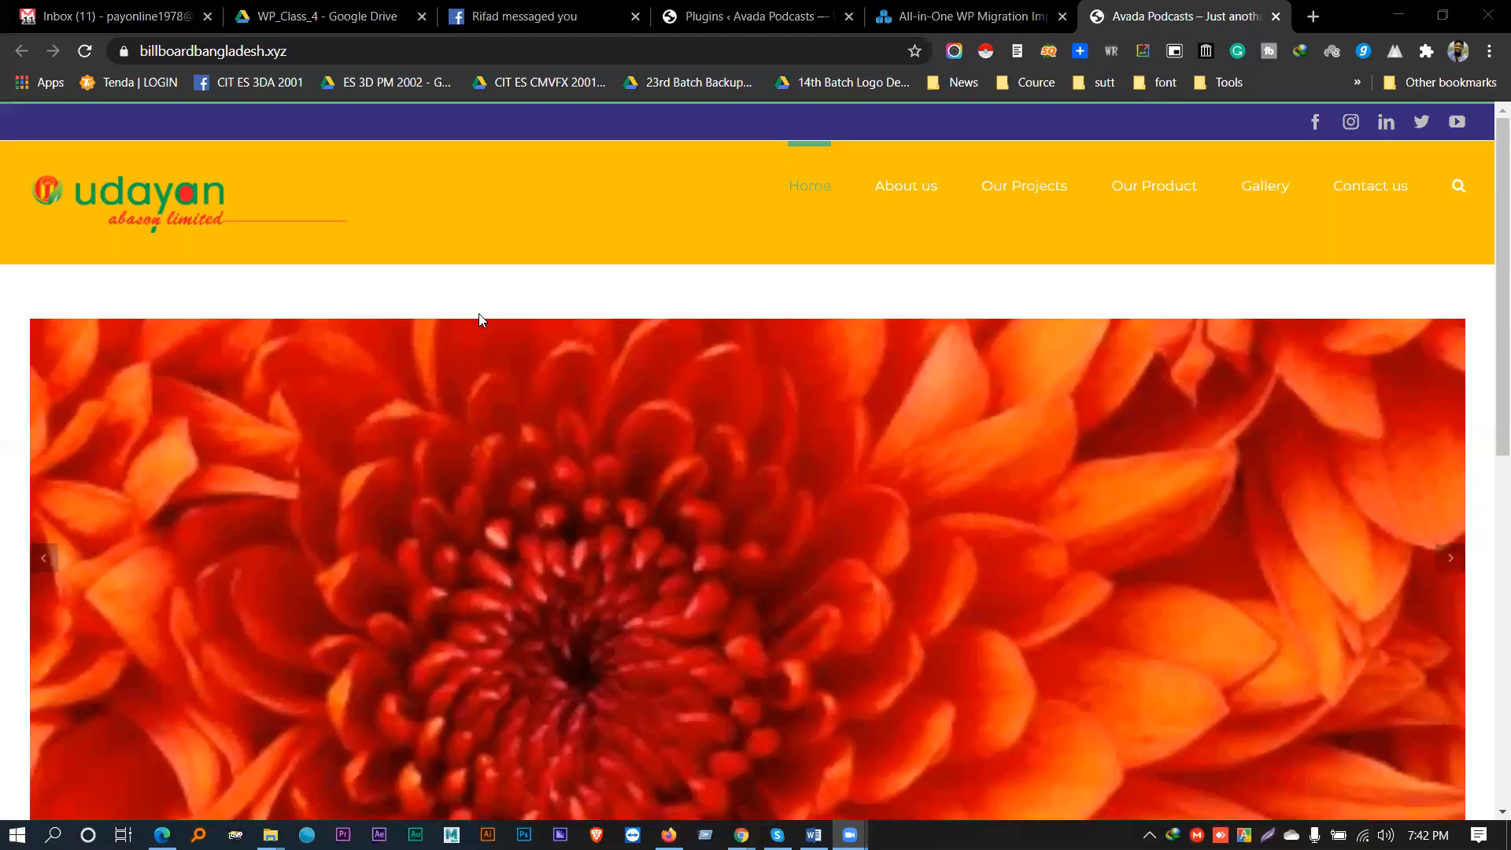
- Scroll through the live home page and open Chrome's Inspect developer tools on it
{"action": "scroll", "coordinate": [477, 315], "scroll_direction": "down", "scroll_amount": 3}
{"action": "scroll", "coordinate": [477, 321], "scroll_direction": "up", "scroll_amount": 3}
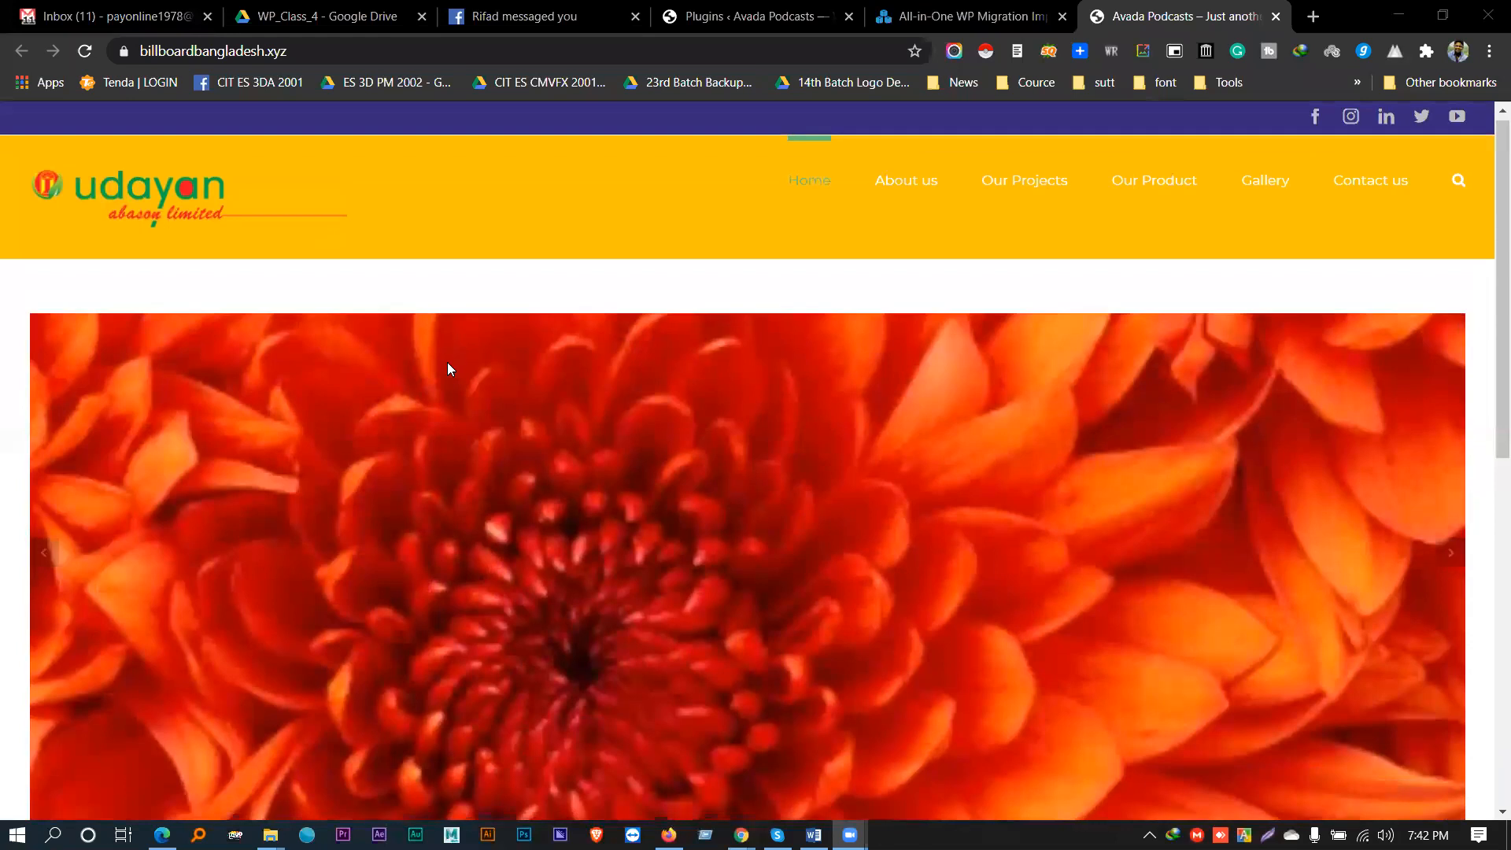
{"action": "scroll", "coordinate": [446, 364], "scroll_direction": "down", "scroll_amount": 4}
{"action": "scroll", "coordinate": [252, 339], "scroll_direction": "up", "scroll_amount": 5}
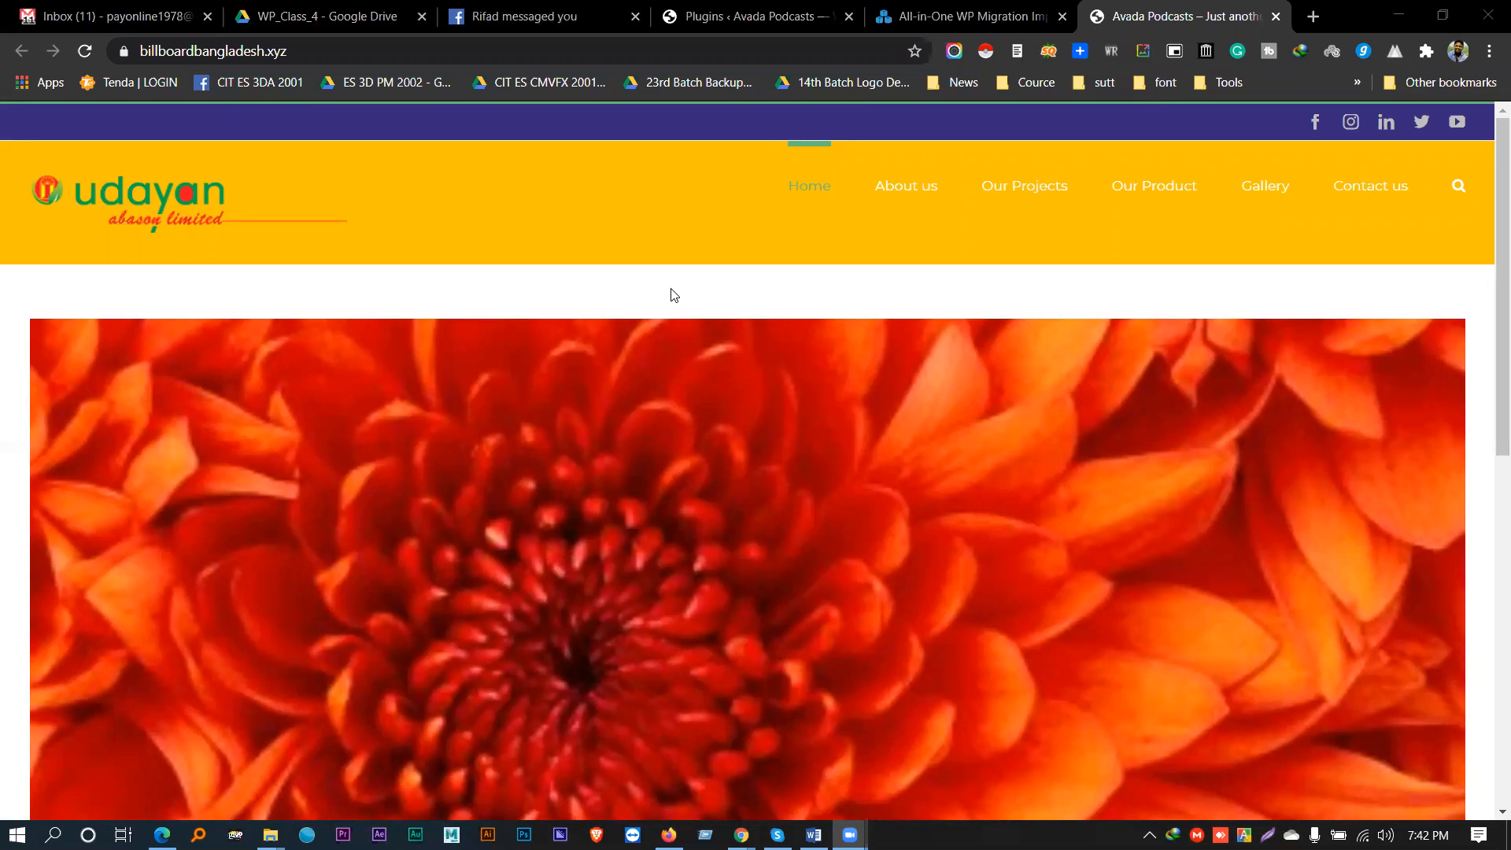
{"action": "right_click", "coordinate": [670, 291]}
{"action": "left_click", "coordinate": [652, 282]}
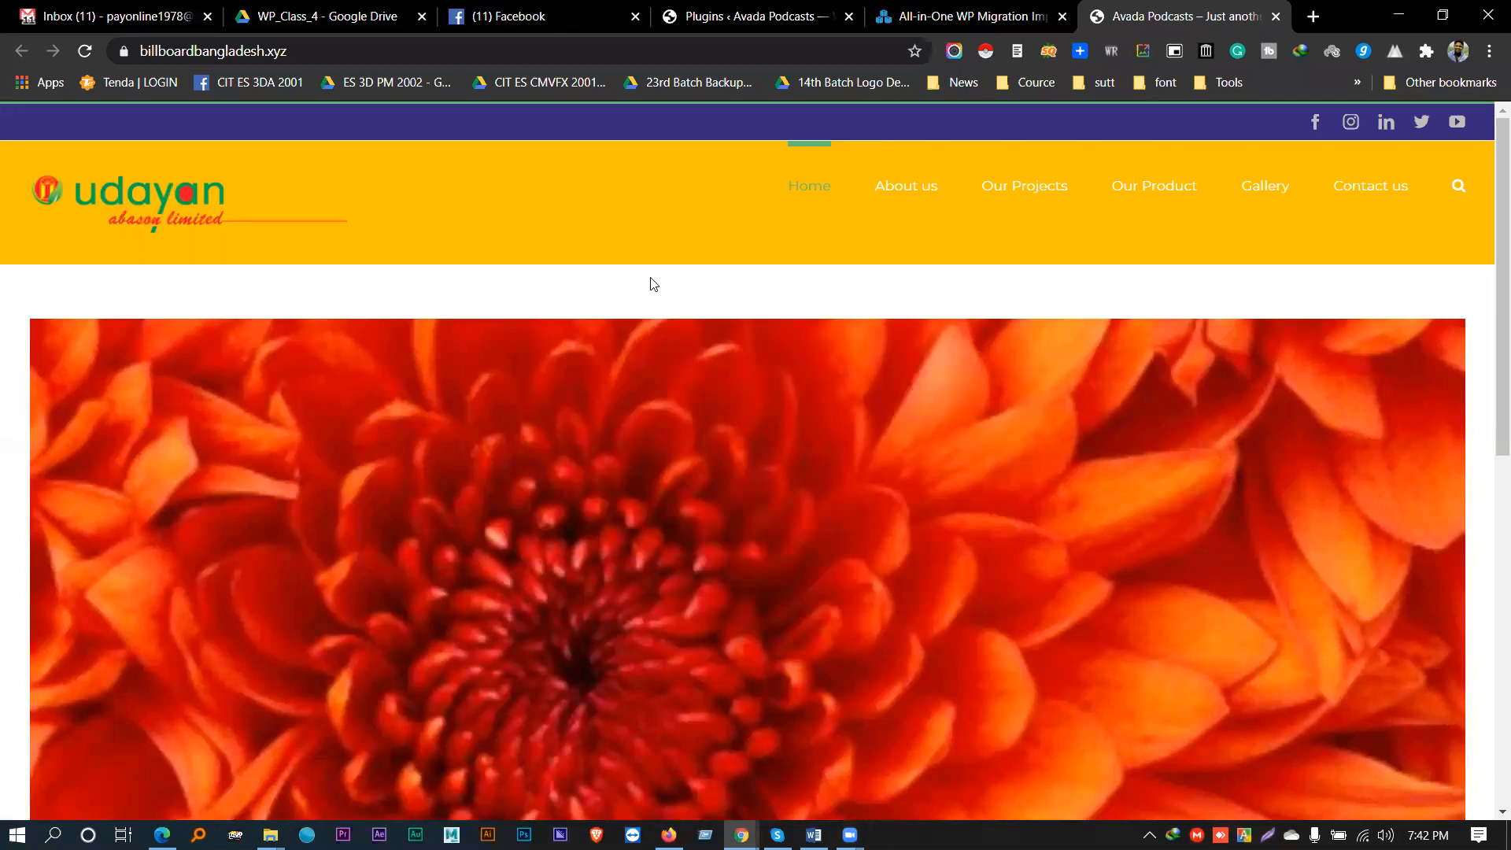
{"action": "right_click", "coordinate": [652, 282]}
{"action": "left_click", "coordinate": [706, 621]}
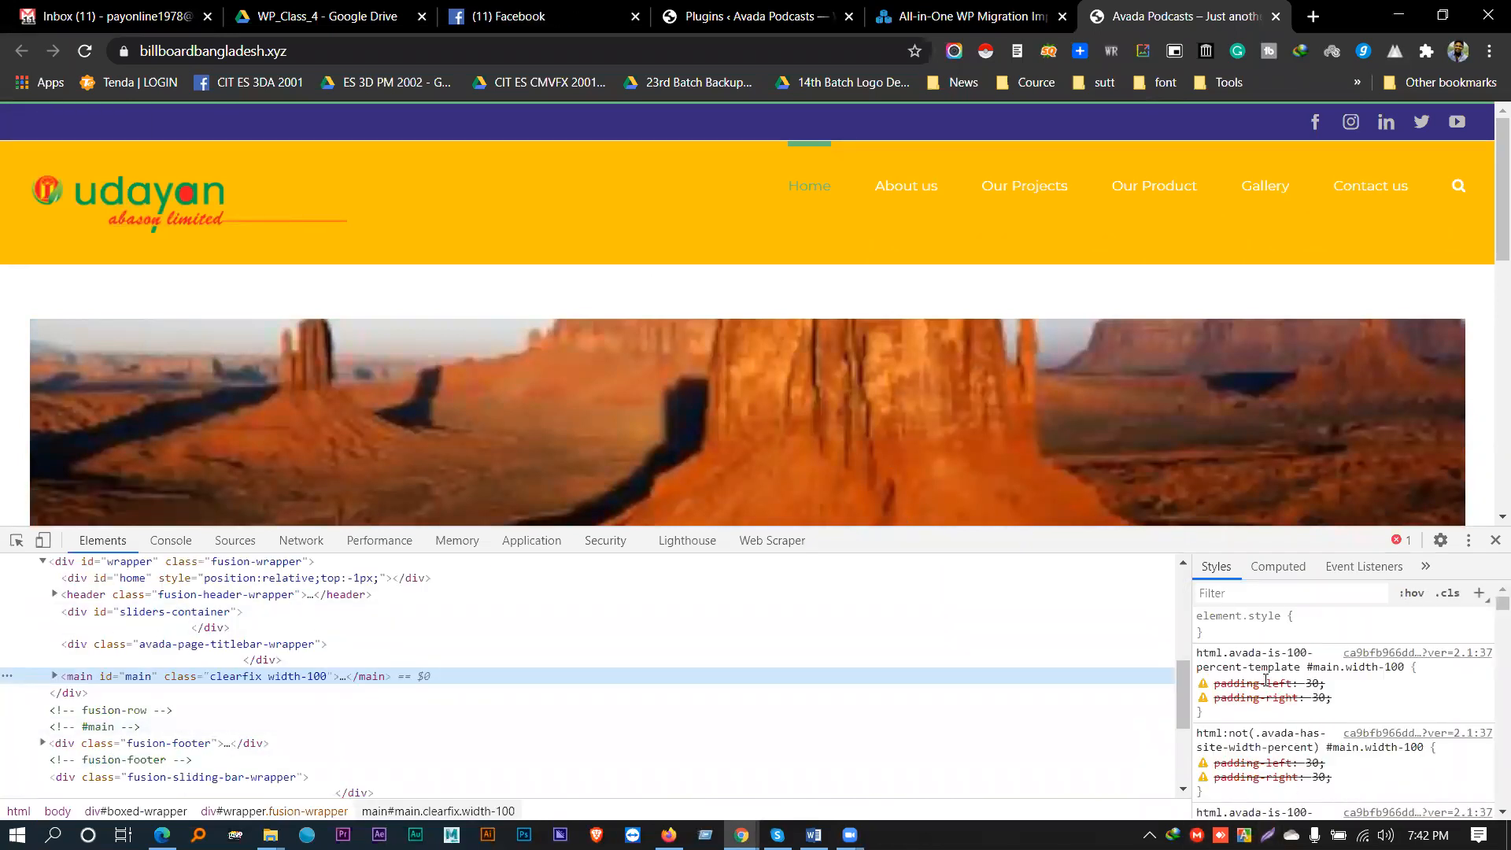
- Toggle the #main element's 55px top and bottom padding off and back on to compare
{"action": "scroll", "coordinate": [1266, 682], "scroll_direction": "down", "scroll_amount": 5}
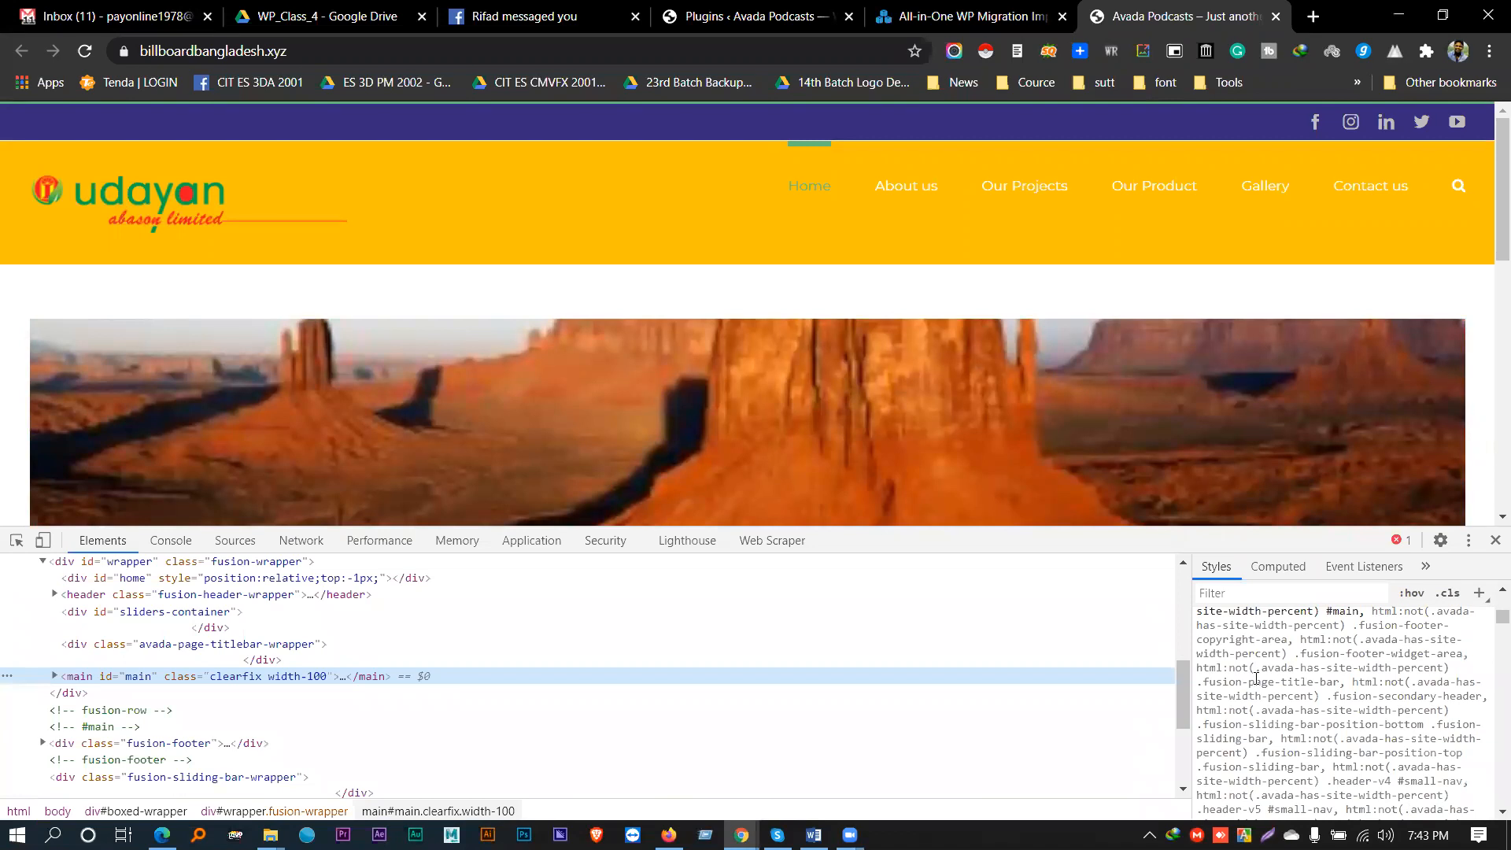
{"action": "scroll", "coordinate": [1257, 679], "scroll_direction": "down", "scroll_amount": 8}
{"action": "scroll", "coordinate": [1256, 679], "scroll_direction": "down", "scroll_amount": 5}
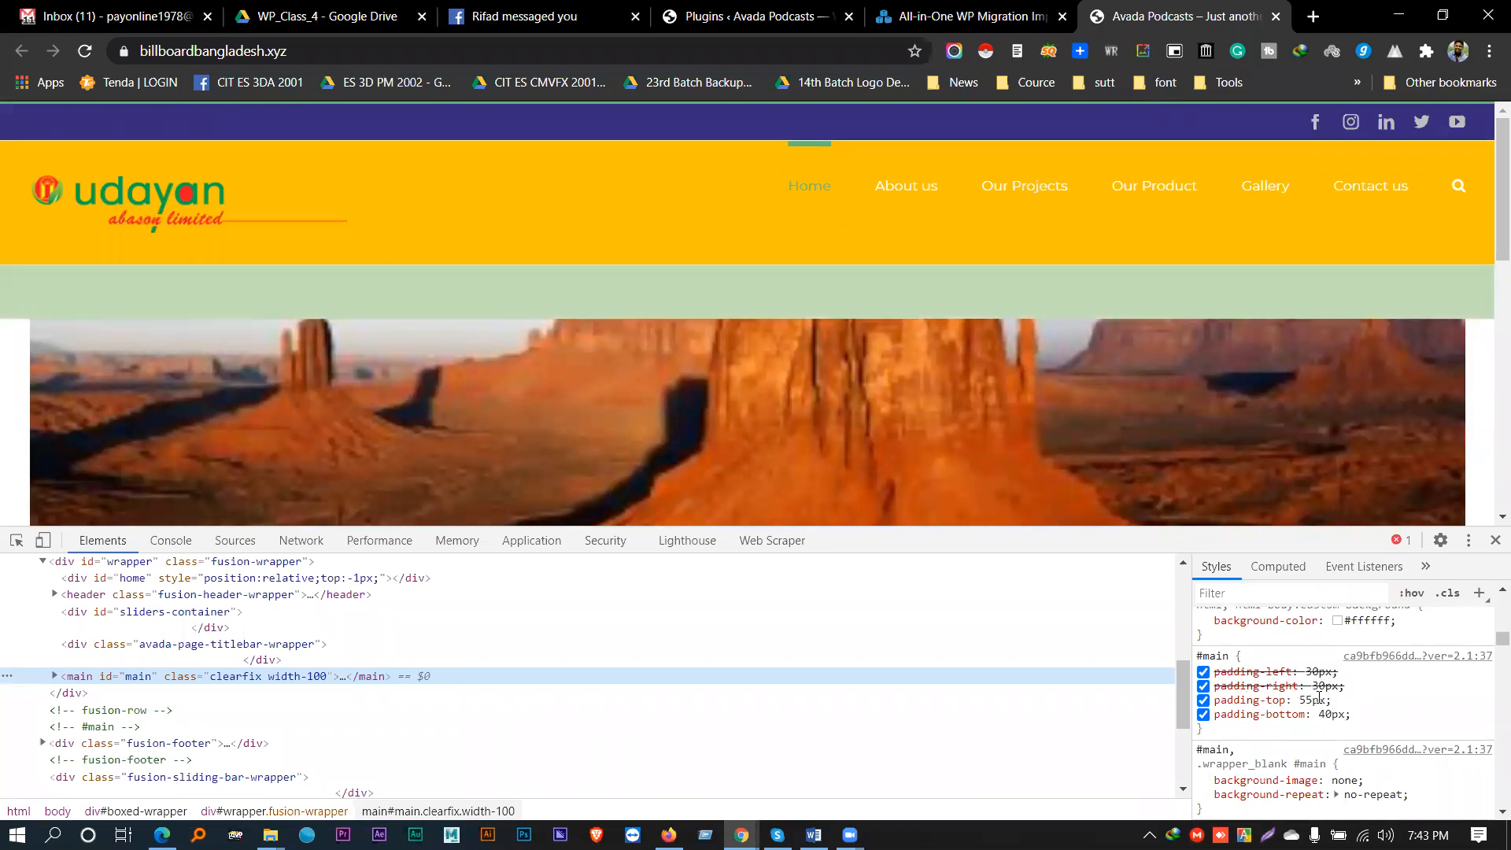
{"action": "left_click", "coordinate": [1301, 699]}
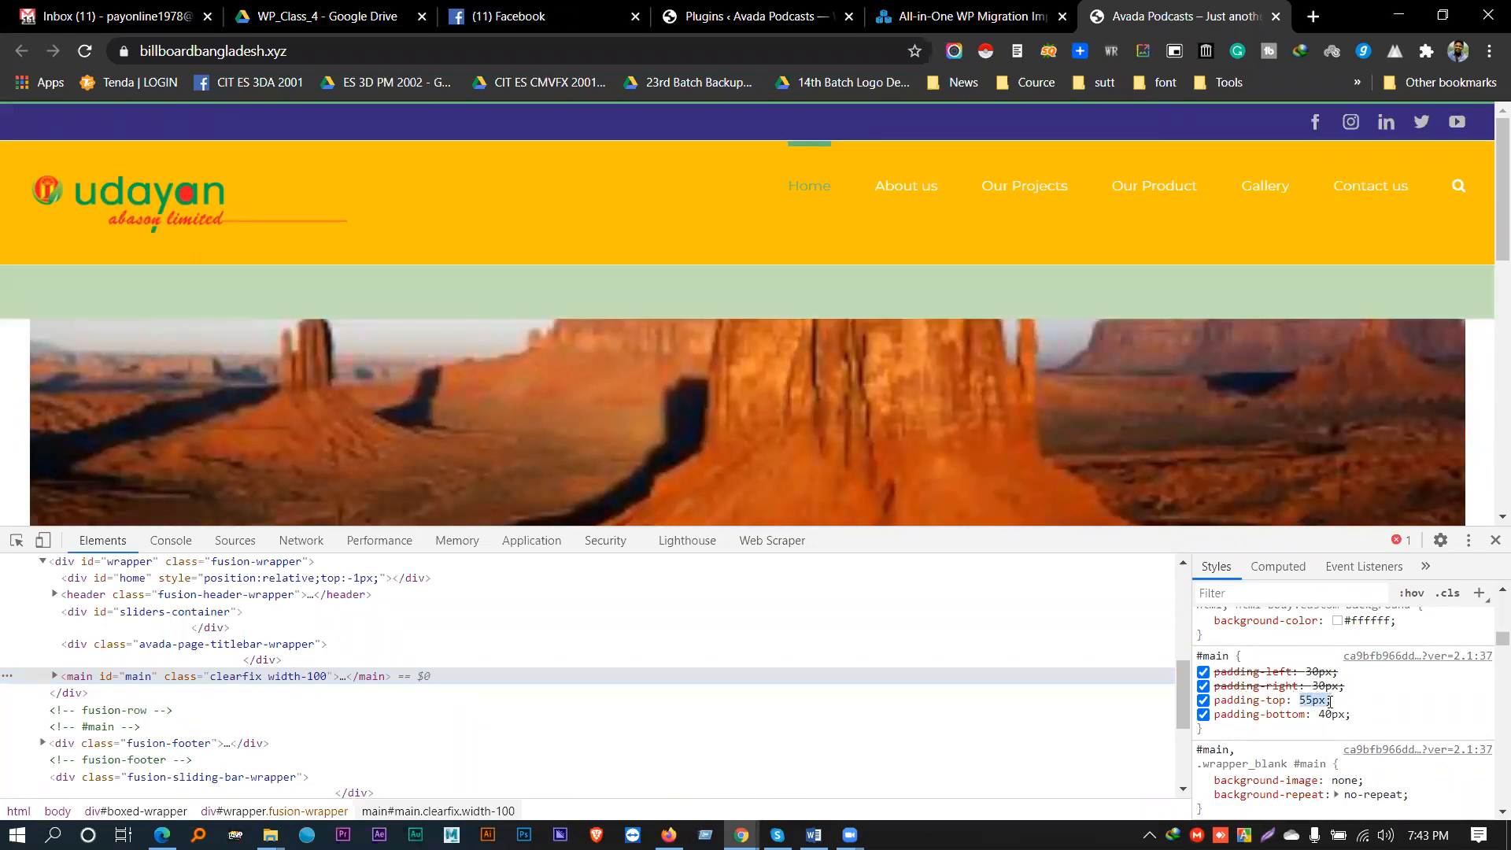
{"action": "left_click", "coordinate": [1202, 700]}
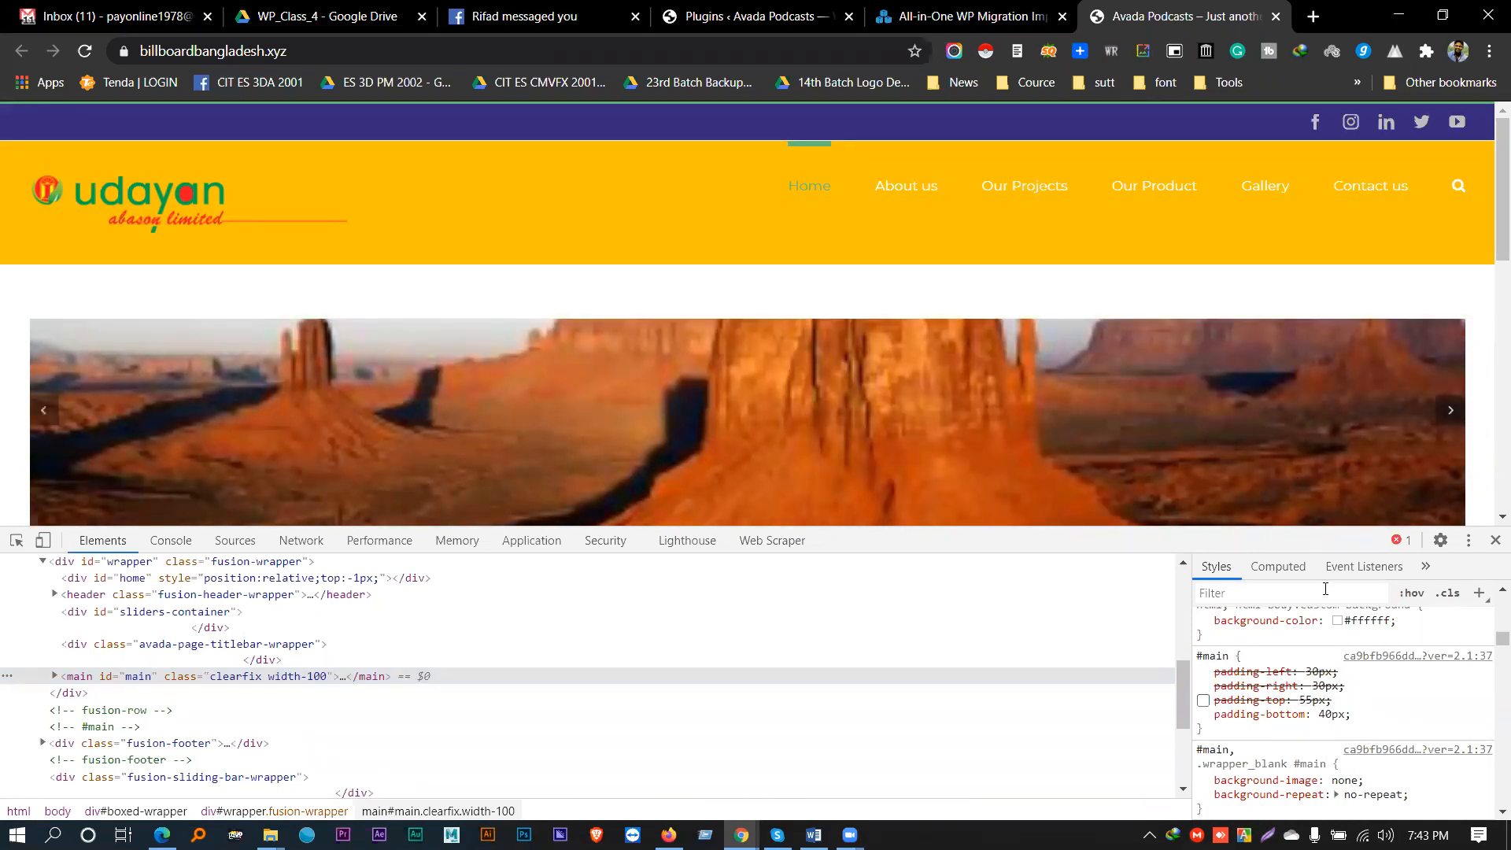
{"action": "left_click", "coordinate": [1202, 715]}
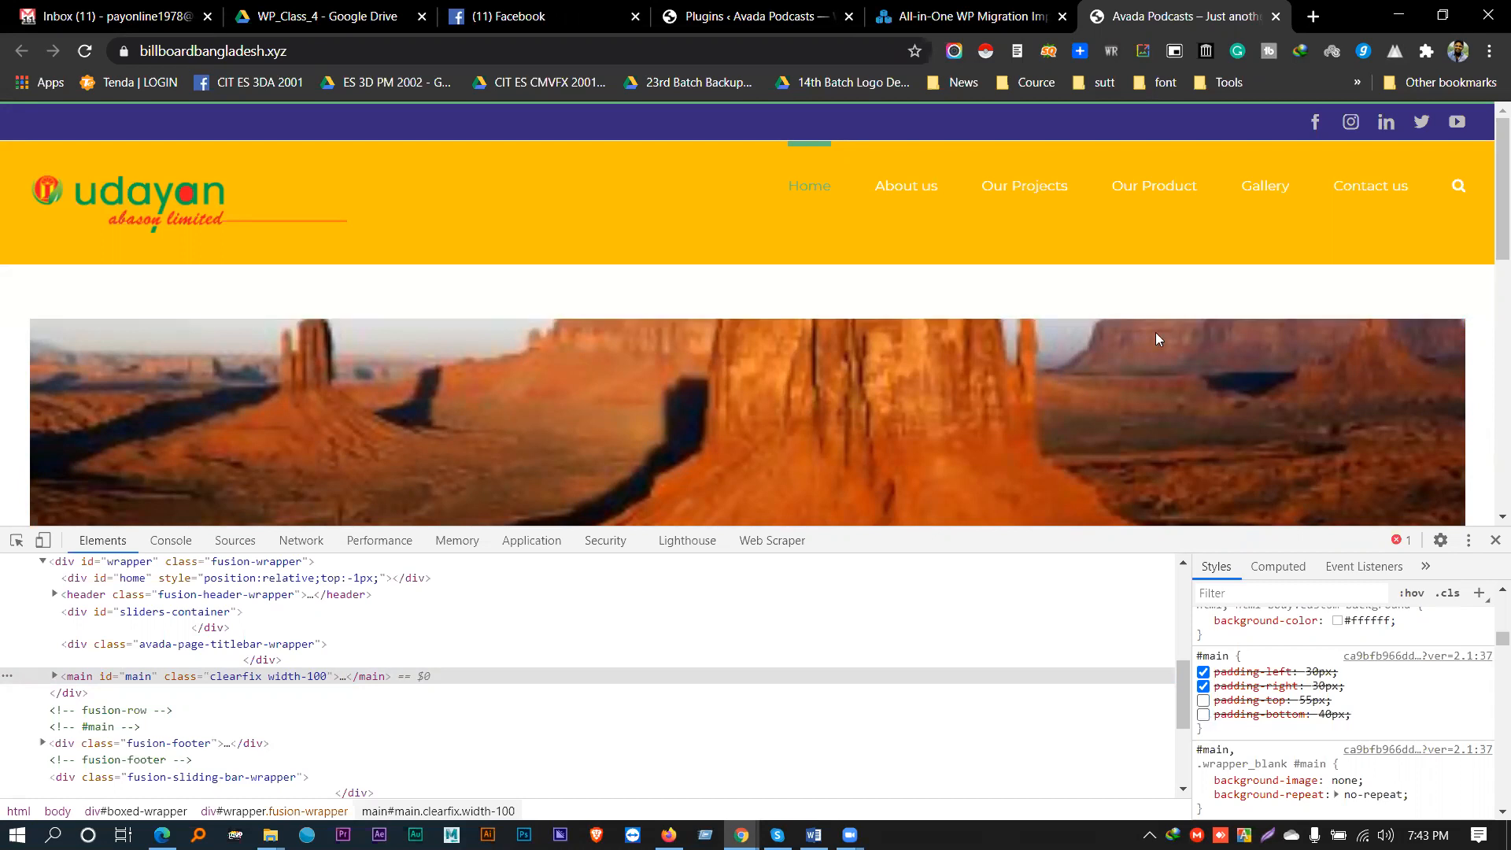
{"action": "scroll", "coordinate": [962, 343], "scroll_direction": "down", "scroll_amount": 1}
{"action": "scroll", "coordinate": [674, 290], "scroll_direction": "up", "scroll_amount": 1}
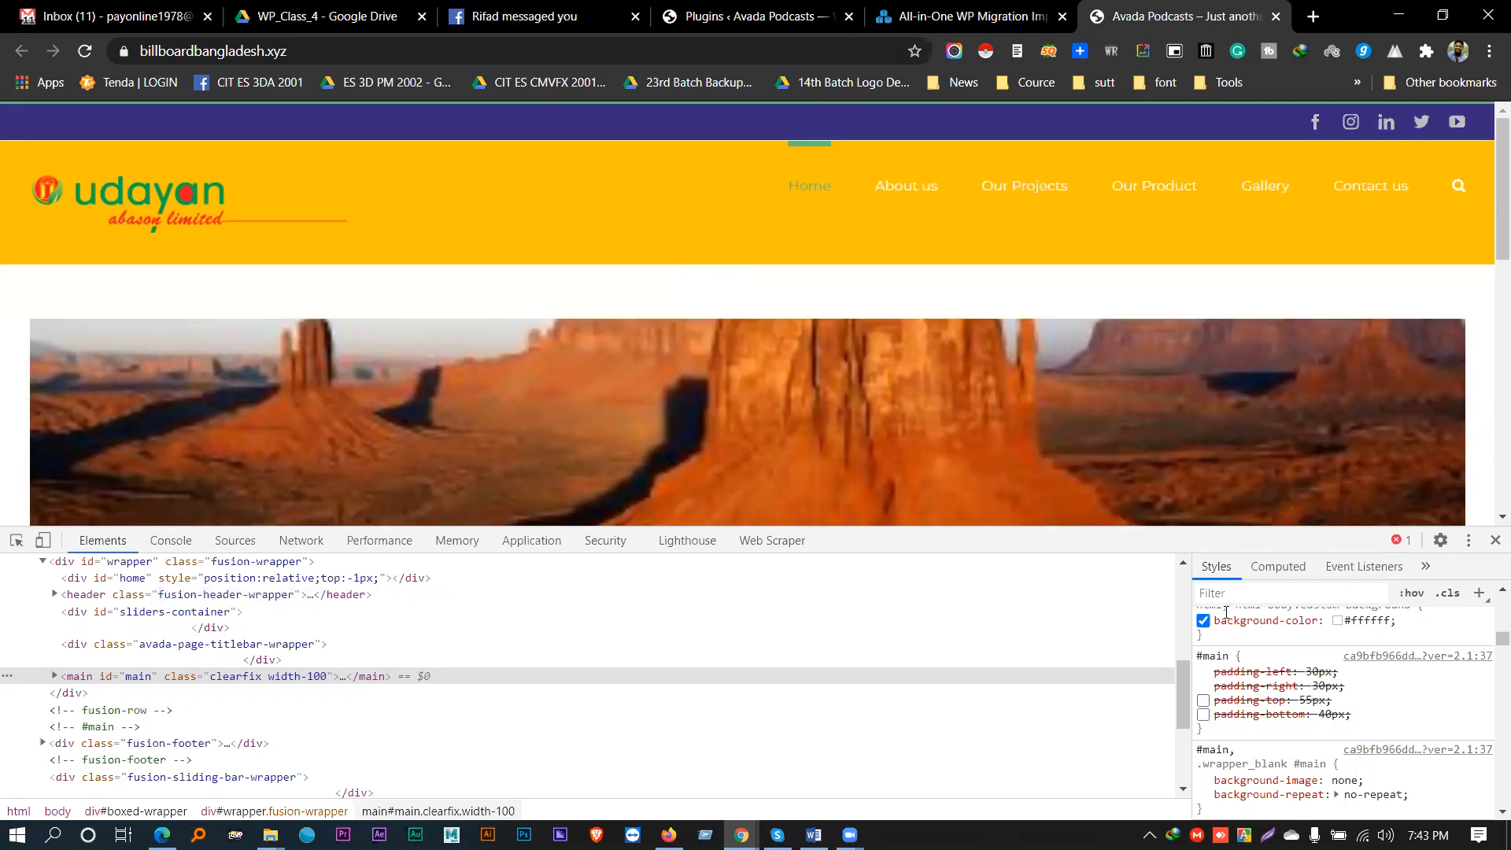
{"action": "scroll", "coordinate": [1306, 706], "scroll_direction": "down", "scroll_amount": 1}
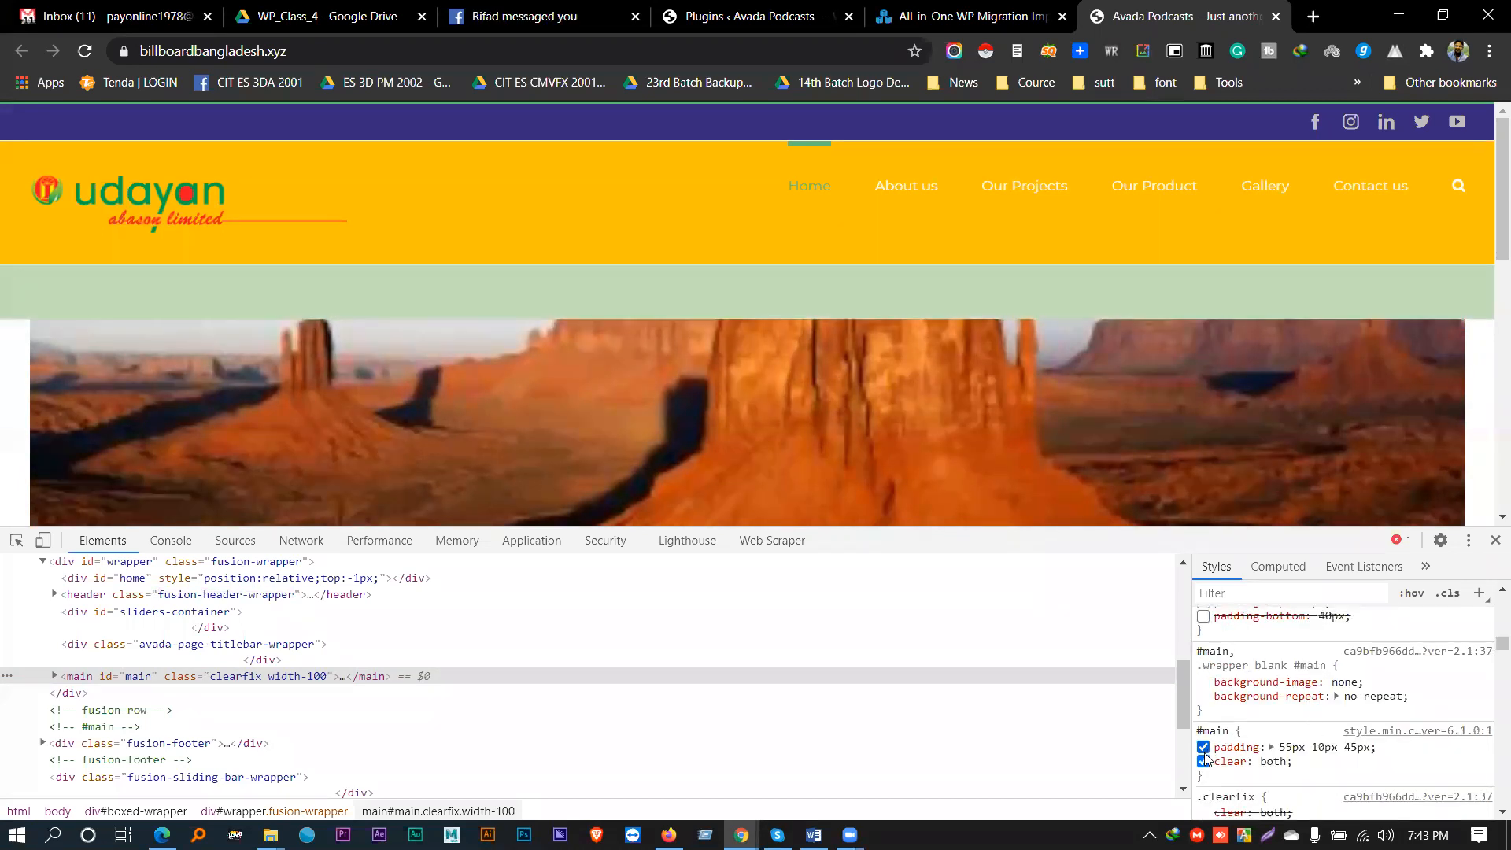
{"action": "scroll", "coordinate": [1204, 755], "scroll_direction": "up", "scroll_amount": 1}
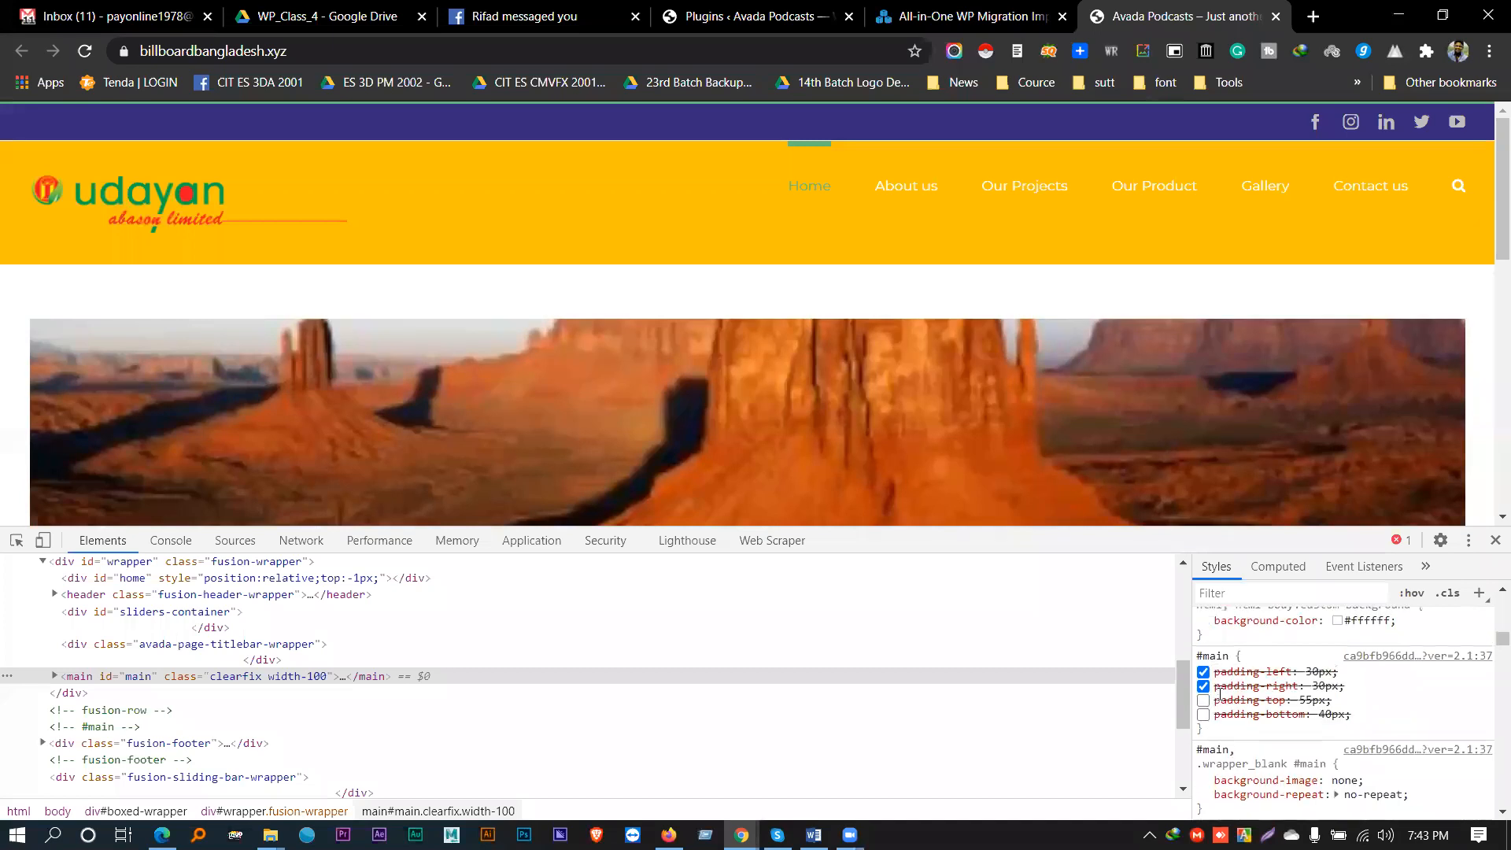
{"action": "left_click", "coordinate": [1203, 715]}
- Disable #main's 55px top and 40px bottom padding and the style.min padding rule
{"action": "scroll", "coordinate": [1216, 716], "scroll_direction": "down", "scroll_amount": 3}
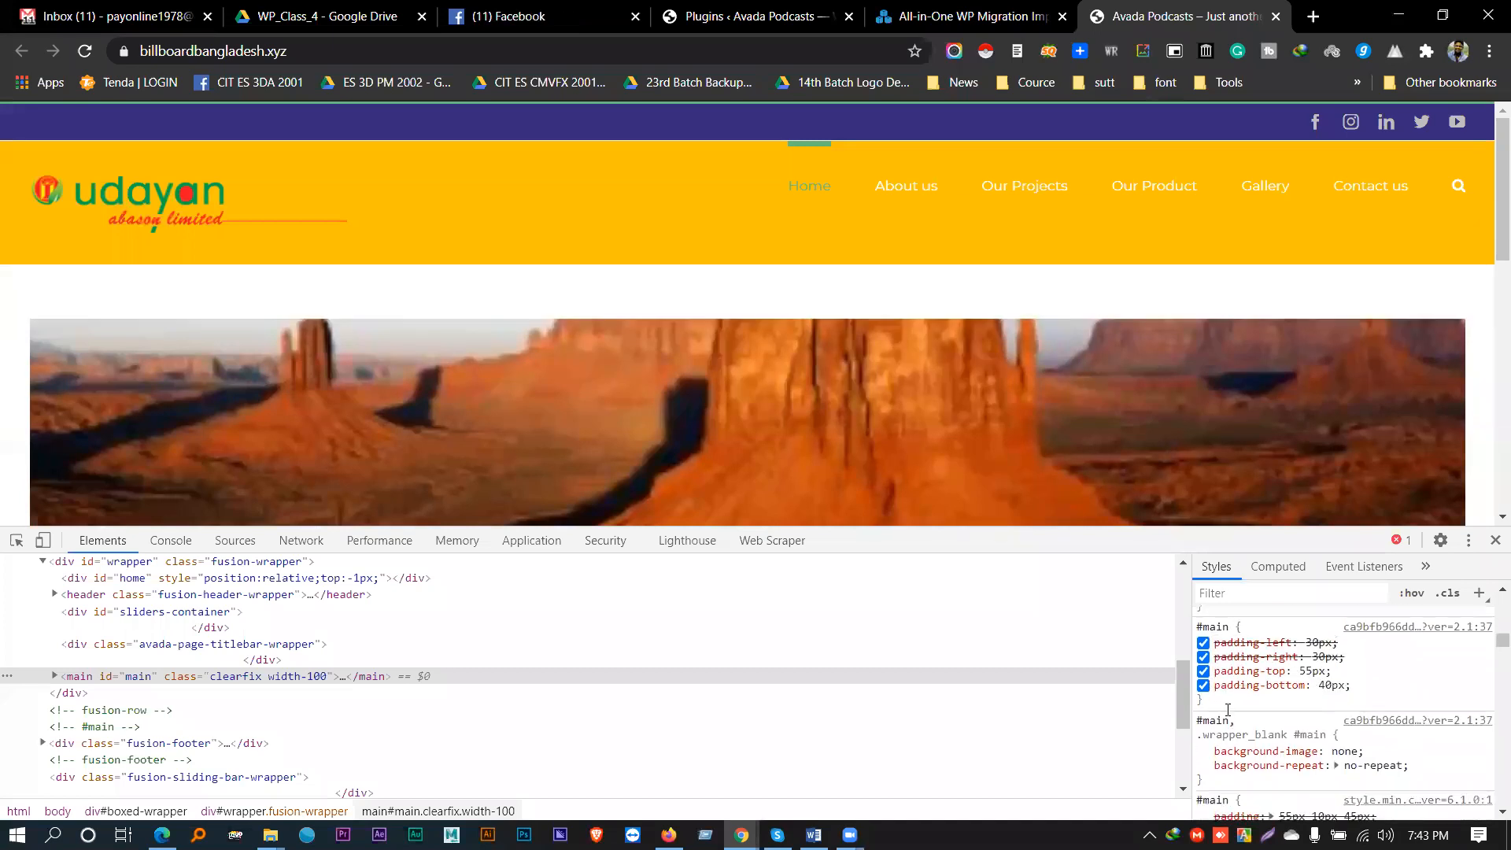
{"action": "scroll", "coordinate": [1228, 714], "scroll_direction": "down", "scroll_amount": 7}
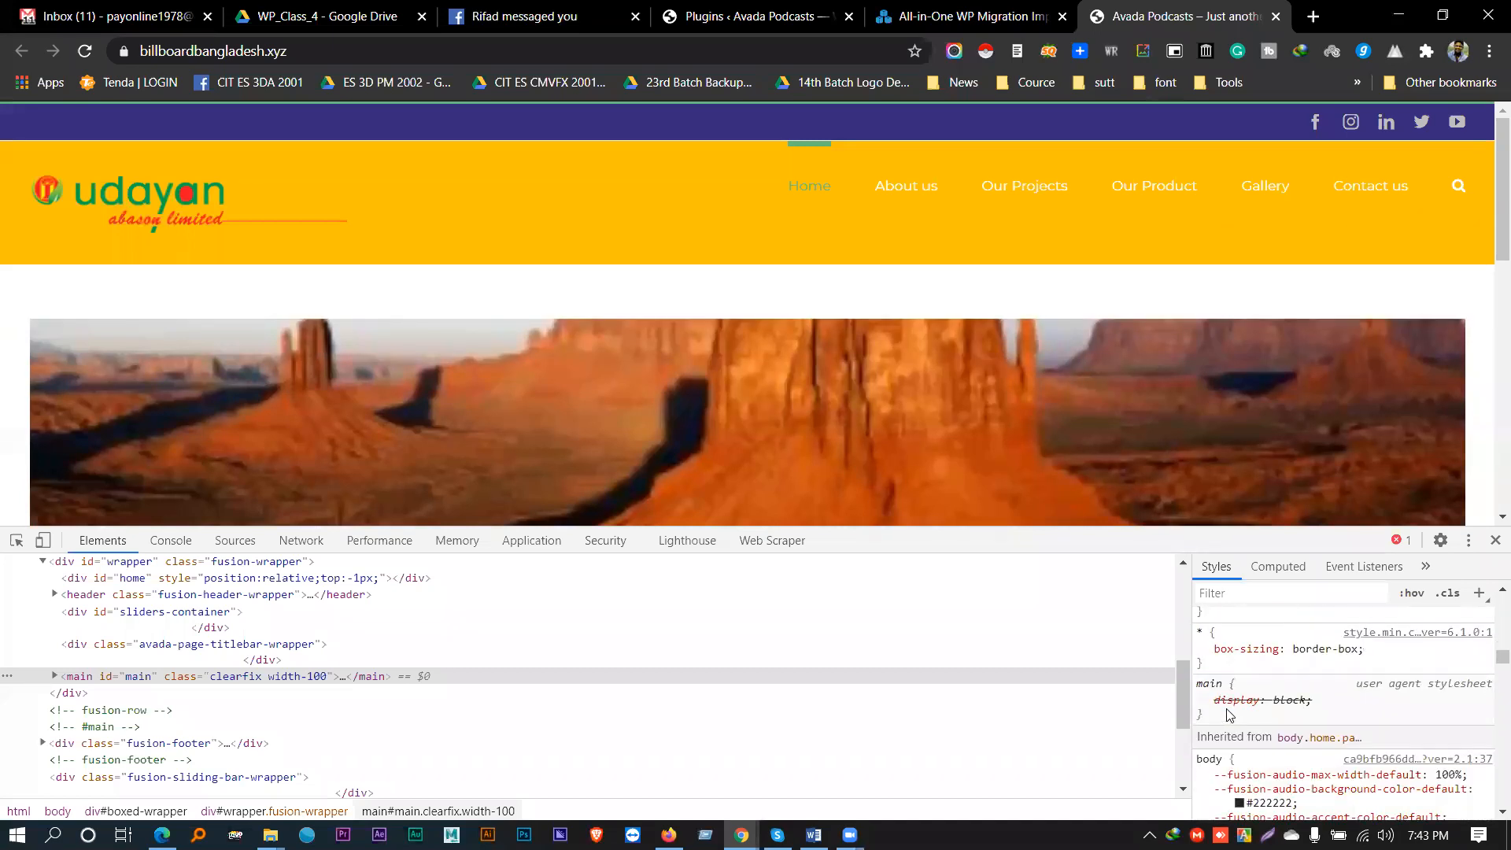
{"action": "scroll", "coordinate": [1227, 712], "scroll_direction": "up", "scroll_amount": 8}
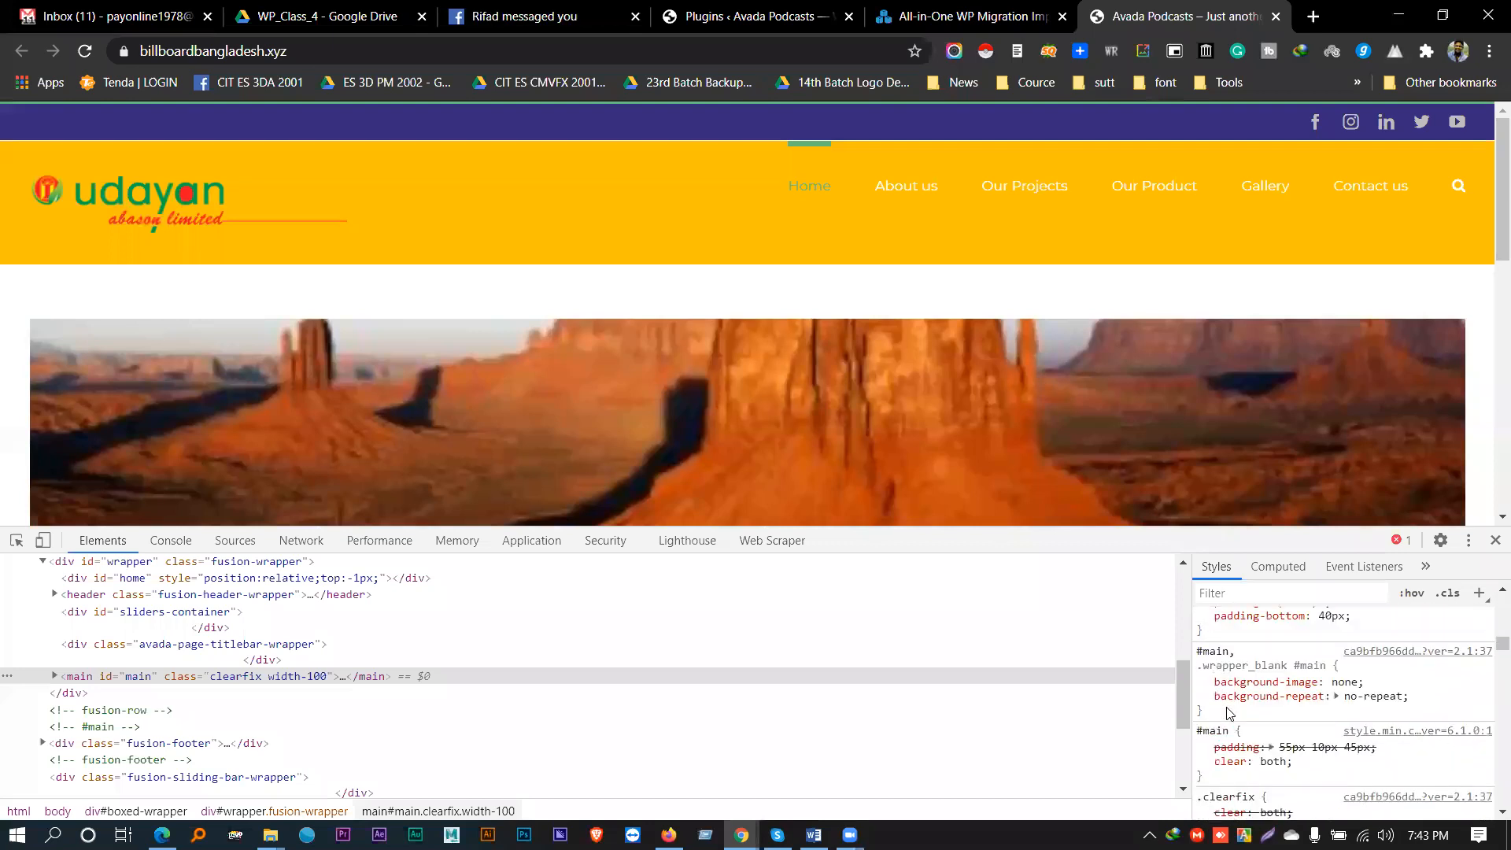
{"action": "left_click", "coordinate": [1203, 700]}
{"action": "left_click", "coordinate": [1203, 715]}
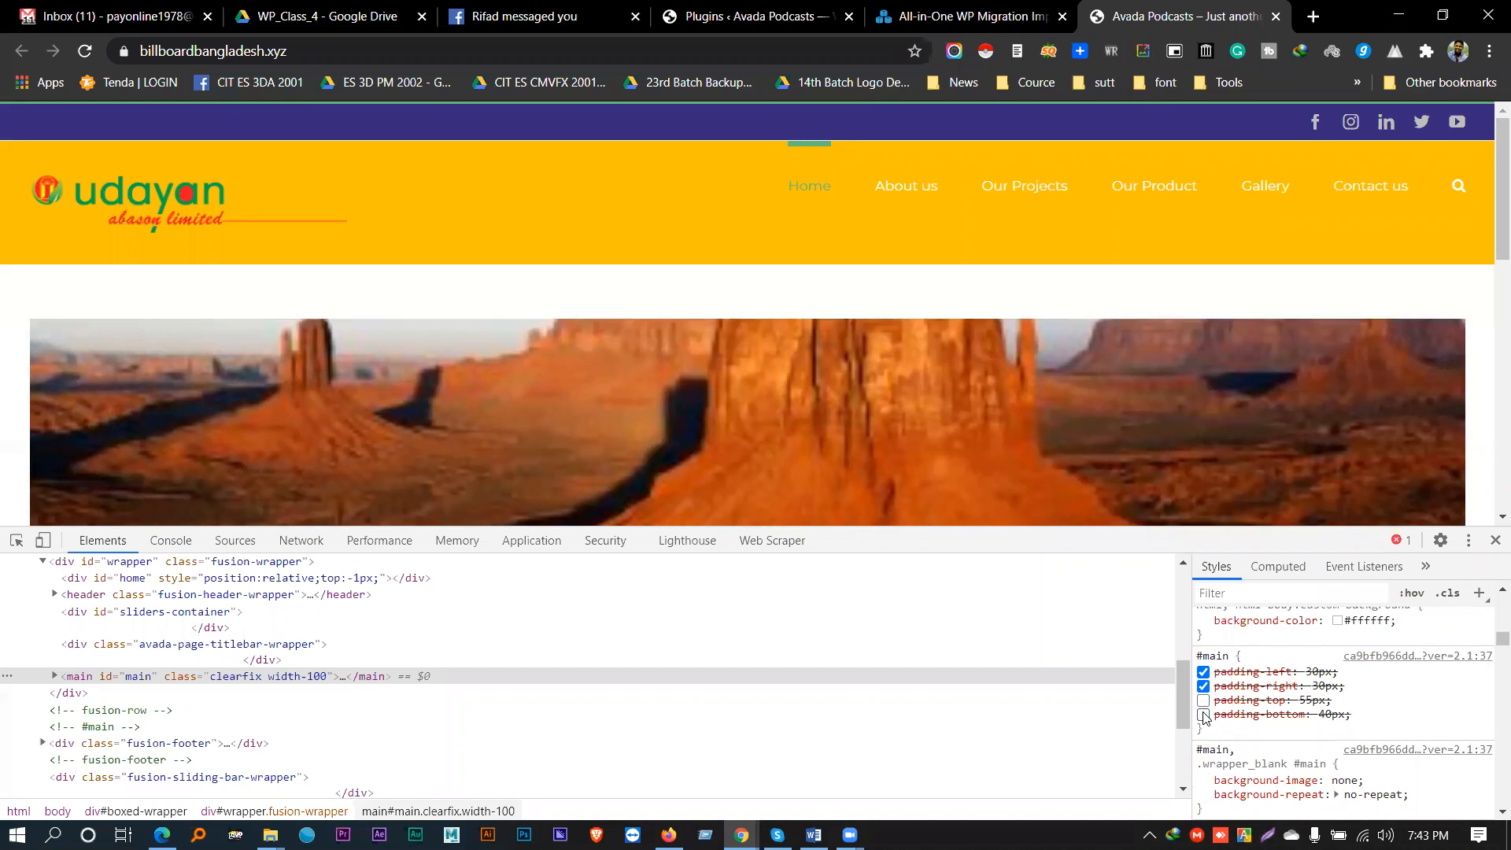
{"action": "scroll", "coordinate": [1311, 704], "scroll_direction": "up", "scroll_amount": 3}
{"action": "scroll", "coordinate": [1315, 700], "scroll_direction": "down", "scroll_amount": 6}
{"action": "scroll", "coordinate": [1317, 699], "scroll_direction": "down", "scroll_amount": 2}
{"action": "left_click", "coordinate": [1204, 648]}
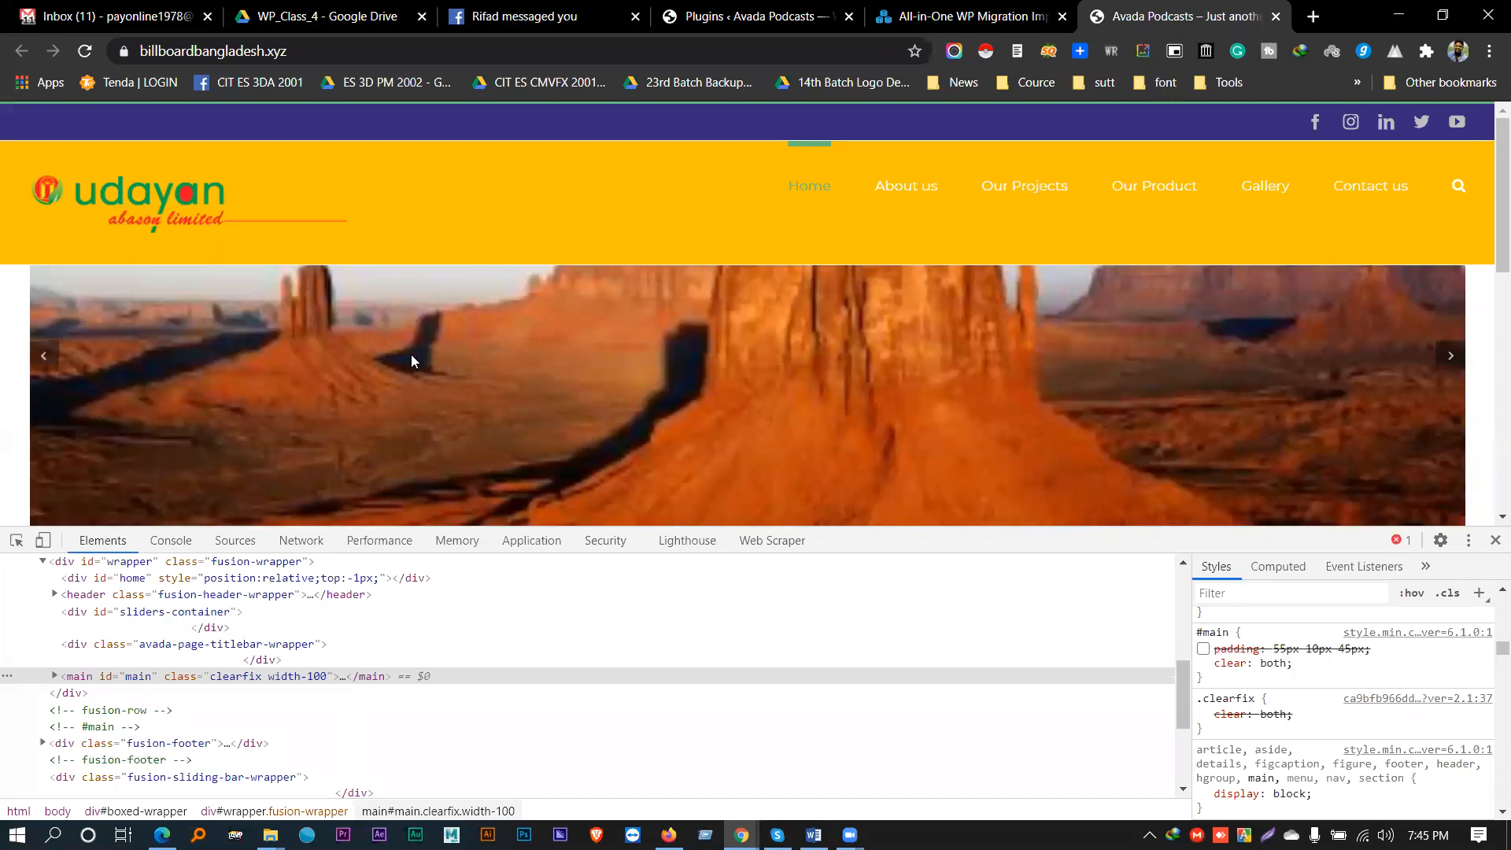
- Scroll the LTM Web home page to check the layout, then close the developer tools
{"action": "scroll", "coordinate": [410, 358], "scroll_direction": "down", "scroll_amount": 5}
{"action": "scroll", "coordinate": [410, 361], "scroll_direction": "up", "scroll_amount": 5}
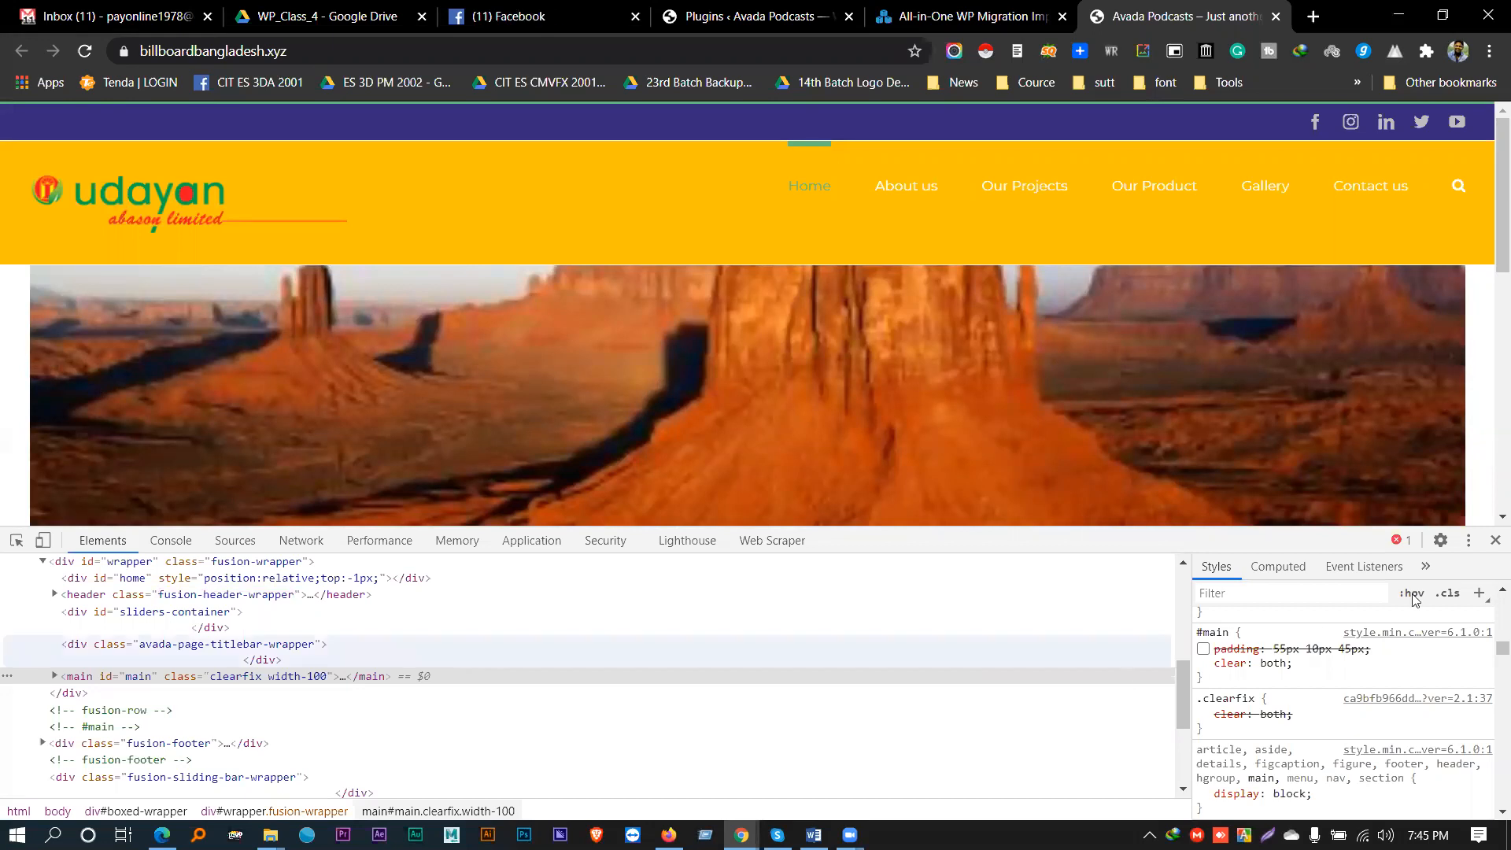
{"action": "left_click", "coordinate": [1494, 541]}
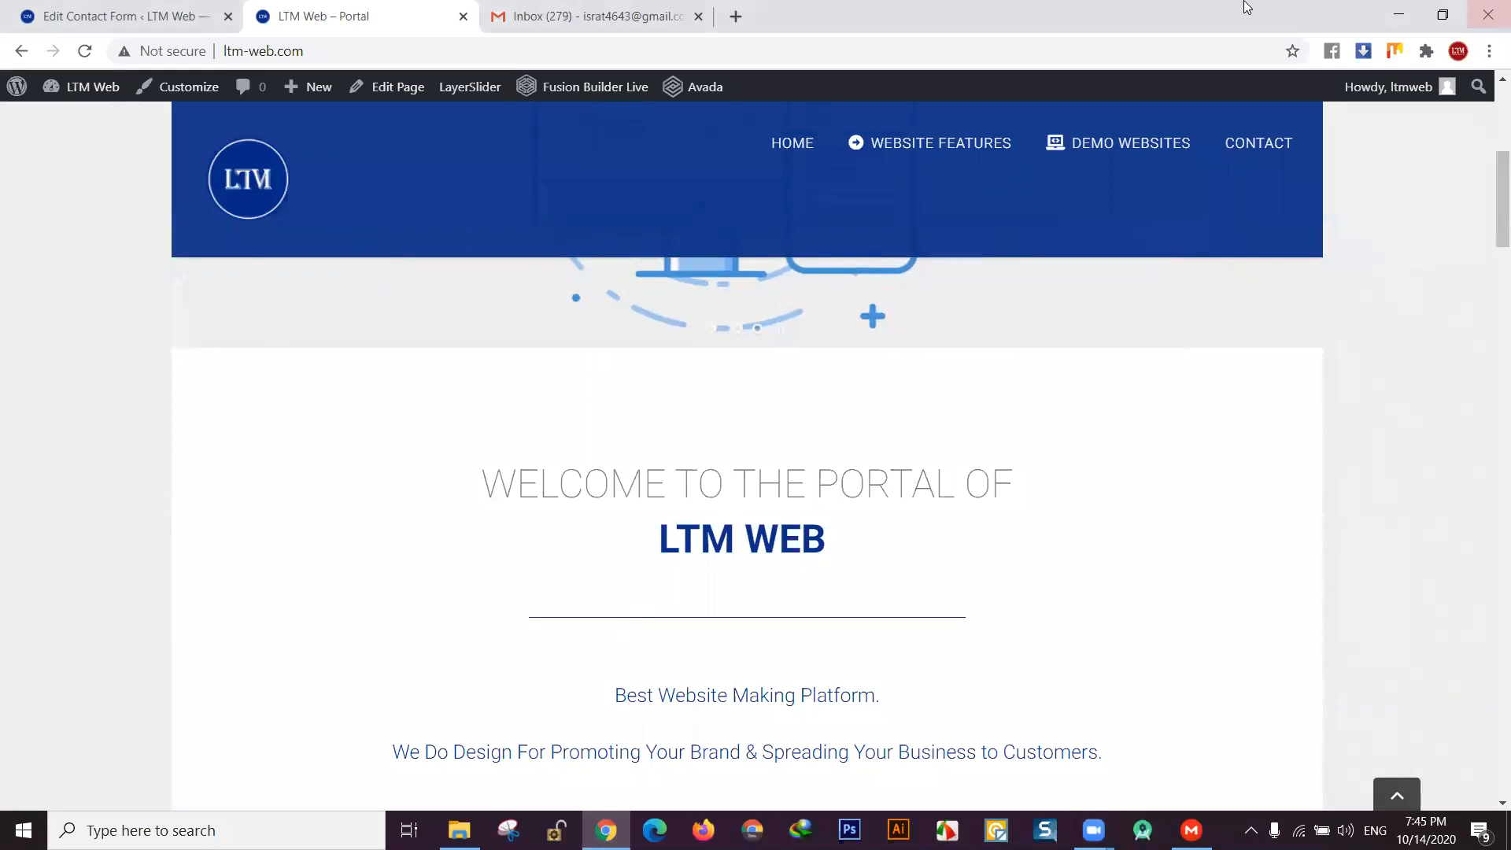
- Autofill the contact form's name and e-mail, editing part of the e-mail address
{"action": "scroll", "coordinate": [526, 438], "scroll_direction": "down", "scroll_amount": 8}
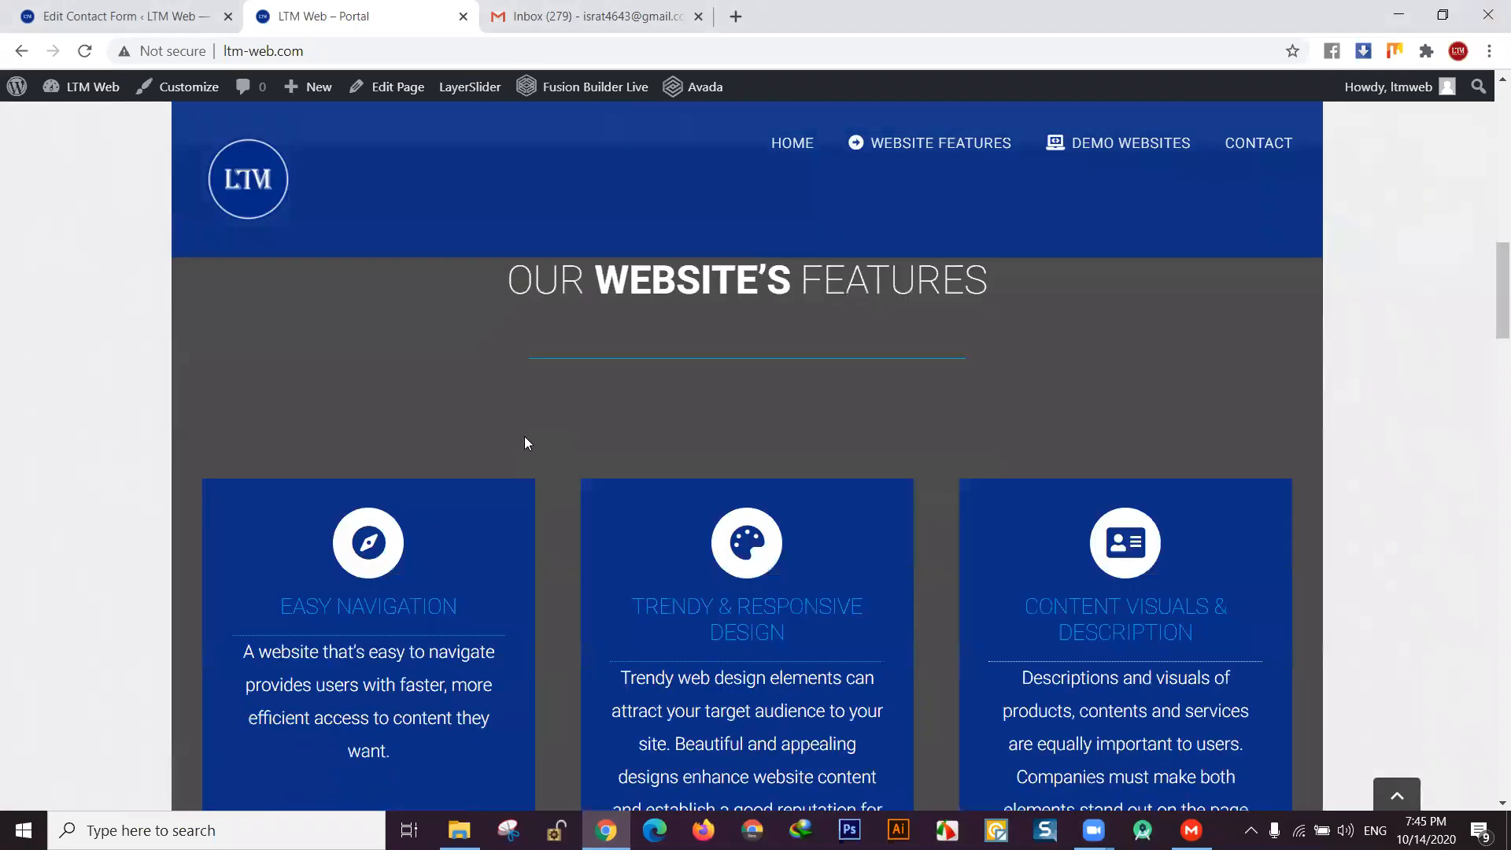
{"action": "scroll", "coordinate": [526, 441], "scroll_direction": "down", "scroll_amount": 15}
{"action": "scroll", "coordinate": [519, 445], "scroll_direction": "up", "scroll_amount": 2}
{"action": "scroll", "coordinate": [535, 408], "scroll_direction": "down", "scroll_amount": 3}
{"action": "scroll", "coordinate": [535, 400], "scroll_direction": "up", "scroll_amount": 1}
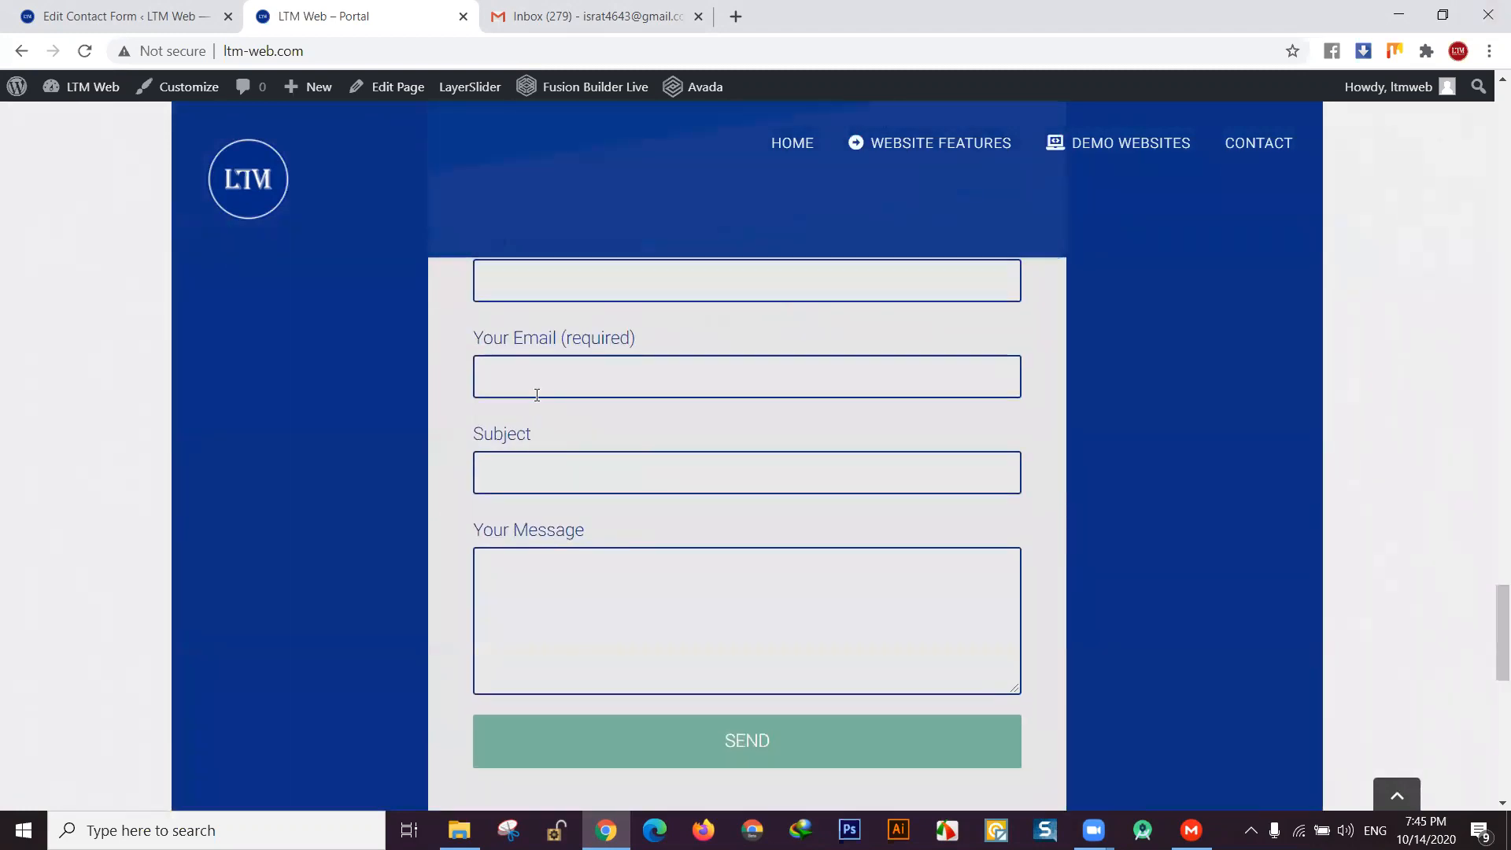
{"action": "scroll", "coordinate": [566, 330], "scroll_direction": "up", "scroll_amount": 1}
{"action": "left_click", "coordinate": [551, 366]}
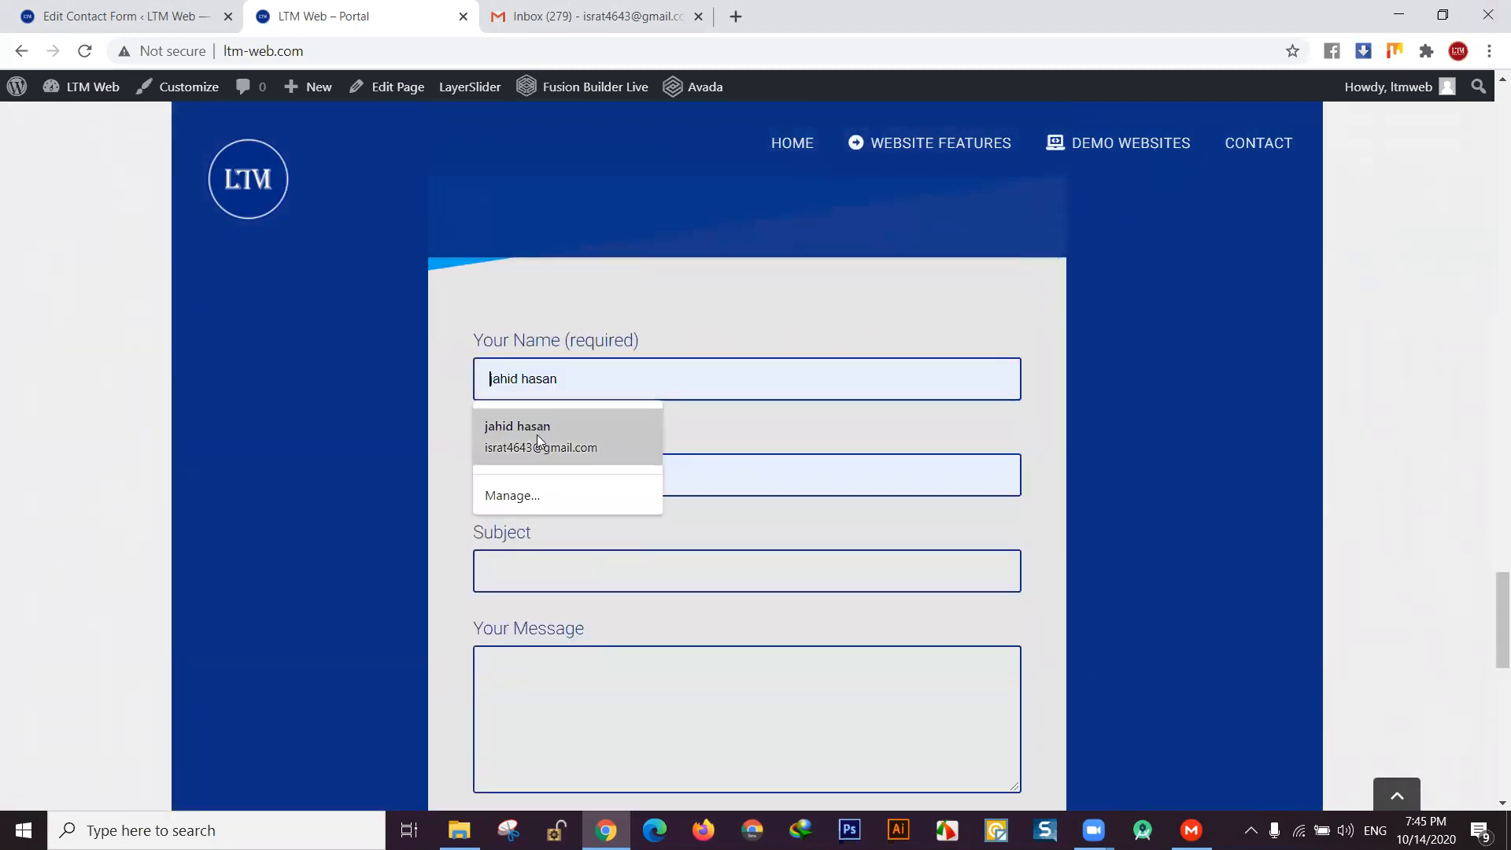
{"action": "left_click", "coordinate": [564, 429]}
{"action": "double_click", "coordinate": [538, 475]}
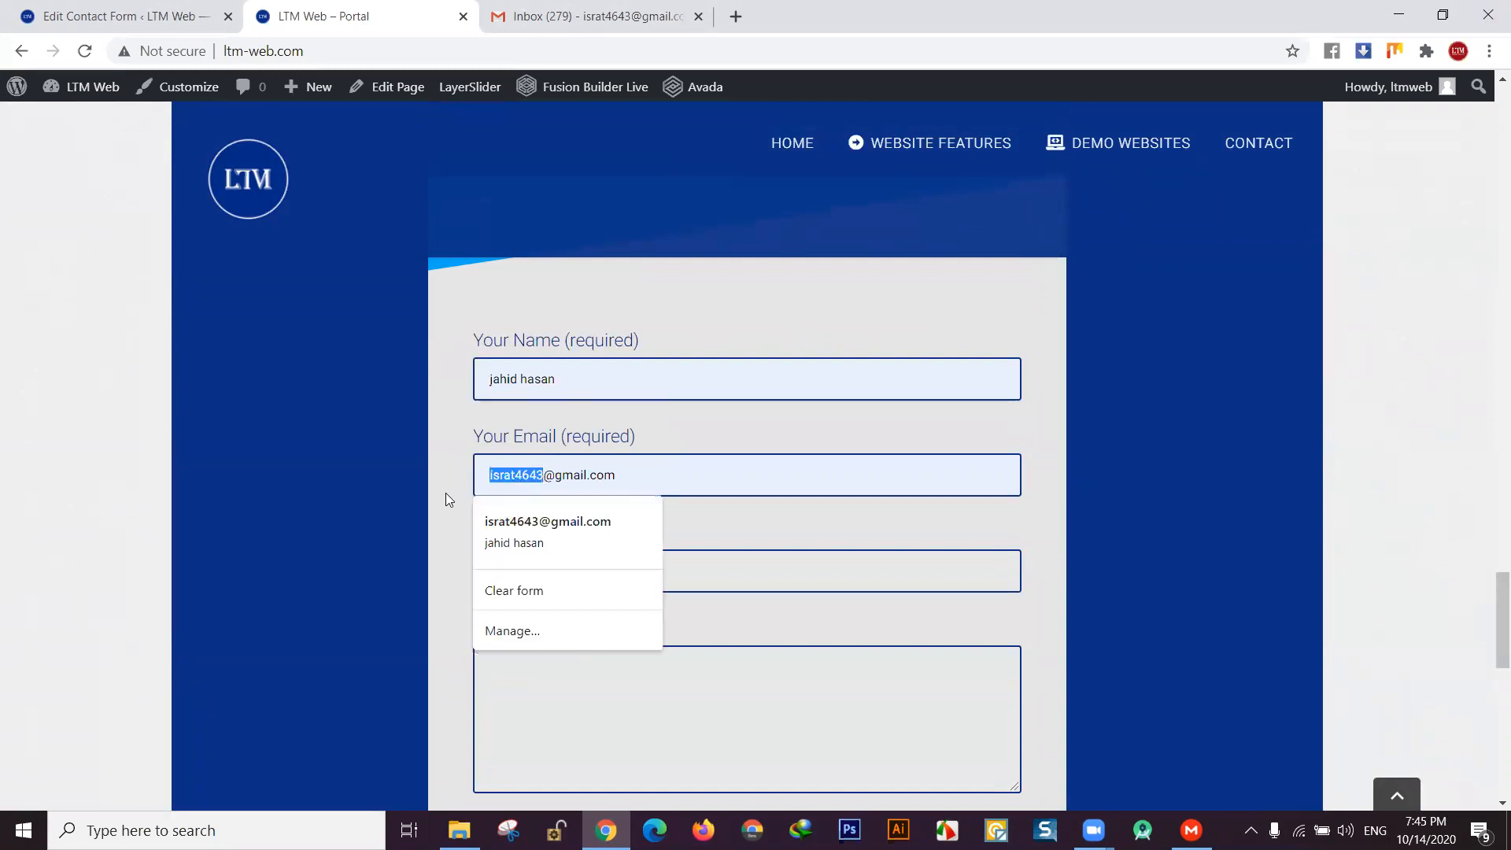
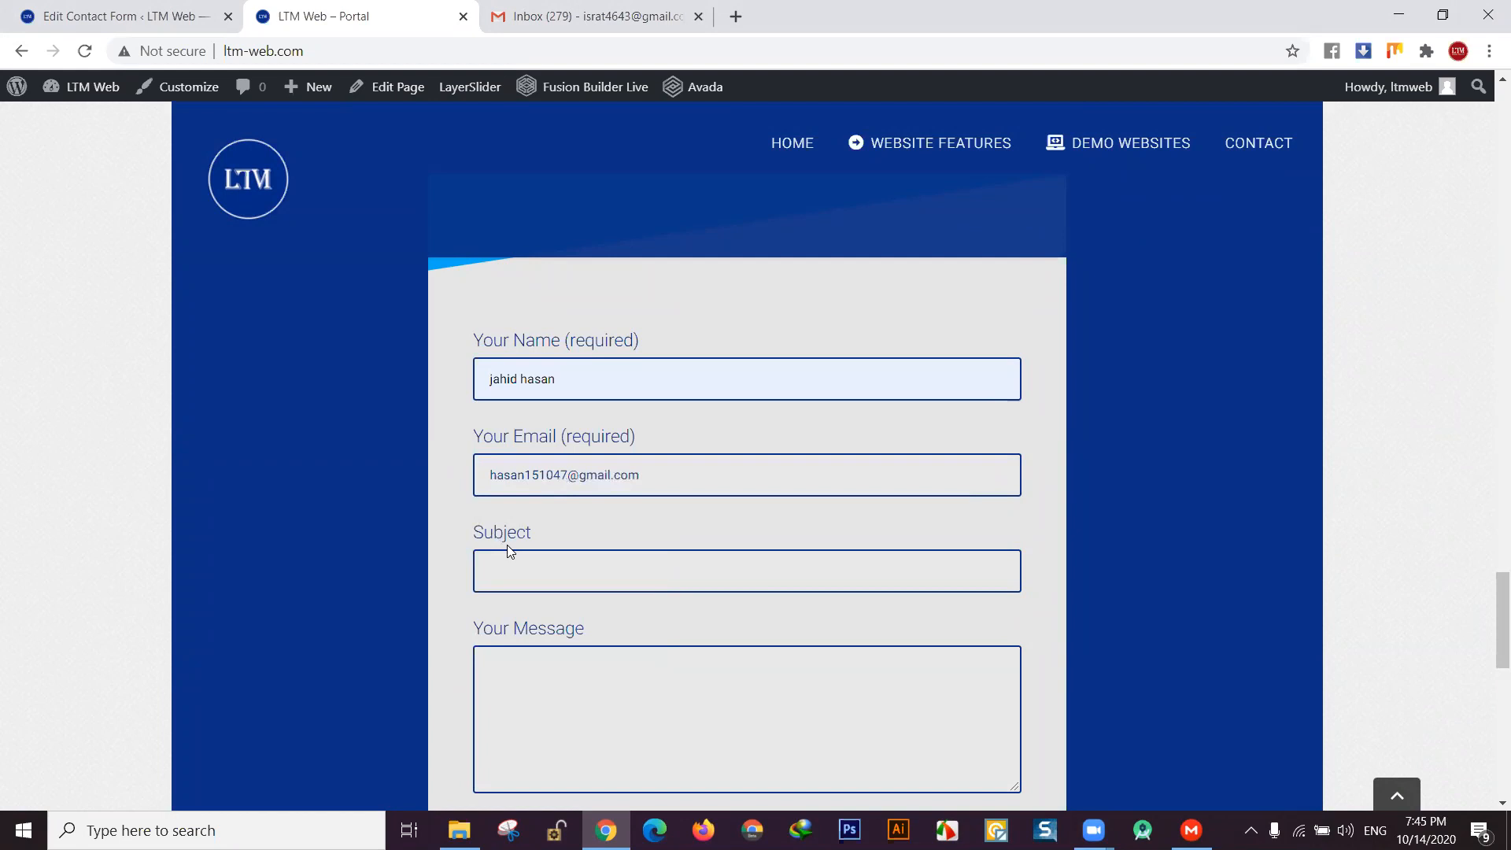
- Pick a saved subject, enter the message 'gdhdhhd', send the form, and switch to Gmail
{"action": "left_click", "coordinate": [509, 566]}
{"action": "left_click", "coordinate": [511, 483]}
{"action": "left_click", "coordinate": [516, 671]}
{"action": "type", "text": "gdhdhhd"}
{"action": "scroll", "coordinate": [556, 624], "scroll_direction": "down", "scroll_amount": 5}
{"action": "scroll", "coordinate": [760, 589], "scroll_direction": "up", "scroll_amount": 1}
{"action": "left_click", "coordinate": [768, 543]}
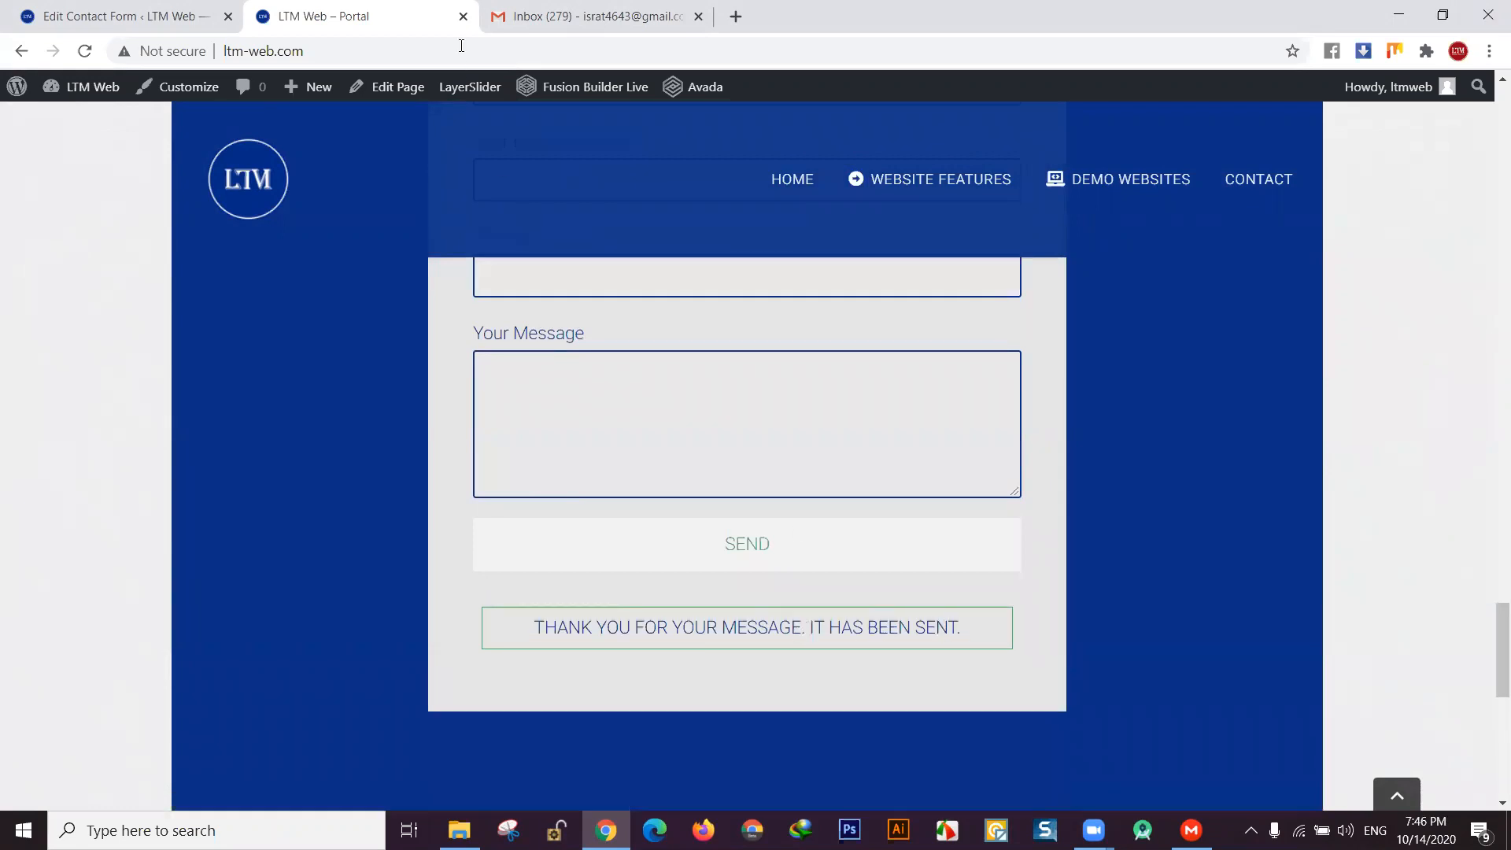
{"action": "key", "text": "ctrl+Tab"}
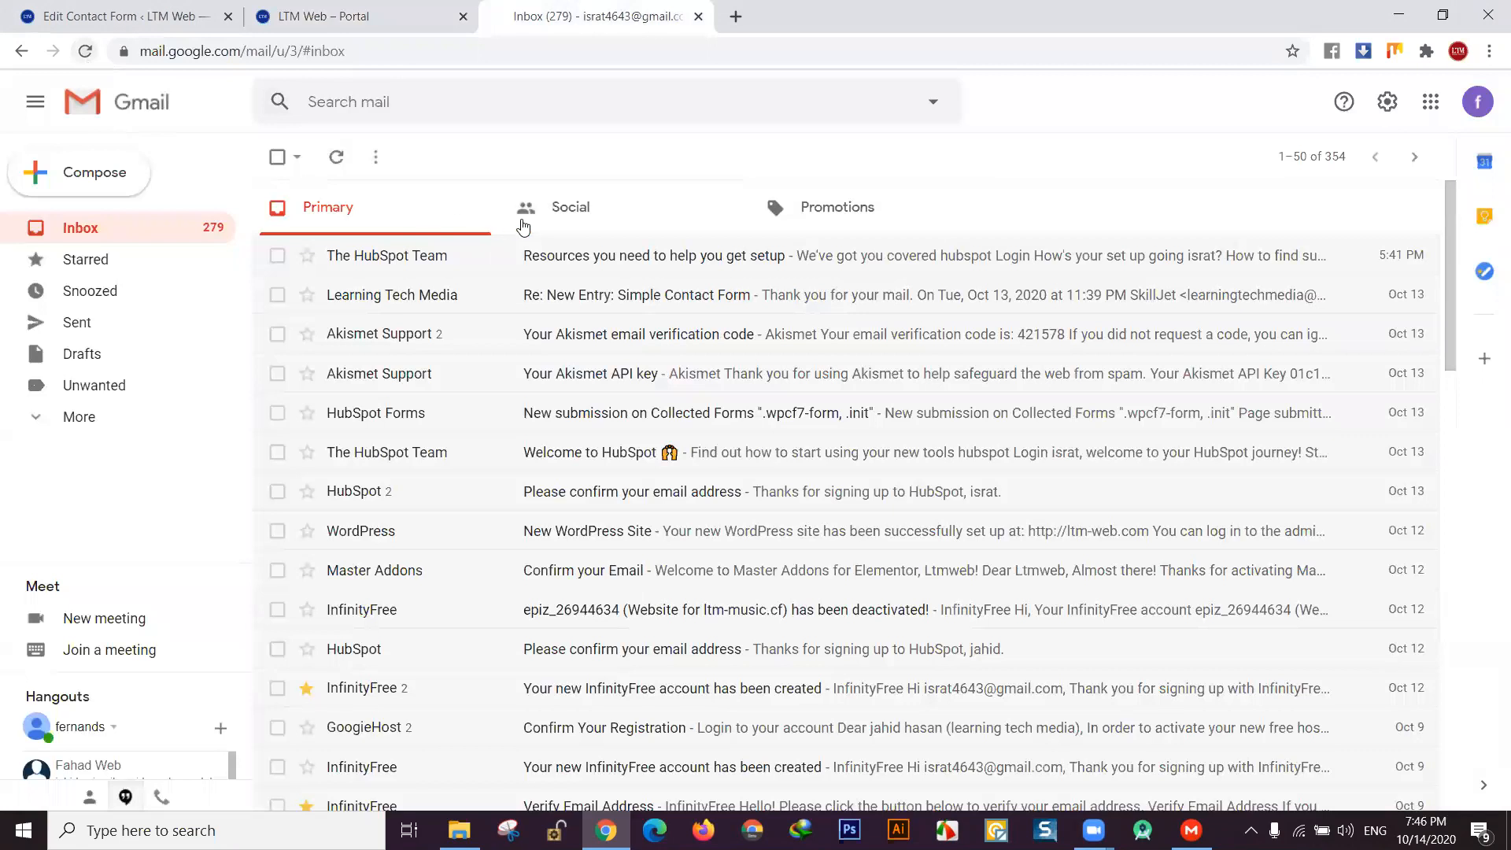
- Reload Gmail with F5, then open Contact form 1 for editing in WordPress
{"action": "key", "text": "F5"}
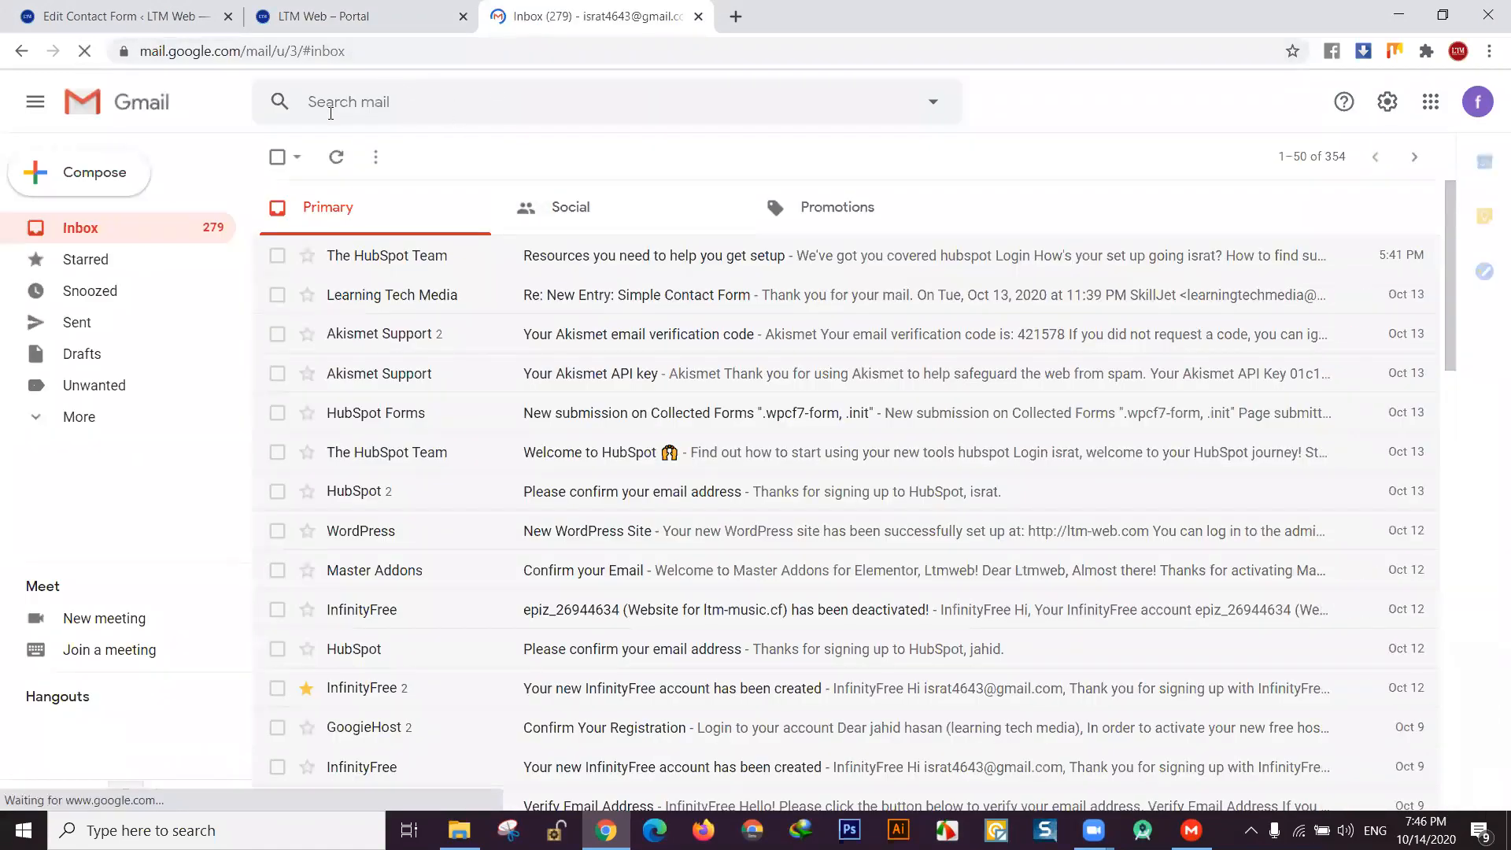
{"action": "left_click", "coordinate": [120, 9]}
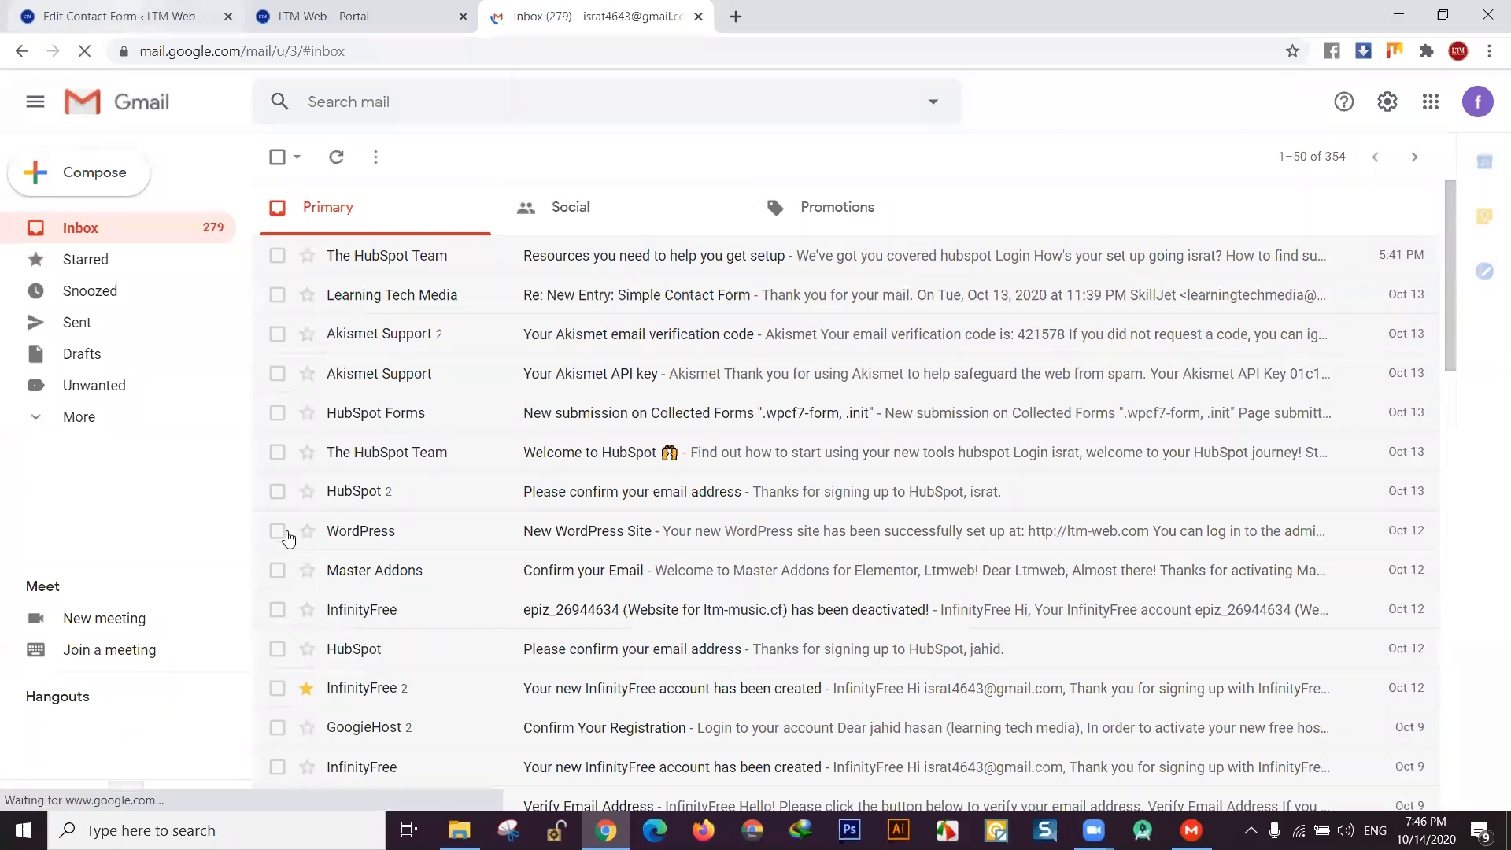
{"action": "left_click", "coordinate": [238, 561]}
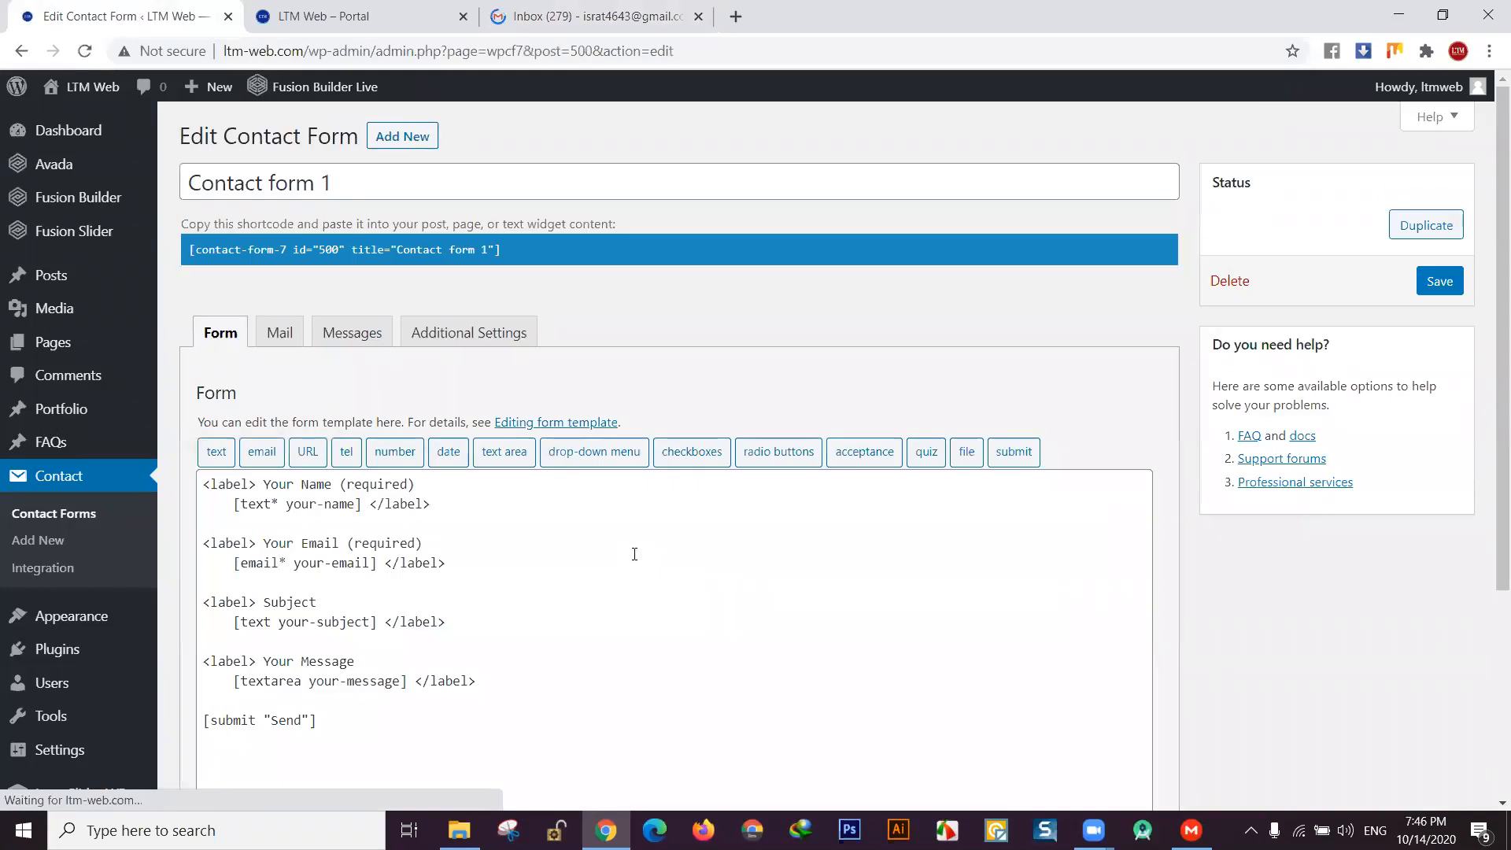
- Open Contact form 1's Mail tab and highlight the recipient address in the To field
{"action": "scroll", "coordinate": [632, 553], "scroll_direction": "down", "scroll_amount": 1}
{"action": "left_click", "coordinate": [286, 240]}
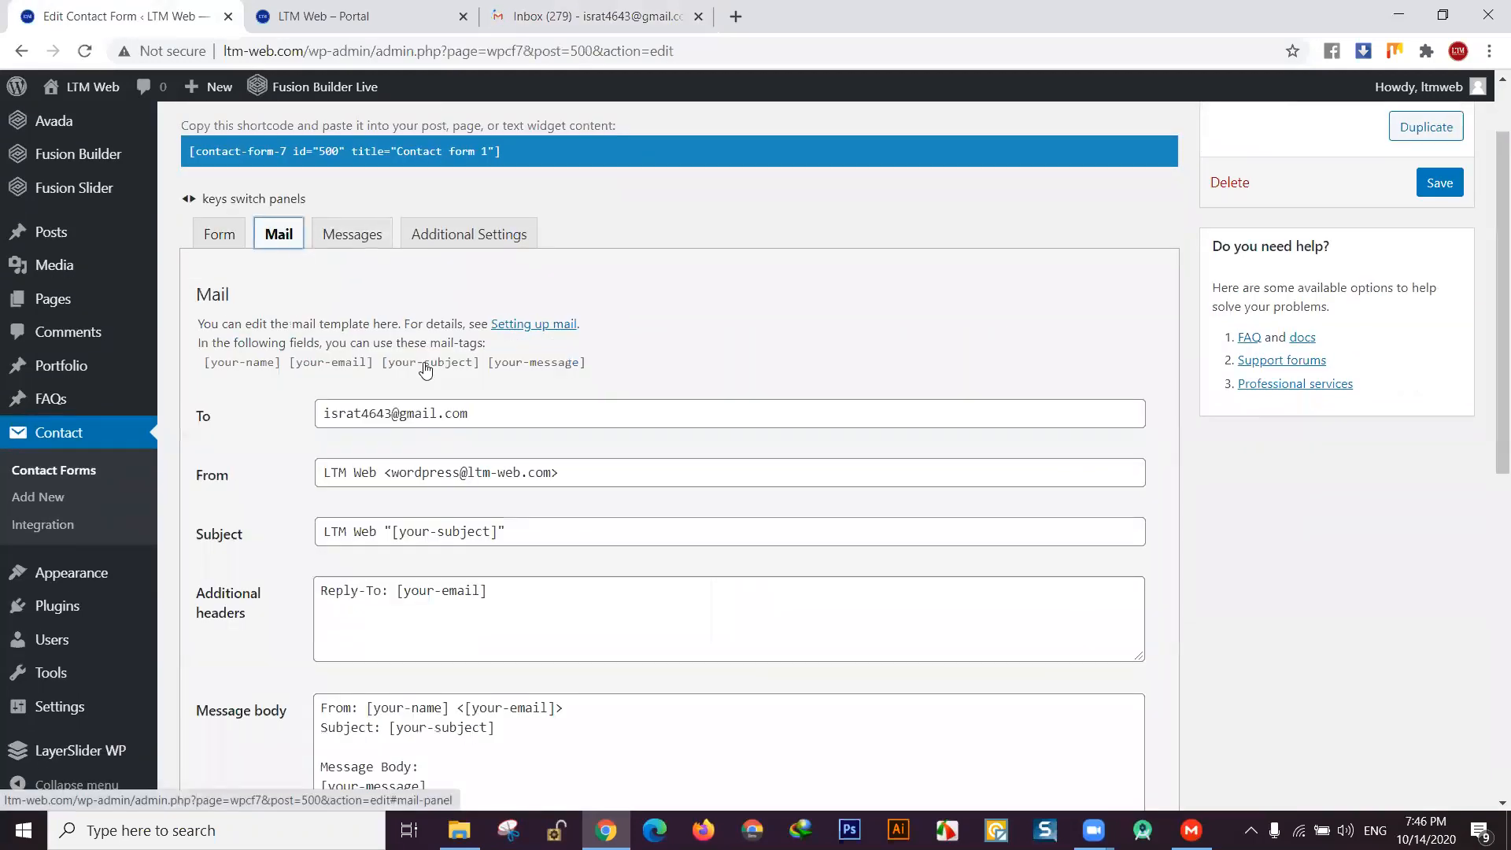
{"action": "scroll", "coordinate": [434, 375], "scroll_direction": "down", "scroll_amount": 1}
{"action": "scroll", "coordinate": [433, 375], "scroll_direction": "down", "scroll_amount": 1}
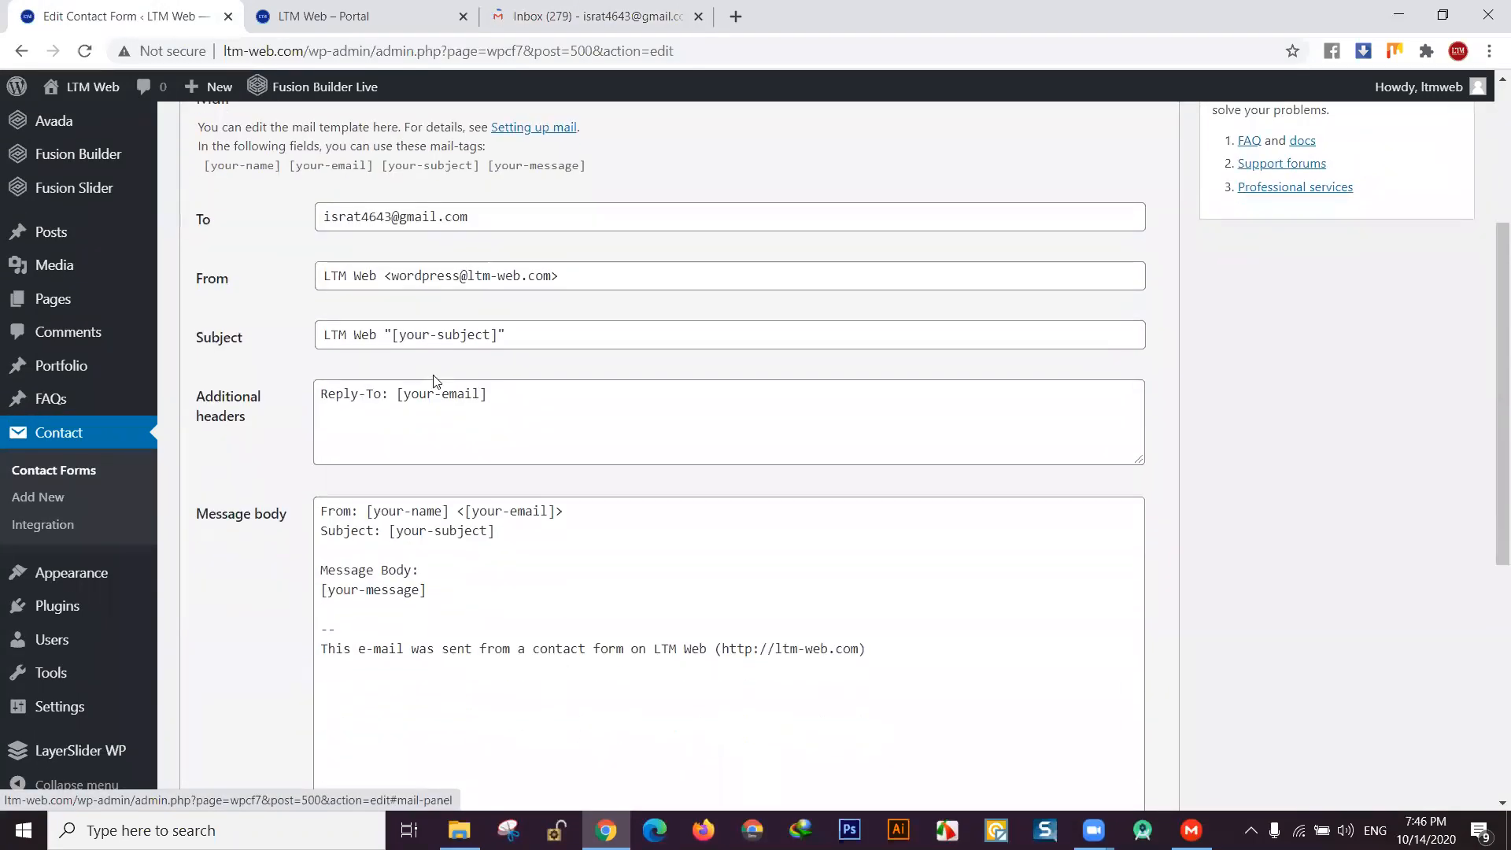
{"action": "left_click", "coordinate": [485, 216]}
{"action": "left_click_drag", "start_coordinate": [485, 216], "coordinate": [319, 217]}
{"action": "left_click", "coordinate": [559, 229]}
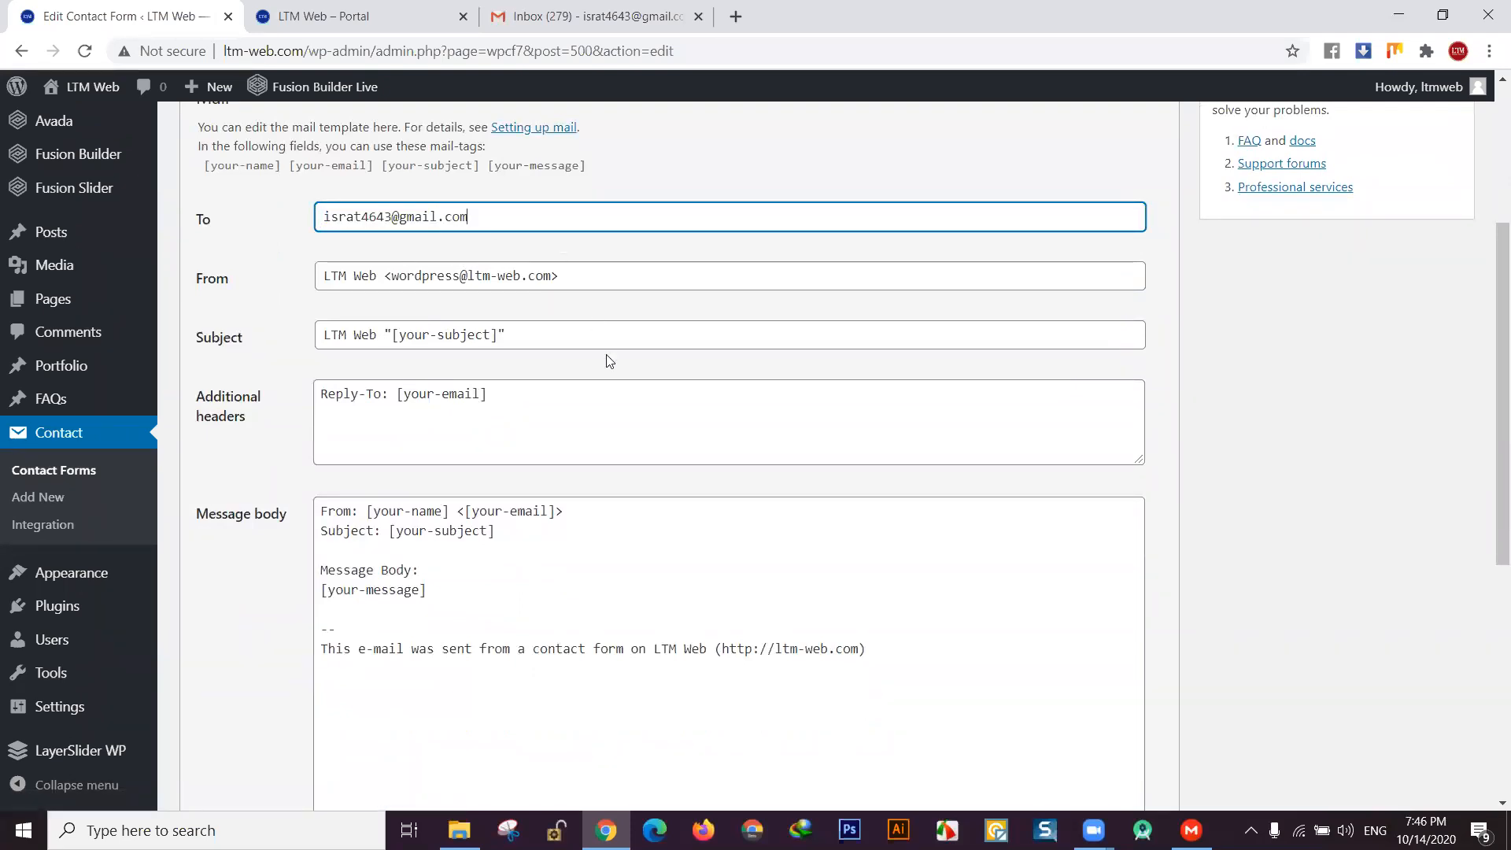
{"action": "scroll", "coordinate": [608, 361], "scroll_direction": "up", "scroll_amount": 1}
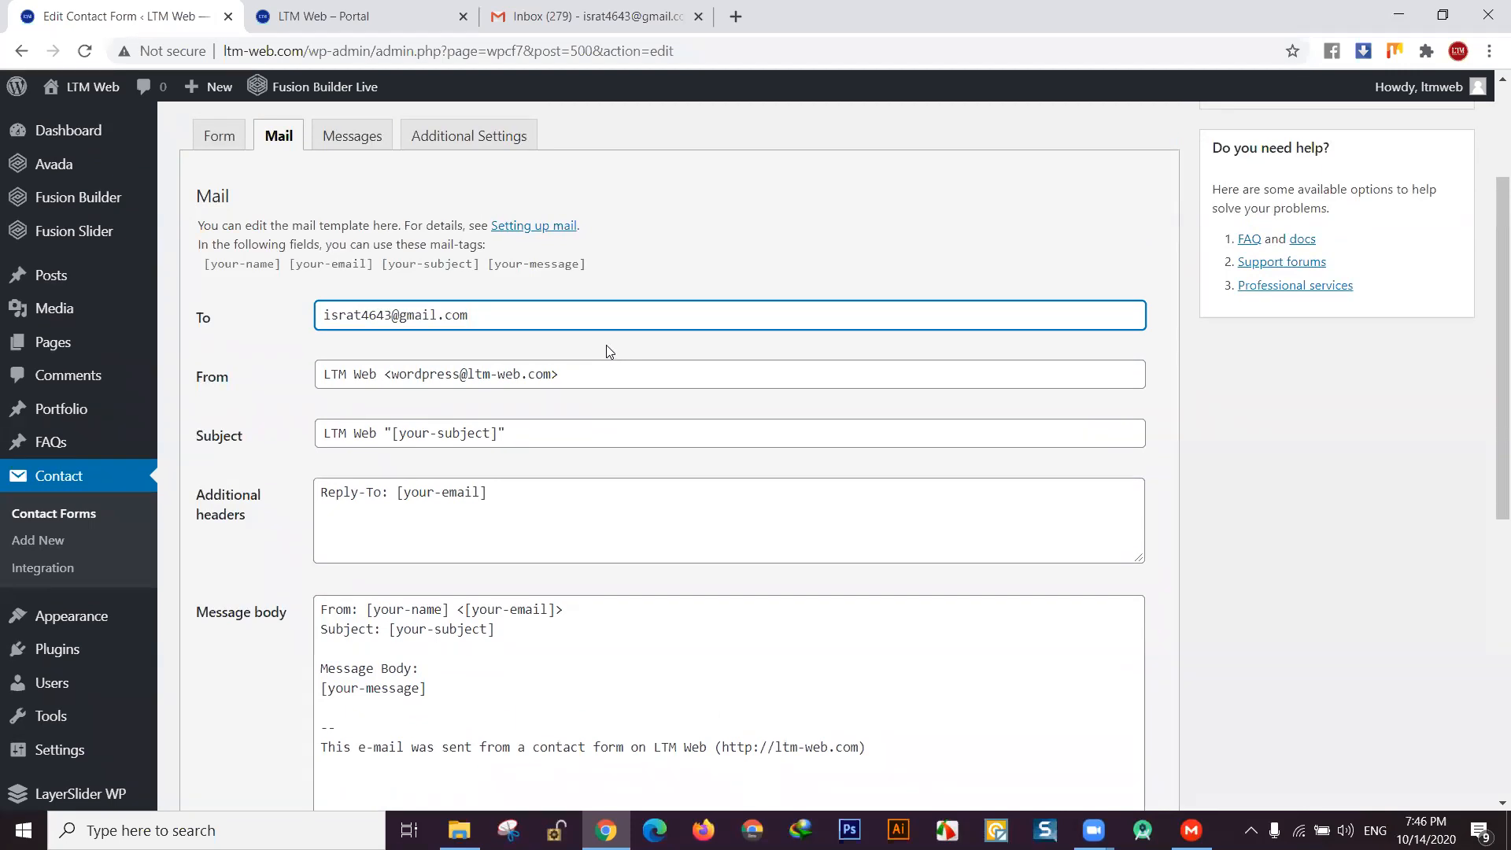
{"action": "left_click_drag", "start_coordinate": [473, 315], "coordinate": [332, 315]}
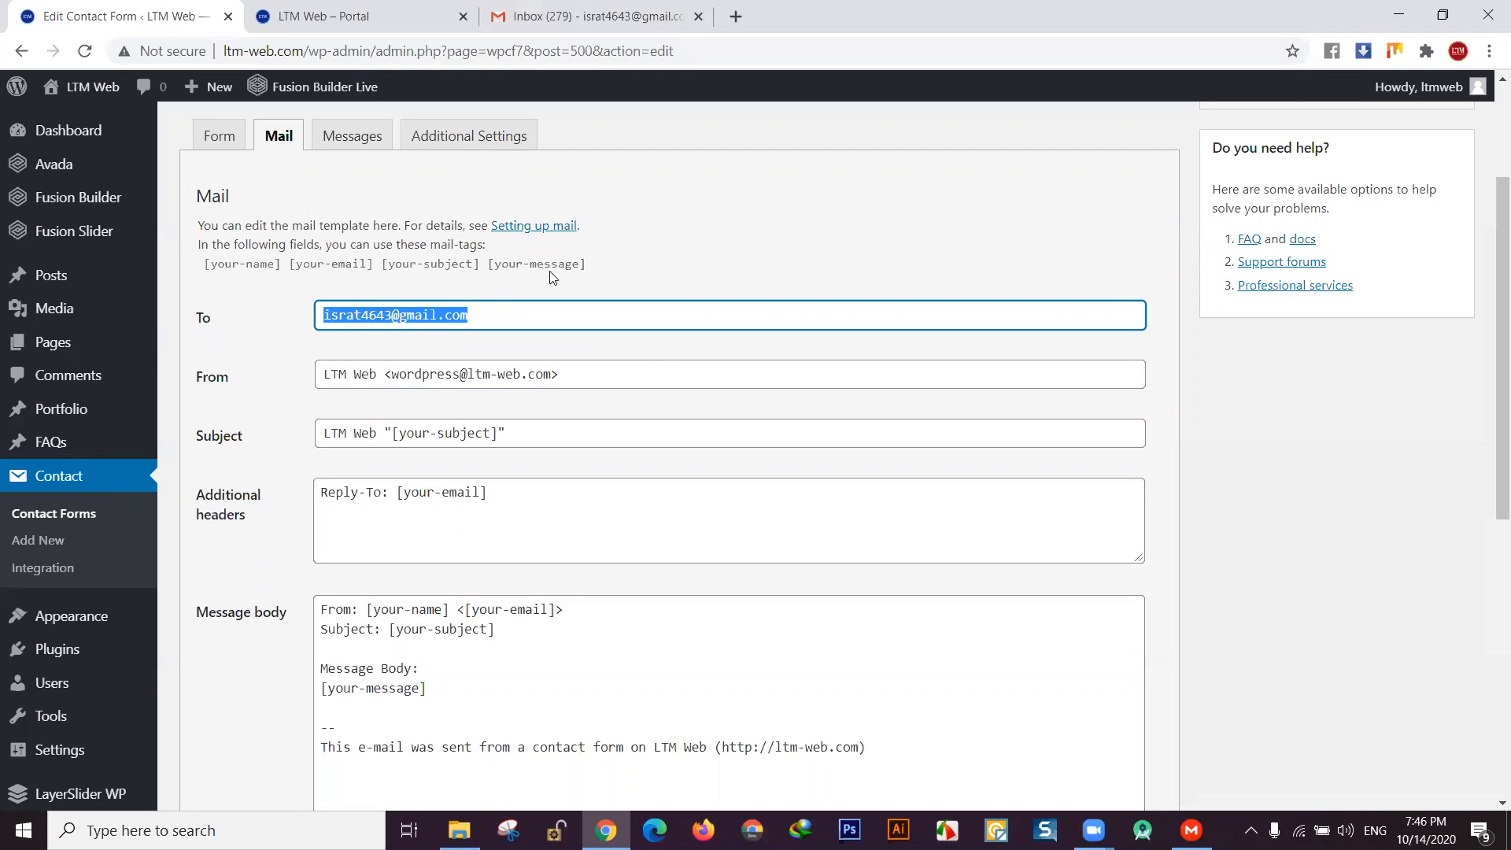
{"action": "left_click", "coordinate": [499, 320]}
{"action": "left_click_drag", "start_coordinate": [506, 317], "coordinate": [329, 313]}
{"action": "left_click", "coordinate": [491, 316]}
- Compare the Gmail account's address with the form's To recipient, returning to the Mail tab
{"action": "left_click", "coordinate": [525, 16]}
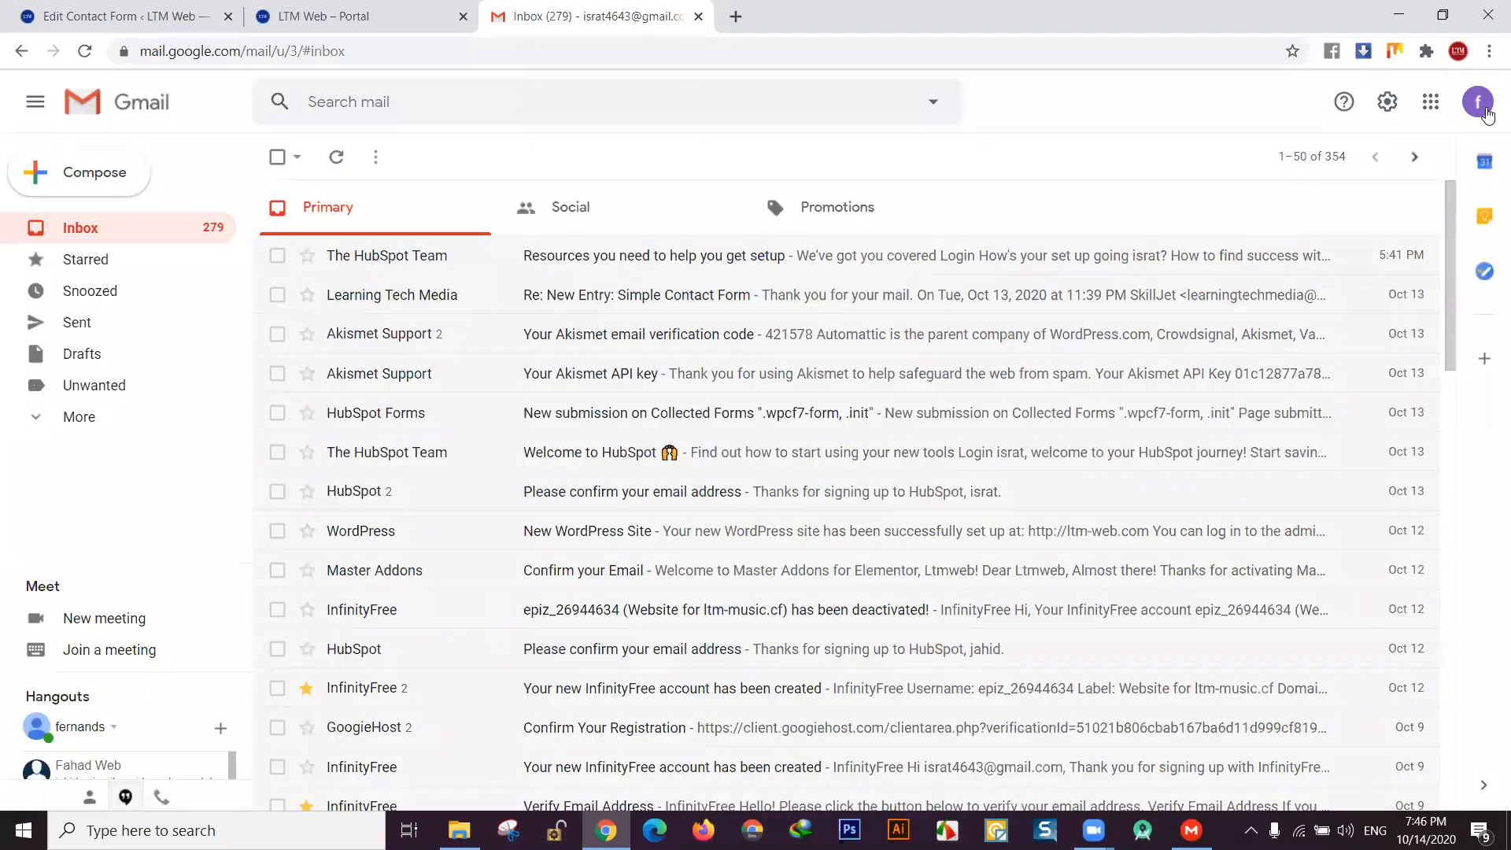
{"action": "left_click", "coordinate": [1478, 102]}
{"action": "left_click_drag", "start_coordinate": [1251, 277], "coordinate": [1392, 283]}
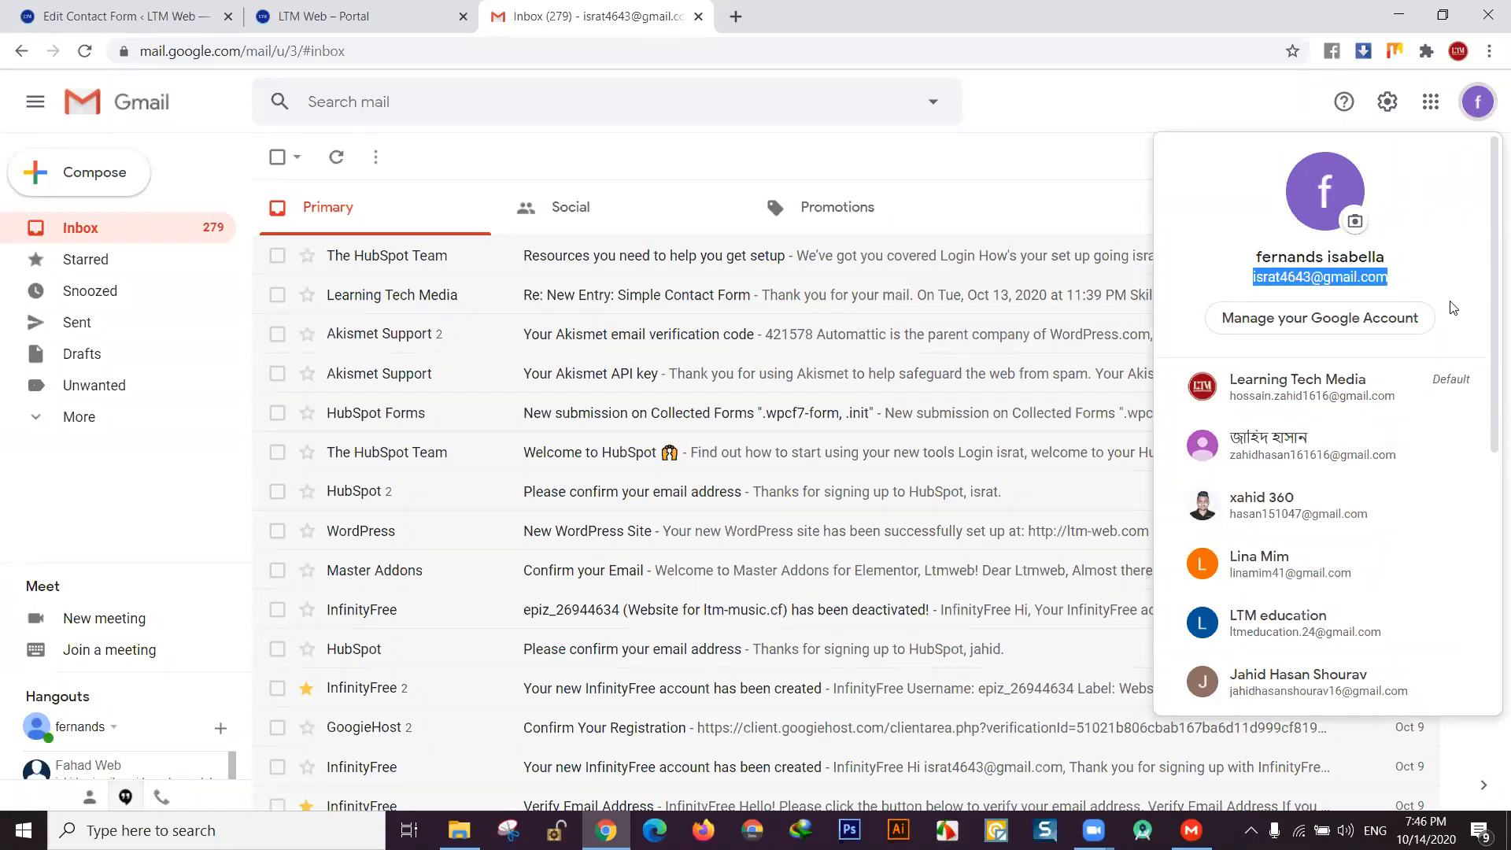
{"action": "left_click", "coordinate": [352, 13]}
{"action": "left_click", "coordinate": [118, 15]}
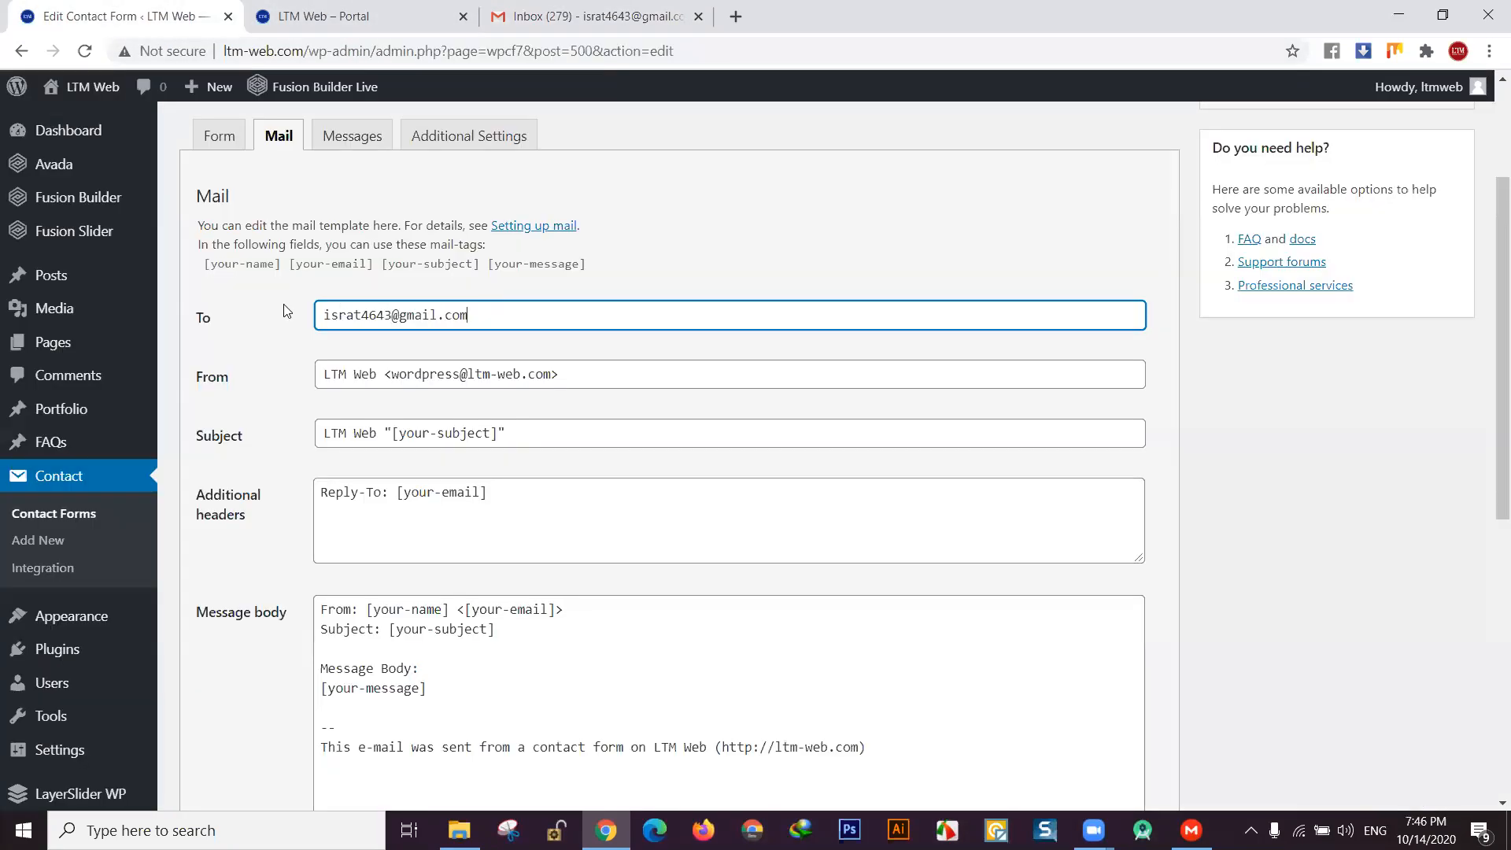
{"action": "left_click_drag", "start_coordinate": [472, 316], "coordinate": [284, 311]}
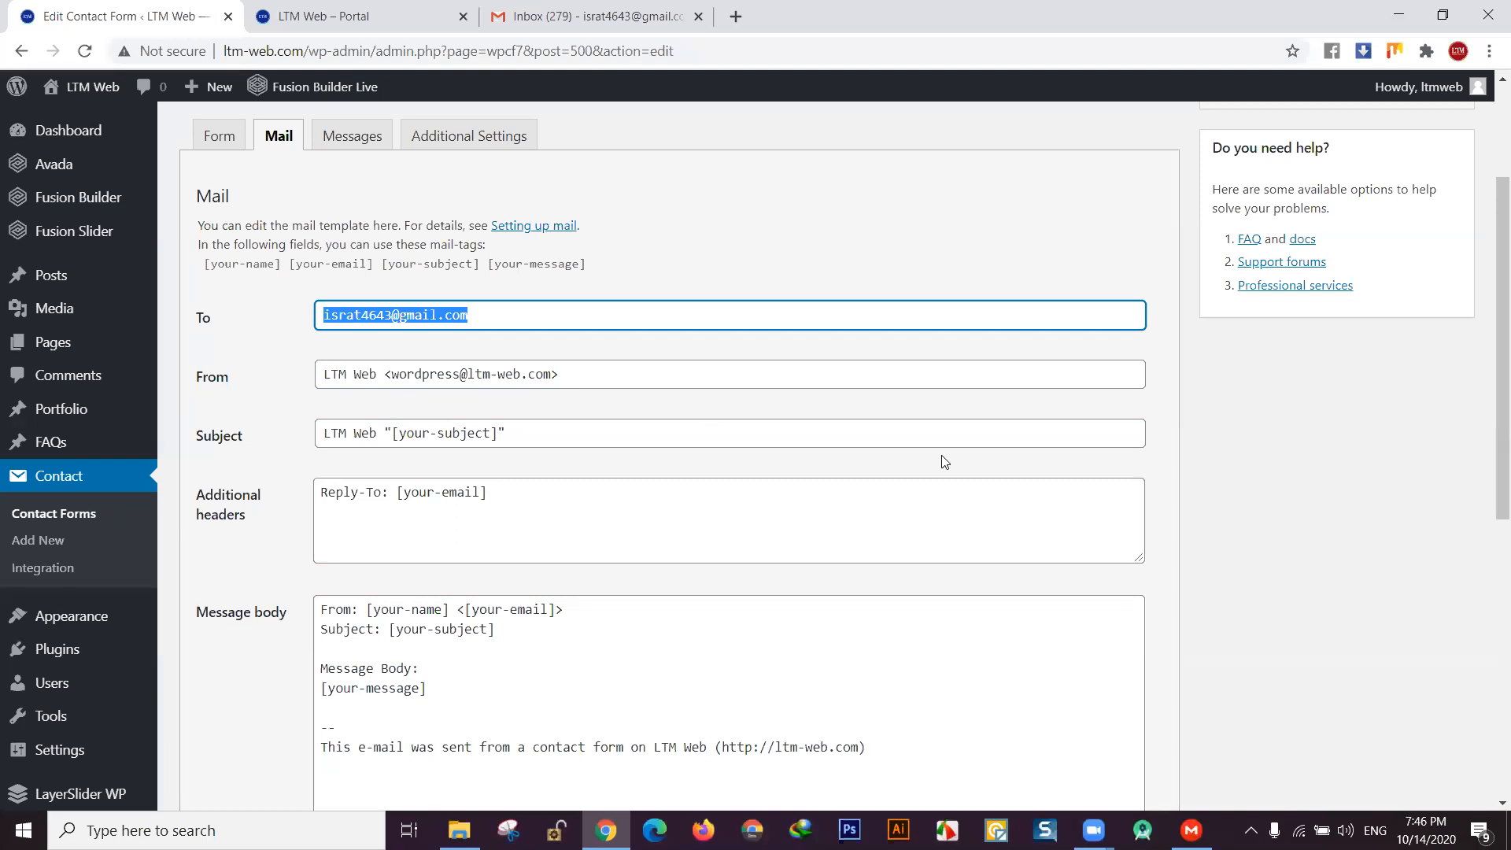
{"action": "left_click", "coordinate": [515, 315]}
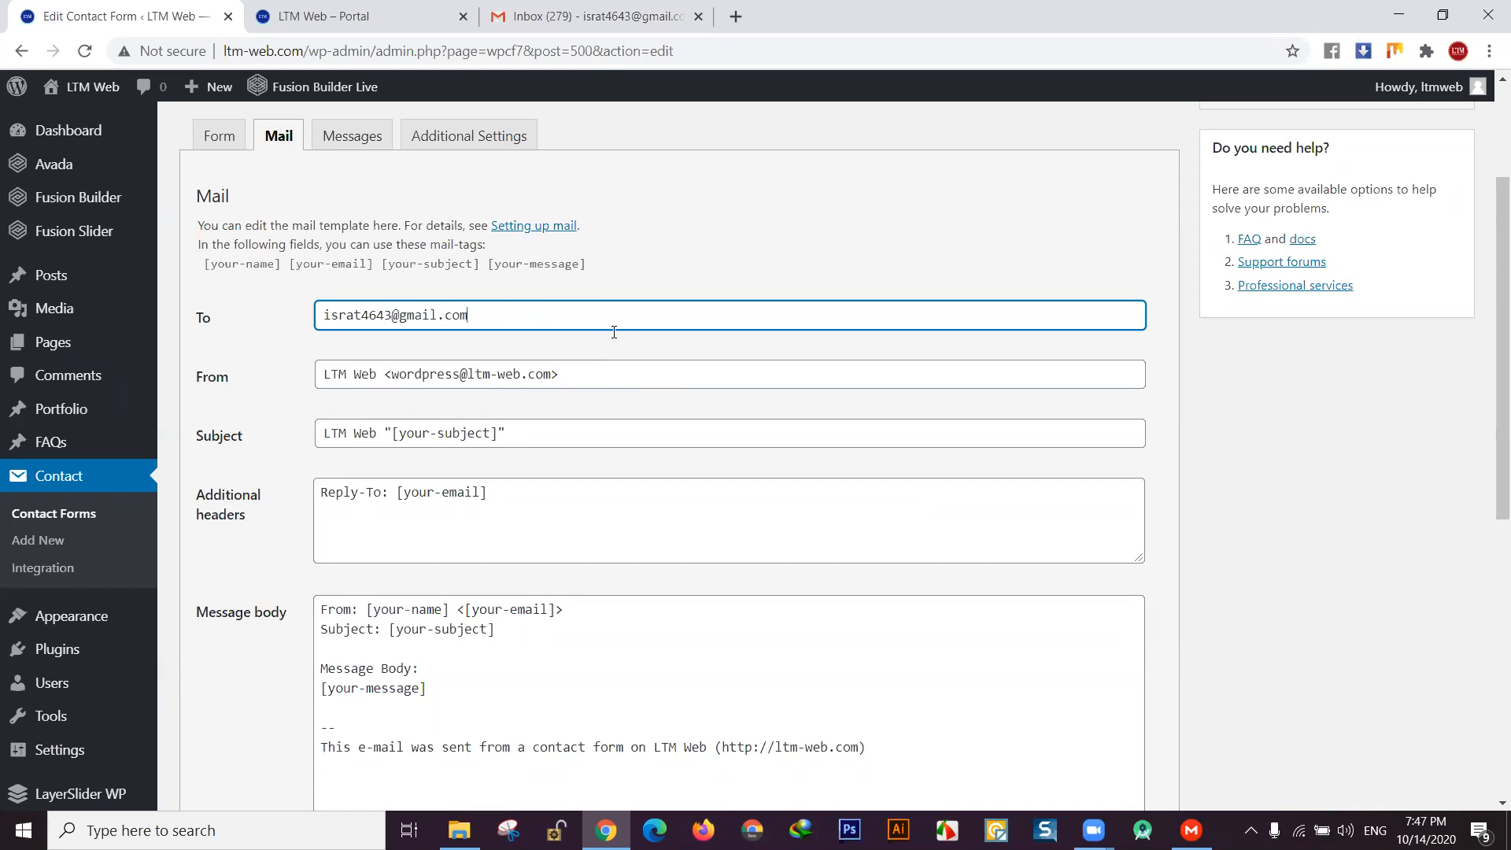
{"action": "left_click_drag", "start_coordinate": [500, 308], "coordinate": [302, 316]}
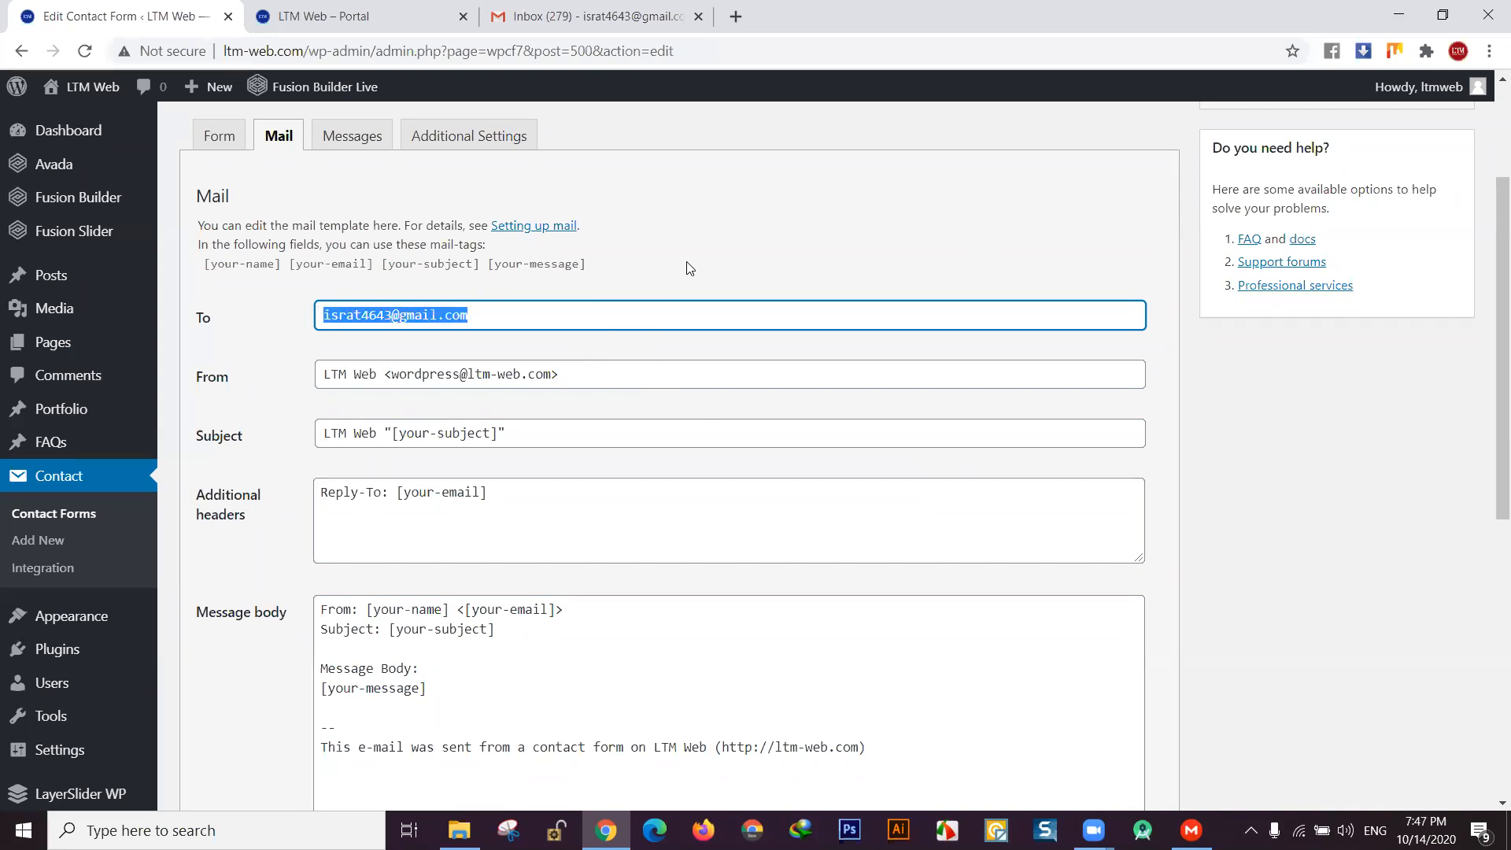
{"action": "left_click", "coordinate": [542, 40]}
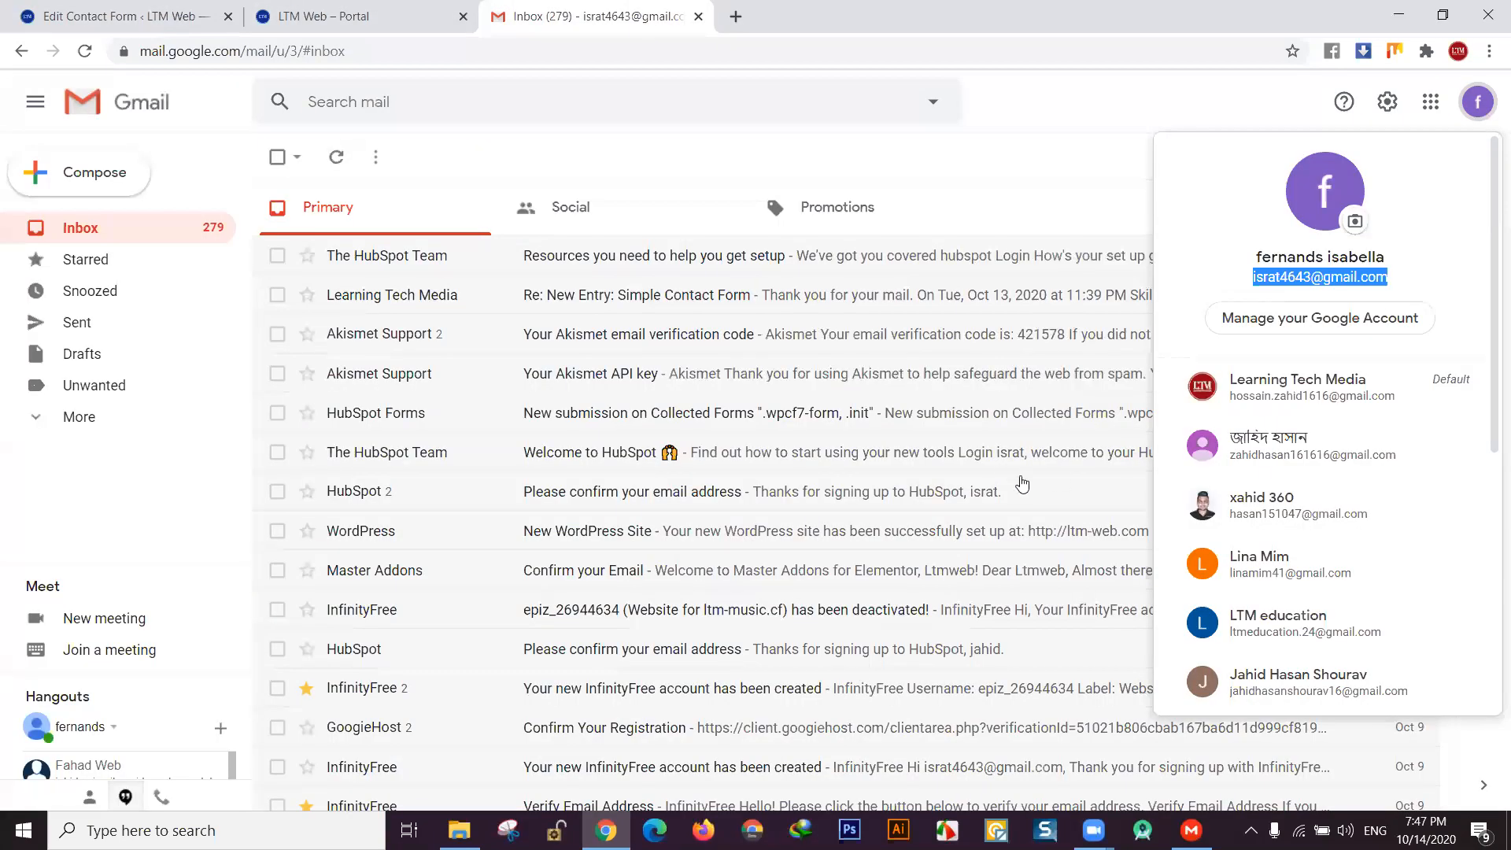
{"action": "left_click", "coordinate": [310, 11]}
{"action": "left_click", "coordinate": [91, 17]}
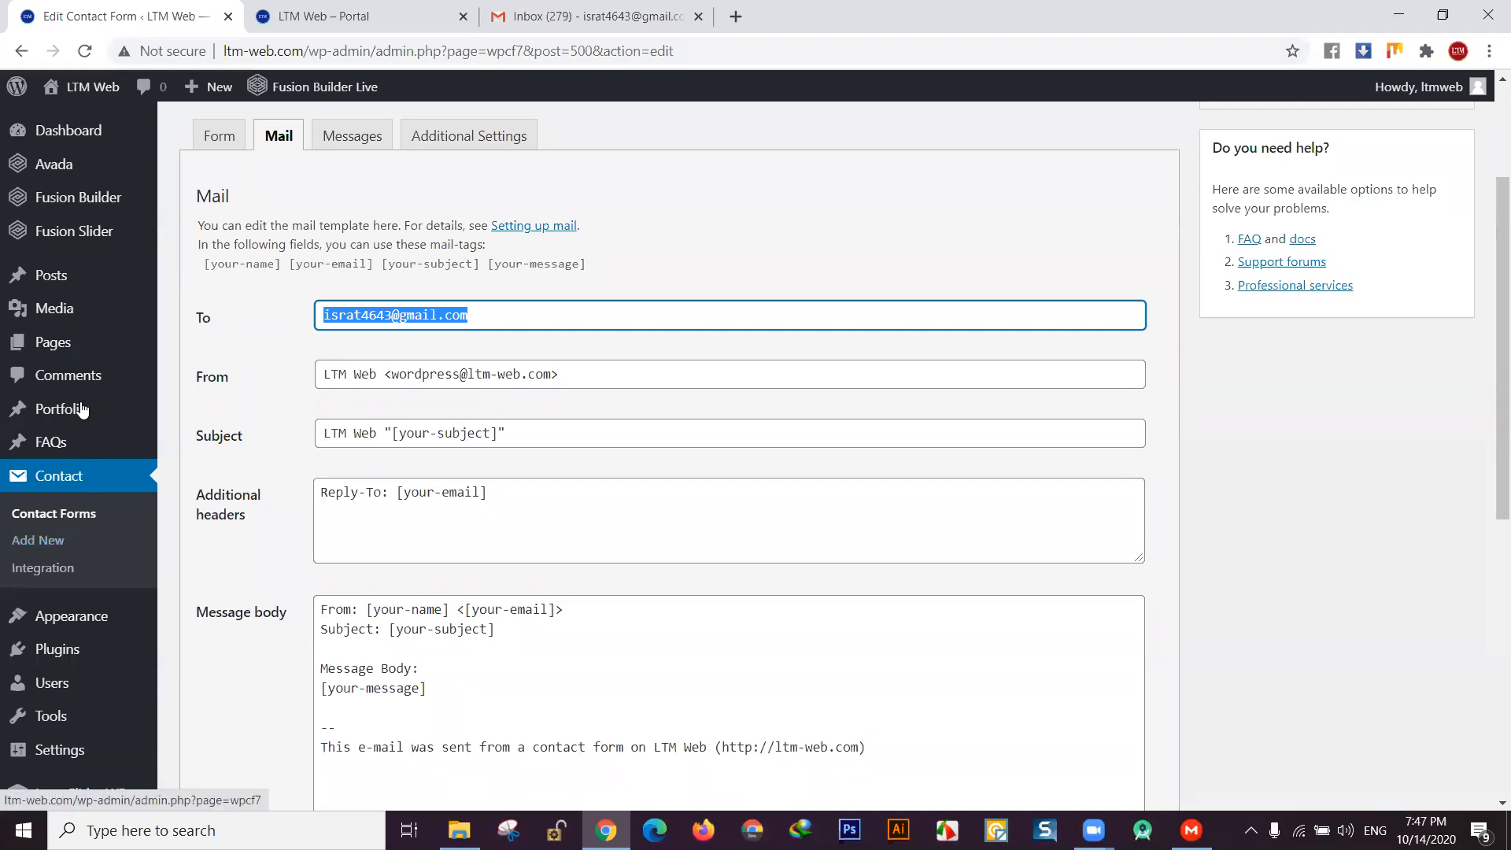
- Start a new Contact Form 7 form titled 'ltm form'
{"action": "mouse_move", "coordinate": [79, 650]}
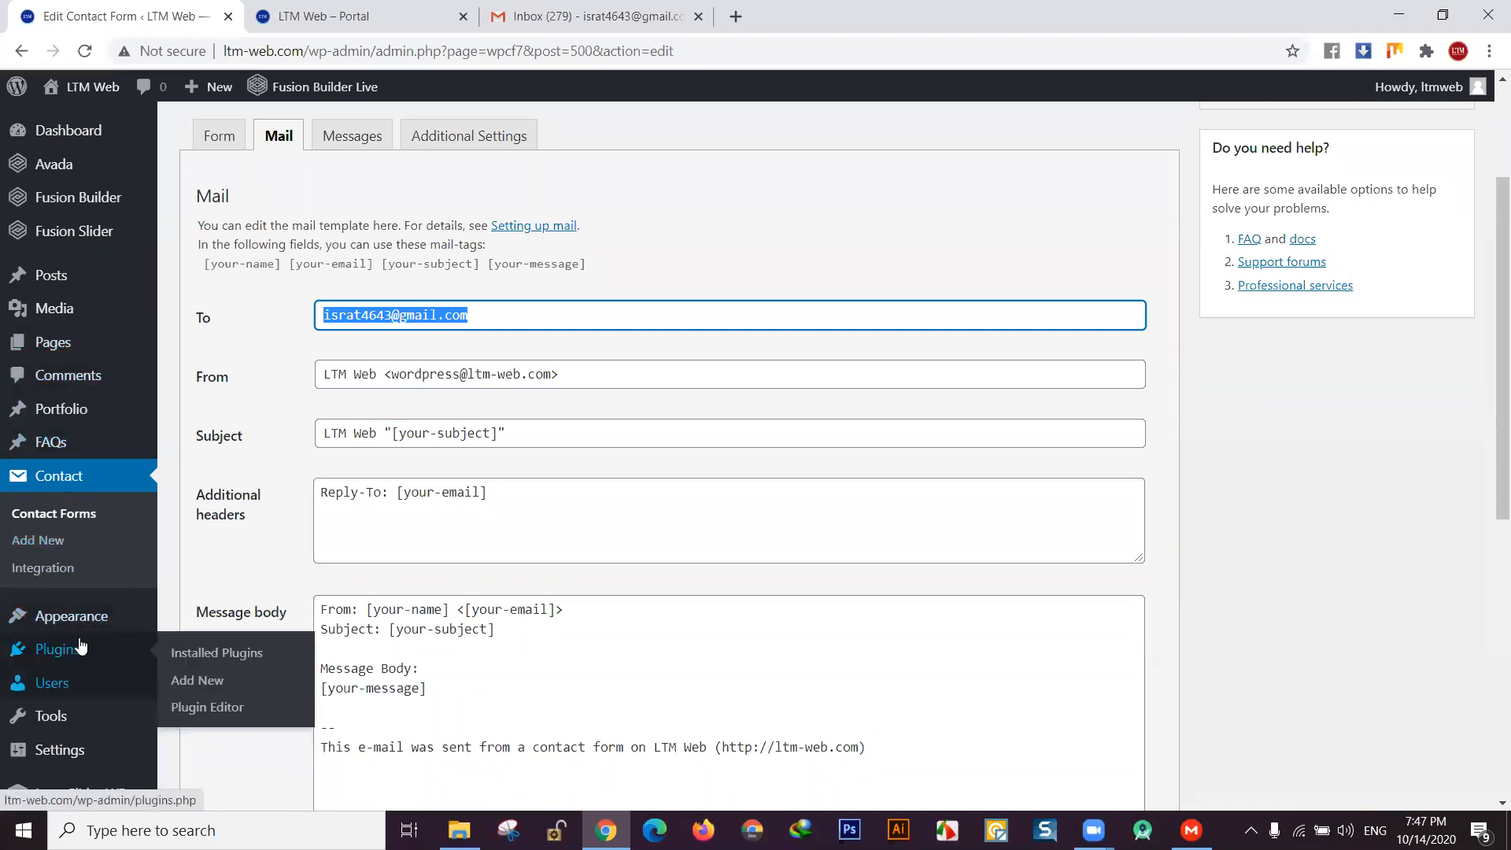
{"action": "left_click", "coordinate": [187, 656]}
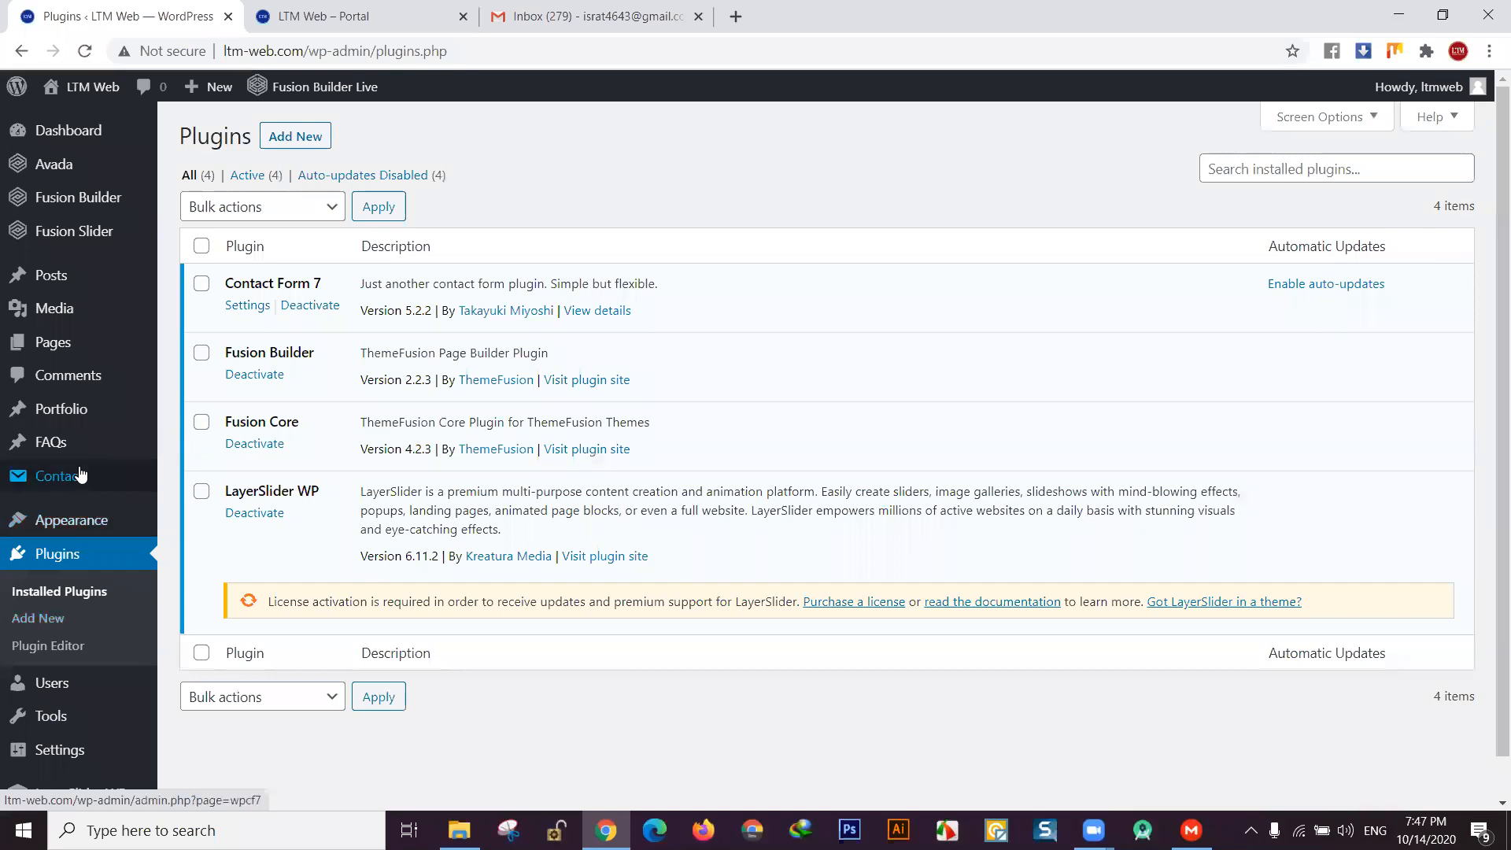
{"action": "left_click", "coordinate": [79, 474]}
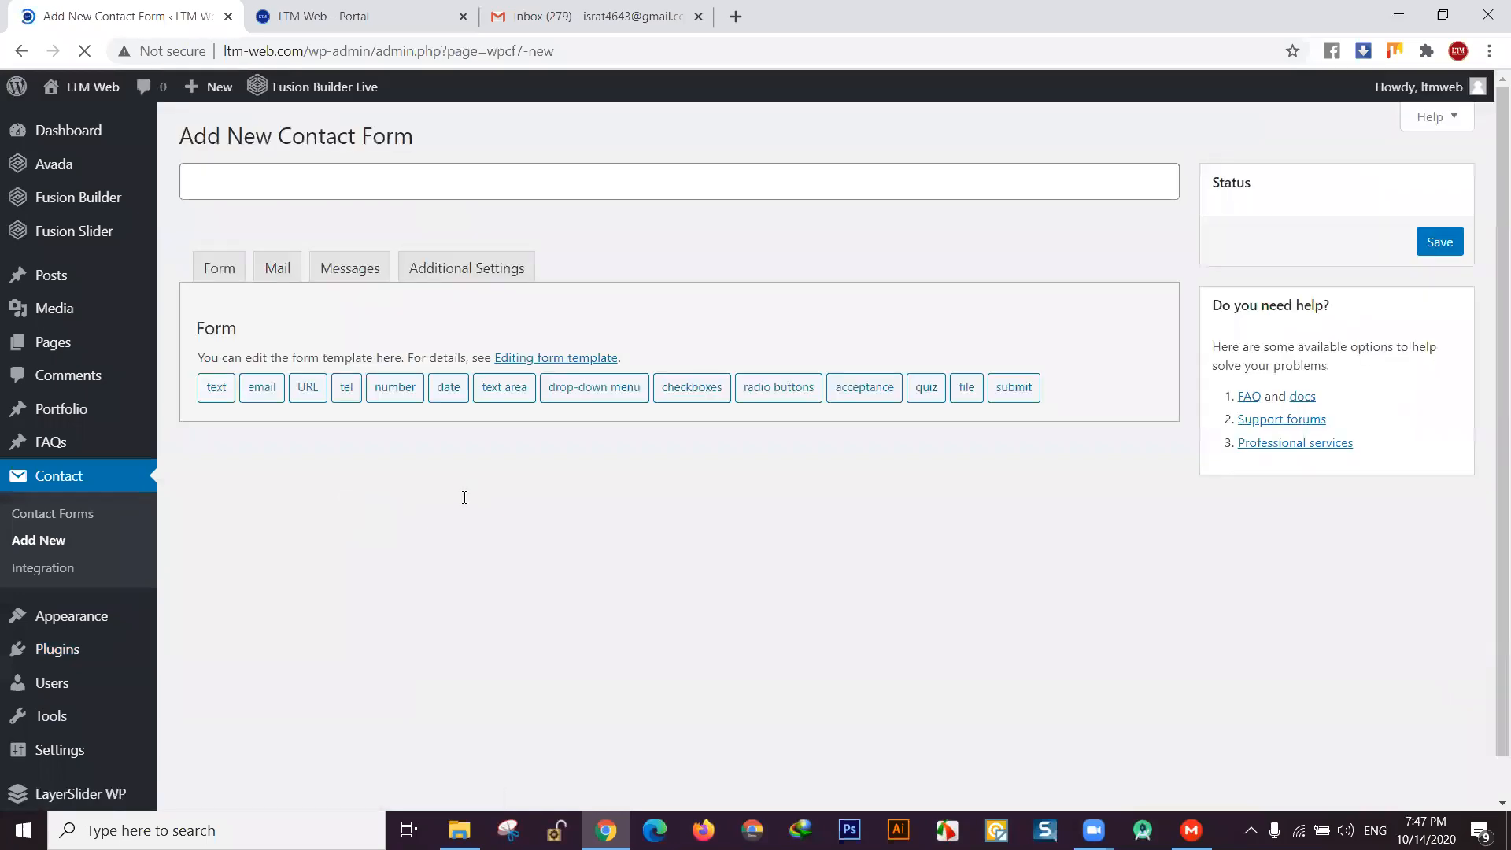
{"action": "scroll", "coordinate": [475, 523], "scroll_direction": "down", "scroll_amount": 2}
{"action": "scroll", "coordinate": [475, 524], "scroll_direction": "up", "scroll_amount": 2}
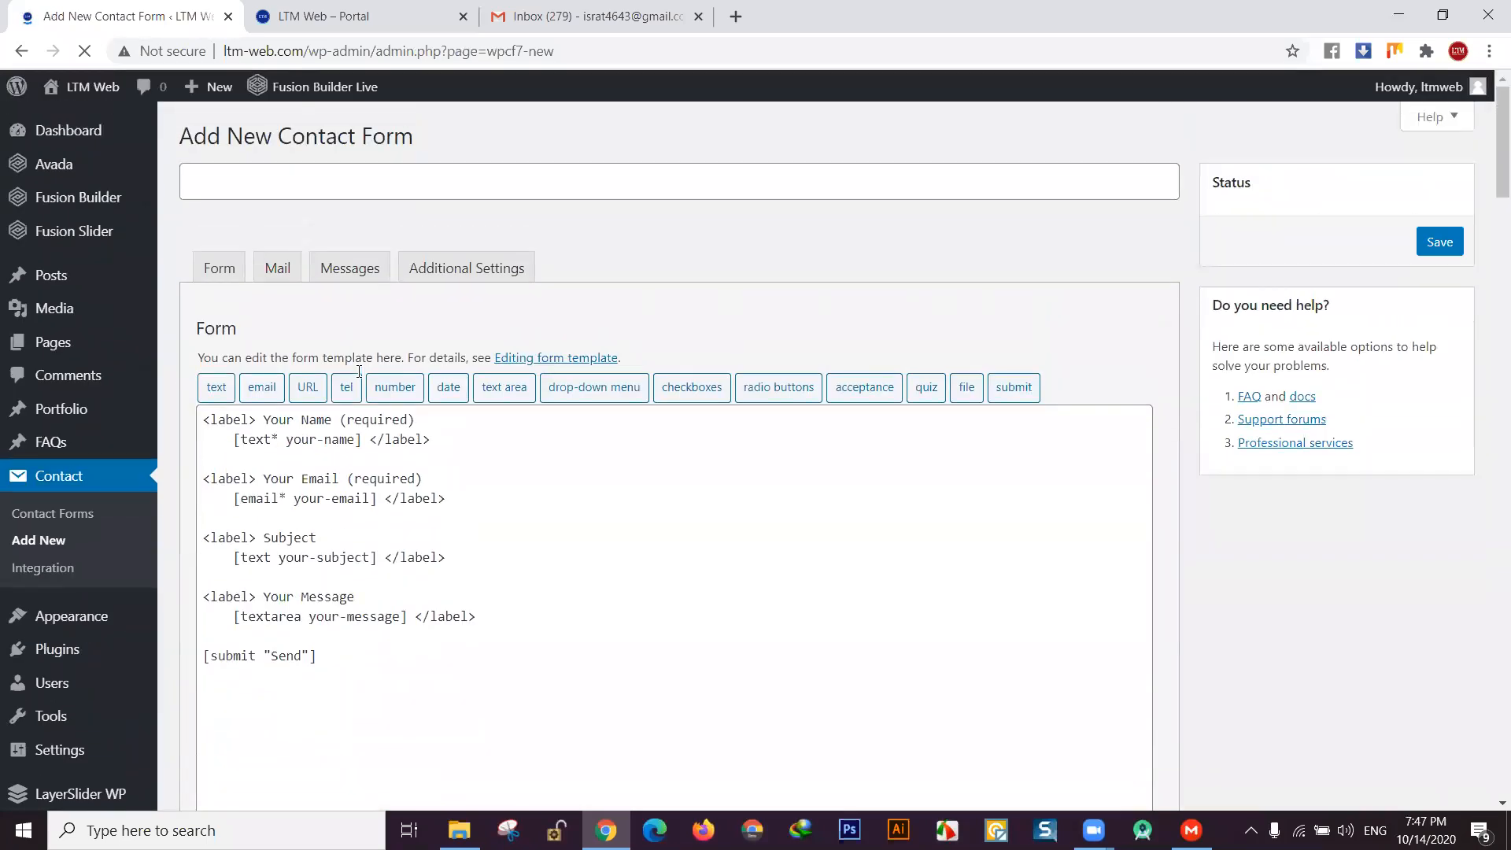
{"action": "type", "text": "ltm "}
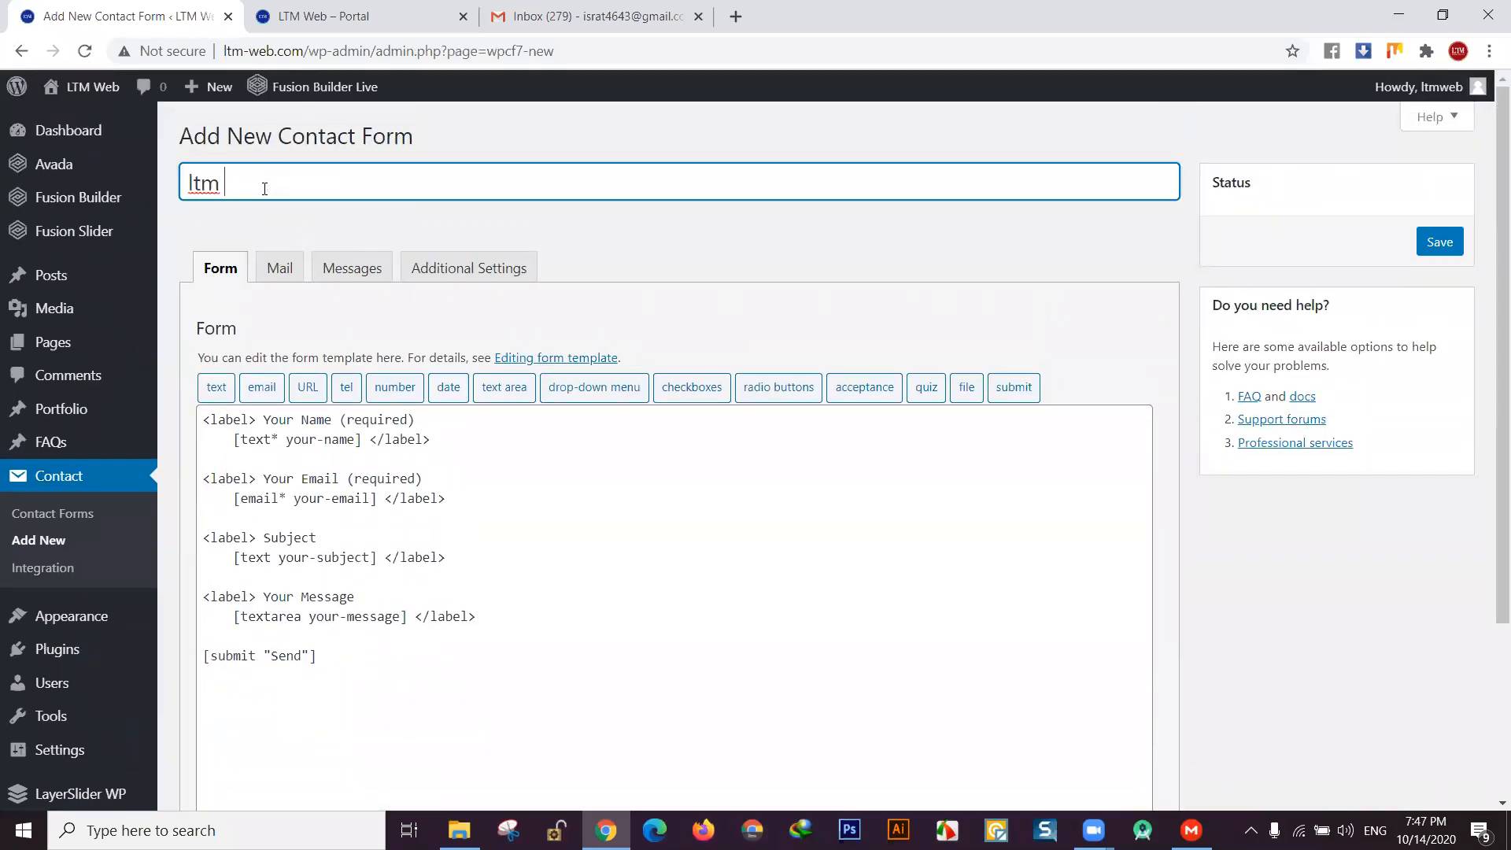
{"action": "type", "text": "form"}
- Review the form's Mail tab, keeping the same recipient, and save it
{"action": "scroll", "coordinate": [435, 404], "scroll_direction": "down", "scroll_amount": 1}
{"action": "scroll", "coordinate": [439, 436], "scroll_direction": "up", "scroll_amount": 1}
{"action": "scroll", "coordinate": [548, 534], "scroll_direction": "down", "scroll_amount": 3}
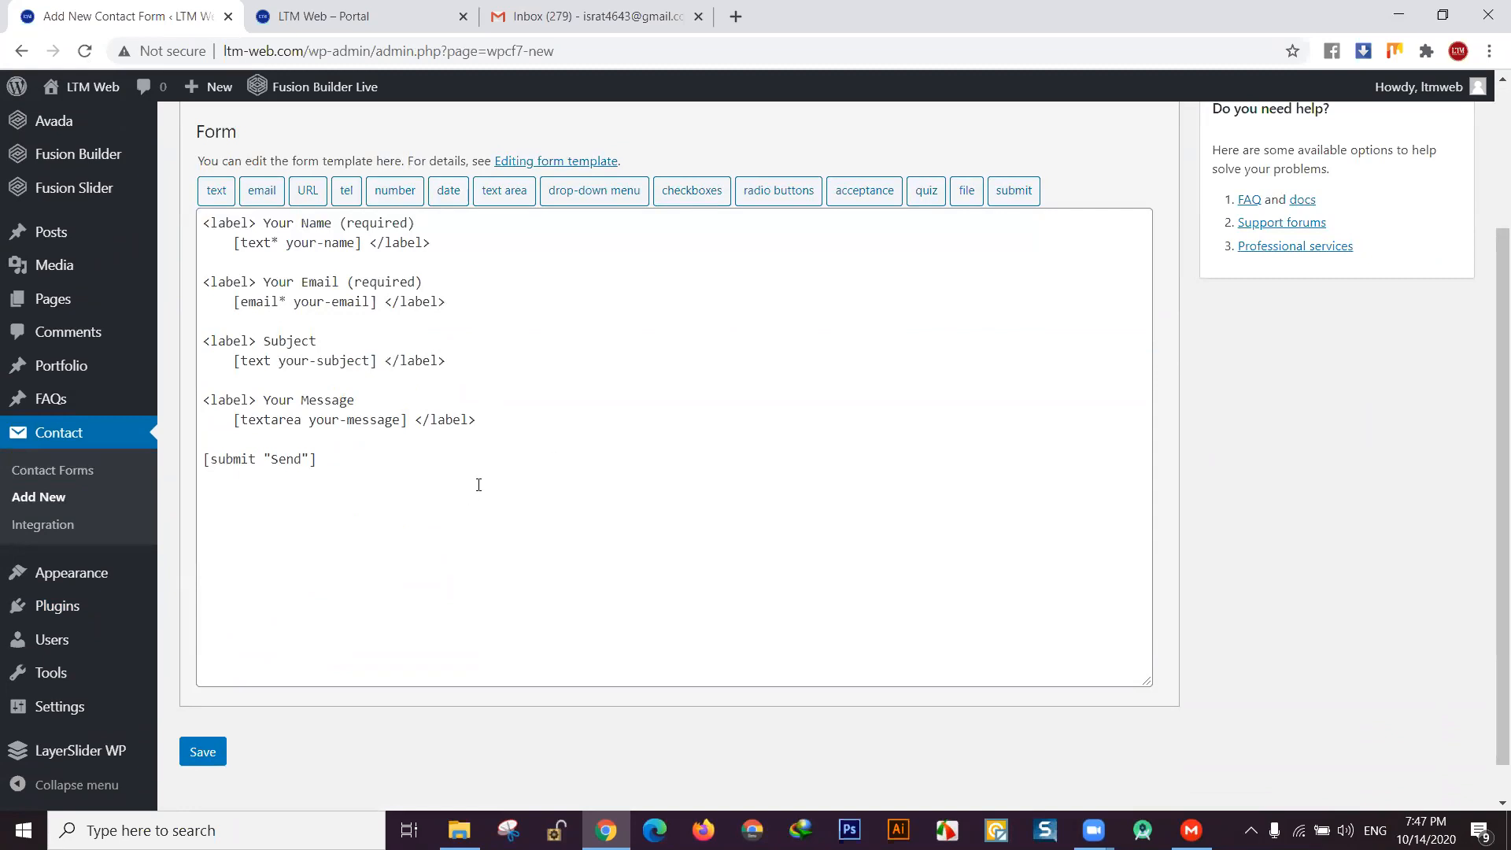
{"action": "scroll", "coordinate": [396, 422], "scroll_direction": "up", "scroll_amount": 3}
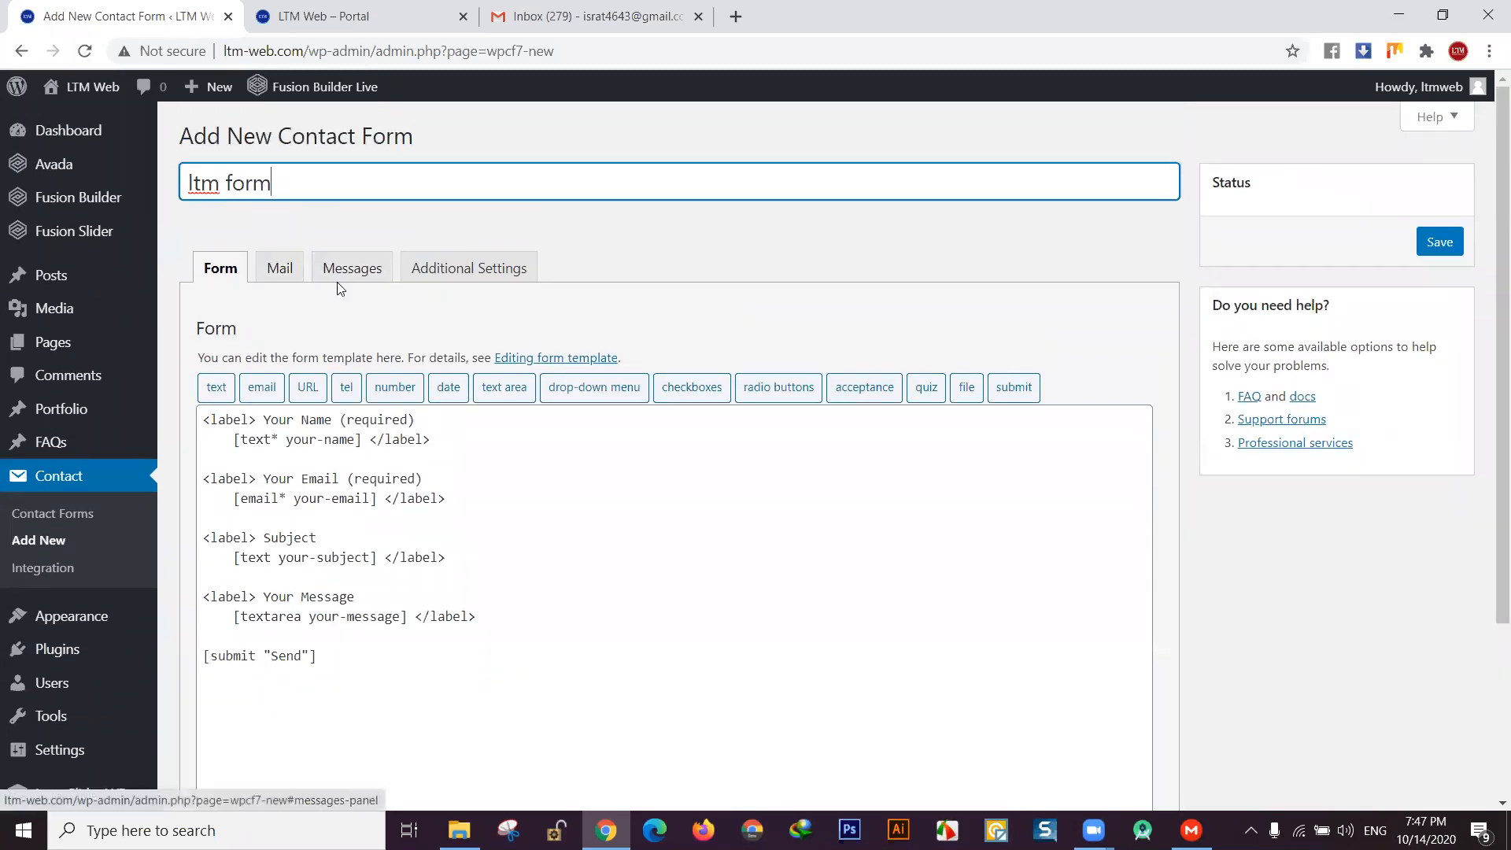
{"action": "left_click", "coordinate": [281, 269]}
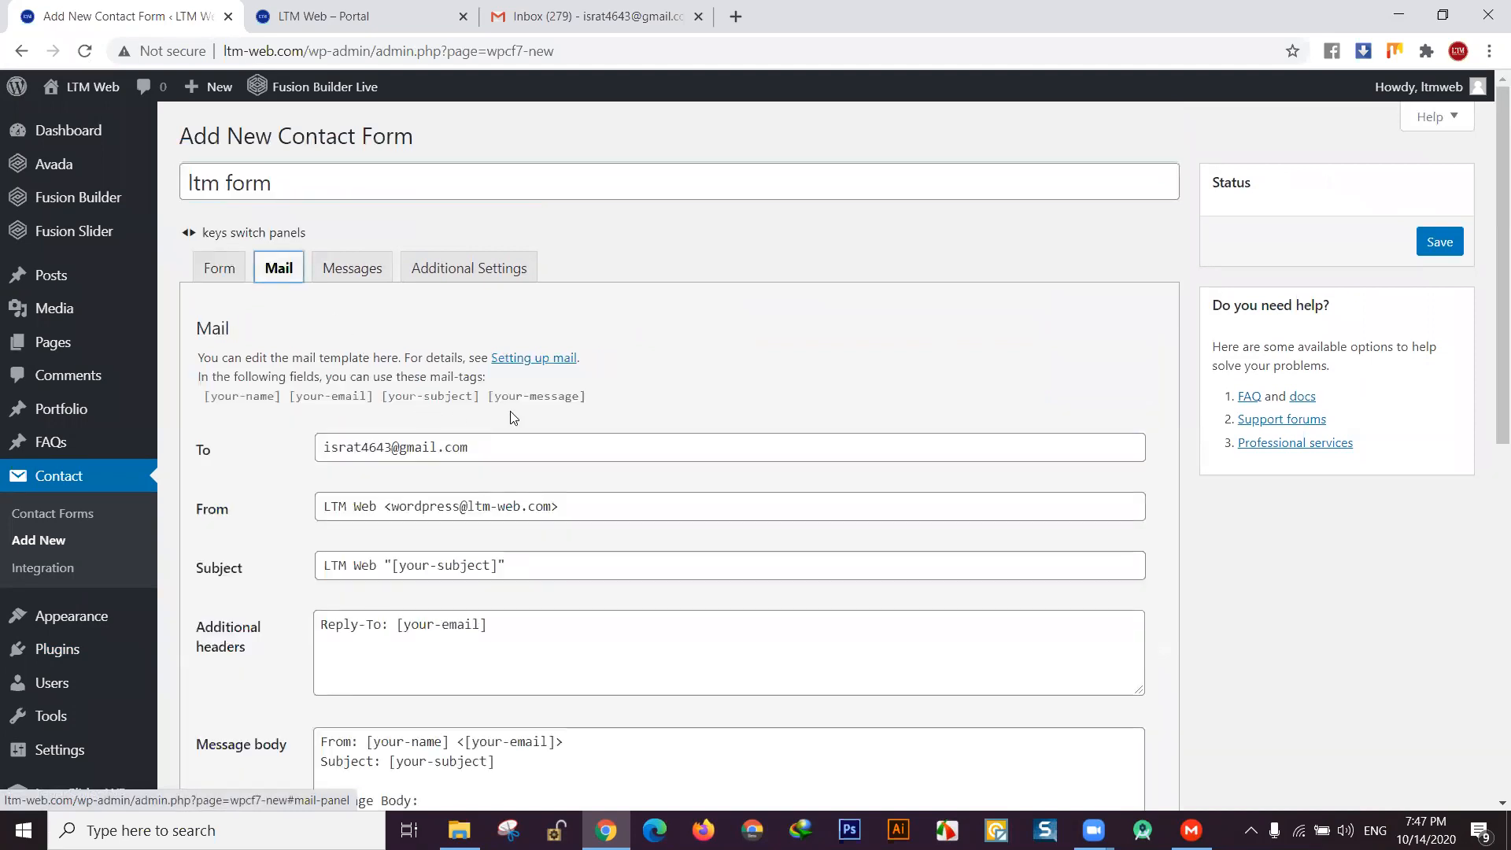
{"action": "scroll", "coordinate": [510, 411], "scroll_direction": "down", "scroll_amount": 3}
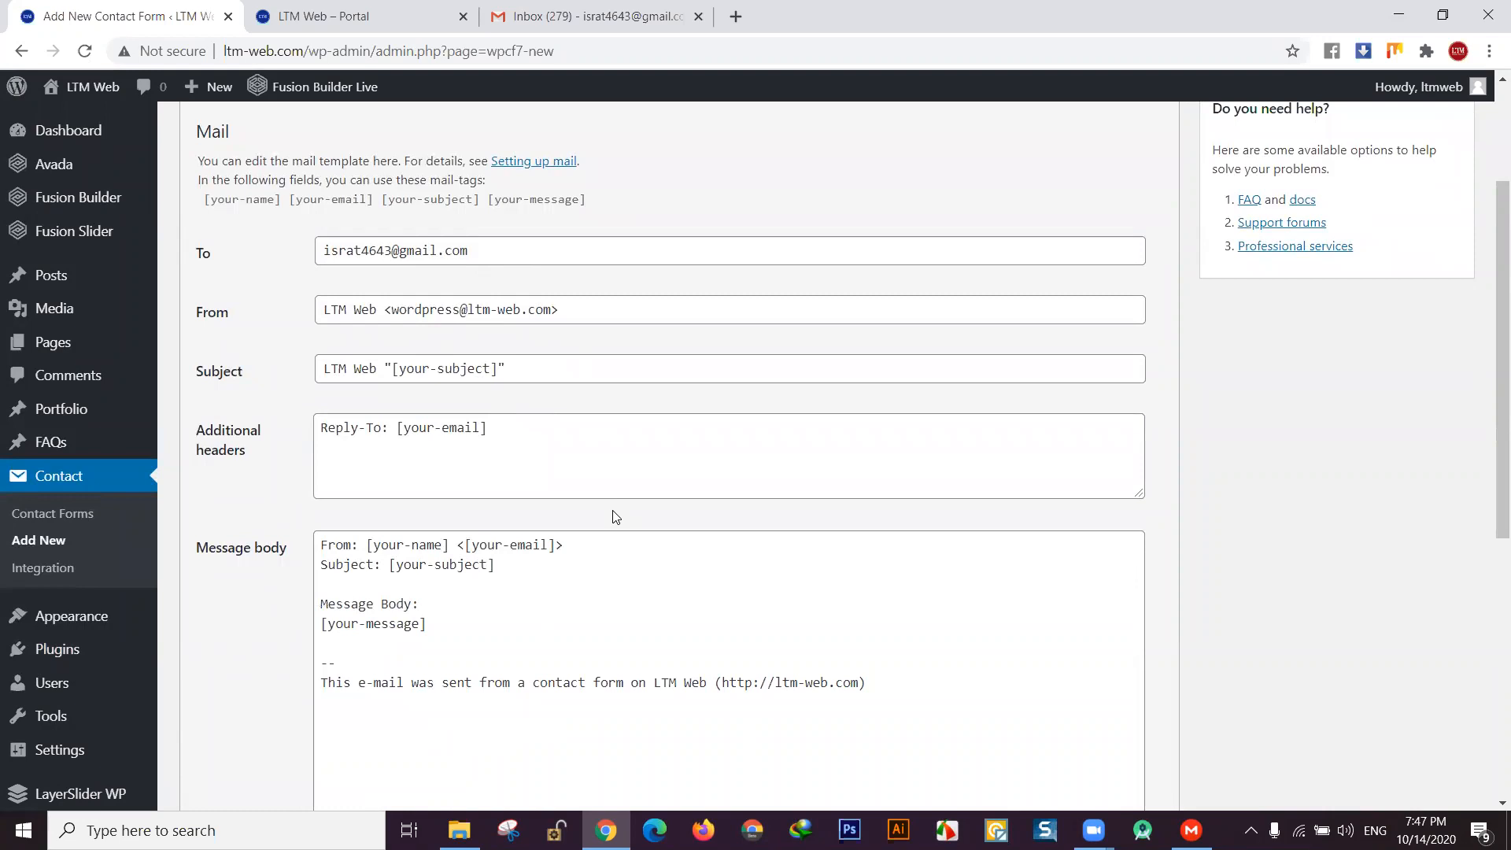
{"action": "scroll", "coordinate": [615, 516], "scroll_direction": "down", "scroll_amount": 1}
{"action": "scroll", "coordinate": [613, 515], "scroll_direction": "up", "scroll_amount": 1}
{"action": "scroll", "coordinate": [484, 429], "scroll_direction": "up", "scroll_amount": 2}
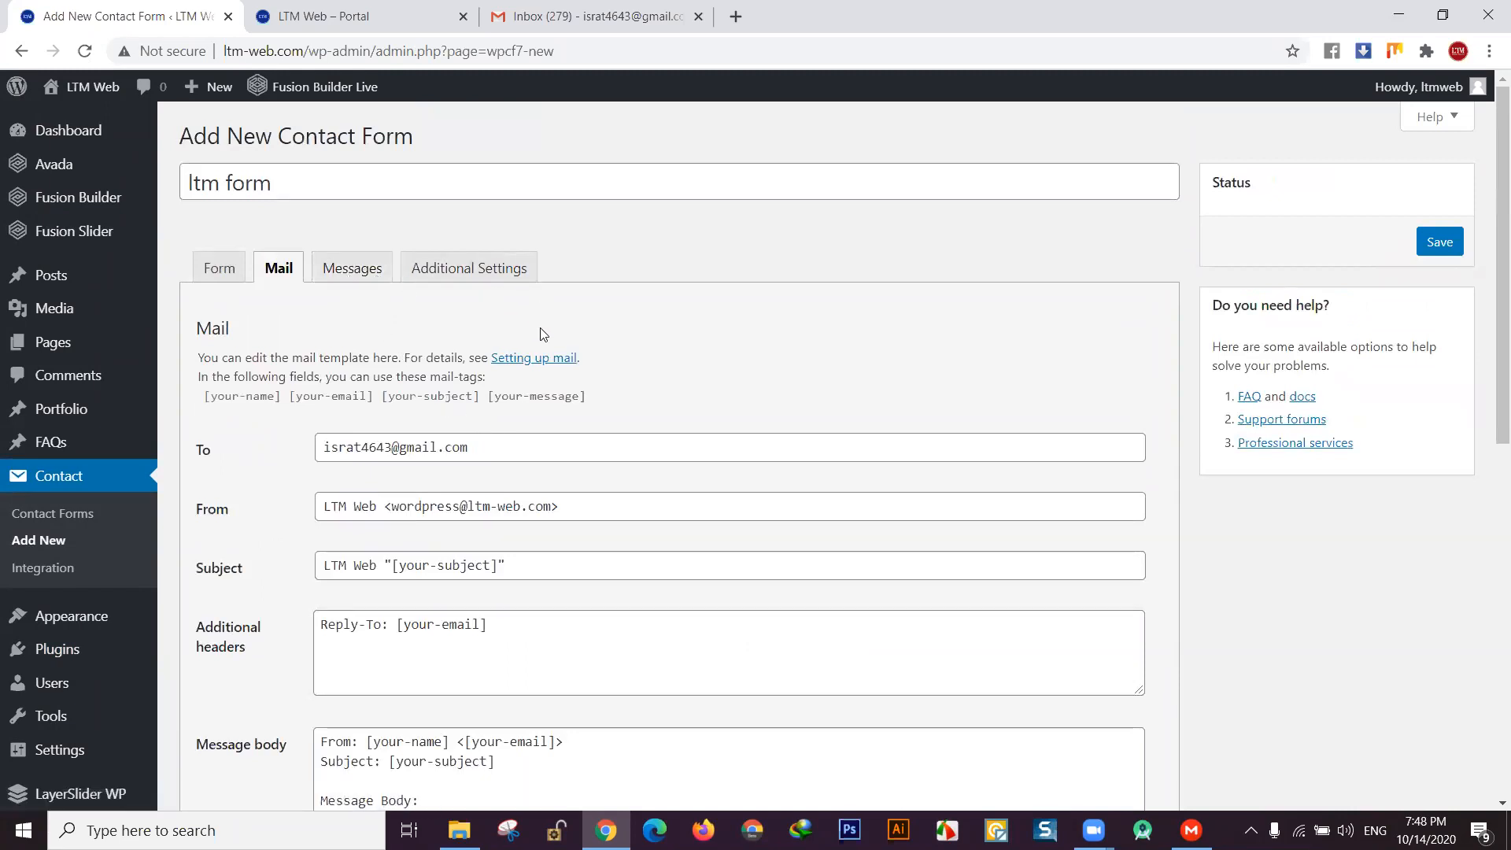
{"action": "scroll", "coordinate": [631, 405], "scroll_direction": "down", "scroll_amount": 3}
{"action": "scroll", "coordinate": [631, 405], "scroll_direction": "up", "scroll_amount": 3}
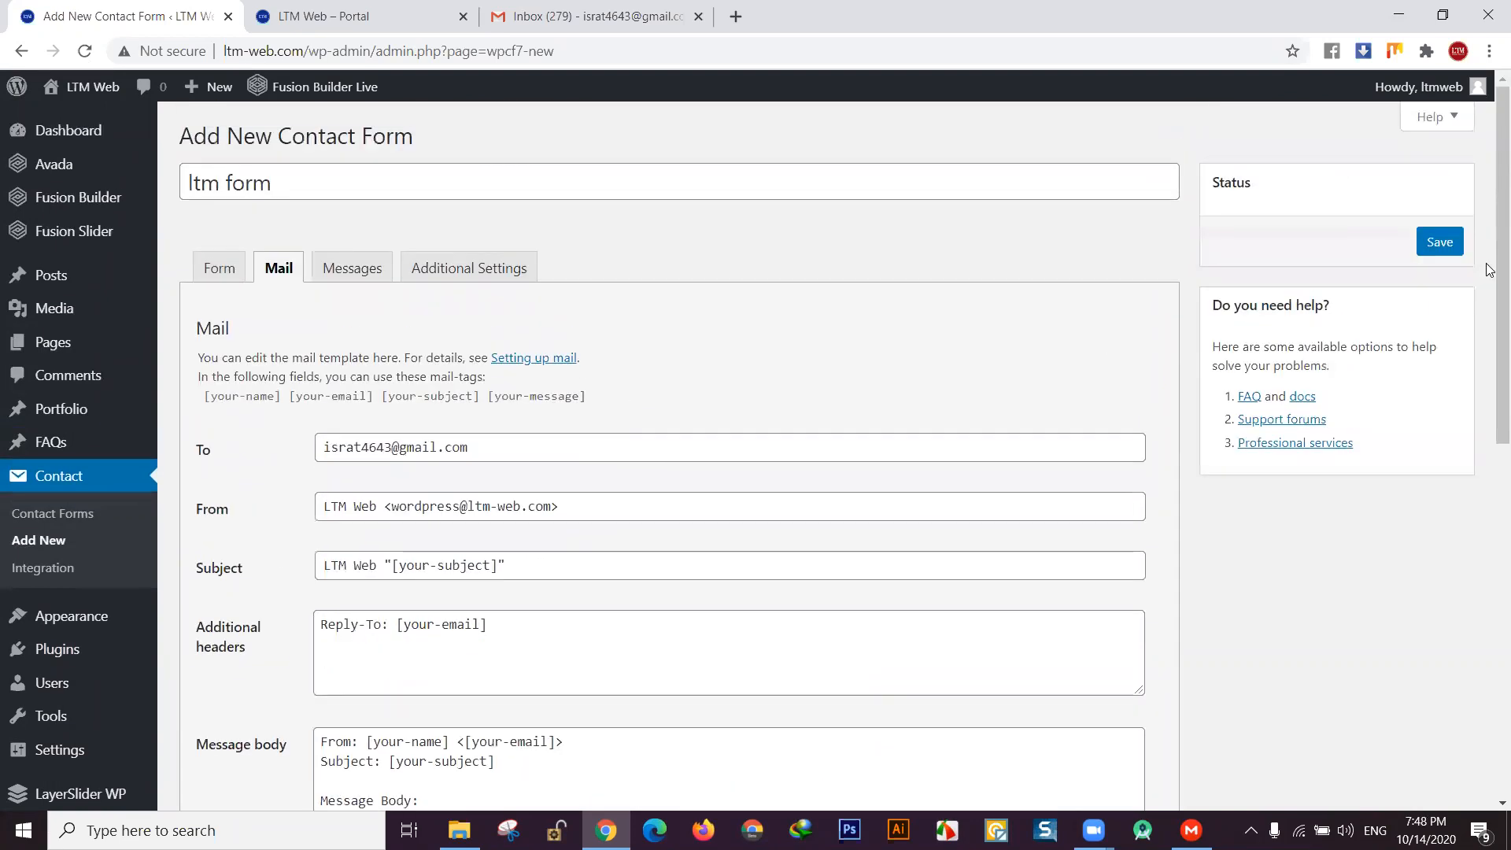
{"action": "left_click", "coordinate": [1439, 242]}
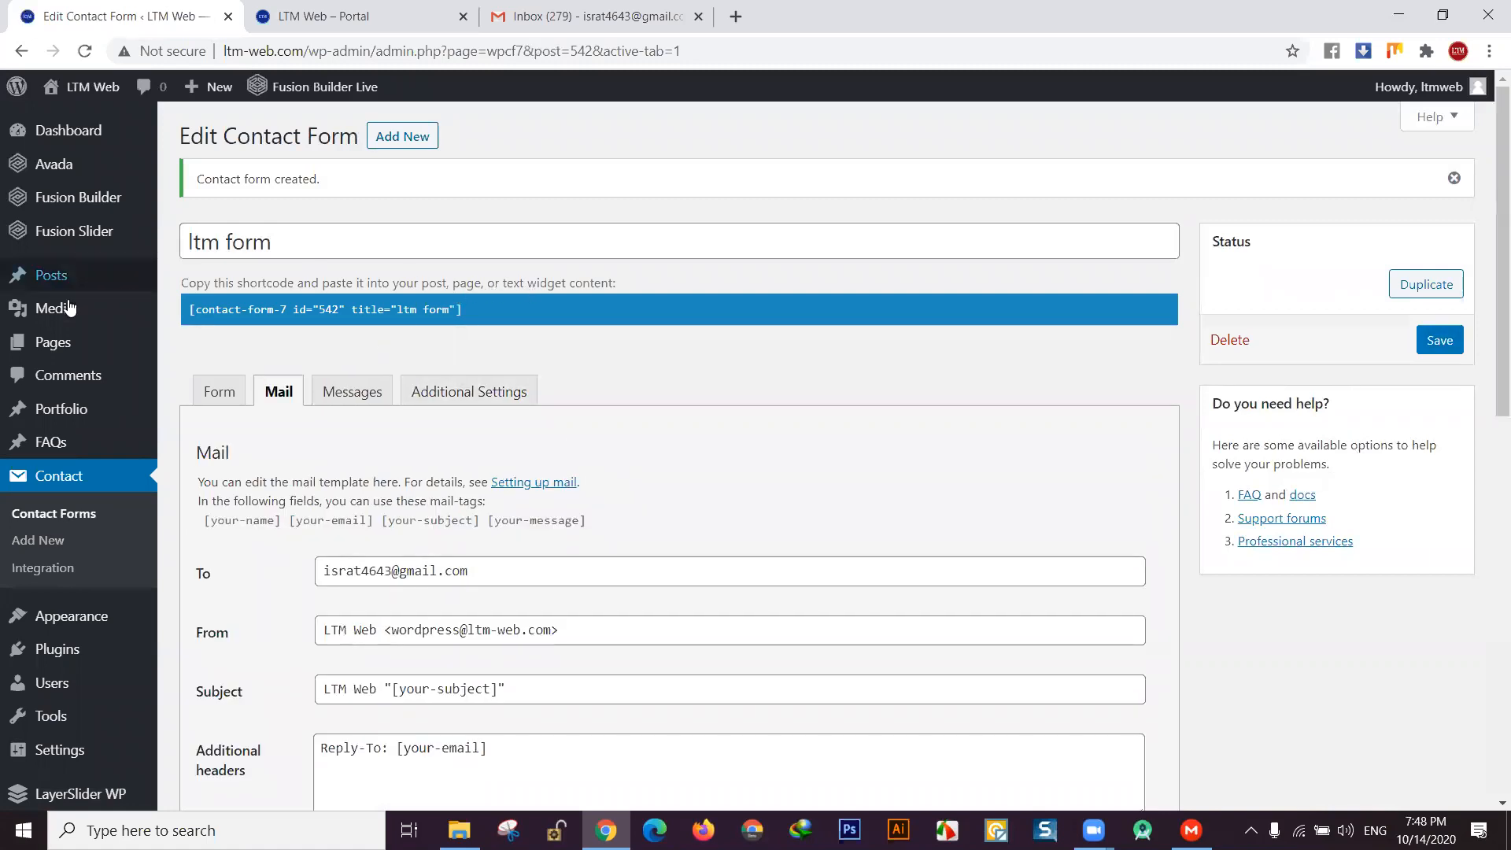
- Show the All Pages list in WordPress admin
{"action": "left_click", "coordinate": [70, 347]}
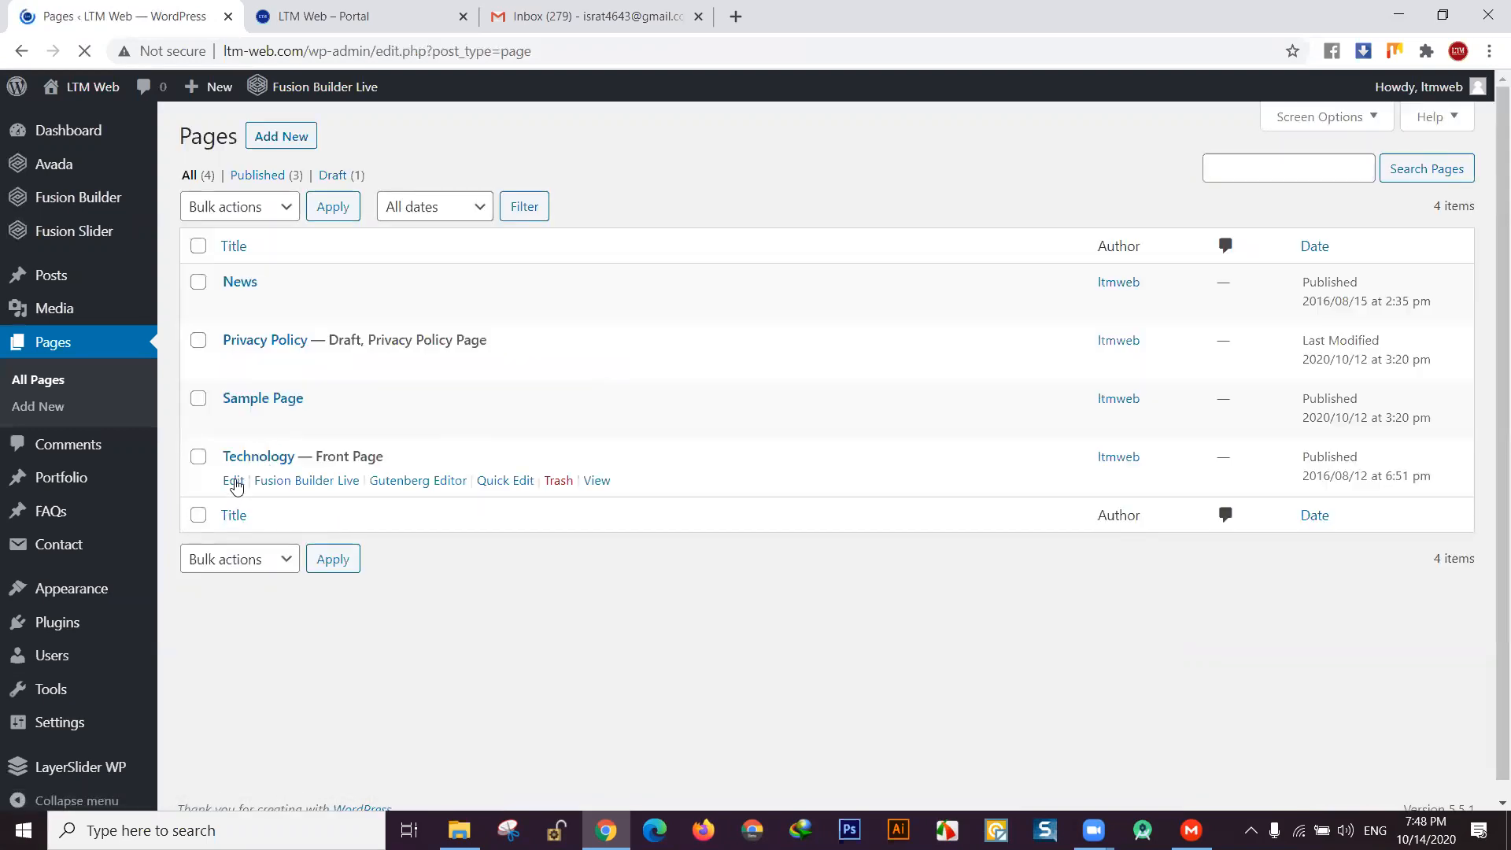
- Edit the Technology page and let its Fusion Builder layout finish loading
{"action": "left_click", "coordinate": [235, 482]}
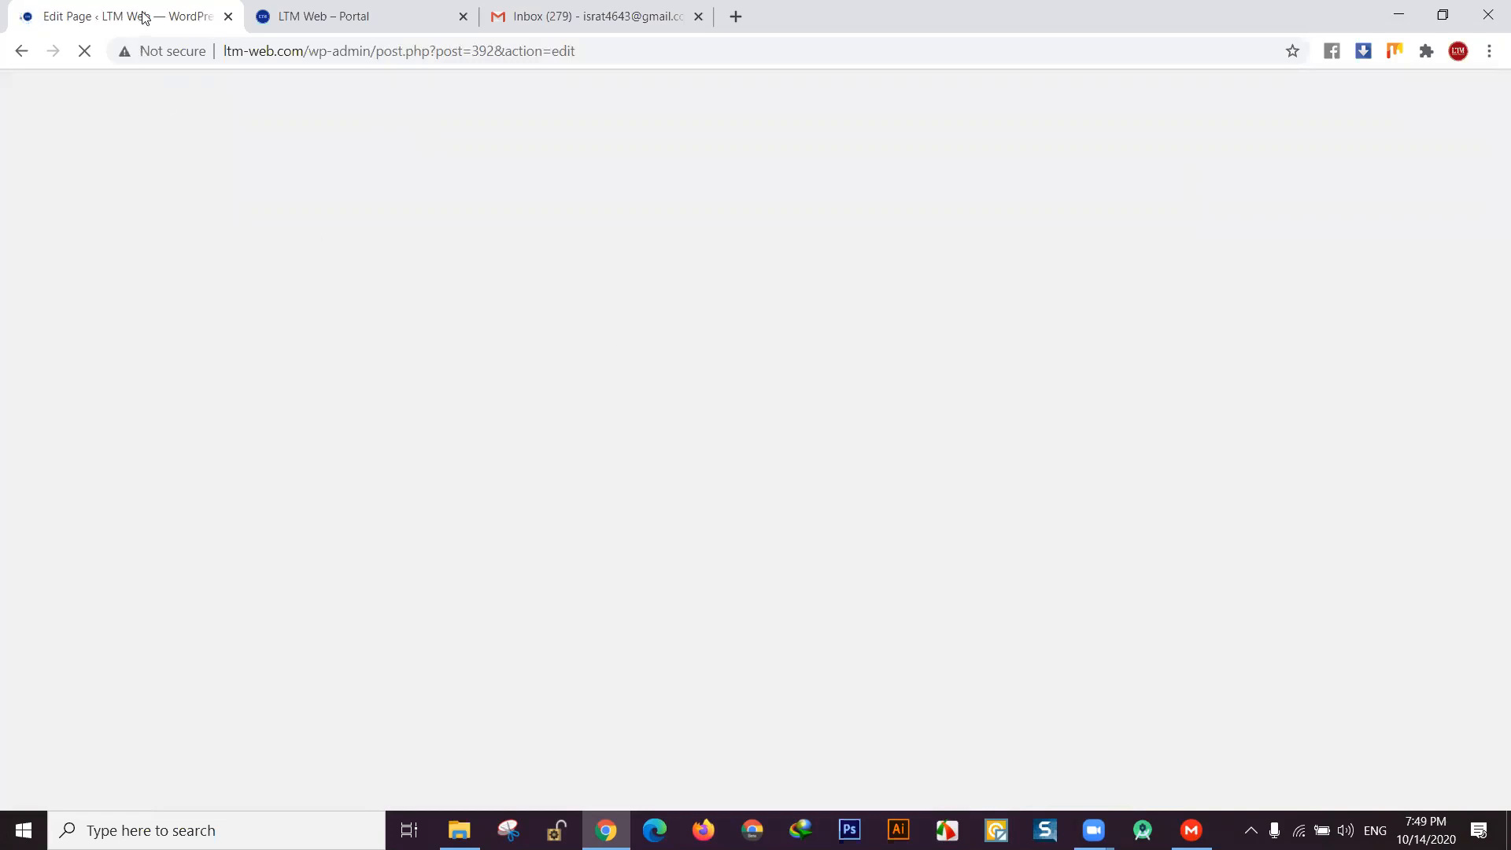
{"action": "left_click", "coordinate": [324, 14]}
{"action": "left_click", "coordinate": [186, 11]}
{"action": "left_click", "coordinate": [283, 23]}
{"action": "left_click", "coordinate": [182, 6]}
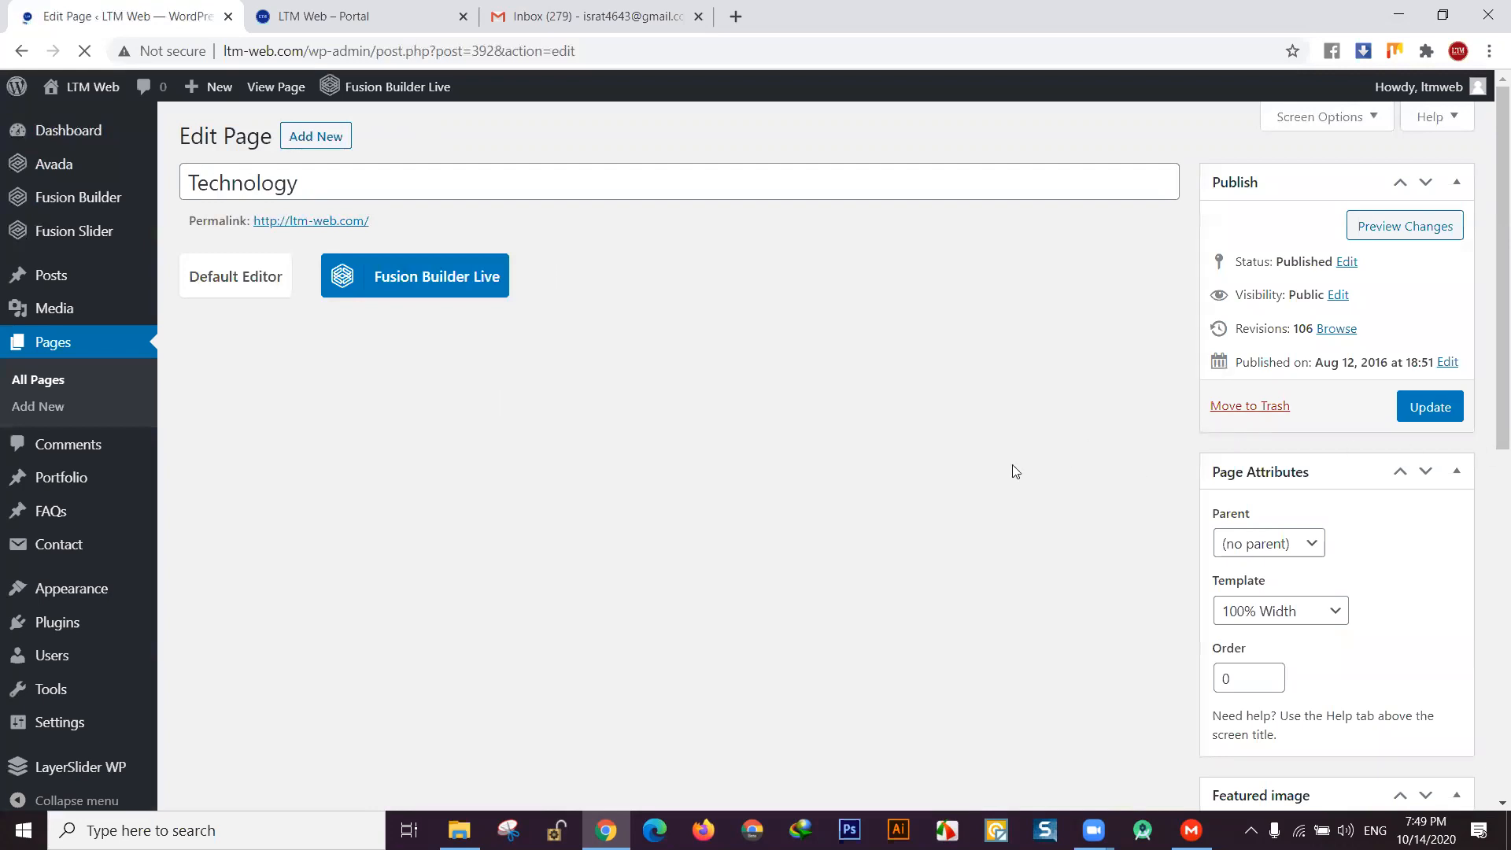
{"action": "mouse_move", "coordinate": [1489, 383]}
{"action": "left_mouse_down"}
{"action": "mouse_move", "coordinate": [1489, 532]}
{"action": "mouse_move", "coordinate": [1486, 408]}
{"action": "left_mouse_up"}
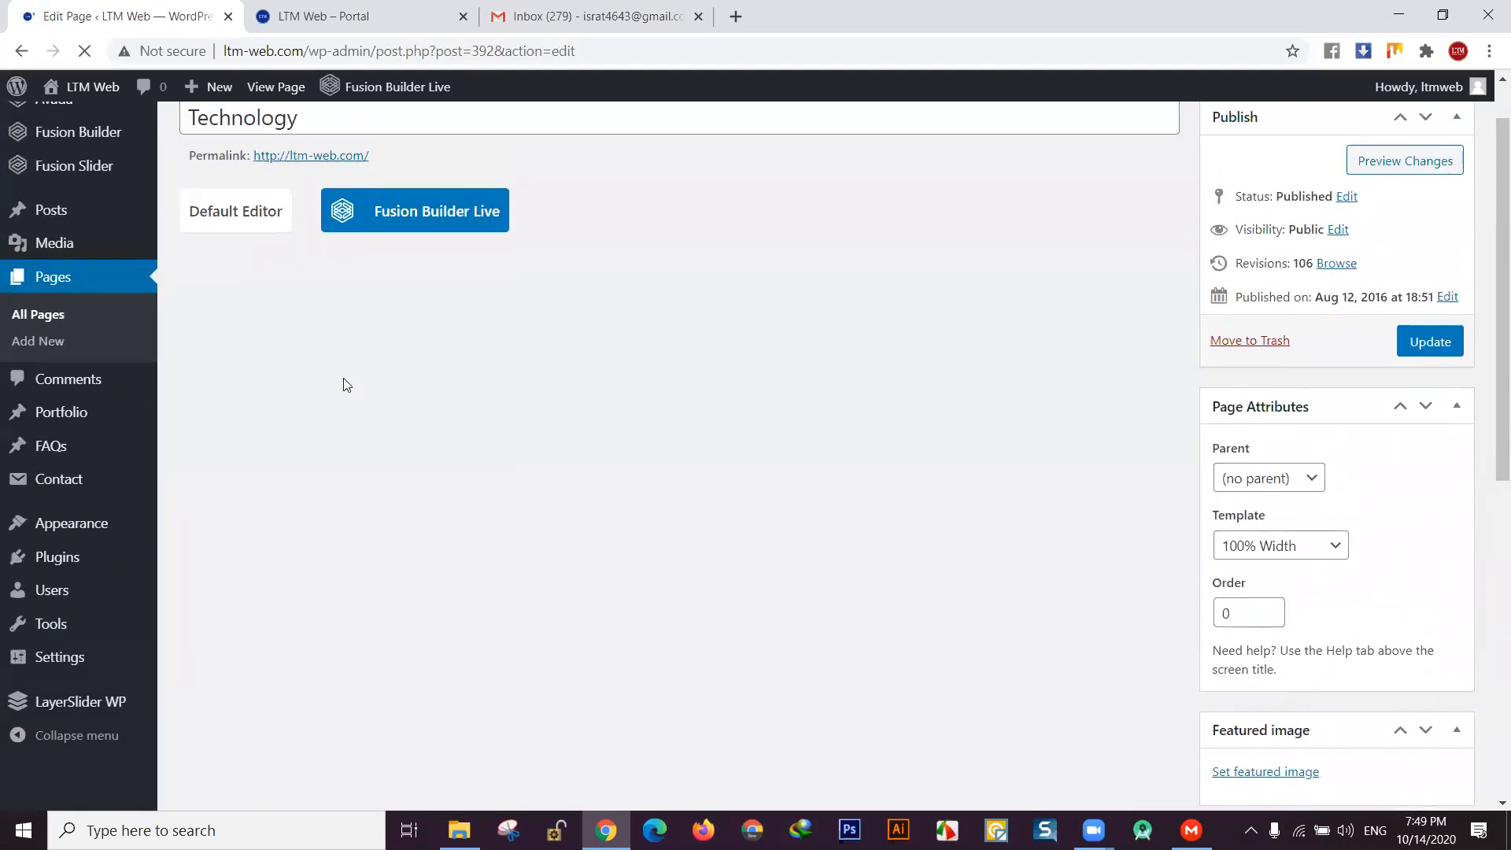
{"action": "scroll", "coordinate": [415, 409], "scroll_direction": "down", "scroll_amount": 5}
{"action": "scroll", "coordinate": [414, 409], "scroll_direction": "up", "scroll_amount": 6}
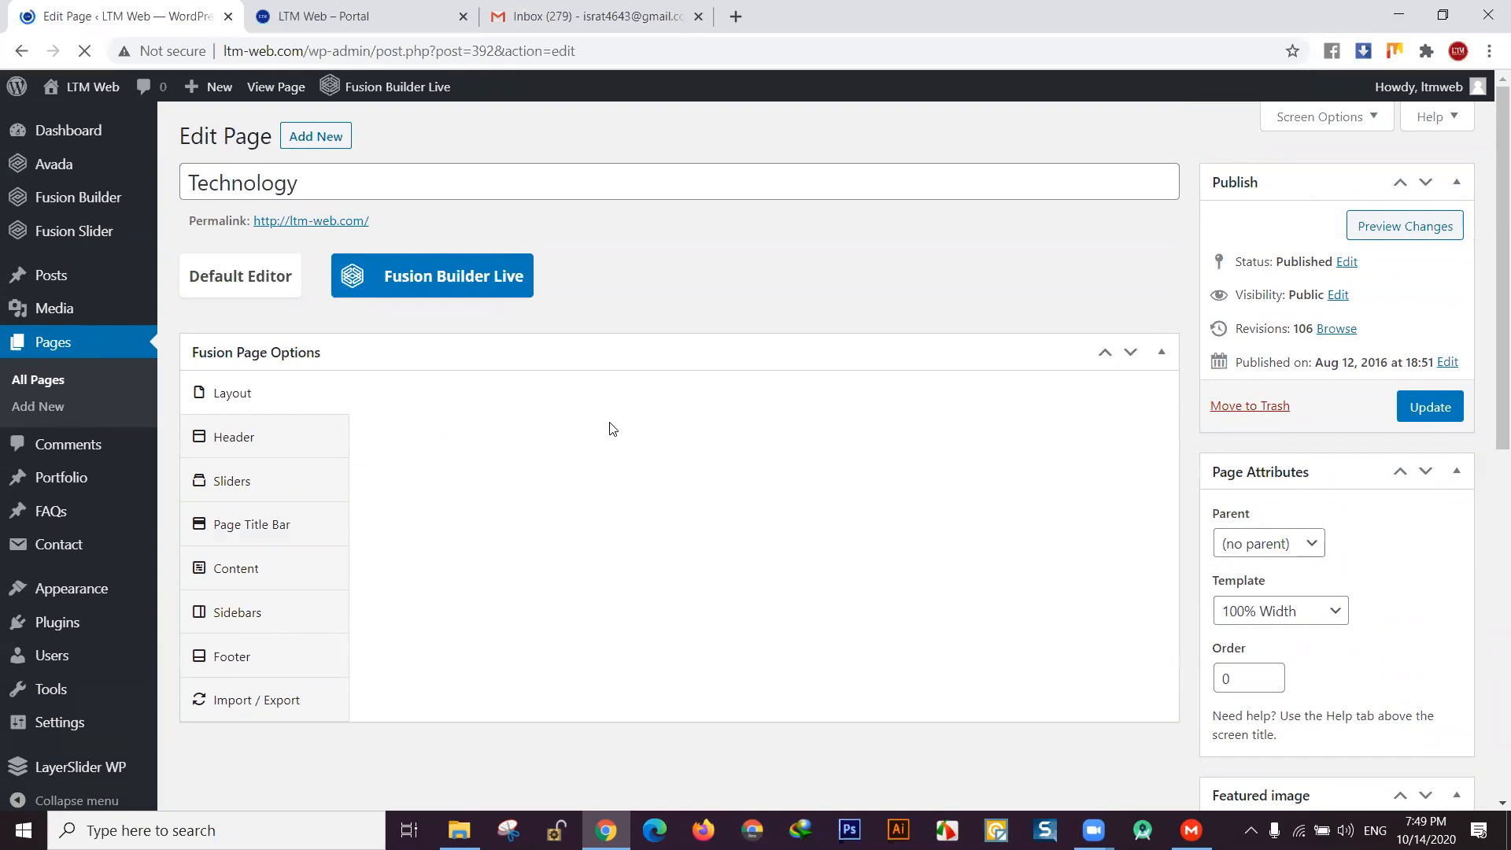
{"action": "scroll", "coordinate": [612, 425], "scroll_direction": "down", "scroll_amount": 10}
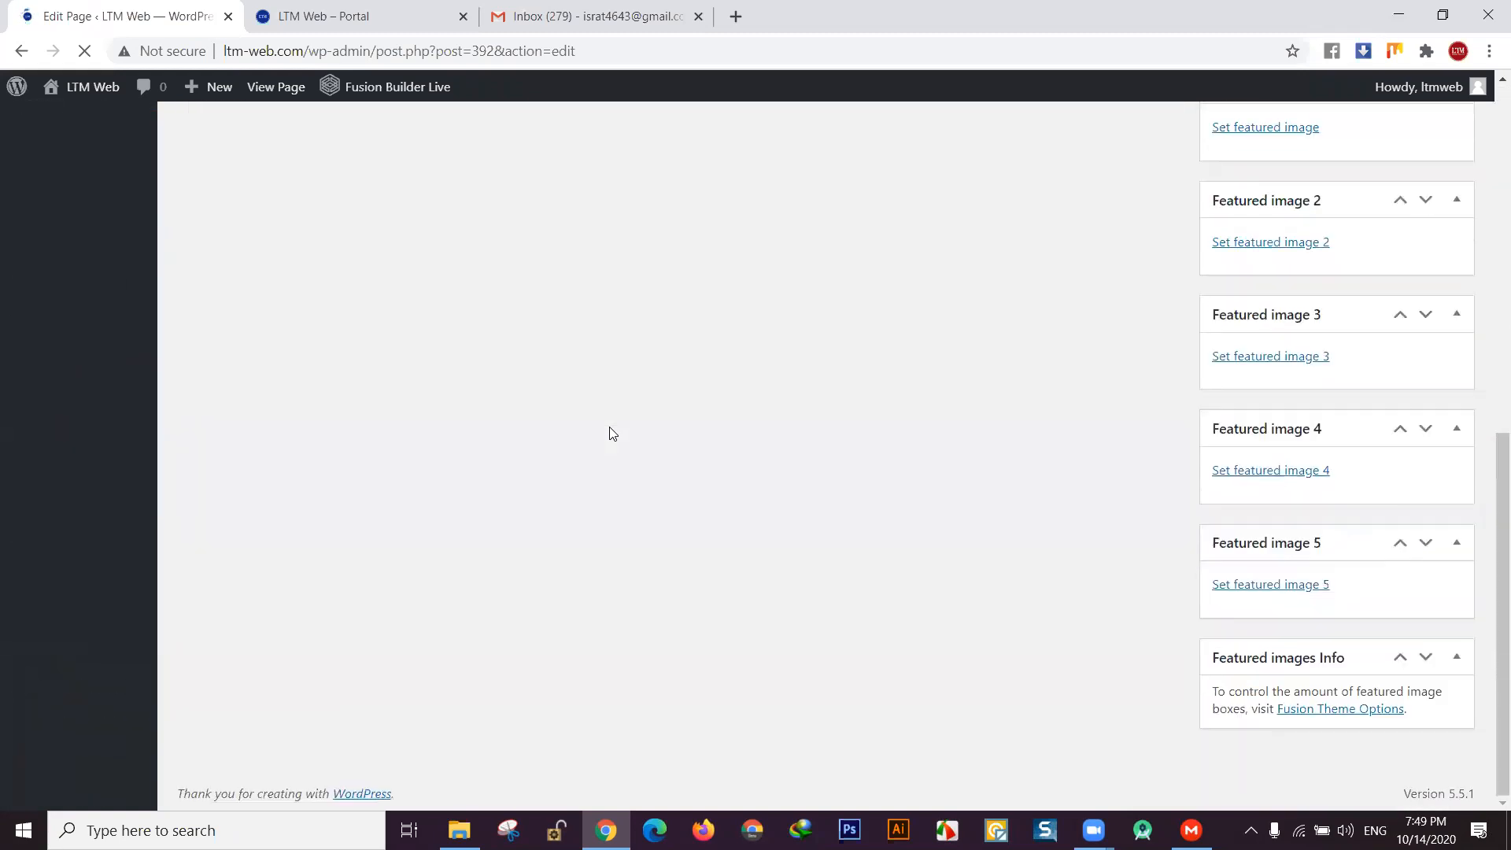
{"action": "scroll", "coordinate": [611, 433], "scroll_direction": "up", "scroll_amount": 10}
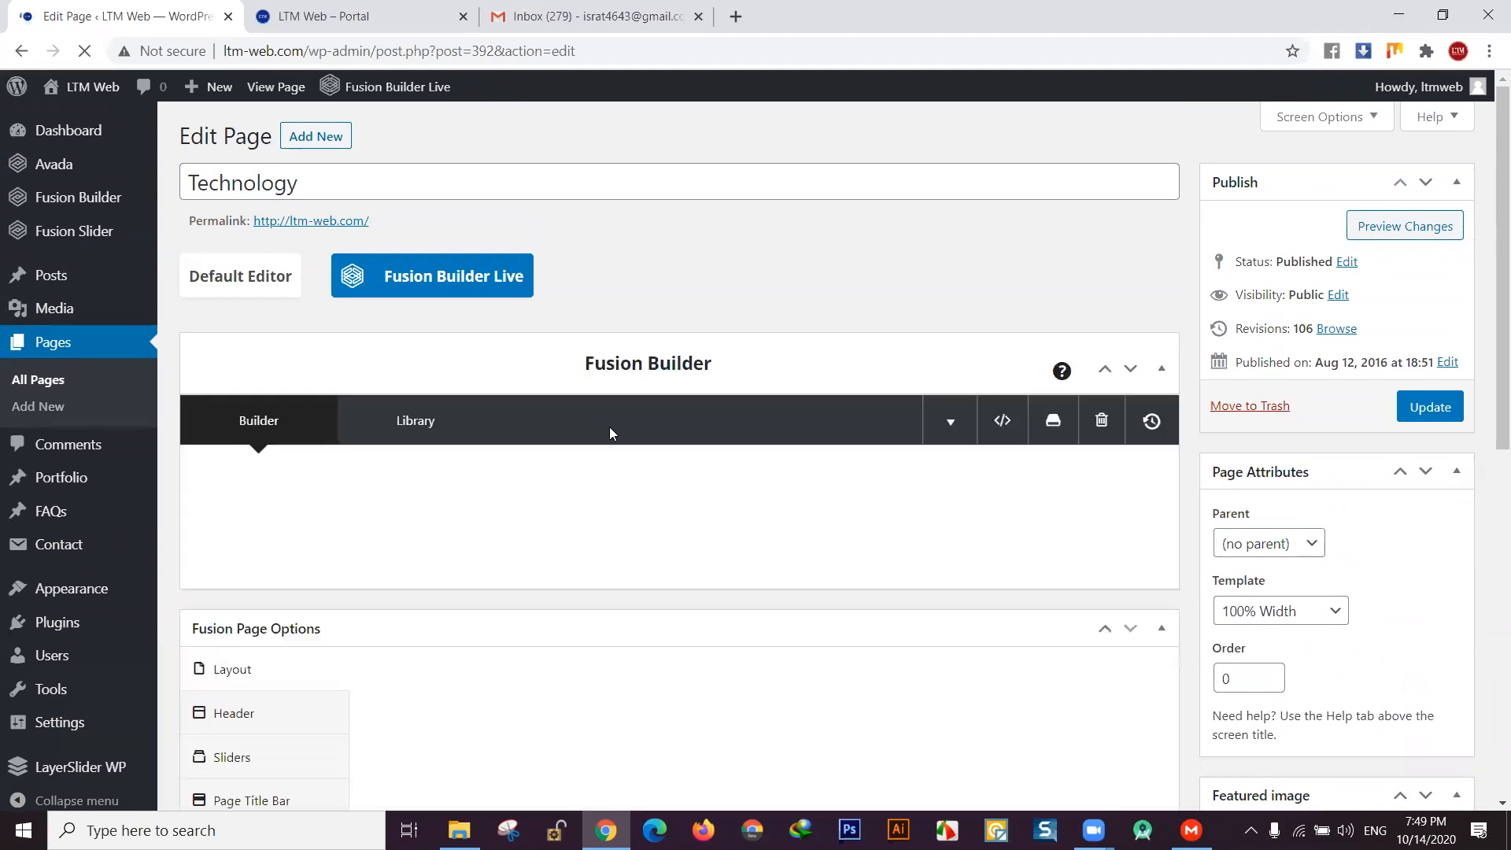
- Scroll the Fusion Builder layout down to the Contact Us Today section's form element
{"action": "scroll", "coordinate": [609, 426], "scroll_direction": "down", "scroll_amount": 2}
{"action": "scroll", "coordinate": [820, 436], "scroll_direction": "down", "scroll_amount": 9}
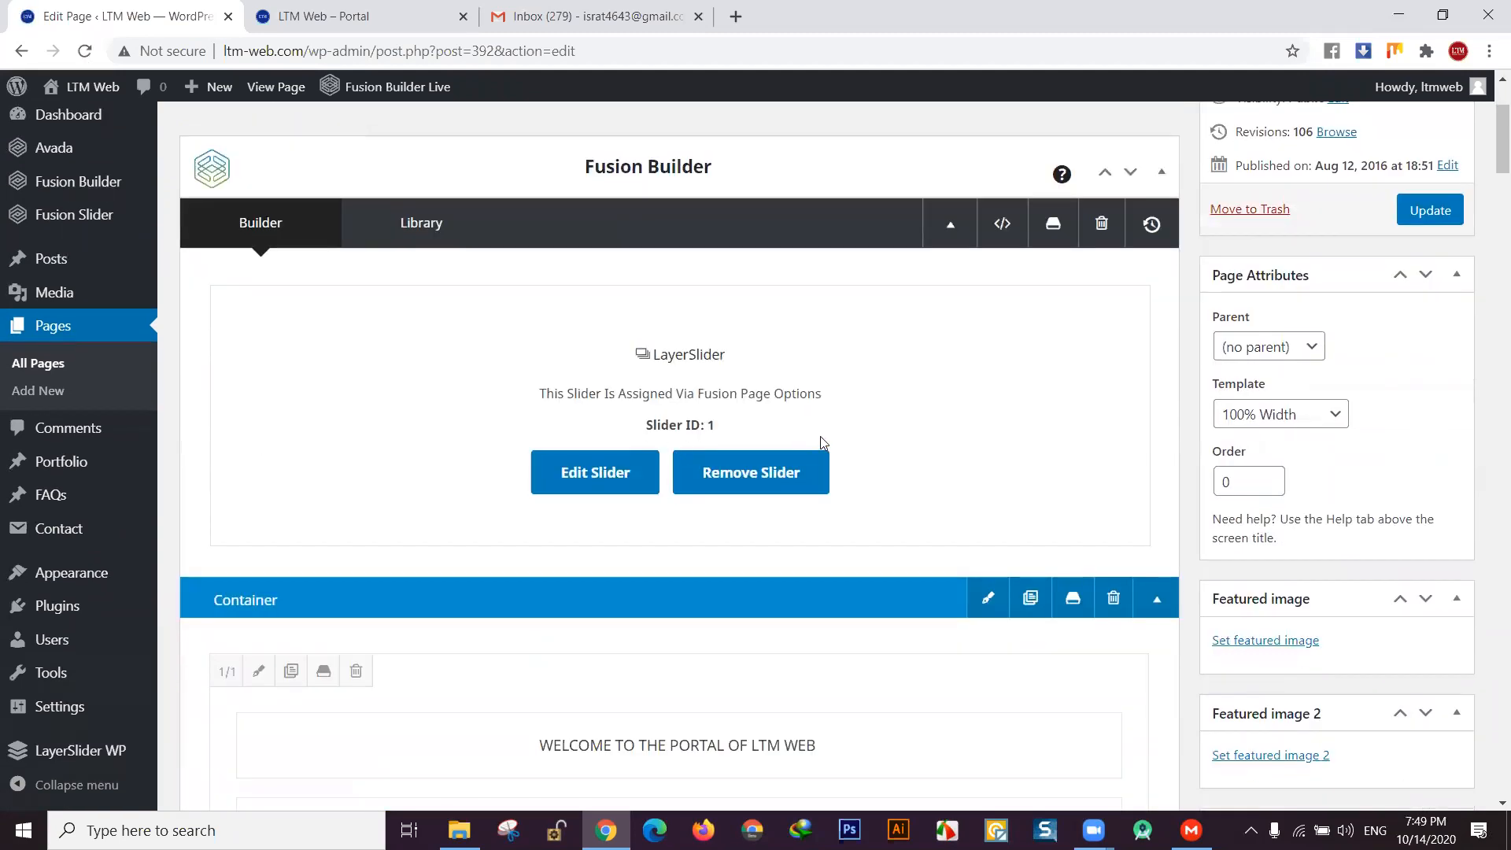
{"action": "scroll", "coordinate": [818, 433], "scroll_direction": "down", "scroll_amount": 12}
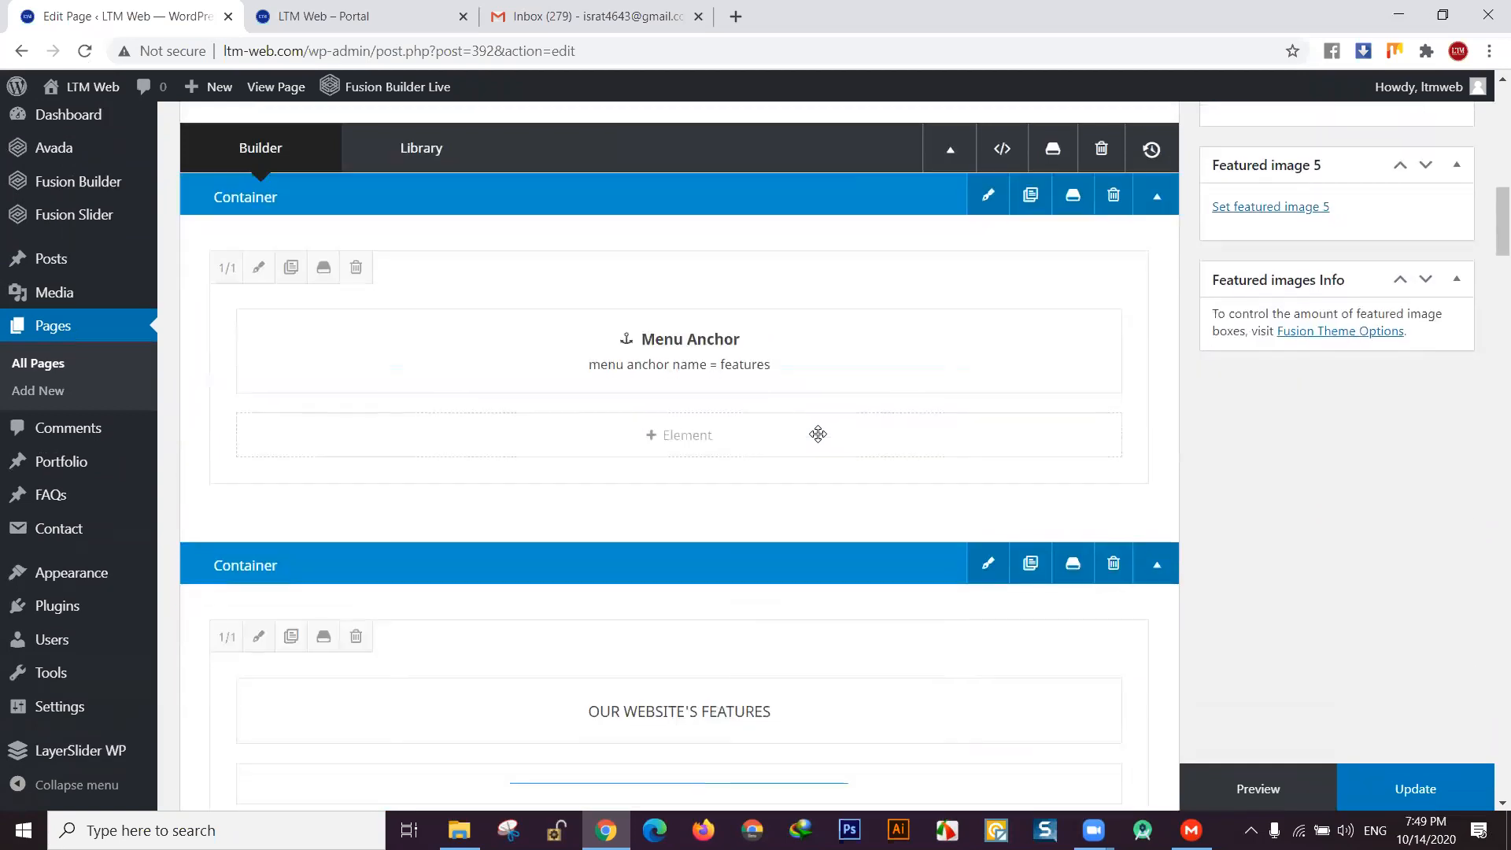
{"action": "scroll", "coordinate": [818, 434], "scroll_direction": "down", "scroll_amount": 12}
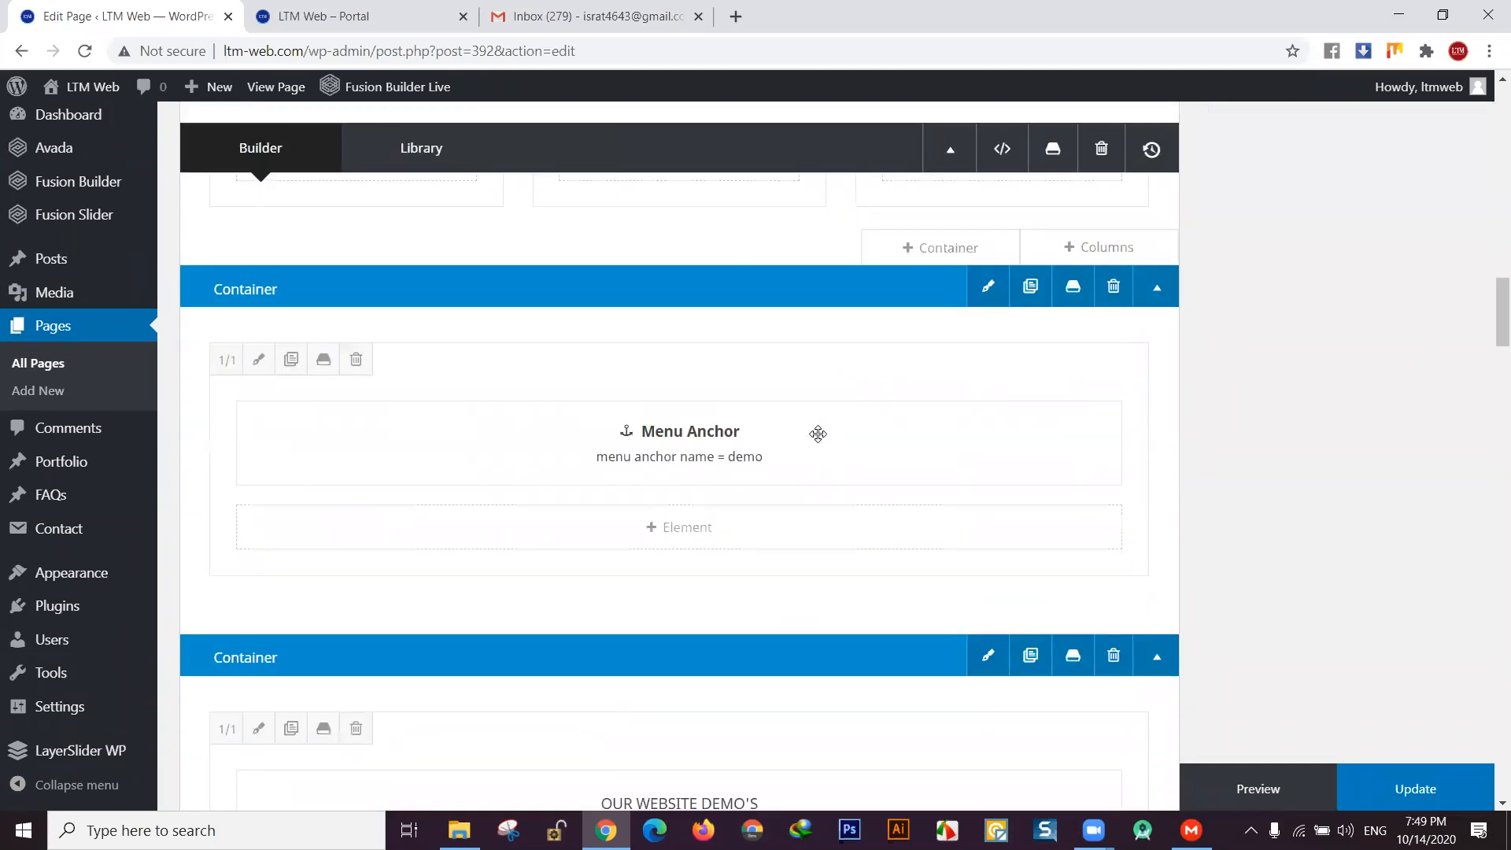
{"action": "scroll", "coordinate": [818, 434], "scroll_direction": "down", "scroll_amount": 12}
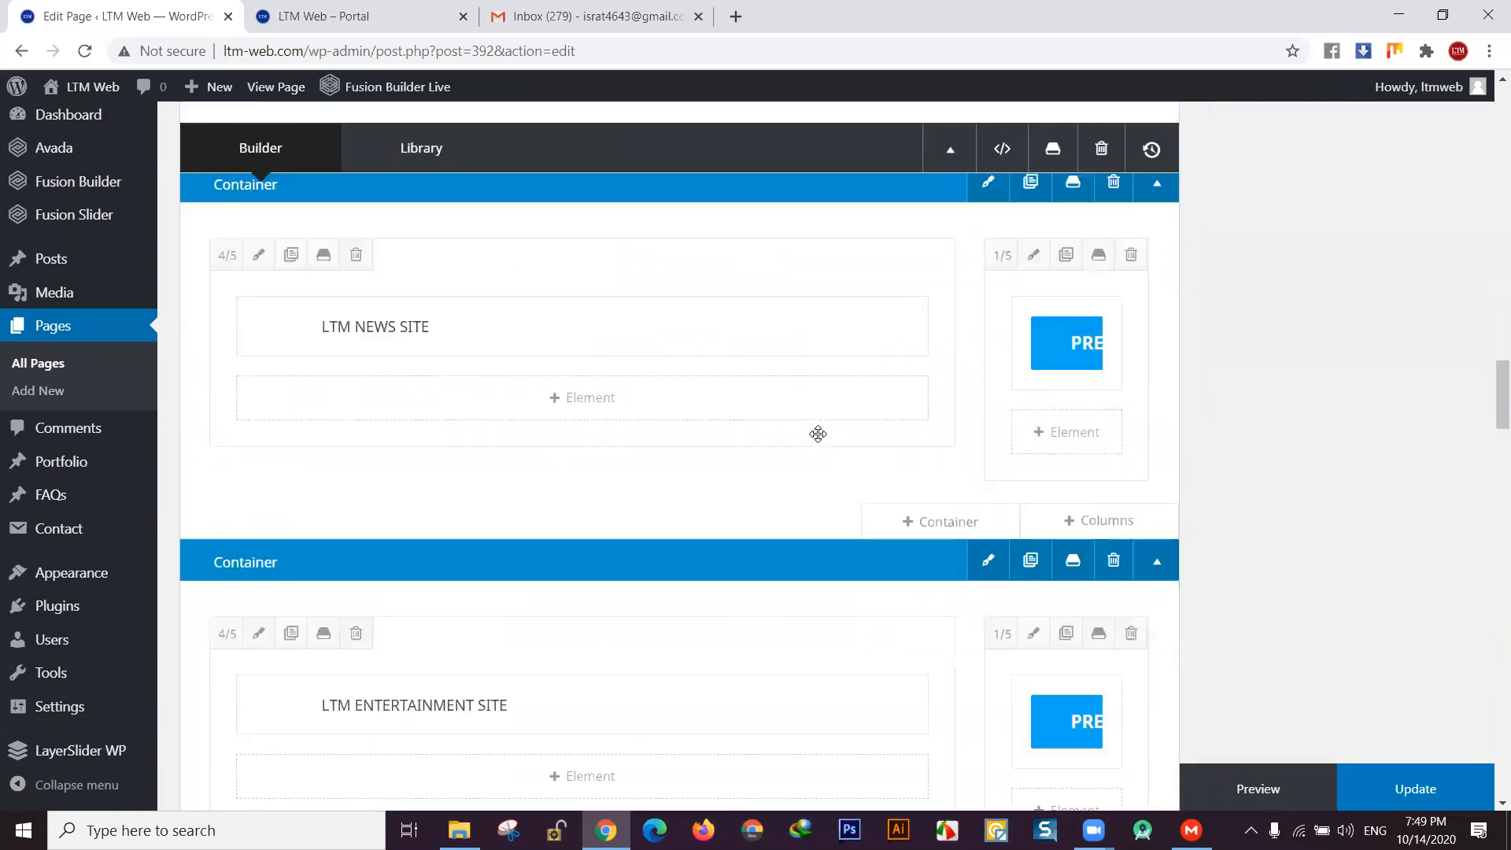
{"action": "scroll", "coordinate": [819, 434], "scroll_direction": "down", "scroll_amount": 12}
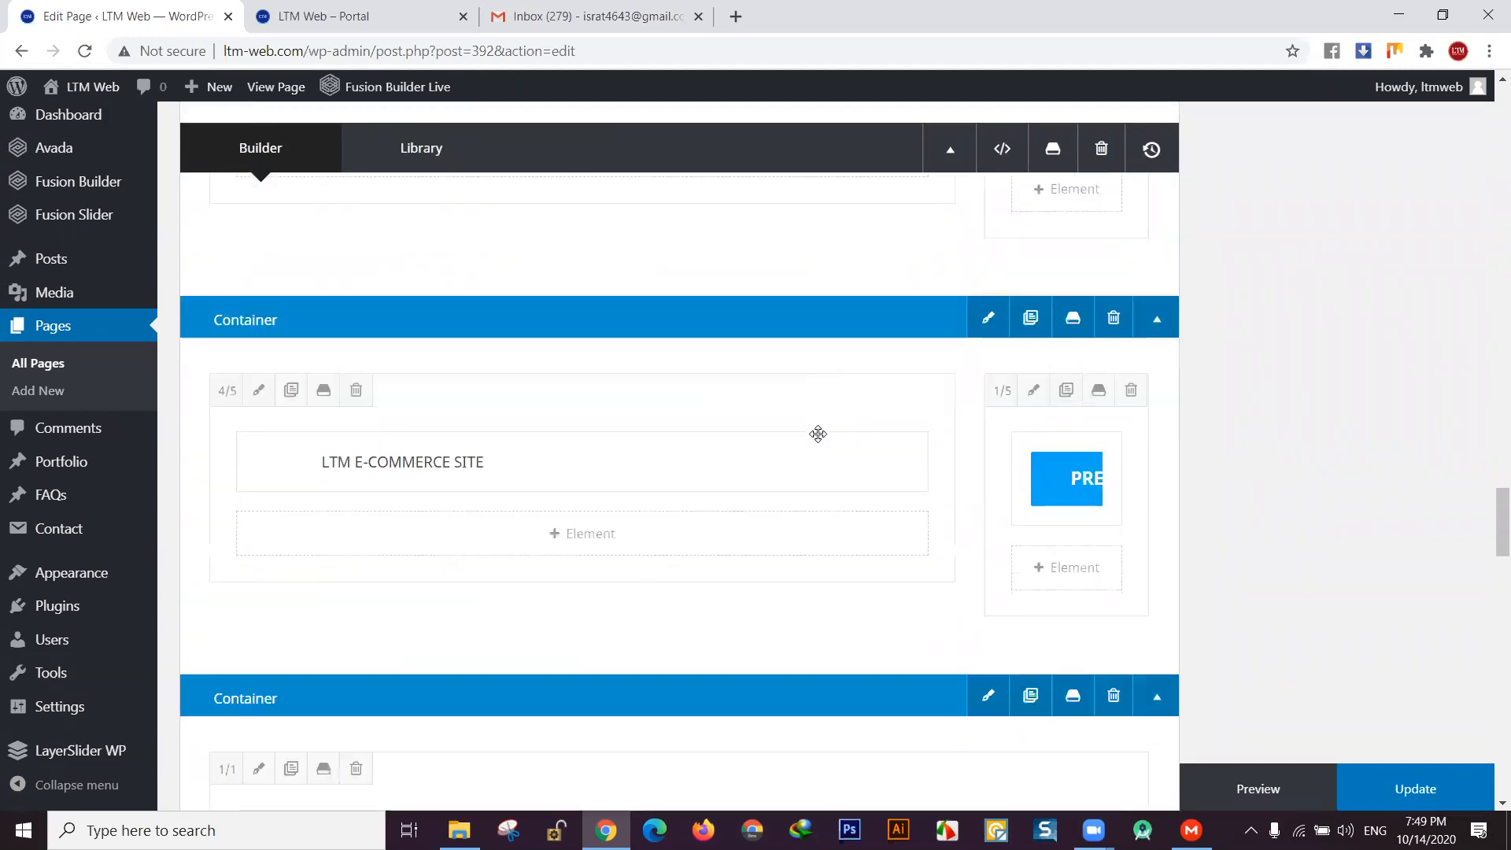
{"action": "scroll", "coordinate": [819, 434], "scroll_direction": "down", "scroll_amount": 1}
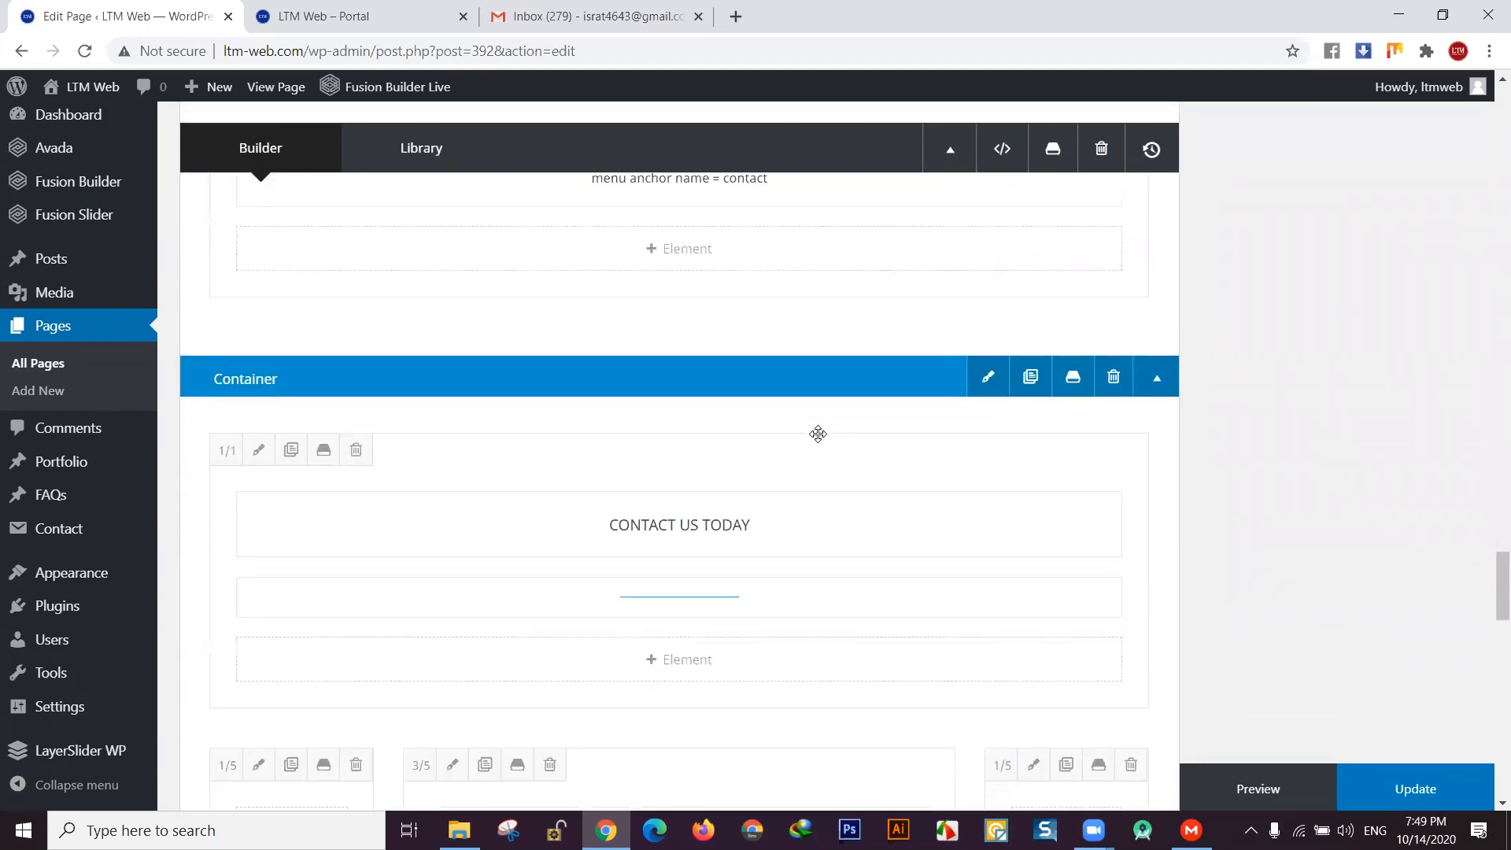
{"action": "scroll", "coordinate": [818, 433], "scroll_direction": "up", "scroll_amount": 1}
{"action": "scroll", "coordinate": [818, 434], "scroll_direction": "down", "scroll_amount": 1}
{"action": "scroll", "coordinate": [818, 434], "scroll_direction": "down", "scroll_amount": 5}
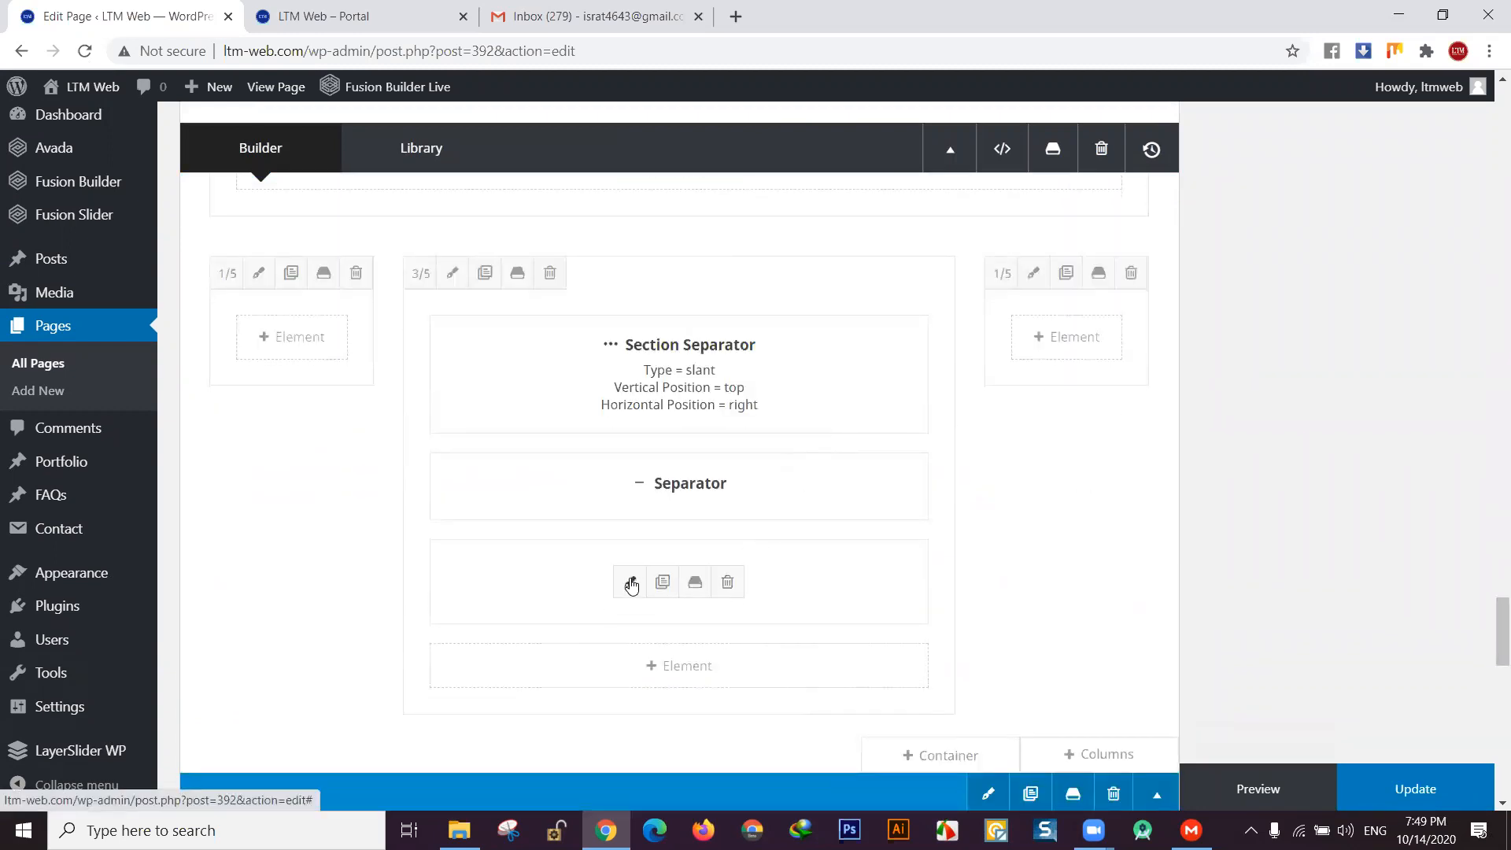
- Delete the old Contact Form 7 element (form id 500) below the Separator
{"action": "left_click", "coordinate": [627, 582]}
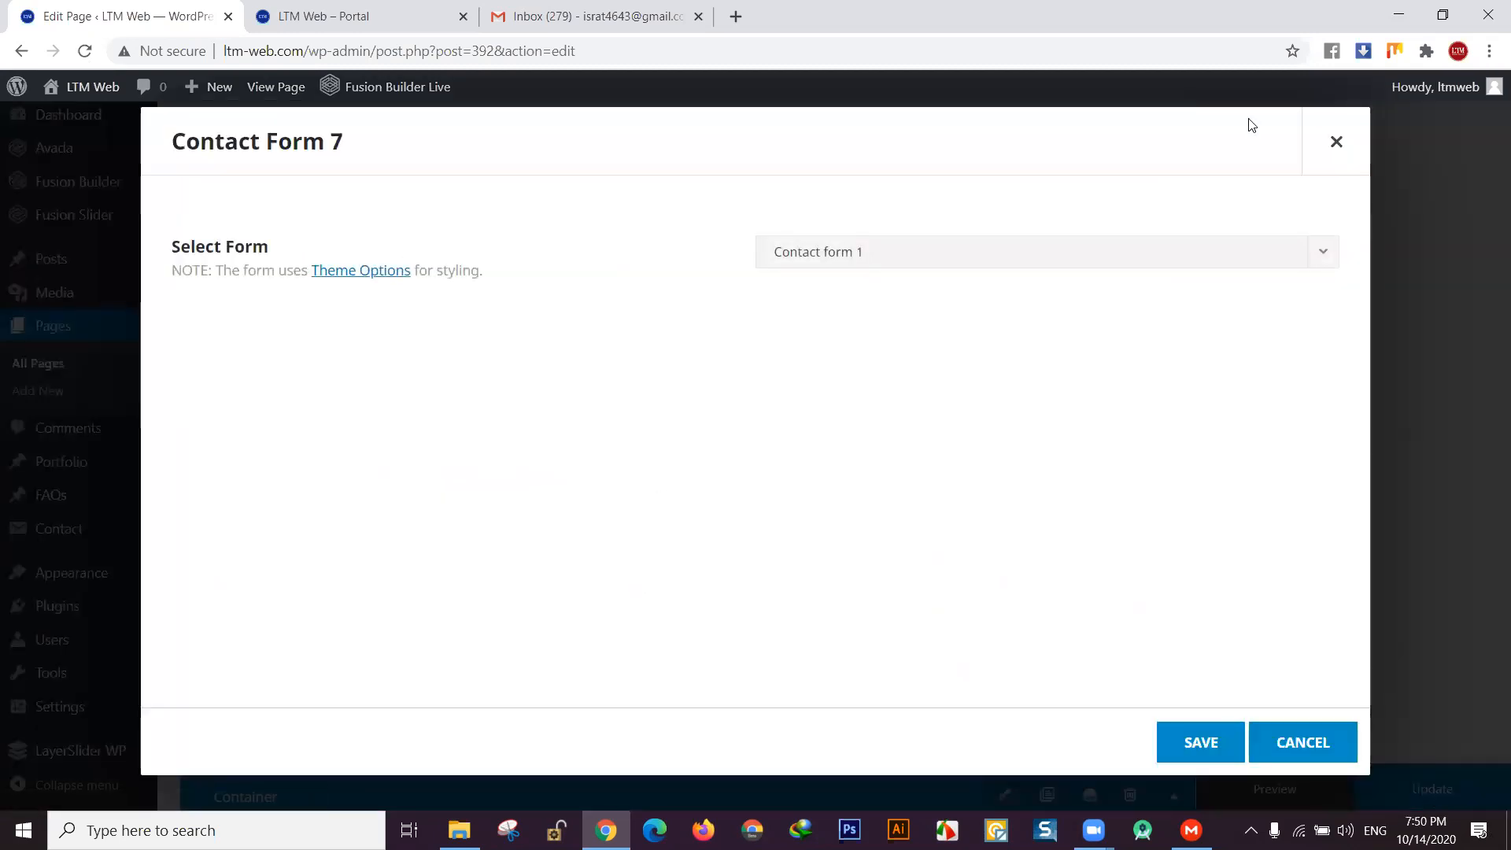
{"action": "left_click", "coordinate": [1336, 142]}
{"action": "left_click", "coordinate": [724, 590]}
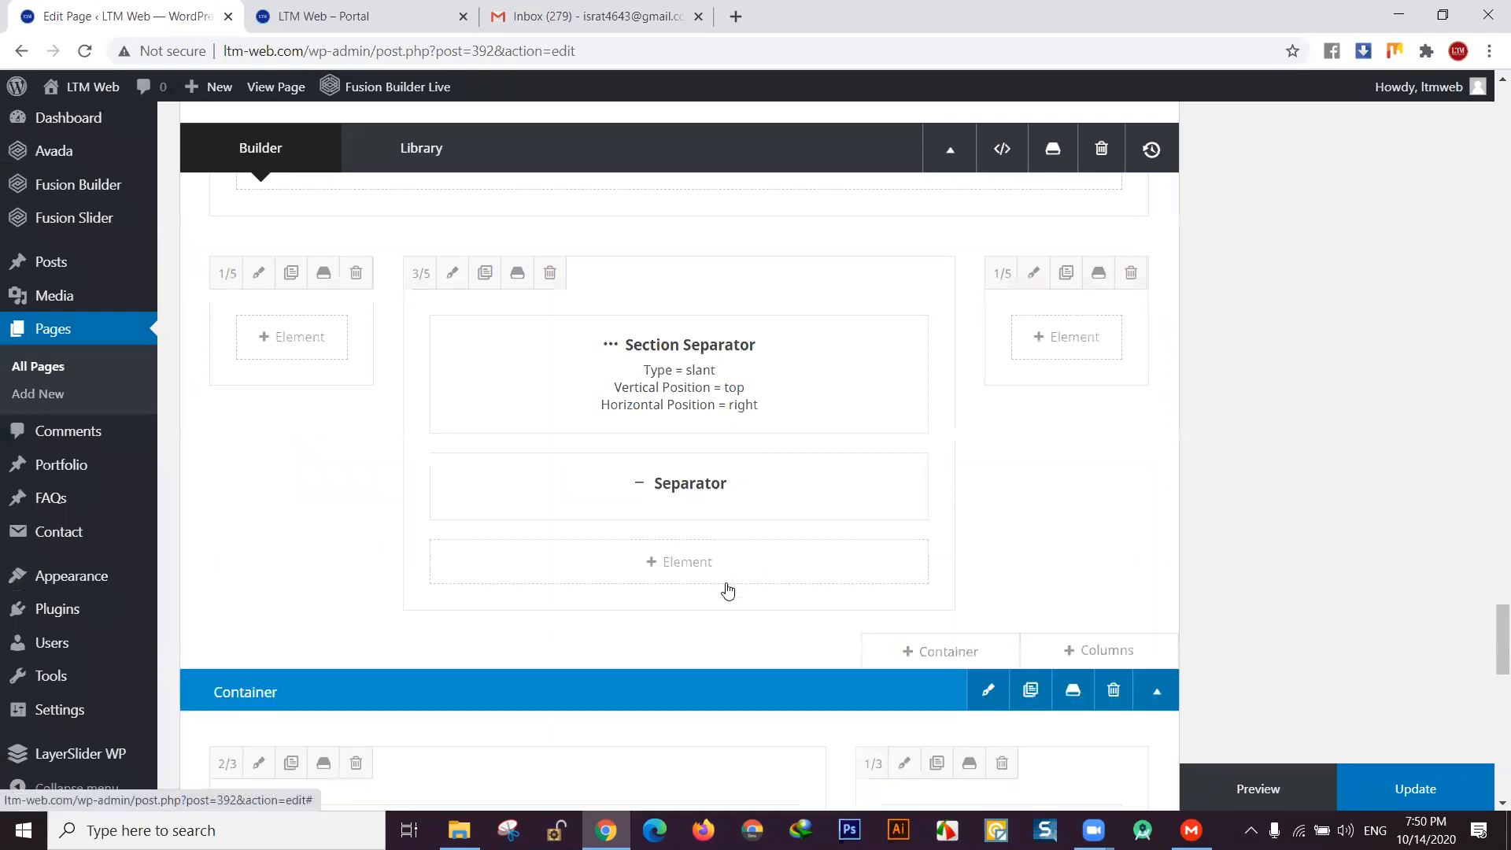
- Add a Contact Form 7 element using 'ltm form' and update the Technology page
{"action": "left_click", "coordinate": [651, 563]}
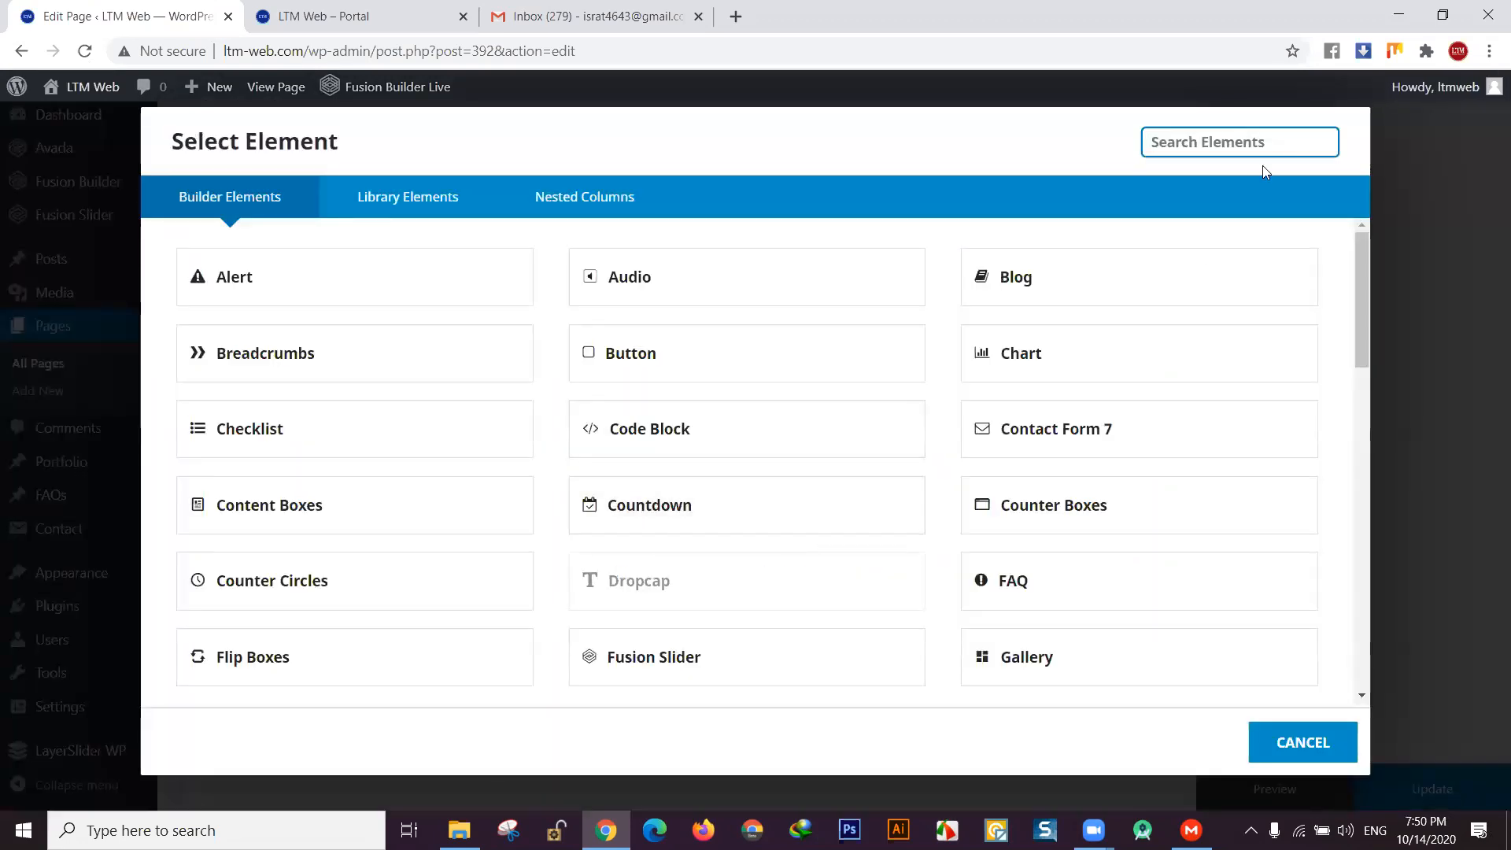
{"action": "type", "text": "cont"}
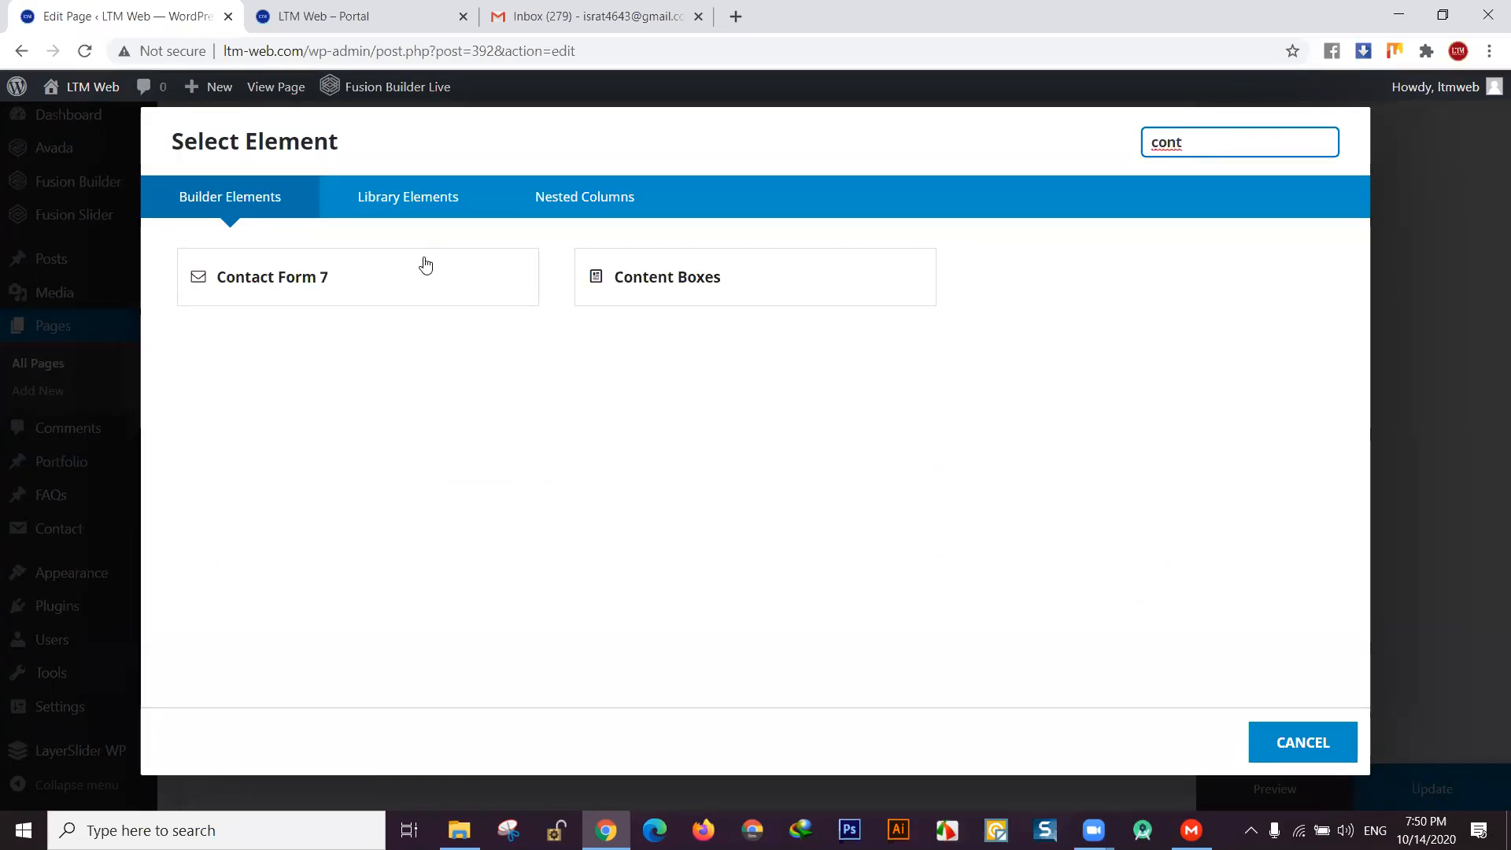
{"action": "left_click", "coordinate": [328, 276]}
{"action": "left_click", "coordinate": [966, 254]}
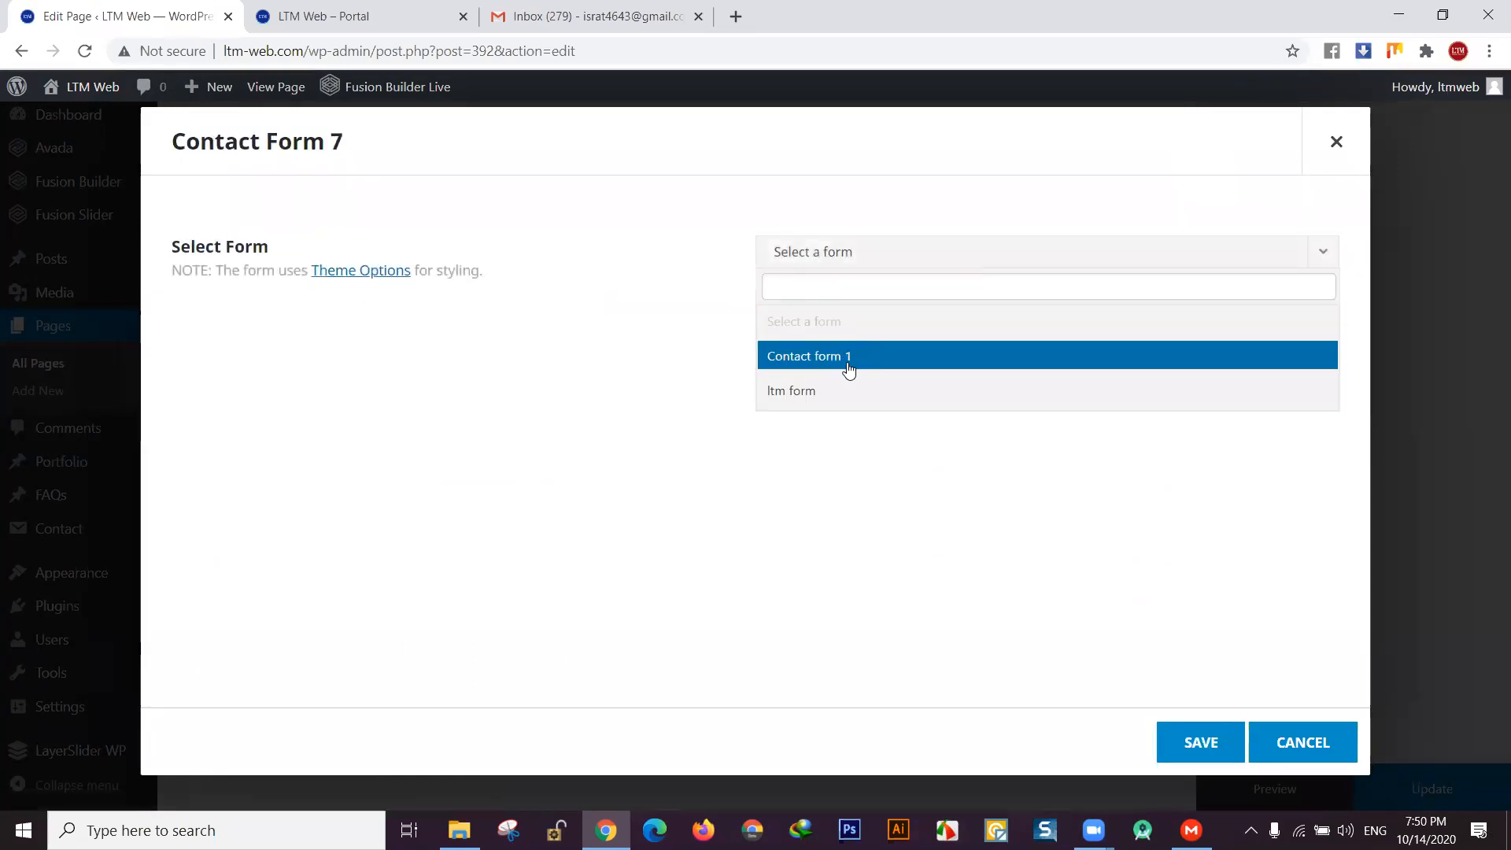
{"action": "left_click", "coordinate": [823, 392]}
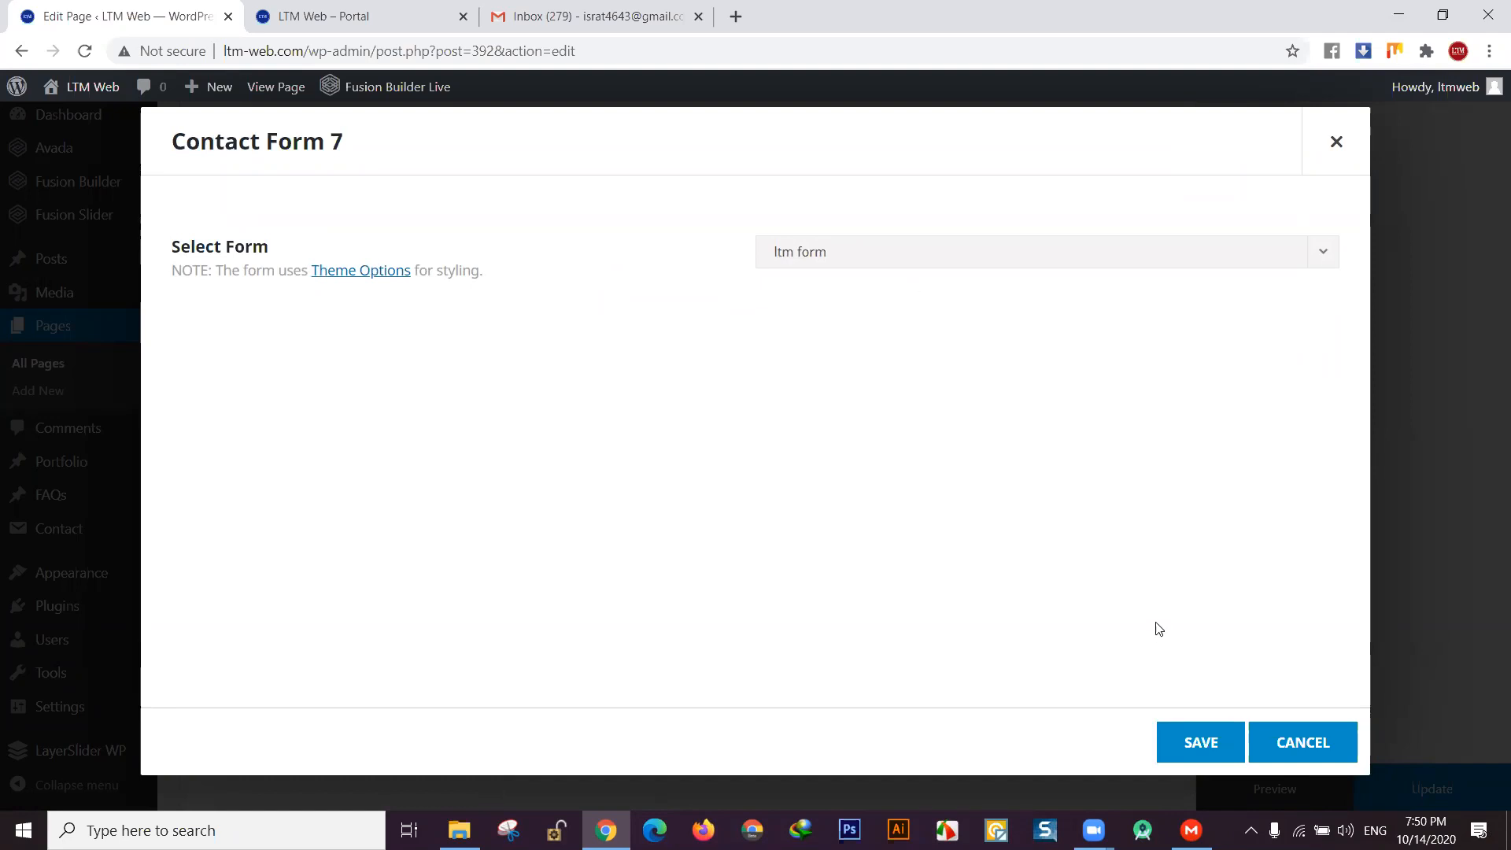
{"action": "left_click", "coordinate": [1209, 746]}
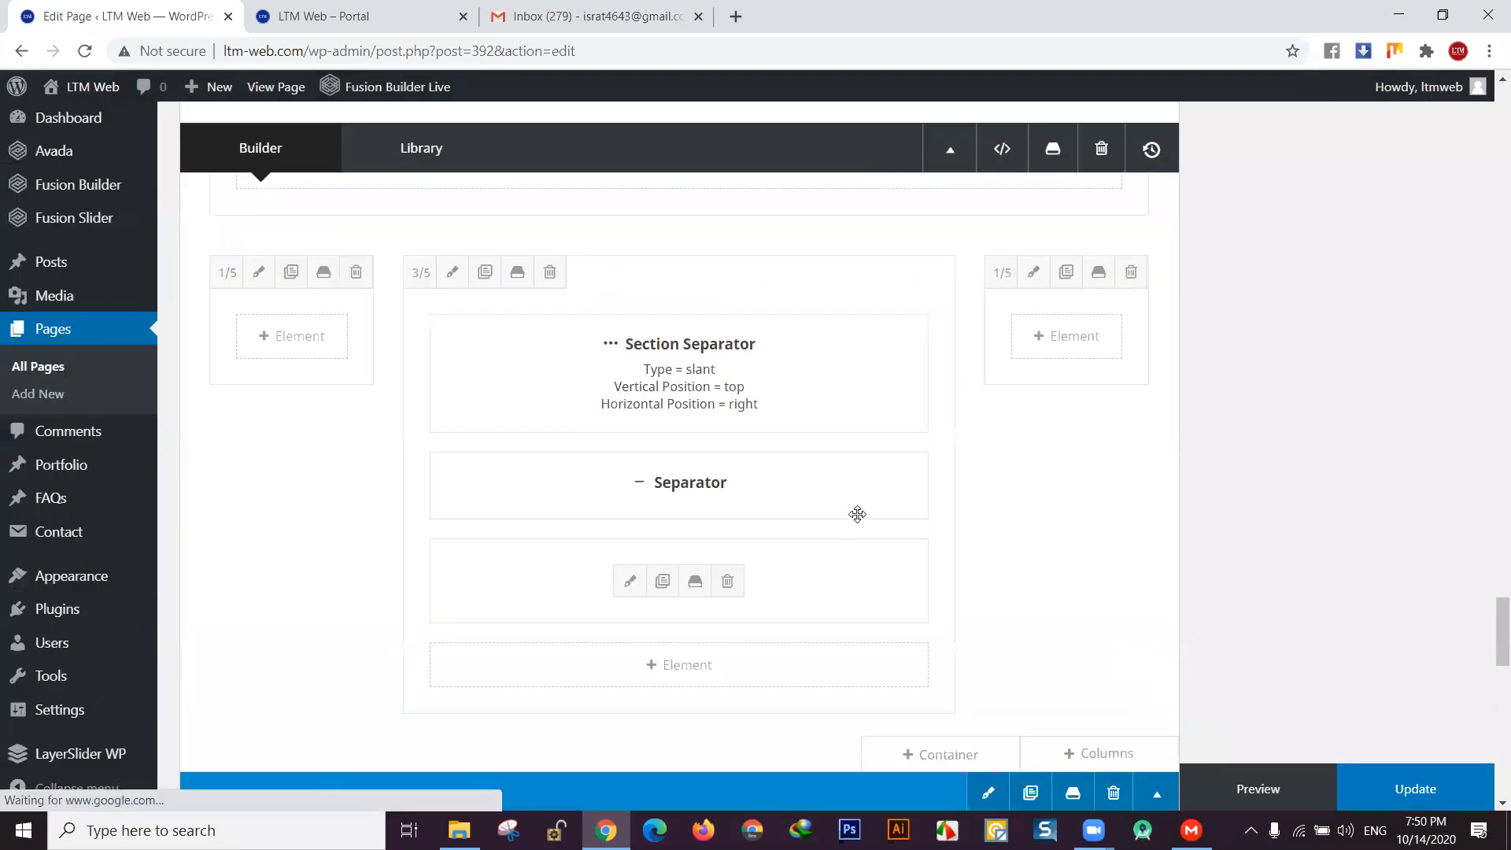
{"action": "left_click", "coordinate": [1413, 790]}
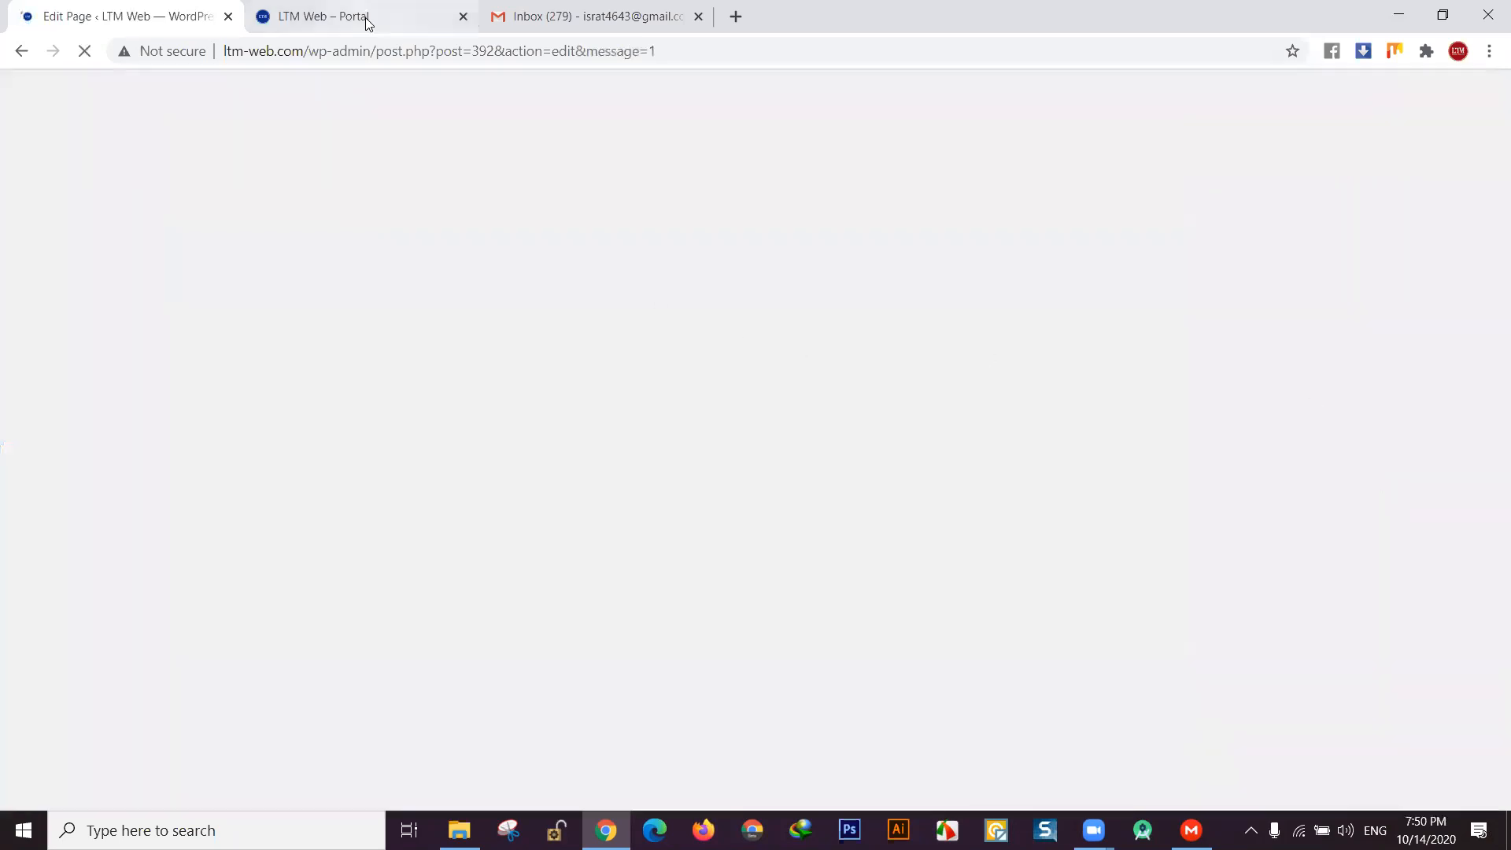
- Reload the live LTM Web home page and jump to its CONTACT section
{"action": "left_click", "coordinate": [346, 17]}
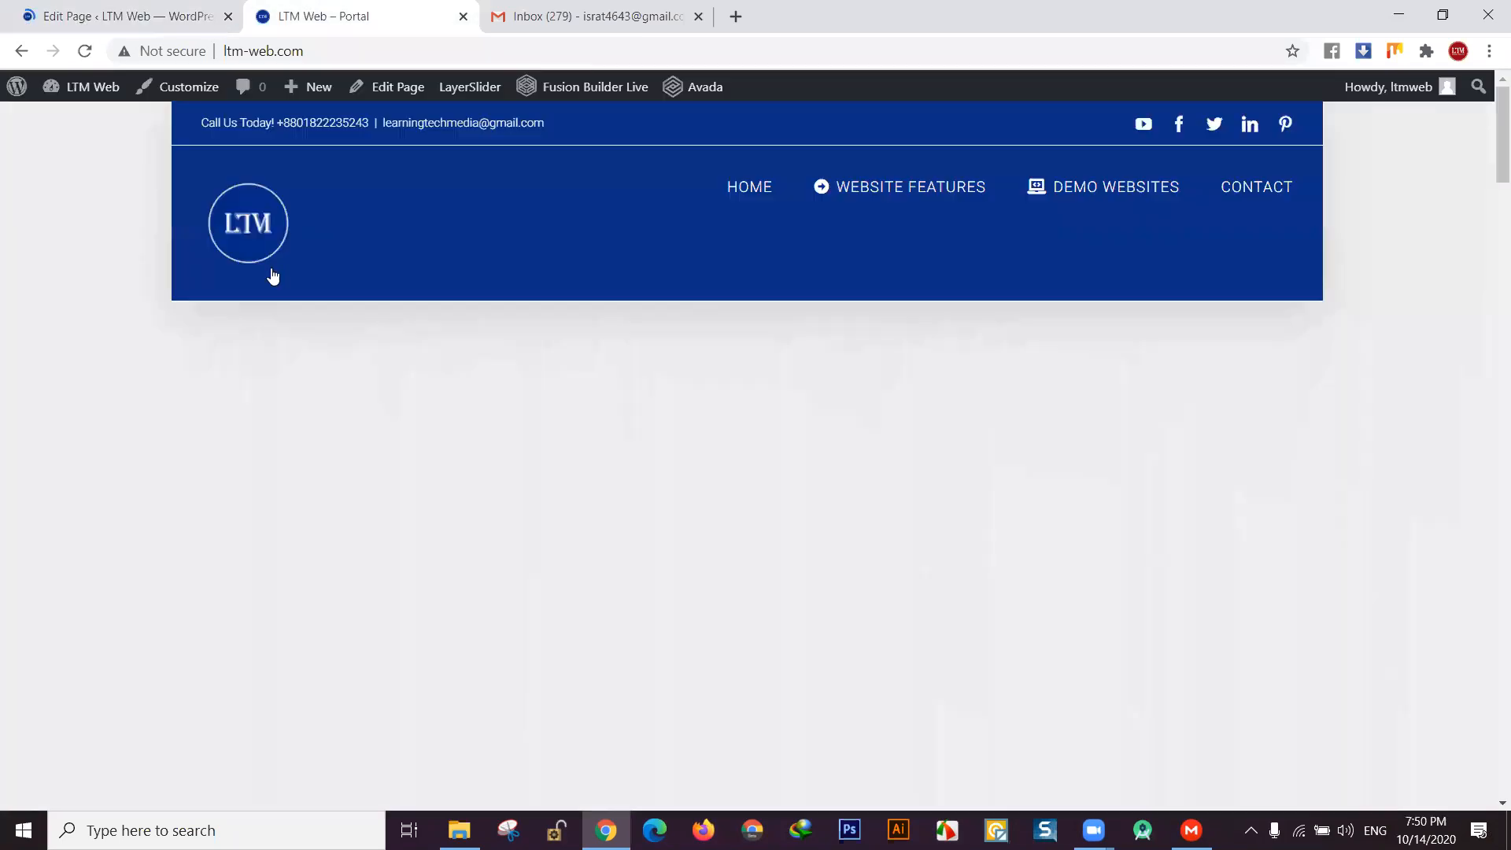
{"action": "left_click", "coordinate": [272, 276]}
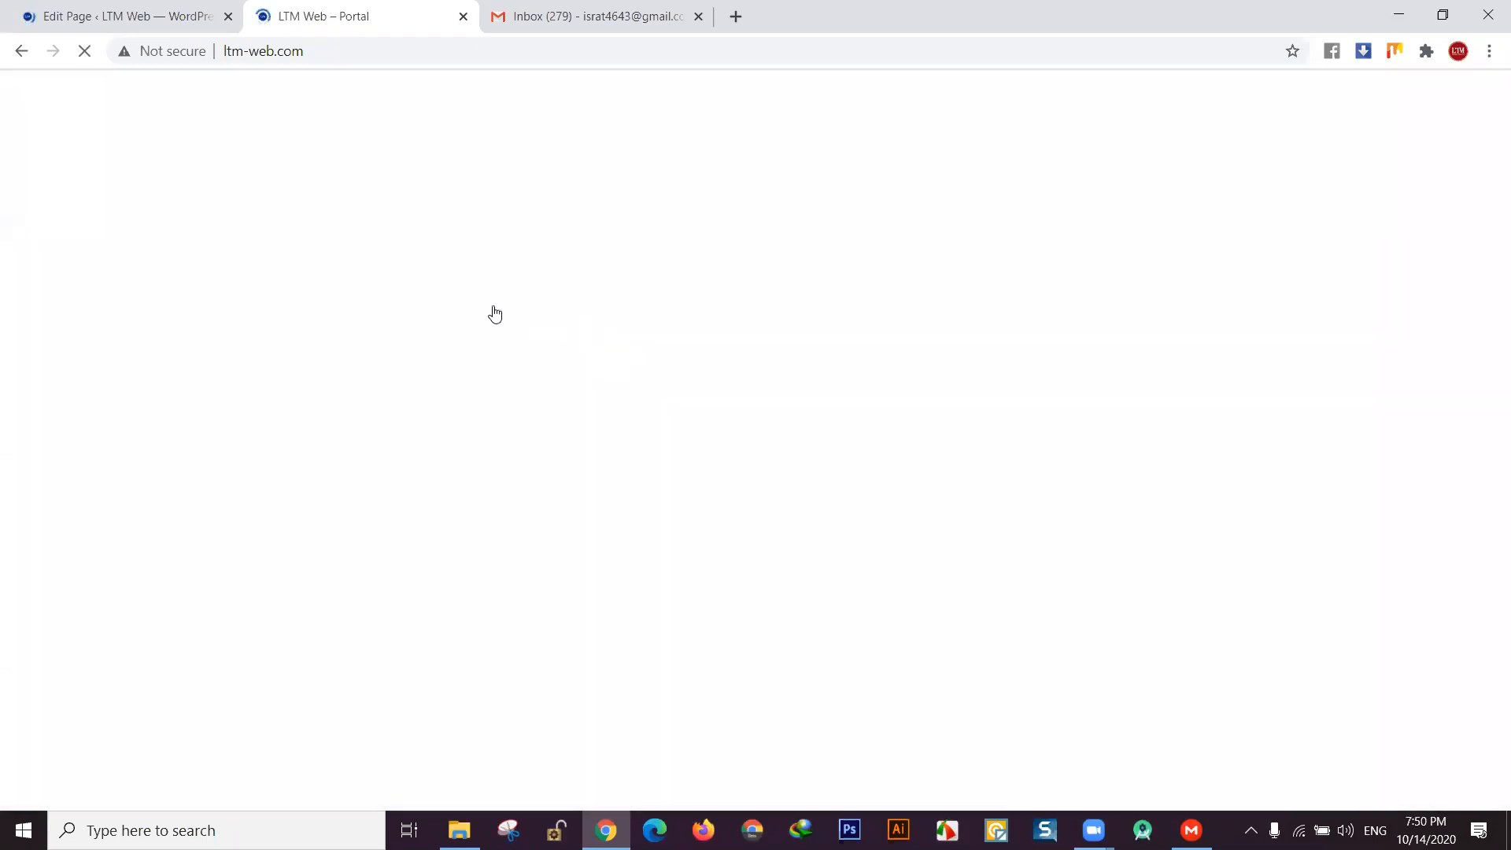
{"action": "left_click", "coordinate": [162, 15]}
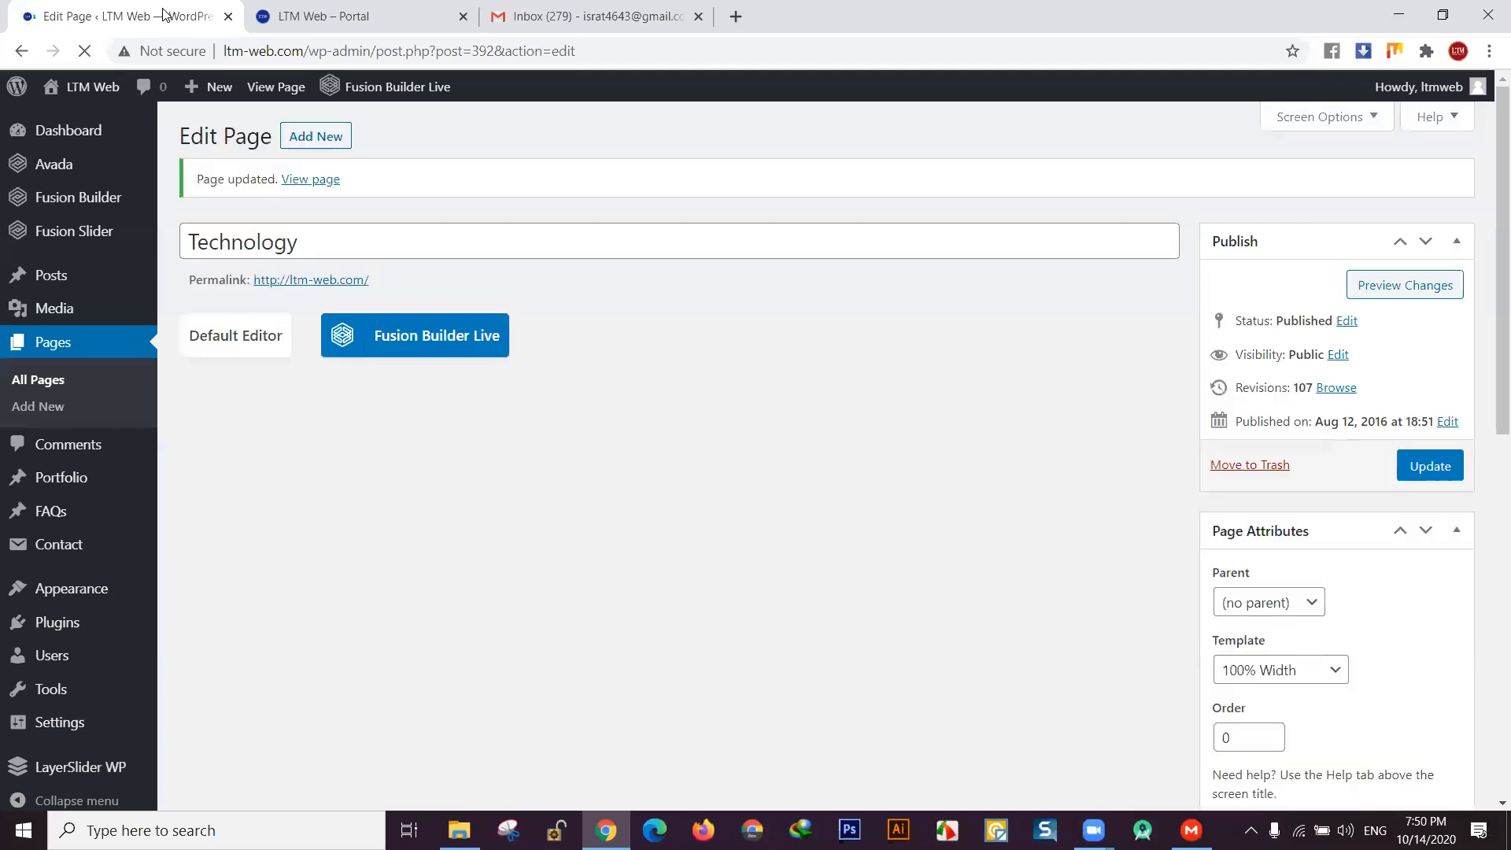
{"action": "left_click", "coordinate": [358, 15]}
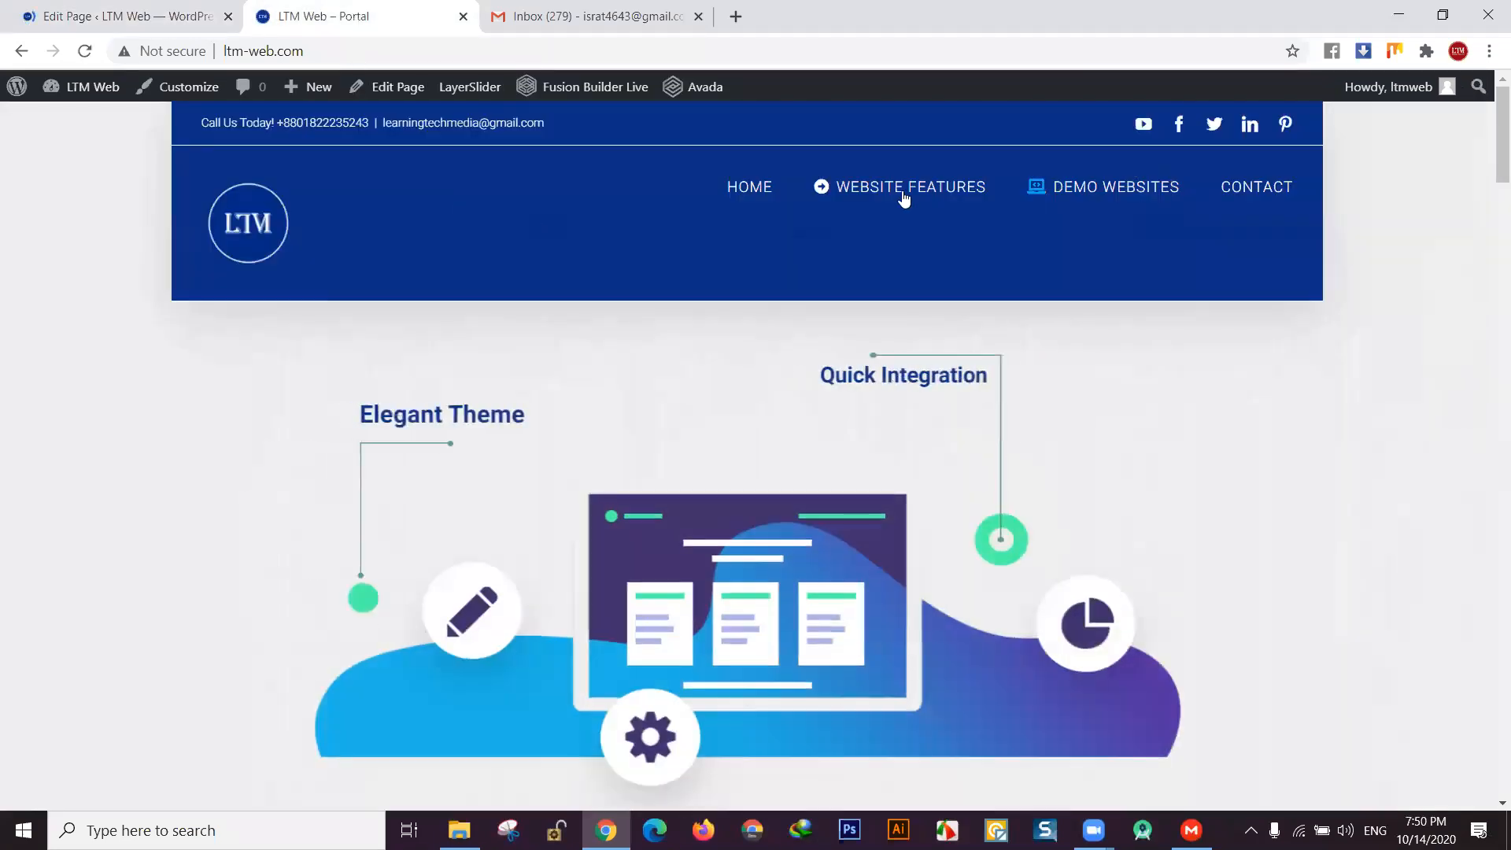
{"action": "left_click", "coordinate": [1272, 191]}
- Fill in the contact form's name and e-mail fields
{"action": "scroll", "coordinate": [958, 517], "scroll_direction": "down", "scroll_amount": 6}
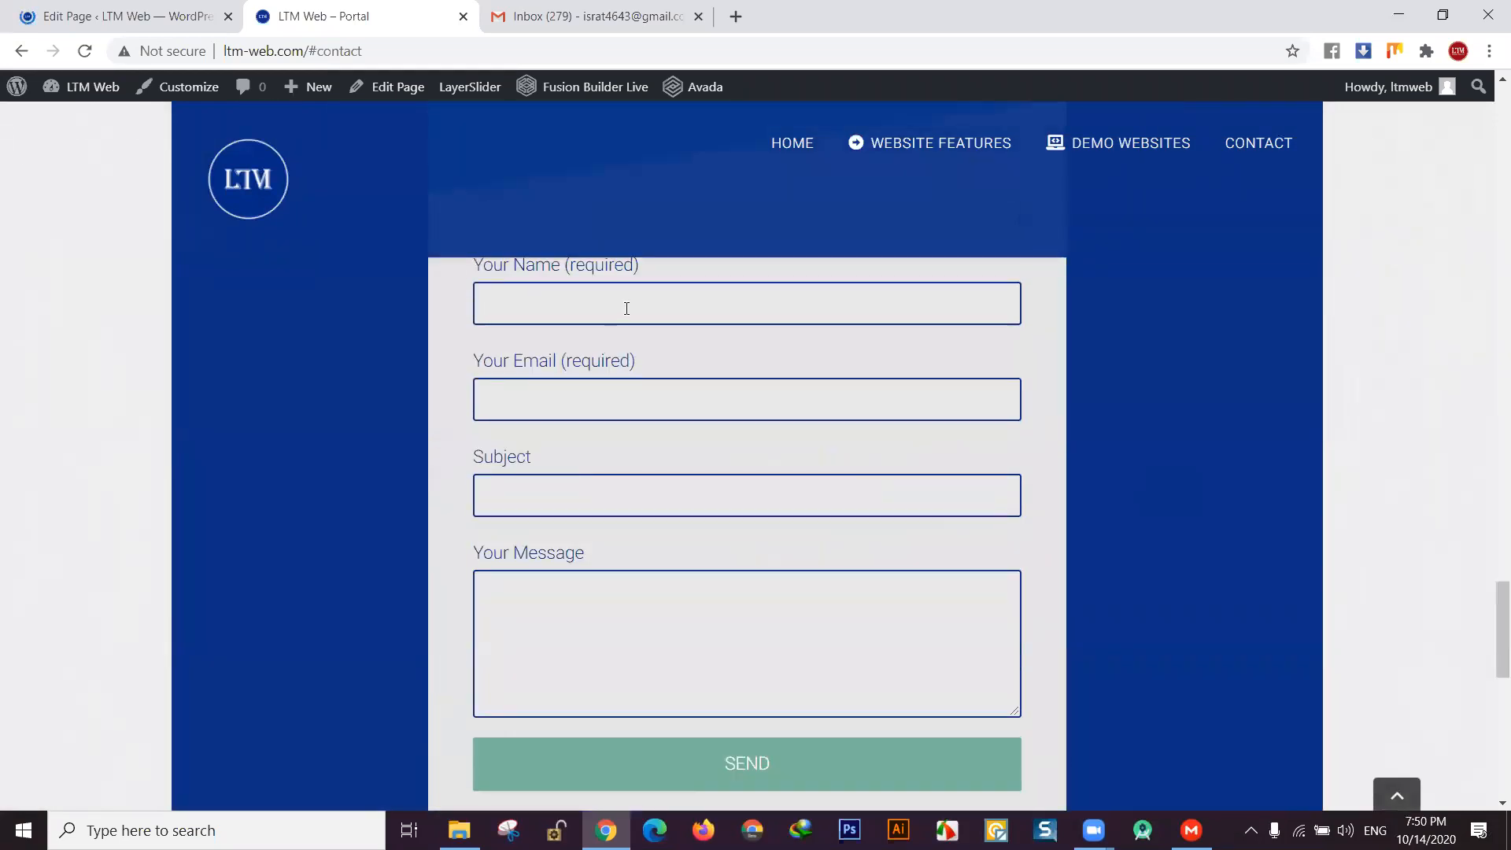
{"action": "left_click", "coordinate": [584, 301]}
{"action": "left_click", "coordinate": [570, 368]}
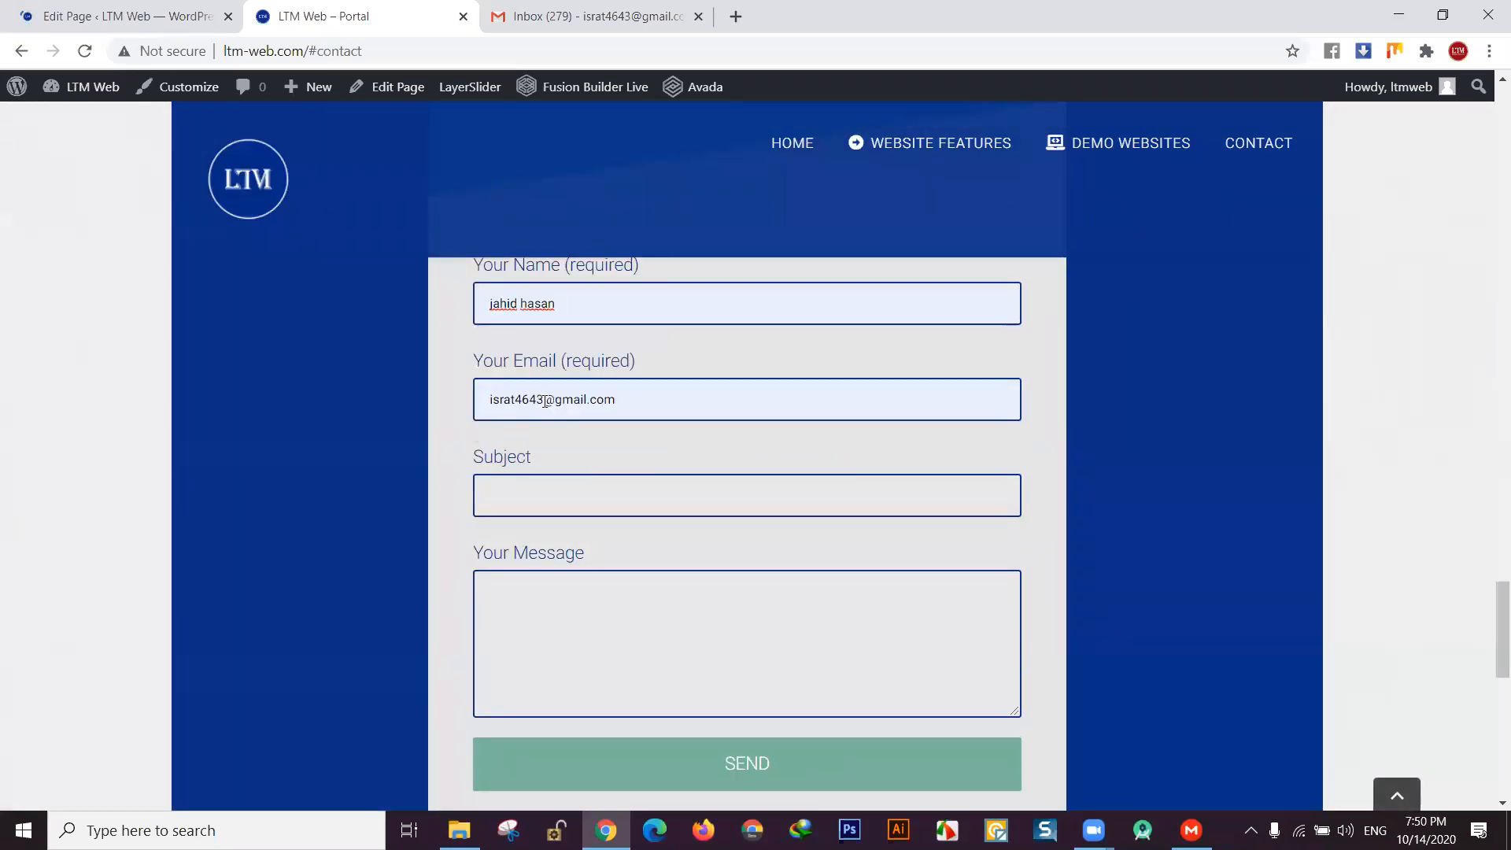
{"action": "double_click", "coordinate": [543, 400]}
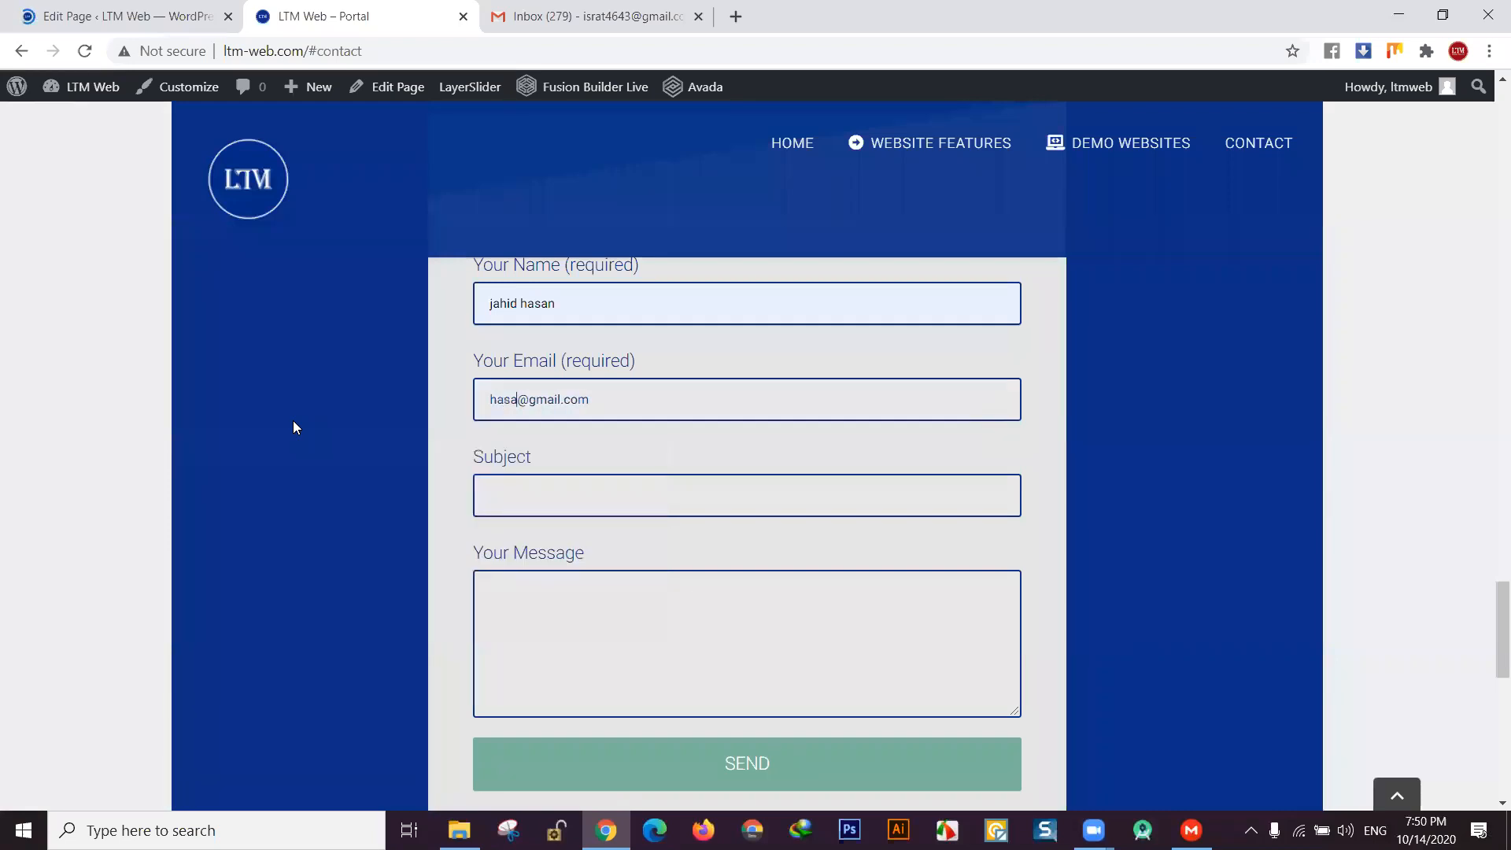
{"action": "left_click", "coordinate": [521, 485]}
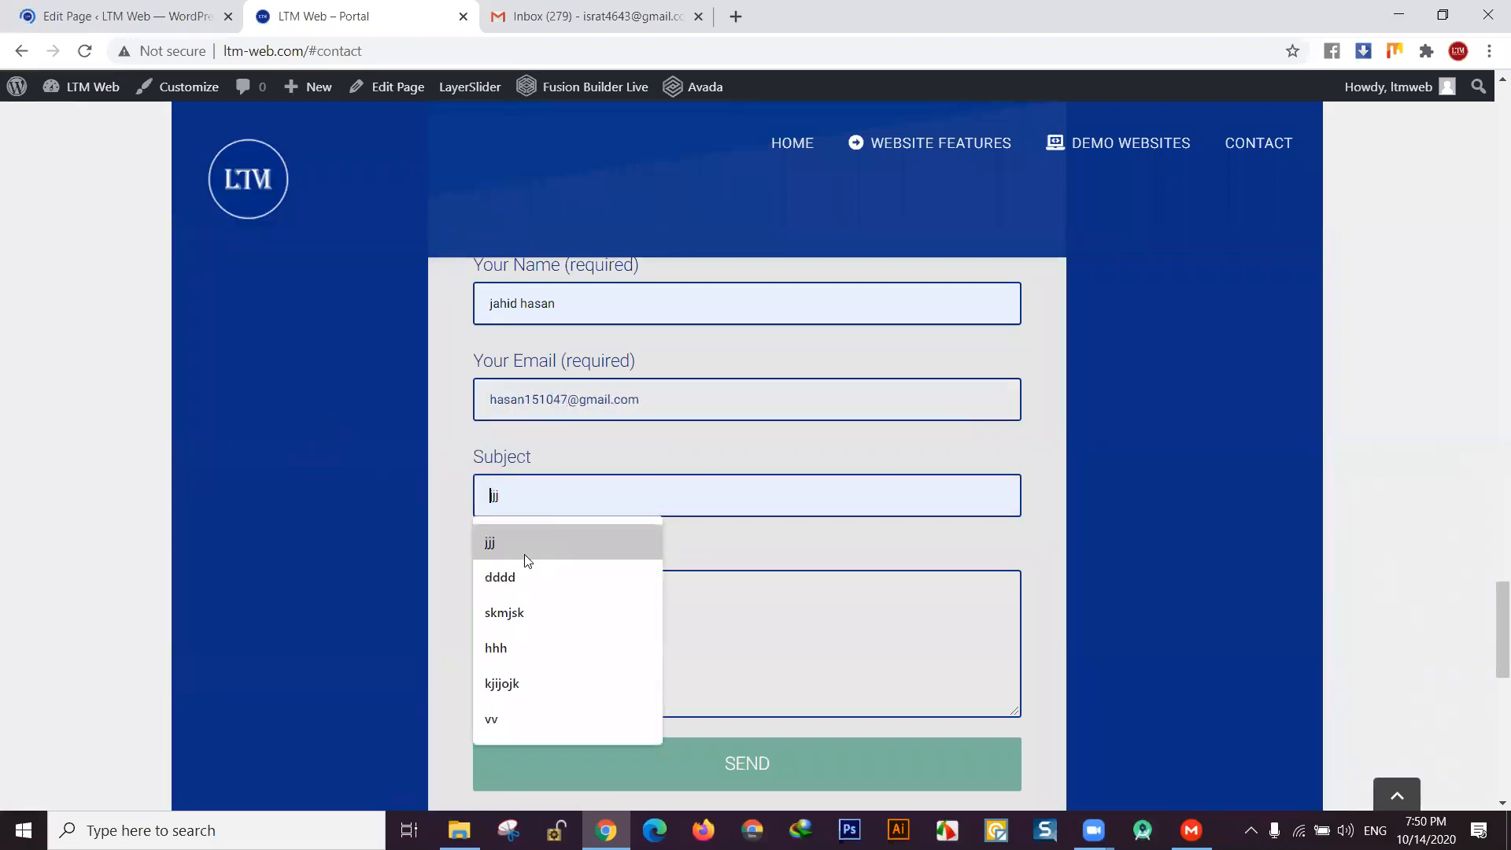
{"action": "left_click", "coordinate": [616, 410]}
{"action": "left_click_drag", "start_coordinate": [660, 403], "coordinate": [437, 418]}
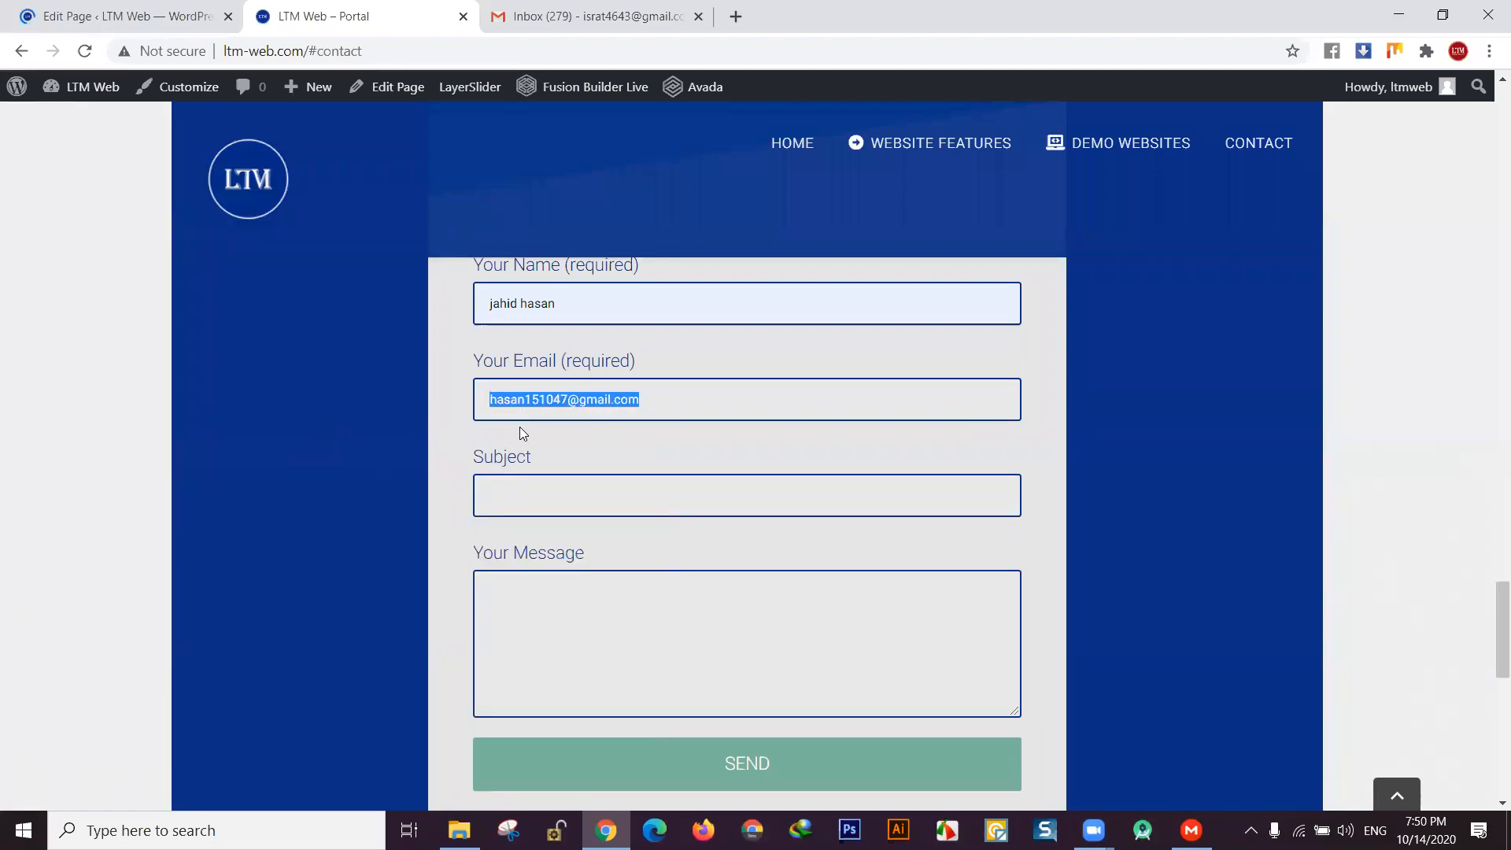
- Enter subject 'dddd' and message 'jkguyfuf', then send the form
{"action": "left_click", "coordinate": [540, 493]}
{"action": "type", "text": "dddd"}
{"action": "left_click", "coordinate": [506, 585]}
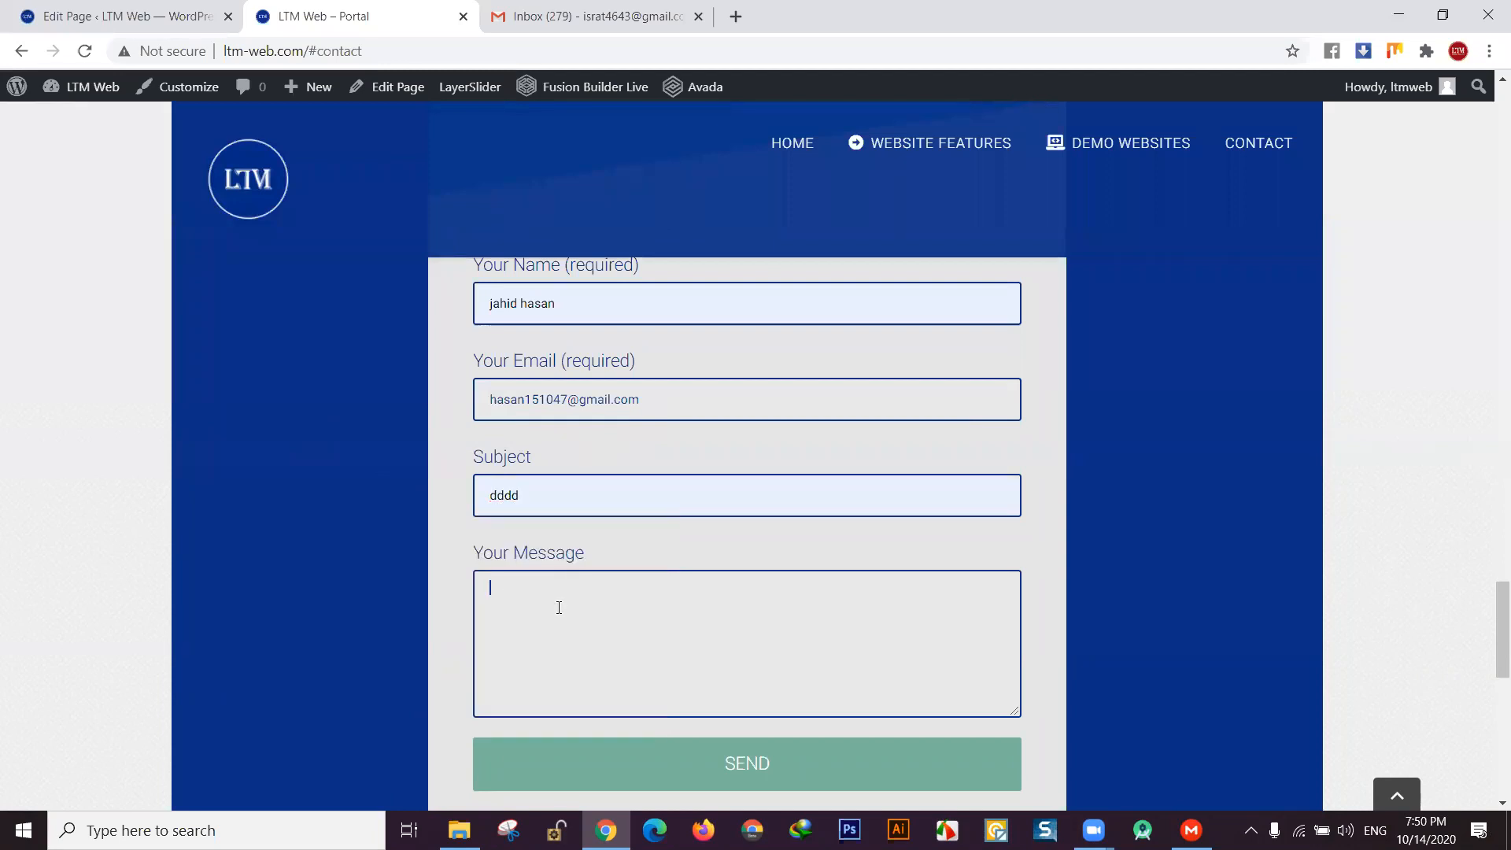
{"action": "type", "text": "jkguyfuf"}
{"action": "left_click", "coordinate": [754, 783]}
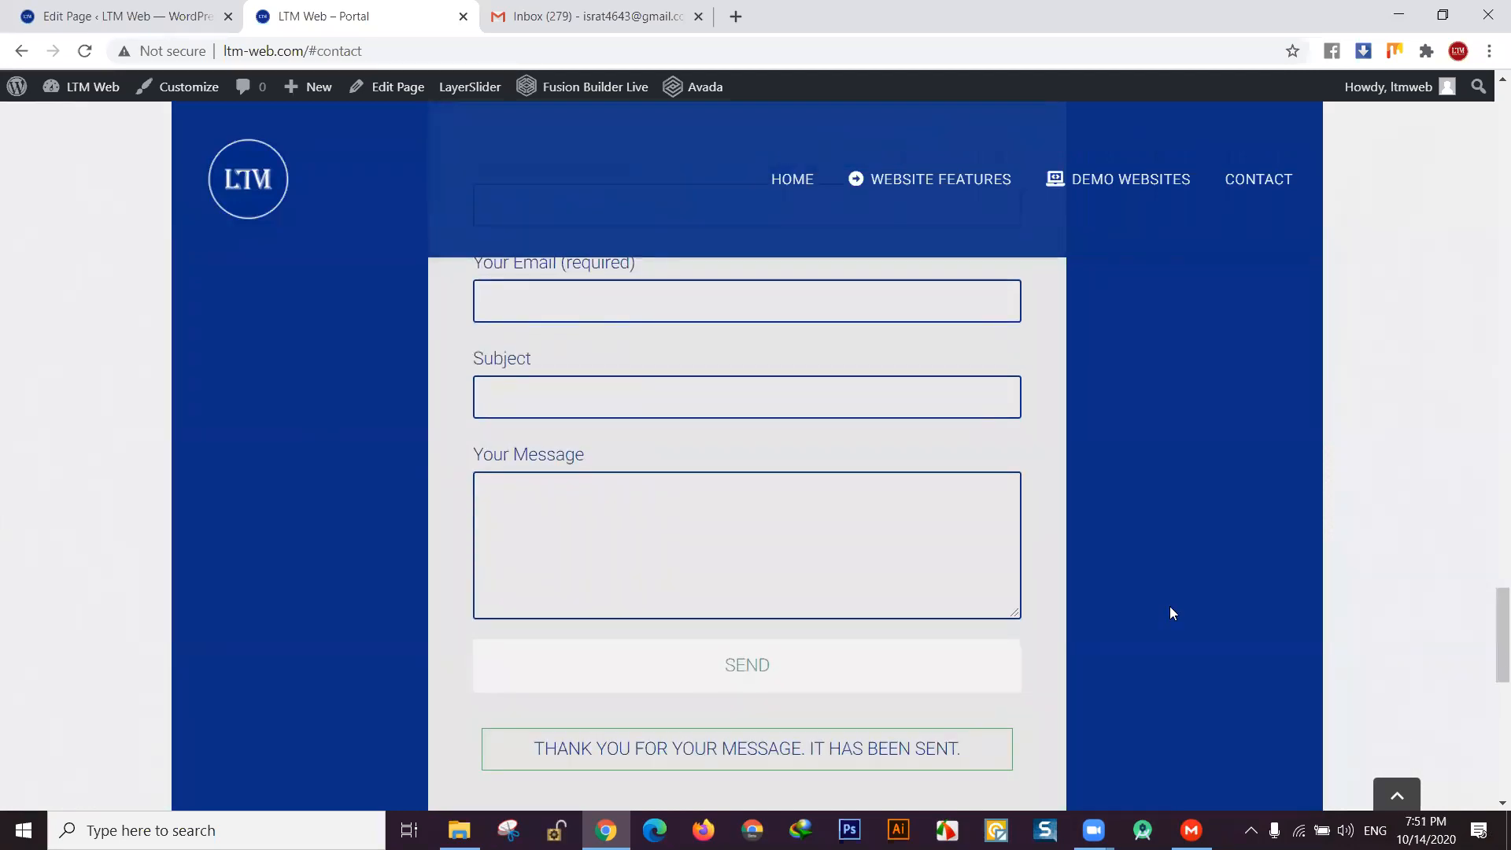
{"action": "scroll", "coordinate": [716, 689], "scroll_direction": "down", "scroll_amount": 1}
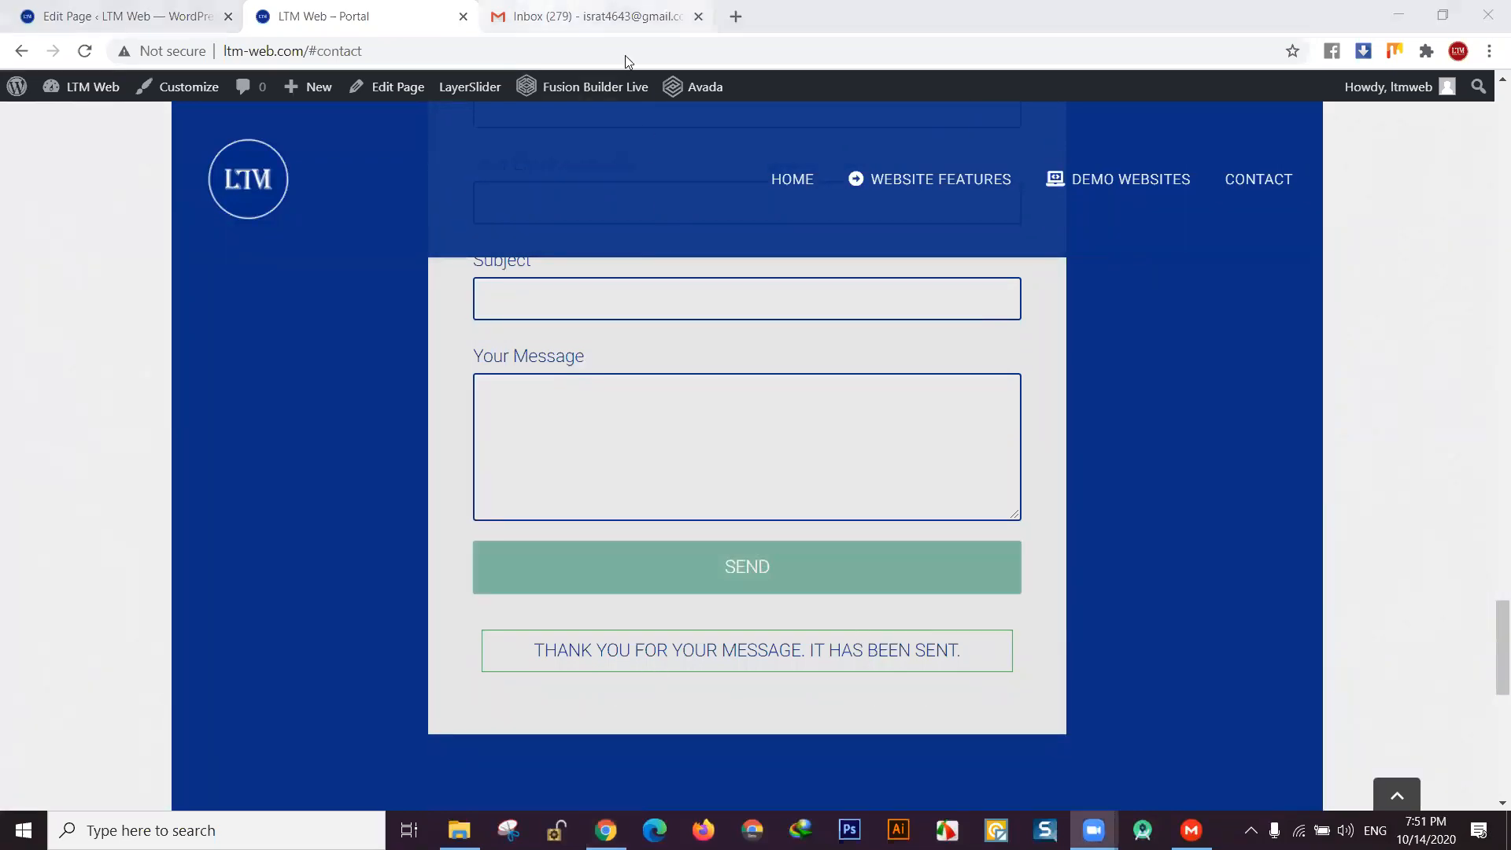
{"action": "key", "text": "ctrl+Tab"}
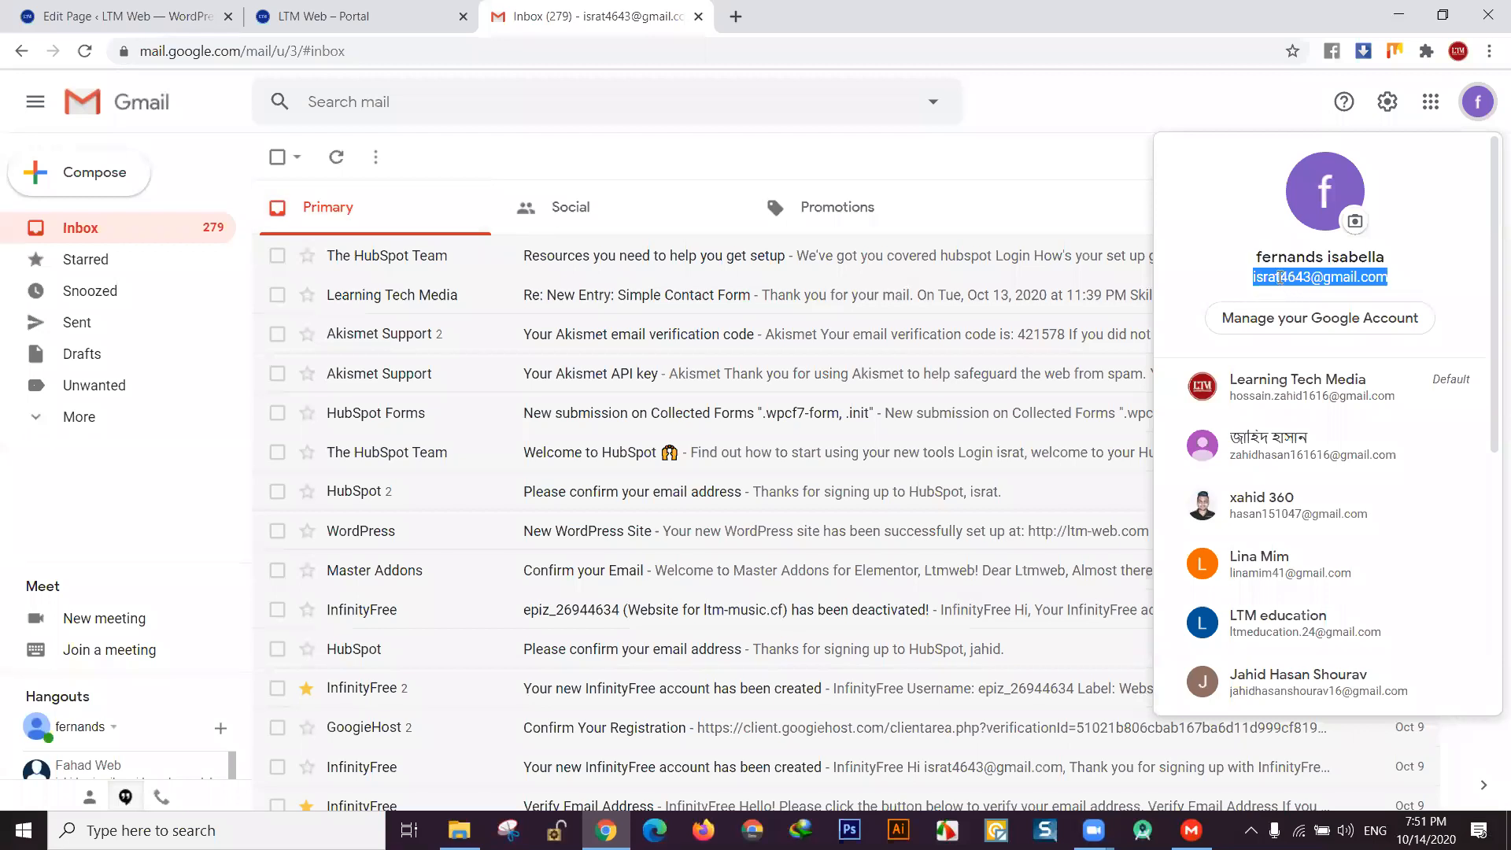
- Close the Gmail account panel and open the Spam folder
{"action": "left_click", "coordinate": [1254, 277]}
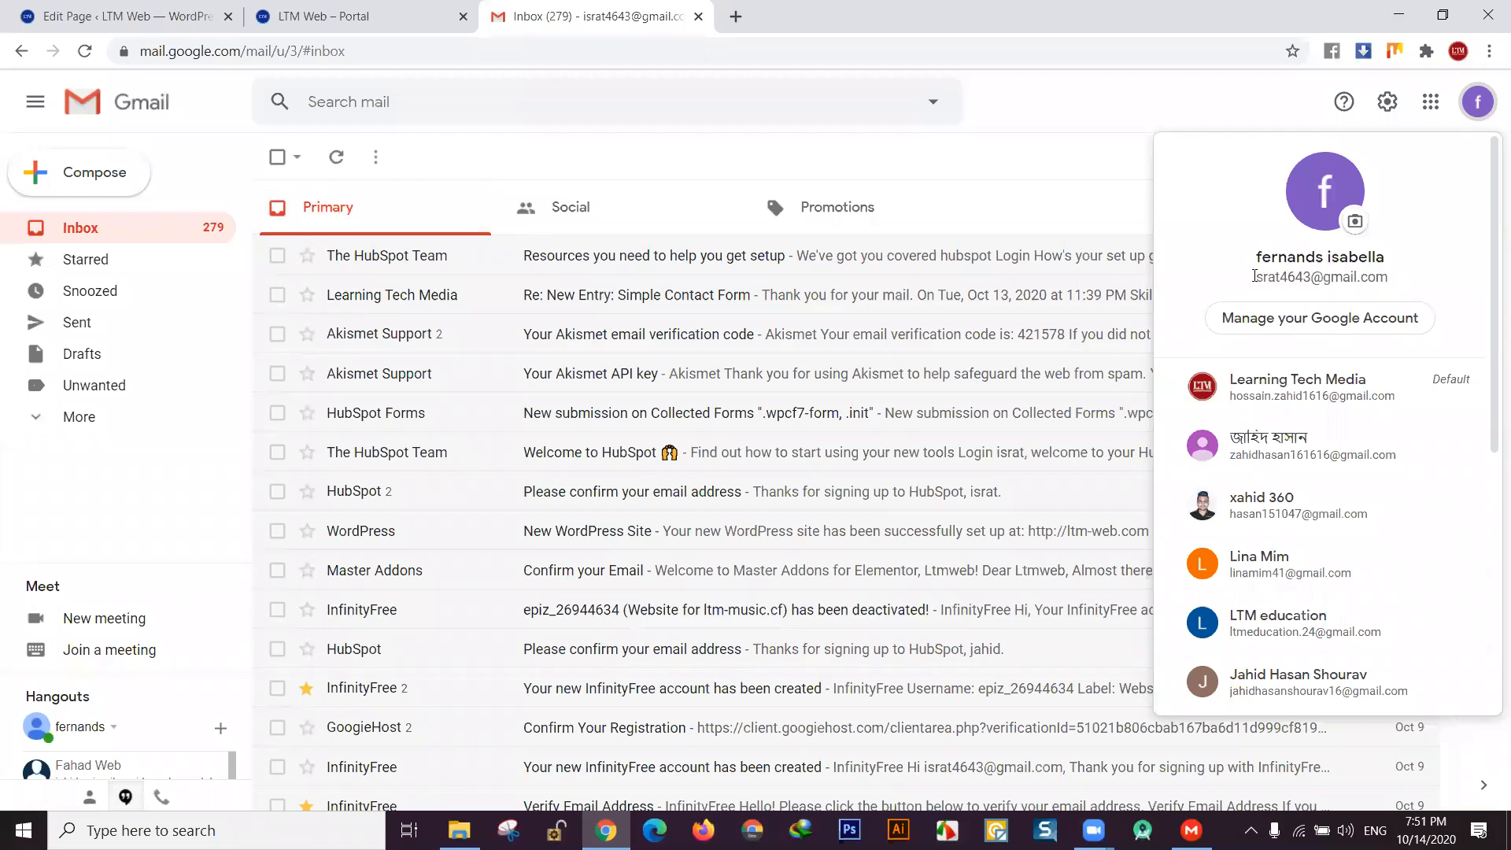
{"action": "left_click", "coordinate": [947, 228]}
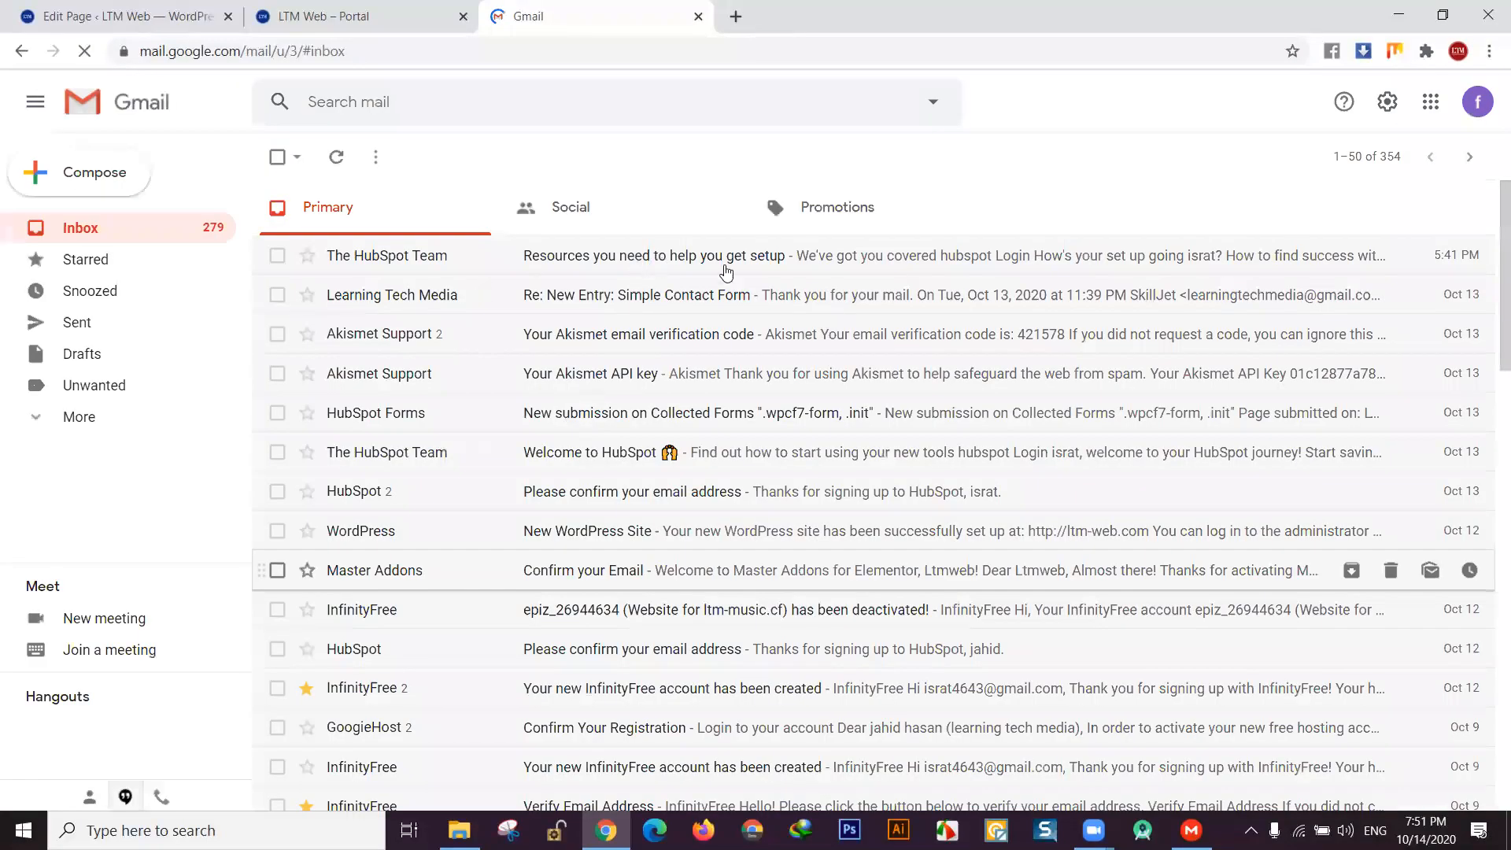
{"action": "left_click", "coordinate": [51, 427]}
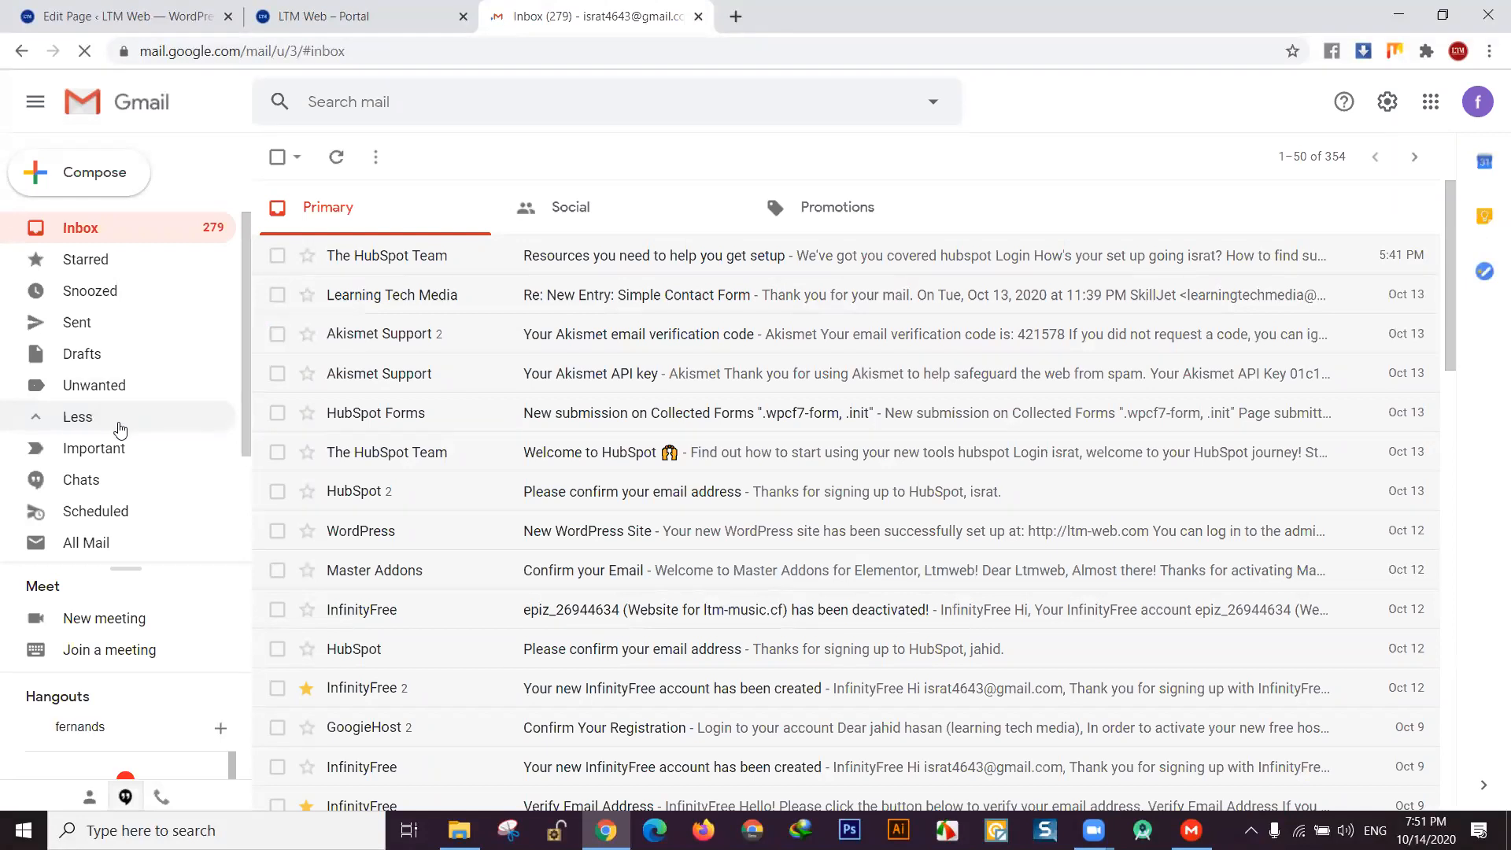
{"action": "scroll", "coordinate": [116, 429], "scroll_direction": "down", "scroll_amount": 2}
{"action": "left_click", "coordinate": [115, 429]}
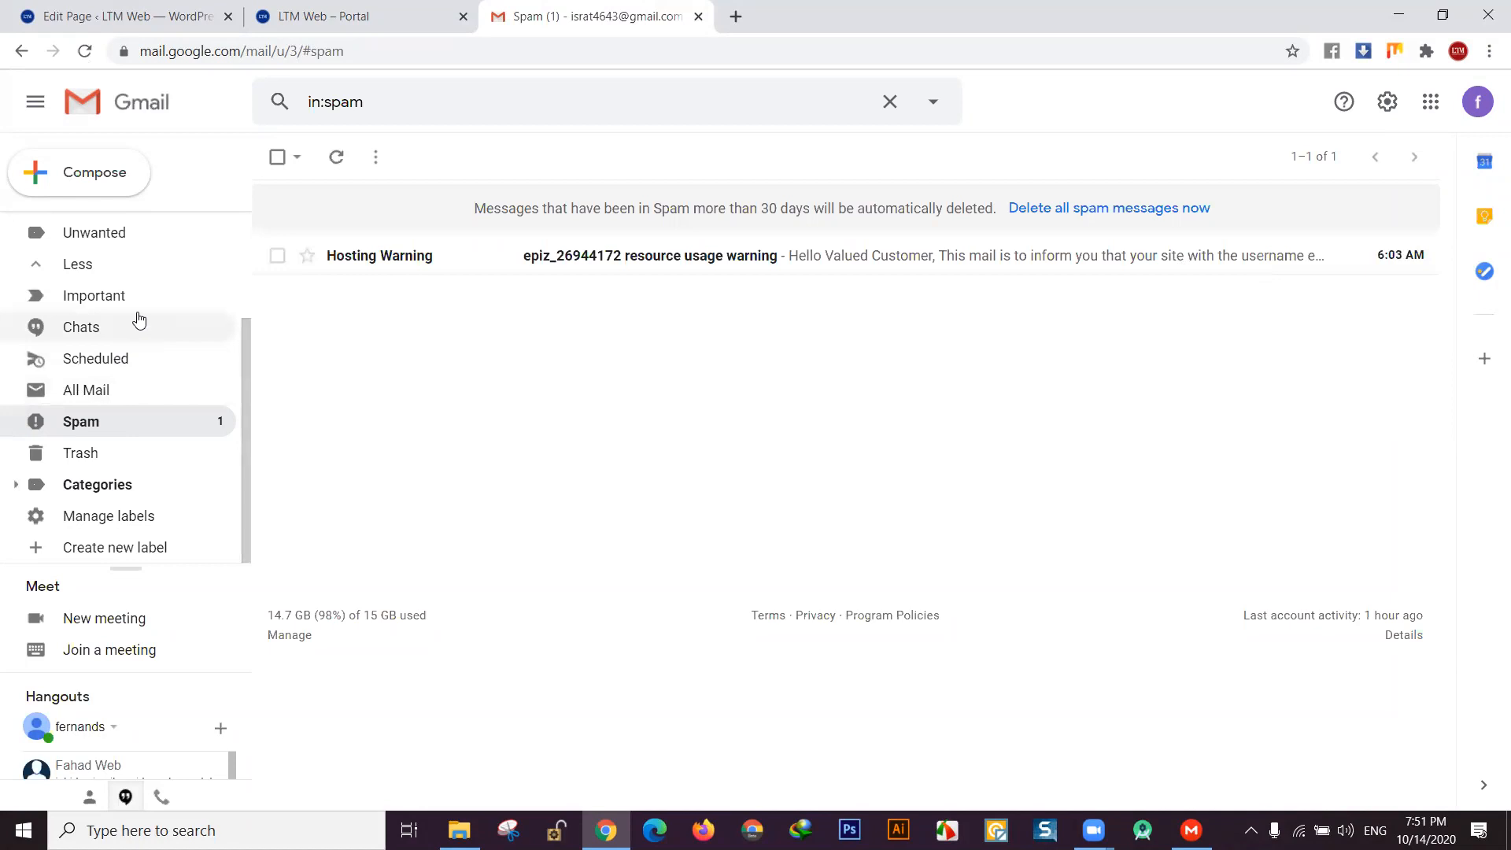
- Confirm Spam holds only a Hosting Warning message and return to the Inbox
{"action": "scroll", "coordinate": [140, 362], "scroll_direction": "up", "scroll_amount": 3}
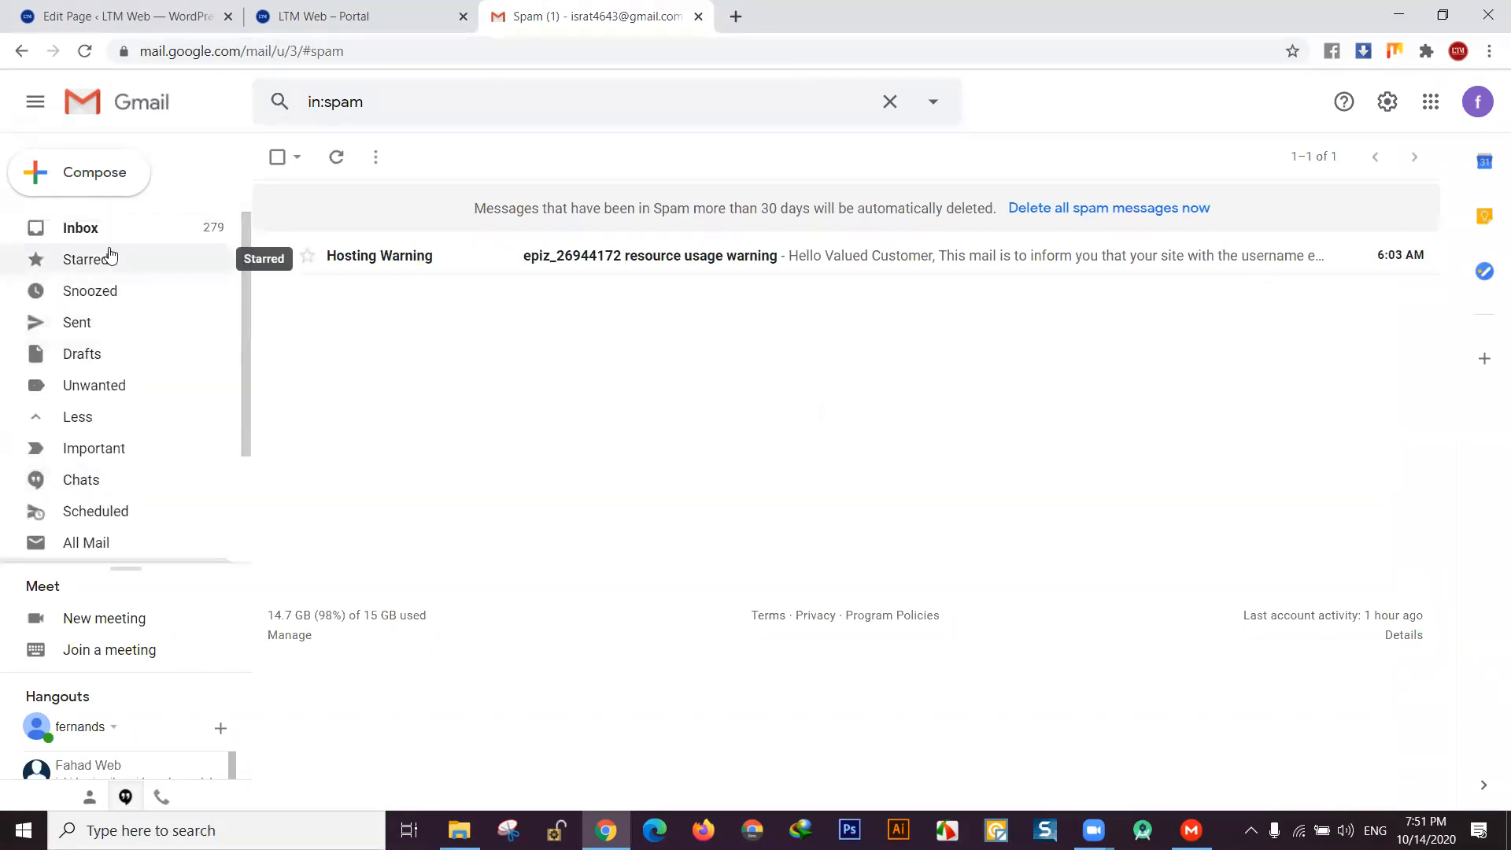
{"action": "scroll", "coordinate": [141, 358], "scroll_direction": "down", "scroll_amount": 1}
{"action": "scroll", "coordinate": [138, 351], "scroll_direction": "down", "scroll_amount": 1}
{"action": "scroll", "coordinate": [131, 330], "scroll_direction": "up", "scroll_amount": 1}
{"action": "scroll", "coordinate": [118, 370], "scroll_direction": "down", "scroll_amount": 3}
{"action": "scroll", "coordinate": [145, 430], "scroll_direction": "down", "scroll_amount": 2}
{"action": "scroll", "coordinate": [148, 430], "scroll_direction": "up", "scroll_amount": 5}
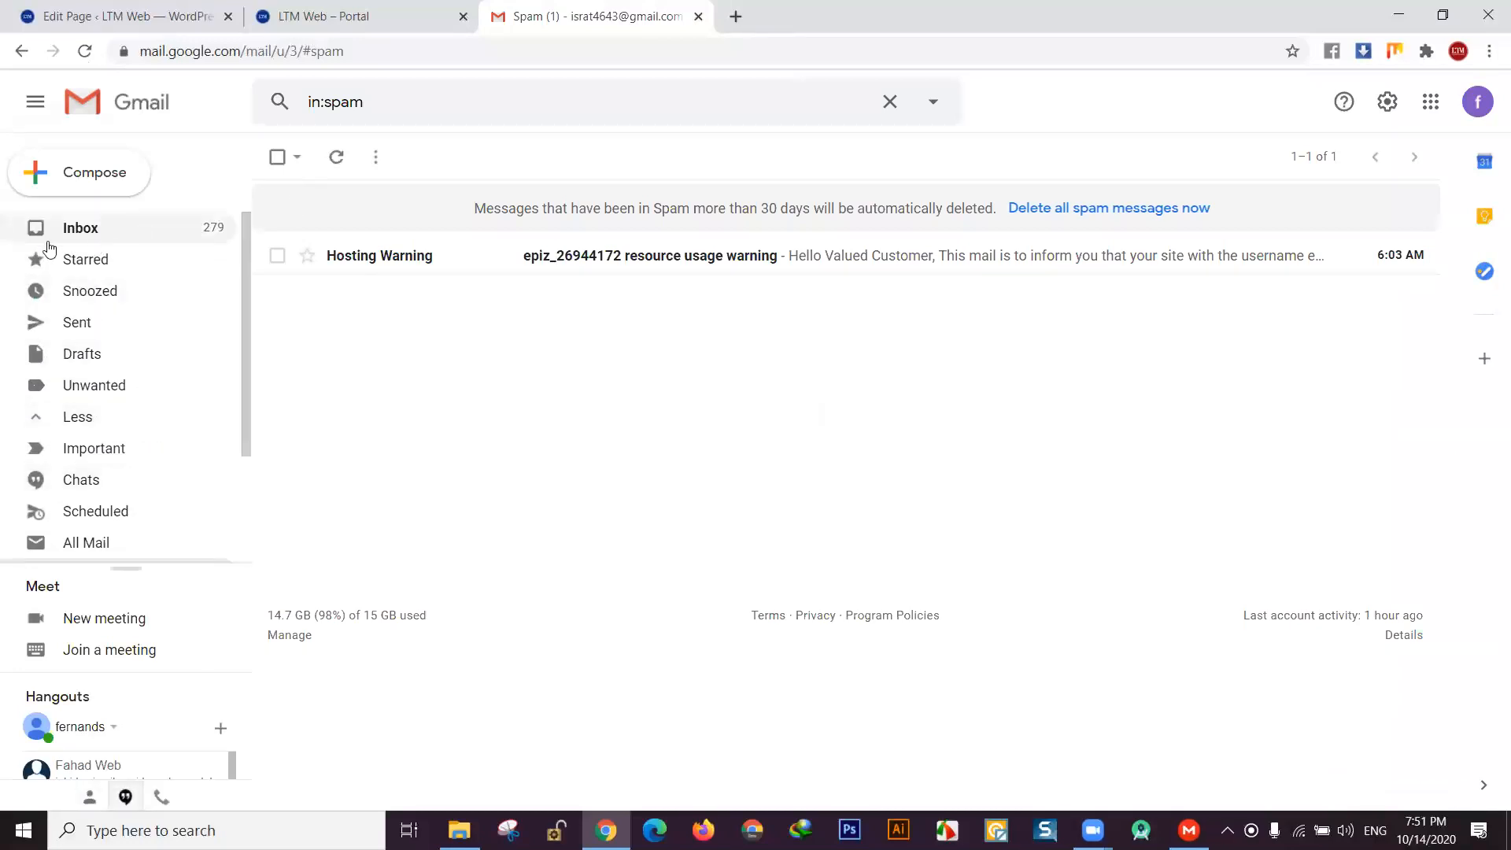
{"action": "left_click", "coordinate": [77, 228]}
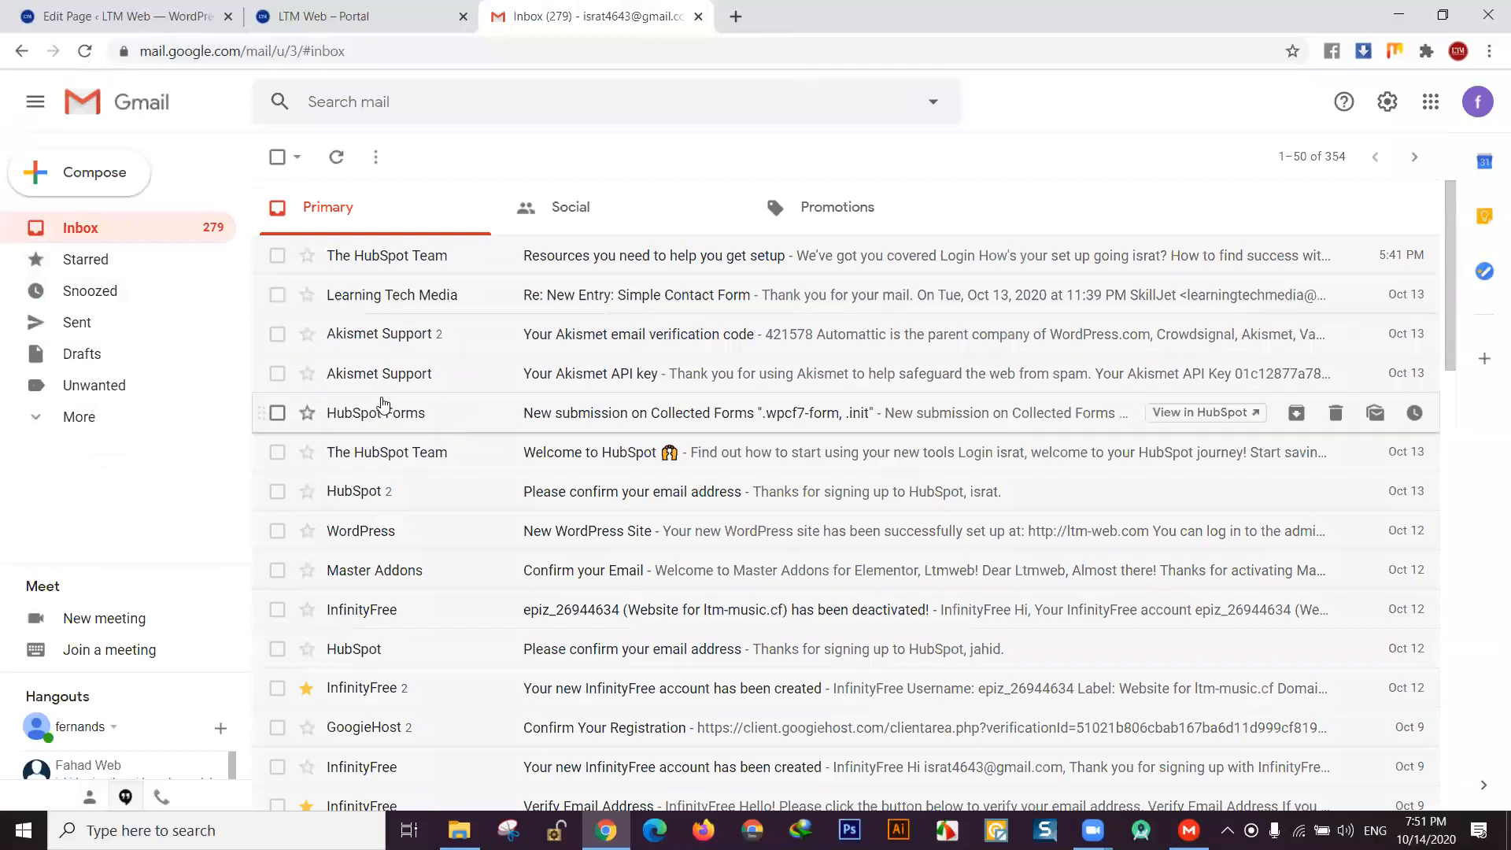
{"action": "left_click", "coordinate": [493, 264]}
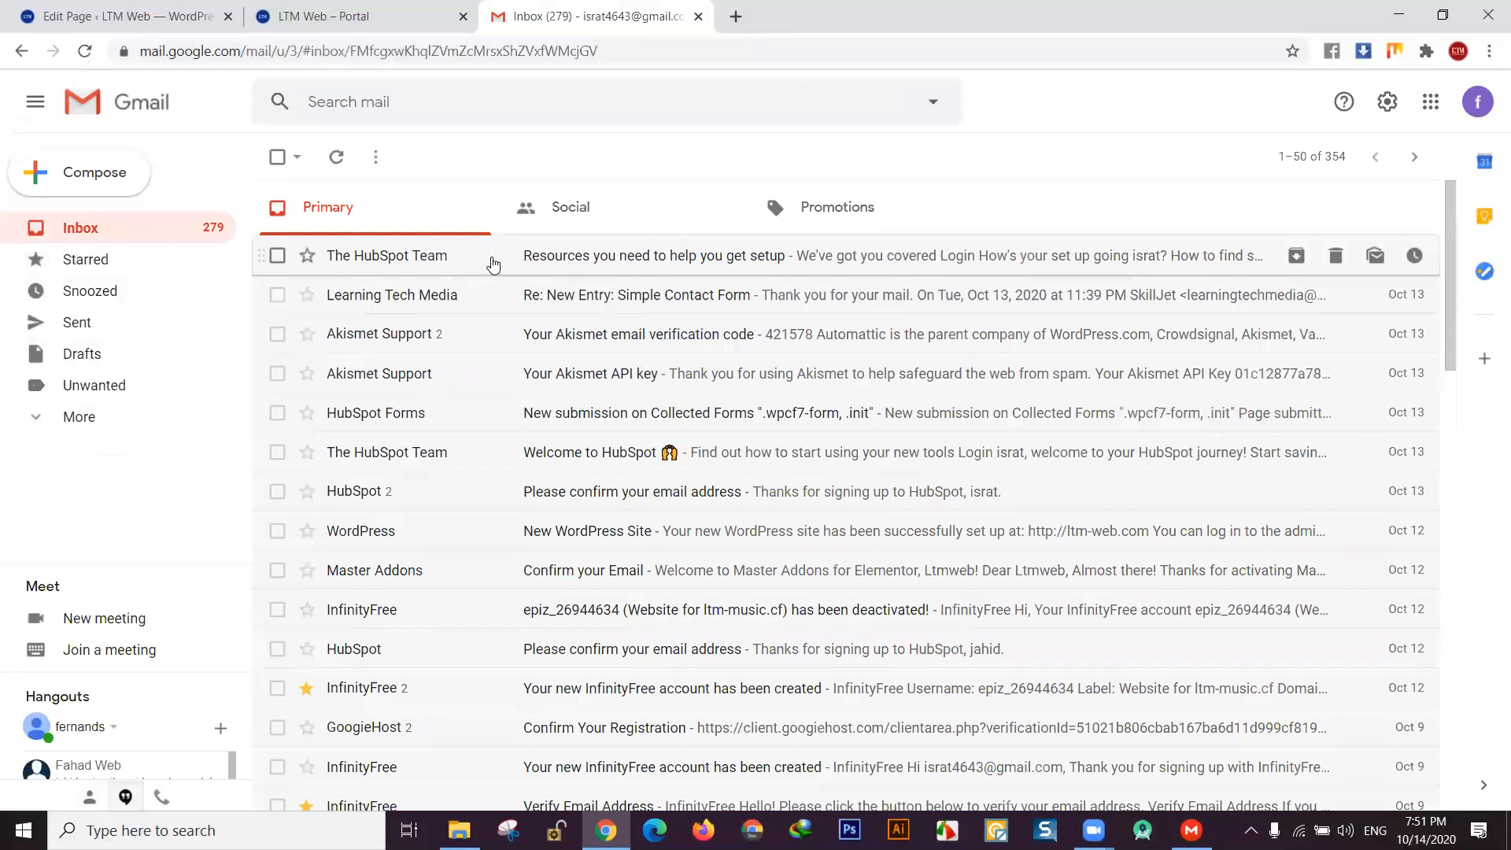
{"action": "scroll", "coordinate": [750, 430], "scroll_direction": "down", "scroll_amount": 3}
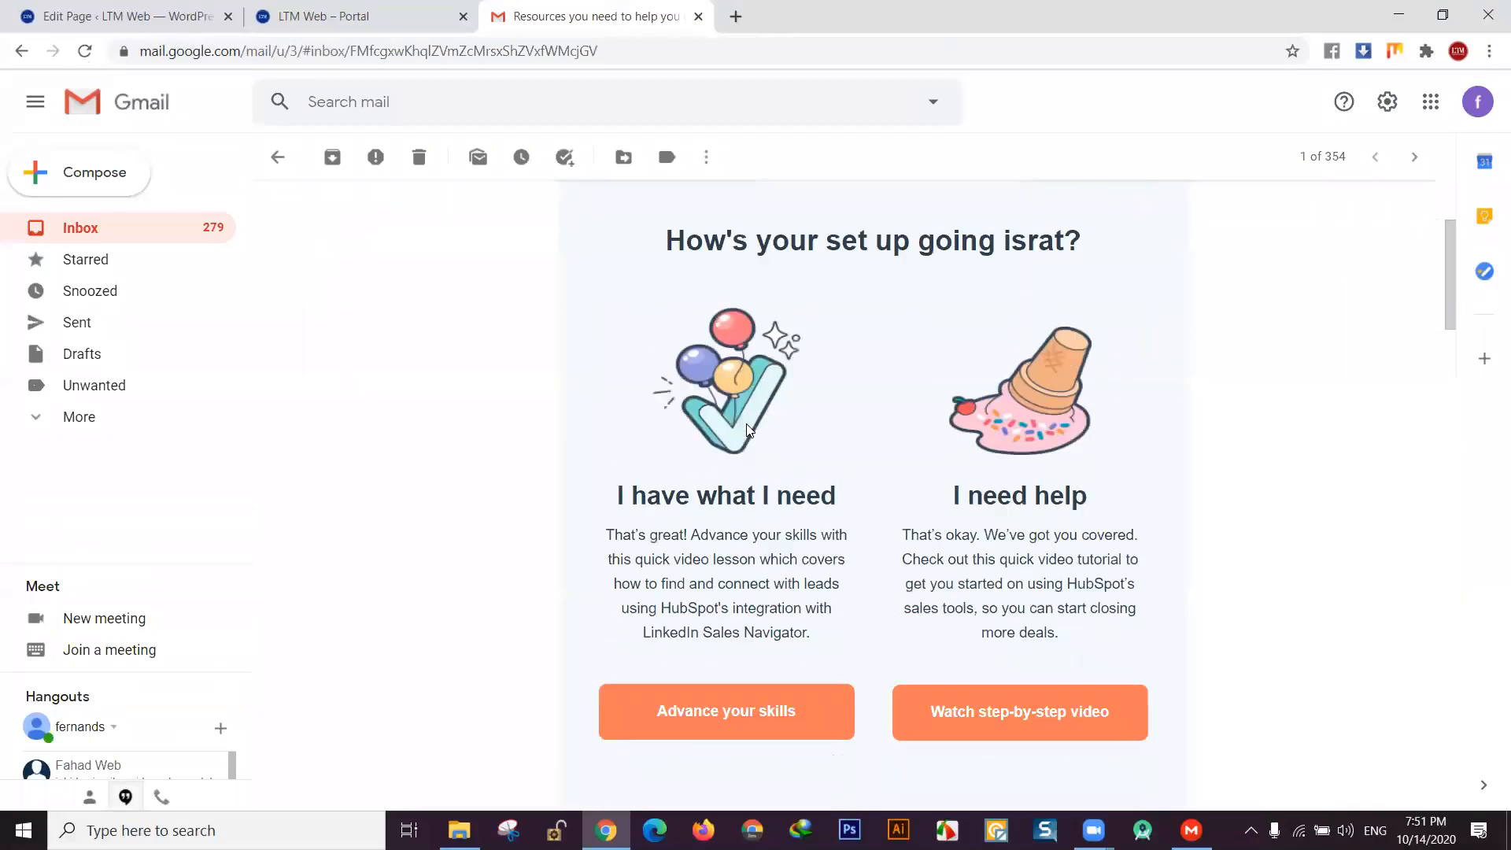
{"action": "scroll", "coordinate": [351, 361], "scroll_direction": "up", "scroll_amount": 2}
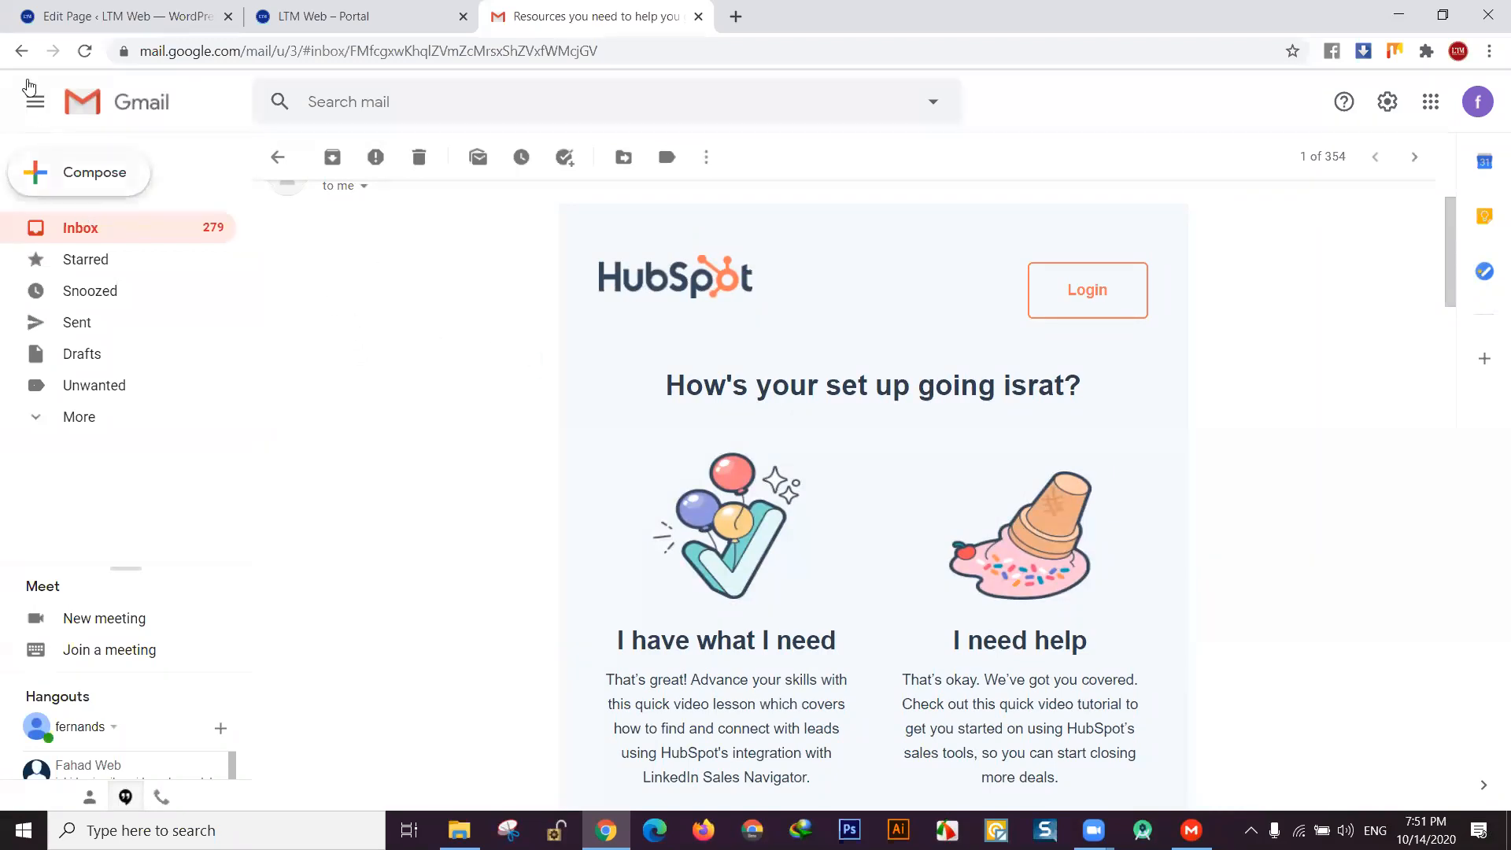
{"action": "left_click", "coordinate": [22, 51]}
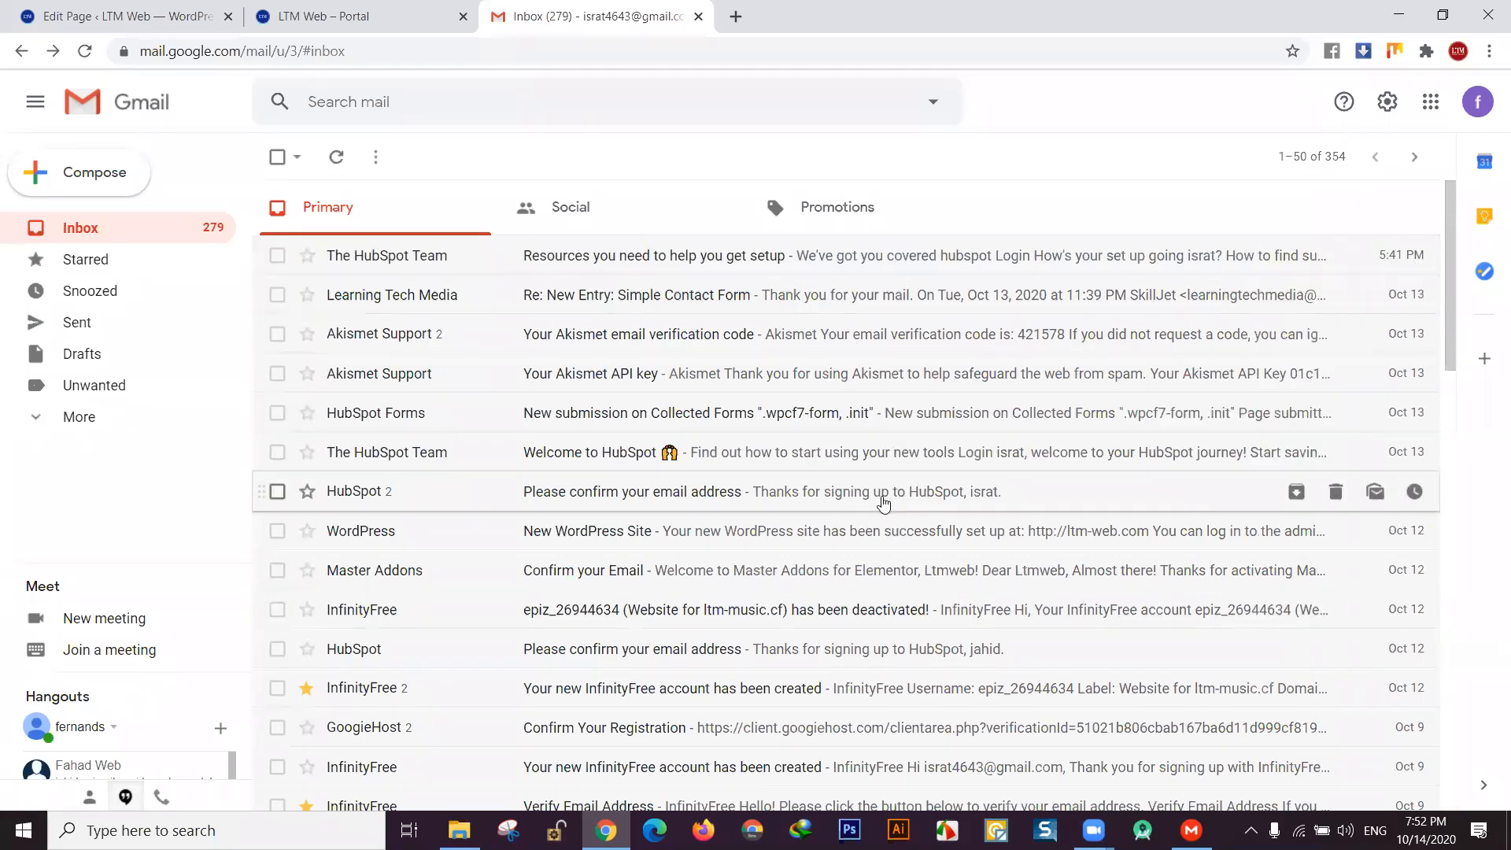
- Open the HubSpot 'New submission on Collected Forms' email and review the submitted fields
{"action": "left_click", "coordinate": [601, 415]}
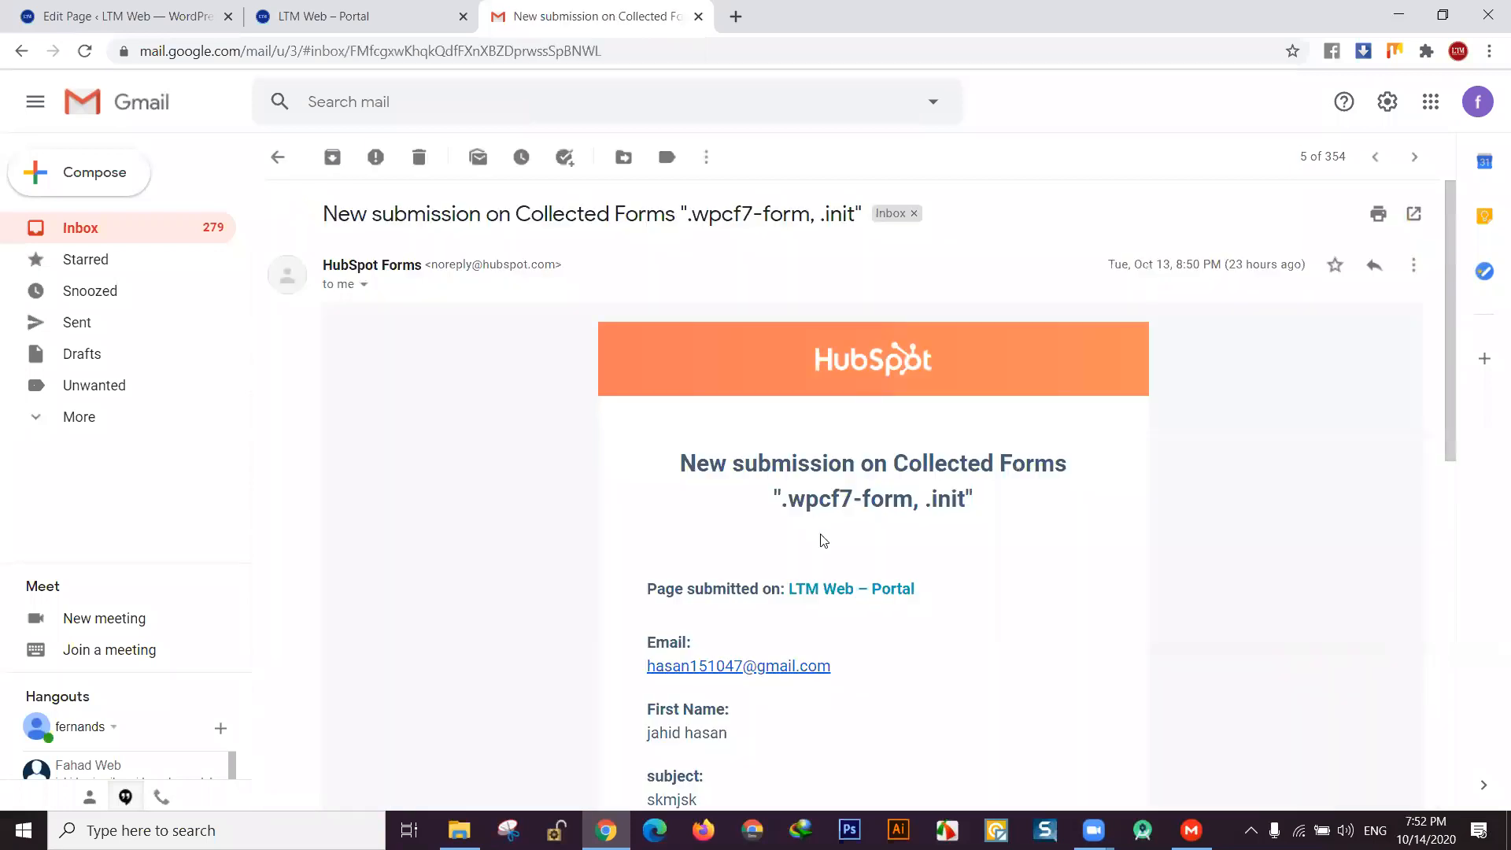
{"action": "scroll", "coordinate": [824, 535], "scroll_direction": "down", "scroll_amount": 1}
{"action": "scroll", "coordinate": [846, 504], "scroll_direction": "up", "scroll_amount": 1}
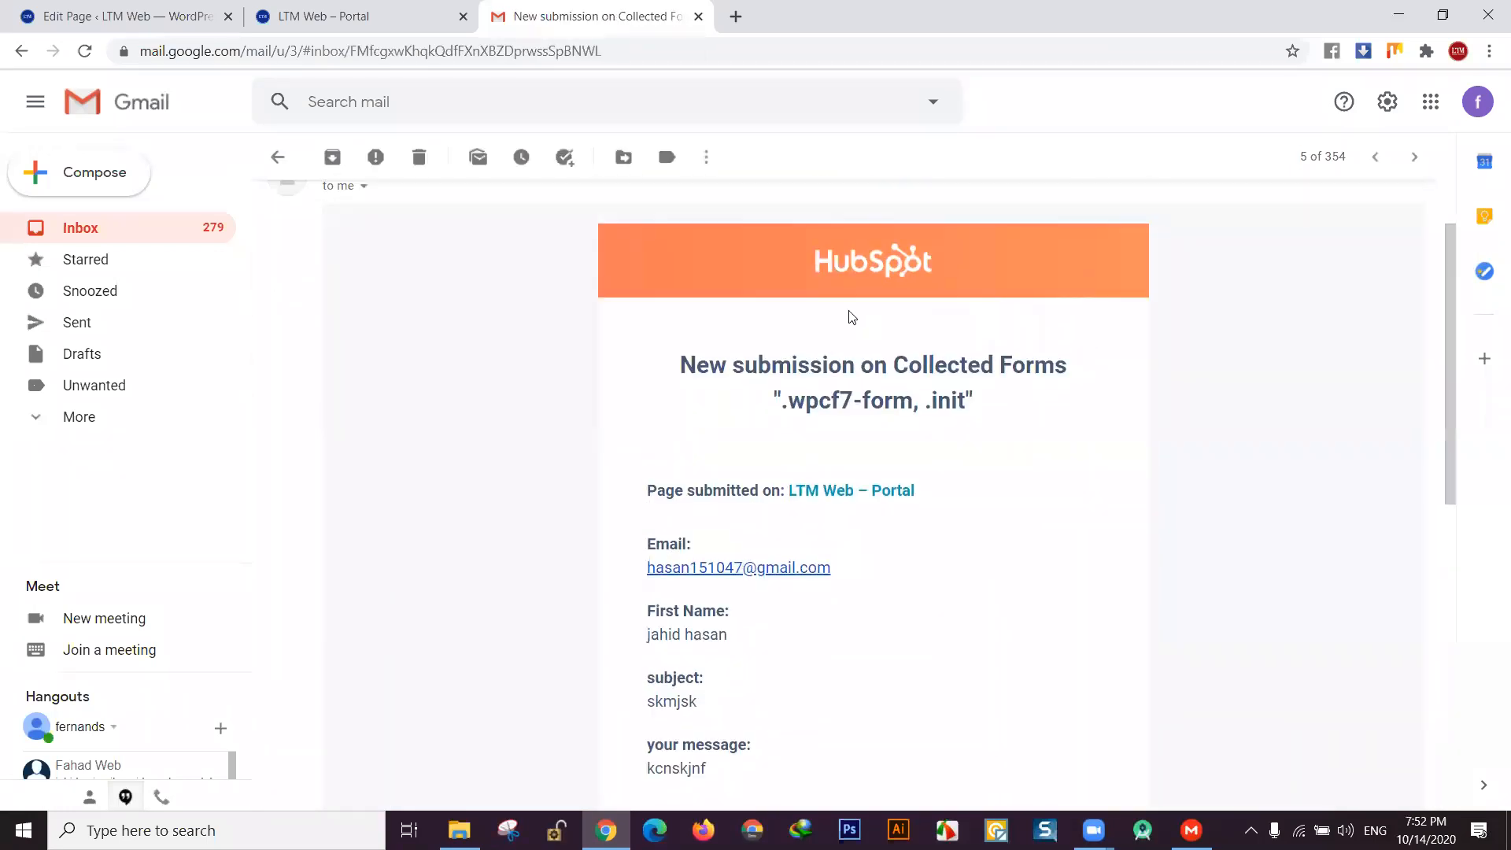
{"action": "scroll", "coordinate": [917, 506], "scroll_direction": "down", "scroll_amount": 1}
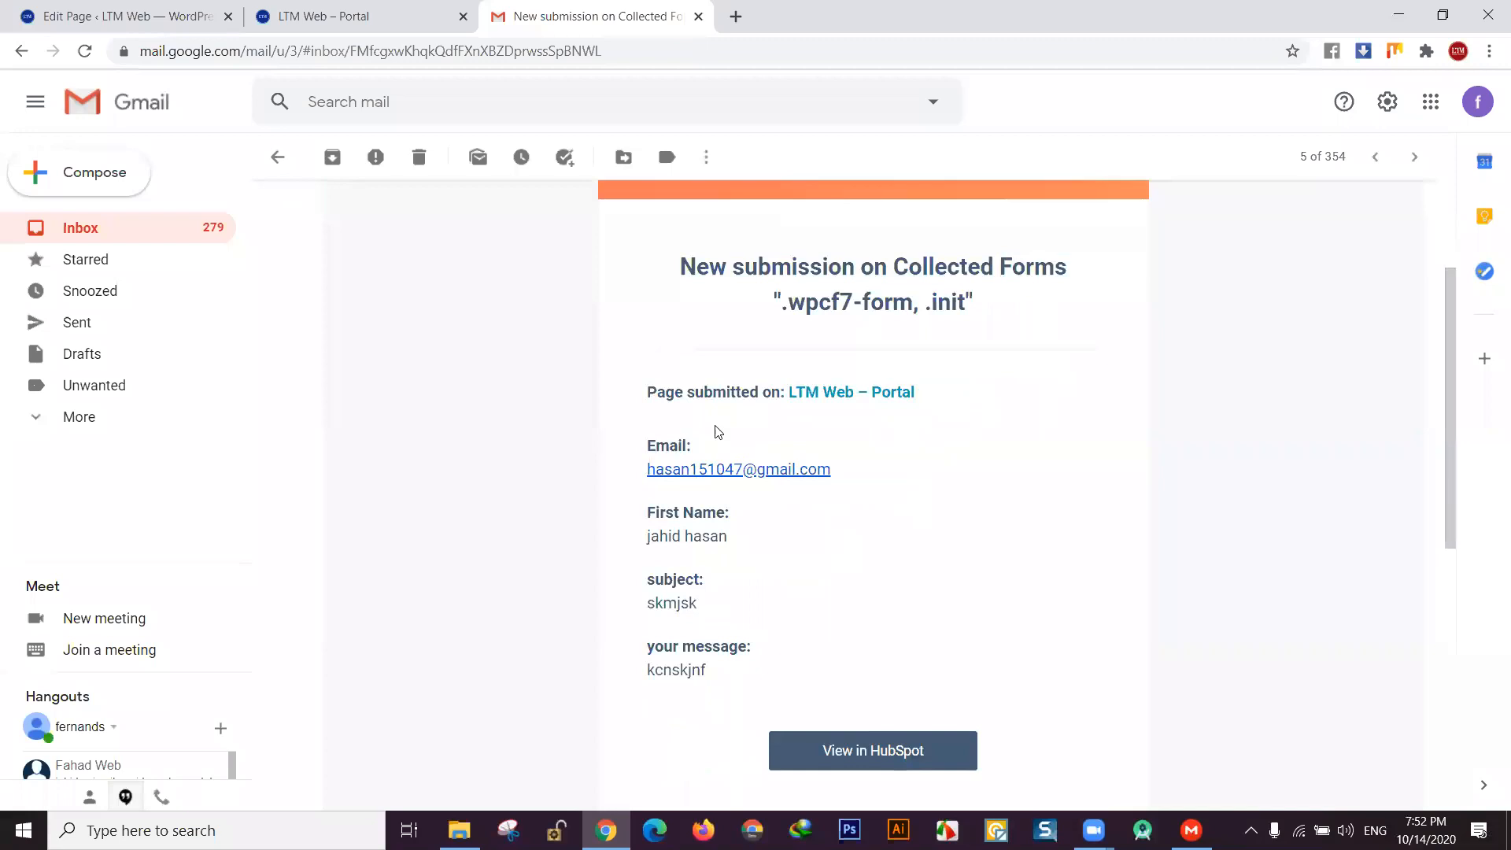
{"action": "left_click_drag", "start_coordinate": [644, 412], "coordinate": [823, 630]}
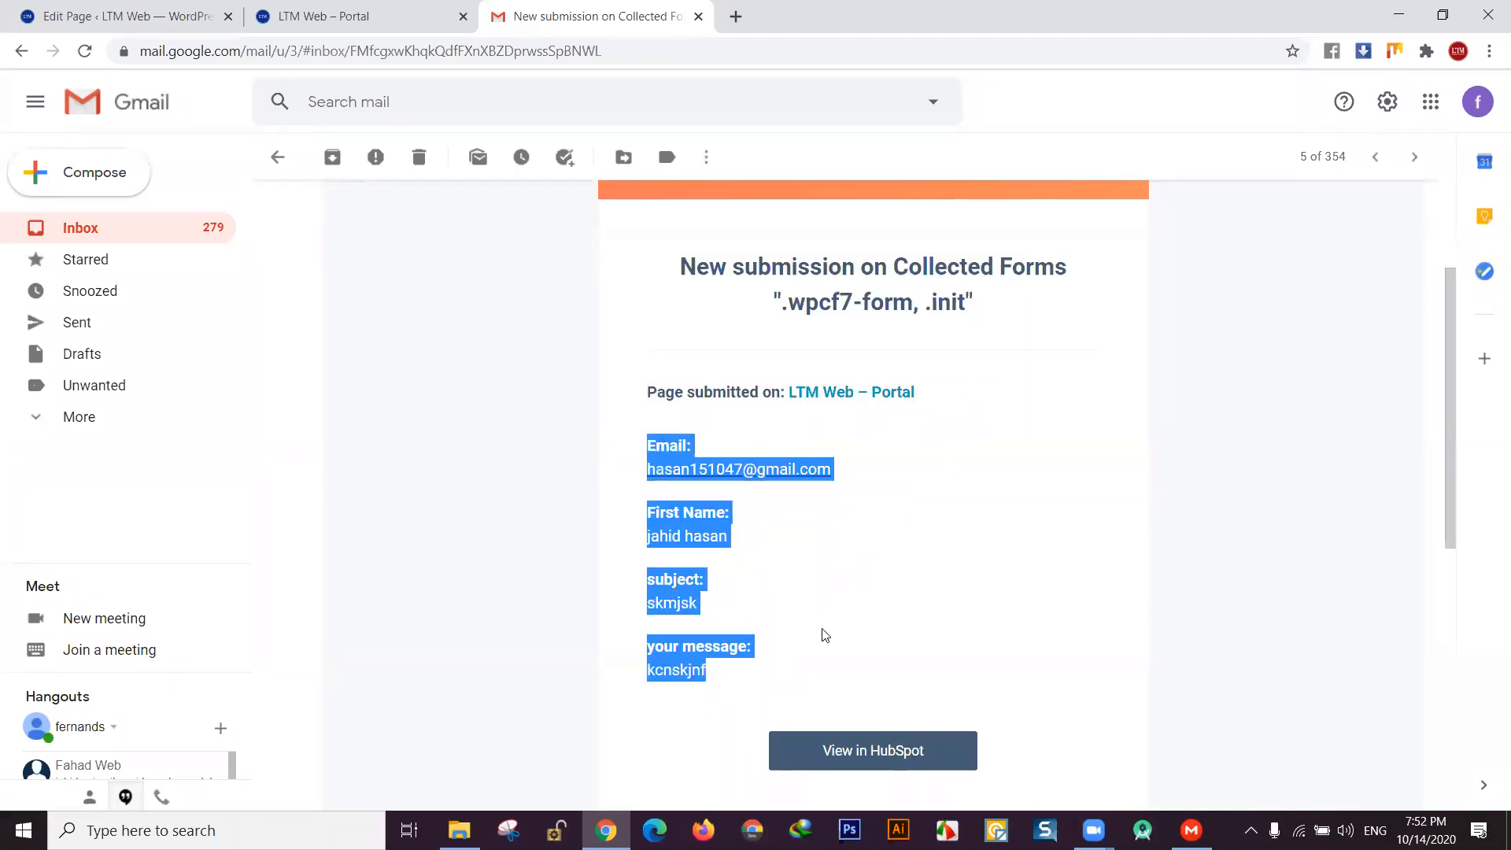
{"action": "left_click", "coordinate": [1040, 553]}
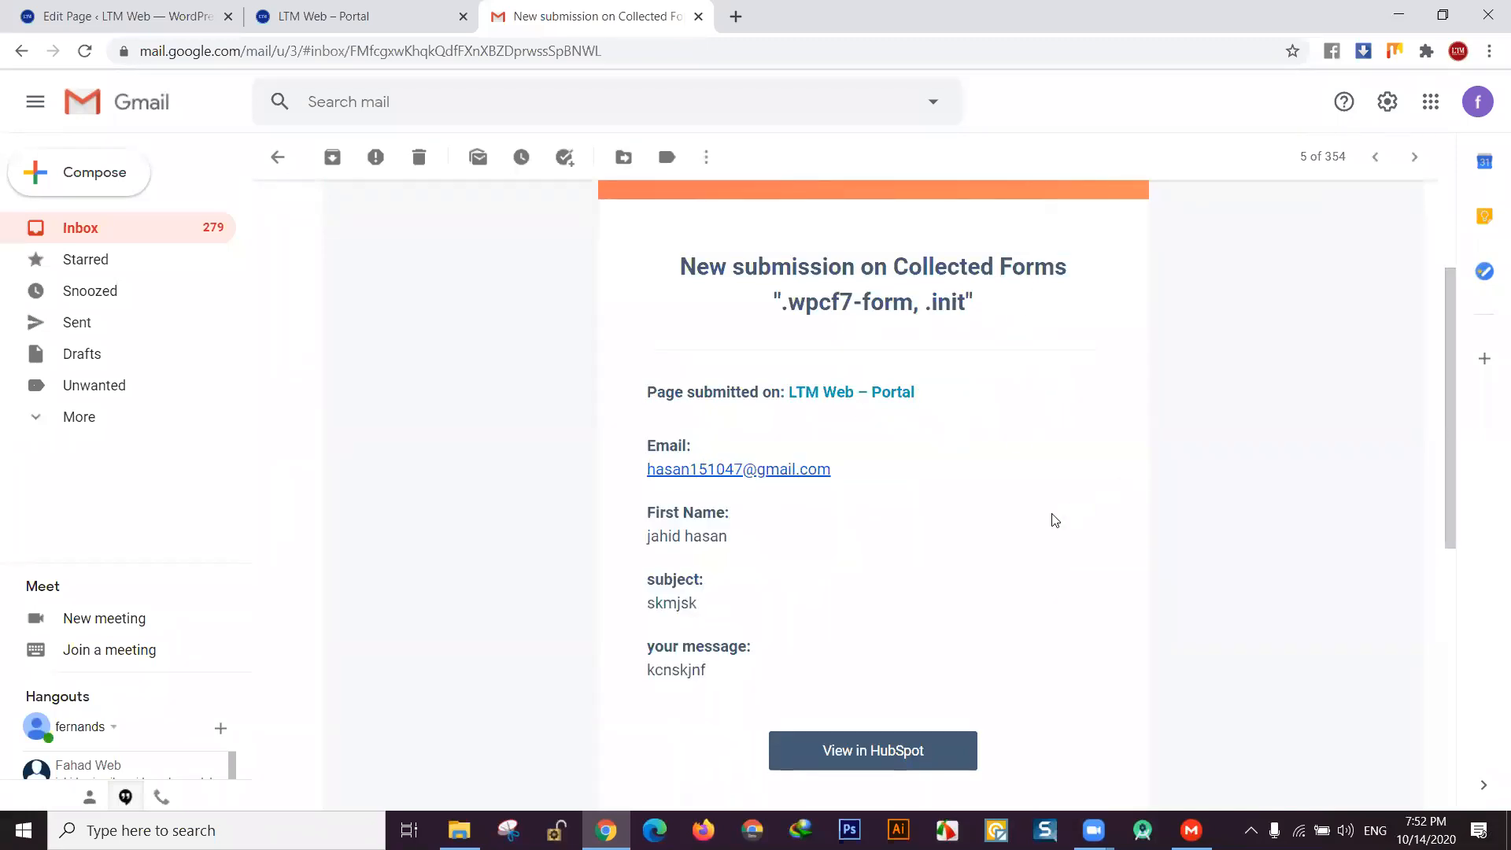
{"action": "left_click_drag", "start_coordinate": [643, 324], "coordinate": [810, 650]}
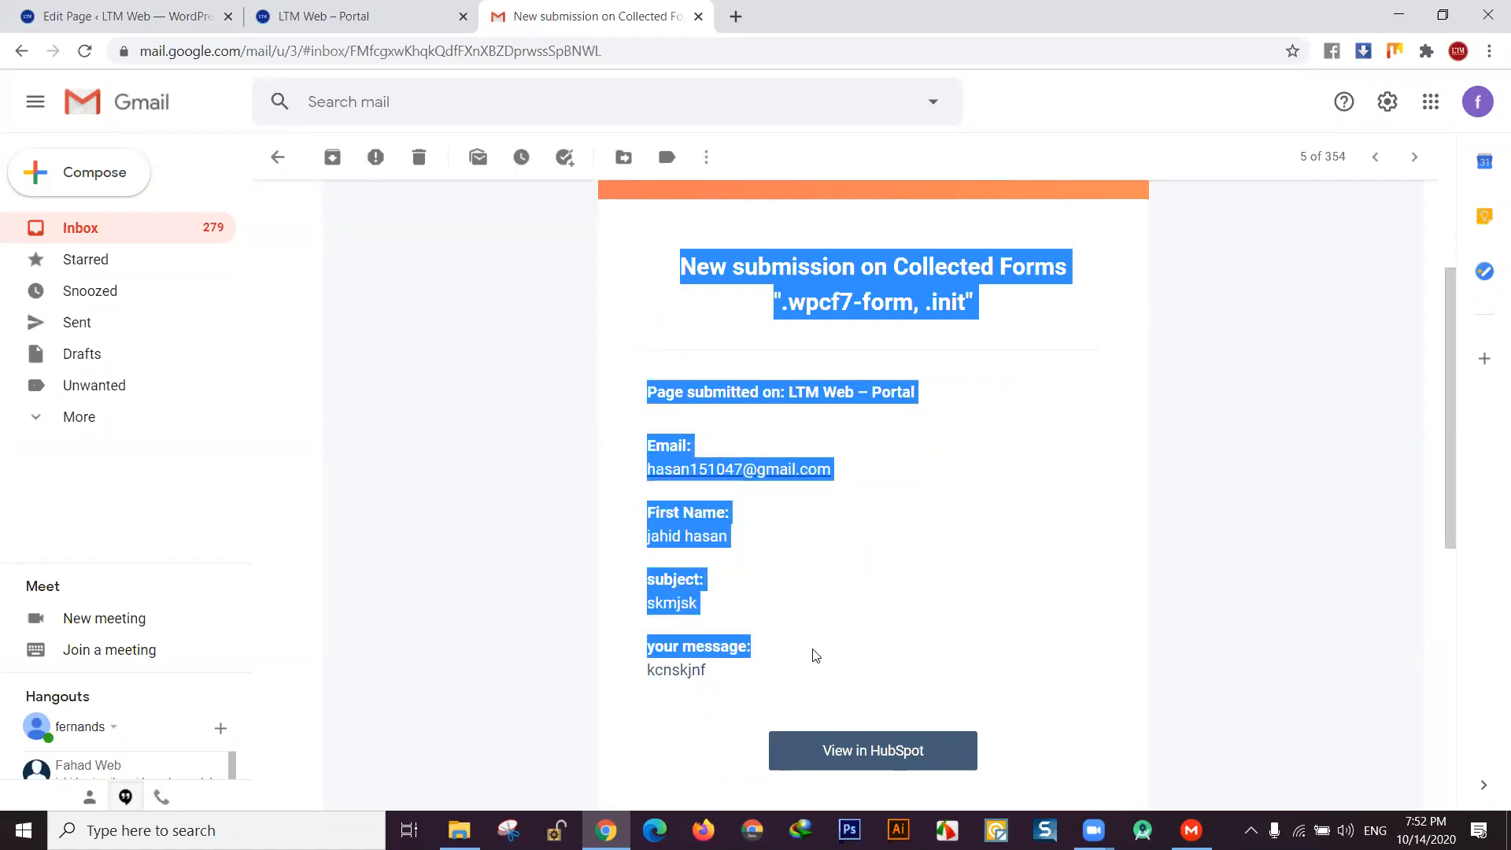
{"action": "left_click", "coordinate": [1292, 466]}
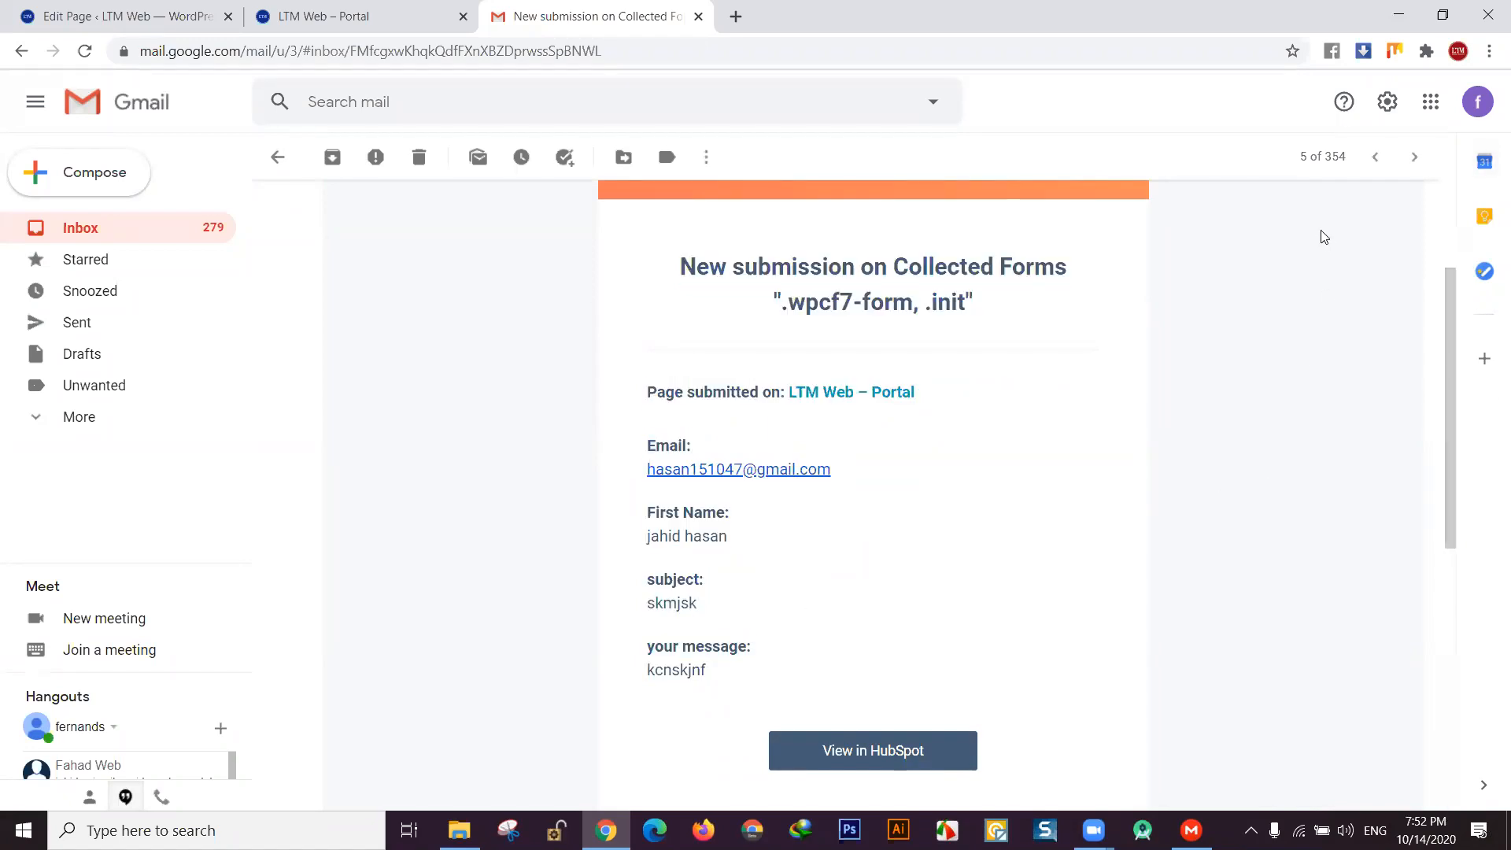
- Finish reading the email and go back to the live LTM Web contact page
{"action": "scroll", "coordinate": [820, 454], "scroll_direction": "up", "scroll_amount": 2}
{"action": "scroll", "coordinate": [819, 450], "scroll_direction": "down", "scroll_amount": 2}
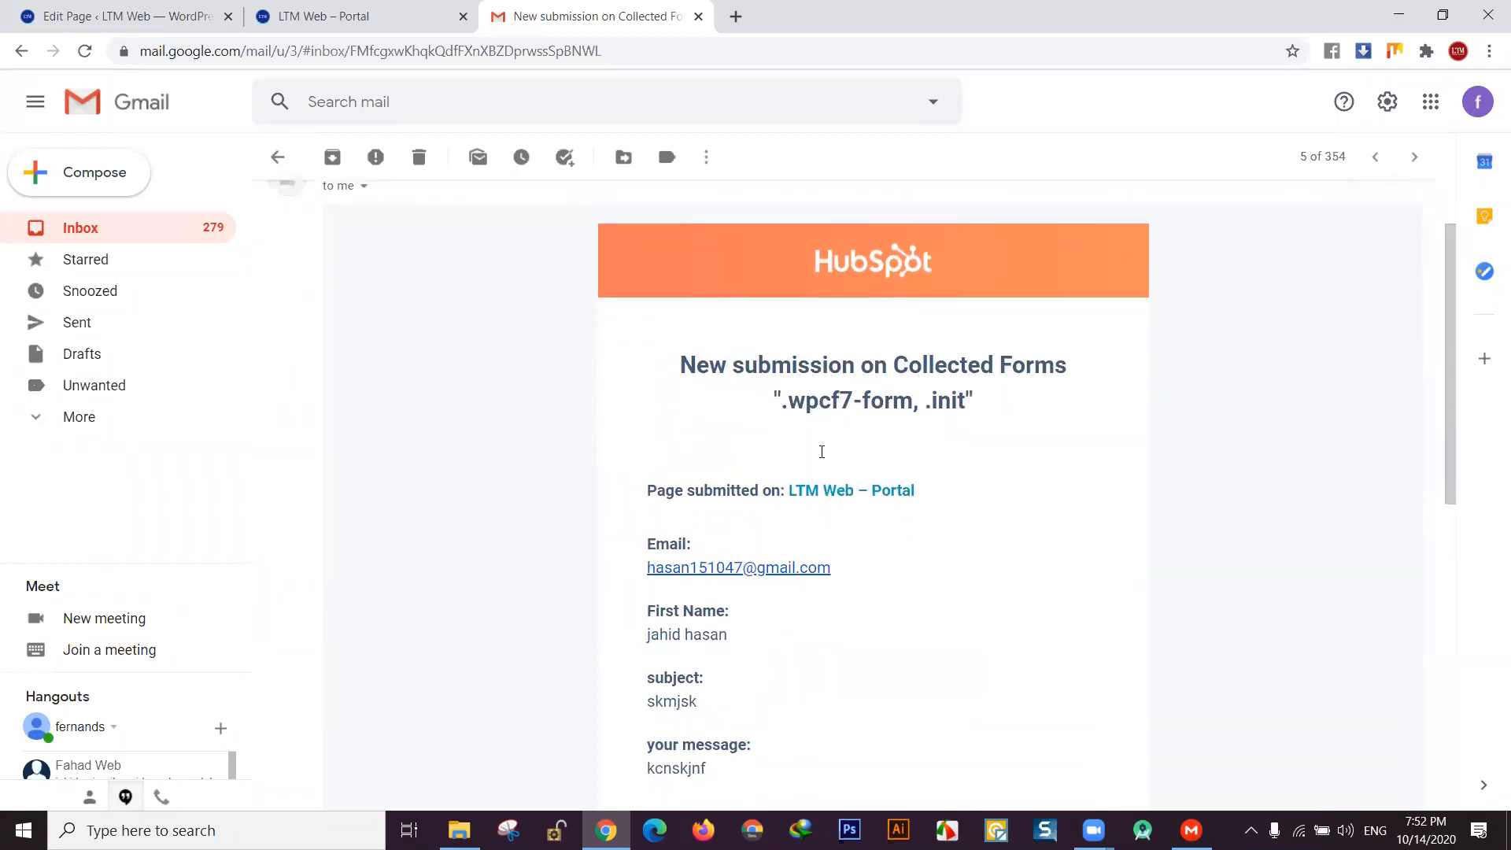
{"action": "scroll", "coordinate": [825, 457], "scroll_direction": "up", "scroll_amount": 1}
{"action": "scroll", "coordinate": [820, 453], "scroll_direction": "down", "scroll_amount": 2}
{"action": "scroll", "coordinate": [820, 451], "scroll_direction": "up", "scroll_amount": 1}
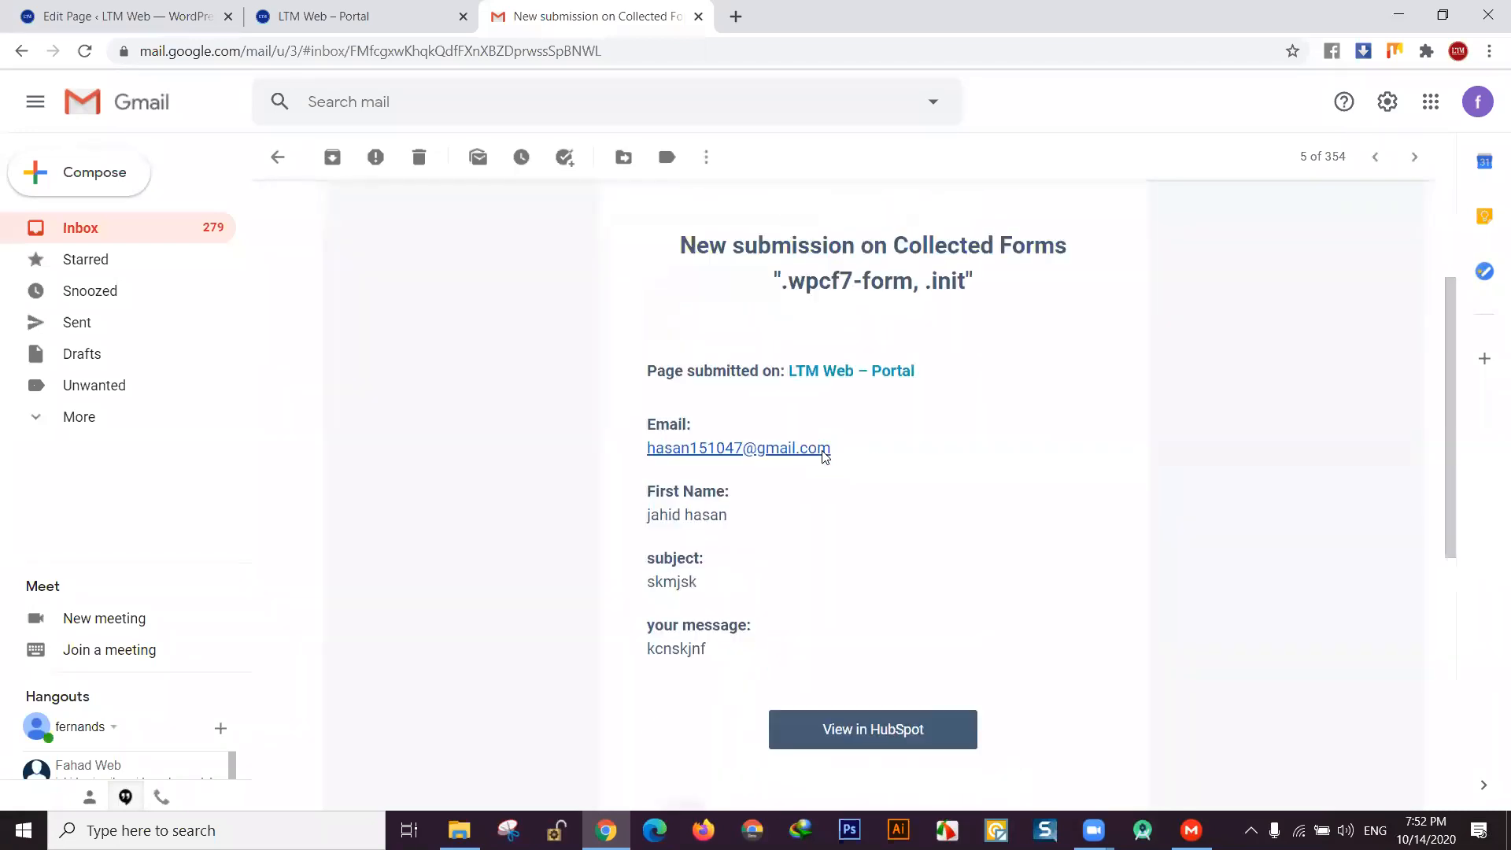
{"action": "left_click", "coordinate": [313, 10]}
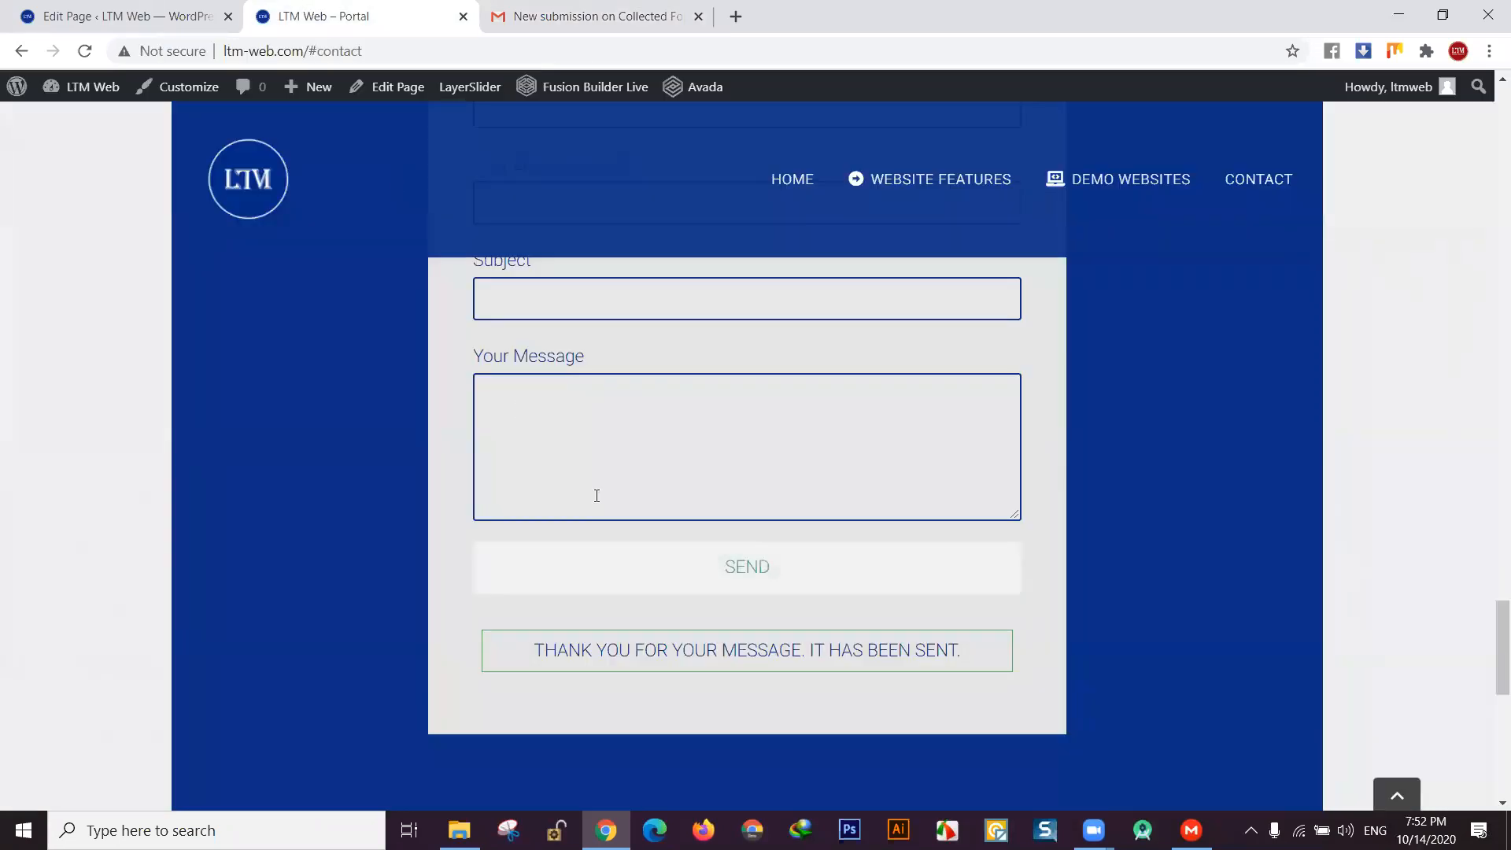
- Look over the Technology page editor without changes, then return to the HubSpot email
{"action": "scroll", "coordinate": [596, 495], "scroll_direction": "up", "scroll_amount": 2}
{"action": "scroll", "coordinate": [597, 495], "scroll_direction": "up", "scroll_amount": 3}
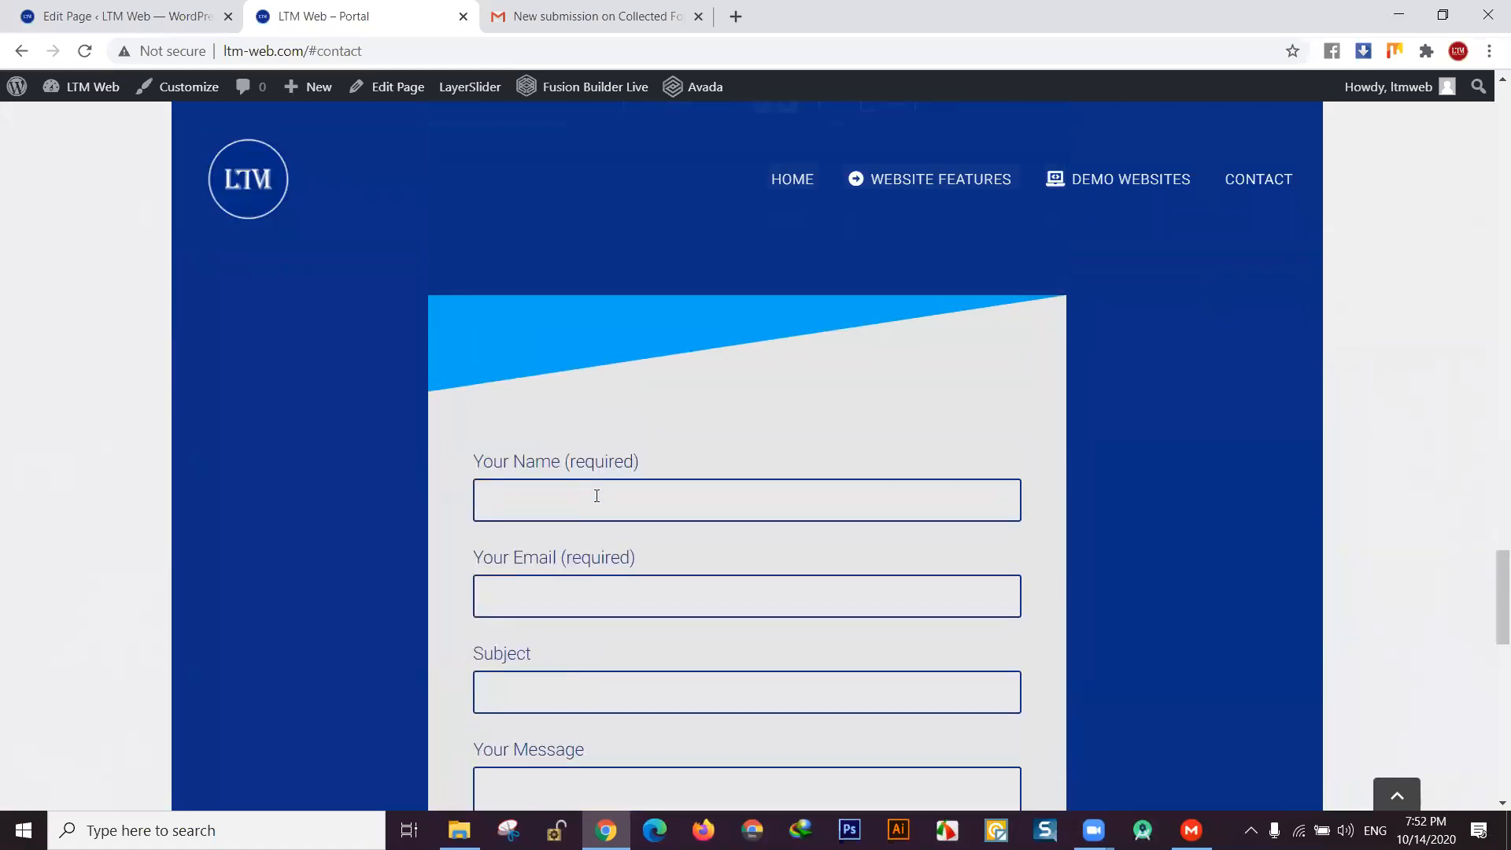
{"action": "left_click", "coordinate": [146, 16]}
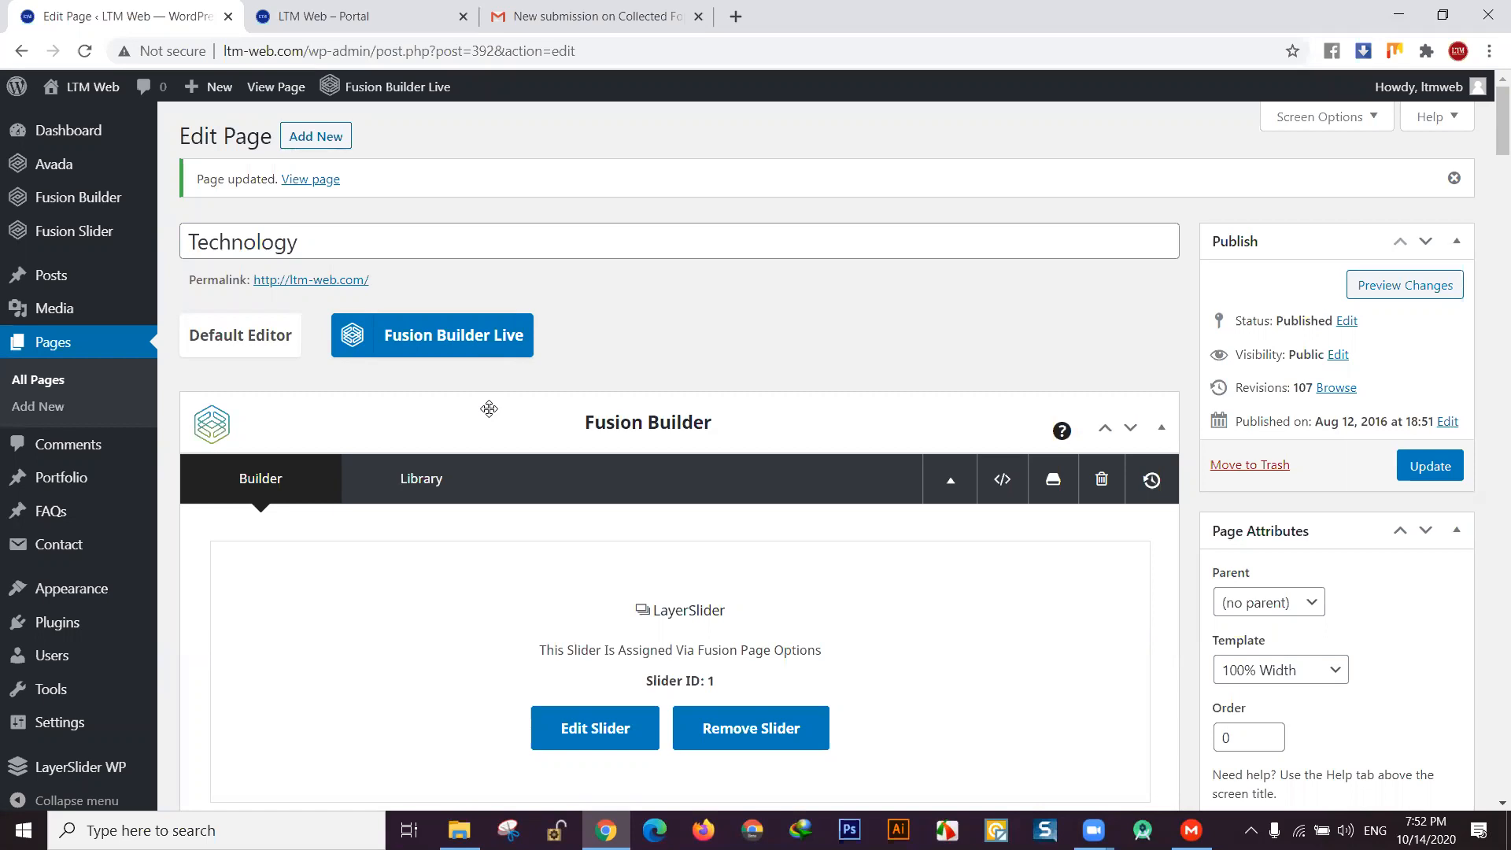
{"action": "left_click", "coordinate": [354, 16]}
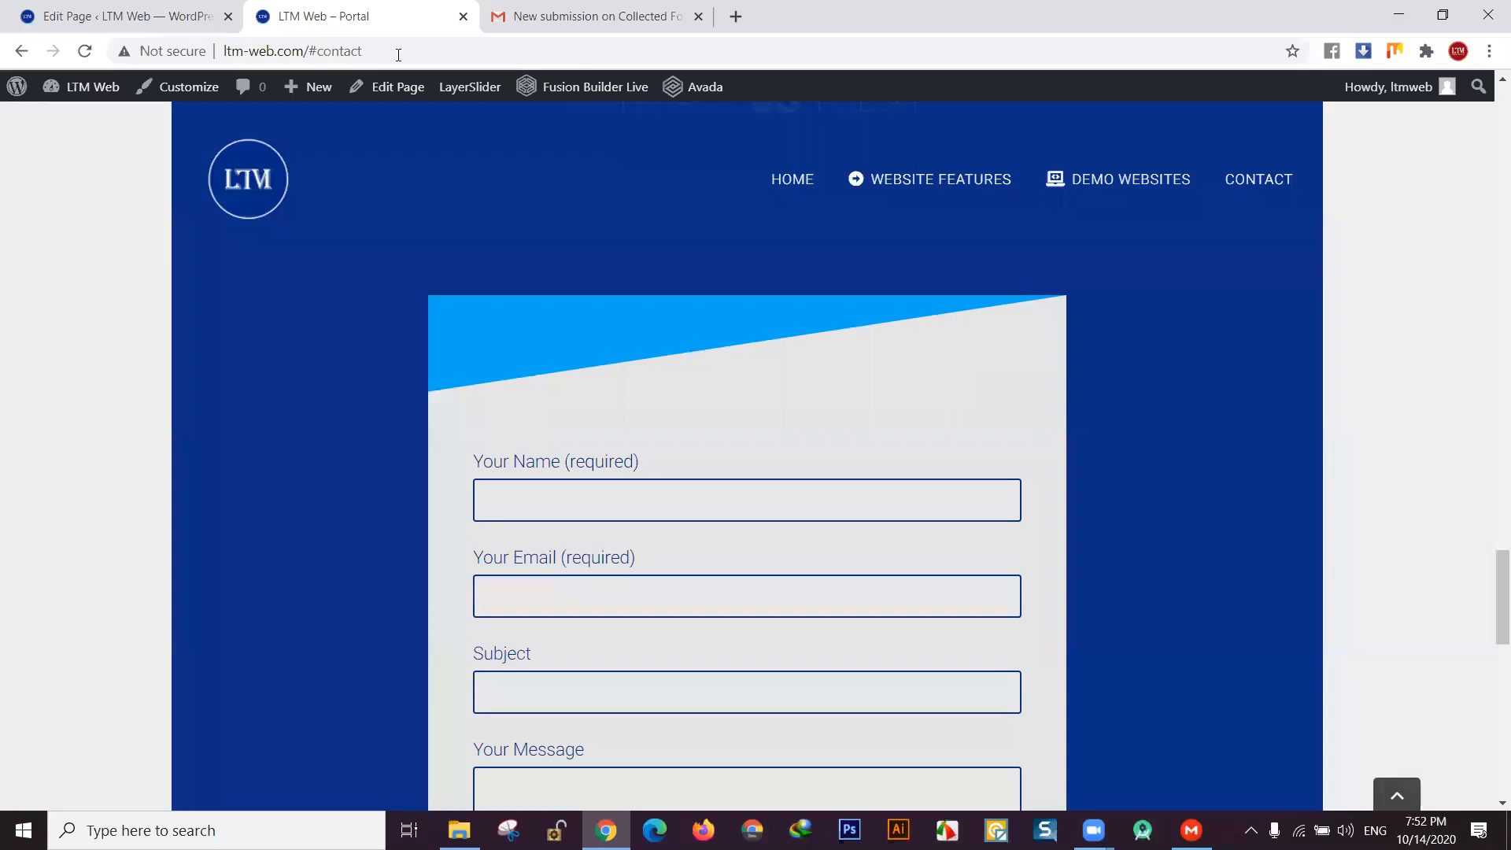
{"action": "left_click", "coordinate": [189, 19]}
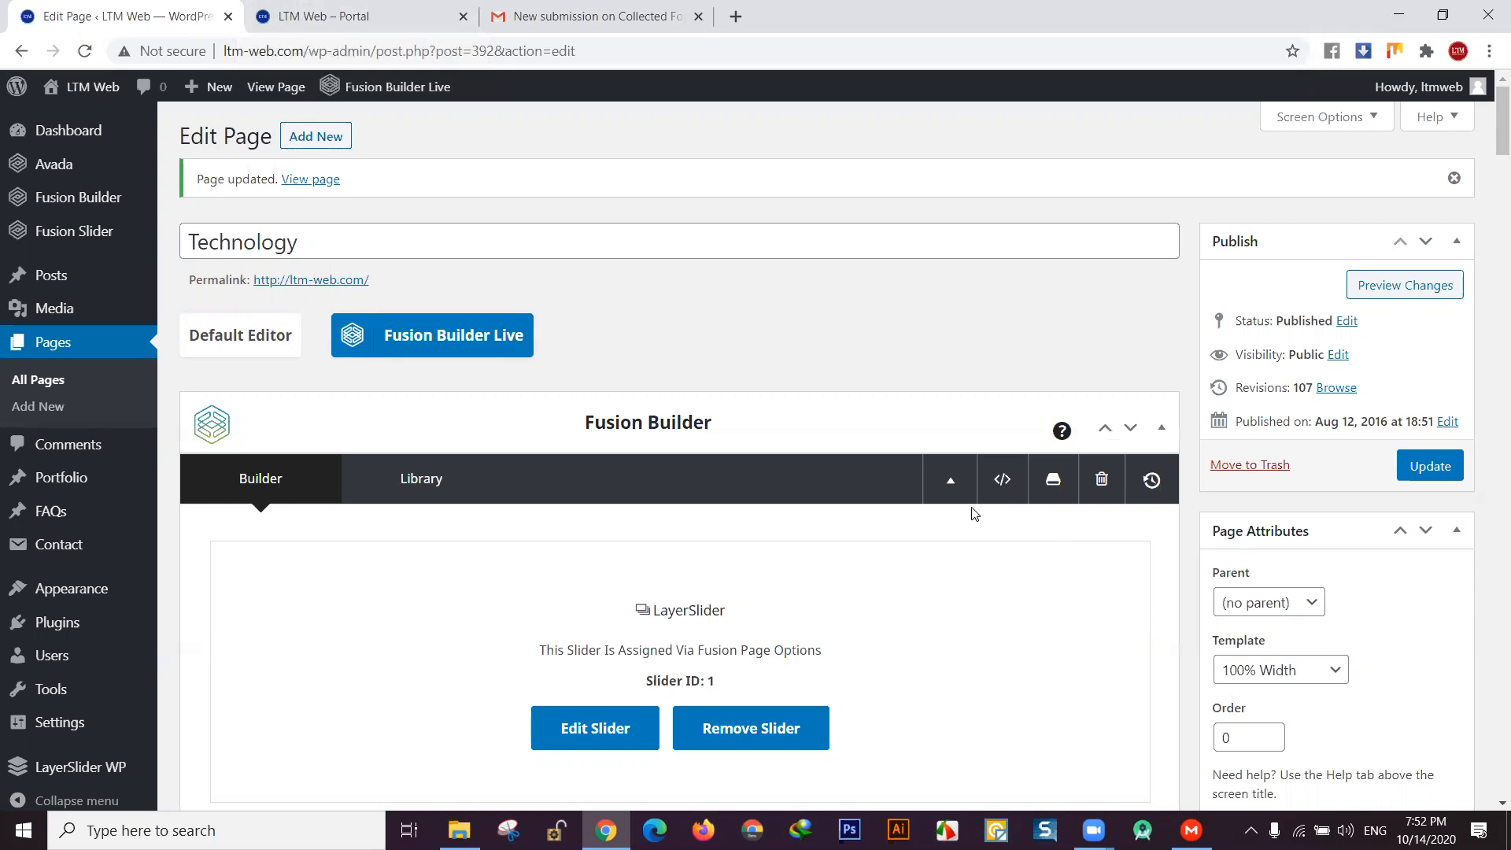
{"action": "scroll", "coordinate": [105, 498], "scroll_direction": "down", "scroll_amount": 1}
{"action": "scroll", "coordinate": [102, 450], "scroll_direction": "up", "scroll_amount": 1}
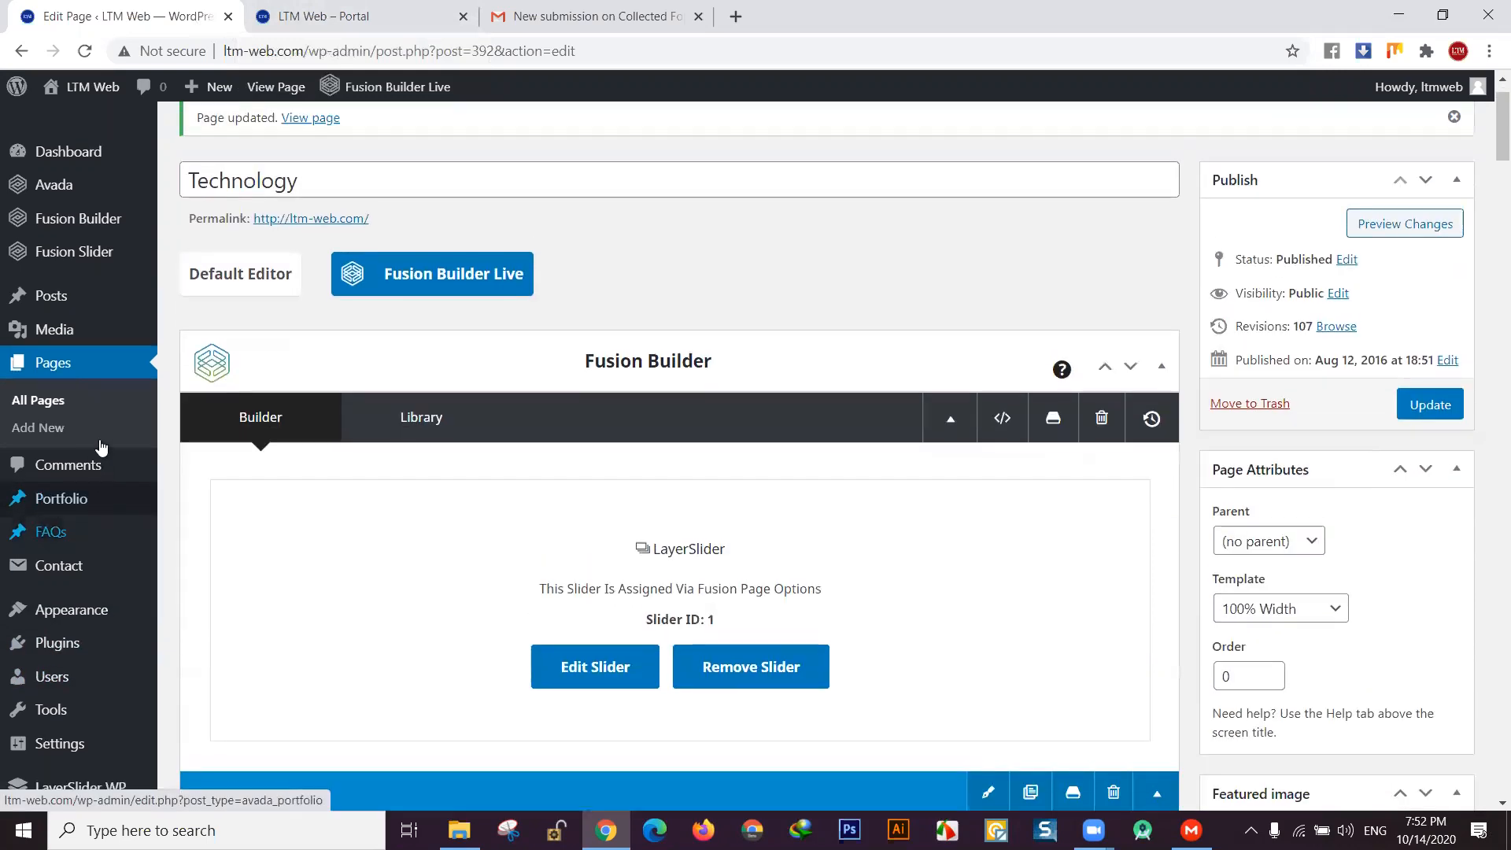
{"action": "mouse_move", "coordinate": [63, 167]}
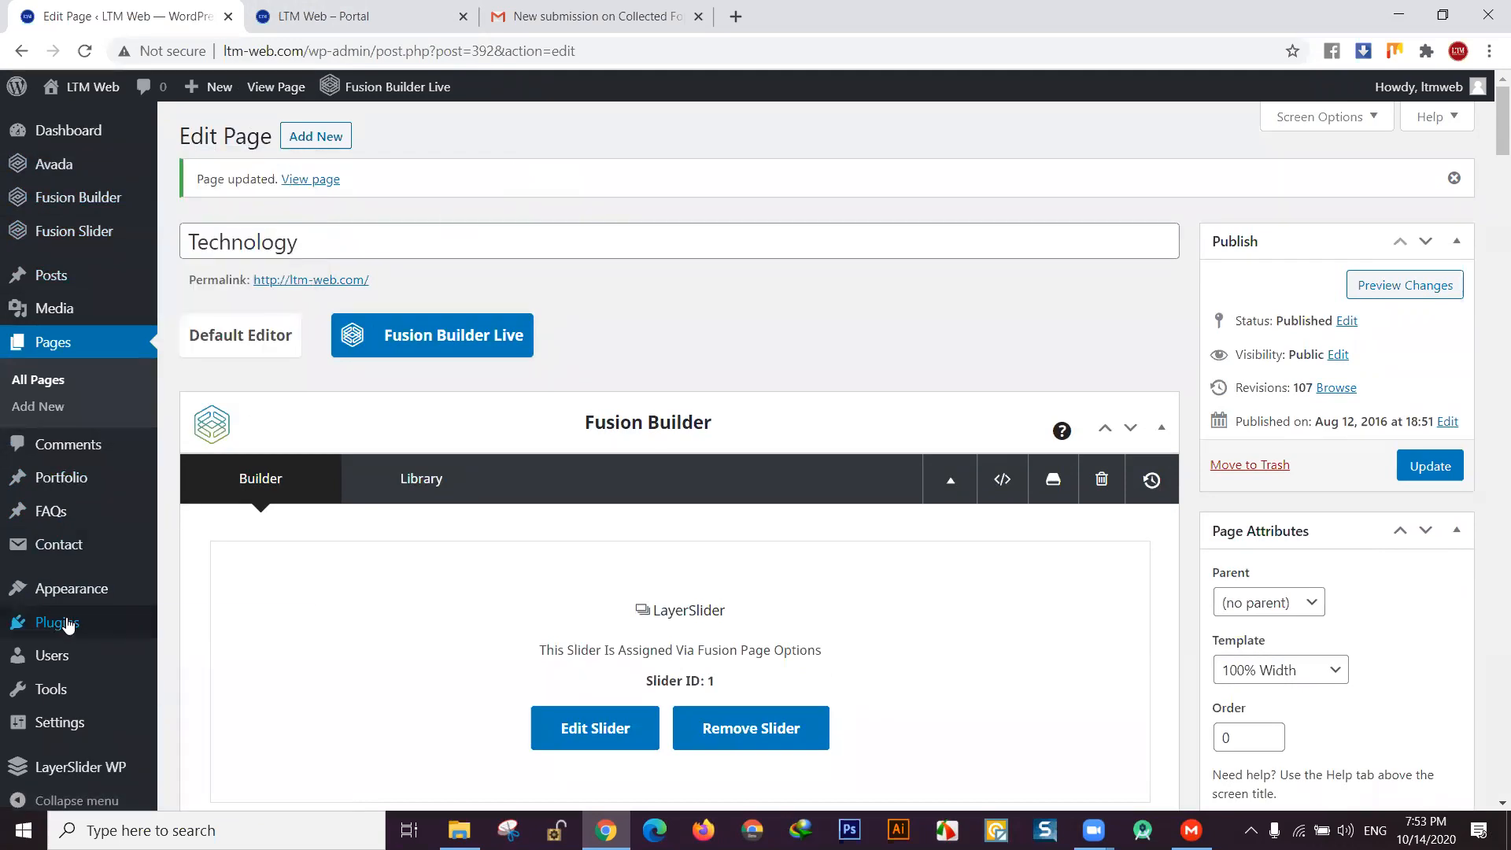
{"action": "scroll", "coordinate": [68, 624], "scroll_direction": "down", "scroll_amount": 1}
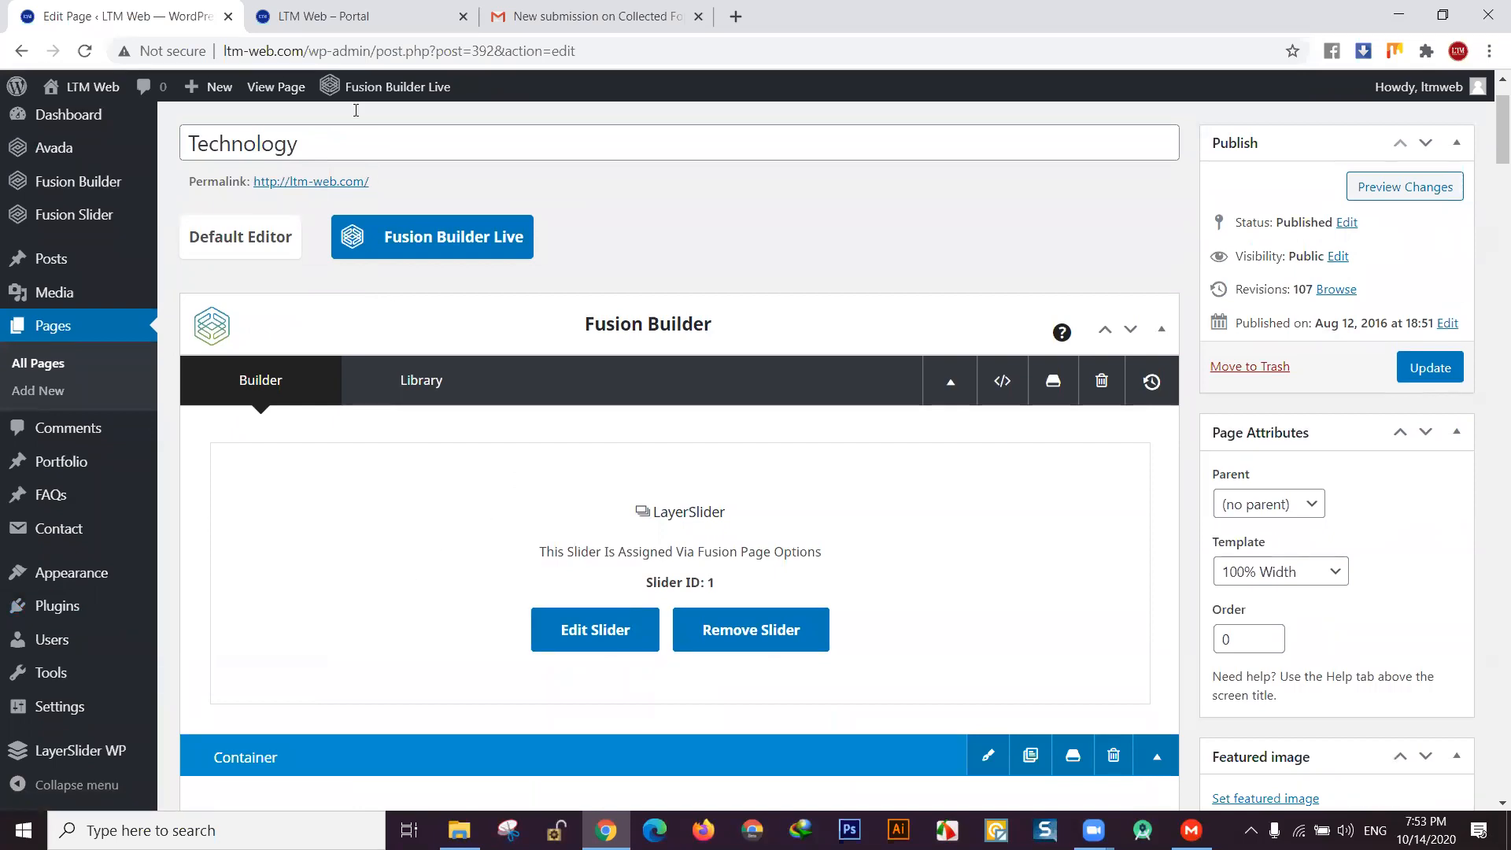
{"action": "left_click", "coordinate": [588, 16]}
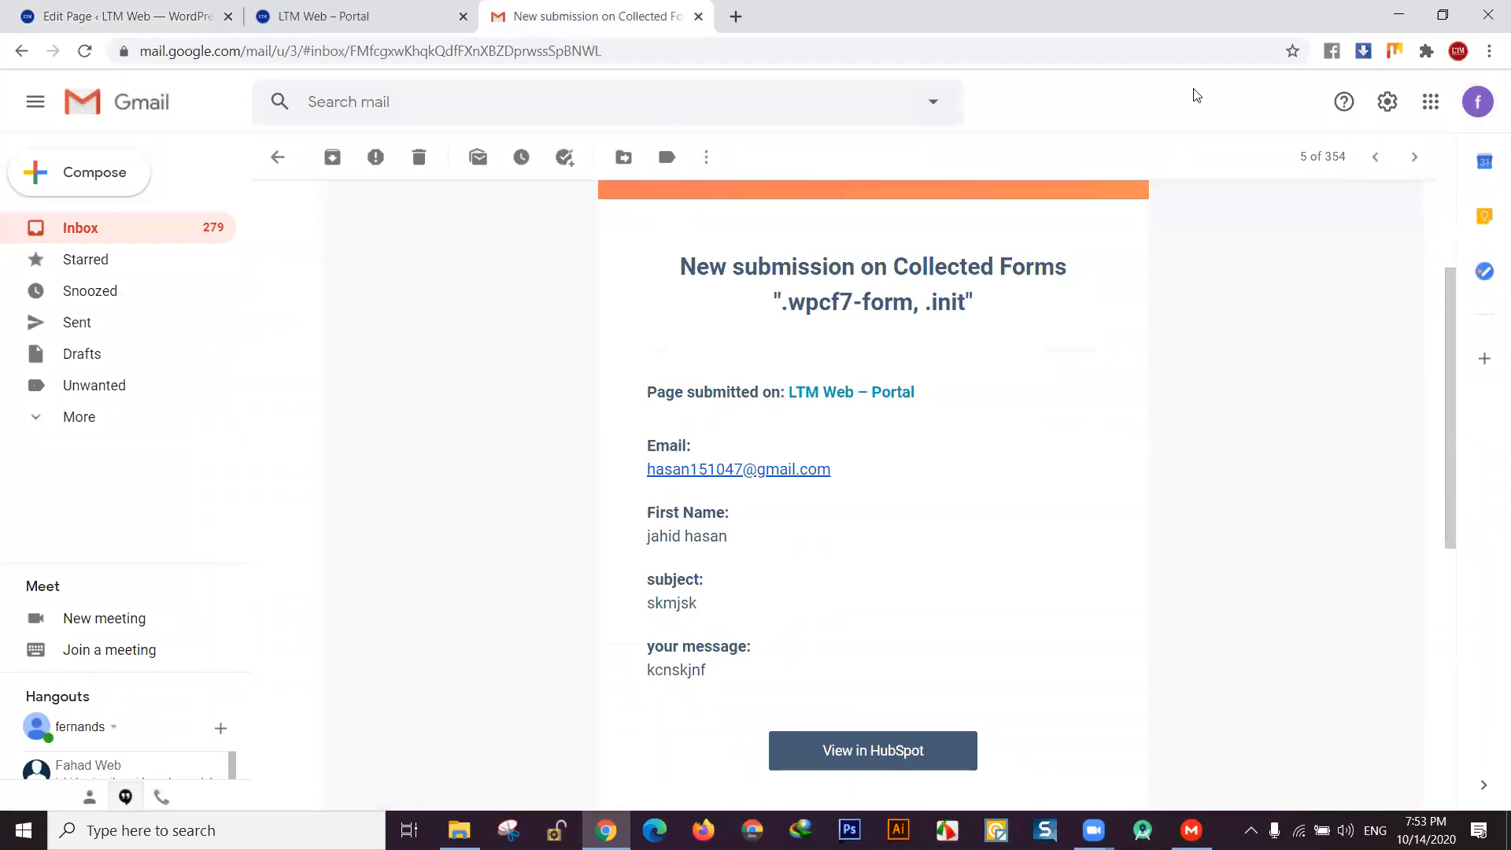
- Leave the submission email, glance at the Social and Promotions tabs, and return to Primary's 354 messages
{"action": "left_click", "coordinate": [1475, 115]}
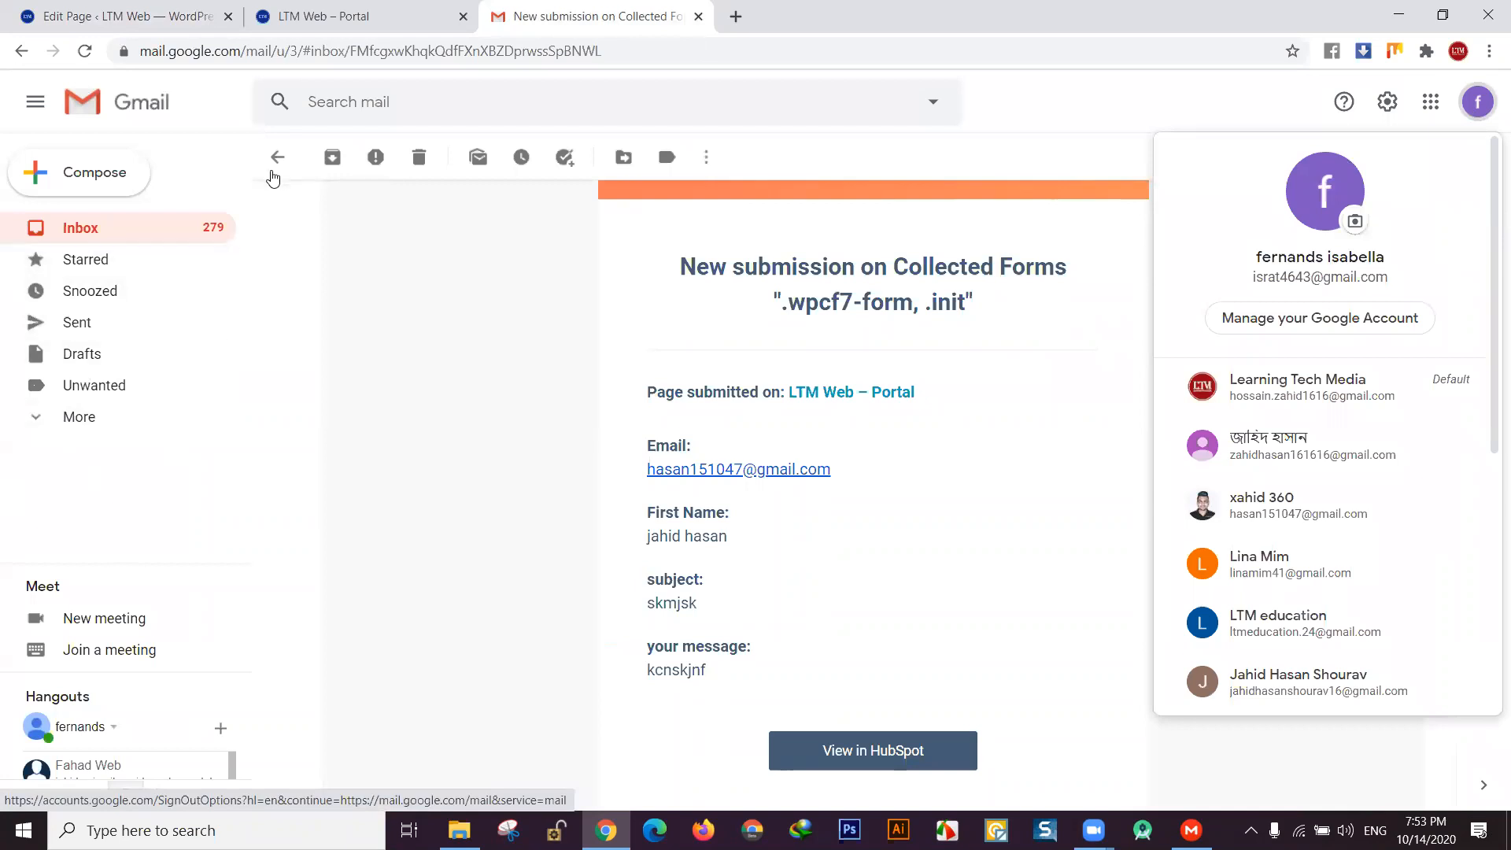
{"action": "left_click", "coordinate": [278, 157]}
{"action": "left_click", "coordinate": [550, 209]}
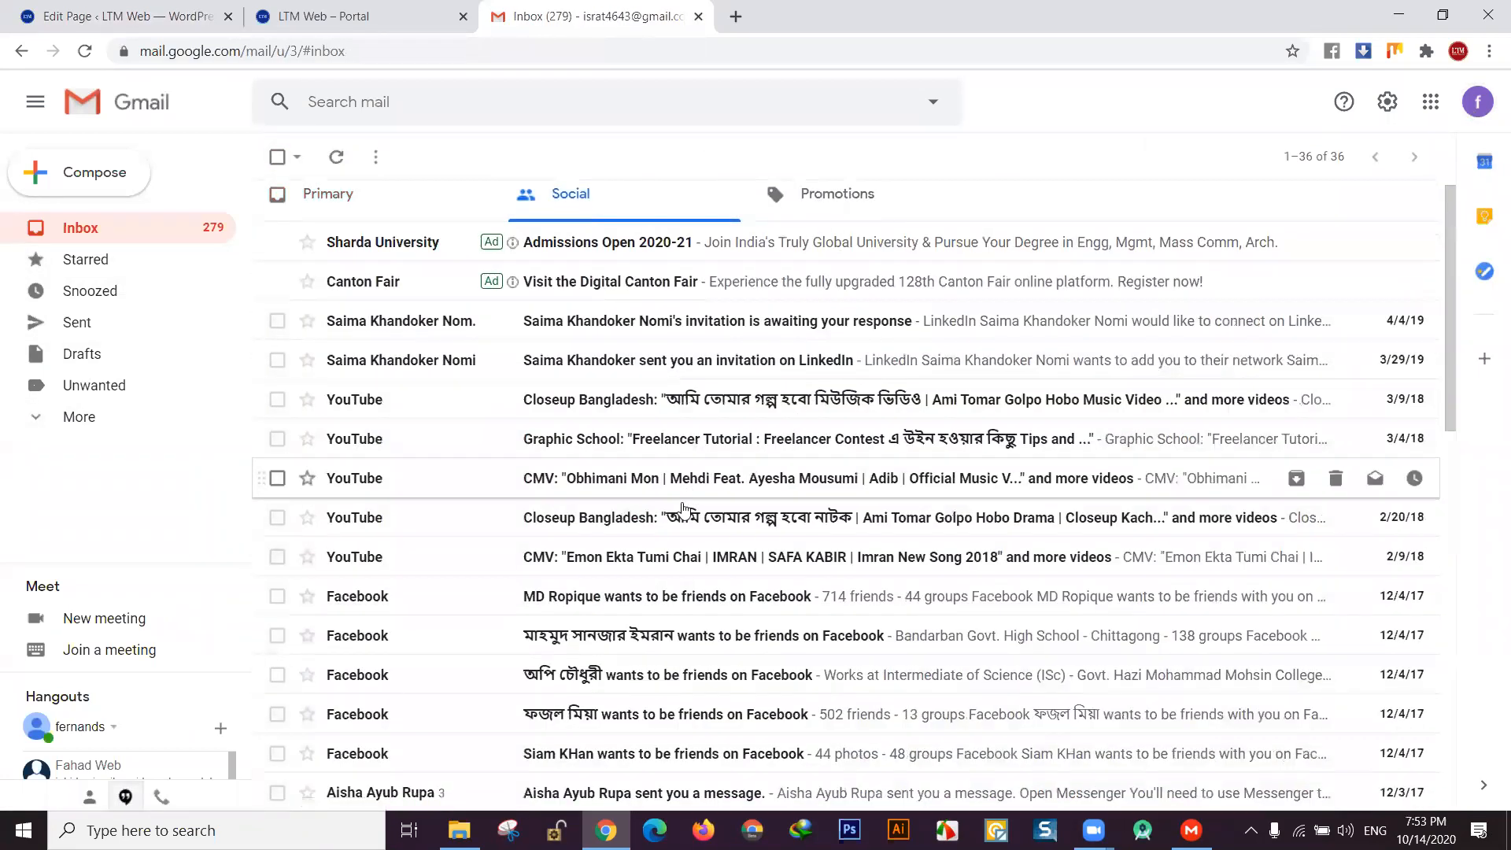
{"action": "scroll", "coordinate": [691, 503], "scroll_direction": "down", "scroll_amount": 2}
{"action": "scroll", "coordinate": [828, 218], "scroll_direction": "up", "scroll_amount": 2}
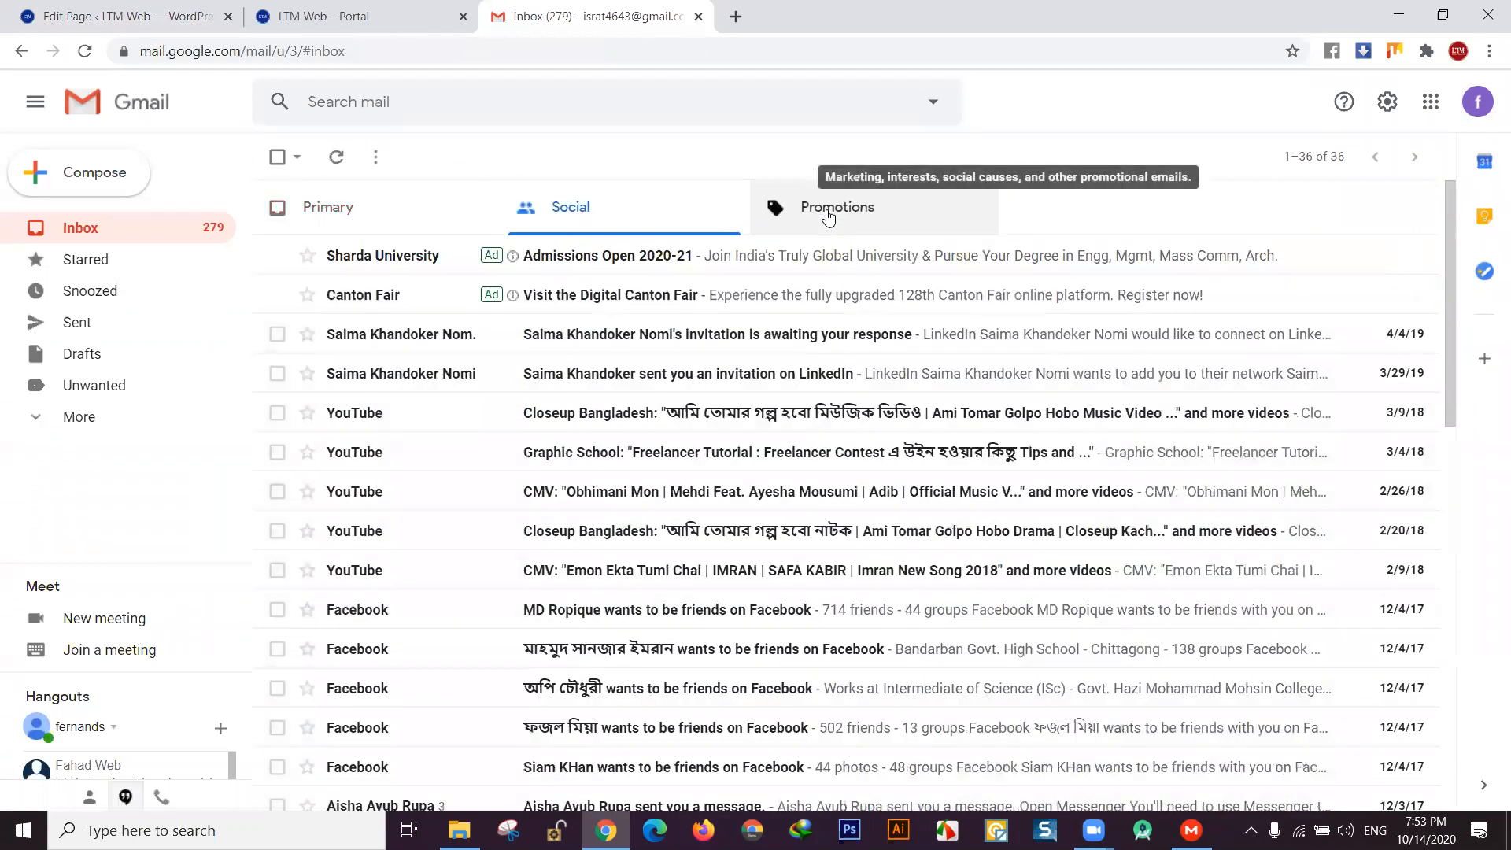
{"action": "left_click", "coordinate": [826, 208]}
{"action": "left_click", "coordinate": [576, 211]}
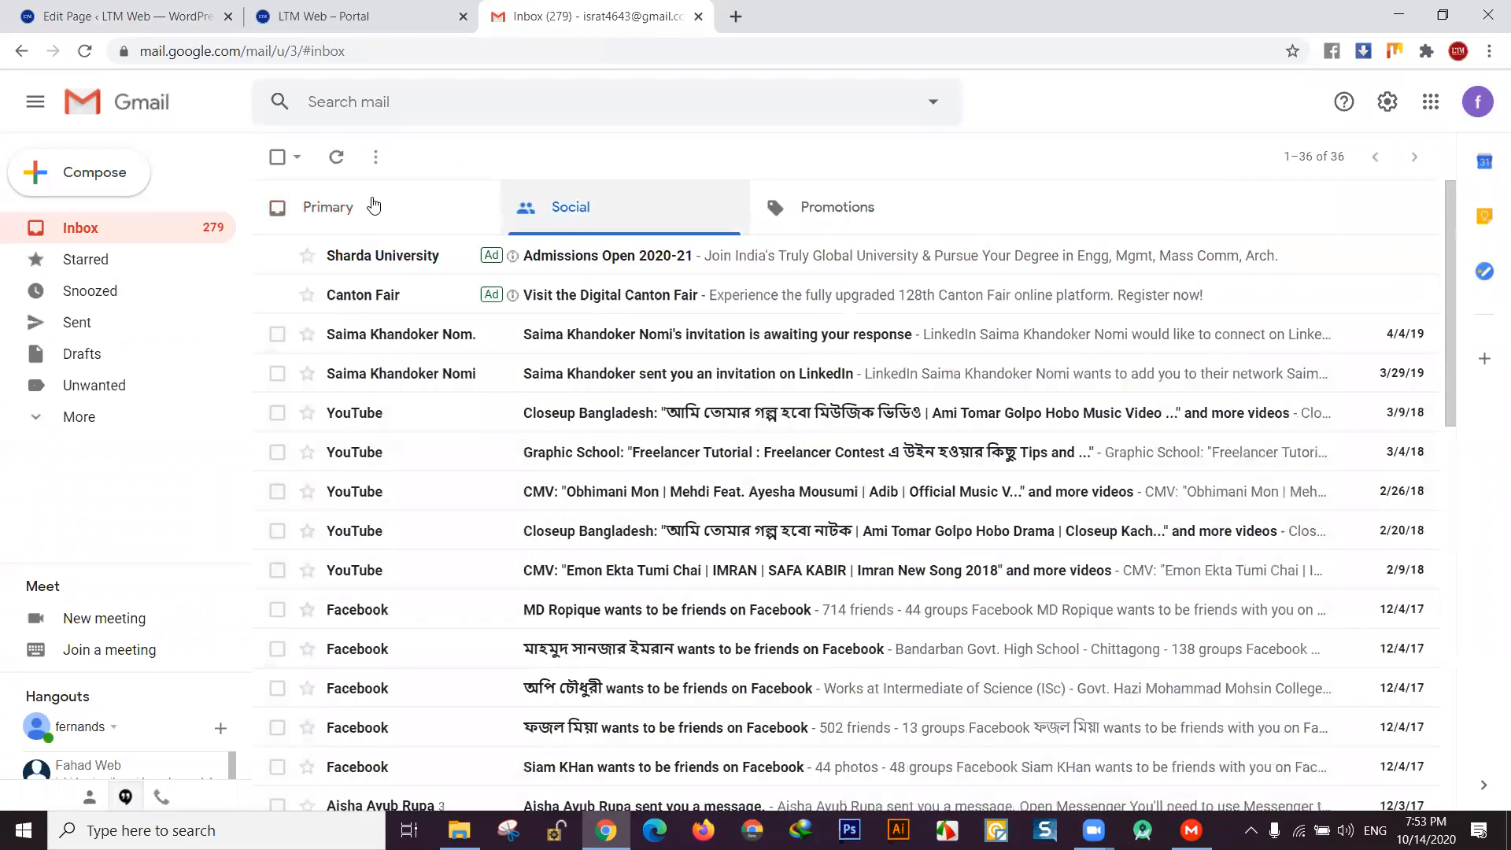
{"action": "left_click", "coordinate": [370, 207]}
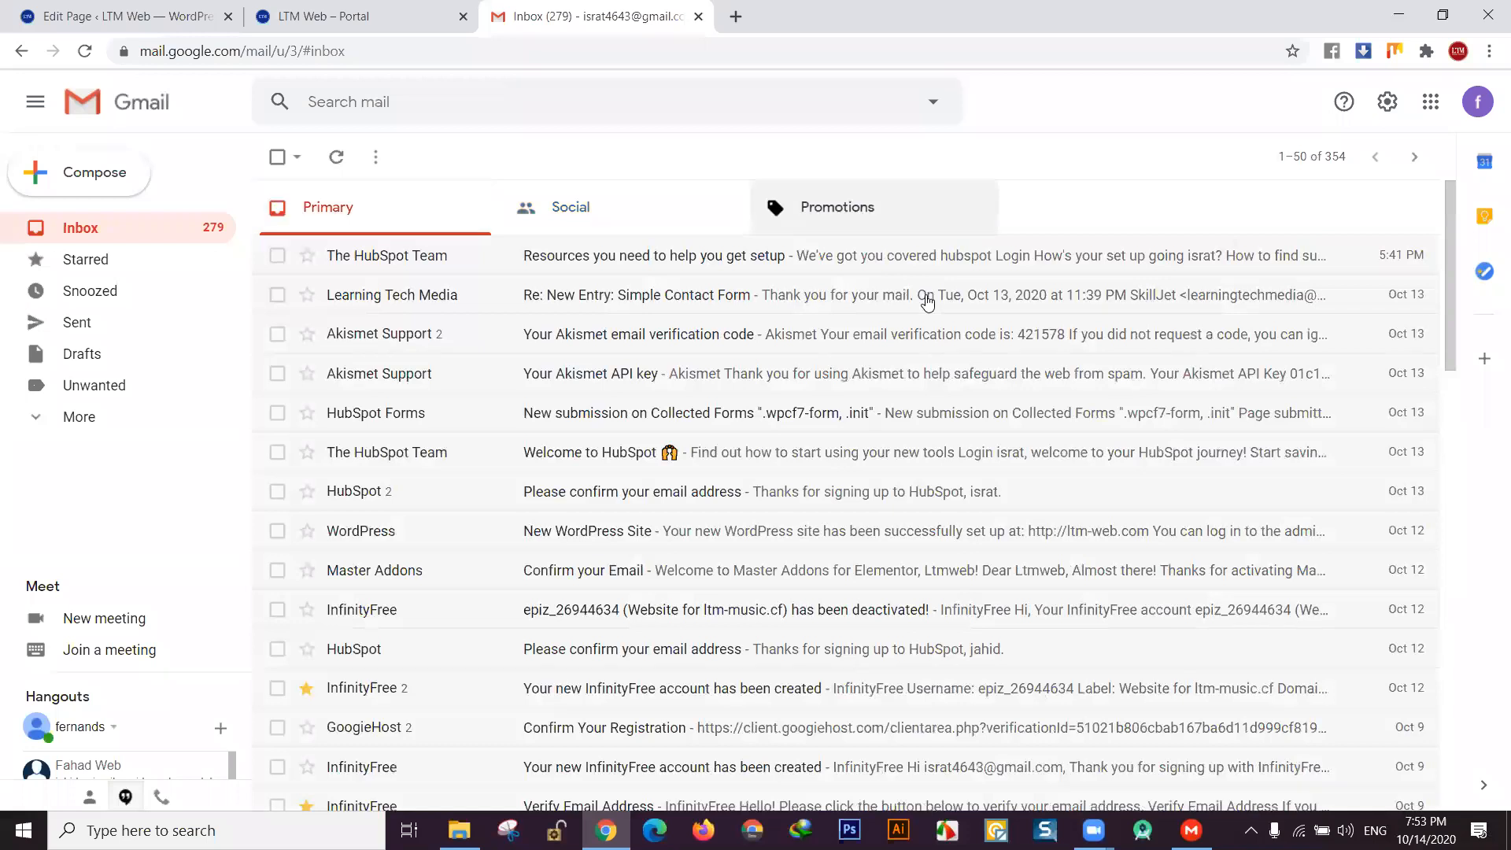
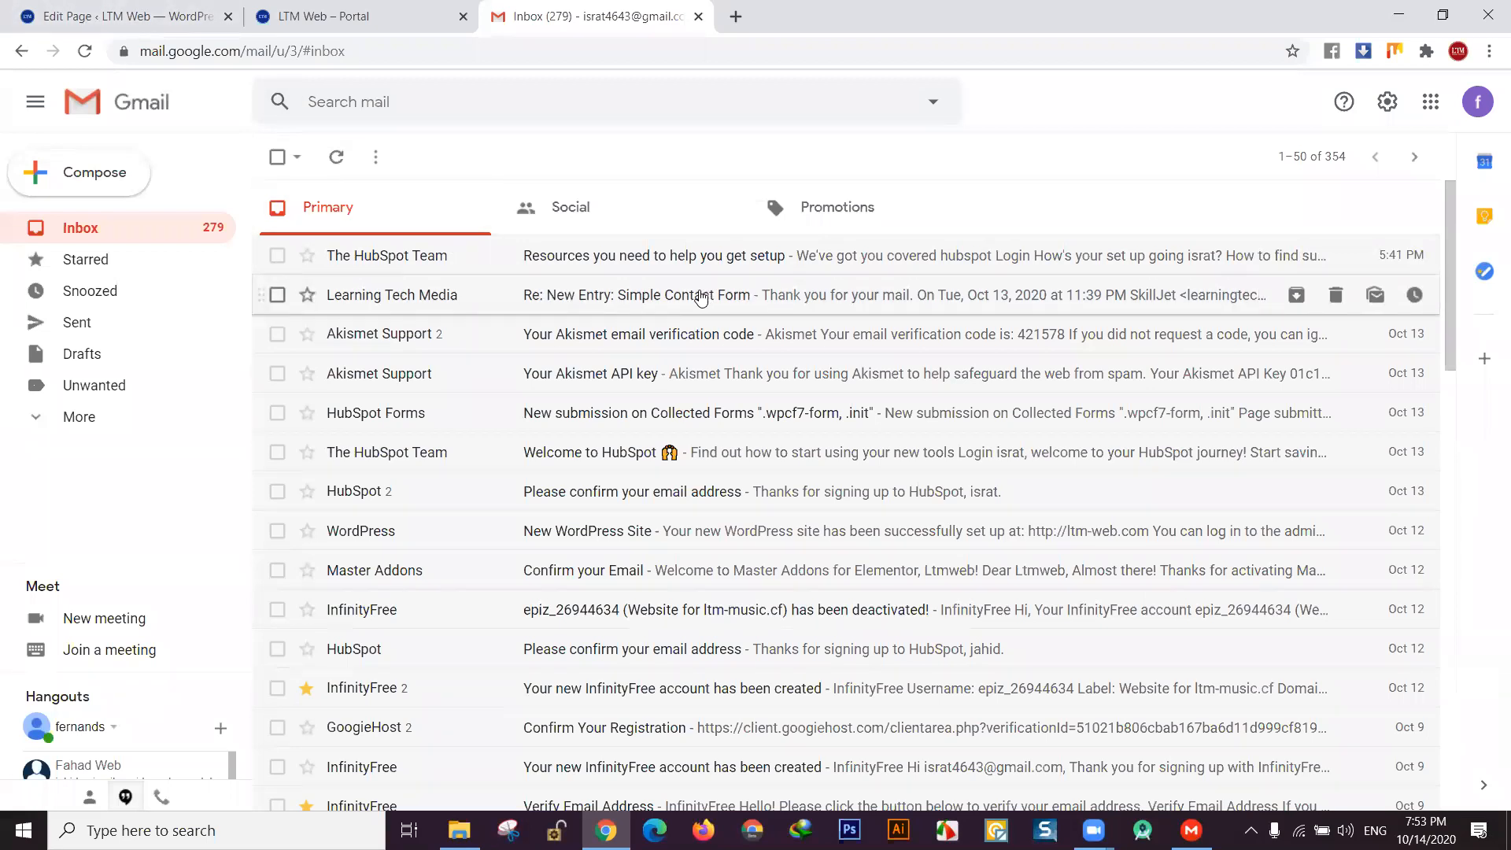
- Open the 'Re: New Entry: Simple Contact Form' reply and read through its submitted fields
{"action": "left_click", "coordinate": [687, 301]}
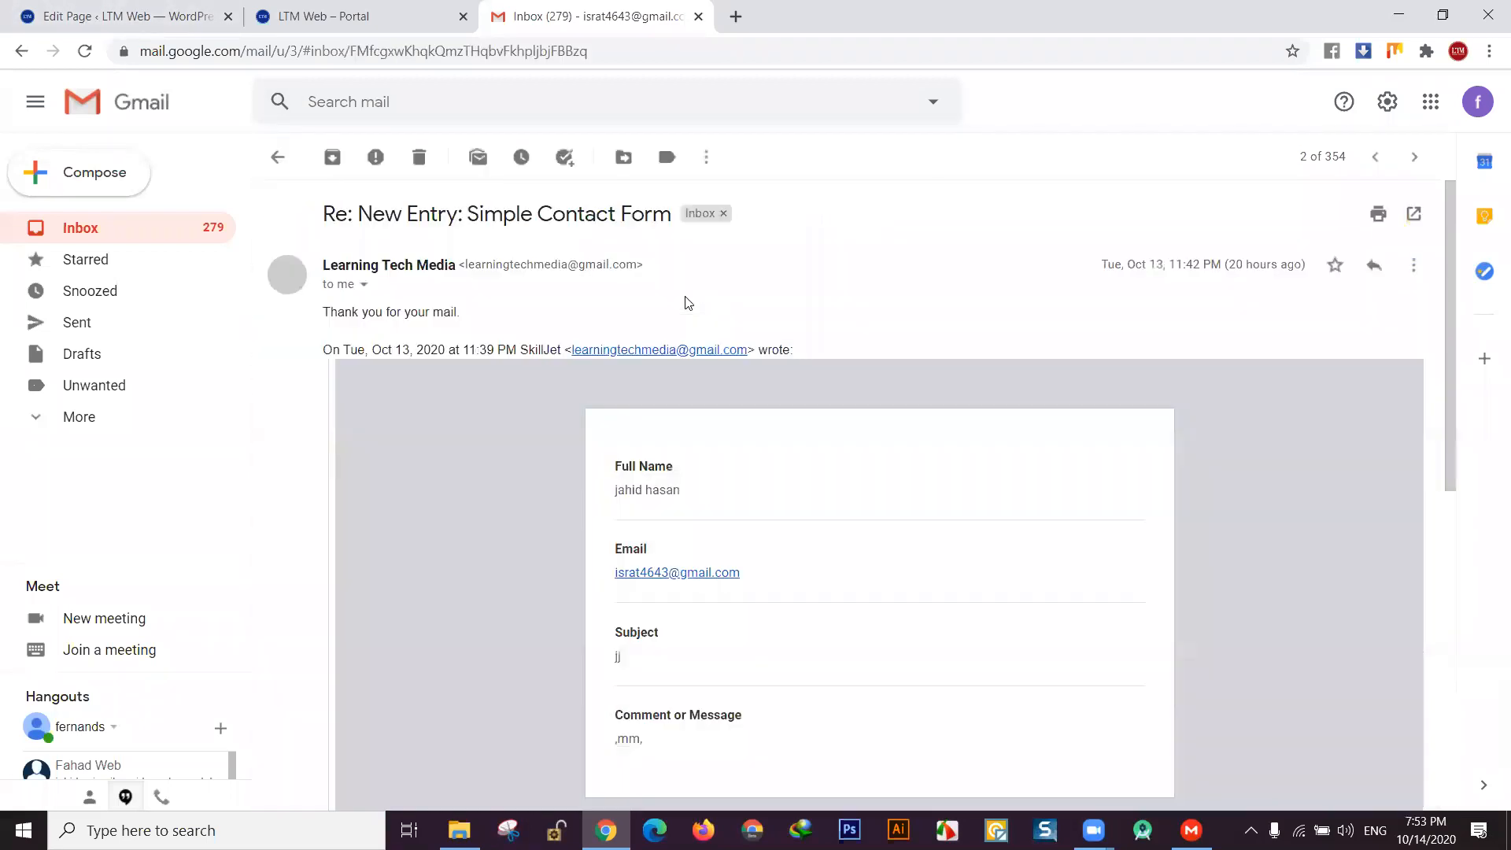
{"action": "scroll", "coordinate": [728, 429], "scroll_direction": "down", "scroll_amount": 1}
{"action": "scroll", "coordinate": [724, 424], "scroll_direction": "down", "scroll_amount": 5}
{"action": "scroll", "coordinate": [712, 408], "scroll_direction": "up", "scroll_amount": 5}
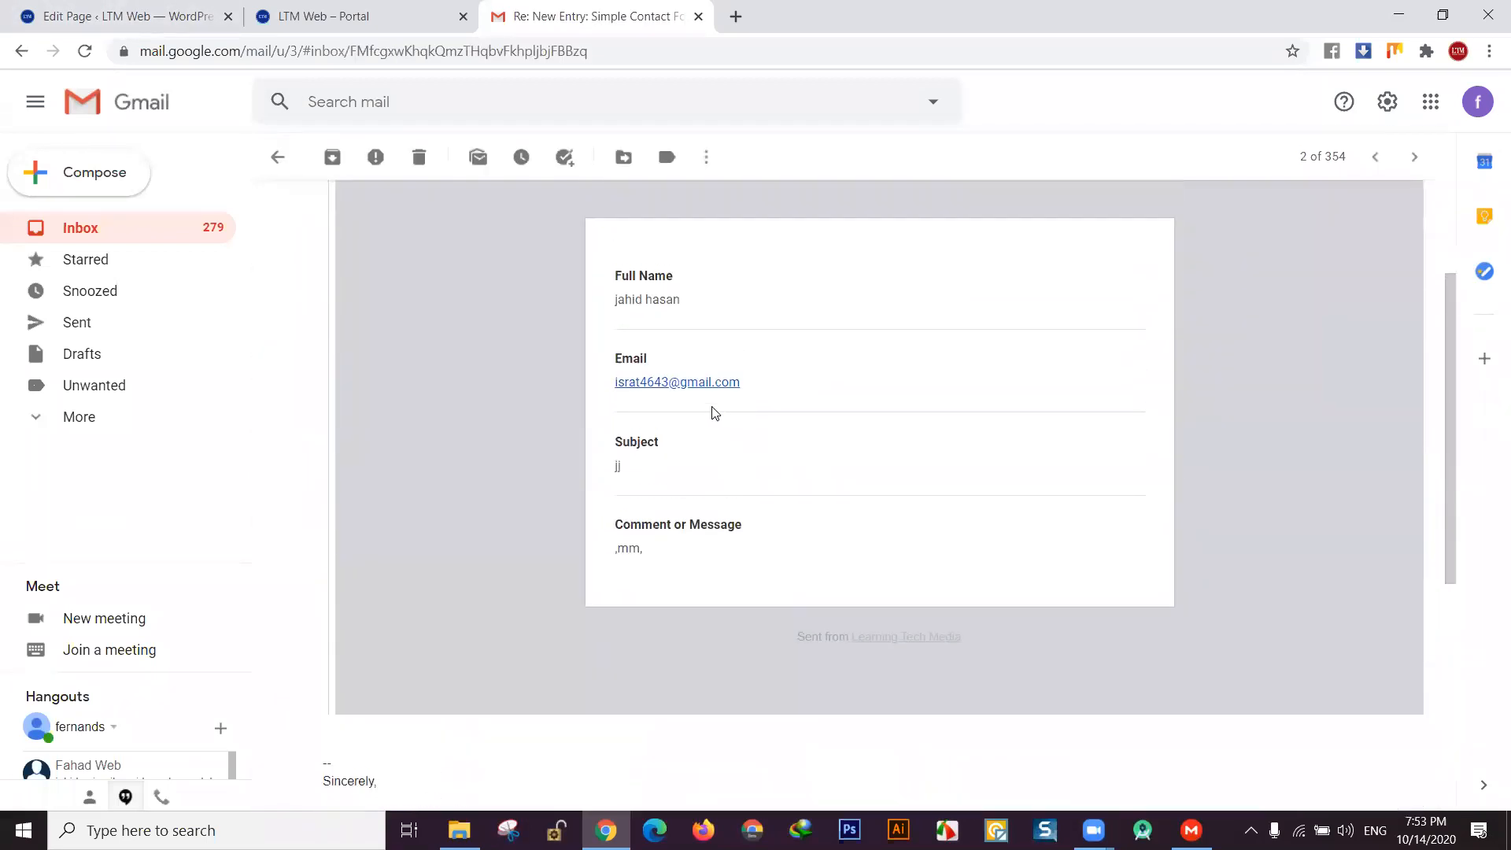
{"action": "left_click_drag", "start_coordinate": [550, 398], "coordinate": [642, 541]}
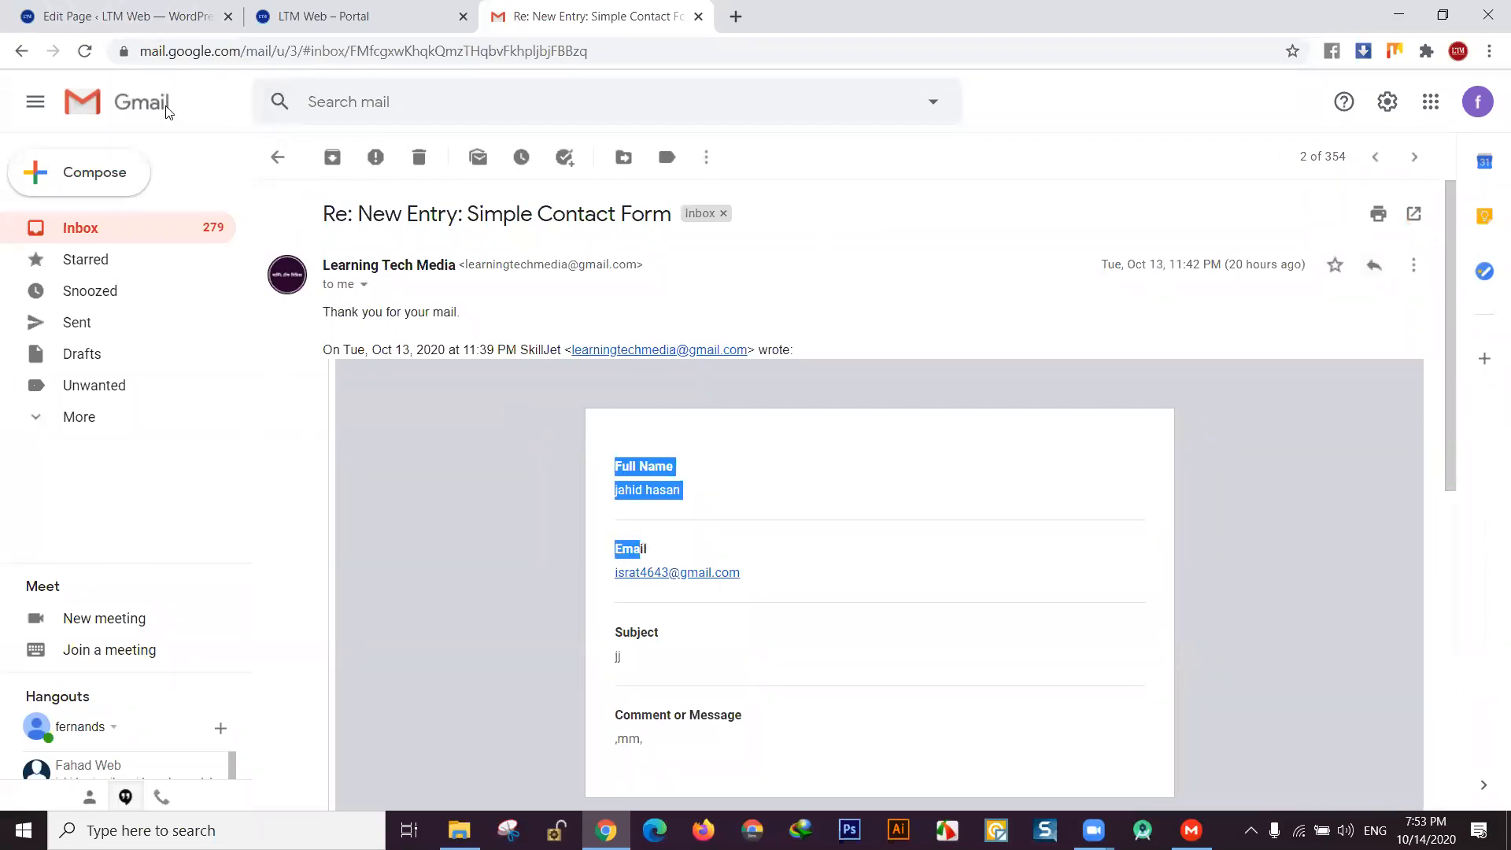
- Back in the Inbox, star the Learning Tech Media message and switch to the WordPress editor
{"action": "left_click", "coordinate": [25, 56]}
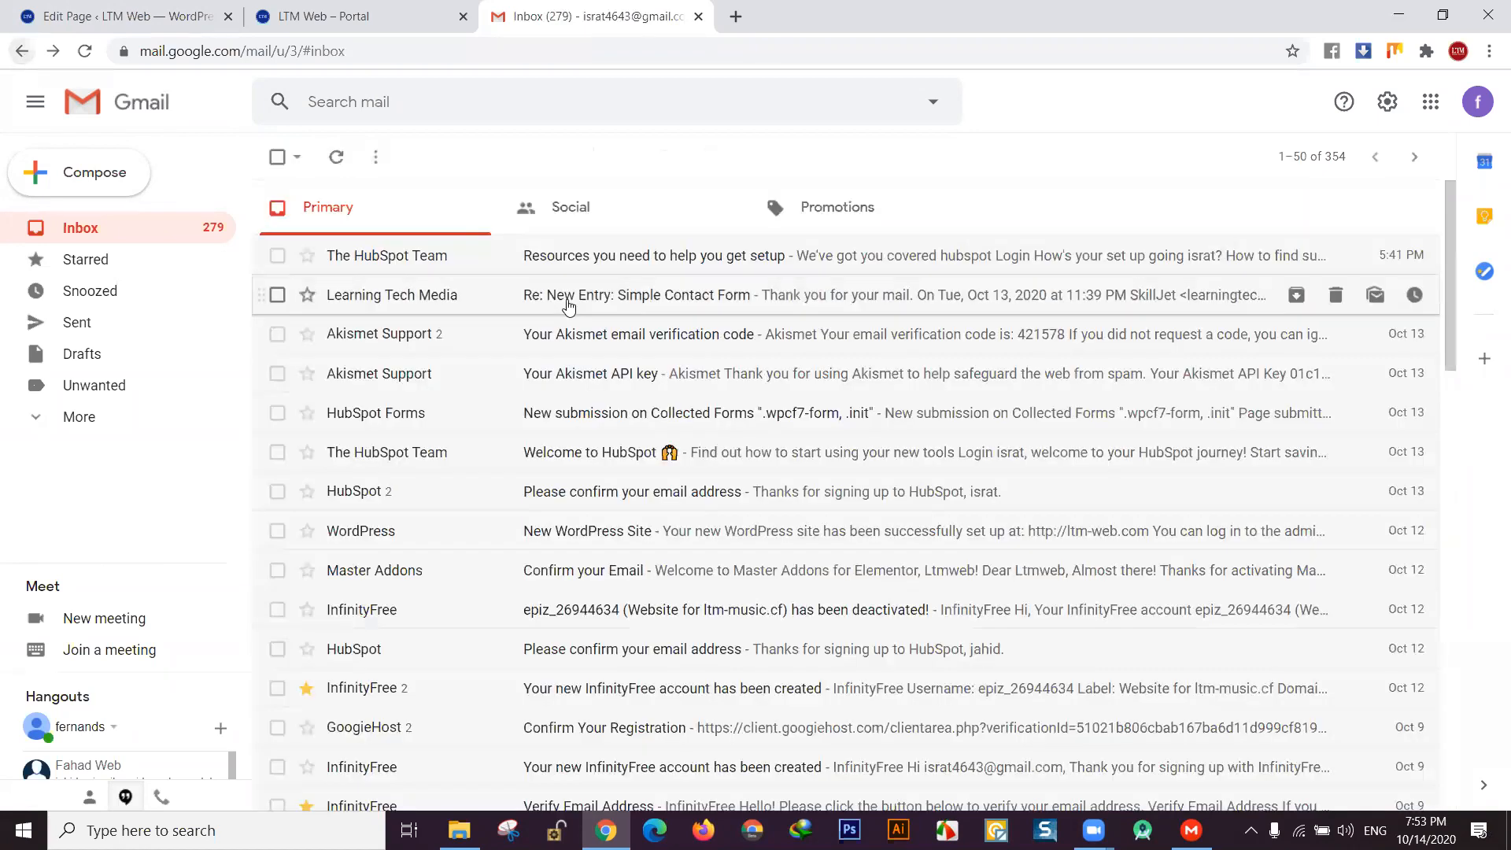
{"action": "left_click", "coordinate": [306, 294]}
{"action": "left_click", "coordinate": [66, 24]}
- Open Settings > General and look through the general site settings
{"action": "scroll", "coordinate": [336, 435], "scroll_direction": "down", "scroll_amount": 1}
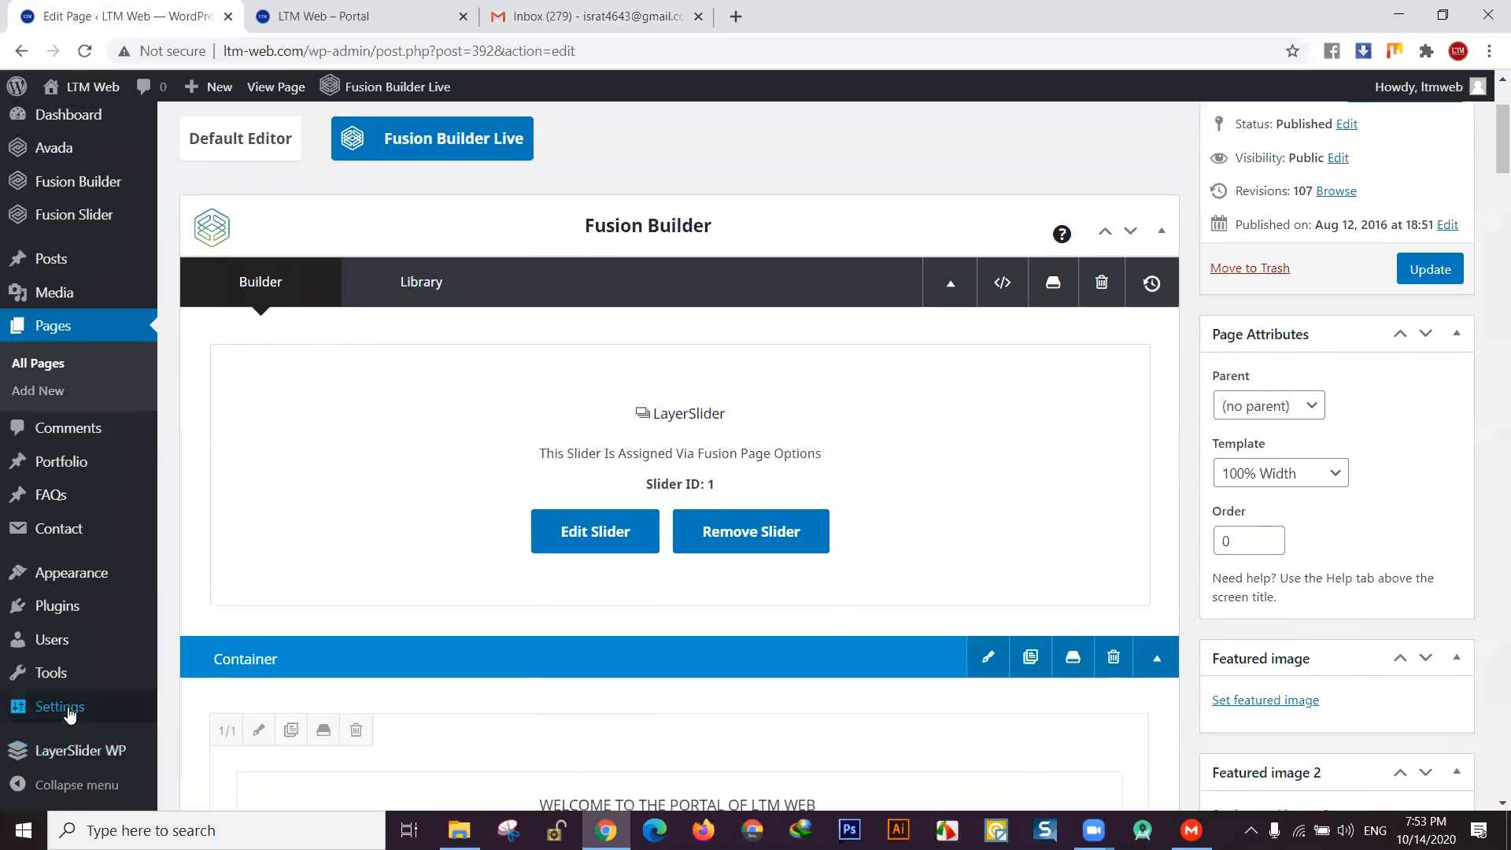
{"action": "mouse_move", "coordinate": [70, 712]}
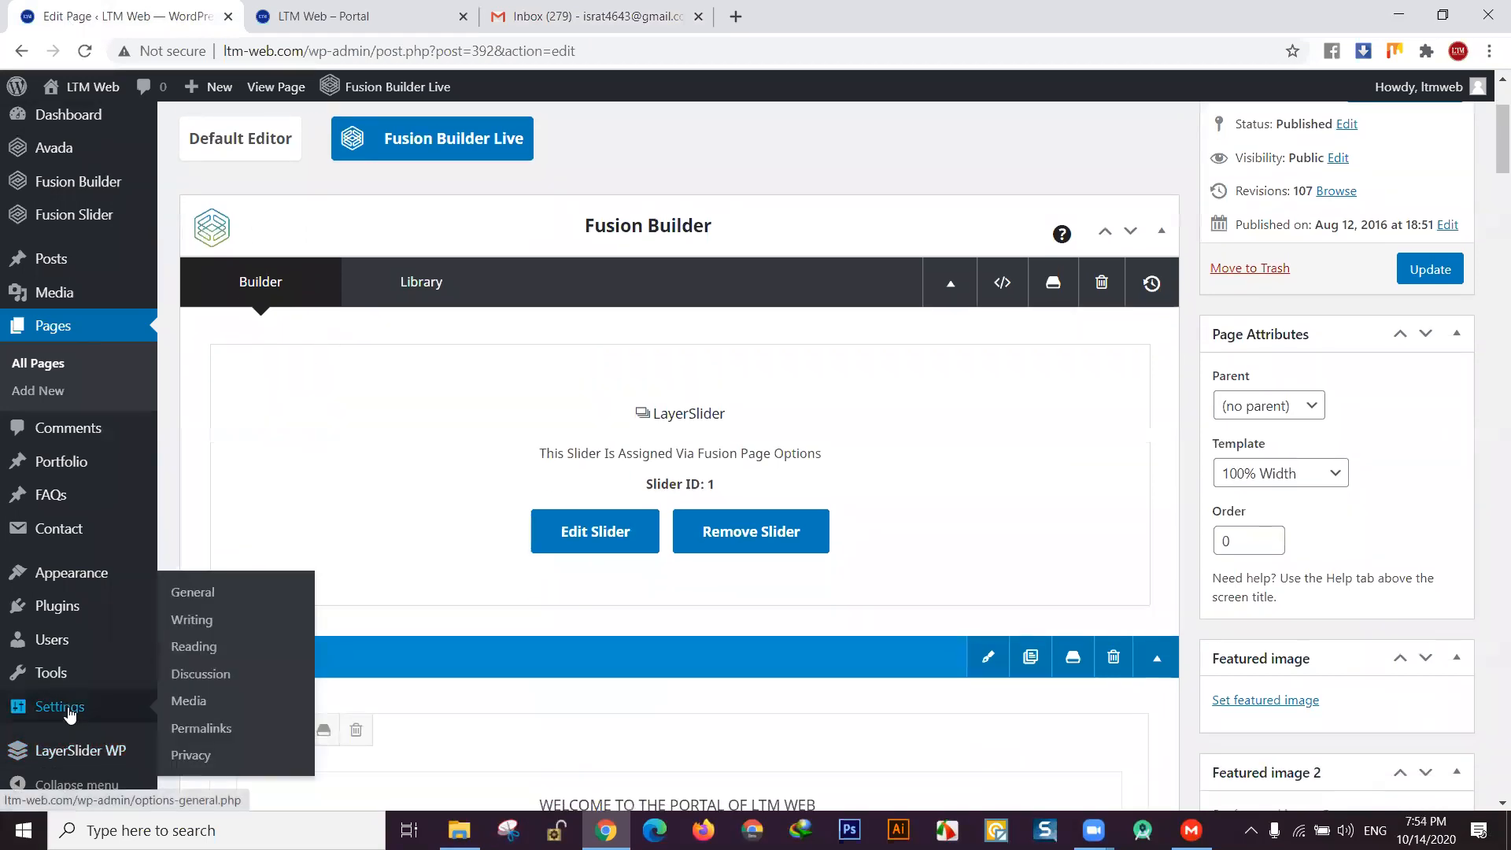
{"action": "left_click", "coordinate": [69, 712]}
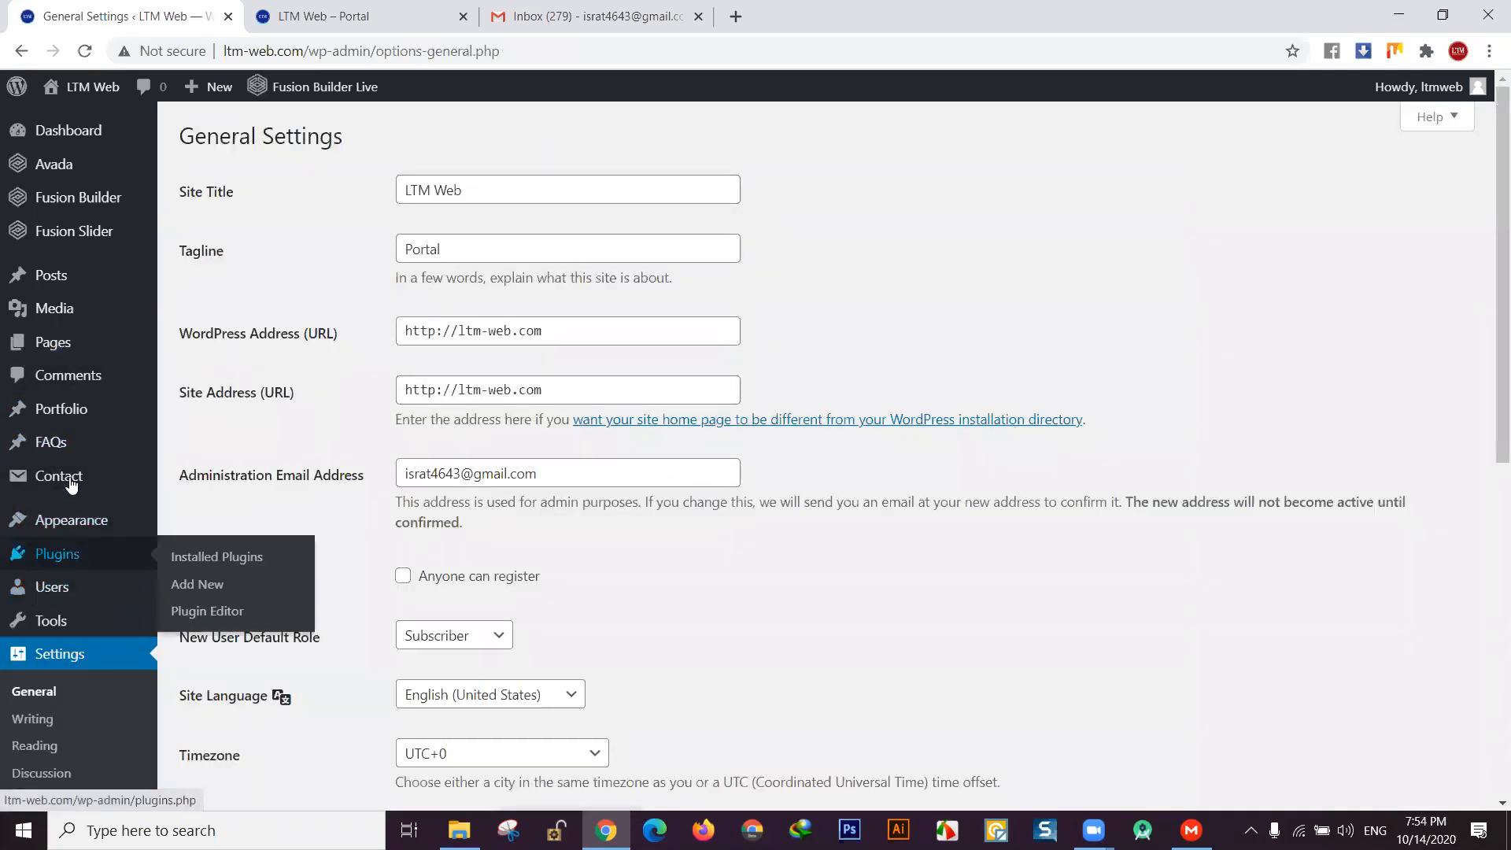
{"action": "scroll", "coordinate": [74, 535], "scroll_direction": "down", "scroll_amount": 7}
{"action": "scroll", "coordinate": [71, 510], "scroll_direction": "up", "scroll_amount": 1}
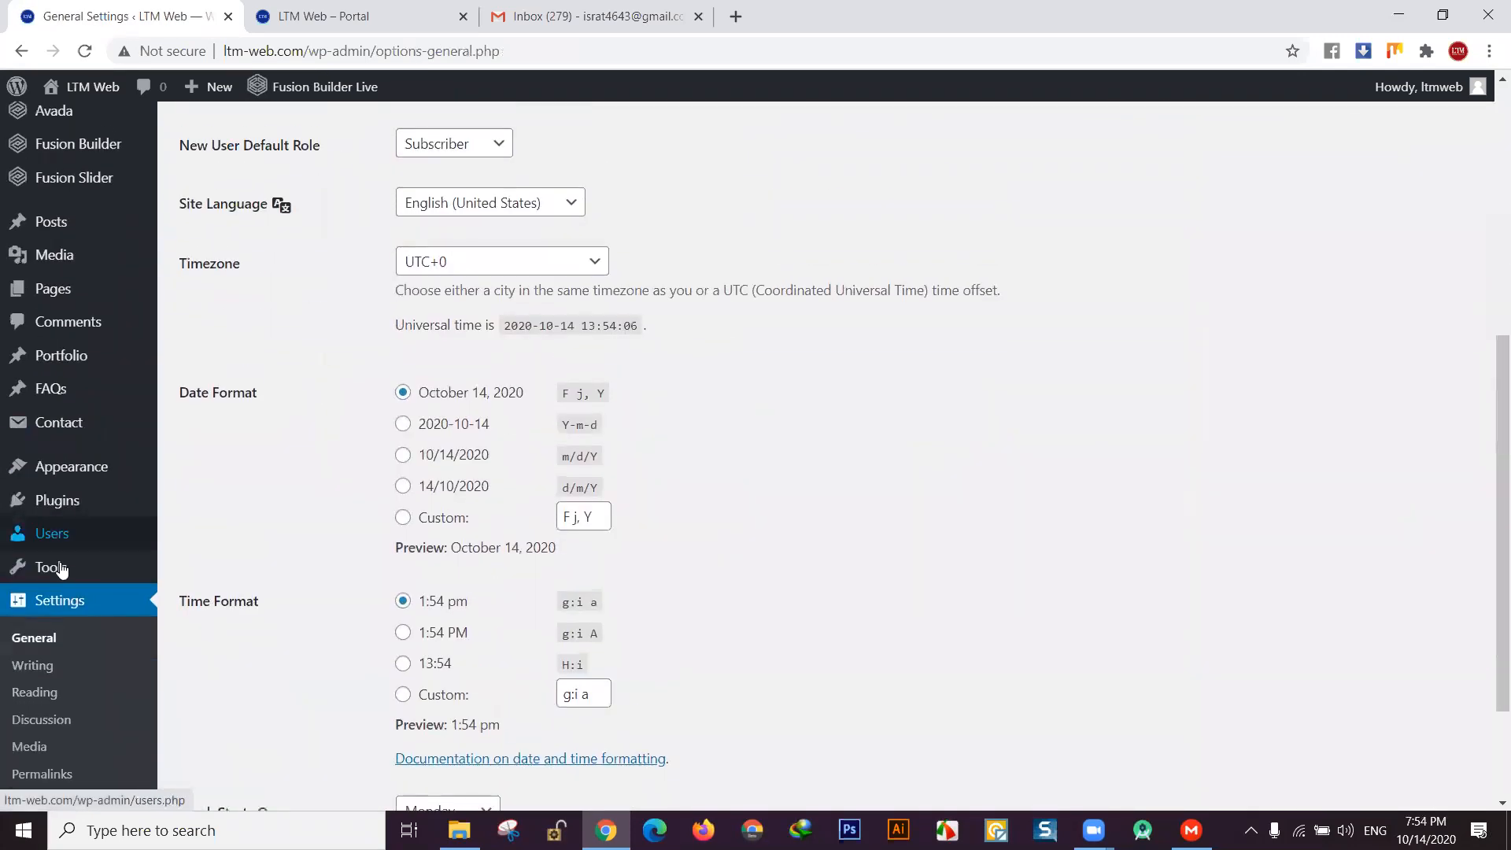
- Go to the Tools page from the admin sidebar
{"action": "mouse_move", "coordinate": [66, 570]}
{"action": "left_click", "coordinate": [93, 568]}
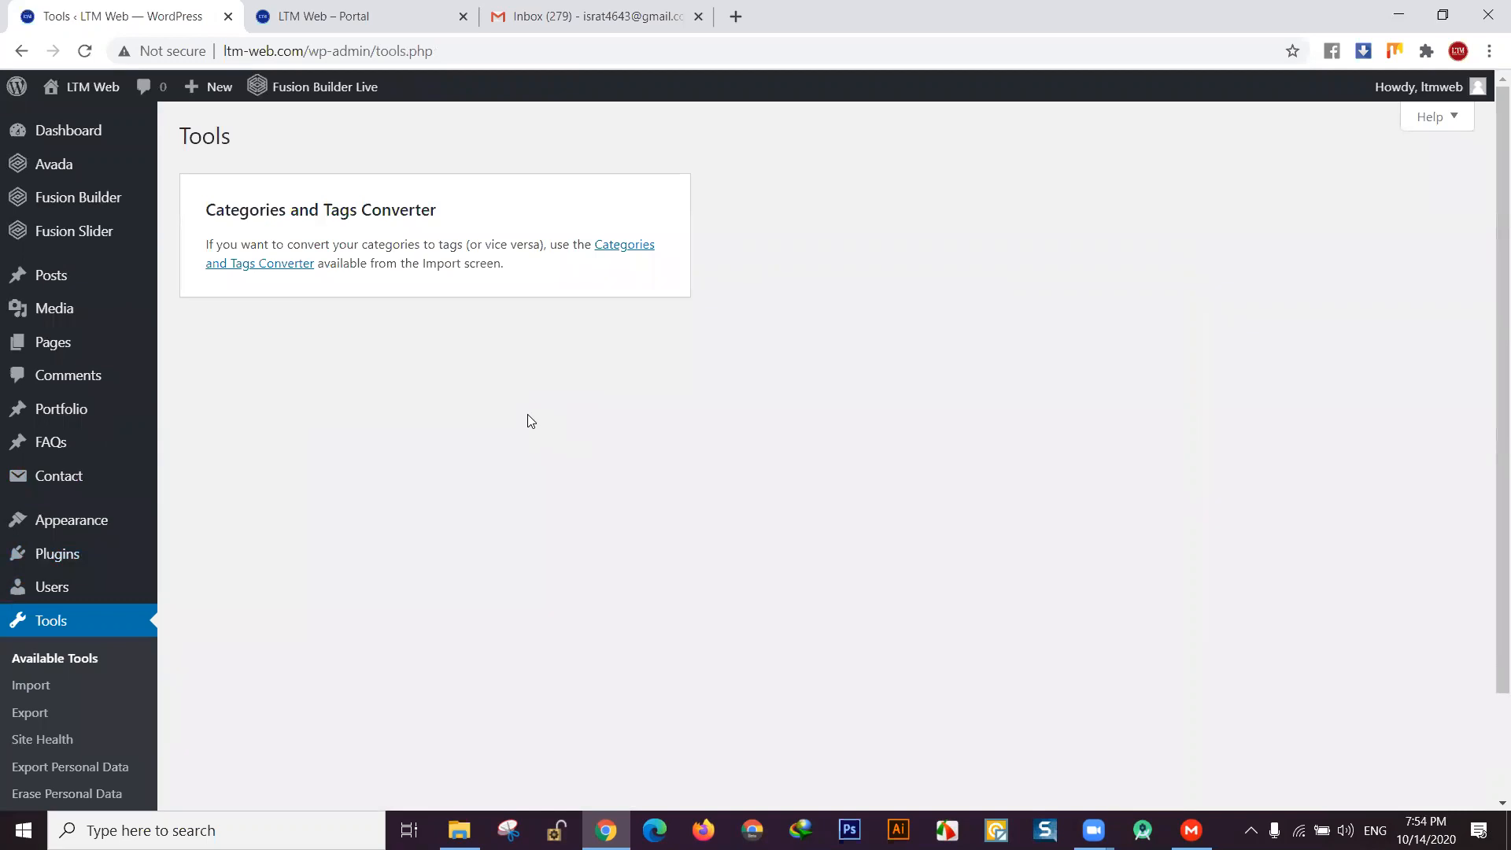
{"action": "mouse_move", "coordinate": [112, 511]}
{"action": "left_click", "coordinate": [378, 11]}
{"action": "scroll", "coordinate": [890, 461], "scroll_direction": "up", "scroll_amount": 20}
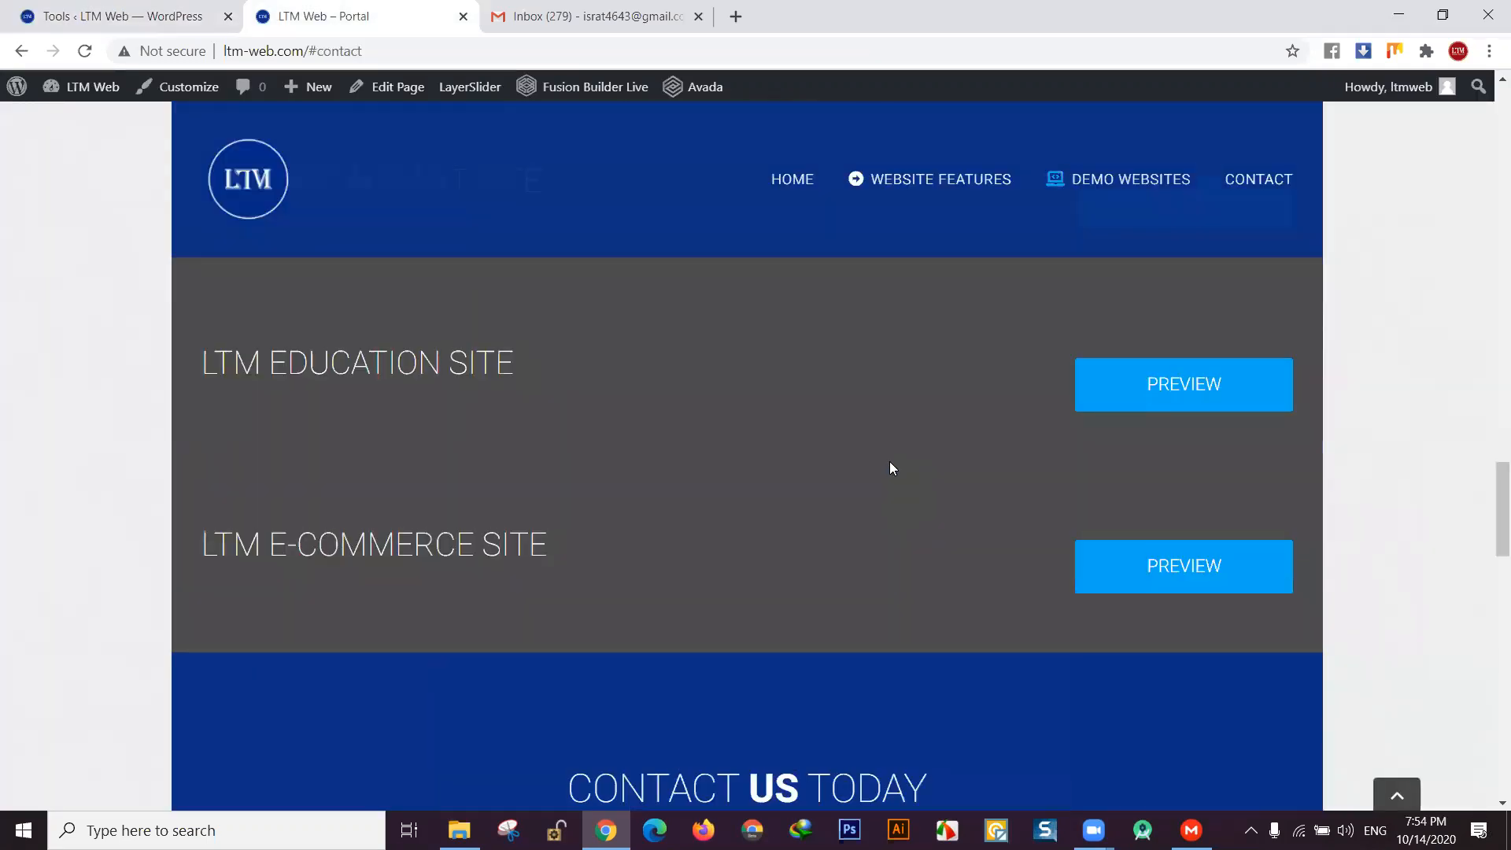
{"action": "scroll", "coordinate": [897, 452], "scroll_direction": "up", "scroll_amount": 2}
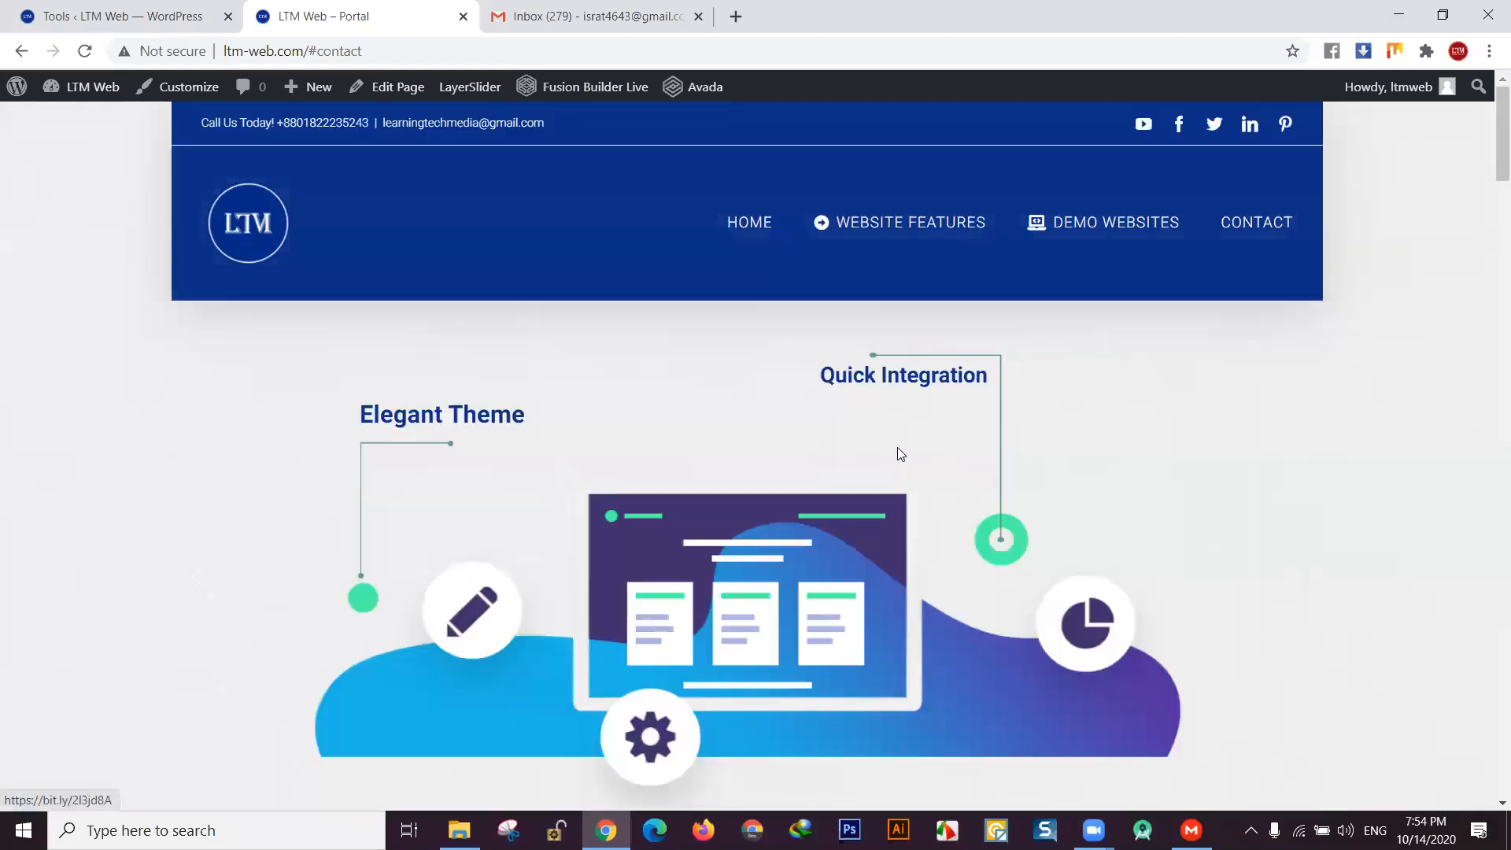
{"action": "scroll", "coordinate": [897, 452], "scroll_direction": "down", "scroll_amount": 15}
{"action": "scroll", "coordinate": [894, 461], "scroll_direction": "down", "scroll_amount": 20}
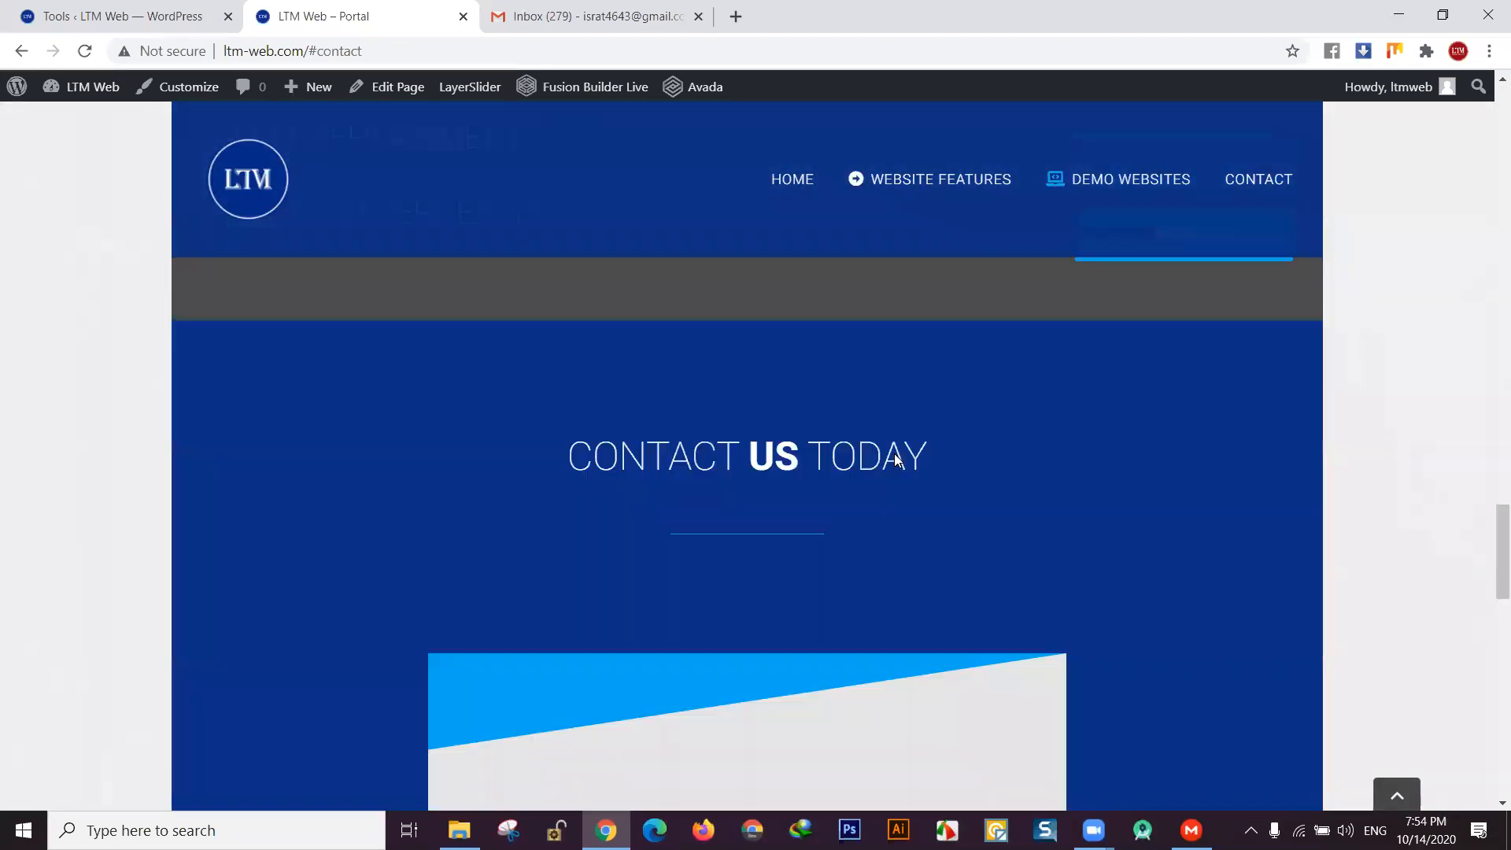
{"action": "scroll", "coordinate": [892, 452], "scroll_direction": "down", "scroll_amount": 4}
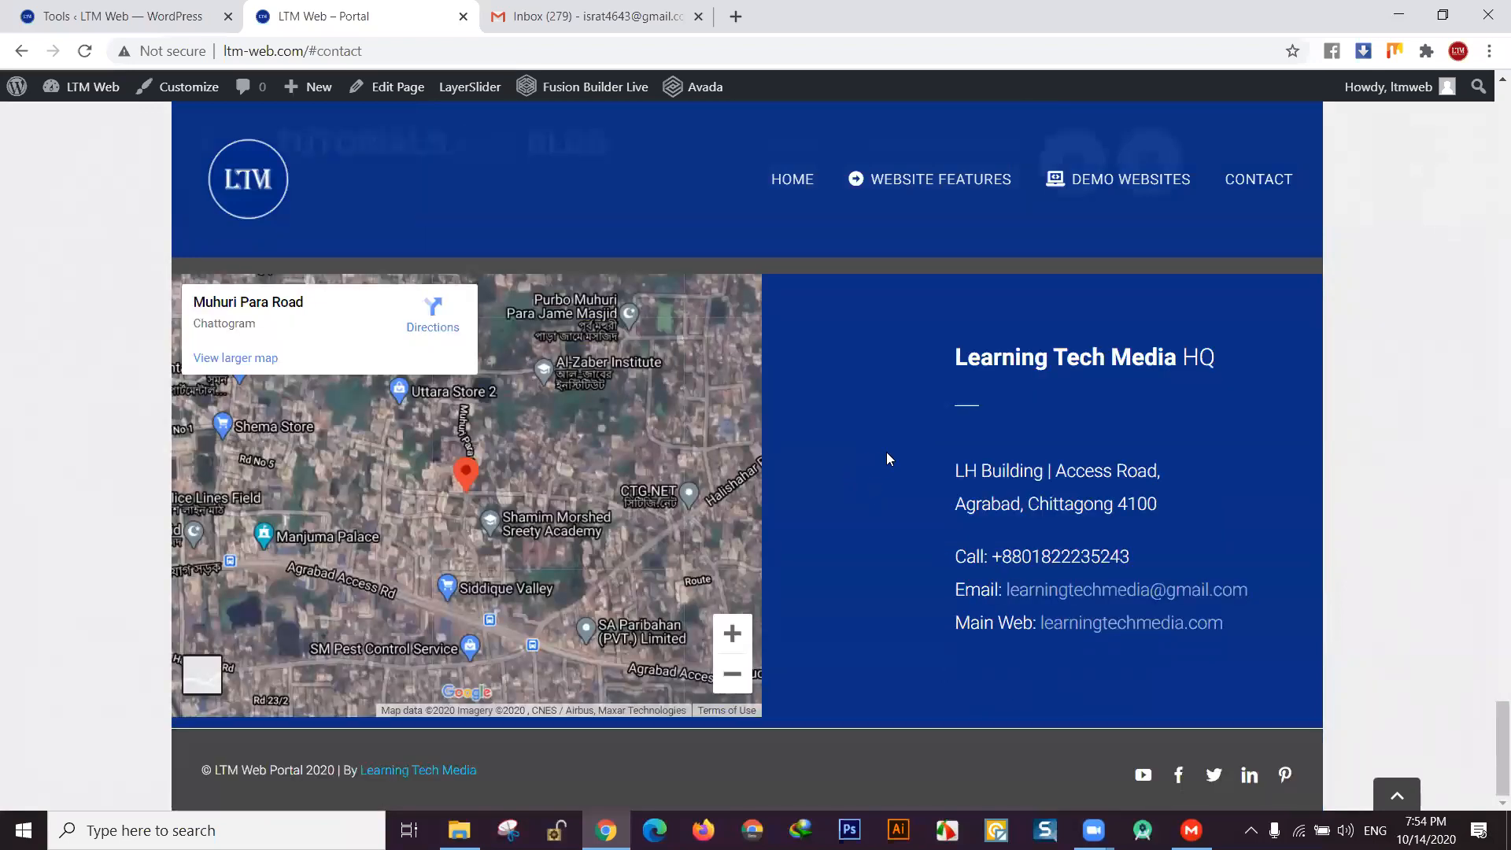
{"action": "scroll", "coordinate": [886, 459], "scroll_direction": "up", "scroll_amount": 20}
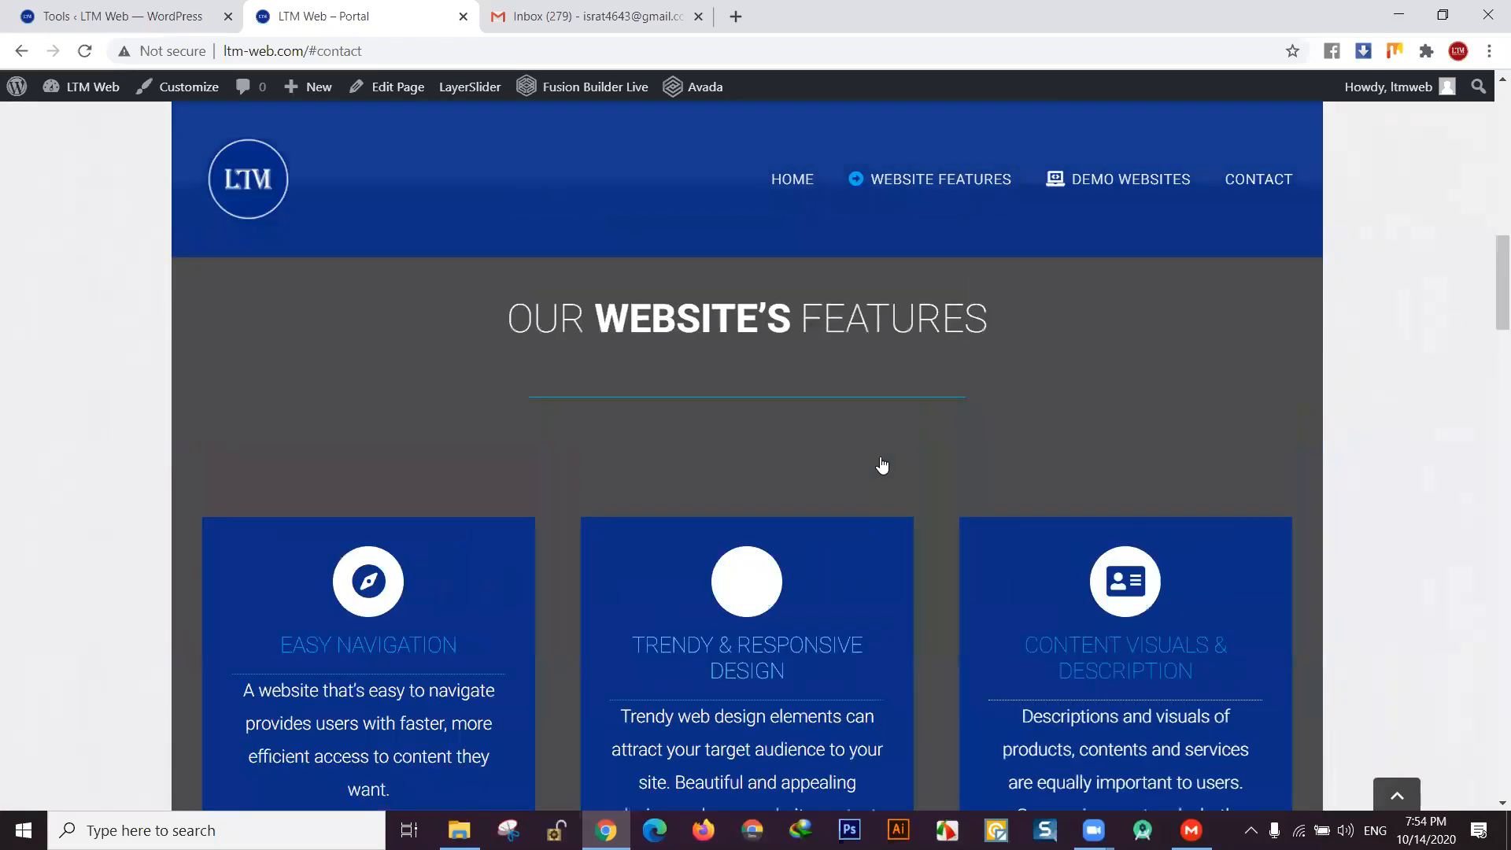
{"action": "scroll", "coordinate": [882, 466], "scroll_direction": "up", "scroll_amount": 8}
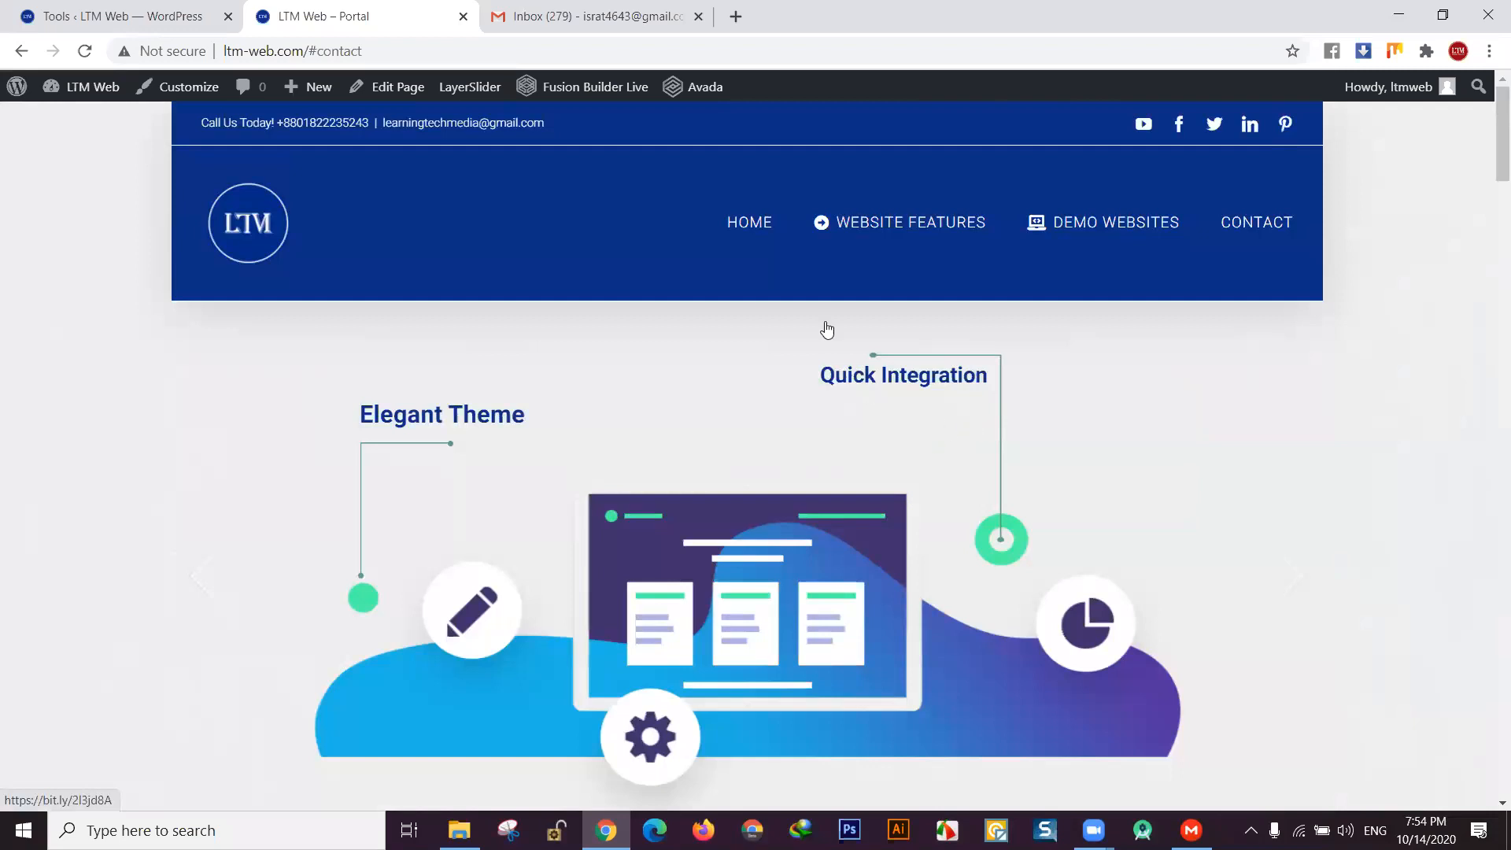
{"action": "left_click", "coordinate": [870, 222]}
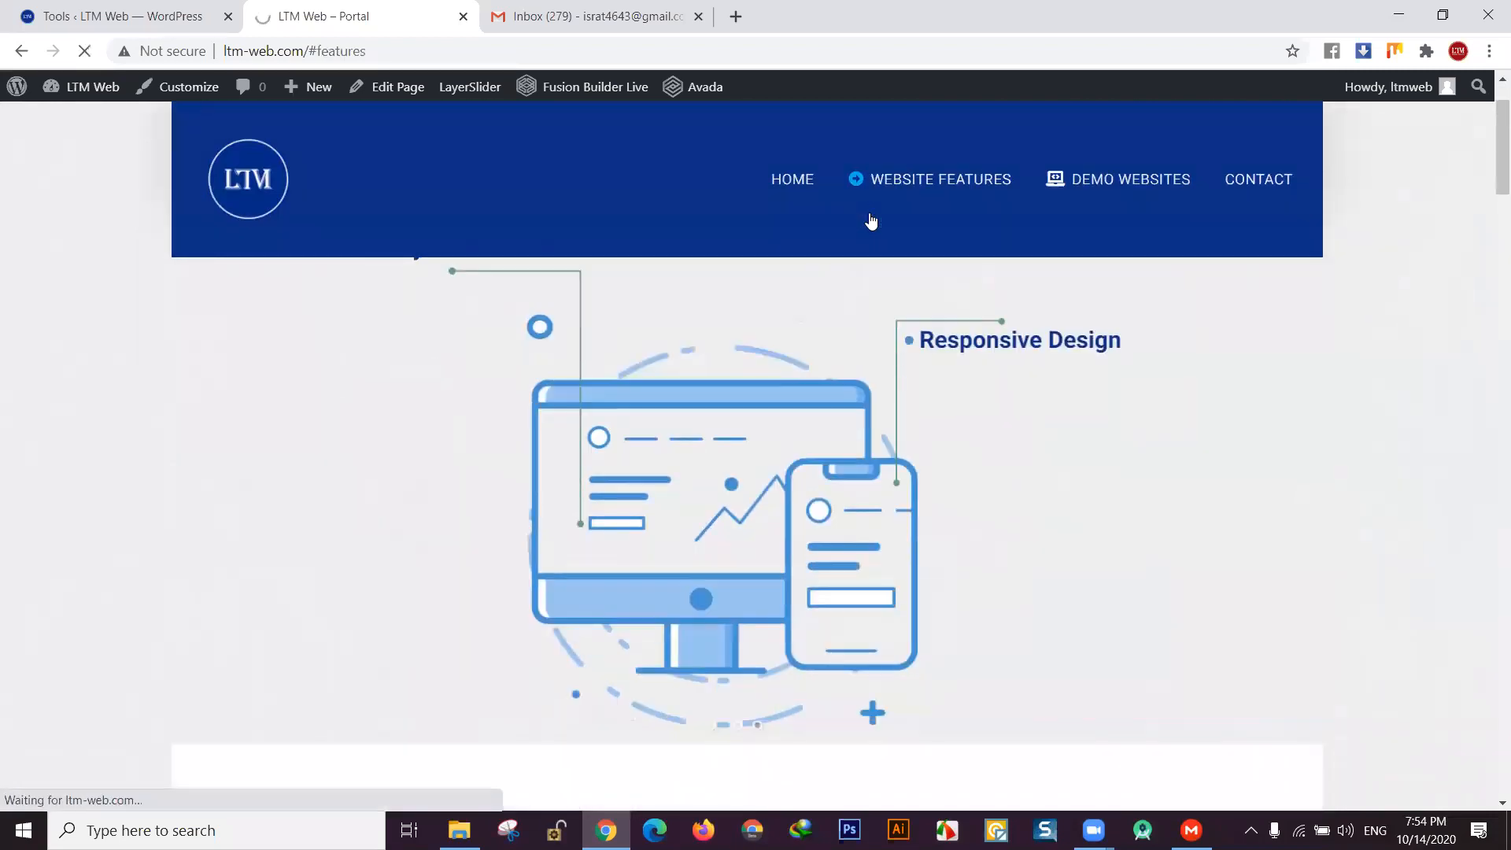
{"action": "left_click", "coordinate": [793, 183]}
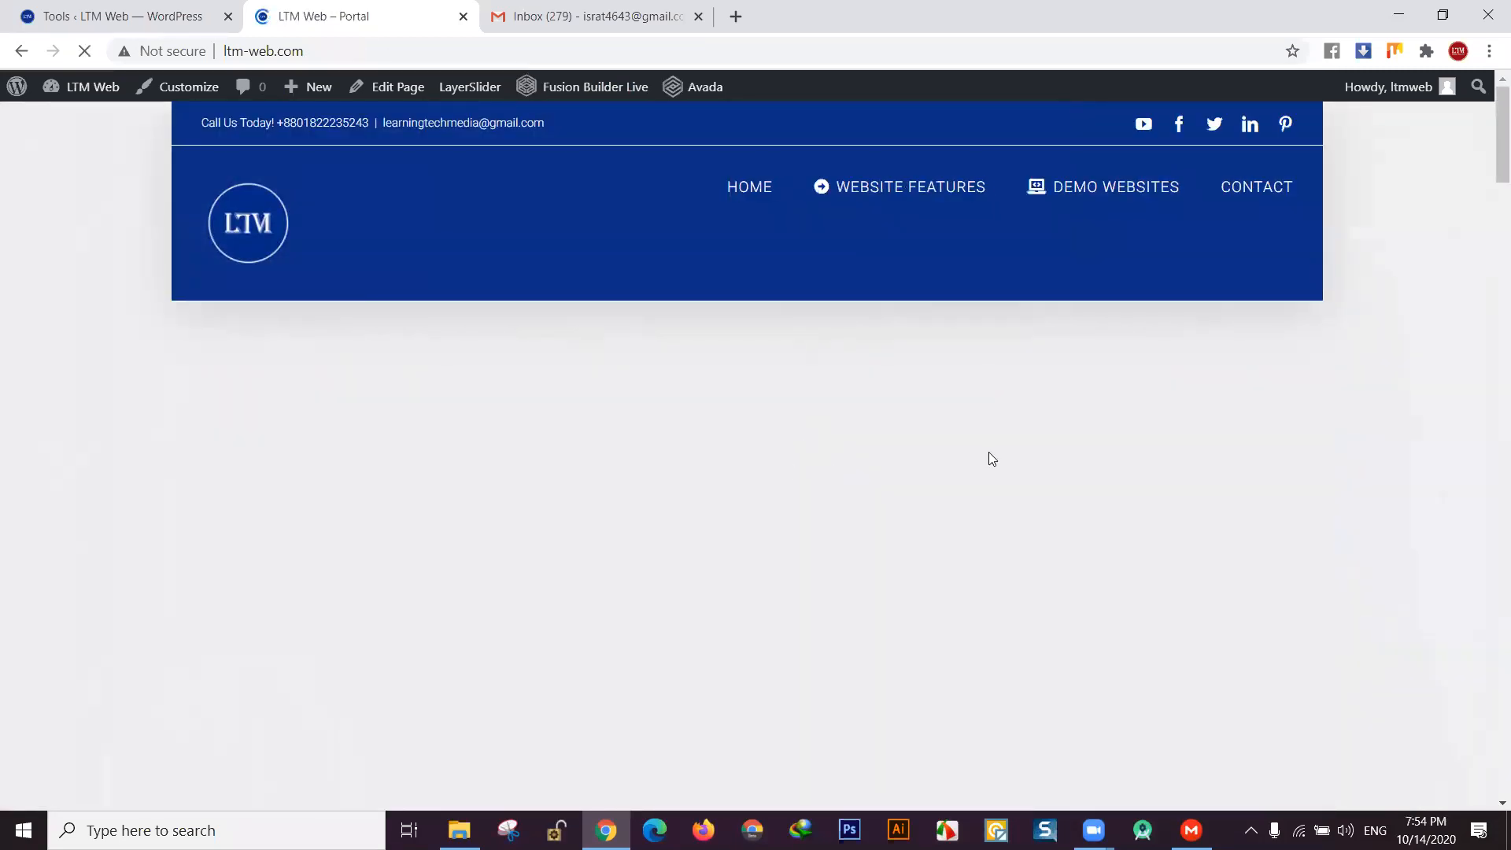
{"action": "scroll", "coordinate": [818, 533], "scroll_direction": "down", "scroll_amount": 4}
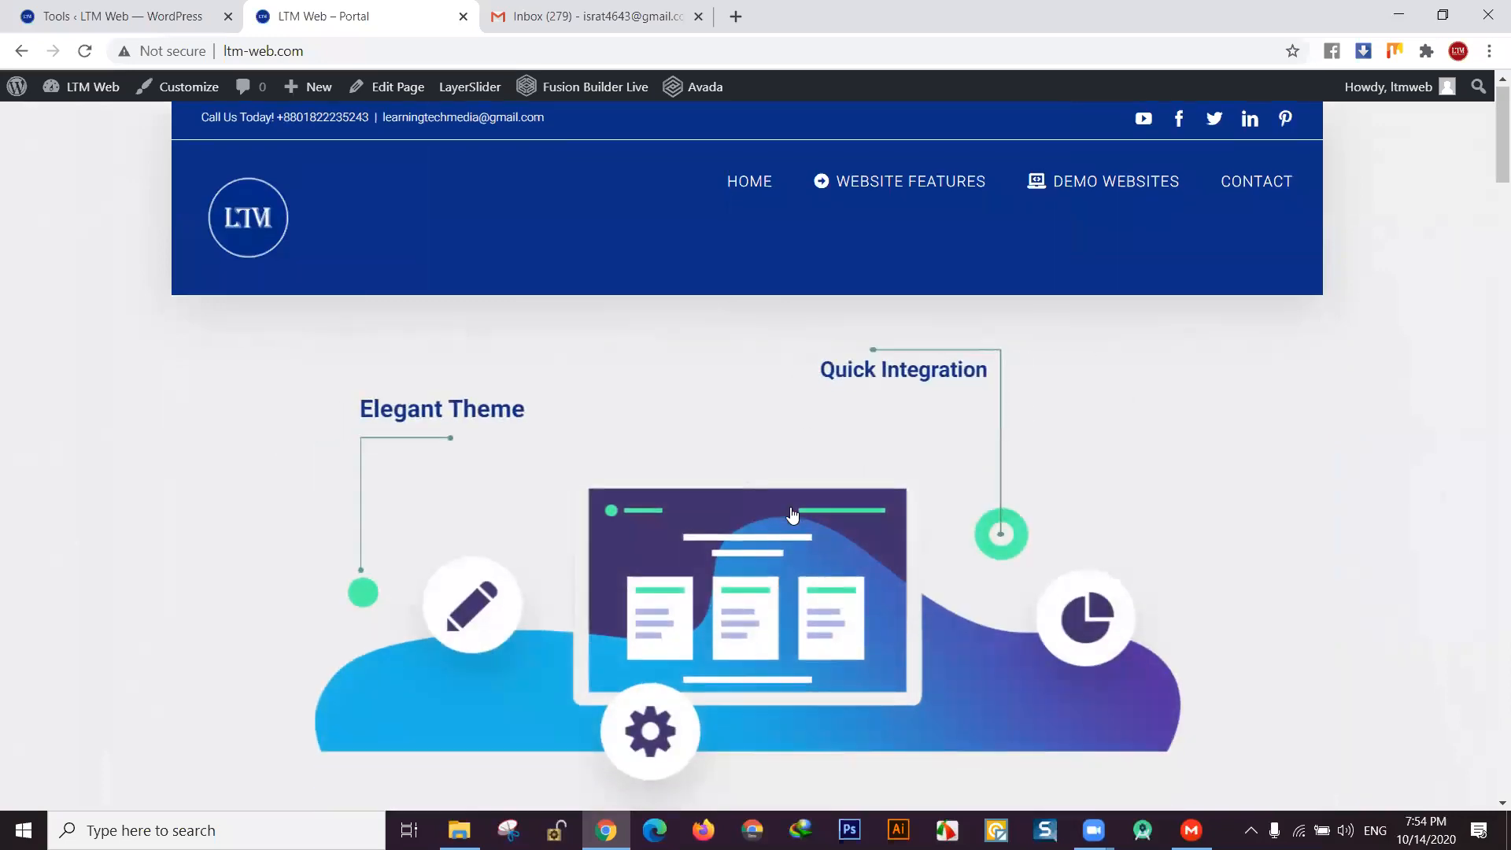
{"action": "scroll", "coordinate": [828, 542], "scroll_direction": "down", "scroll_amount": 10}
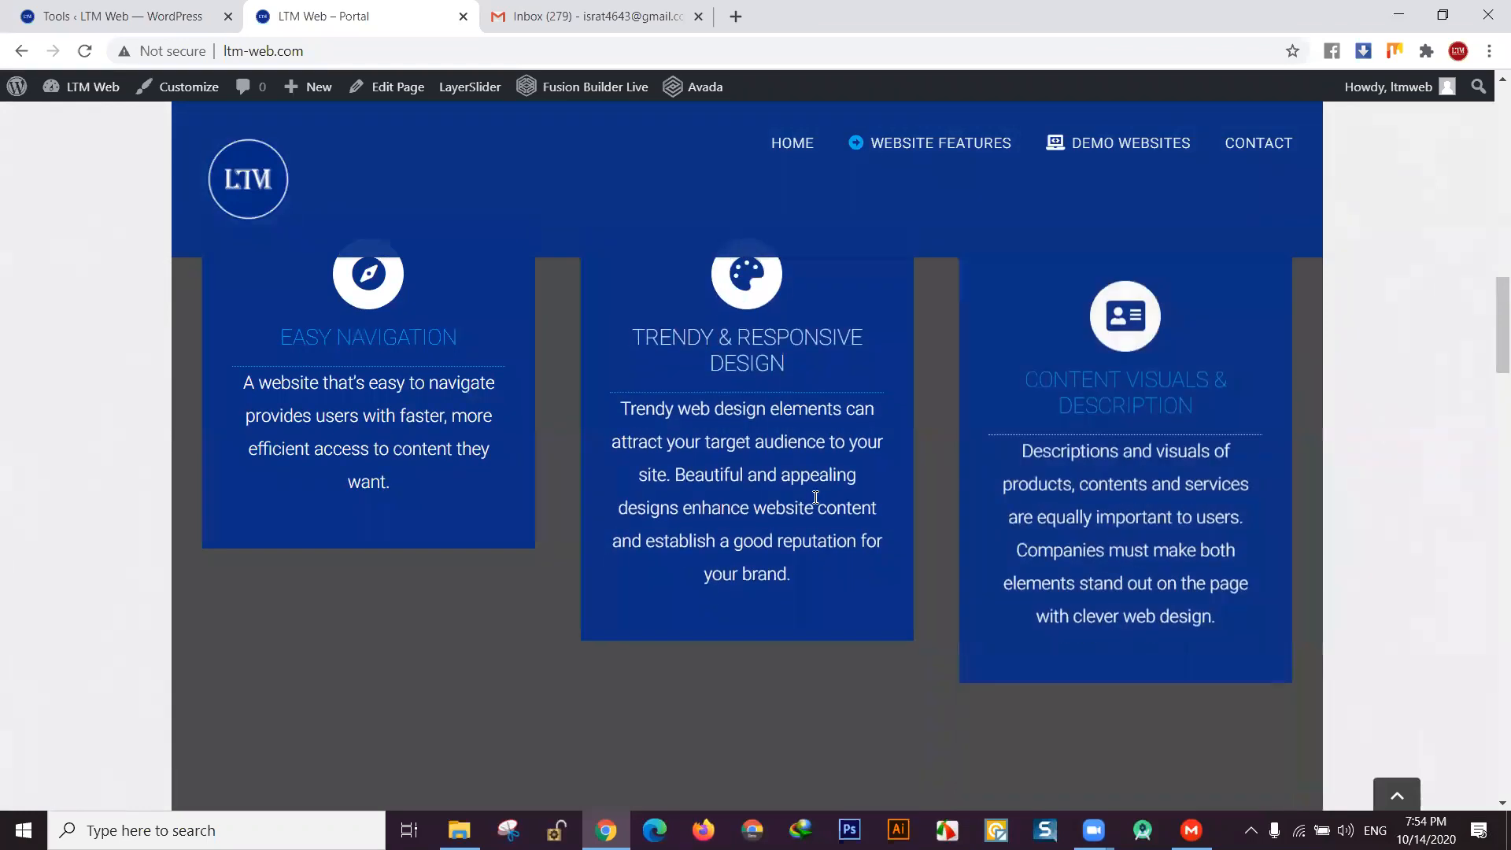
{"action": "scroll", "coordinate": [810, 489], "scroll_direction": "up", "scroll_amount": 10}
{"action": "left_click", "coordinate": [152, 15]}
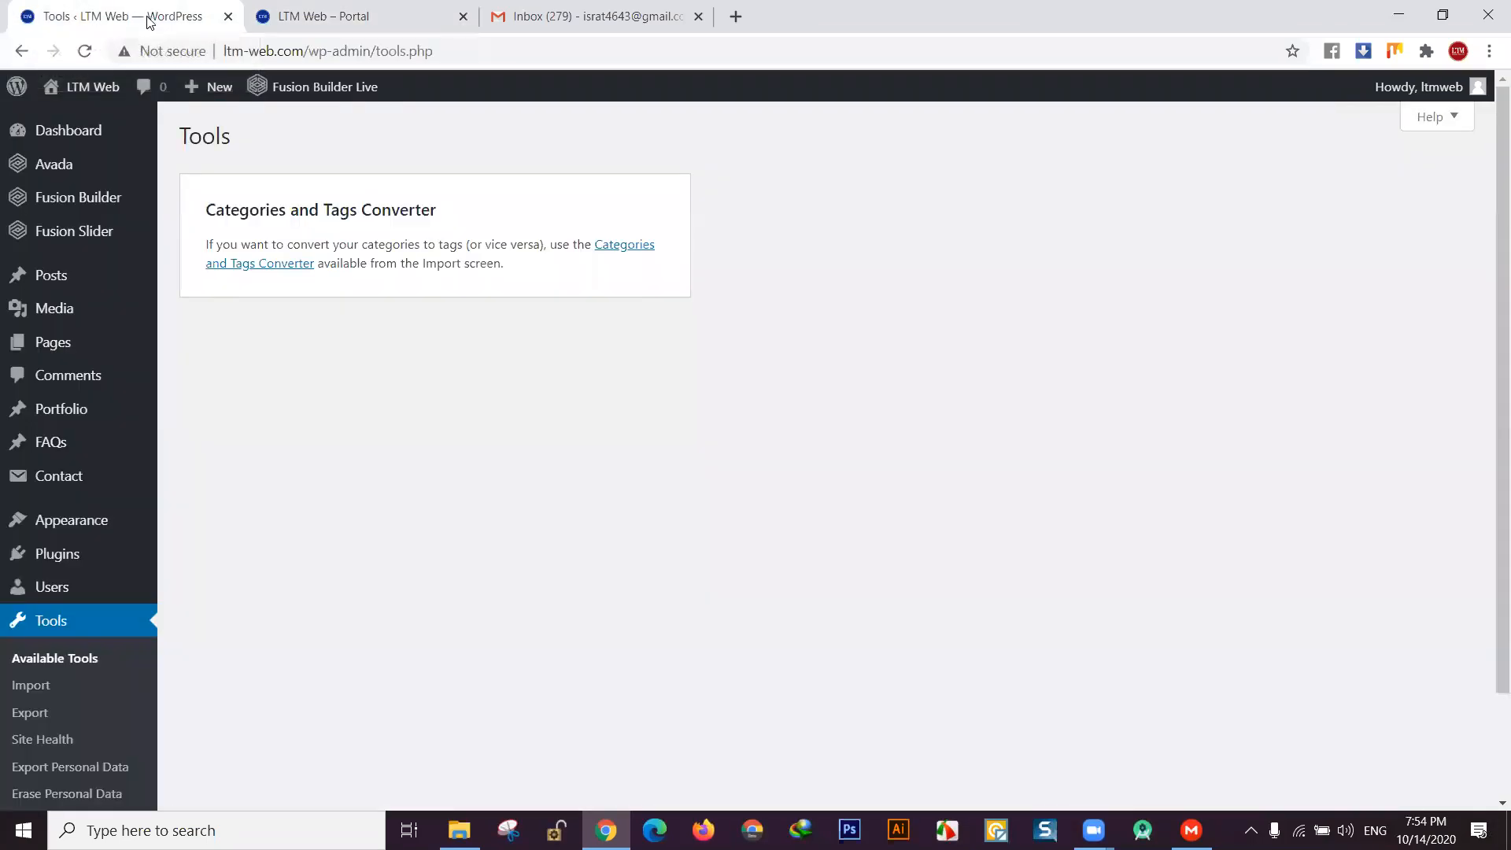
{"action": "mouse_move", "coordinate": [1094, 830]}
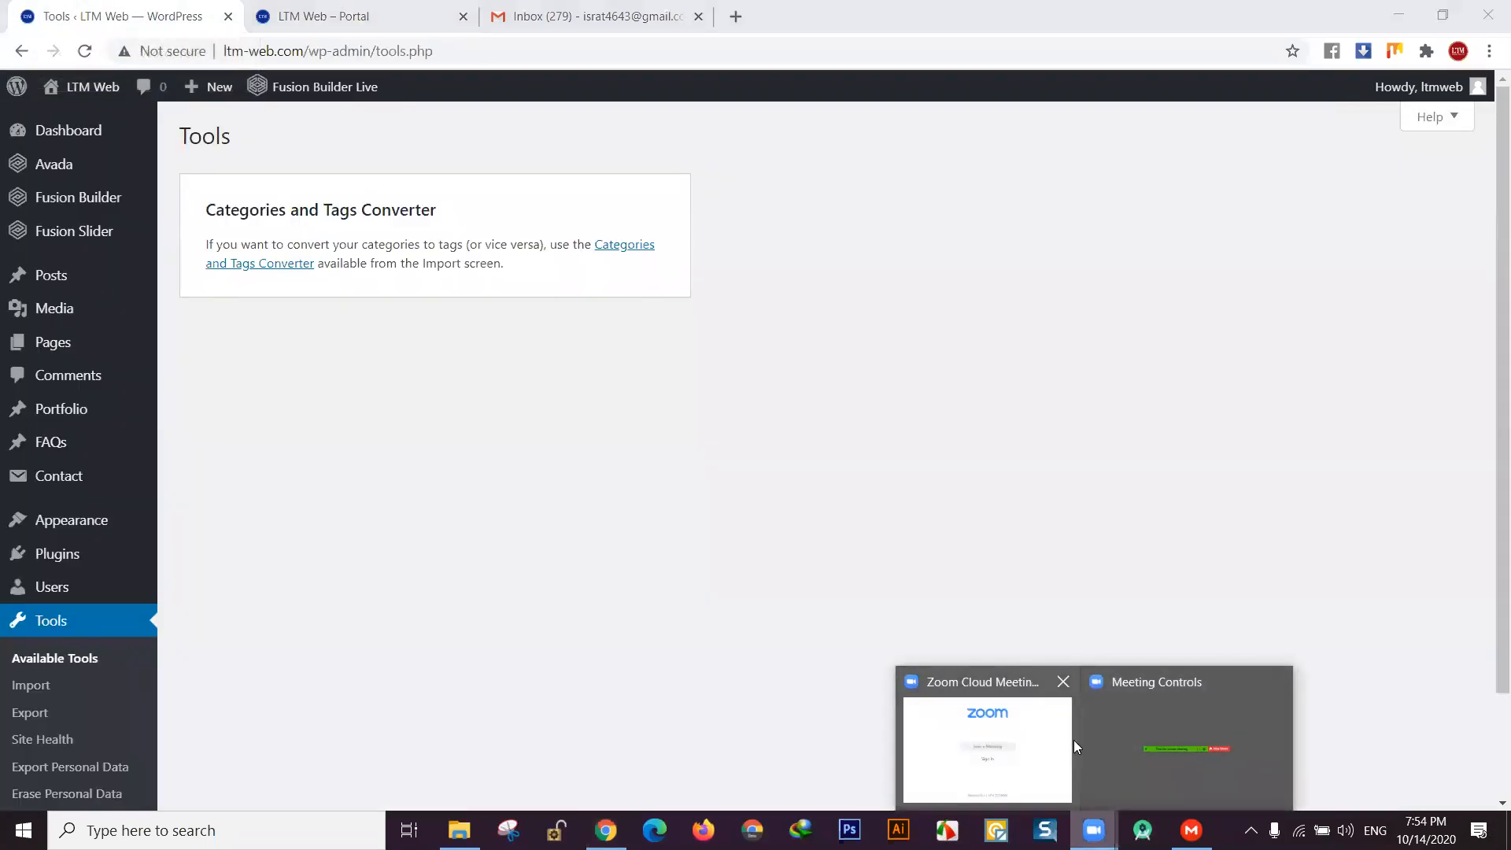
{"action": "left_click", "coordinate": [1130, 727]}
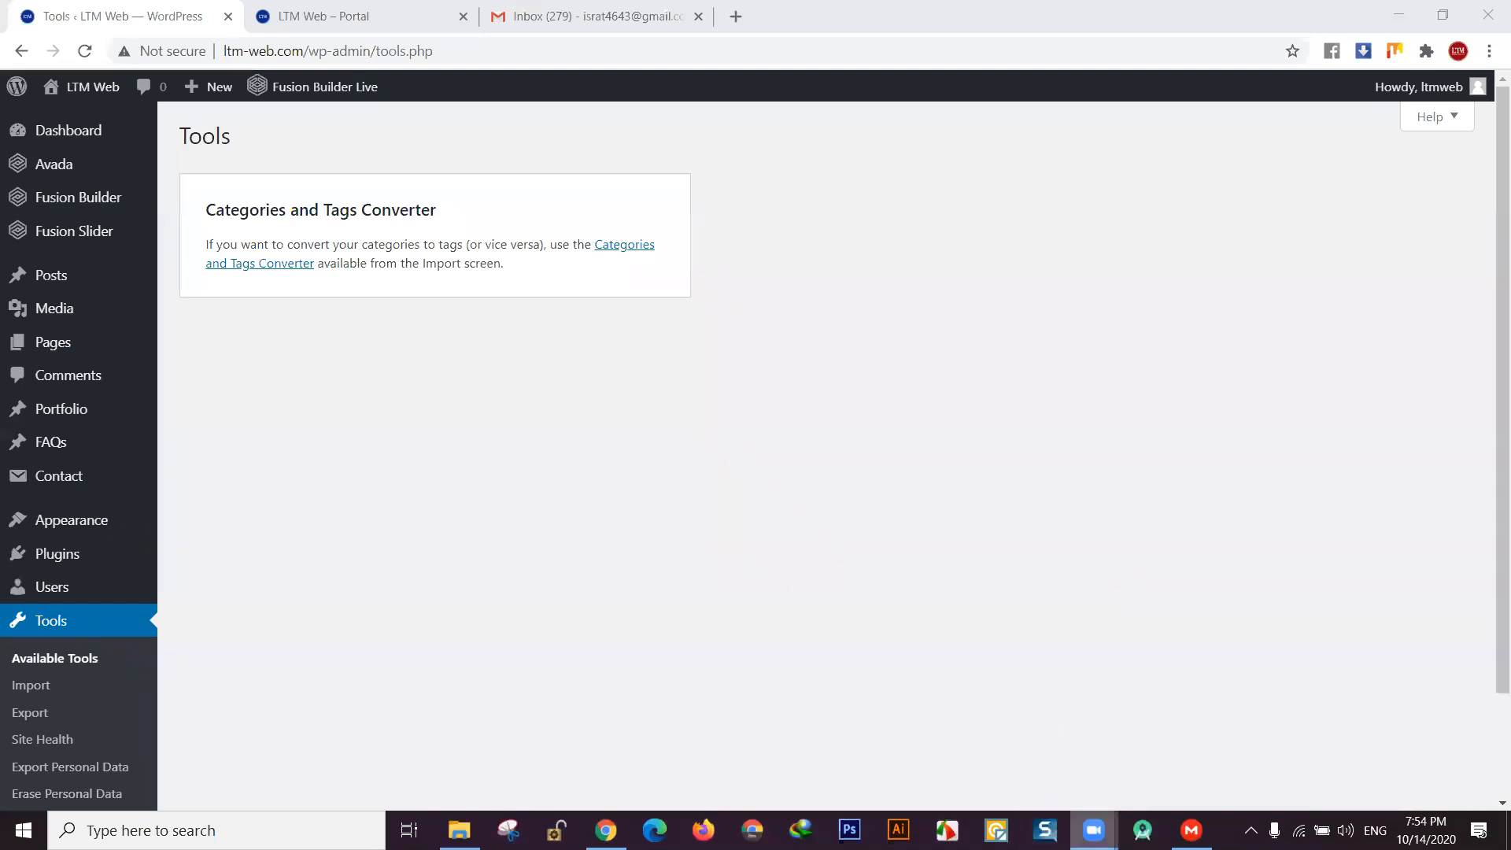